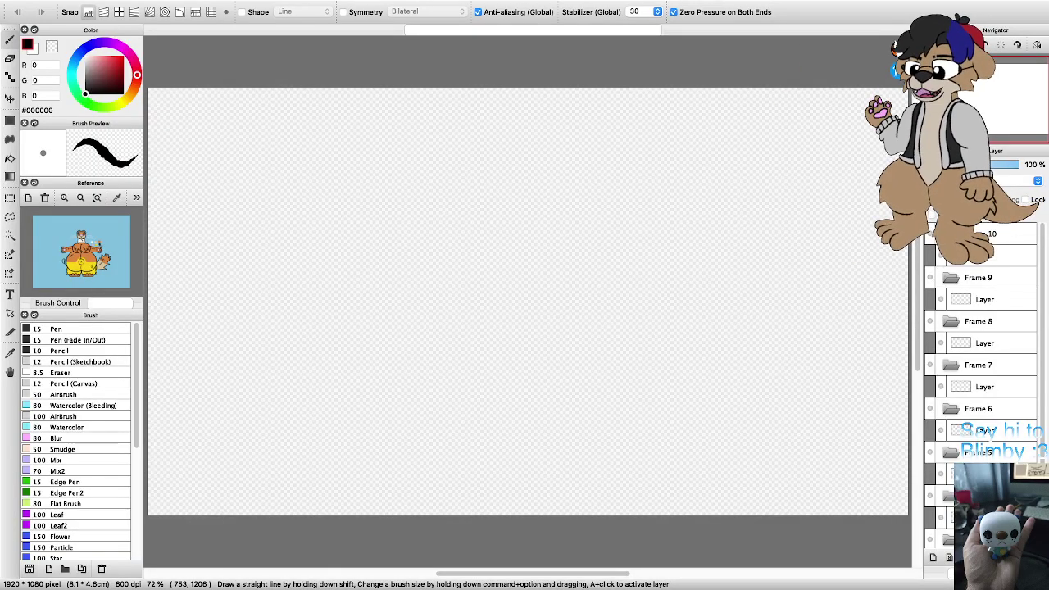
{"action": "key", "text": "ctrl+super+f"}
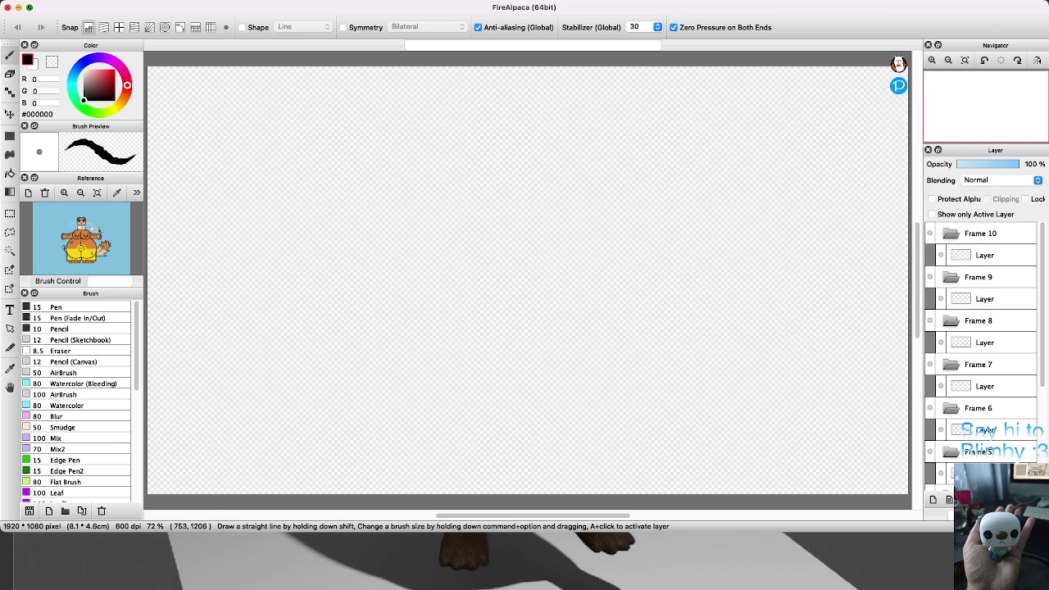
{"action": "key", "text": "ctrl+super+f"}
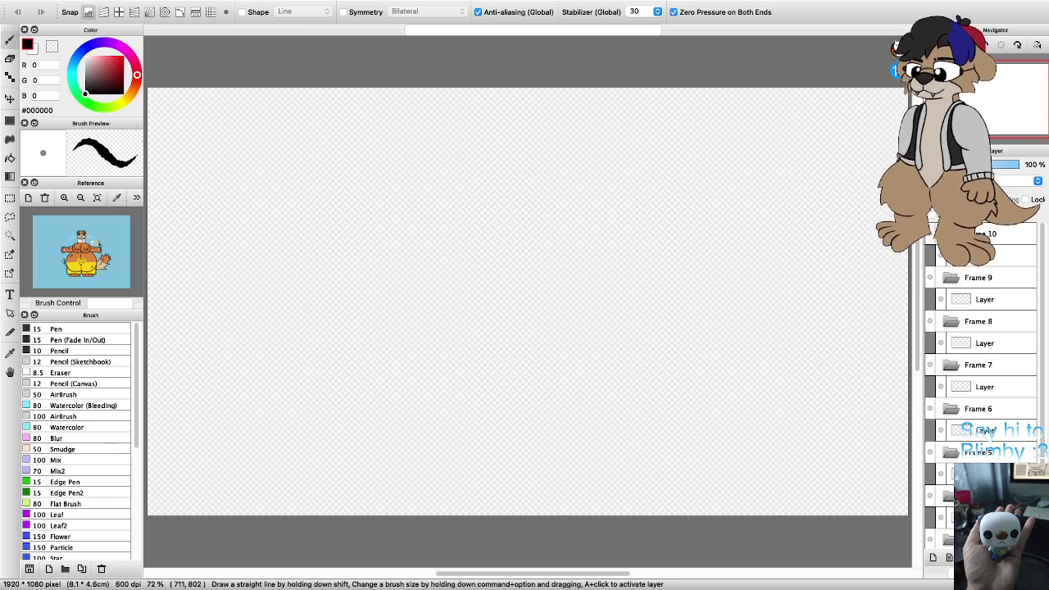
Step: Fill the lowest frame's layer with grey #8B8B8B and set that layer's opacity to 69%
{"action": "scroll", "coordinate": [982, 385], "scroll_direction": "down", "scroll_amount": 3}
{"action": "scroll", "coordinate": [625, 326], "scroll_direction": "up", "scroll_amount": 8}
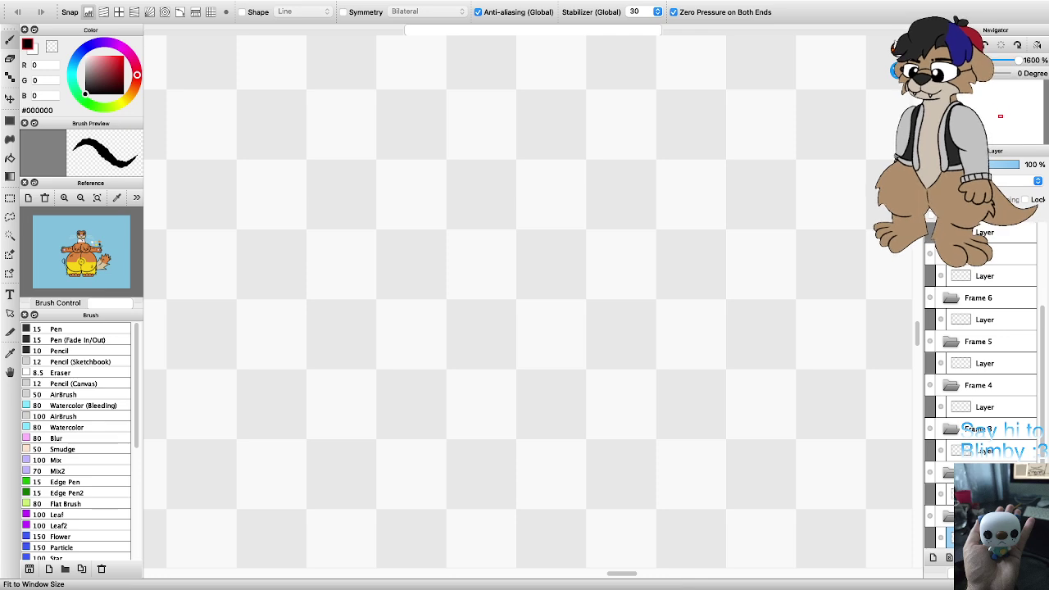
{"action": "key", "text": "super+0"}
{"action": "left_click_drag", "start_coordinate": [86, 89], "coordinate": [86, 74]}
{"action": "left_click", "coordinate": [10, 157]}
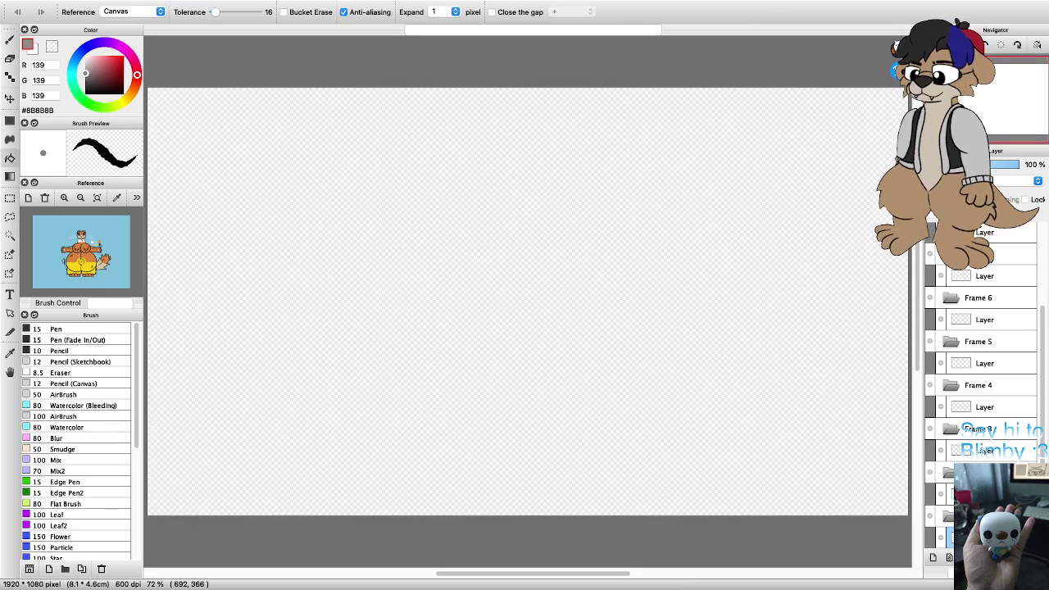
{"action": "left_click", "coordinate": [439, 246]}
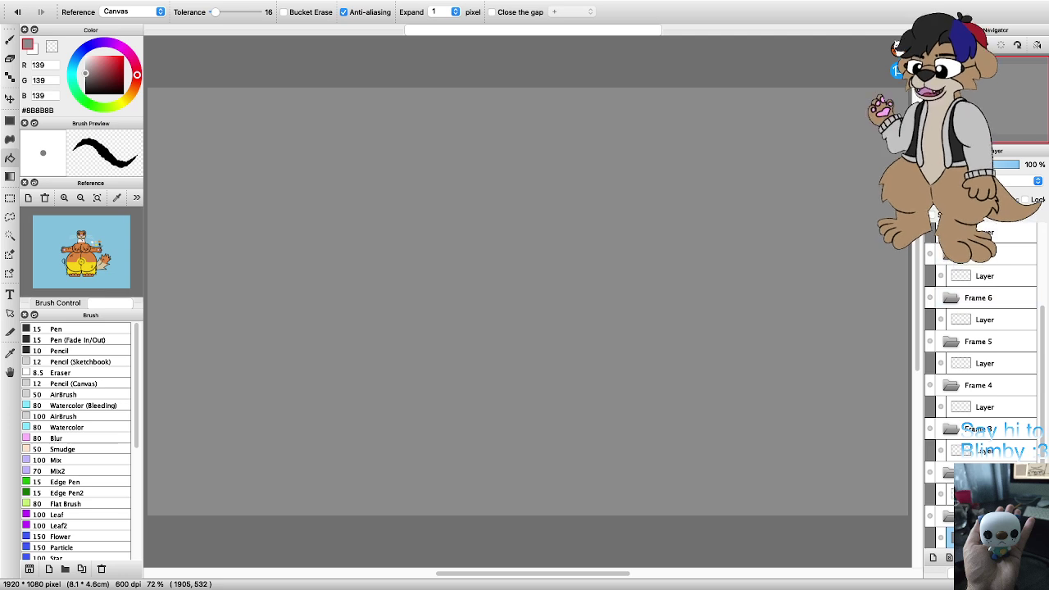
{"action": "left_click_drag", "start_coordinate": [991, 164], "coordinate": [996, 164]}
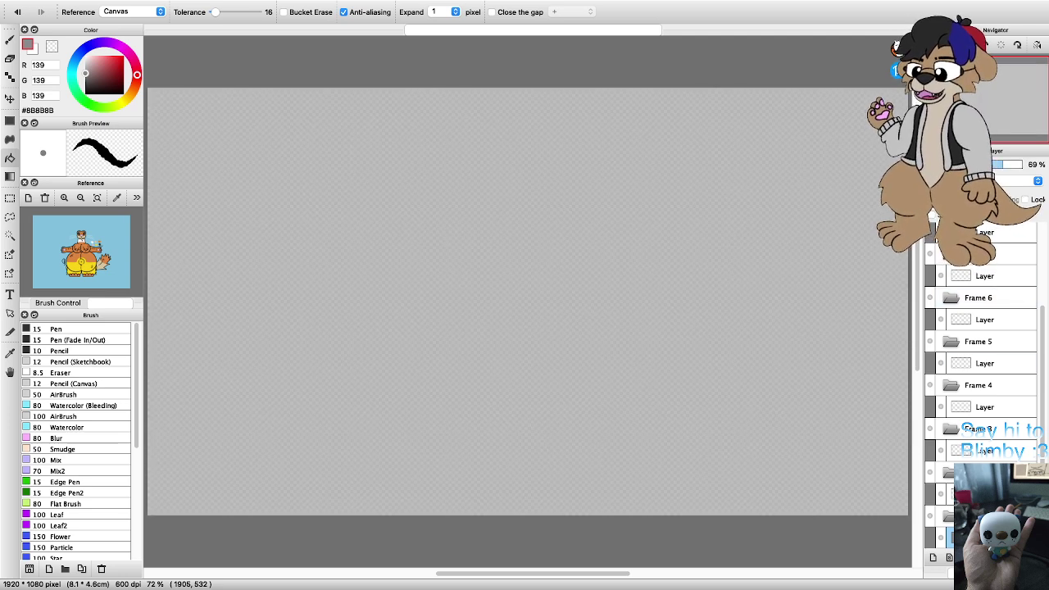
{"action": "left_click", "coordinate": [902, 298]}
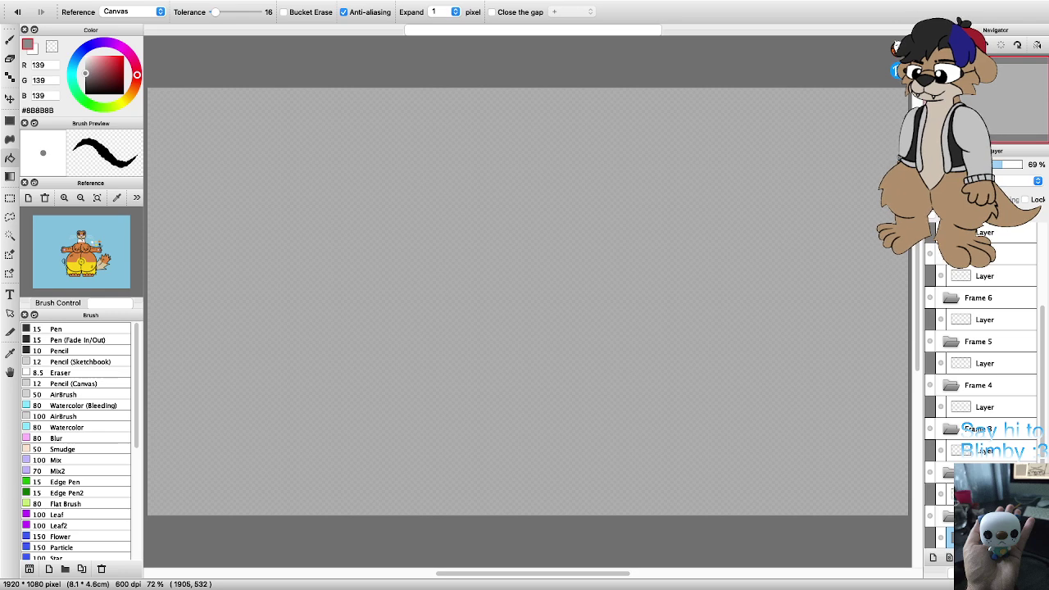
Step: Add a new folder directly above the lowest frame folder and create an empty layer inside it
{"action": "left_click", "coordinate": [947, 516]}
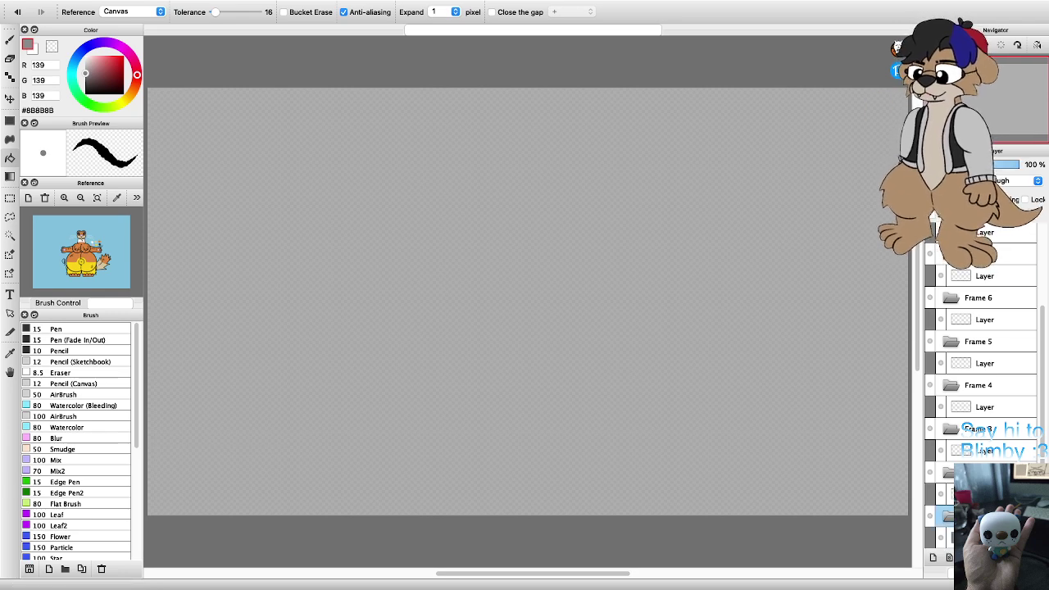
{"action": "left_click", "coordinate": [982, 558]}
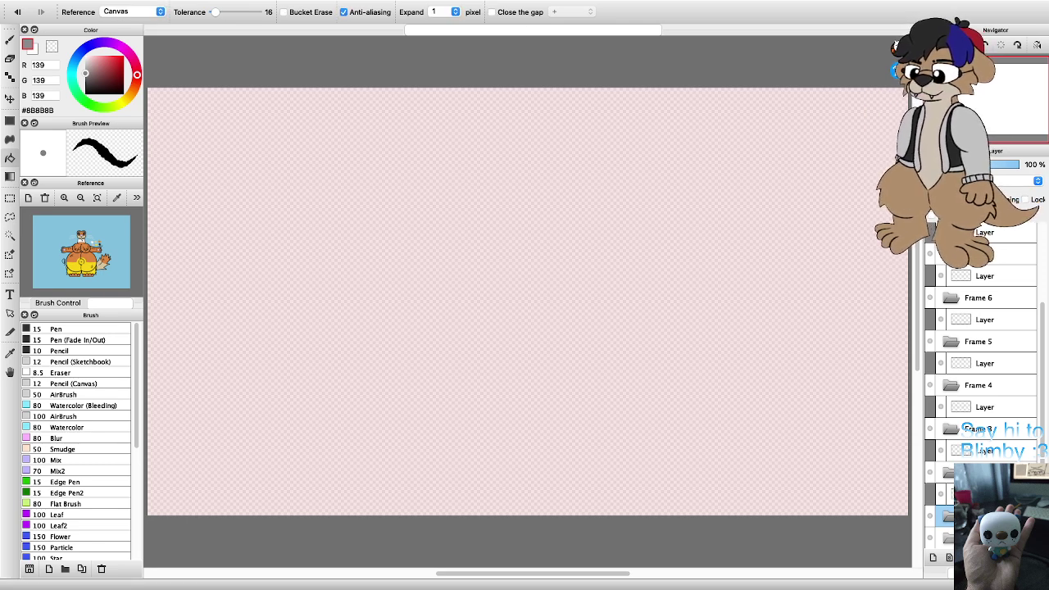
{"action": "left_click", "coordinate": [933, 558]}
{"action": "scroll", "coordinate": [983, 385], "scroll_direction": "down", "scroll_amount": 1}
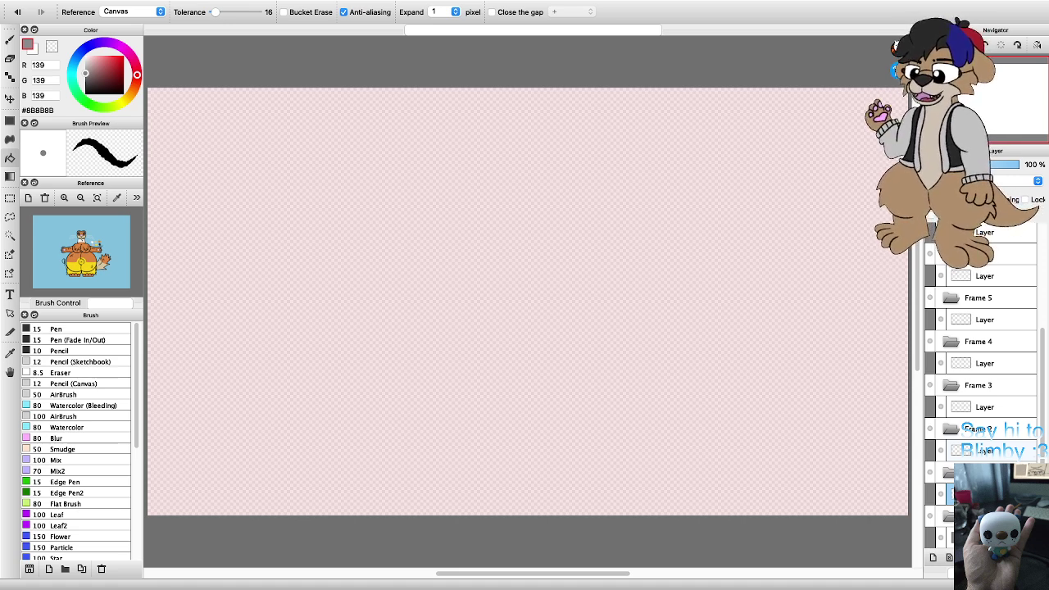
Step: Try refilling the lowest frame's grey layer with teal #62C5CC and adjusting its opacity
{"action": "left_click", "coordinate": [980, 515]}
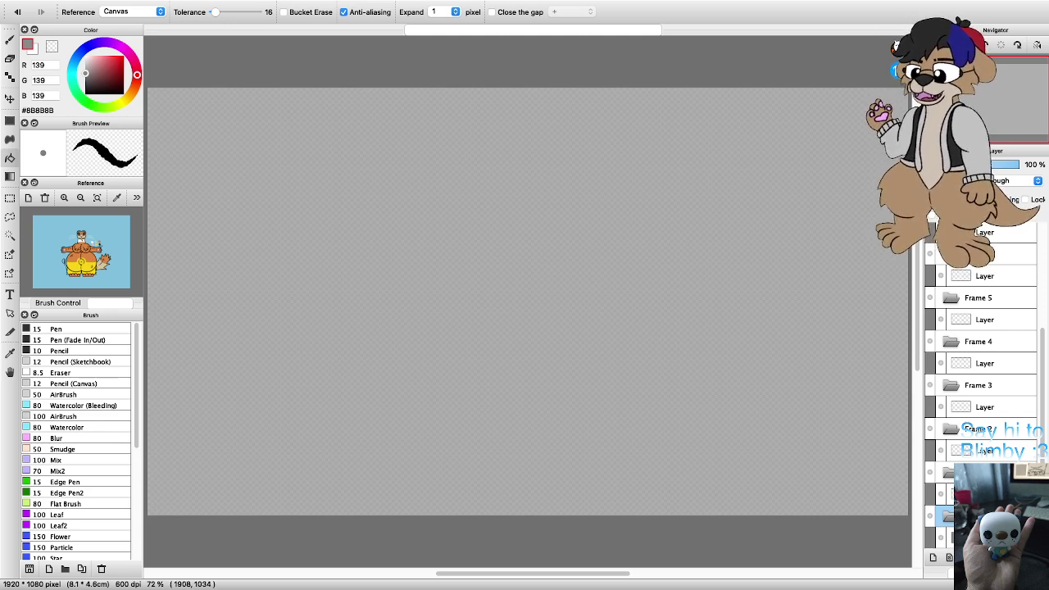
{"action": "left_click", "coordinate": [980, 537]}
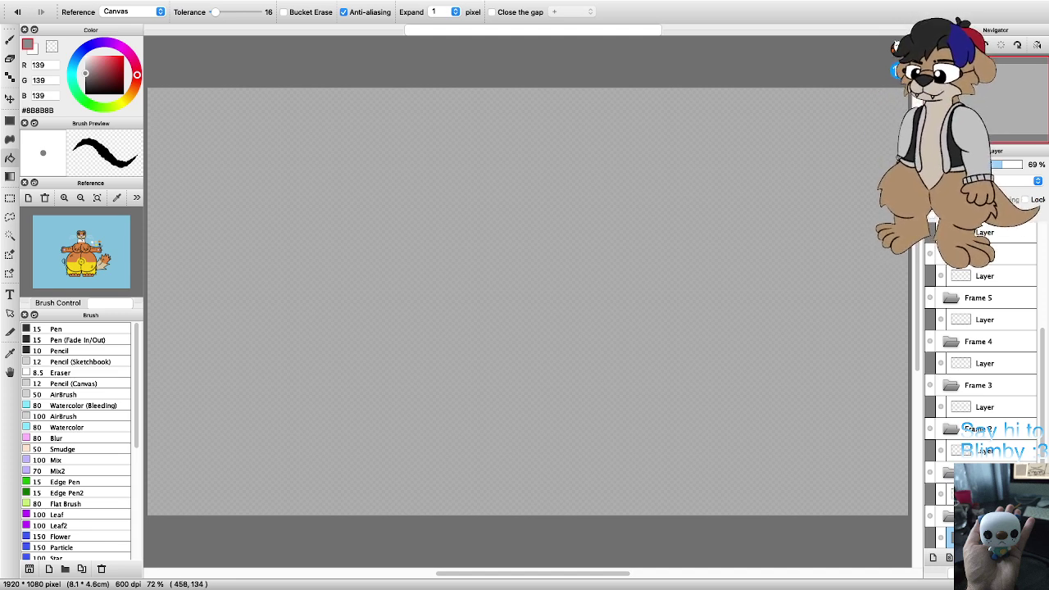
{"action": "left_click", "coordinate": [86, 77]}
{"action": "left_click", "coordinate": [73, 75]}
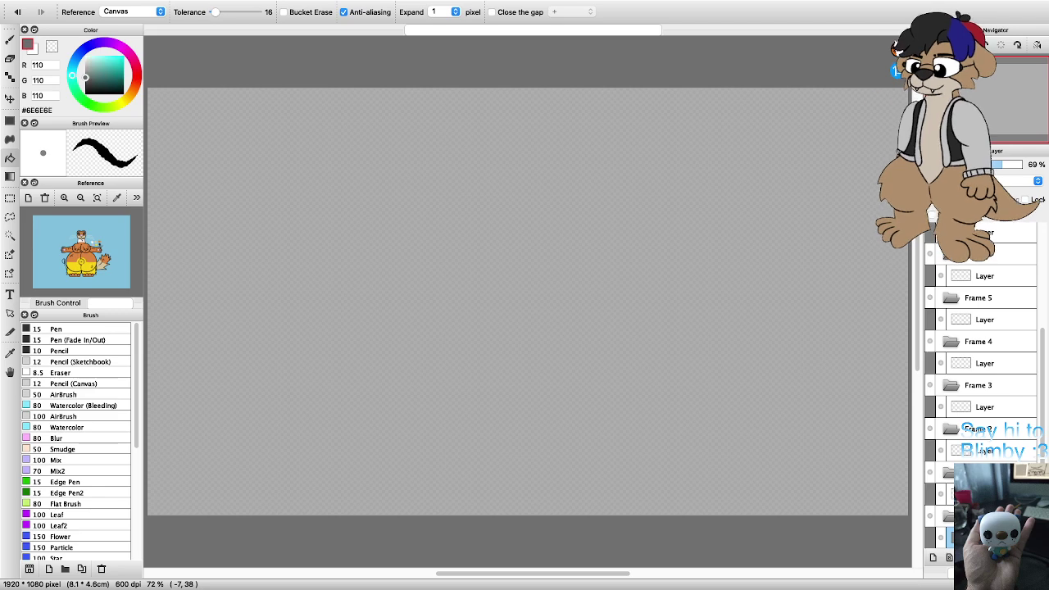
{"action": "left_click_drag", "start_coordinate": [85, 77], "coordinate": [105, 63]}
{"action": "left_click", "coordinate": [400, 256]}
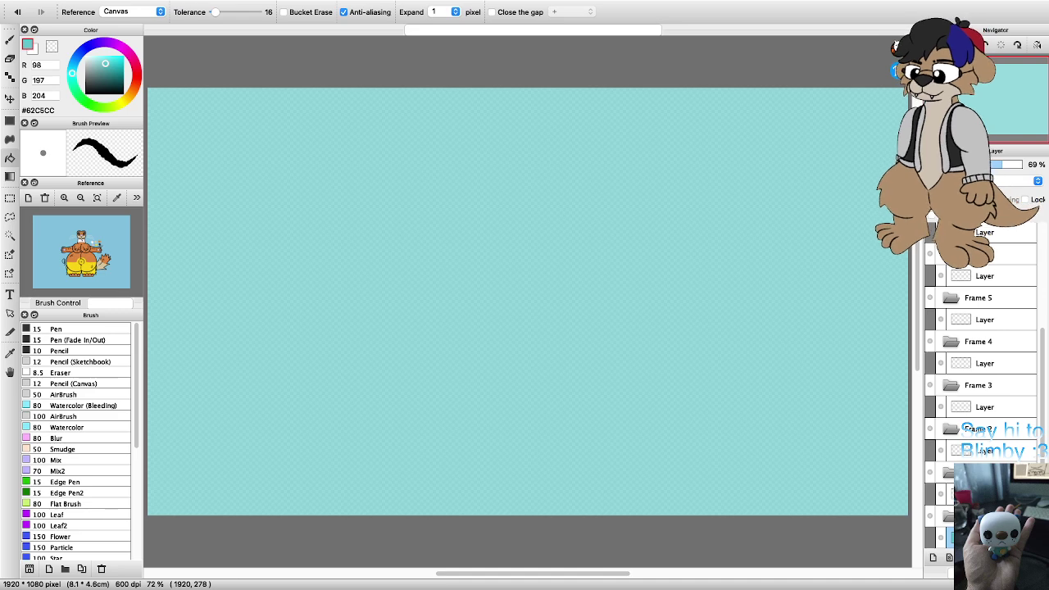
{"action": "left_click", "coordinate": [988, 163]}
{"action": "left_click_drag", "start_coordinate": [987, 164], "coordinate": [1015, 164]}
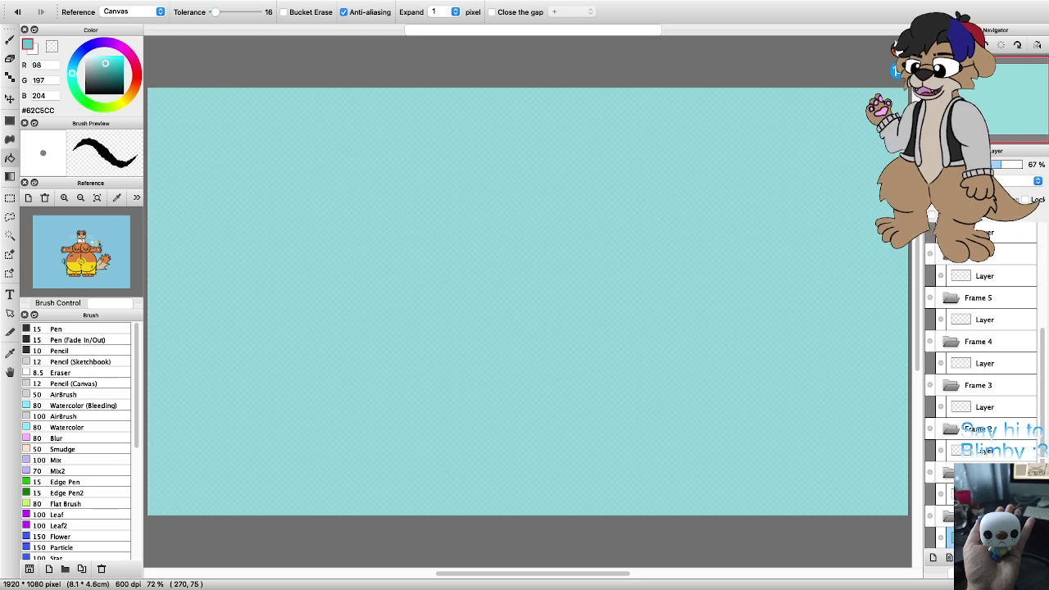
{"action": "key", "text": "super"}
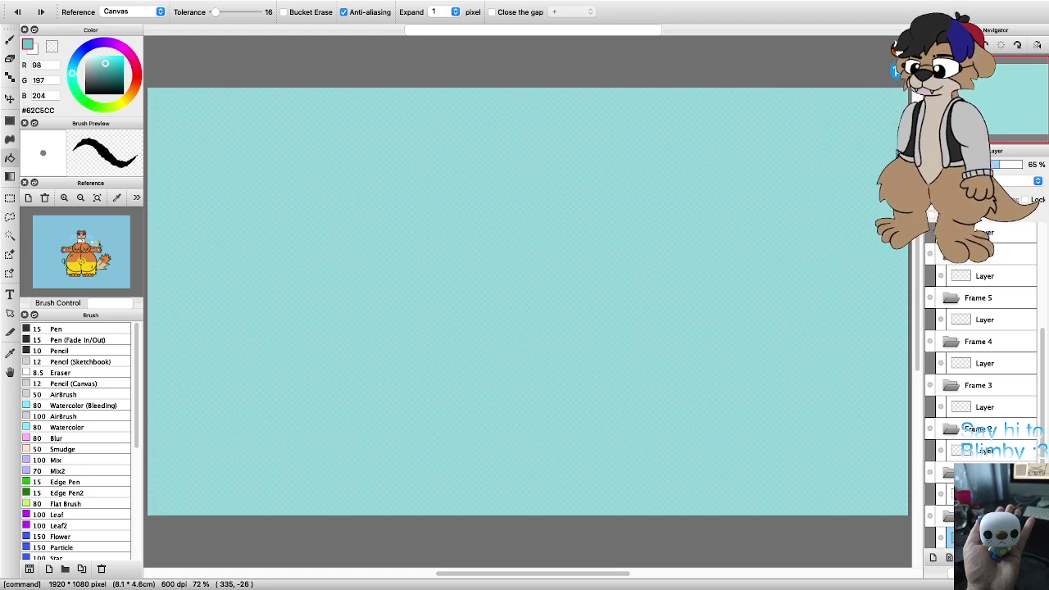
{"action": "key", "text": "super+z"}
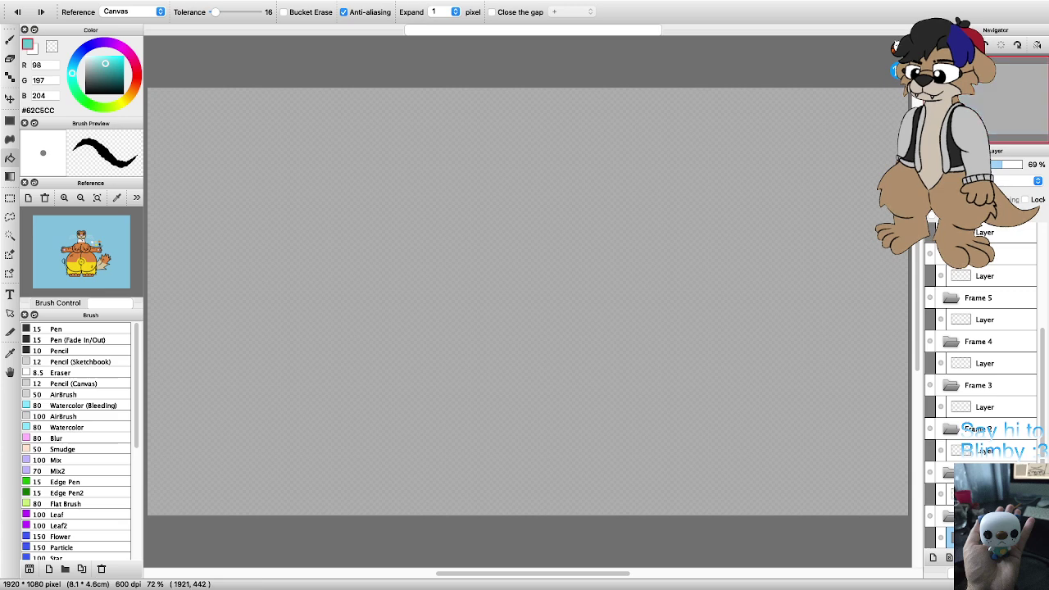
Step: Try a curved teal brush stroke near the middle of the grey background layer
{"action": "left_click", "coordinate": [983, 493]}
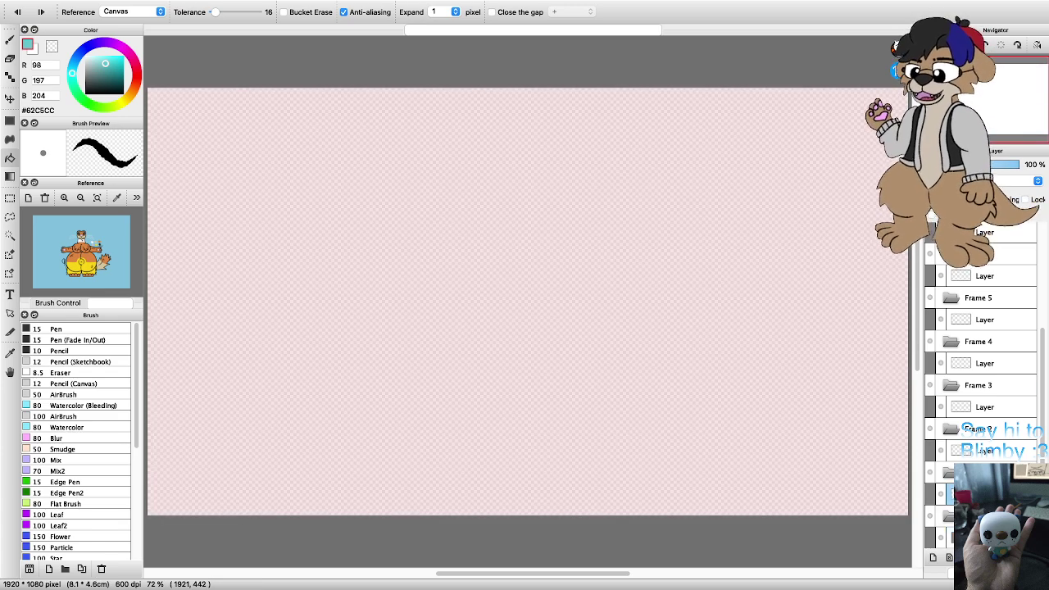
{"action": "left_click", "coordinate": [984, 537]}
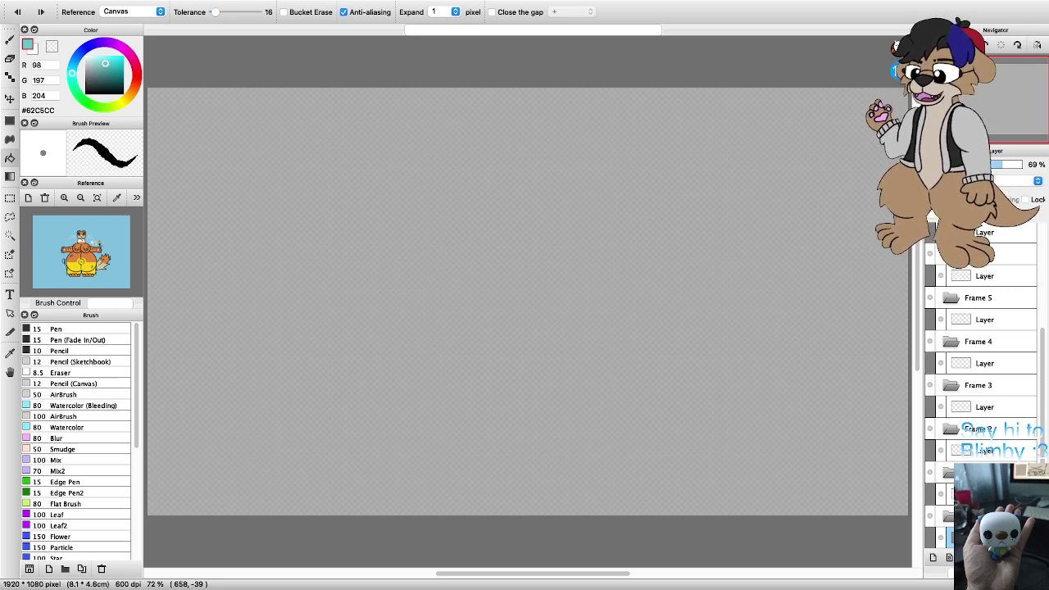
{"action": "key", "text": "b"}
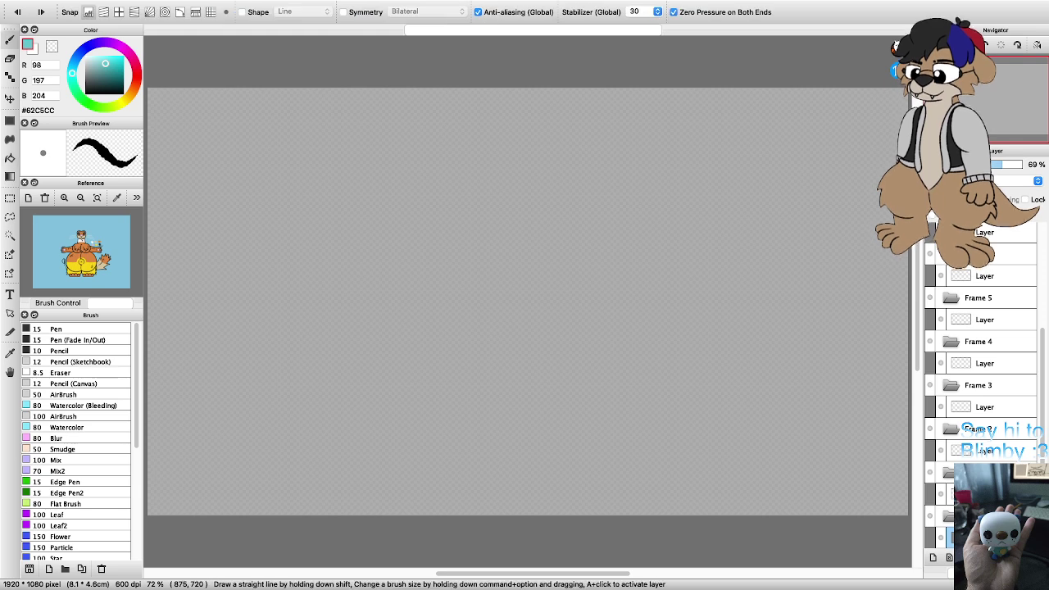
{"action": "mouse_move", "coordinate": [502, 373]}
{"action": "left_mouse_down"}
{"action": "mouse_move", "coordinate": [531, 340]}
{"action": "mouse_move", "coordinate": [489, 283]}
{"action": "left_mouse_up"}
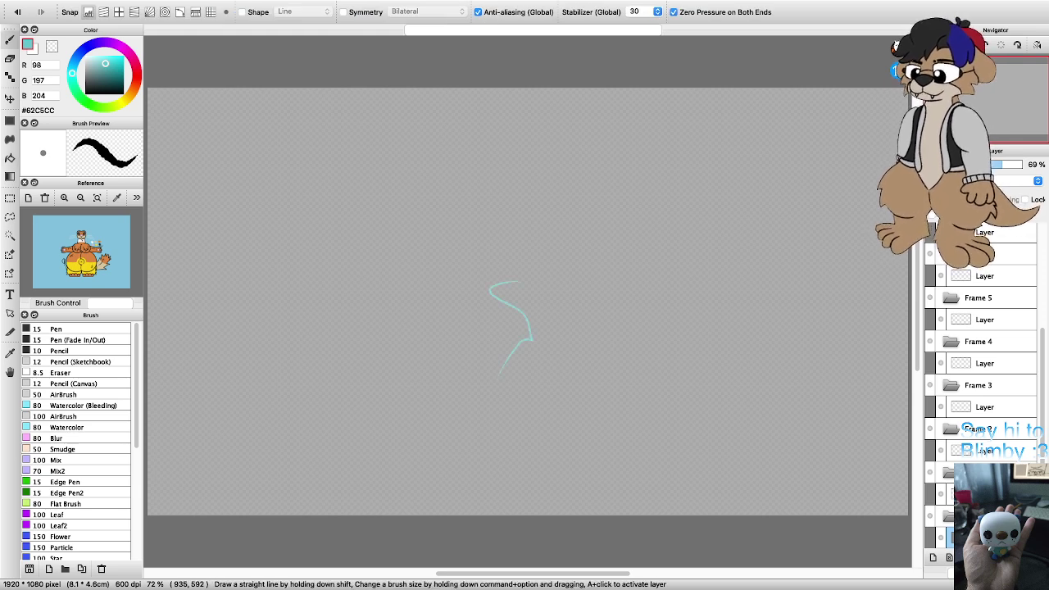
{"action": "key", "text": "super+z"}
{"action": "double_click", "coordinate": [949, 515]}
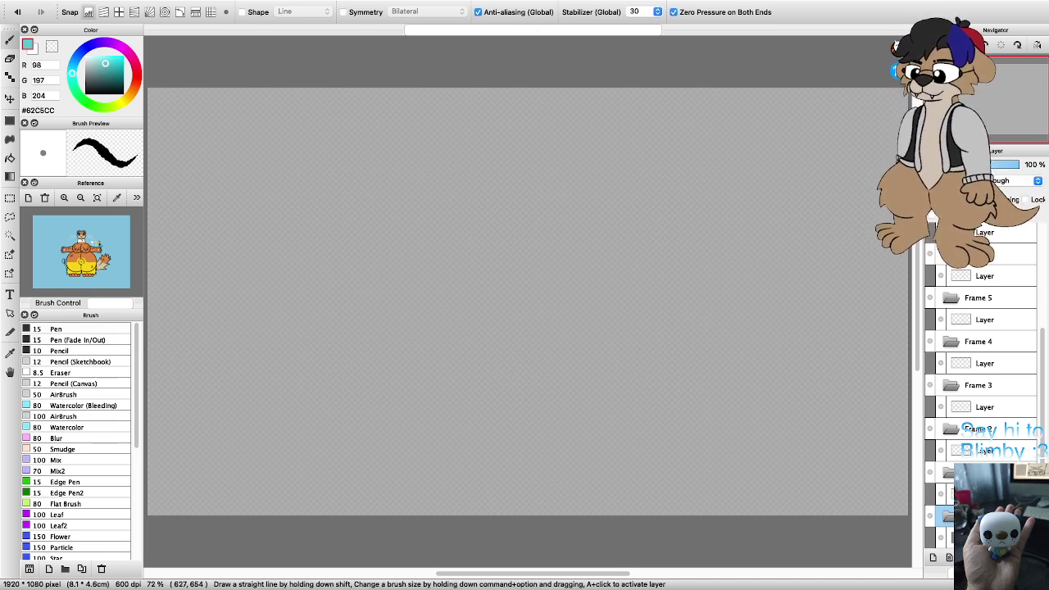
{"action": "scroll", "coordinate": [383, 350], "scroll_direction": "down", "scroll_amount": 3}
{"action": "scroll", "coordinate": [383, 351], "scroll_direction": "up", "scroll_amount": 4}
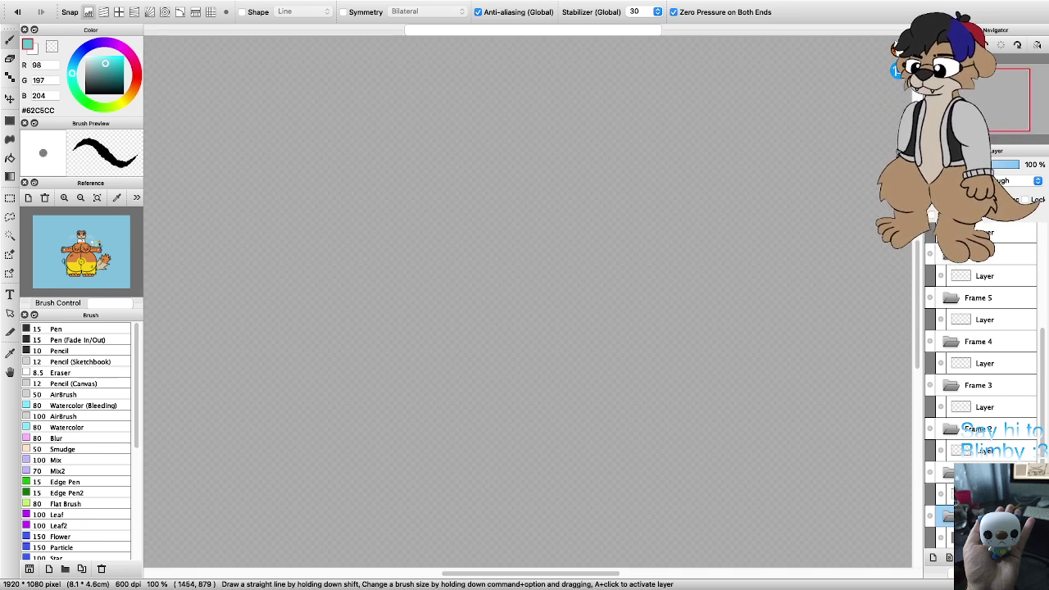
{"action": "left_click", "coordinate": [945, 537]}
{"action": "scroll", "coordinate": [300, 328], "scroll_direction": "down", "scroll_amount": 5}
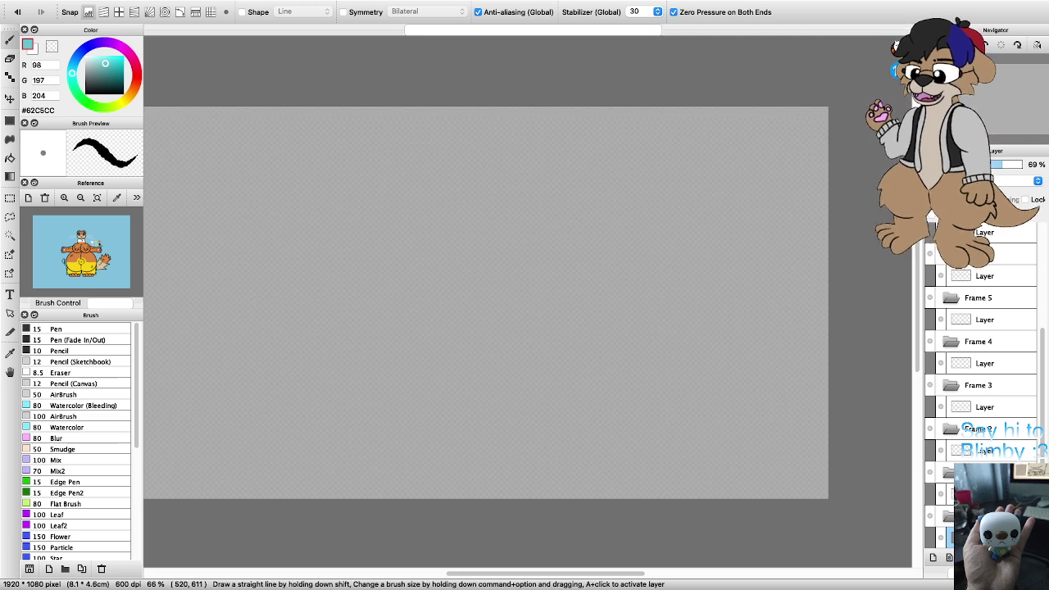
{"action": "scroll", "coordinate": [81, 252], "scroll_direction": "up", "scroll_amount": 1}
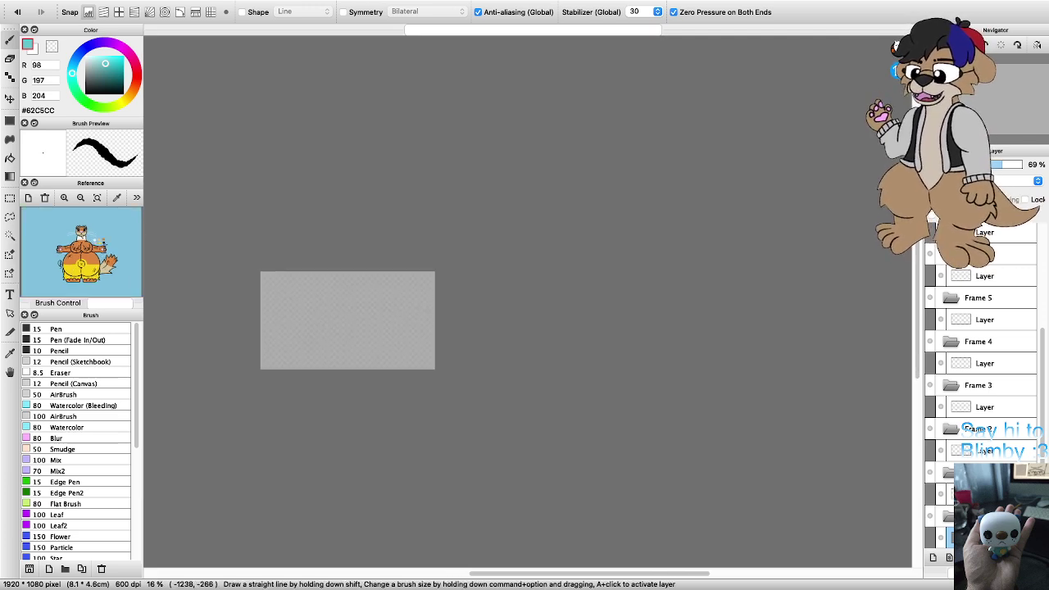
{"action": "scroll", "coordinate": [267, 334], "scroll_direction": "up", "scroll_amount": 4}
{"action": "scroll", "coordinate": [272, 356], "scroll_direction": "down", "scroll_amount": 2}
{"action": "scroll", "coordinate": [379, 353], "scroll_direction": "up", "scroll_amount": 2}
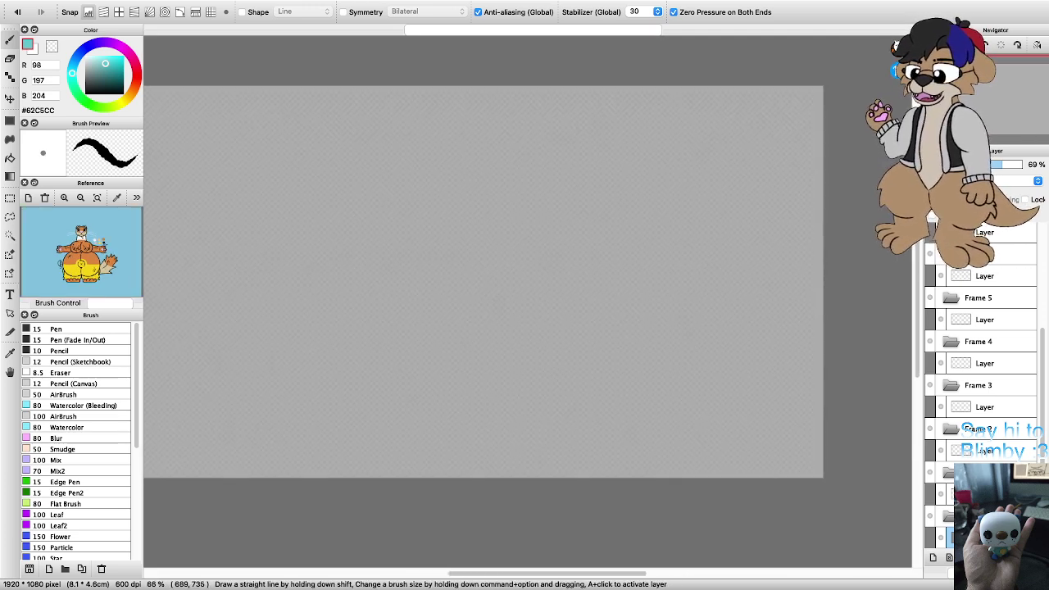
{"action": "scroll", "coordinate": [354, 348], "scroll_direction": "down", "scroll_amount": 2}
{"action": "scroll", "coordinate": [294, 329], "scroll_direction": "up", "scroll_amount": 1}
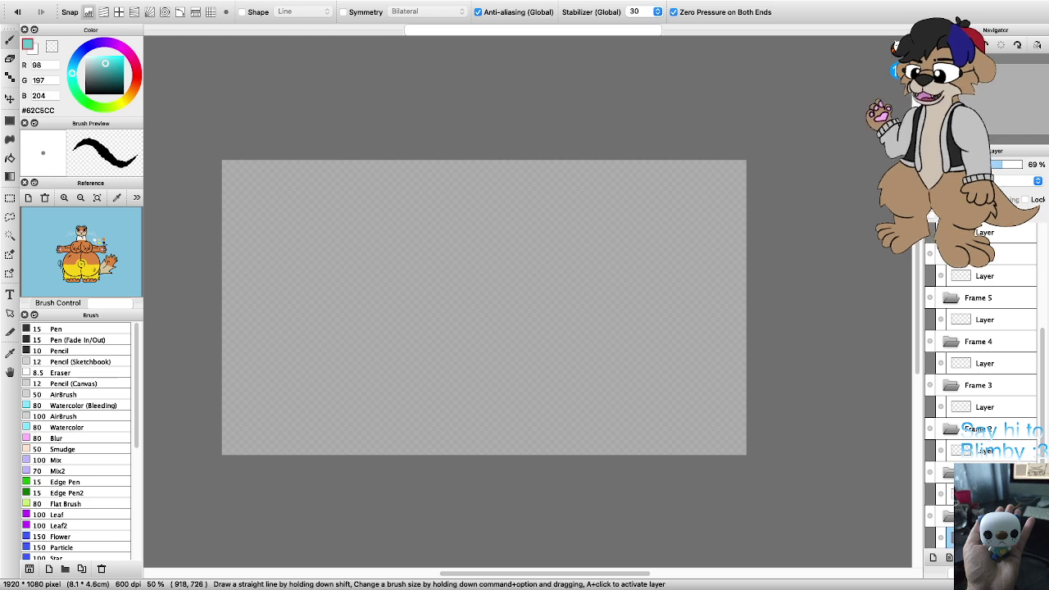
Step: Try a short teal brush stroke near the centre of the grey layer
{"action": "left_click_drag", "start_coordinate": [499, 330], "coordinate": [494, 323]}
{"action": "key", "text": "super+z"}
{"action": "key", "text": "super+z"}
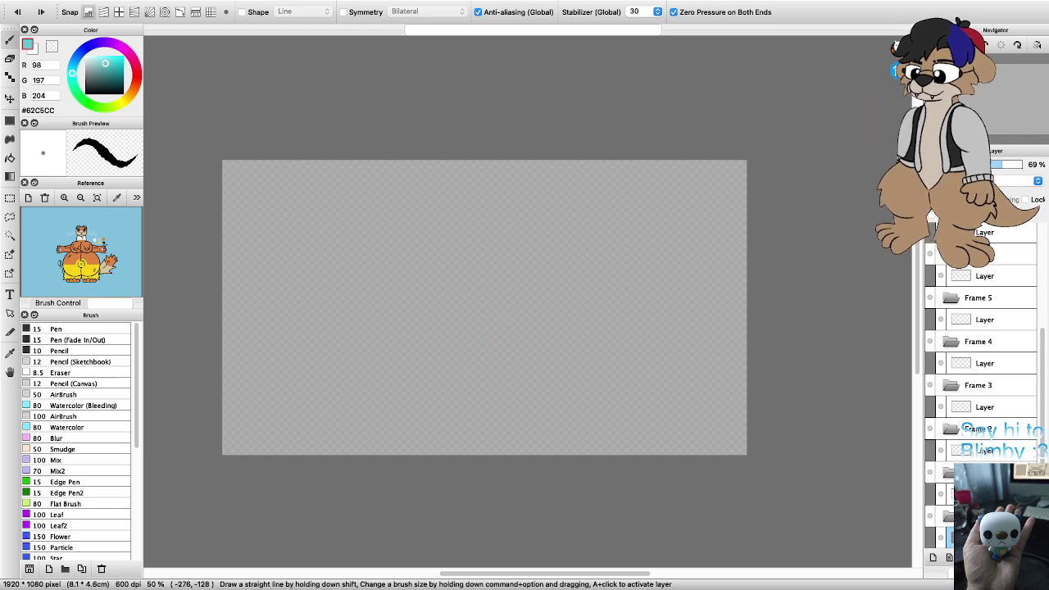
Step: Set the brush colour to black #000000 and try a short stroke on the grey layer
{"action": "left_click", "coordinate": [86, 93]}
{"action": "scroll", "coordinate": [515, 364], "scroll_direction": "up", "scroll_amount": 2}
{"action": "mouse_move", "coordinate": [509, 370]}
{"action": "left_mouse_down"}
{"action": "mouse_move", "coordinate": [480, 354]}
{"action": "mouse_move", "coordinate": [551, 335]}
{"action": "mouse_move", "coordinate": [489, 367]}
{"action": "left_mouse_up"}
{"action": "key", "text": "super+z"}
{"action": "scroll", "coordinate": [508, 377], "scroll_direction": "down", "scroll_amount": 2}
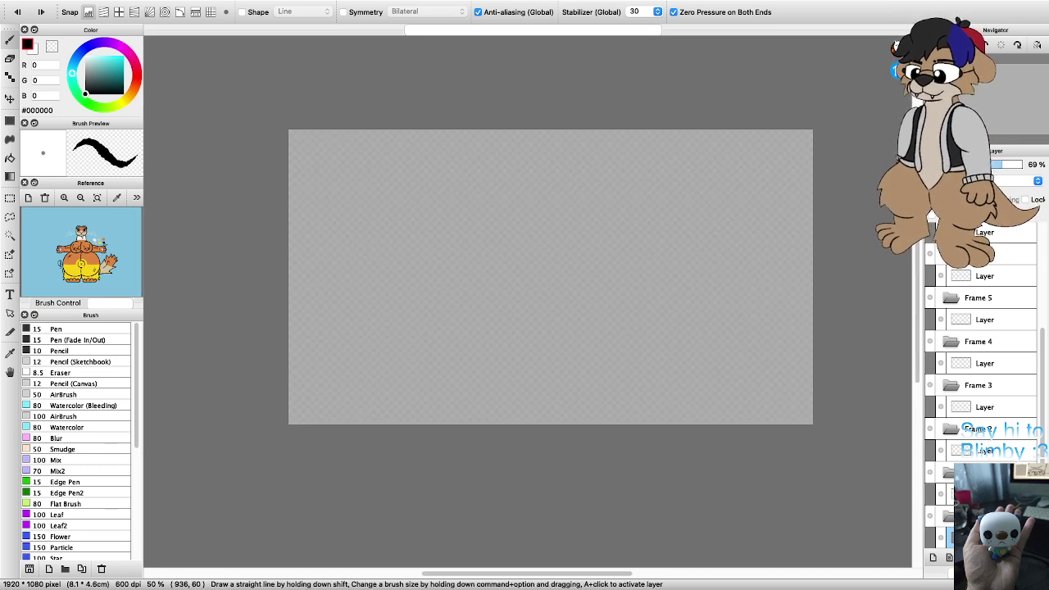
{"action": "scroll", "coordinate": [584, 310], "scroll_direction": "down", "scroll_amount": 3}
{"action": "scroll", "coordinate": [605, 269], "scroll_direction": "up", "scroll_amount": 3}
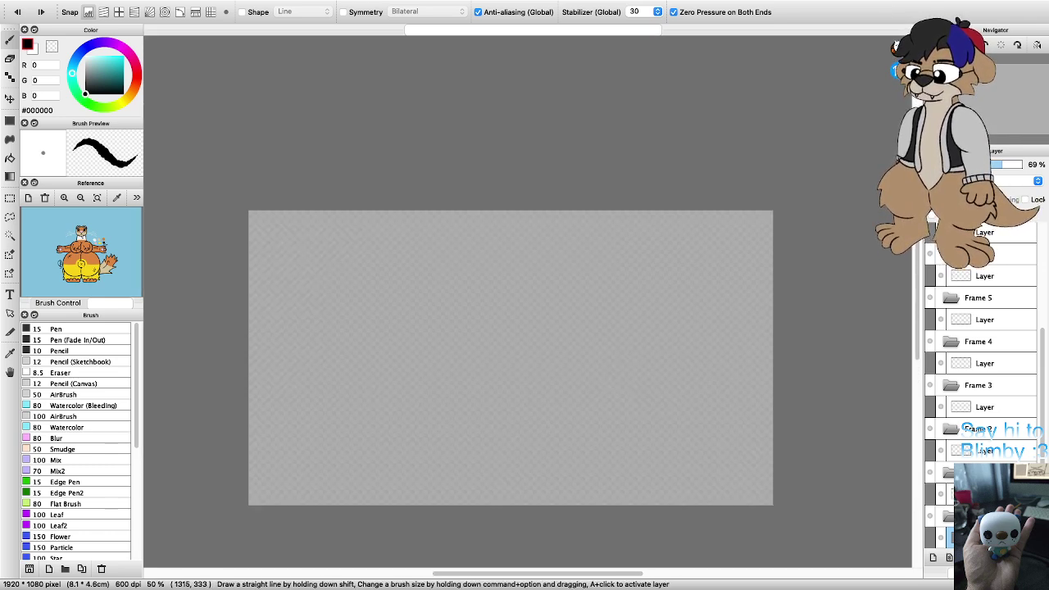
{"action": "scroll", "coordinate": [532, 402], "scroll_direction": "down", "scroll_amount": 2}
{"action": "scroll", "coordinate": [522, 471], "scroll_direction": "up", "scroll_amount": 3}
{"action": "scroll", "coordinate": [551, 277], "scroll_direction": "up", "scroll_amount": 1}
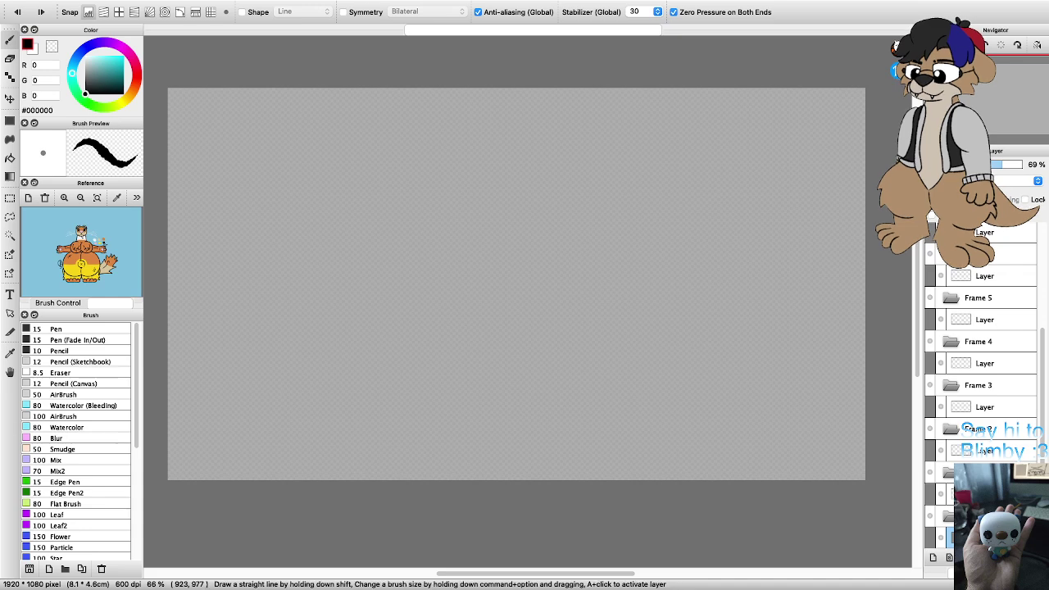
{"action": "scroll", "coordinate": [78, 434], "scroll_direction": "down", "scroll_amount": 3}
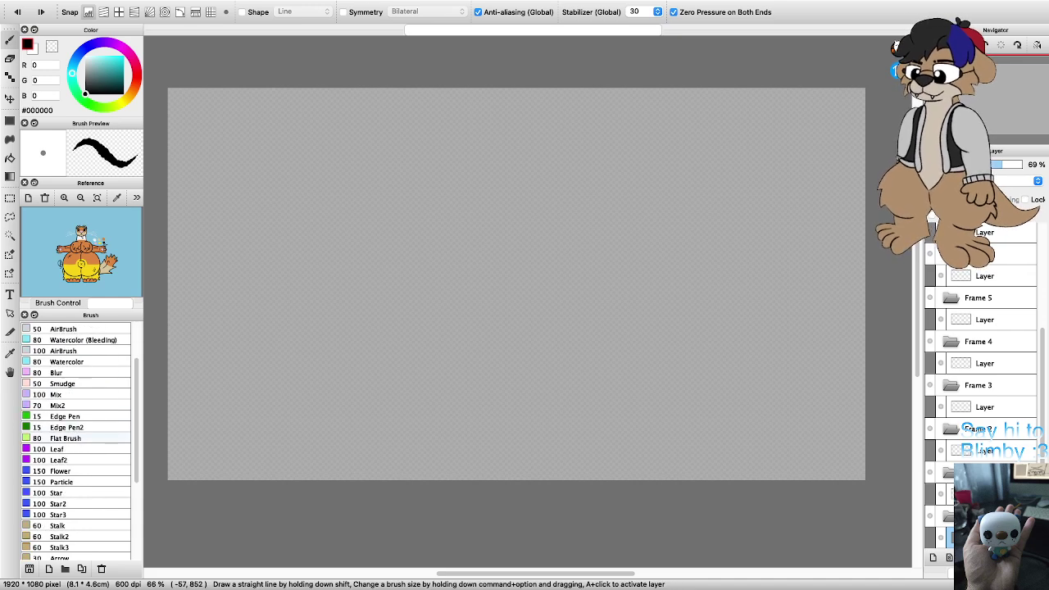
{"action": "scroll", "coordinate": [78, 442], "scroll_direction": "down", "scroll_amount": 9}
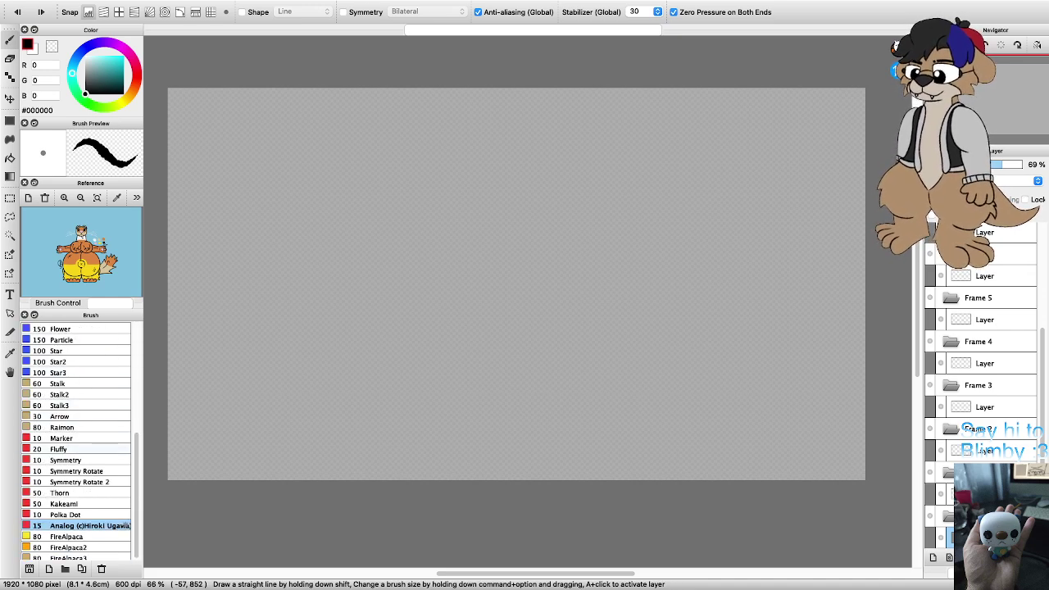
{"action": "scroll", "coordinate": [78, 448], "scroll_direction": "down", "scroll_amount": 1}
{"action": "scroll", "coordinate": [182, 397], "scroll_direction": "up", "scroll_amount": 3}
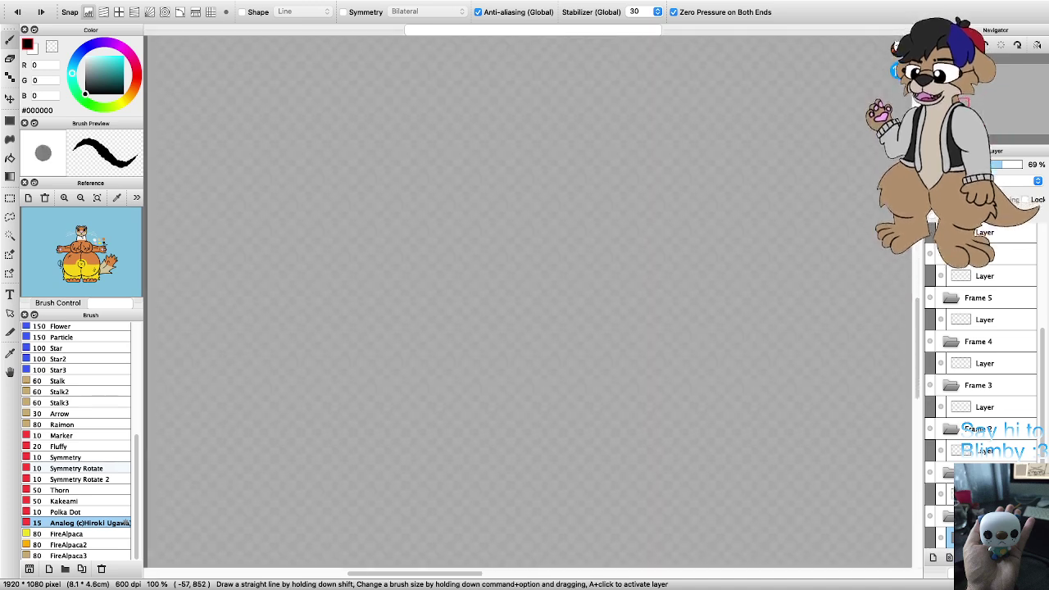
{"action": "key", "text": "super+plus"}
{"action": "key", "text": "super+plus"}
{"action": "key", "text": "super+plus"}
{"action": "key", "text": "super+plus"}
{"action": "key", "text": "super+plus"}
{"action": "key", "text": "super+plus"}
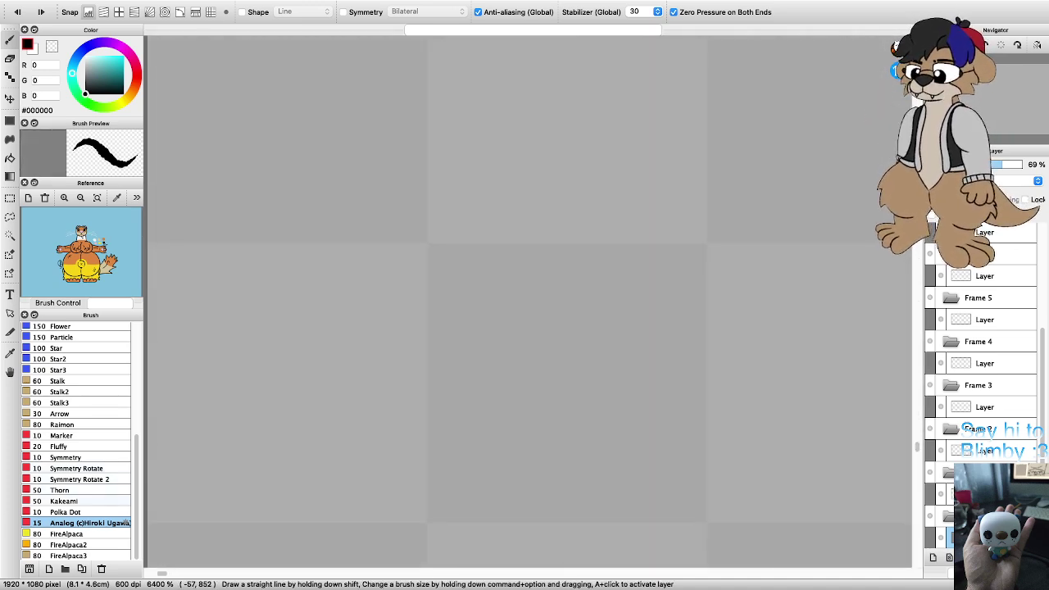
Step: Fit the whole canvas in view, switch the brush to Pen at size 15, and try a curved stroke on the grey layer
{"action": "scroll", "coordinate": [529, 301], "scroll_direction": "left", "scroll_amount": 5}
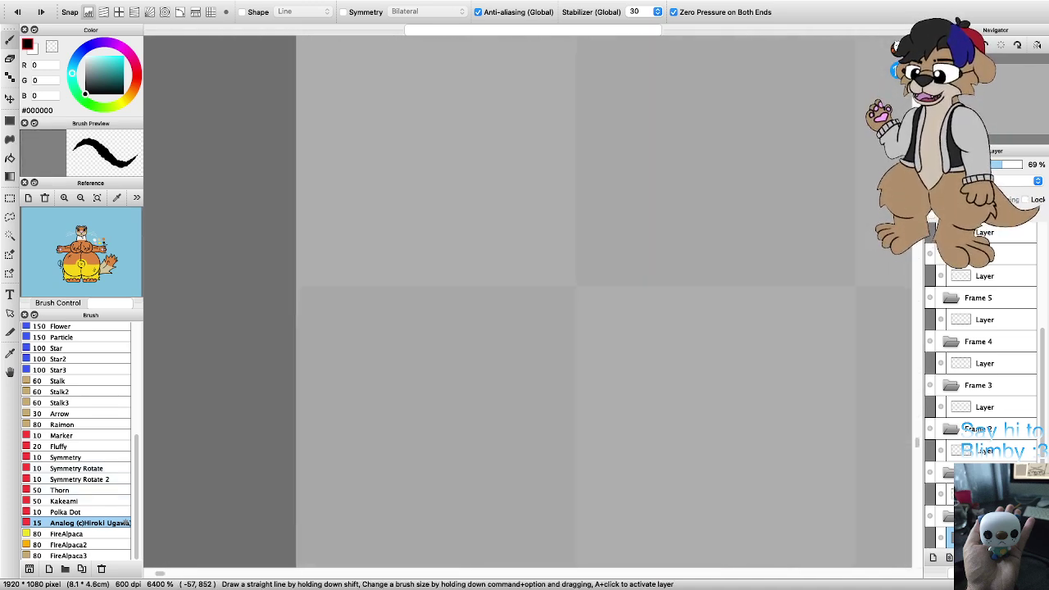
{"action": "scroll", "coordinate": [511, 363], "scroll_direction": "down", "scroll_amount": 15}
{"action": "scroll", "coordinate": [511, 363], "scroll_direction": "up", "scroll_amount": 4}
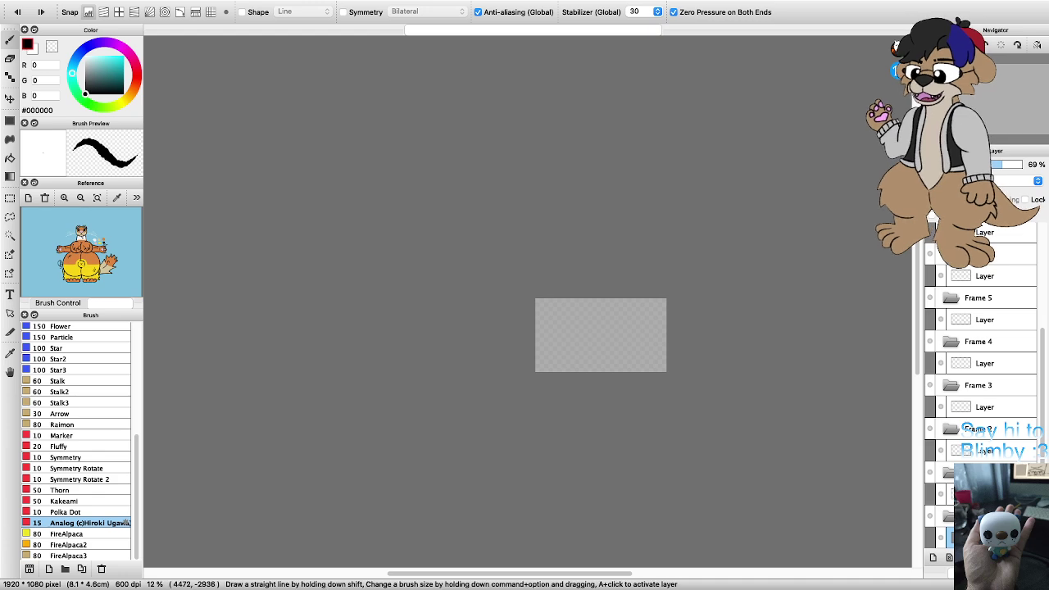
{"action": "key", "text": "super+0"}
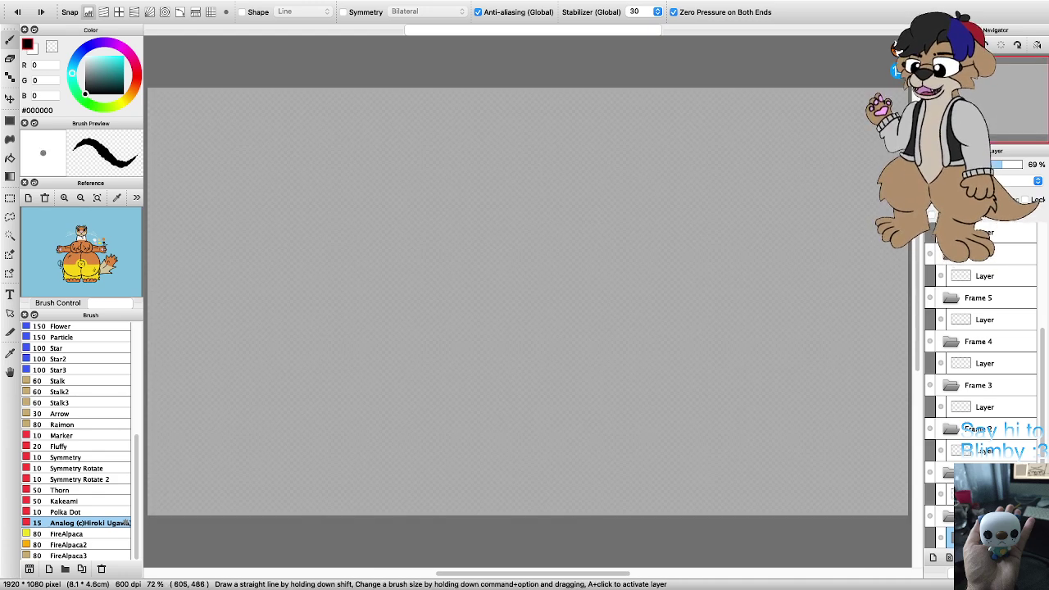
{"action": "scroll", "coordinate": [77, 443], "scroll_direction": "up", "scroll_amount": 6}
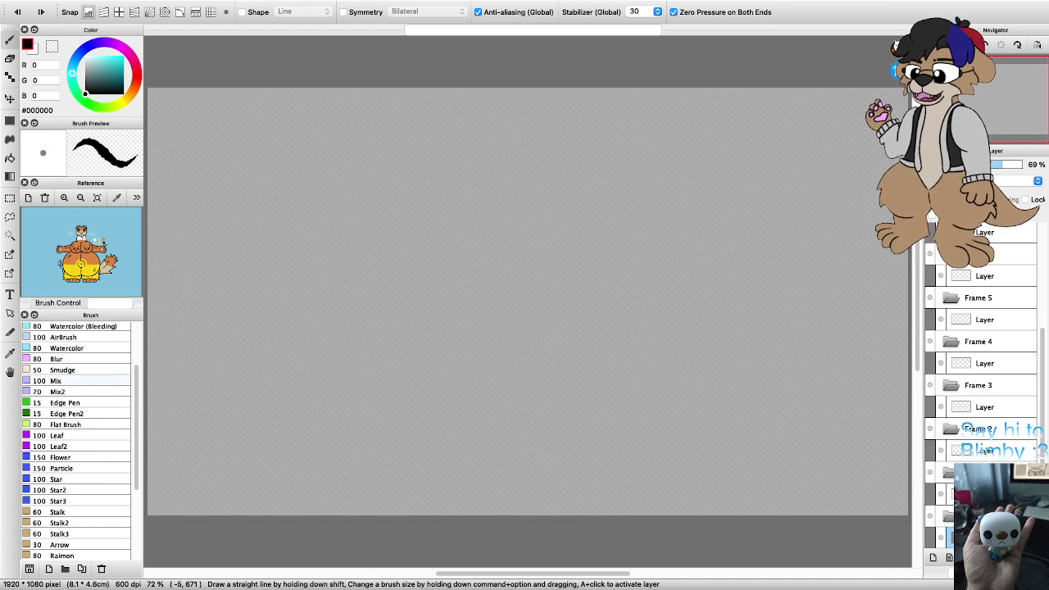
{"action": "scroll", "coordinate": [76, 443], "scroll_direction": "up", "scroll_amount": 3}
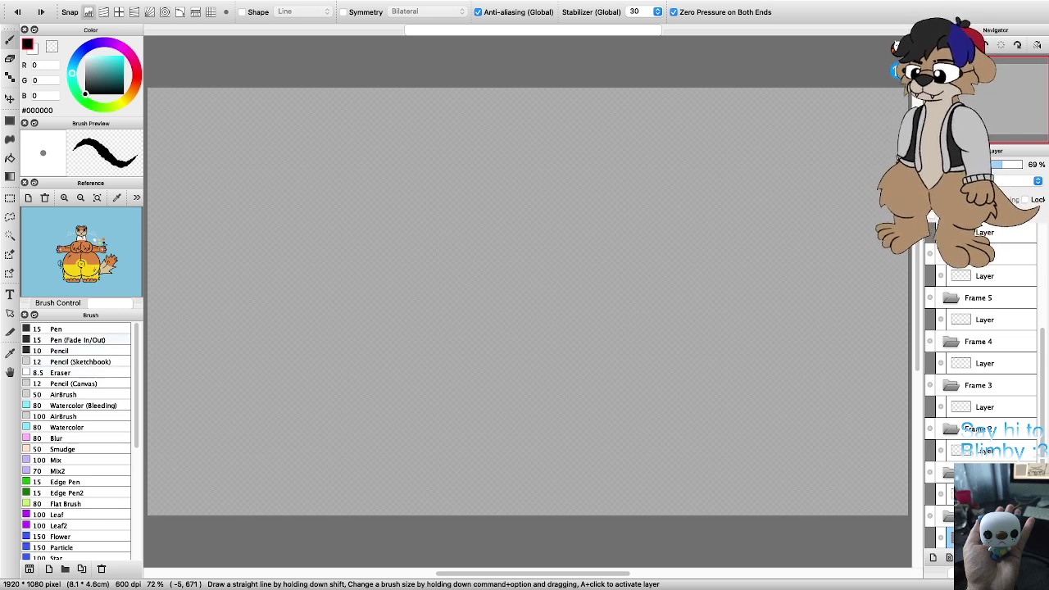
{"action": "left_click", "coordinate": [76, 329]}
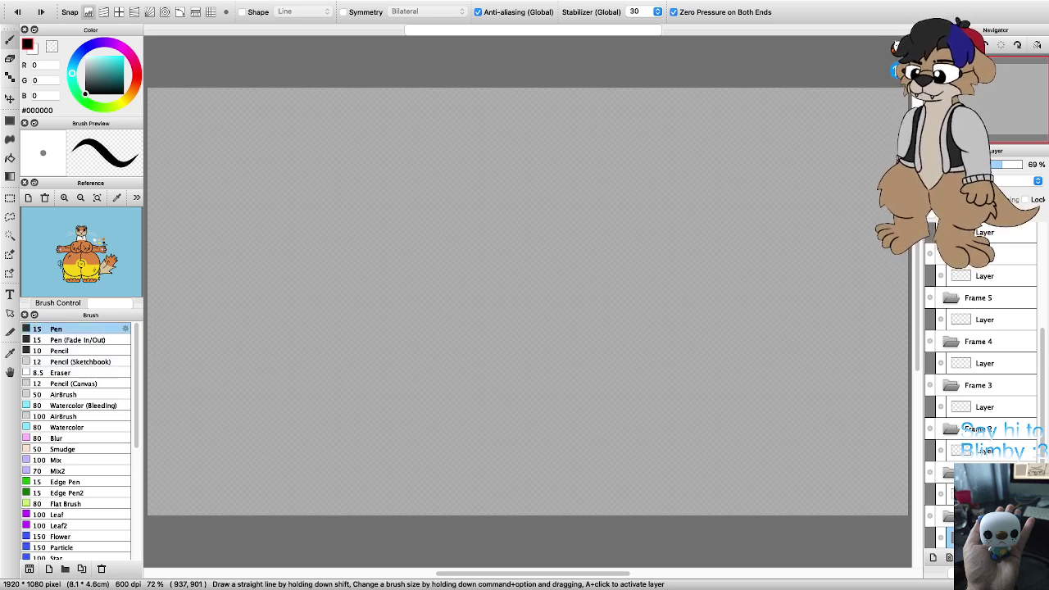
{"action": "mouse_move", "coordinate": [557, 487]}
{"action": "left_mouse_down"}
{"action": "mouse_move", "coordinate": [547, 454]}
{"action": "mouse_move", "coordinate": [575, 419]}
{"action": "mouse_move", "coordinate": [619, 401]}
{"action": "mouse_move", "coordinate": [636, 376]}
{"action": "left_mouse_up"}
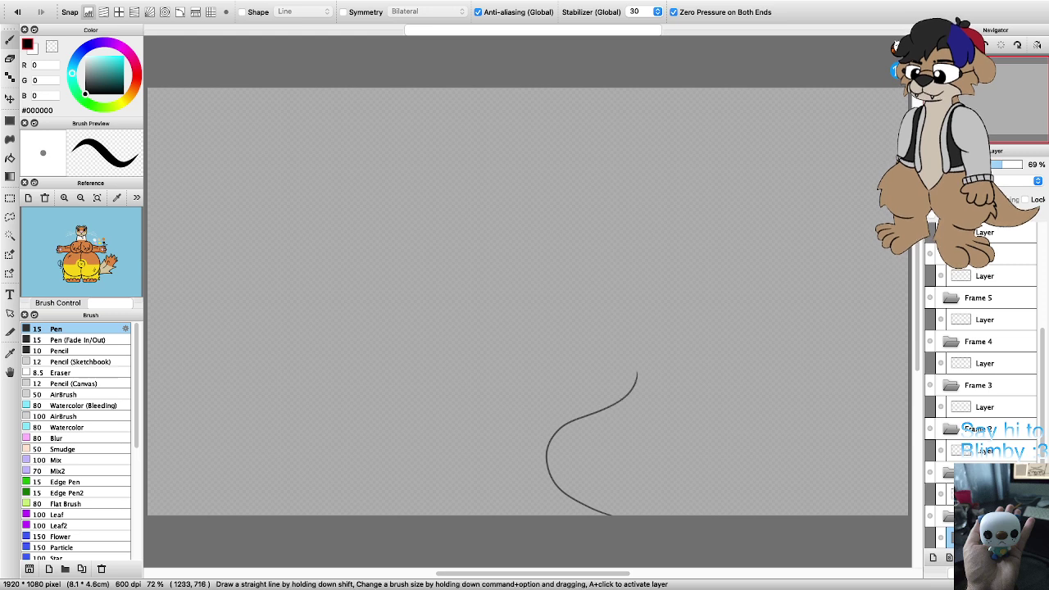
{"action": "key", "text": "super+z"}
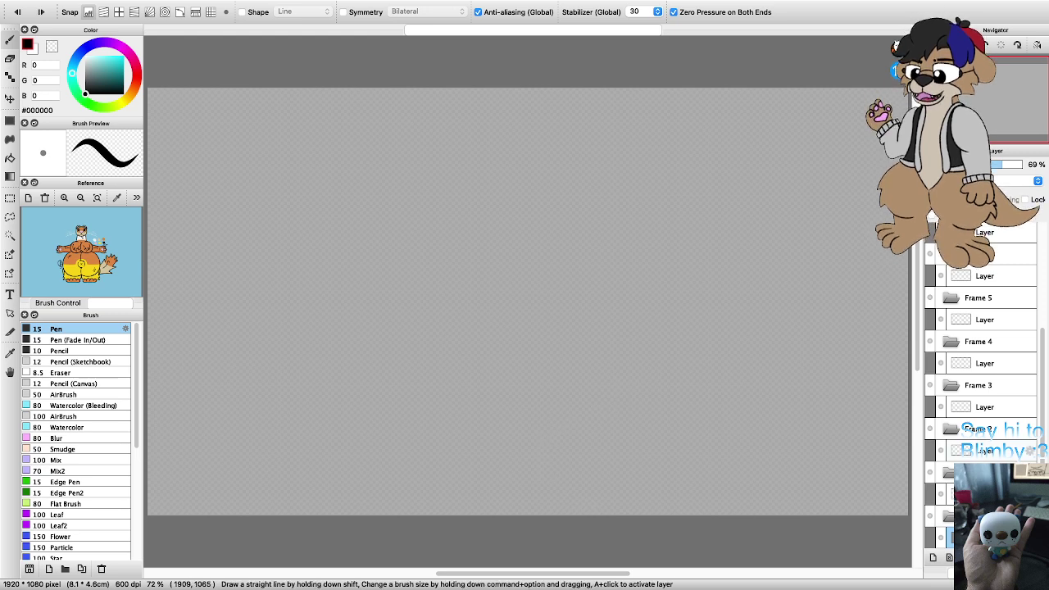
Step: Add a layer above the grey background and draw a looping motion path from the canvas's lower edge to its upper-left edge
{"action": "left_click", "coordinate": [933, 558]}
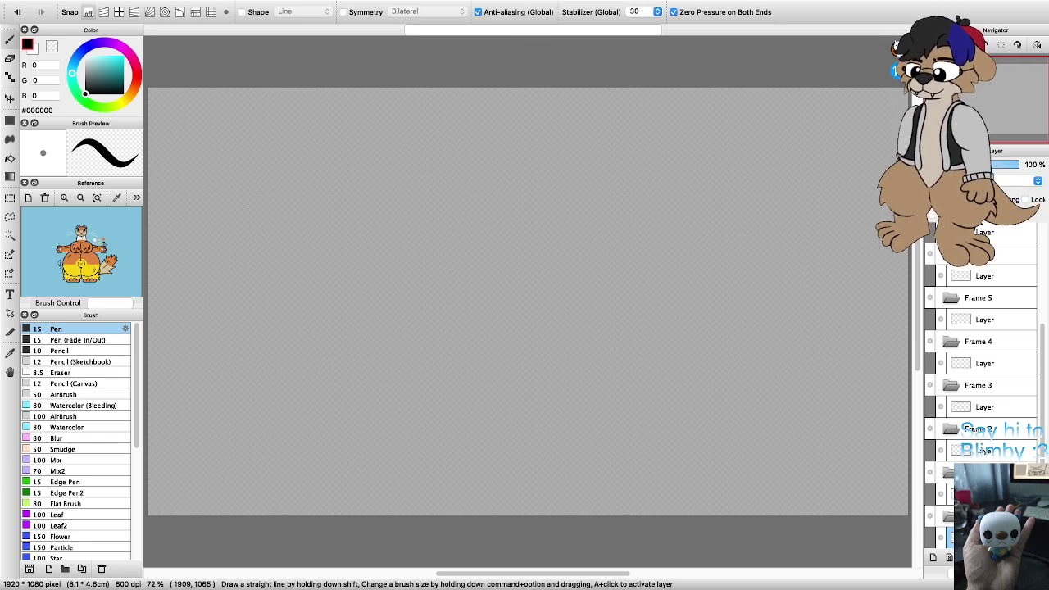
{"action": "mouse_move", "coordinate": [492, 515]}
{"action": "left_mouse_down"}
{"action": "mouse_move", "coordinate": [474, 497]}
{"action": "mouse_move", "coordinate": [467, 436]}
{"action": "mouse_move", "coordinate": [593, 391]}
{"action": "mouse_move", "coordinate": [605, 341]}
{"action": "mouse_move", "coordinate": [563, 311]}
{"action": "mouse_move", "coordinate": [517, 330]}
{"action": "mouse_move", "coordinate": [537, 377]}
{"action": "mouse_move", "coordinate": [560, 380]}
{"action": "mouse_move", "coordinate": [607, 354]}
{"action": "left_mouse_up"}
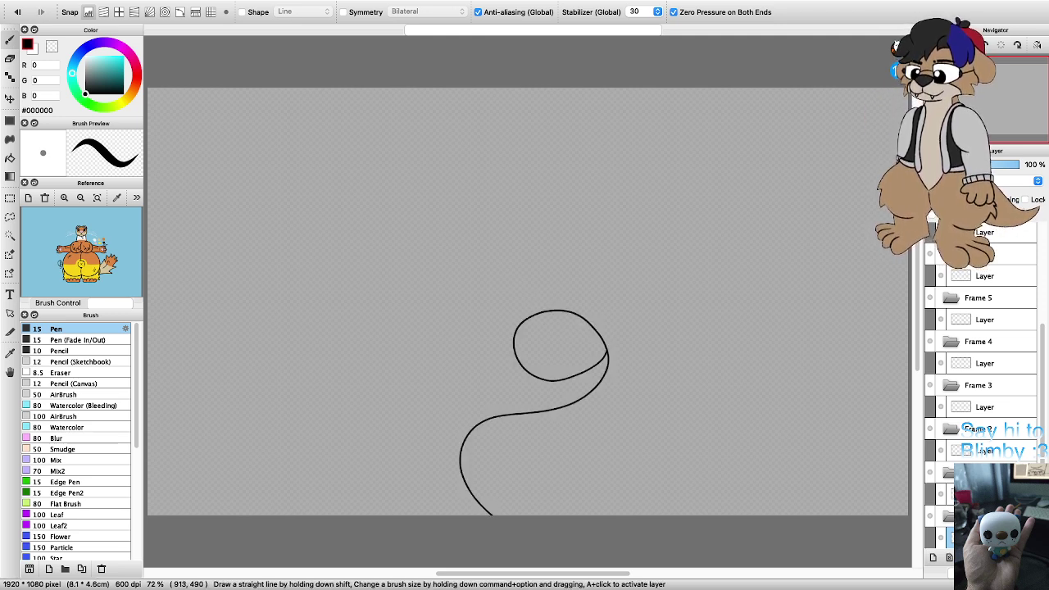
{"action": "key", "text": "super+z"}
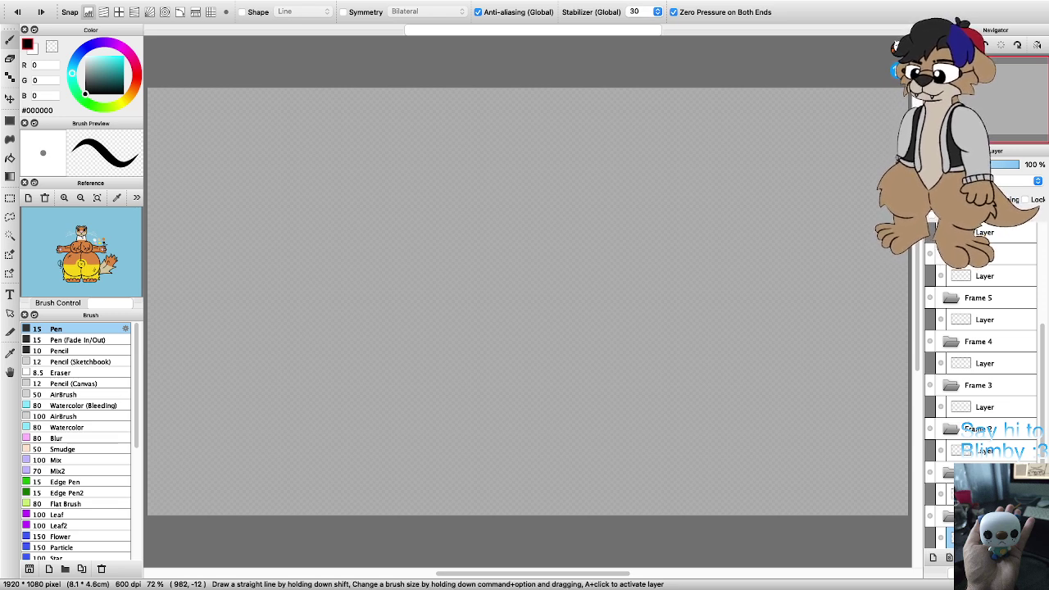
{"action": "mouse_move", "coordinate": [533, 515]}
{"action": "left_mouse_down"}
{"action": "mouse_move", "coordinate": [492, 459]}
{"action": "mouse_move", "coordinate": [682, 373]}
{"action": "mouse_move", "coordinate": [633, 327]}
{"action": "mouse_move", "coordinate": [600, 402]}
{"action": "mouse_move", "coordinate": [521, 444]}
{"action": "mouse_move", "coordinate": [450, 325]}
{"action": "mouse_move", "coordinate": [536, 223]}
{"action": "mouse_move", "coordinate": [558, 305]}
{"action": "mouse_move", "coordinate": [391, 293]}
{"action": "mouse_move", "coordinate": [279, 87]}
{"action": "left_mouse_up"}
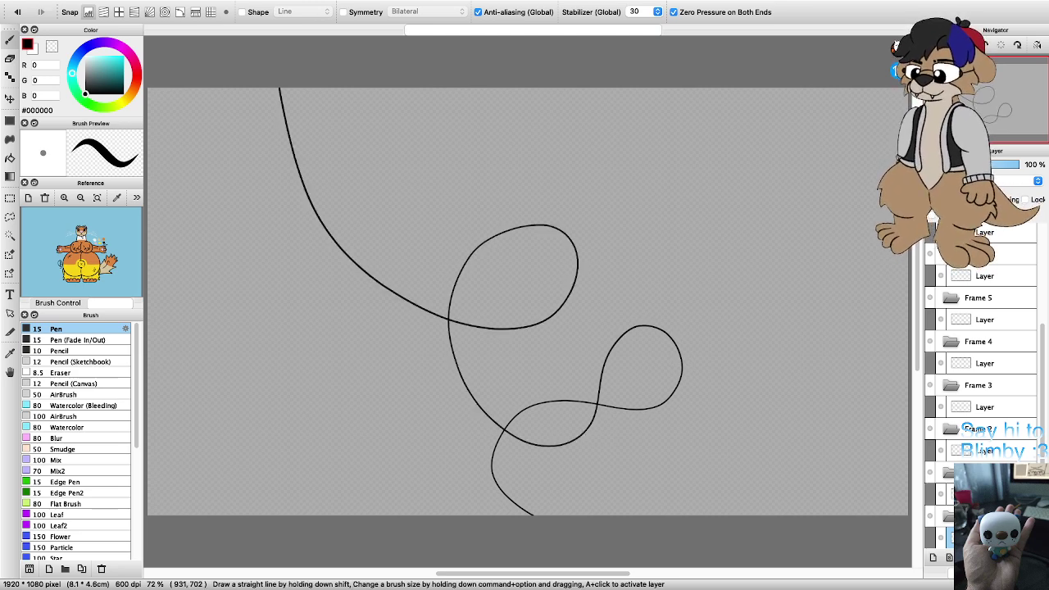
Step: Try a small circle on Frame 1's layer around the lower end of the motion path
{"action": "scroll", "coordinate": [537, 394], "scroll_direction": "down", "scroll_amount": 3}
{"action": "scroll", "coordinate": [554, 440], "scroll_direction": "up", "scroll_amount": 3}
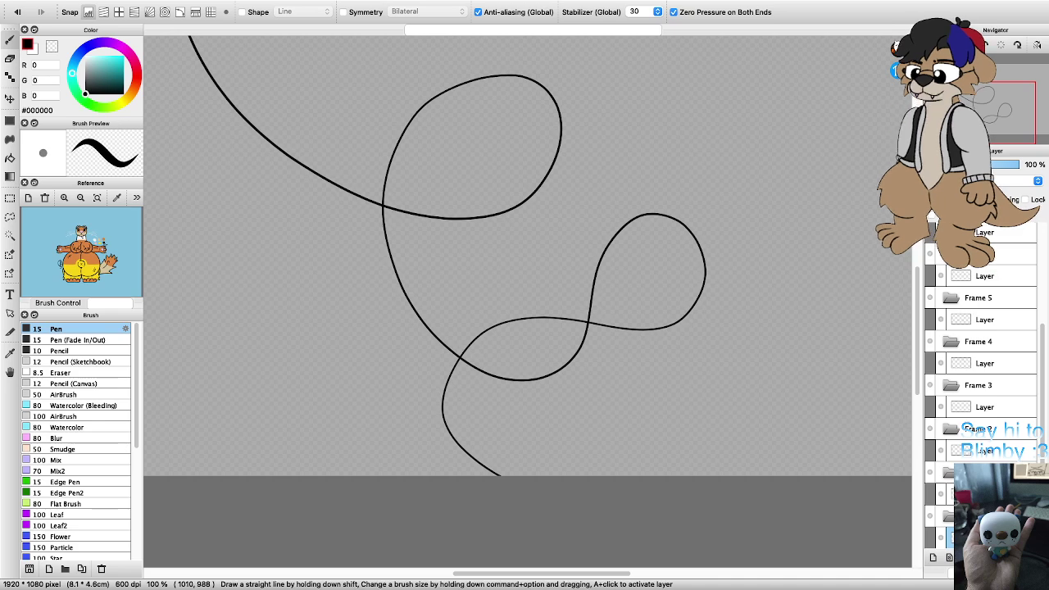
{"action": "scroll", "coordinate": [528, 255], "scroll_direction": "down", "scroll_amount": 4}
{"action": "scroll", "coordinate": [528, 254], "scroll_direction": "up", "scroll_amount": 6}
{"action": "scroll", "coordinate": [511, 452], "scroll_direction": "down", "scroll_amount": 3}
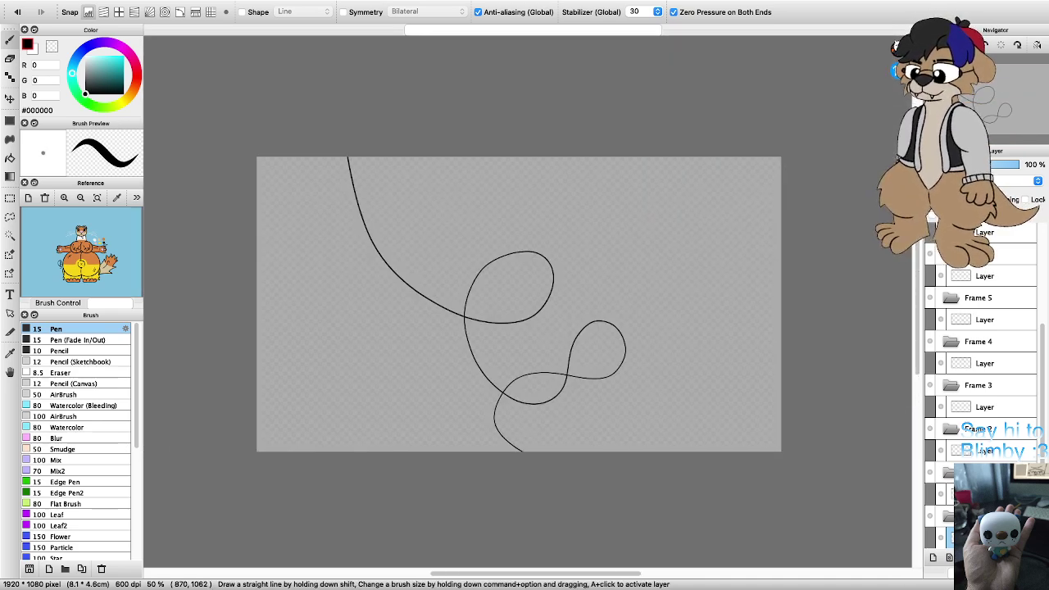
{"action": "scroll", "coordinate": [508, 449], "scroll_direction": "up", "scroll_amount": 1}
{"action": "scroll", "coordinate": [984, 394], "scroll_direction": "down", "scroll_amount": 1}
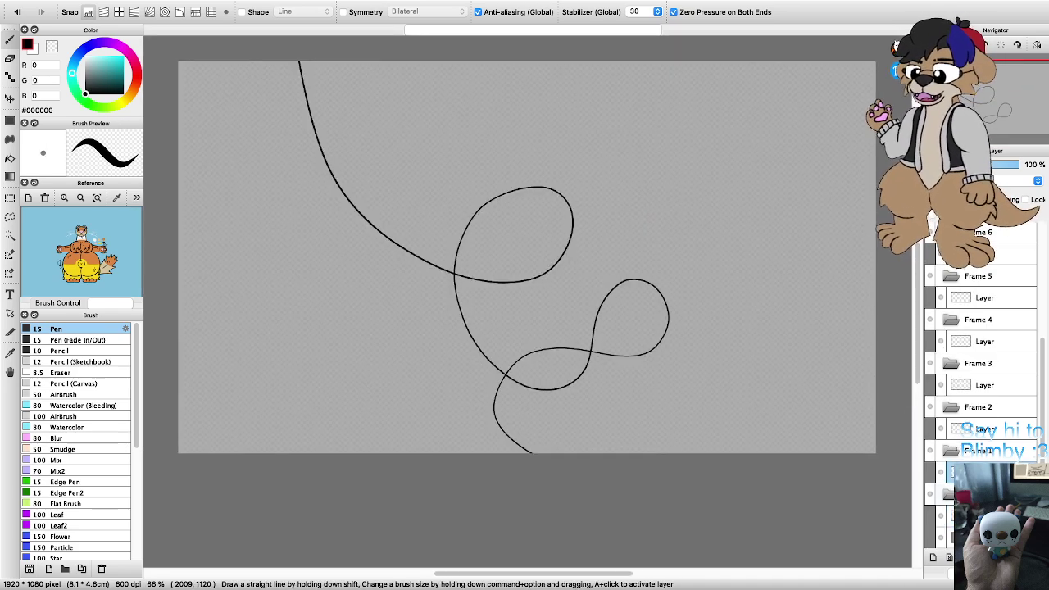
{"action": "scroll", "coordinate": [525, 453], "scroll_direction": "down", "scroll_amount": 3}
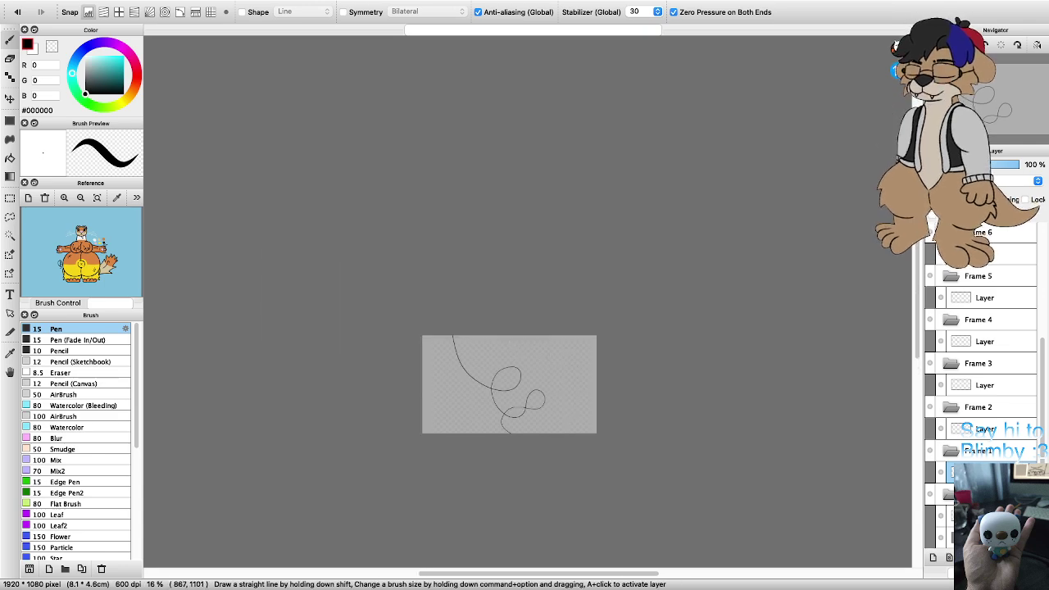
{"action": "scroll", "coordinate": [492, 443], "scroll_direction": "up", "scroll_amount": 5}
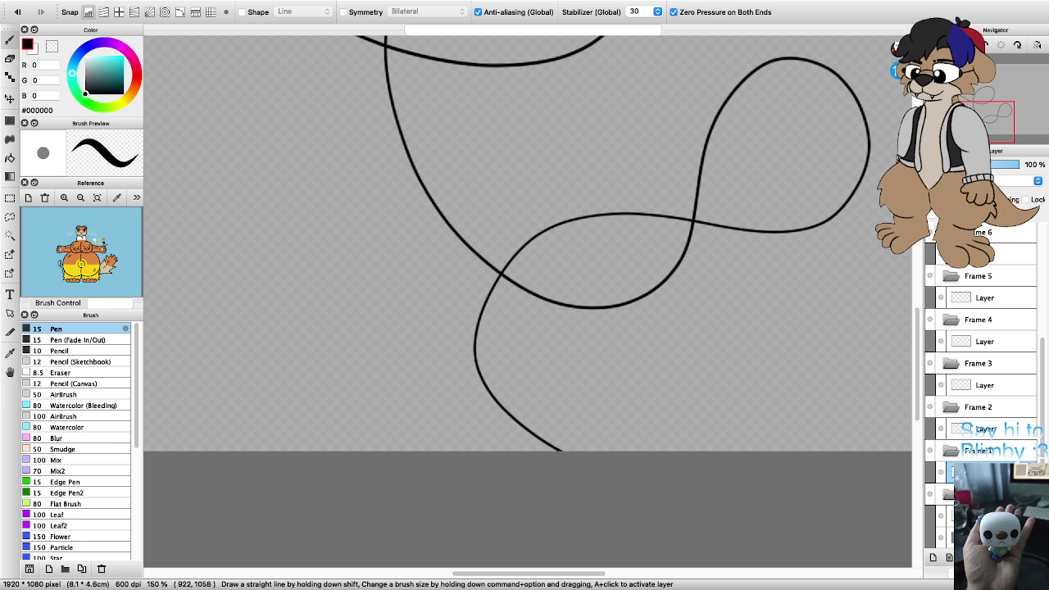
{"action": "mouse_move", "coordinate": [517, 437]}
{"action": "left_mouse_down"}
{"action": "mouse_move", "coordinate": [483, 396]}
{"action": "mouse_move", "coordinate": [534, 406]}
{"action": "left_mouse_up"}
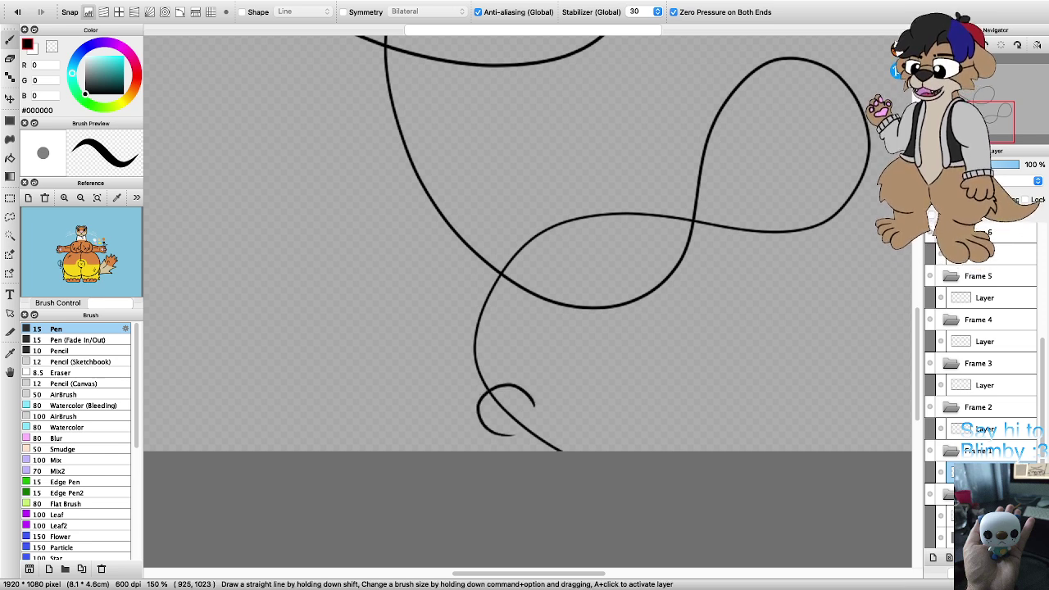
{"action": "key", "text": "super+z"}
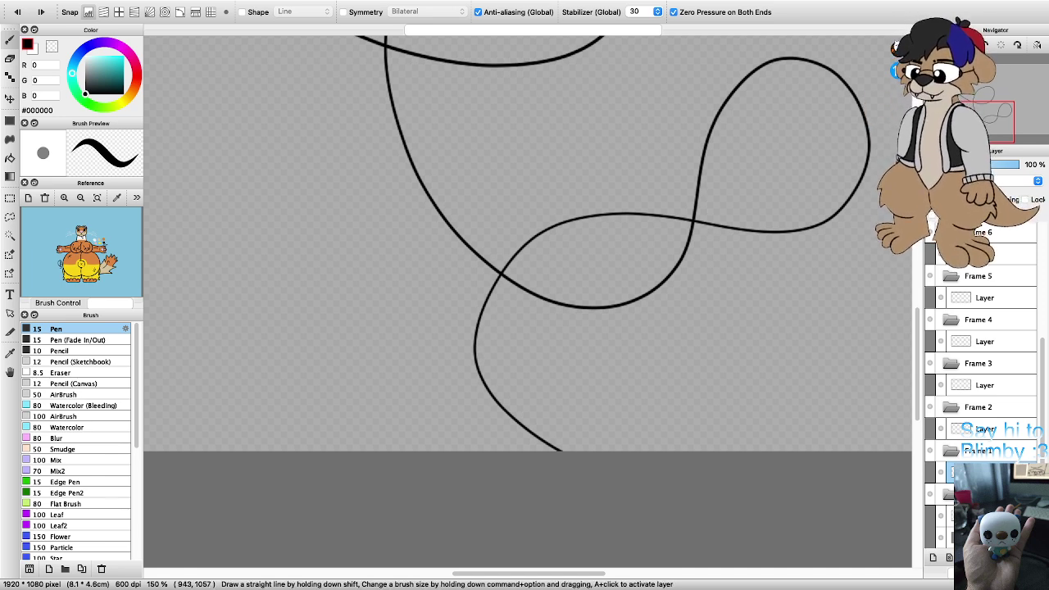
{"action": "mouse_move", "coordinate": [521, 437]}
{"action": "left_mouse_down"}
{"action": "mouse_move", "coordinate": [497, 430]}
{"action": "mouse_move", "coordinate": [490, 390]}
{"action": "mouse_move", "coordinate": [518, 386]}
{"action": "mouse_move", "coordinate": [543, 418]}
{"action": "mouse_move", "coordinate": [507, 439]}
{"action": "left_mouse_up"}
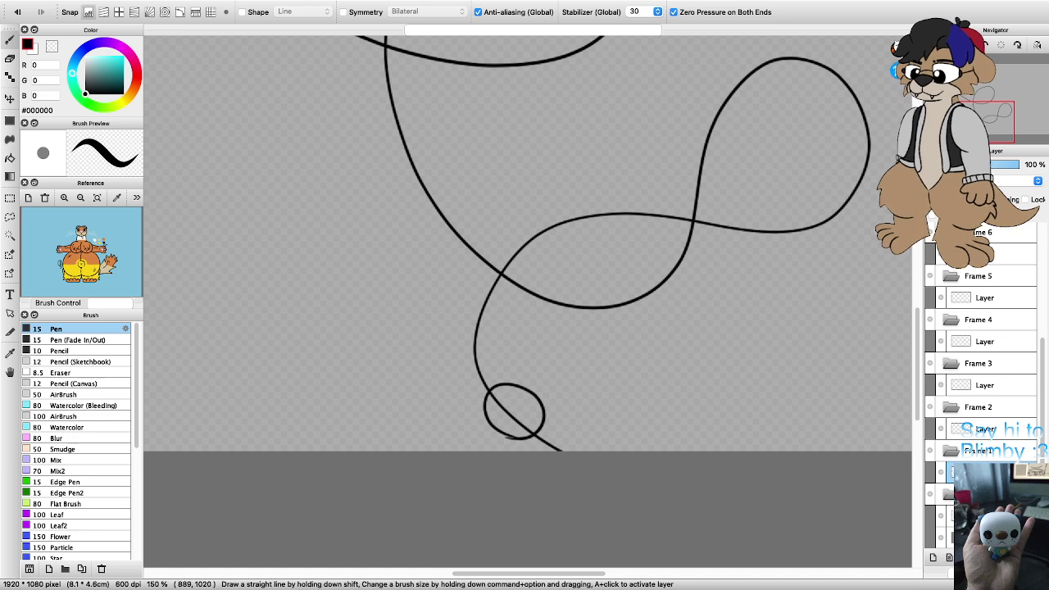
Step: Try a second circle on Frame 2's layer near the path's lowest crossing, undo it and return to Frame 1's layer
{"action": "left_click", "coordinate": [984, 429]}
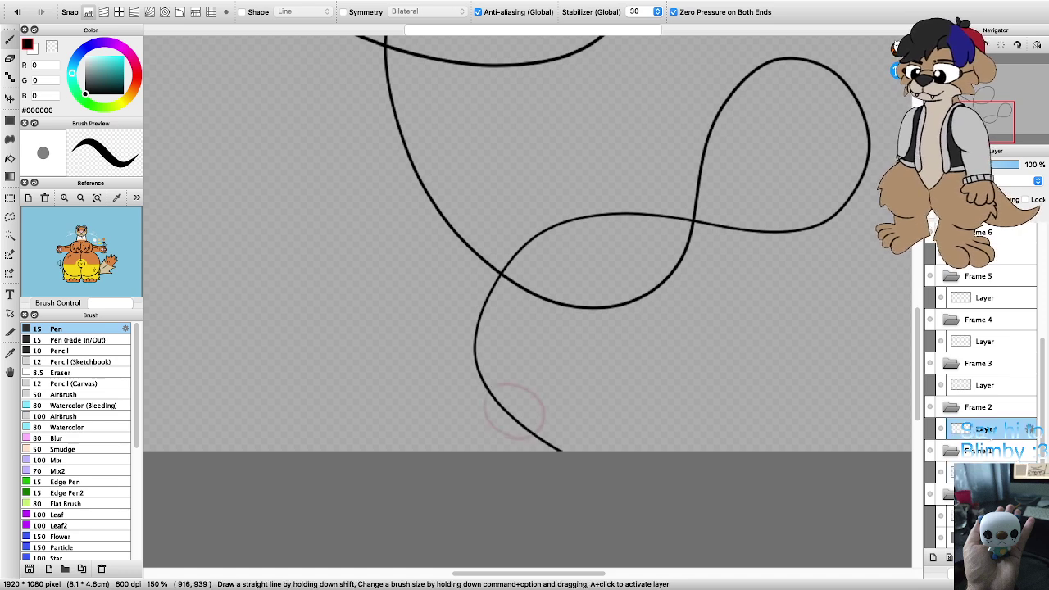
{"action": "mouse_move", "coordinate": [515, 319]}
{"action": "left_mouse_down"}
{"action": "mouse_move", "coordinate": [468, 257]}
{"action": "mouse_move", "coordinate": [499, 226]}
{"action": "mouse_move", "coordinate": [552, 228]}
{"action": "mouse_move", "coordinate": [570, 254]}
{"action": "mouse_move", "coordinate": [561, 297]}
{"action": "mouse_move", "coordinate": [529, 312]}
{"action": "left_mouse_up"}
{"action": "key", "text": "super+z"}
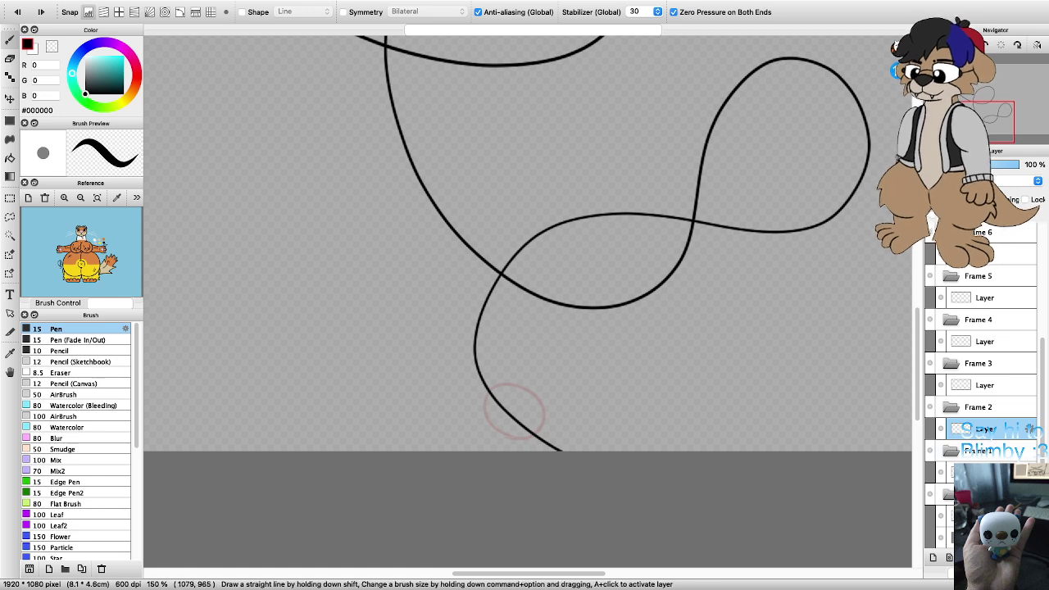
{"action": "key", "text": "ctrl+Down"}
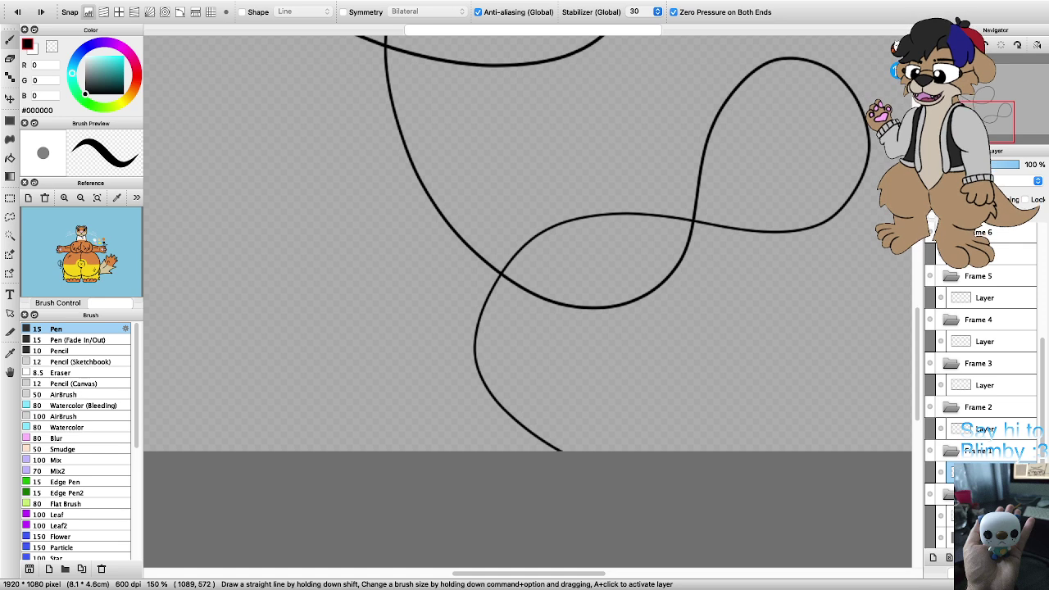
Step: Set the Stabilizer to 70 and draw a small circle on Frame 1's layer around the lower end of the path
{"action": "left_click", "coordinate": [644, 11]}
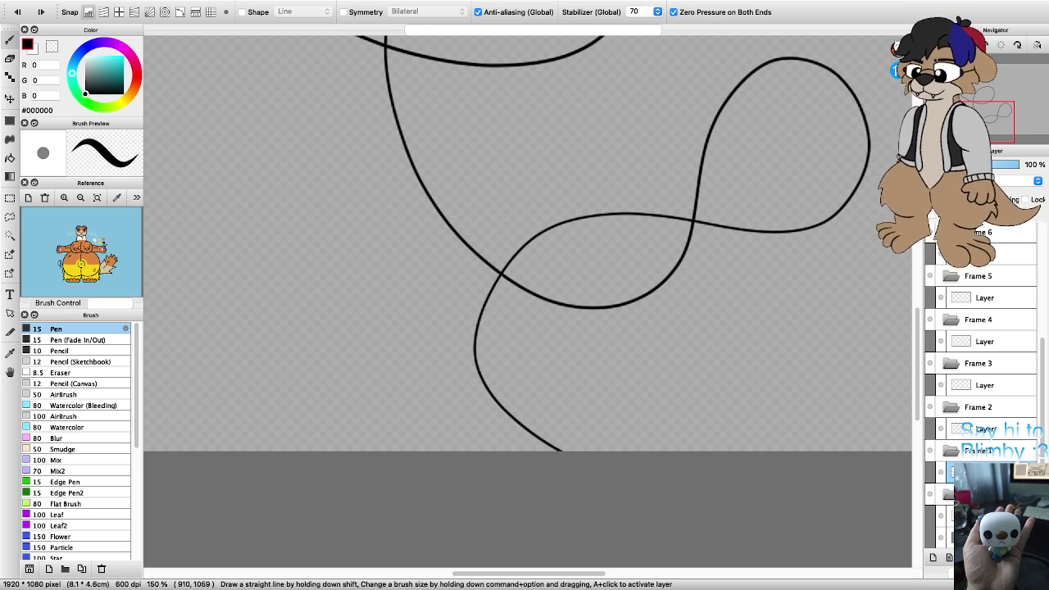
{"action": "mouse_move", "coordinate": [511, 435]}
{"action": "left_mouse_down"}
{"action": "mouse_move", "coordinate": [493, 408]}
{"action": "mouse_move", "coordinate": [529, 398]}
{"action": "mouse_move", "coordinate": [544, 425]}
{"action": "mouse_move", "coordinate": [532, 438]}
{"action": "mouse_move", "coordinate": [494, 424]}
{"action": "mouse_move", "coordinate": [492, 402]}
{"action": "mouse_move", "coordinate": [528, 398]}
{"action": "mouse_move", "coordinate": [540, 421]}
{"action": "mouse_move", "coordinate": [517, 437]}
{"action": "left_mouse_up"}
{"action": "key", "text": "super+z"}
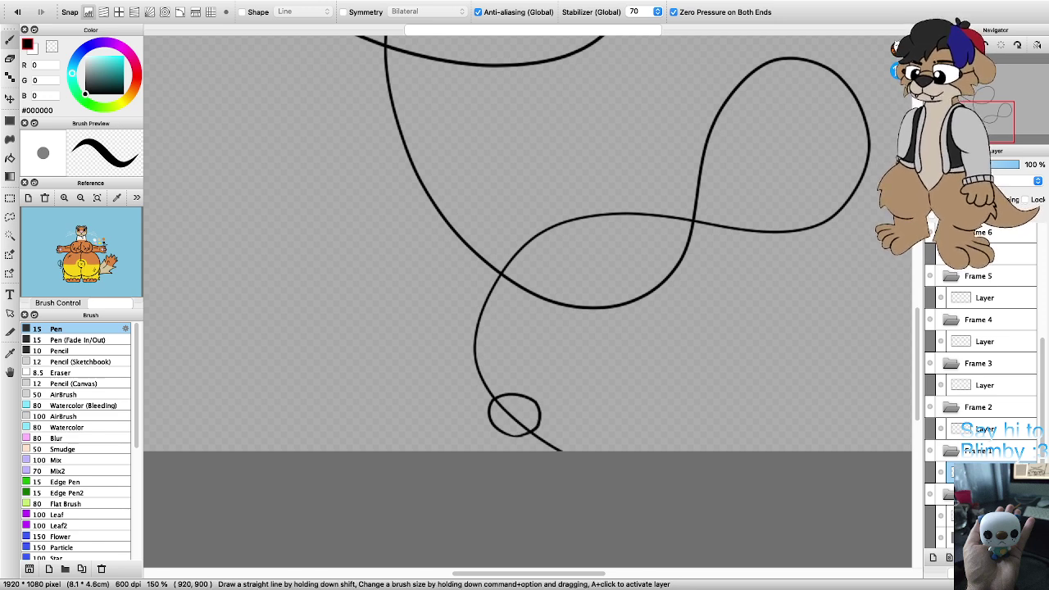
Step: Try a circle at the path's lowest crossing and another along the right-hand loop, and undo both
{"action": "mouse_move", "coordinate": [515, 304]}
{"action": "left_mouse_down"}
{"action": "mouse_move", "coordinate": [478, 272]}
{"action": "mouse_move", "coordinate": [481, 248]}
{"action": "mouse_move", "coordinate": [501, 228]}
{"action": "mouse_move", "coordinate": [533, 224]}
{"action": "mouse_move", "coordinate": [558, 243]}
{"action": "mouse_move", "coordinate": [560, 281]}
{"action": "mouse_move", "coordinate": [540, 302]}
{"action": "mouse_move", "coordinate": [507, 300]}
{"action": "left_mouse_up"}
{"action": "key", "text": "super+minus"}
{"action": "key", "text": "super+plus"}
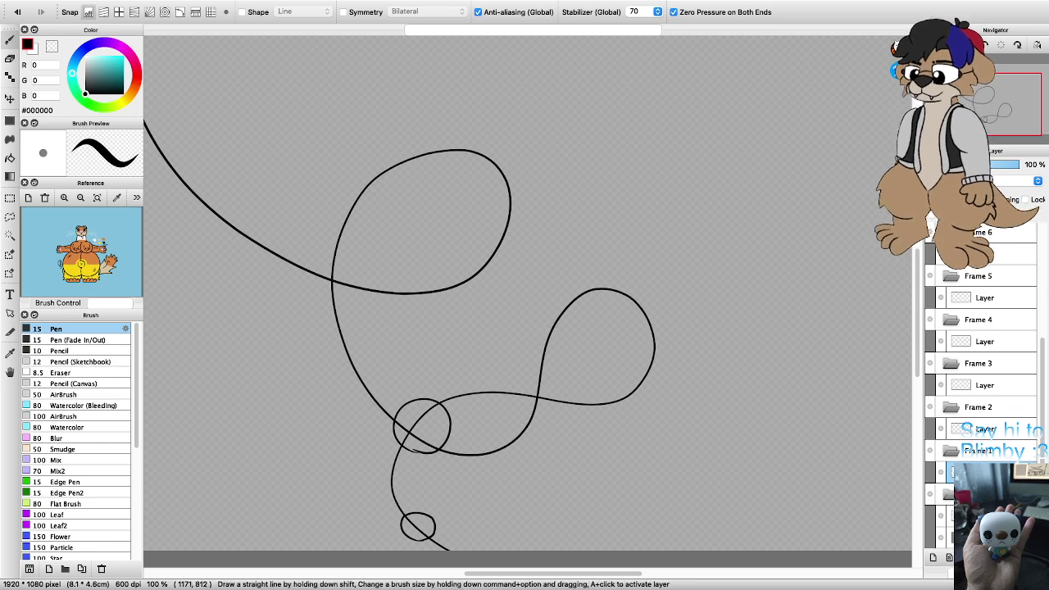
{"action": "mouse_move", "coordinate": [588, 419]}
{"action": "left_mouse_down"}
{"action": "mouse_move", "coordinate": [561, 411]}
{"action": "mouse_move", "coordinate": [572, 371]}
{"action": "left_mouse_up"}
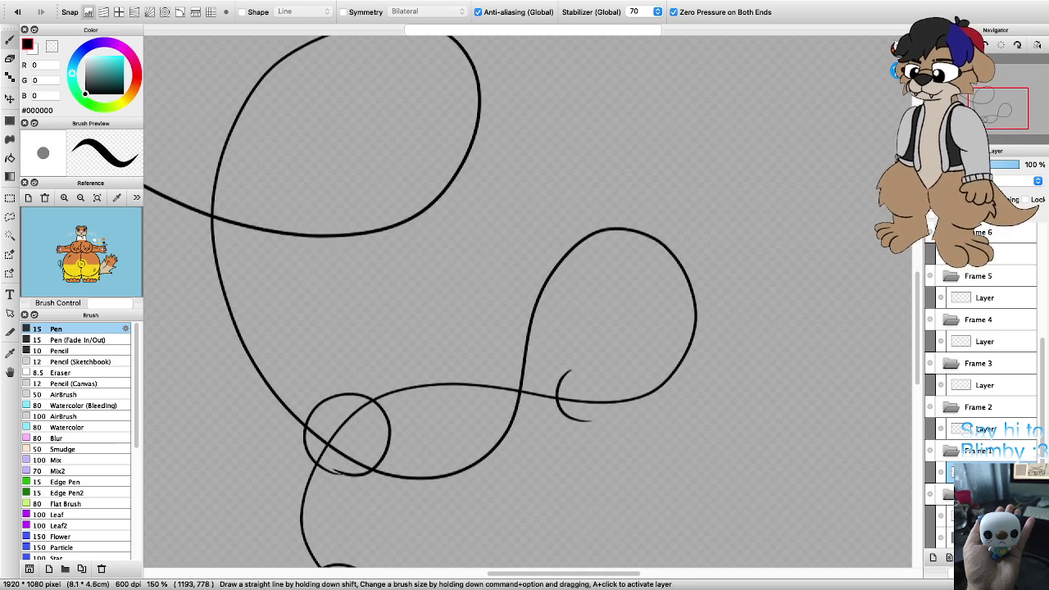
{"action": "key", "text": "super+z"}
{"action": "key", "text": "super+z"}
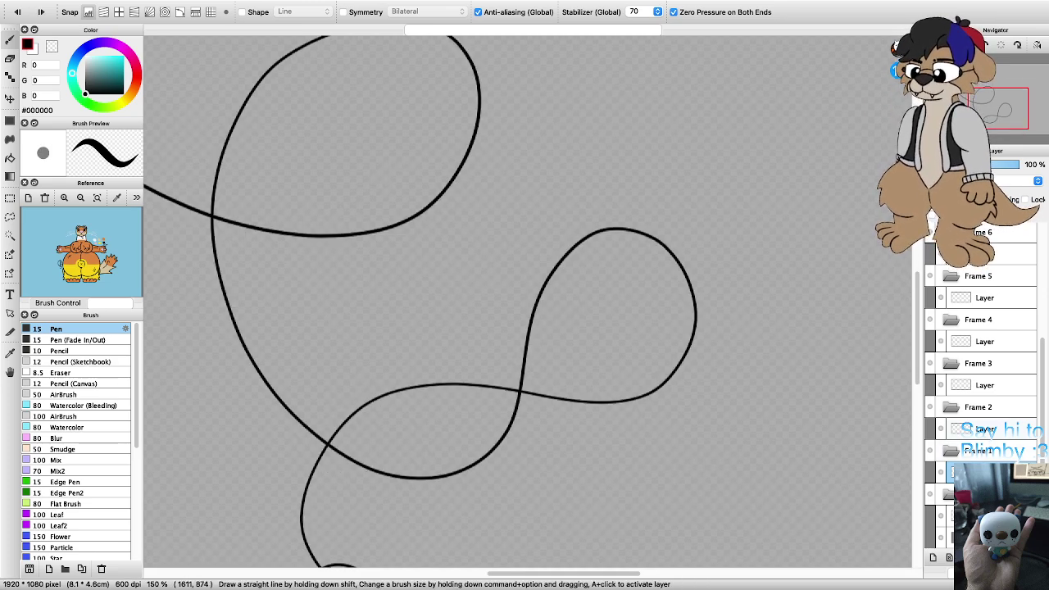
Step: Try a circle on Frame 2's layer slightly further up the path than Frame 1's circle, and undo it
{"action": "scroll", "coordinate": [397, 426], "scroll_direction": "down", "scroll_amount": 4}
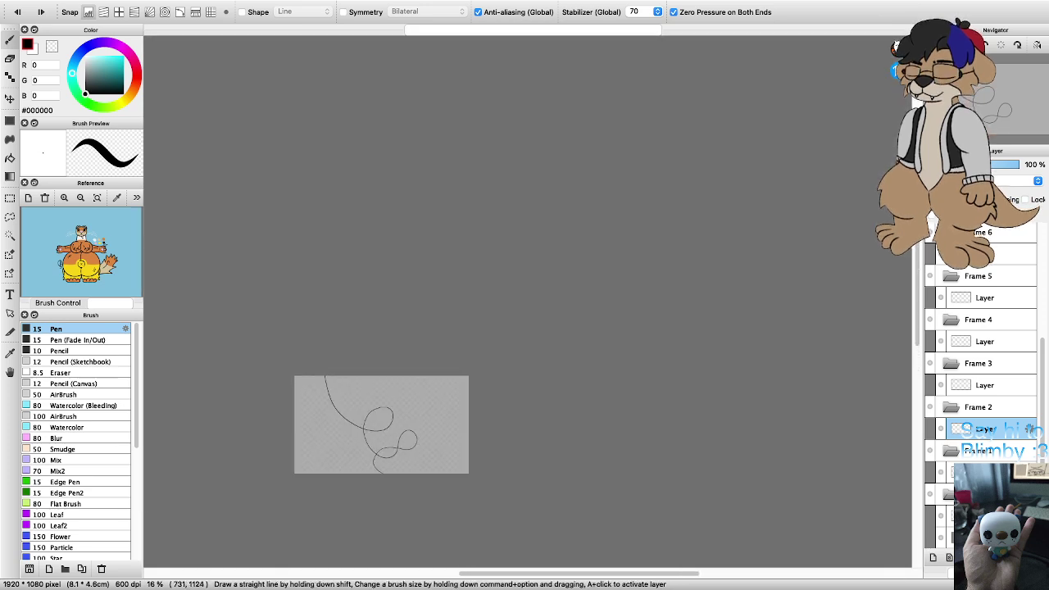
{"action": "scroll", "coordinate": [386, 458], "scroll_direction": "up", "scroll_amount": 4}
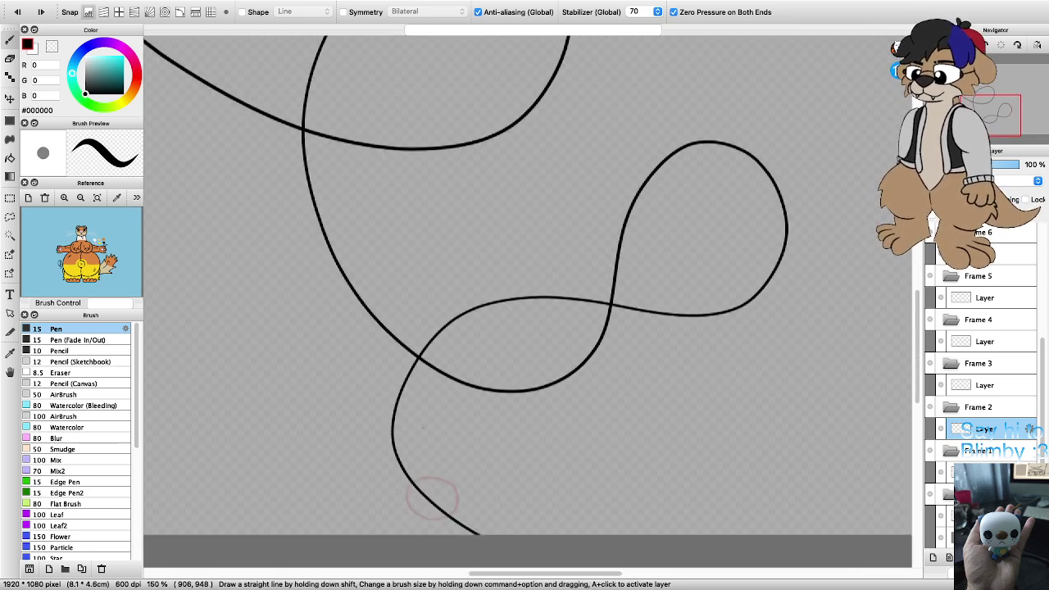
{"action": "mouse_move", "coordinate": [423, 429]}
{"action": "left_mouse_down"}
{"action": "mouse_move", "coordinate": [382, 428]}
{"action": "mouse_move", "coordinate": [373, 416]}
{"action": "left_mouse_up"}
{"action": "key", "text": "super+z"}
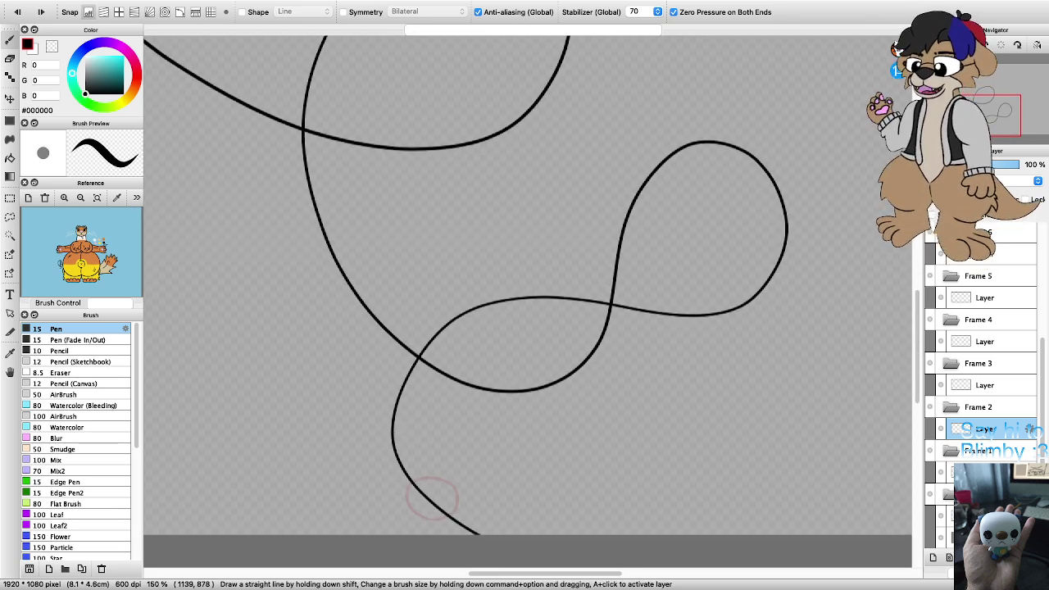
Step: Add eight layer folders above Frame 10 for further animation frames and select the lowest new folder
{"action": "scroll", "coordinate": [984, 343], "scroll_direction": "up", "scroll_amount": 4}
{"action": "left_click", "coordinate": [996, 233]}
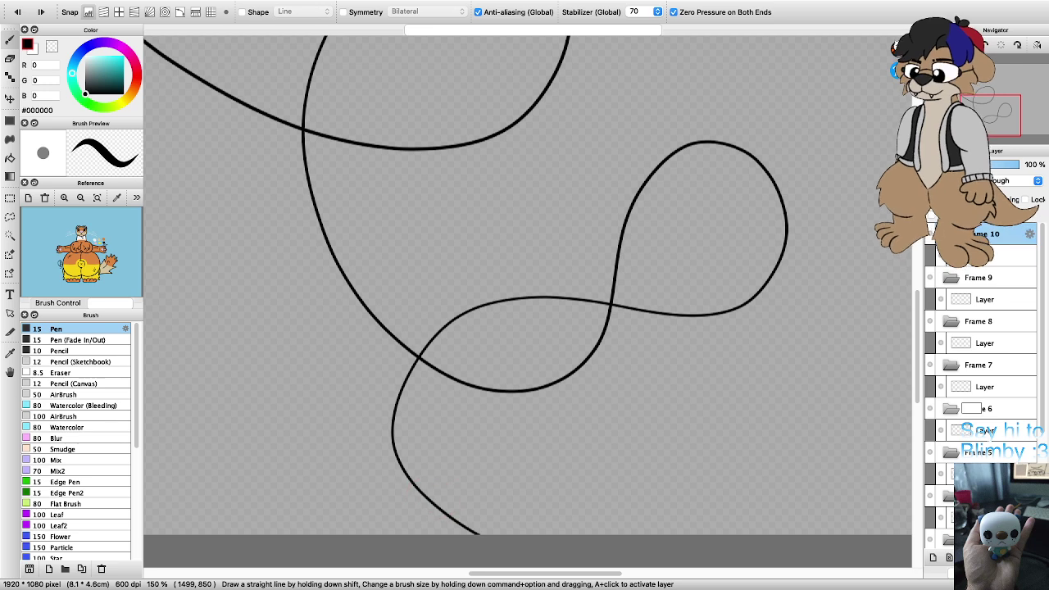
{"action": "left_click", "coordinate": [982, 557]}
{"action": "left_click", "coordinate": [966, 557]}
{"action": "left_click", "coordinate": [966, 558]}
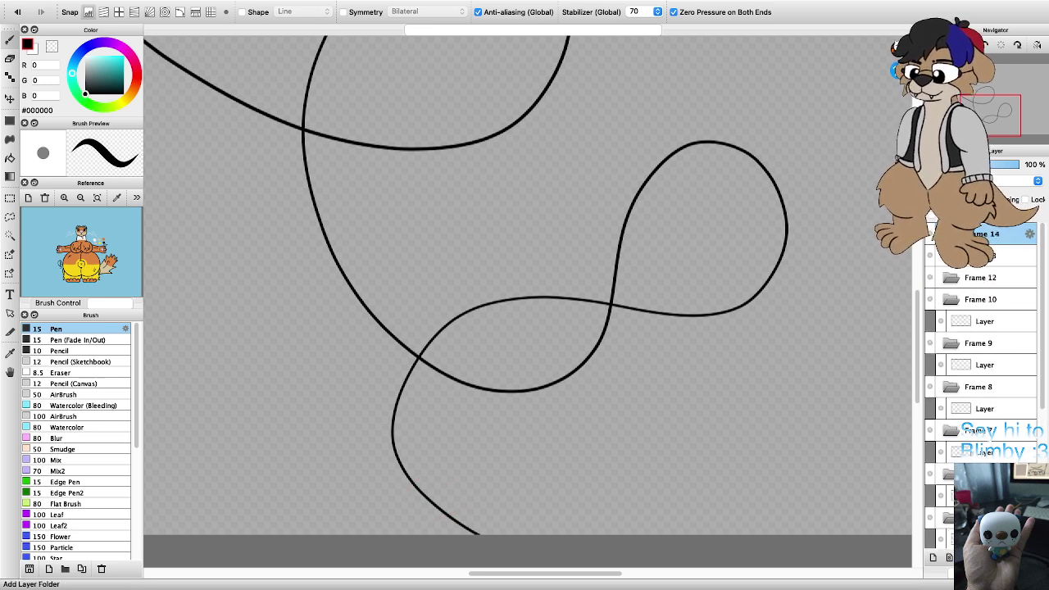
{"action": "left_click", "coordinate": [966, 558]}
{"action": "left_click", "coordinate": [966, 558]}
{"action": "left_click", "coordinate": [965, 557]}
{"action": "left_click", "coordinate": [966, 557]}
{"action": "left_click", "coordinate": [966, 557]}
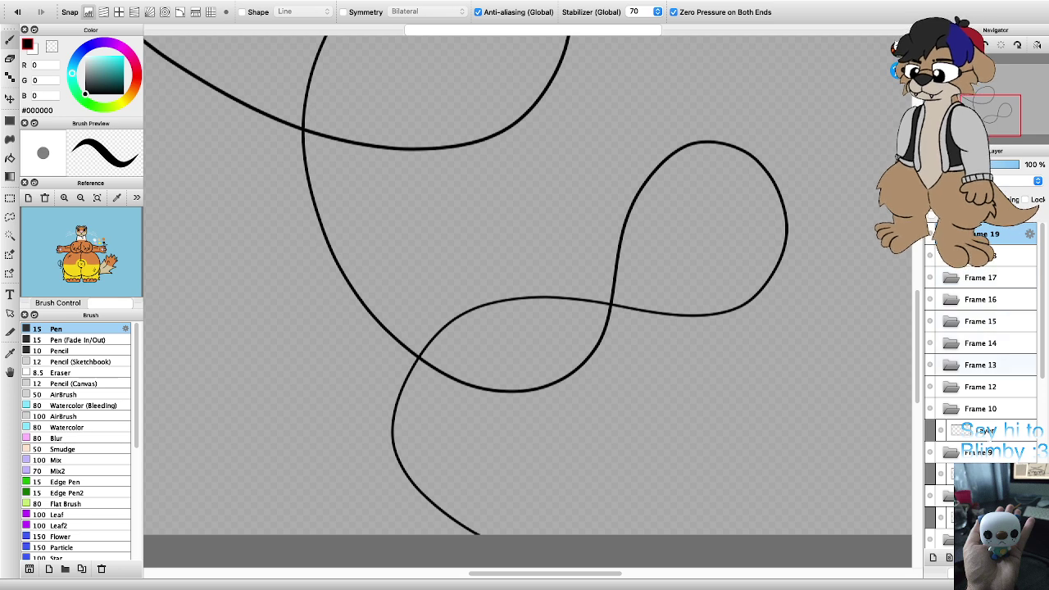
{"action": "left_click", "coordinate": [982, 387]}
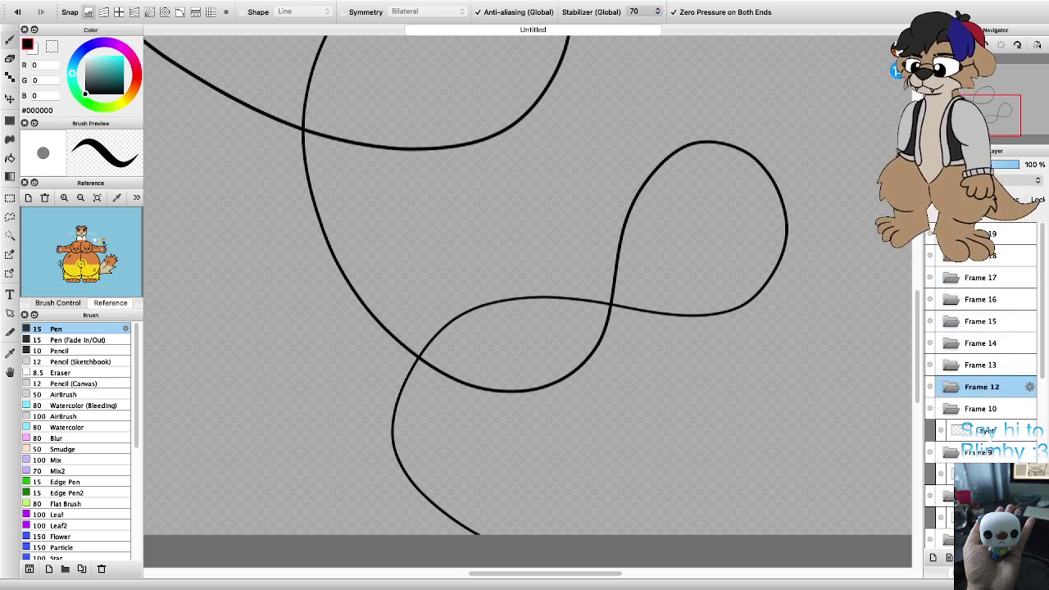
Step: Rename the four lowest new folders above Frame 10, from bottom up, as Frame 11, Frame 12, Frame 13 and Frame 14
{"action": "key", "text": "Return"}
{"action": "double_click", "coordinate": [982, 365]}
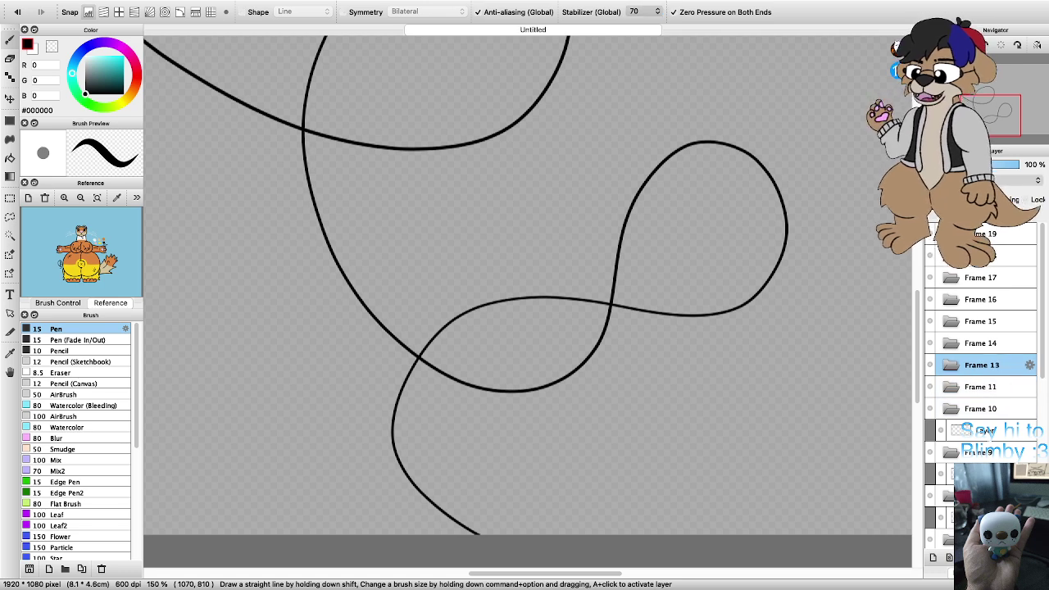
{"action": "key", "text": "Return"}
{"action": "double_click", "coordinate": [982, 343]}
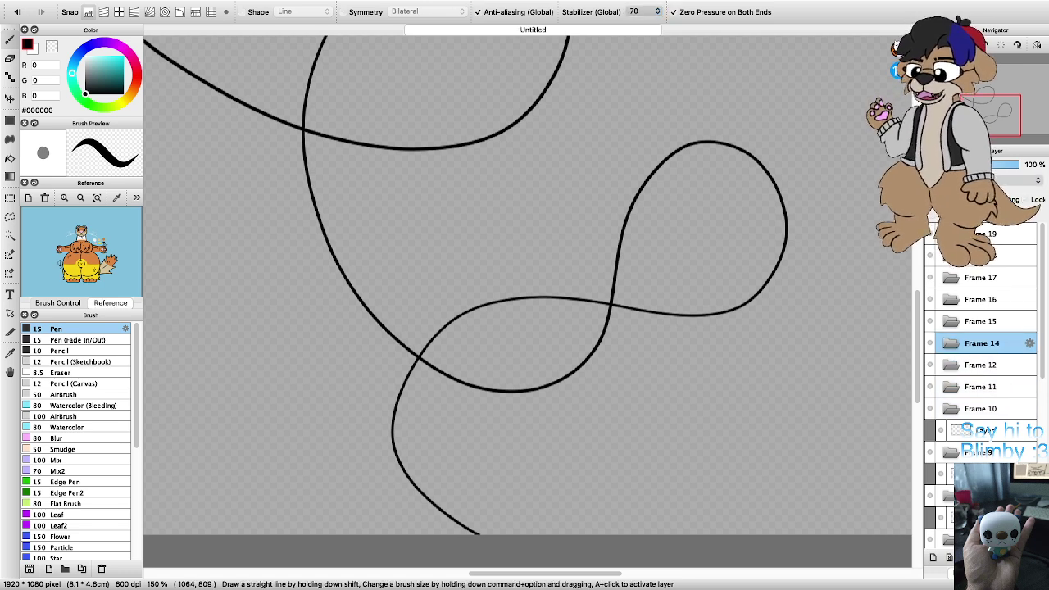
{"action": "key", "text": "Return"}
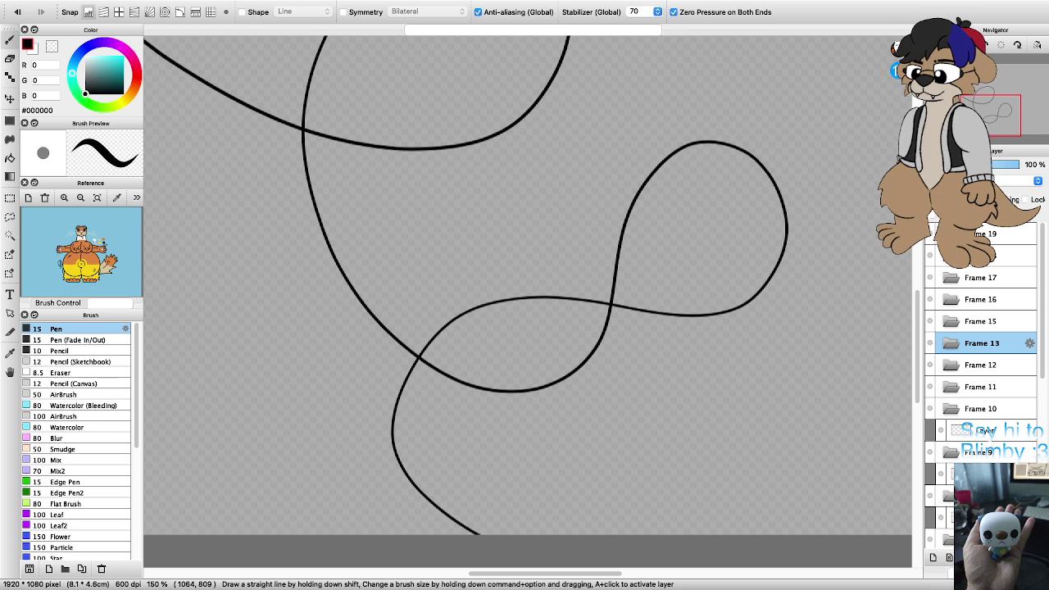
{"action": "double_click", "coordinate": [982, 322]}
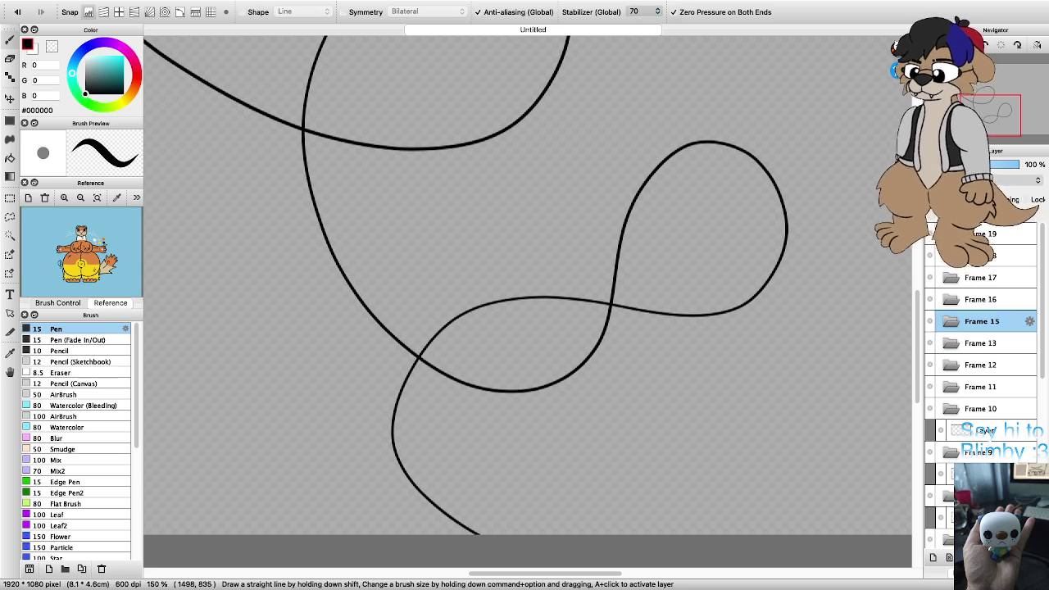
{"action": "key", "text": "Return"}
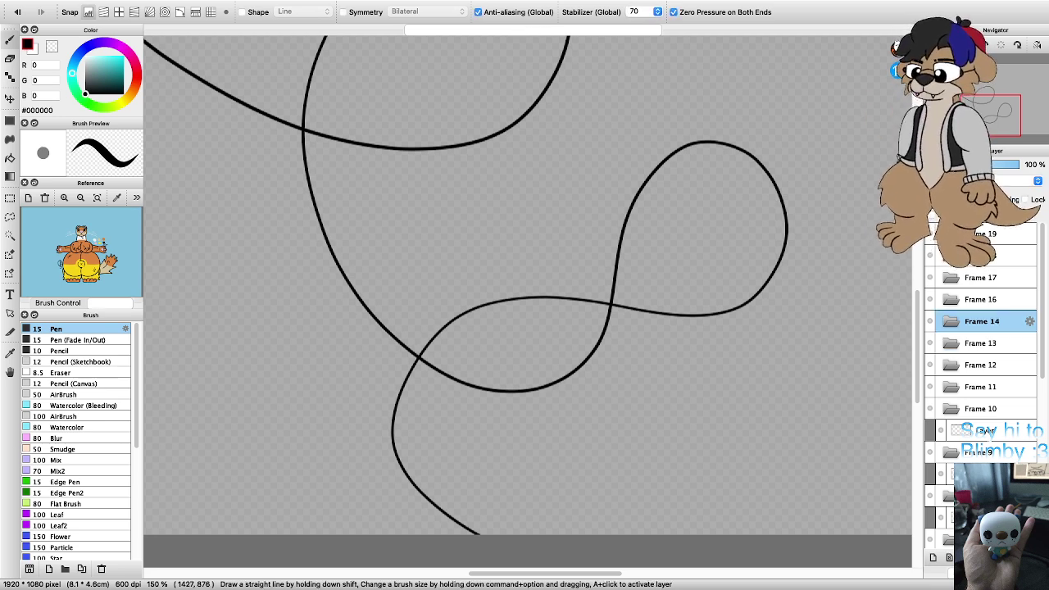
Step: Rename the four remaining new folders above Frame 14, from bottom up, as Frame 15, Frame 16, Frame 17 and Frame 18
{"action": "double_click", "coordinate": [982, 299]}
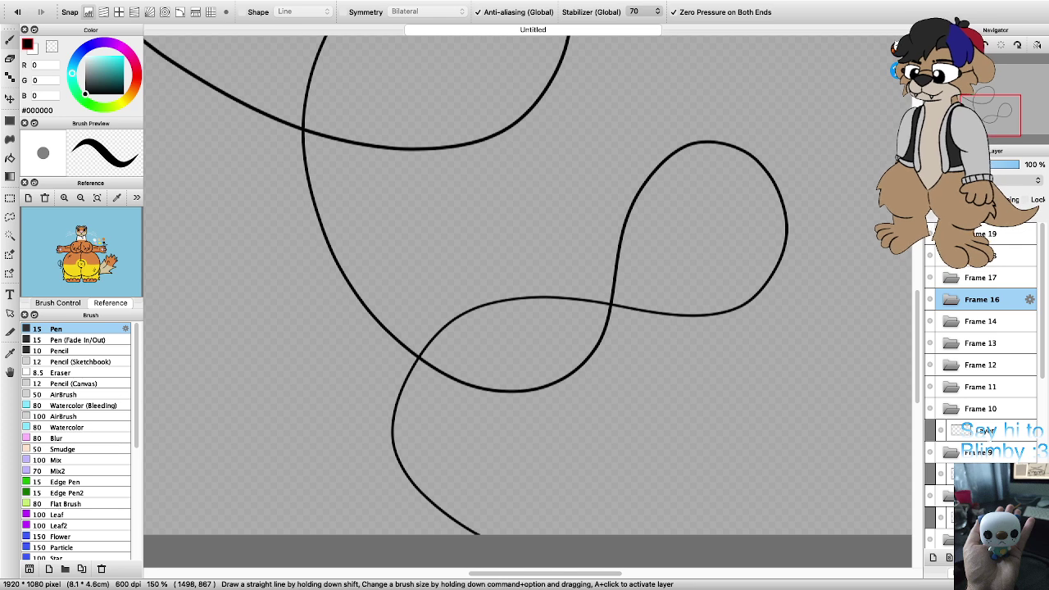
{"action": "key", "text": "Return"}
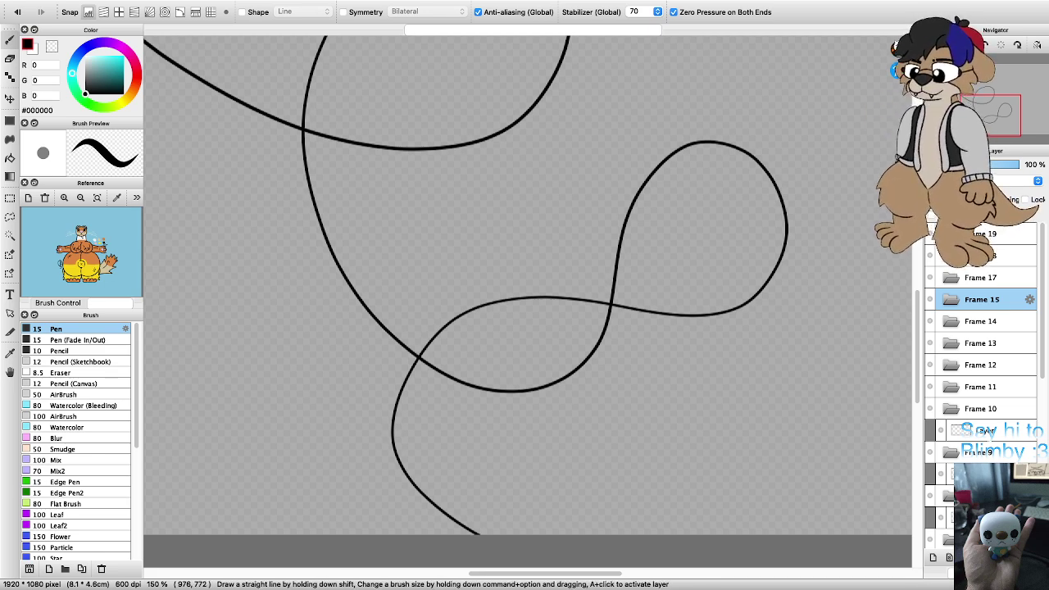
{"action": "double_click", "coordinate": [982, 277]}
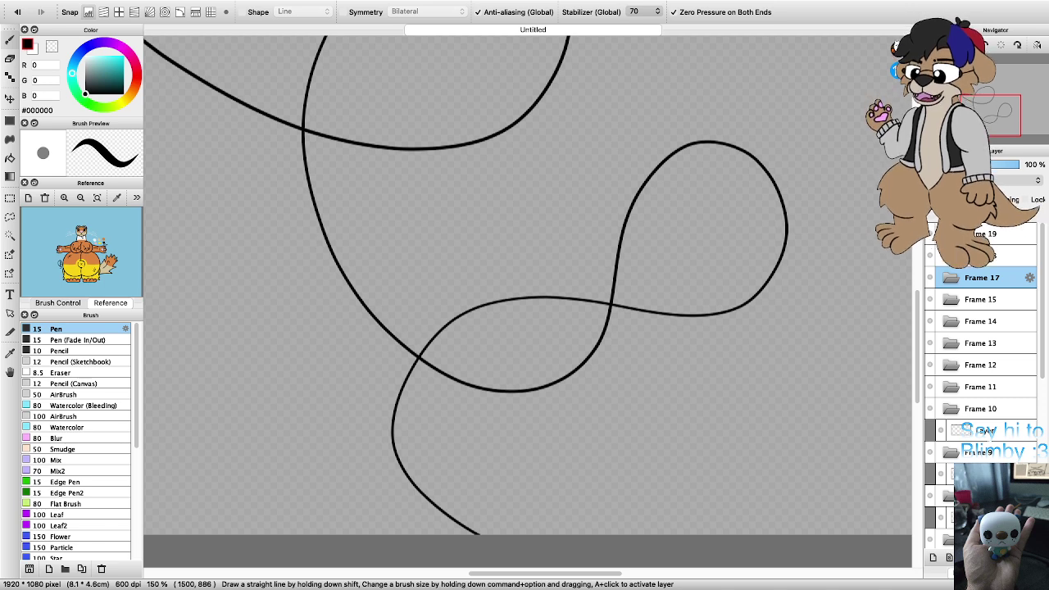
{"action": "key", "text": "Return"}
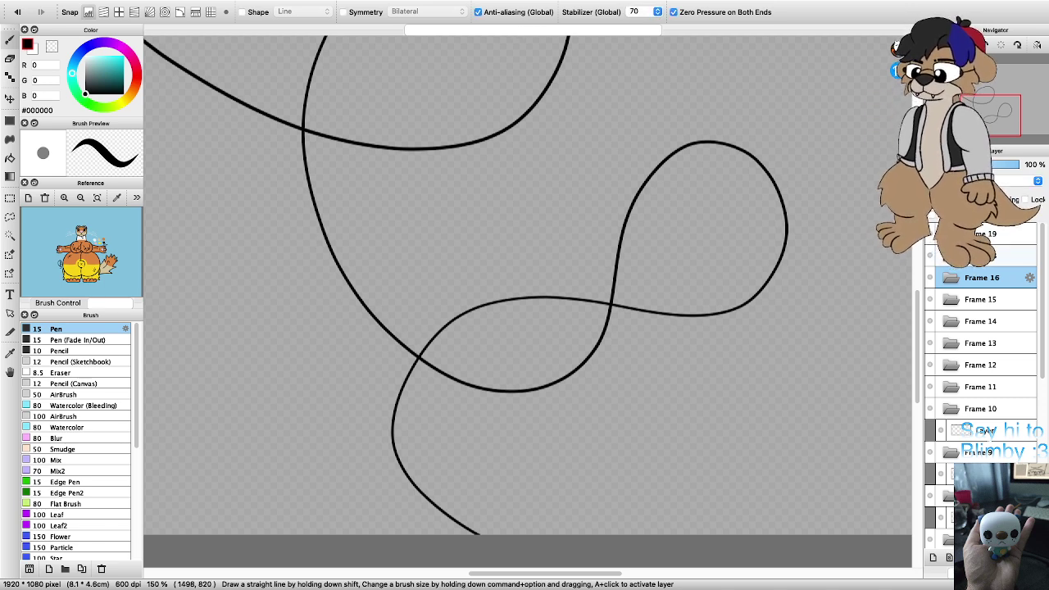
{"action": "double_click", "coordinate": [981, 256]}
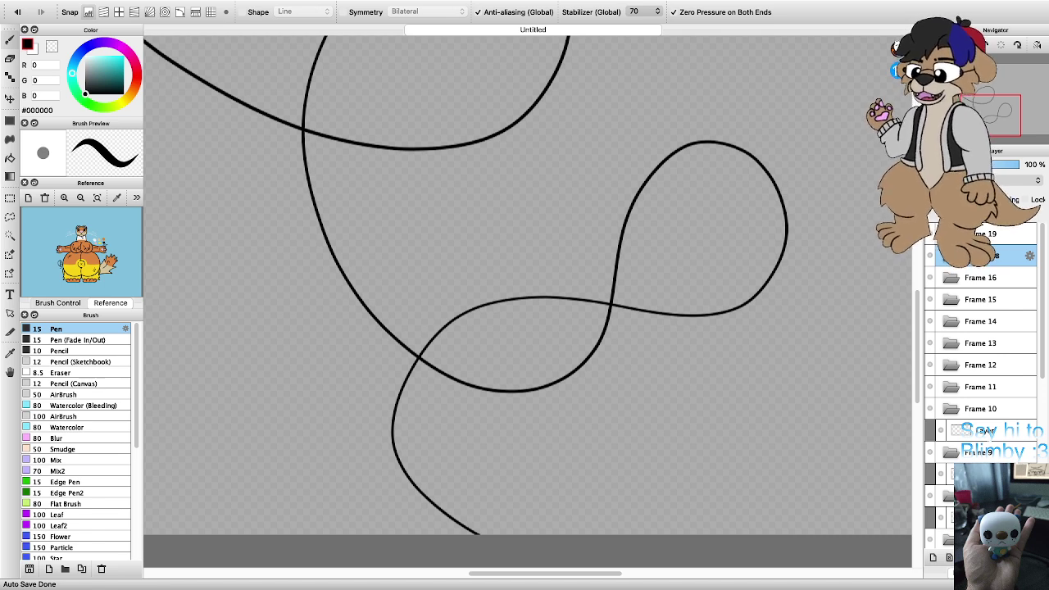
{"action": "key", "text": "Return"}
{"action": "double_click", "coordinate": [981, 233]}
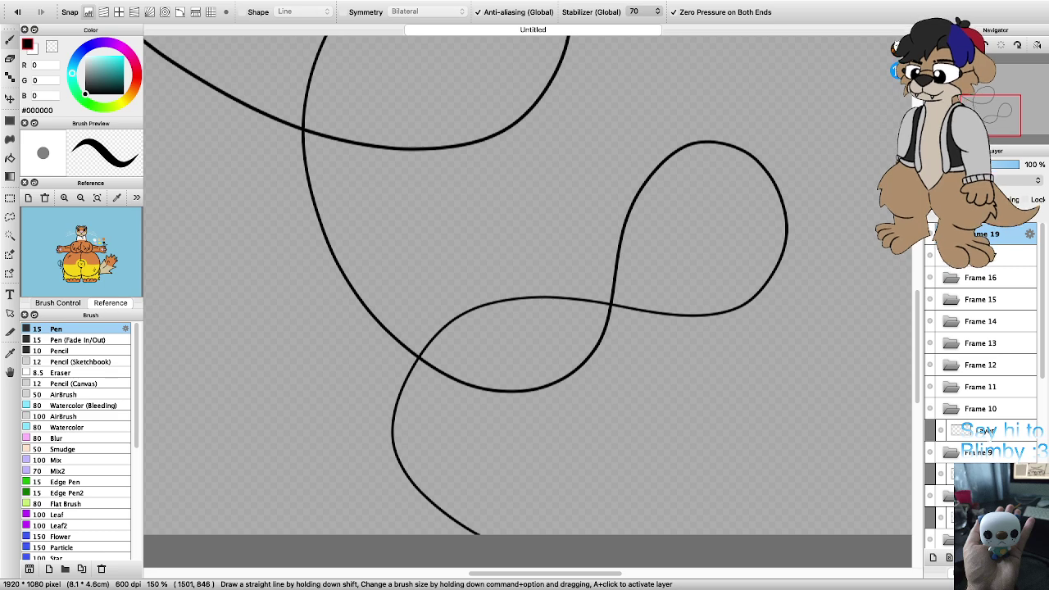
{"action": "key", "text": "Return"}
Step: Add one empty layer inside each of the folders Frame 11, Frame 12 and Frame 13
{"action": "left_click", "coordinate": [982, 387]}
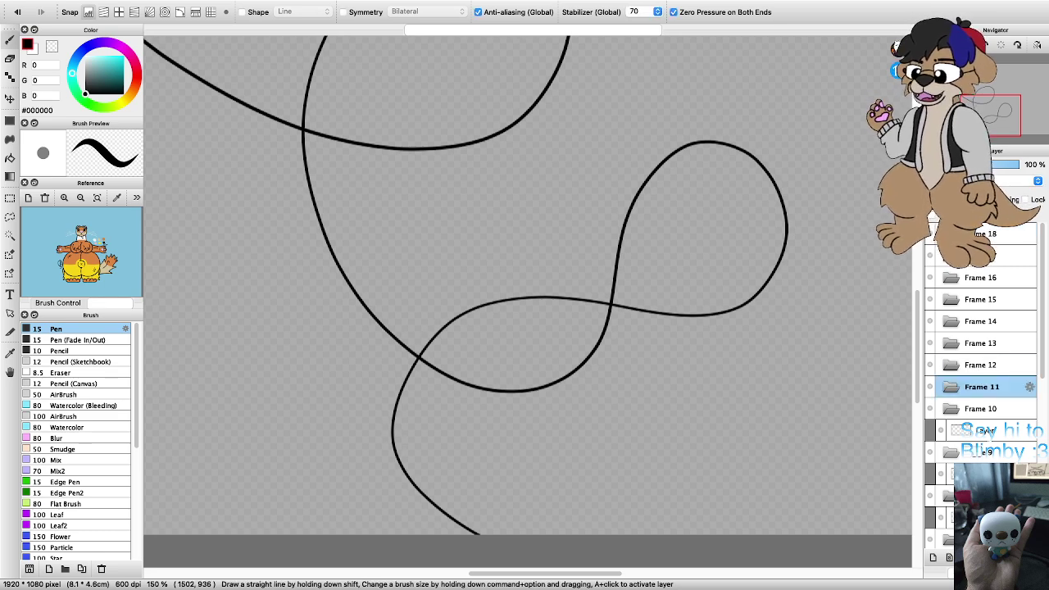
{"action": "left_click", "coordinate": [933, 558]}
{"action": "left_click", "coordinate": [981, 365]}
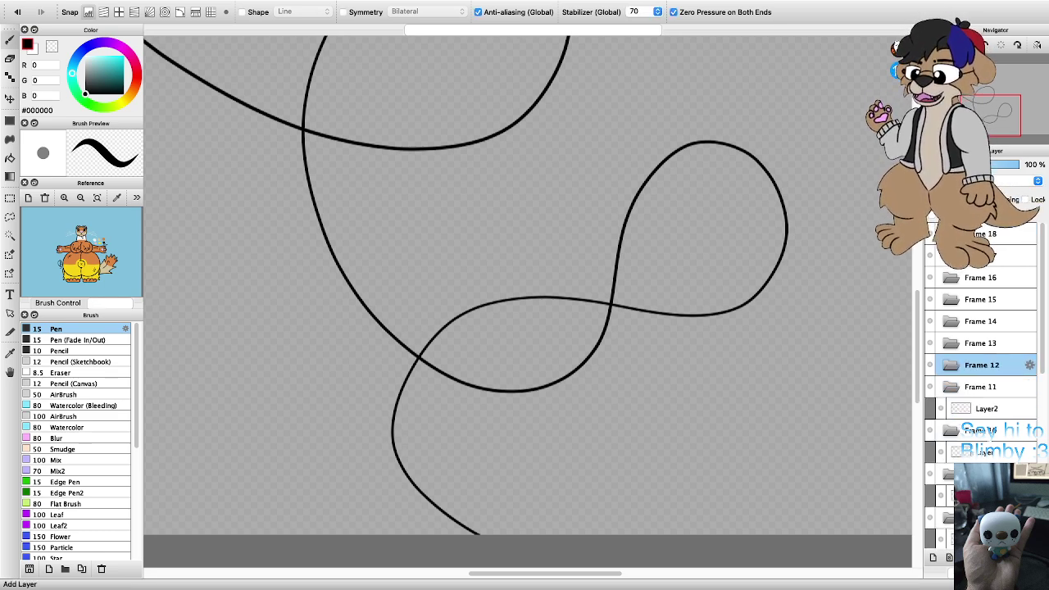
{"action": "left_click", "coordinate": [933, 557]}
{"action": "left_click", "coordinate": [982, 343]}
{"action": "key", "text": "ctrl+shift+n"}
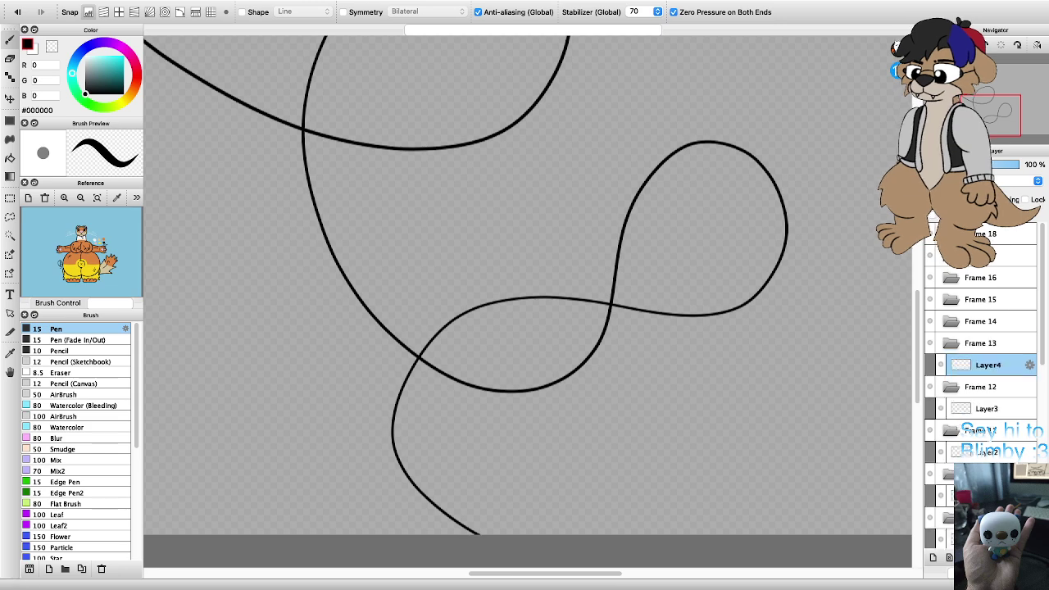
Step: Add one empty layer inside each of the folders Frame 14, Frame 15, Frame 16 and Frame 17
{"action": "left_click", "coordinate": [981, 321]}
{"action": "left_click", "coordinate": [933, 557]}
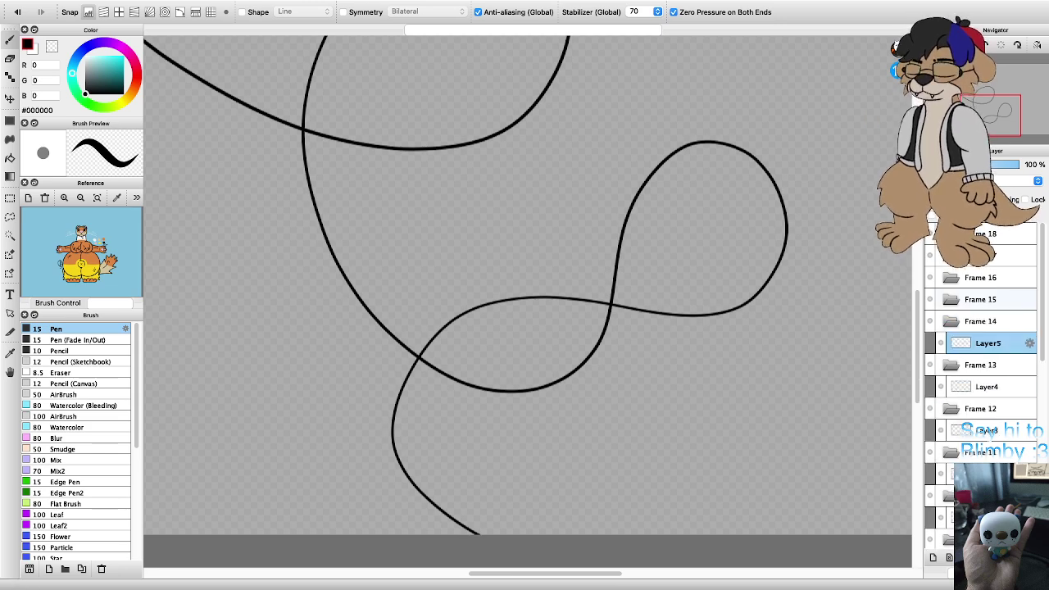
{"action": "left_click", "coordinate": [981, 300]}
{"action": "left_click", "coordinate": [933, 557]}
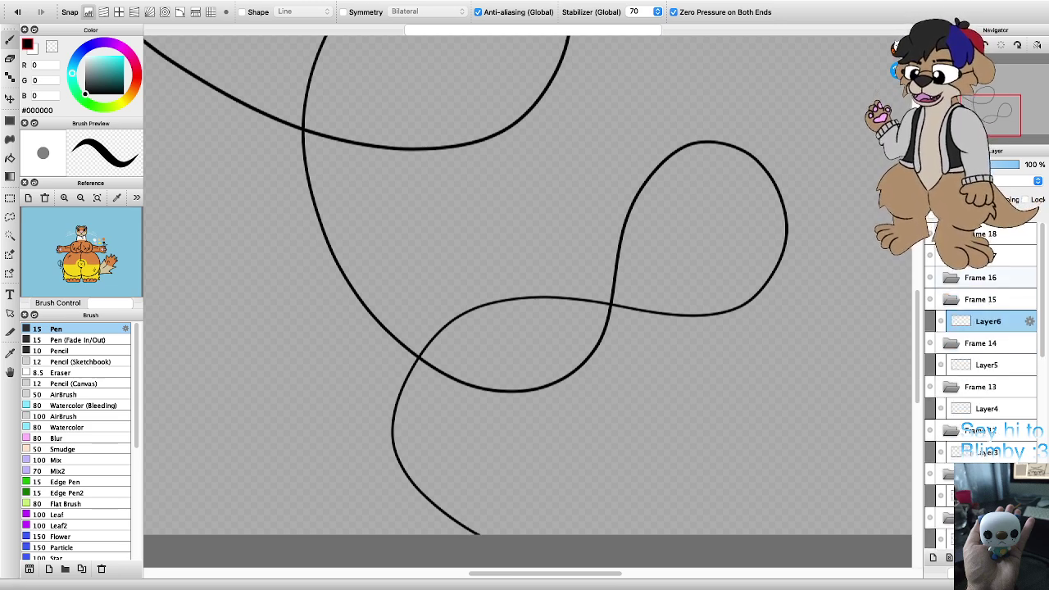
{"action": "left_click", "coordinate": [981, 277]}
{"action": "left_click", "coordinate": [933, 558]}
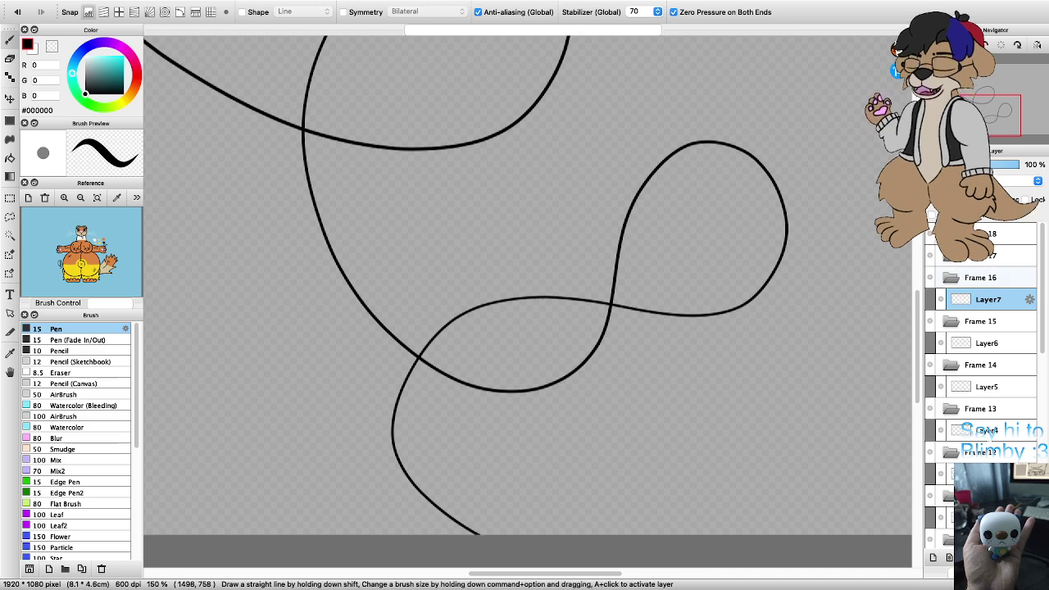
{"action": "left_click", "coordinate": [981, 255]}
{"action": "left_click", "coordinate": [933, 557]}
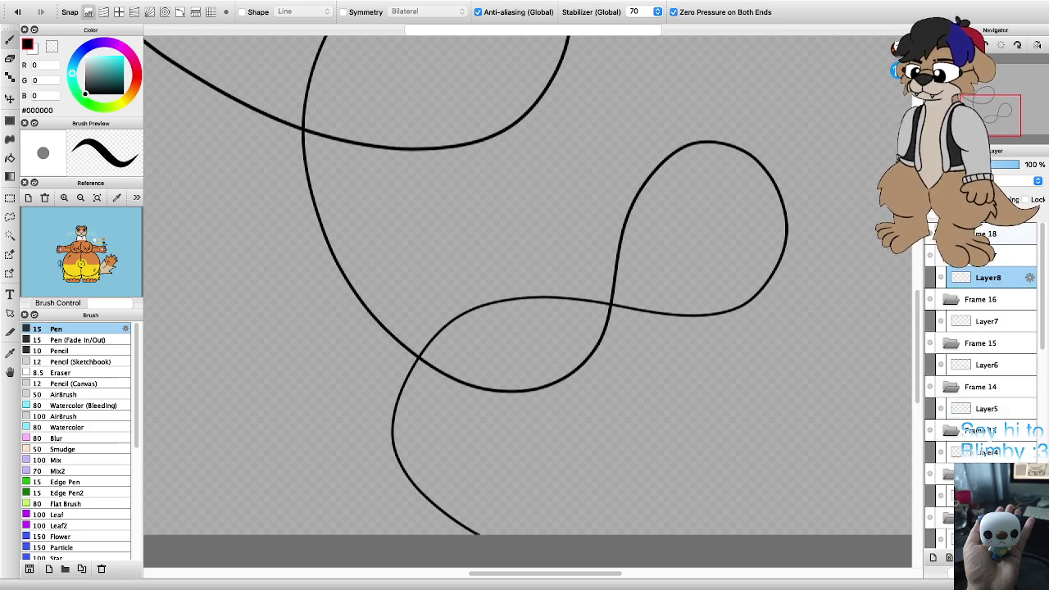
Step: Try a small circle on Frame 1's layer around the lower end of the motion path
{"action": "scroll", "coordinate": [990, 440], "scroll_direction": "down", "scroll_amount": 2}
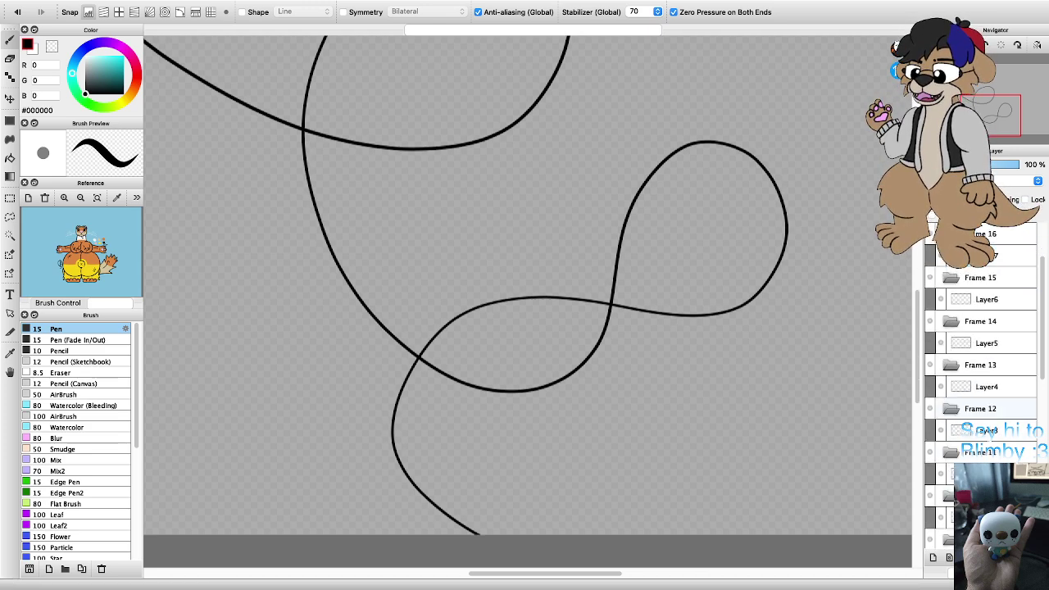
{"action": "scroll", "coordinate": [983, 393], "scroll_direction": "down", "scroll_amount": 10}
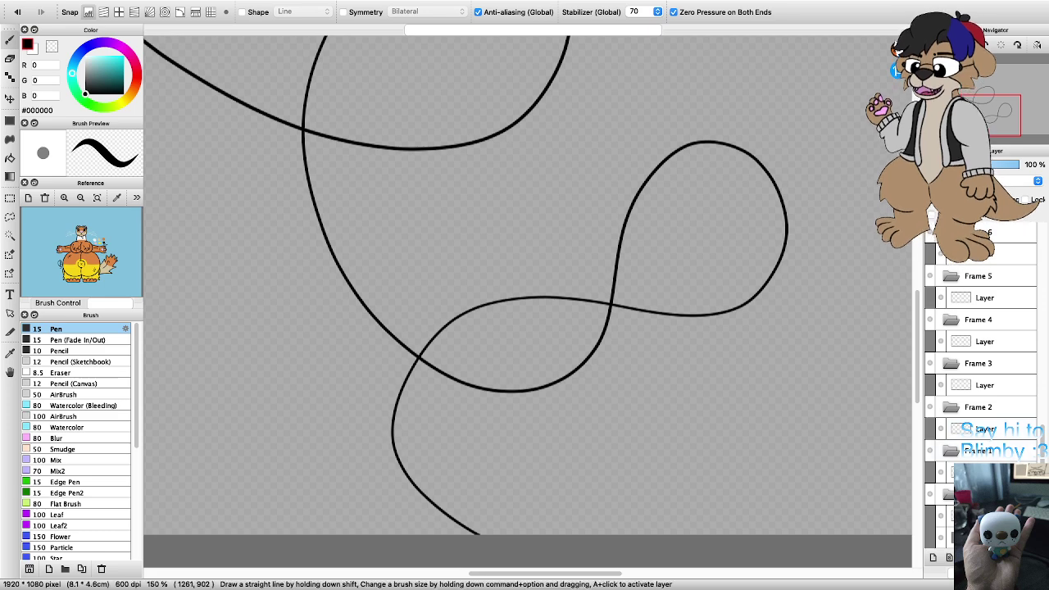
{"action": "scroll", "coordinate": [538, 386], "scroll_direction": "down", "scroll_amount": 6}
{"action": "scroll", "coordinate": [533, 400], "scroll_direction": "up", "scroll_amount": 4}
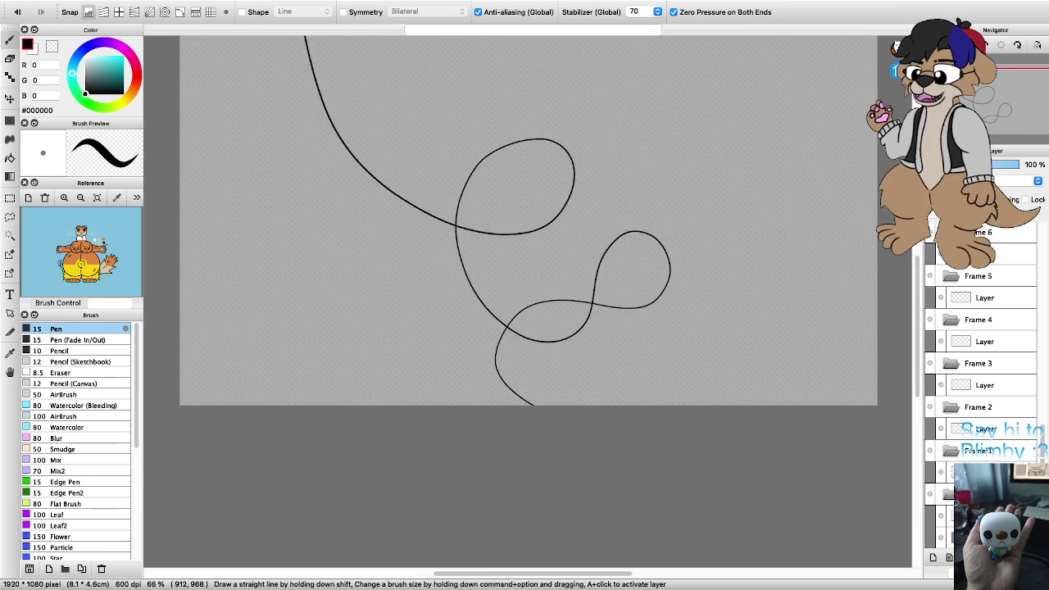
{"action": "scroll", "coordinate": [529, 285], "scroll_direction": "up", "scroll_amount": 2}
{"action": "scroll", "coordinate": [528, 286], "scroll_direction": "down", "scroll_amount": 4}
{"action": "scroll", "coordinate": [528, 286], "scroll_direction": "up", "scroll_amount": 3}
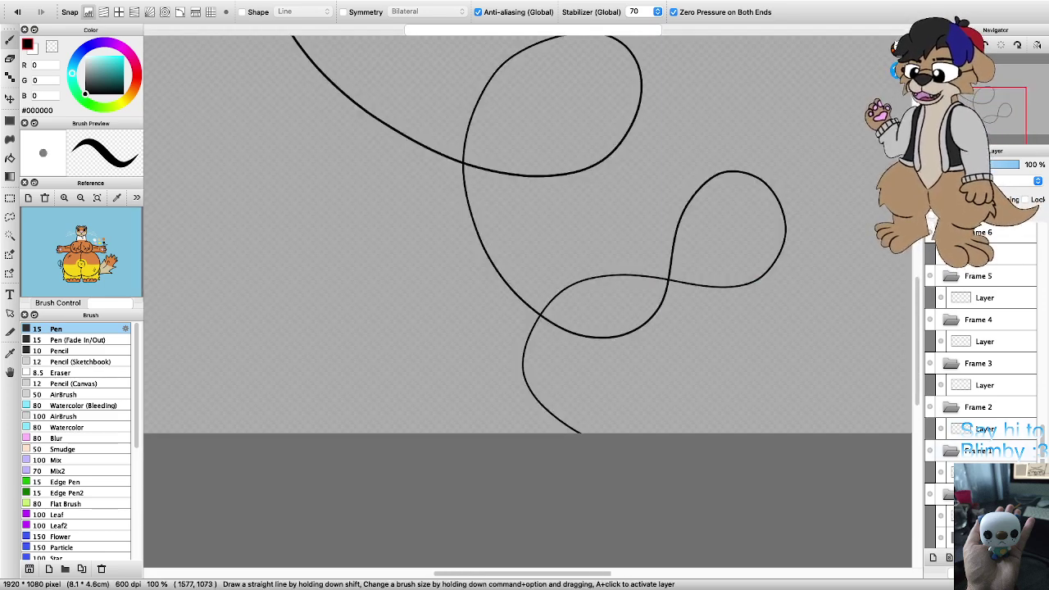
{"action": "left_click_drag", "start_coordinate": [534, 399], "coordinate": [566, 424]}
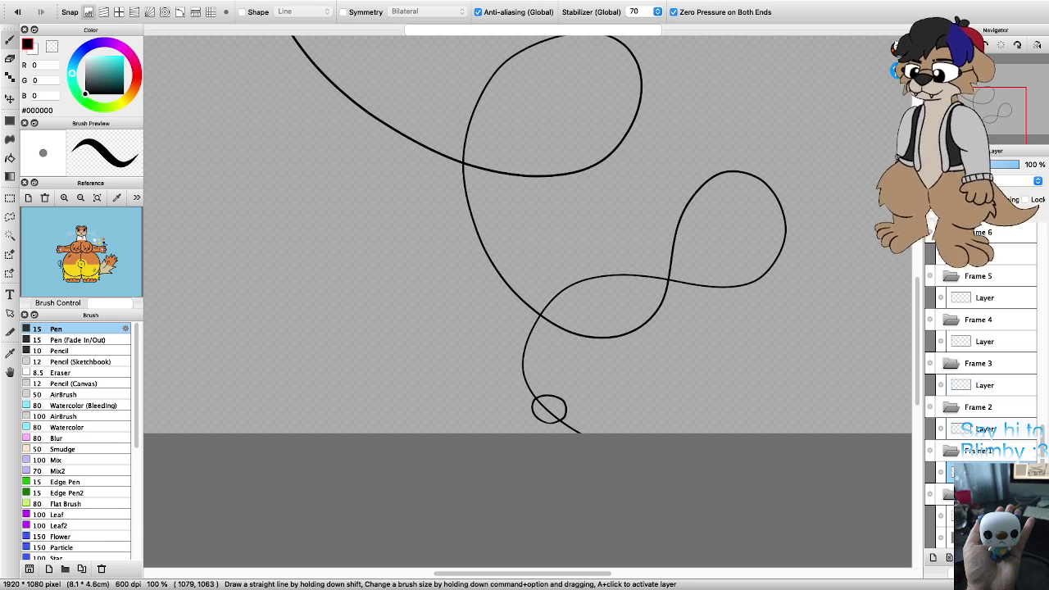
Step: Try a circle on Frame 2's layer around the path's lowest crossing, and undo it
{"action": "left_click", "coordinate": [985, 429]}
{"action": "mouse_move", "coordinate": [545, 351]}
{"action": "left_mouse_down"}
{"action": "mouse_move", "coordinate": [519, 325]}
{"action": "mouse_move", "coordinate": [534, 310]}
{"action": "mouse_move", "coordinate": [557, 331]}
{"action": "mouse_move", "coordinate": [537, 349]}
{"action": "left_mouse_up"}
{"action": "scroll", "coordinate": [596, 338], "scroll_direction": "down", "scroll_amount": 3}
{"action": "scroll", "coordinate": [592, 313], "scroll_direction": "up", "scroll_amount": 2}
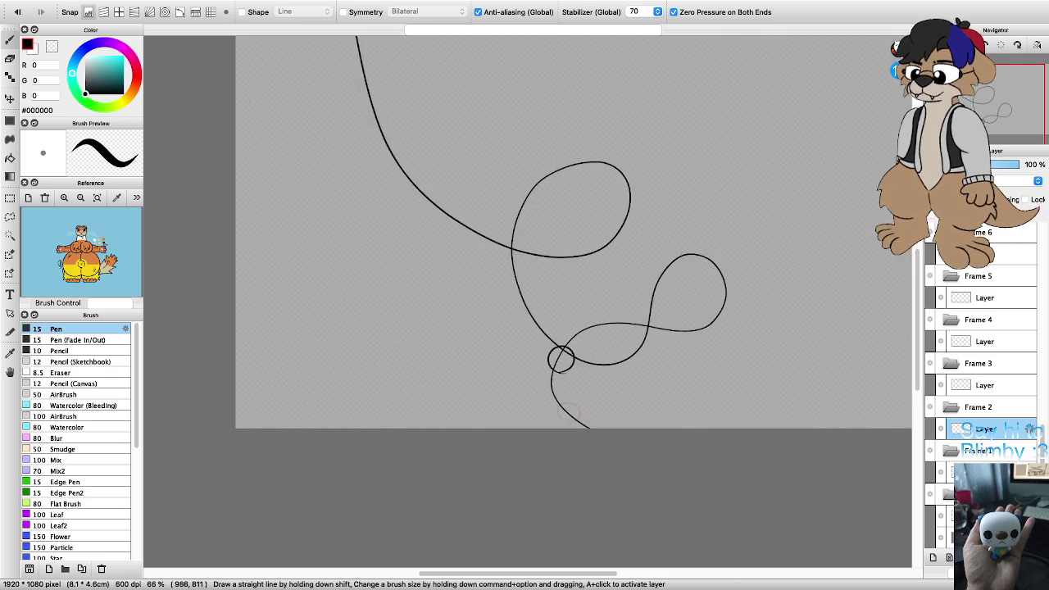
{"action": "key", "text": "super+z"}
Step: Try a circle on Frame 2's layer just below the path's lowest crossing, and undo the circles on Frames 2 and 1
{"action": "key", "text": "super+plus"}
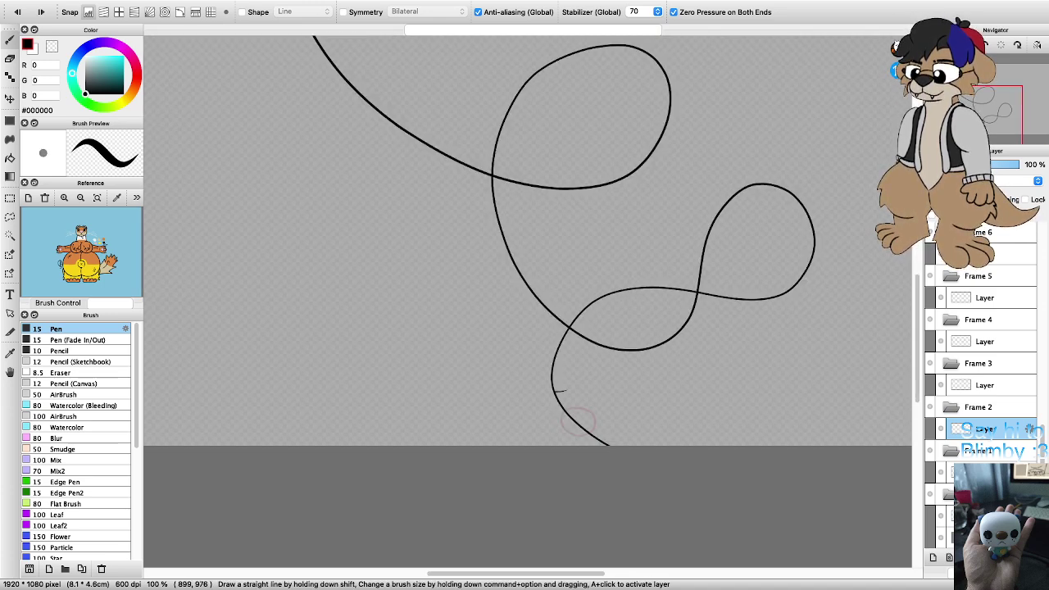
{"action": "mouse_move", "coordinate": [555, 392]}
{"action": "left_mouse_down"}
{"action": "mouse_move", "coordinate": [539, 362]}
{"action": "mouse_move", "coordinate": [549, 353]}
{"action": "mouse_move", "coordinate": [569, 389]}
{"action": "left_mouse_up"}
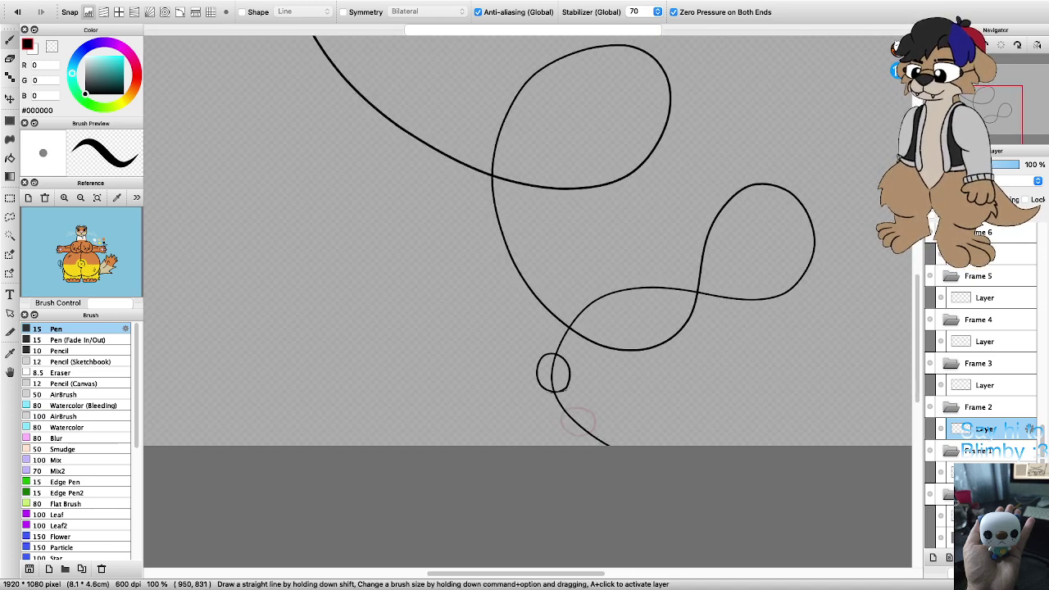
{"action": "left_click", "coordinate": [985, 385]}
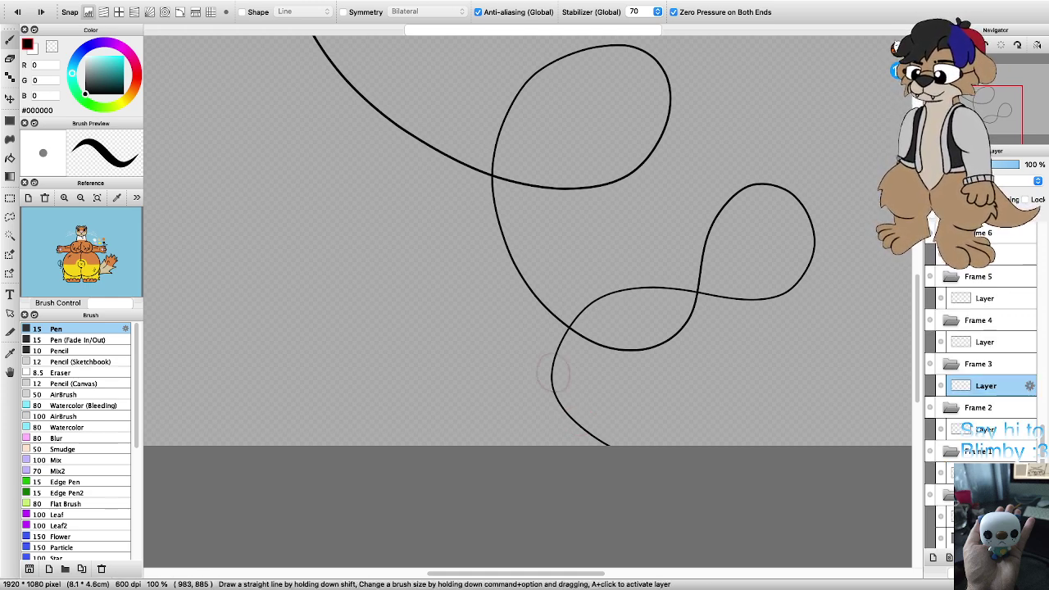
{"action": "key", "text": "super+z"}
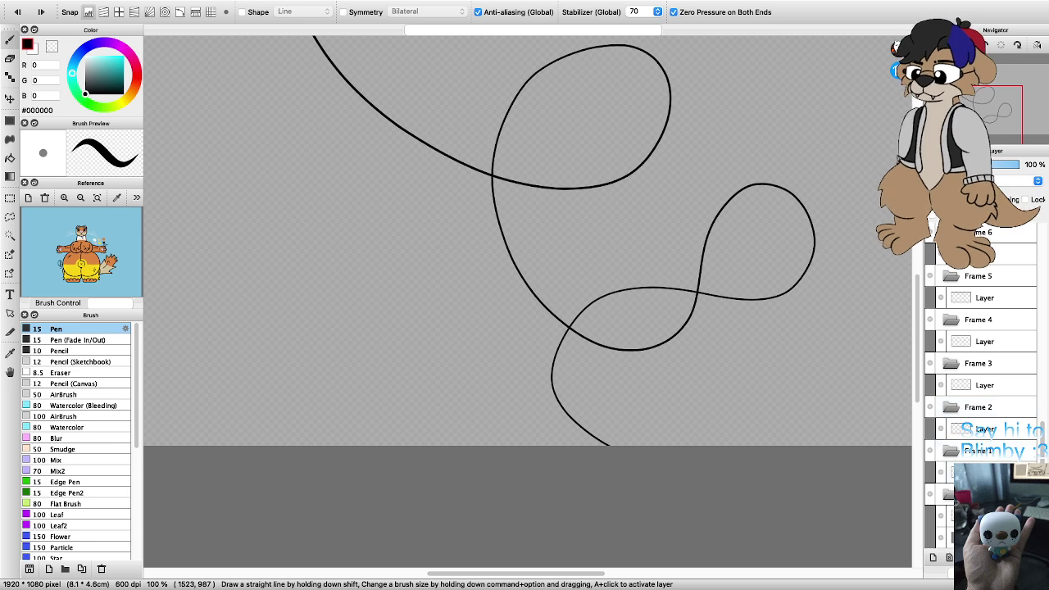
Step: Draw a small circle around the path's lower end on Frame 1's layer and a larger one at the lowest crossing on Frame 2's layer
{"action": "key", "text": "super+Down"}
{"action": "left_click_drag", "start_coordinate": [578, 409], "coordinate": [577, 410]}
{"action": "key", "text": "super+Up"}
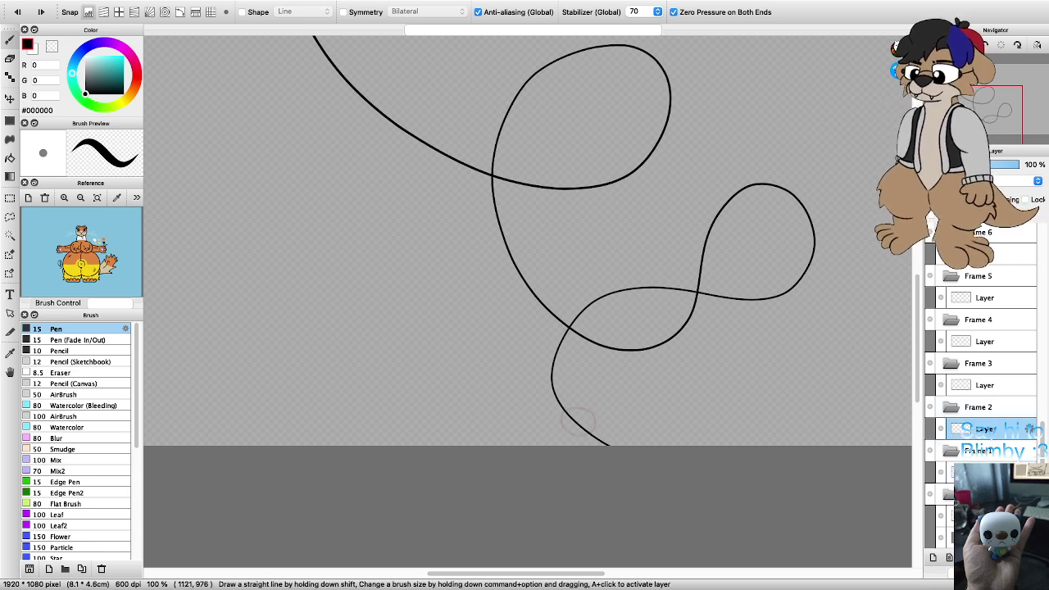
{"action": "key", "text": "super+Down"}
{"action": "key", "text": "super+Up"}
{"action": "mouse_move", "coordinate": [566, 356]}
{"action": "left_mouse_down"}
{"action": "mouse_move", "coordinate": [544, 335]}
{"action": "mouse_move", "coordinate": [554, 313]}
{"action": "mouse_move", "coordinate": [567, 314]}
{"action": "mouse_move", "coordinate": [586, 346]}
{"action": "mouse_move", "coordinate": [549, 352]}
{"action": "left_mouse_up"}
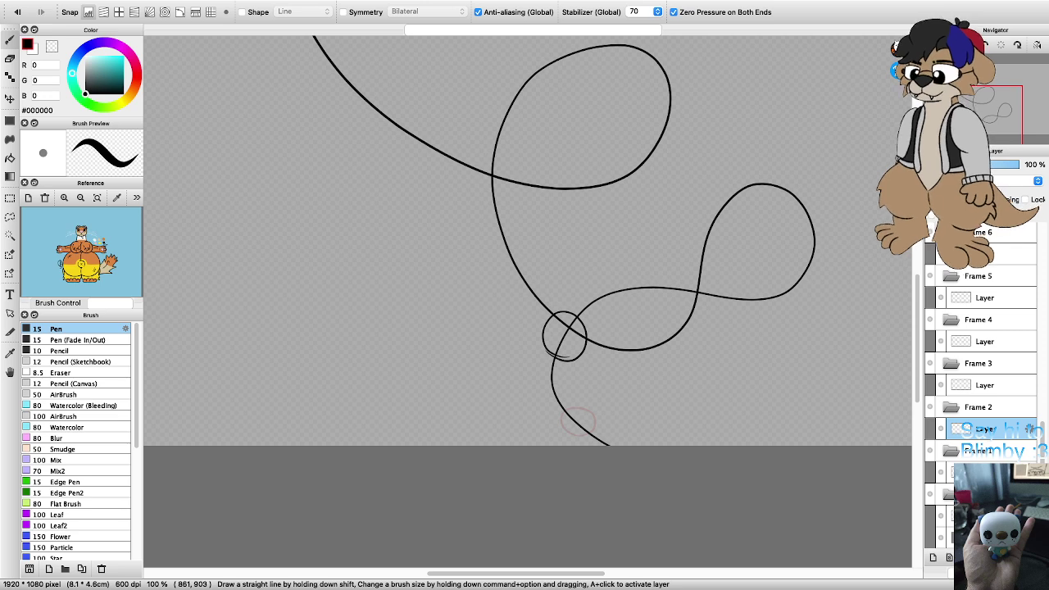
Step: Draw circles further along the path, on Frame 3's layer just before the second crossing and on Frame 4's layer at the right-hand loop's base
{"action": "key", "text": "super+Up"}
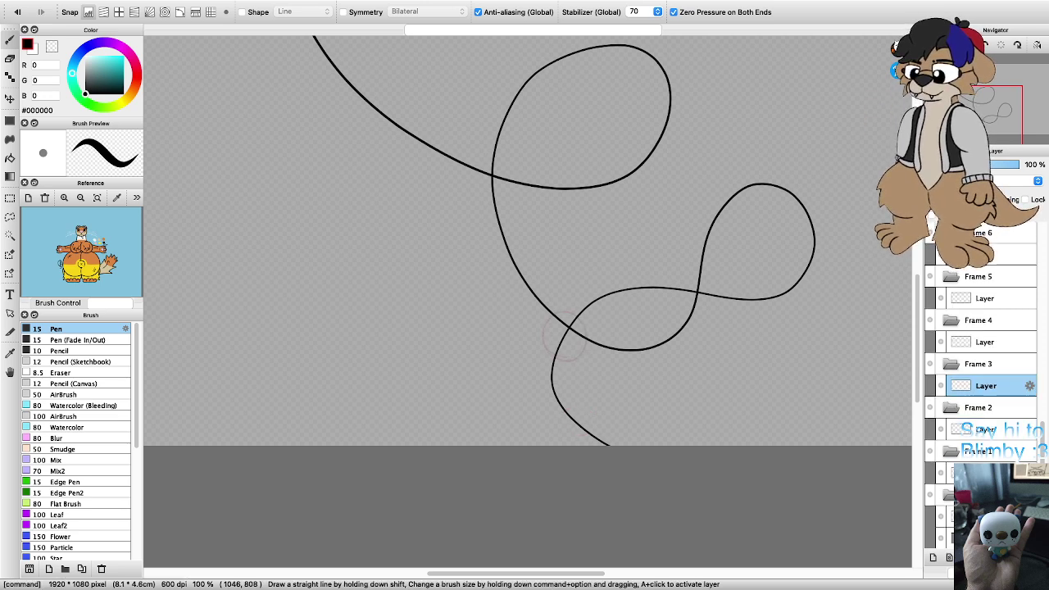
{"action": "mouse_move", "coordinate": [643, 316]}
{"action": "left_mouse_down"}
{"action": "mouse_move", "coordinate": [632, 277]}
{"action": "mouse_move", "coordinate": [668, 272]}
{"action": "mouse_move", "coordinate": [679, 302]}
{"action": "mouse_move", "coordinate": [643, 317]}
{"action": "left_mouse_up"}
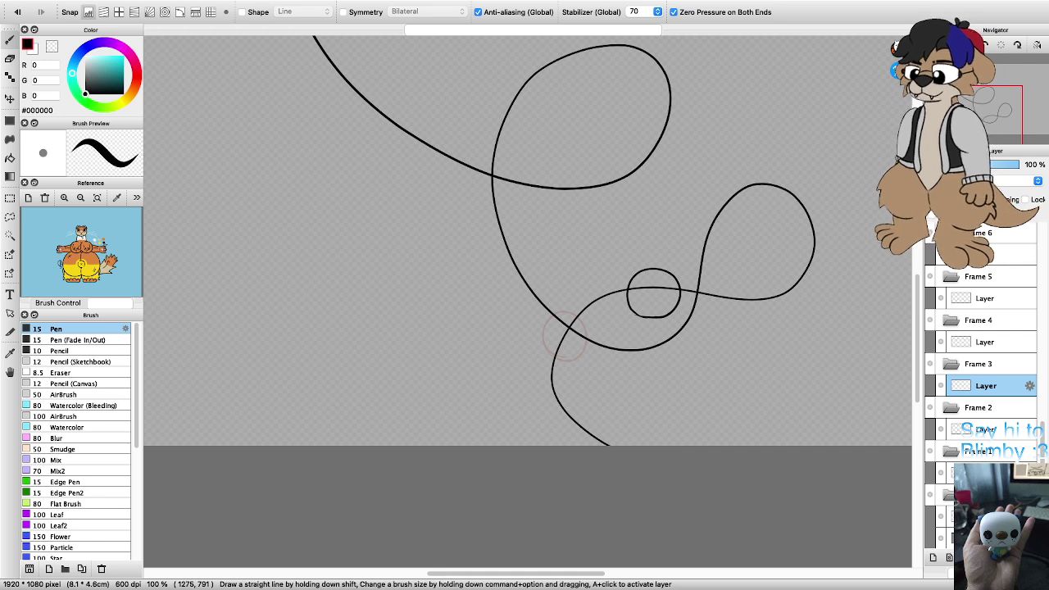
{"action": "key", "text": "super+Up"}
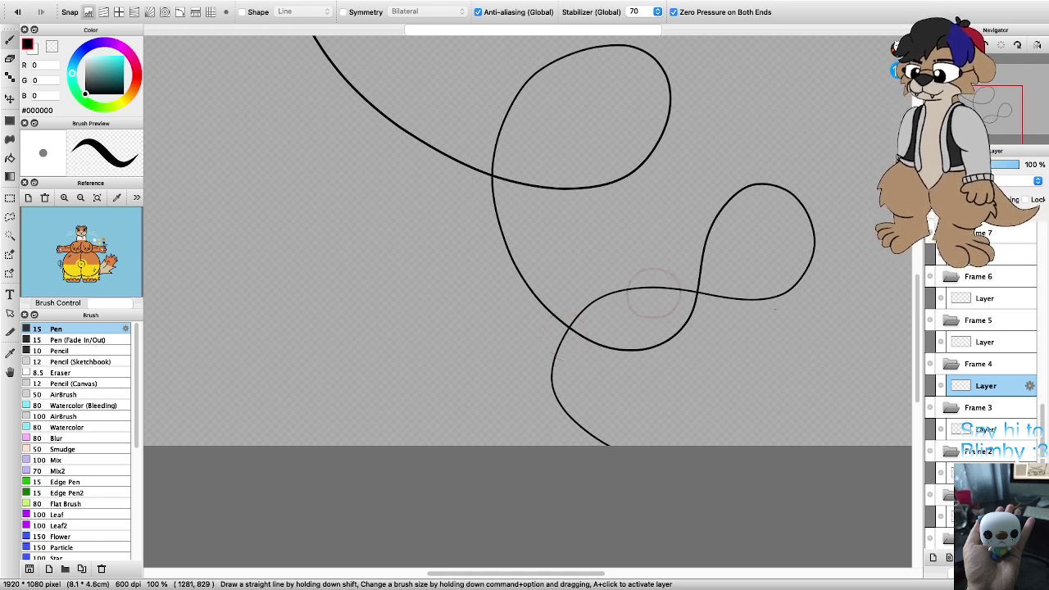
{"action": "mouse_move", "coordinate": [774, 310]}
{"action": "left_mouse_down"}
{"action": "mouse_move", "coordinate": [750, 282]}
{"action": "mouse_move", "coordinate": [764, 268]}
{"action": "mouse_move", "coordinate": [798, 269]}
{"action": "mouse_move", "coordinate": [803, 282]}
{"action": "mouse_move", "coordinate": [776, 308]}
{"action": "mouse_move", "coordinate": [767, 268]}
{"action": "left_mouse_up"}
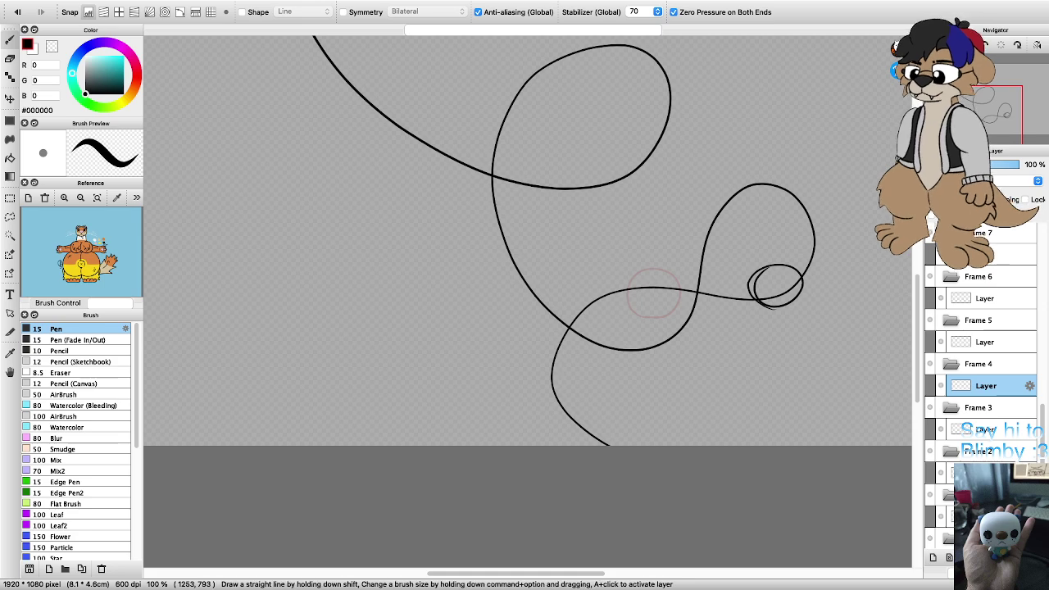
{"action": "key", "text": "m"}
{"action": "key", "text": "super+Up"}
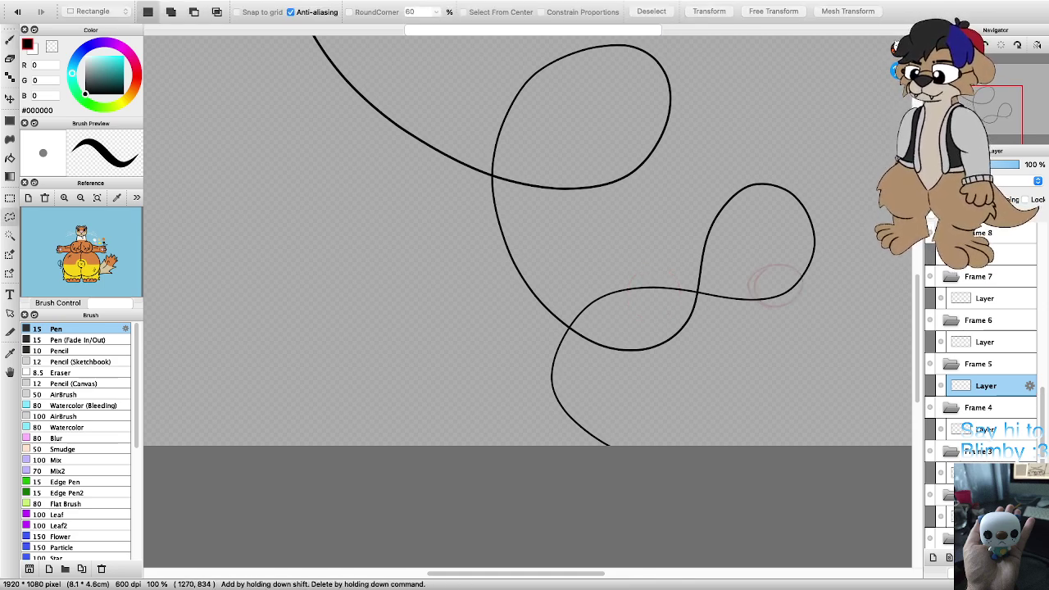
Step: Undo the rough circle on Frame 4's layer and redraw a cleaner one around the path at the right-hand loop's base
{"action": "key", "text": "super+z"}
{"action": "key", "text": "b"}
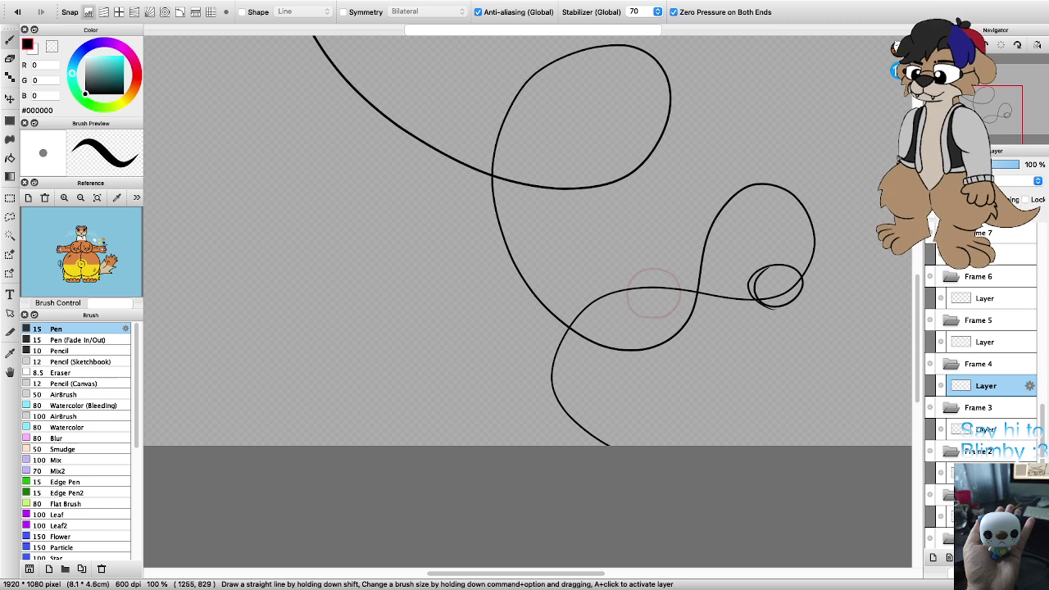
{"action": "key", "text": "super+z"}
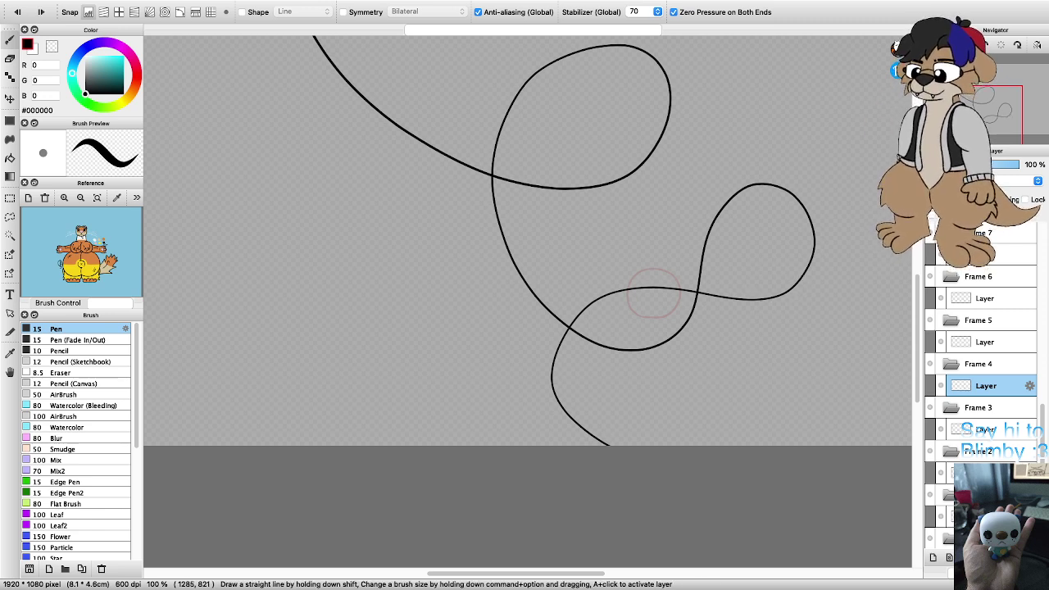
{"action": "mouse_move", "coordinate": [764, 309]}
{"action": "left_mouse_down"}
{"action": "mouse_move", "coordinate": [749, 300]}
{"action": "mouse_move", "coordinate": [755, 272]}
{"action": "mouse_move", "coordinate": [775, 264]}
{"action": "mouse_move", "coordinate": [794, 271]}
{"action": "mouse_move", "coordinate": [807, 308]}
{"action": "mouse_move", "coordinate": [756, 299]}
{"action": "mouse_move", "coordinate": [759, 277]}
{"action": "left_mouse_up"}
{"action": "key", "text": "super+z"}
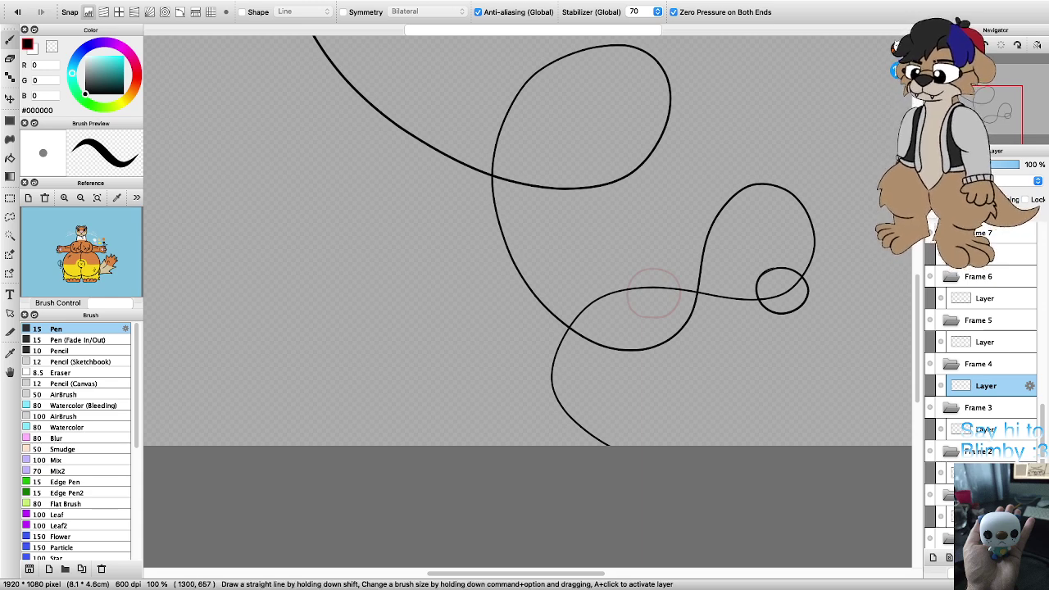
{"action": "scroll", "coordinate": [766, 264], "scroll_direction": "down", "scroll_amount": 4}
{"action": "scroll", "coordinate": [784, 236], "scroll_direction": "up", "scroll_amount": 4}
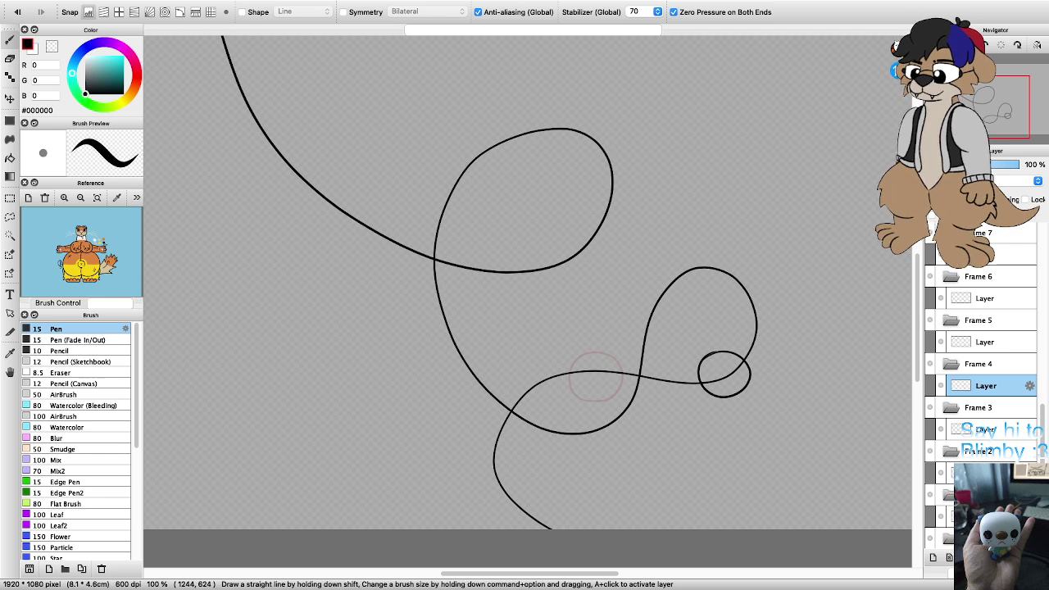
Step: Draw a slightly larger circle on Frame 5's layer around the top of the right-hand loop, undoing the first attempt
{"action": "key", "text": "Up"}
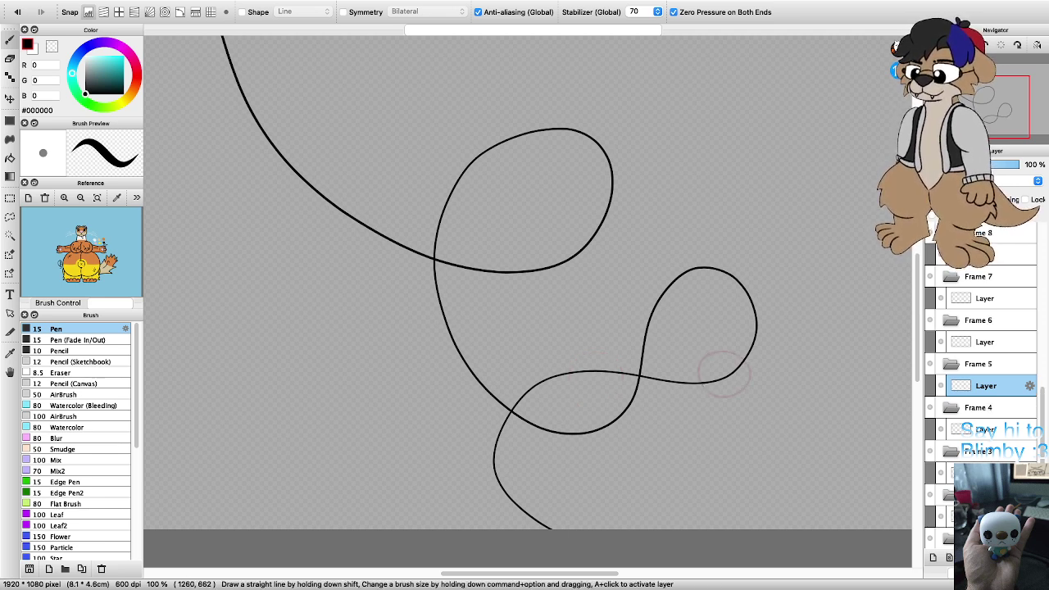
{"action": "mouse_move", "coordinate": [706, 308]}
{"action": "left_mouse_down"}
{"action": "mouse_move", "coordinate": [676, 278]}
{"action": "mouse_move", "coordinate": [704, 252]}
{"action": "mouse_move", "coordinate": [740, 271]}
{"action": "left_mouse_up"}
{"action": "key", "text": "super+z"}
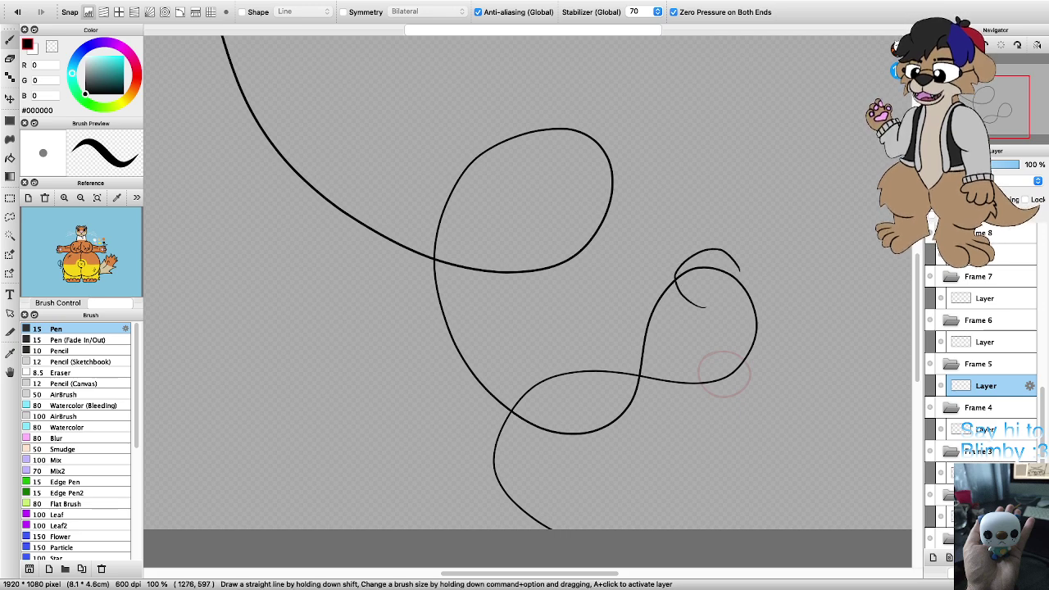
{"action": "mouse_move", "coordinate": [679, 292]}
{"action": "left_mouse_down"}
{"action": "mouse_move", "coordinate": [698, 295]}
{"action": "mouse_move", "coordinate": [682, 249]}
{"action": "mouse_move", "coordinate": [725, 253]}
{"action": "mouse_move", "coordinate": [728, 292]}
{"action": "mouse_move", "coordinate": [695, 301]}
{"action": "mouse_move", "coordinate": [674, 291]}
{"action": "left_mouse_up"}
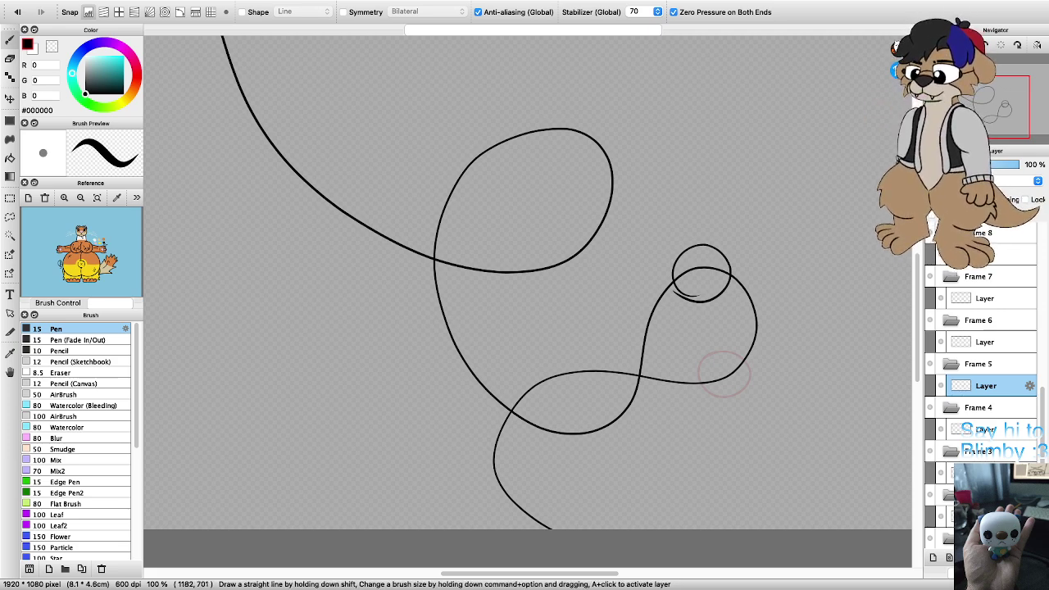
Step: Draw circles on Frame 6's layer at the right-hand loop's crossing and on Frame 7's layer at the path's lowest crossing
{"action": "key", "text": "Up"}
{"action": "mouse_move", "coordinate": [646, 389]}
{"action": "left_mouse_down"}
{"action": "mouse_move", "coordinate": [621, 392]}
{"action": "mouse_move", "coordinate": [607, 355]}
{"action": "mouse_move", "coordinate": [631, 336]}
{"action": "mouse_move", "coordinate": [666, 359]}
{"action": "mouse_move", "coordinate": [657, 386]}
{"action": "mouse_move", "coordinate": [640, 392]}
{"action": "left_mouse_up"}
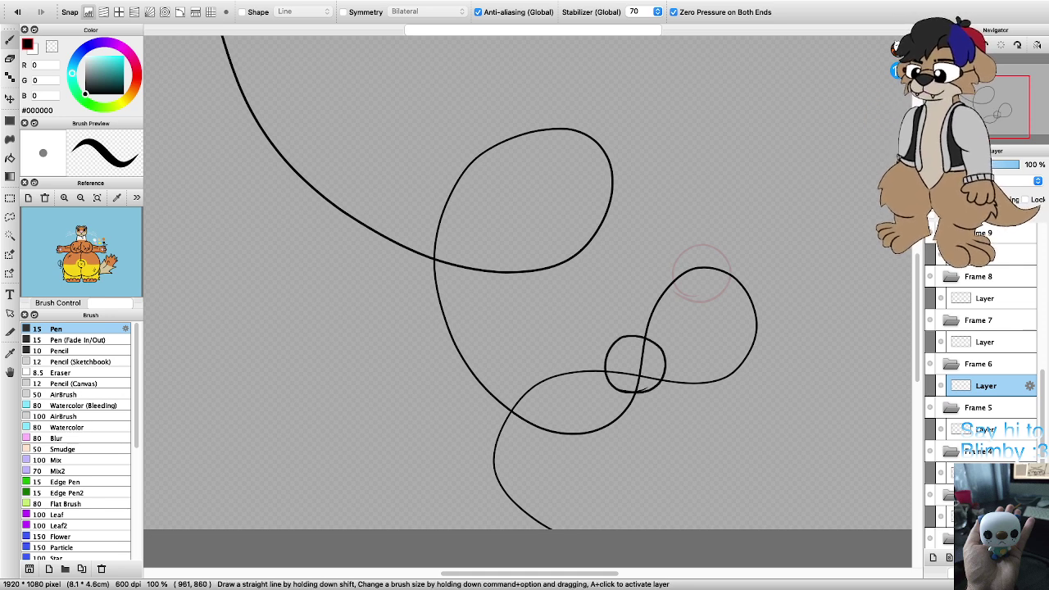
{"action": "key", "text": "Up"}
{"action": "mouse_move", "coordinate": [530, 436]}
{"action": "left_mouse_down"}
{"action": "mouse_move", "coordinate": [503, 408]}
{"action": "mouse_move", "coordinate": [514, 389]}
{"action": "mouse_move", "coordinate": [539, 389]}
{"action": "mouse_move", "coordinate": [560, 416]}
{"action": "mouse_move", "coordinate": [524, 440]}
{"action": "mouse_move", "coordinate": [502, 430]}
{"action": "mouse_move", "coordinate": [494, 407]}
{"action": "mouse_move", "coordinate": [504, 387]}
{"action": "mouse_move", "coordinate": [542, 383]}
{"action": "mouse_move", "coordinate": [559, 417]}
{"action": "mouse_move", "coordinate": [515, 442]}
{"action": "left_mouse_up"}
{"action": "key", "text": "super+z"}
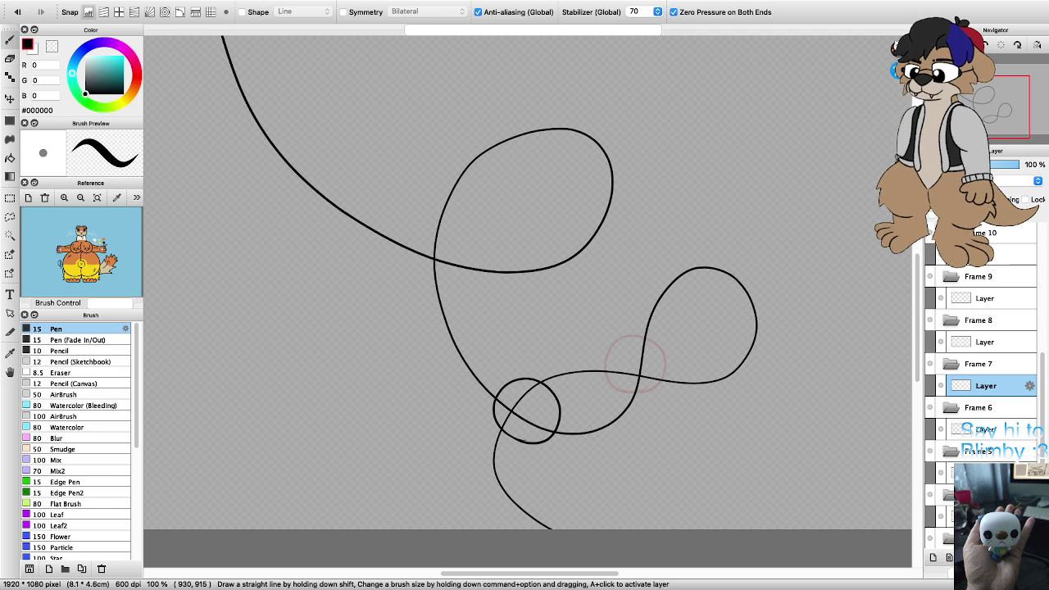
Step: Draw a larger circle on Frame 8's layer around the path just below the upper loop's crossing
{"action": "key", "text": "super+z"}
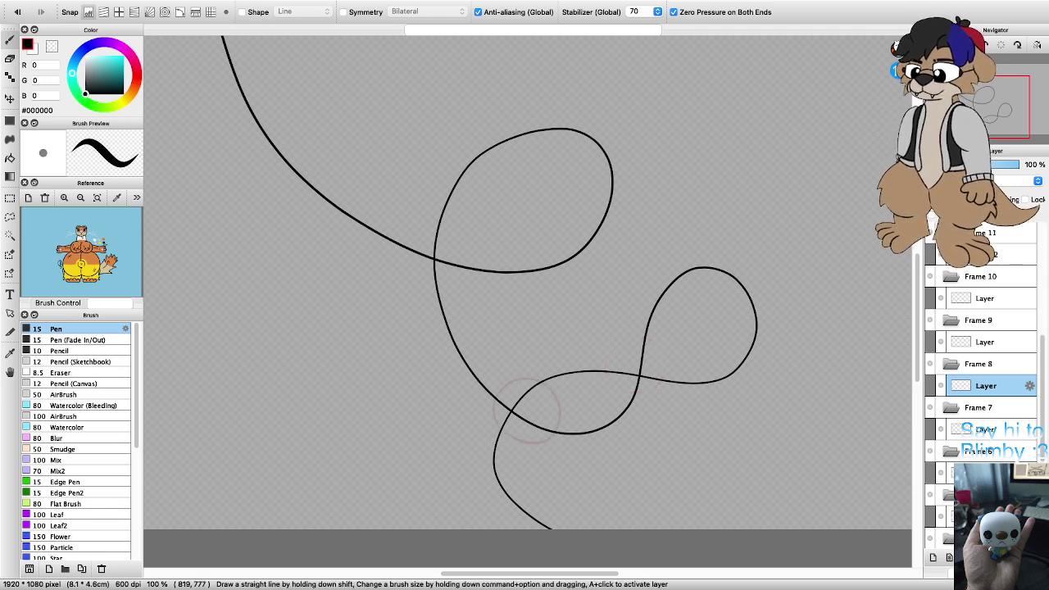
{"action": "mouse_move", "coordinate": [445, 351]}
{"action": "left_mouse_down"}
{"action": "mouse_move", "coordinate": [422, 326]}
{"action": "mouse_move", "coordinate": [443, 286]}
{"action": "mouse_move", "coordinate": [492, 303]}
{"action": "mouse_move", "coordinate": [494, 342]}
{"action": "mouse_move", "coordinate": [455, 363]}
{"action": "mouse_move", "coordinate": [425, 339]}
{"action": "mouse_move", "coordinate": [423, 297]}
{"action": "left_mouse_up"}
{"action": "key", "text": "super+minus"}
{"action": "scroll", "coordinate": [436, 315], "scroll_direction": "down", "scroll_amount": 3}
{"action": "scroll", "coordinate": [436, 314], "scroll_direction": "up", "scroll_amount": 3}
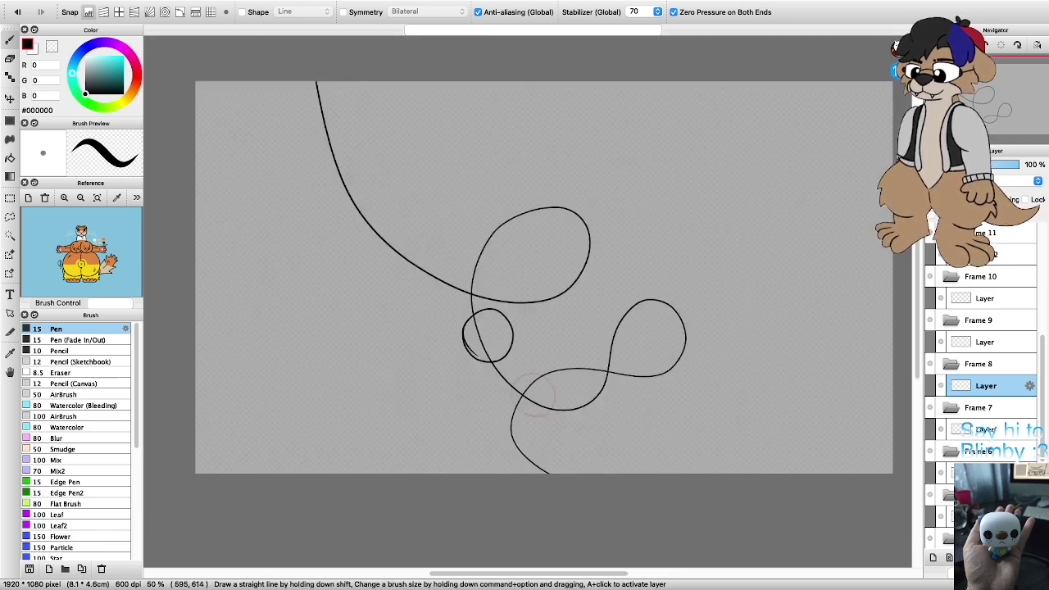
Step: Step back and forth through Frames 1 to 8 to check the circle's motion and growth along the path
{"action": "key", "text": "Down"}
{"action": "key", "text": "Down"}
{"action": "key", "text": "Down"}
{"action": "key", "text": "Down"}
{"action": "key", "text": "Down"}
{"action": "key", "text": "Down"}
{"action": "key", "text": "Down"}
{"action": "key", "text": "Down"}
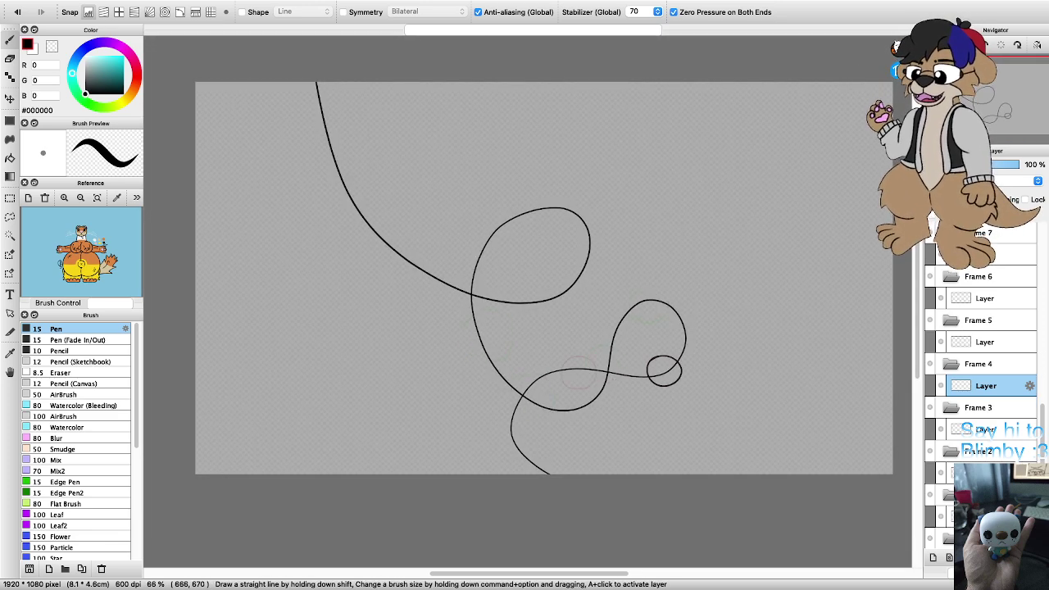
{"action": "key", "text": "Up"}
{"action": "key", "text": "Up"}
{"action": "key", "text": "Up"}
{"action": "key", "text": "Up"}
{"action": "key", "text": "Up"}
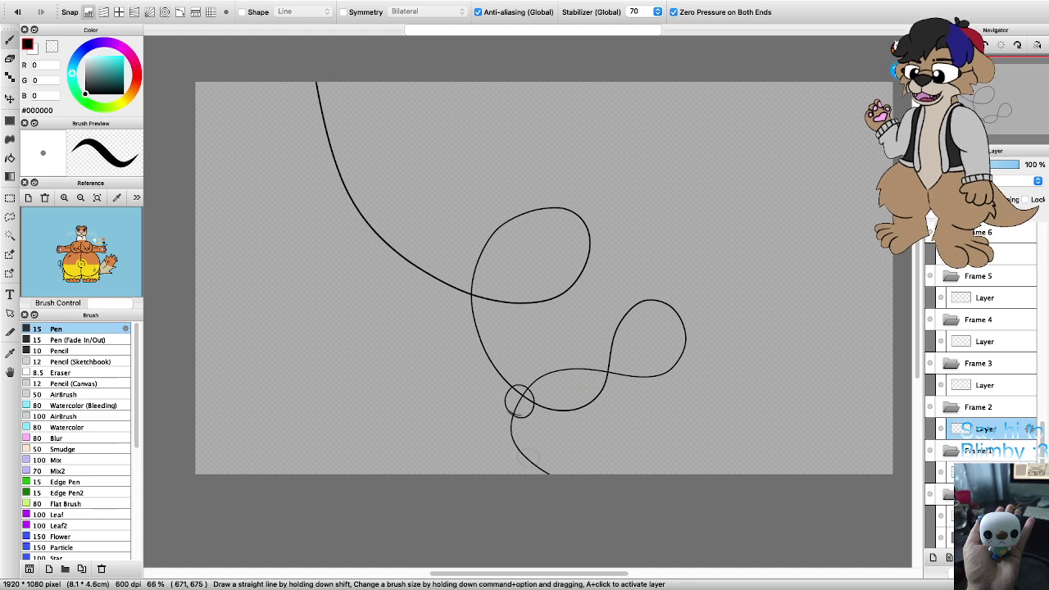
{"action": "key", "text": "Up"}
{"action": "key", "text": "Up"}
{"action": "key", "text": "Up"}
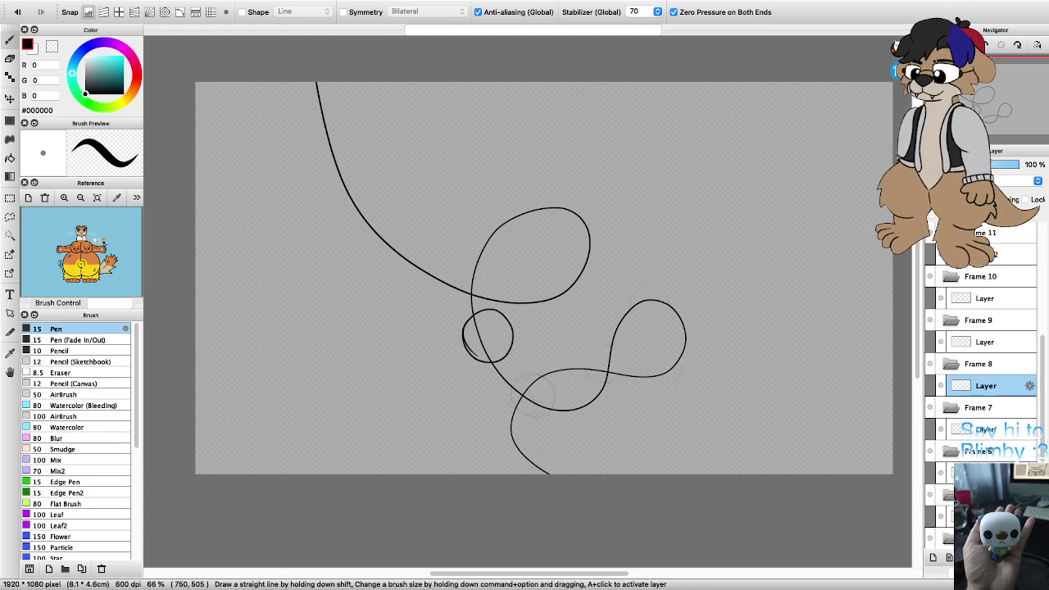
Step: Draw circles along the upper loop, on Frame 9's layer at its upper-left curve and on Frame 10's layer at its base
{"action": "key", "text": "Up"}
{"action": "mouse_move", "coordinate": [490, 264]}
{"action": "left_mouse_down"}
{"action": "mouse_move", "coordinate": [471, 246]}
{"action": "mouse_move", "coordinate": [492, 200]}
{"action": "mouse_move", "coordinate": [531, 207]}
{"action": "mouse_move", "coordinate": [545, 246]}
{"action": "mouse_move", "coordinate": [508, 267]}
{"action": "mouse_move", "coordinate": [488, 264]}
{"action": "left_mouse_up"}
{"action": "key", "text": "super+minus"}
{"action": "key", "text": "super+minus"}
{"action": "scroll", "coordinate": [473, 232], "scroll_direction": "up", "scroll_amount": 2}
{"action": "scroll", "coordinate": [576, 263], "scroll_direction": "down", "scroll_amount": 2}
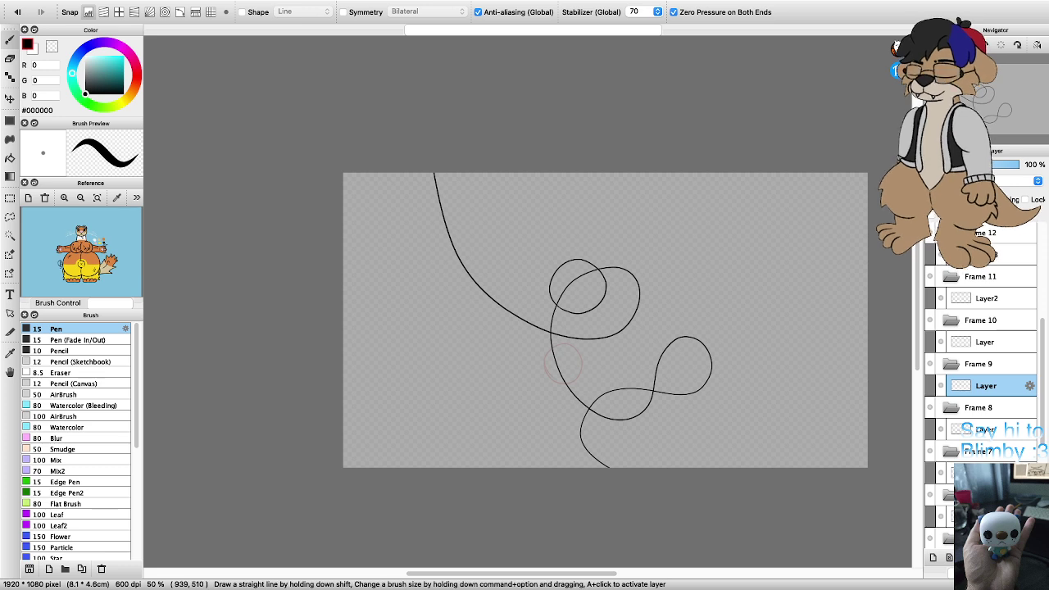
{"action": "key", "text": "Up"}
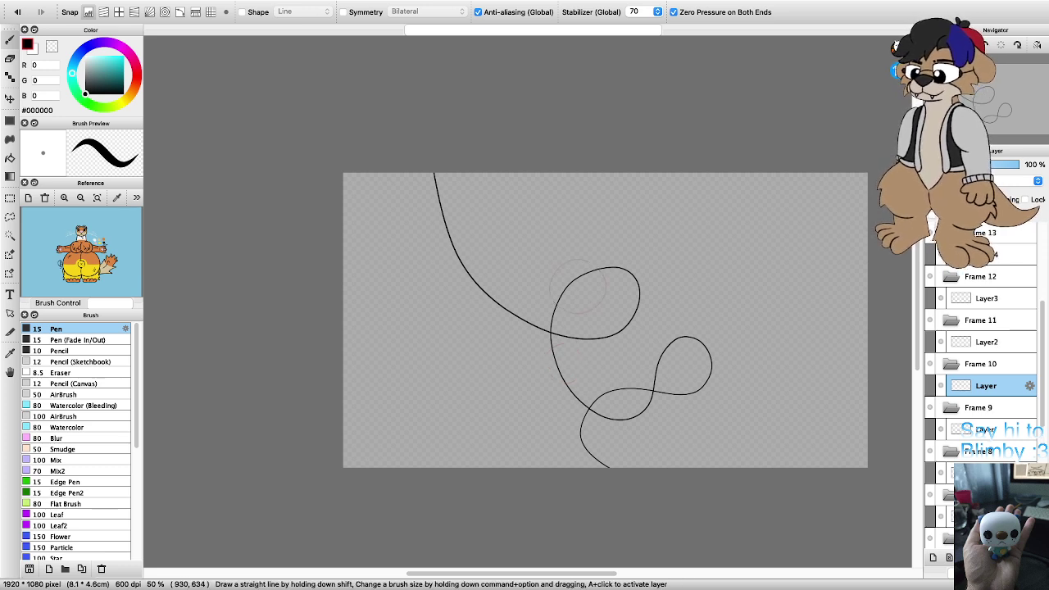
{"action": "mouse_move", "coordinate": [603, 354]}
{"action": "left_mouse_down"}
{"action": "mouse_move", "coordinate": [584, 349]}
{"action": "mouse_move", "coordinate": [572, 312]}
{"action": "mouse_move", "coordinate": [610, 300]}
{"action": "mouse_move", "coordinate": [632, 327]}
{"action": "mouse_move", "coordinate": [603, 354]}
{"action": "left_mouse_up"}
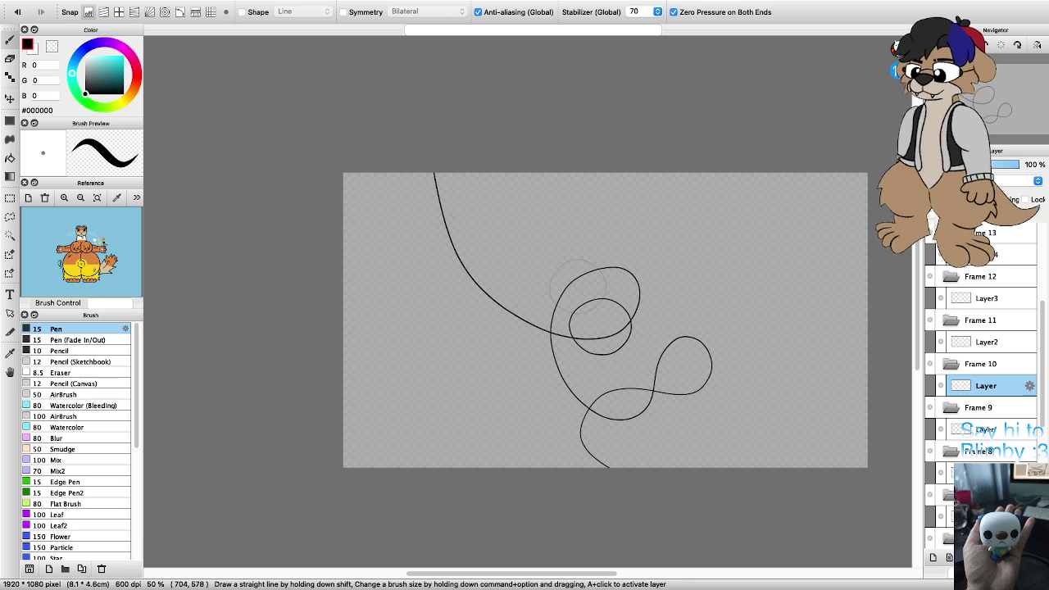
Step: Draw a larger circle on Frame 11's layer around the path just past the upper crossing, undoing the failed attempts
{"action": "key", "text": "super+shift+n"}
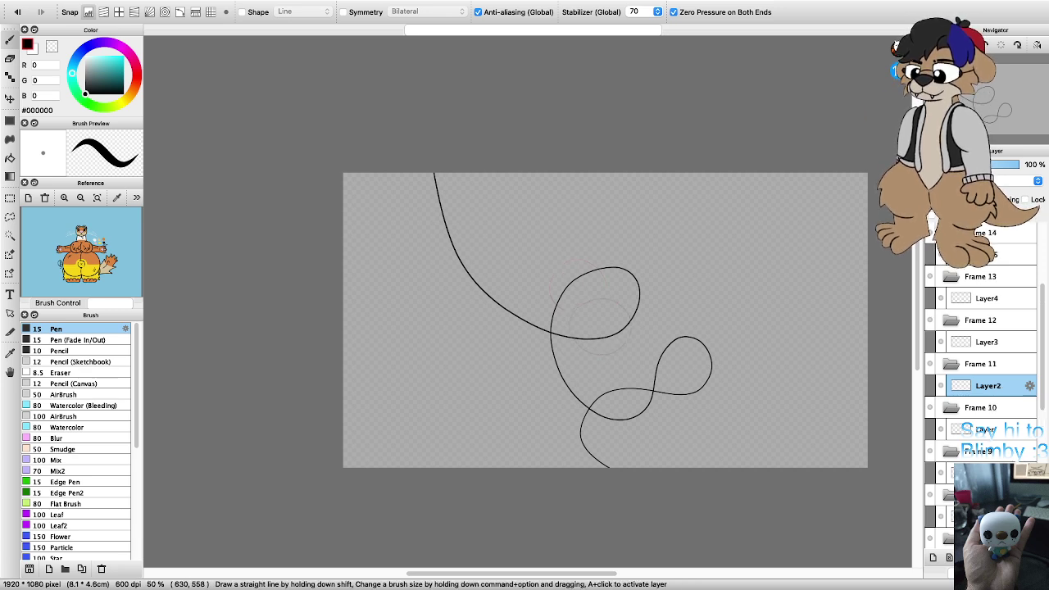
{"action": "mouse_move", "coordinate": [528, 338]}
{"action": "left_mouse_down"}
{"action": "mouse_move", "coordinate": [493, 305]}
{"action": "mouse_move", "coordinate": [501, 288]}
{"action": "mouse_move", "coordinate": [524, 278]}
{"action": "mouse_move", "coordinate": [558, 307]}
{"action": "left_mouse_up"}
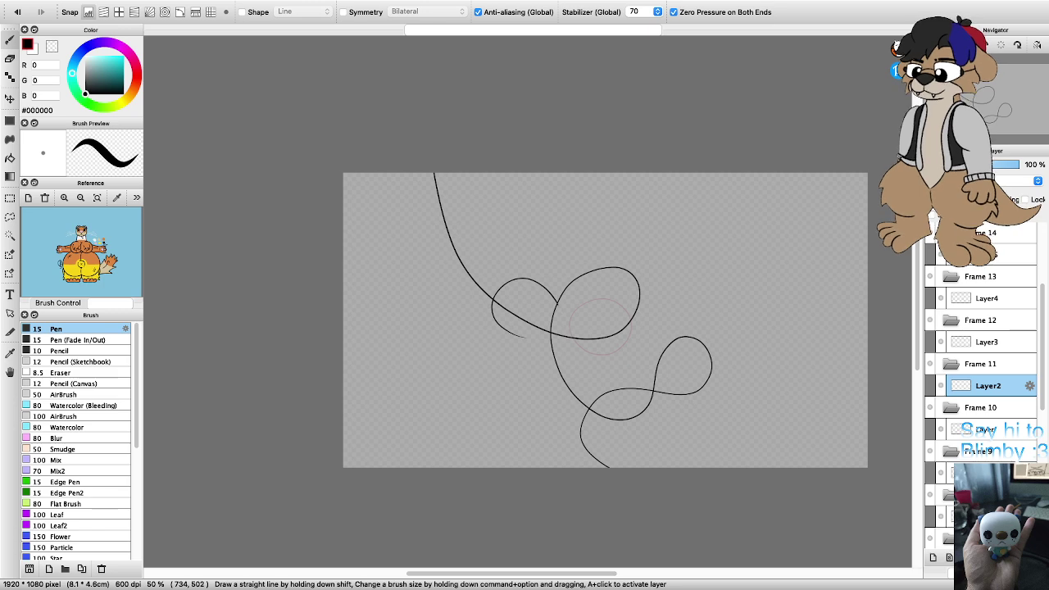
{"action": "key", "text": "super+z"}
{"action": "mouse_move", "coordinate": [528, 346]}
{"action": "left_mouse_down"}
{"action": "mouse_move", "coordinate": [507, 338]}
{"action": "mouse_move", "coordinate": [510, 288]}
{"action": "mouse_move", "coordinate": [554, 285]}
{"action": "mouse_move", "coordinate": [570, 328]}
{"action": "mouse_move", "coordinate": [539, 353]}
{"action": "mouse_move", "coordinate": [507, 343]}
{"action": "mouse_move", "coordinate": [497, 321]}
{"action": "left_mouse_up"}
{"action": "key", "text": "super+z"}
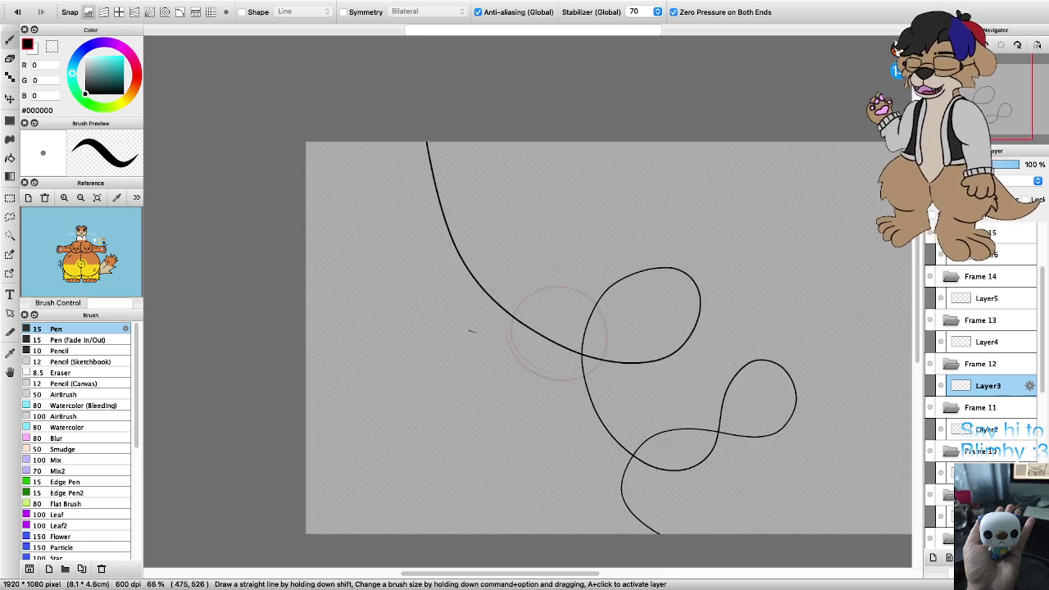
Step: Draw a bigger circle on Frame 12's layer around the path's long curve above the upper loop
{"action": "mouse_move", "coordinate": [469, 331]}
{"action": "left_mouse_down"}
{"action": "mouse_move", "coordinate": [424, 263]}
{"action": "mouse_move", "coordinate": [451, 220]}
{"action": "mouse_move", "coordinate": [504, 213]}
{"action": "mouse_move", "coordinate": [552, 258]}
{"action": "mouse_move", "coordinate": [550, 316]}
{"action": "mouse_move", "coordinate": [505, 341]}
{"action": "mouse_move", "coordinate": [478, 340]}
{"action": "mouse_move", "coordinate": [437, 315]}
{"action": "mouse_move", "coordinate": [423, 242]}
{"action": "left_mouse_up"}
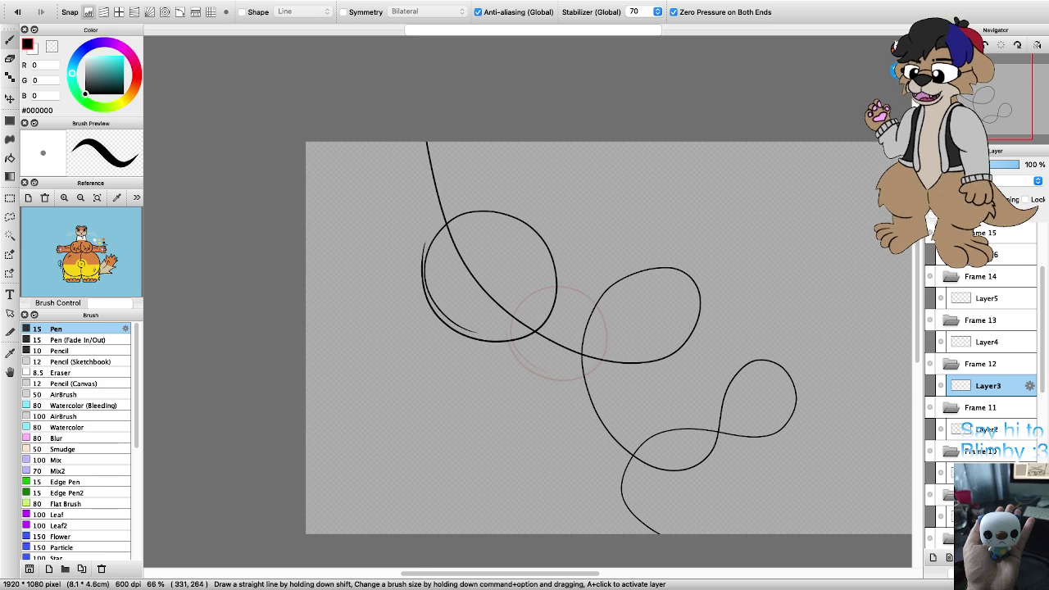
{"action": "scroll", "coordinate": [449, 246], "scroll_direction": "down", "scroll_amount": 3}
{"action": "scroll", "coordinate": [435, 218], "scroll_direction": "up", "scroll_amount": 4}
{"action": "scroll", "coordinate": [460, 226], "scroll_direction": "down", "scroll_amount": 1}
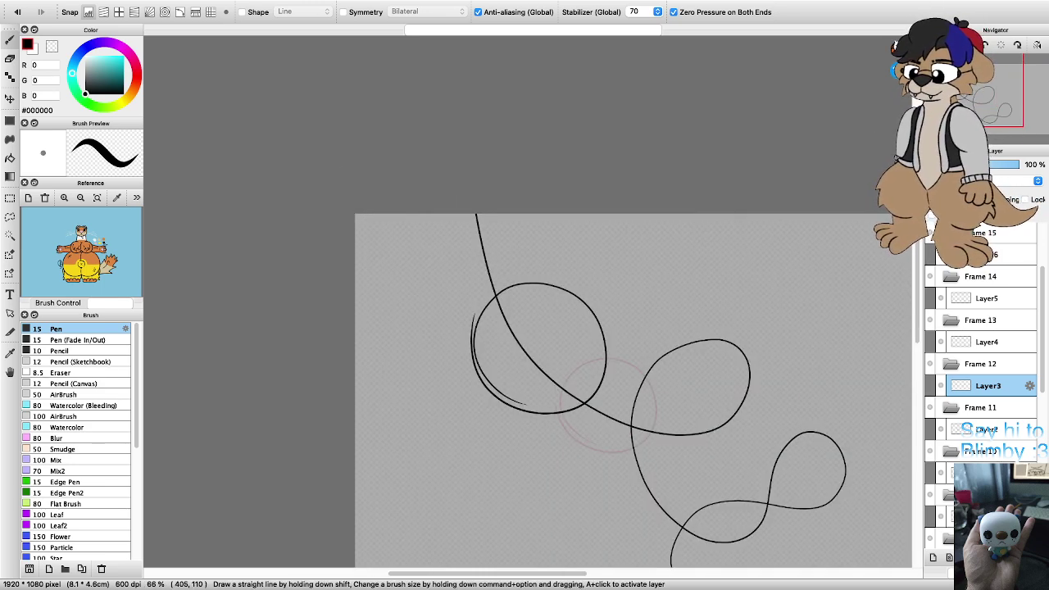
Step: Draw the largest circle on Frame 13's layer around the path's upper end, running off the canvas's top edge
{"action": "key", "text": "Up"}
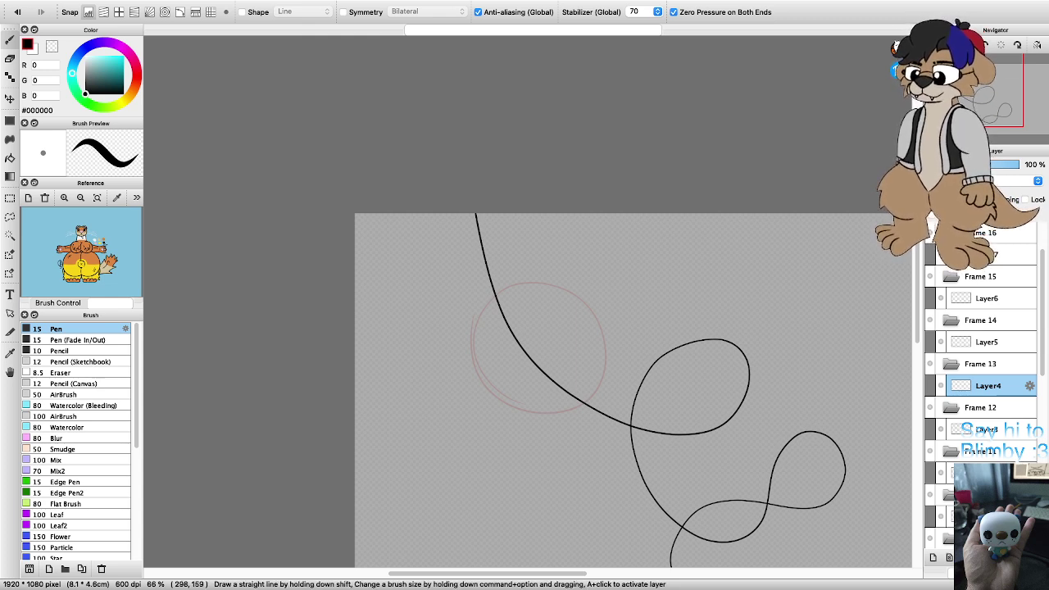
{"action": "mouse_move", "coordinate": [471, 272]}
{"action": "left_mouse_down"}
{"action": "mouse_move", "coordinate": [439, 265]}
{"action": "mouse_move", "coordinate": [412, 215]}
{"action": "left_mouse_up"}
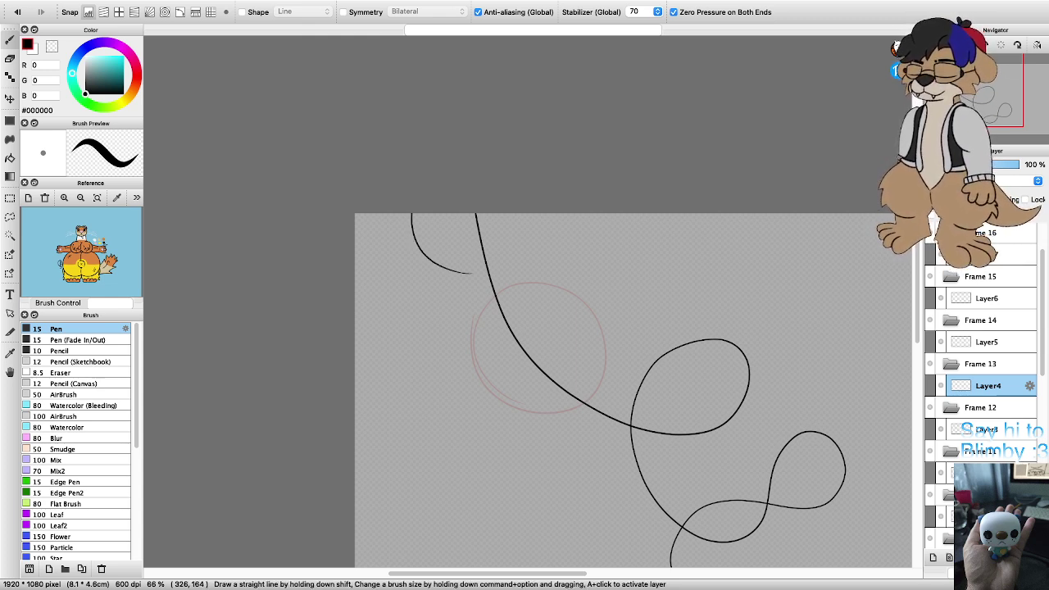
{"action": "mouse_move", "coordinate": [571, 215]}
{"action": "left_mouse_down"}
{"action": "mouse_move", "coordinate": [546, 277]}
{"action": "mouse_move", "coordinate": [495, 290]}
{"action": "mouse_move", "coordinate": [440, 276]}
{"action": "mouse_move", "coordinate": [410, 223]}
{"action": "left_mouse_up"}
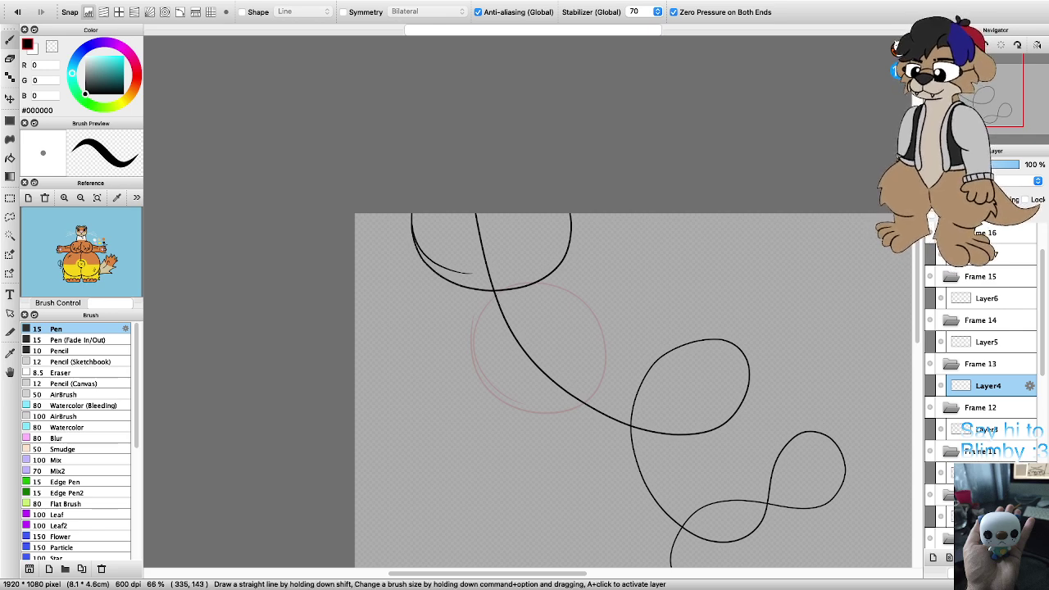
Step: Erase the stray stroke inside Frame 13's circle and return to the 15 px Pen
{"action": "scroll", "coordinate": [477, 264], "scroll_direction": "down", "scroll_amount": 2}
{"action": "scroll", "coordinate": [482, 260], "scroll_direction": "up", "scroll_amount": 2}
{"action": "scroll", "coordinate": [454, 269], "scroll_direction": "up", "scroll_amount": 2}
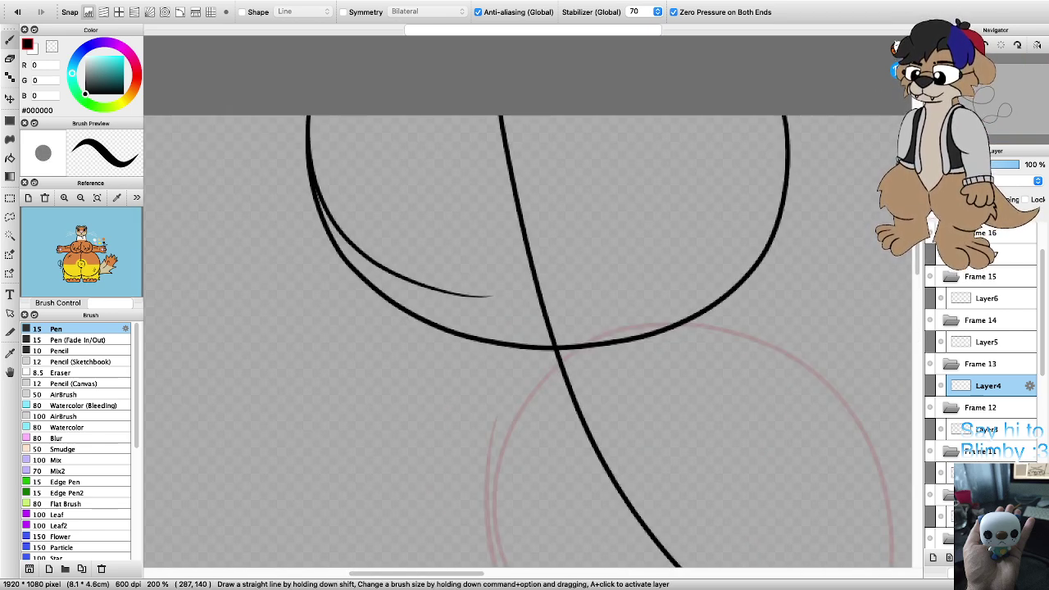
{"action": "key", "text": "e"}
{"action": "mouse_move", "coordinate": [492, 297]}
{"action": "left_mouse_down"}
{"action": "mouse_move", "coordinate": [385, 269]}
{"action": "mouse_move", "coordinate": [333, 220]}
{"action": "left_mouse_up"}
{"action": "scroll", "coordinate": [432, 283], "scroll_direction": "down", "scroll_amount": 4}
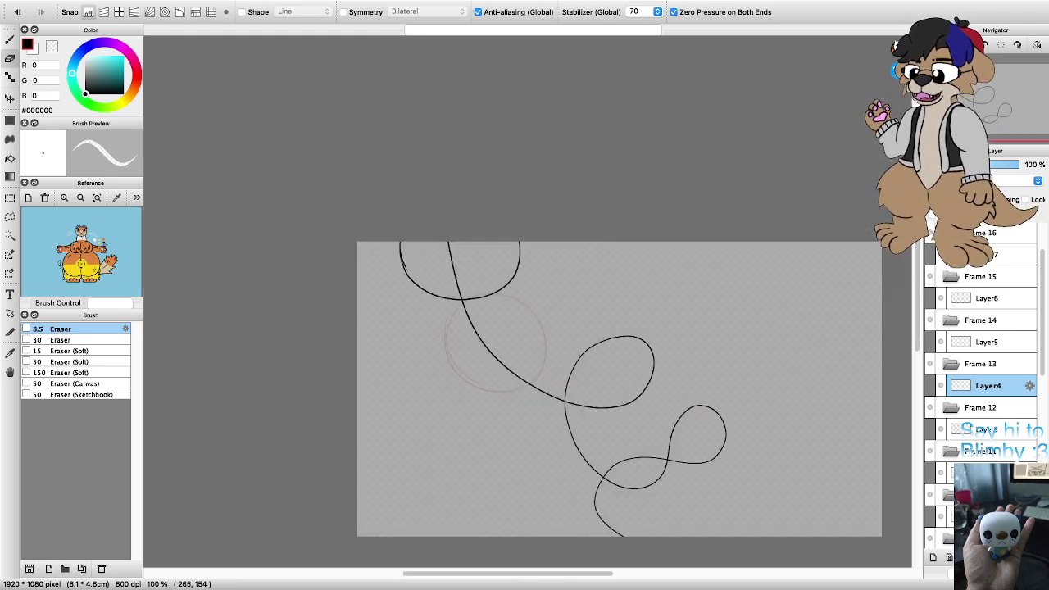
{"action": "key", "text": "b"}
{"action": "scroll", "coordinate": [417, 319], "scroll_direction": "up", "scroll_amount": 1}
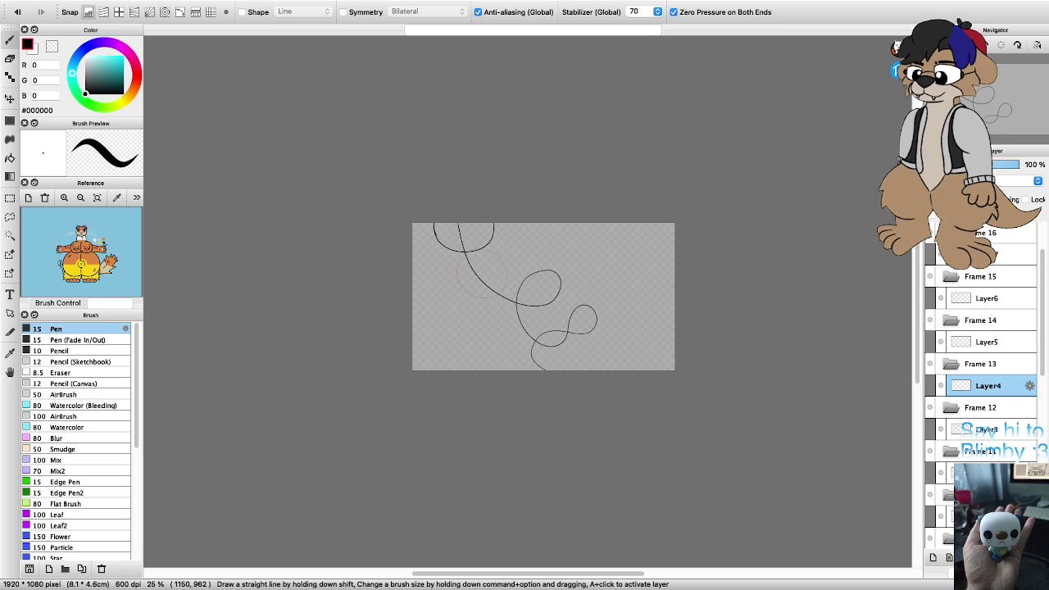
Step: Step back through the layers from Frame 13 to Frame 1 to review the circle's motion along the path
{"action": "key", "text": "Down"}
{"action": "key", "text": "Down"}
{"action": "key", "text": "Down"}
{"action": "key", "text": "Down"}
{"action": "key", "text": "Down"}
{"action": "key", "text": "Down"}
{"action": "key", "text": "Down"}
{"action": "key", "text": "Down"}
{"action": "key", "text": "Down"}
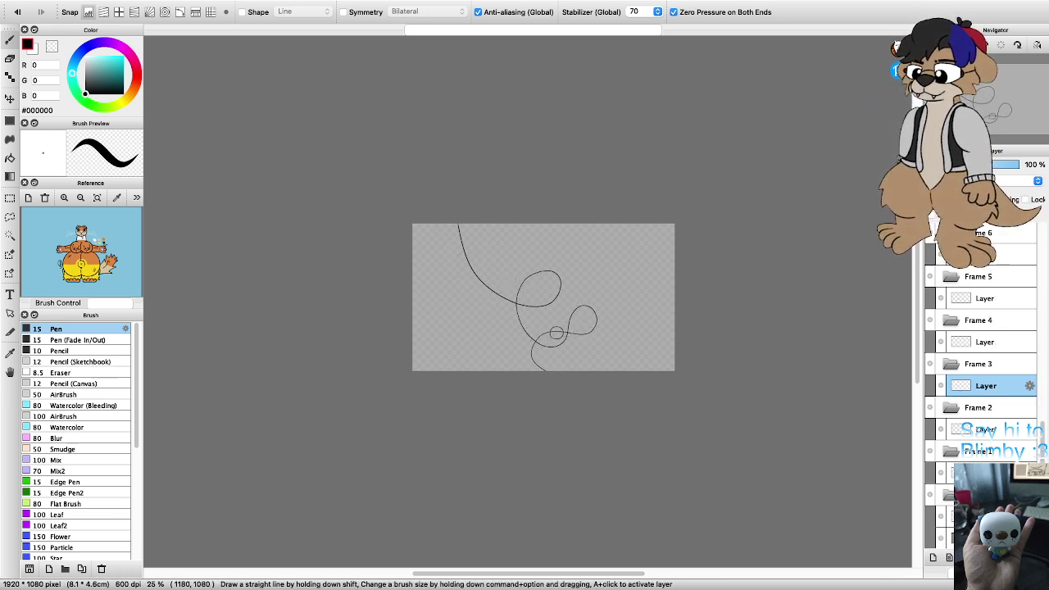
{"action": "key", "text": "Down"}
{"action": "key", "text": "Down"}
{"action": "key", "text": "Down"}
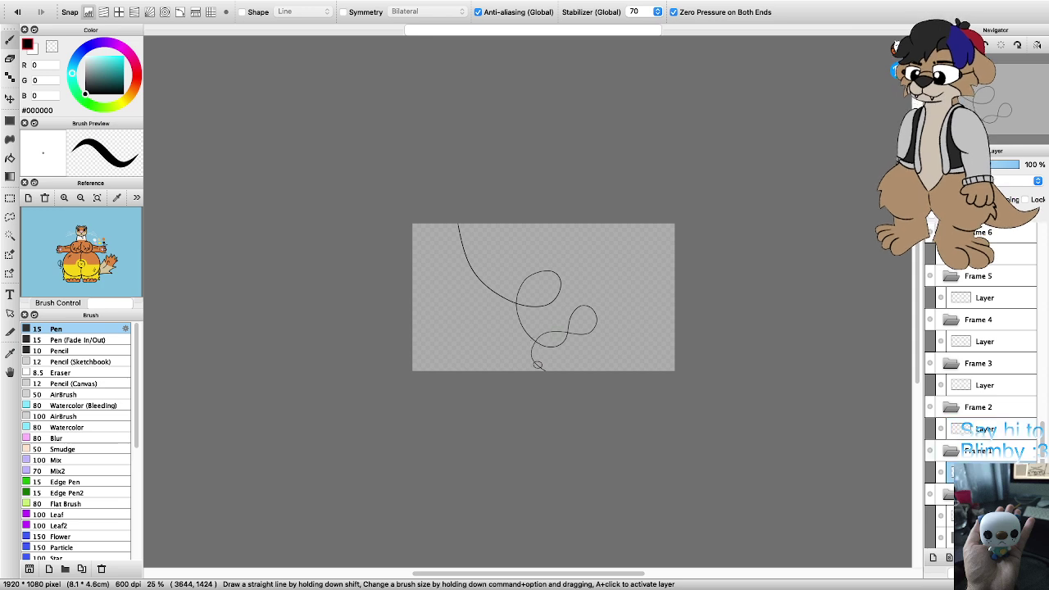
{"action": "scroll", "coordinate": [441, 235], "scroll_direction": "up", "scroll_amount": 5}
{"action": "scroll", "coordinate": [440, 235], "scroll_direction": "down", "scroll_amount": 4}
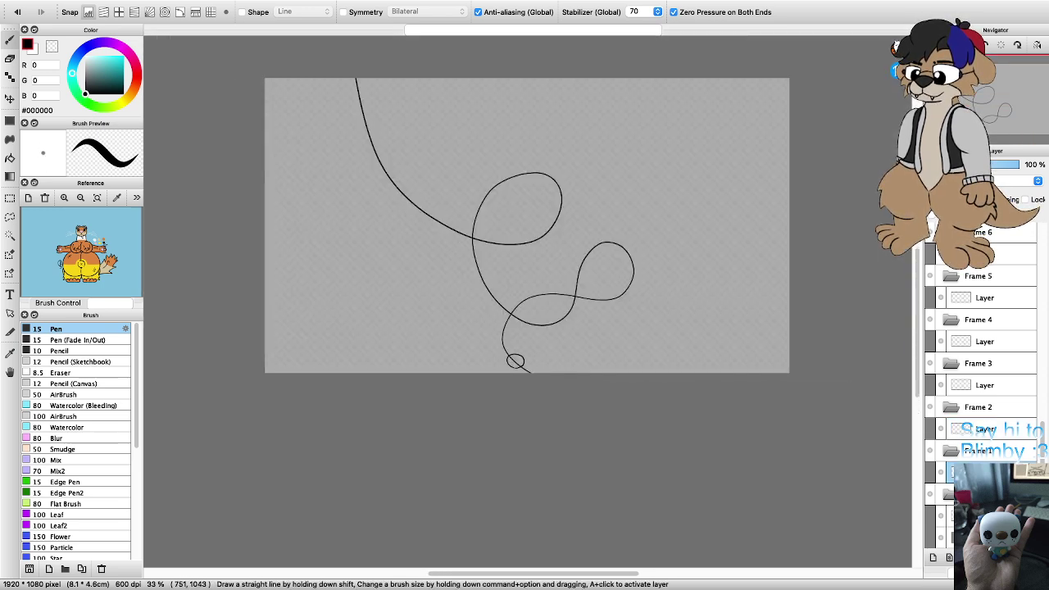
{"action": "scroll", "coordinate": [441, 235], "scroll_direction": "up", "scroll_amount": 2}
{"action": "key", "text": "Down"}
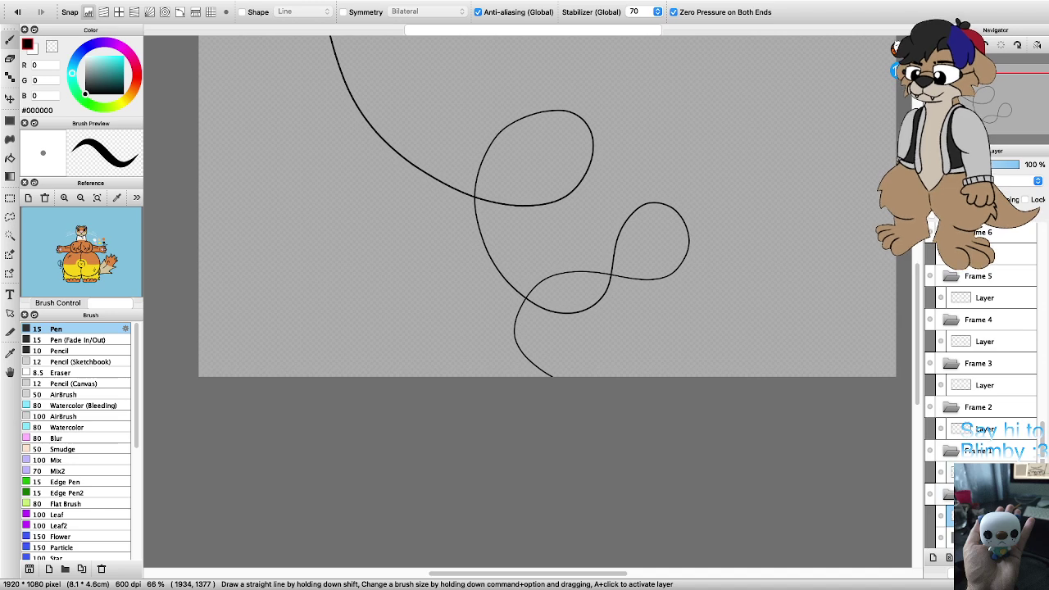
{"action": "key", "text": "Up"}
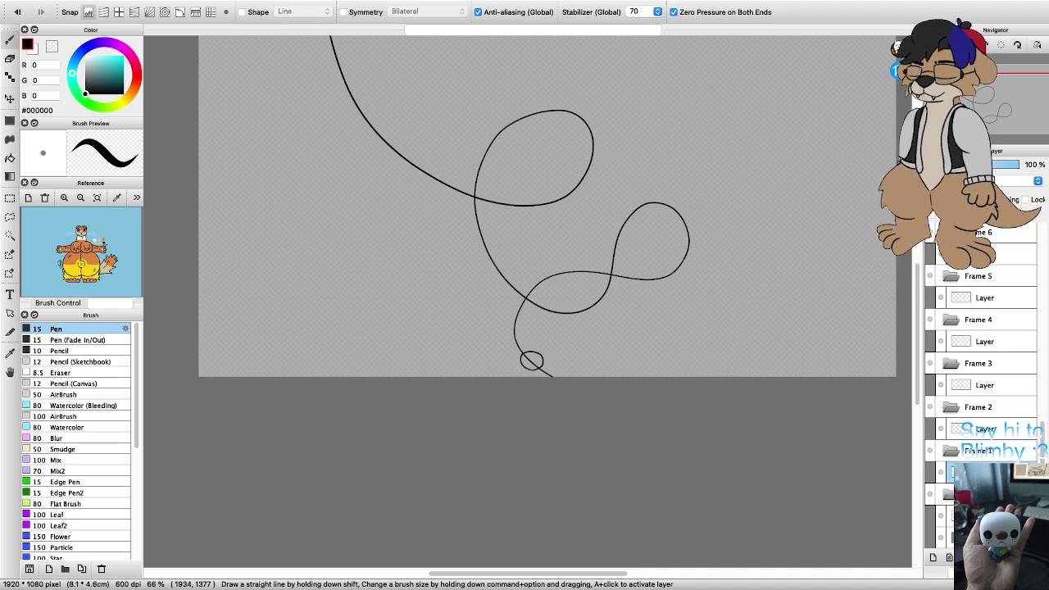
Step: Choose the Analog brush and pick the orange-brown #C48649 from the character's palette in the reference image
{"action": "scroll", "coordinate": [78, 503], "scroll_direction": "down", "scroll_amount": 3}
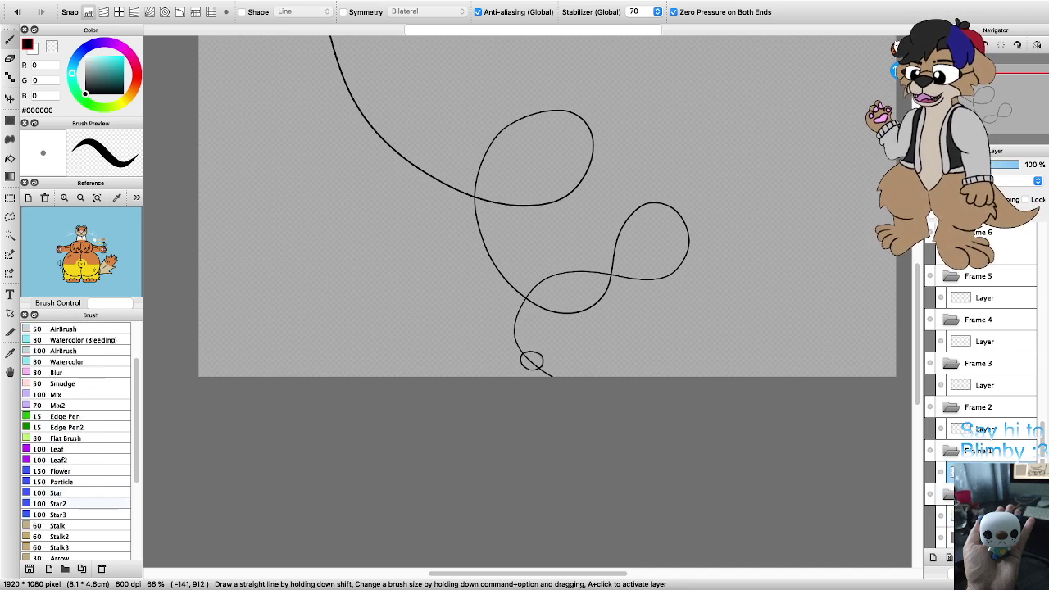
{"action": "scroll", "coordinate": [78, 502], "scroll_direction": "down", "scroll_amount": 8}
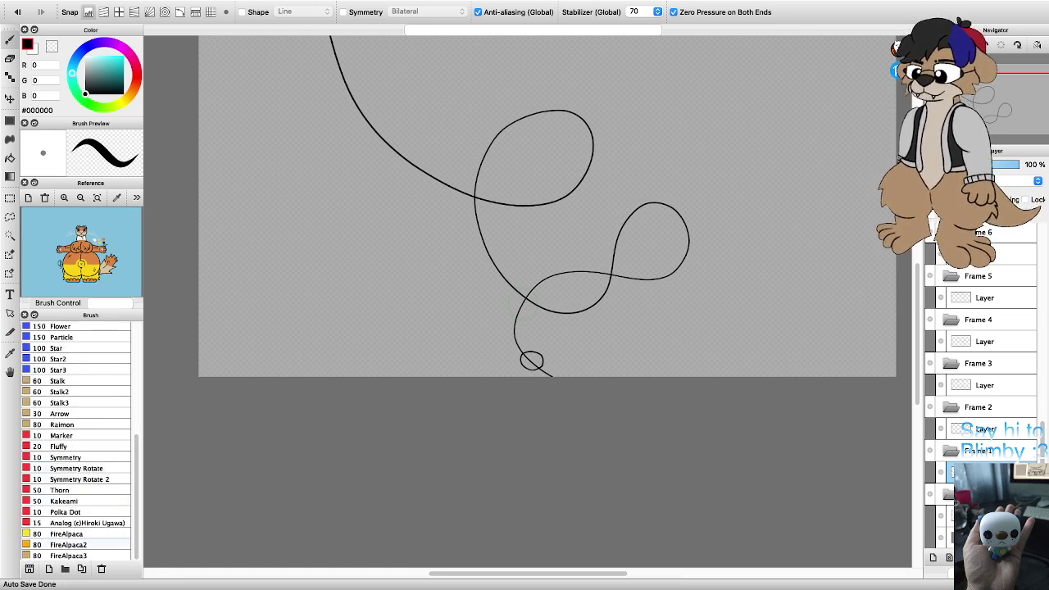
{"action": "left_click", "coordinate": [78, 522]}
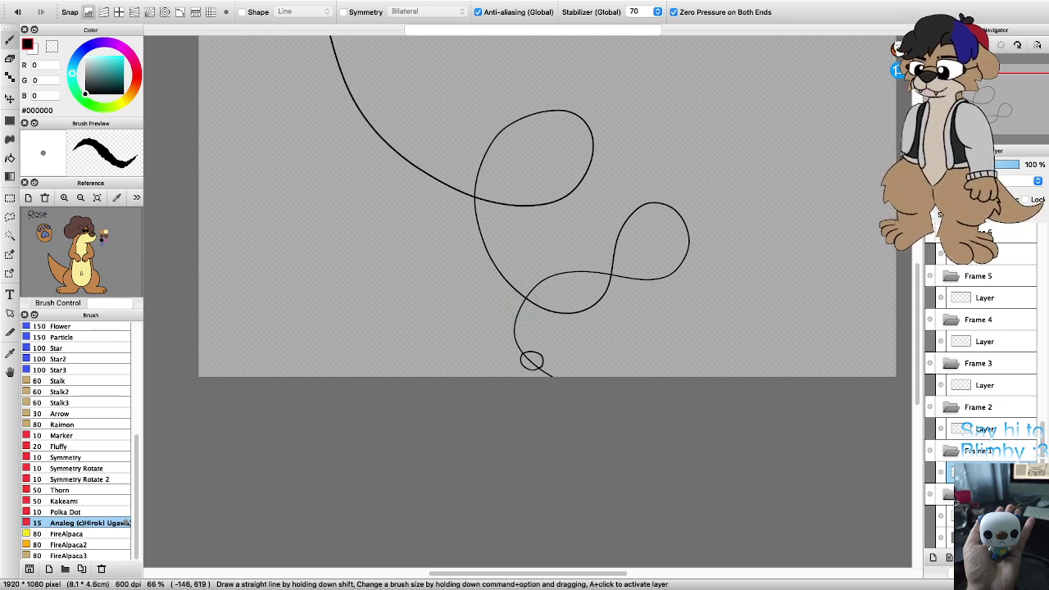
{"action": "scroll", "coordinate": [102, 233], "scroll_direction": "up", "scroll_amount": 4}
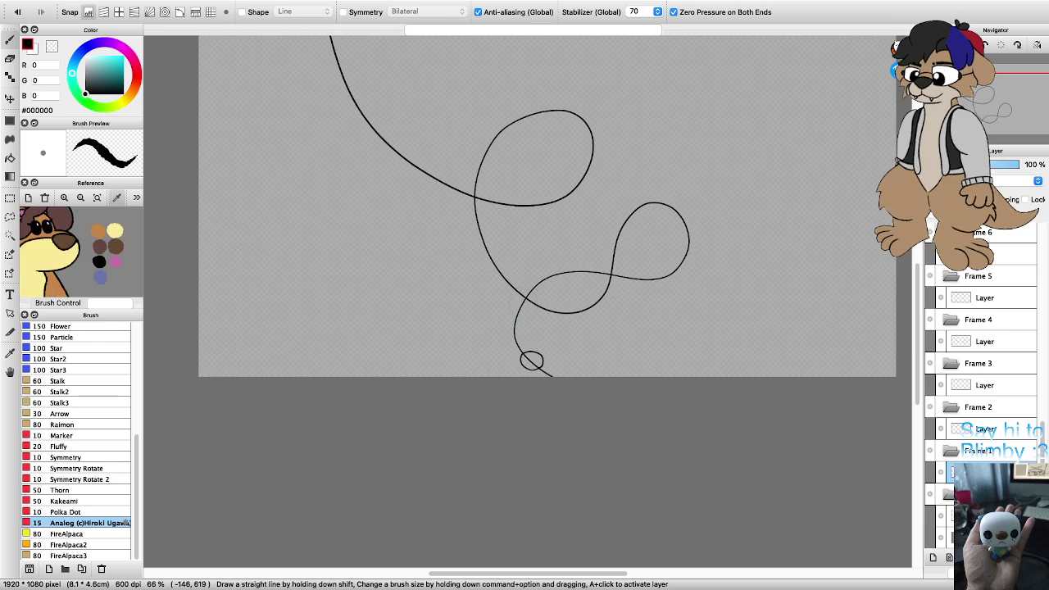
{"action": "left_click", "coordinate": [99, 231]}
{"action": "scroll", "coordinate": [574, 420], "scroll_direction": "down", "scroll_amount": 3}
{"action": "scroll", "coordinate": [567, 418], "scroll_direction": "up", "scroll_amount": 4}
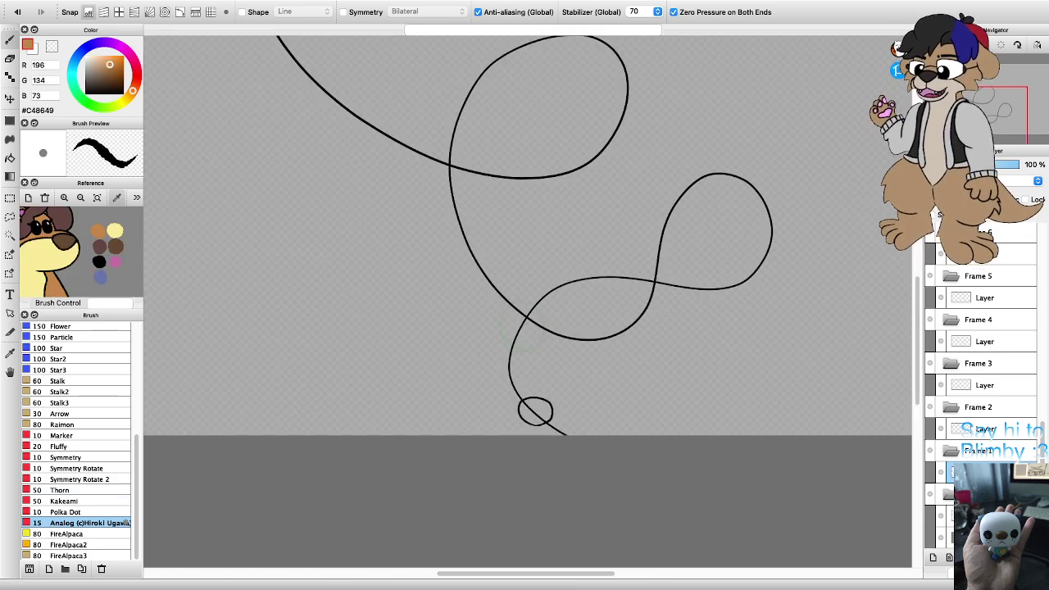
Step: Try outlining Frame 1's circle in orange with the Analog brush at 50 px and undo the stroke
{"action": "left_click", "coordinate": [1001, 573]}
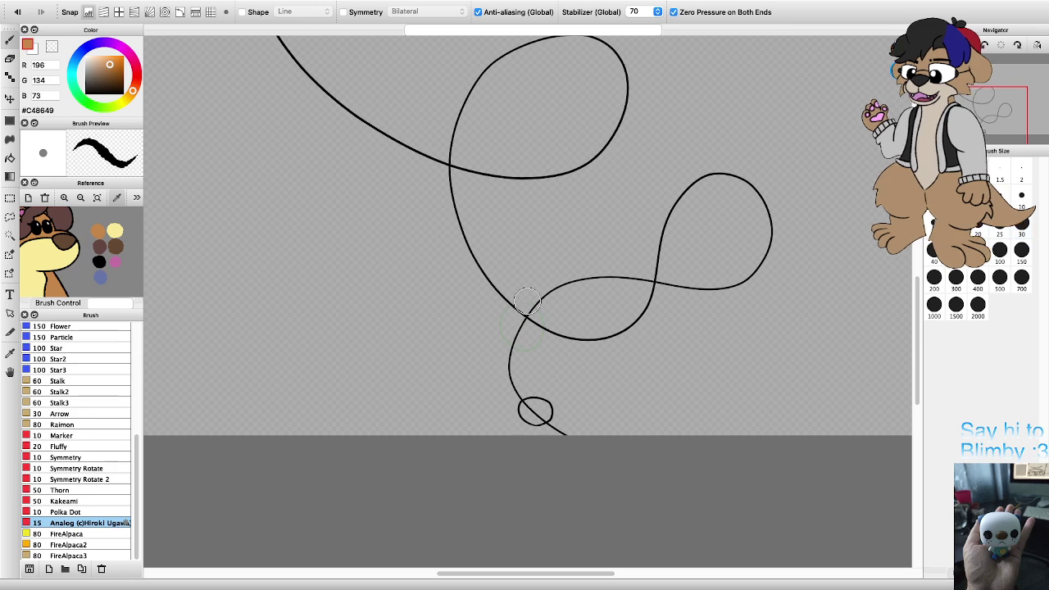
{"action": "left_click", "coordinate": [956, 250]}
{"action": "left_click_drag", "start_coordinate": [535, 426], "coordinate": [516, 400]}
{"action": "scroll", "coordinate": [538, 422], "scroll_direction": "up", "scroll_amount": 1}
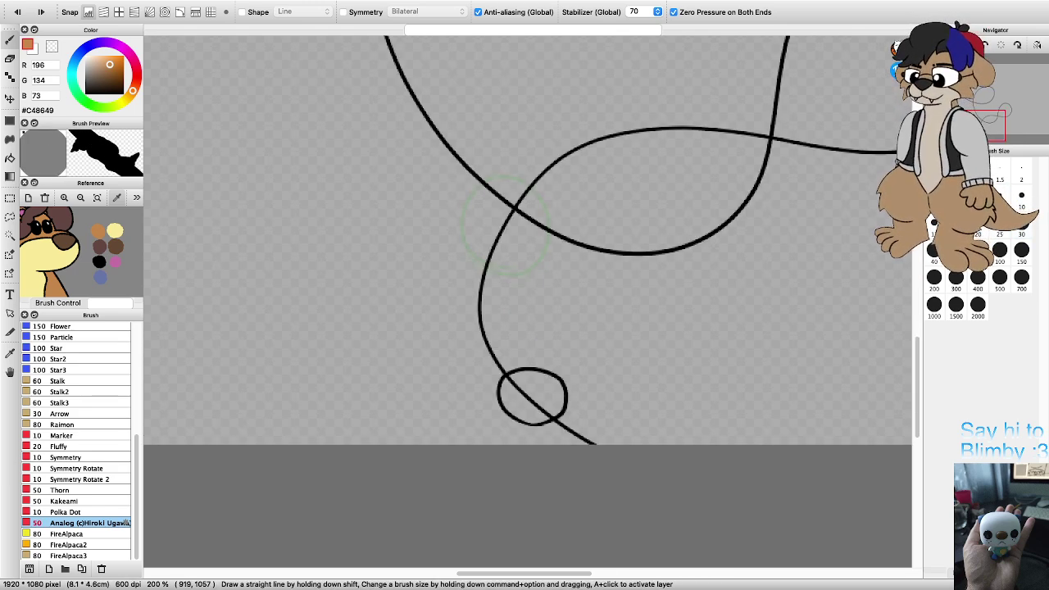
{"action": "mouse_move", "coordinate": [502, 384]}
{"action": "left_mouse_down"}
{"action": "mouse_move", "coordinate": [545, 369]}
{"action": "mouse_move", "coordinate": [569, 400]}
{"action": "mouse_move", "coordinate": [525, 432]}
{"action": "mouse_move", "coordinate": [512, 389]}
{"action": "mouse_move", "coordinate": [551, 390]}
{"action": "left_mouse_up"}
{"action": "key", "text": "super+z"}
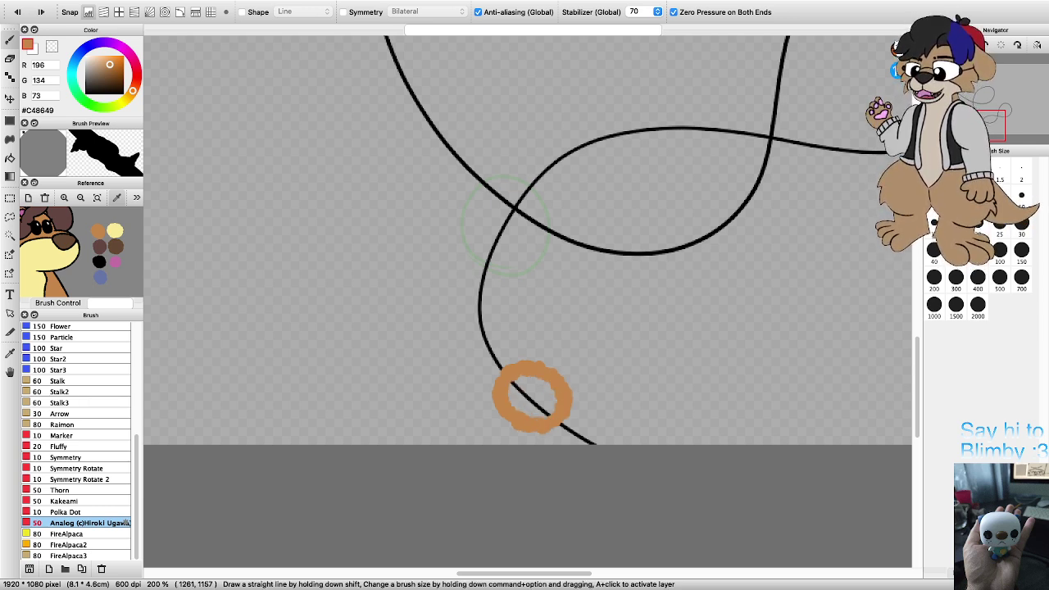
{"action": "left_click", "coordinate": [938, 571]}
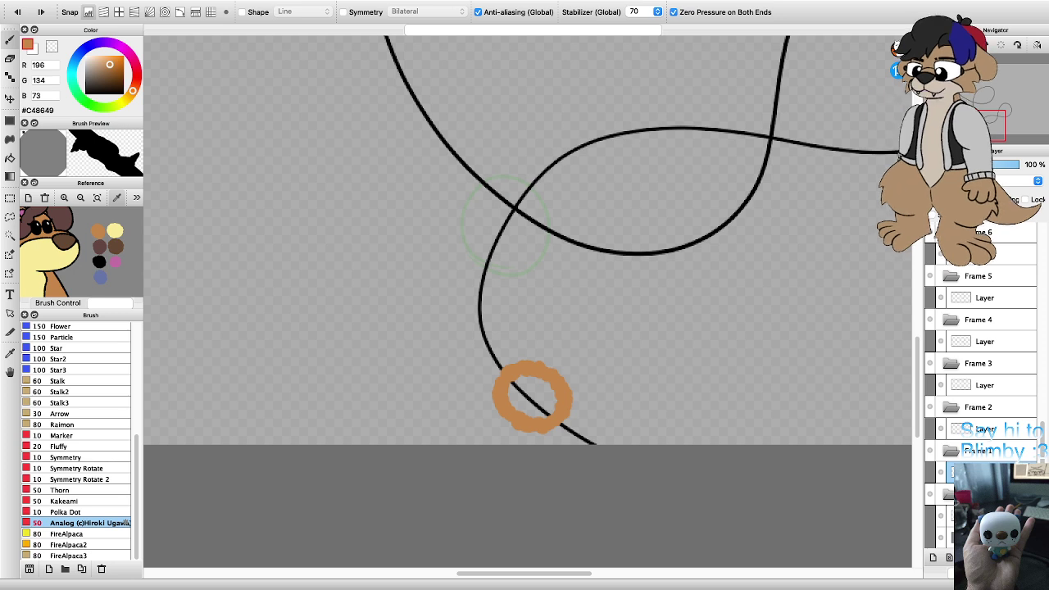
{"action": "key", "text": "super+z"}
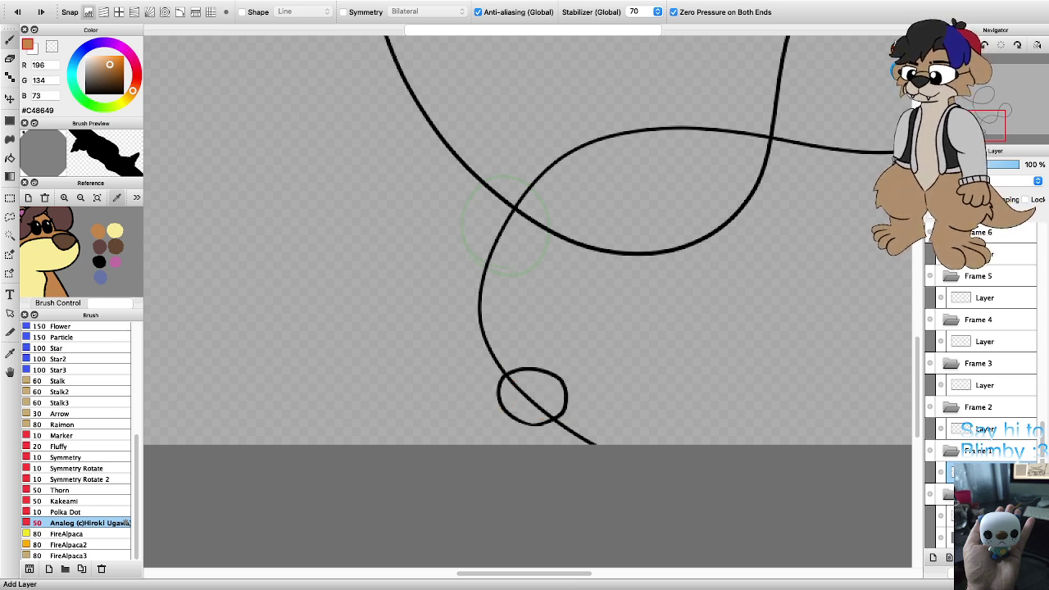
Step: Add a new layer inside the Frame 1 folder
{"action": "left_click", "coordinate": [933, 558]}
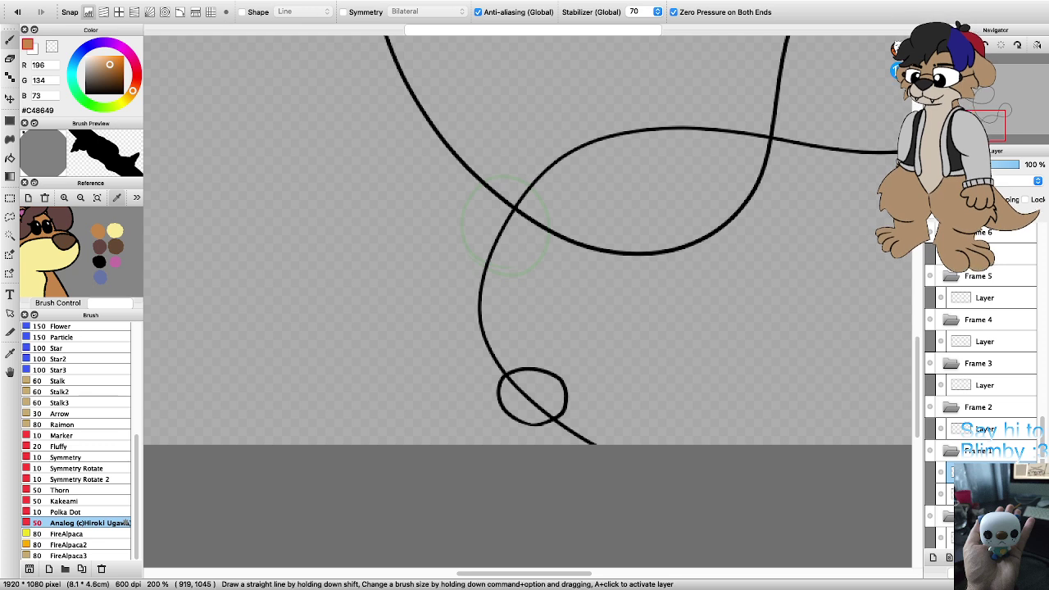
Step: Try painting a solid orange circle with two strokes running off the canvas's bottom edge, and undo them all
{"action": "mouse_move", "coordinate": [537, 425]}
{"action": "left_mouse_down"}
{"action": "mouse_move", "coordinate": [497, 397]}
{"action": "mouse_move", "coordinate": [537, 366]}
{"action": "mouse_move", "coordinate": [570, 398]}
{"action": "mouse_move", "coordinate": [546, 426]}
{"action": "mouse_move", "coordinate": [513, 406]}
{"action": "mouse_move", "coordinate": [529, 379]}
{"action": "mouse_move", "coordinate": [550, 415]}
{"action": "mouse_move", "coordinate": [521, 397]}
{"action": "mouse_move", "coordinate": [535, 402]}
{"action": "left_mouse_up"}
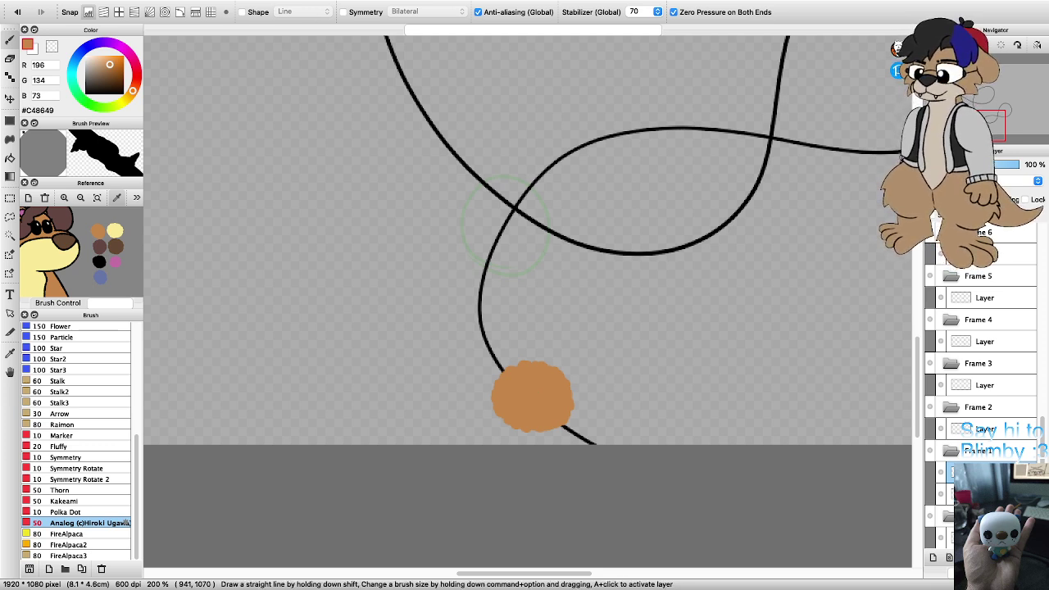
{"action": "left_click_drag", "start_coordinate": [543, 432], "coordinate": [571, 441]}
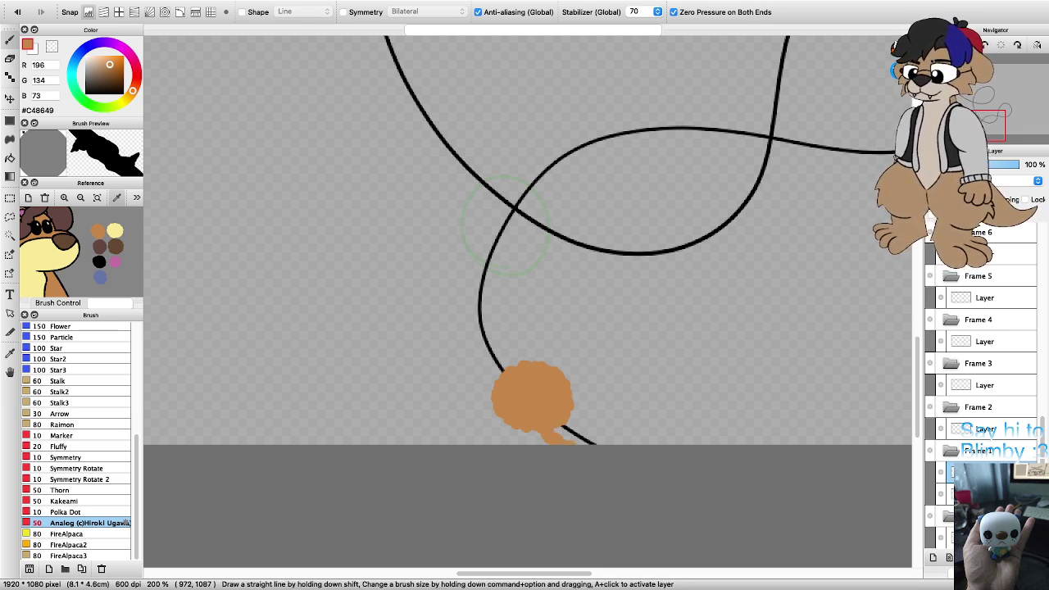
{"action": "key", "text": "super+z"}
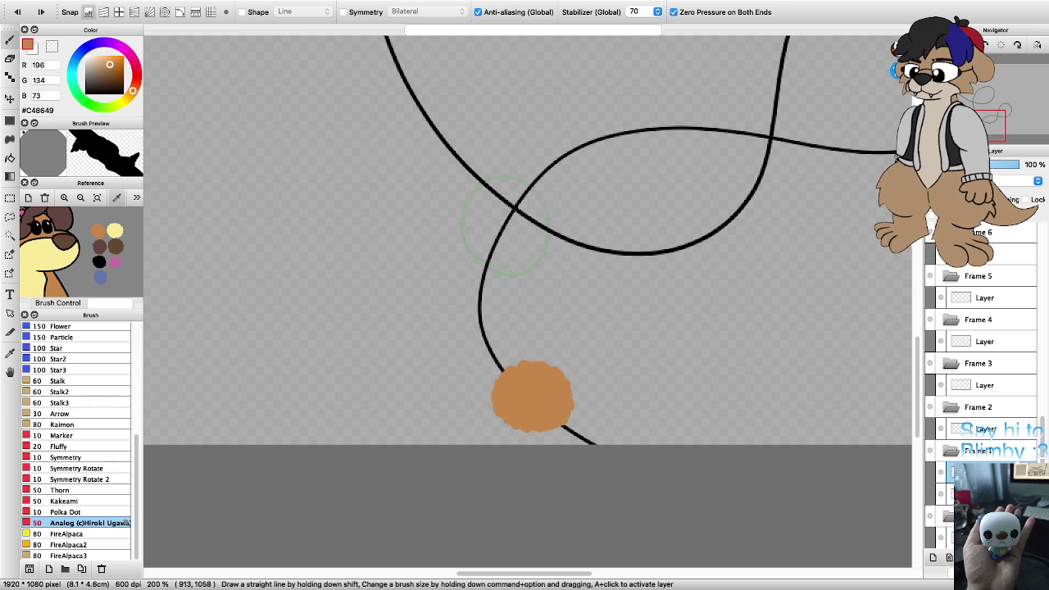
{"action": "left_click_drag", "start_coordinate": [538, 431], "coordinate": [556, 444]}
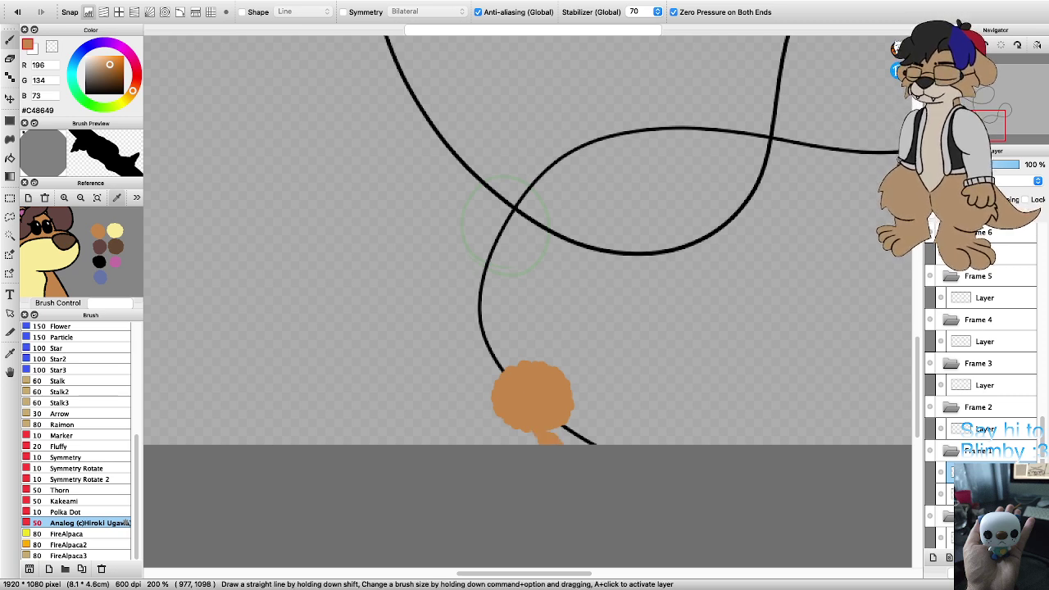
{"action": "left_click_drag", "start_coordinate": [572, 404], "coordinate": [607, 444]}
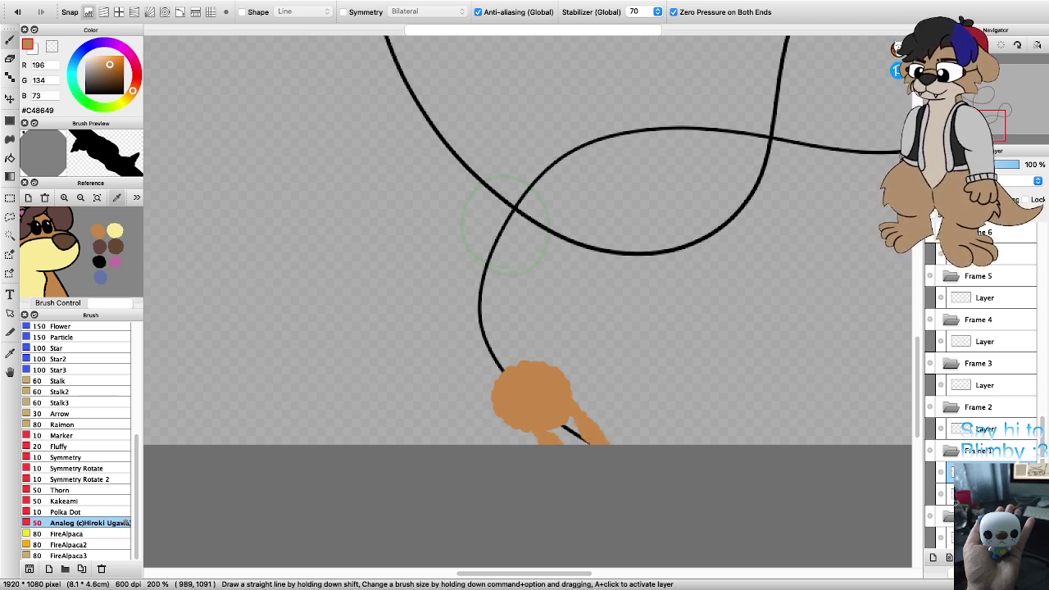
{"action": "key", "text": "super+z"}
{"action": "key", "text": "super+z"}
{"action": "key", "text": "super+z"}
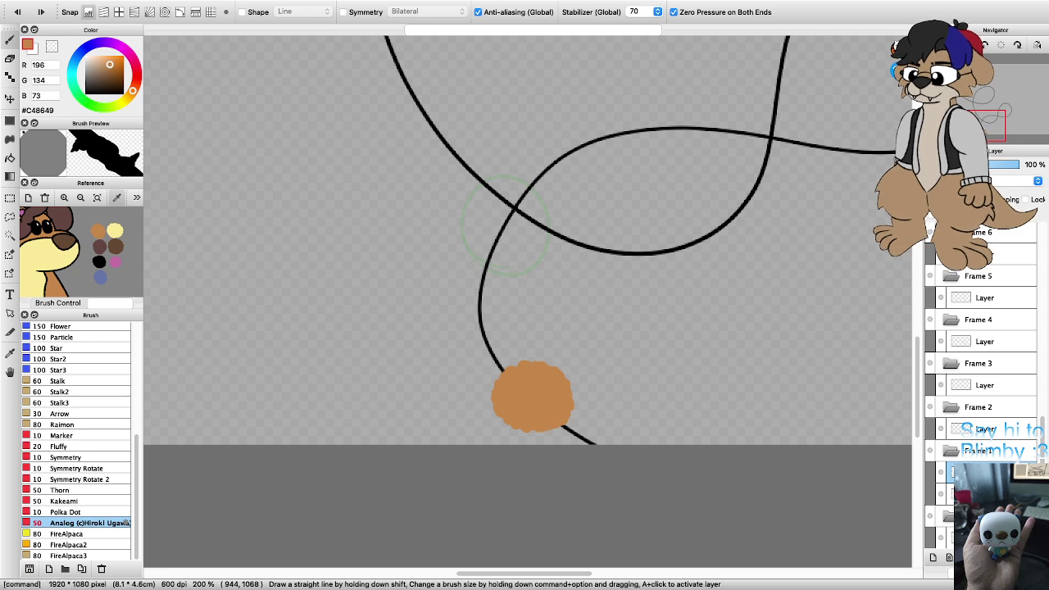
{"action": "key", "text": "super+z"}
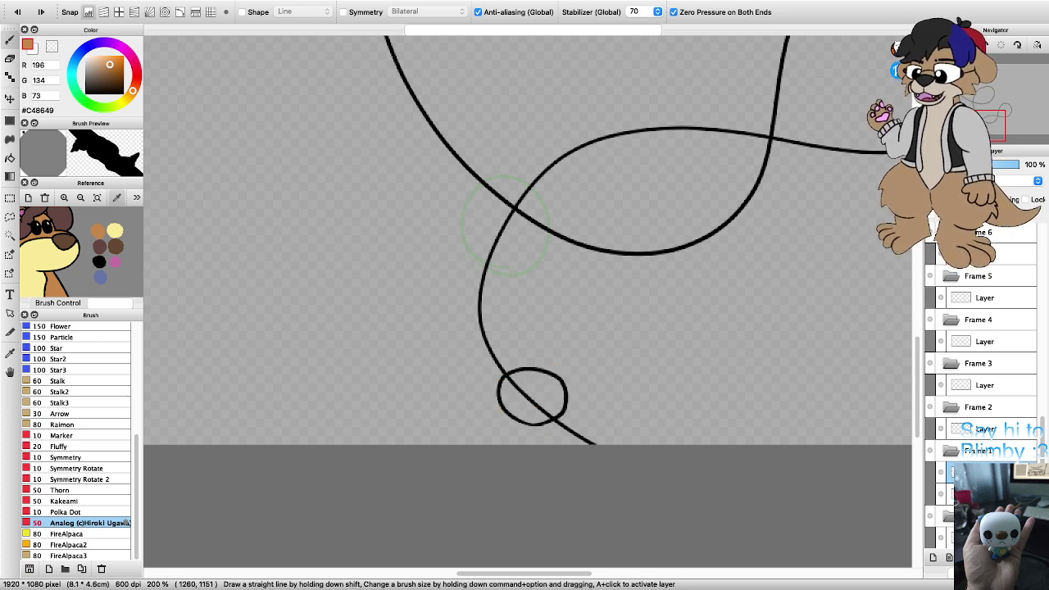
Step: Set the Analog brush size to 30 px
{"action": "left_click", "coordinate": [938, 572]}
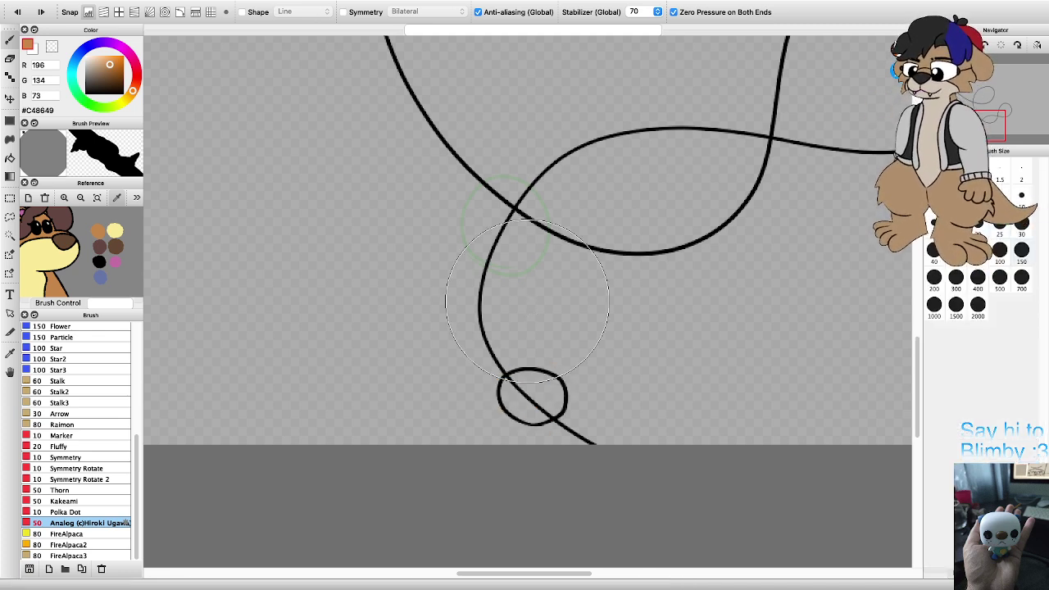
{"action": "left_click_drag", "start_coordinate": [527, 299], "coordinate": [525, 298]}
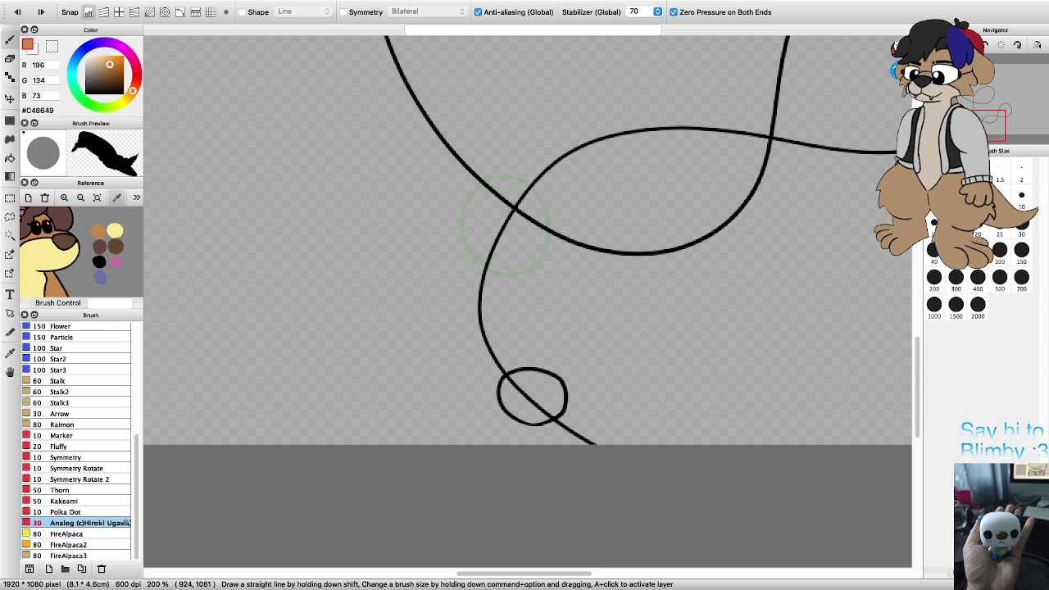
Step: Try tracing Frame 1's circle with the 30 px orange brush and undo the strokes
{"action": "mouse_move", "coordinate": [541, 425]}
{"action": "left_mouse_down"}
{"action": "mouse_move", "coordinate": [501, 415]}
{"action": "mouse_move", "coordinate": [498, 382]}
{"action": "mouse_move", "coordinate": [543, 369]}
{"action": "mouse_move", "coordinate": [568, 394]}
{"action": "mouse_move", "coordinate": [562, 423]}
{"action": "mouse_move", "coordinate": [525, 428]}
{"action": "mouse_move", "coordinate": [495, 390]}
{"action": "mouse_move", "coordinate": [527, 359]}
{"action": "mouse_move", "coordinate": [541, 425]}
{"action": "left_mouse_up"}
{"action": "key", "text": "super+z"}
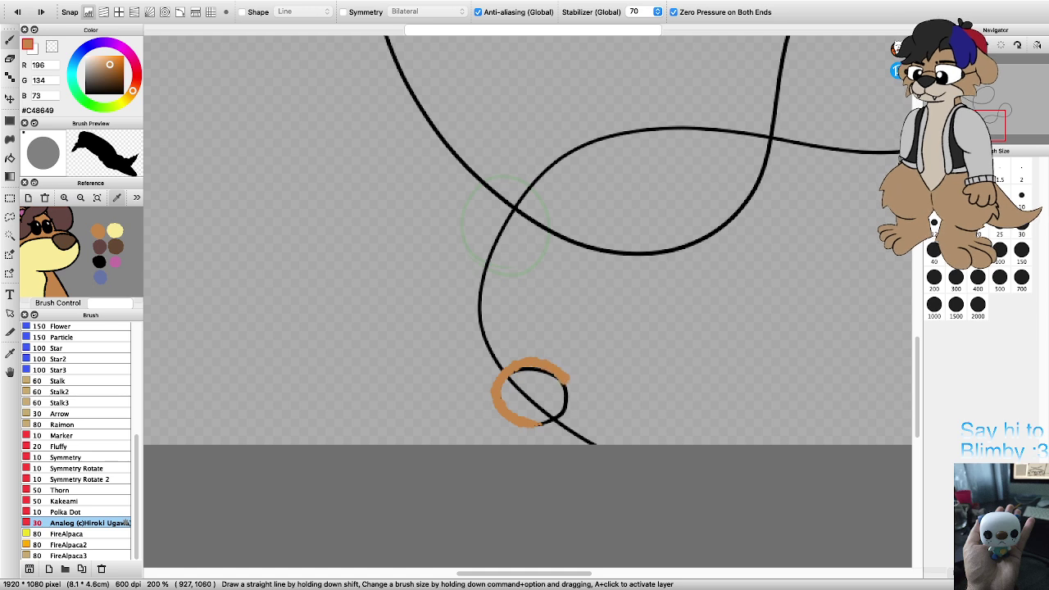
{"action": "key", "text": "super+z"}
{"action": "left_click", "coordinate": [538, 428]}
{"action": "key", "text": "super+z"}
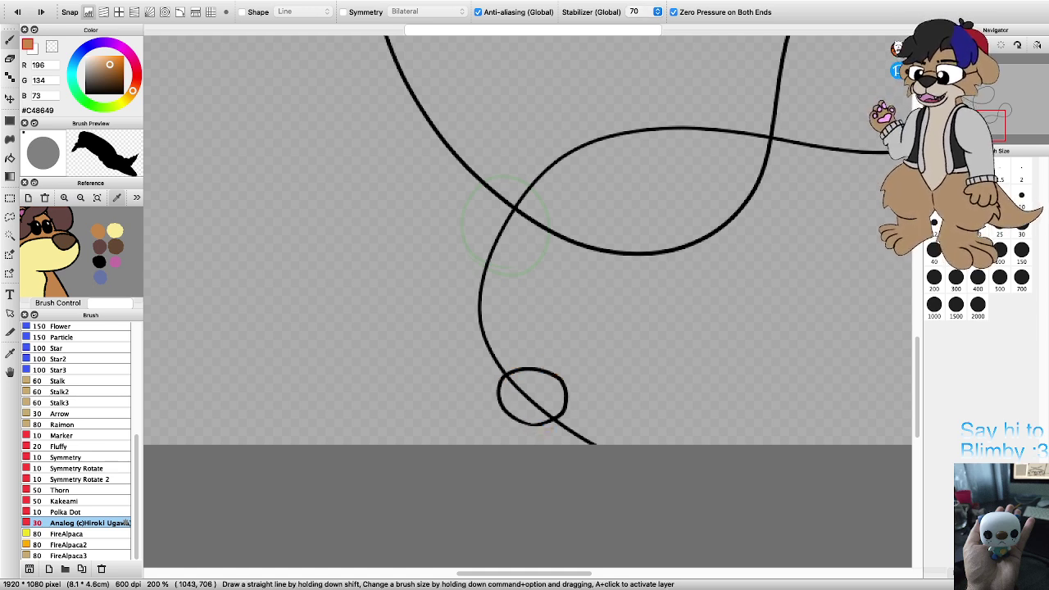
Step: Set the stabilizer to 30 and draw an orange ring just around Frame 1's circle
{"action": "left_click", "coordinate": [656, 11]}
{"action": "scroll", "coordinate": [557, 424], "scroll_direction": "up", "scroll_amount": 2}
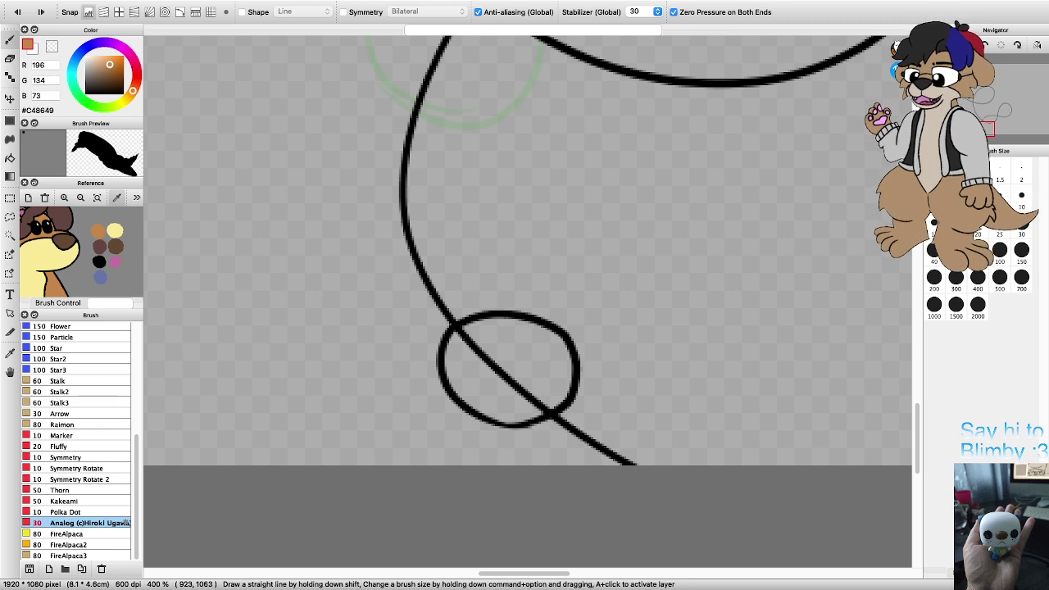
{"action": "mouse_move", "coordinate": [517, 435]}
{"action": "left_mouse_down"}
{"action": "mouse_move", "coordinate": [432, 351]}
{"action": "mouse_move", "coordinate": [574, 321]}
{"action": "mouse_move", "coordinate": [588, 426]}
{"action": "mouse_move", "coordinate": [485, 440]}
{"action": "mouse_move", "coordinate": [520, 442]}
{"action": "left_mouse_up"}
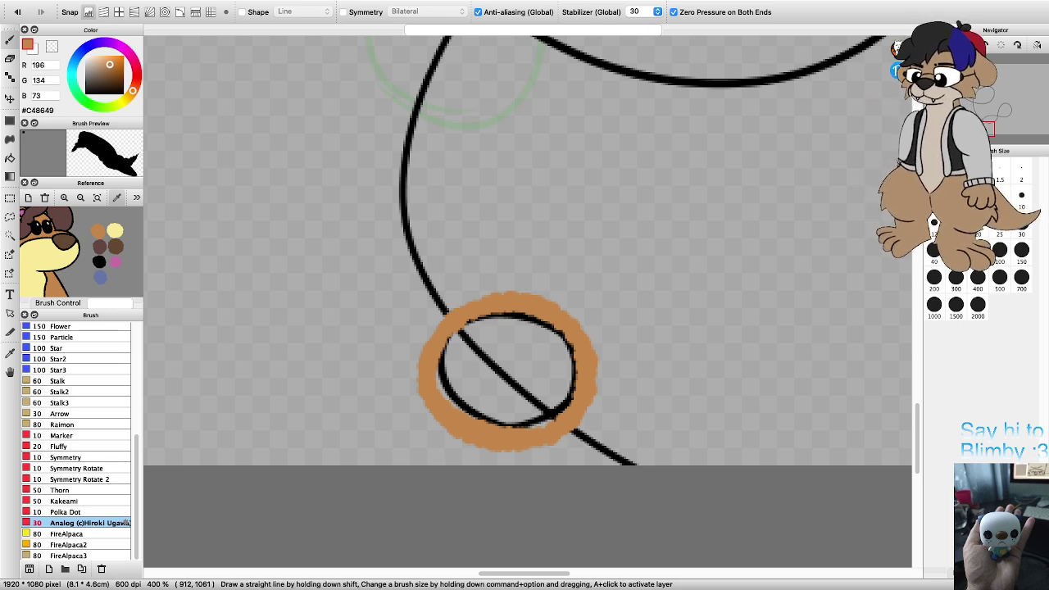
Step: Try drawing two orange body lines from the ring to the canvas's bottom edge, and undo them
{"action": "scroll", "coordinate": [467, 407], "scroll_direction": "down", "scroll_amount": 4}
{"action": "scroll", "coordinate": [452, 414], "scroll_direction": "up", "scroll_amount": 3}
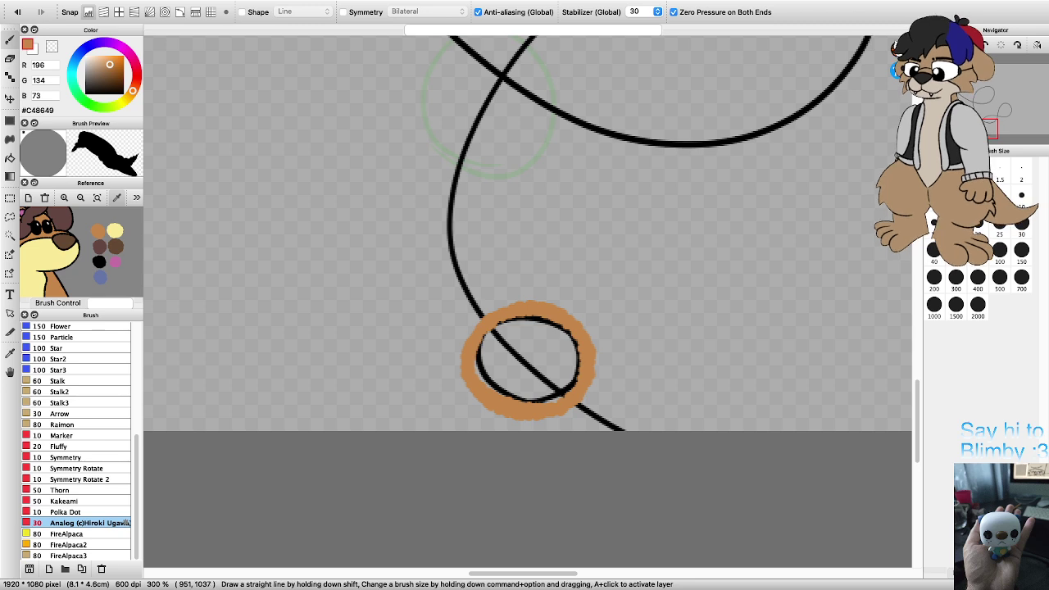
{"action": "left_click_drag", "start_coordinate": [596, 362], "coordinate": [669, 430]}
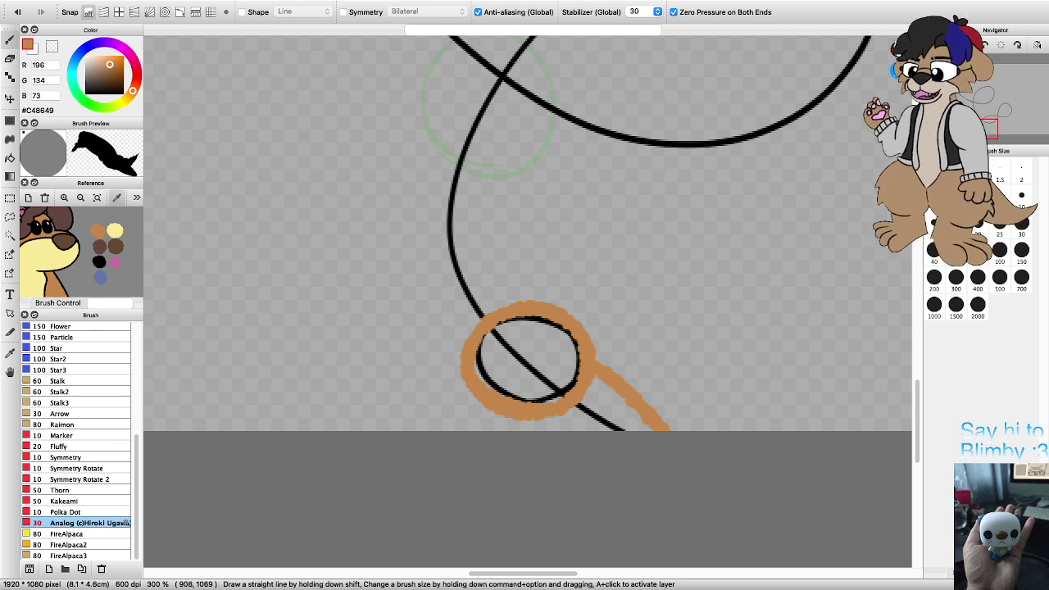
{"action": "key", "text": "super+z"}
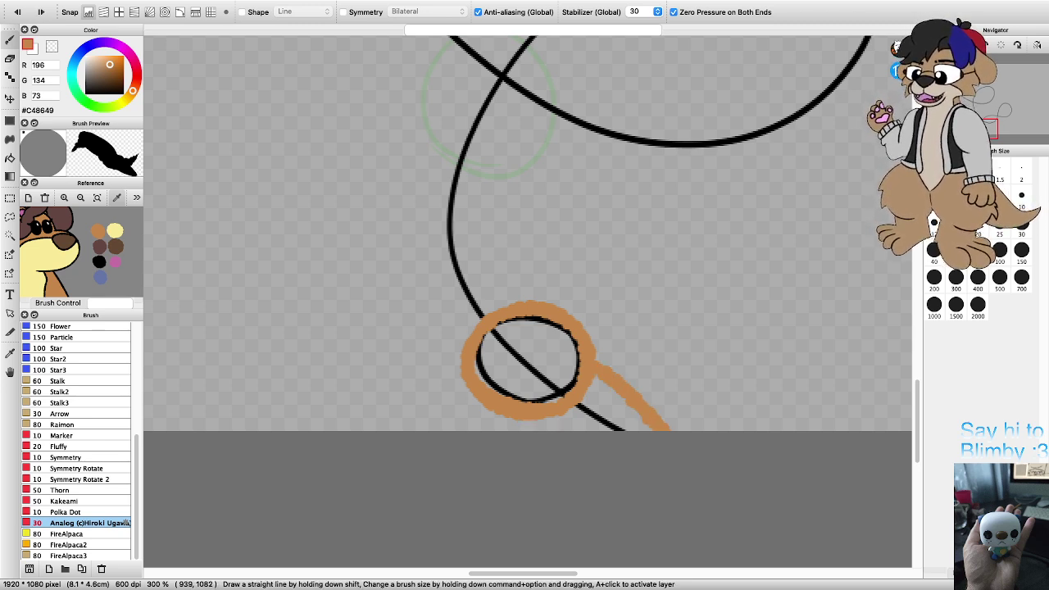
{"action": "scroll", "coordinate": [539, 397], "scroll_direction": "down", "scroll_amount": 3}
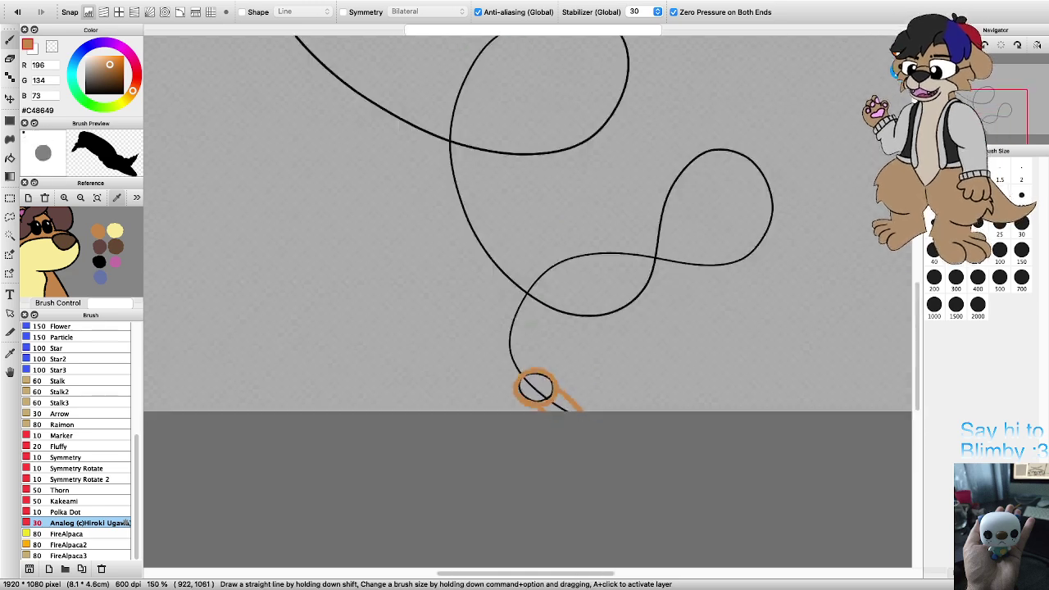
{"action": "scroll", "coordinate": [521, 408], "scroll_direction": "up", "scroll_amount": 2}
{"action": "scroll", "coordinate": [569, 403], "scroll_direction": "up", "scroll_amount": 3}
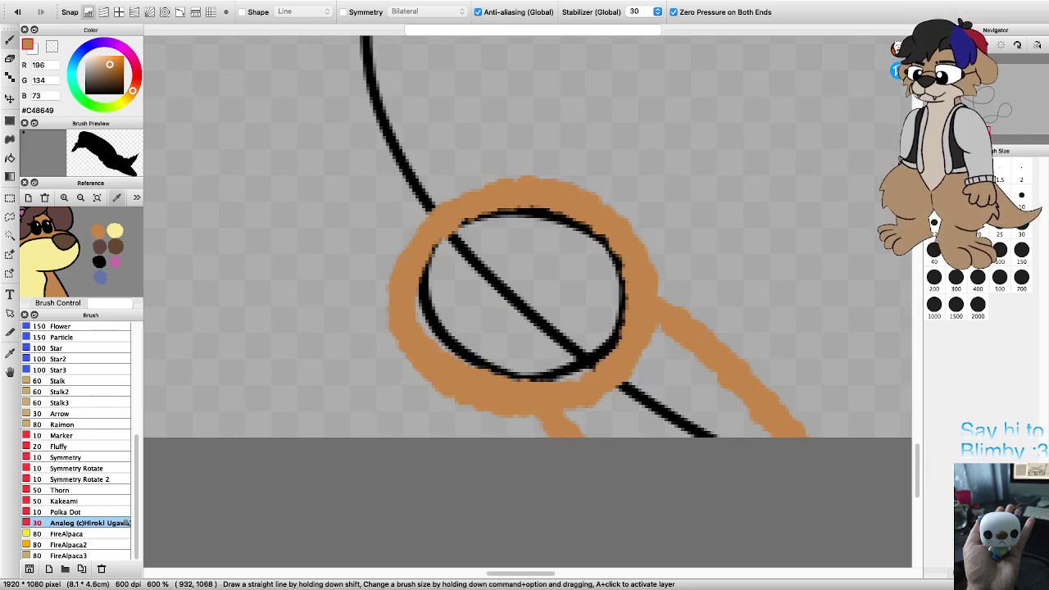
{"action": "scroll", "coordinate": [589, 396], "scroll_direction": "down", "scroll_amount": 3}
{"action": "key", "text": "Right"}
{"action": "key", "text": "Right"}
{"action": "key", "text": "Right"}
{"action": "key", "text": "Right"}
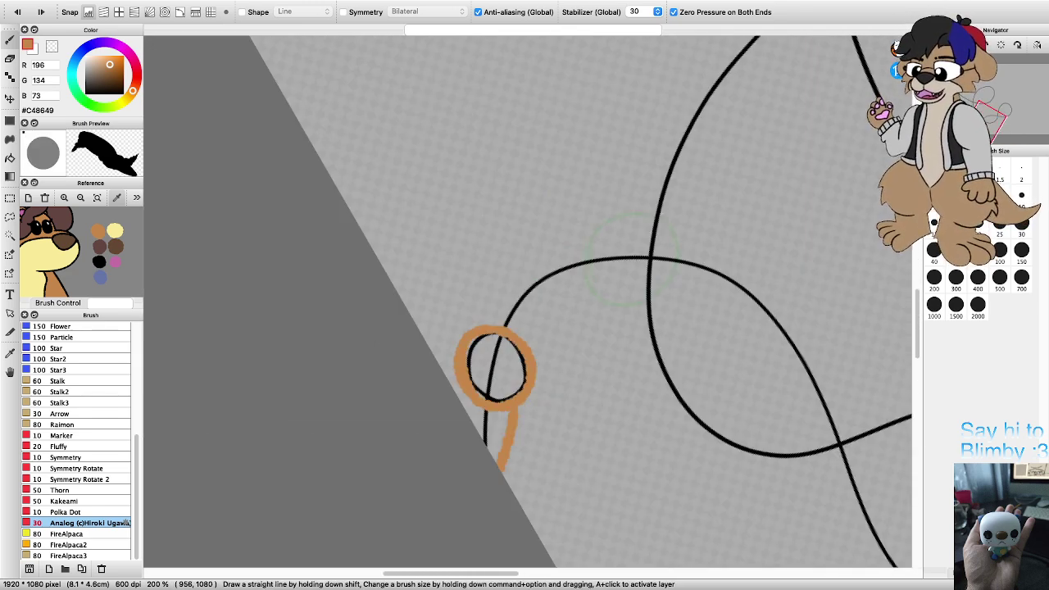
{"action": "key", "text": "super+z"}
Step: Draw two orange body lines from the ring to the canvas's bottom edge, one on each side of the path
{"action": "scroll", "coordinate": [544, 387], "scroll_direction": "down", "scroll_amount": 4}
{"action": "scroll", "coordinate": [571, 459], "scroll_direction": "up", "scroll_amount": 4}
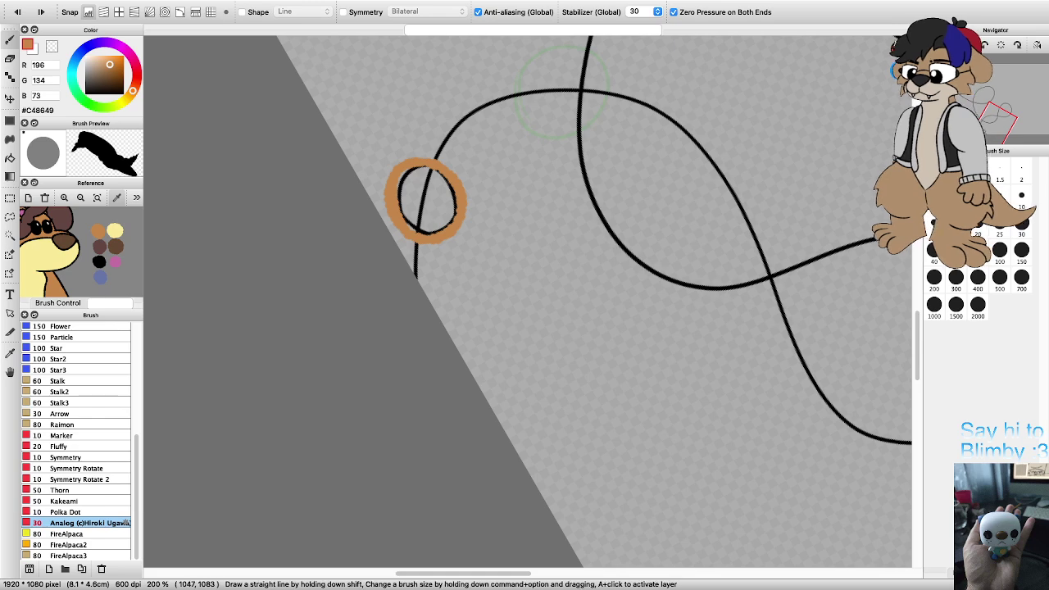
{"action": "scroll", "coordinate": [562, 90], "scroll_direction": "up", "scroll_amount": 2}
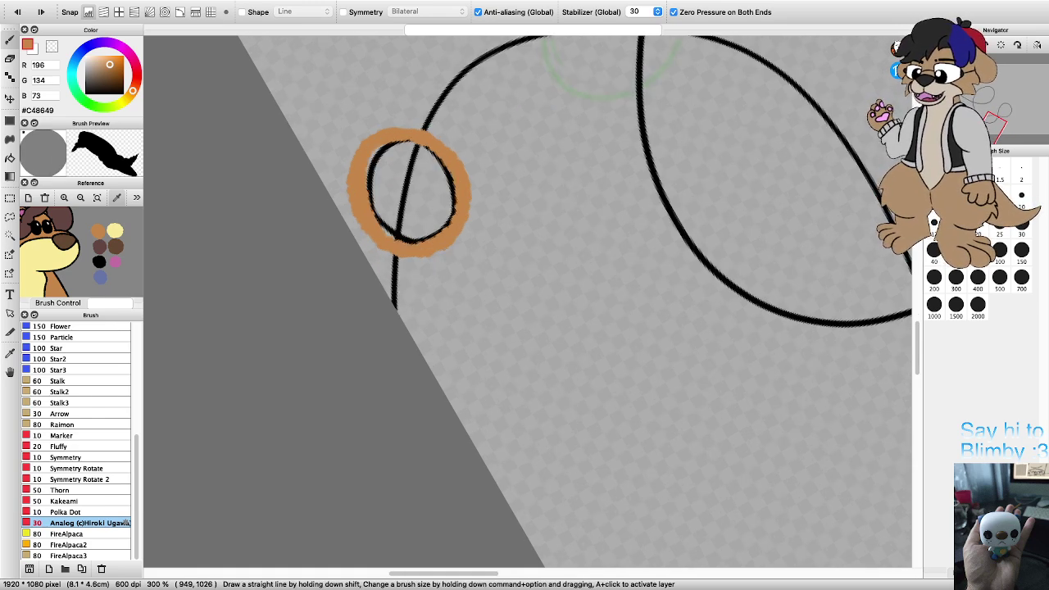
{"action": "left_click_drag", "start_coordinate": [443, 248], "coordinate": [430, 373]}
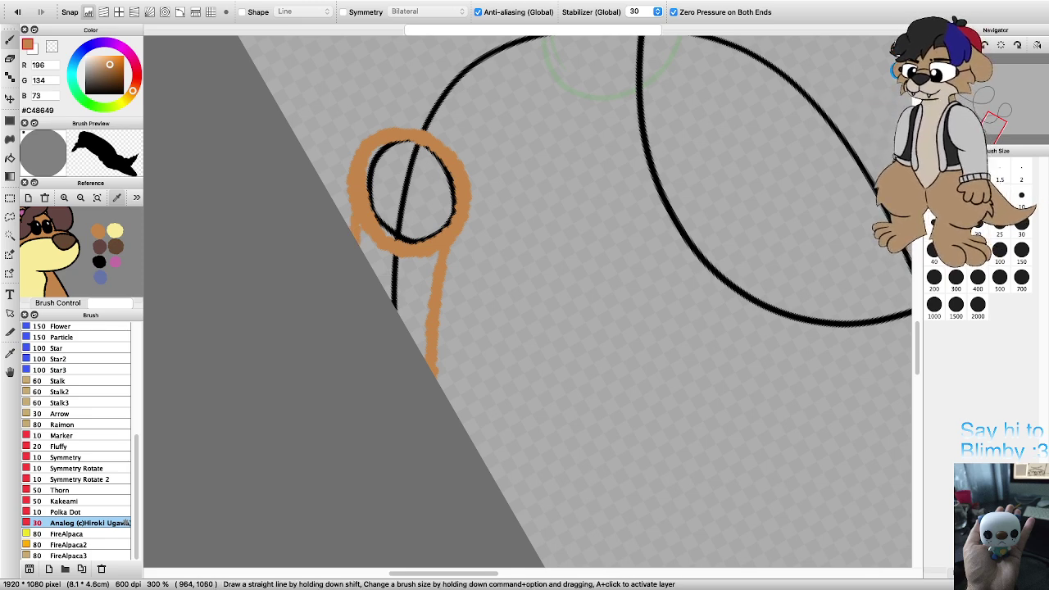
{"action": "scroll", "coordinate": [352, 233], "scroll_direction": "up", "scroll_amount": 2}
{"action": "scroll", "coordinate": [468, 337], "scroll_direction": "down", "scroll_amount": 2}
{"action": "scroll", "coordinate": [393, 216], "scroll_direction": "up", "scroll_amount": 2}
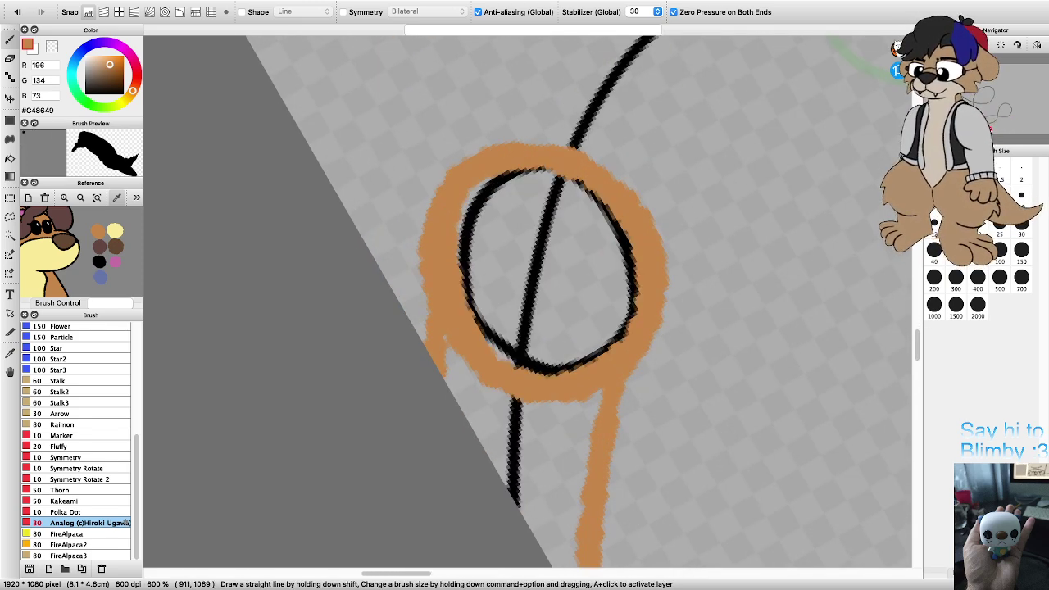
{"action": "scroll", "coordinate": [524, 295], "scroll_direction": "down", "scroll_amount": 3}
{"action": "scroll", "coordinate": [524, 295], "scroll_direction": "up", "scroll_amount": 3}
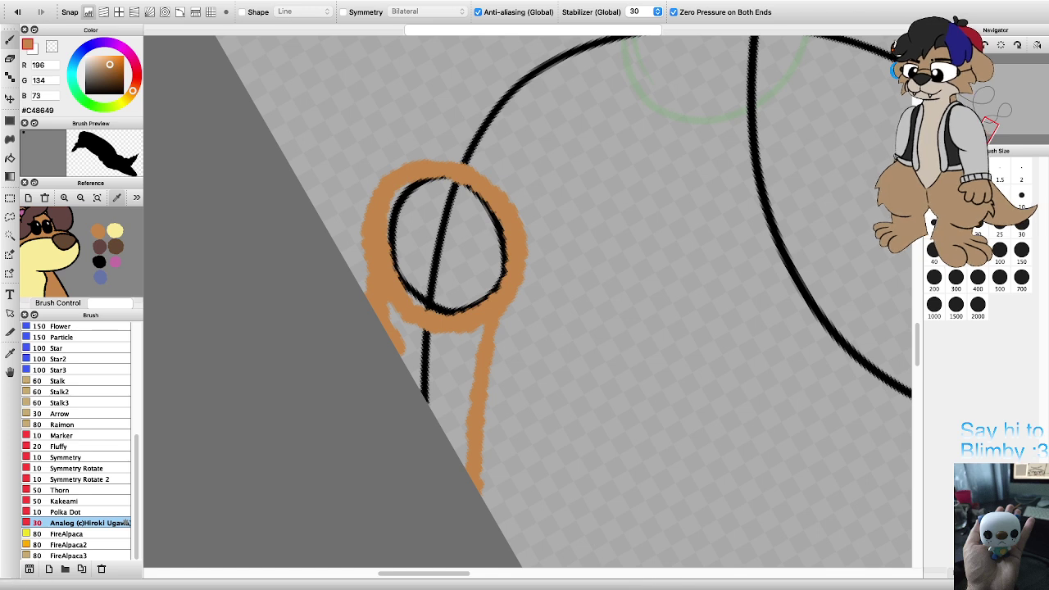
Step: Try a lasso fill beside Frame 1's short body line below the ring, and undo it
{"action": "key", "text": "f"}
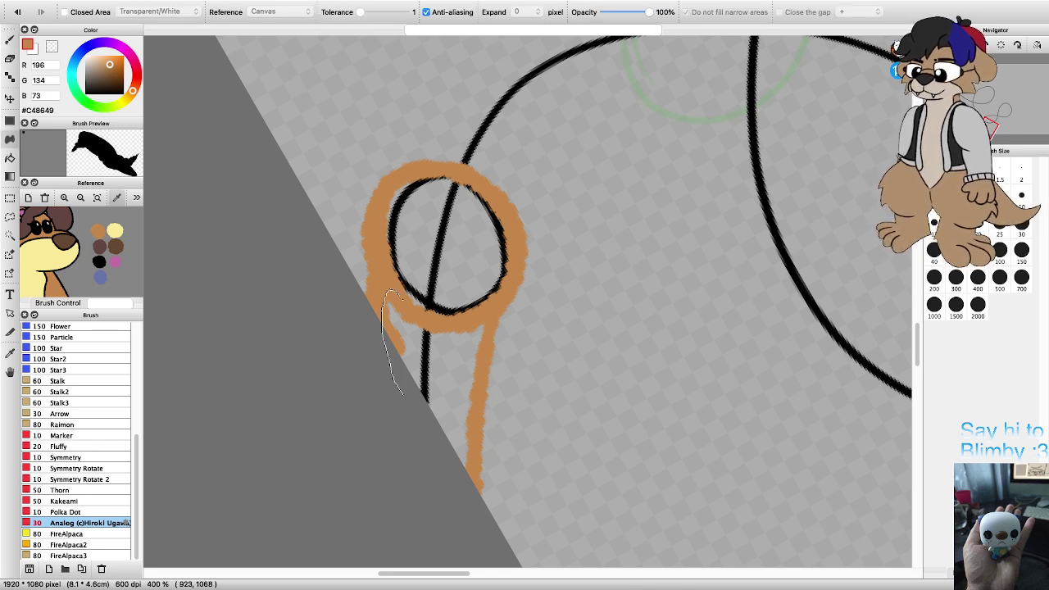
{"action": "left_click_drag", "start_coordinate": [468, 321], "coordinate": [467, 322]}
{"action": "key", "text": "super+z"}
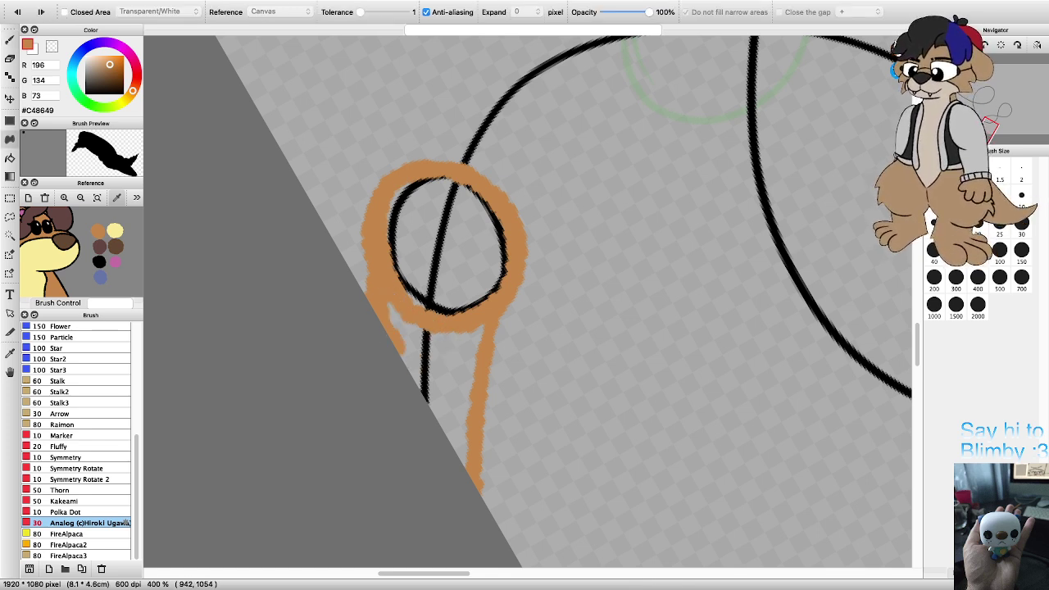
{"action": "key", "text": "ctrl+z"}
Step: Add a new layer named Otter above the circle layer in the Frame 2 folder
{"action": "key", "text": "Left"}
{"action": "key", "text": "Left"}
{"action": "key", "text": "Left"}
{"action": "key", "text": "Left"}
{"action": "key", "text": "Left"}
{"action": "key", "text": "Left"}
{"action": "scroll", "coordinate": [539, 420], "scroll_direction": "down", "scroll_amount": 2}
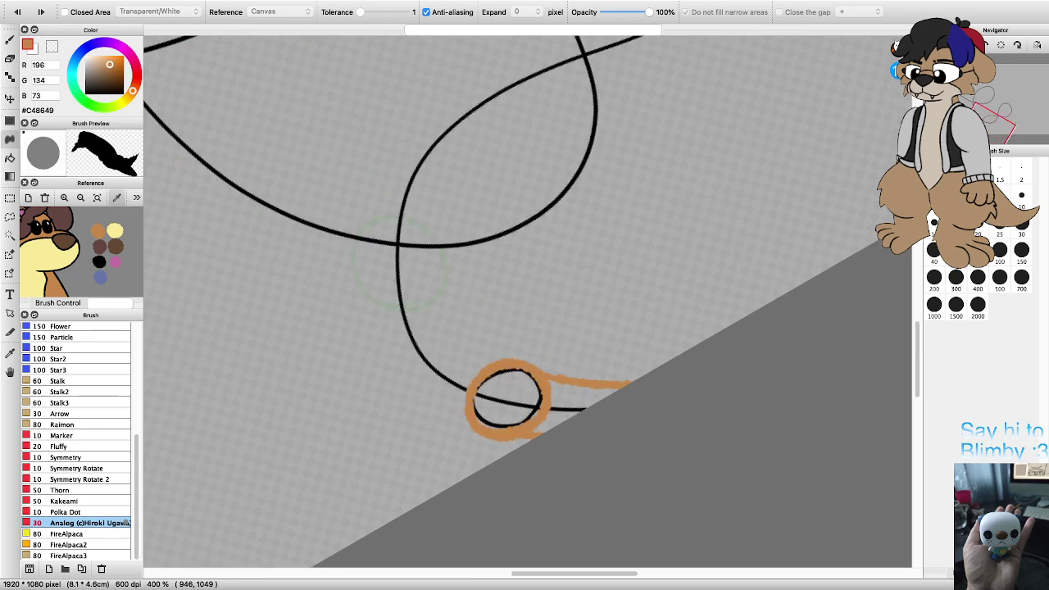
{"action": "scroll", "coordinate": [531, 387], "scroll_direction": "up", "scroll_amount": 1}
{"action": "left_click_drag", "start_coordinate": [435, 291], "coordinate": [453, 238]}
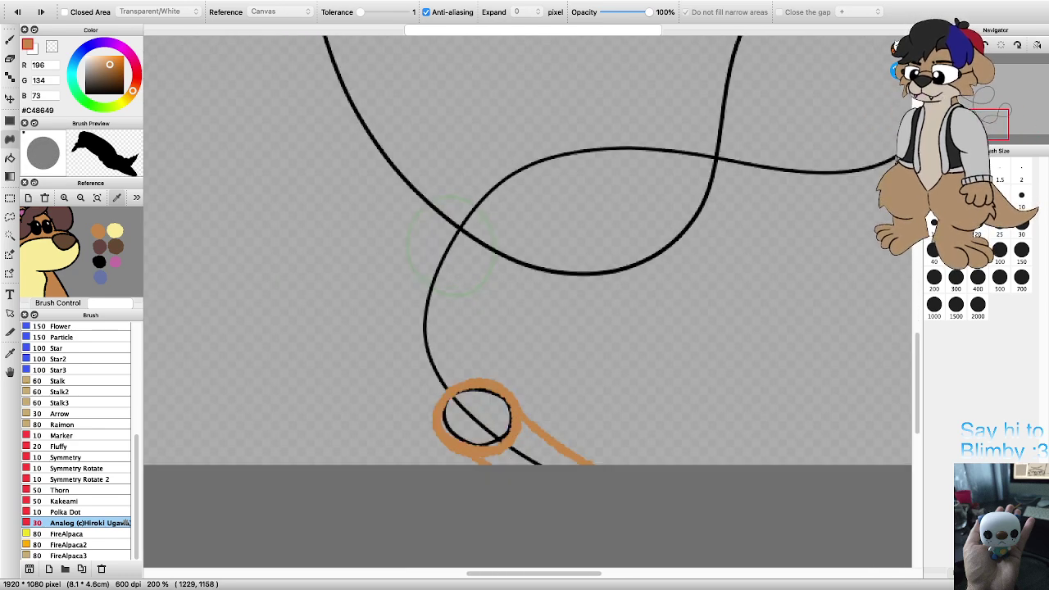
{"action": "left_click", "coordinate": [953, 574]}
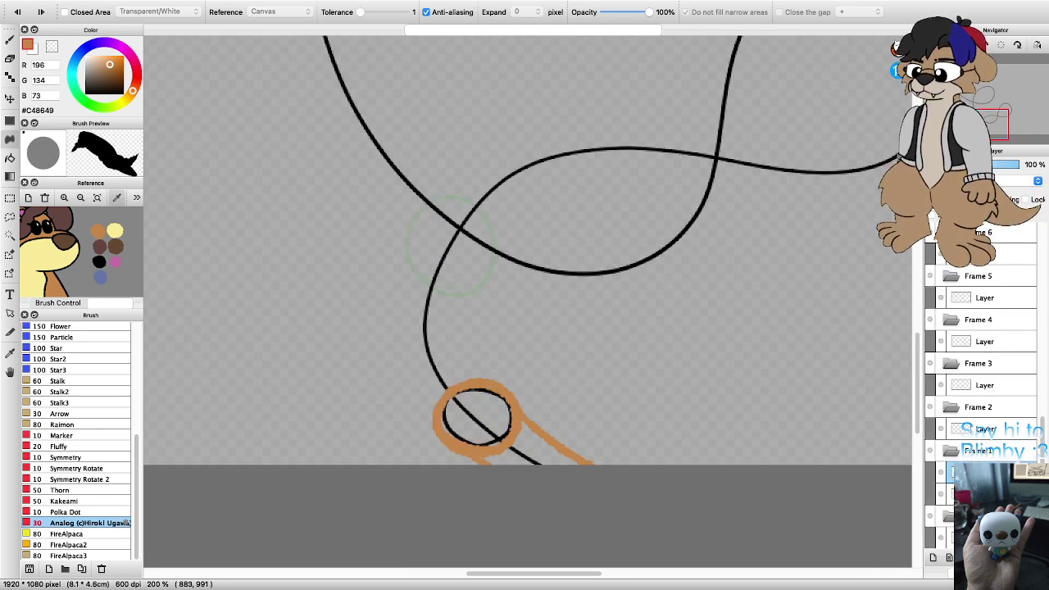
{"action": "left_click", "coordinate": [984, 429]}
{"action": "left_click", "coordinate": [933, 558]}
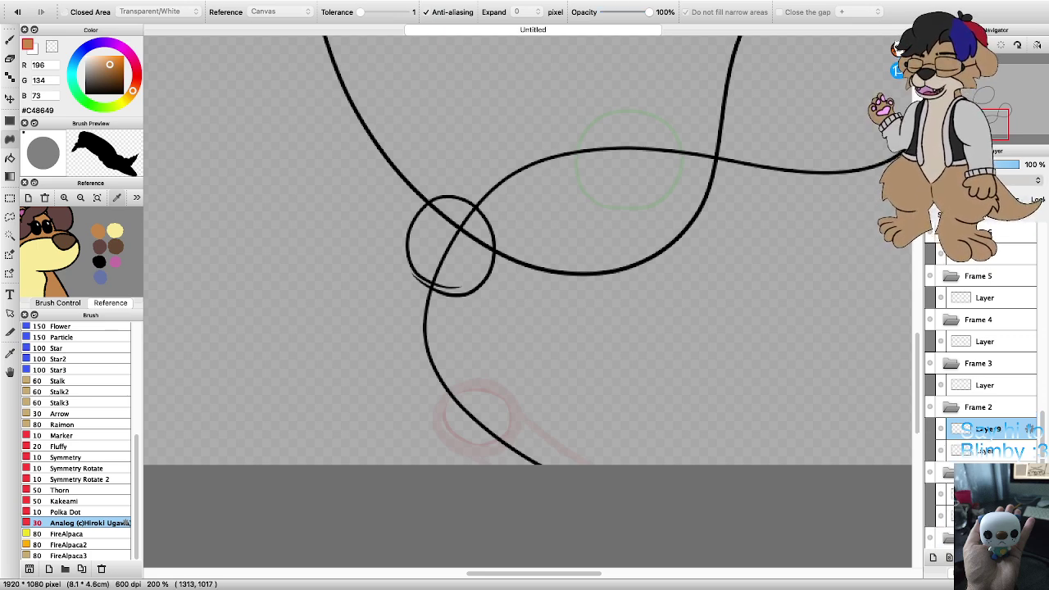
{"action": "key", "text": "Return"}
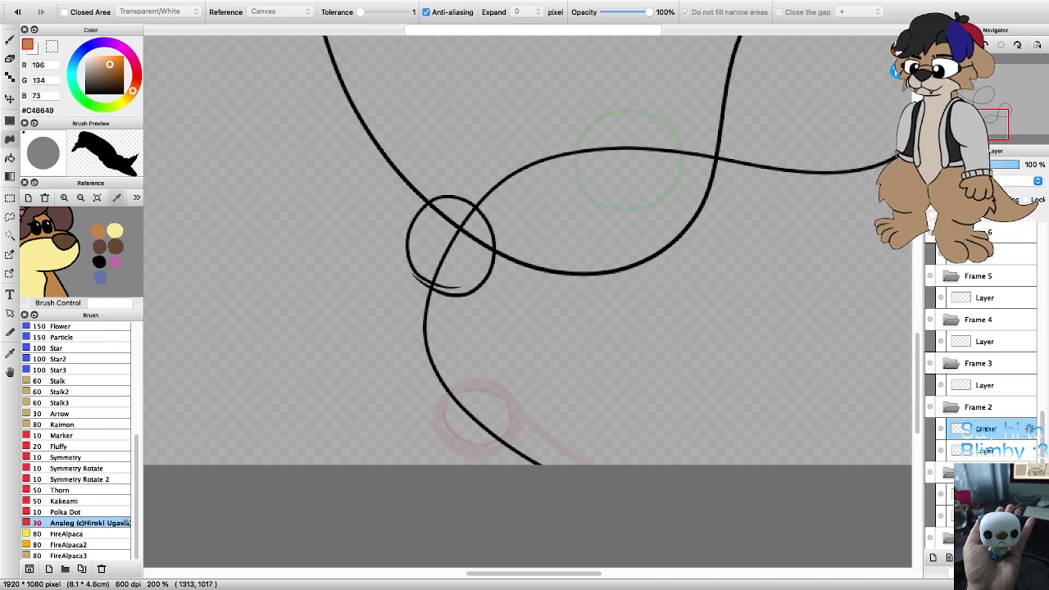
Step: Draw an orange ring around Frame 2's circle with the 30 px brush
{"action": "key", "text": "b"}
{"action": "mouse_move", "coordinate": [456, 293]}
{"action": "left_mouse_down"}
{"action": "mouse_move", "coordinate": [412, 282]}
{"action": "mouse_move", "coordinate": [399, 235]}
{"action": "mouse_move", "coordinate": [411, 207]}
{"action": "mouse_move", "coordinate": [451, 195]}
{"action": "mouse_move", "coordinate": [481, 209]}
{"action": "mouse_move", "coordinate": [495, 238]}
{"action": "mouse_move", "coordinate": [482, 286]}
{"action": "left_mouse_up"}
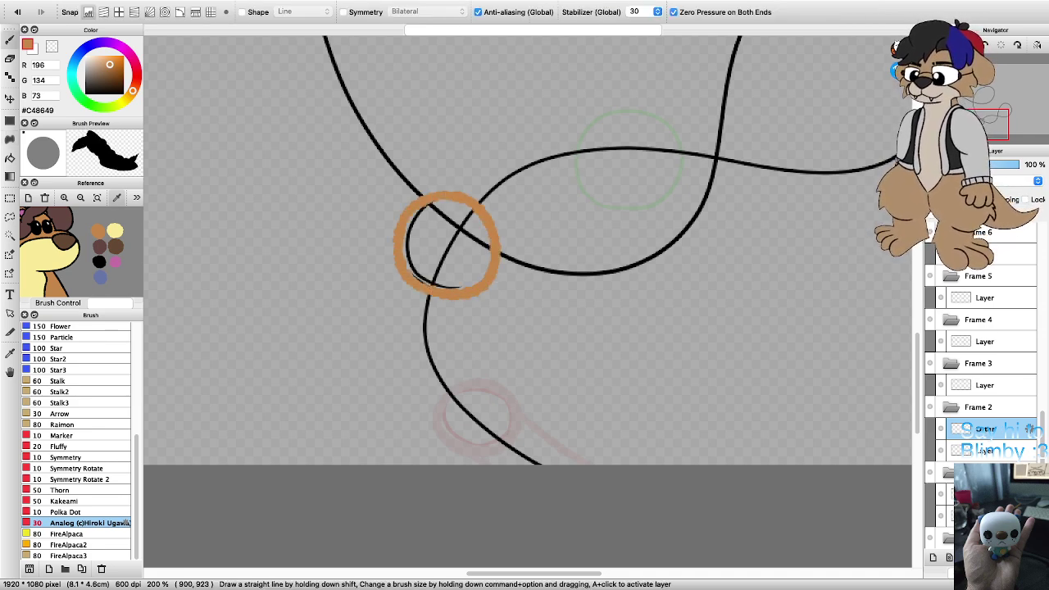
{"action": "scroll", "coordinate": [443, 297], "scroll_direction": "down", "scroll_amount": 3}
{"action": "scroll", "coordinate": [431, 297], "scroll_direction": "up", "scroll_amount": 3}
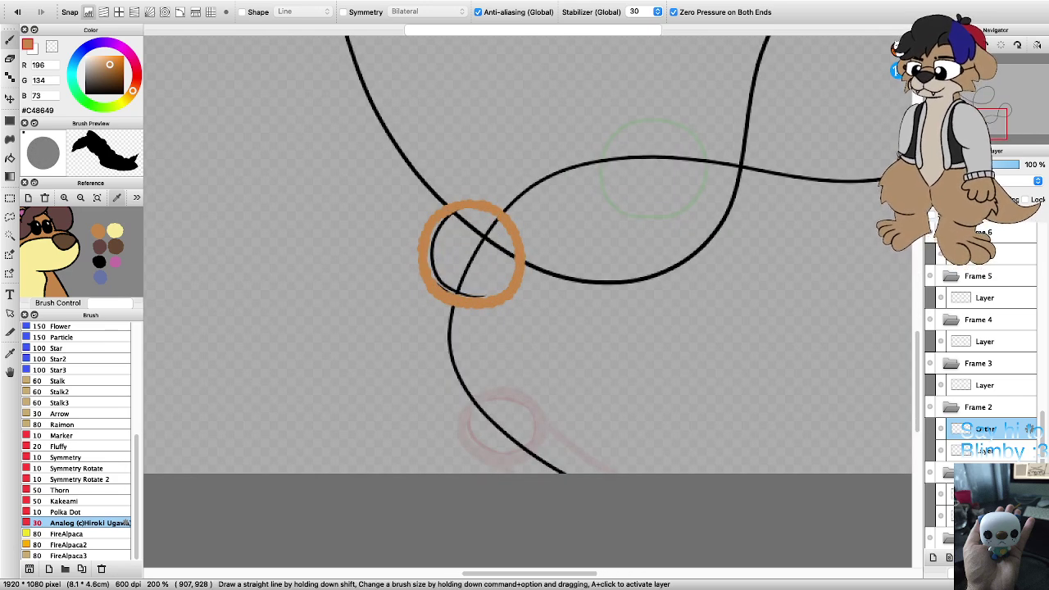
Step: Draw two curved orange body lines from Frame 2's ring, one on each side of the path, meeting at a point near the canvas's bottom edge
{"action": "mouse_move", "coordinate": [496, 305]}
{"action": "left_mouse_down"}
{"action": "mouse_move", "coordinate": [486, 361]}
{"action": "mouse_move", "coordinate": [510, 414]}
{"action": "left_mouse_up"}
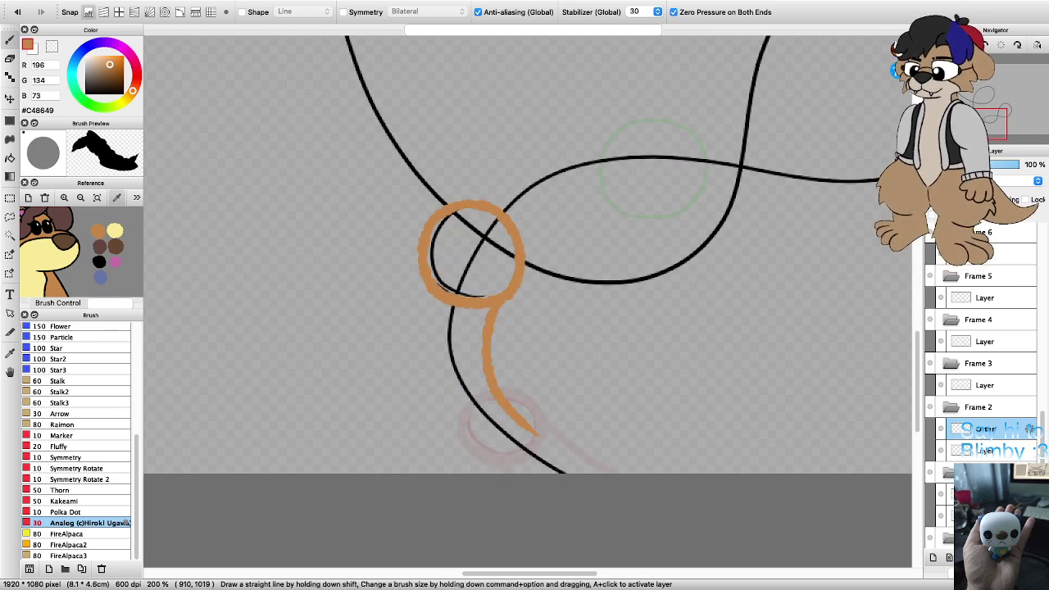
{"action": "key", "text": "super+z"}
{"action": "mouse_move", "coordinate": [536, 454]}
{"action": "left_mouse_down"}
{"action": "mouse_move", "coordinate": [488, 373]}
{"action": "mouse_move", "coordinate": [496, 305]}
{"action": "left_mouse_up"}
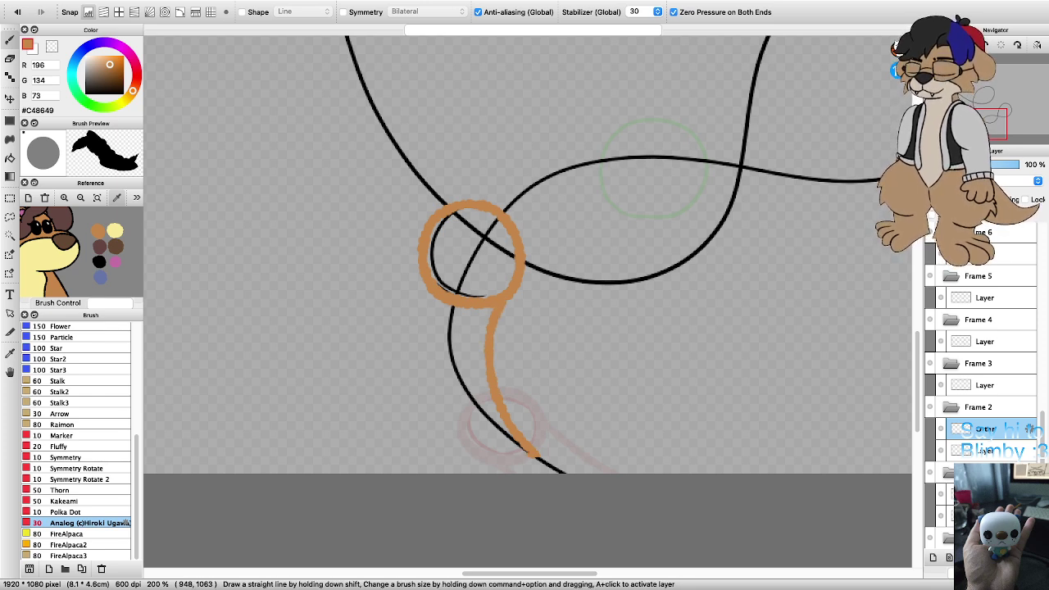
{"action": "mouse_move", "coordinate": [534, 454]}
{"action": "left_mouse_down"}
{"action": "mouse_move", "coordinate": [457, 420]}
{"action": "mouse_move", "coordinate": [424, 358]}
{"action": "mouse_move", "coordinate": [425, 290]}
{"action": "mouse_move", "coordinate": [414, 294]}
{"action": "mouse_move", "coordinate": [429, 382]}
{"action": "mouse_move", "coordinate": [489, 442]}
{"action": "left_mouse_up"}
{"action": "key", "text": "super+z"}
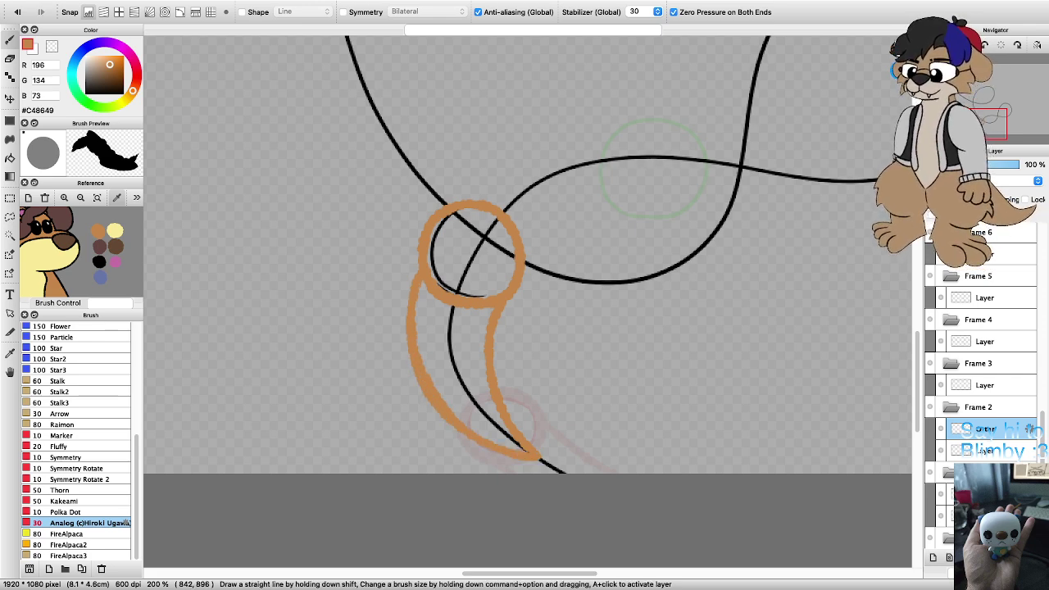
Step: Add a new layer named Otter above the circle layer in the Frame 3 folder
{"action": "scroll", "coordinate": [528, 280], "scroll_direction": "up", "scroll_amount": 3}
{"action": "scroll", "coordinate": [527, 280], "scroll_direction": "left", "scroll_amount": 2}
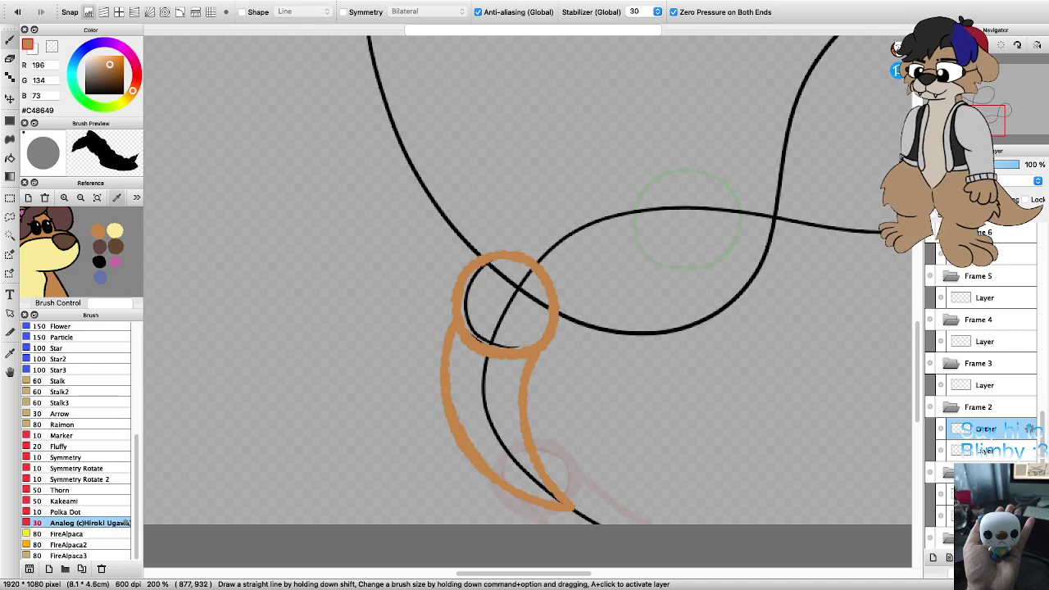
{"action": "scroll", "coordinate": [477, 367], "scroll_direction": "down", "scroll_amount": 3}
{"action": "scroll", "coordinate": [497, 363], "scroll_direction": "up", "scroll_amount": 3}
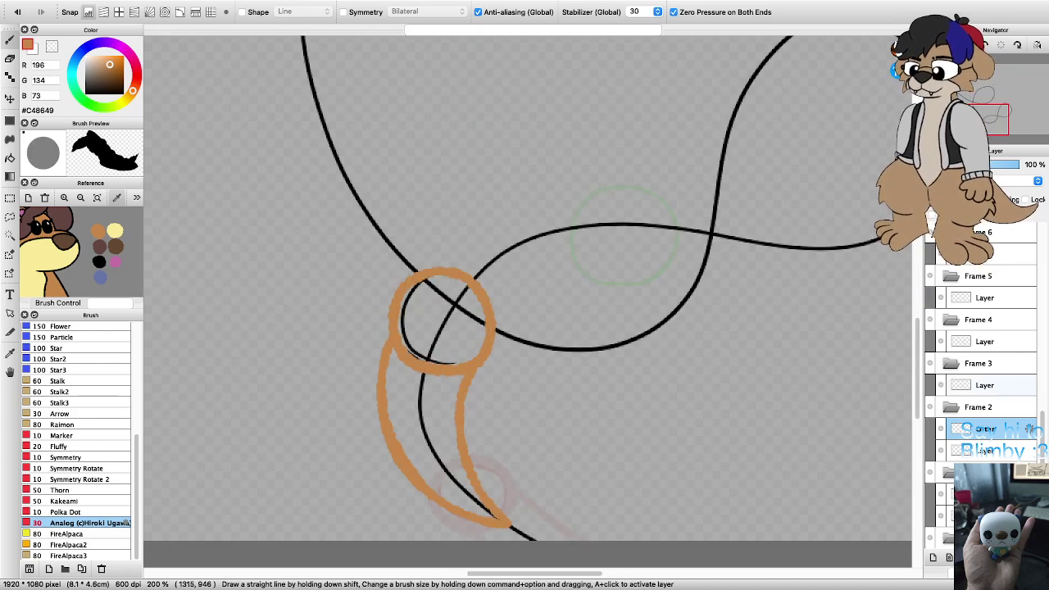
{"action": "left_click", "coordinate": [984, 385]}
{"action": "left_click", "coordinate": [933, 558]}
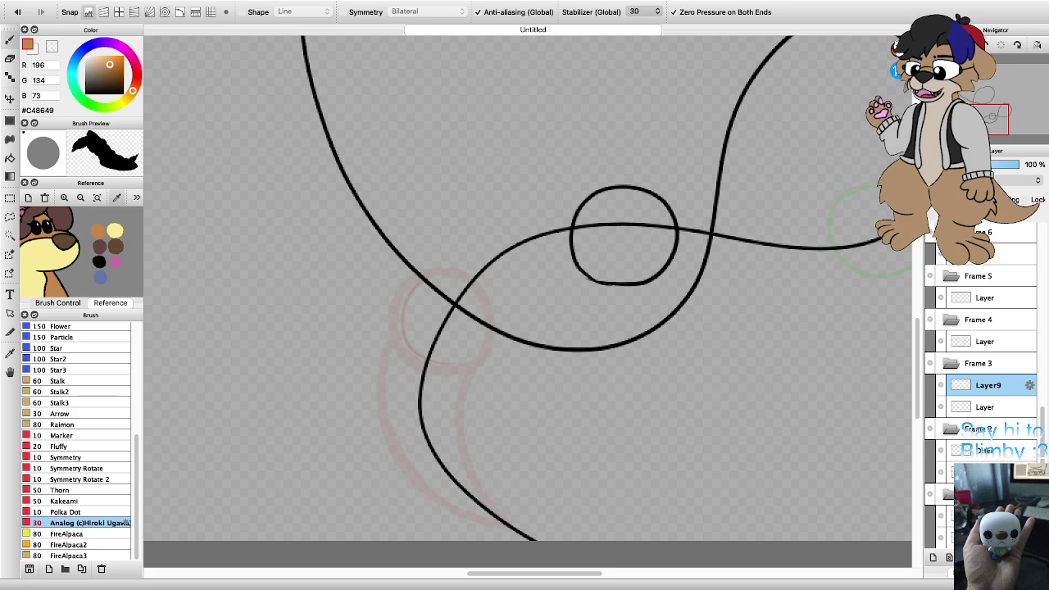
{"action": "key", "text": "Return"}
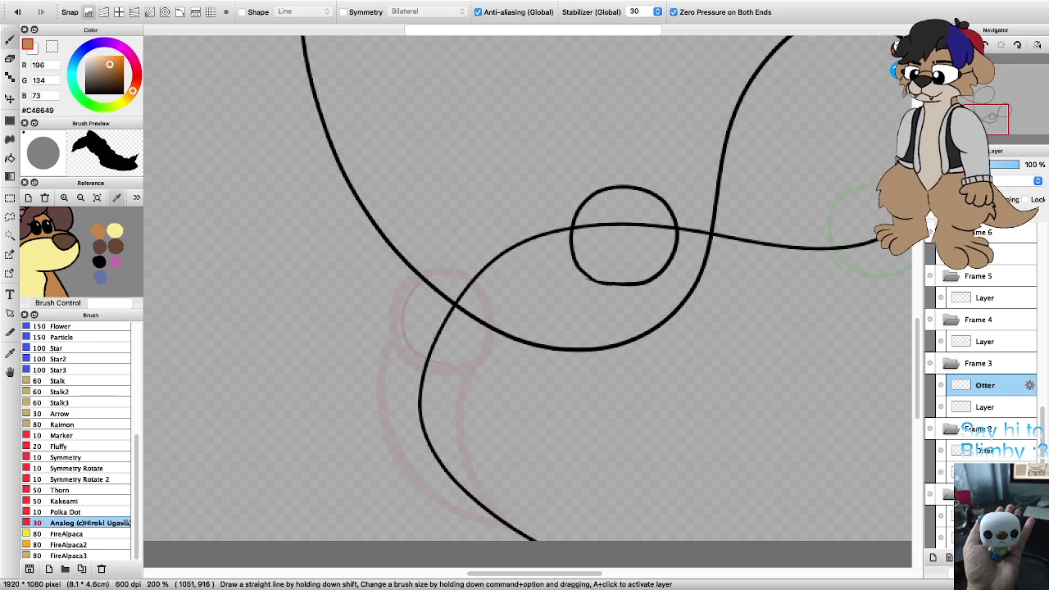
Step: Try tracing Frame 3's circle in orange several times, and undo the strokes
{"action": "scroll", "coordinate": [623, 340], "scroll_direction": "down", "scroll_amount": 3}
{"action": "scroll", "coordinate": [633, 295], "scroll_direction": "up", "scroll_amount": 3}
{"action": "scroll", "coordinate": [849, 373], "scroll_direction": "down", "scroll_amount": 2}
{"action": "scroll", "coordinate": [849, 373], "scroll_direction": "up", "scroll_amount": 2}
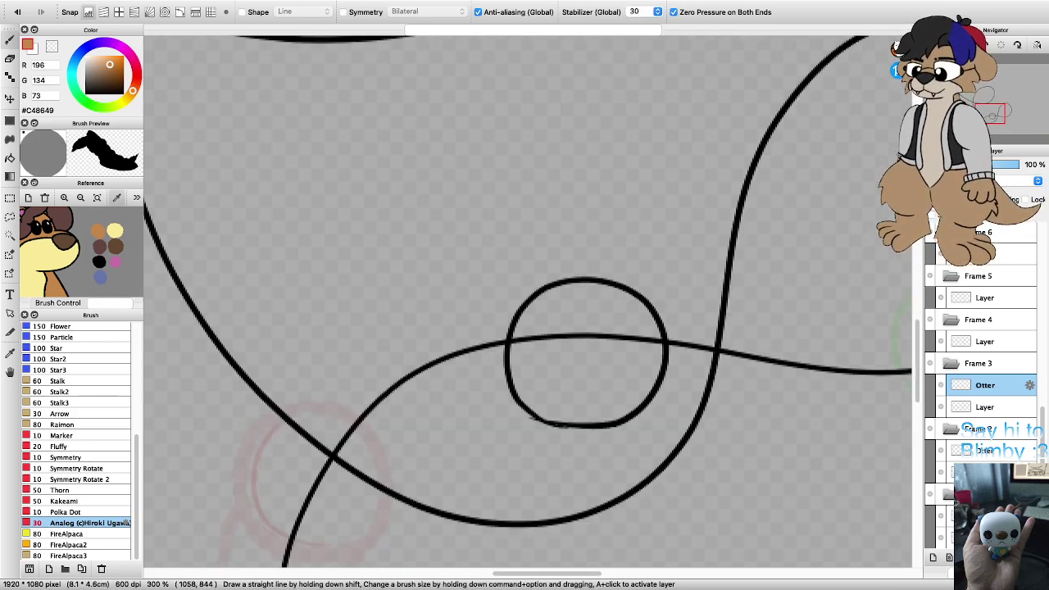
{"action": "scroll", "coordinate": [848, 373], "scroll_direction": "down", "scroll_amount": 3}
{"action": "scroll", "coordinate": [842, 369], "scroll_direction": "up", "scroll_amount": 3}
{"action": "mouse_move", "coordinate": [605, 426]}
{"action": "left_mouse_down"}
{"action": "mouse_move", "coordinate": [565, 430]}
{"action": "mouse_move", "coordinate": [523, 404]}
{"action": "mouse_move", "coordinate": [515, 371]}
{"action": "mouse_move", "coordinate": [544, 329]}
{"action": "mouse_move", "coordinate": [582, 321]}
{"action": "left_mouse_up"}
{"action": "key", "text": "super+z"}
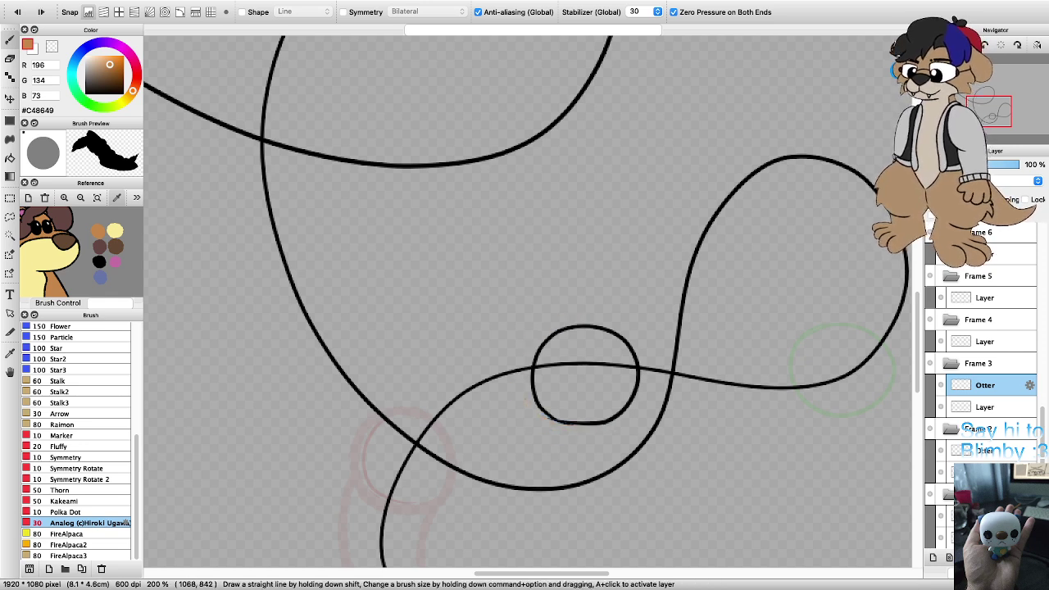
{"action": "mouse_move", "coordinate": [604, 425]}
{"action": "left_mouse_down"}
{"action": "mouse_move", "coordinate": [557, 425]}
{"action": "mouse_move", "coordinate": [528, 398]}
{"action": "mouse_move", "coordinate": [526, 356]}
{"action": "mouse_move", "coordinate": [536, 340]}
{"action": "mouse_move", "coordinate": [623, 332]}
{"action": "left_mouse_up"}
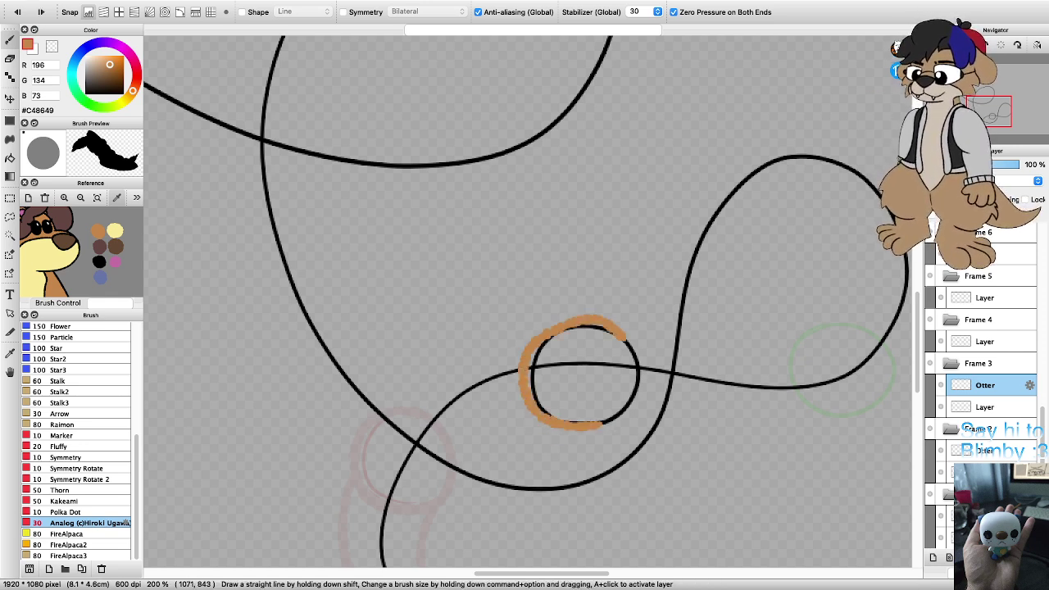
{"action": "key", "text": "super+z"}
{"action": "mouse_move", "coordinate": [615, 422]}
{"action": "left_mouse_down"}
{"action": "mouse_move", "coordinate": [543, 414]}
{"action": "mouse_move", "coordinate": [533, 395]}
{"action": "mouse_move", "coordinate": [540, 342]}
{"action": "mouse_move", "coordinate": [563, 326]}
{"action": "mouse_move", "coordinate": [600, 326]}
{"action": "mouse_move", "coordinate": [642, 371]}
{"action": "left_mouse_up"}
{"action": "left_click_drag", "start_coordinate": [633, 414], "coordinate": [615, 424]}
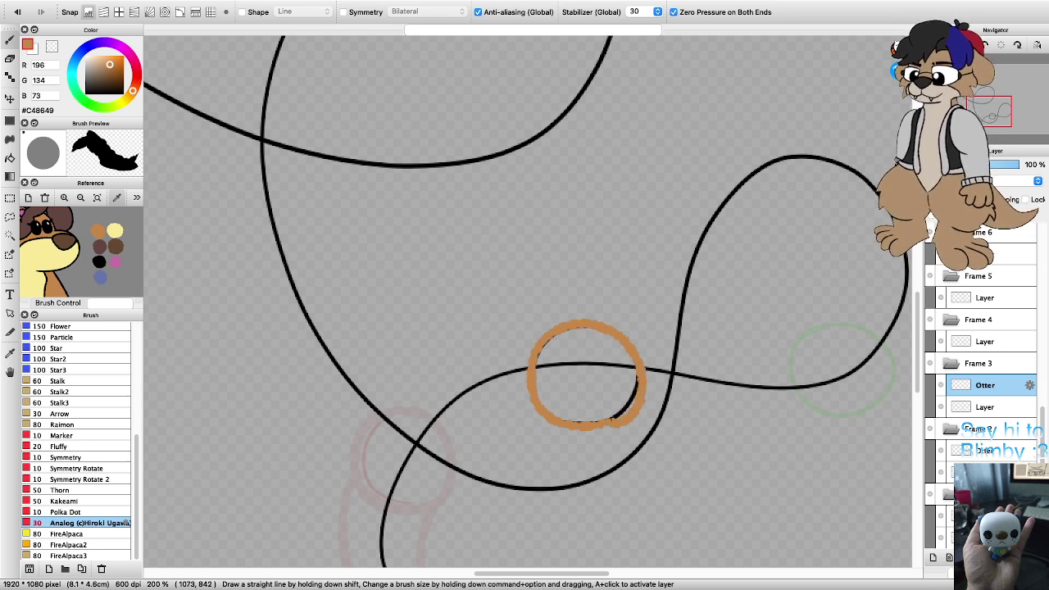
{"action": "key", "text": "super+z"}
Step: Rotate the canvas, draw an orange ring around Frame 3's circle and thicken the stroke where its ends meet
{"action": "key", "text": "Right"}
{"action": "key", "text": "Right"}
{"action": "key", "text": "Right"}
{"action": "key", "text": "Right"}
{"action": "key", "text": "Right"}
{"action": "key", "text": "Right"}
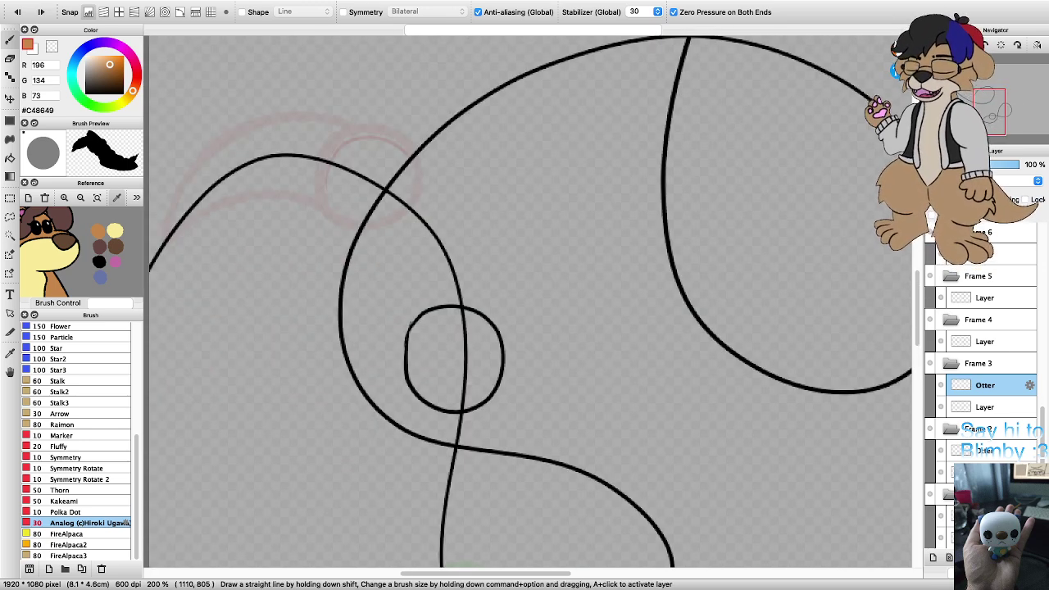
{"action": "mouse_move", "coordinate": [466, 412]}
{"action": "left_mouse_down"}
{"action": "mouse_move", "coordinate": [443, 412]}
{"action": "mouse_move", "coordinate": [402, 364]}
{"action": "mouse_move", "coordinate": [435, 302]}
{"action": "mouse_move", "coordinate": [496, 316]}
{"action": "mouse_move", "coordinate": [504, 344]}
{"action": "mouse_move", "coordinate": [459, 410]}
{"action": "left_mouse_up"}
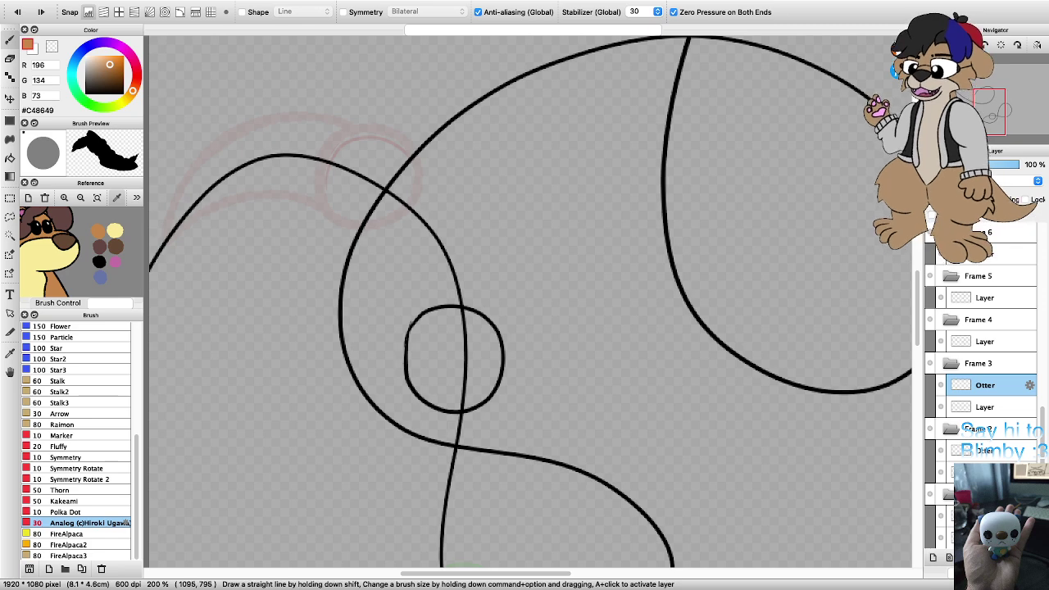
{"action": "mouse_move", "coordinate": [490, 402]}
{"action": "left_mouse_down"}
{"action": "mouse_move", "coordinate": [440, 414]}
{"action": "mouse_move", "coordinate": [416, 400]}
{"action": "mouse_move", "coordinate": [406, 372]}
{"action": "mouse_move", "coordinate": [418, 319]}
{"action": "mouse_move", "coordinate": [485, 300]}
{"action": "mouse_move", "coordinate": [519, 335]}
{"action": "left_mouse_up"}
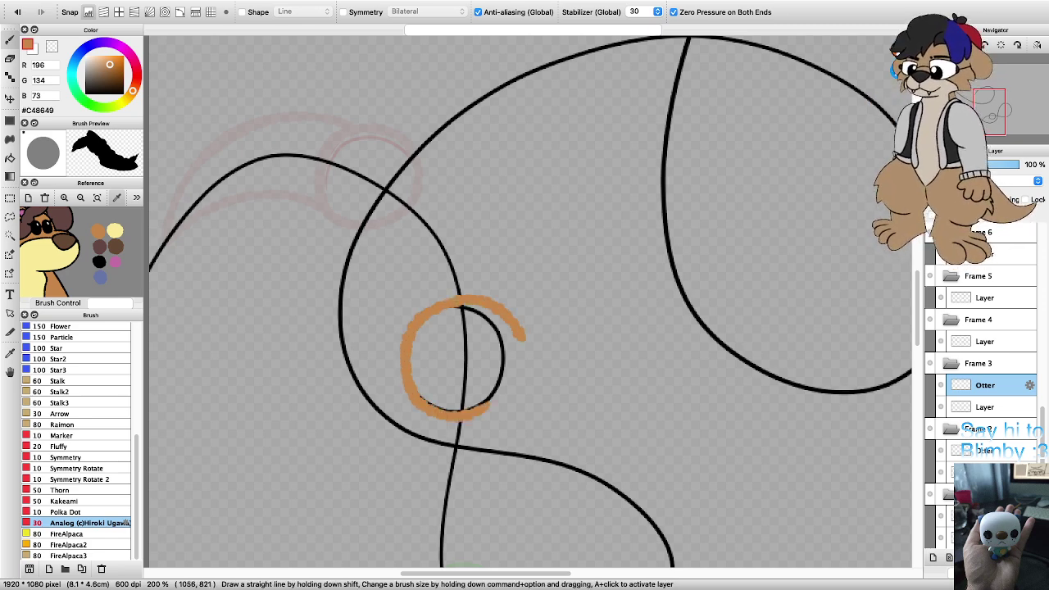
{"action": "key", "text": "super+z"}
{"action": "mouse_move", "coordinate": [477, 408]}
{"action": "left_mouse_down"}
{"action": "mouse_move", "coordinate": [430, 408]}
{"action": "mouse_move", "coordinate": [401, 376]}
{"action": "mouse_move", "coordinate": [405, 337]}
{"action": "mouse_move", "coordinate": [429, 306]}
{"action": "mouse_move", "coordinate": [456, 295]}
{"action": "mouse_move", "coordinate": [504, 328]}
{"action": "mouse_move", "coordinate": [513, 367]}
{"action": "mouse_move", "coordinate": [504, 397]}
{"action": "mouse_move", "coordinate": [469, 413]}
{"action": "left_mouse_up"}
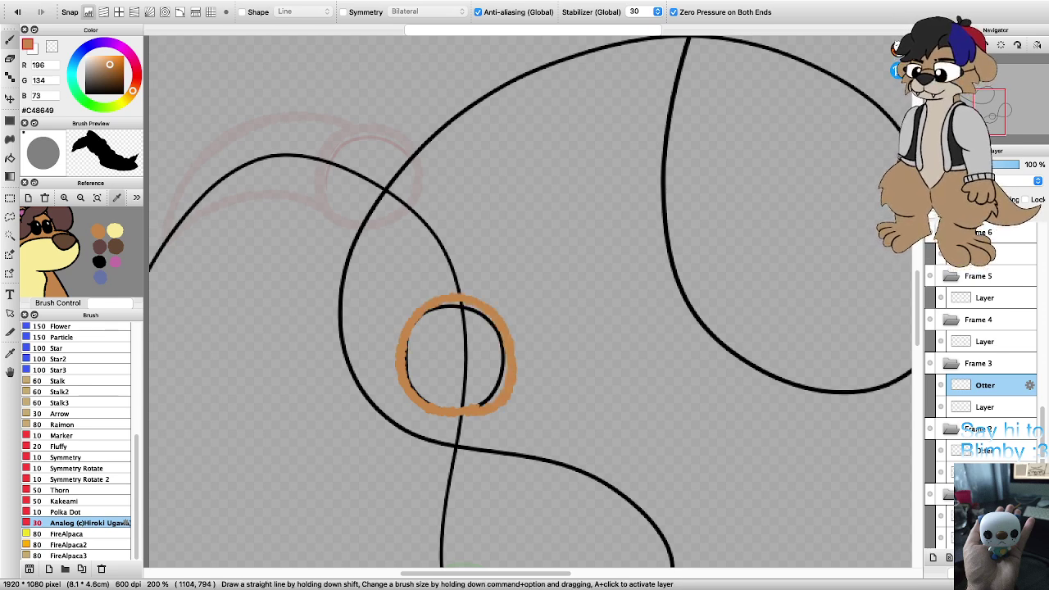
{"action": "scroll", "coordinate": [450, 418], "scroll_direction": "up", "scroll_amount": 4}
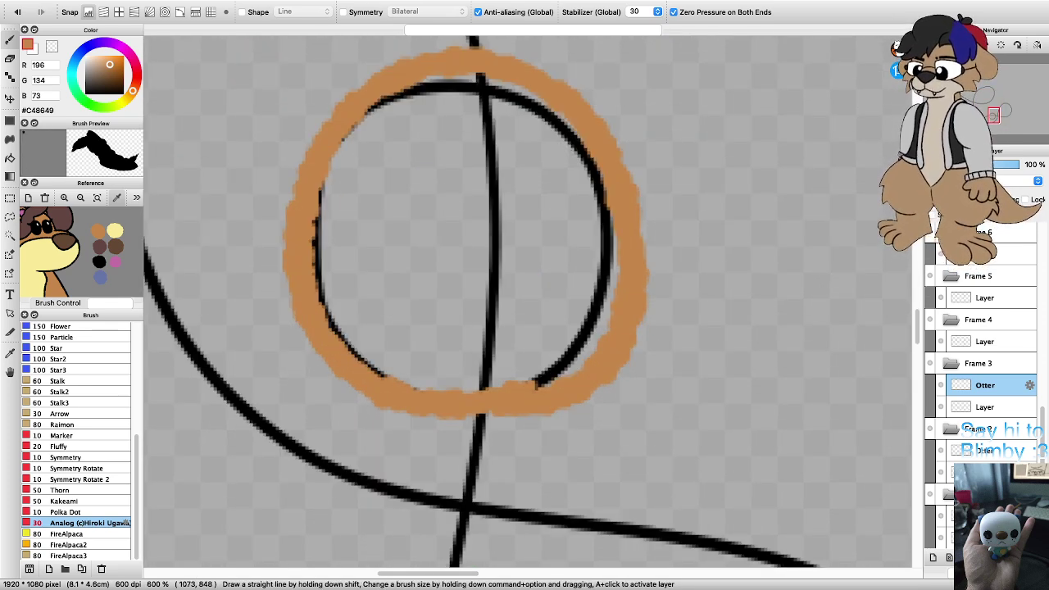
{"action": "left_click_drag", "start_coordinate": [406, 421], "coordinate": [545, 418]}
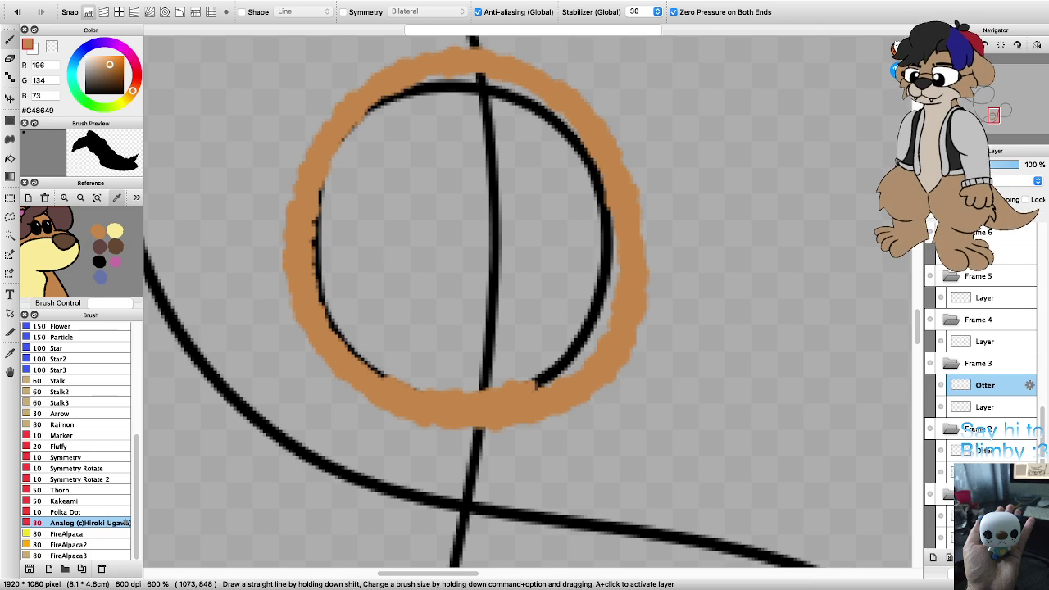
Step: Draw two curved orange body lines from Frame 3's ring that taper to a point on the path just past Frame 2's circle
{"action": "scroll", "coordinate": [492, 312], "scroll_direction": "down", "scroll_amount": 5}
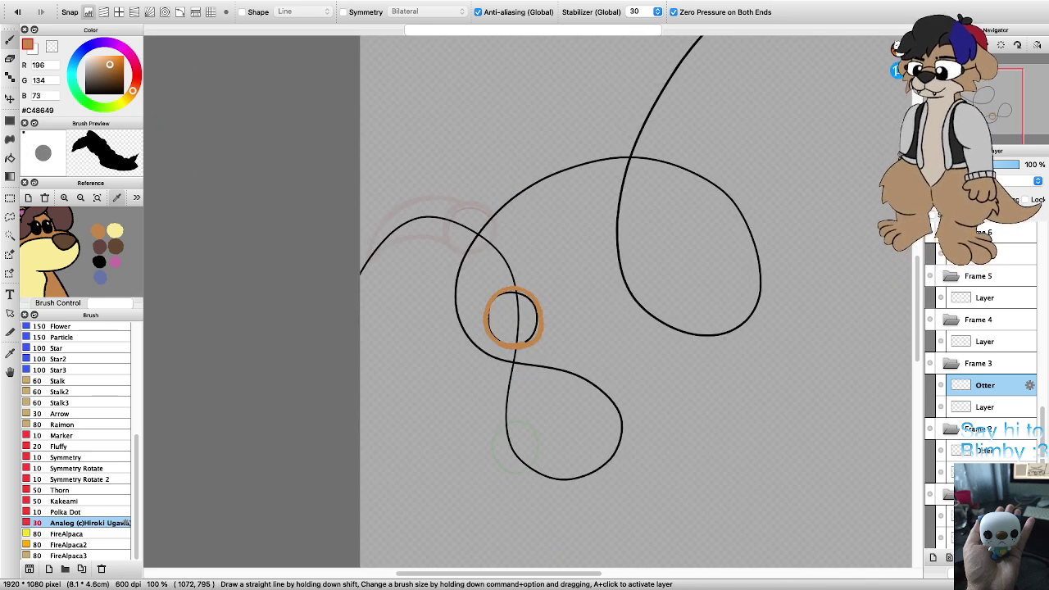
{"action": "key", "text": "Left"}
{"action": "key", "text": "Left"}
{"action": "key", "text": "Left"}
{"action": "key", "text": "Left"}
{"action": "key", "text": "Left"}
{"action": "key", "text": "Left"}
{"action": "key", "text": "Left"}
{"action": "key", "text": "Left"}
{"action": "key", "text": "Left"}
{"action": "key", "text": "Left"}
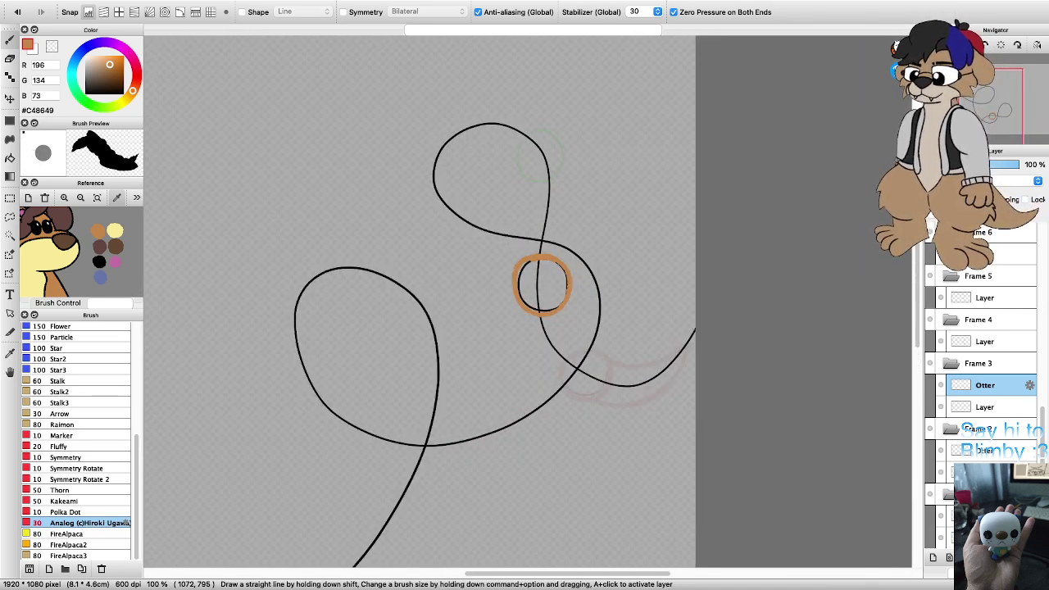
{"action": "scroll", "coordinate": [549, 295], "scroll_direction": "up", "scroll_amount": 3}
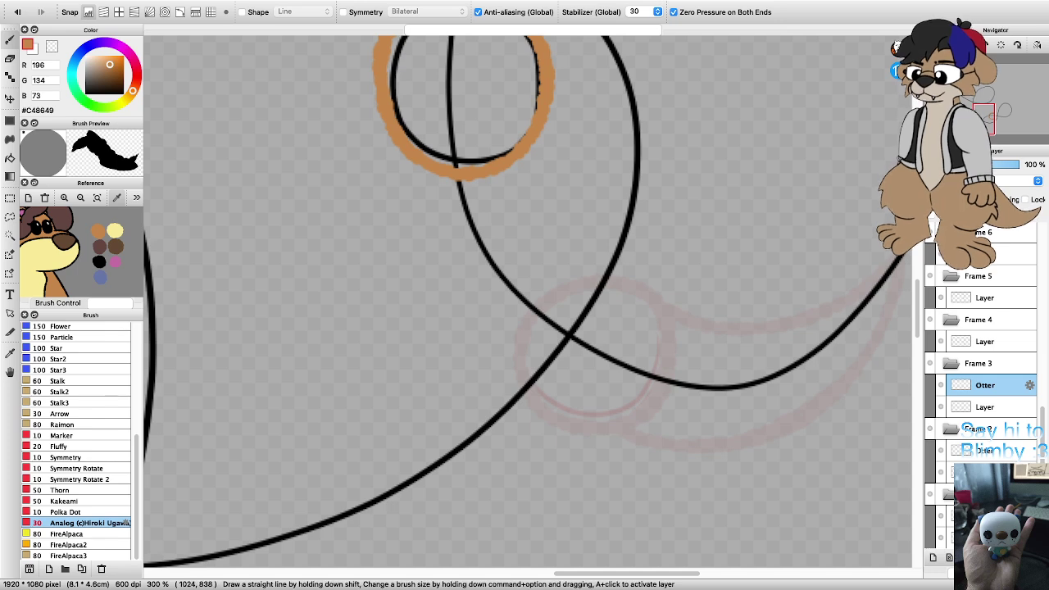
{"action": "mouse_move", "coordinate": [533, 135]}
{"action": "left_mouse_down"}
{"action": "mouse_move", "coordinate": [553, 253]}
{"action": "mouse_move", "coordinate": [587, 318]}
{"action": "mouse_move", "coordinate": [674, 377]}
{"action": "left_mouse_up"}
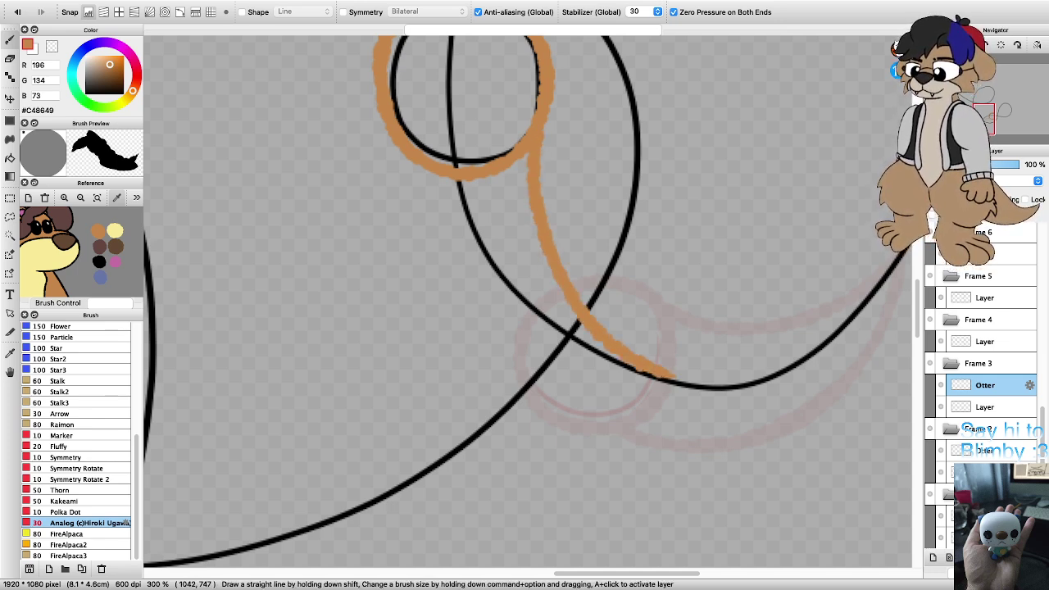
{"action": "mouse_move", "coordinate": [385, 121]}
{"action": "left_mouse_down"}
{"action": "mouse_move", "coordinate": [395, 212]}
{"action": "mouse_move", "coordinate": [456, 297]}
{"action": "mouse_move", "coordinate": [554, 369]}
{"action": "mouse_move", "coordinate": [674, 377]}
{"action": "left_mouse_up"}
Step: Erase the uneven upper-left section of Frame 3's ring with the 30 px Eraser and trim the two remaining ends
{"action": "scroll", "coordinate": [581, 357], "scroll_direction": "down", "scroll_amount": 2}
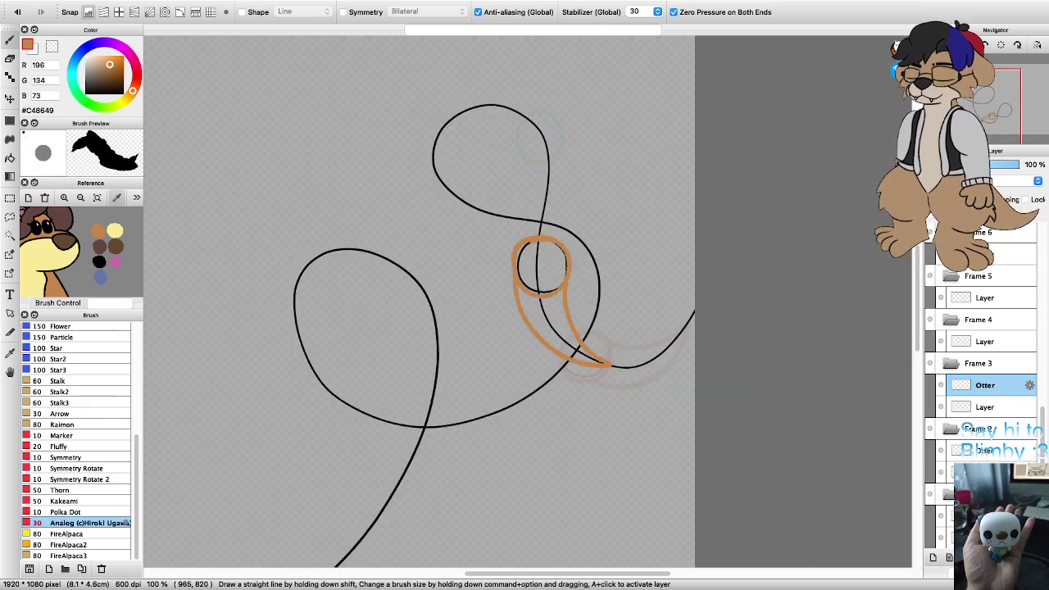
{"action": "key", "text": "super+plus"}
{"action": "key", "text": "super+plus"}
{"action": "key", "text": "super+plus"}
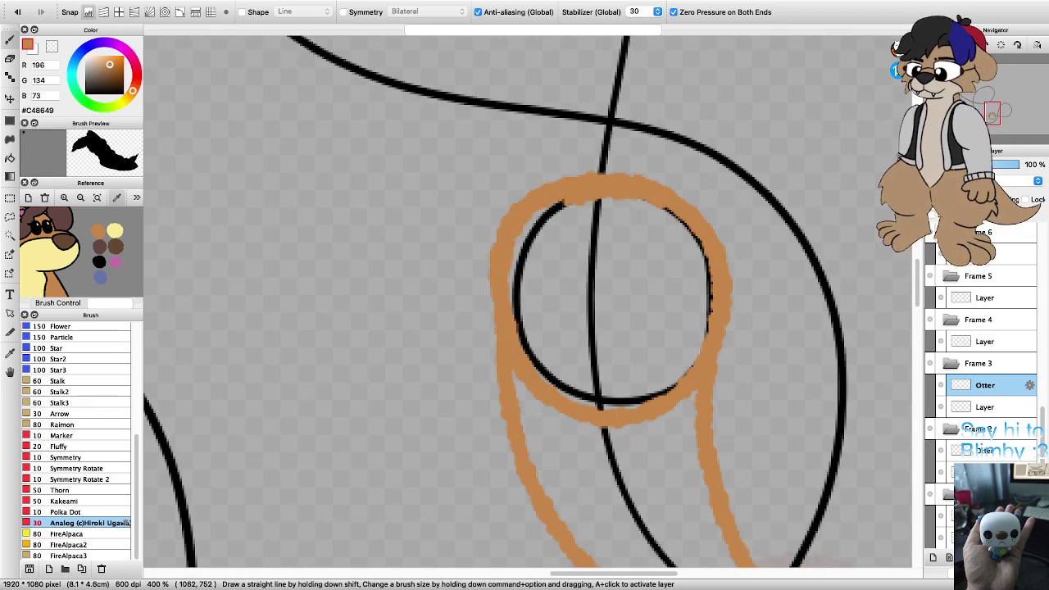
{"action": "key", "text": "e"}
{"action": "mouse_move", "coordinate": [502, 286]}
{"action": "left_mouse_down"}
{"action": "mouse_move", "coordinate": [499, 242]}
{"action": "mouse_move", "coordinate": [541, 193]}
{"action": "mouse_move", "coordinate": [566, 190]}
{"action": "left_mouse_up"}
{"action": "key", "text": "b"}
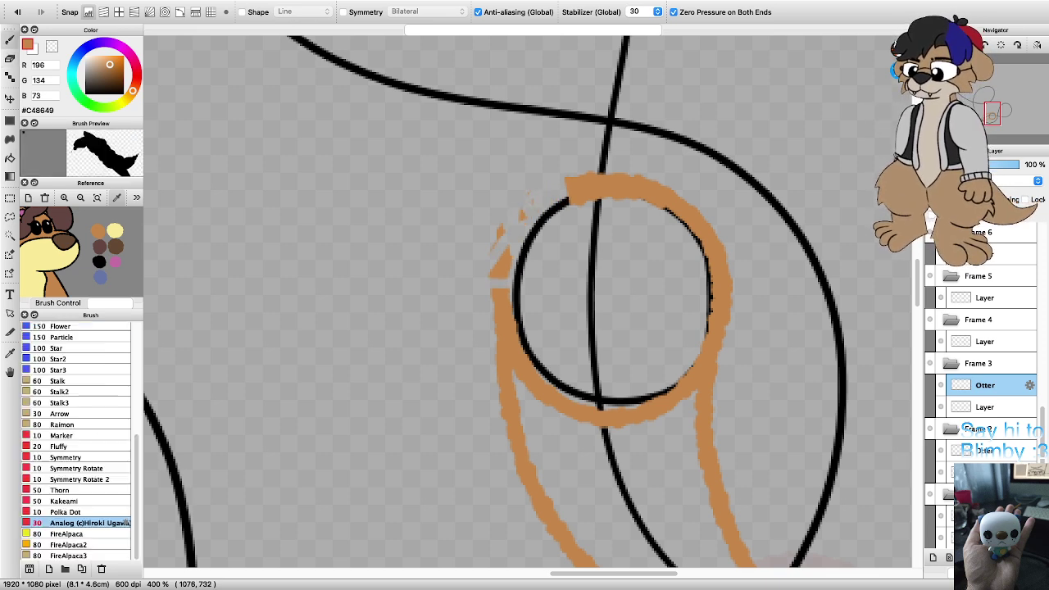
{"action": "key", "text": "e"}
{"action": "left_click", "coordinate": [60, 339]}
{"action": "left_click_drag", "start_coordinate": [502, 257], "coordinate": [500, 279]}
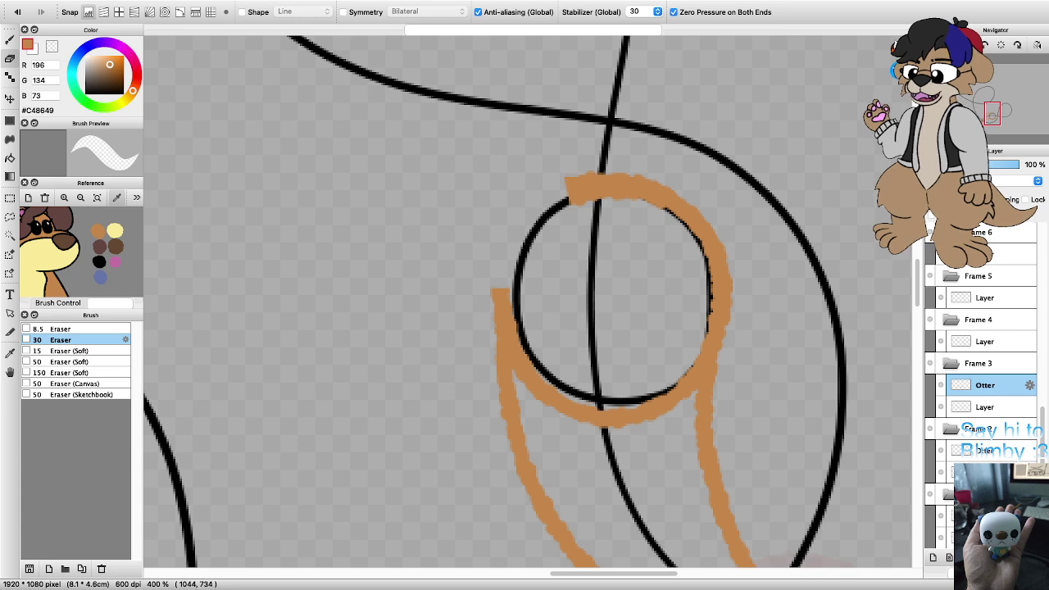
{"action": "left_click_drag", "start_coordinate": [563, 193], "coordinate": [578, 170]}
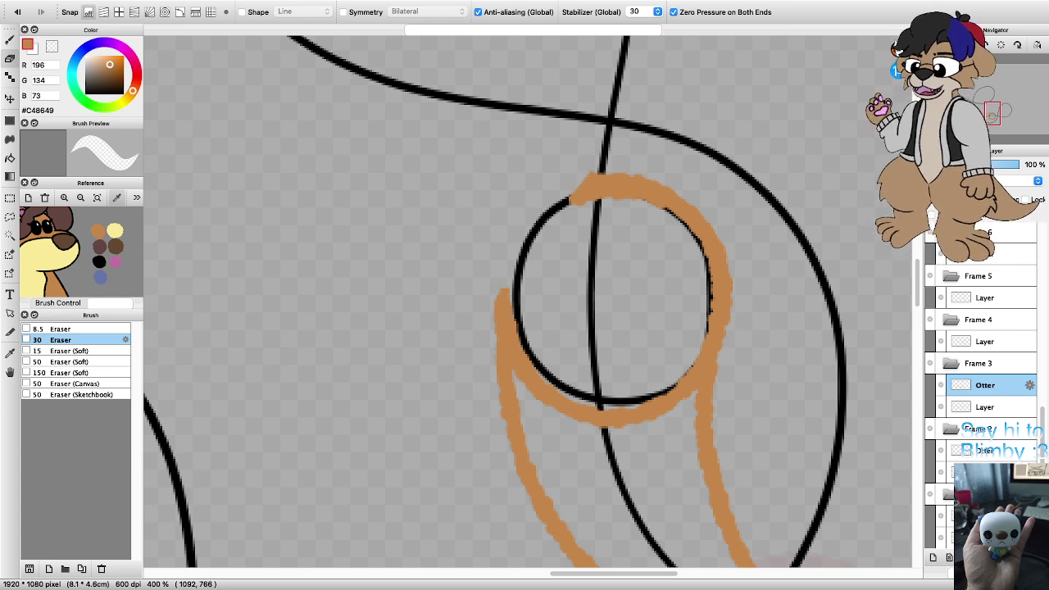
Step: Redraw the missing upper-left arc of Frame 3's orange ring with the 30 px Analog brush
{"action": "key", "text": "b"}
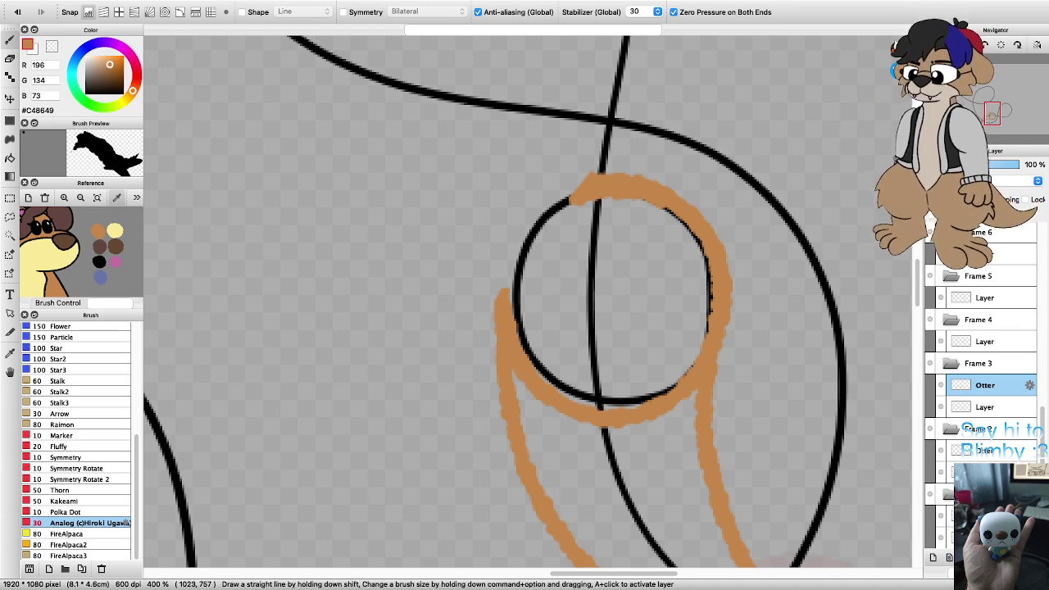
{"action": "mouse_move", "coordinate": [502, 300]}
{"action": "left_mouse_down"}
{"action": "mouse_move", "coordinate": [507, 250]}
{"action": "mouse_move", "coordinate": [578, 178]}
{"action": "mouse_move", "coordinate": [512, 246]}
{"action": "mouse_move", "coordinate": [502, 299]}
{"action": "mouse_move", "coordinate": [516, 322]}
{"action": "mouse_move", "coordinate": [504, 266]}
{"action": "mouse_move", "coordinate": [551, 198]}
{"action": "mouse_move", "coordinate": [585, 177]}
{"action": "left_mouse_up"}
{"action": "key", "text": "super+z"}
{"action": "key", "text": "super+z"}
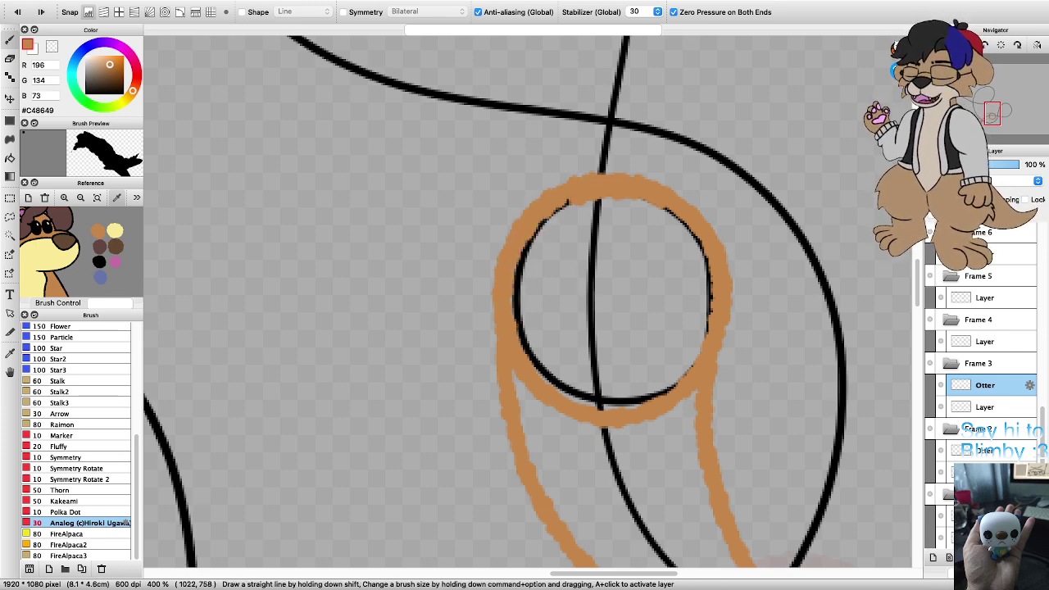
{"action": "scroll", "coordinate": [569, 227], "scroll_direction": "down", "scroll_amount": 3}
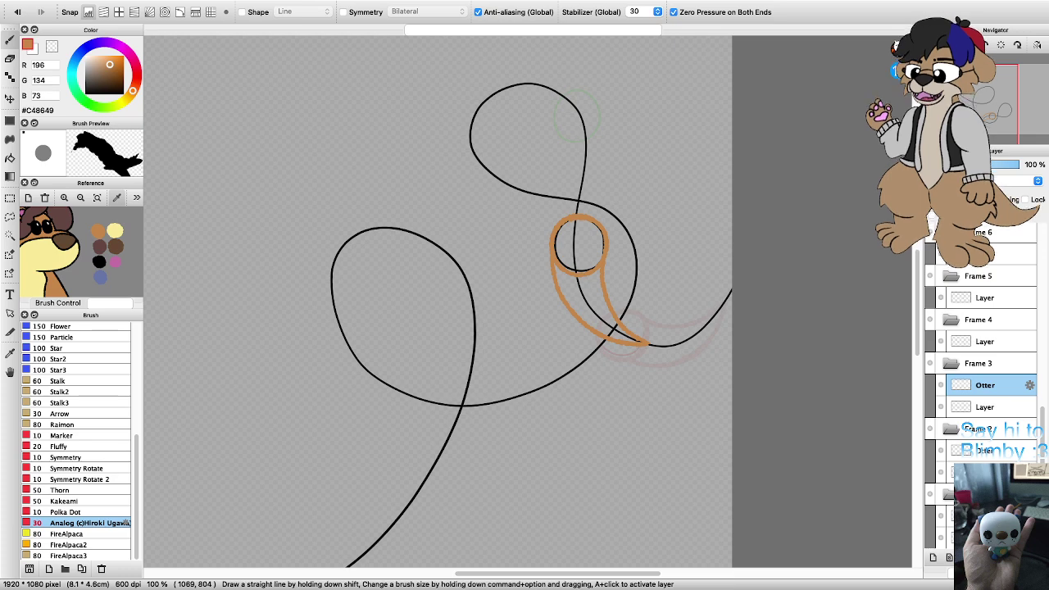
Step: Add a new layer above Frame 4's circle layer and name it Otter
{"action": "key", "text": "Right"}
{"action": "key", "text": "Right"}
{"action": "key", "text": "Right"}
{"action": "key", "text": "Right"}
{"action": "key", "text": "Right"}
{"action": "key", "text": "Right"}
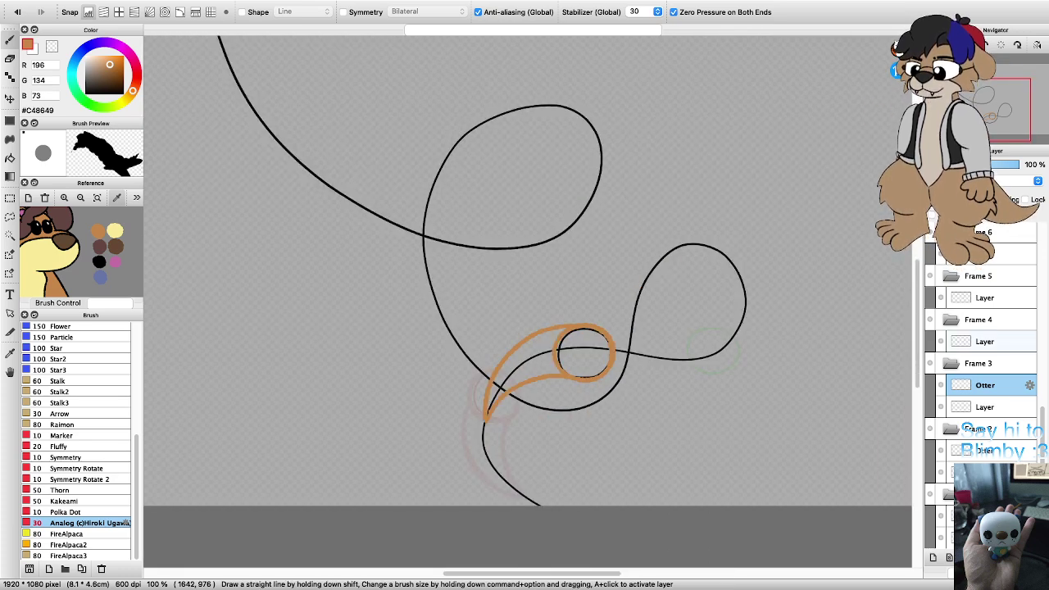
{"action": "left_click", "coordinate": [986, 341]}
{"action": "left_click", "coordinate": [933, 558]}
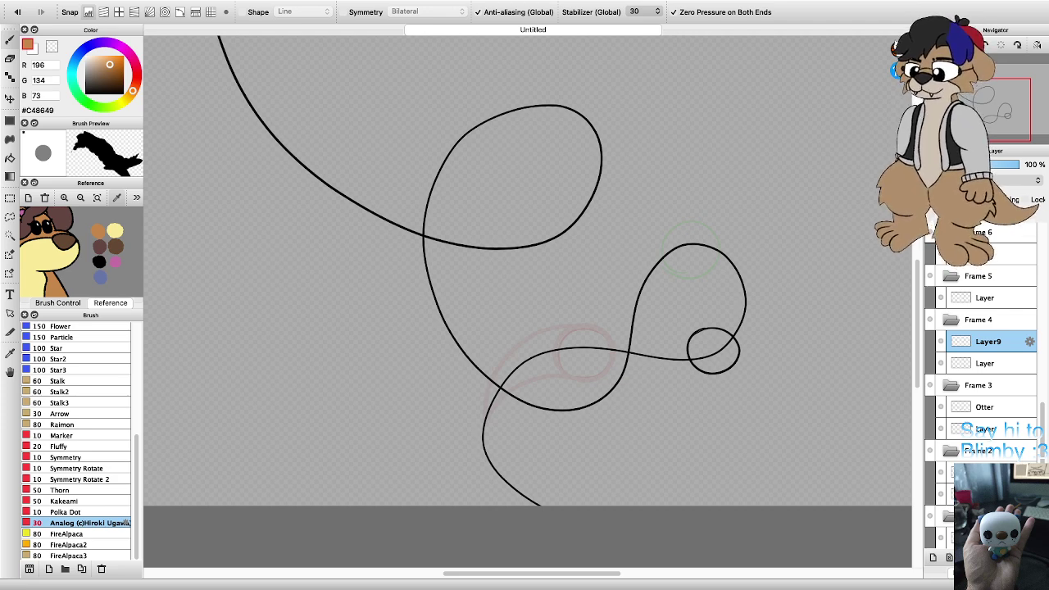
{"action": "key", "text": "Return"}
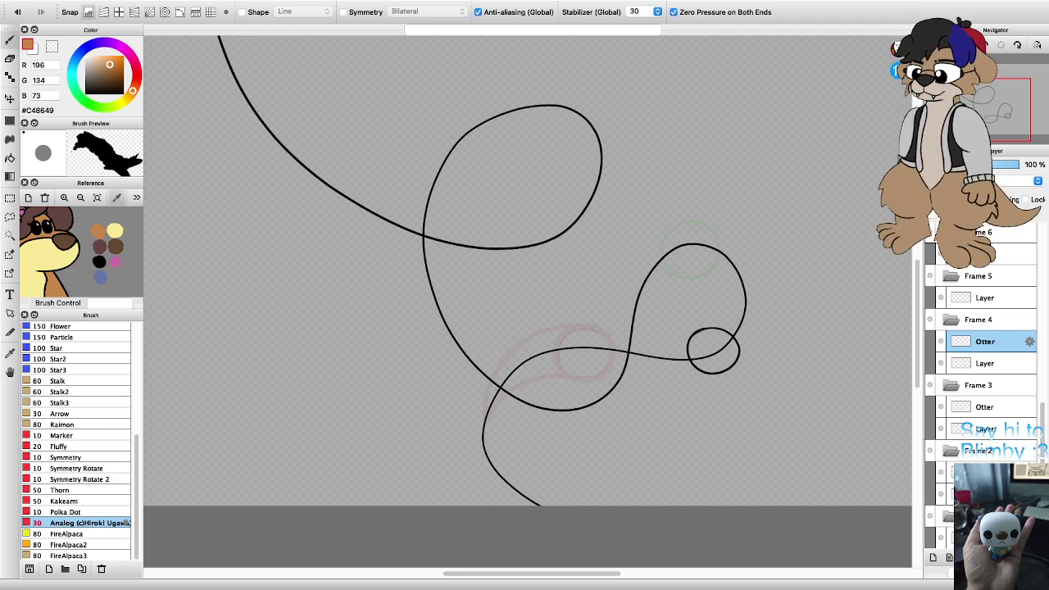
Step: Draw an orange ring around Frame 4's circle
{"action": "scroll", "coordinate": [756, 359], "scroll_direction": "up", "scroll_amount": 5}
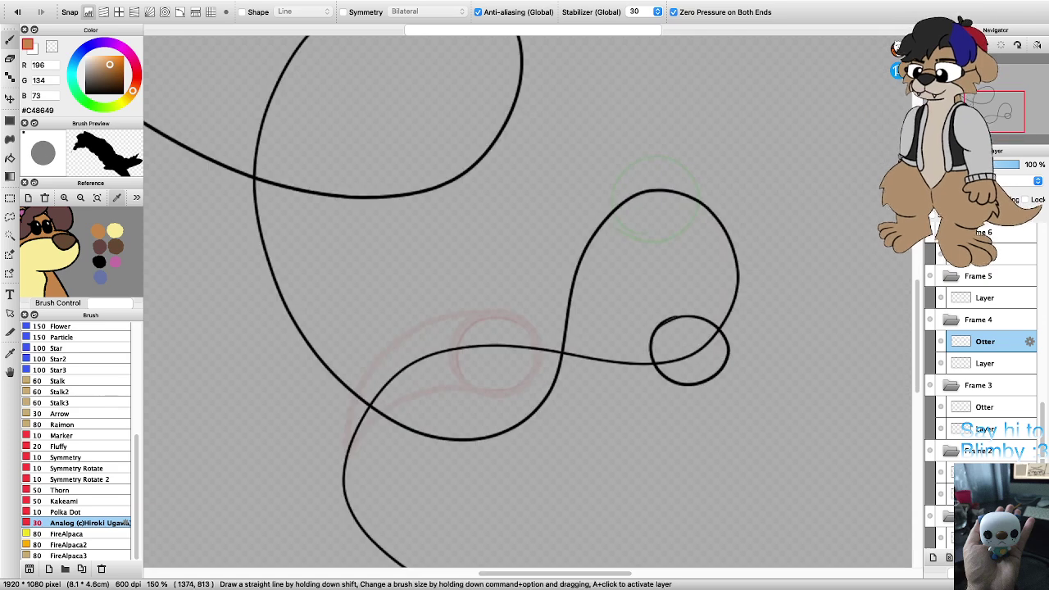
{"action": "mouse_move", "coordinate": [644, 403]}
{"action": "left_mouse_down"}
{"action": "mouse_move", "coordinate": [554, 367]}
{"action": "mouse_move", "coordinate": [564, 276]}
{"action": "mouse_move", "coordinate": [637, 252]}
{"action": "mouse_move", "coordinate": [697, 300]}
{"action": "mouse_move", "coordinate": [699, 373]}
{"action": "mouse_move", "coordinate": [646, 403]}
{"action": "left_mouse_up"}
{"action": "scroll", "coordinate": [587, 392], "scroll_direction": "down", "scroll_amount": 4}
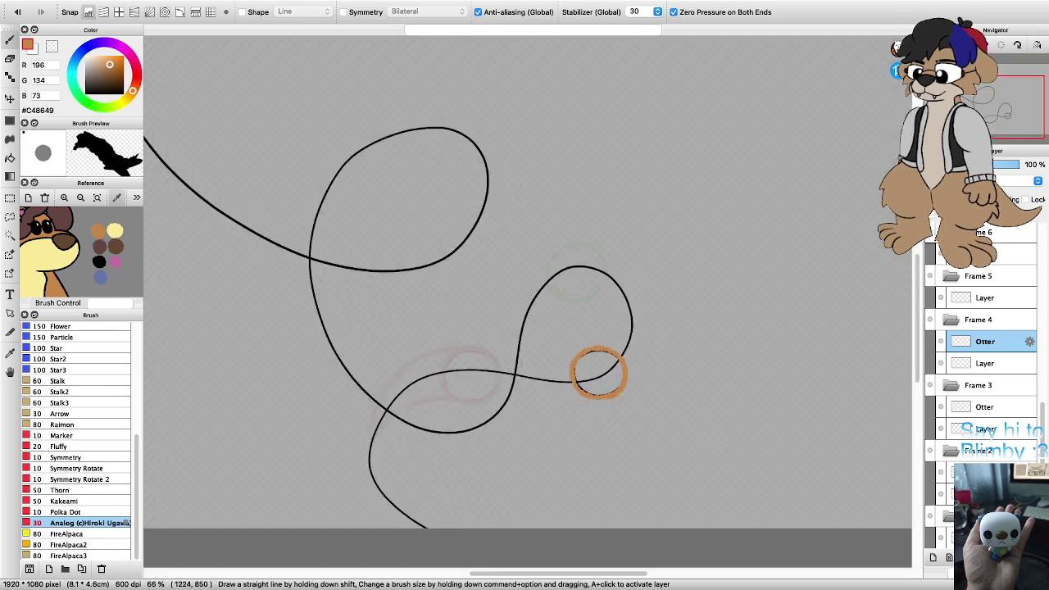
Step: Try drawing the first orange body line from Frame 4's ring back toward Frame 3's circle twice, and undo both strokes
{"action": "scroll", "coordinate": [587, 392], "scroll_direction": "up", "scroll_amount": 1}
{"action": "key", "text": "Right"}
{"action": "key", "text": "Right"}
{"action": "key", "text": "Right"}
{"action": "key", "text": "Right"}
{"action": "key", "text": "Right"}
{"action": "key", "text": "Right"}
{"action": "scroll", "coordinate": [426, 331], "scroll_direction": "up", "scroll_amount": 1}
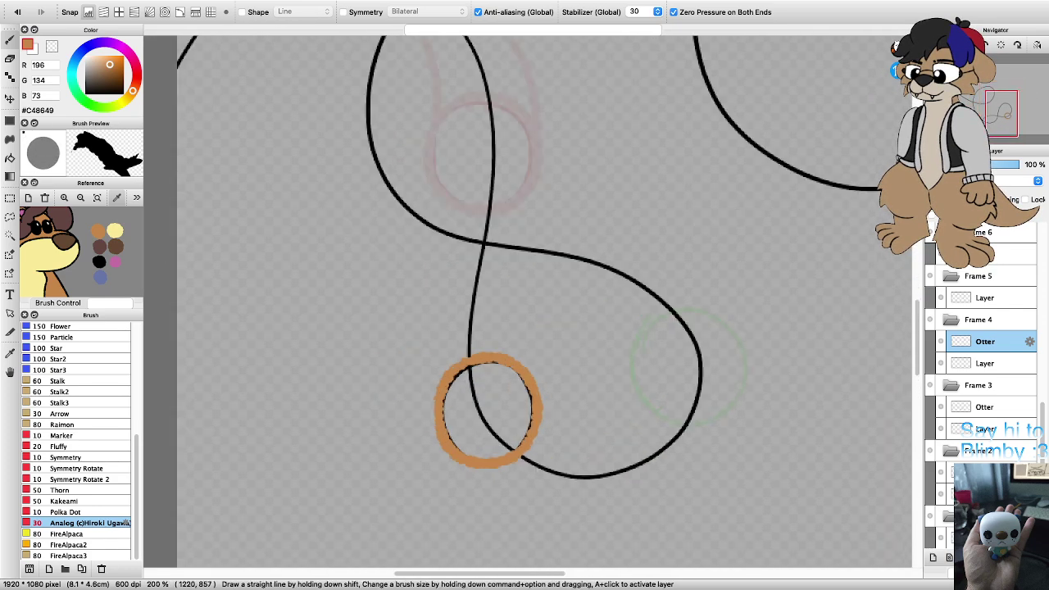
{"action": "mouse_move", "coordinate": [438, 359]}
{"action": "left_mouse_down"}
{"action": "mouse_move", "coordinate": [451, 260]}
{"action": "mouse_move", "coordinate": [483, 199]}
{"action": "left_mouse_up"}
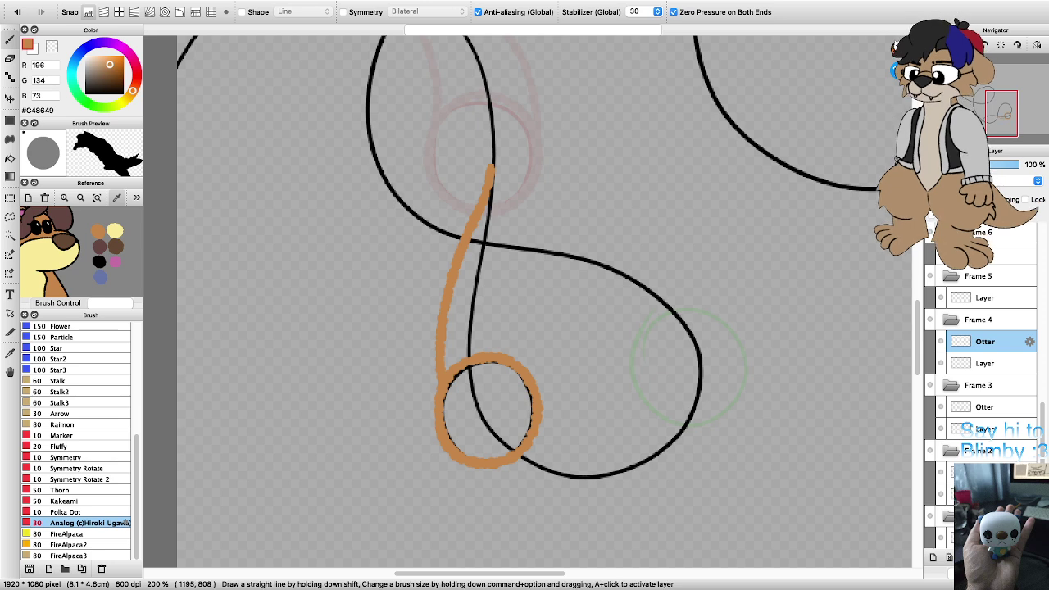
{"action": "key", "text": "super+z"}
{"action": "mouse_move", "coordinate": [440, 376]}
{"action": "left_mouse_down"}
{"action": "mouse_move", "coordinate": [450, 303]}
{"action": "mouse_move", "coordinate": [490, 187]}
{"action": "left_mouse_up"}
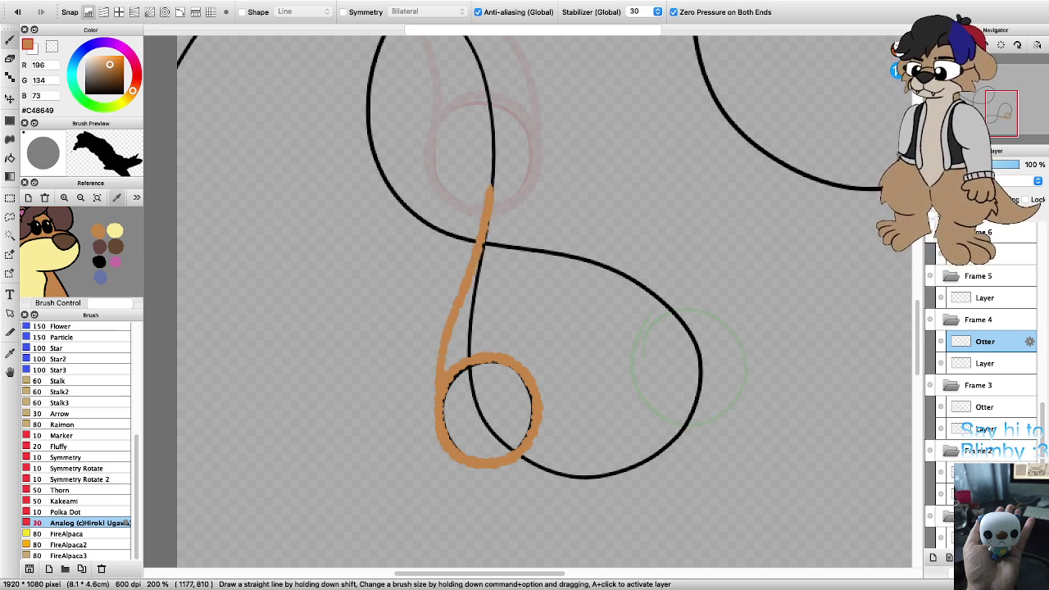
{"action": "key", "text": "super+z"}
Step: Compare Frame 4's ring with the otter sketches of the earlier frames along the path
{"action": "key", "text": "super+minus"}
{"action": "key", "text": "Left"}
{"action": "key", "text": "Left"}
{"action": "key", "text": "Left"}
{"action": "key", "text": "Left"}
{"action": "key", "text": "Left"}
{"action": "key", "text": "Left"}
{"action": "key", "text": "Left"}
{"action": "key", "text": "Left"}
{"action": "key", "text": "Left"}
{"action": "key", "text": "Left"}
{"action": "key", "text": "Left"}
{"action": "key", "text": "Left"}
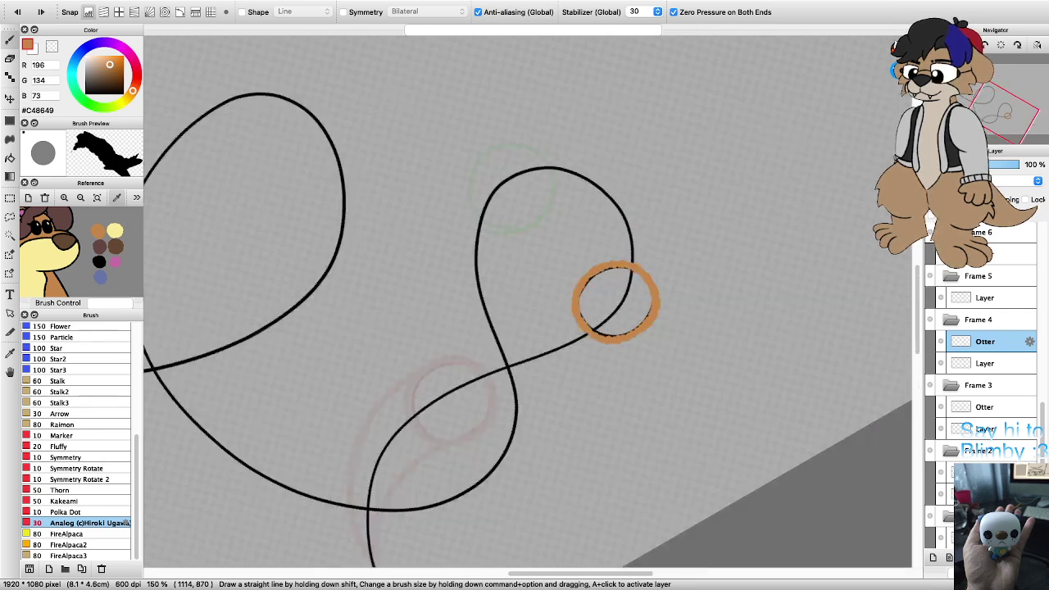
{"action": "scroll", "coordinate": [423, 237], "scroll_direction": "down", "scroll_amount": 2}
{"action": "scroll", "coordinate": [505, 338], "scroll_direction": "up", "scroll_amount": 3}
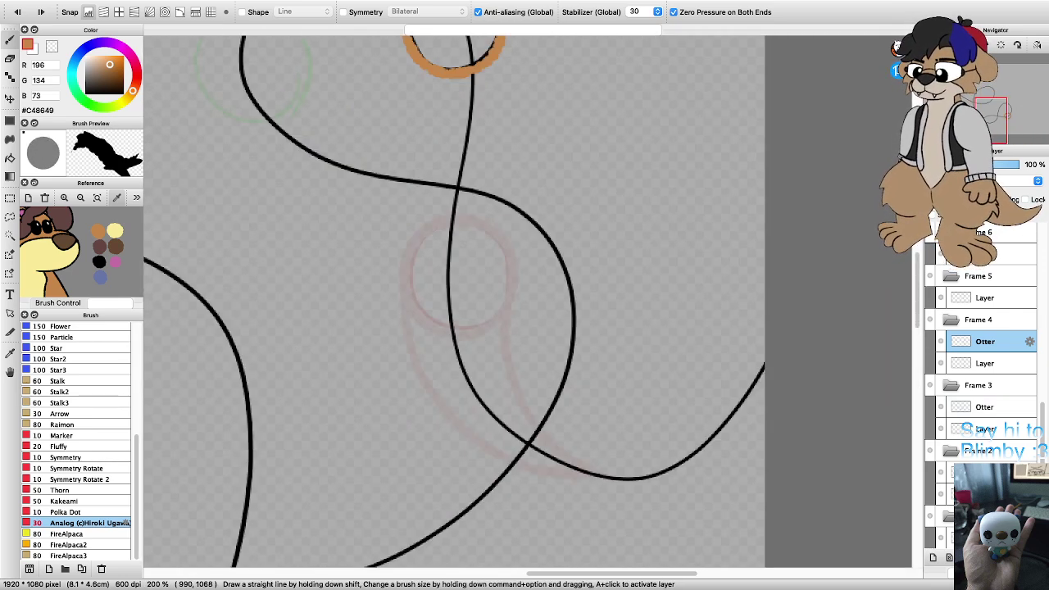
{"action": "key", "text": "super+minus"}
{"action": "key", "text": "super+minus"}
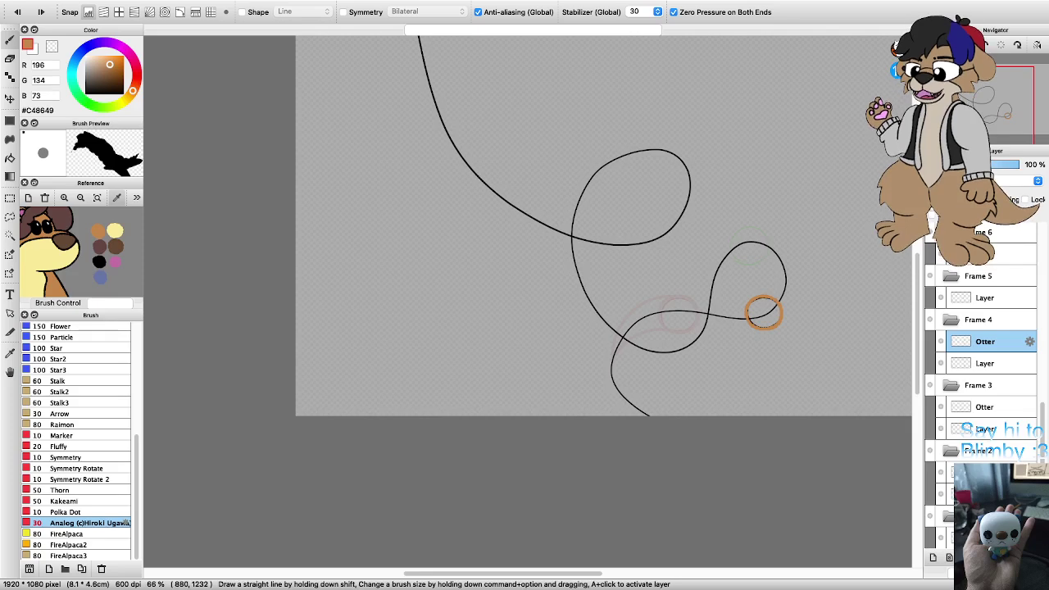
{"action": "key", "text": "Down"}
{"action": "key", "text": "Down"}
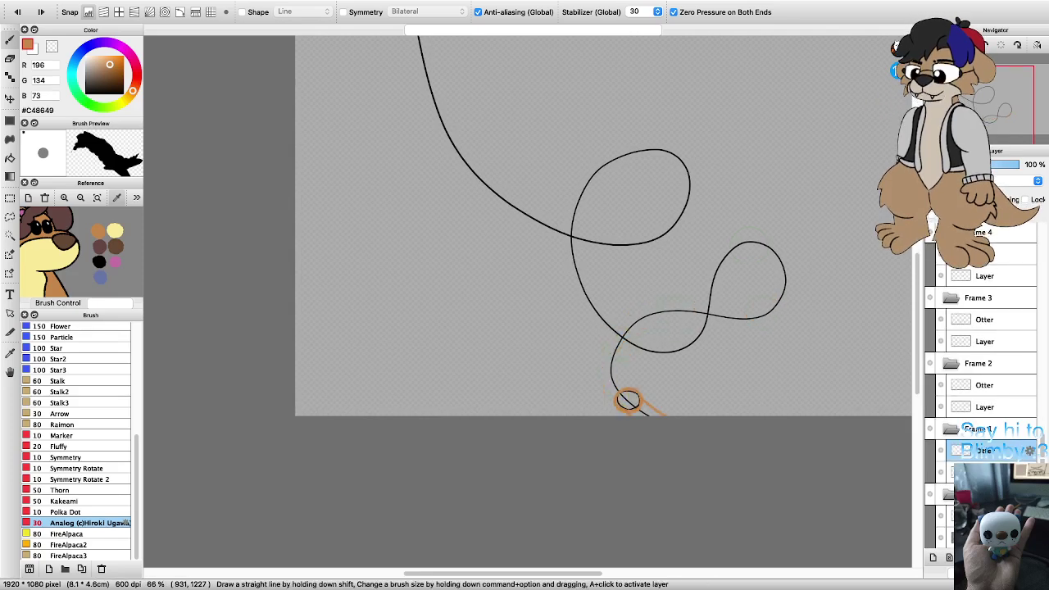
{"action": "key", "text": "Up"}
{"action": "key", "text": "Up"}
{"action": "scroll", "coordinate": [764, 312], "scroll_direction": "up", "scroll_amount": 3}
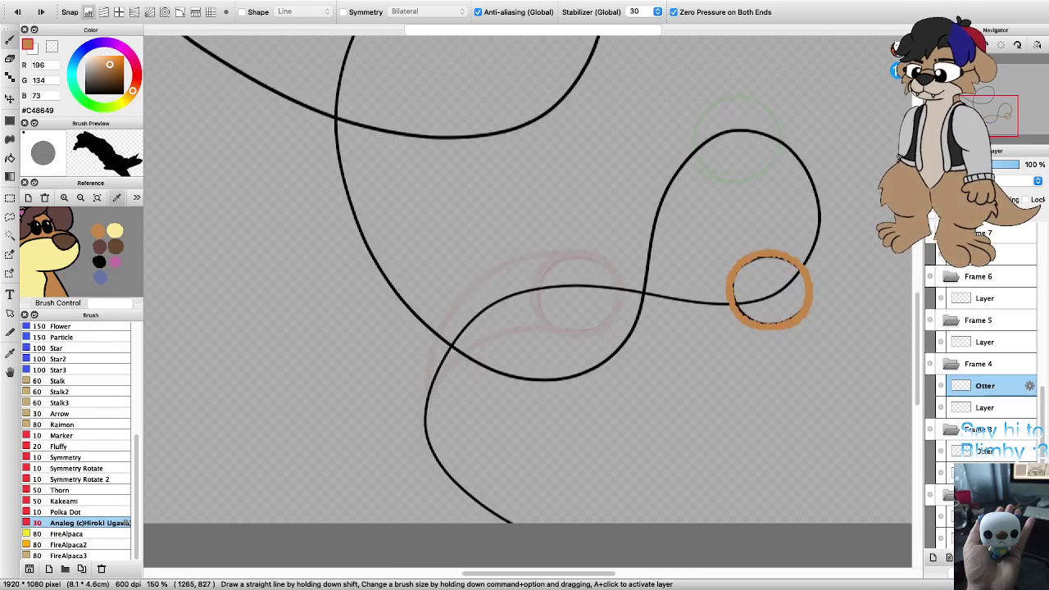
Step: Draw two orange body lines from the sides of Frame 4's ring and join them in a point on the path inside Frame 3's circle
{"action": "scroll", "coordinate": [769, 290], "scroll_direction": "down", "scroll_amount": 5}
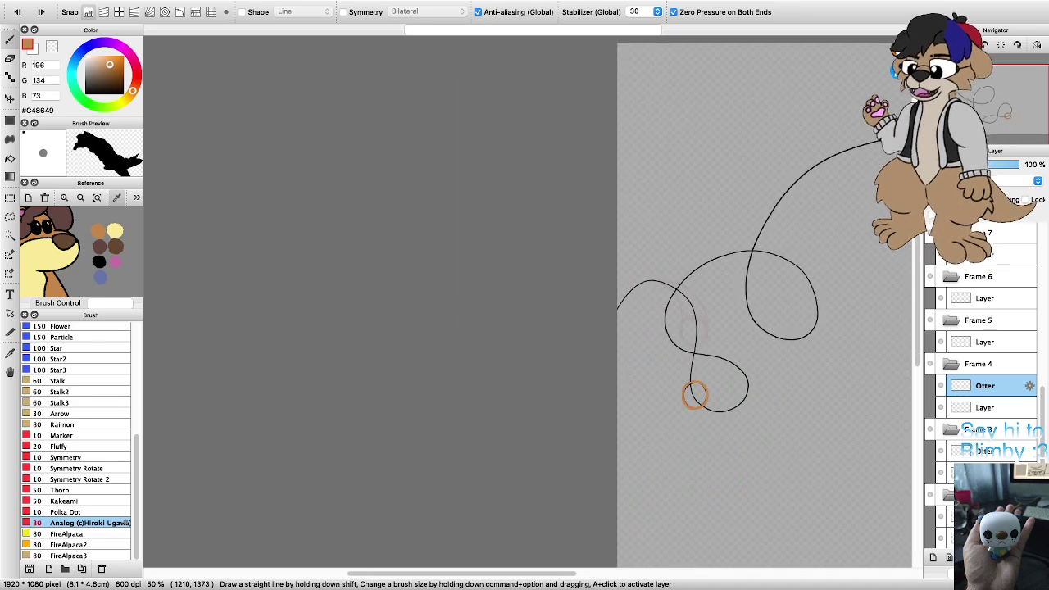
{"action": "scroll", "coordinate": [709, 402], "scroll_direction": "up", "scroll_amount": 3}
{"action": "scroll", "coordinate": [631, 327], "scroll_direction": "down", "scroll_amount": 2}
{"action": "scroll", "coordinate": [633, 217], "scroll_direction": "up", "scroll_amount": 1}
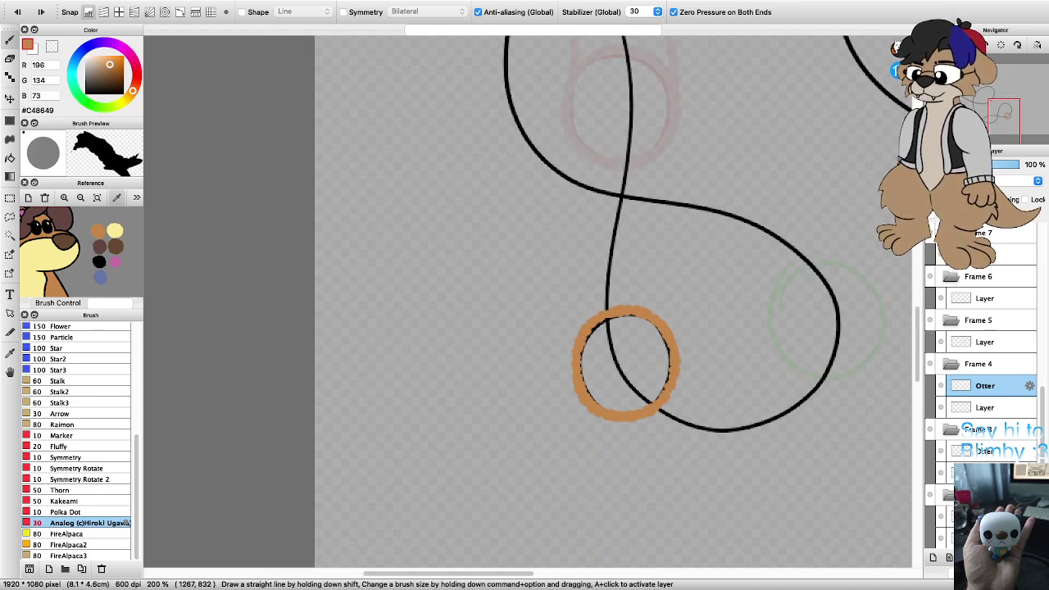
{"action": "mouse_move", "coordinate": [570, 373]}
{"action": "left_mouse_down"}
{"action": "mouse_move", "coordinate": [565, 293]}
{"action": "mouse_move", "coordinate": [627, 123]}
{"action": "left_mouse_up"}
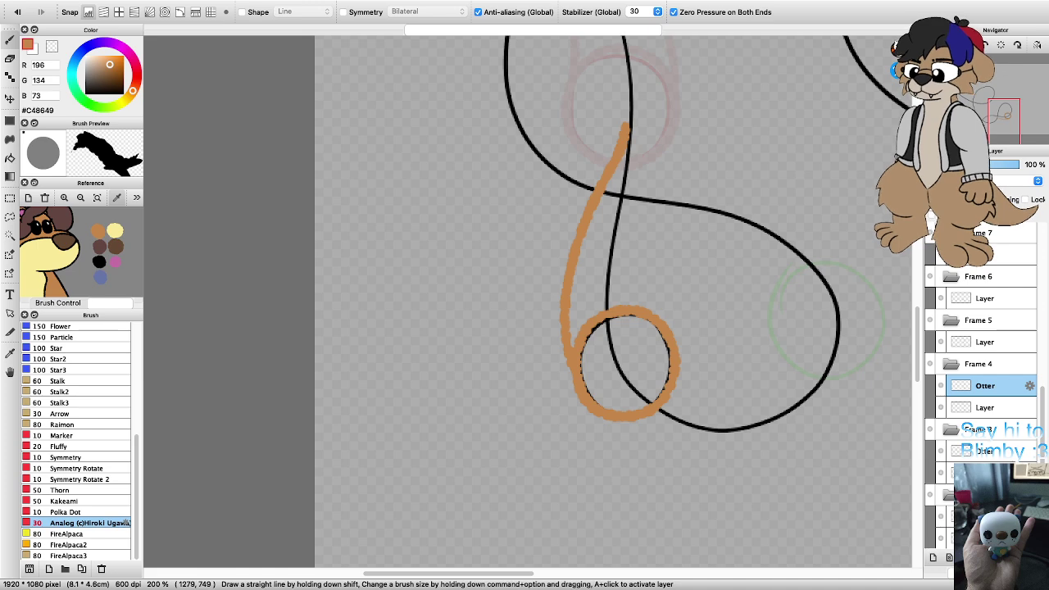
{"action": "left_click_drag", "start_coordinate": [671, 347], "coordinate": [637, 120]}
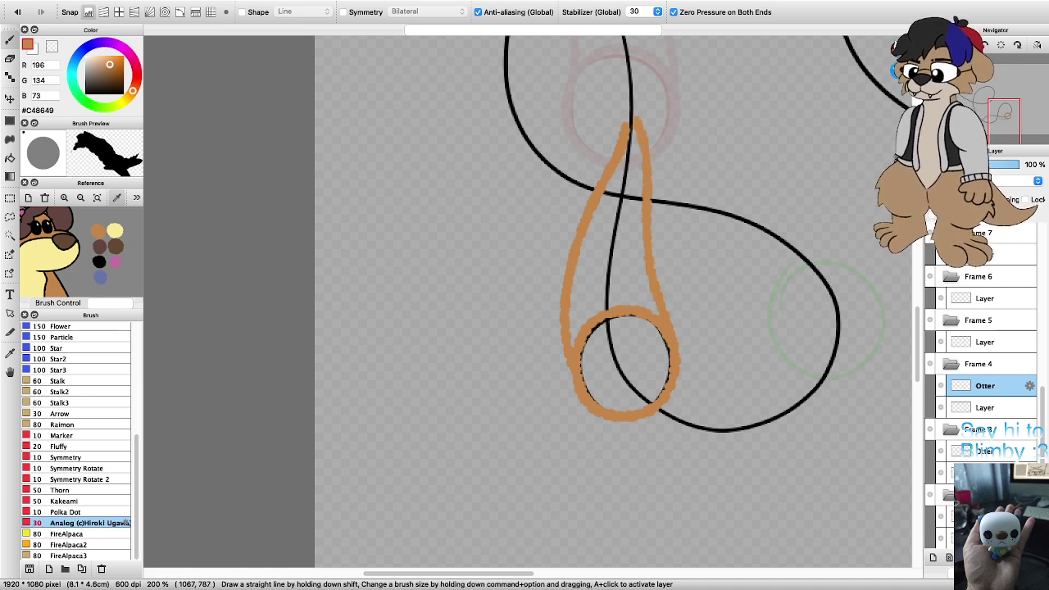
{"action": "scroll", "coordinate": [631, 123], "scroll_direction": "up", "scroll_amount": 2}
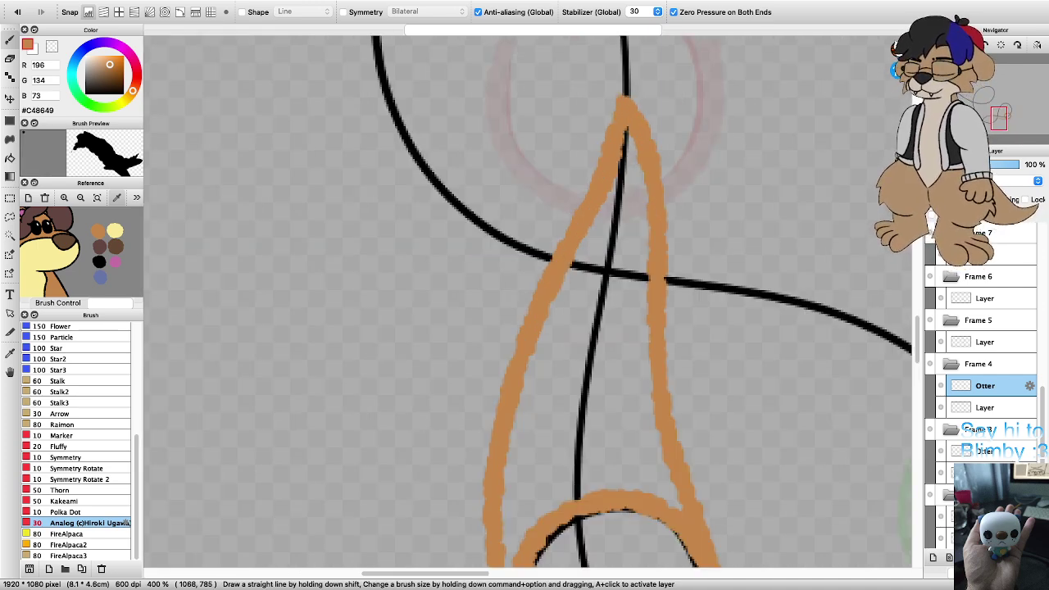
Step: Add a new layer above Frame 5's circle layer and name it Otter
{"action": "scroll", "coordinate": [604, 171], "scroll_direction": "down", "scroll_amount": 3}
{"action": "key", "text": "Left"}
{"action": "key", "text": "Left"}
{"action": "key", "text": "Left"}
{"action": "key", "text": "Left"}
{"action": "key", "text": "Left"}
{"action": "key", "text": "Left"}
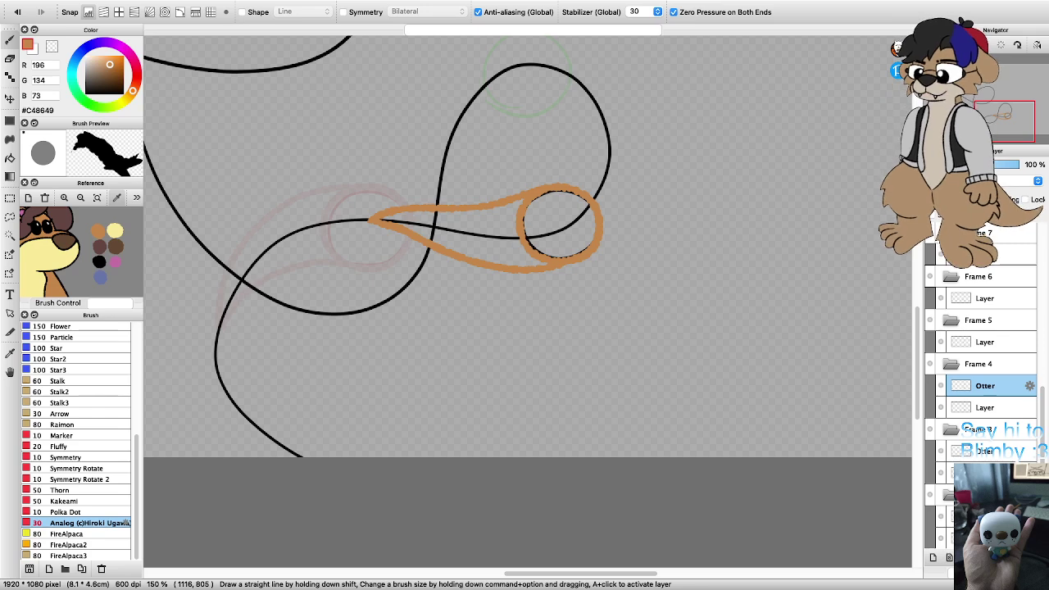
{"action": "scroll", "coordinate": [583, 331], "scroll_direction": "down", "scroll_amount": 2}
{"action": "scroll", "coordinate": [525, 270], "scroll_direction": "up", "scroll_amount": 2}
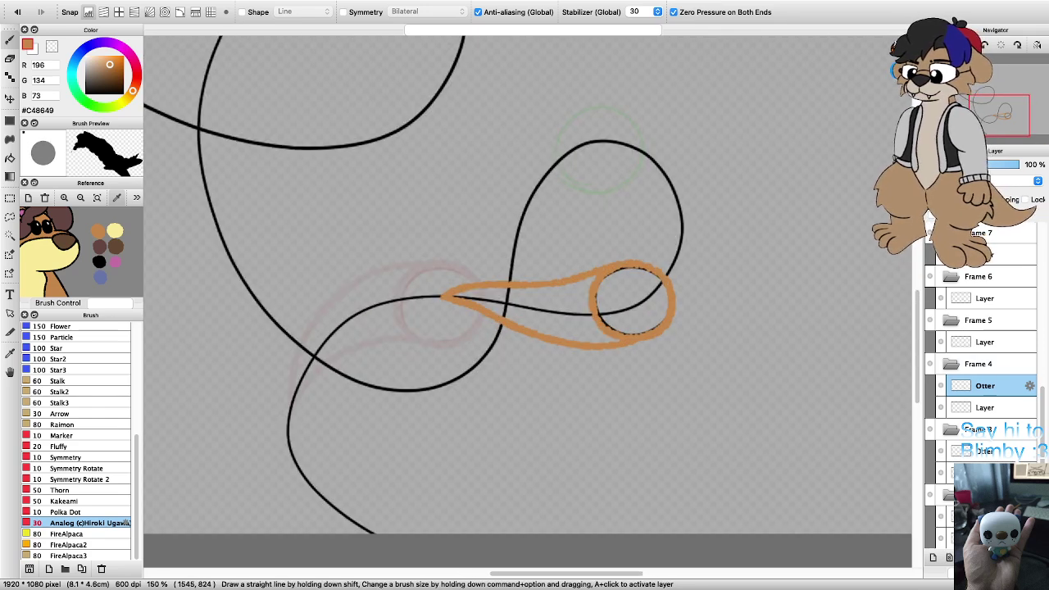
{"action": "left_click", "coordinate": [985, 342]}
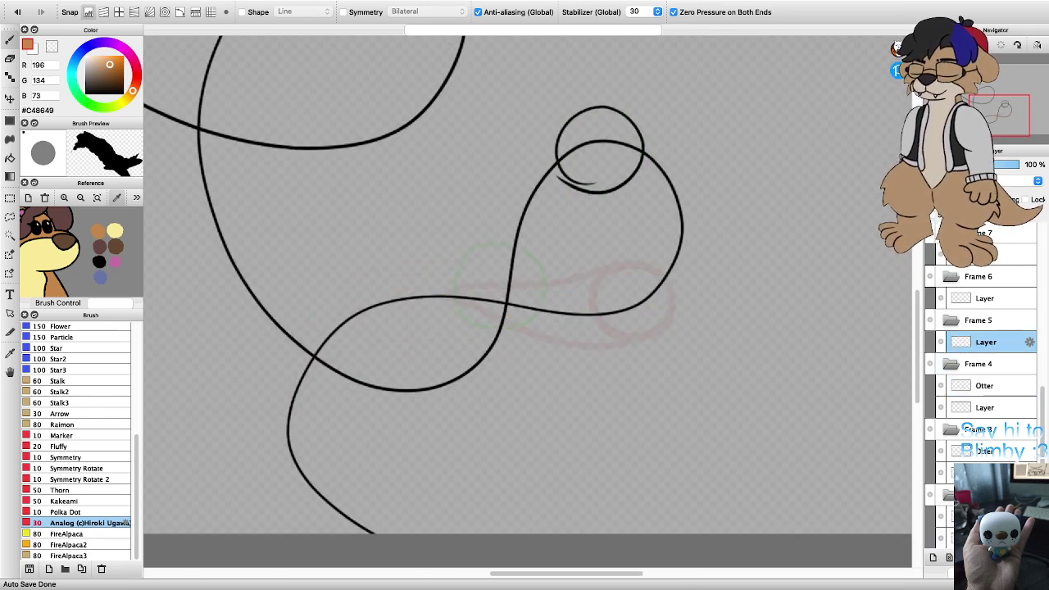
{"action": "left_click", "coordinate": [933, 557]}
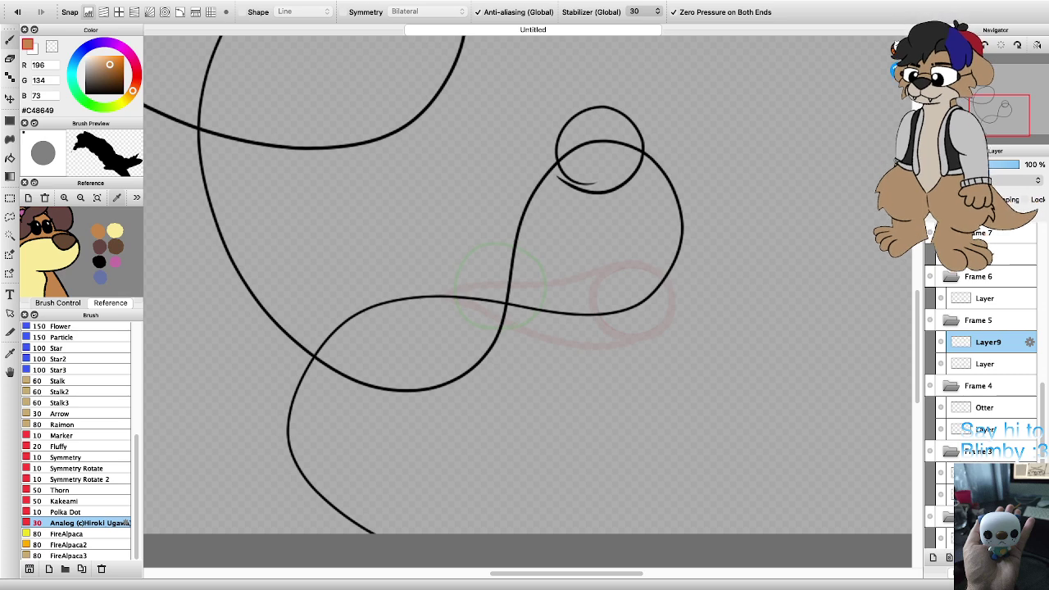
{"action": "key", "text": "Return"}
Step: Try tracing Frame 5's circle in orange, and undo the strokes
{"action": "scroll", "coordinate": [564, 213], "scroll_direction": "down", "scroll_amount": 3}
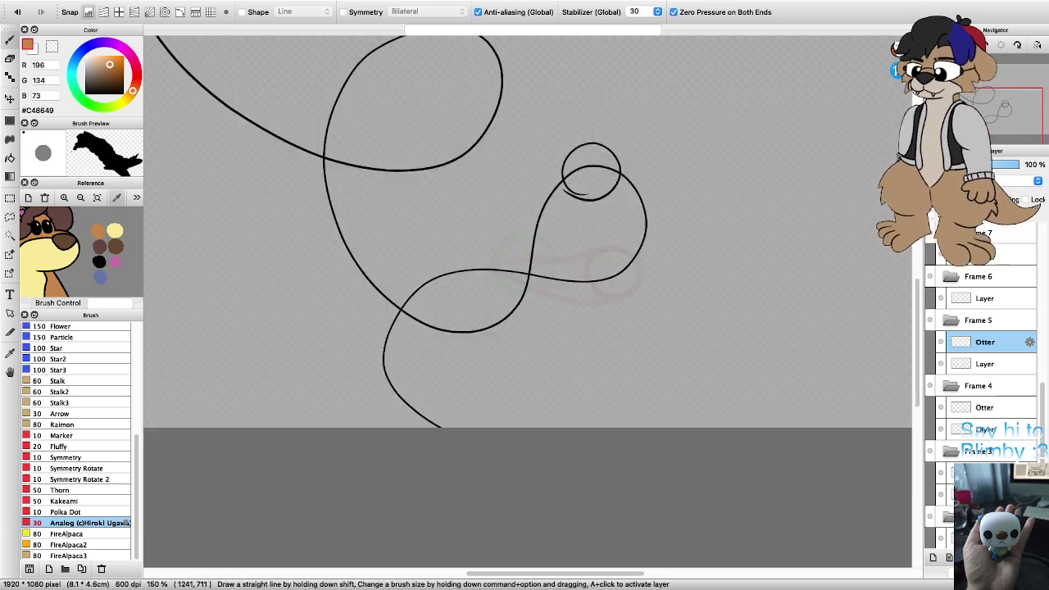
{"action": "scroll", "coordinate": [587, 154], "scroll_direction": "up", "scroll_amount": 4}
{"action": "mouse_move", "coordinate": [569, 348]}
{"action": "left_mouse_down"}
{"action": "mouse_move", "coordinate": [527, 247]}
{"action": "mouse_move", "coordinate": [576, 226]}
{"action": "mouse_move", "coordinate": [619, 246]}
{"action": "mouse_move", "coordinate": [629, 317]}
{"action": "left_mouse_up"}
{"action": "key", "text": "super+z"}
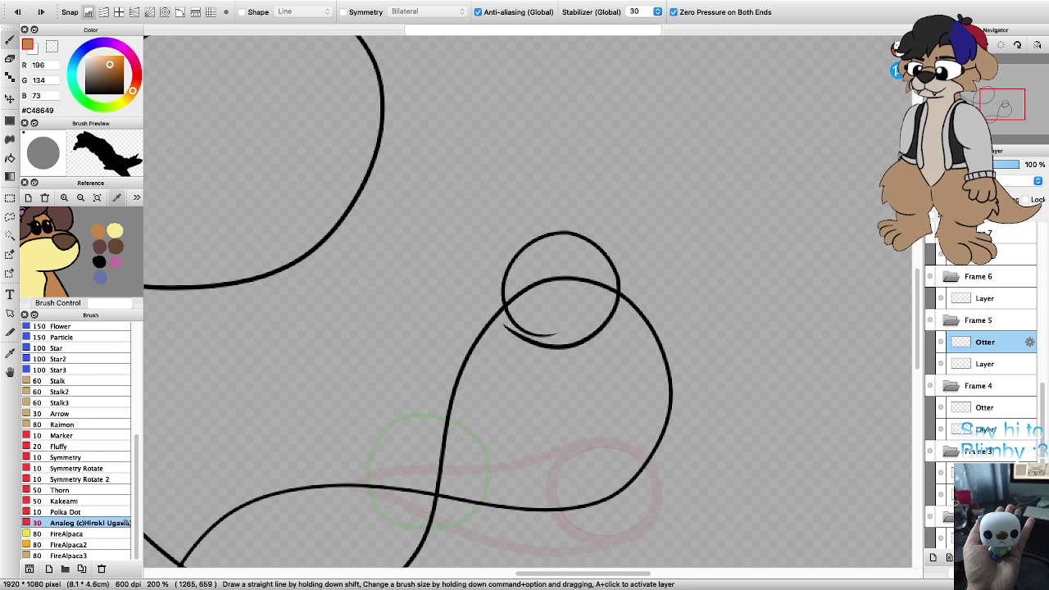
{"action": "left_click_drag", "start_coordinate": [500, 327], "coordinate": [578, 348]}
{"action": "left_click_drag", "start_coordinate": [494, 310], "coordinate": [523, 236]}
{"action": "key", "text": "super+z"}
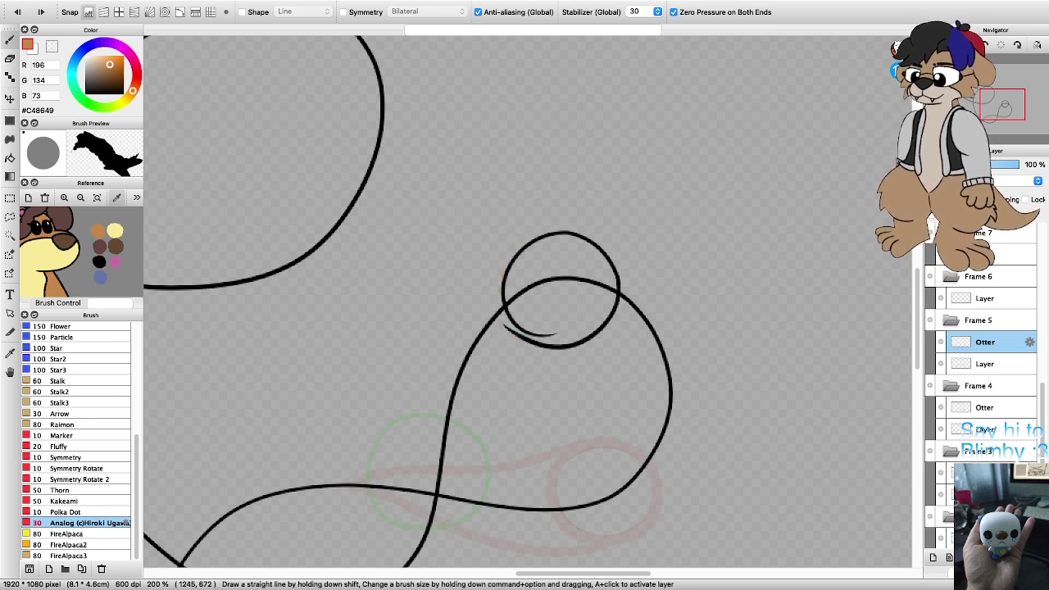
Step: Draw an orange ring around Frame 5's circle and close the gap at its lower left
{"action": "mouse_move", "coordinate": [574, 347]}
{"action": "left_mouse_down"}
{"action": "mouse_move", "coordinate": [528, 339]}
{"action": "mouse_move", "coordinate": [501, 310]}
{"action": "mouse_move", "coordinate": [502, 277]}
{"action": "left_mouse_up"}
{"action": "mouse_move", "coordinate": [501, 313]}
{"action": "left_mouse_down"}
{"action": "mouse_move", "coordinate": [533, 244]}
{"action": "mouse_move", "coordinate": [558, 235]}
{"action": "mouse_move", "coordinate": [593, 245]}
{"action": "mouse_move", "coordinate": [616, 297]}
{"action": "mouse_move", "coordinate": [564, 349]}
{"action": "left_mouse_up"}
{"action": "scroll", "coordinate": [580, 360], "scroll_direction": "down", "scroll_amount": 2}
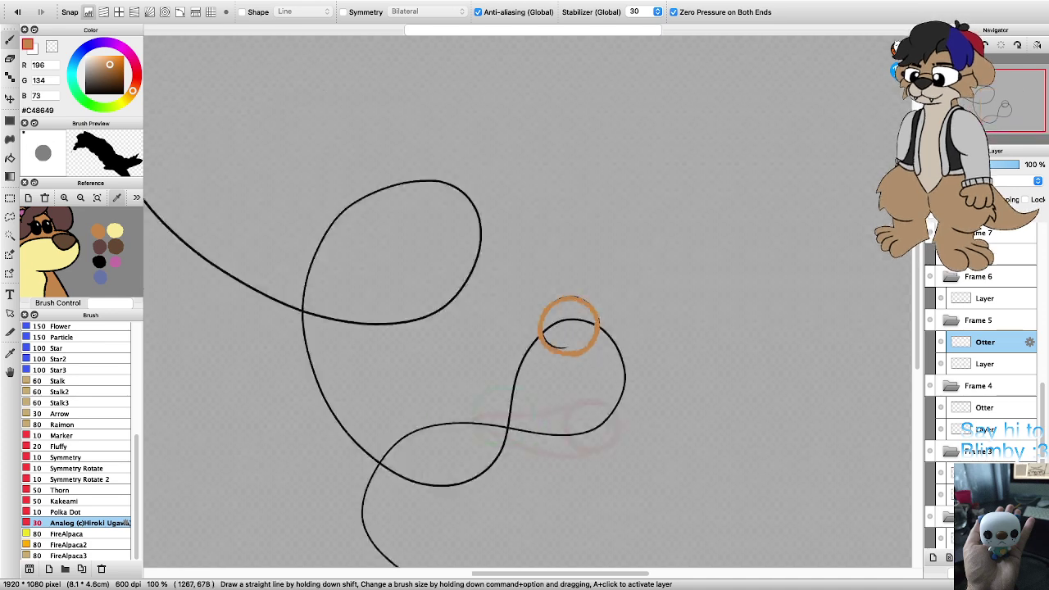
Step: Draw two curved orange body lines from Frame 5's ring that taper to a point on the path at the edge of Frame 4's ring
{"action": "scroll", "coordinate": [603, 462], "scroll_direction": "up", "scroll_amount": 2}
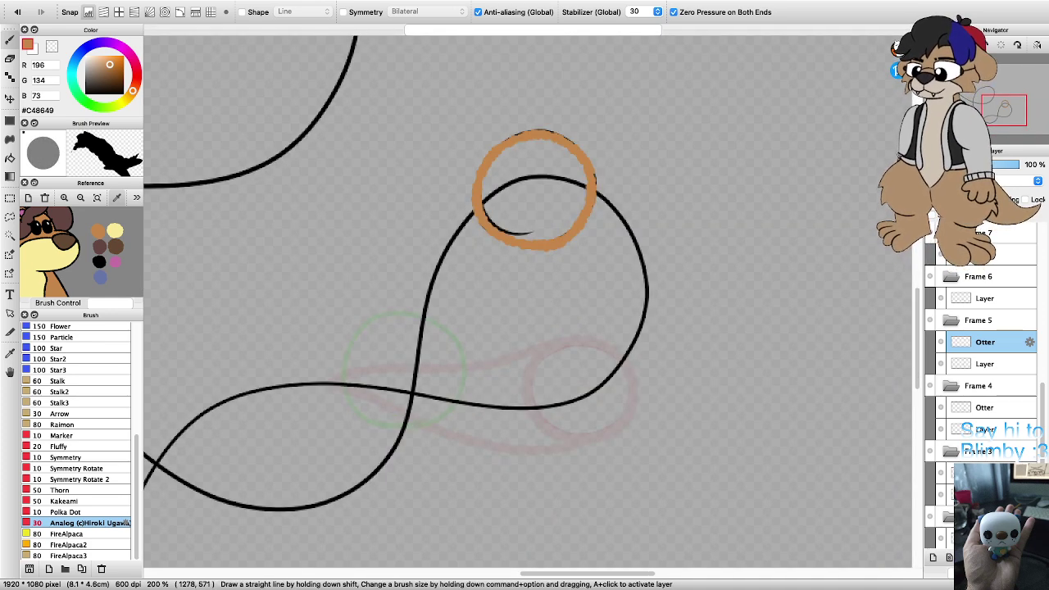
{"action": "mouse_move", "coordinate": [574, 141]}
{"action": "left_mouse_down"}
{"action": "mouse_move", "coordinate": [615, 151]}
{"action": "mouse_move", "coordinate": [660, 221]}
{"action": "mouse_move", "coordinate": [672, 308]}
{"action": "left_mouse_up"}
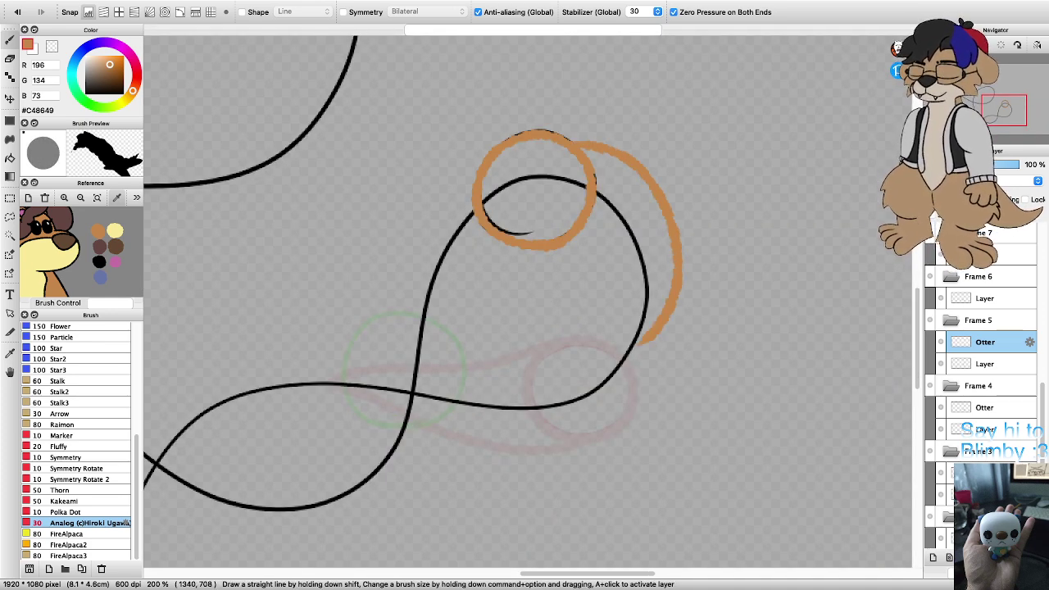
{"action": "key", "text": "super+z"}
{"action": "mouse_move", "coordinate": [566, 136]}
{"action": "left_mouse_down"}
{"action": "mouse_move", "coordinate": [638, 185]}
{"action": "mouse_move", "coordinate": [665, 278]}
{"action": "mouse_move", "coordinate": [631, 346]}
{"action": "left_mouse_up"}
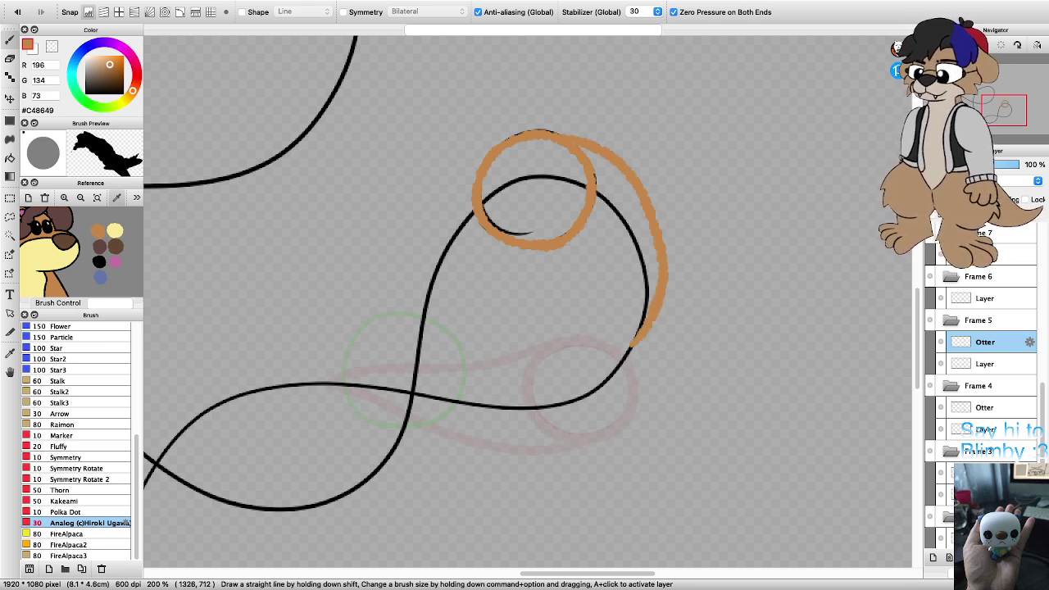
{"action": "mouse_move", "coordinate": [551, 246]}
{"action": "left_mouse_down"}
{"action": "mouse_move", "coordinate": [593, 264]}
{"action": "mouse_move", "coordinate": [621, 346]}
{"action": "left_mouse_up"}
{"action": "key", "text": "super+z"}
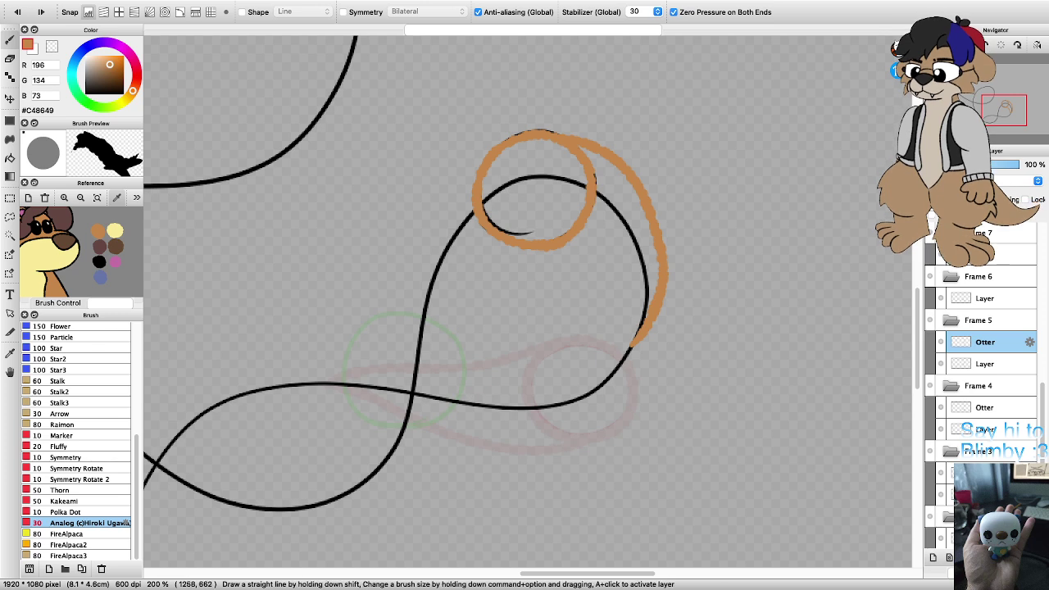
{"action": "mouse_move", "coordinate": [557, 244]}
{"action": "left_mouse_down"}
{"action": "mouse_move", "coordinate": [613, 273]}
{"action": "mouse_move", "coordinate": [631, 327]}
{"action": "left_mouse_up"}
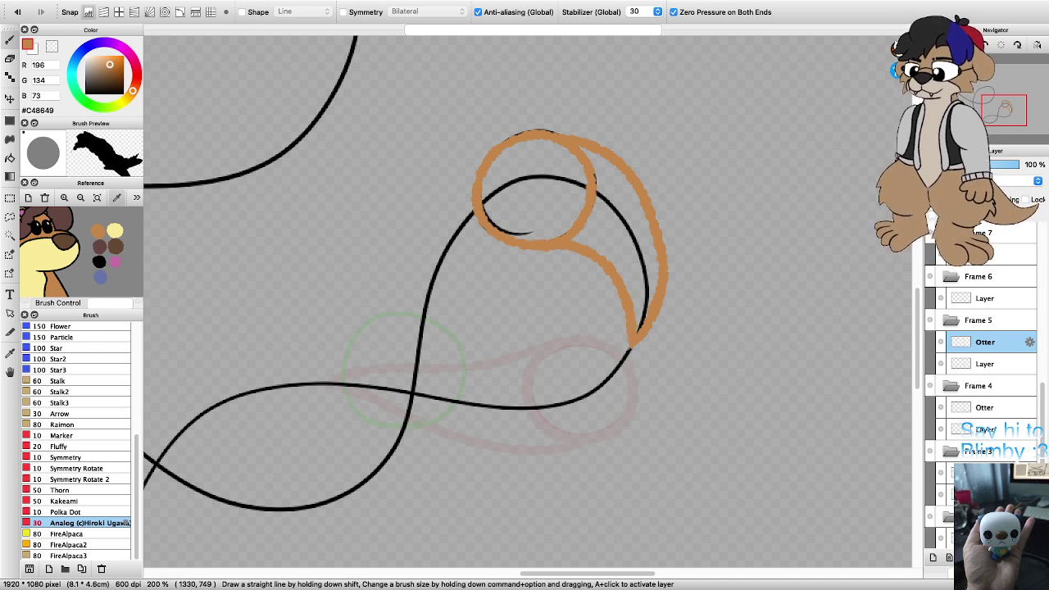
{"action": "scroll", "coordinate": [619, 283], "scroll_direction": "down", "scroll_amount": 2}
{"action": "scroll", "coordinate": [577, 239], "scroll_direction": "up", "scroll_amount": 1}
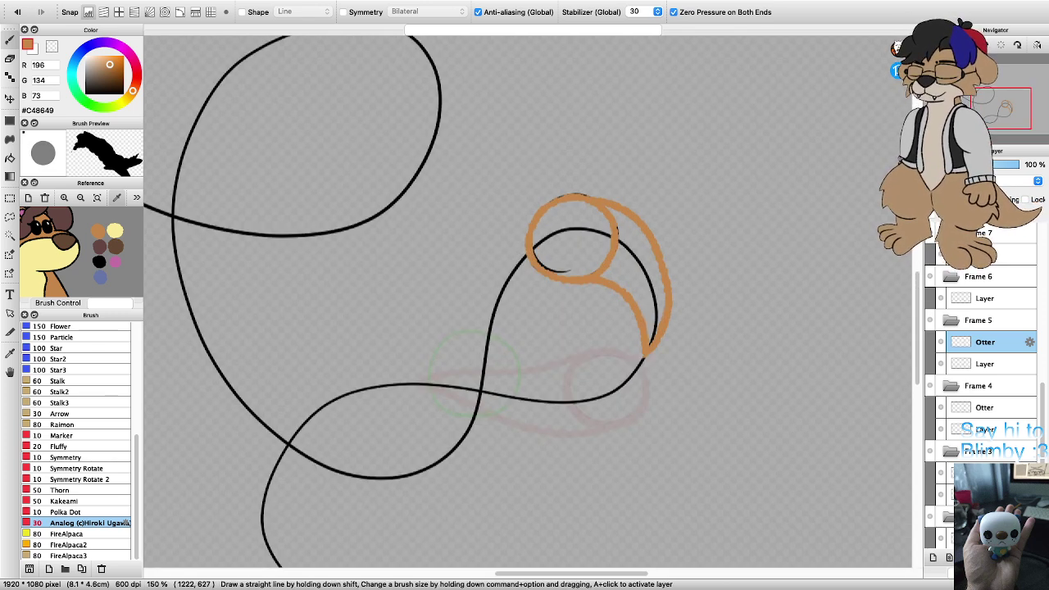
Step: Undo the two curved orange body lines on Frame 5's Otter layer, keeping only the head ring
{"action": "scroll", "coordinate": [529, 303], "scroll_direction": "down", "scroll_amount": 3}
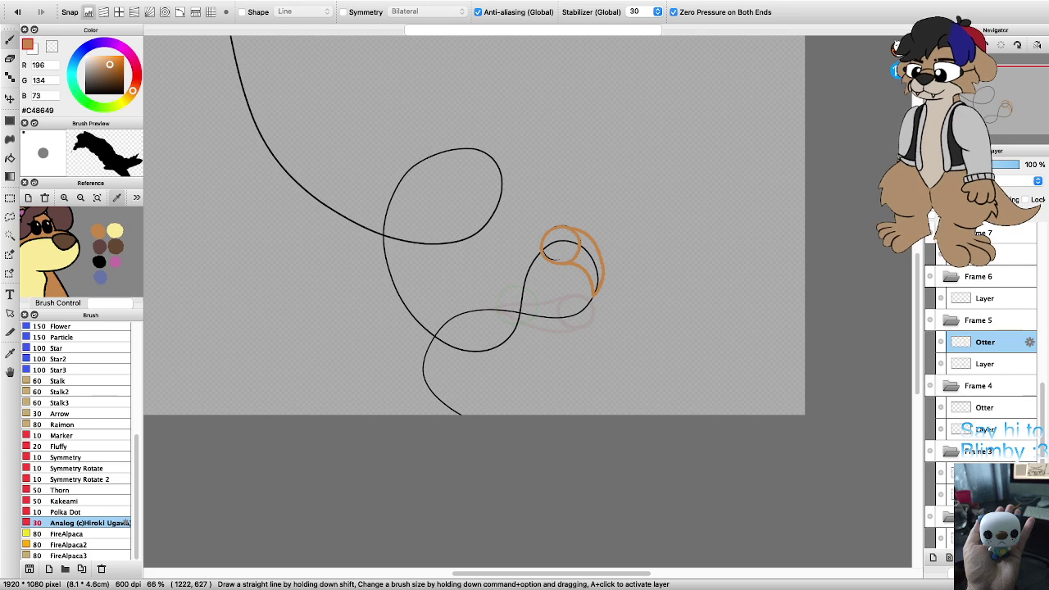
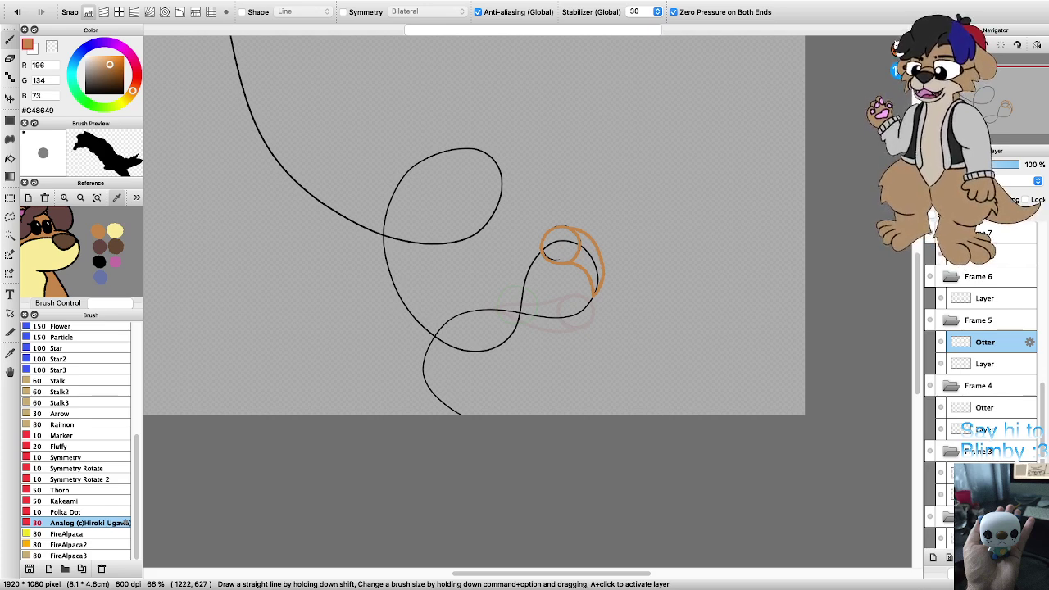
{"action": "scroll", "coordinate": [551, 250], "scroll_direction": "down", "scroll_amount": 1}
{"action": "scroll", "coordinate": [512, 262], "scroll_direction": "up", "scroll_amount": 1}
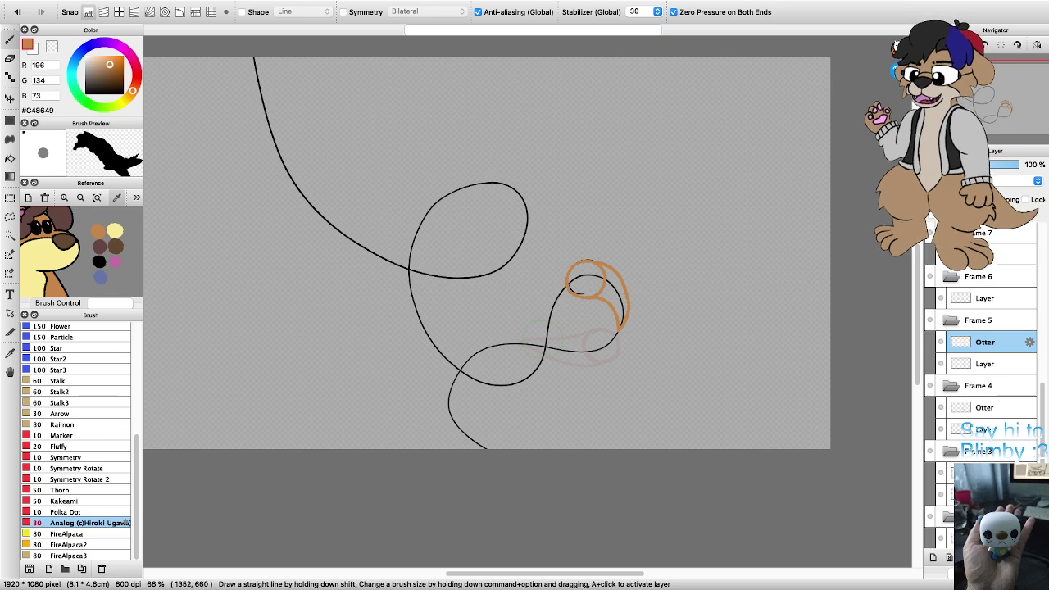
{"action": "scroll", "coordinate": [561, 318], "scroll_direction": "up", "scroll_amount": 3}
{"action": "scroll", "coordinate": [592, 322], "scroll_direction": "down", "scroll_amount": 3}
{"action": "scroll", "coordinate": [537, 355], "scroll_direction": "up", "scroll_amount": 2}
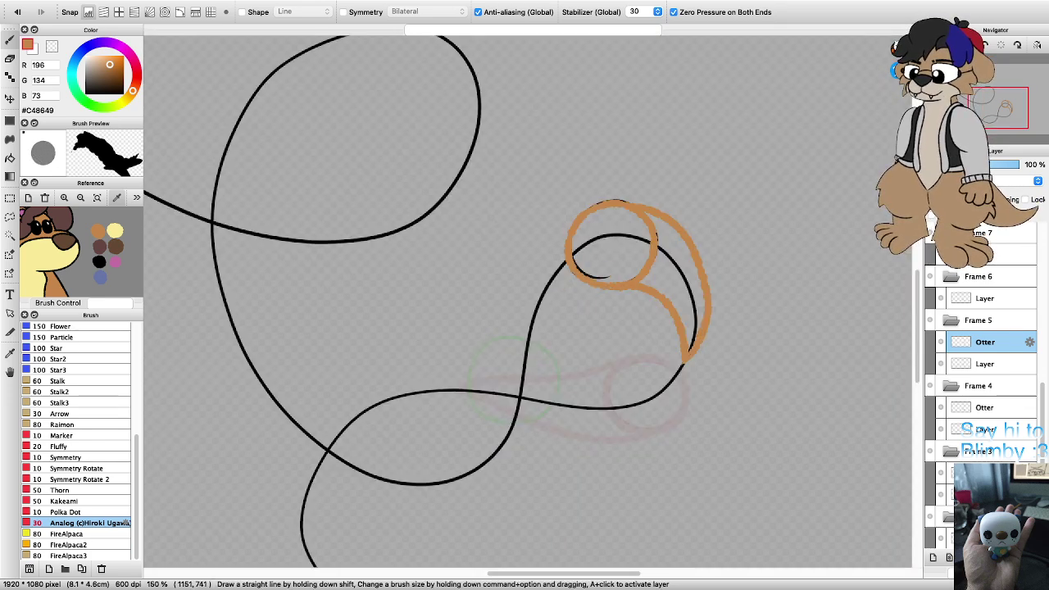
{"action": "scroll", "coordinate": [663, 369], "scroll_direction": "down", "scroll_amount": 2}
{"action": "scroll", "coordinate": [642, 361], "scroll_direction": "up", "scroll_amount": 3}
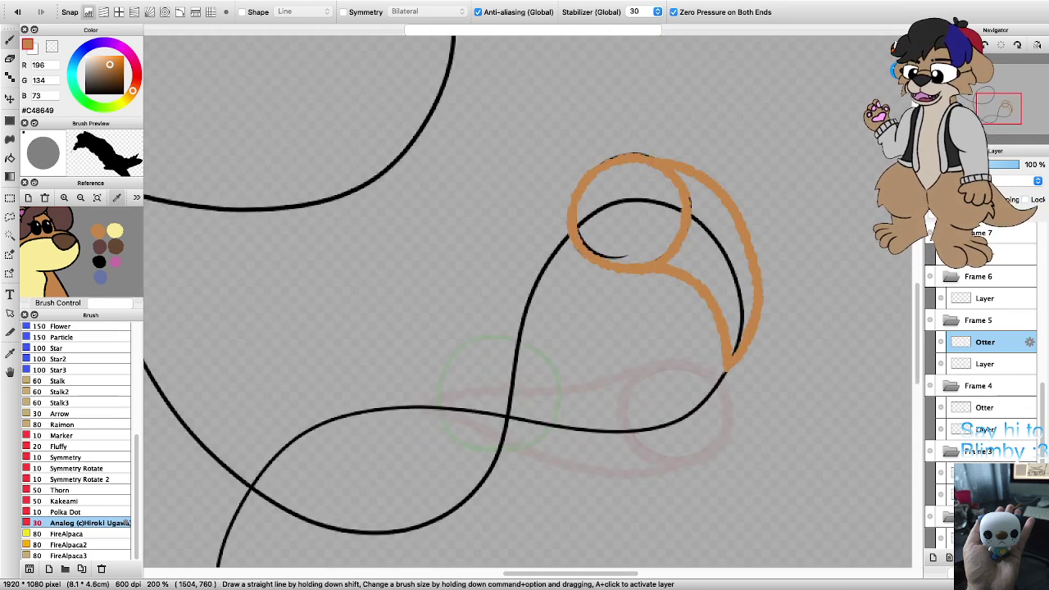
{"action": "key", "text": "super+z"}
{"action": "key", "text": "super+z"}
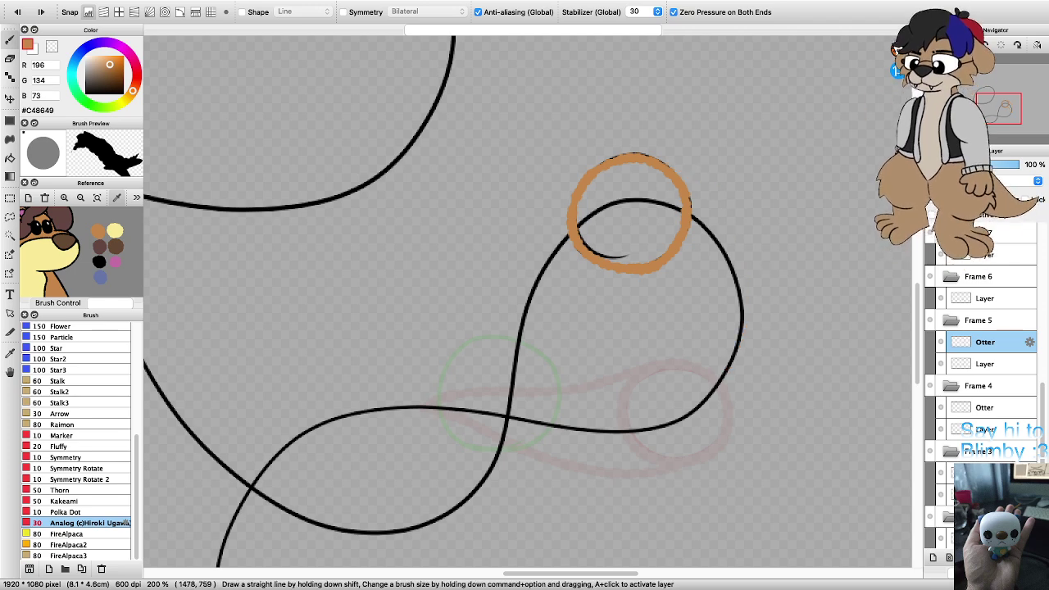
Step: Look through the otter sketches on the Otter layers of Frame 4 and the frames before it
{"action": "left_click", "coordinate": [986, 408]}
{"action": "scroll", "coordinate": [696, 392], "scroll_direction": "down", "scroll_amount": 3}
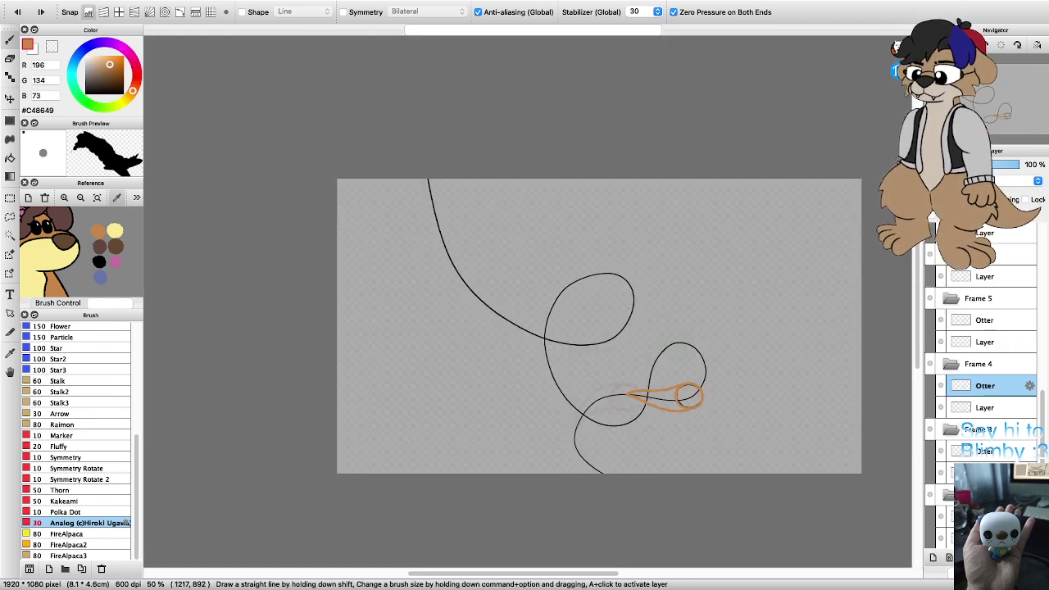
{"action": "scroll", "coordinate": [676, 417], "scroll_direction": "up", "scroll_amount": 4}
{"action": "key", "text": "super+Down"}
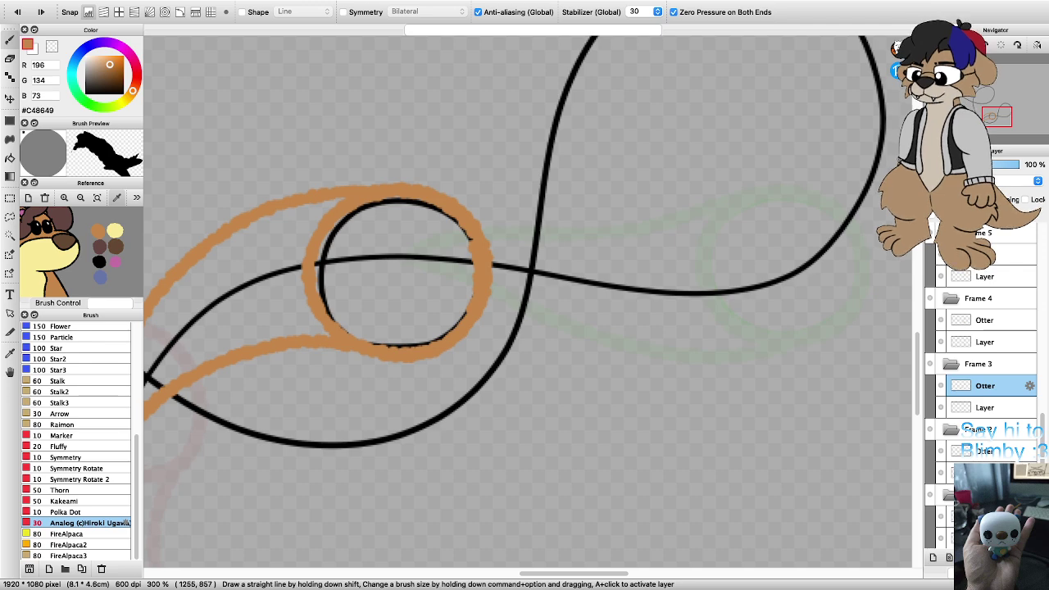
{"action": "key", "text": "super+Down"}
{"action": "scroll", "coordinate": [525, 301], "scroll_direction": "down", "scroll_amount": 3}
{"action": "key", "text": "super+Down"}
{"action": "key", "text": "super+Up"}
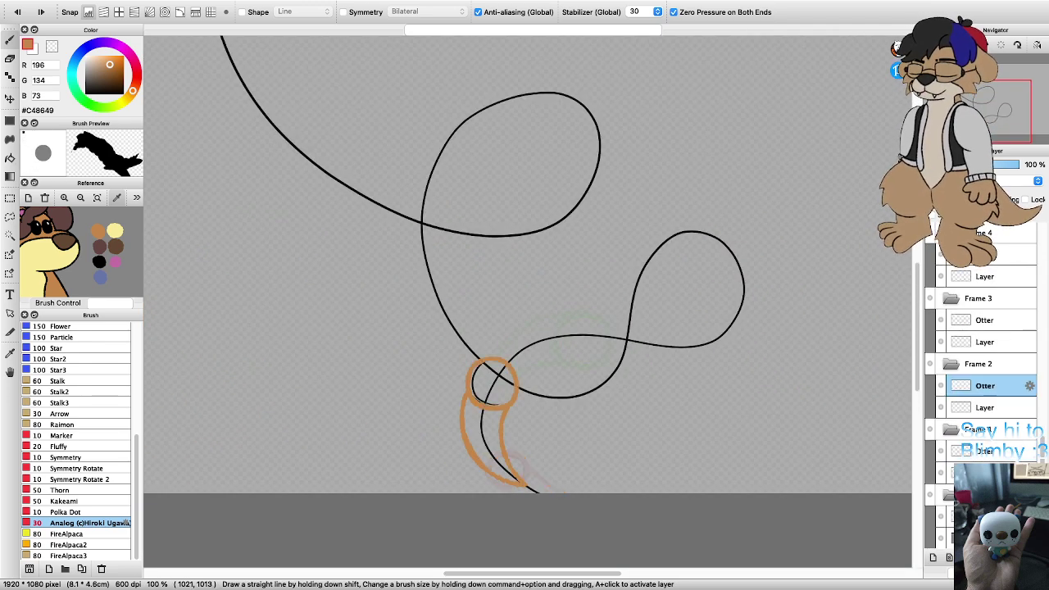
Step: On Frame 3's Otter layer, erase the ends of both body lines where they join the head ring
{"action": "key", "text": "super+Up"}
{"action": "scroll", "coordinate": [595, 357], "scroll_direction": "up", "scroll_amount": 3}
{"action": "key", "text": "e"}
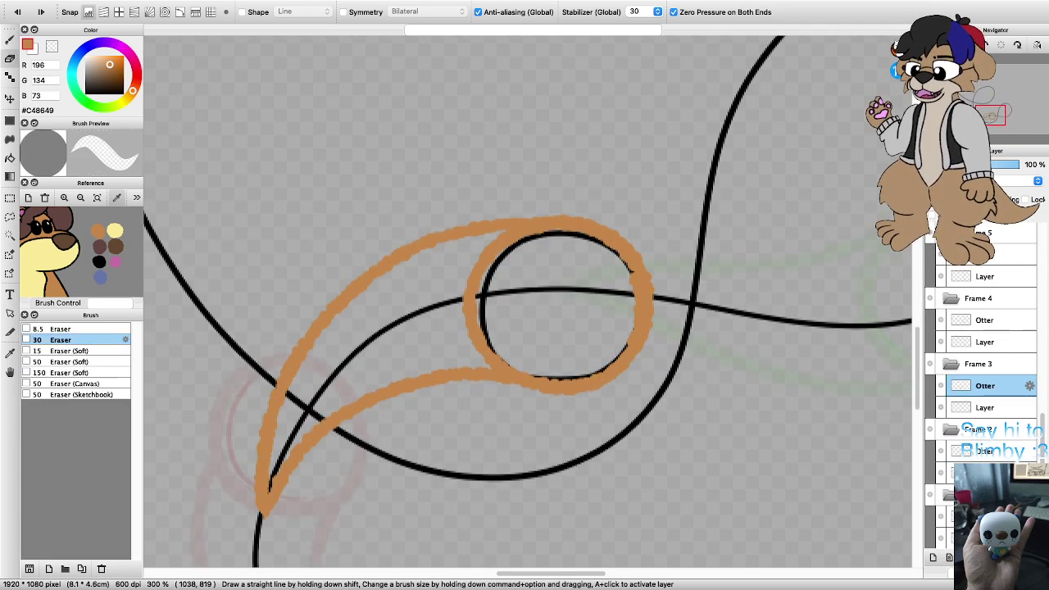
{"action": "left_click_drag", "start_coordinate": [420, 386], "coordinate": [499, 369]}
{"action": "scroll", "coordinate": [488, 397], "scroll_direction": "up", "scroll_amount": 2}
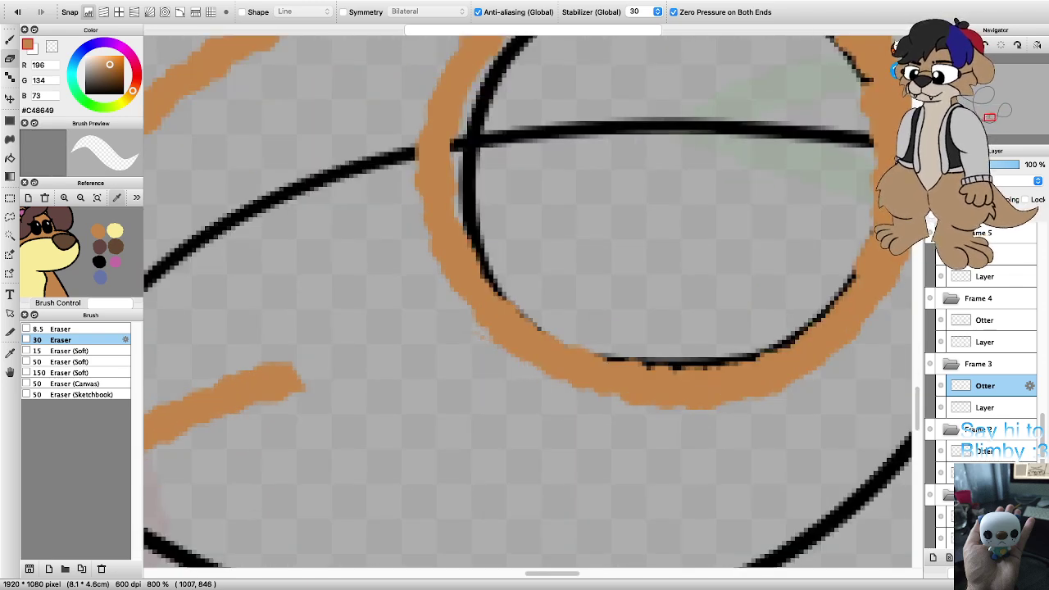
{"action": "scroll", "coordinate": [455, 336], "scroll_direction": "down", "scroll_amount": 4}
{"action": "scroll", "coordinate": [455, 223], "scroll_direction": "up", "scroll_amount": 4}
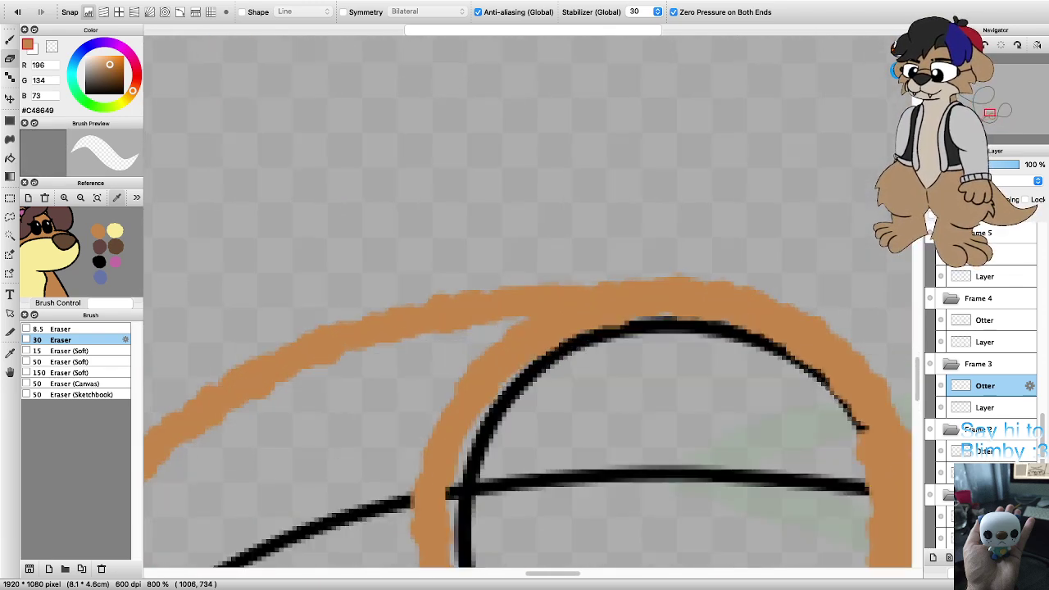
{"action": "mouse_move", "coordinate": [474, 298]}
{"action": "left_mouse_down"}
{"action": "mouse_move", "coordinate": [430, 313]}
{"action": "mouse_move", "coordinate": [578, 289]}
{"action": "left_mouse_up"}
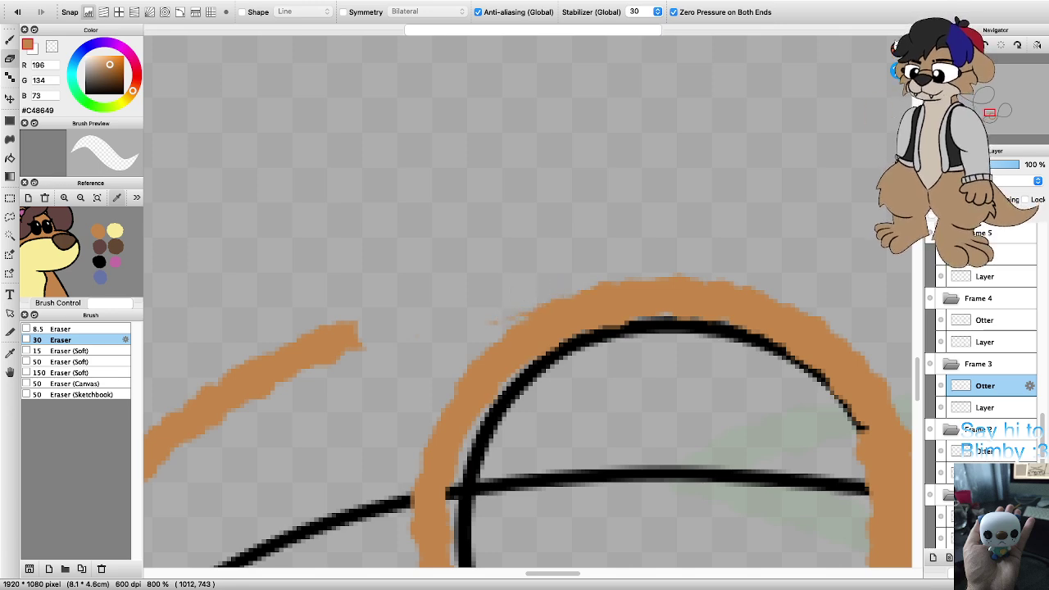
{"action": "left_click_drag", "start_coordinate": [359, 342], "coordinate": [340, 330]}
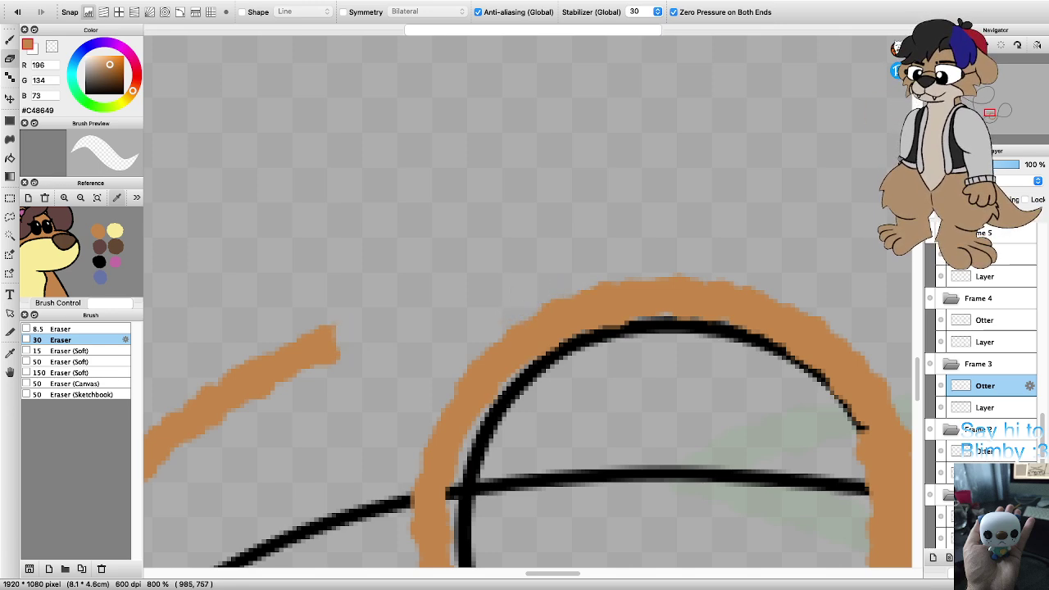
Step: Reconnect Frame 3's outer body line to the head ring in orange and erase the uneven bump along its outer edge
{"action": "scroll", "coordinate": [363, 337], "scroll_direction": "down", "scroll_amount": 2}
{"action": "key", "text": "b"}
{"action": "key", "text": "Left"}
{"action": "key", "text": "Left"}
{"action": "key", "text": "Left"}
{"action": "key", "text": "Left"}
{"action": "key", "text": "Left"}
{"action": "key", "text": "Left"}
{"action": "key", "text": "Left"}
{"action": "key", "text": "Left"}
{"action": "key", "text": "Left"}
{"action": "key", "text": "Left"}
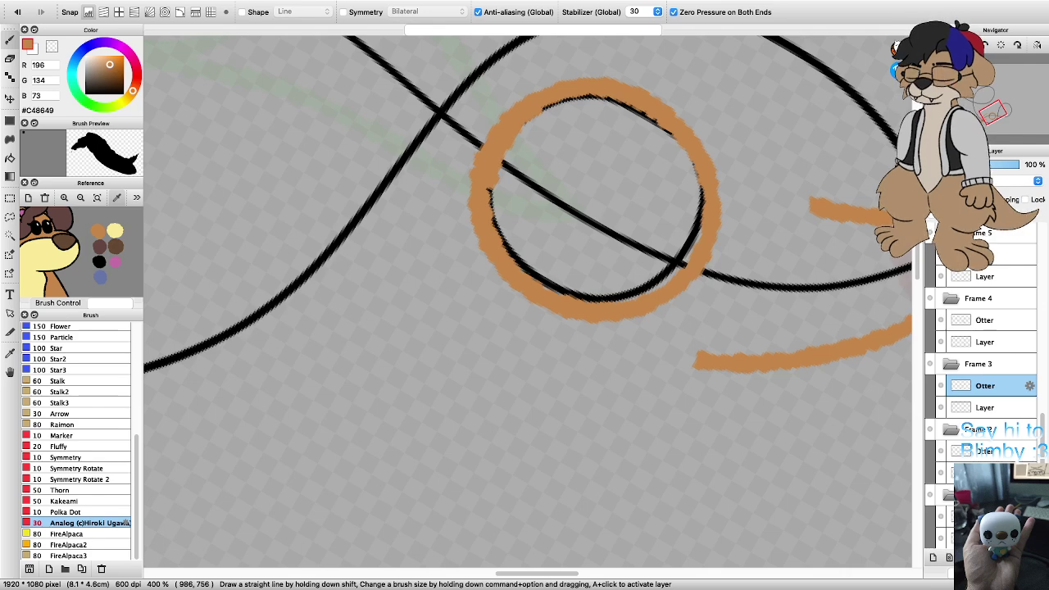
{"action": "scroll", "coordinate": [528, 302], "scroll_direction": "down", "scroll_amount": 4}
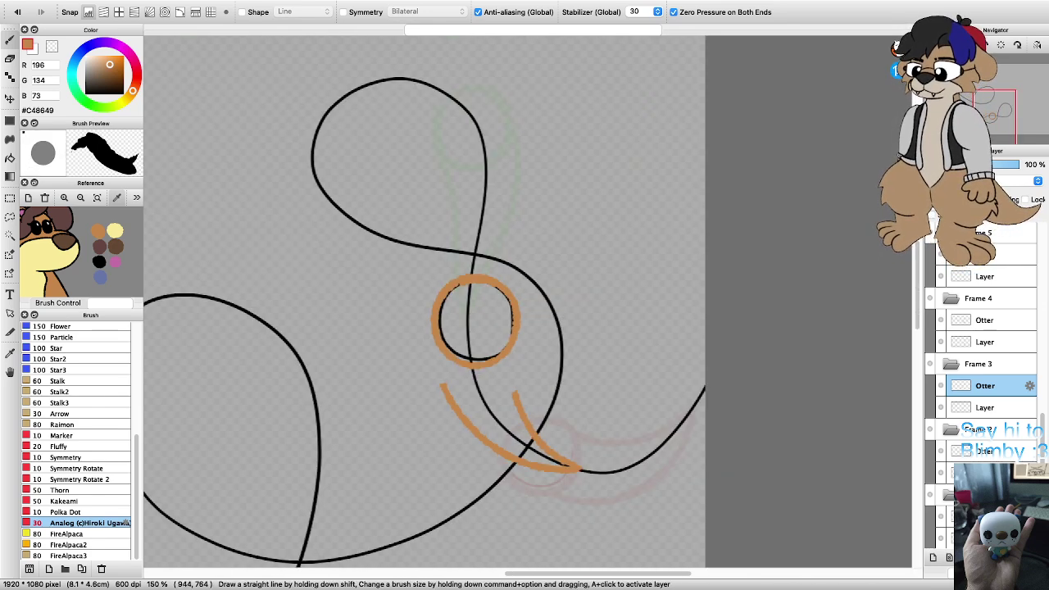
{"action": "scroll", "coordinate": [441, 398], "scroll_direction": "up", "scroll_amount": 4}
{"action": "mouse_move", "coordinate": [517, 459]}
{"action": "left_mouse_down"}
{"action": "mouse_move", "coordinate": [463, 373]}
{"action": "mouse_move", "coordinate": [439, 275]}
{"action": "left_mouse_up"}
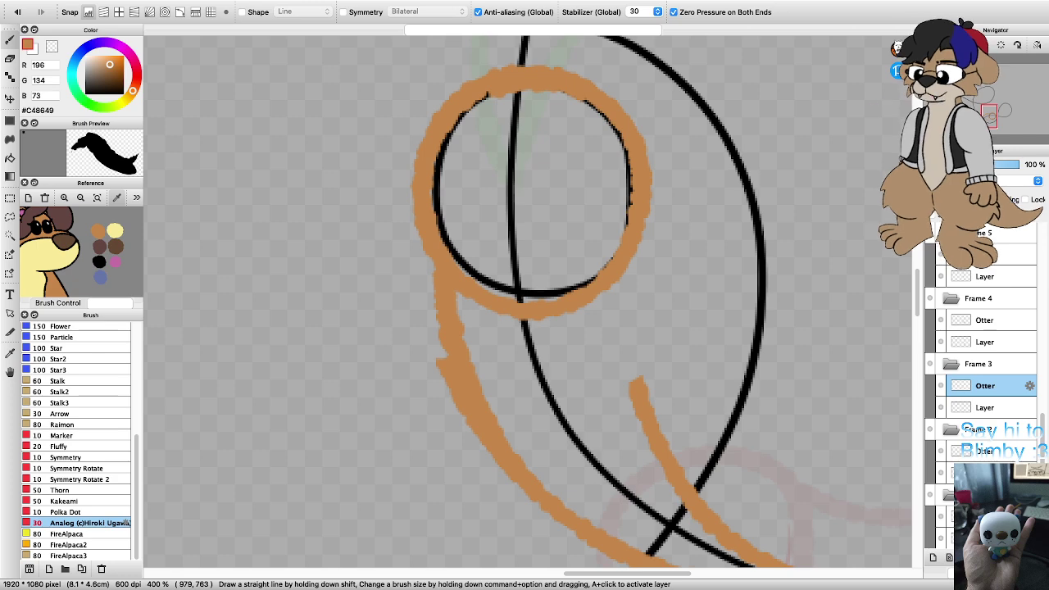
{"action": "key", "text": "e"}
{"action": "scroll", "coordinate": [417, 364], "scroll_direction": "up", "scroll_amount": 3}
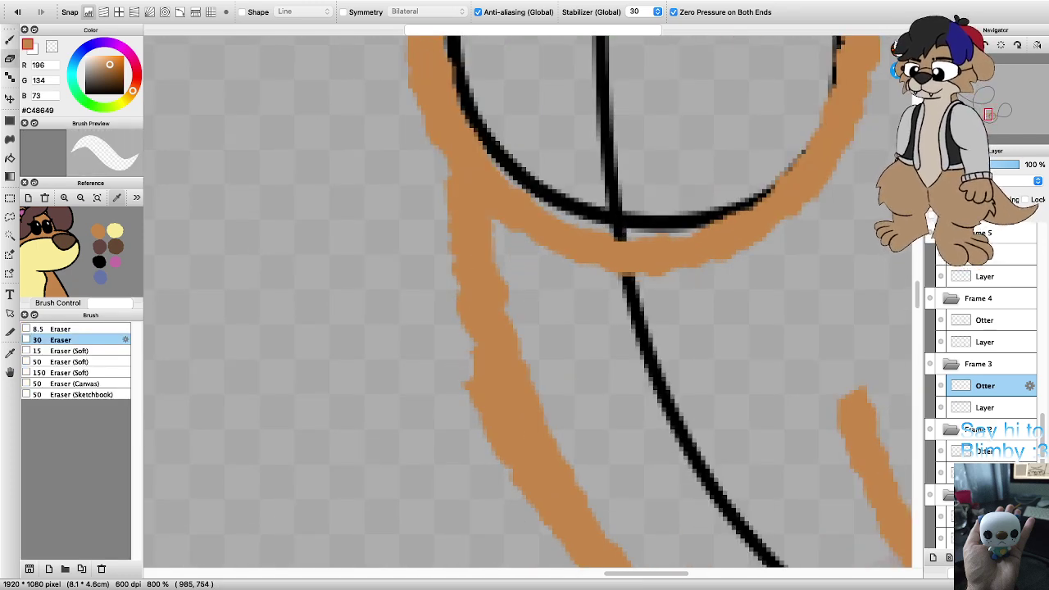
{"action": "mouse_move", "coordinate": [474, 417]}
{"action": "left_mouse_down"}
{"action": "mouse_move", "coordinate": [462, 357]}
{"action": "mouse_move", "coordinate": [506, 482]}
{"action": "left_mouse_up"}
Step: Reconnect Frame 3's inner body line to the head ring with a slightly curved orange stroke
{"action": "scroll", "coordinate": [487, 465], "scroll_direction": "down", "scroll_amount": 4}
{"action": "key", "text": "b"}
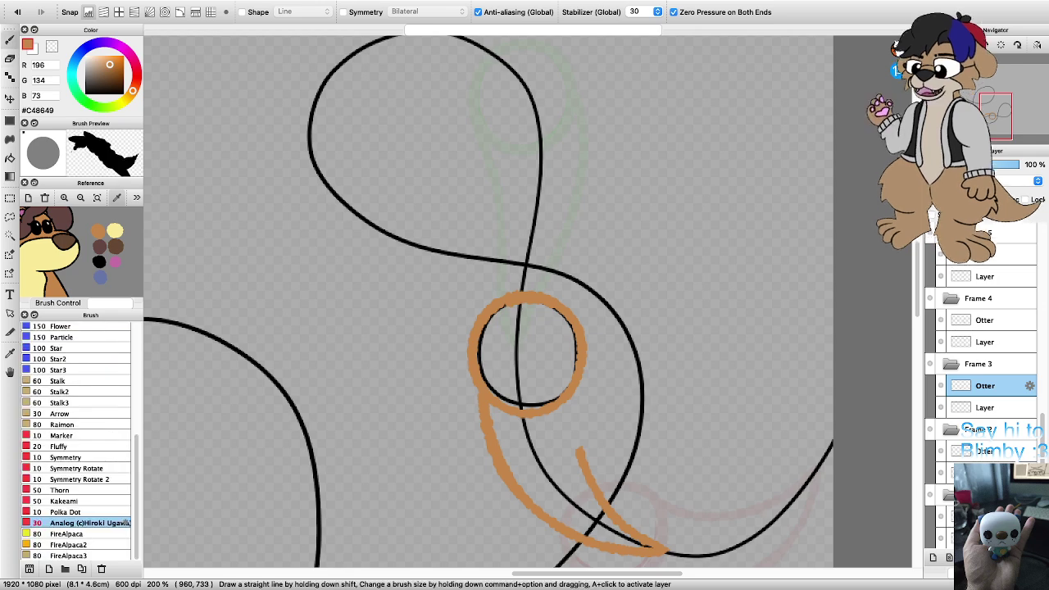
{"action": "scroll", "coordinate": [577, 432], "scroll_direction": "up", "scroll_amount": 2}
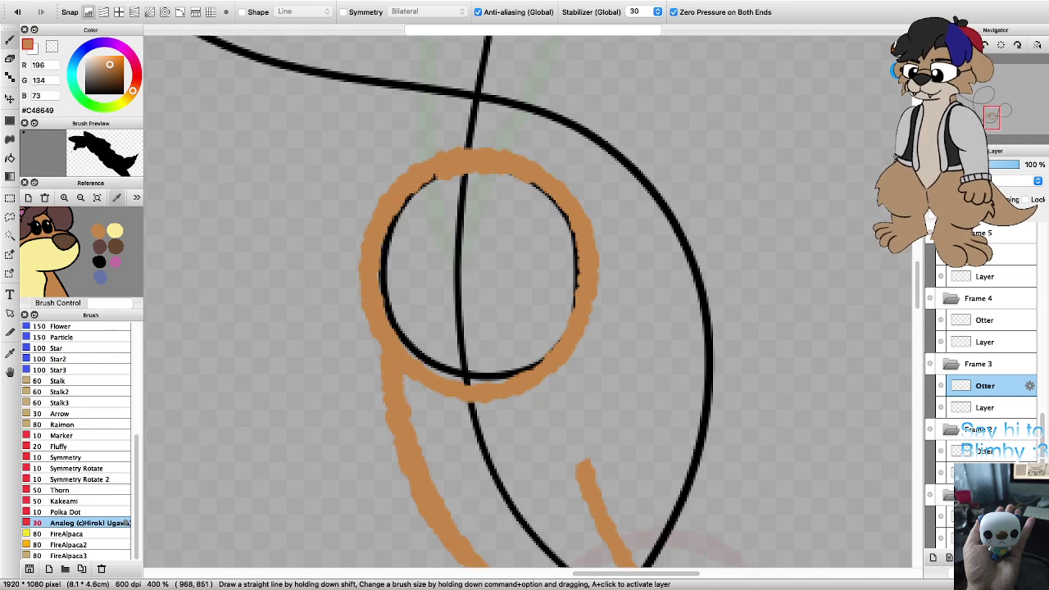
{"action": "left_click_drag", "start_coordinate": [584, 465], "coordinate": [566, 361]}
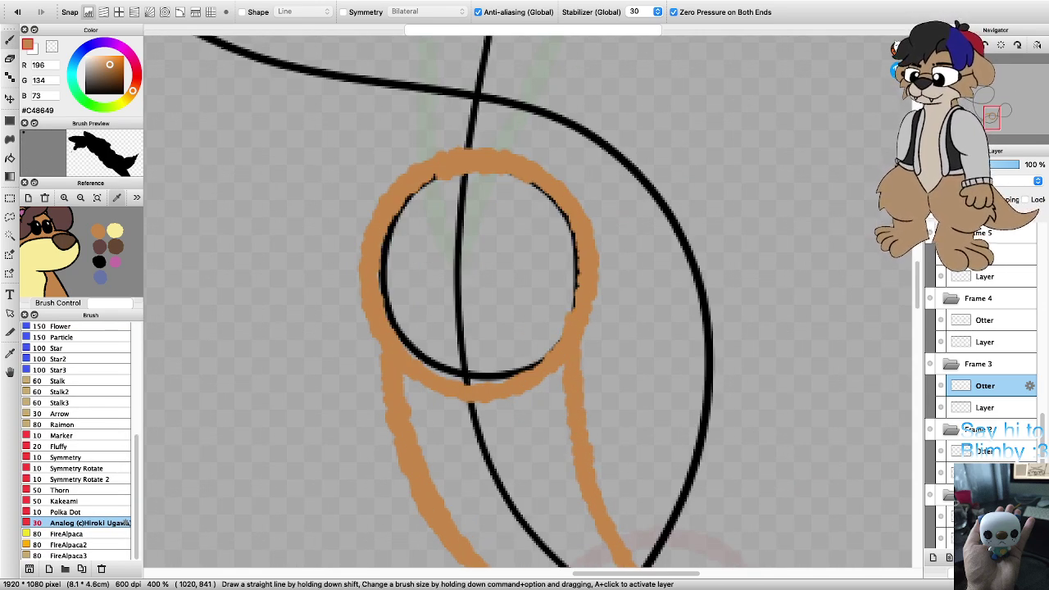
{"action": "scroll", "coordinate": [673, 338], "scroll_direction": "down", "scroll_amount": 2}
Step: Try erasing the end of one body line beside the head ring on Frame 4's Otter layer, and undo it
{"action": "left_click", "coordinate": [986, 320]}
{"action": "scroll", "coordinate": [600, 264], "scroll_direction": "down", "scroll_amount": 2}
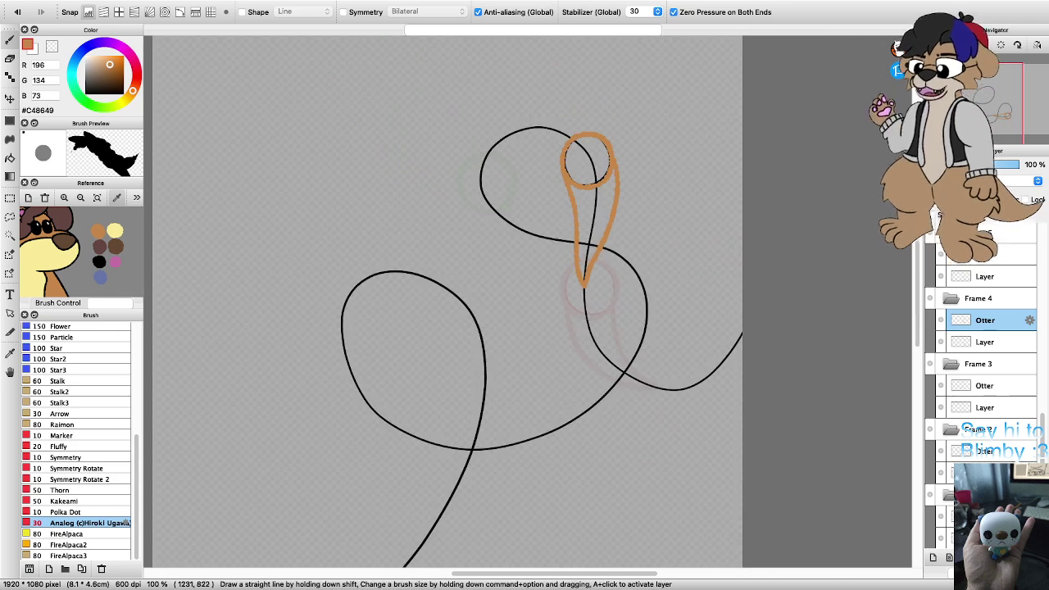
{"action": "scroll", "coordinate": [594, 169], "scroll_direction": "up", "scroll_amount": 3}
{"action": "key", "text": "e"}
{"action": "scroll", "coordinate": [525, 193], "scroll_direction": "up", "scroll_amount": 1}
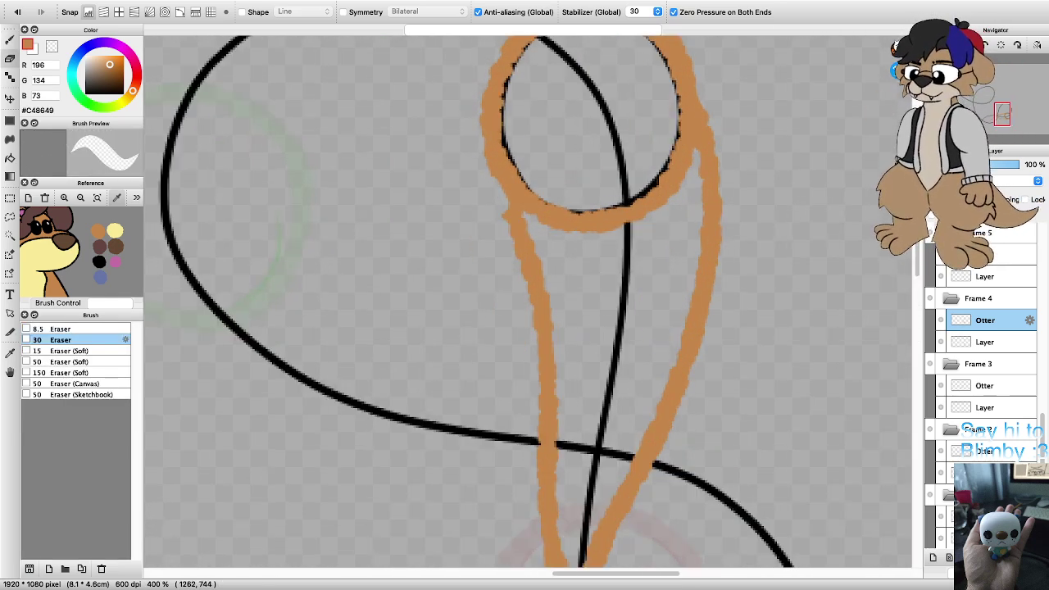
{"action": "left_click_drag", "start_coordinate": [515, 225], "coordinate": [525, 248]}
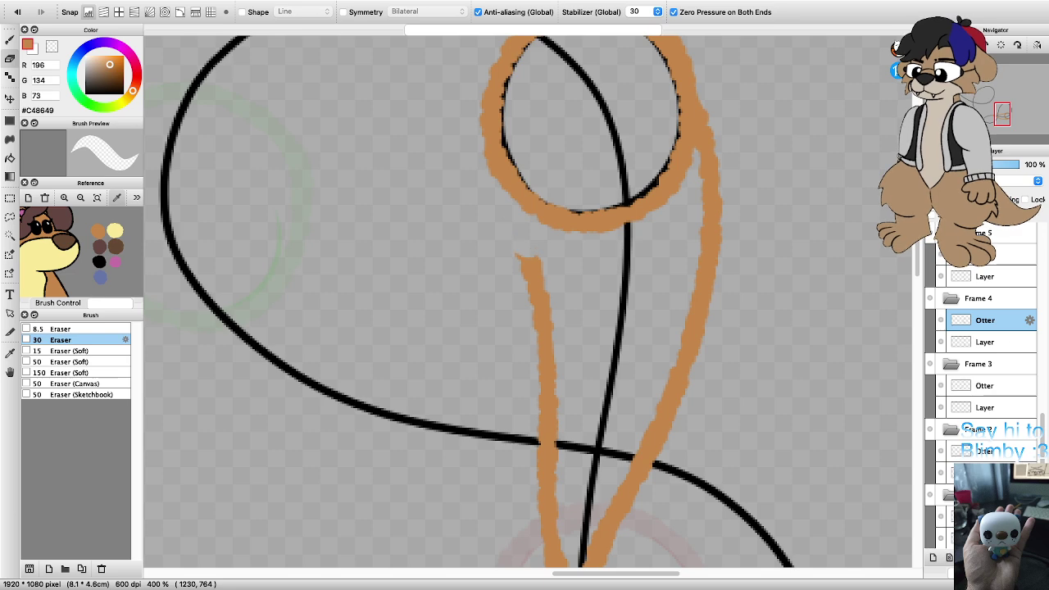
{"action": "key", "text": "super+z"}
Step: Examine the shape of Frame 4's otter in rotated and mirrored views and compare it with Frame 3's otter
{"action": "key", "text": "b"}
{"action": "key", "text": "Right"}
{"action": "key", "text": "Right"}
{"action": "key", "text": "Right"}
{"action": "key", "text": "Right"}
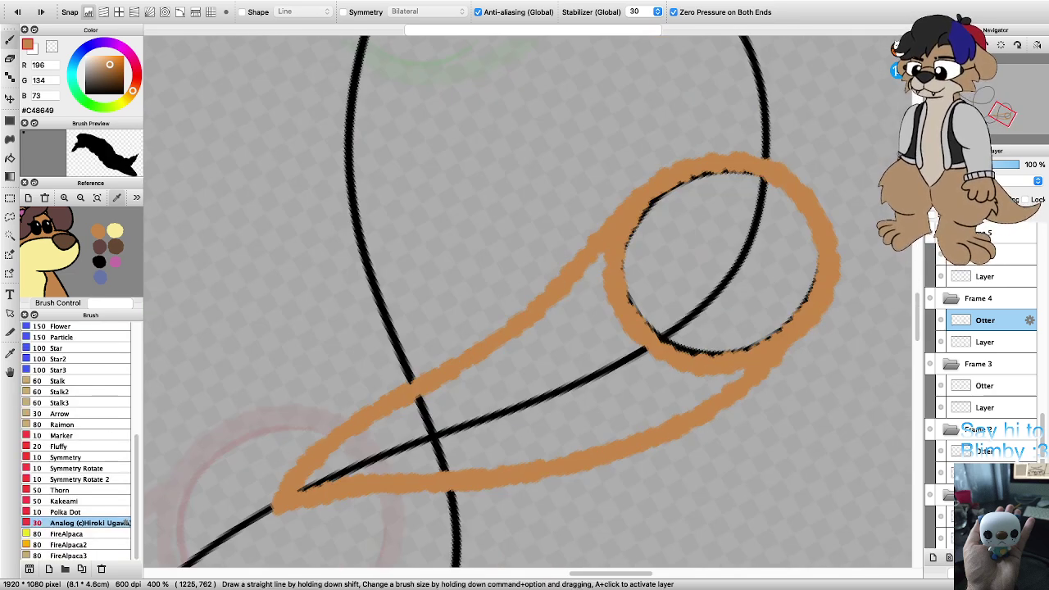
{"action": "scroll", "coordinate": [517, 255], "scroll_direction": "down", "scroll_amount": 3}
{"action": "key", "text": "Up"}
{"action": "key", "text": "Right"}
{"action": "key", "text": "Right"}
{"action": "key", "text": "Left"}
{"action": "key", "text": "Left"}
{"action": "key", "text": "Left"}
{"action": "key", "text": "Left"}
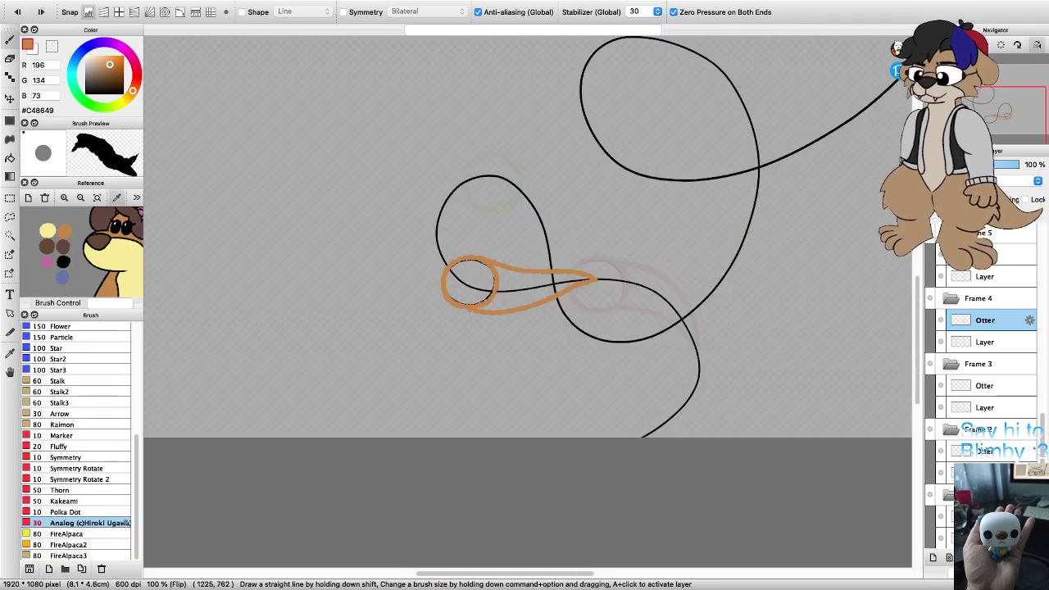
{"action": "key", "text": "Right"}
{"action": "key", "text": "Right"}
{"action": "key", "text": "Right"}
{"action": "key", "text": "Right"}
{"action": "key", "text": "Right"}
{"action": "key", "text": "Right"}
{"action": "key", "text": "Right"}
{"action": "key", "text": "Right"}
{"action": "key", "text": "Right"}
{"action": "key", "text": "Right"}
{"action": "key", "text": "Right"}
{"action": "key", "text": "Right"}
{"action": "key", "text": "Left"}
{"action": "key", "text": "Left"}
{"action": "key", "text": "Left"}
{"action": "key", "text": "Left"}
{"action": "key", "text": "Left"}
{"action": "key", "text": "Left"}
{"action": "key", "text": "Left"}
{"action": "key", "text": "Left"}
{"action": "key", "text": "Left"}
{"action": "key", "text": "Left"}
{"action": "key", "text": "Left"}
{"action": "key", "text": "Left"}
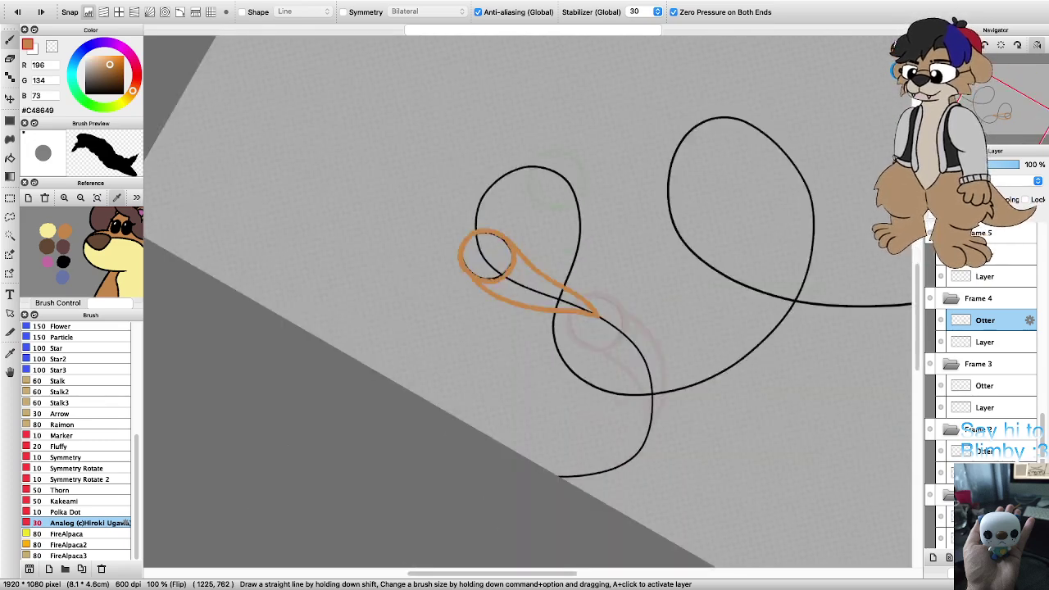
{"action": "key", "text": "Up"}
{"action": "key", "text": "super+Down"}
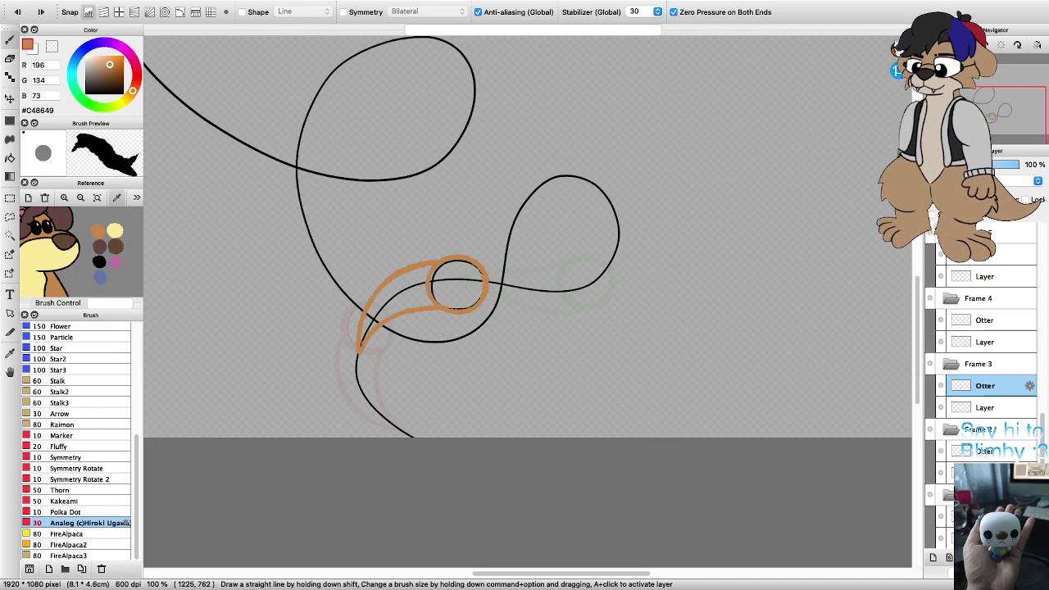
{"action": "key", "text": "super+Right"}
{"action": "key", "text": "super+Right"}
{"action": "key", "text": "super+Left"}
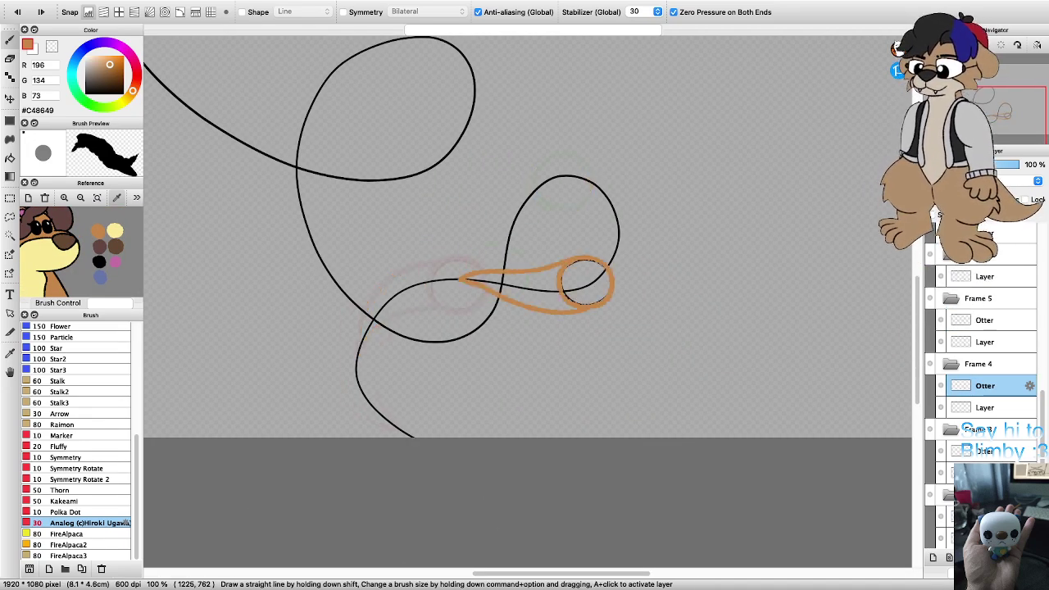
Step: Erase Frame 4's lower body line from the head ring back to just past the path crossing
{"action": "key", "text": "e"}
{"action": "scroll", "coordinate": [562, 238], "scroll_direction": "up", "scroll_amount": 4}
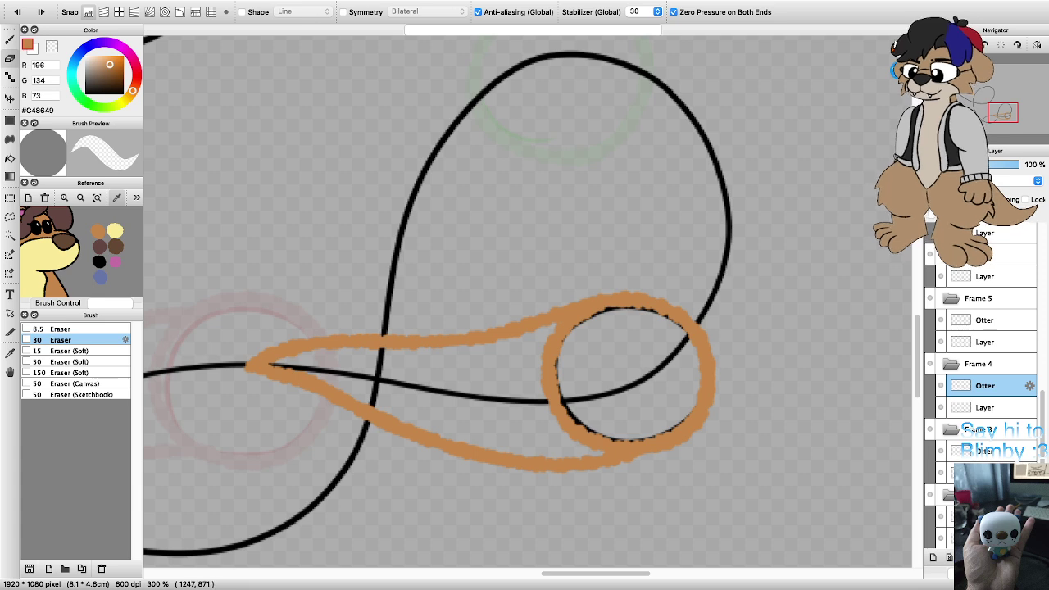
{"action": "scroll", "coordinate": [586, 513], "scroll_direction": "up", "scroll_amount": 2}
{"action": "scroll", "coordinate": [512, 478], "scroll_direction": "down", "scroll_amount": 1}
{"action": "mouse_move", "coordinate": [369, 397]}
{"action": "left_mouse_down"}
{"action": "mouse_move", "coordinate": [393, 428]}
{"action": "mouse_move", "coordinate": [423, 434]}
{"action": "mouse_move", "coordinate": [586, 433]}
{"action": "left_mouse_up"}
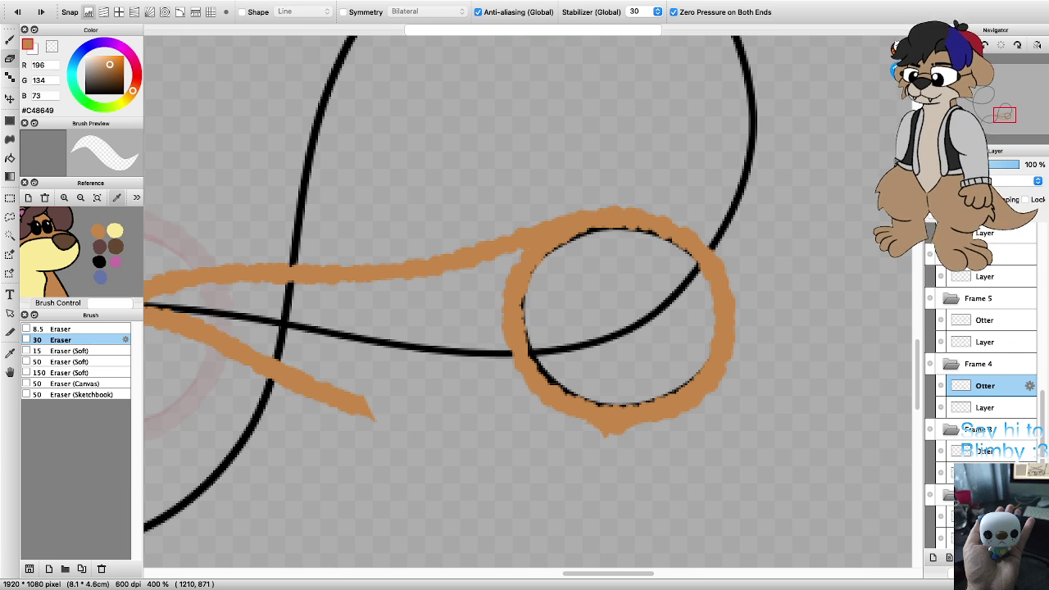
{"action": "scroll", "coordinate": [525, 220], "scroll_direction": "up", "scroll_amount": 2}
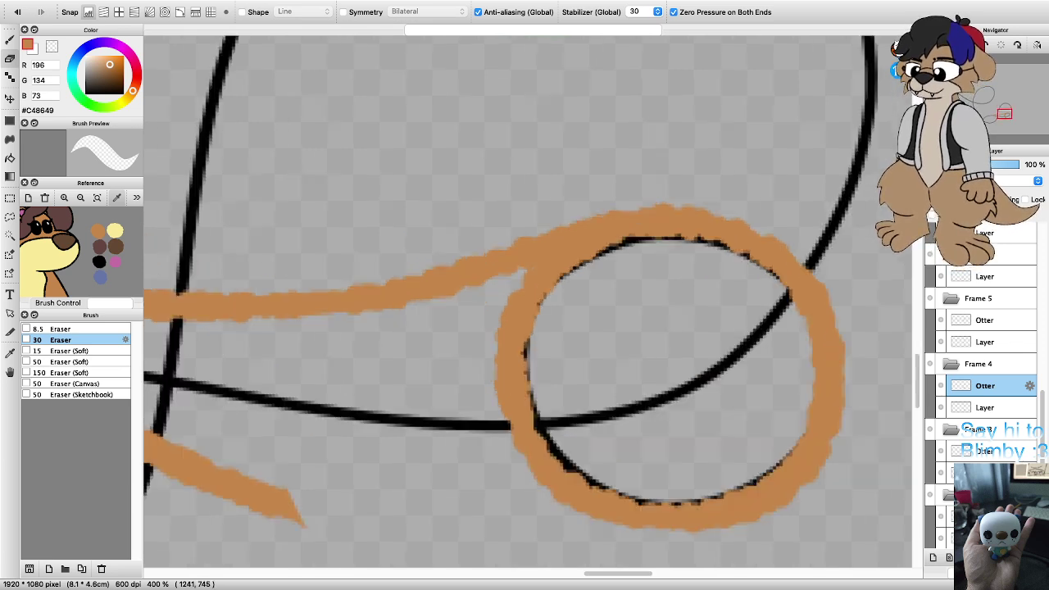
Step: Erase Frame 4's upper body line from the head ring back to the path crossing, leaving a short tail stub
{"action": "mouse_move", "coordinate": [504, 295]}
{"action": "left_mouse_down"}
{"action": "mouse_move", "coordinate": [545, 246]}
{"action": "mouse_move", "coordinate": [652, 212]}
{"action": "left_mouse_up"}
{"action": "key", "text": "b"}
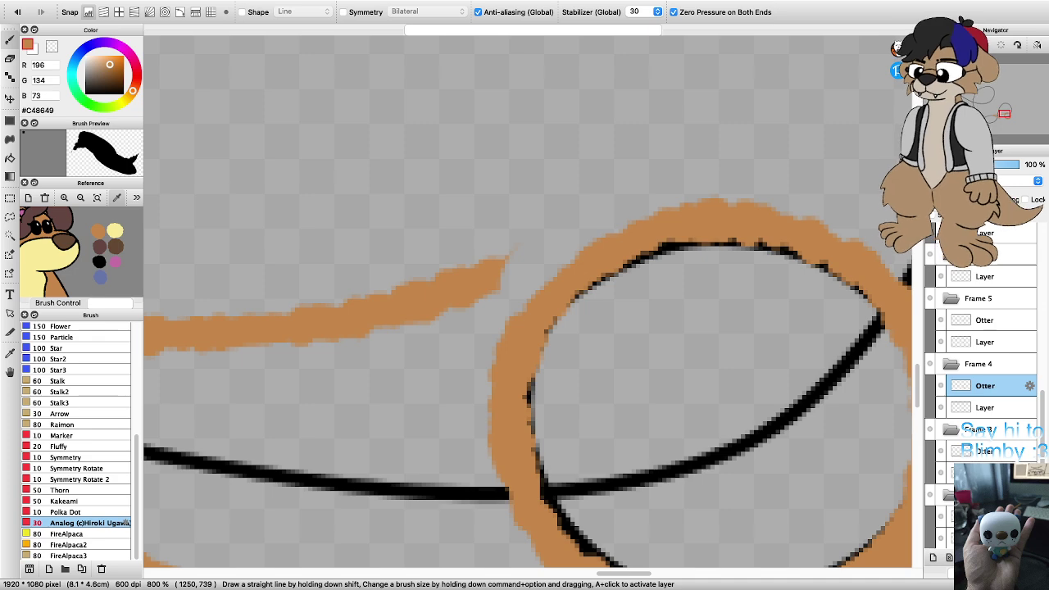
{"action": "key", "text": "e"}
{"action": "mouse_move", "coordinate": [246, 332]}
{"action": "left_mouse_down"}
{"action": "mouse_move", "coordinate": [327, 324]}
{"action": "mouse_move", "coordinate": [492, 262]}
{"action": "mouse_move", "coordinate": [467, 306]}
{"action": "left_mouse_up"}
{"action": "scroll", "coordinate": [396, 349], "scroll_direction": "down", "scroll_amount": 2}
{"action": "scroll", "coordinate": [279, 397], "scroll_direction": "up", "scroll_amount": 1}
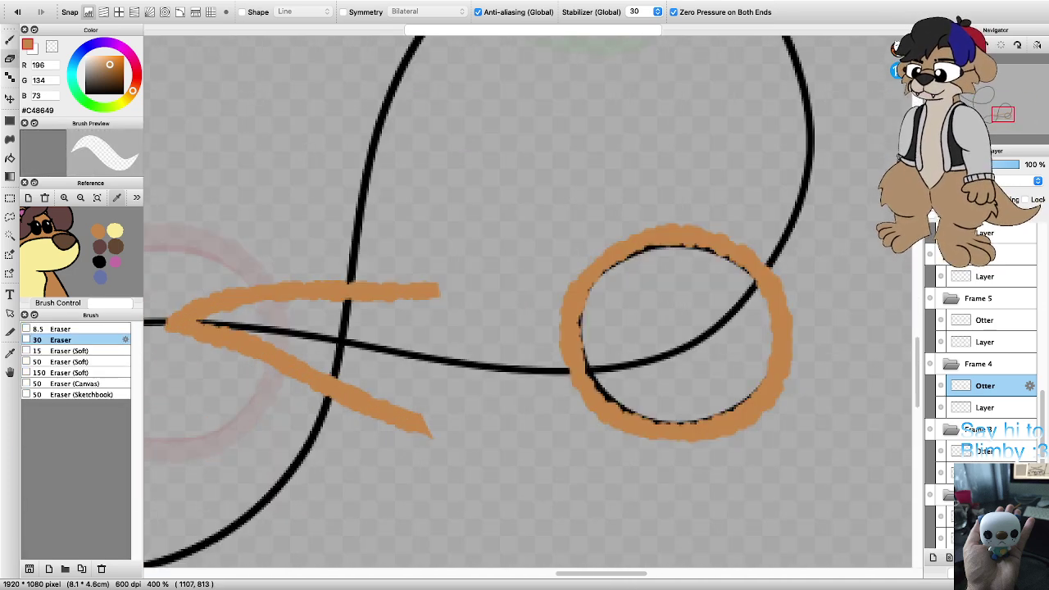
{"action": "left_click_drag", "start_coordinate": [348, 292], "coordinate": [439, 290]}
{"action": "key", "text": "b"}
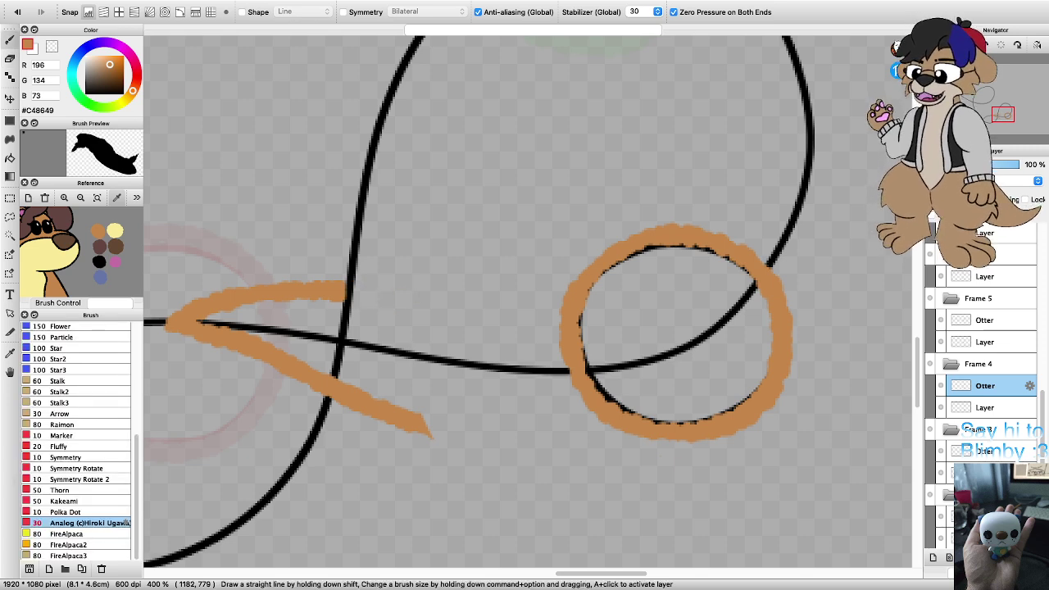
Step: Trim the pointed tip off the stub of Frame 4's lower body line
{"action": "key", "text": "e"}
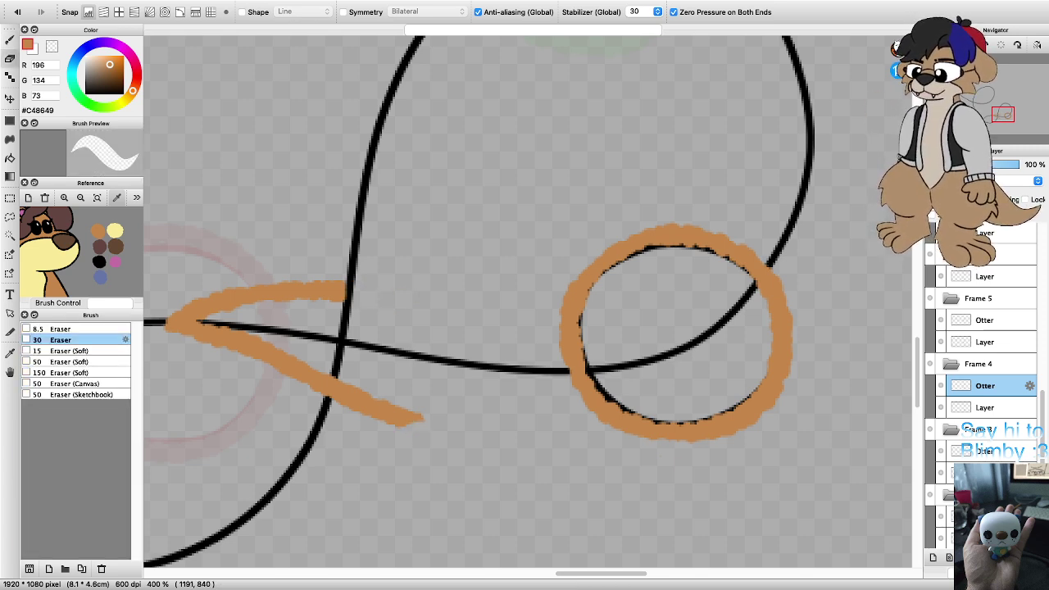
{"action": "key", "text": "b"}
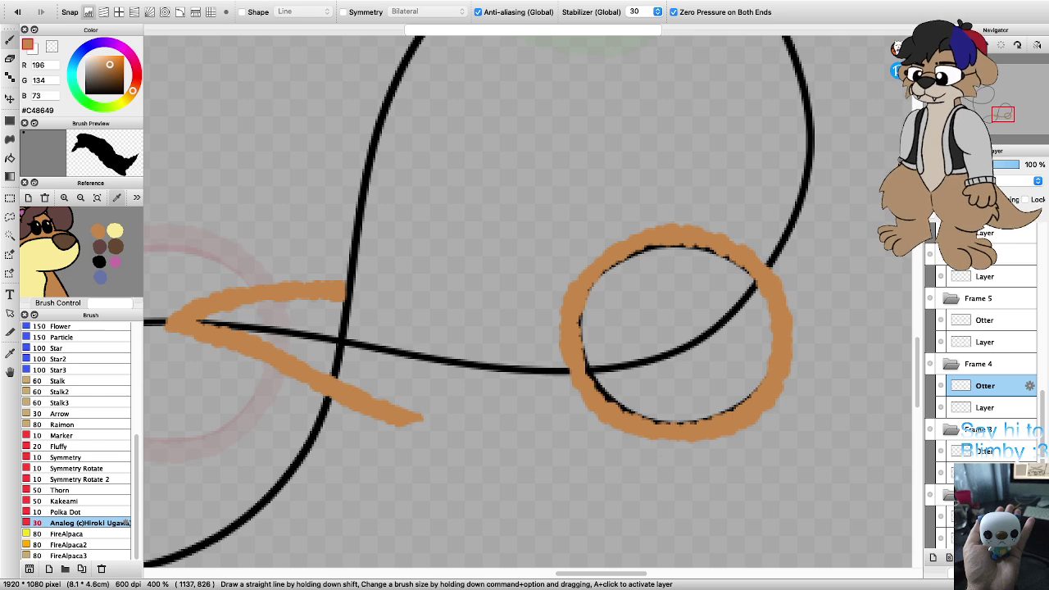
Step: Try extending Frame 4's lower body line from its stub to the head ring, undoing each stroke
{"action": "left_click_drag", "start_coordinate": [366, 416], "coordinate": [520, 431]}
{"action": "key", "text": "super+z"}
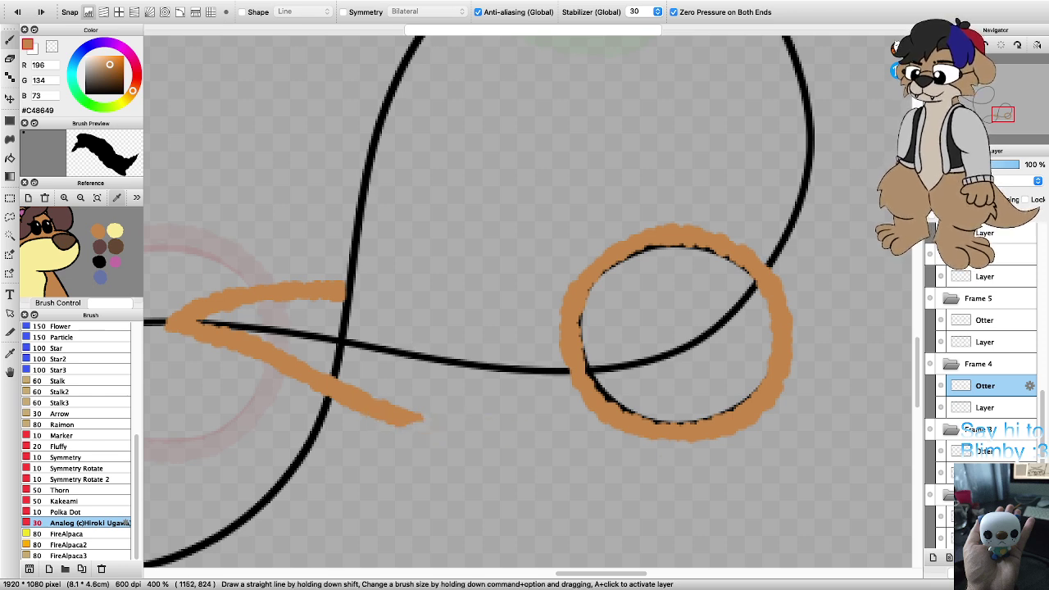
{"action": "left_click_drag", "start_coordinate": [414, 418], "coordinate": [611, 422]}
{"action": "key", "text": "super+z"}
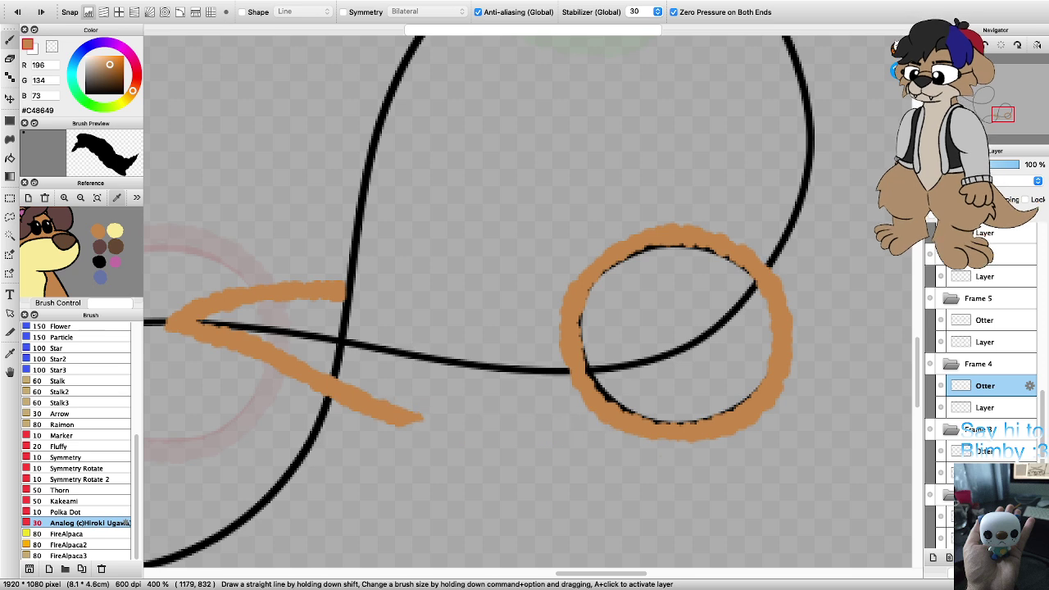
Step: Draw Frame 4's lower and upper body lines from the tail stubs to the head ring, and switch to Frame 5's Otter layer
{"action": "left_click_drag", "start_coordinate": [418, 420], "coordinate": [614, 433]}
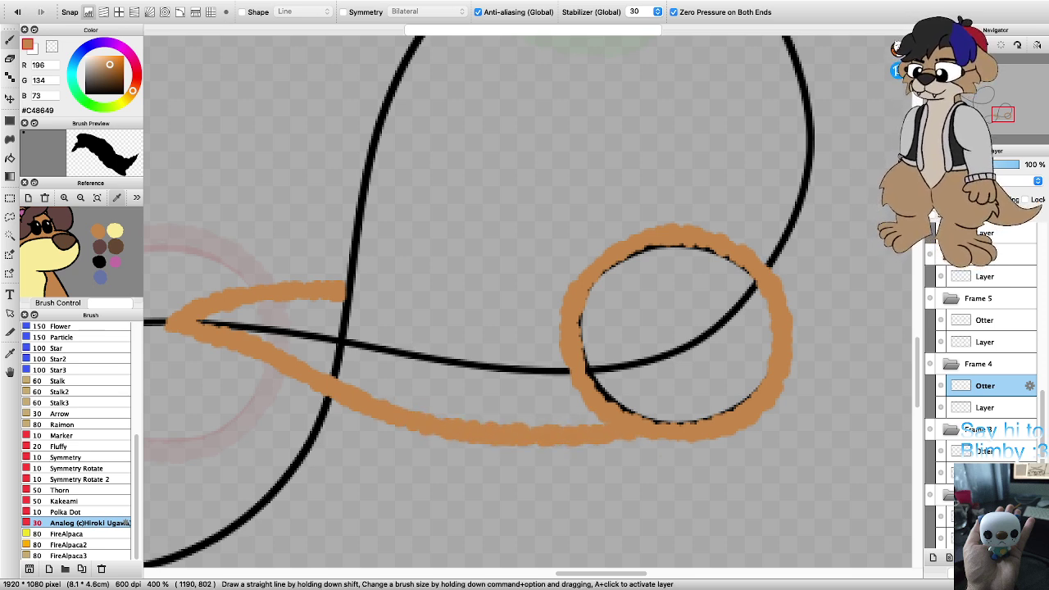
{"action": "mouse_move", "coordinate": [345, 287]}
{"action": "left_mouse_down"}
{"action": "mouse_move", "coordinate": [473, 298]}
{"action": "mouse_move", "coordinate": [581, 275]}
{"action": "left_mouse_up"}
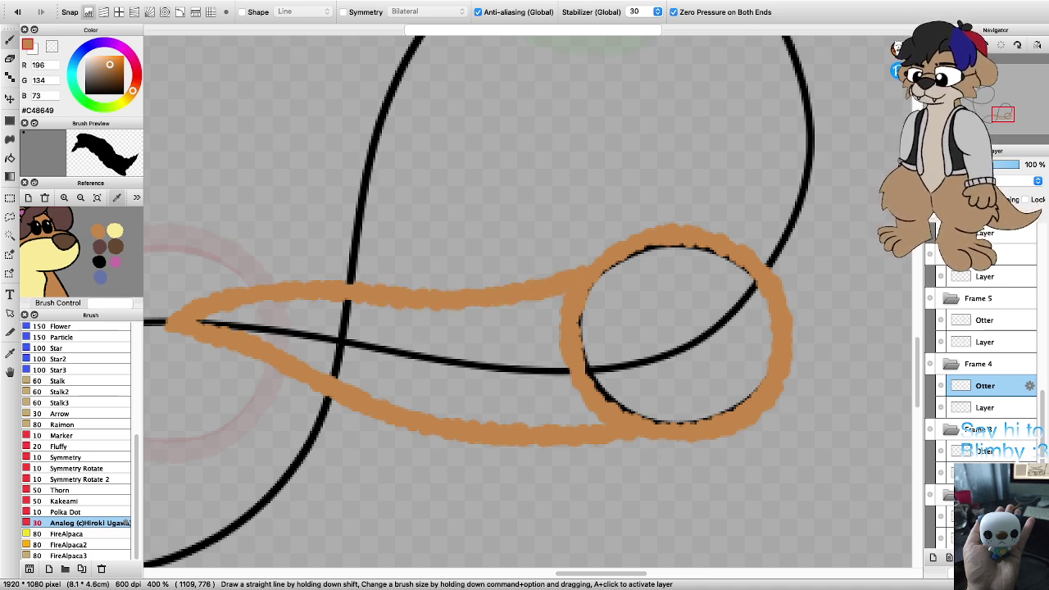
{"action": "scroll", "coordinate": [584, 293], "scroll_direction": "down", "scroll_amount": 3}
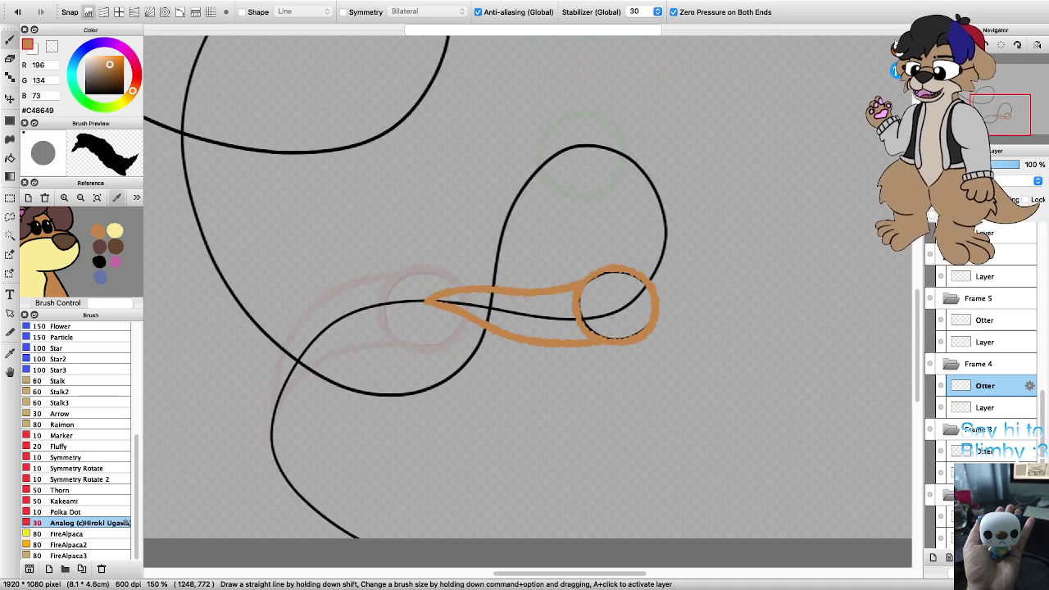
{"action": "key", "text": "Up"}
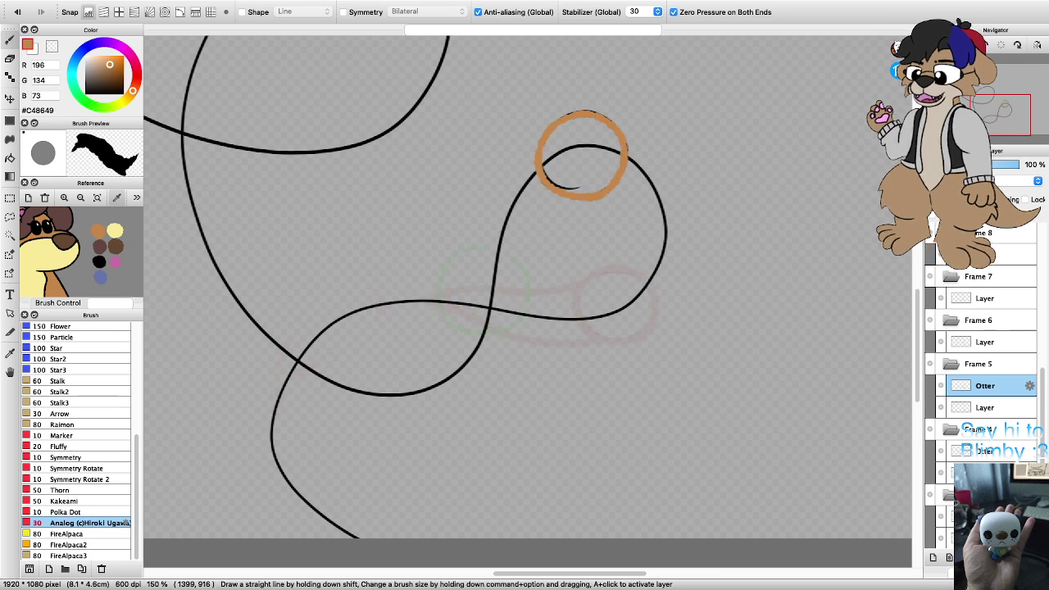
Step: Try drawing Frame 5's inner and outer body lines from the head ring along the path in a rotated view, and undo them
{"action": "scroll", "coordinate": [640, 212], "scroll_direction": "up", "scroll_amount": 3}
{"action": "scroll", "coordinate": [645, 240], "scroll_direction": "down", "scroll_amount": 2}
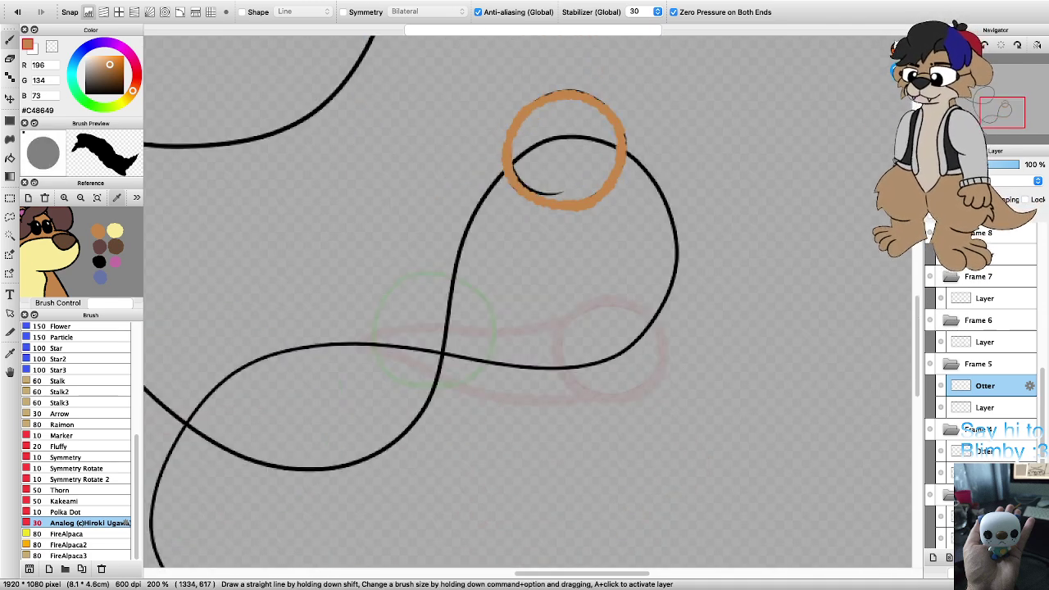
{"action": "key", "text": "Right"}
{"action": "key", "text": "Right"}
{"action": "key", "text": "Right"}
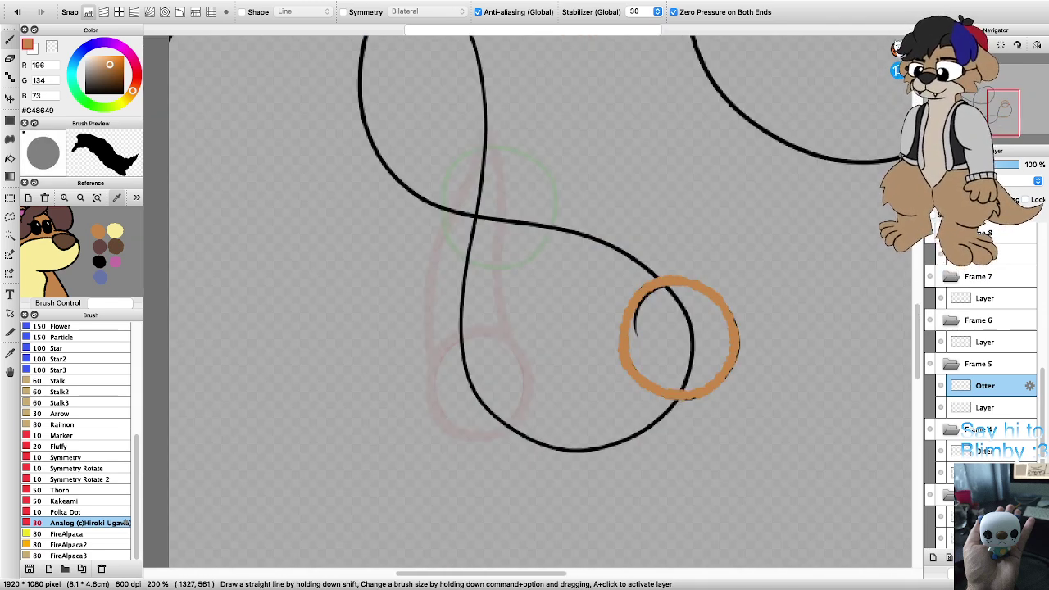
{"action": "scroll", "coordinate": [641, 359], "scroll_direction": "down", "scroll_amount": 1}
{"action": "scroll", "coordinate": [629, 425], "scroll_direction": "up", "scroll_amount": 2}
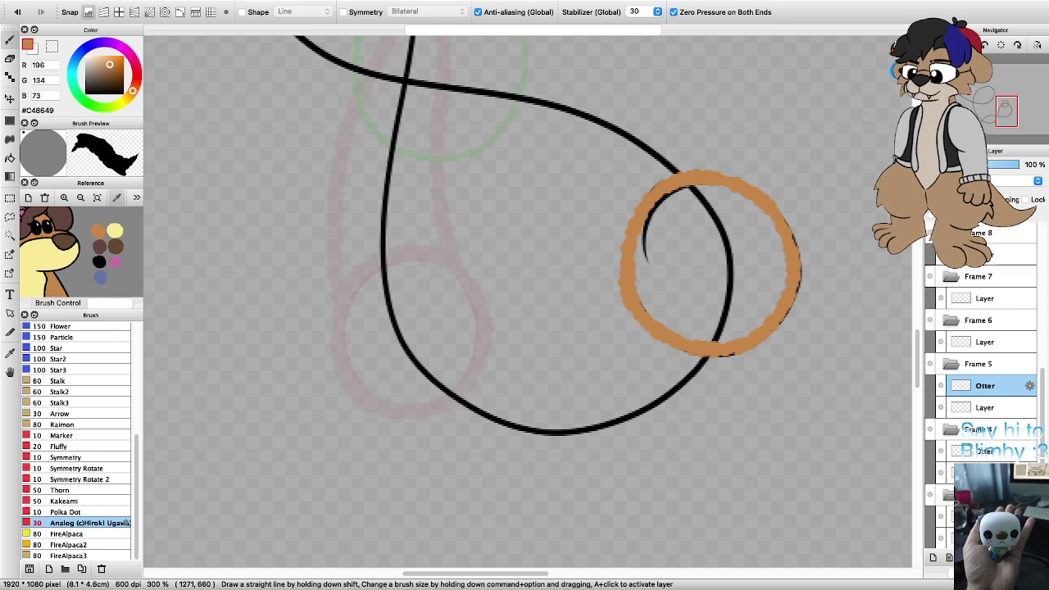
{"action": "mouse_move", "coordinate": [638, 317]}
{"action": "left_mouse_down"}
{"action": "mouse_move", "coordinate": [618, 364]}
{"action": "mouse_move", "coordinate": [559, 391]}
{"action": "mouse_move", "coordinate": [516, 391]}
{"action": "mouse_move", "coordinate": [474, 372]}
{"action": "mouse_move", "coordinate": [426, 326]}
{"action": "mouse_move", "coordinate": [390, 198]}
{"action": "left_mouse_up"}
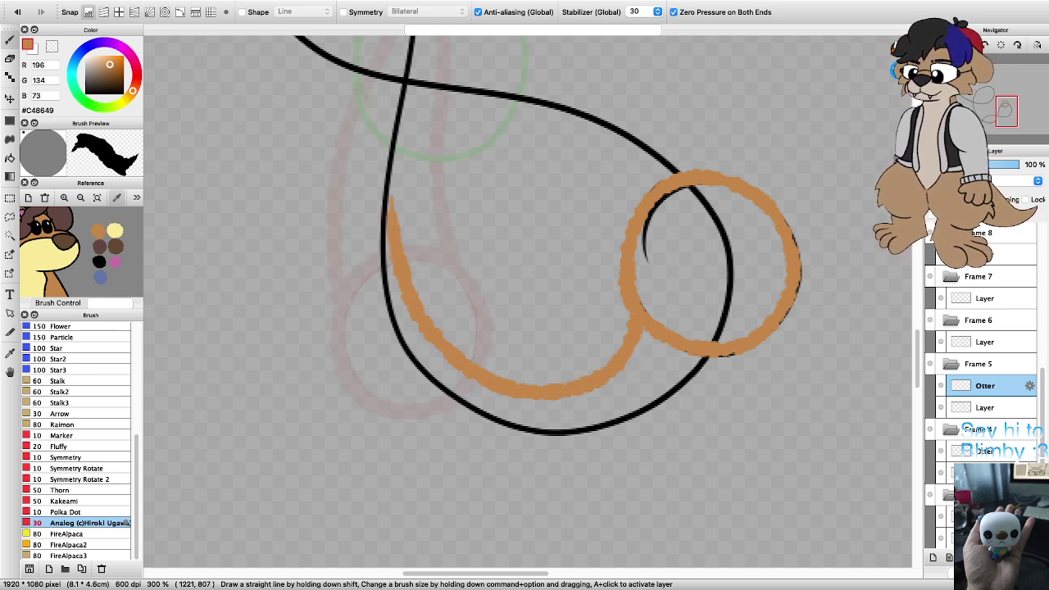
{"action": "mouse_move", "coordinate": [797, 288]}
{"action": "left_mouse_down"}
{"action": "mouse_move", "coordinate": [779, 373]}
{"action": "mouse_move", "coordinate": [739, 414]}
{"action": "left_mouse_up"}
{"action": "key", "text": "super+z"}
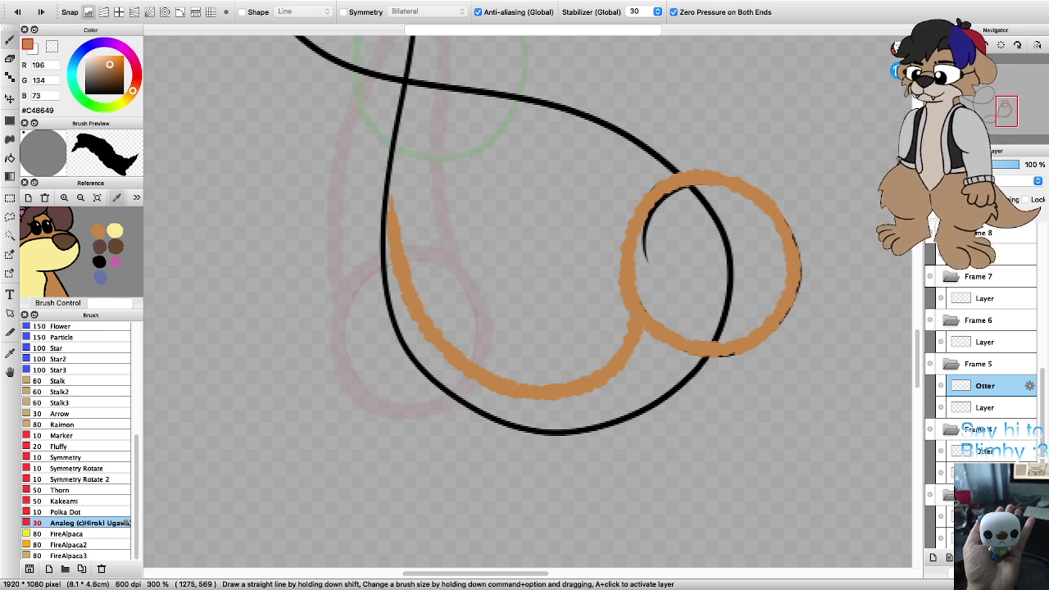
{"action": "mouse_move", "coordinate": [788, 316]}
{"action": "left_mouse_down"}
{"action": "mouse_move", "coordinate": [732, 433]}
{"action": "mouse_move", "coordinate": [660, 471]}
{"action": "mouse_move", "coordinate": [562, 477]}
{"action": "mouse_move", "coordinate": [447, 446]}
{"action": "mouse_move", "coordinate": [401, 410]}
{"action": "mouse_move", "coordinate": [368, 357]}
{"action": "mouse_move", "coordinate": [355, 297]}
{"action": "left_mouse_up"}
{"action": "key", "text": "super+z"}
{"action": "key", "text": "super+z"}
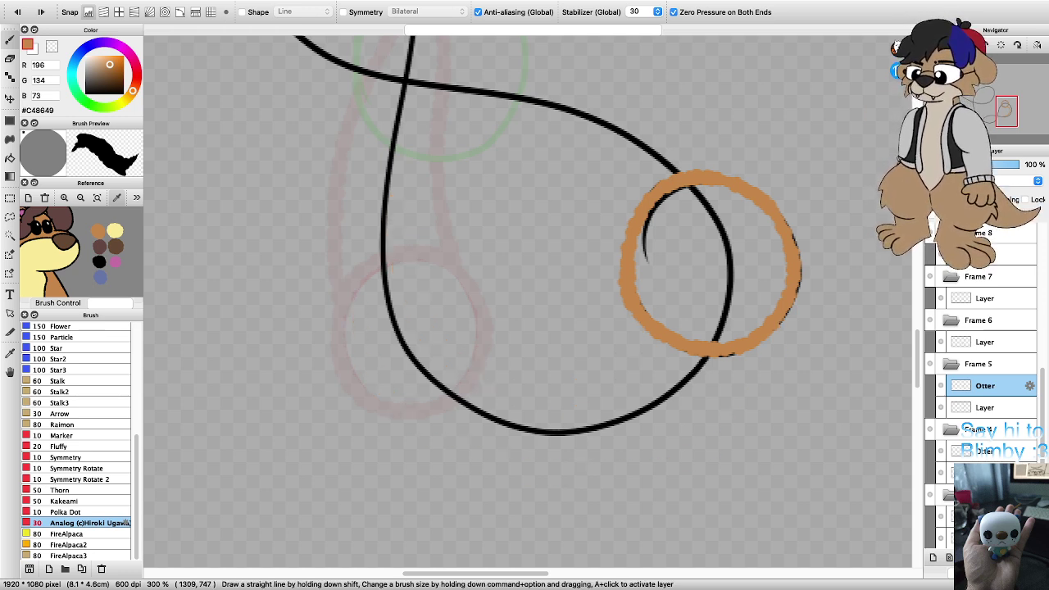
Step: Draw Frame 5's outer and inner body lines from the head ring, curving along the path and meeting in a point beside Frame 4's head
{"action": "scroll", "coordinate": [529, 299], "scroll_direction": "up", "scroll_amount": 5}
{"action": "scroll", "coordinate": [528, 300], "scroll_direction": "right", "scroll_amount": 3}
{"action": "scroll", "coordinate": [492, 366], "scroll_direction": "down", "scroll_amount": 2}
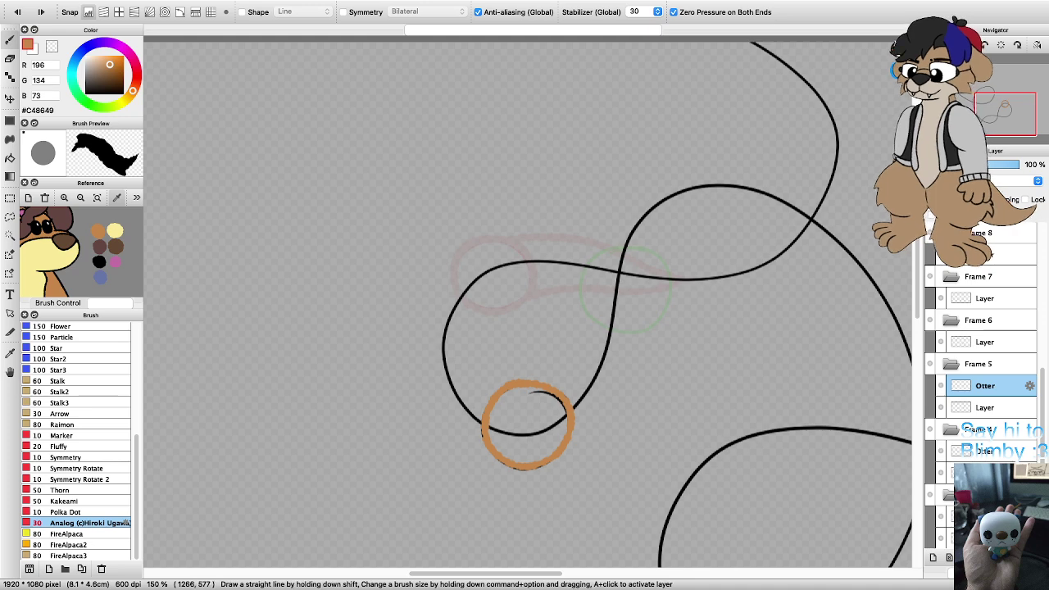
{"action": "scroll", "coordinate": [484, 452], "scroll_direction": "up", "scroll_amount": 2}
{"action": "mouse_move", "coordinate": [496, 452]}
{"action": "left_mouse_down"}
{"action": "mouse_move", "coordinate": [421, 399]}
{"action": "mouse_move", "coordinate": [377, 300]}
{"action": "mouse_move", "coordinate": [409, 165]}
{"action": "mouse_move", "coordinate": [443, 135]}
{"action": "left_mouse_up"}
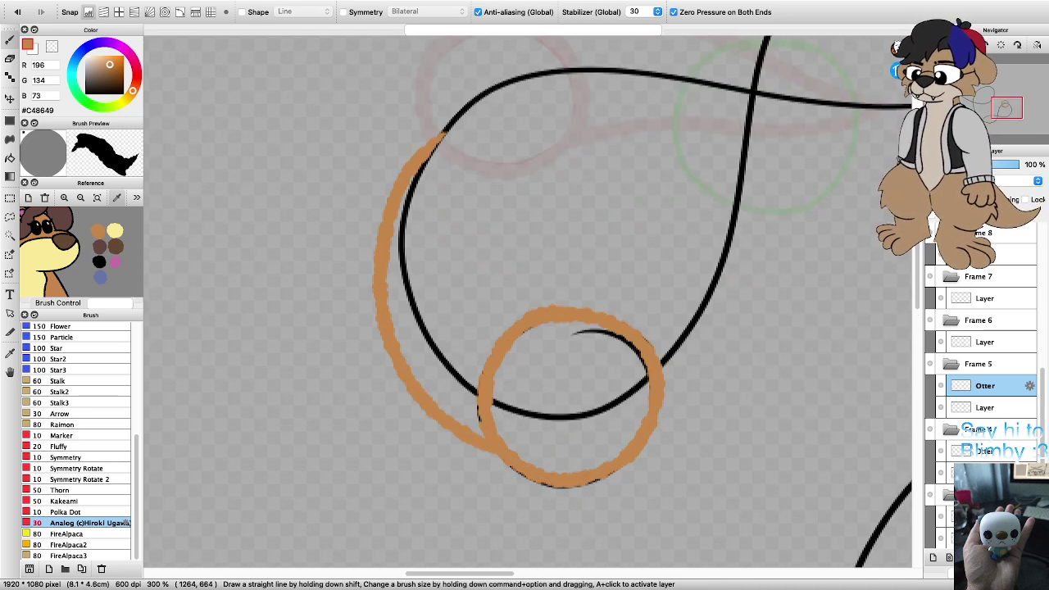
{"action": "mouse_move", "coordinate": [556, 310]}
{"action": "left_mouse_down"}
{"action": "mouse_move", "coordinate": [516, 292]}
{"action": "mouse_move", "coordinate": [456, 205]}
{"action": "mouse_move", "coordinate": [453, 119]}
{"action": "left_mouse_up"}
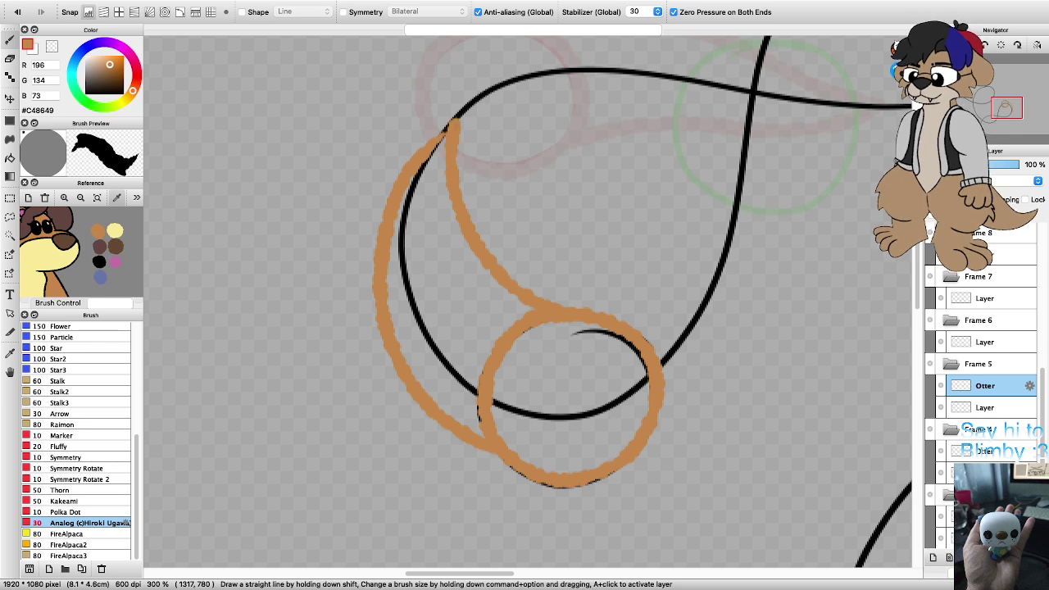
{"action": "key", "text": "super+z"}
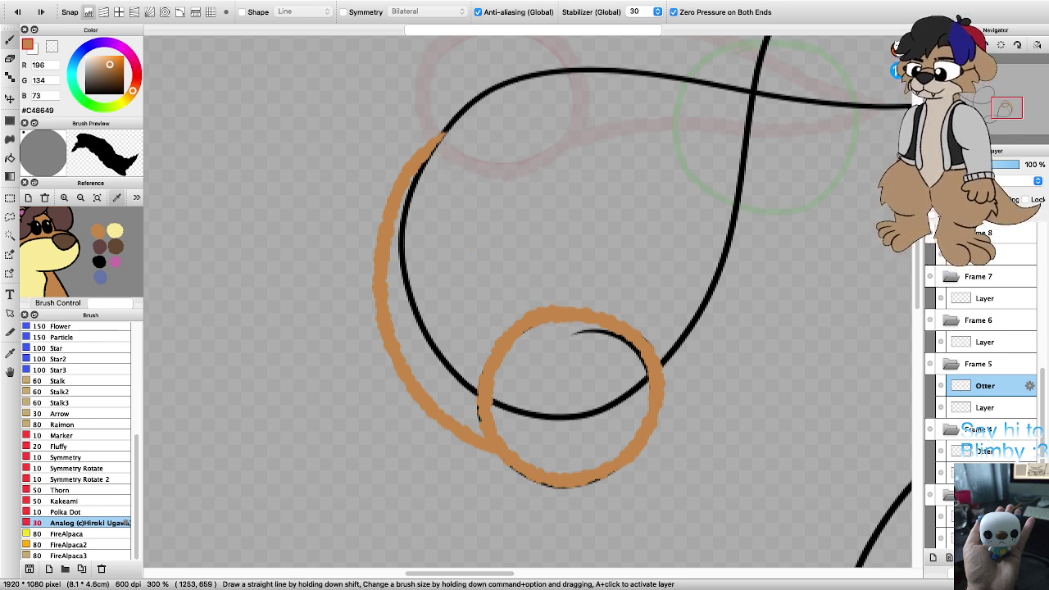
{"action": "mouse_move", "coordinate": [544, 306]}
{"action": "left_mouse_down"}
{"action": "mouse_move", "coordinate": [504, 280]}
{"action": "mouse_move", "coordinate": [478, 239]}
{"action": "mouse_move", "coordinate": [456, 123]}
{"action": "left_mouse_up"}
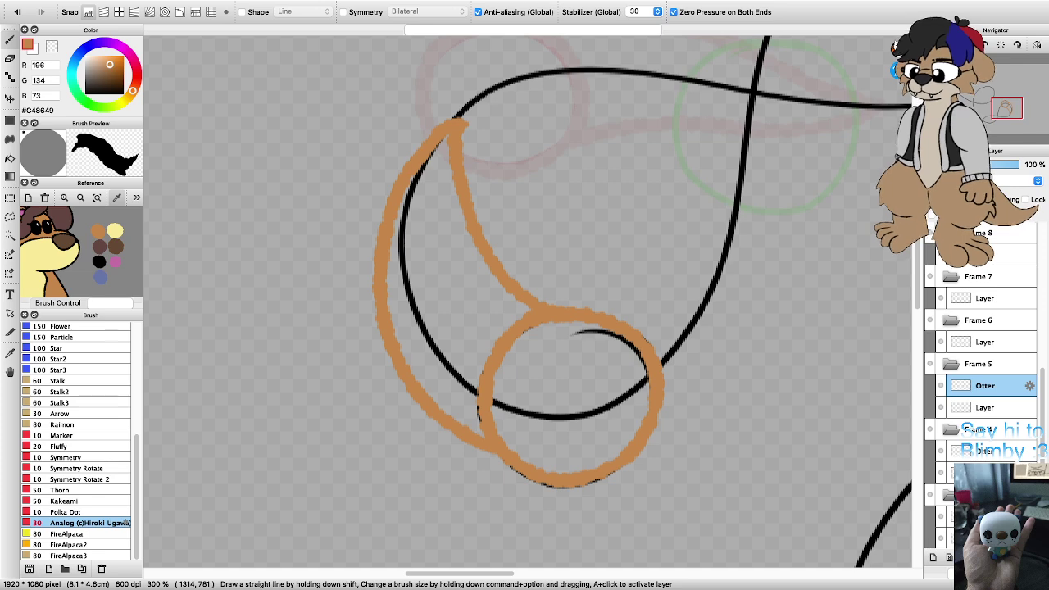
Step: Add a new layer named Otter above the guide layer in the Frame 6 folder
{"action": "key", "text": "Right"}
{"action": "key", "text": "Right"}
{"action": "key", "text": "Right"}
{"action": "key", "text": "Right"}
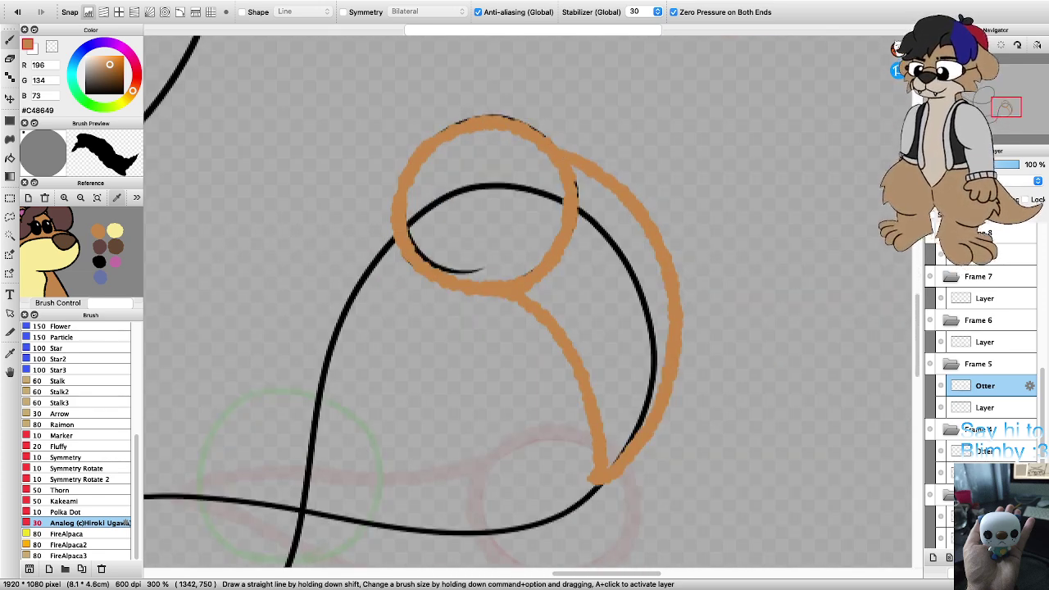
{"action": "scroll", "coordinate": [417, 175], "scroll_direction": "down", "scroll_amount": 7}
{"action": "scroll", "coordinate": [362, 242], "scroll_direction": "up", "scroll_amount": 5}
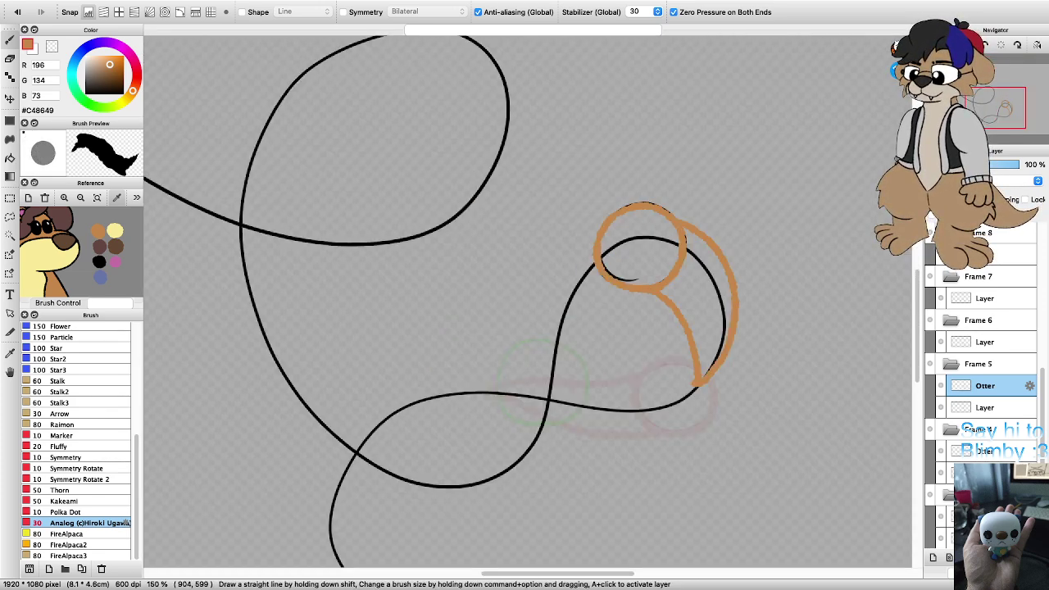
{"action": "left_click", "coordinate": [991, 342]}
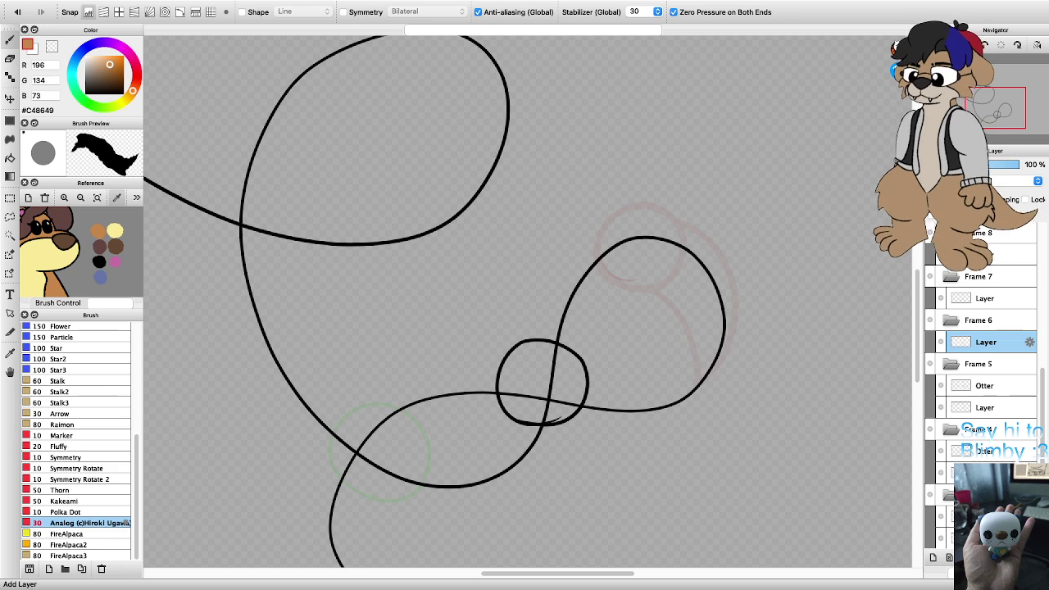
{"action": "left_click", "coordinate": [933, 557]}
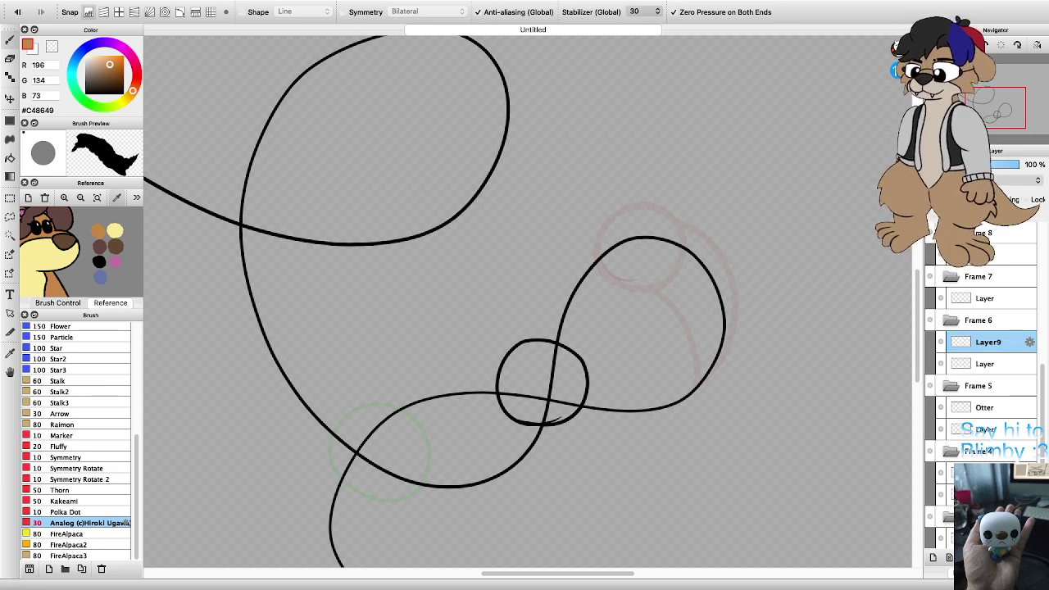
{"action": "key", "text": "Return"}
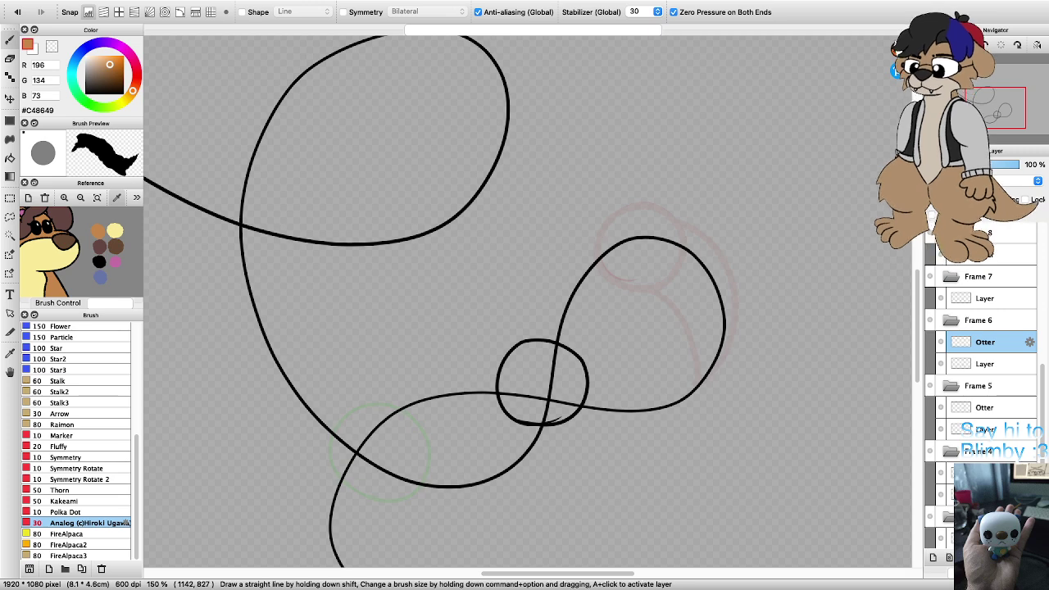
Step: Trace Frame 6's black guide circle with an orange head ring, redoing the first stroke
{"action": "scroll", "coordinate": [554, 421], "scroll_direction": "up", "scroll_amount": 3}
{"action": "mouse_move", "coordinate": [529, 436]}
{"action": "left_mouse_down"}
{"action": "mouse_move", "coordinate": [474, 434]}
{"action": "mouse_move", "coordinate": [402, 353]}
{"action": "mouse_move", "coordinate": [436, 244]}
{"action": "mouse_move", "coordinate": [535, 204]}
{"action": "mouse_move", "coordinate": [620, 250]}
{"action": "mouse_move", "coordinate": [651, 331]}
{"action": "mouse_move", "coordinate": [616, 399]}
{"action": "mouse_move", "coordinate": [550, 438]}
{"action": "mouse_move", "coordinate": [496, 430]}
{"action": "left_mouse_up"}
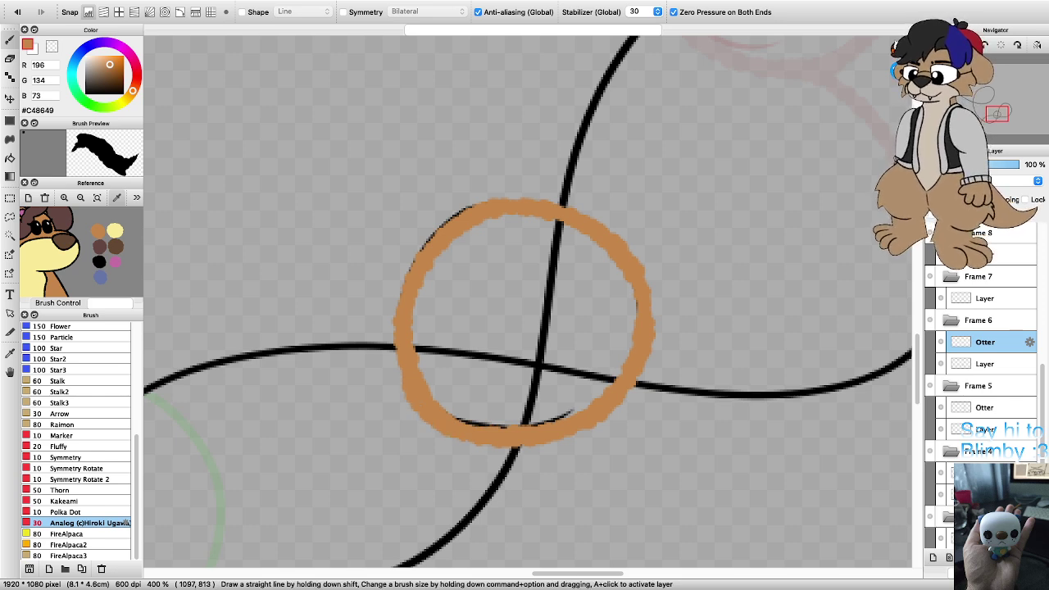
{"action": "key", "text": "super+z"}
{"action": "mouse_move", "coordinate": [549, 431]}
{"action": "left_mouse_down"}
{"action": "mouse_move", "coordinate": [490, 433]}
{"action": "mouse_move", "coordinate": [421, 400]}
{"action": "mouse_move", "coordinate": [405, 356]}
{"action": "mouse_move", "coordinate": [405, 270]}
{"action": "mouse_move", "coordinate": [421, 235]}
{"action": "mouse_move", "coordinate": [477, 202]}
{"action": "mouse_move", "coordinate": [556, 201]}
{"action": "mouse_move", "coordinate": [613, 241]}
{"action": "mouse_move", "coordinate": [628, 272]}
{"action": "mouse_move", "coordinate": [632, 336]}
{"action": "mouse_move", "coordinate": [608, 390]}
{"action": "mouse_move", "coordinate": [555, 432]}
{"action": "left_mouse_up"}
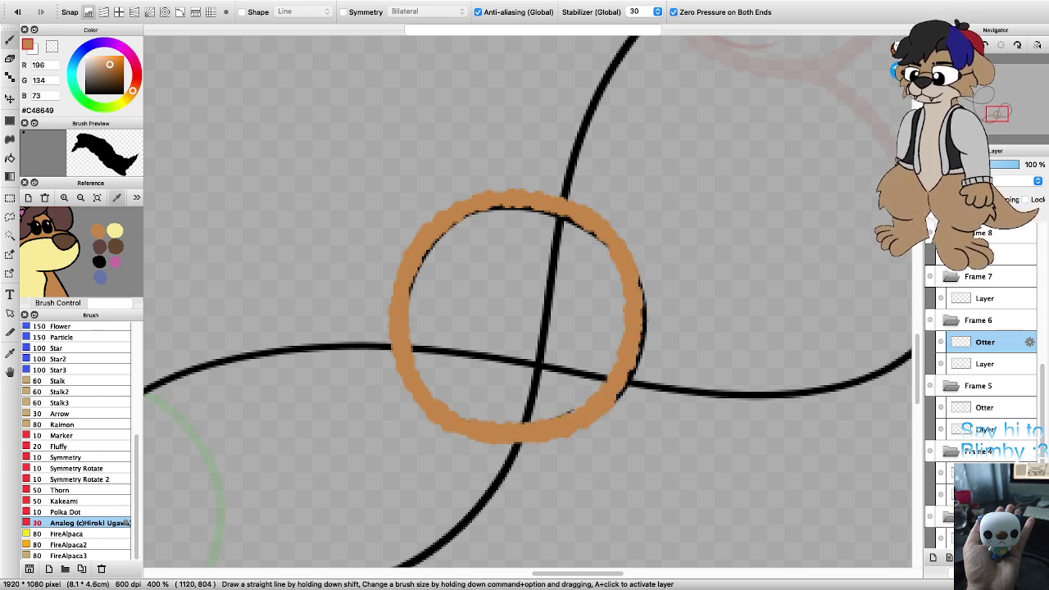
Step: Draw two body lines from Frame 6's head ring, tapering to a point at the top of the small path loop
{"action": "scroll", "coordinate": [505, 377], "scroll_direction": "down", "scroll_amount": 3}
{"action": "scroll", "coordinate": [548, 298], "scroll_direction": "up", "scroll_amount": 2}
{"action": "mouse_move", "coordinate": [564, 370]}
{"action": "left_mouse_down"}
{"action": "mouse_move", "coordinate": [574, 256]}
{"action": "mouse_move", "coordinate": [625, 164]}
{"action": "mouse_move", "coordinate": [671, 128]}
{"action": "left_mouse_up"}
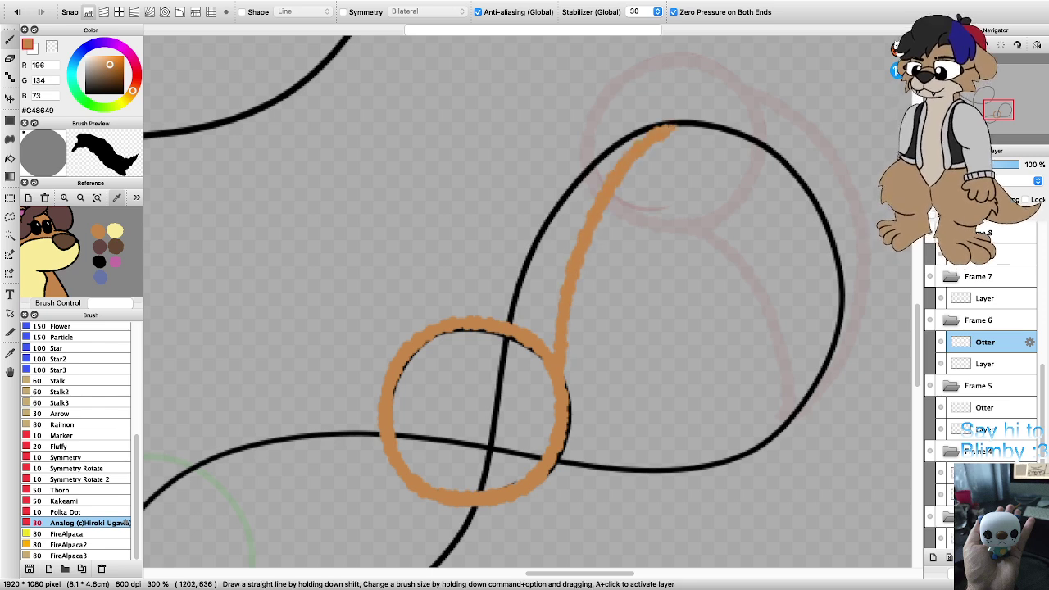
{"action": "mouse_move", "coordinate": [408, 336]}
{"action": "left_mouse_down"}
{"action": "mouse_move", "coordinate": [484, 205]}
{"action": "mouse_move", "coordinate": [574, 134]}
{"action": "mouse_move", "coordinate": [673, 125]}
{"action": "left_mouse_up"}
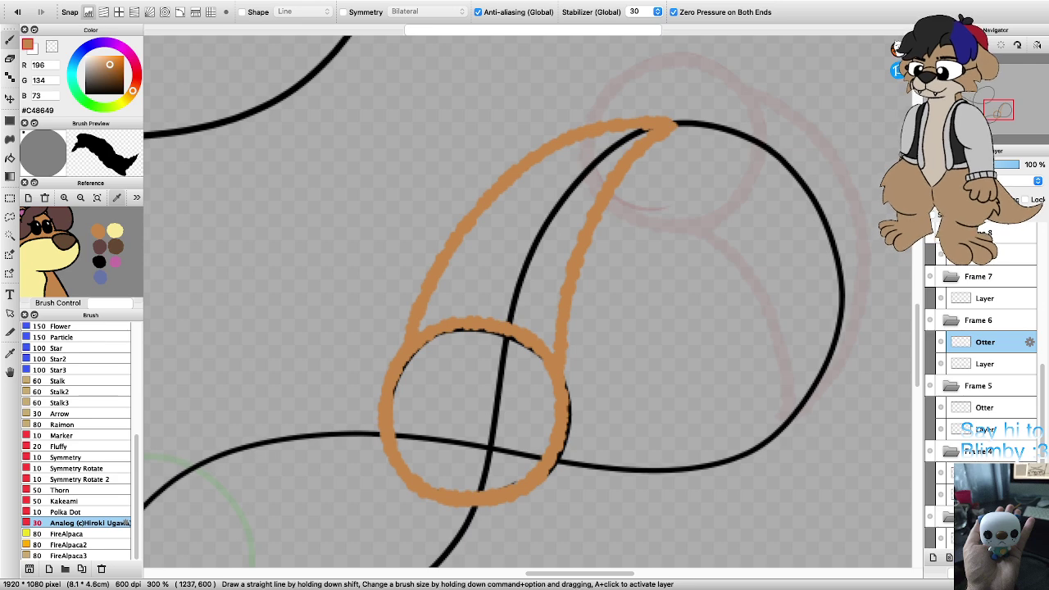
Step: Add a new layer named Otter above the guide layer in the Frame 7 folder
{"action": "scroll", "coordinate": [607, 199], "scroll_direction": "down", "scroll_amount": 1}
{"action": "scroll", "coordinate": [594, 209], "scroll_direction": "down", "scroll_amount": 2}
{"action": "scroll", "coordinate": [470, 263], "scroll_direction": "up", "scroll_amount": 1}
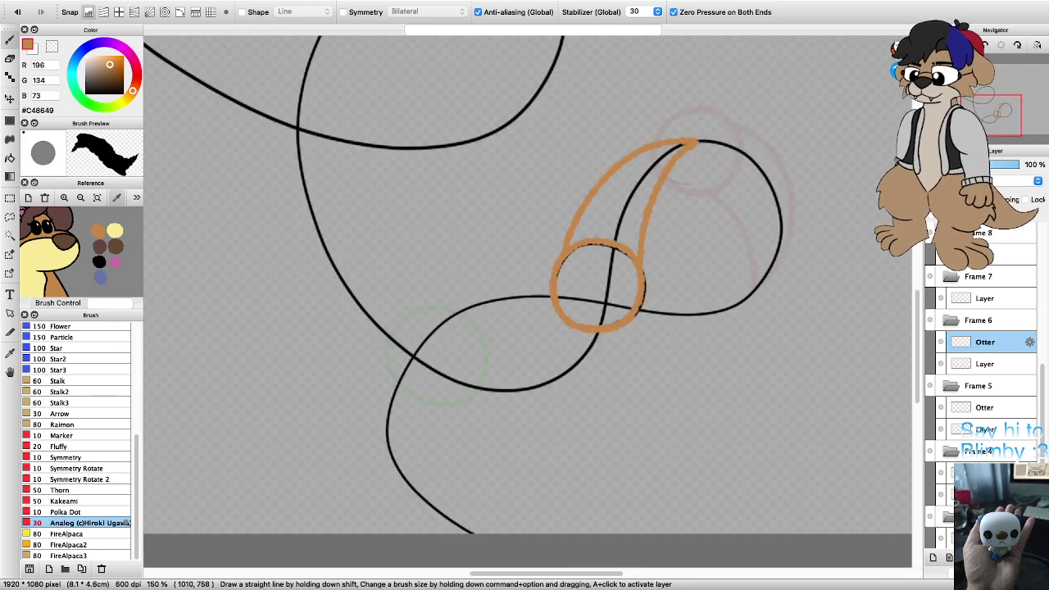
{"action": "scroll", "coordinate": [652, 418], "scroll_direction": "down", "scroll_amount": 1}
{"action": "scroll", "coordinate": [623, 369], "scroll_direction": "down", "scroll_amount": 1}
{"action": "scroll", "coordinate": [605, 348], "scroll_direction": "up", "scroll_amount": 1}
{"action": "key", "text": "super+plus"}
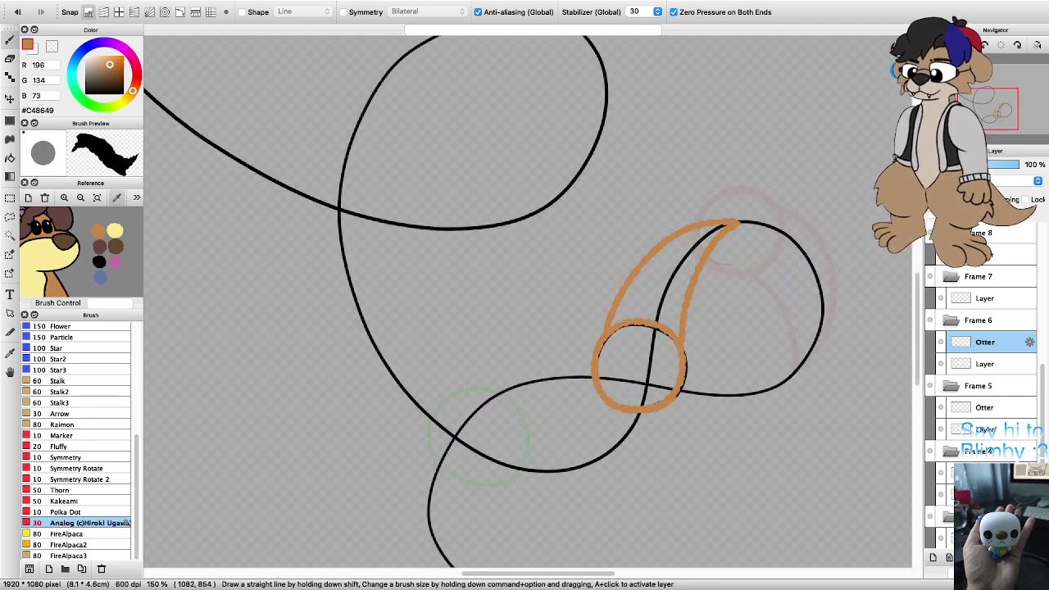
{"action": "left_click", "coordinate": [986, 299]}
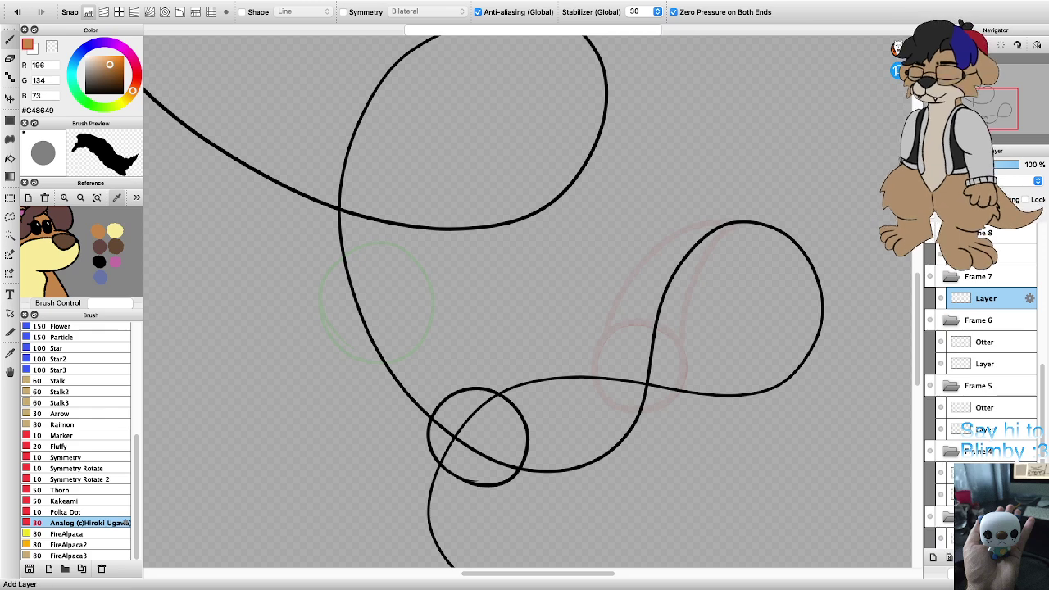
{"action": "left_click", "coordinate": [933, 558]}
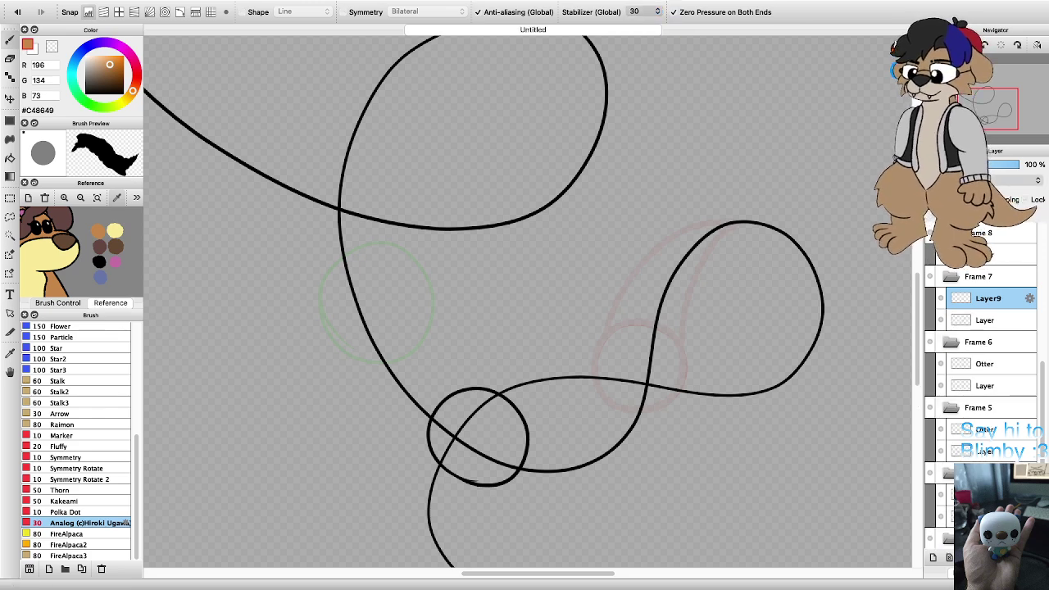
{"action": "type", "text": "Otter"}
{"action": "key", "text": "Return"}
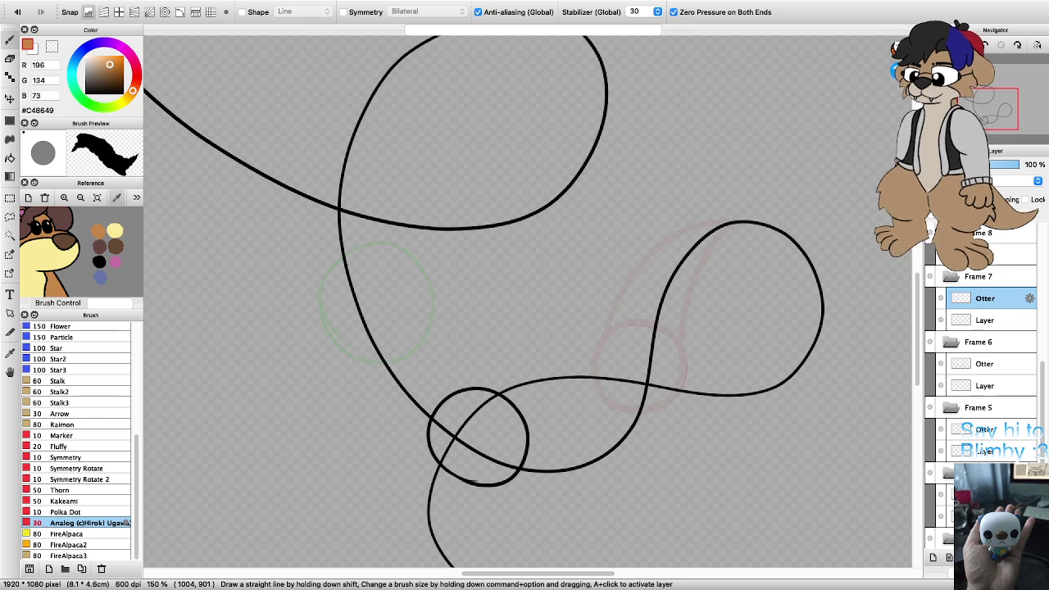
Step: Trace Frame 7's black guide circle with an orange head ring, redoing the first stroke
{"action": "key", "text": "Right"}
{"action": "key", "text": "Right"}
{"action": "key", "text": "Right"}
{"action": "key", "text": "Right"}
{"action": "key", "text": "Right"}
{"action": "key", "text": "Right"}
{"action": "key", "text": "ctrl+plus"}
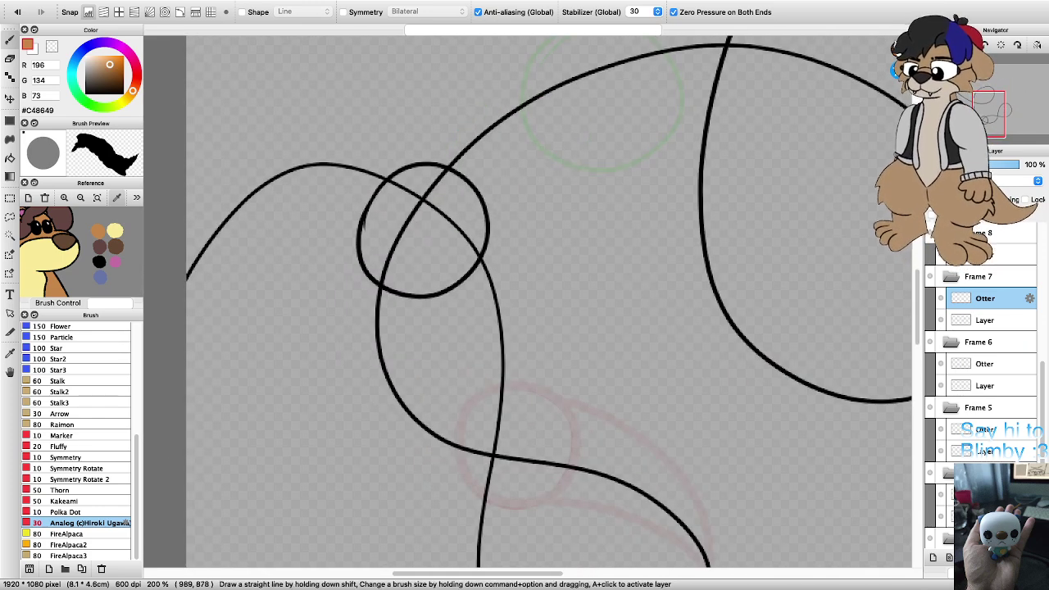
{"action": "mouse_move", "coordinate": [428, 294]}
{"action": "left_mouse_down"}
{"action": "mouse_move", "coordinate": [357, 256]}
{"action": "mouse_move", "coordinate": [355, 233]}
{"action": "mouse_move", "coordinate": [400, 179]}
{"action": "mouse_move", "coordinate": [463, 182]}
{"action": "left_mouse_up"}
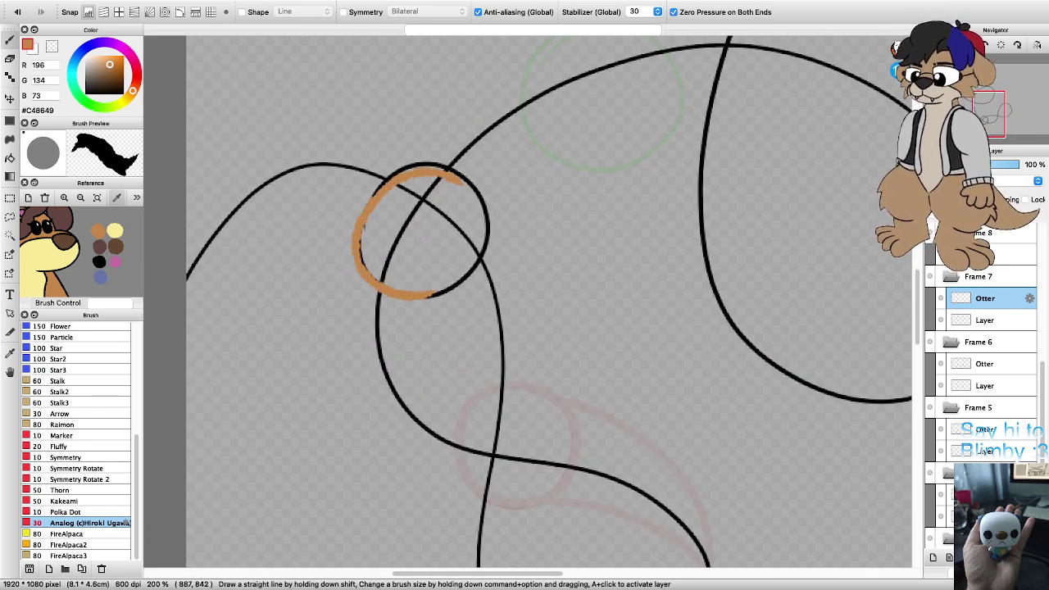
{"action": "key", "text": "super+z"}
{"action": "mouse_move", "coordinate": [432, 296]}
{"action": "left_mouse_down"}
{"action": "mouse_move", "coordinate": [364, 270]}
{"action": "mouse_move", "coordinate": [353, 233]}
{"action": "mouse_move", "coordinate": [367, 193]}
{"action": "mouse_move", "coordinate": [392, 170]}
{"action": "mouse_move", "coordinate": [423, 164]}
{"action": "mouse_move", "coordinate": [455, 175]}
{"action": "mouse_move", "coordinate": [479, 248]}
{"action": "left_mouse_up"}
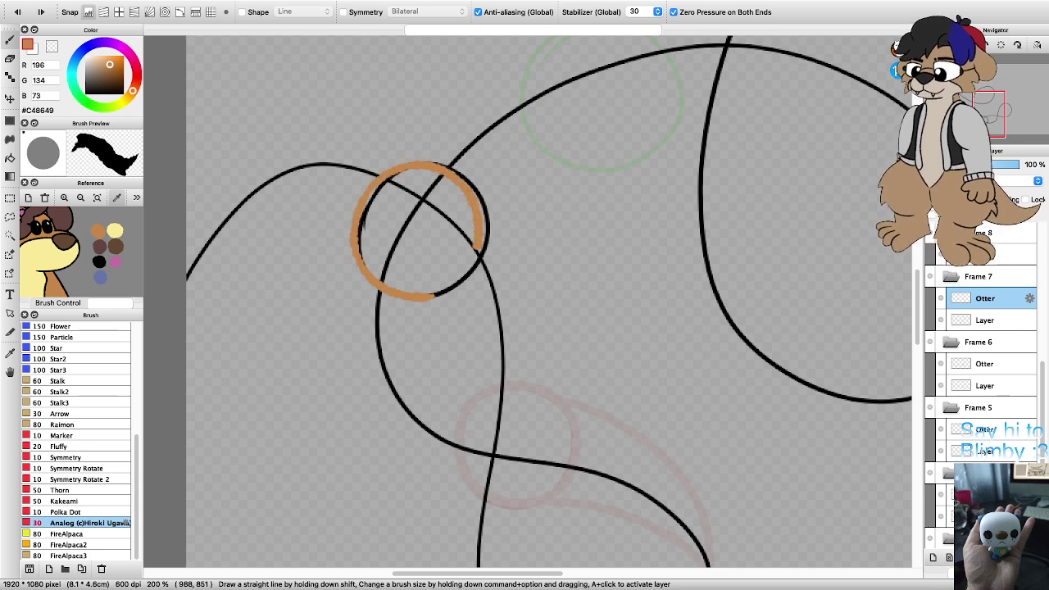
Step: Draw the inner body line from Frame 7's head ring, curving to the path crossing, and compare it with Frame 5's otter
{"action": "scroll", "coordinate": [380, 371], "scroll_direction": "up", "scroll_amount": 1}
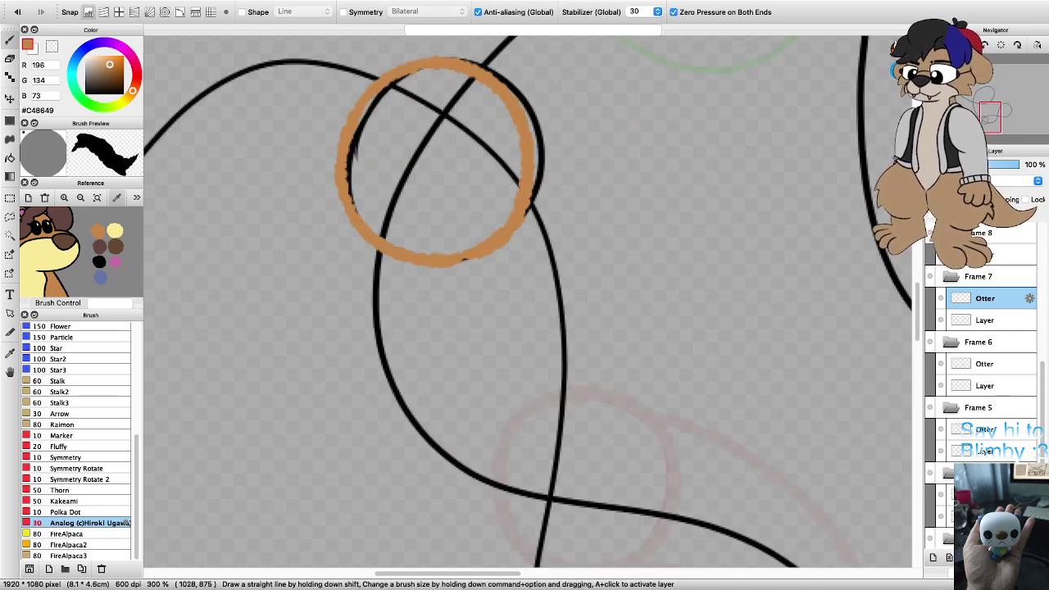
{"action": "mouse_move", "coordinate": [464, 261]}
{"action": "left_mouse_down"}
{"action": "mouse_move", "coordinate": [449, 347]}
{"action": "mouse_move", "coordinate": [471, 419]}
{"action": "mouse_move", "coordinate": [508, 461]}
{"action": "mouse_move", "coordinate": [613, 500]}
{"action": "left_mouse_up"}
{"action": "scroll", "coordinate": [543, 468], "scroll_direction": "down", "scroll_amount": 5}
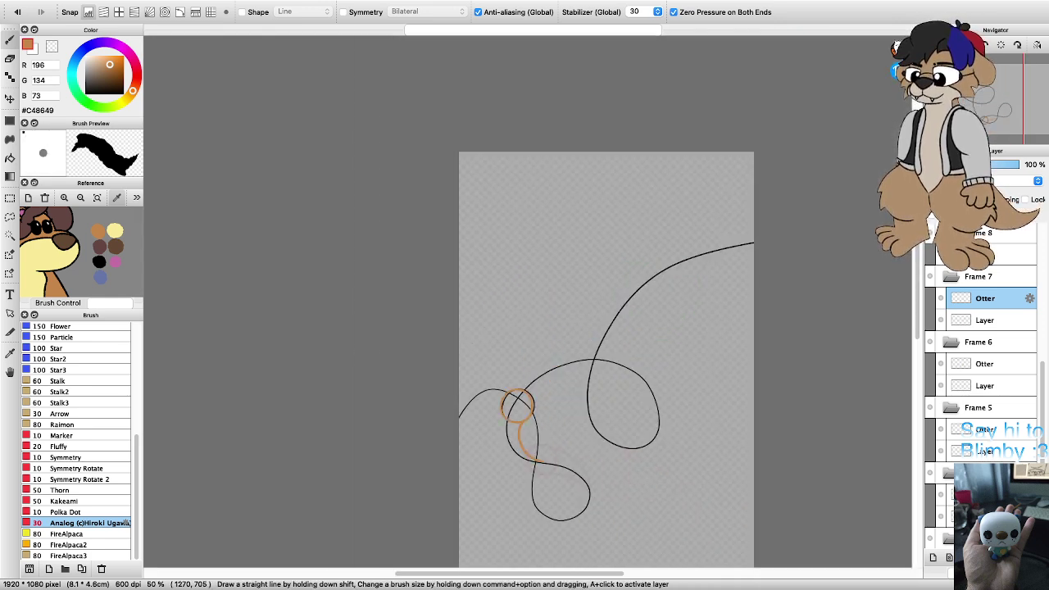
{"action": "scroll", "coordinate": [559, 503], "scroll_direction": "up", "scroll_amount": 3}
{"action": "key", "text": "Down"}
{"action": "key", "text": "Down"}
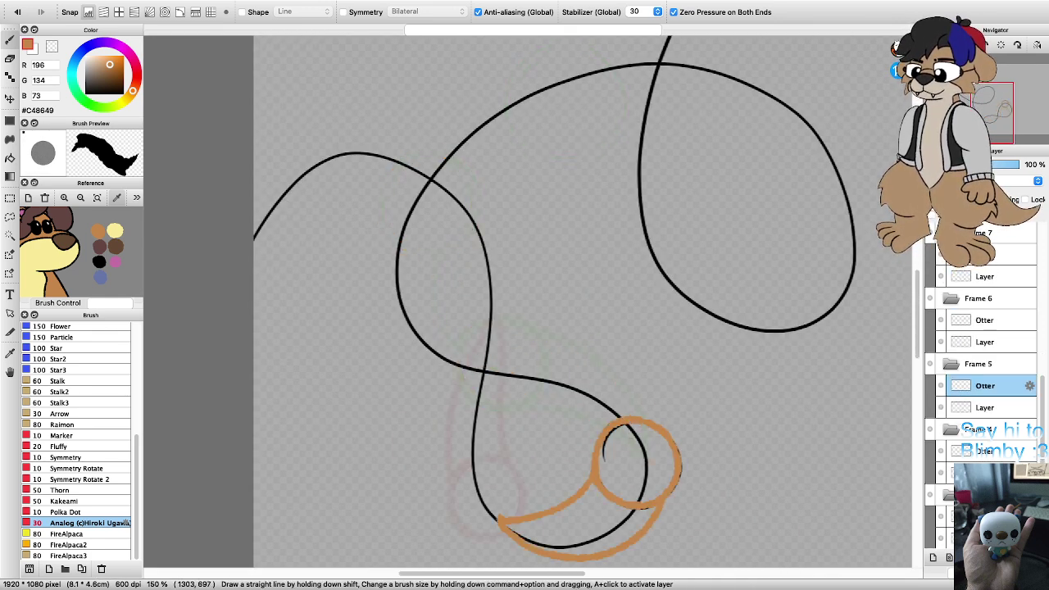
{"action": "key", "text": "Up"}
{"action": "key", "text": "Up"}
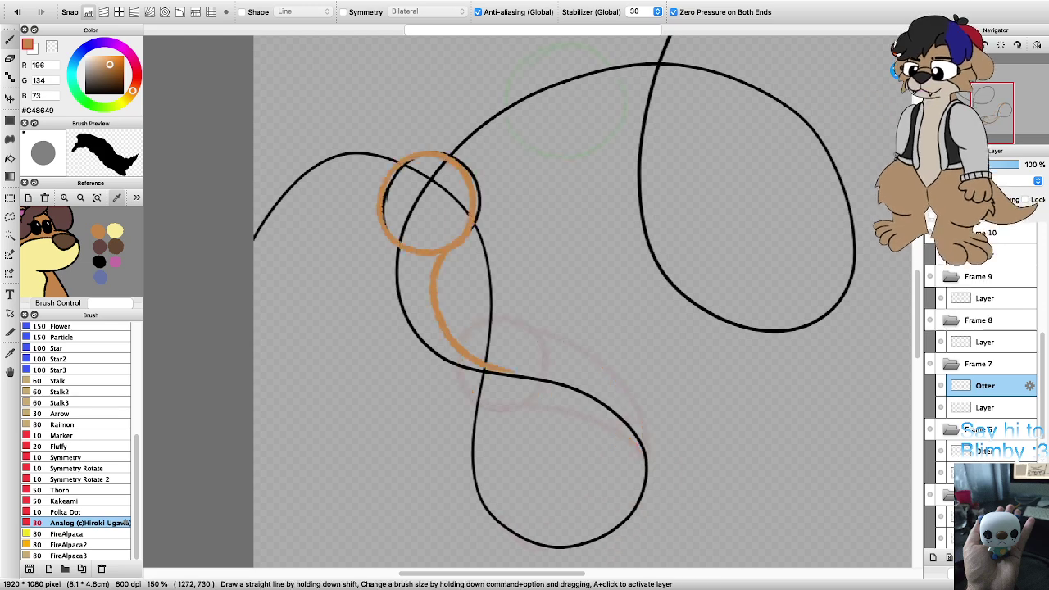
Step: Draw Frame 7's outer body line from the tail tip at the path crossing around to the head ring
{"action": "scroll", "coordinate": [409, 291], "scroll_direction": "up", "scroll_amount": 3}
{"action": "scroll", "coordinate": [602, 424], "scroll_direction": "down", "scroll_amount": 1}
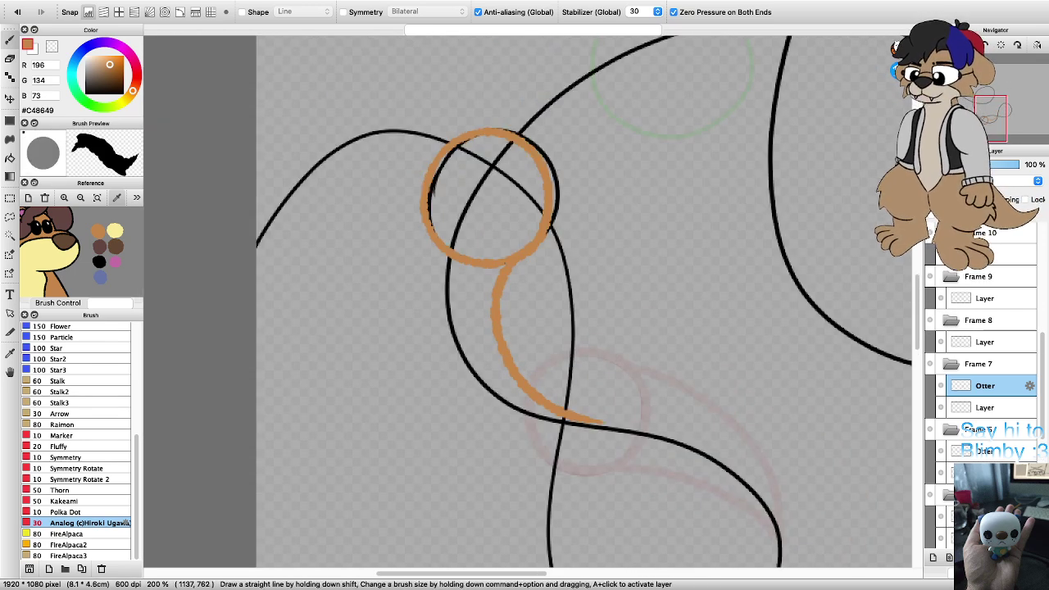
{"action": "mouse_move", "coordinate": [603, 424]}
{"action": "left_mouse_down"}
{"action": "mouse_move", "coordinate": [513, 419]}
{"action": "mouse_move", "coordinate": [440, 377]}
{"action": "mouse_move", "coordinate": [411, 324]}
{"action": "mouse_move", "coordinate": [409, 237]}
{"action": "left_mouse_up"}
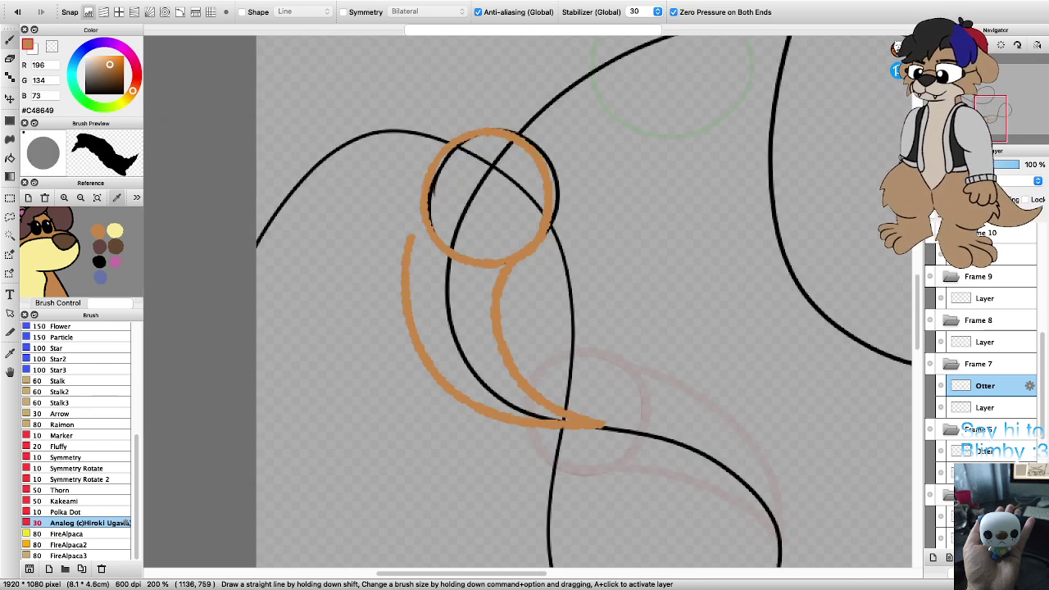
{"action": "scroll", "coordinate": [422, 200], "scroll_direction": "up", "scroll_amount": 1}
{"action": "scroll", "coordinate": [428, 217], "scroll_direction": "up", "scroll_amount": 3}
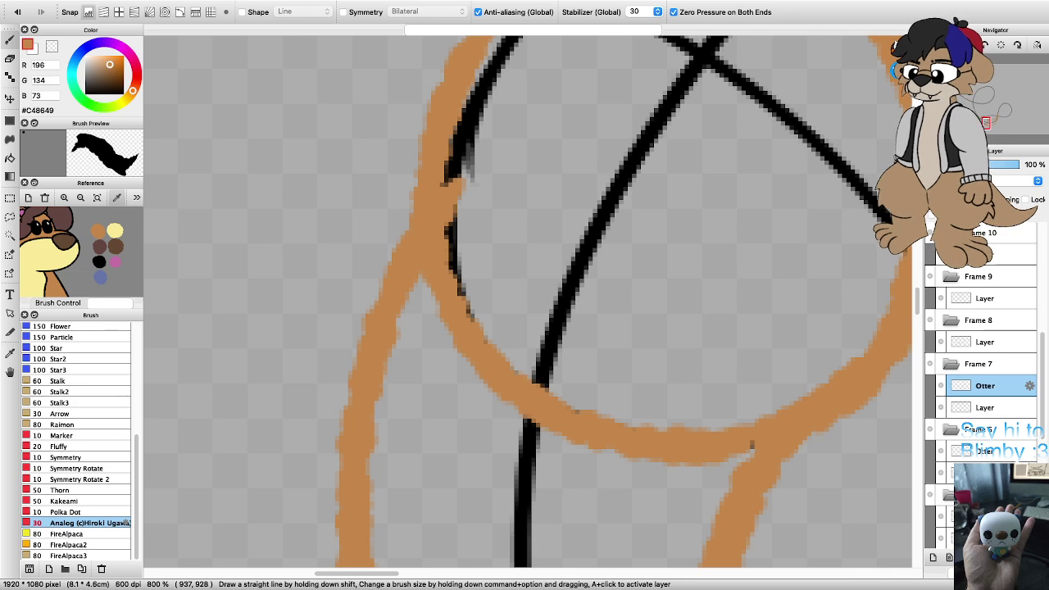
{"action": "scroll", "coordinate": [426, 210], "scroll_direction": "down", "scroll_amount": 4}
{"action": "key", "text": "Left"}
{"action": "key", "text": "Left"}
{"action": "key", "text": "Left"}
{"action": "key", "text": "Left"}
{"action": "key", "text": "Left"}
{"action": "key", "text": "Left"}
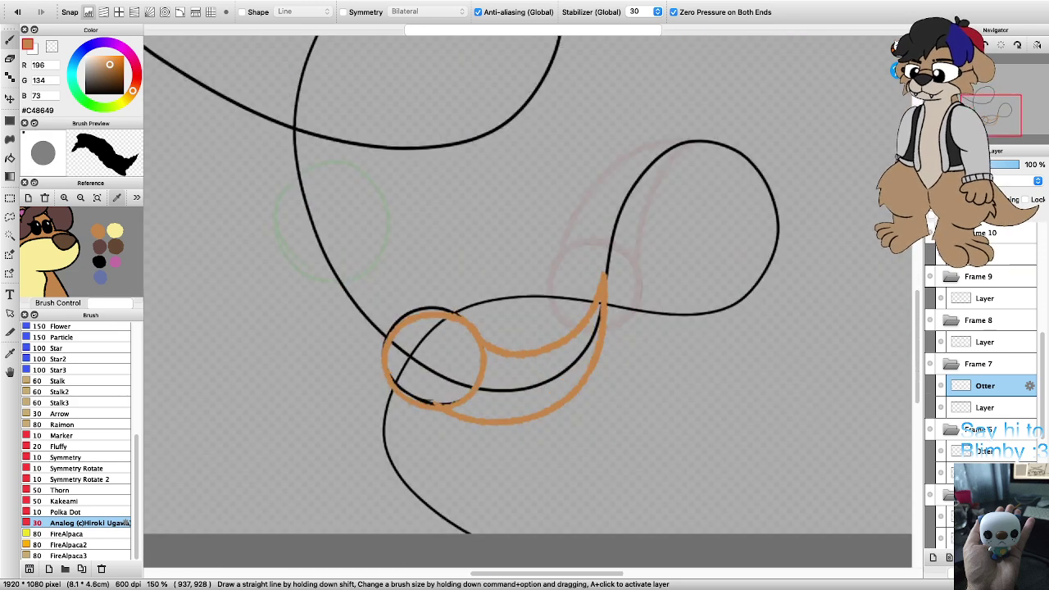
{"action": "scroll", "coordinate": [443, 358], "scroll_direction": "down", "scroll_amount": 3}
{"action": "scroll", "coordinate": [422, 332], "scroll_direction": "up", "scroll_amount": 3}
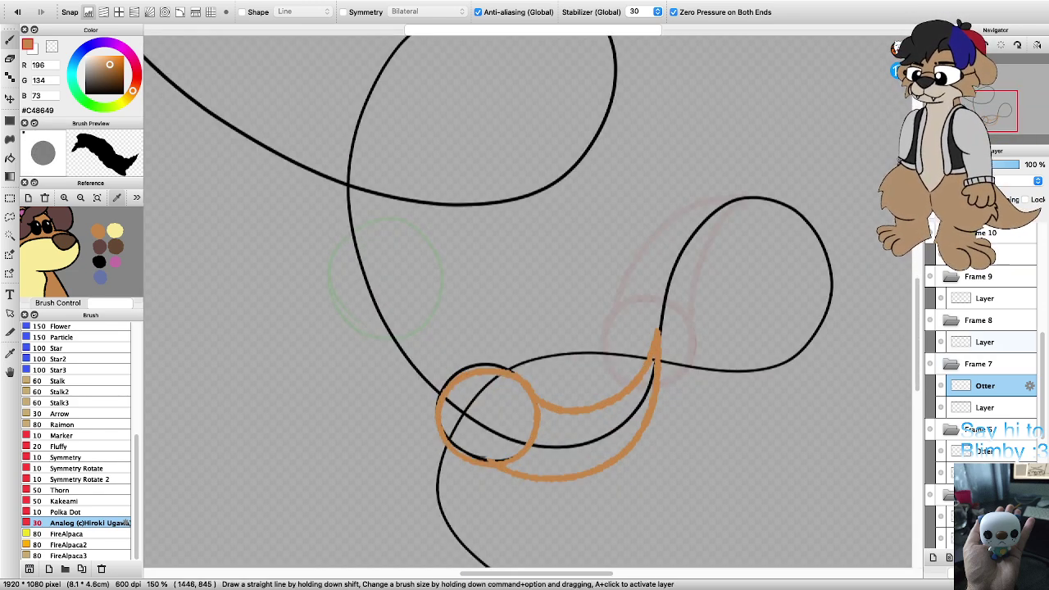
Step: Add a new layer named Otter above the guide layer in the Frame 8 folder
{"action": "left_click", "coordinate": [984, 342]}
{"action": "left_click", "coordinate": [933, 558]}
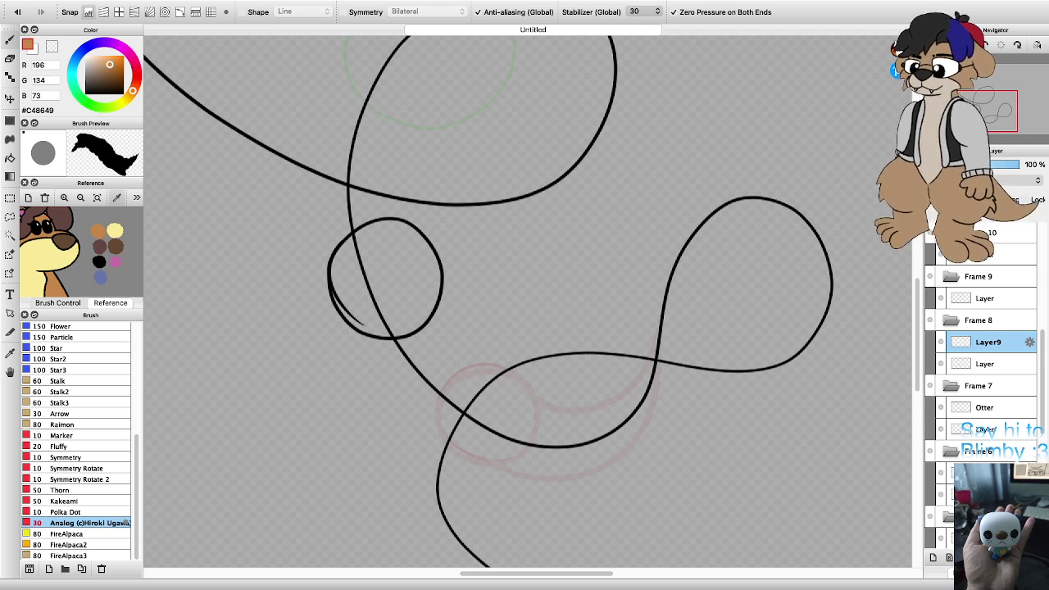
{"action": "key", "text": "Return"}
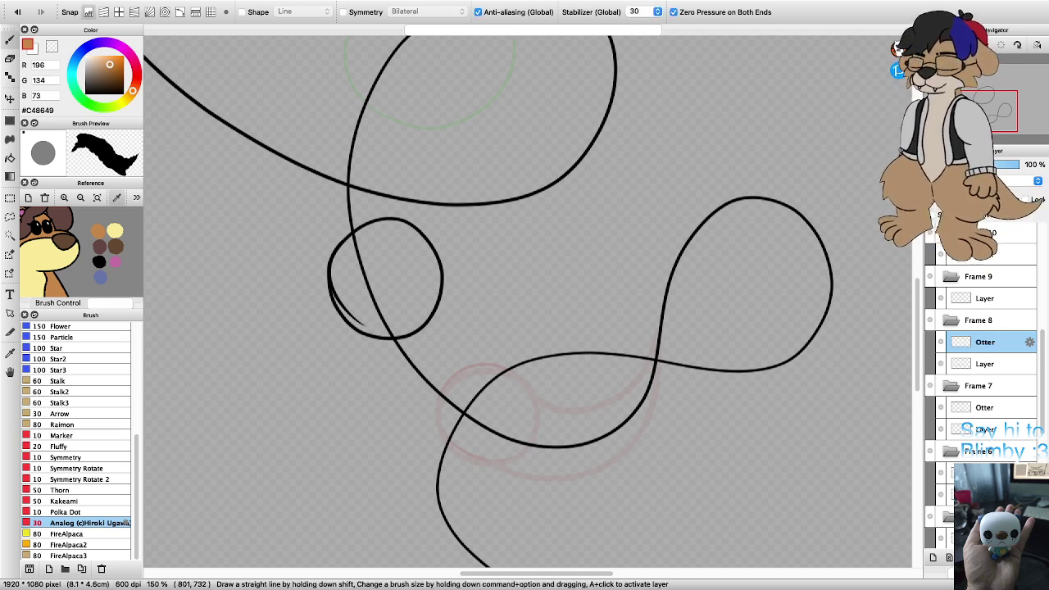
Step: Draw an orange head ring over Frame 8's black guide circle, redoing the first stroke
{"action": "scroll", "coordinate": [332, 279], "scroll_direction": "up", "scroll_amount": 1}
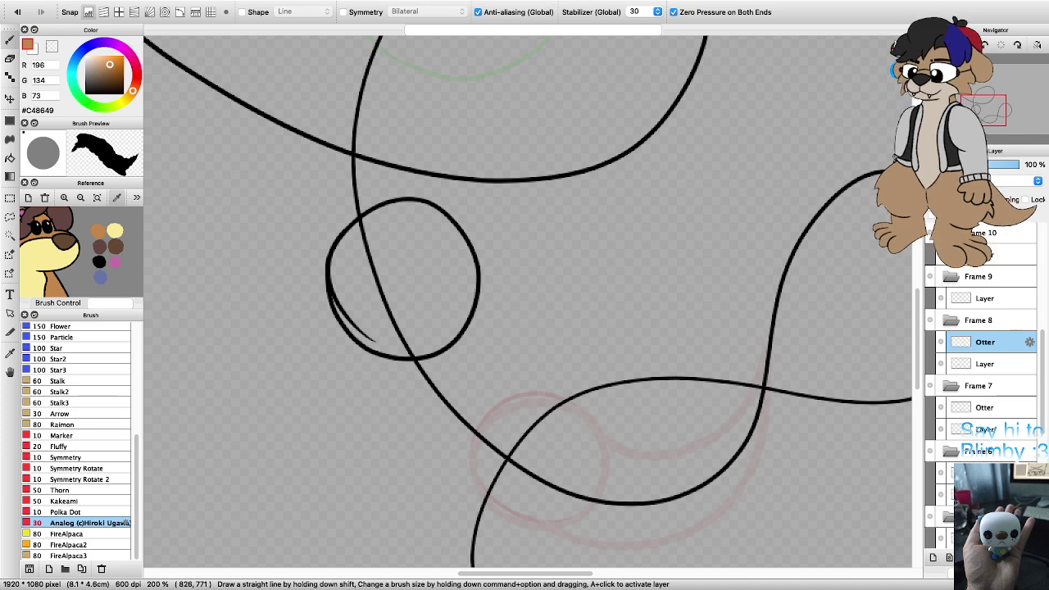
{"action": "mouse_move", "coordinate": [358, 354]}
{"action": "left_mouse_down"}
{"action": "mouse_move", "coordinate": [319, 306]}
{"action": "mouse_move", "coordinate": [324, 238]}
{"action": "mouse_move", "coordinate": [354, 207]}
{"action": "mouse_move", "coordinate": [422, 202]}
{"action": "mouse_move", "coordinate": [451, 237]}
{"action": "mouse_move", "coordinate": [459, 277]}
{"action": "mouse_move", "coordinate": [452, 321]}
{"action": "mouse_move", "coordinate": [428, 357]}
{"action": "mouse_move", "coordinate": [410, 370]}
{"action": "mouse_move", "coordinate": [354, 367]}
{"action": "mouse_move", "coordinate": [307, 329]}
{"action": "mouse_move", "coordinate": [305, 268]}
{"action": "mouse_move", "coordinate": [343, 219]}
{"action": "mouse_move", "coordinate": [379, 206]}
{"action": "mouse_move", "coordinate": [431, 224]}
{"action": "mouse_move", "coordinate": [448, 249]}
{"action": "mouse_move", "coordinate": [459, 301]}
{"action": "mouse_move", "coordinate": [435, 354]}
{"action": "left_mouse_up"}
{"action": "key", "text": "super+z"}
{"action": "scroll", "coordinate": [451, 322], "scroll_direction": "down", "scroll_amount": 2}
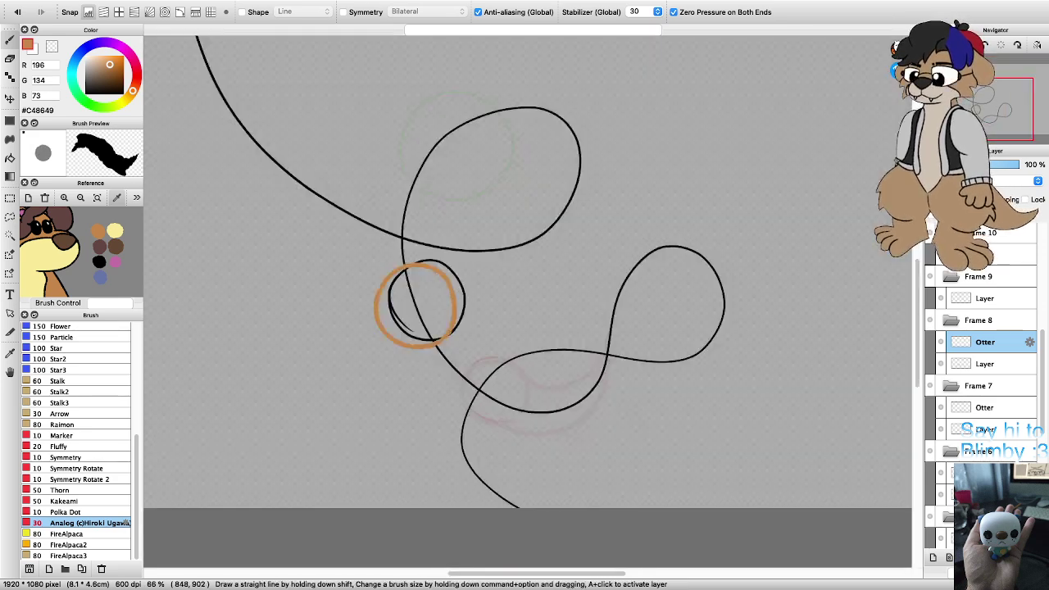
{"action": "scroll", "coordinate": [451, 398], "scroll_direction": "up", "scroll_amount": 1}
{"action": "scroll", "coordinate": [489, 367], "scroll_direction": "up", "scroll_amount": 1}
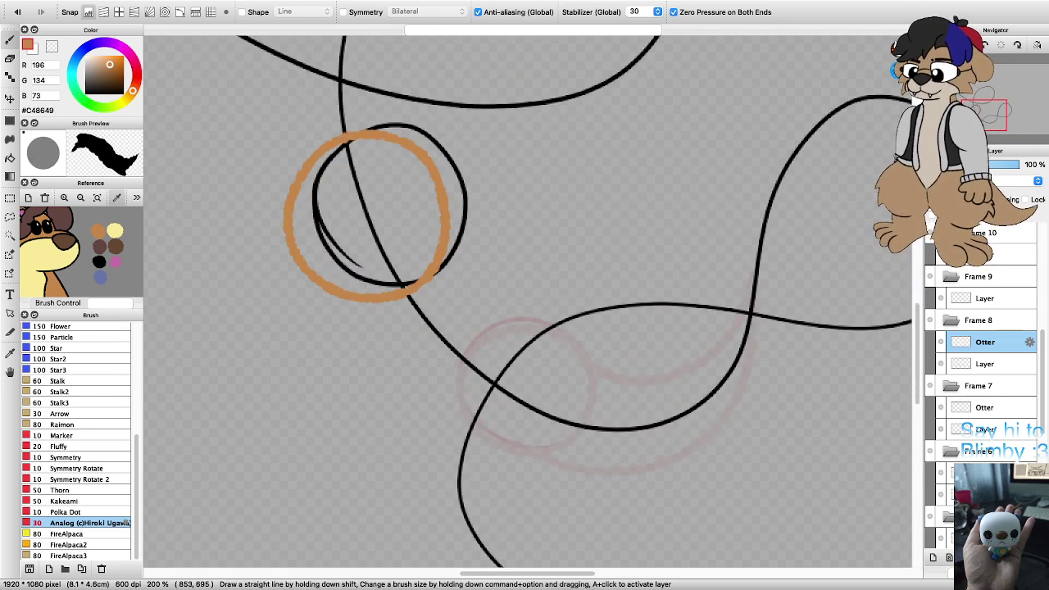
Step: Try two body lines from Frame 8's head ring, tapering to a point just beyond the path crossing
{"action": "left_click_drag", "start_coordinate": [449, 207], "coordinate": [513, 332]}
{"action": "key", "text": "super+z"}
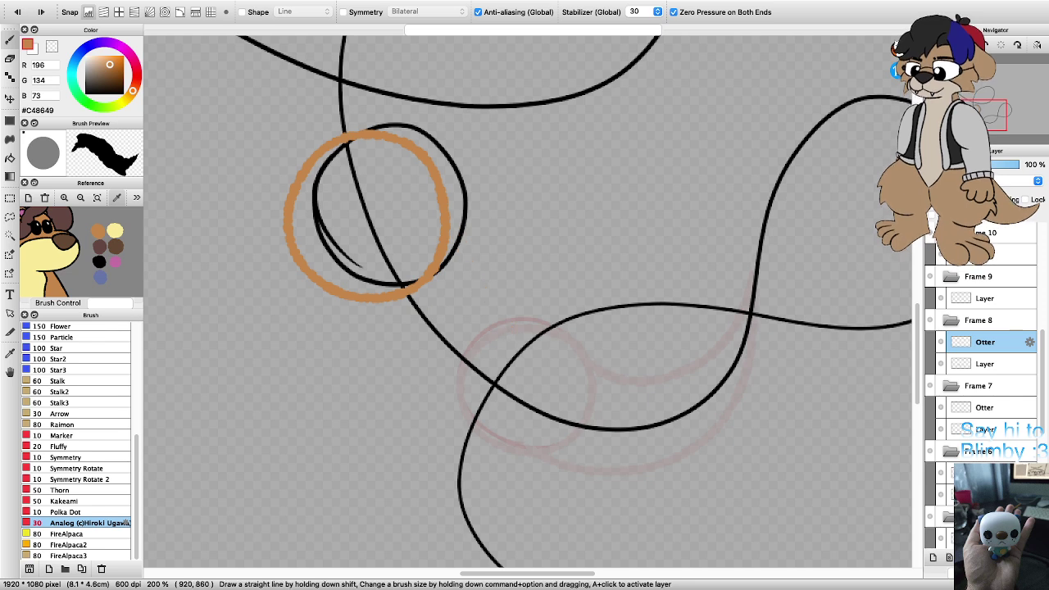
{"action": "mouse_move", "coordinate": [538, 402]}
{"action": "left_mouse_down"}
{"action": "mouse_move", "coordinate": [484, 336]}
{"action": "mouse_move", "coordinate": [448, 237]}
{"action": "left_mouse_up"}
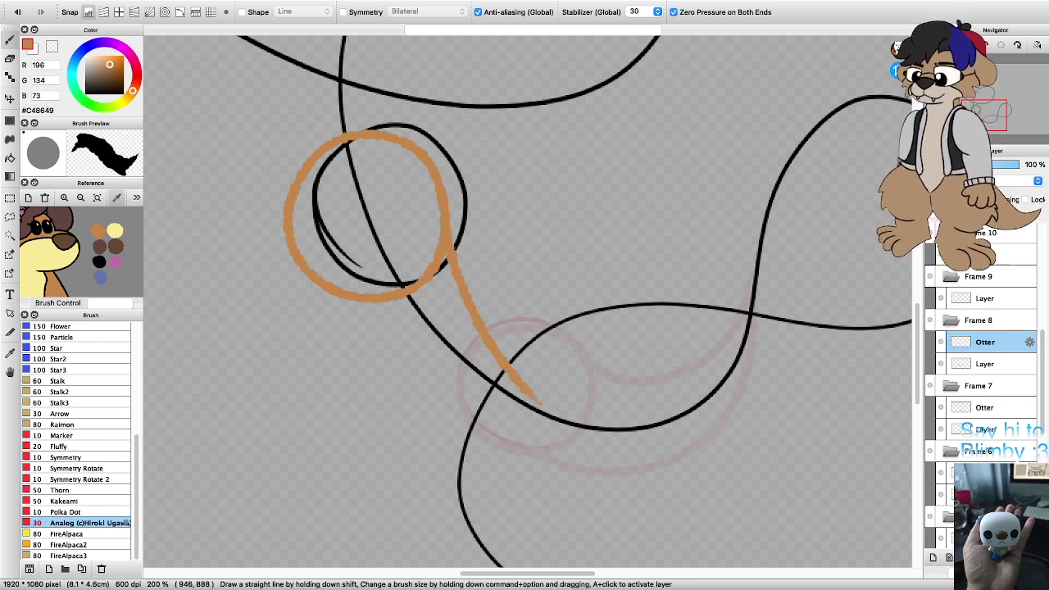
{"action": "mouse_move", "coordinate": [541, 412]}
{"action": "left_mouse_down"}
{"action": "mouse_move", "coordinate": [447, 386]}
{"action": "mouse_move", "coordinate": [353, 324]}
{"action": "left_mouse_up"}
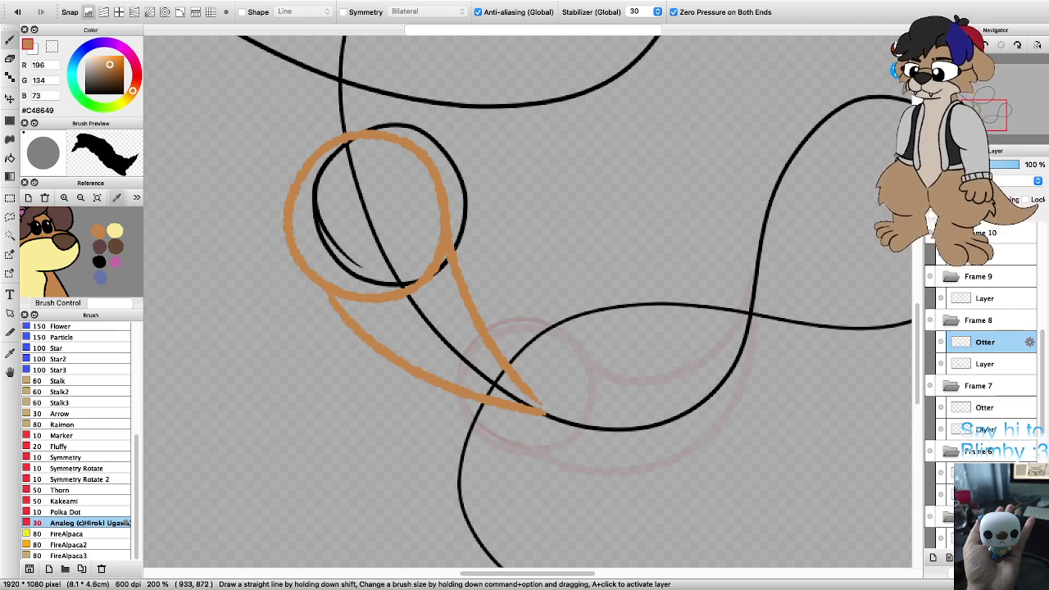
{"action": "scroll", "coordinate": [512, 391], "scroll_direction": "down", "scroll_amount": 2}
{"action": "scroll", "coordinate": [402, 332], "scroll_direction": "up", "scroll_amount": 3}
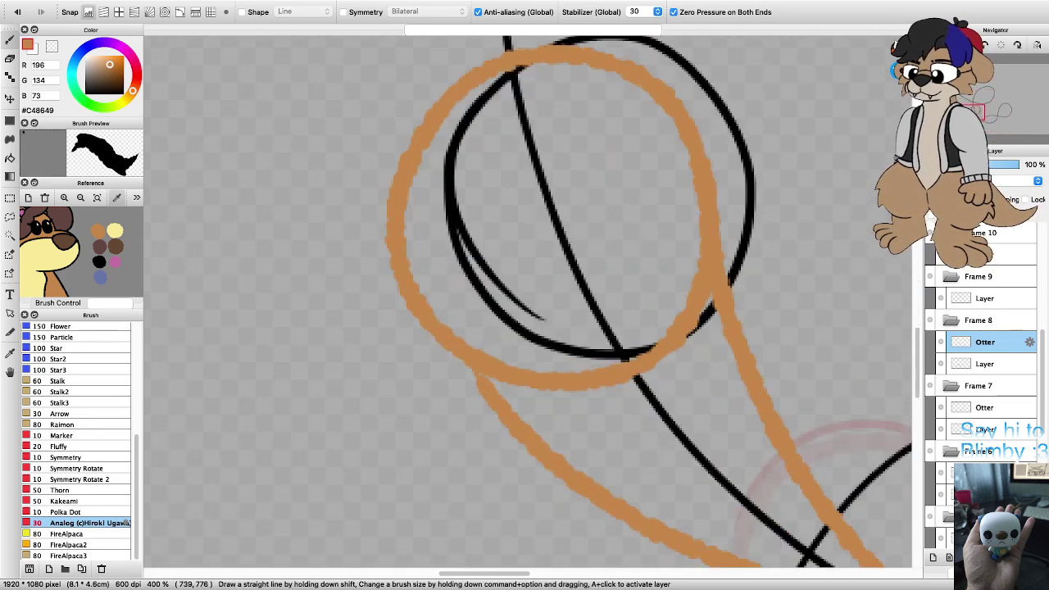
{"action": "scroll", "coordinate": [485, 371], "scroll_direction": "down", "scroll_amount": 4}
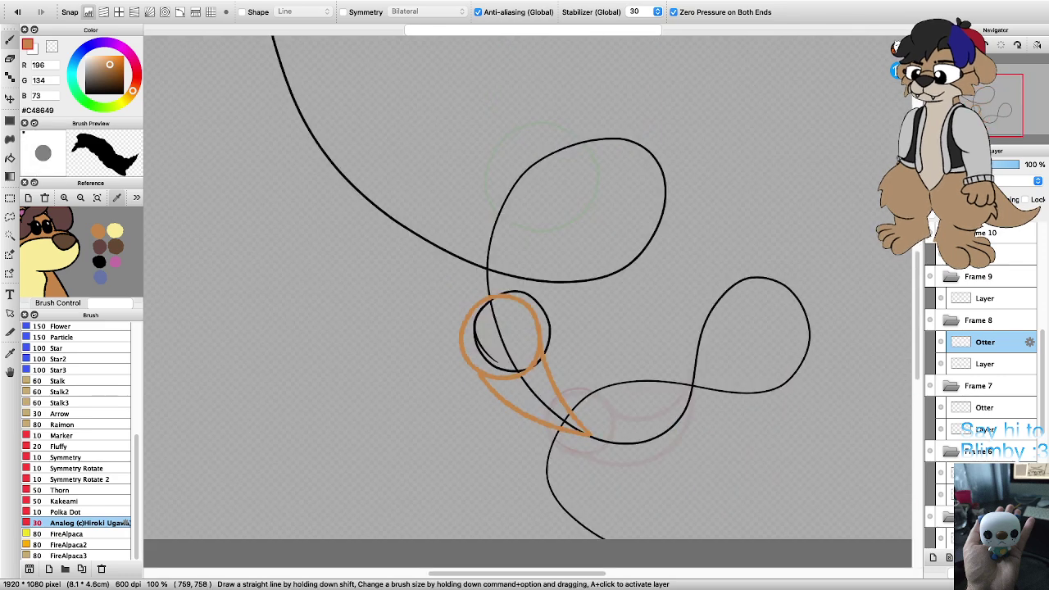
{"action": "scroll", "coordinate": [514, 392], "scroll_direction": "up", "scroll_amount": 3}
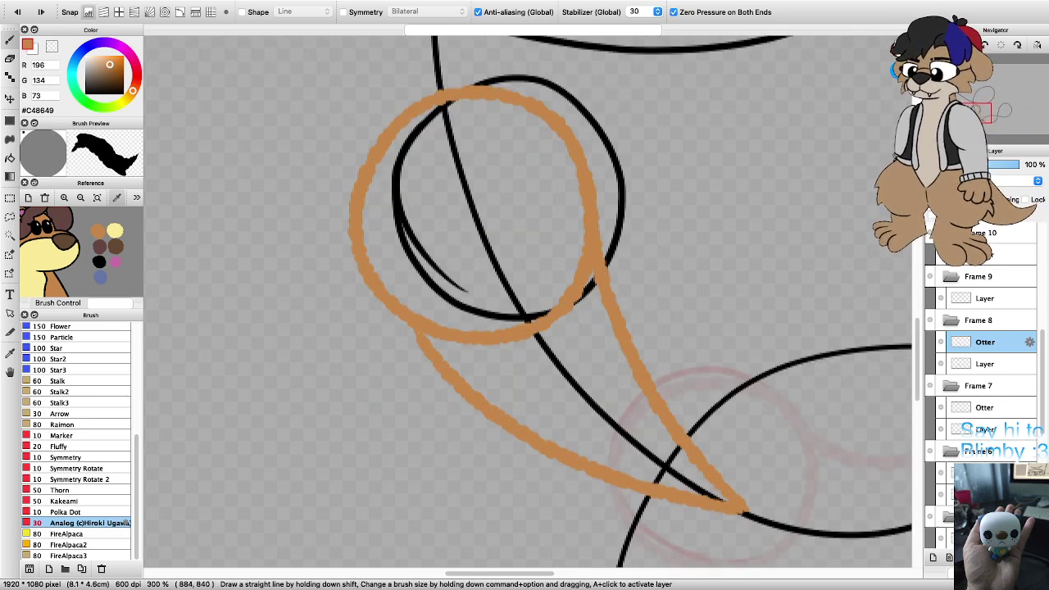
{"action": "key", "text": "super+z"}
{"action": "key", "text": "super+z"}
{"action": "key", "text": "super+z"}
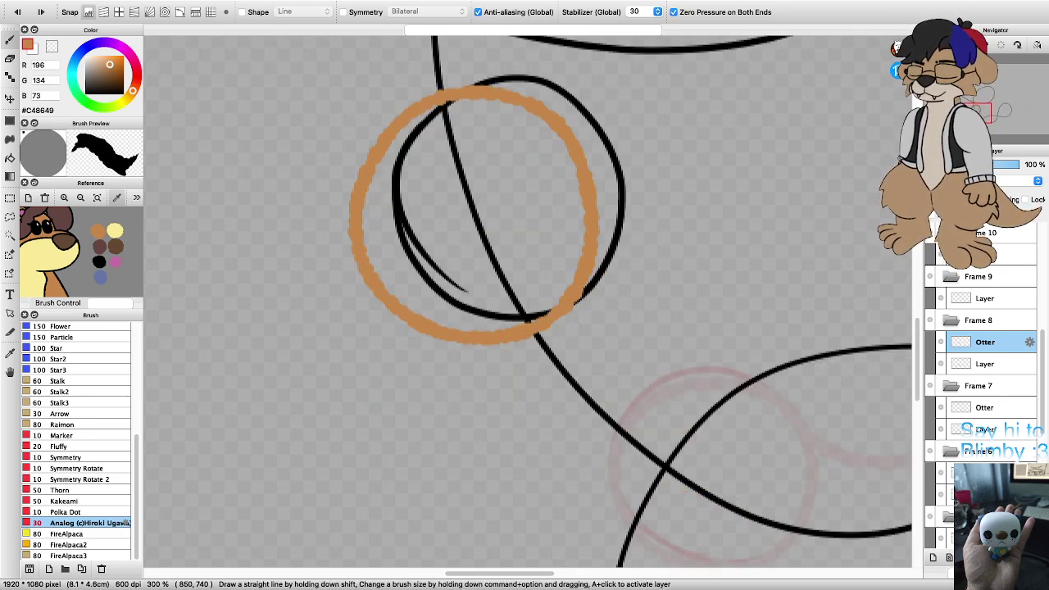
Step: Draw one curved body line from the side of Frame 8's head ring toward the path crossing, redoing the first stroke
{"action": "left_click_drag", "start_coordinate": [587, 274], "coordinate": [662, 410]}
{"action": "key", "text": "super+z"}
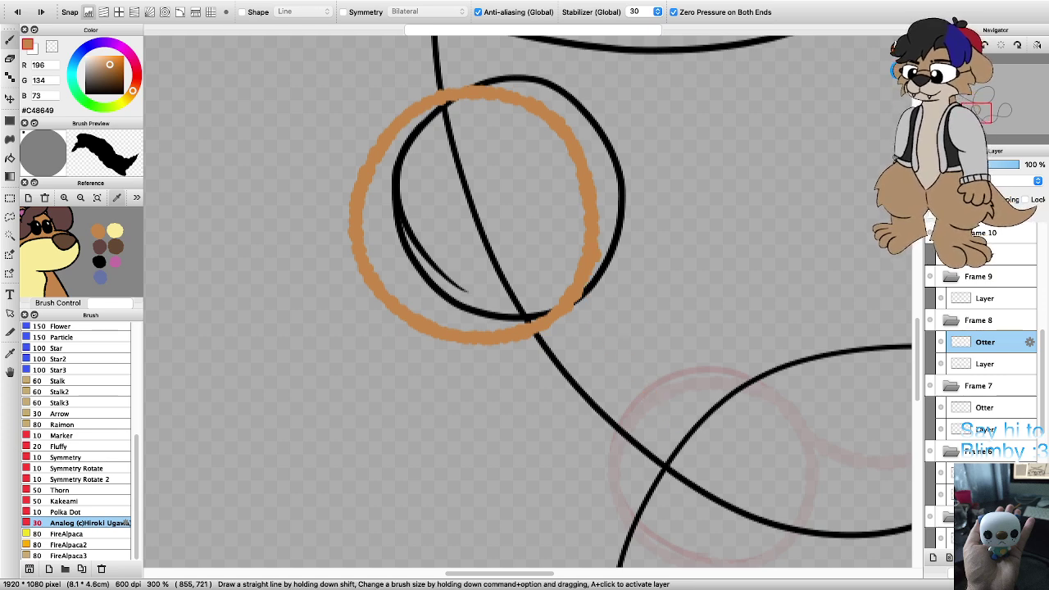
{"action": "mouse_move", "coordinate": [593, 255]}
{"action": "left_mouse_down"}
{"action": "mouse_move", "coordinate": [644, 356]}
{"action": "mouse_move", "coordinate": [724, 434]}
{"action": "left_mouse_up"}
{"action": "scroll", "coordinate": [592, 354], "scroll_direction": "down", "scroll_amount": 3}
{"action": "scroll", "coordinate": [344, 367], "scroll_direction": "up", "scroll_amount": 1}
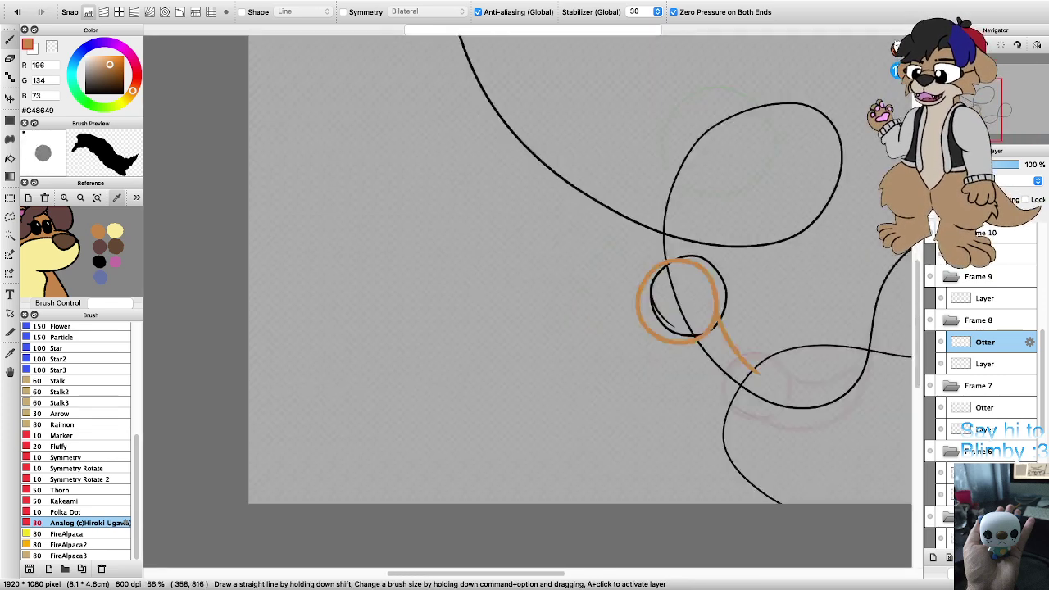
Step: Doodle a small orange stick figure with head, body, legs and arms in the empty area beside Frame 8's head ring
{"action": "key", "text": "super+plus"}
{"action": "key", "text": "super+plus"}
{"action": "key", "text": "super+plus"}
{"action": "mouse_move", "coordinate": [492, 339]}
{"action": "left_mouse_down"}
{"action": "mouse_move", "coordinate": [457, 323]}
{"action": "mouse_move", "coordinate": [460, 286]}
{"action": "mouse_move", "coordinate": [497, 276]}
{"action": "mouse_move", "coordinate": [522, 319]}
{"action": "mouse_move", "coordinate": [488, 339]}
{"action": "mouse_move", "coordinate": [498, 403]}
{"action": "mouse_move", "coordinate": [538, 447]}
{"action": "left_mouse_up"}
{"action": "left_click_drag", "start_coordinate": [497, 418], "coordinate": [476, 464]}
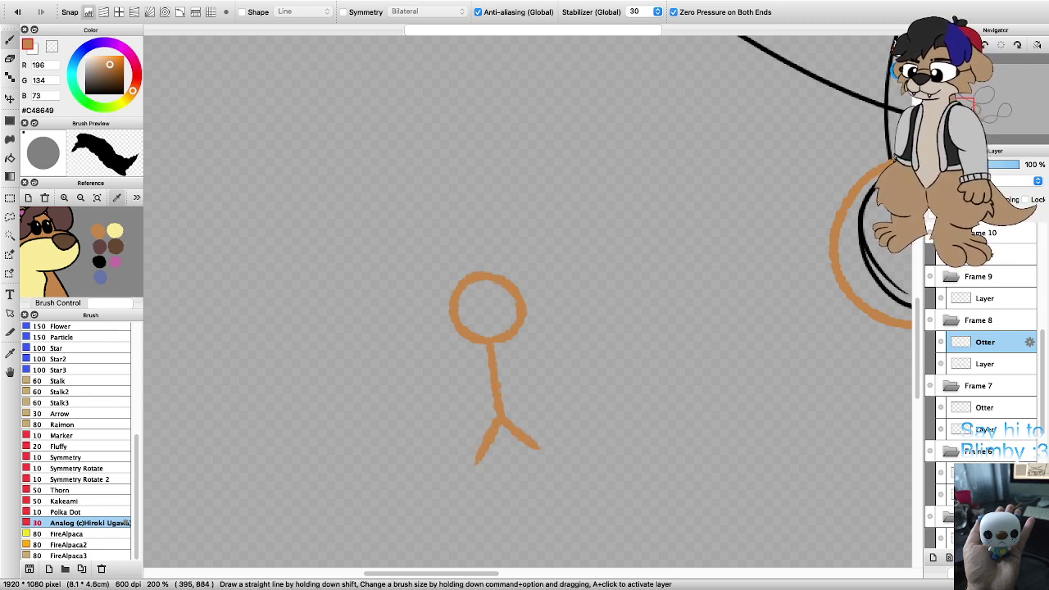
{"action": "left_click_drag", "start_coordinate": [495, 355], "coordinate": [538, 391]}
{"action": "key", "text": "super+z"}
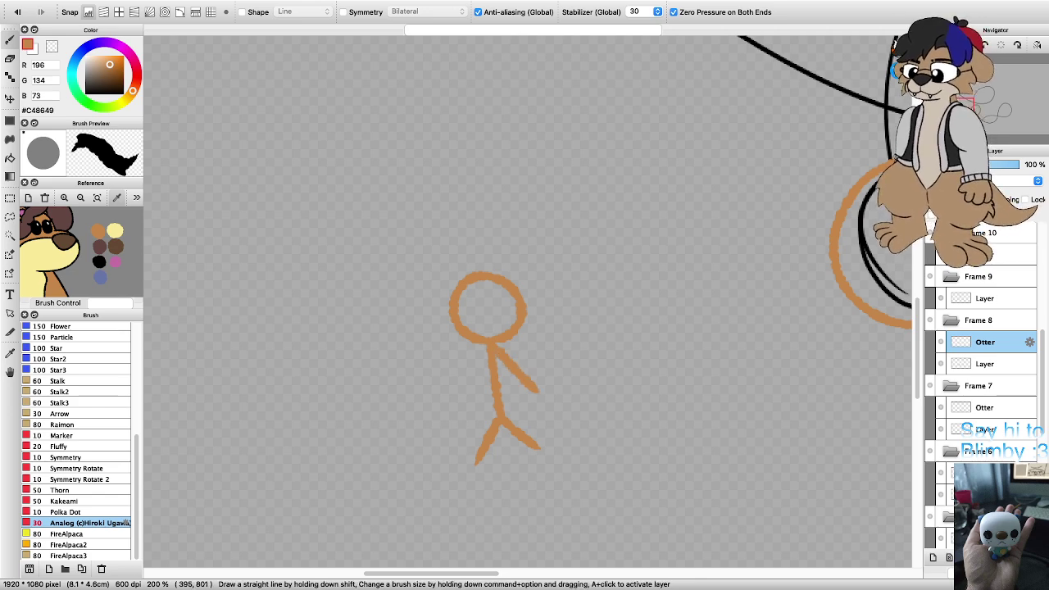
{"action": "left_click_drag", "start_coordinate": [489, 346], "coordinate": [460, 410]}
{"action": "scroll", "coordinate": [484, 460], "scroll_direction": "up", "scroll_amount": 1}
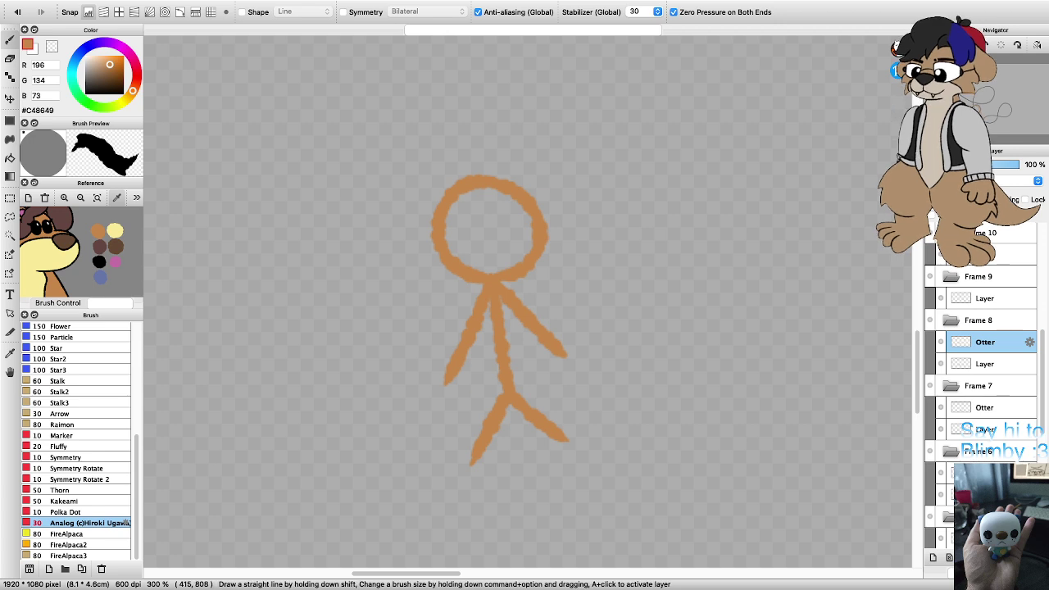
Step: Undo all strokes of the stick figure doodle, keeping Frame 8's head ring and body line
{"action": "scroll", "coordinate": [532, 321], "scroll_direction": "down", "scroll_amount": 3}
{"action": "key", "text": "super+z"}
{"action": "key", "text": "super+z"}
{"action": "key", "text": "super+z"}
{"action": "key", "text": "super+z"}
{"action": "key", "text": "super+z"}
{"action": "key", "text": "super+z"}
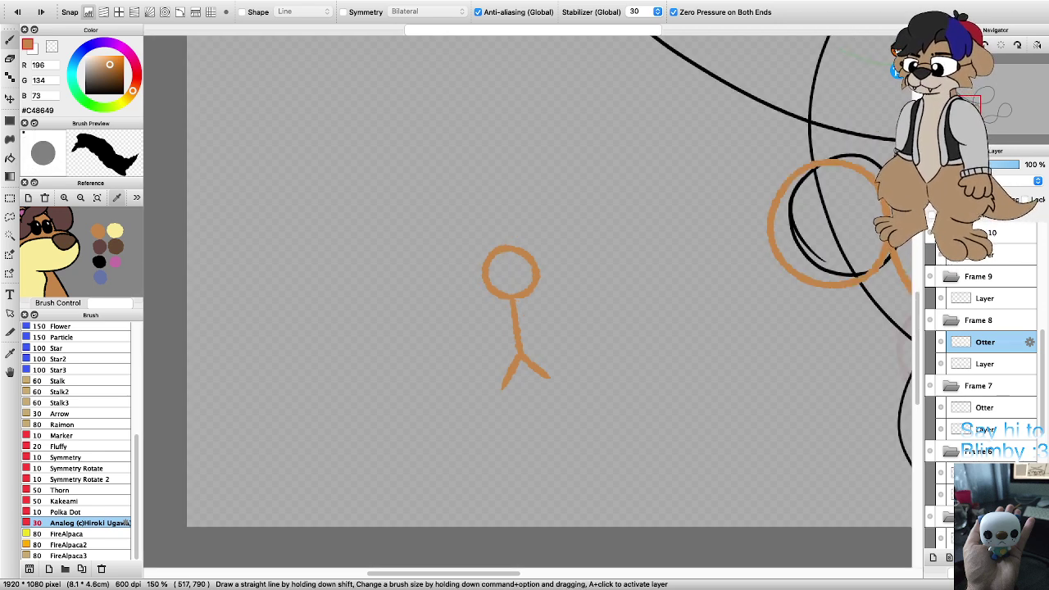
{"action": "scroll", "coordinate": [567, 302], "scroll_direction": "down", "scroll_amount": 3}
{"action": "scroll", "coordinate": [670, 291], "scroll_direction": "up", "scroll_amount": 4}
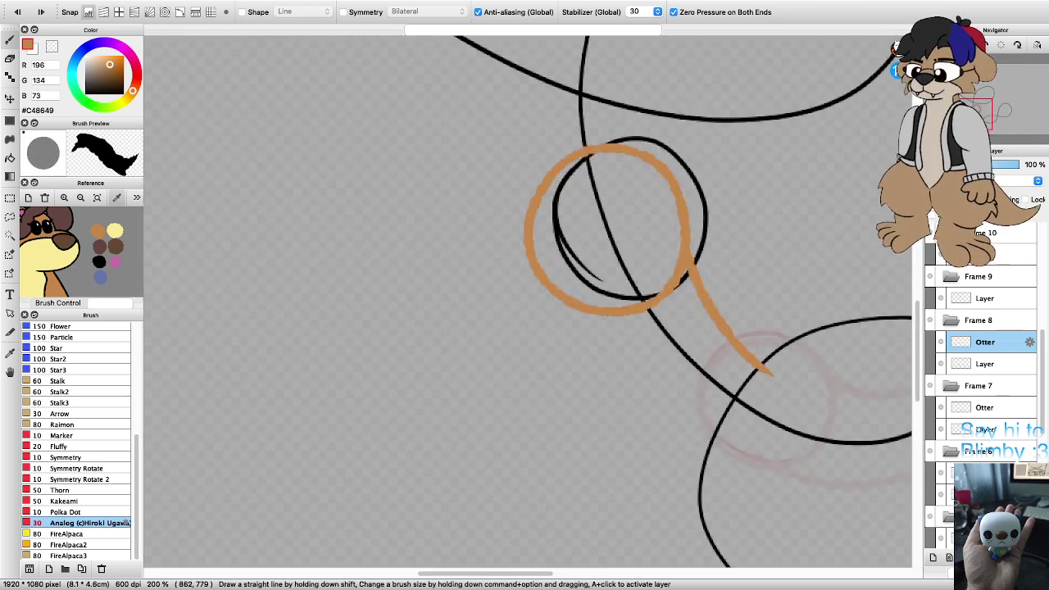
Step: Undo the orange body stroke running from the head circle on Frame 8's Otter layer
{"action": "scroll", "coordinate": [623, 296], "scroll_direction": "down", "scroll_amount": 3}
{"action": "scroll", "coordinate": [623, 295], "scroll_direction": "up", "scroll_amount": 2}
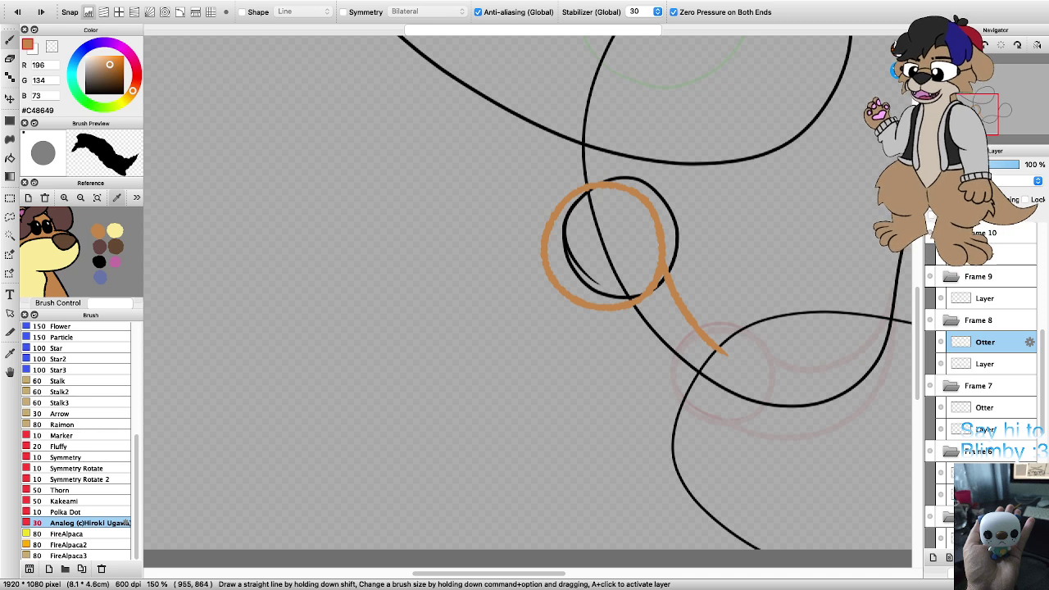
{"action": "key", "text": "super+z"}
{"action": "scroll", "coordinate": [779, 404], "scroll_direction": "up", "scroll_amount": 1}
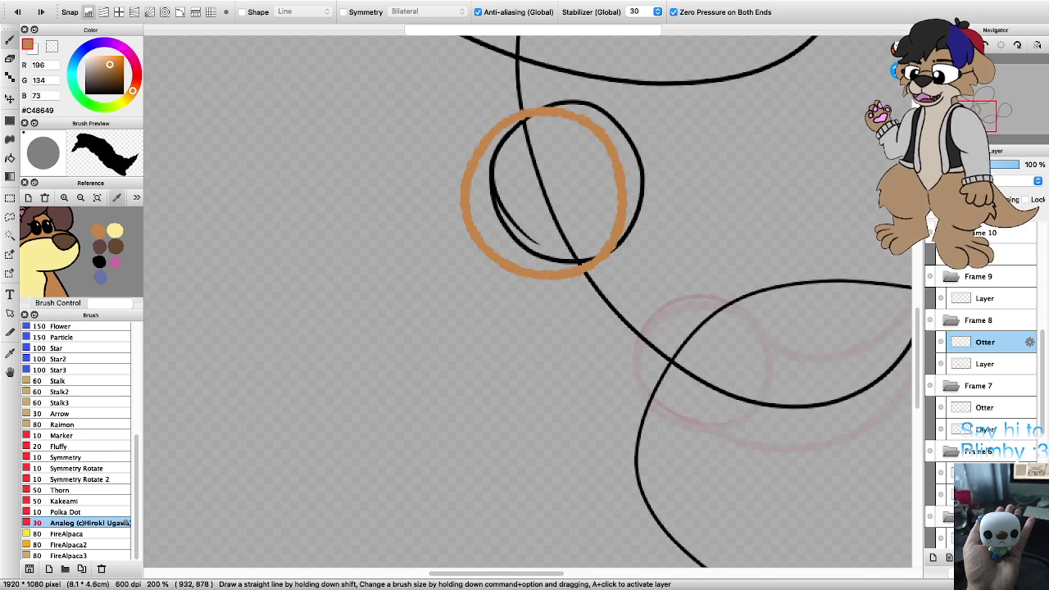
{"action": "mouse_move", "coordinate": [710, 379]}
{"action": "left_mouse_down"}
{"action": "mouse_move", "coordinate": [664, 324]}
{"action": "mouse_move", "coordinate": [631, 201]}
{"action": "left_mouse_up"}
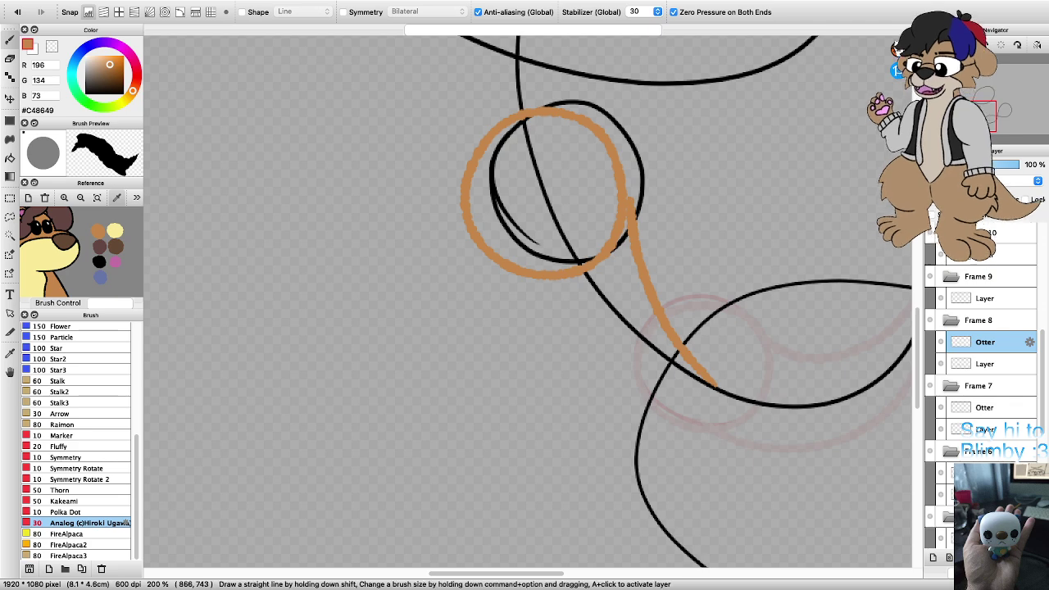
{"action": "key", "text": "super+z"}
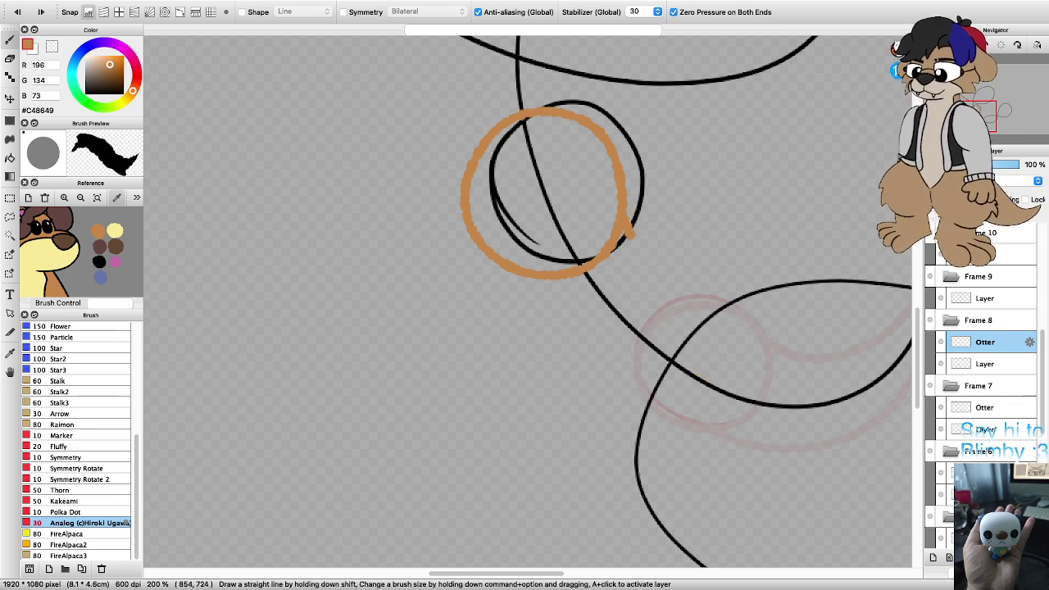
{"action": "left_click_drag", "start_coordinate": [631, 238], "coordinate": [689, 339]}
{"action": "key", "text": "super+z"}
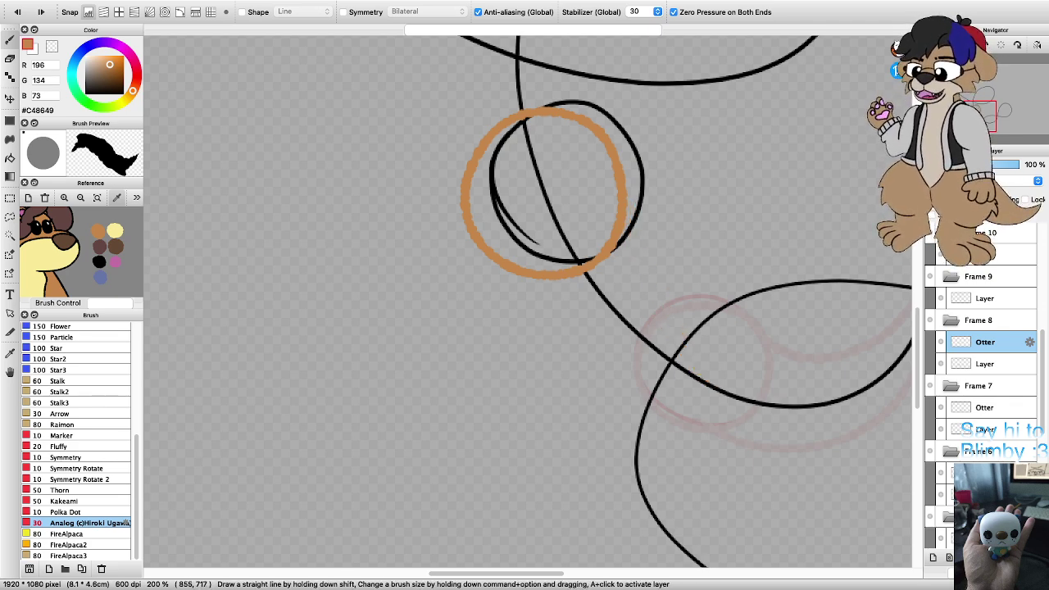
{"action": "mouse_move", "coordinate": [631, 238]}
{"action": "left_mouse_down"}
{"action": "mouse_move", "coordinate": [677, 332]}
{"action": "mouse_move", "coordinate": [720, 373]}
{"action": "left_mouse_up"}
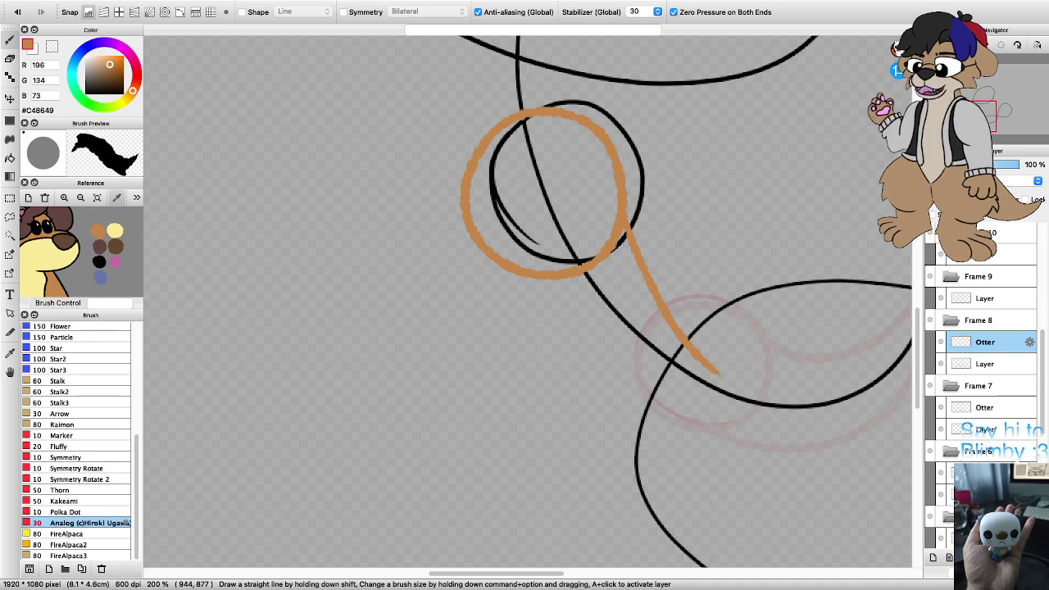
{"action": "key", "text": "super+z"}
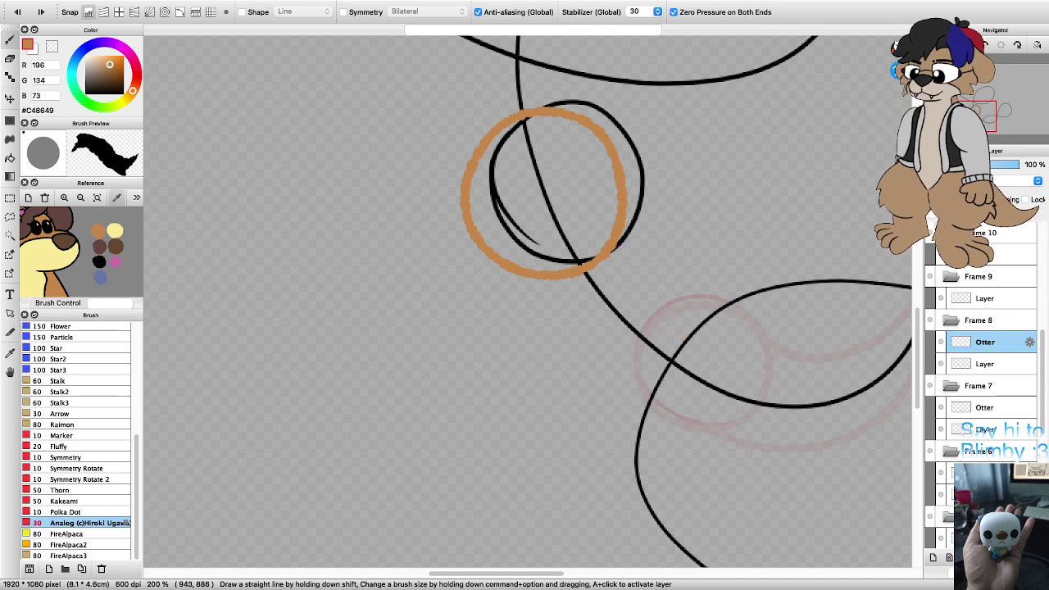
Step: Draw two orange body curves from the sides of the head circle, meeting in a point on the black path line
{"action": "mouse_move", "coordinate": [699, 367]}
{"action": "left_mouse_down"}
{"action": "mouse_move", "coordinate": [667, 323]}
{"action": "mouse_move", "coordinate": [627, 215]}
{"action": "left_mouse_up"}
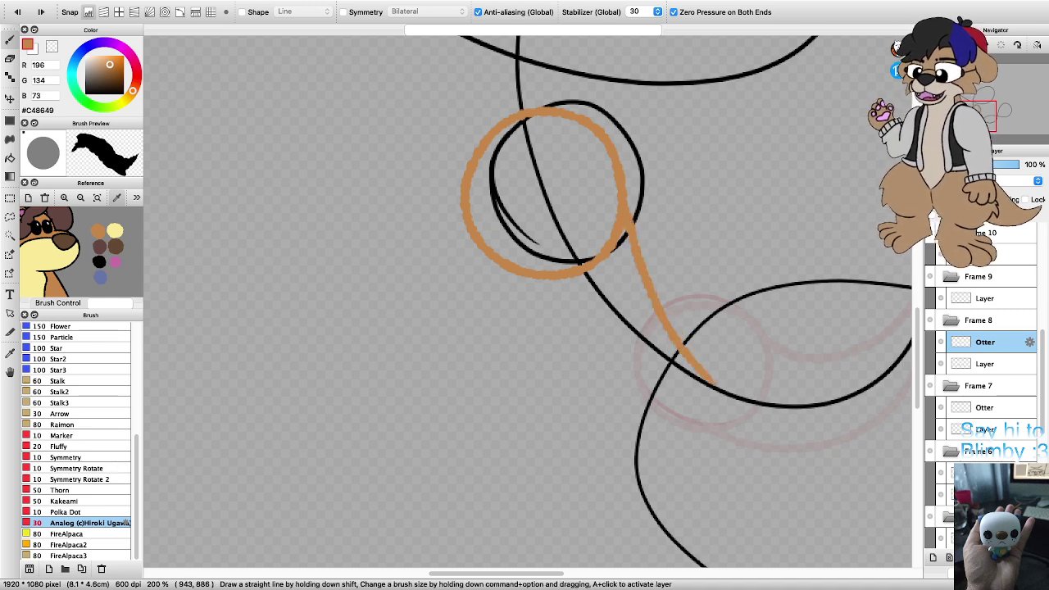
{"action": "mouse_move", "coordinate": [711, 384]}
{"action": "left_mouse_down"}
{"action": "mouse_move", "coordinate": [569, 327]}
{"action": "mouse_move", "coordinate": [518, 277]}
{"action": "left_mouse_up"}
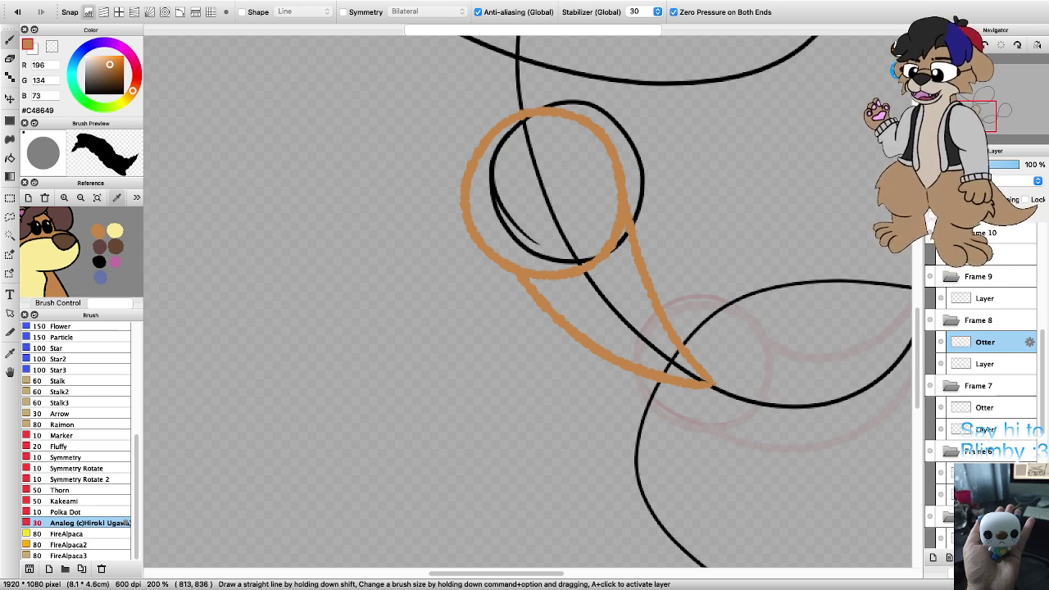
{"action": "scroll", "coordinate": [576, 242], "scroll_direction": "down", "scroll_amount": 3}
{"action": "scroll", "coordinate": [577, 155], "scroll_direction": "up", "scroll_amount": 3}
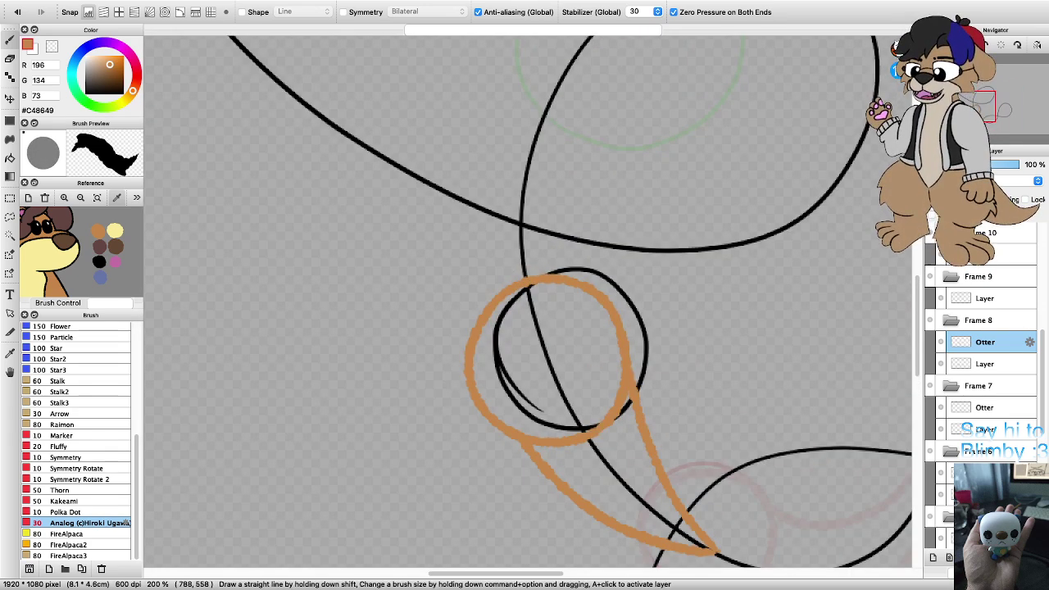
{"action": "scroll", "coordinate": [540, 330], "scroll_direction": "down", "scroll_amount": 2}
{"action": "scroll", "coordinate": [546, 356], "scroll_direction": "up", "scroll_amount": 1}
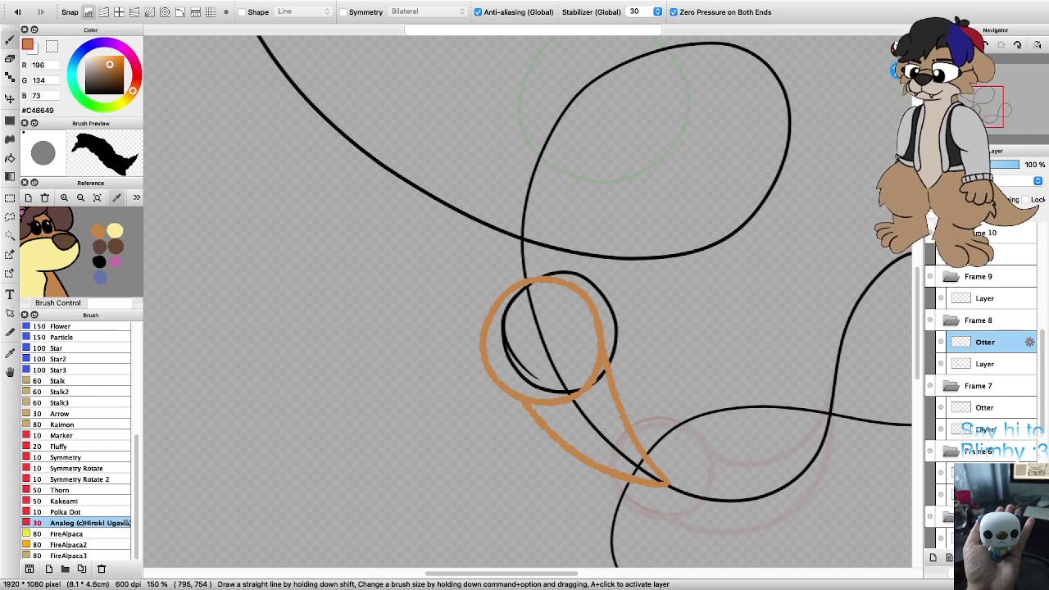
{"action": "scroll", "coordinate": [985, 342], "scroll_direction": "up", "scroll_amount": 2}
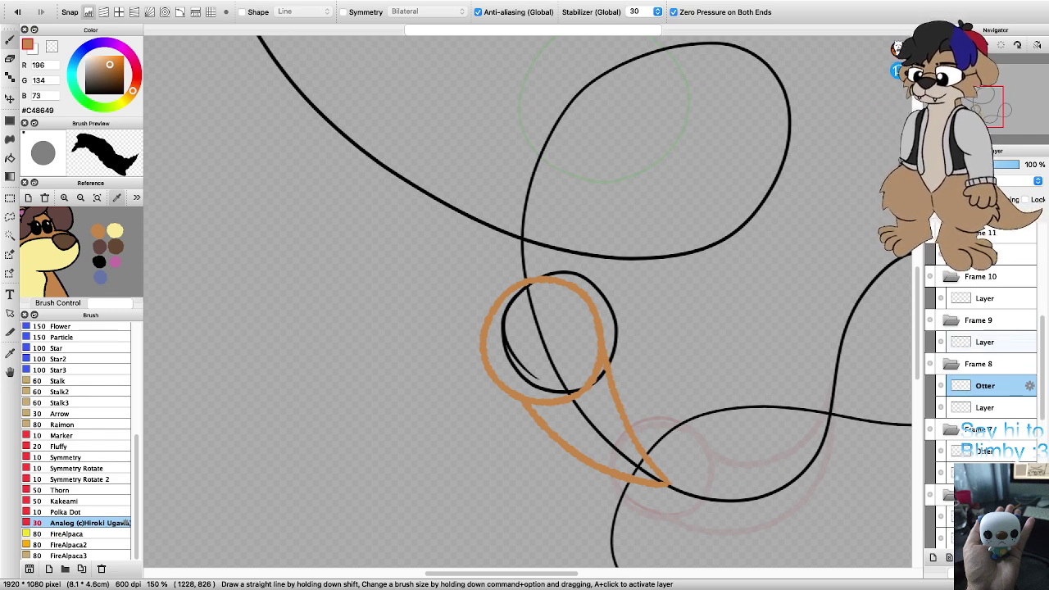
{"action": "scroll", "coordinate": [611, 373], "scroll_direction": "up", "scroll_amount": 1}
{"action": "key", "text": "ctrl+z"}
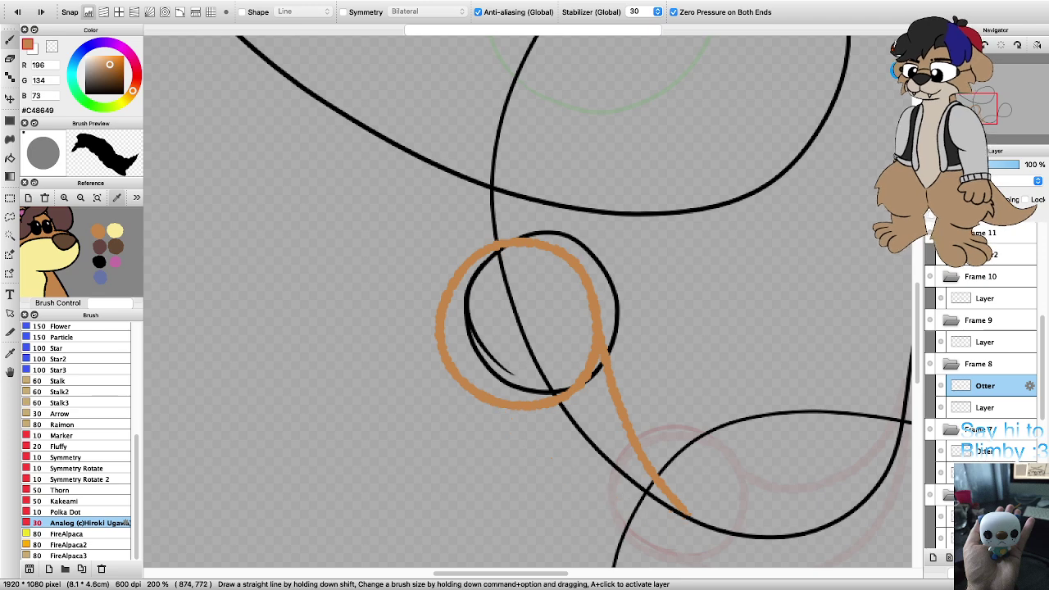
{"action": "key", "text": "ctrl+z"}
{"action": "key", "text": "ctrl+y"}
{"action": "key", "text": "ctrl+y"}
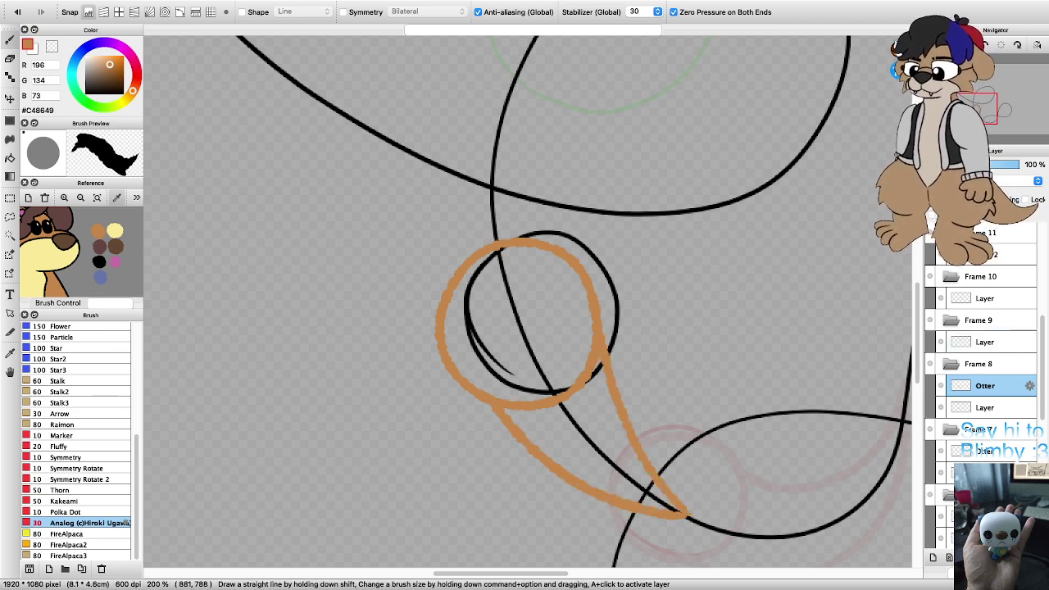
Step: Erase the upper orange body curve between the head circle and the pointed tip with the 30 px eraser
{"action": "key", "text": "e"}
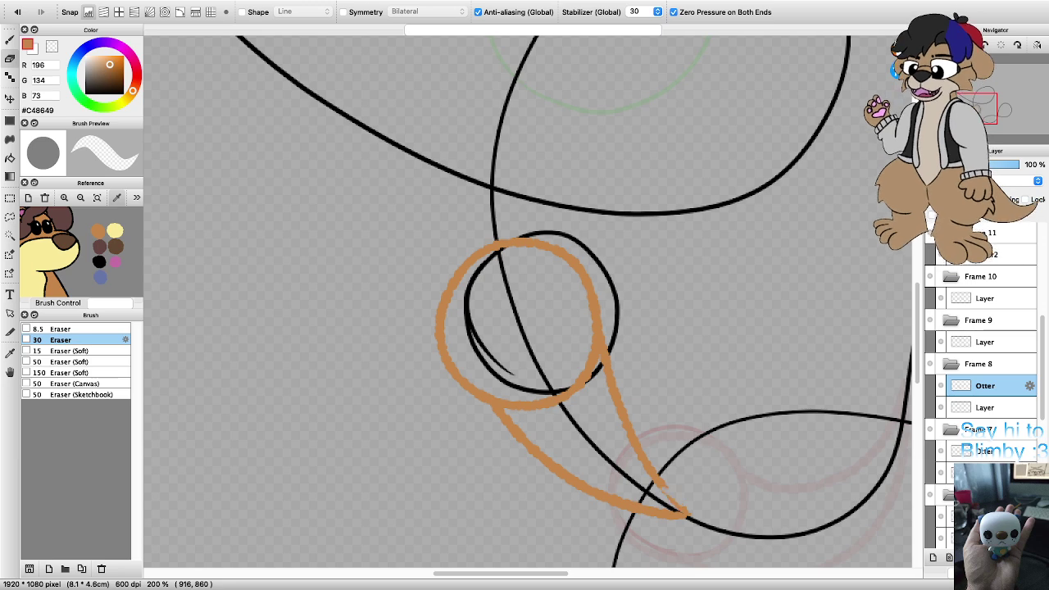
{"action": "mouse_move", "coordinate": [663, 485]}
{"action": "left_mouse_down"}
{"action": "mouse_move", "coordinate": [607, 383]}
{"action": "mouse_move", "coordinate": [598, 384]}
{"action": "mouse_move", "coordinate": [592, 335]}
{"action": "left_mouse_up"}
{"action": "scroll", "coordinate": [610, 359], "scroll_direction": "up", "scroll_amount": 3}
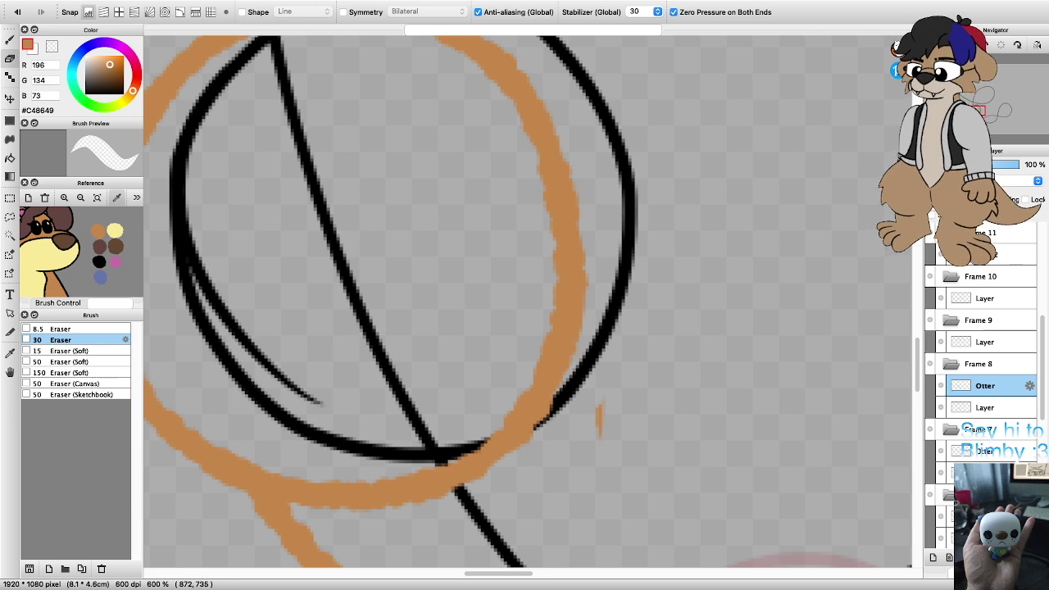
{"action": "scroll", "coordinate": [529, 302], "scroll_direction": "down", "scroll_amount": 2}
Step: Redraw the upper body edge with the Analog brush as a straighter orange line from the head circle to the pointed tip
{"action": "key", "text": "b"}
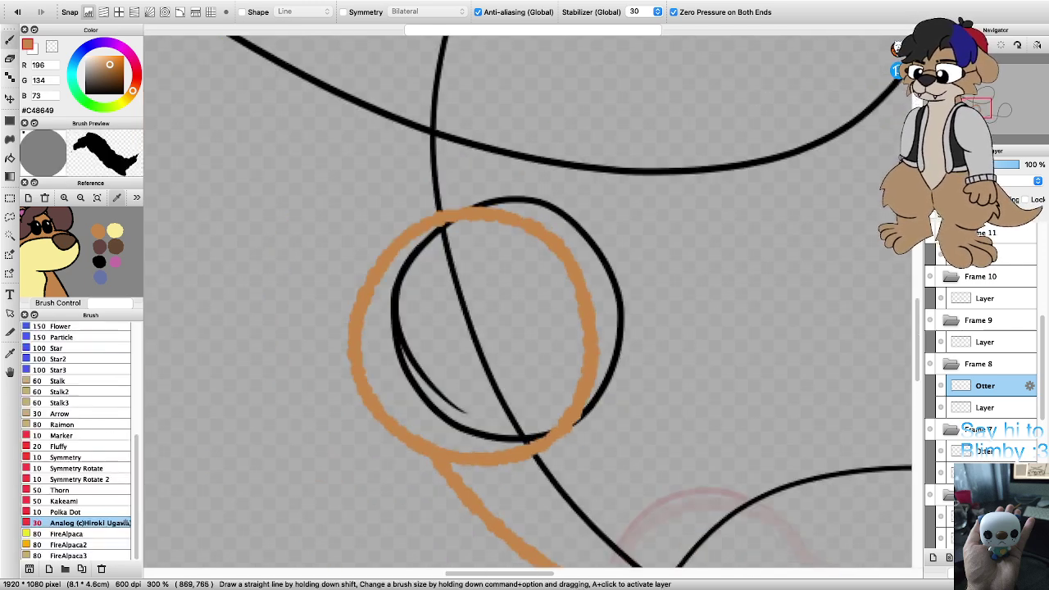
{"action": "scroll", "coordinate": [613, 423], "scroll_direction": "down", "scroll_amount": 2}
{"action": "scroll", "coordinate": [683, 527], "scroll_direction": "up", "scroll_amount": 3}
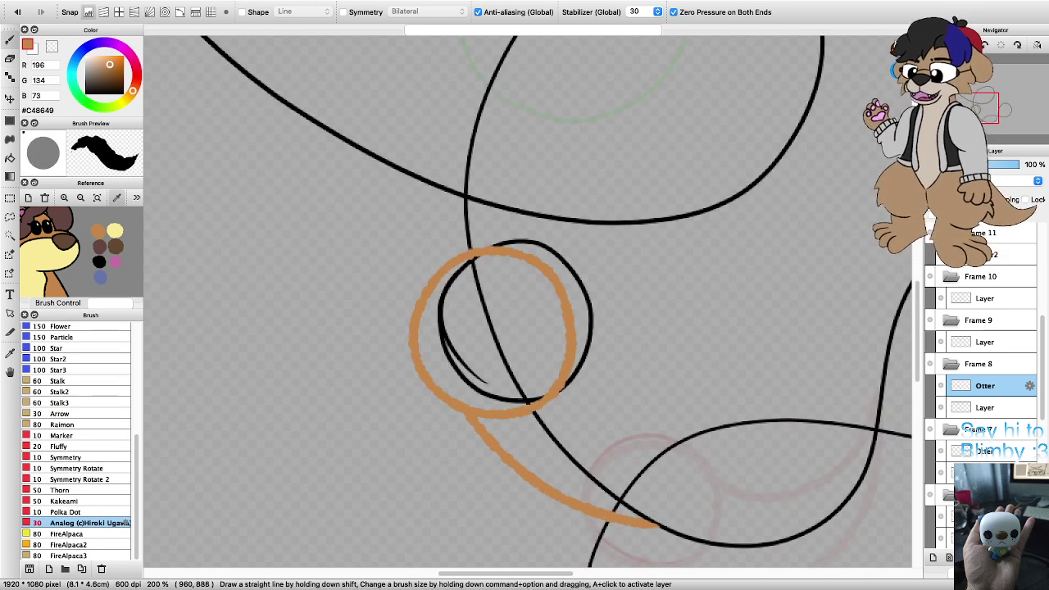
{"action": "scroll", "coordinate": [529, 301], "scroll_direction": "down", "scroll_amount": 2}
{"action": "scroll", "coordinate": [529, 301], "scroll_direction": "up", "scroll_amount": 1}
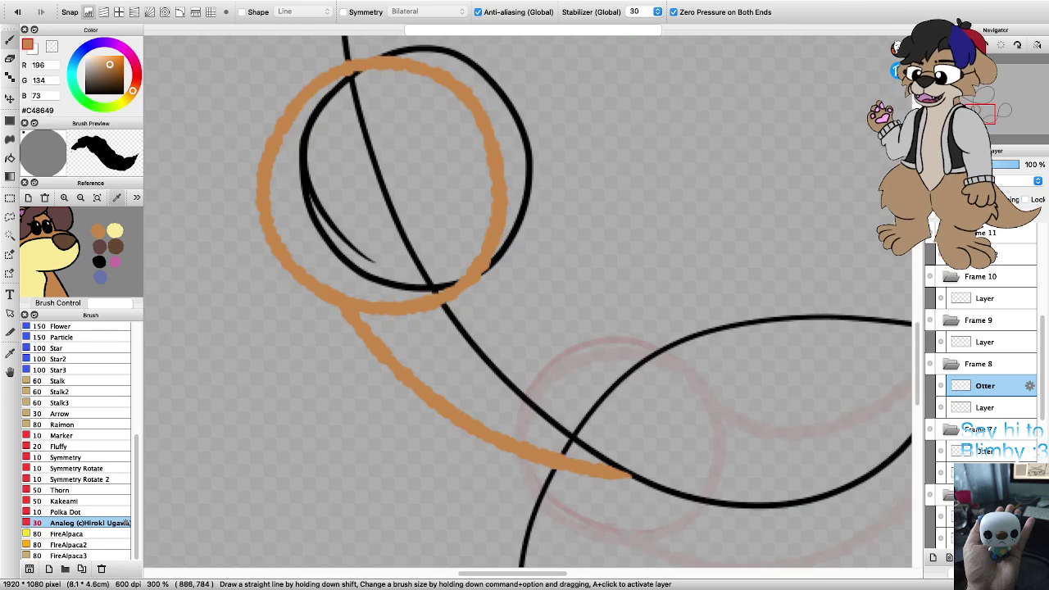
{"action": "left_click_drag", "start_coordinate": [548, 310], "coordinate": [640, 468]}
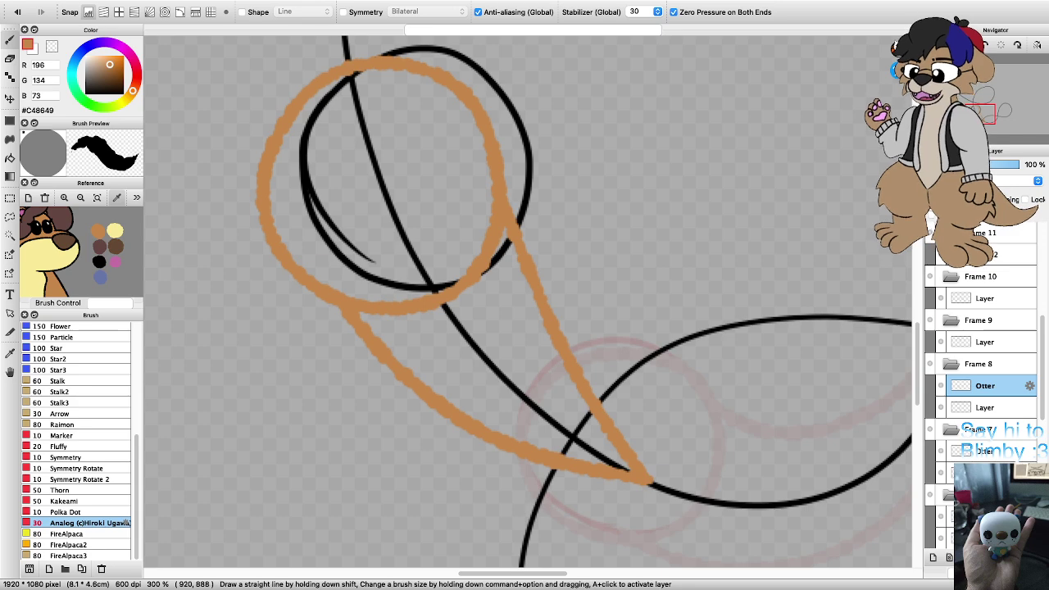
{"action": "scroll", "coordinate": [610, 469], "scroll_direction": "up", "scroll_amount": 3}
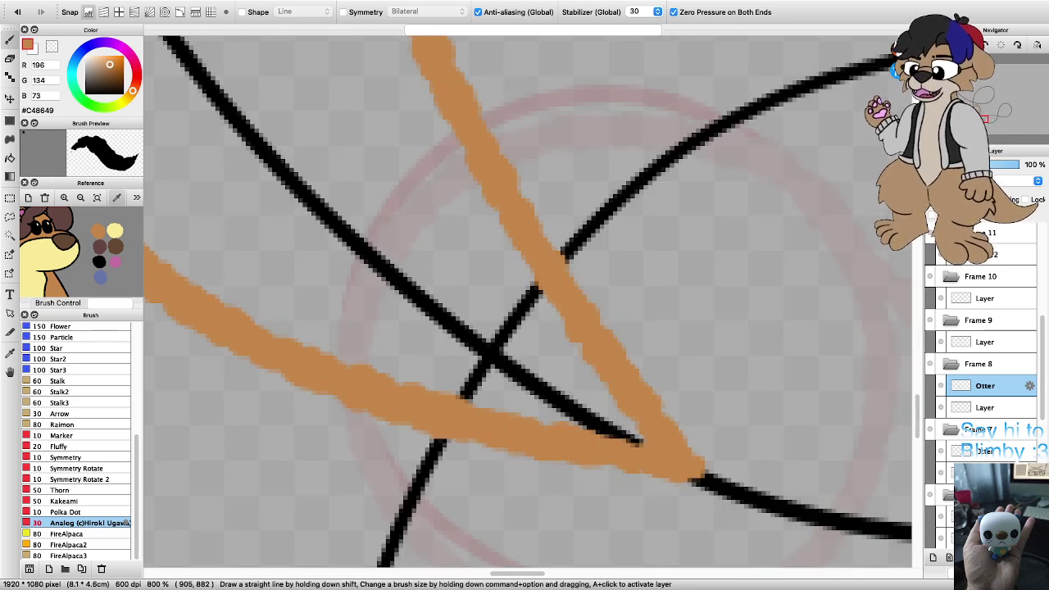
{"action": "scroll", "coordinate": [586, 415], "scroll_direction": "down", "scroll_amount": 3}
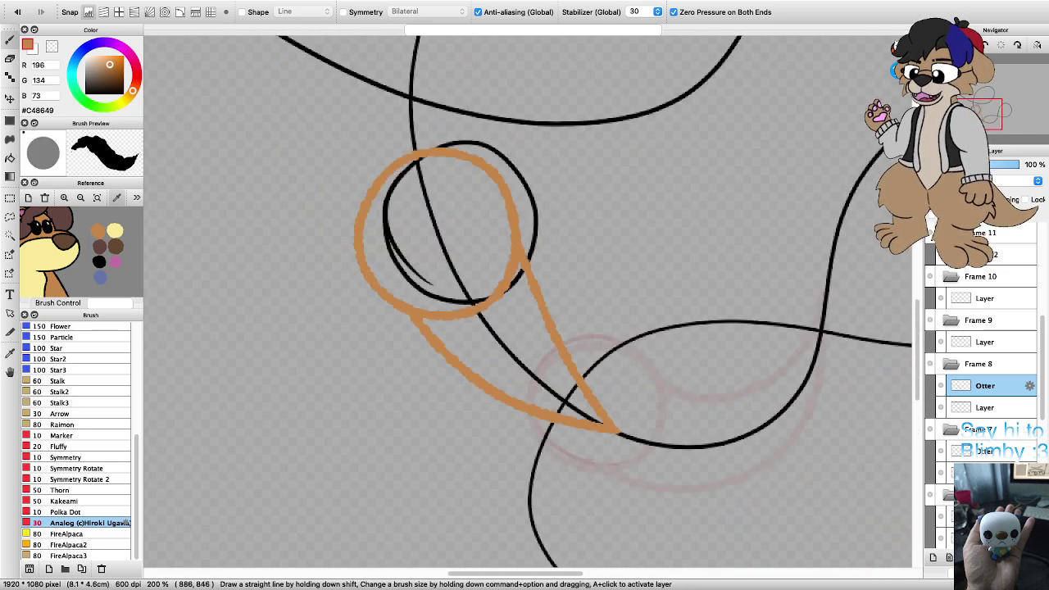
{"action": "scroll", "coordinate": [496, 282], "scroll_direction": "down", "scroll_amount": 3}
{"action": "scroll", "coordinate": [459, 188], "scroll_direction": "up", "scroll_amount": 3}
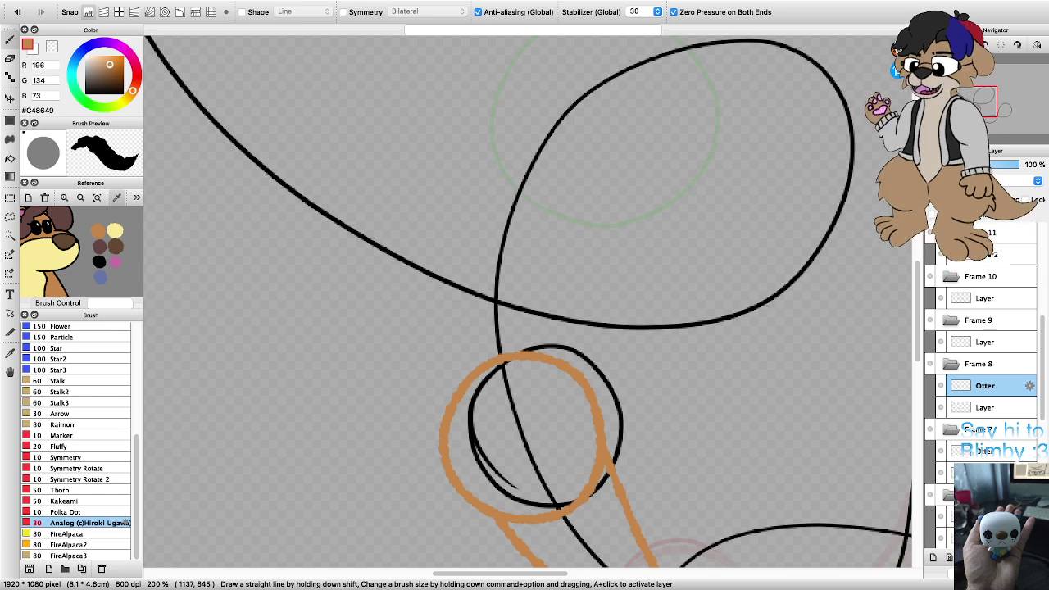
Step: Add a new layer above the sketch layer in Frame 9 and name it Otter
{"action": "left_click", "coordinate": [984, 342]}
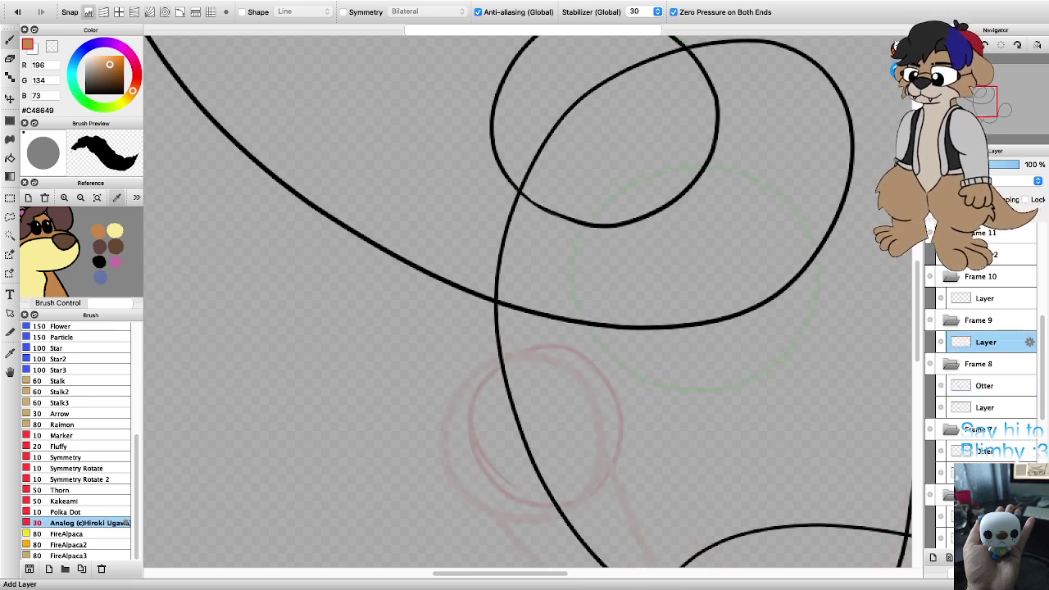
{"action": "left_click", "coordinate": [933, 558]}
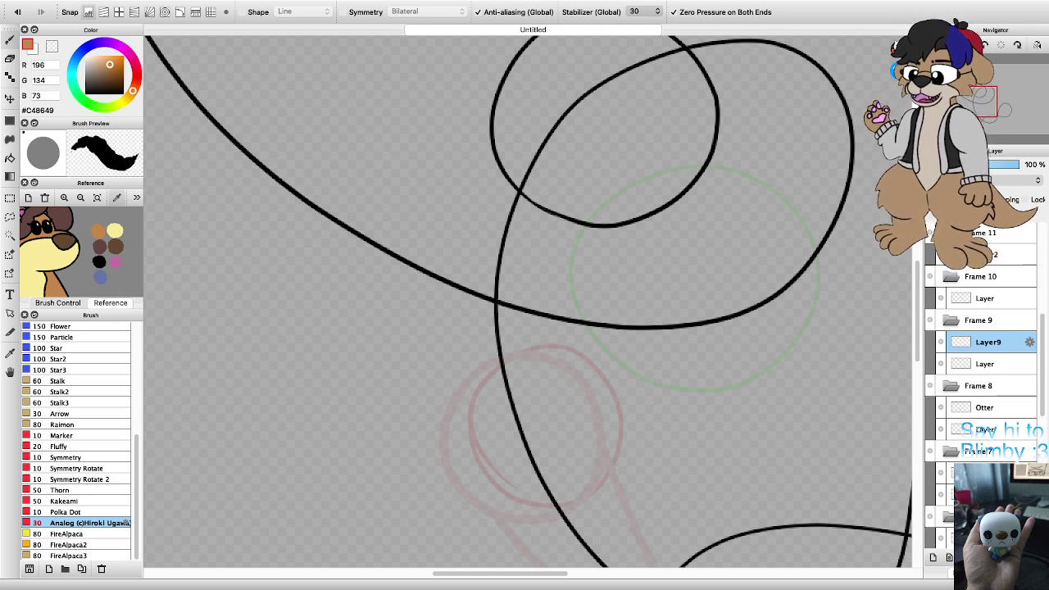
{"action": "key", "text": "Return"}
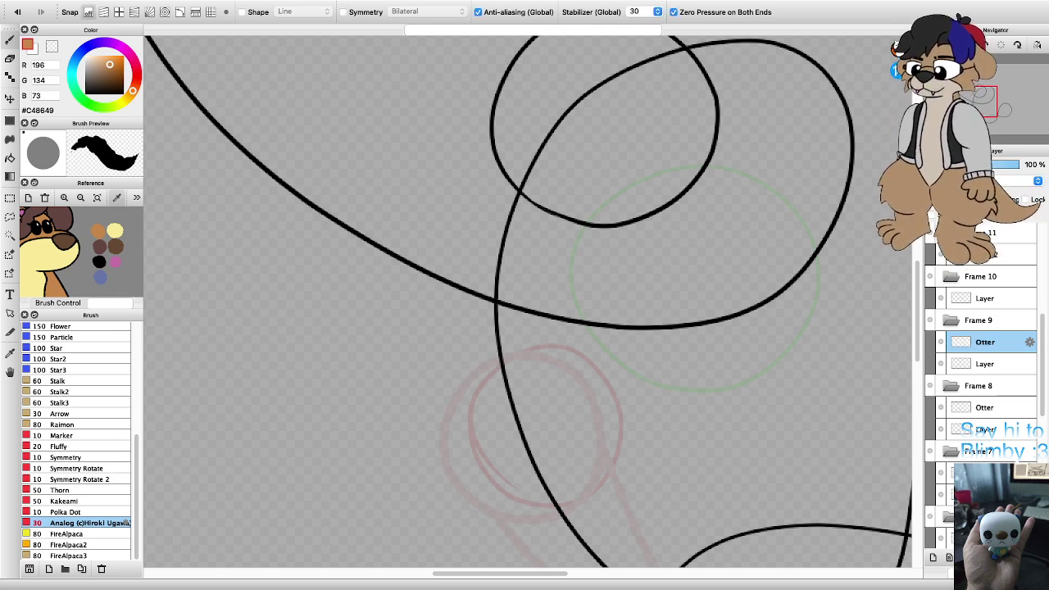
Step: Draw the orange head circle over the black guide circle on Frame 9's Otter layer
{"action": "scroll", "coordinate": [502, 308], "scroll_direction": "down", "scroll_amount": 3}
{"action": "scroll", "coordinate": [517, 191], "scroll_direction": "up", "scroll_amount": 2}
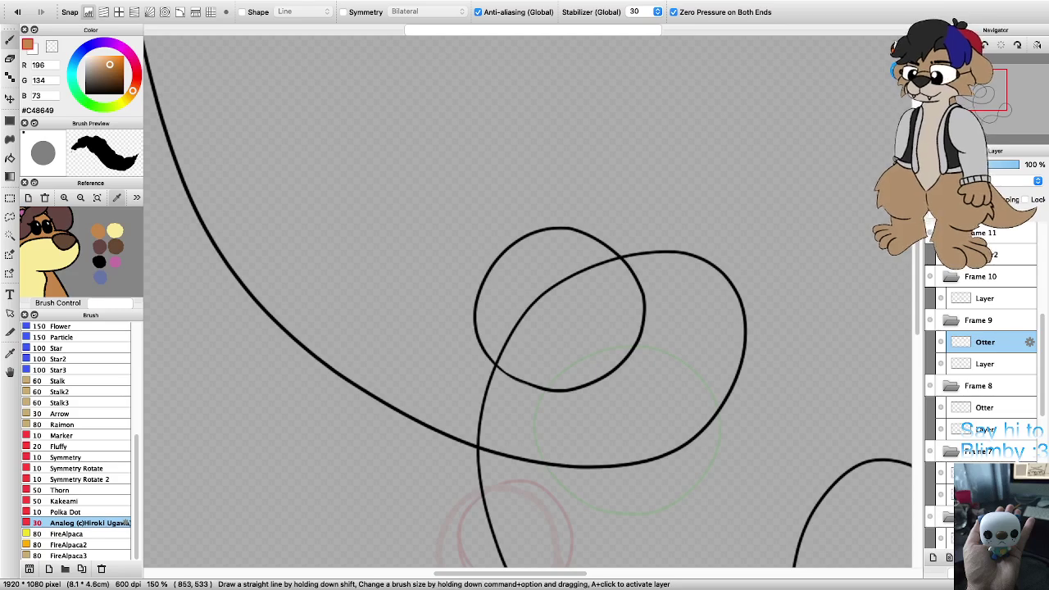
{"action": "mouse_move", "coordinate": [560, 392]}
{"action": "left_mouse_down"}
{"action": "mouse_move", "coordinate": [508, 377]}
{"action": "mouse_move", "coordinate": [479, 324]}
{"action": "mouse_move", "coordinate": [486, 270]}
{"action": "mouse_move", "coordinate": [554, 226]}
{"action": "mouse_move", "coordinate": [611, 237]}
{"action": "left_mouse_up"}
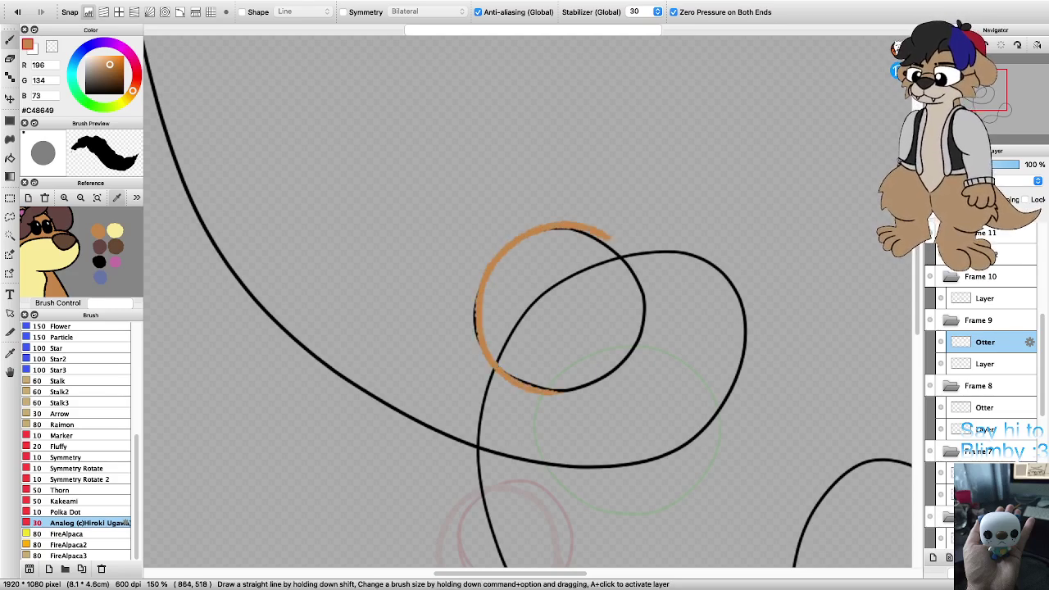
{"action": "mouse_move", "coordinate": [638, 278]}
{"action": "left_mouse_down"}
{"action": "mouse_move", "coordinate": [644, 326]}
{"action": "mouse_move", "coordinate": [632, 369]}
{"action": "left_mouse_up"}
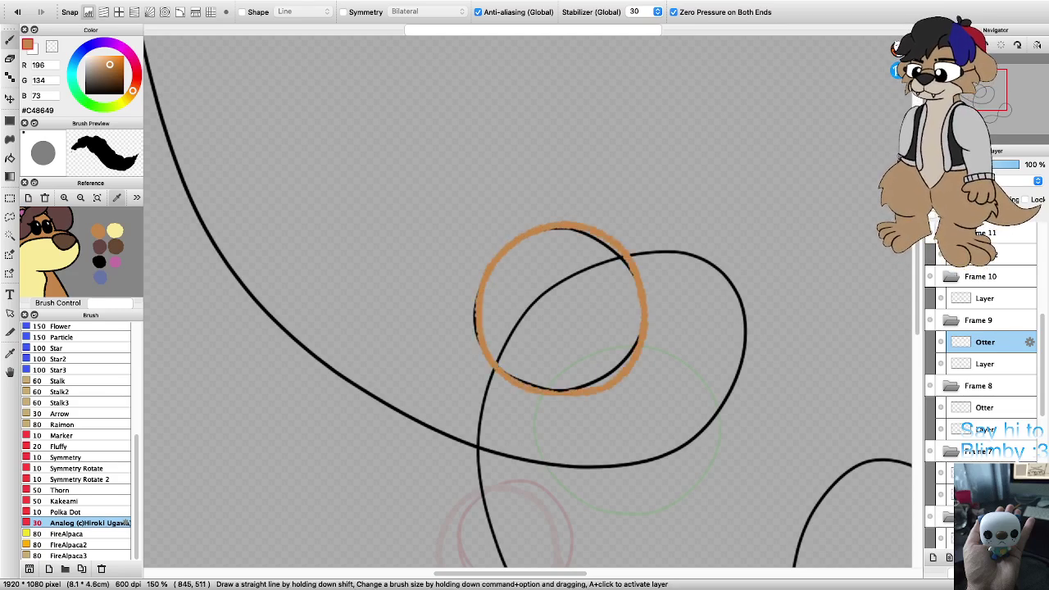
Step: Examine Frame 9's head circle up close, at full-canvas scale and rotated, against the guide circle, path and onion-skin frames
{"action": "scroll", "coordinate": [572, 390], "scroll_direction": "up", "scroll_amount": 4}
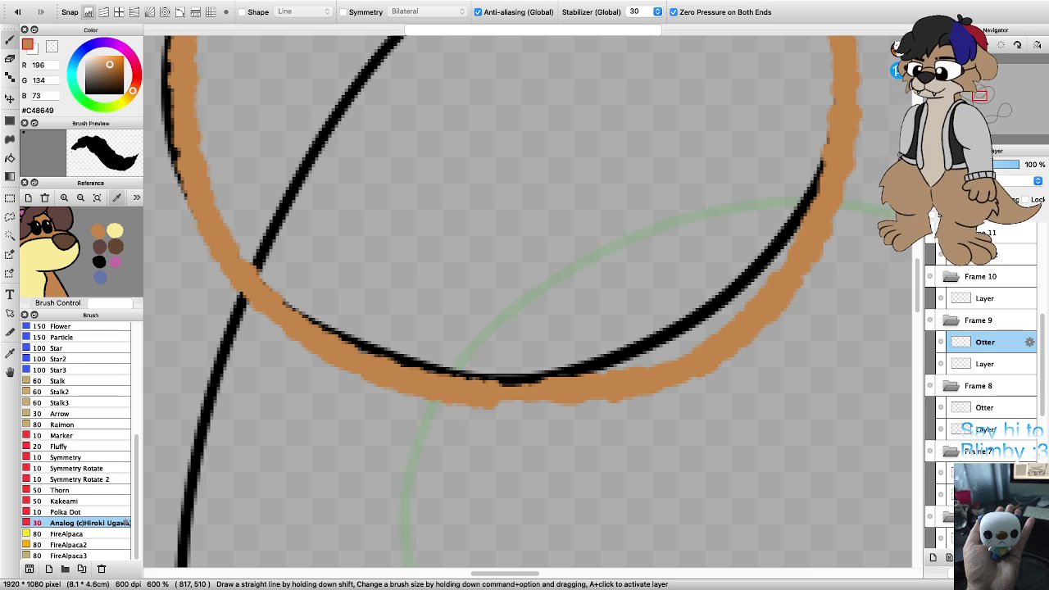
{"action": "scroll", "coordinate": [572, 390], "scroll_direction": "down", "scroll_amount": 4}
{"action": "scroll", "coordinate": [594, 316], "scroll_direction": "down", "scroll_amount": 2}
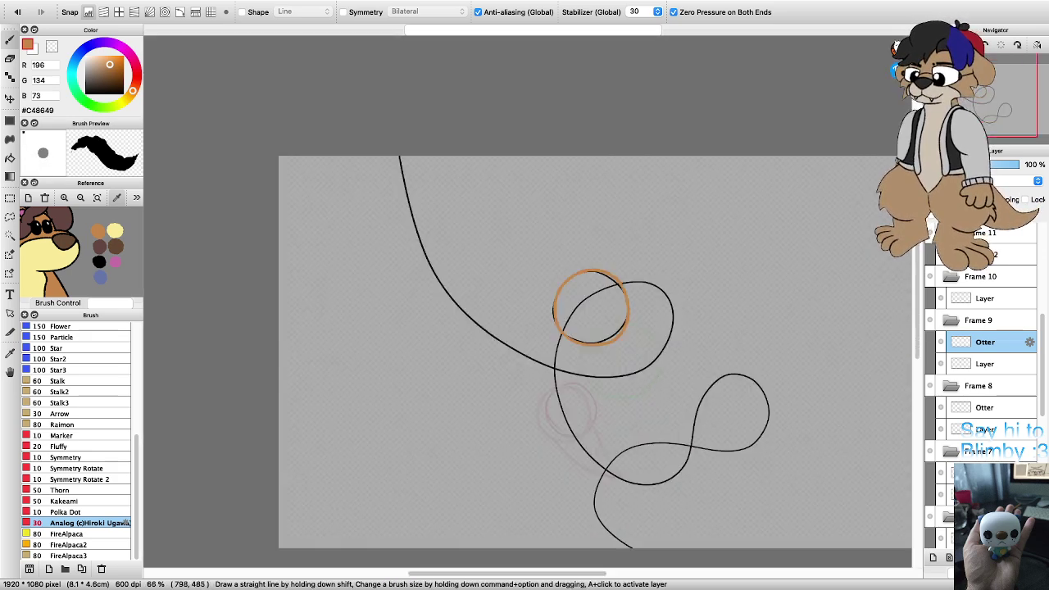
{"action": "scroll", "coordinate": [538, 400], "scroll_direction": "up", "scroll_amount": 2}
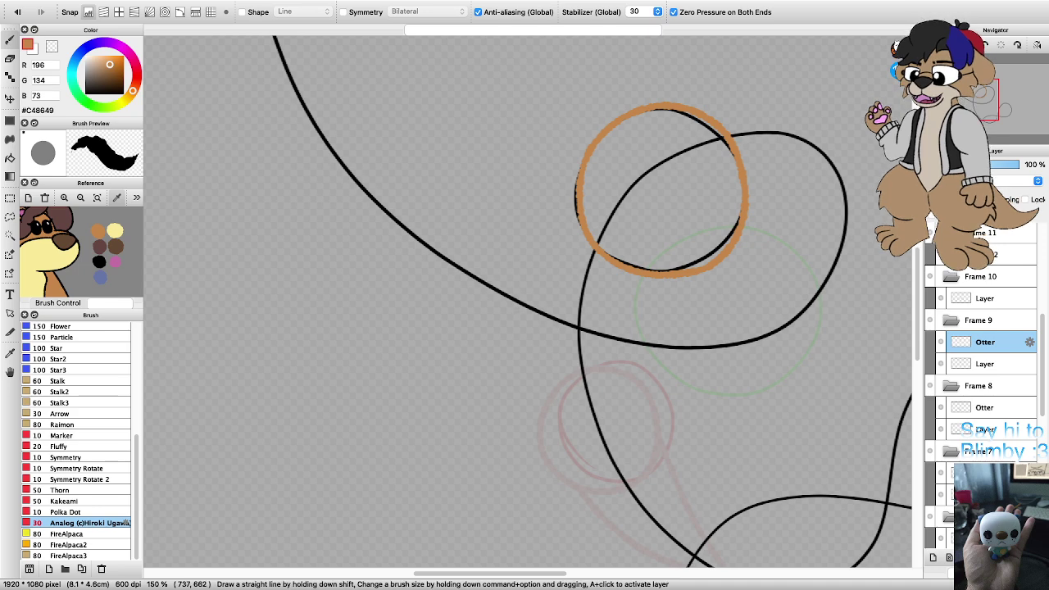
{"action": "scroll", "coordinate": [571, 390], "scroll_direction": "down", "scroll_amount": 2}
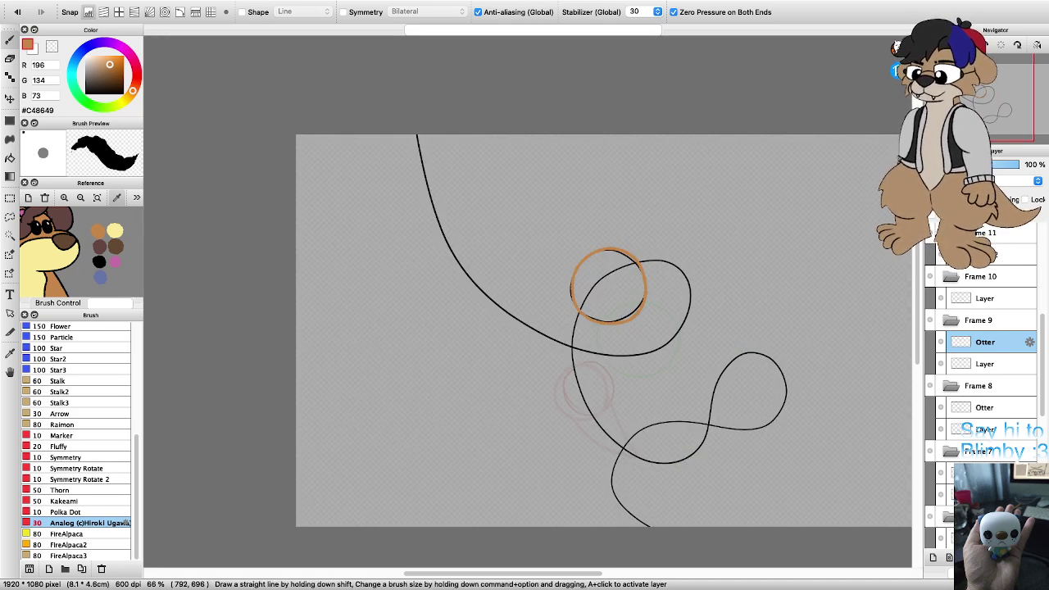
{"action": "key", "text": "Left"}
{"action": "key", "text": "Left"}
{"action": "scroll", "coordinate": [595, 298], "scroll_direction": "up", "scroll_amount": 3}
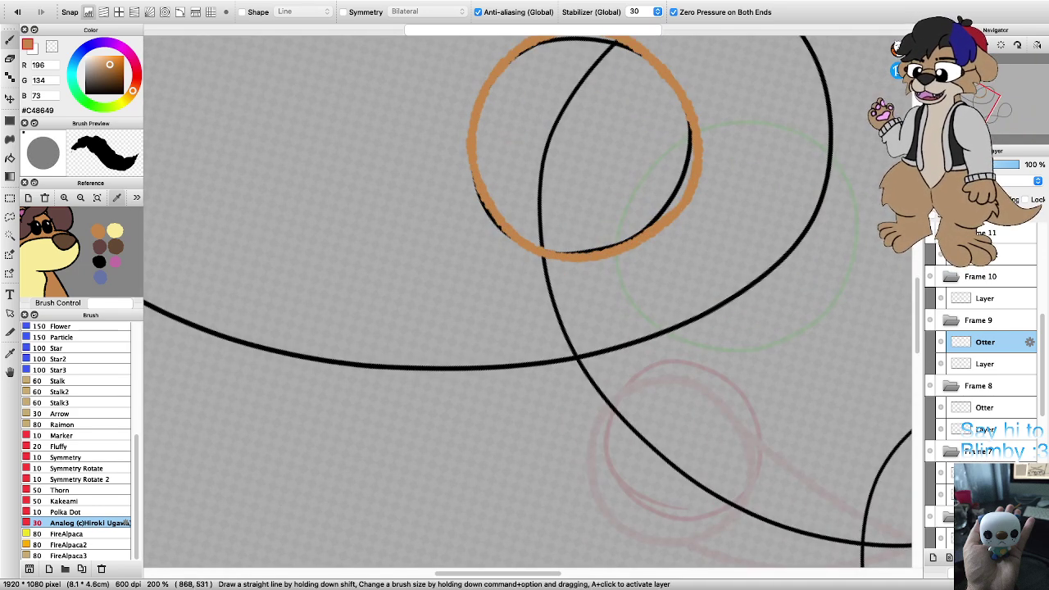
{"action": "scroll", "coordinate": [710, 93], "scroll_direction": "down", "scroll_amount": 1}
{"action": "scroll", "coordinate": [710, 94], "scroll_direction": "up", "scroll_amount": 4}
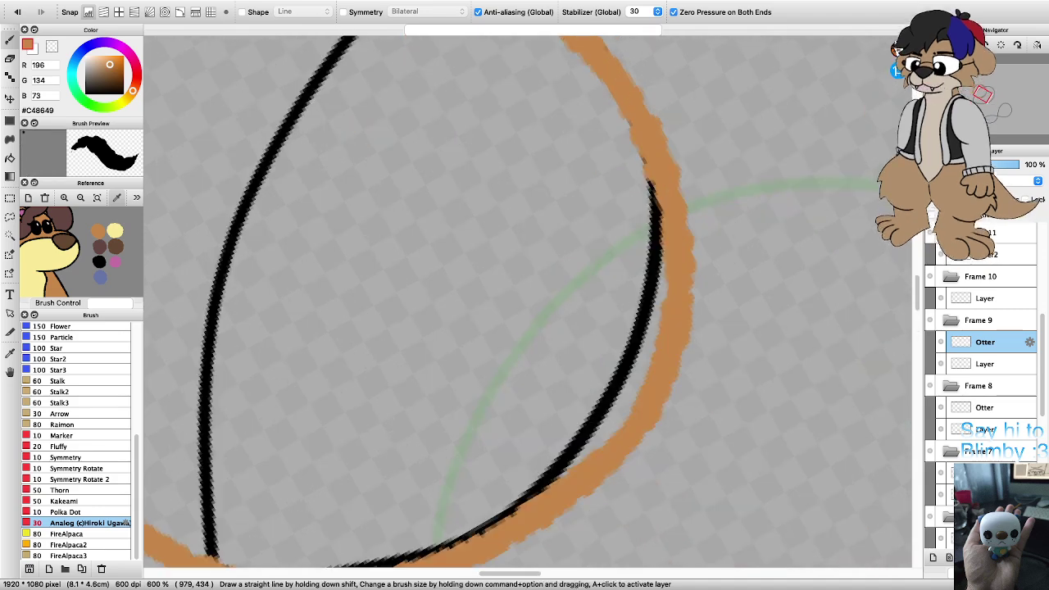
Step: Erase the uneven section of Frame 9's orange head circle where it strays outside the black guide circle near the green onion-skin circle
{"action": "scroll", "coordinate": [702, 96], "scroll_direction": "down", "scroll_amount": 2}
{"action": "key", "text": "e"}
{"action": "key", "text": "b"}
{"action": "key", "text": "e"}
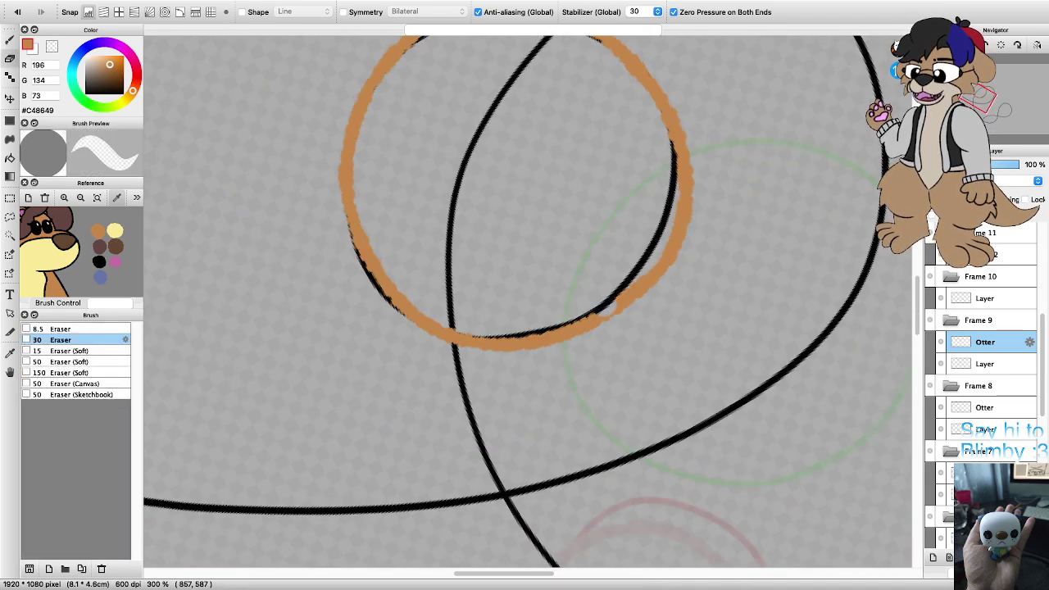
{"action": "left_click_drag", "start_coordinate": [638, 291], "coordinate": [681, 237]}
{"action": "left_click_drag", "start_coordinate": [684, 182], "coordinate": [671, 119]}
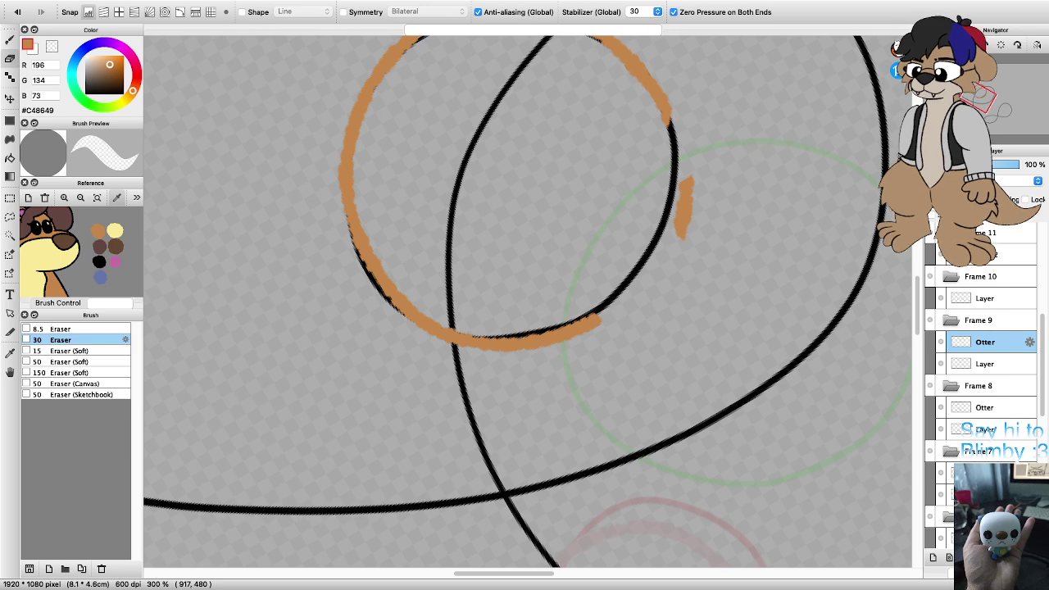
{"action": "left_click_drag", "start_coordinate": [686, 176], "coordinate": [680, 238]}
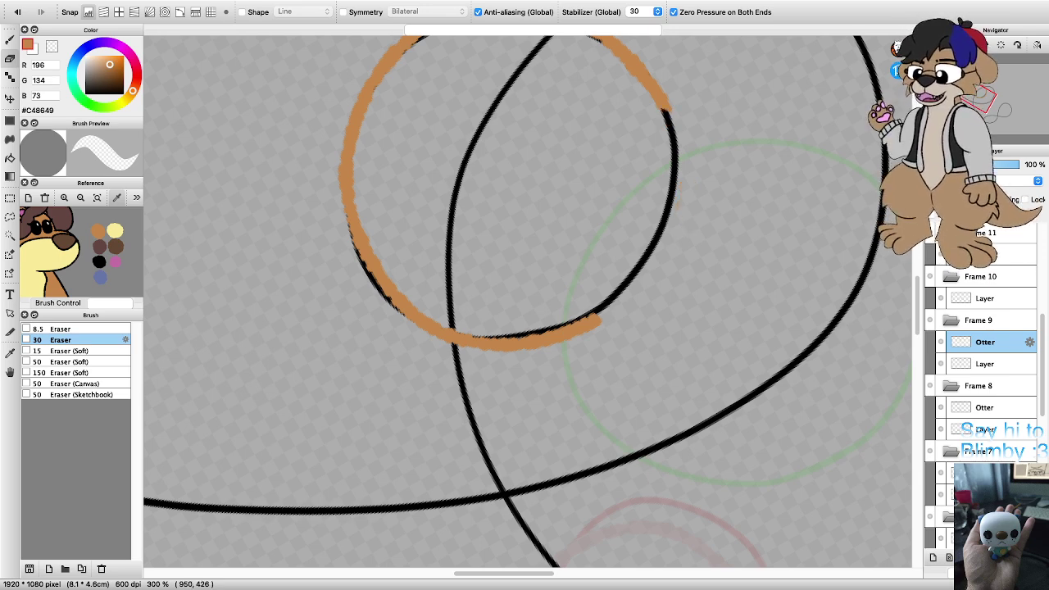
Step: Redraw the erased arc of Frame 9's head circle with the Analog brush, closing the gap along the black guide circle
{"action": "key", "text": "b"}
{"action": "key", "text": "super+Right"}
{"action": "key", "text": "super+Right"}
{"action": "key", "text": "super+Right"}
{"action": "key", "text": "super+Right"}
{"action": "key", "text": "super+Right"}
{"action": "key", "text": "super+Right"}
{"action": "key", "text": "e"}
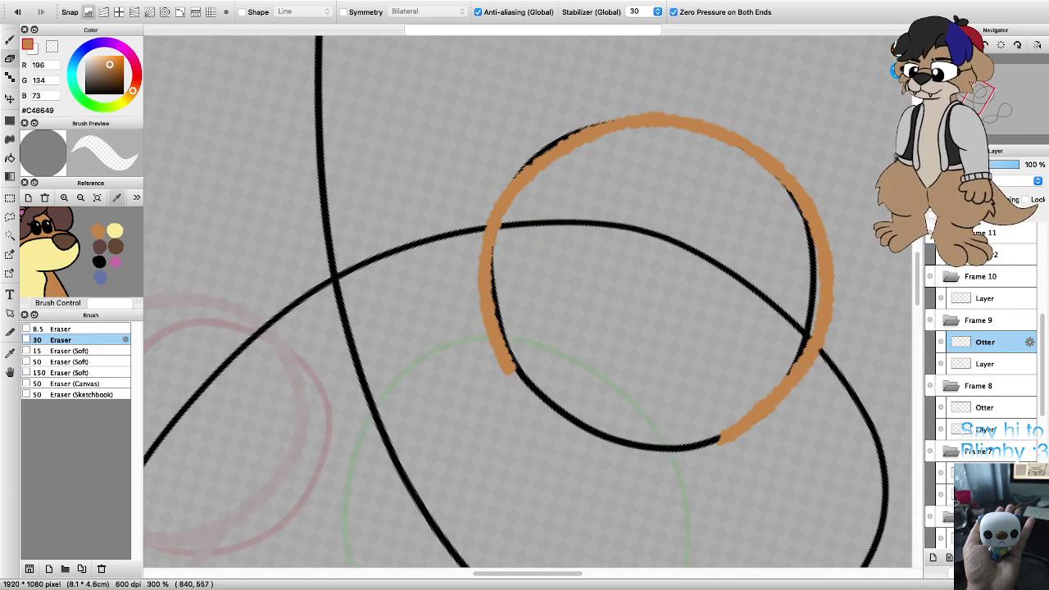
{"action": "scroll", "coordinate": [479, 371], "scroll_direction": "up", "scroll_amount": 1}
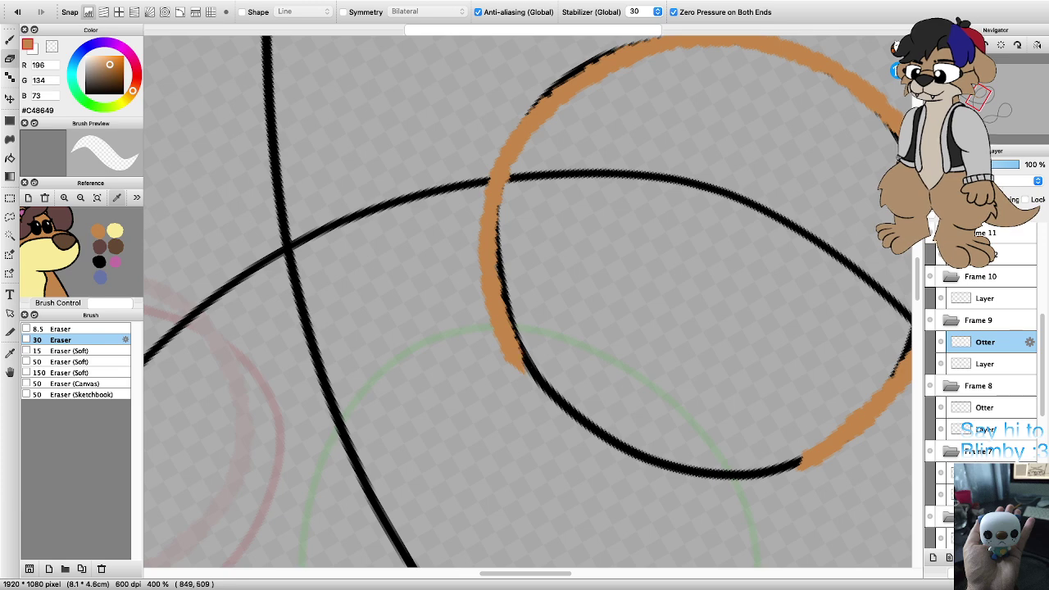
{"action": "scroll", "coordinate": [527, 301], "scroll_direction": "down", "scroll_amount": 2}
{"action": "scroll", "coordinate": [527, 302], "scroll_direction": "up", "scroll_amount": 3}
{"action": "key", "text": "b"}
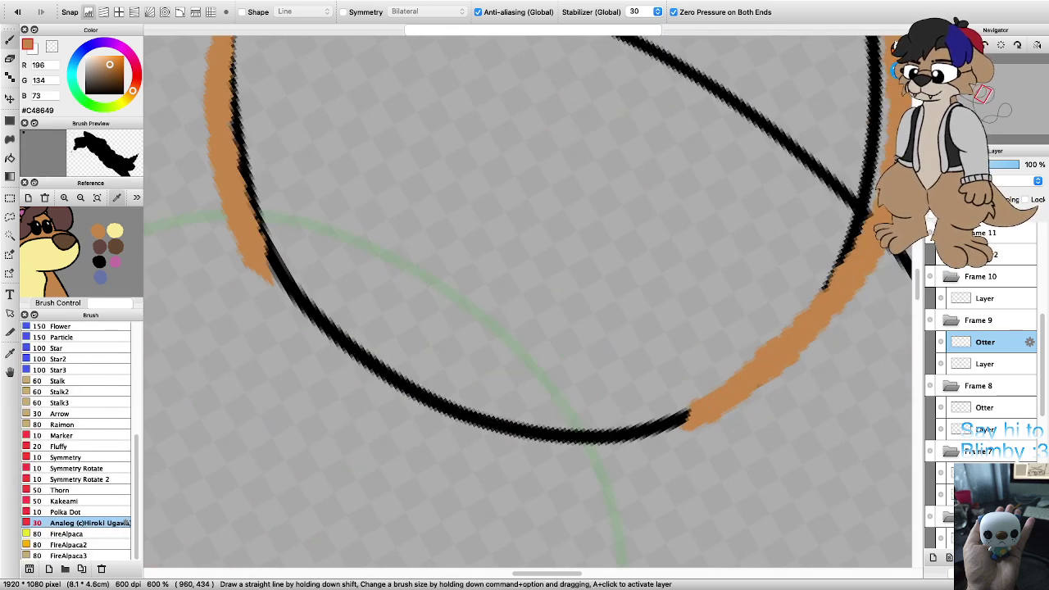
{"action": "mouse_move", "coordinate": [261, 259]}
{"action": "left_mouse_down"}
{"action": "mouse_move", "coordinate": [320, 329]}
{"action": "mouse_move", "coordinate": [450, 404]}
{"action": "left_mouse_up"}
{"action": "key", "text": "super+z"}
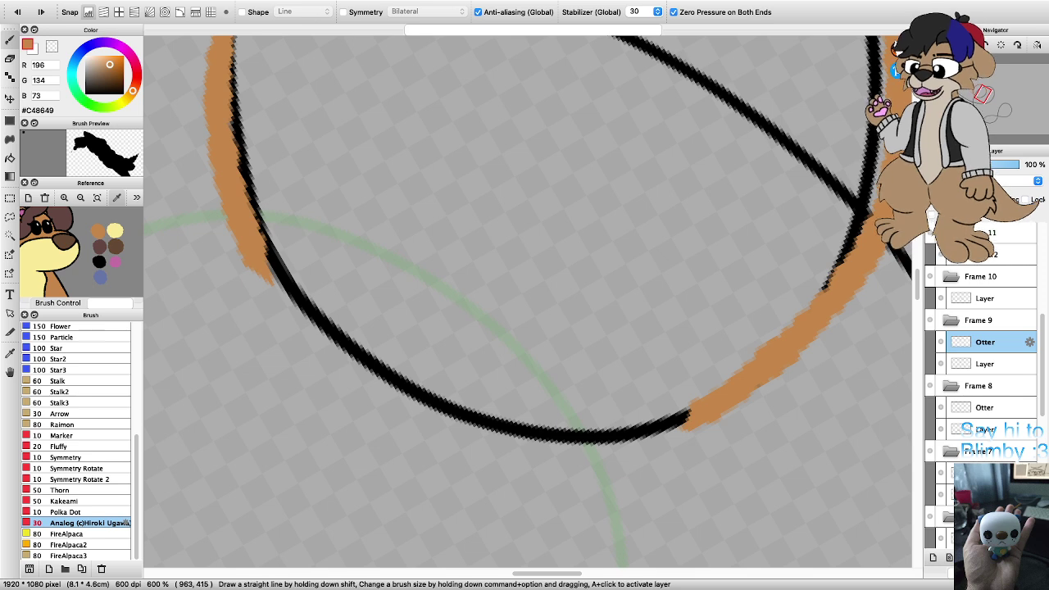
{"action": "mouse_move", "coordinate": [730, 415]}
{"action": "left_mouse_down"}
{"action": "mouse_move", "coordinate": [605, 444]}
{"action": "mouse_move", "coordinate": [553, 443]}
{"action": "left_mouse_up"}
{"action": "key", "text": "super+z"}
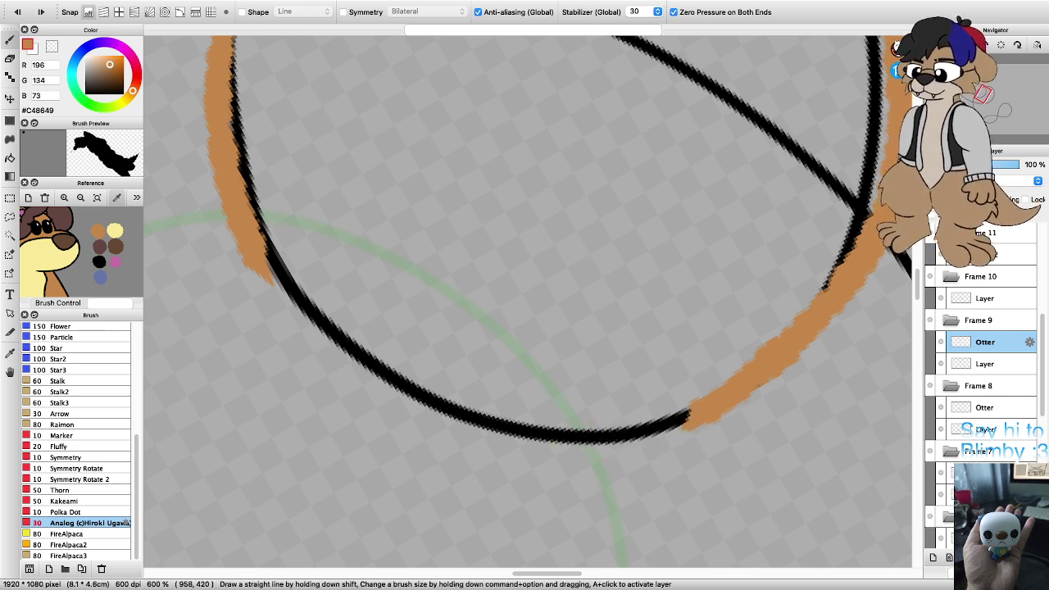
{"action": "mouse_move", "coordinate": [725, 414]}
{"action": "left_mouse_down"}
{"action": "mouse_move", "coordinate": [557, 455]}
{"action": "mouse_move", "coordinate": [443, 439]}
{"action": "mouse_move", "coordinate": [357, 394]}
{"action": "mouse_move", "coordinate": [303, 337]}
{"action": "mouse_move", "coordinate": [255, 238]}
{"action": "left_mouse_up"}
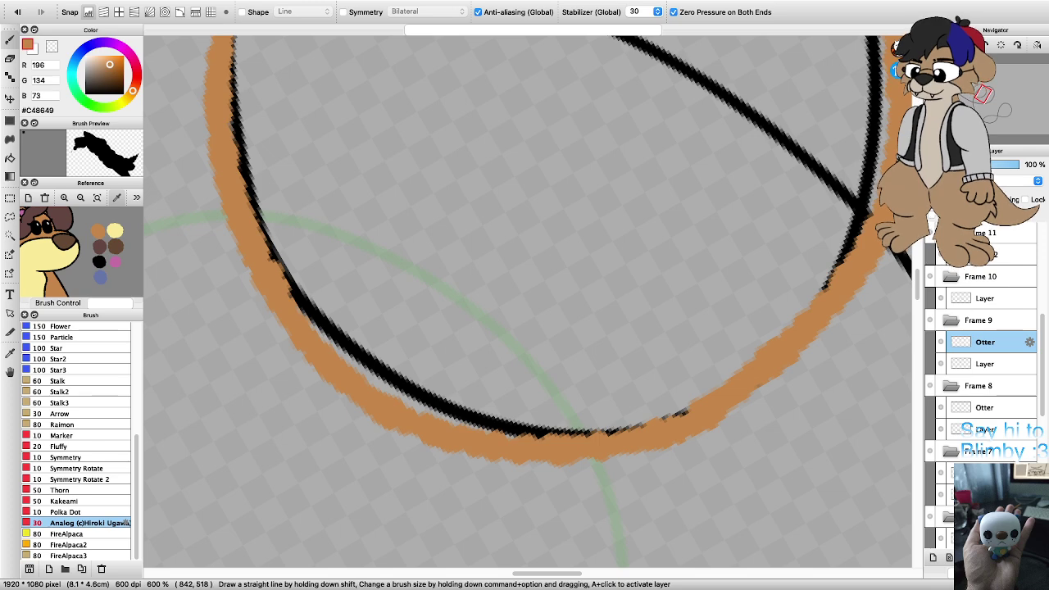
{"action": "left_click_drag", "start_coordinate": [271, 291], "coordinate": [315, 357]}
Step: Draw Frame 9's orange body outline as two curved lines from the head circle, tapering to a pointed tip on the black path
{"action": "scroll", "coordinate": [384, 387], "scroll_direction": "down", "scroll_amount": 4}
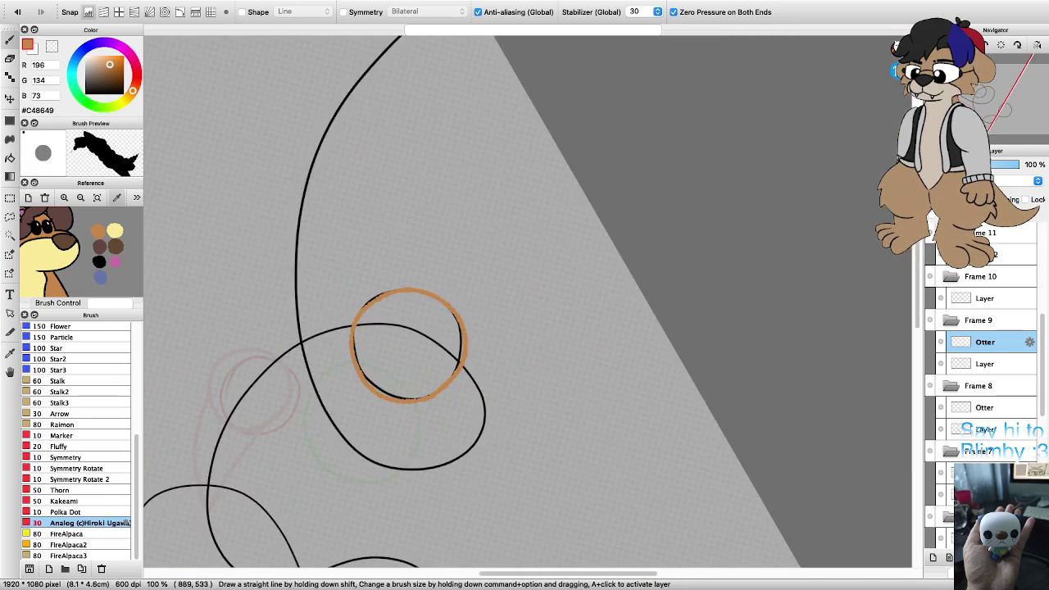
{"action": "scroll", "coordinate": [360, 390], "scroll_direction": "up", "scroll_amount": 2}
{"action": "key", "text": "Left"}
{"action": "key", "text": "Left"}
{"action": "key", "text": "Left"}
{"action": "key", "text": "Left"}
{"action": "key", "text": "Left"}
{"action": "key", "text": "Left"}
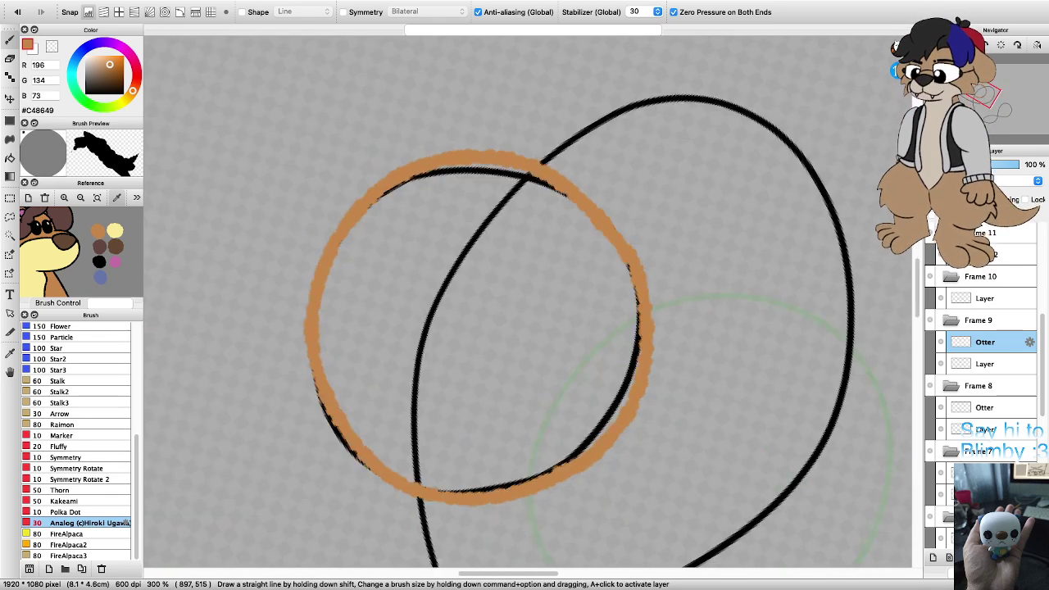
{"action": "scroll", "coordinate": [390, 382], "scroll_direction": "down", "scroll_amount": 4}
{"action": "scroll", "coordinate": [417, 468], "scroll_direction": "up", "scroll_amount": 2}
{"action": "scroll", "coordinate": [528, 302], "scroll_direction": "up", "scroll_amount": 2}
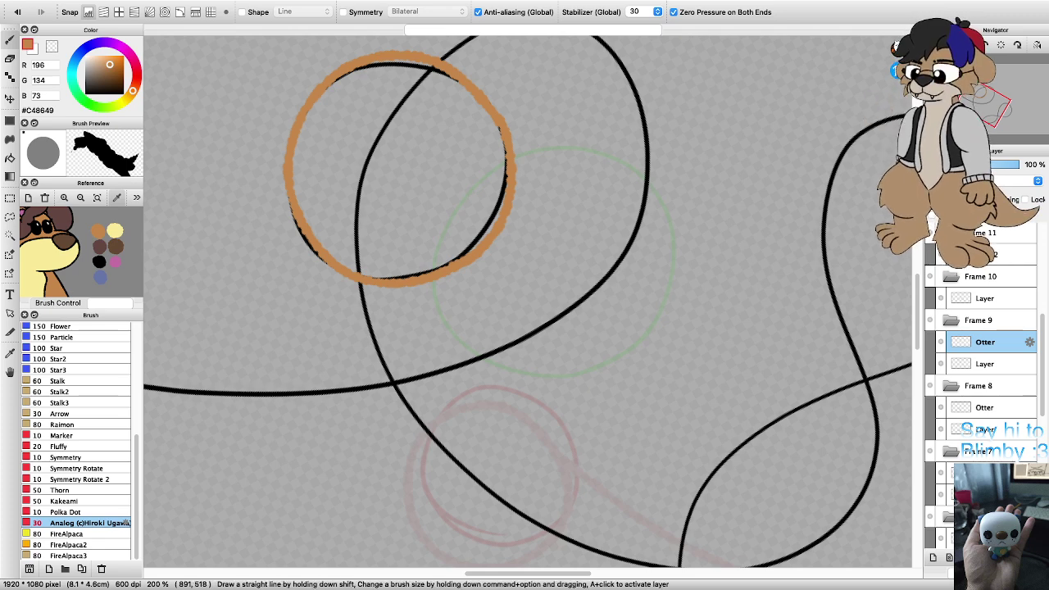
{"action": "scroll", "coordinate": [464, 277], "scroll_direction": "down", "scroll_amount": 3}
{"action": "scroll", "coordinate": [442, 311], "scroll_direction": "up", "scroll_amount": 2}
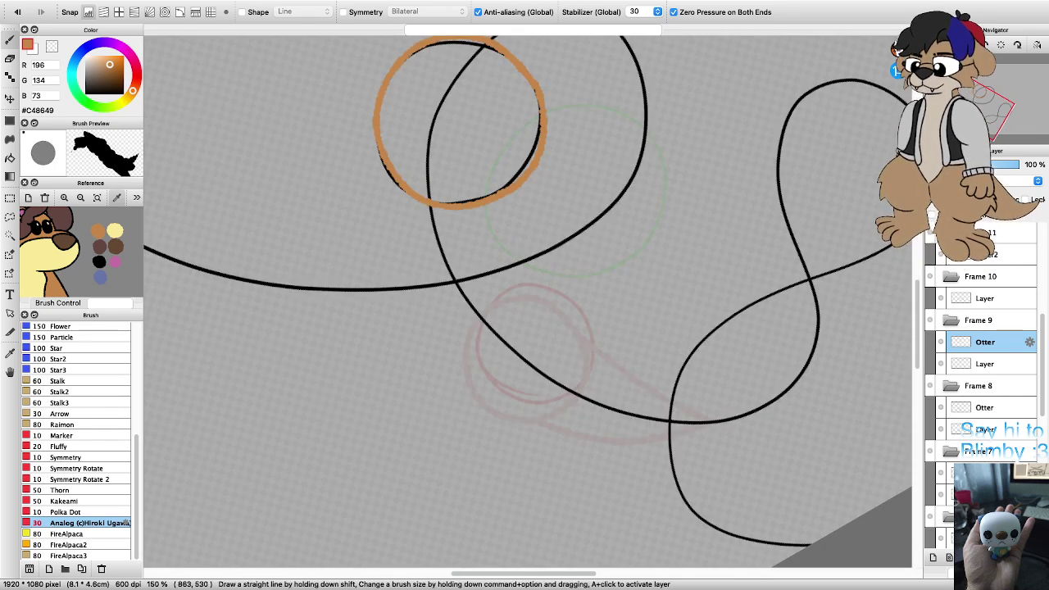
{"action": "mouse_move", "coordinate": [516, 190]}
{"action": "left_mouse_down"}
{"action": "mouse_move", "coordinate": [502, 229]}
{"action": "mouse_move", "coordinate": [504, 310]}
{"action": "mouse_move", "coordinate": [546, 370]}
{"action": "mouse_move", "coordinate": [443, 310]}
{"action": "mouse_move", "coordinate": [402, 233]}
{"action": "mouse_move", "coordinate": [396, 180]}
{"action": "left_mouse_up"}
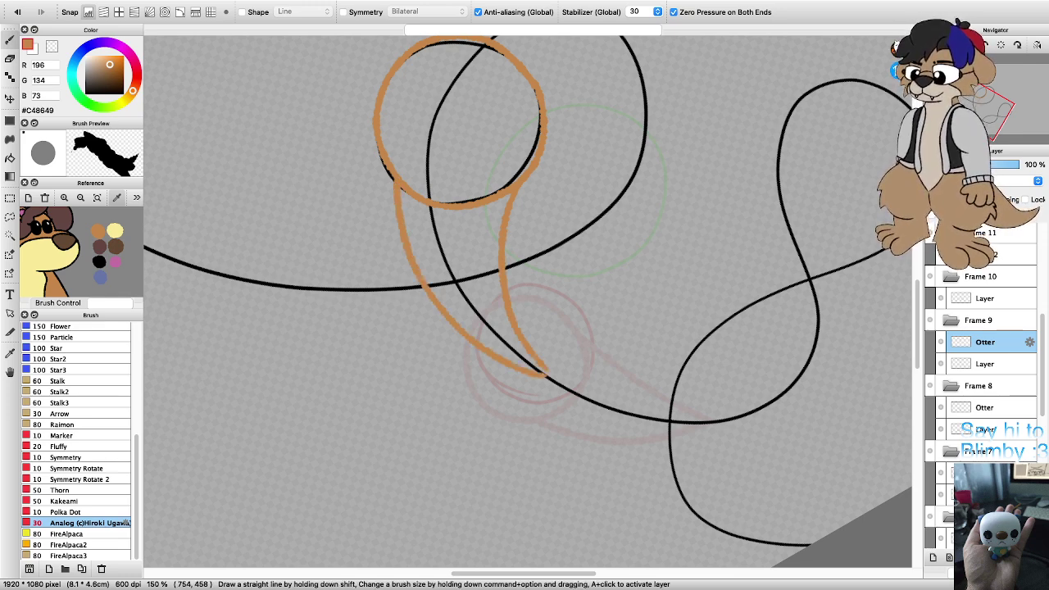
Step: Add a new layer above the sketch layer in Frame 10 and name it Otter
{"action": "scroll", "coordinate": [432, 246], "scroll_direction": "down", "scroll_amount": 3}
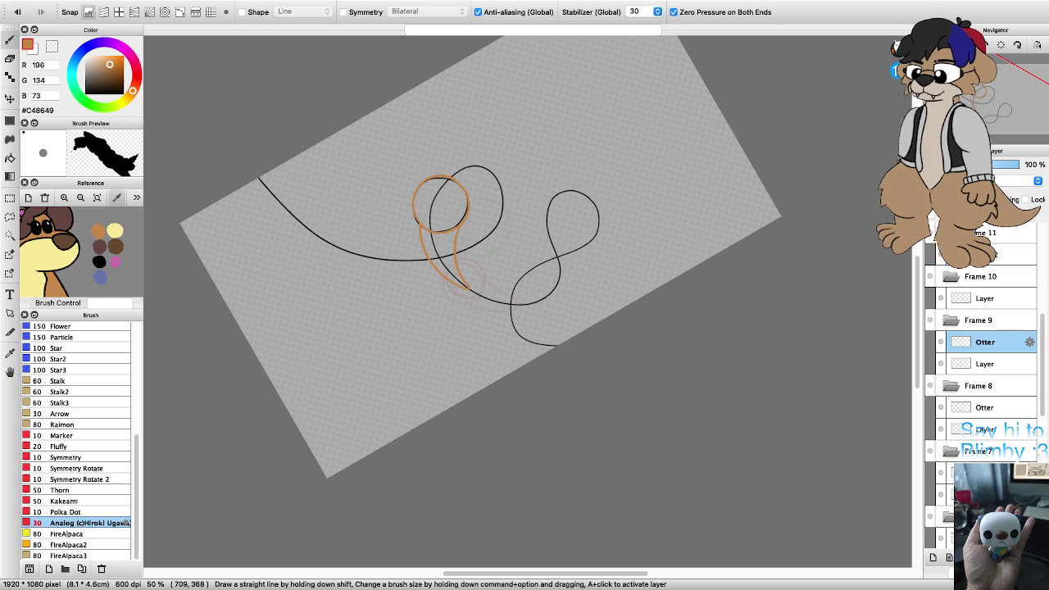
{"action": "scroll", "coordinate": [397, 216], "scroll_direction": "up", "scroll_amount": 3}
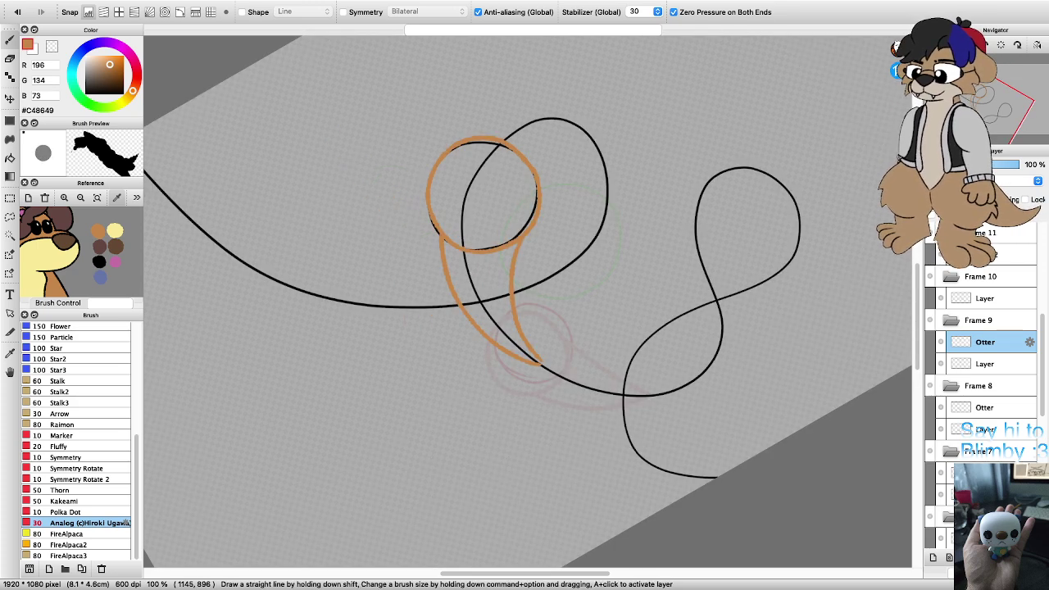
{"action": "key", "text": "Right"}
{"action": "key", "text": "Right"}
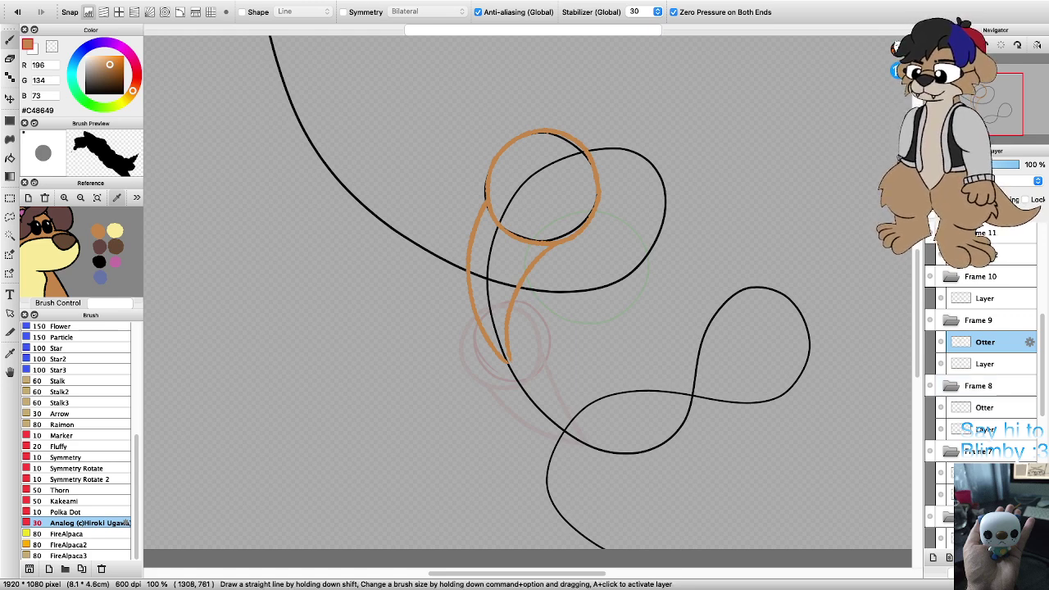
{"action": "scroll", "coordinate": [787, 376], "scroll_direction": "down", "scroll_amount": 3}
{"action": "scroll", "coordinate": [773, 349], "scroll_direction": "up", "scroll_amount": 2}
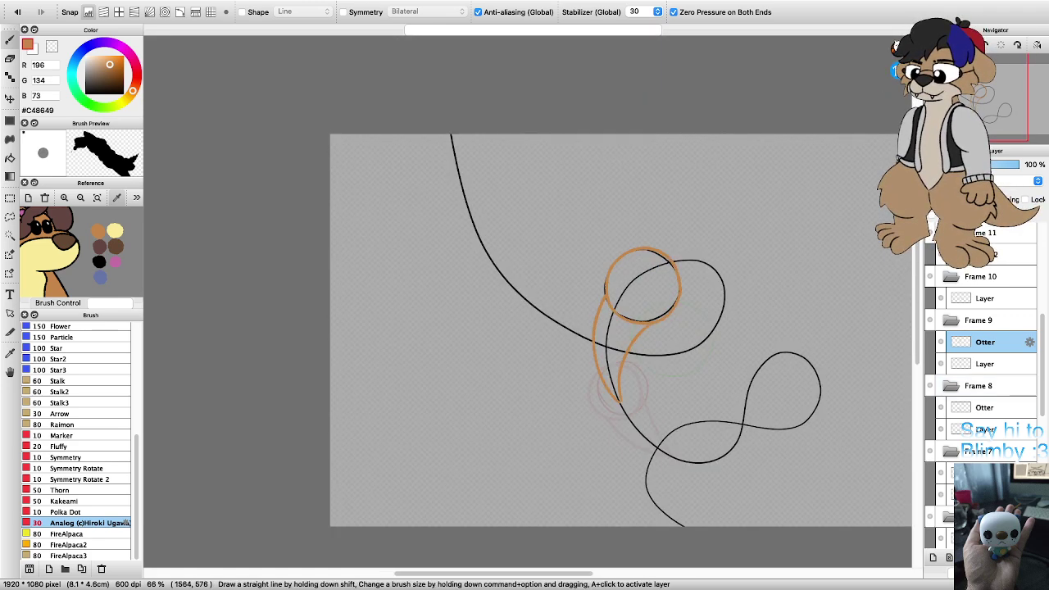
{"action": "left_click", "coordinate": [985, 298]}
{"action": "left_click", "coordinate": [933, 558]}
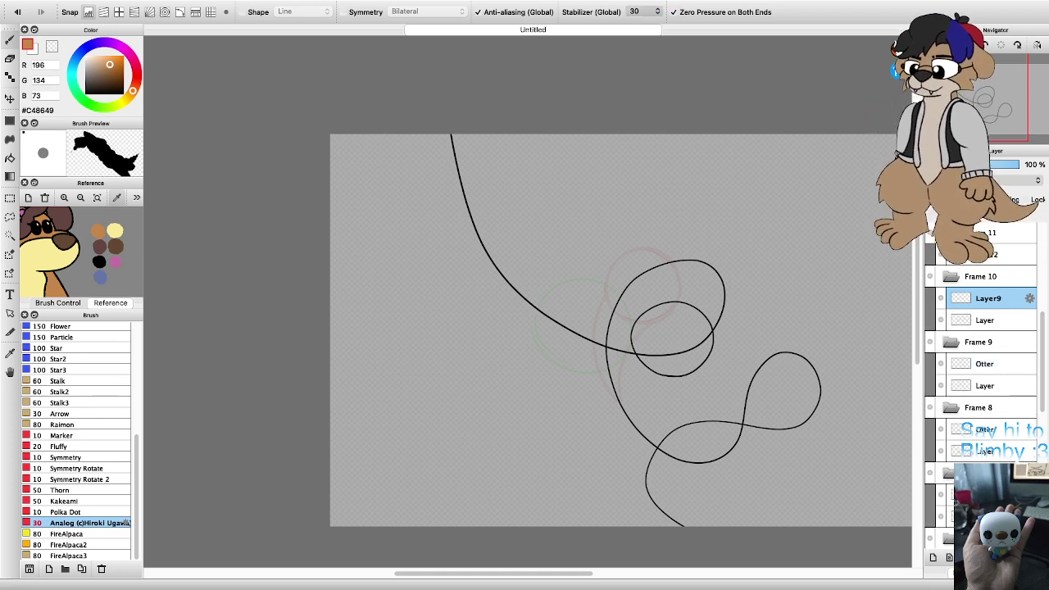
{"action": "key", "text": "Return"}
Step: Draw the orange head circle over the black guide circle on Frame 10's Otter layer, closing it into a full ring
{"action": "scroll", "coordinate": [700, 314], "scroll_direction": "up", "scroll_amount": 2}
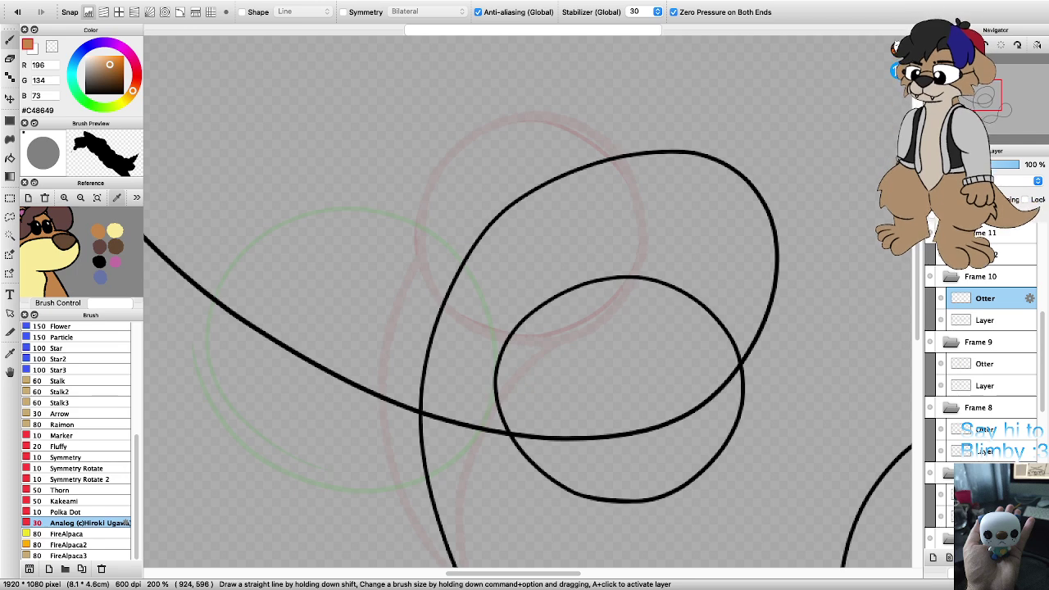
{"action": "scroll", "coordinate": [649, 485], "scroll_direction": "down", "scroll_amount": 2}
{"action": "scroll", "coordinate": [686, 521], "scroll_direction": "up", "scroll_amount": 1}
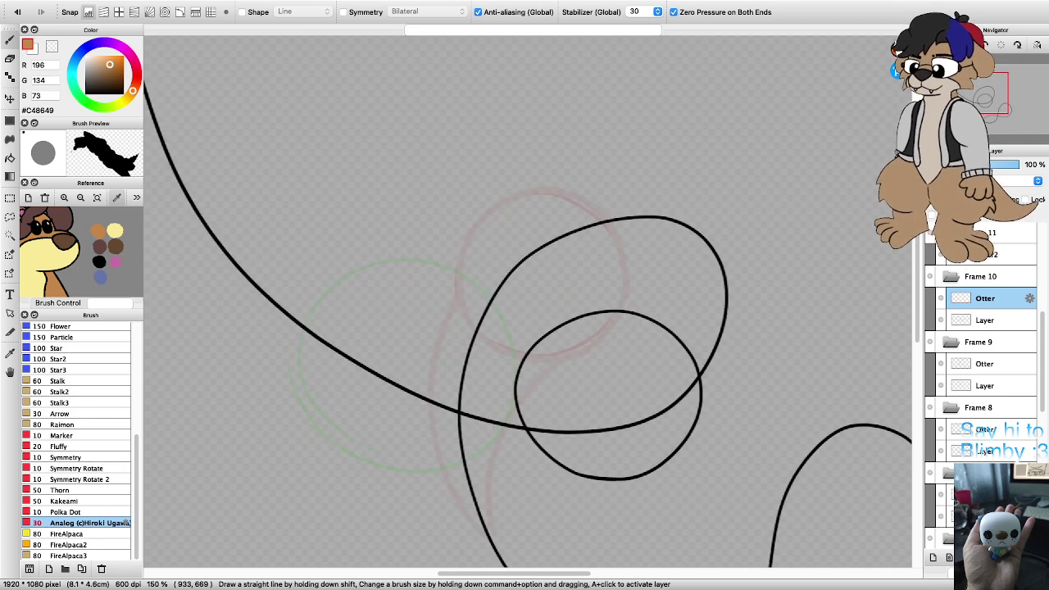
{"action": "mouse_move", "coordinate": [632, 483]}
{"action": "left_mouse_down"}
{"action": "mouse_move", "coordinate": [553, 472]}
{"action": "mouse_move", "coordinate": [531, 446]}
{"action": "mouse_move", "coordinate": [518, 394]}
{"action": "mouse_move", "coordinate": [529, 354]}
{"action": "mouse_move", "coordinate": [562, 326]}
{"action": "mouse_move", "coordinate": [627, 315]}
{"action": "mouse_move", "coordinate": [682, 350]}
{"action": "mouse_move", "coordinate": [696, 397]}
{"action": "mouse_move", "coordinate": [676, 455]}
{"action": "left_mouse_up"}
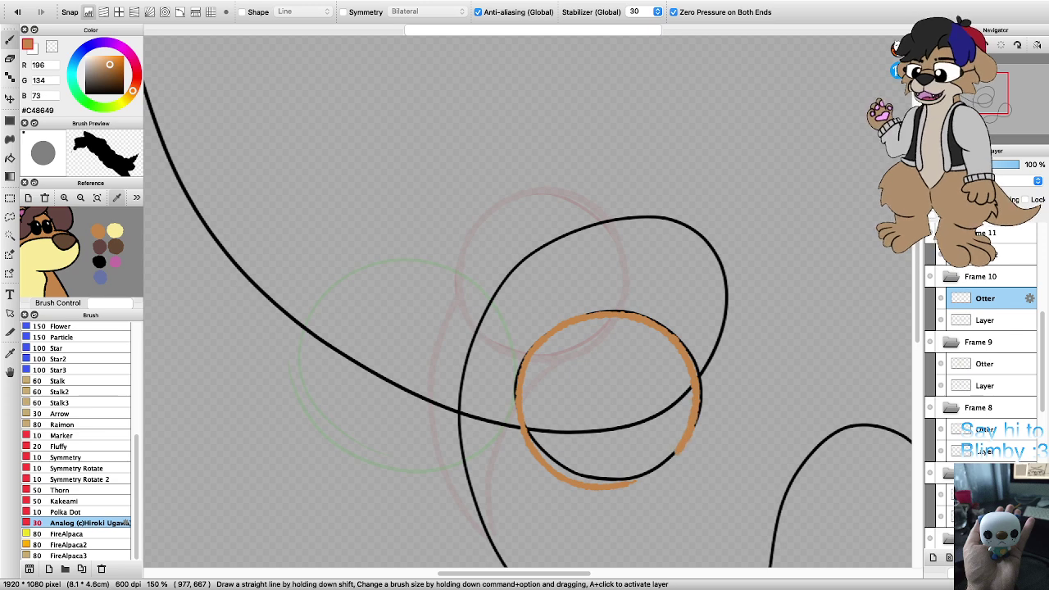
{"action": "scroll", "coordinate": [623, 492], "scroll_direction": "up", "scroll_amount": 2}
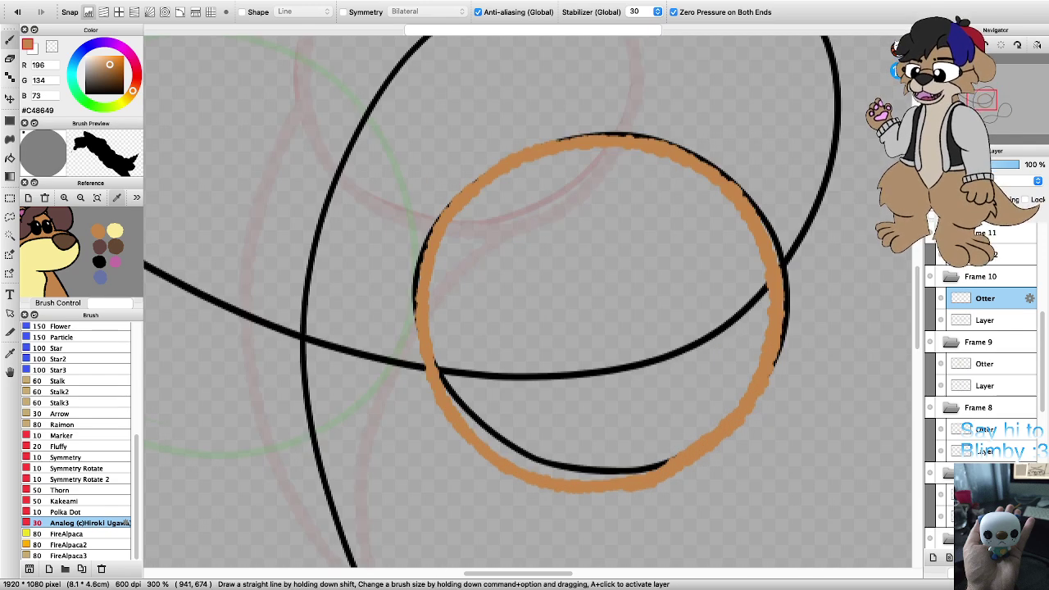
{"action": "scroll", "coordinate": [623, 492], "scroll_direction": "up", "scroll_amount": 2}
{"action": "scroll", "coordinate": [622, 492], "scroll_direction": "down", "scroll_amount": 1}
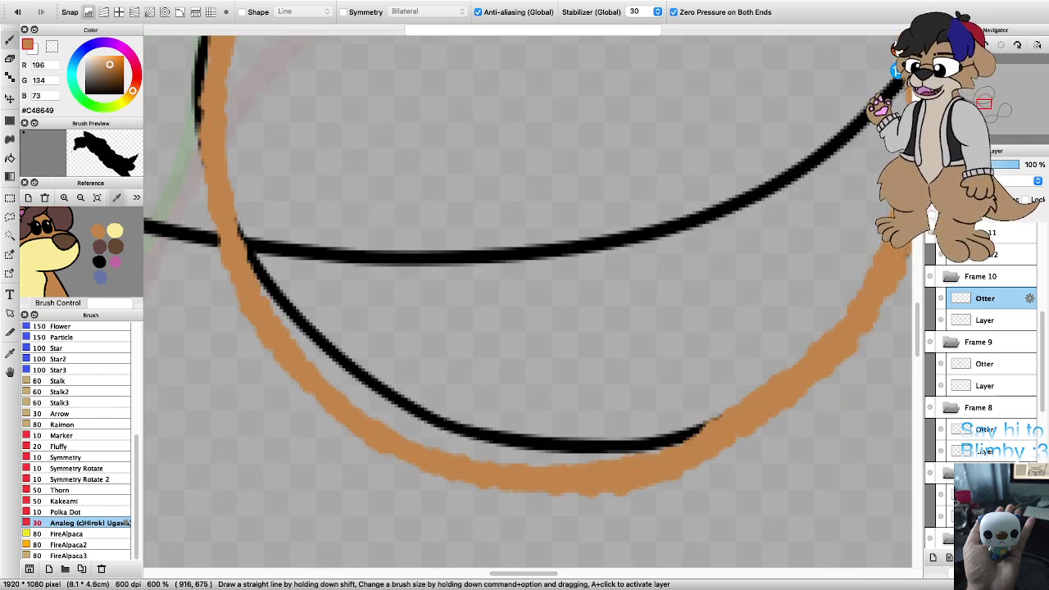
Step: Examine Frame 10's head circle up close, zoomed out and rotated, against the guide circle, looping path and onion-skin frames
{"action": "scroll", "coordinate": [622, 492], "scroll_direction": "down", "scroll_amount": 2}
{"action": "scroll", "coordinate": [702, 449], "scroll_direction": "up", "scroll_amount": 2}
{"action": "key", "text": "Right"}
{"action": "key", "text": "Right"}
{"action": "key", "text": "Right"}
{"action": "key", "text": "Right"}
{"action": "key", "text": "Right"}
{"action": "key", "text": "Right"}
{"action": "key", "text": "Right"}
{"action": "key", "text": "Right"}
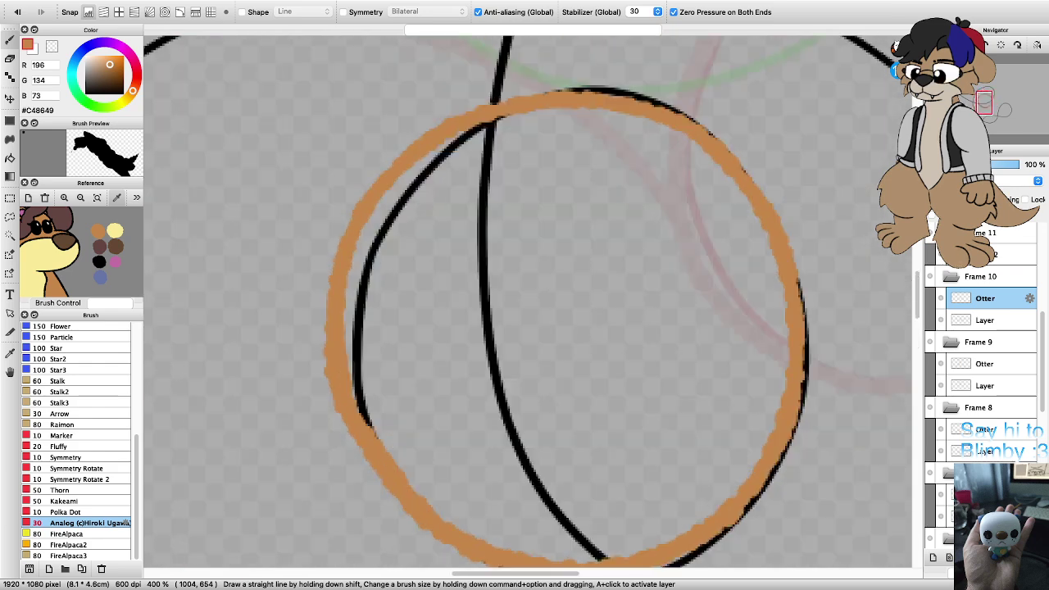
{"action": "scroll", "coordinate": [408, 370], "scroll_direction": "down", "scroll_amount": 2}
{"action": "scroll", "coordinate": [344, 397], "scroll_direction": "up", "scroll_amount": 2}
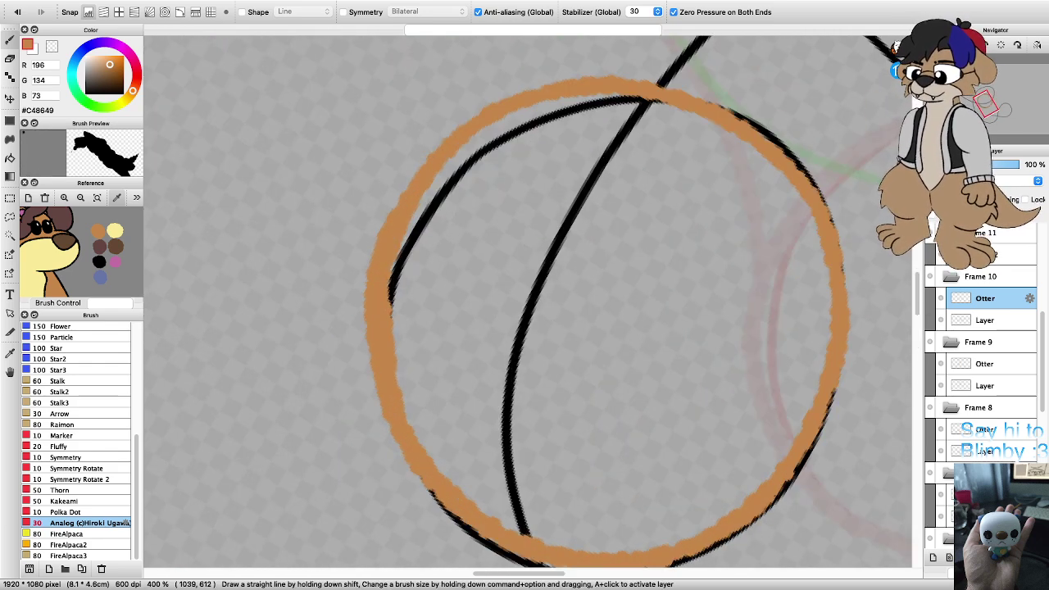
{"action": "scroll", "coordinate": [622, 492], "scroll_direction": "down", "scroll_amount": 3}
{"action": "scroll", "coordinate": [622, 492], "scroll_direction": "up", "scroll_amount": 3}
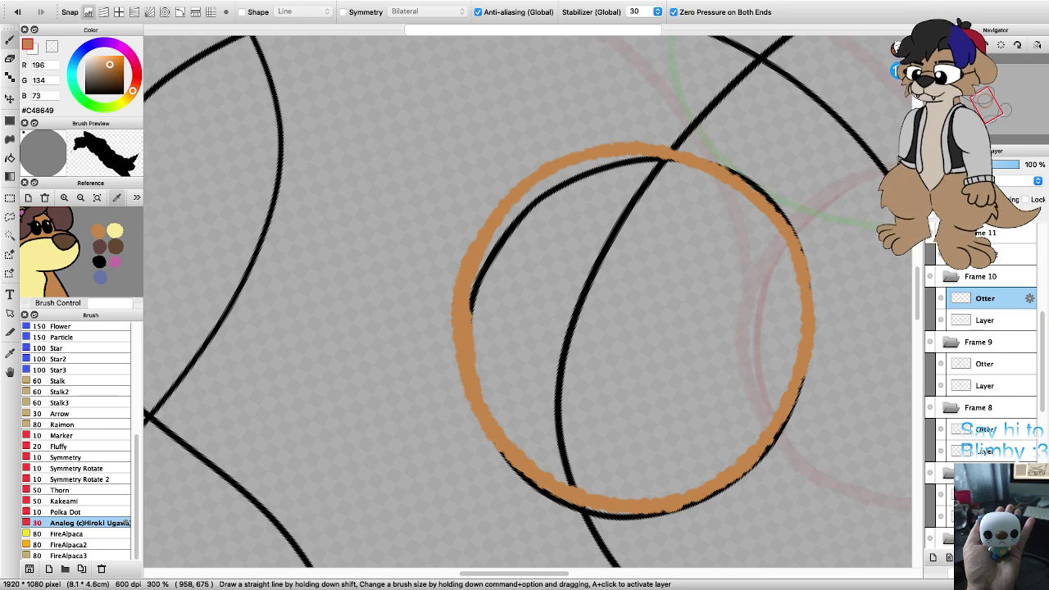
{"action": "key", "text": "Left"}
{"action": "key", "text": "Left"}
{"action": "key", "text": "Left"}
{"action": "key", "text": "Left"}
{"action": "scroll", "coordinate": [528, 302], "scroll_direction": "up", "scroll_amount": 2}
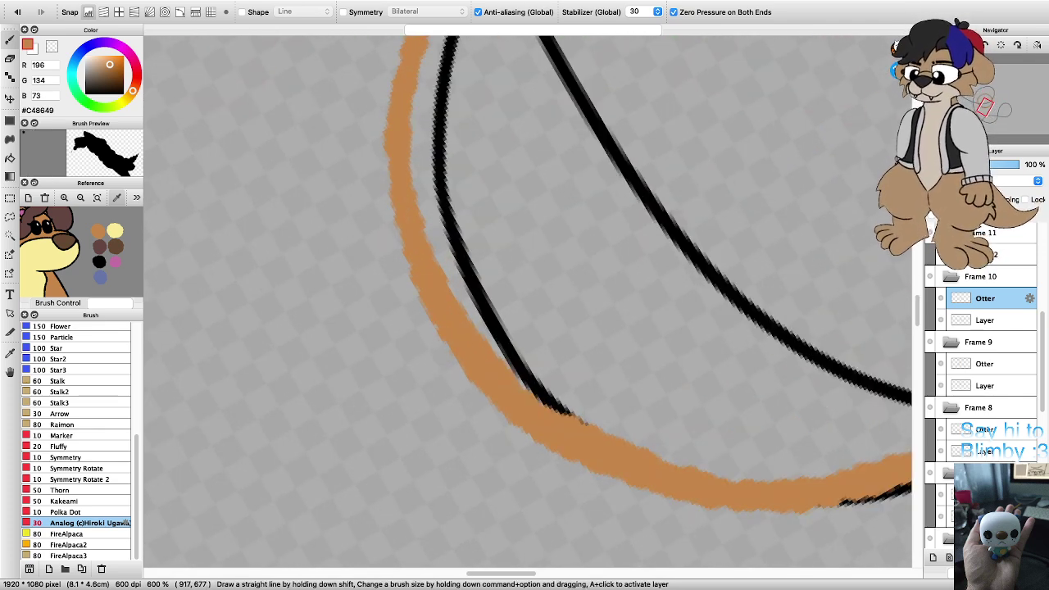
{"action": "scroll", "coordinate": [529, 302], "scroll_direction": "down", "scroll_amount": 3}
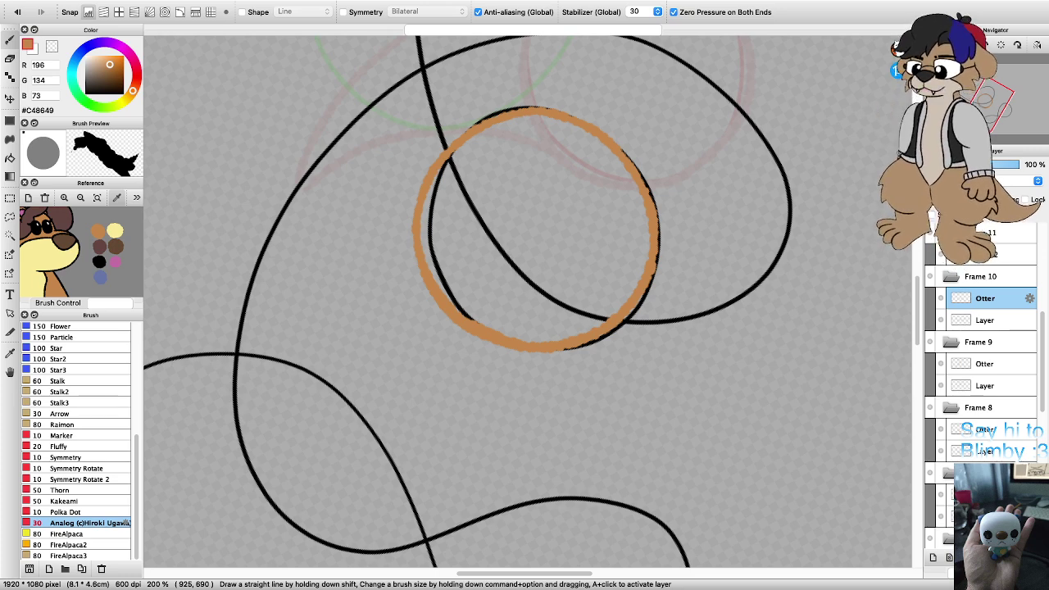
{"action": "scroll", "coordinate": [529, 302], "scroll_direction": "down", "scroll_amount": 3}
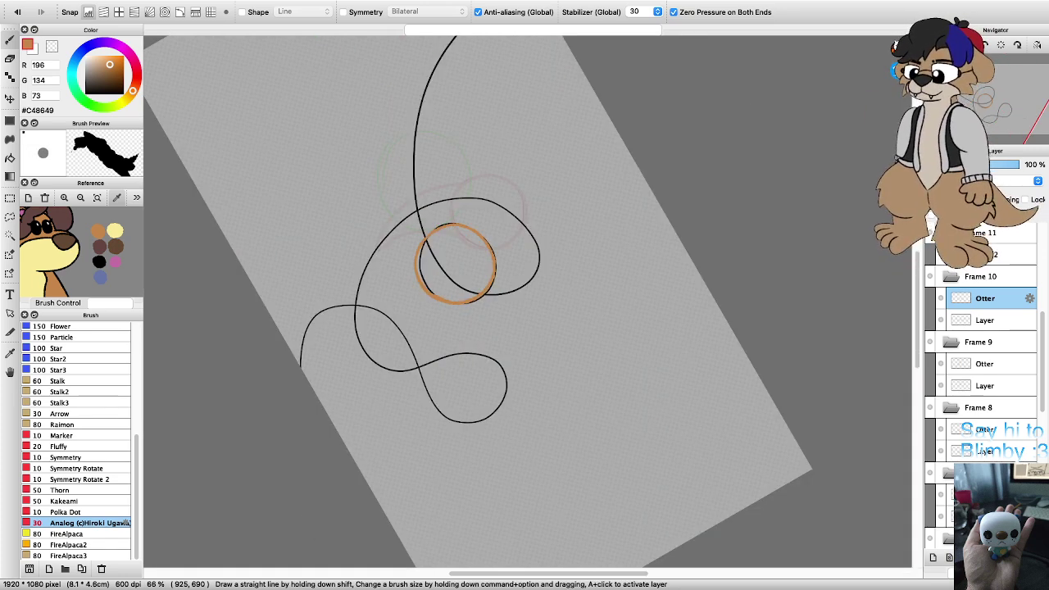
{"action": "key", "text": "Left"}
{"action": "key", "text": "Left"}
{"action": "key", "text": "Left"}
{"action": "key", "text": "Left"}
{"action": "key", "text": "Right"}
{"action": "key", "text": "Right"}
{"action": "key", "text": "Right"}
{"action": "key", "text": "Right"}
{"action": "key", "text": "Right"}
{"action": "key", "text": "Right"}
{"action": "key", "text": "Right"}
{"action": "key", "text": "Right"}
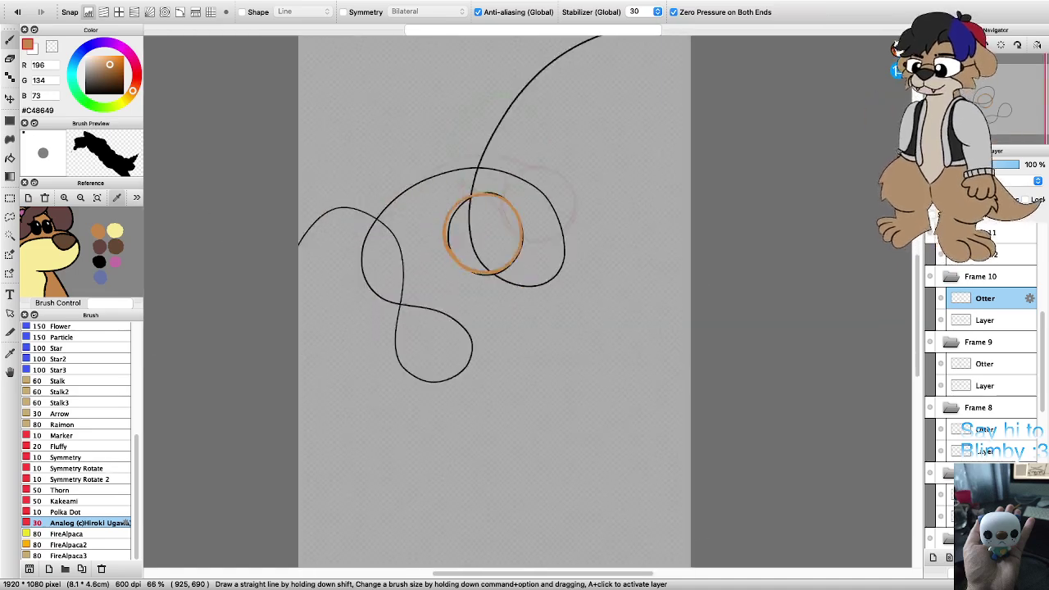
{"action": "key", "text": "Right"}
{"action": "key", "text": "Right"}
Step: Draw Frame 10's orange body outline as two lines curving from the head circle around the path's loop to a pointed tip
{"action": "scroll", "coordinate": [587, 287], "scroll_direction": "up", "scroll_amount": 3}
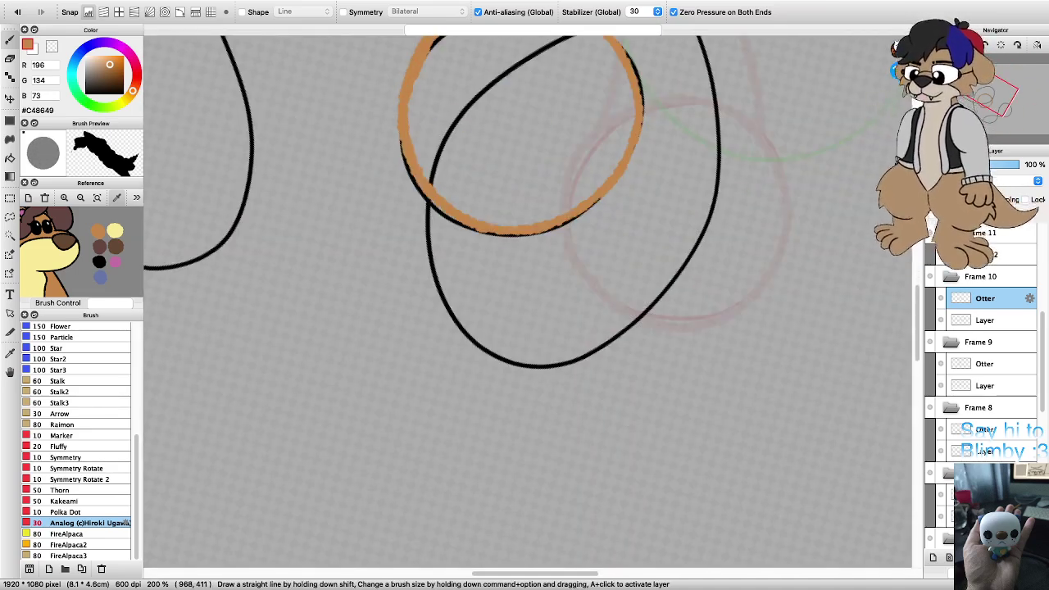
{"action": "key", "text": "Left"}
{"action": "key", "text": "Left"}
{"action": "key", "text": "Left"}
{"action": "key", "text": "Left"}
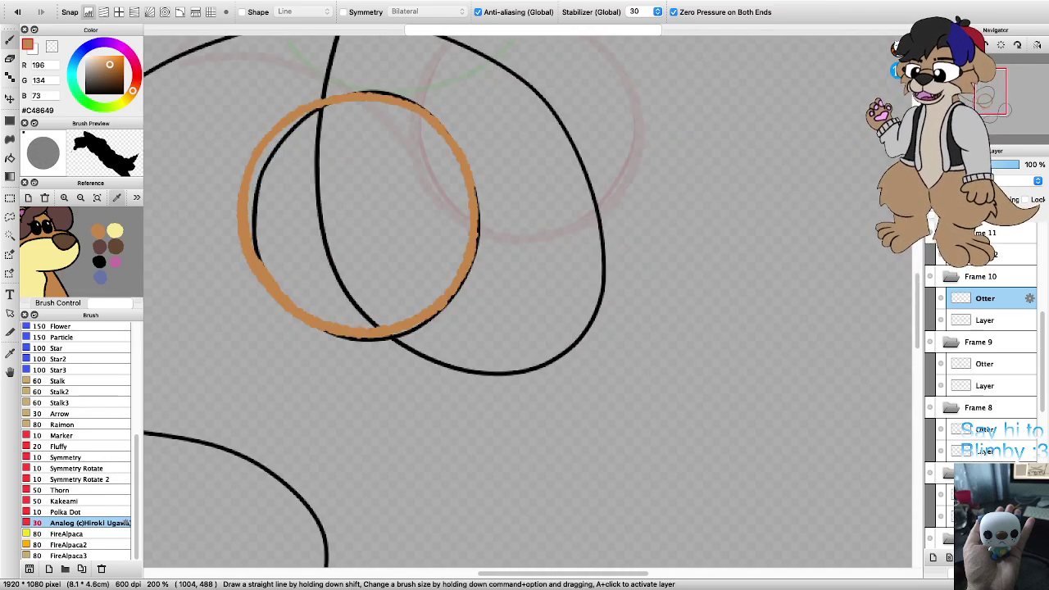
{"action": "key", "text": "Right"}
{"action": "key", "text": "Right"}
{"action": "key", "text": "Right"}
{"action": "key", "text": "Right"}
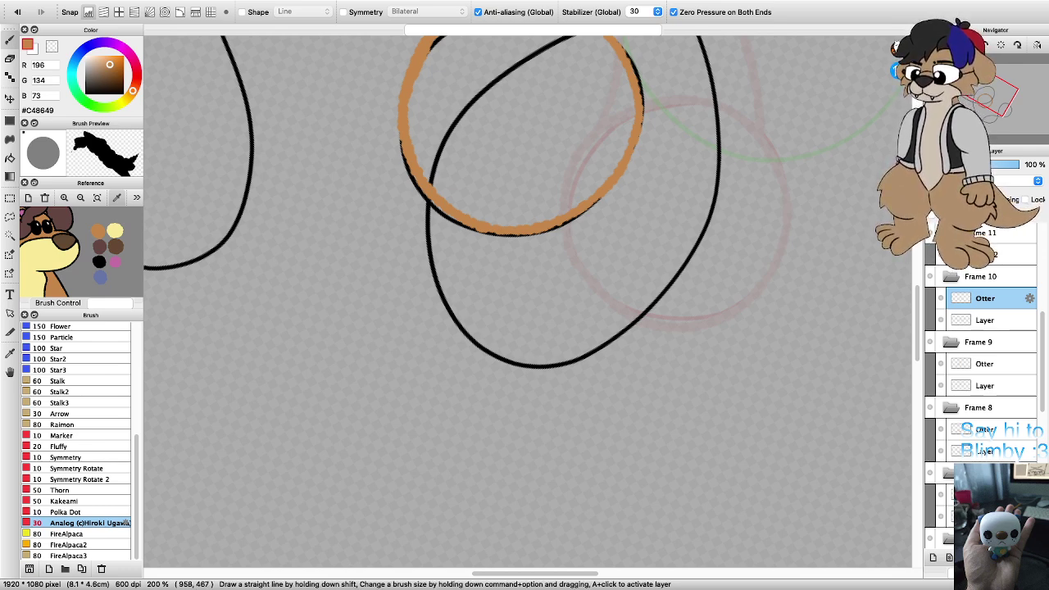
{"action": "mouse_move", "coordinate": [545, 232]}
{"action": "left_mouse_down"}
{"action": "mouse_move", "coordinate": [525, 297]}
{"action": "mouse_move", "coordinate": [537, 328]}
{"action": "mouse_move", "coordinate": [586, 355]}
{"action": "mouse_move", "coordinate": [562, 374]}
{"action": "mouse_move", "coordinate": [508, 380]}
{"action": "mouse_move", "coordinate": [459, 366]}
{"action": "mouse_move", "coordinate": [384, 303]}
{"action": "mouse_move", "coordinate": [368, 244]}
{"action": "mouse_move", "coordinate": [372, 179]}
{"action": "mouse_move", "coordinate": [398, 126]}
{"action": "left_mouse_up"}
{"action": "key", "text": "Left"}
{"action": "key", "text": "Left"}
{"action": "key", "text": "Left"}
{"action": "key", "text": "Left"}
{"action": "key", "text": "Left"}
{"action": "key", "text": "Left"}
{"action": "key", "text": "Left"}
{"action": "key", "text": "Left"}
{"action": "key", "text": "Left"}
{"action": "key", "text": "Left"}
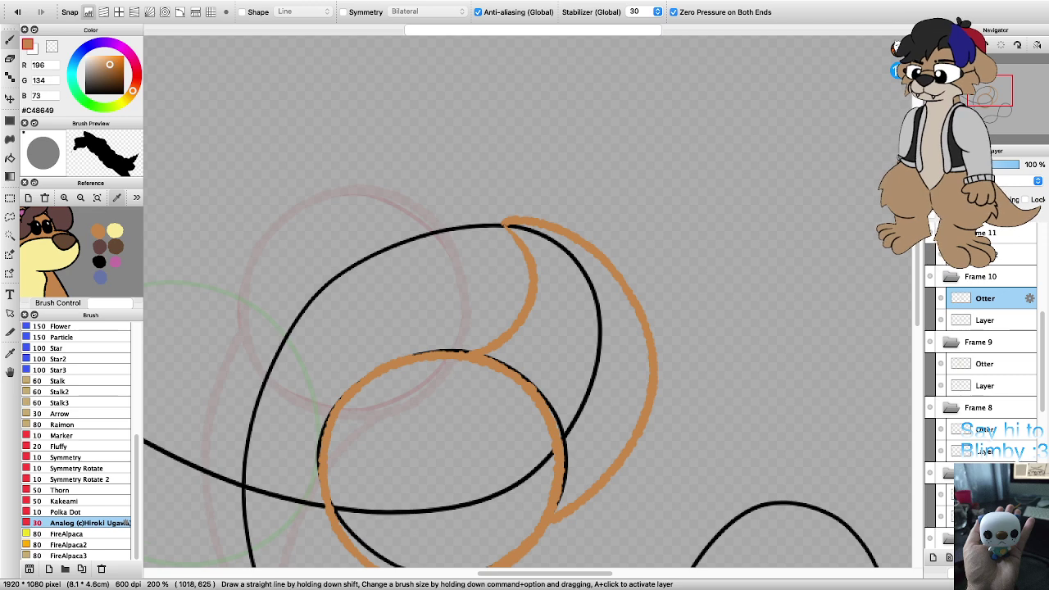
Step: Add a new layer above the sketch layer in Frame 11 and name it Otter
{"action": "key", "text": "Up"}
{"action": "key", "text": "Up"}
{"action": "scroll", "coordinate": [513, 473], "scroll_direction": "down", "scroll_amount": 7}
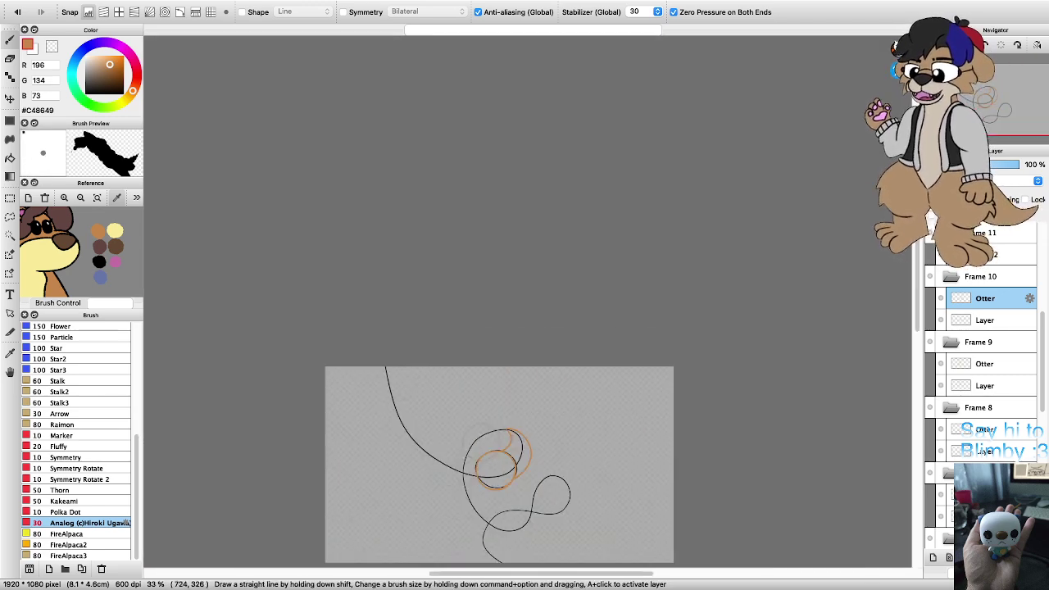
{"action": "scroll", "coordinate": [426, 502], "scroll_direction": "up", "scroll_amount": 3}
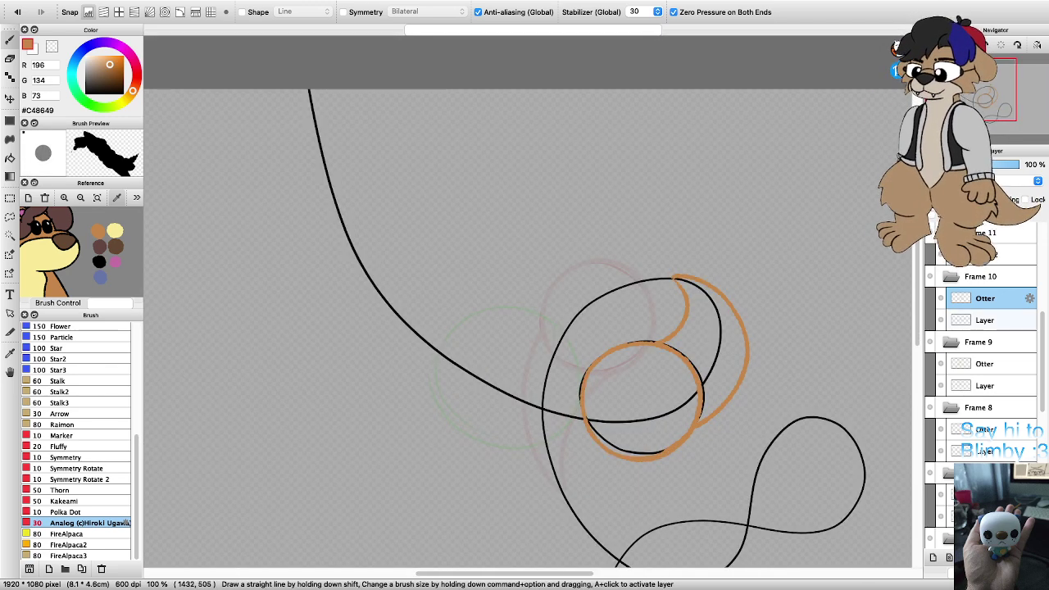
{"action": "scroll", "coordinate": [993, 298], "scroll_direction": "up", "scroll_amount": 4}
{"action": "left_click", "coordinate": [988, 342]}
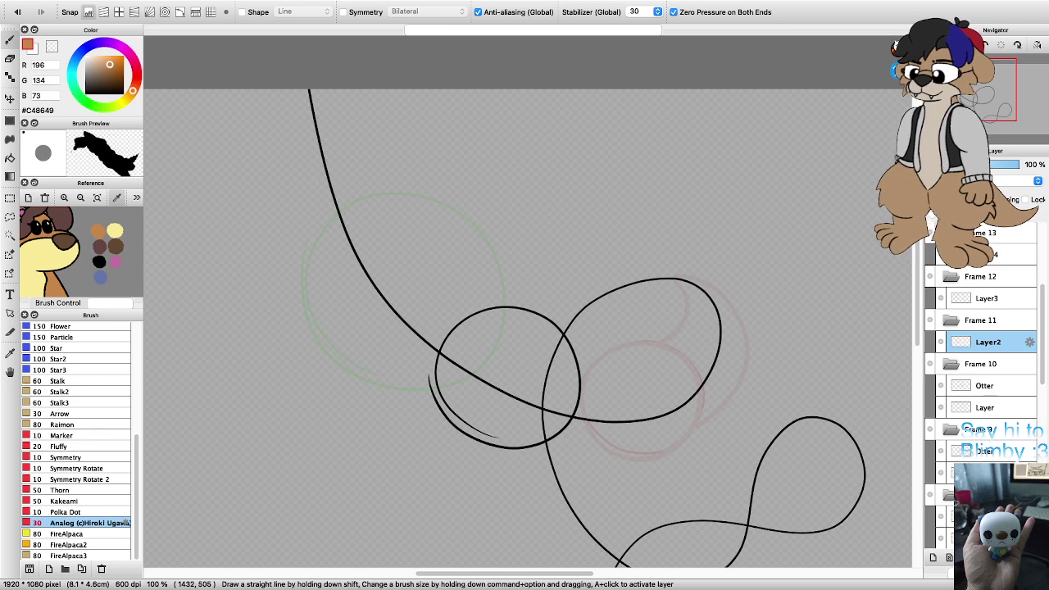
{"action": "left_click", "coordinate": [933, 557]}
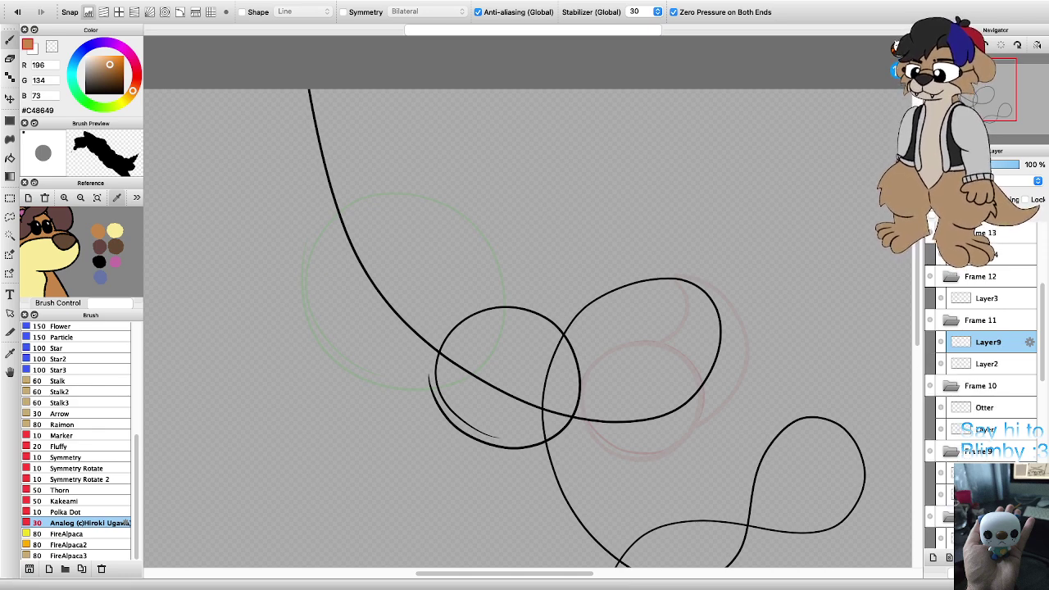
{"action": "key", "text": "super+Tab"}
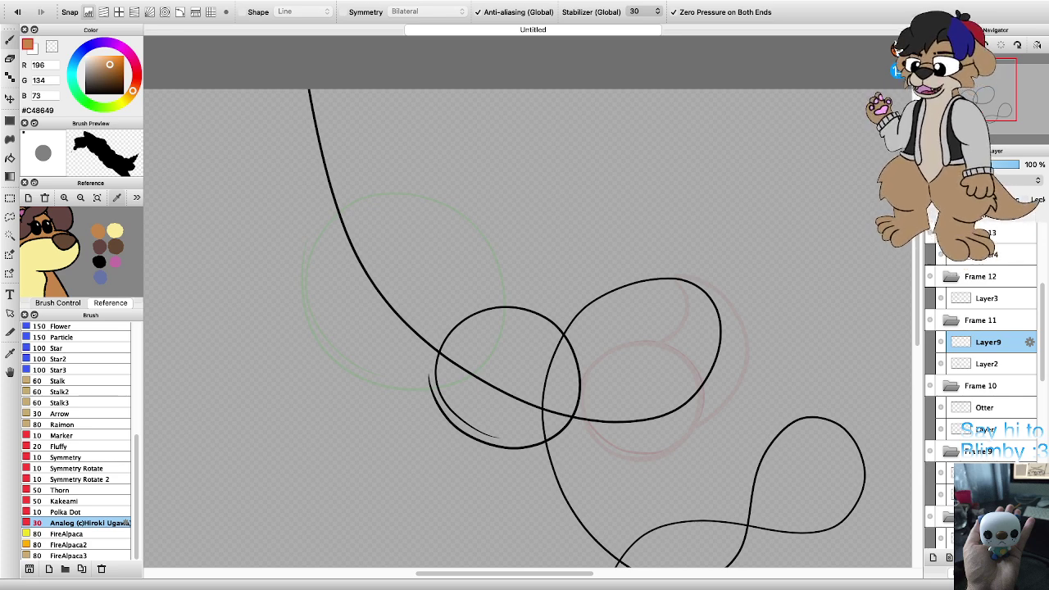
{"action": "key", "text": "Return"}
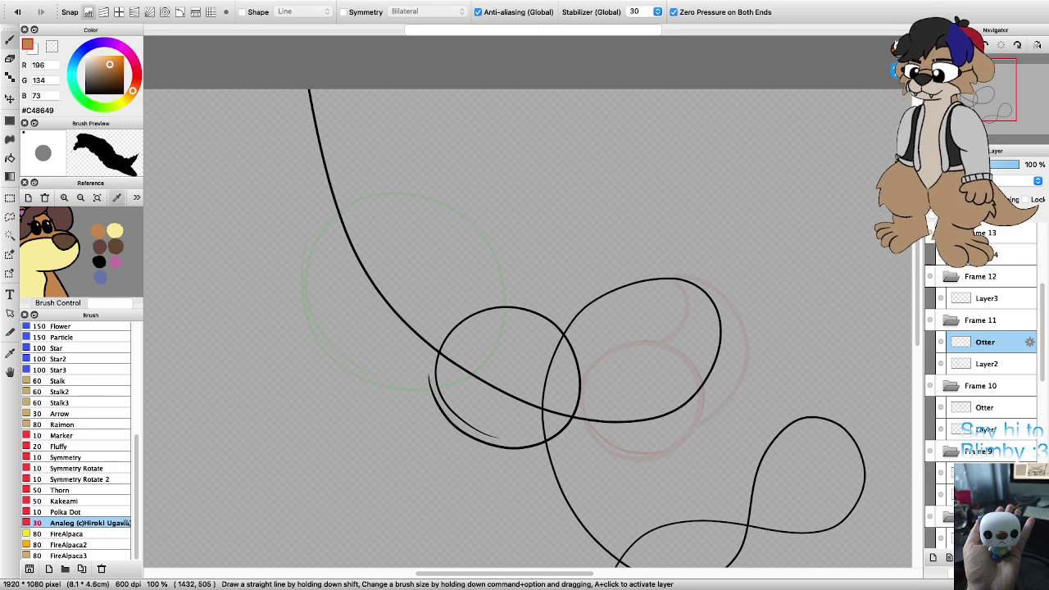
{"action": "key", "text": "super+minus"}
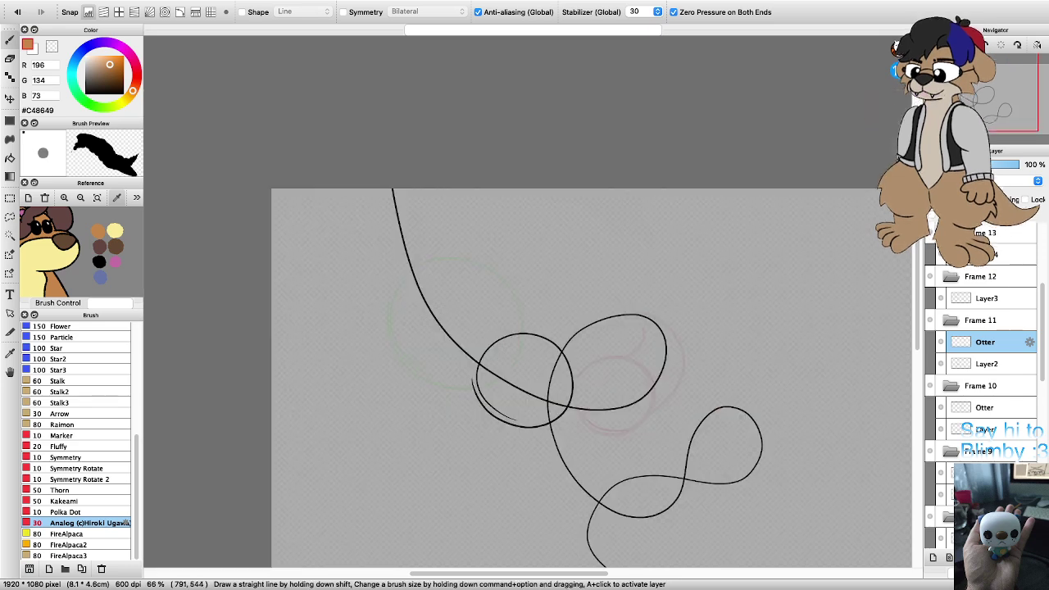
{"action": "scroll", "coordinate": [546, 407], "scroll_direction": "up", "scroll_amount": 3}
{"action": "scroll", "coordinate": [475, 443], "scroll_direction": "down", "scroll_amount": 2}
{"action": "scroll", "coordinate": [429, 453], "scroll_direction": "up", "scroll_amount": 1}
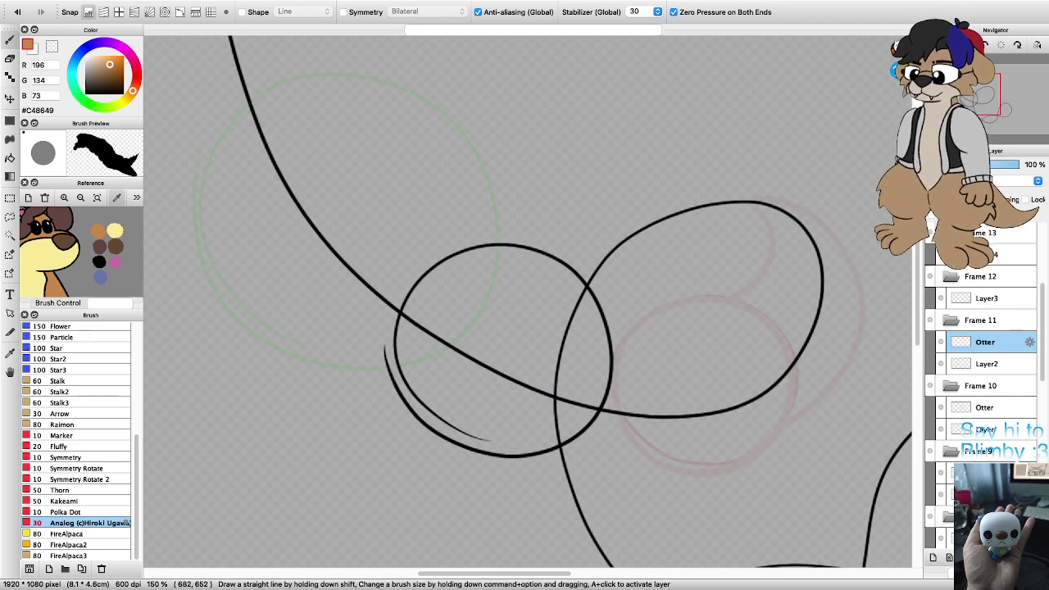
{"action": "mouse_move", "coordinate": [509, 458]}
{"action": "left_mouse_down"}
{"action": "mouse_move", "coordinate": [465, 449]}
{"action": "mouse_move", "coordinate": [396, 407]}
{"action": "mouse_move", "coordinate": [378, 376]}
{"action": "mouse_move", "coordinate": [373, 310]}
{"action": "left_mouse_up"}
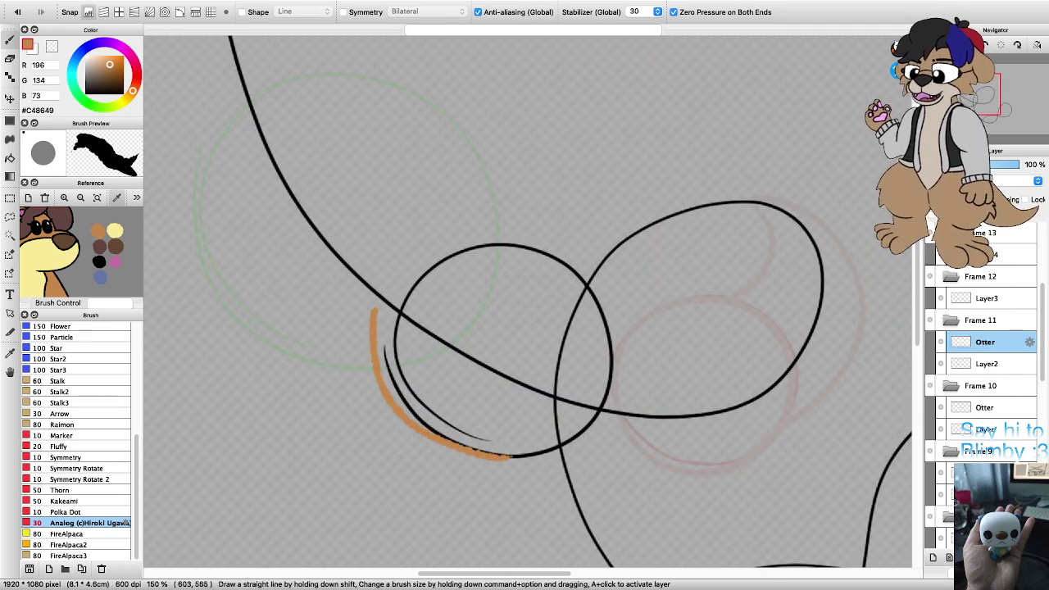
{"action": "key", "text": "super+z"}
{"action": "mouse_move", "coordinate": [507, 458]}
{"action": "left_mouse_down"}
{"action": "mouse_move", "coordinate": [407, 412]}
{"action": "mouse_move", "coordinate": [381, 355]}
{"action": "mouse_move", "coordinate": [387, 299]}
{"action": "mouse_move", "coordinate": [450, 242]}
{"action": "left_mouse_up"}
{"action": "left_click_drag", "start_coordinate": [510, 232], "coordinate": [554, 245]}
{"action": "key", "text": "super+z"}
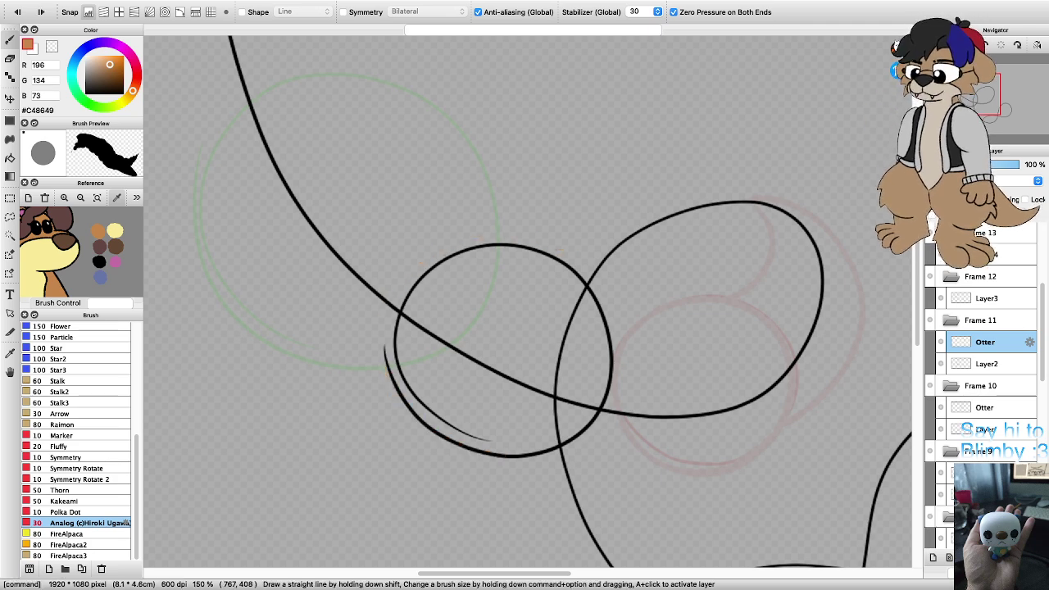
Step: Draw the orange head circle over the black guide circle on Frame 11's Otter layer, closing it into a full ring
{"action": "scroll", "coordinate": [559, 245], "scroll_direction": "down", "scroll_amount": 2}
{"action": "key", "text": "super+plus"}
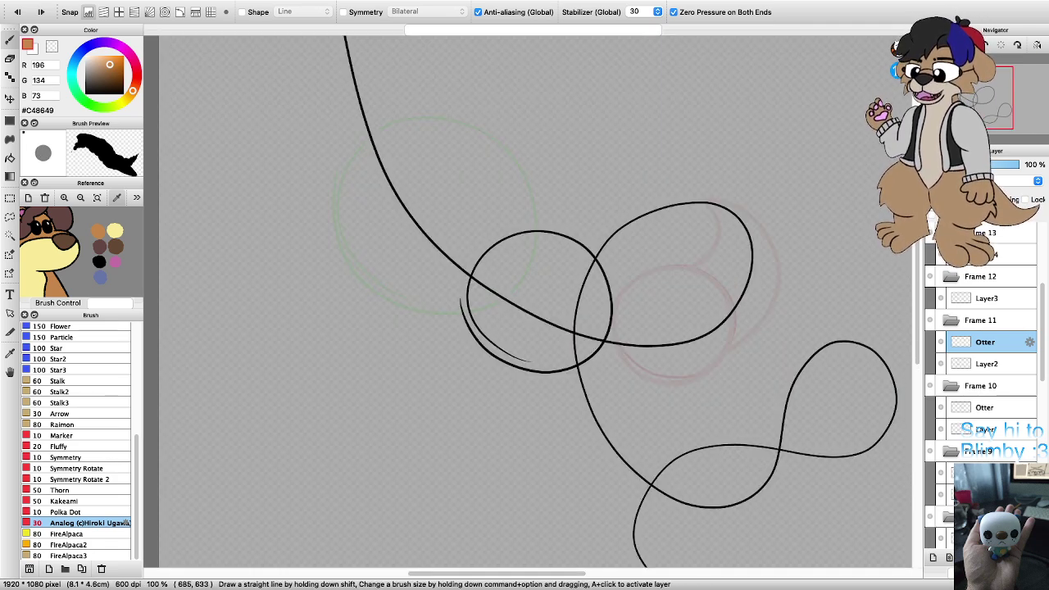
{"action": "mouse_move", "coordinate": [561, 372]}
{"action": "left_mouse_down"}
{"action": "mouse_move", "coordinate": [474, 344]}
{"action": "mouse_move", "coordinate": [495, 246]}
{"action": "mouse_move", "coordinate": [589, 245]}
{"action": "left_mouse_up"}
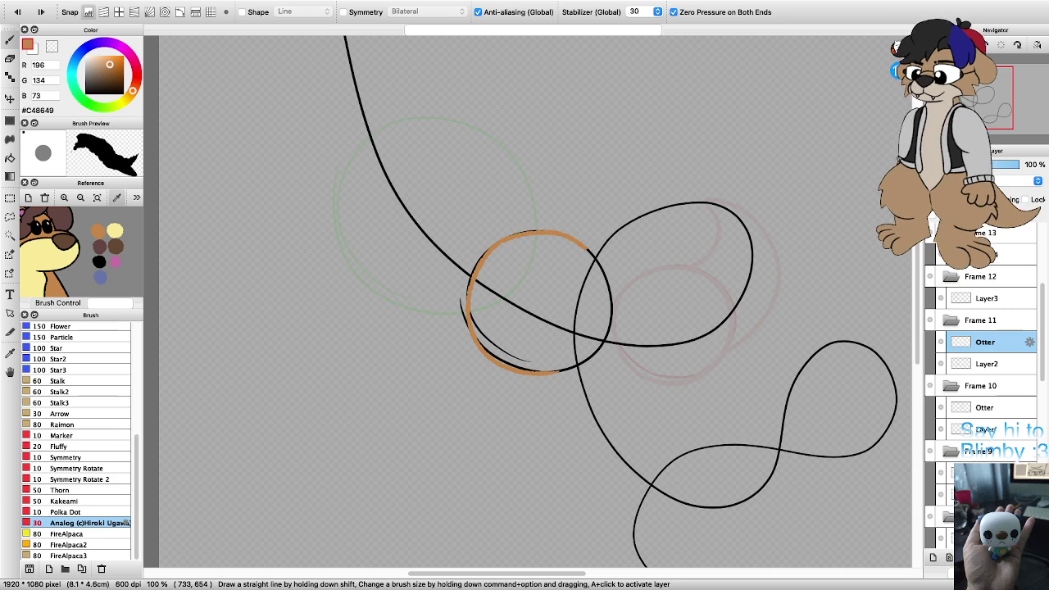
{"action": "left_click_drag", "start_coordinate": [607, 320], "coordinate": [555, 372]}
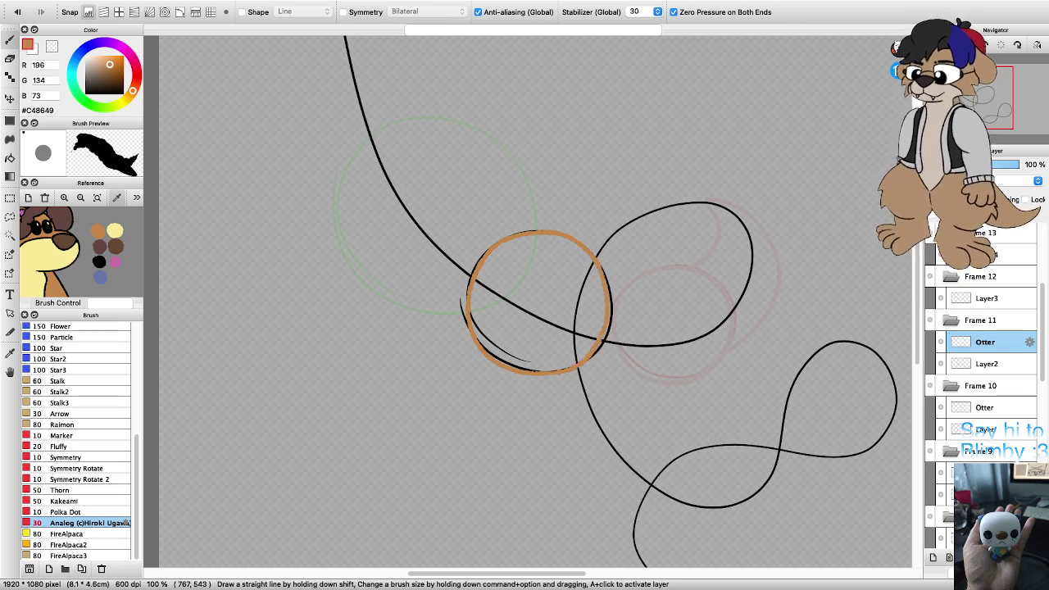
Step: Draw Frame 11's orange body outline as two curves running from the head circle along the path to a shared pointed tip
{"action": "key", "text": "super+Right"}
{"action": "key", "text": "super+Right"}
{"action": "key", "text": "super+Right"}
{"action": "key", "text": "super+Right"}
{"action": "key", "text": "super+Right"}
{"action": "key", "text": "super+Right"}
{"action": "scroll", "coordinate": [537, 312], "scroll_direction": "down", "scroll_amount": 2}
{"action": "scroll", "coordinate": [518, 402], "scroll_direction": "up", "scroll_amount": 2}
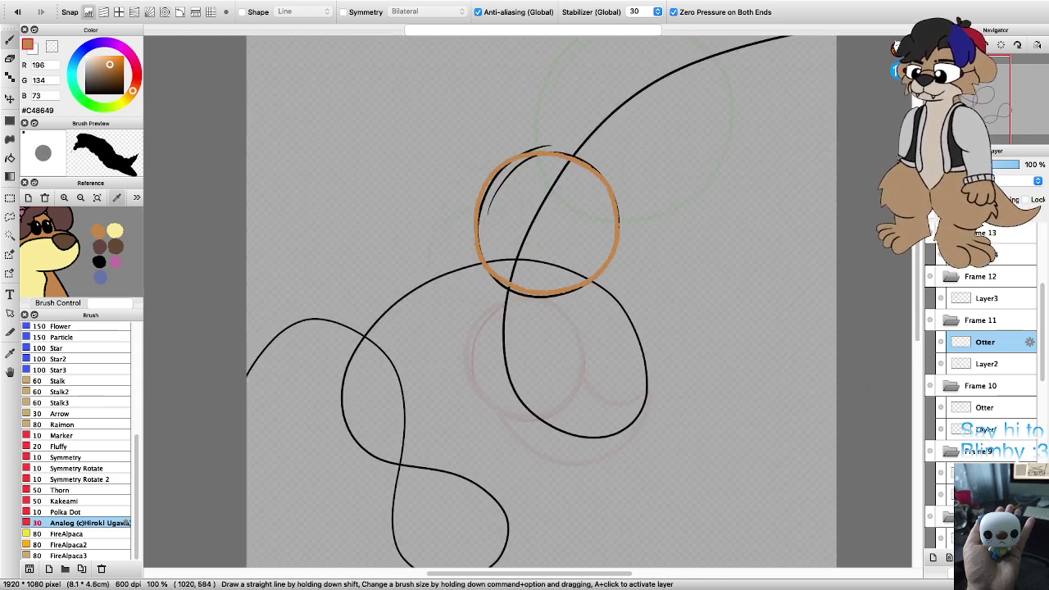
{"action": "scroll", "coordinate": [486, 416], "scroll_direction": "up", "scroll_amount": 1}
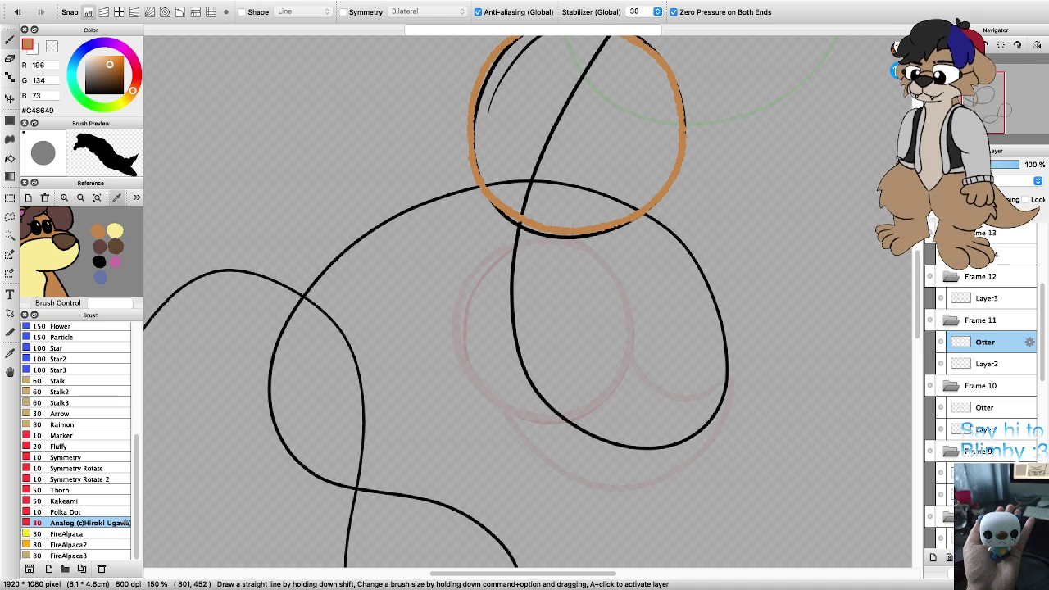
{"action": "mouse_move", "coordinate": [633, 220]}
{"action": "left_mouse_down"}
{"action": "mouse_move", "coordinate": [572, 294]}
{"action": "mouse_move", "coordinate": [565, 406]}
{"action": "left_mouse_up"}
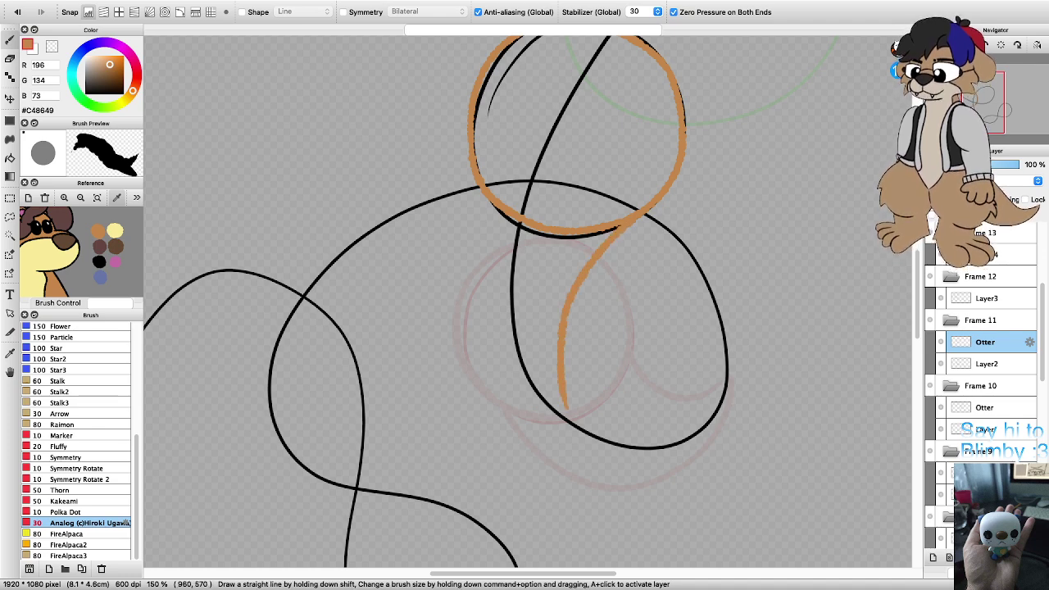
{"action": "key", "text": "super+z"}
{"action": "mouse_move", "coordinate": [633, 222]}
{"action": "left_mouse_down"}
{"action": "mouse_move", "coordinate": [571, 289]}
{"action": "mouse_move", "coordinate": [559, 324]}
{"action": "mouse_move", "coordinate": [558, 411]}
{"action": "mouse_move", "coordinate": [503, 375]}
{"action": "mouse_move", "coordinate": [475, 314]}
{"action": "mouse_move", "coordinate": [465, 228]}
{"action": "left_mouse_up"}
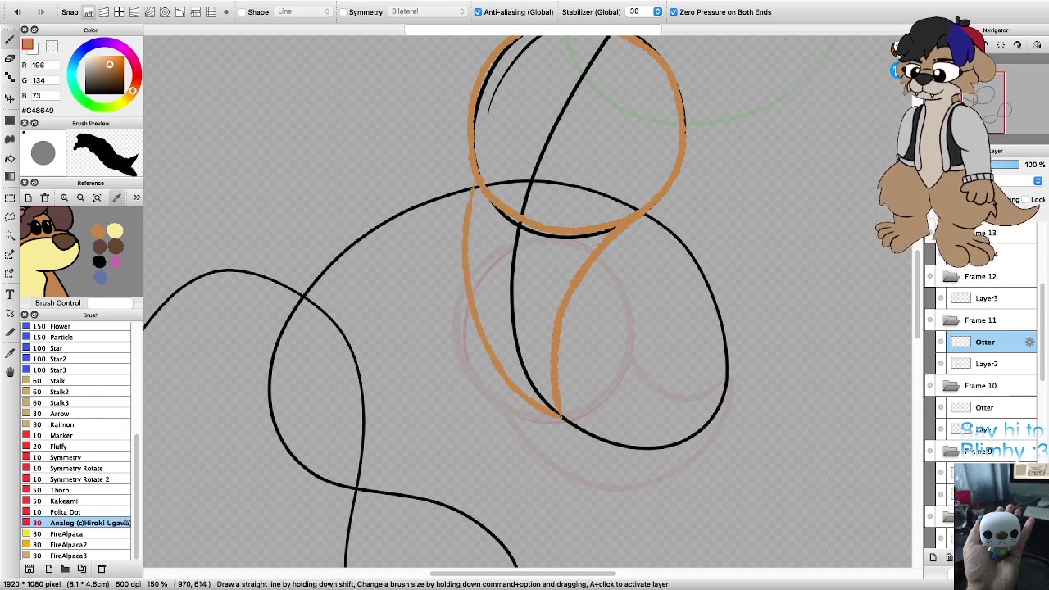
{"action": "key", "text": "super+z"}
{"action": "mouse_move", "coordinate": [561, 416]}
{"action": "left_mouse_down"}
{"action": "mouse_move", "coordinate": [506, 377]}
{"action": "mouse_move", "coordinate": [456, 261]}
{"action": "mouse_move", "coordinate": [459, 174]}
{"action": "left_mouse_up"}
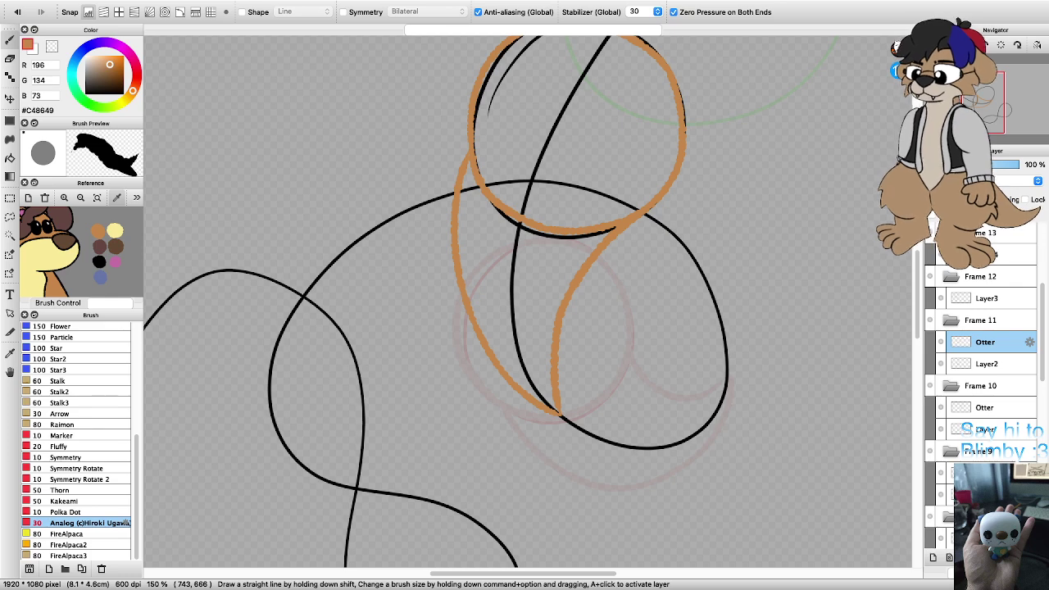
Step: Examine Frame 11's head and body outline upright and at several zoom levels against the looping path and onion-skin frames
{"action": "scroll", "coordinate": [455, 205], "scroll_direction": "down", "scroll_amount": 4}
{"action": "scroll", "coordinate": [449, 163], "scroll_direction": "up", "scroll_amount": 2}
{"action": "key", "text": "Left"}
{"action": "key", "text": "Left"}
{"action": "key", "text": "Left"}
{"action": "key", "text": "Left"}
{"action": "key", "text": "Left"}
{"action": "key", "text": "Left"}
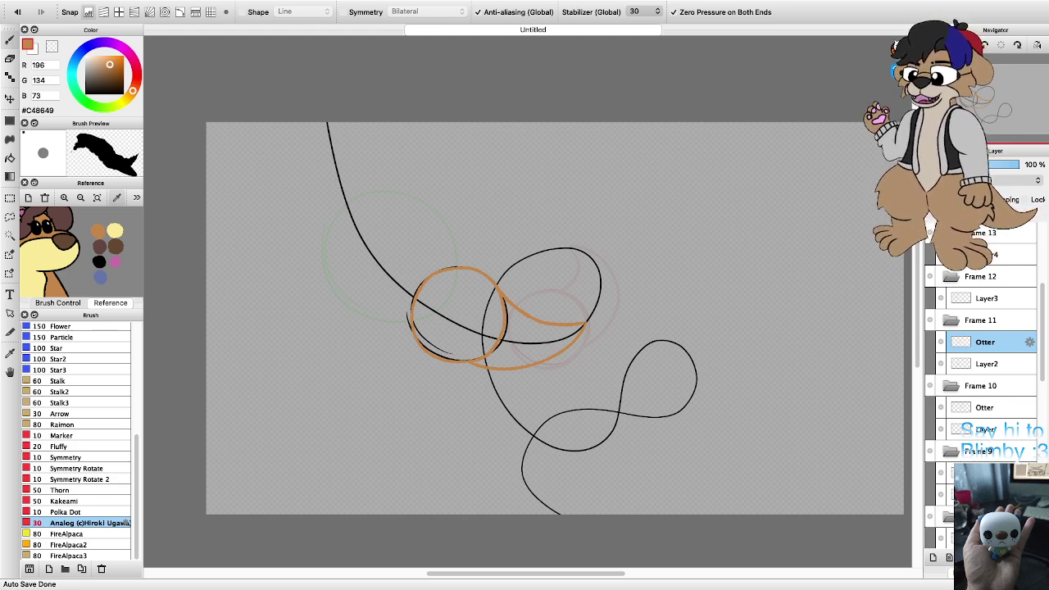
{"action": "key", "text": "super+Tab"}
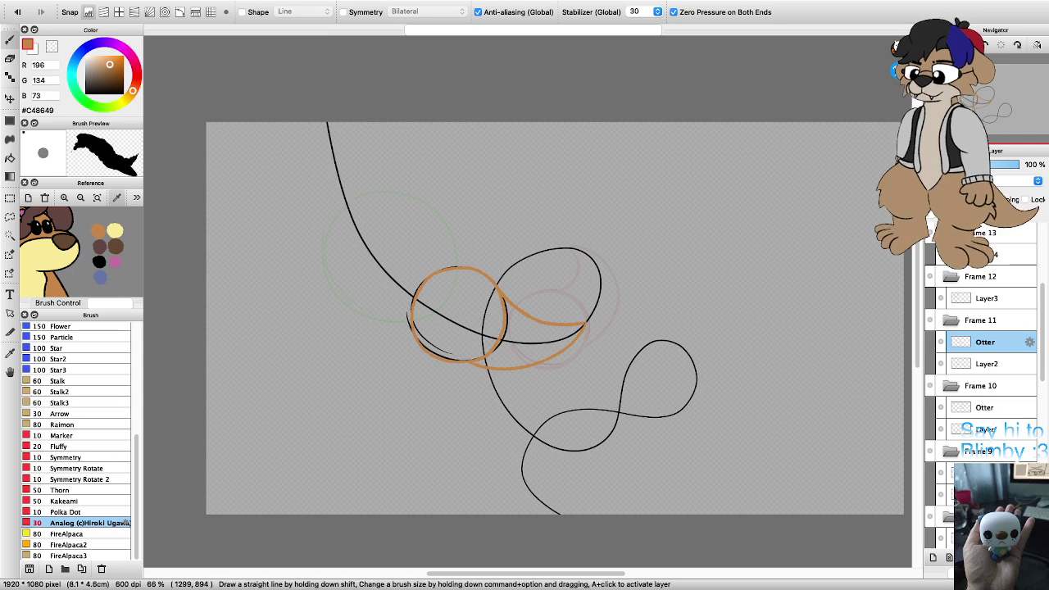
{"action": "scroll", "coordinate": [464, 312], "scroll_direction": "down", "scroll_amount": 2}
{"action": "scroll", "coordinate": [434, 288], "scroll_direction": "up", "scroll_amount": 3}
{"action": "scroll", "coordinate": [426, 302], "scroll_direction": "down", "scroll_amount": 2}
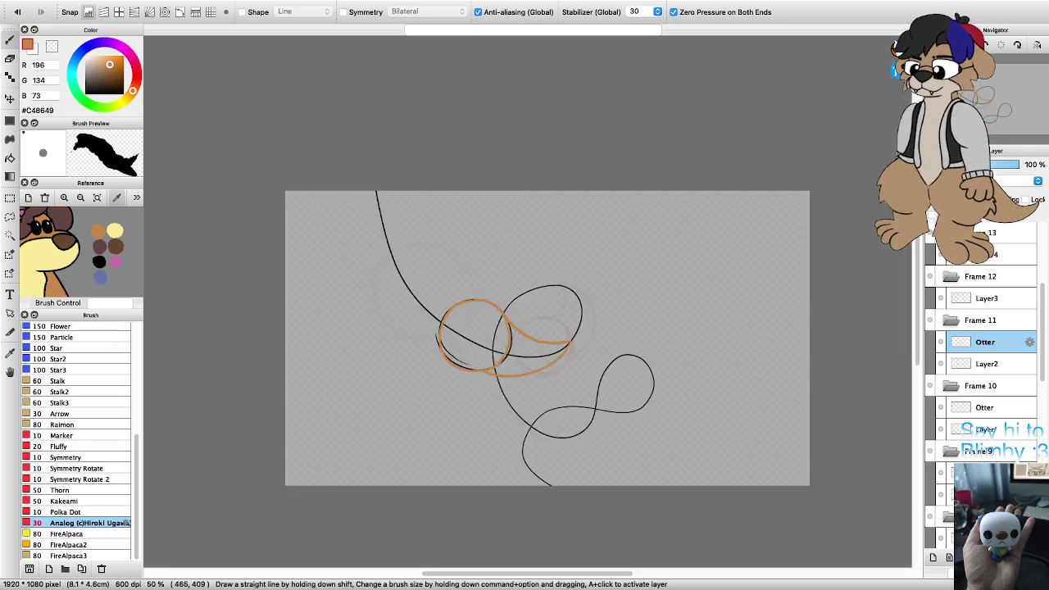
{"action": "scroll", "coordinate": [379, 279], "scroll_direction": "up", "scroll_amount": 1}
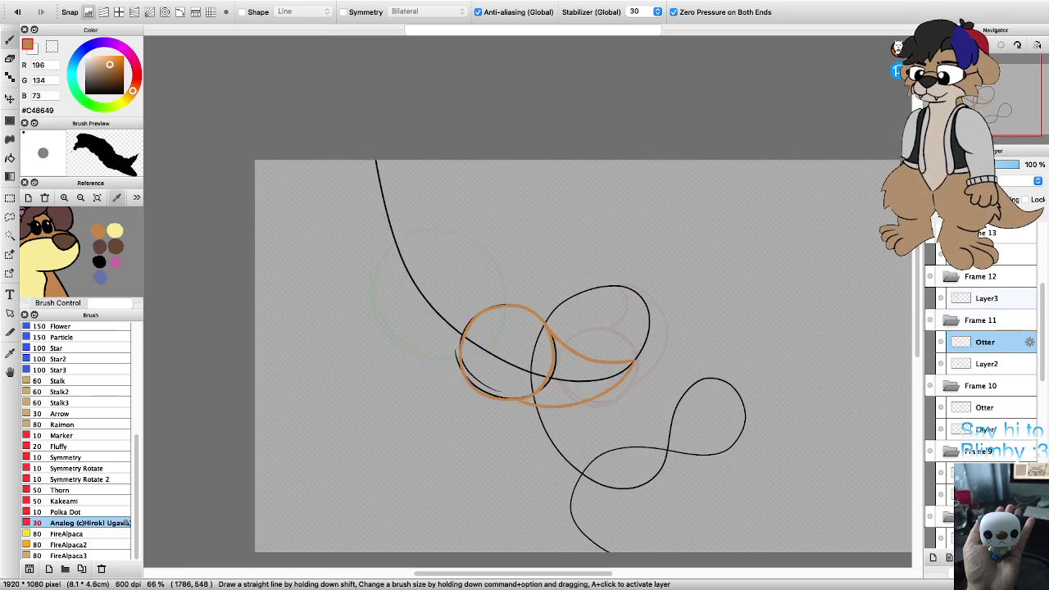
Step: Compare Frame 12's guide circle with Frame 11's drawing, and add a layer named Otter above Frame 12's sketch layer
{"action": "left_click", "coordinate": [987, 299]}
{"action": "scroll", "coordinate": [679, 377], "scroll_direction": "down", "scroll_amount": 3}
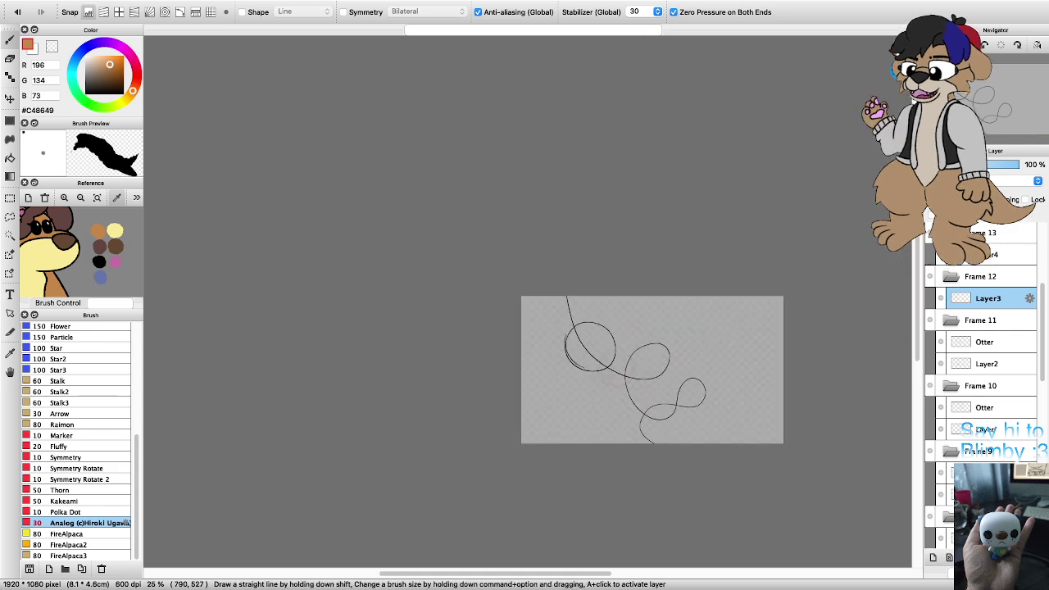
{"action": "scroll", "coordinate": [617, 363], "scroll_direction": "up", "scroll_amount": 3}
{"action": "key", "text": "super+Left"}
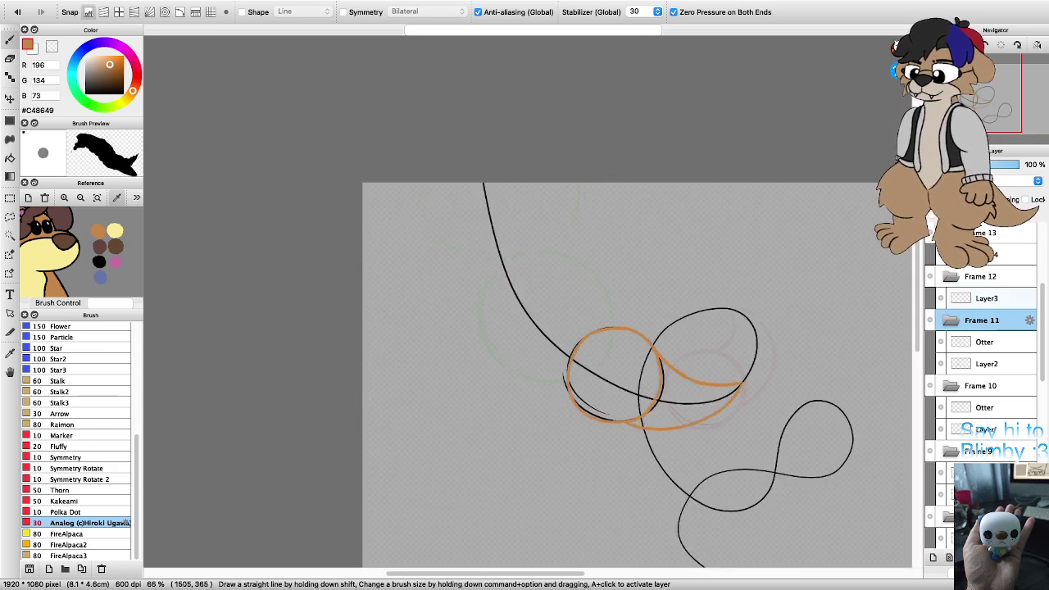
{"action": "key", "text": "super+Right"}
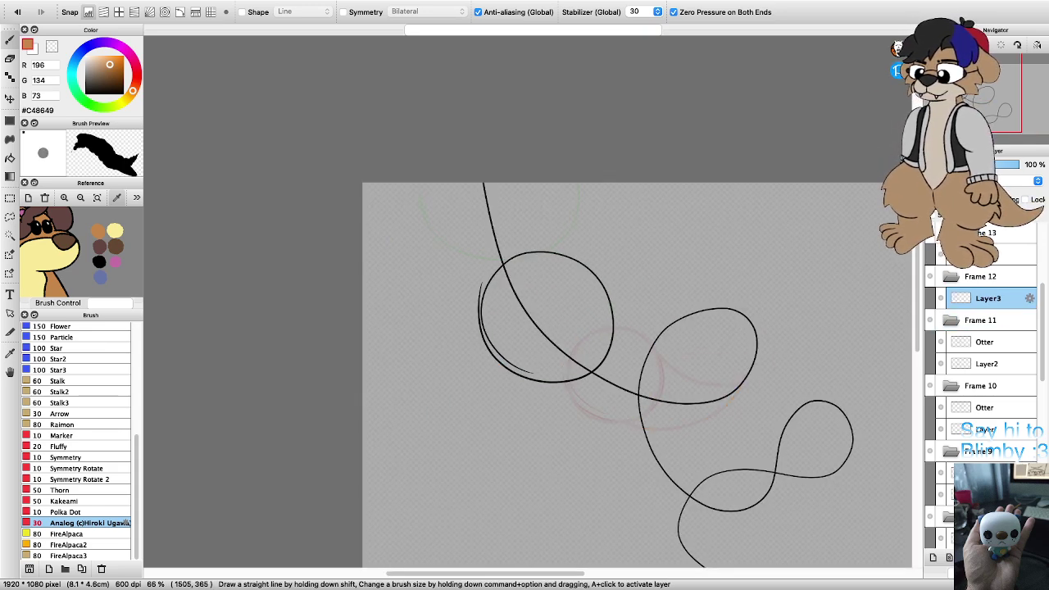
{"action": "key", "text": "super+l"}
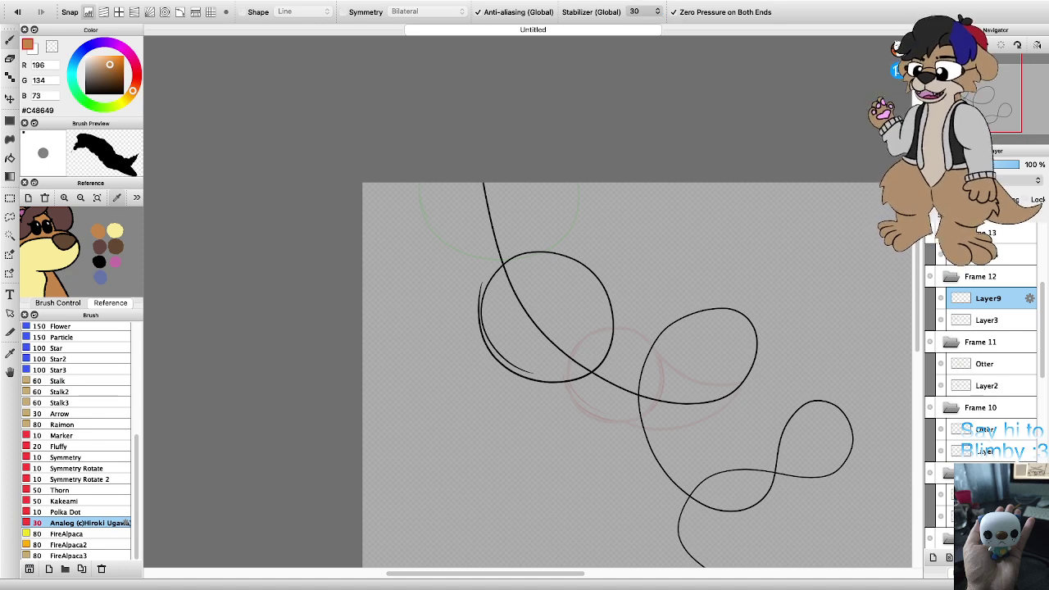
{"action": "key", "text": "Return"}
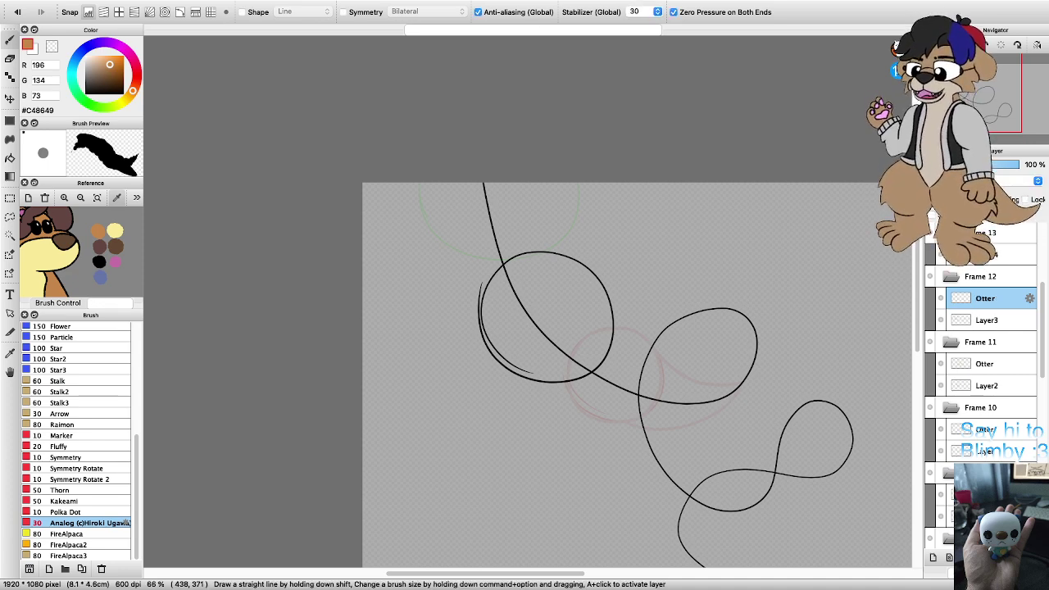
{"action": "scroll", "coordinate": [539, 332], "scroll_direction": "up", "scroll_amount": 1}
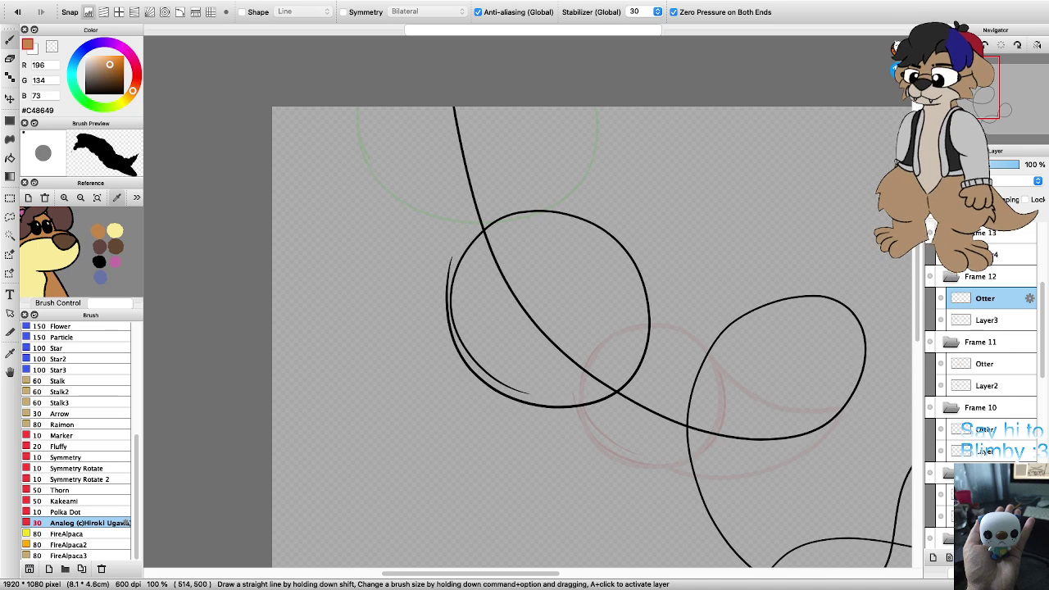
{"action": "key", "text": "Right"}
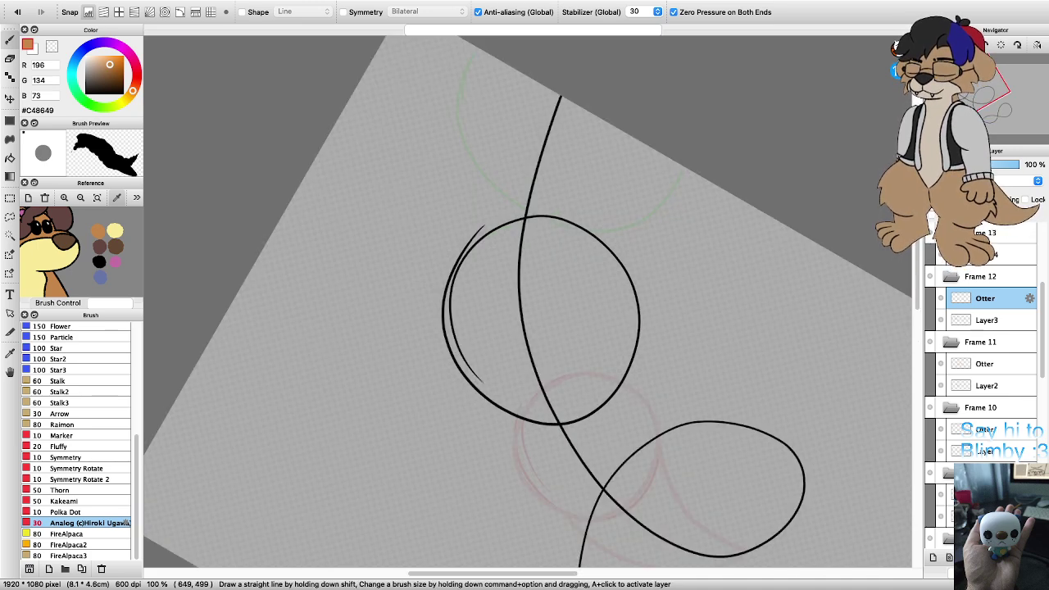
{"action": "mouse_move", "coordinate": [575, 424]}
{"action": "left_mouse_down"}
{"action": "mouse_move", "coordinate": [498, 419]}
{"action": "mouse_move", "coordinate": [452, 384]}
{"action": "mouse_move", "coordinate": [430, 323]}
{"action": "mouse_move", "coordinate": [435, 277]}
{"action": "mouse_move", "coordinate": [480, 220]}
{"action": "mouse_move", "coordinate": [522, 205]}
{"action": "left_mouse_up"}
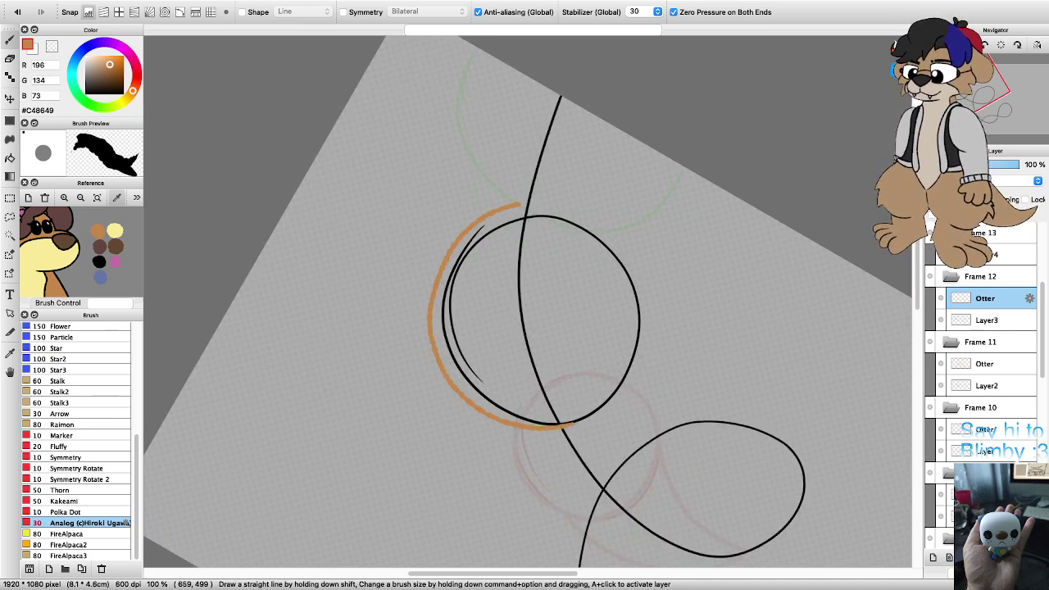
{"action": "key", "text": "ctrl+z"}
{"action": "mouse_move", "coordinate": [581, 420]}
{"action": "left_mouse_down"}
{"action": "mouse_move", "coordinate": [507, 412]}
{"action": "mouse_move", "coordinate": [460, 367]}
{"action": "mouse_move", "coordinate": [457, 290]}
{"action": "mouse_move", "coordinate": [499, 243]}
{"action": "mouse_move", "coordinate": [574, 228]}
{"action": "mouse_move", "coordinate": [622, 258]}
{"action": "mouse_move", "coordinate": [644, 304]}
{"action": "mouse_move", "coordinate": [623, 385]}
{"action": "left_mouse_up"}
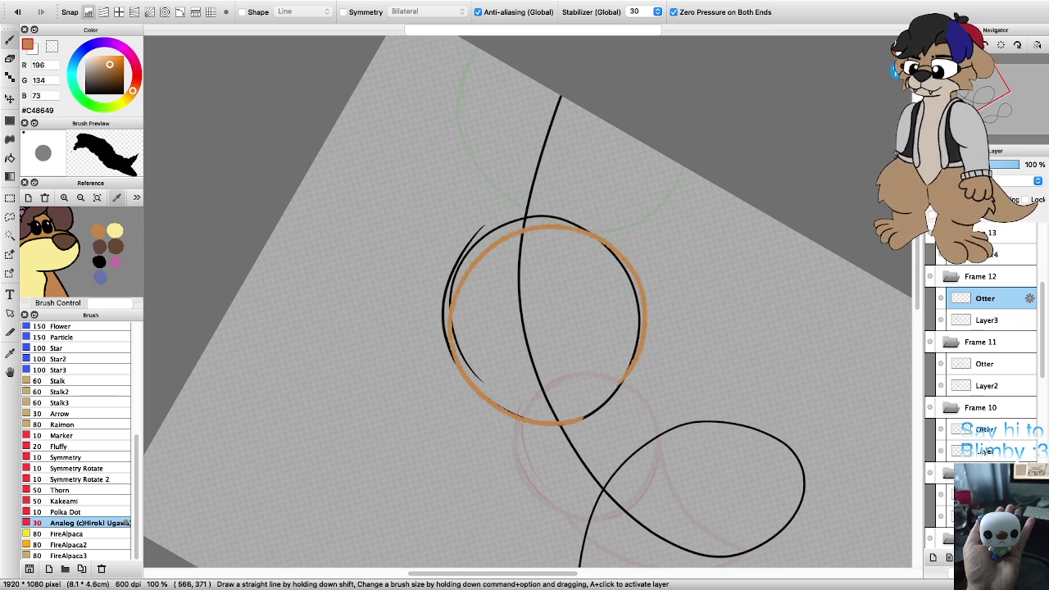
{"action": "mouse_move", "coordinate": [559, 218]}
{"action": "left_mouse_down"}
{"action": "mouse_move", "coordinate": [511, 221]}
{"action": "mouse_move", "coordinate": [468, 275]}
{"action": "mouse_move", "coordinate": [466, 328]}
{"action": "mouse_move", "coordinate": [493, 383]}
{"action": "mouse_move", "coordinate": [551, 425]}
{"action": "left_mouse_up"}
{"action": "mouse_move", "coordinate": [542, 216]}
{"action": "left_mouse_down"}
{"action": "mouse_move", "coordinate": [485, 231]}
{"action": "mouse_move", "coordinate": [456, 267]}
{"action": "mouse_move", "coordinate": [450, 336]}
{"action": "mouse_move", "coordinate": [472, 383]}
{"action": "mouse_move", "coordinate": [513, 414]}
{"action": "mouse_move", "coordinate": [562, 425]}
{"action": "mouse_move", "coordinate": [618, 403]}
{"action": "mouse_move", "coordinate": [647, 368]}
{"action": "mouse_move", "coordinate": [644, 296]}
{"action": "mouse_move", "coordinate": [613, 256]}
{"action": "mouse_move", "coordinate": [541, 216]}
{"action": "mouse_move", "coordinate": [529, 231]}
{"action": "mouse_move", "coordinate": [535, 217]}
{"action": "mouse_move", "coordinate": [611, 249]}
{"action": "mouse_move", "coordinate": [635, 322]}
{"action": "mouse_move", "coordinate": [635, 366]}
{"action": "left_mouse_up"}
{"action": "mouse_move", "coordinate": [501, 223]}
{"action": "left_mouse_down"}
{"action": "mouse_move", "coordinate": [555, 215]}
{"action": "mouse_move", "coordinate": [642, 283]}
{"action": "mouse_move", "coordinate": [627, 397]}
{"action": "mouse_move", "coordinate": [516, 424]}
{"action": "mouse_move", "coordinate": [459, 328]}
{"action": "mouse_move", "coordinate": [515, 244]}
{"action": "left_mouse_up"}
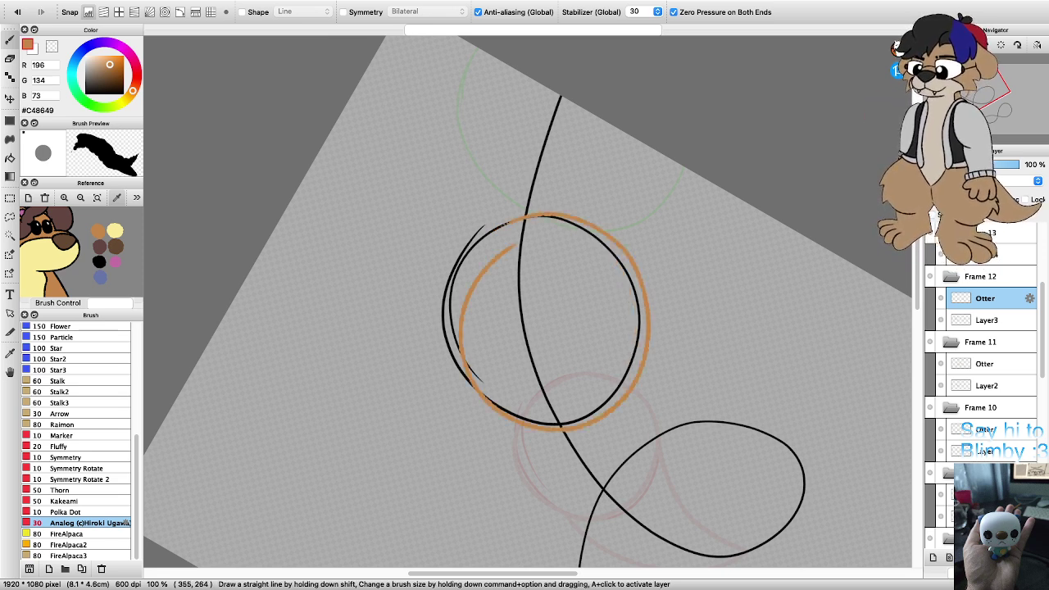
{"action": "mouse_move", "coordinate": [588, 417]}
{"action": "left_mouse_down"}
{"action": "mouse_move", "coordinate": [509, 421]}
{"action": "mouse_move", "coordinate": [454, 389]}
{"action": "mouse_move", "coordinate": [444, 297]}
{"action": "mouse_move", "coordinate": [544, 244]}
{"action": "left_mouse_up"}
{"action": "key", "text": "super+z"}
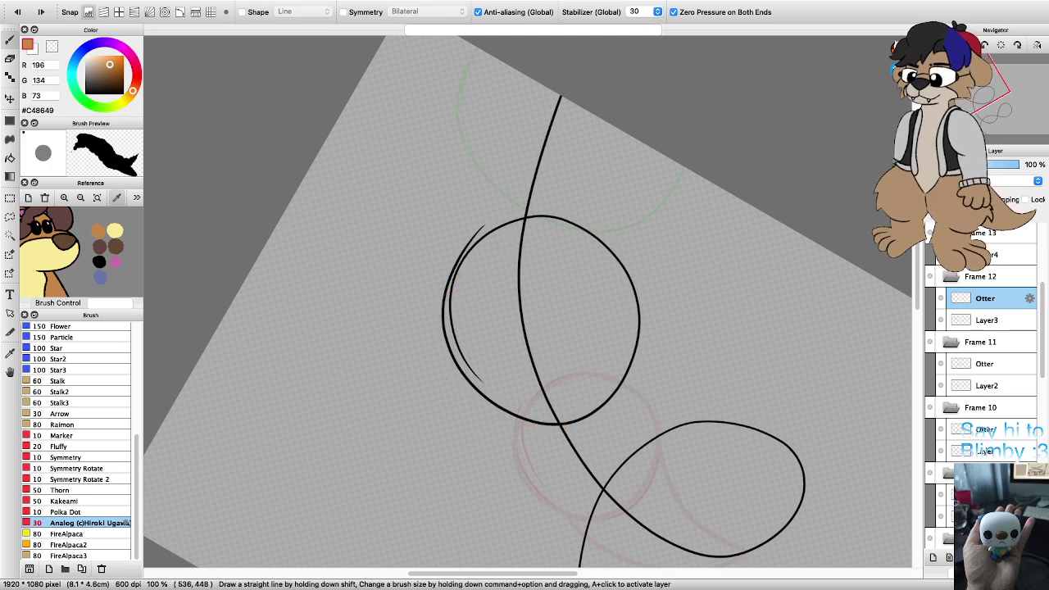
Step: Draw the orange head circle as a closed ring over the black guide circle on Frame 12's Otter layer and inspect its line up close
{"action": "mouse_move", "coordinate": [577, 416]}
{"action": "left_mouse_down"}
{"action": "mouse_move", "coordinate": [512, 407]}
{"action": "mouse_move", "coordinate": [471, 368]}
{"action": "mouse_move", "coordinate": [466, 299]}
{"action": "mouse_move", "coordinate": [504, 254]}
{"action": "mouse_move", "coordinate": [562, 242]}
{"action": "mouse_move", "coordinate": [633, 276]}
{"action": "mouse_move", "coordinate": [617, 248]}
{"action": "mouse_move", "coordinate": [585, 226]}
{"action": "mouse_move", "coordinate": [537, 219]}
{"action": "mouse_move", "coordinate": [495, 236]}
{"action": "mouse_move", "coordinate": [469, 266]}
{"action": "mouse_move", "coordinate": [457, 315]}
{"action": "mouse_move", "coordinate": [466, 364]}
{"action": "mouse_move", "coordinate": [495, 397]}
{"action": "mouse_move", "coordinate": [569, 424]}
{"action": "mouse_move", "coordinate": [618, 408]}
{"action": "mouse_move", "coordinate": [638, 382]}
{"action": "mouse_move", "coordinate": [650, 327]}
{"action": "mouse_move", "coordinate": [638, 252]}
{"action": "left_mouse_up"}
{"action": "scroll", "coordinate": [607, 253], "scroll_direction": "up", "scroll_amount": 1}
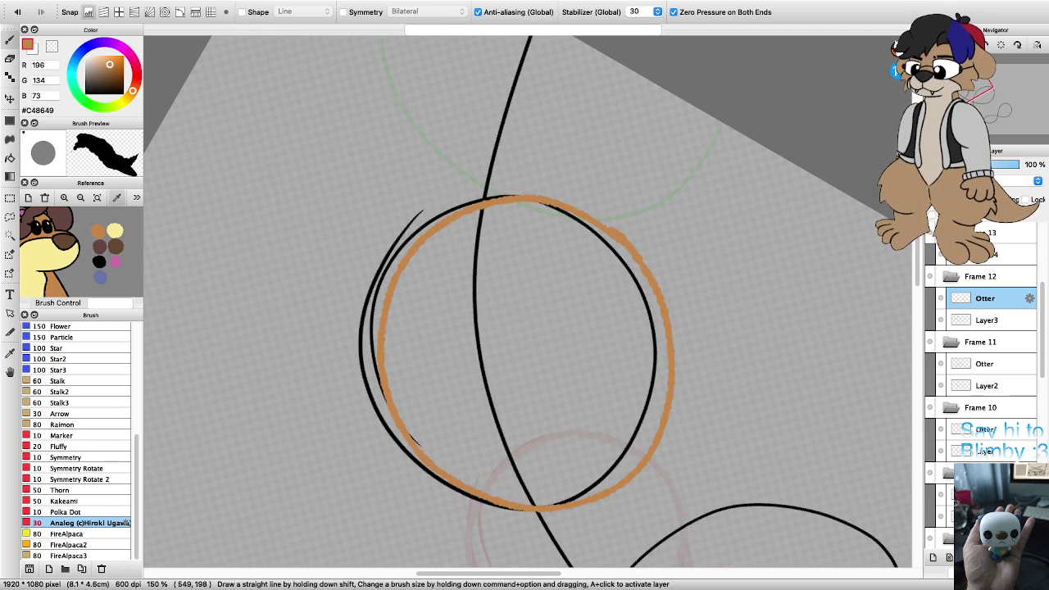
{"action": "scroll", "coordinate": [610, 230], "scroll_direction": "up", "scroll_amount": 4}
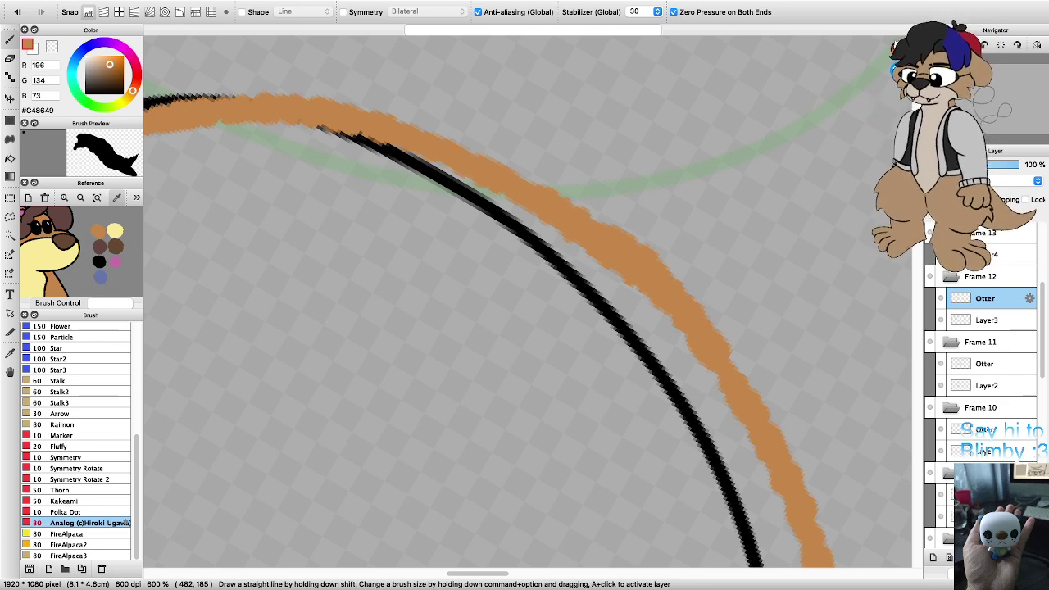
Step: Transform Frame 12's orange head circle, shifting it so it lines up with the black guide circle
{"action": "key", "text": "super+minus"}
{"action": "key", "text": "super+minus"}
{"action": "scroll", "coordinate": [644, 348], "scroll_direction": "down", "scroll_amount": 4}
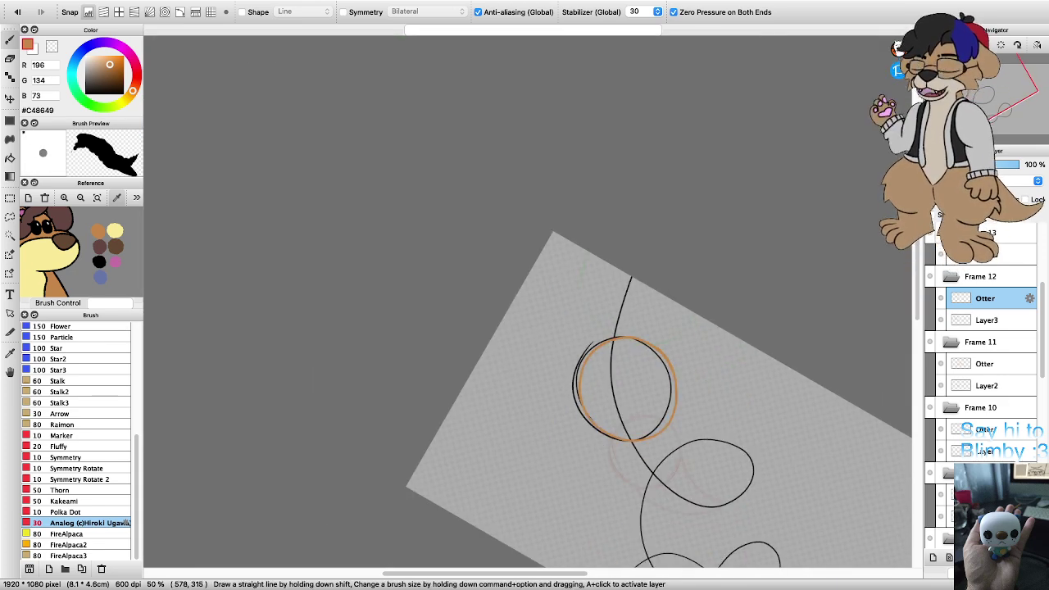
{"action": "scroll", "coordinate": [642, 437], "scroll_direction": "up", "scroll_amount": 3}
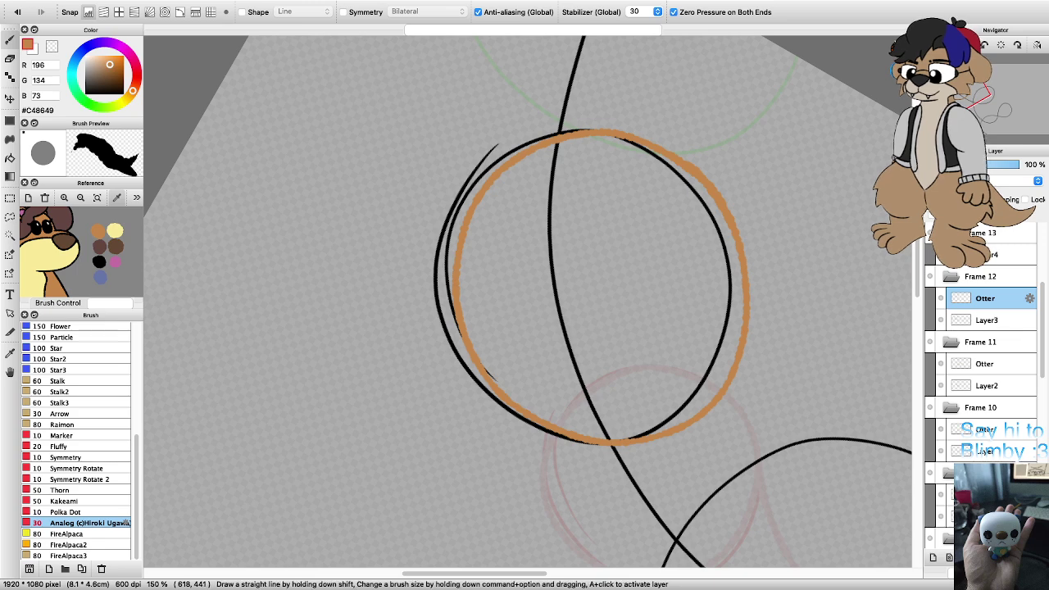
{"action": "key", "text": "super+minus"}
{"action": "key", "text": "super+minus"}
{"action": "key", "text": "super+minus"}
{"action": "key", "text": "super+plus"}
{"action": "key", "text": "super+plus"}
{"action": "key", "text": "m"}
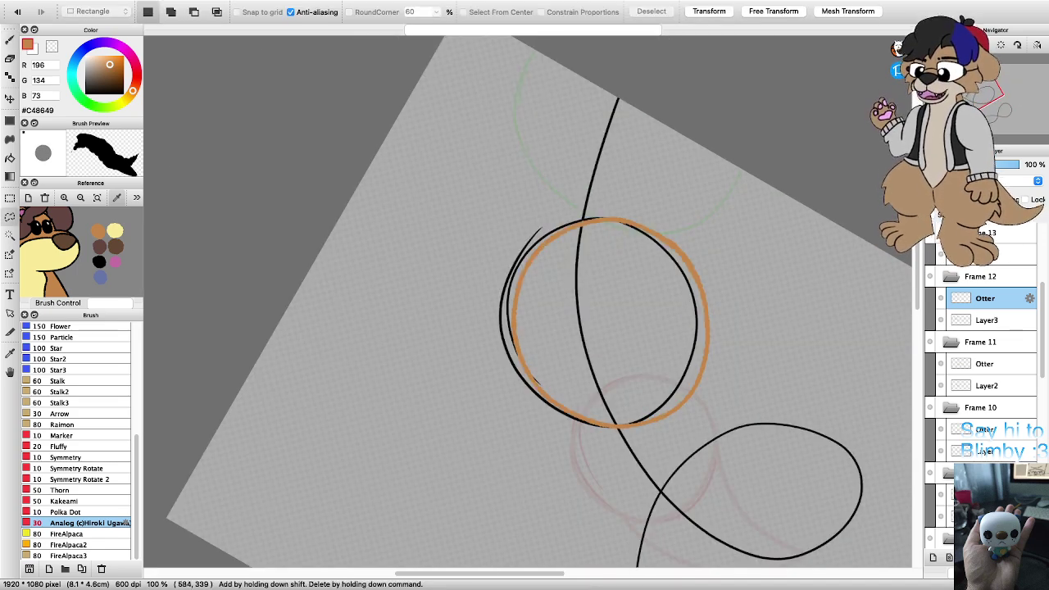
{"action": "key", "text": "super+t"}
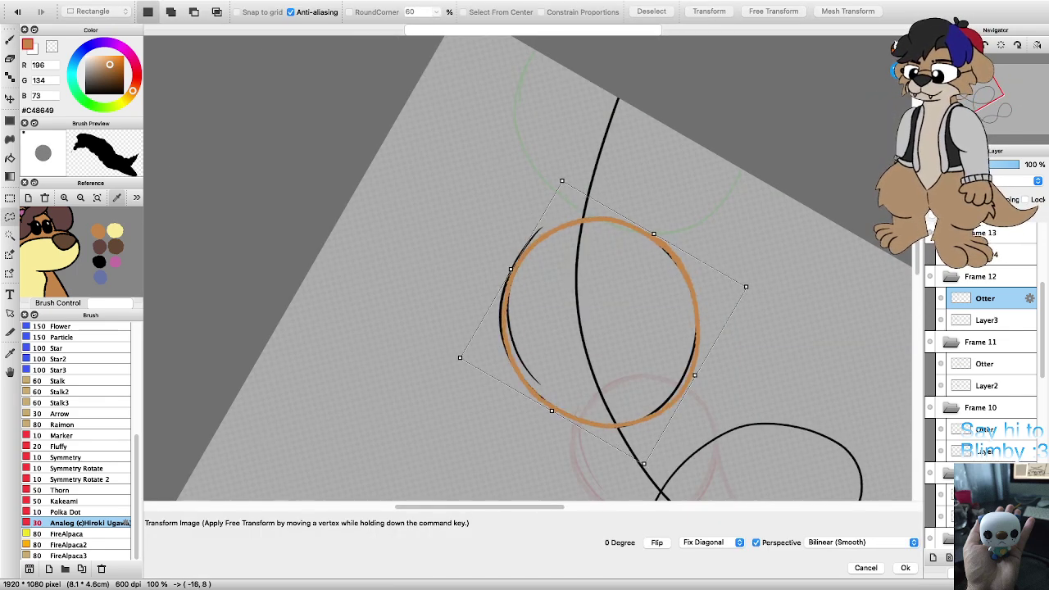
{"action": "key", "text": "Return"}
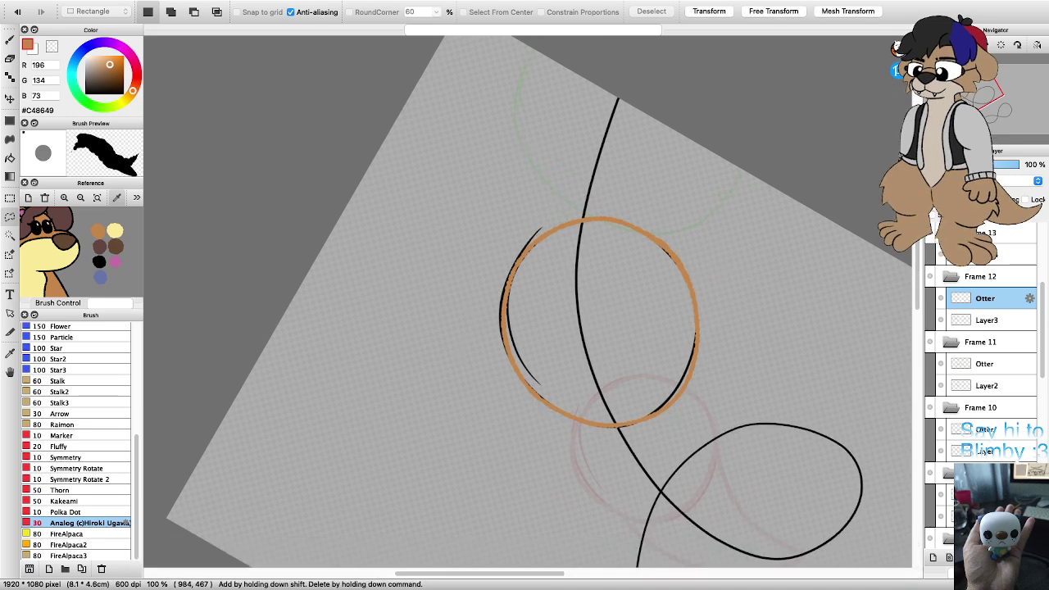
Step: Examine Frame 12's repositioned head circle with the canvas upright, close up and against the whole looping path
{"action": "key", "text": "Up"}
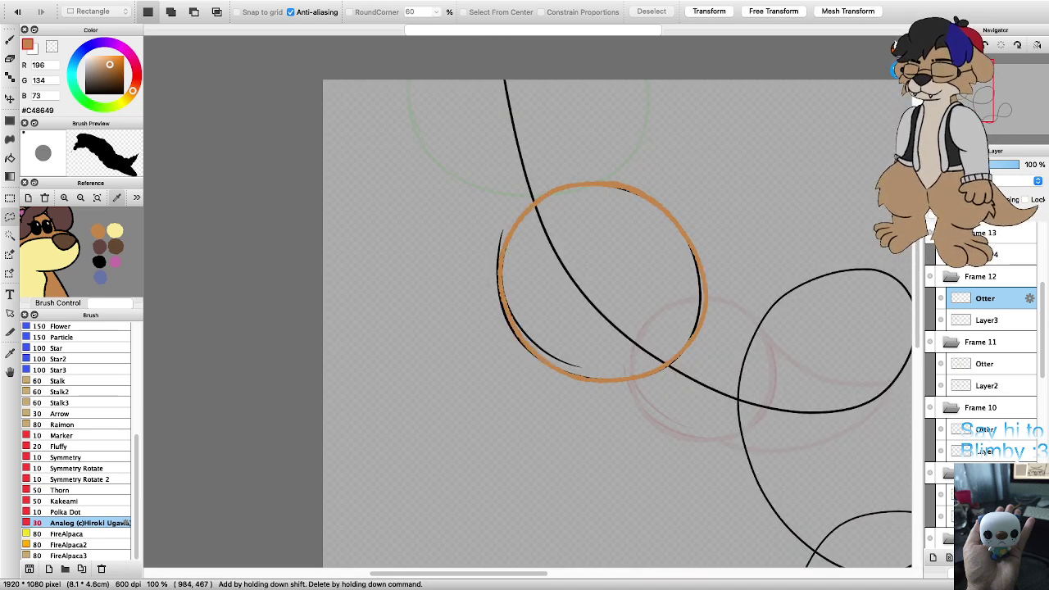
{"action": "scroll", "coordinate": [628, 369], "scroll_direction": "down", "scroll_amount": 3}
{"action": "scroll", "coordinate": [629, 369], "scroll_direction": "up", "scroll_amount": 4}
{"action": "key", "text": "b"}
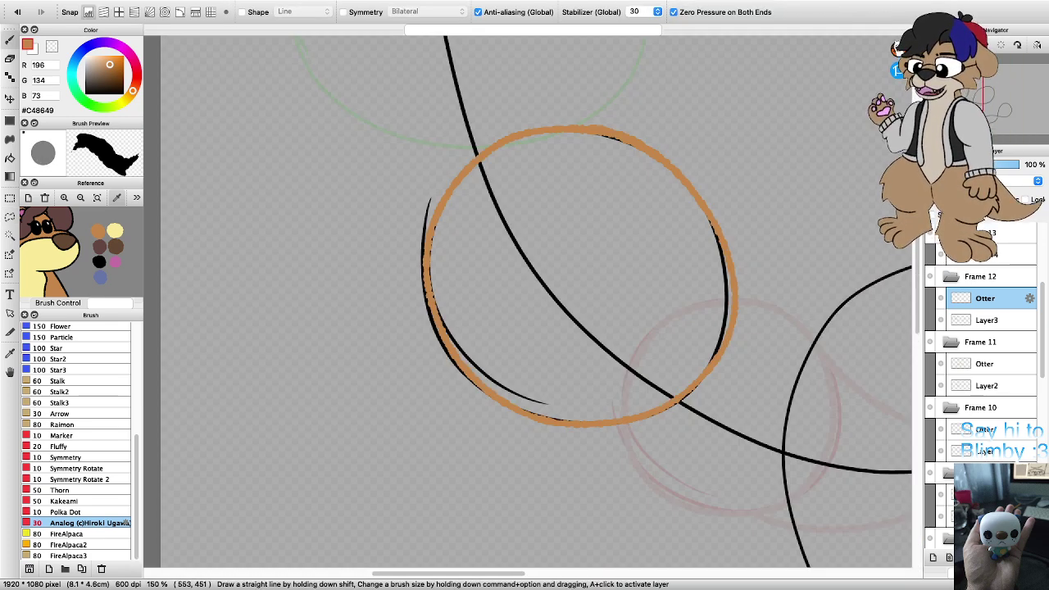
{"action": "scroll", "coordinate": [649, 345], "scroll_direction": "down", "scroll_amount": 3}
{"action": "scroll", "coordinate": [652, 336], "scroll_direction": "up", "scroll_amount": 2}
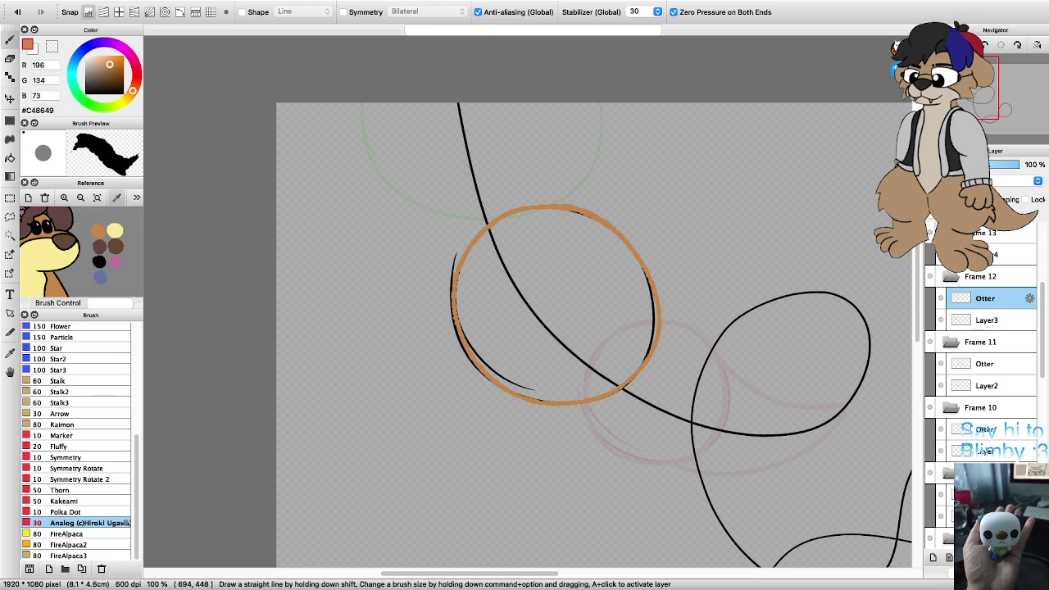
{"action": "scroll", "coordinate": [676, 417], "scroll_direction": "down", "scroll_amount": 4}
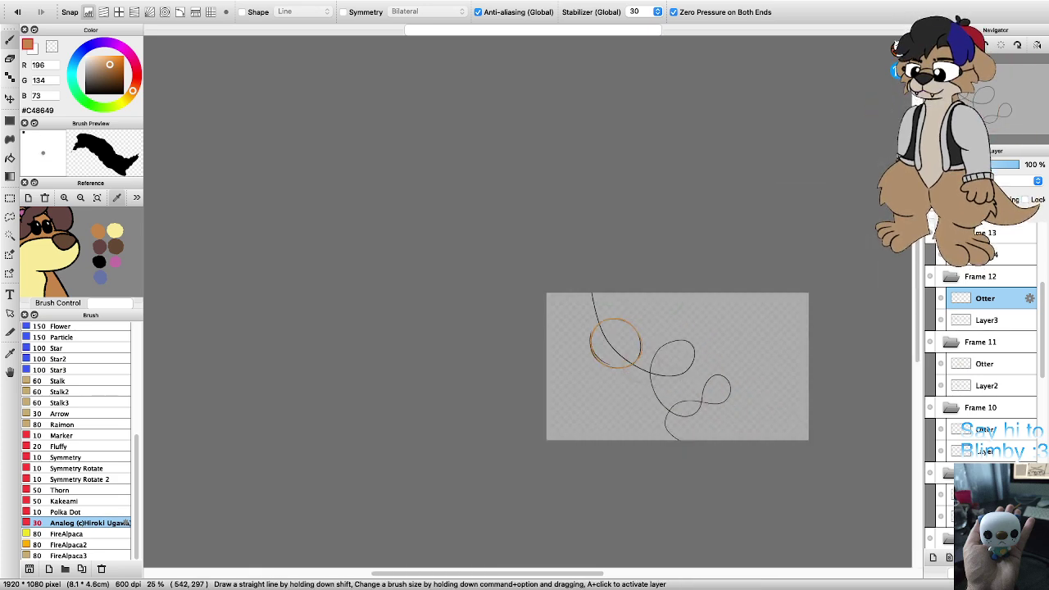
{"action": "scroll", "coordinate": [675, 417], "scroll_direction": "up", "scroll_amount": 2}
Step: Select Frame 13's sketch layer and compare its guide circle with the path and Frame 12's onion-skin circle
{"action": "left_click", "coordinate": [1002, 254]}
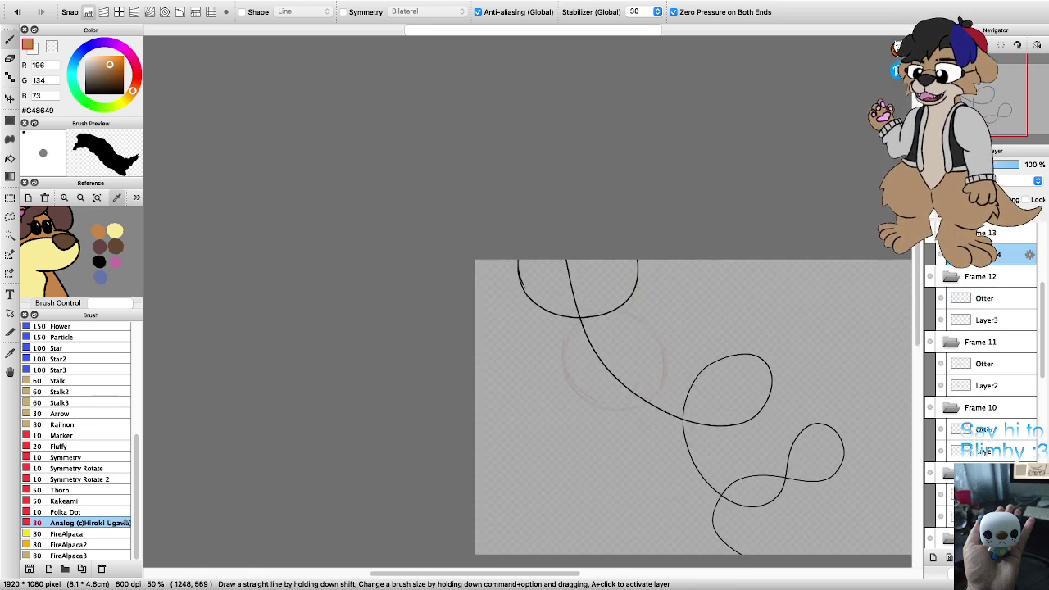
{"action": "scroll", "coordinate": [984, 363], "scroll_direction": "up", "scroll_amount": 2}
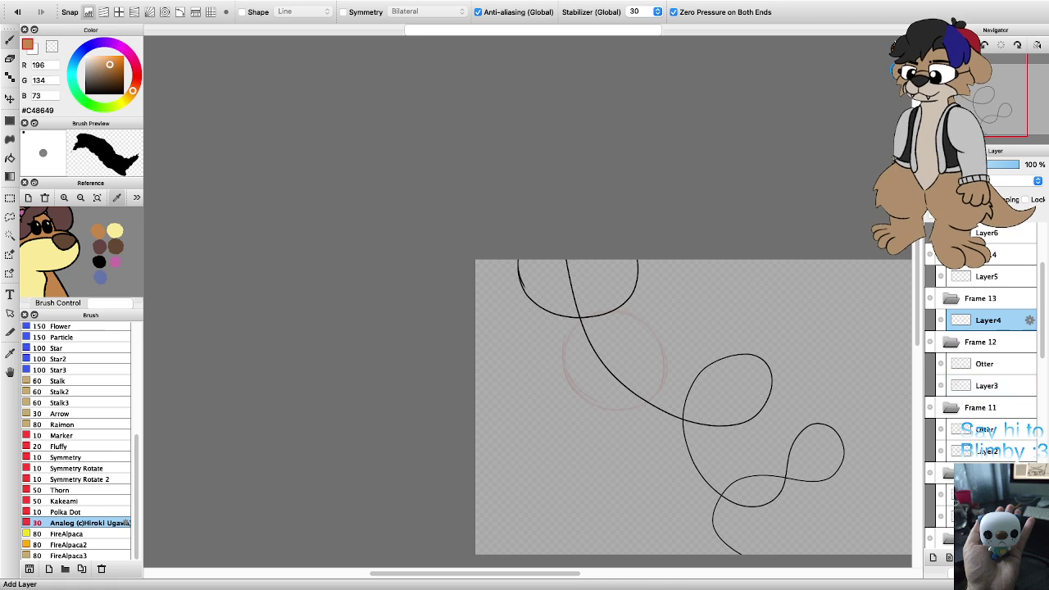
{"action": "scroll", "coordinate": [984, 363], "scroll_direction": "up", "scroll_amount": 2}
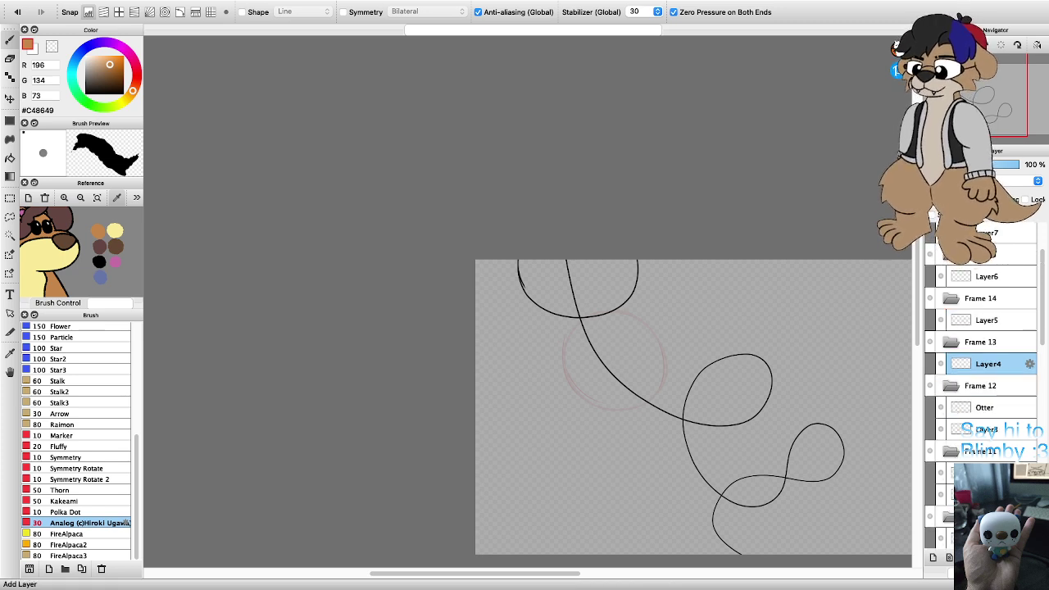
{"action": "scroll", "coordinate": [712, 295], "scroll_direction": "up", "scroll_amount": 1}
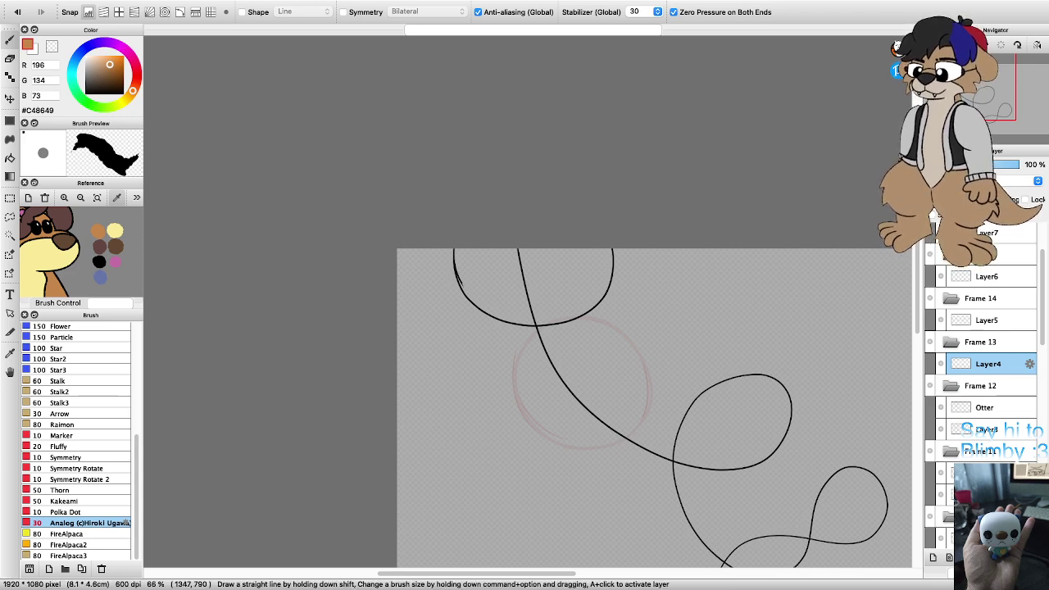
{"action": "scroll", "coordinate": [800, 427], "scroll_direction": "down", "scroll_amount": 2}
{"action": "scroll", "coordinate": [788, 431], "scroll_direction": "up", "scroll_amount": 3}
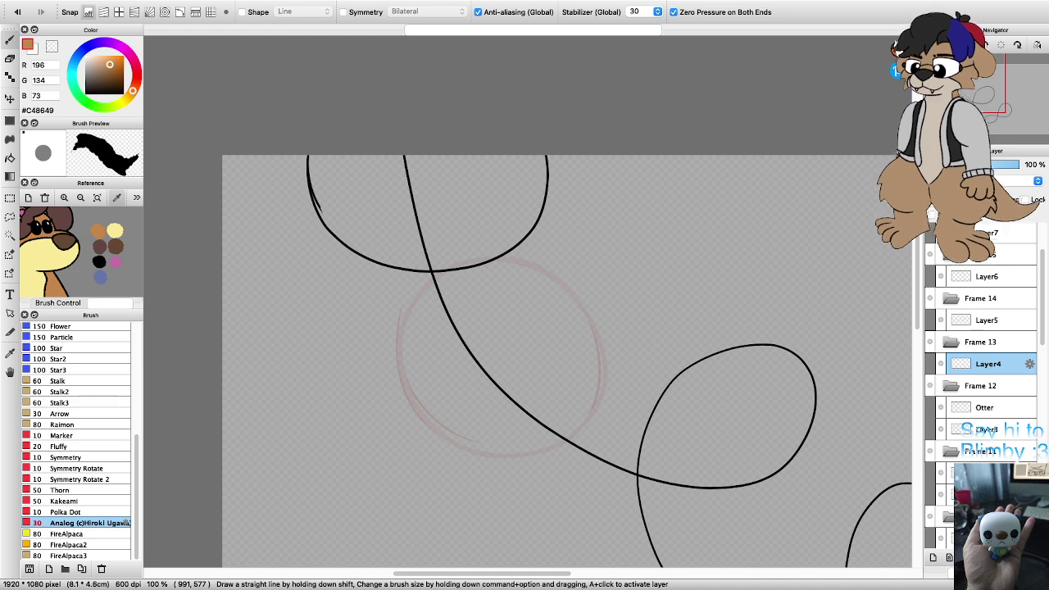
{"action": "scroll", "coordinate": [451, 314], "scroll_direction": "down", "scroll_amount": 5}
{"action": "scroll", "coordinate": [443, 295], "scroll_direction": "up", "scroll_amount": 5}
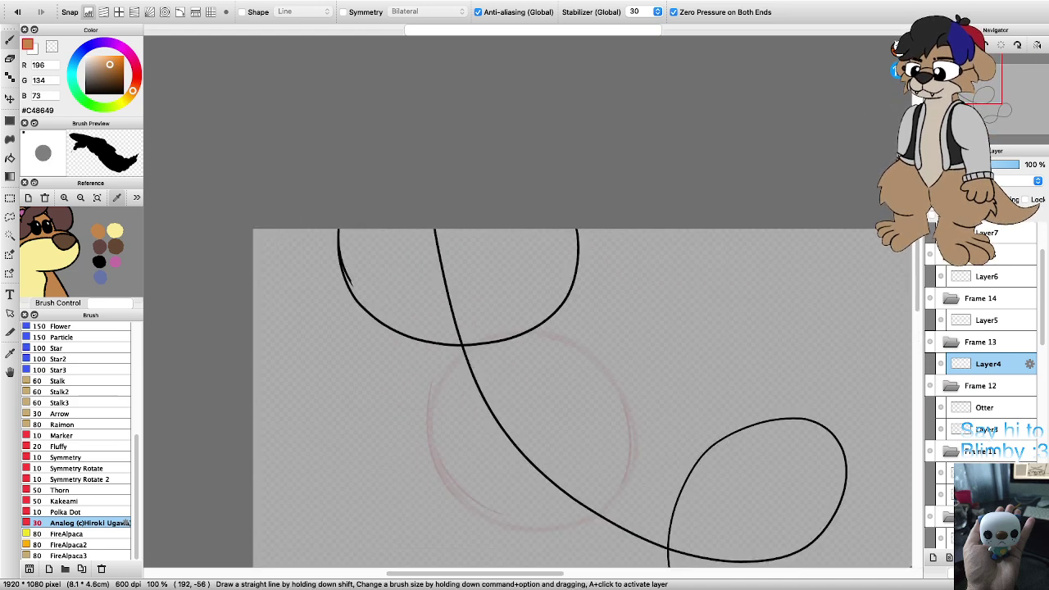
Step: Undo the orange stroke made on Frame 13's sketch layer and add a layer named Otter above that layer
{"action": "mouse_move", "coordinate": [336, 229]}
{"action": "left_mouse_down"}
{"action": "mouse_move", "coordinate": [345, 285]}
{"action": "mouse_move", "coordinate": [376, 325]}
{"action": "mouse_move", "coordinate": [416, 346]}
{"action": "mouse_move", "coordinate": [469, 350]}
{"action": "left_mouse_up"}
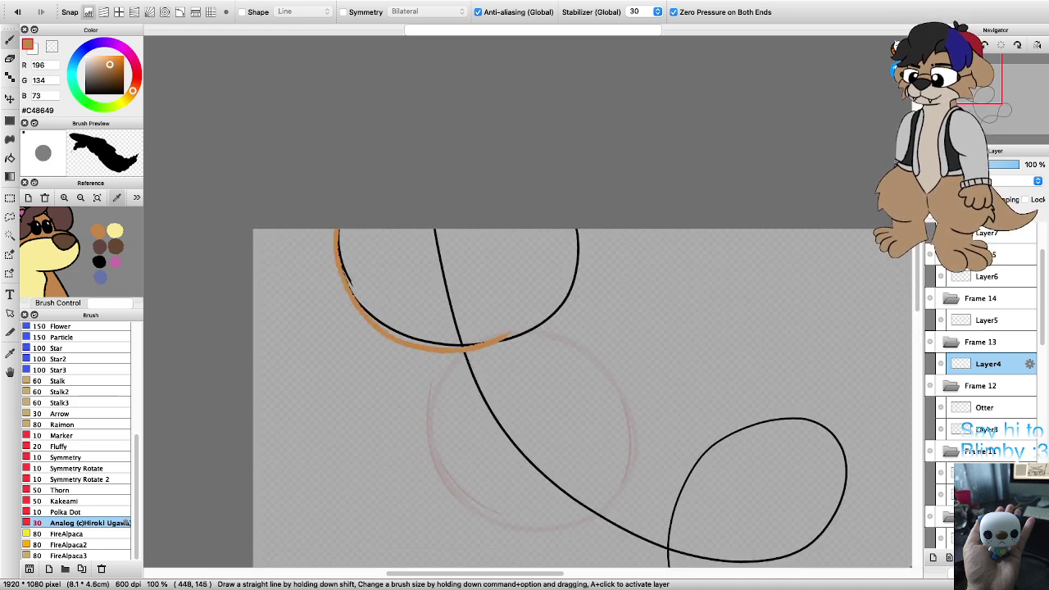
{"action": "key", "text": "super+z"}
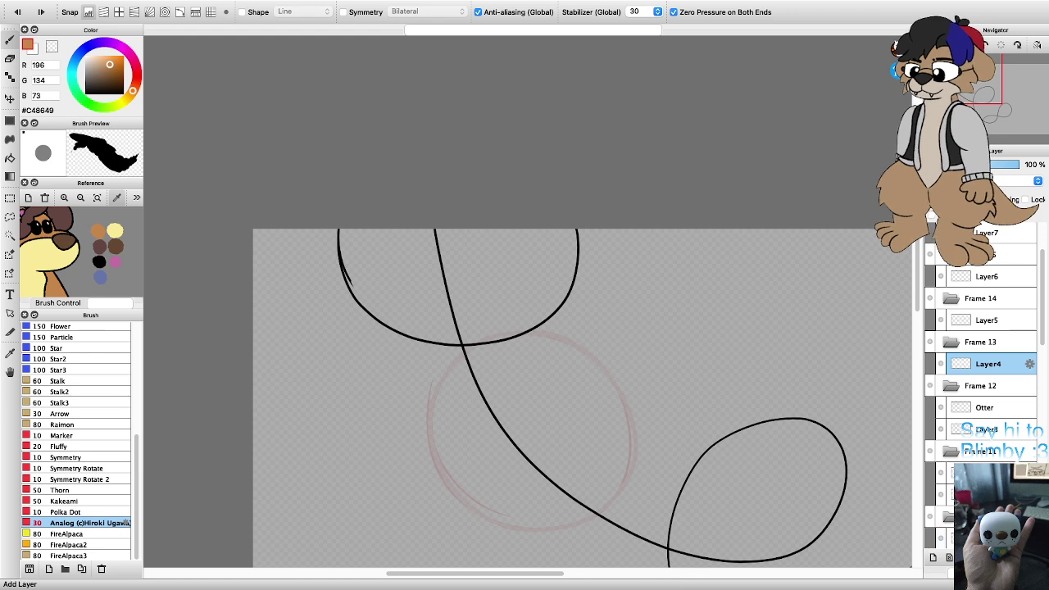
{"action": "left_click", "coordinate": [933, 558]}
{"action": "key", "text": "super+Tab"}
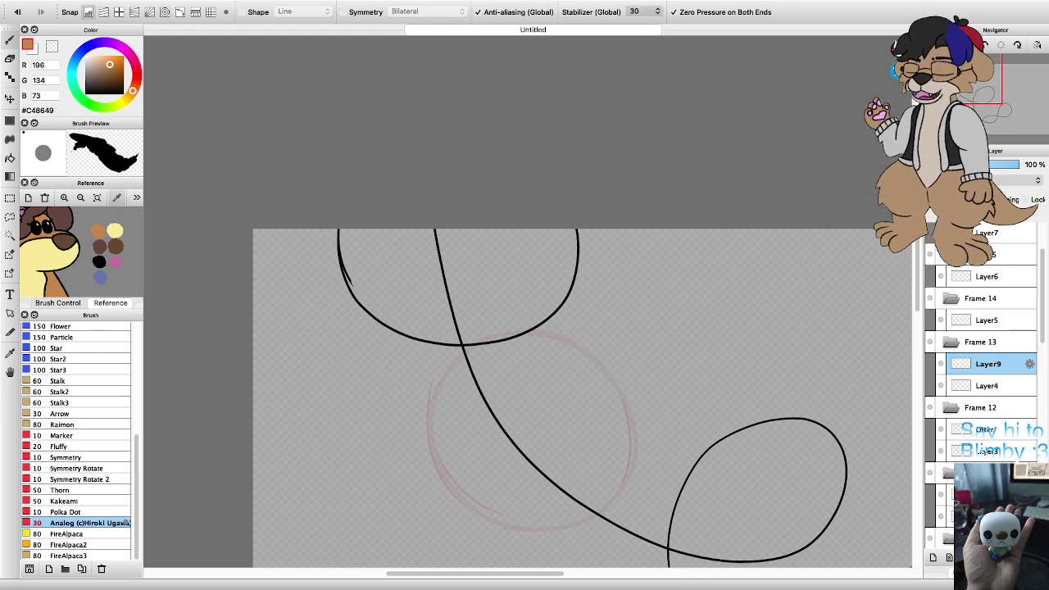
{"action": "type", "text": "Otter"}
{"action": "key", "text": "Return"}
{"action": "mouse_move", "coordinate": [343, 187]}
{"action": "left_mouse_down"}
{"action": "mouse_move", "coordinate": [335, 234]}
{"action": "mouse_move", "coordinate": [367, 320]}
{"action": "mouse_move", "coordinate": [467, 352]}
{"action": "mouse_move", "coordinate": [564, 277]}
{"action": "mouse_move", "coordinate": [569, 233]}
{"action": "mouse_move", "coordinate": [584, 295]}
{"action": "mouse_move", "coordinate": [548, 342]}
{"action": "left_mouse_up"}
{"action": "key", "text": "super+z"}
{"action": "key", "text": "super+z"}
Step: Rotate the canvas upside down and draw the orange head arc over Frame 13's guide circle, ending both sides at the canvas edge
{"action": "key", "text": "Right"}
{"action": "key", "text": "Right"}
{"action": "key", "text": "Right"}
{"action": "key", "text": "Right"}
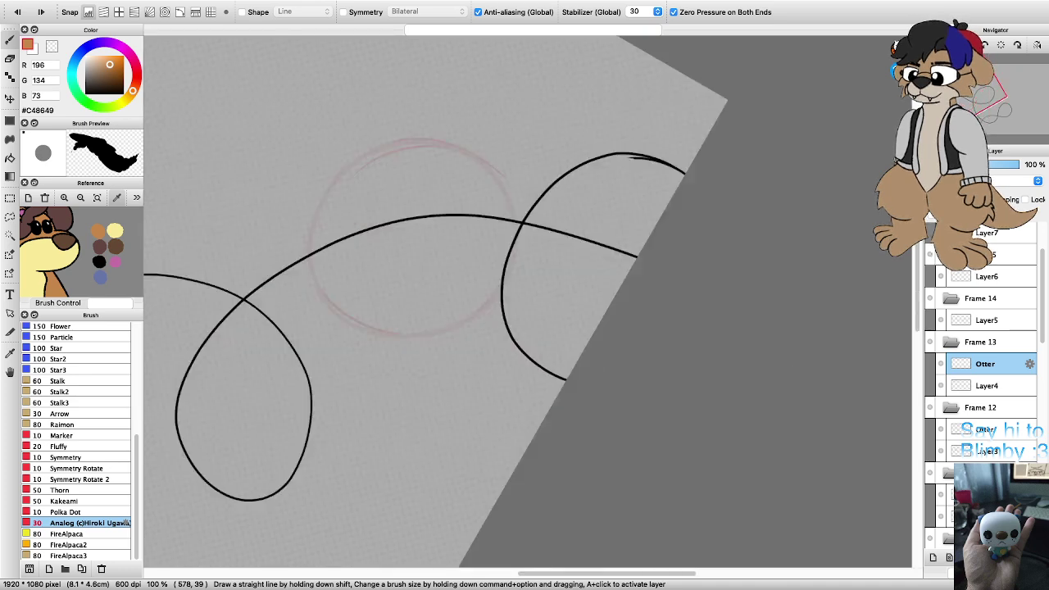
{"action": "key", "text": "Right"}
{"action": "key", "text": "Right"}
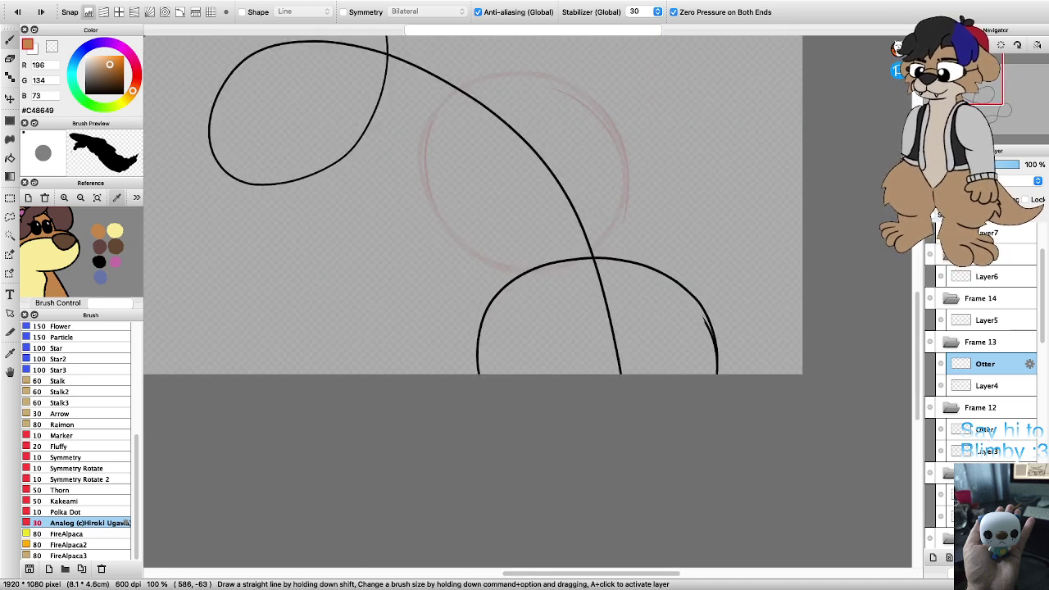
{"action": "mouse_move", "coordinate": [479, 374]}
{"action": "left_mouse_down"}
{"action": "mouse_move", "coordinate": [529, 276]}
{"action": "mouse_move", "coordinate": [633, 257]}
{"action": "mouse_move", "coordinate": [674, 276]}
{"action": "left_mouse_up"}
{"action": "key", "text": "super+z"}
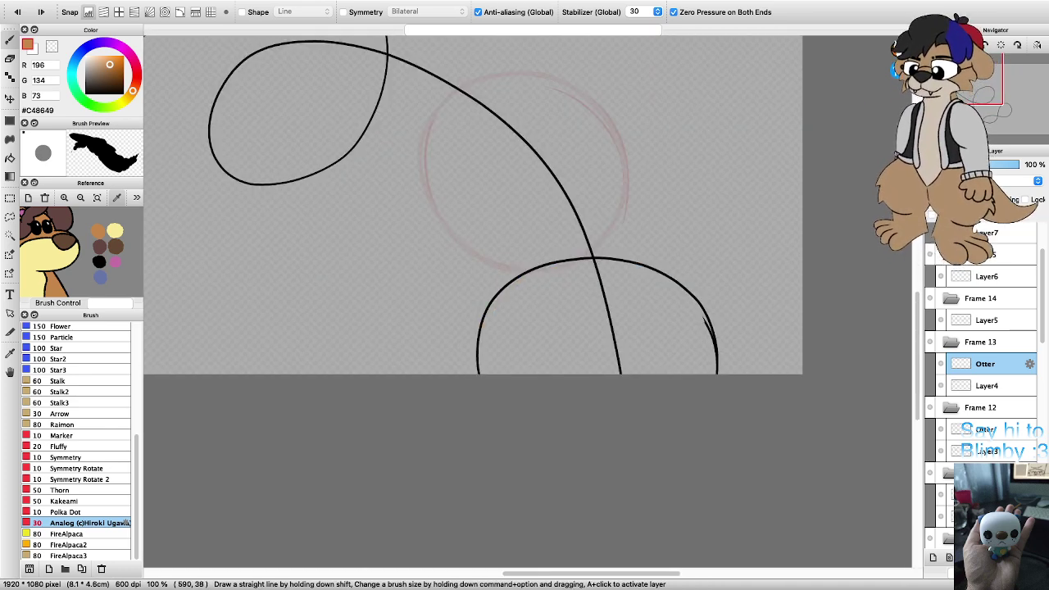
{"action": "mouse_move", "coordinate": [478, 374]}
{"action": "left_mouse_down"}
{"action": "mouse_move", "coordinate": [489, 312]}
{"action": "mouse_move", "coordinate": [531, 269]}
{"action": "mouse_move", "coordinate": [623, 248]}
{"action": "mouse_move", "coordinate": [672, 260]}
{"action": "mouse_move", "coordinate": [711, 289]}
{"action": "mouse_move", "coordinate": [738, 374]}
{"action": "left_mouse_up"}
{"action": "key", "text": "super+z"}
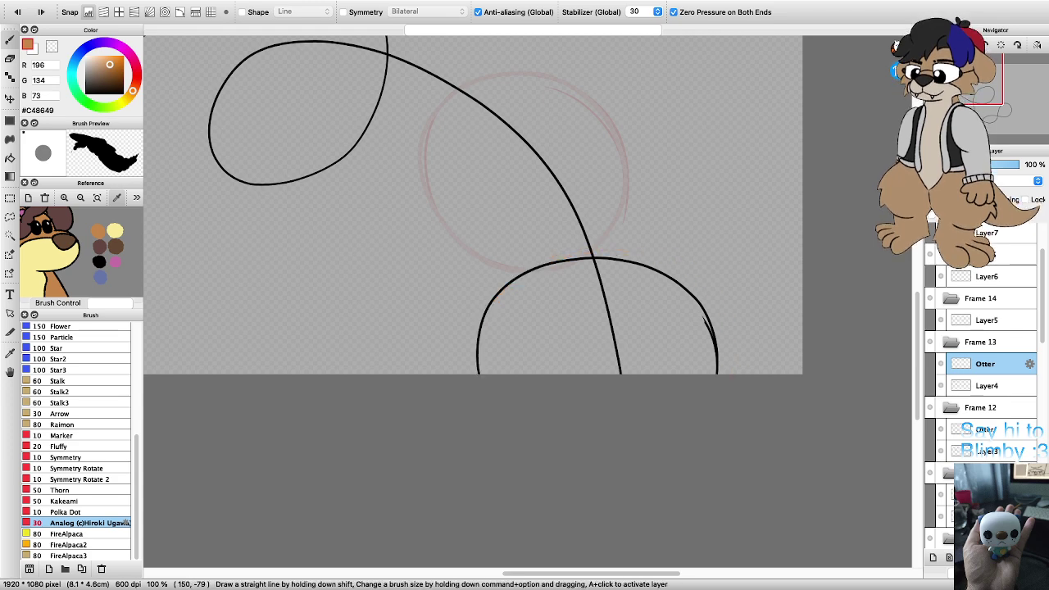
{"action": "key", "text": "super+y"}
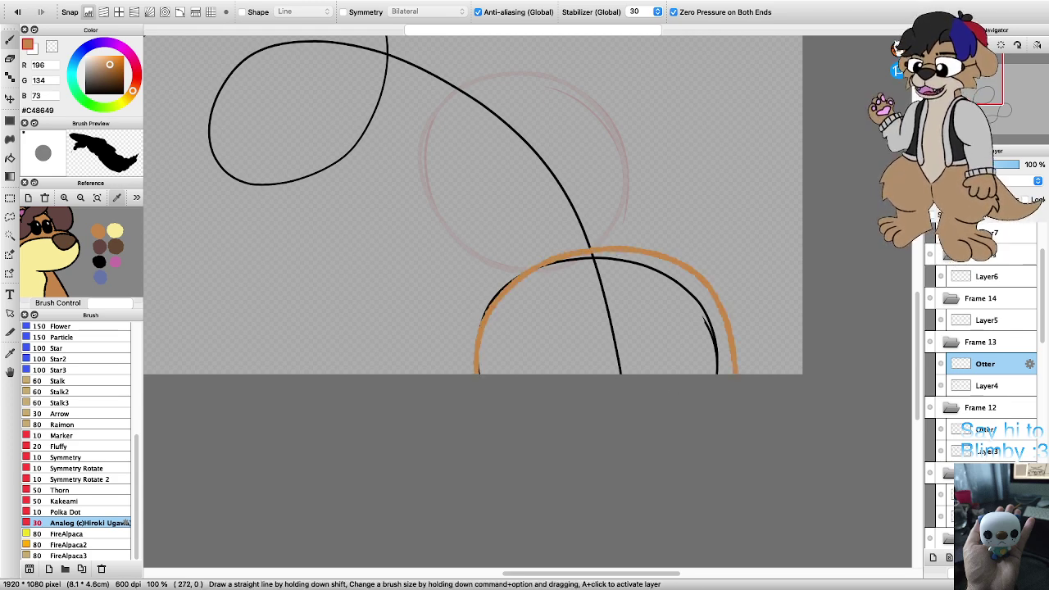
{"action": "scroll", "coordinate": [528, 301], "scroll_direction": "up", "scroll_amount": 1}
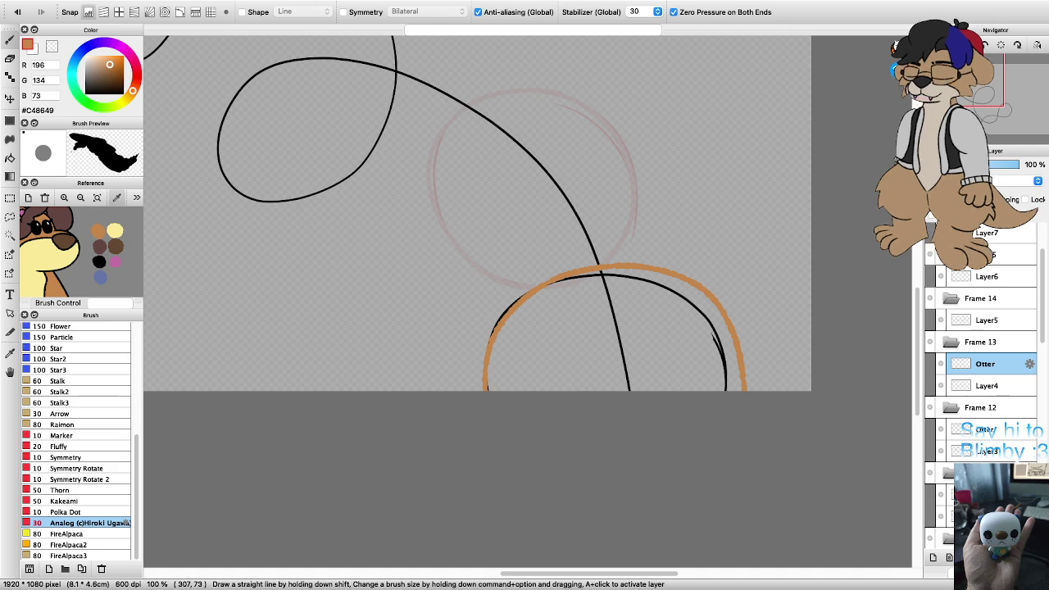
Step: Turn the canvas upright and thicken the left side of Frame 13's orange head arc with another stroke
{"action": "key", "text": "Left"}
{"action": "key", "text": "Left"}
{"action": "key", "text": "Left"}
{"action": "key", "text": "Left"}
{"action": "key", "text": "Left"}
{"action": "key", "text": "Left"}
{"action": "key", "text": "Left"}
{"action": "key", "text": "Left"}
{"action": "key", "text": "Left"}
{"action": "key", "text": "Left"}
{"action": "key", "text": "Left"}
{"action": "key", "text": "Left"}
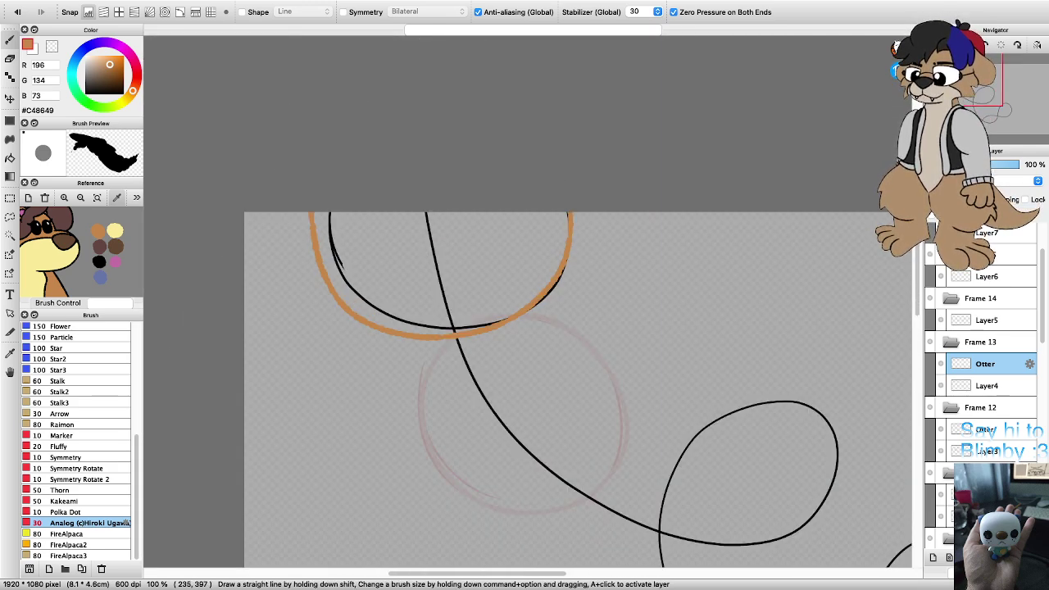
{"action": "scroll", "coordinate": [429, 332], "scroll_direction": "down", "scroll_amount": 2}
{"action": "scroll", "coordinate": [413, 419], "scroll_direction": "up", "scroll_amount": 4}
{"action": "scroll", "coordinate": [397, 309], "scroll_direction": "down", "scroll_amount": 3}
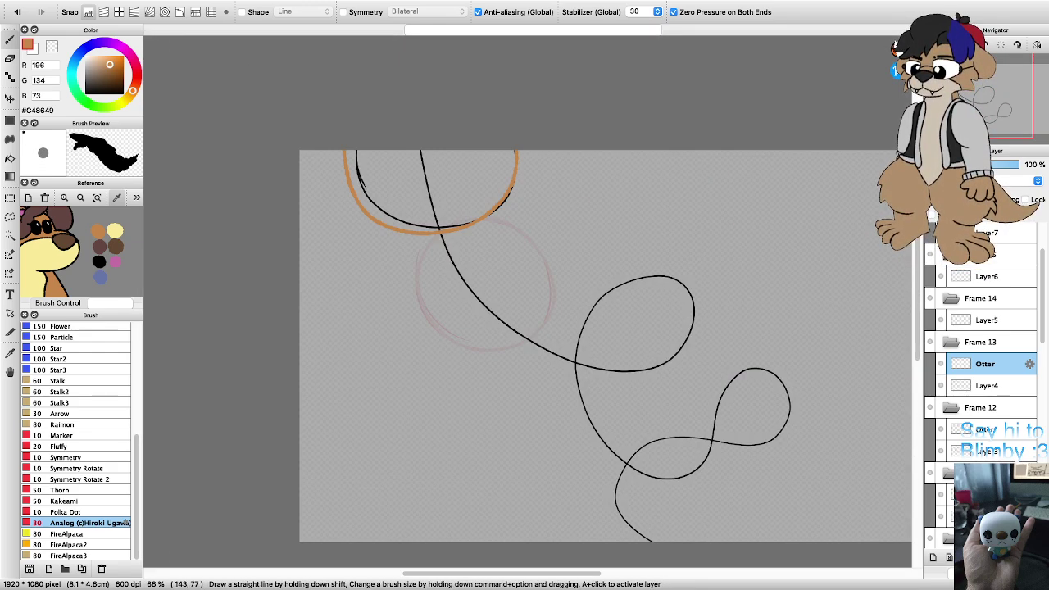
{"action": "scroll", "coordinate": [343, 175], "scroll_direction": "up", "scroll_amount": 4}
{"action": "mouse_move", "coordinate": [525, 406]}
{"action": "left_mouse_down"}
{"action": "mouse_move", "coordinate": [418, 328]}
{"action": "mouse_move", "coordinate": [344, 189]}
{"action": "mouse_move", "coordinate": [328, 64]}
{"action": "mouse_move", "coordinate": [369, 229]}
{"action": "mouse_move", "coordinate": [397, 291]}
{"action": "left_mouse_up"}
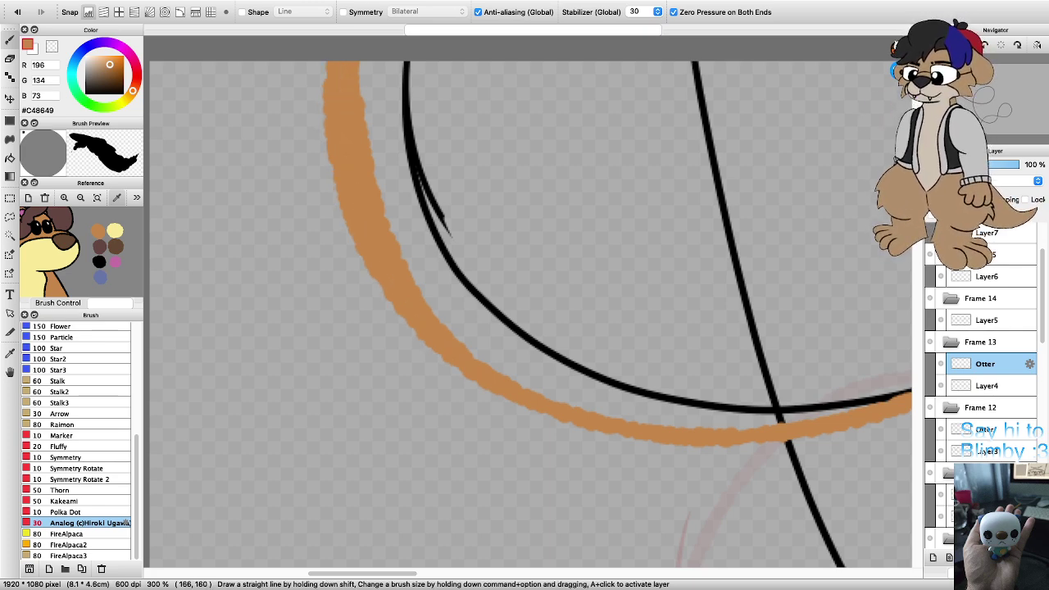
{"action": "scroll", "coordinate": [287, 221], "scroll_direction": "down", "scroll_amount": 5}
{"action": "scroll", "coordinate": [287, 221], "scroll_direction": "up", "scroll_amount": 2}
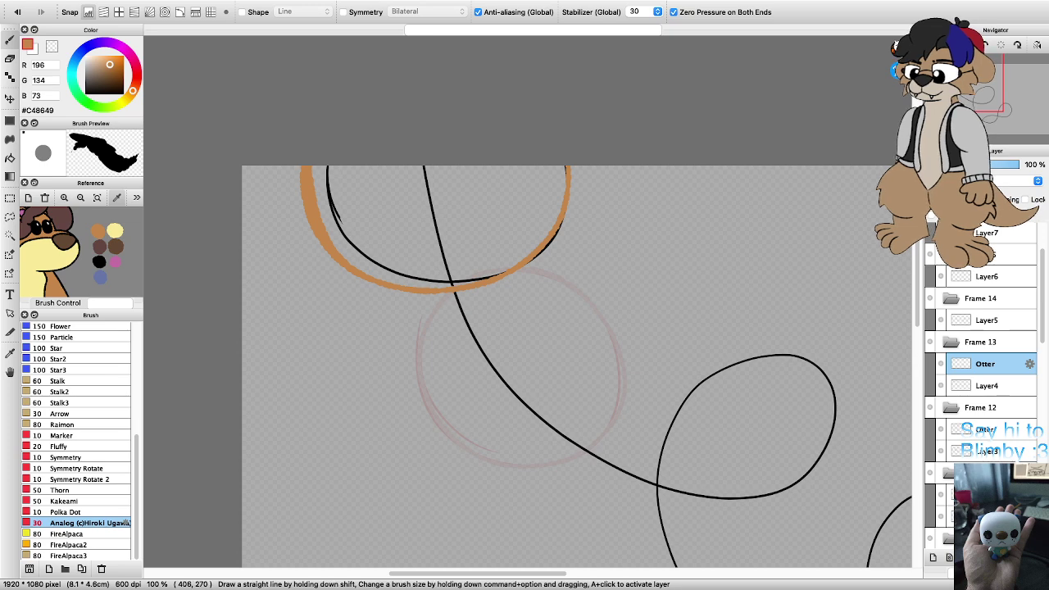
{"action": "scroll", "coordinate": [533, 463], "scroll_direction": "up", "scroll_amount": 2}
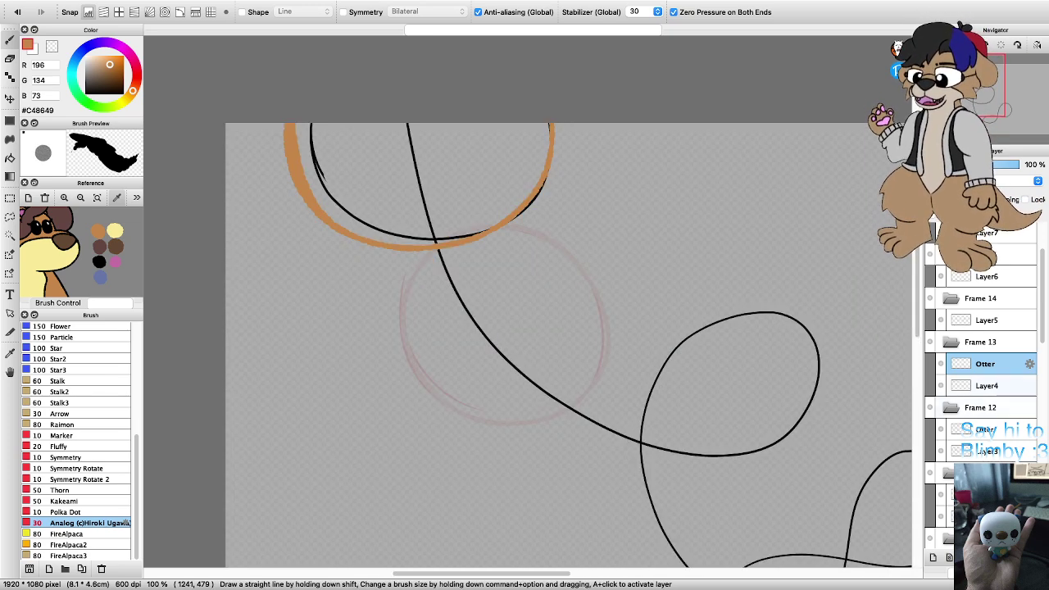
Step: On Frame 12's Otter layer, rotate the canvas and draw the left orange body line from the head circle to the path, redoing it once
{"action": "left_click", "coordinate": [986, 429]}
{"action": "scroll", "coordinate": [628, 408], "scroll_direction": "down", "scroll_amount": 4}
{"action": "scroll", "coordinate": [628, 428], "scroll_direction": "up", "scroll_amount": 4}
{"action": "key", "text": "Right"}
{"action": "key", "text": "Right"}
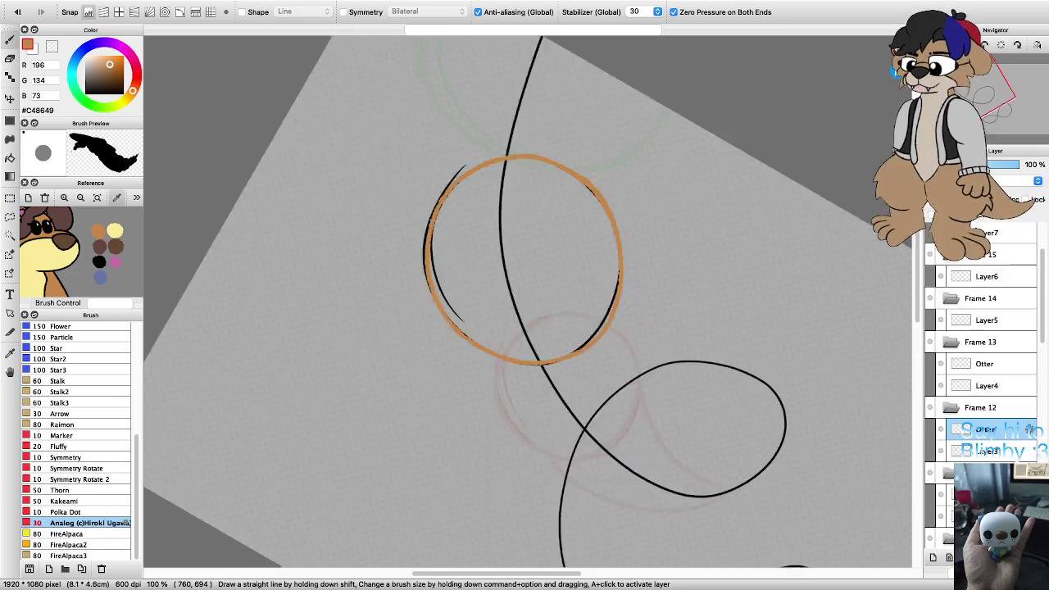
{"action": "key", "text": "Right"}
{"action": "key", "text": "Right"}
{"action": "key", "text": "Left"}
{"action": "scroll", "coordinate": [564, 450], "scroll_direction": "down", "scroll_amount": 2}
{"action": "scroll", "coordinate": [541, 443], "scroll_direction": "up", "scroll_amount": 1}
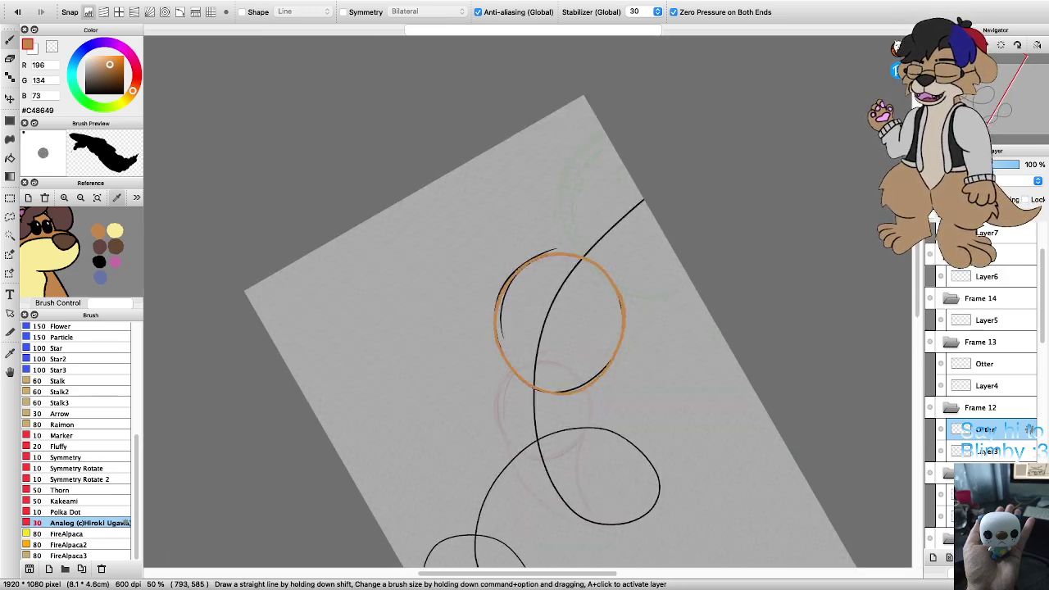
{"action": "scroll", "coordinate": [542, 448], "scroll_direction": "up", "scroll_amount": 2}
{"action": "scroll", "coordinate": [545, 463], "scroll_direction": "down", "scroll_amount": 2}
{"action": "scroll", "coordinate": [526, 432], "scroll_direction": "up", "scroll_amount": 1}
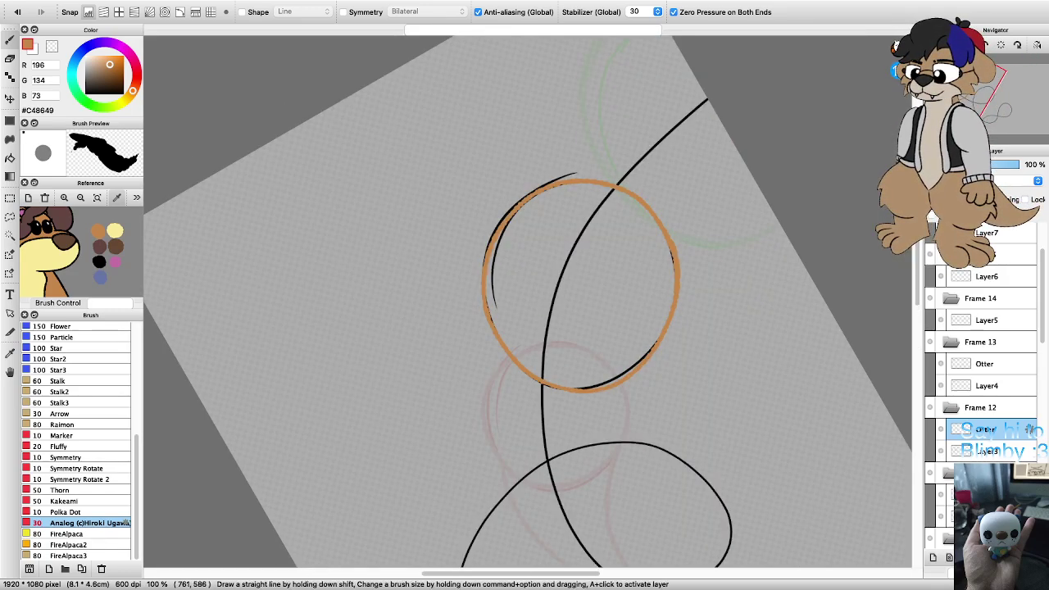
{"action": "mouse_move", "coordinate": [545, 460]}
{"action": "left_mouse_down"}
{"action": "mouse_move", "coordinate": [500, 379]}
{"action": "mouse_move", "coordinate": [488, 318]}
{"action": "left_mouse_up"}
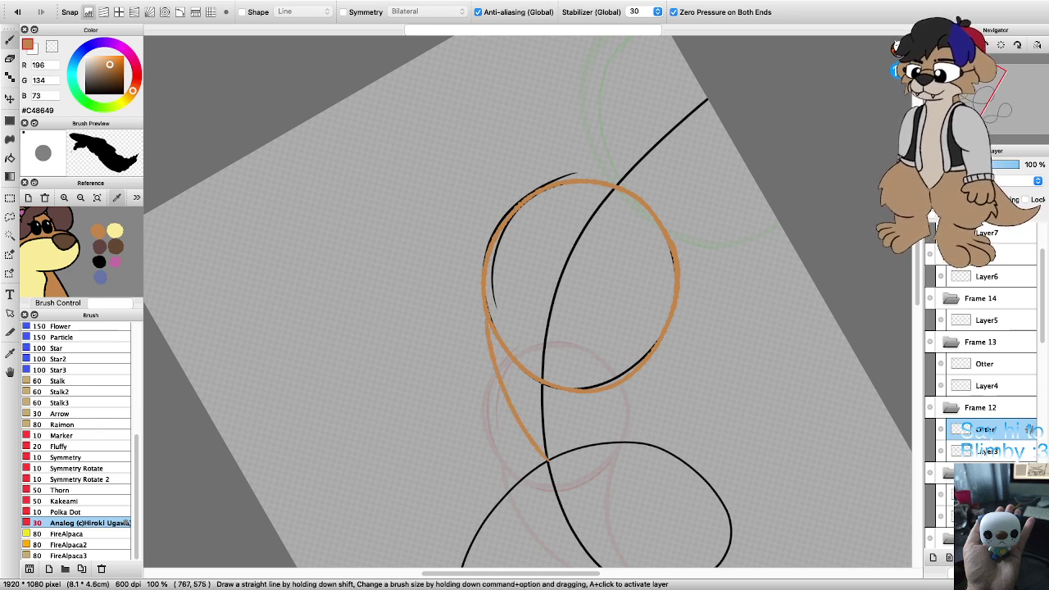
{"action": "key", "text": "super+z"}
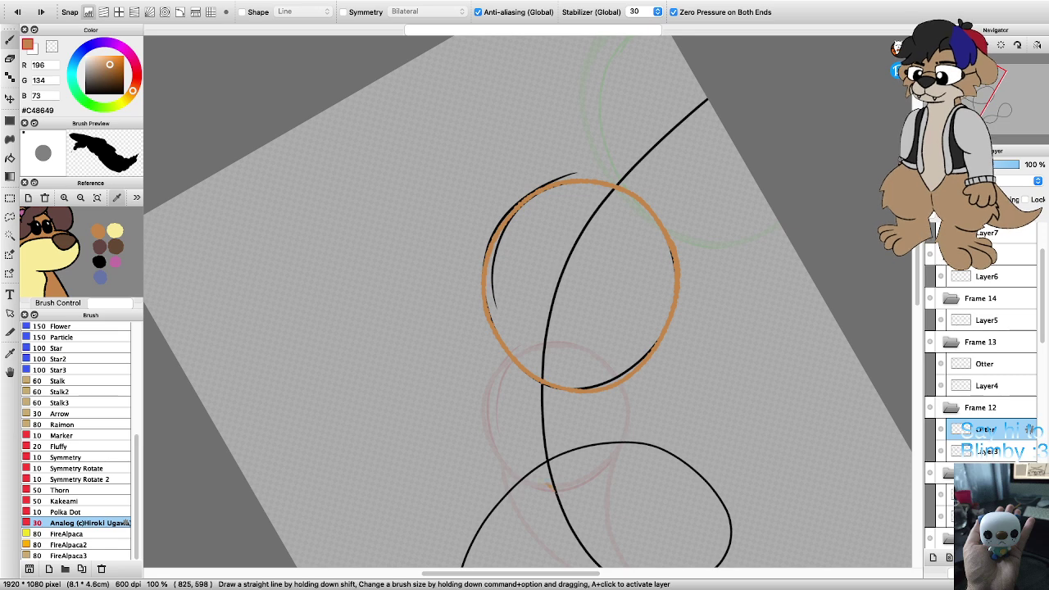
{"action": "mouse_move", "coordinate": [549, 488]}
{"action": "left_mouse_down"}
{"action": "mouse_move", "coordinate": [496, 387]}
{"action": "mouse_move", "coordinate": [489, 325]}
{"action": "left_mouse_up"}
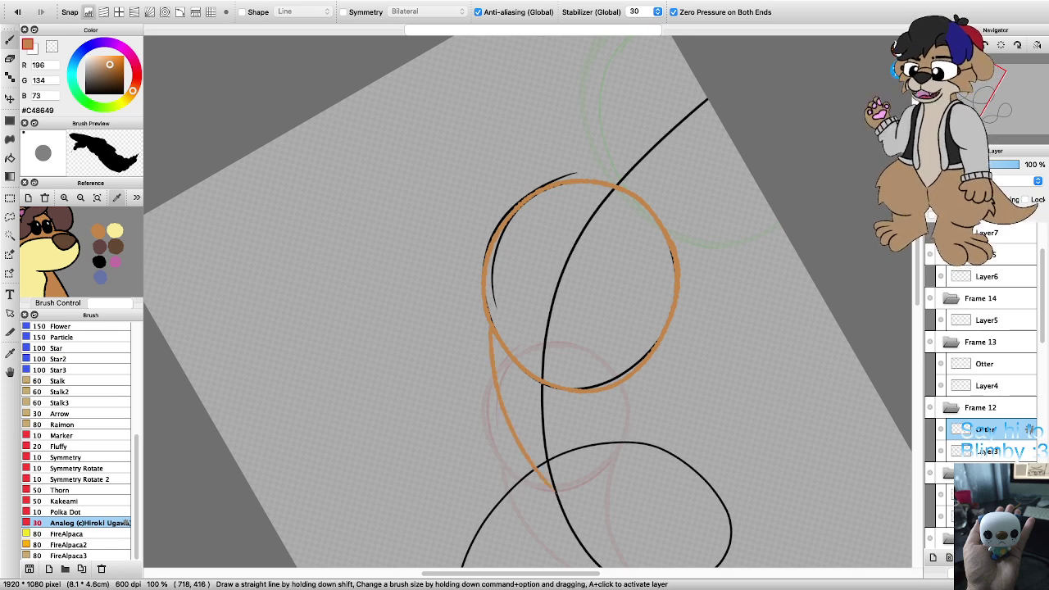
Step: Draw the right orange body line on Frame 12, joining the head circle to the left line's tip on the path
{"action": "mouse_move", "coordinate": [636, 374]}
{"action": "left_mouse_down"}
{"action": "mouse_move", "coordinate": [569, 454]}
{"action": "mouse_move", "coordinate": [558, 496]}
{"action": "mouse_move", "coordinate": [572, 518]}
{"action": "mouse_move", "coordinate": [496, 405]}
{"action": "left_mouse_up"}
{"action": "scroll", "coordinate": [554, 493], "scroll_direction": "up", "scroll_amount": 3}
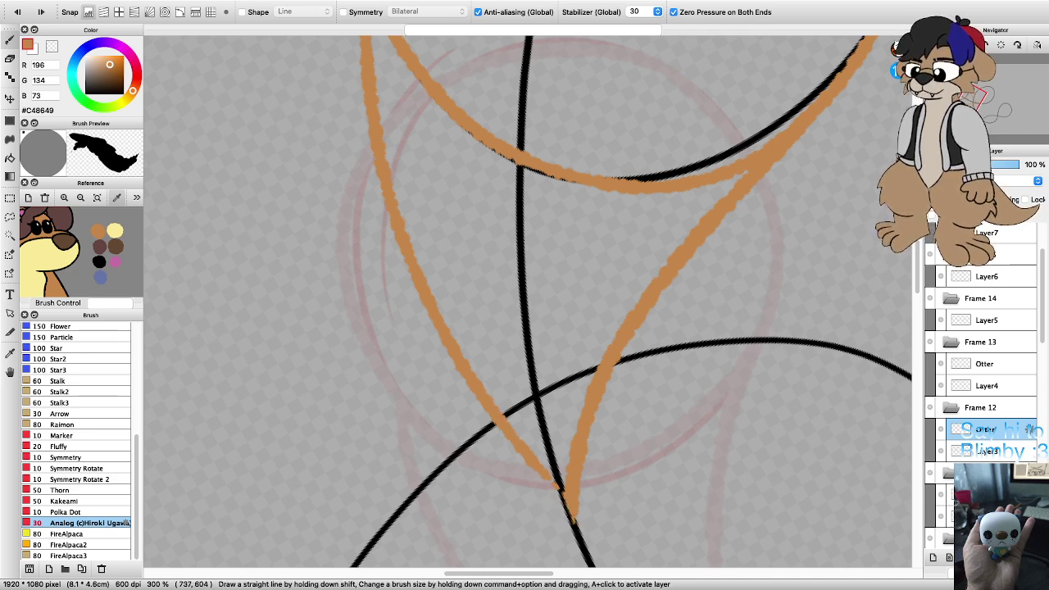
{"action": "scroll", "coordinate": [558, 492], "scroll_direction": "down", "scroll_amount": 5}
Step: Thicken Frame 12's left body line with a parallel orange stroke and fill the gap between the two strokes
{"action": "mouse_move", "coordinate": [531, 446]}
{"action": "left_mouse_down"}
{"action": "mouse_move", "coordinate": [477, 378]}
{"action": "mouse_move", "coordinate": [459, 269]}
{"action": "left_mouse_up"}
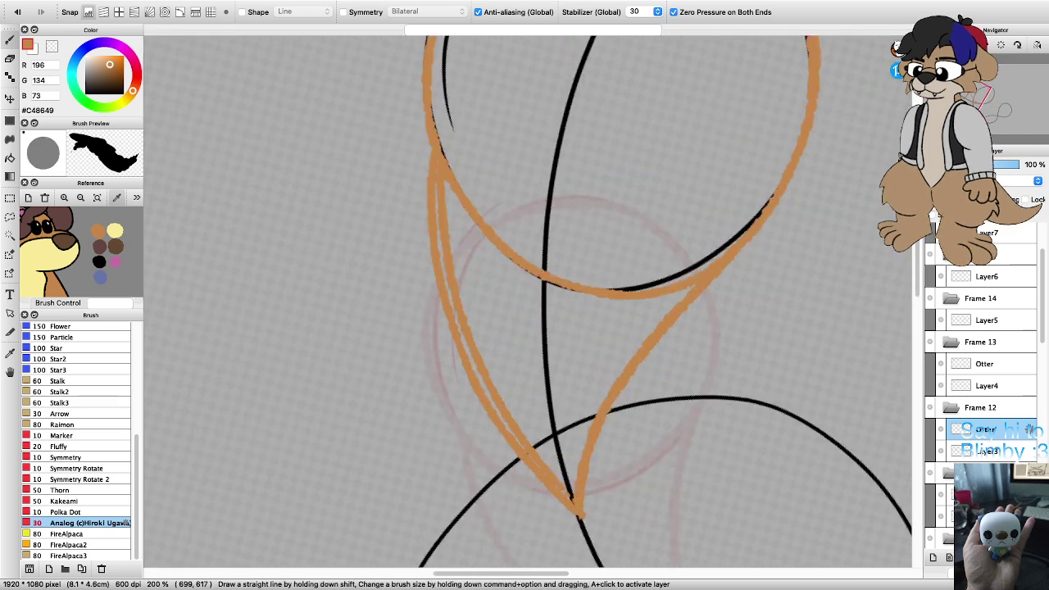
{"action": "scroll", "coordinate": [486, 382], "scroll_direction": "up", "scroll_amount": 3}
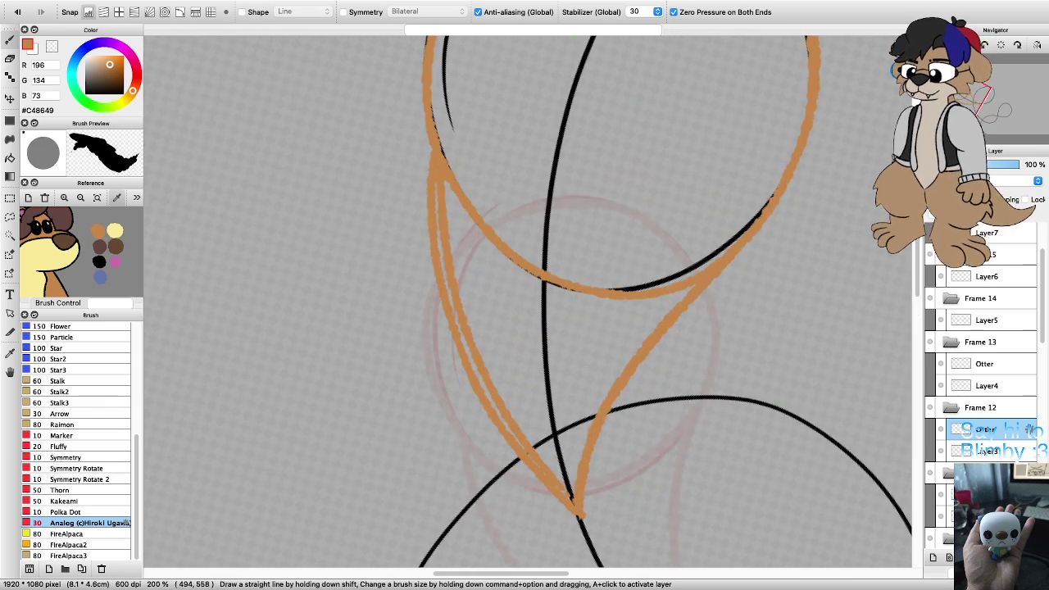
{"action": "mouse_move", "coordinate": [437, 192]}
{"action": "left_mouse_down"}
{"action": "mouse_move", "coordinate": [440, 261]}
{"action": "mouse_move", "coordinate": [469, 354]}
{"action": "mouse_move", "coordinate": [520, 445]}
{"action": "mouse_move", "coordinate": [574, 504]}
{"action": "left_mouse_up"}
{"action": "scroll", "coordinate": [520, 442], "scroll_direction": "down", "scroll_amount": 1}
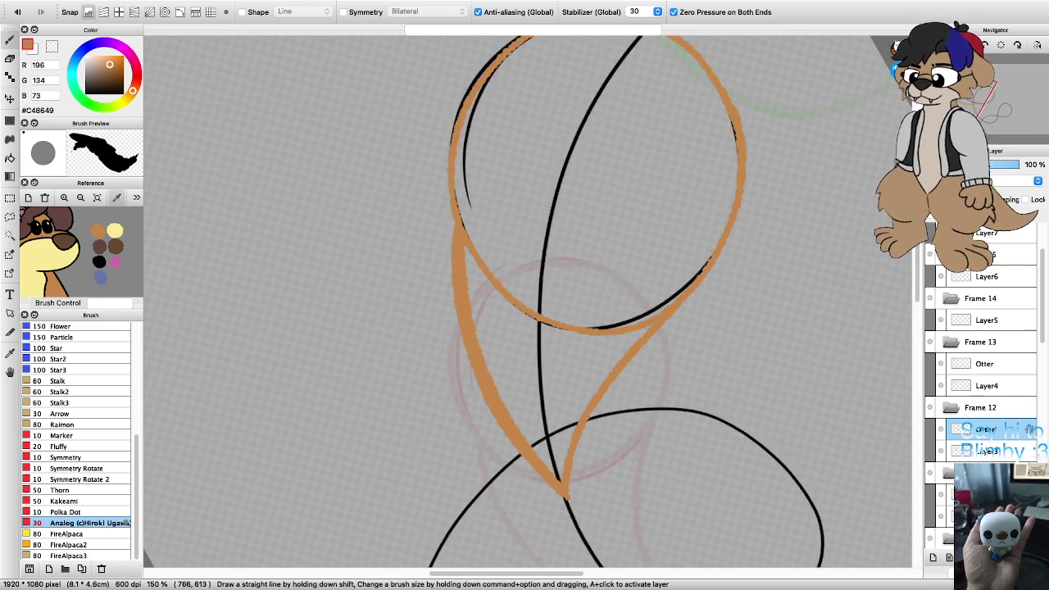
{"action": "scroll", "coordinate": [529, 455], "scroll_direction": "up", "scroll_amount": 2}
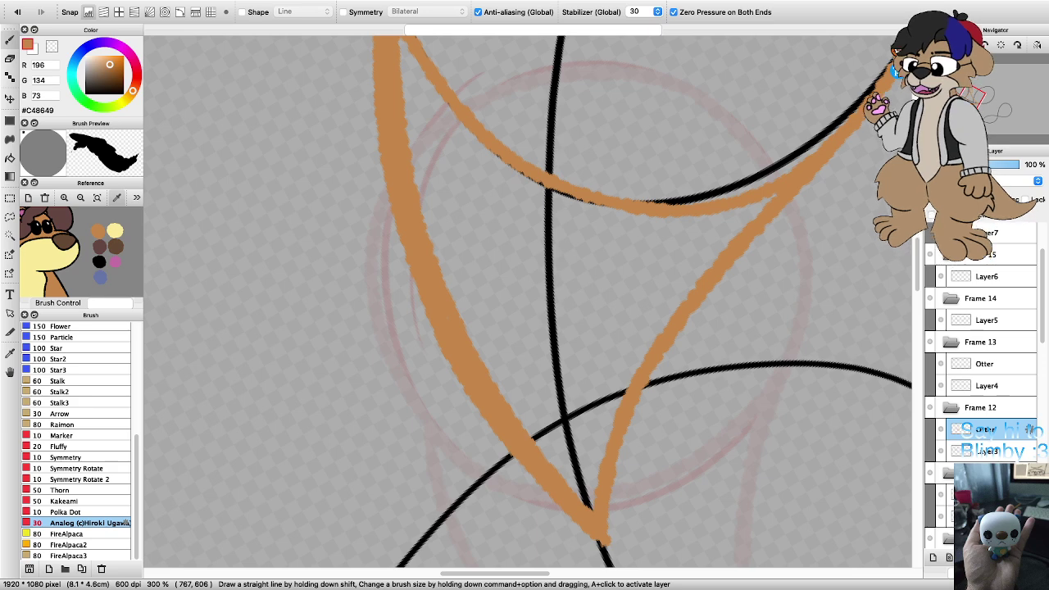
{"action": "scroll", "coordinate": [541, 442], "scroll_direction": "down", "scroll_amount": 3}
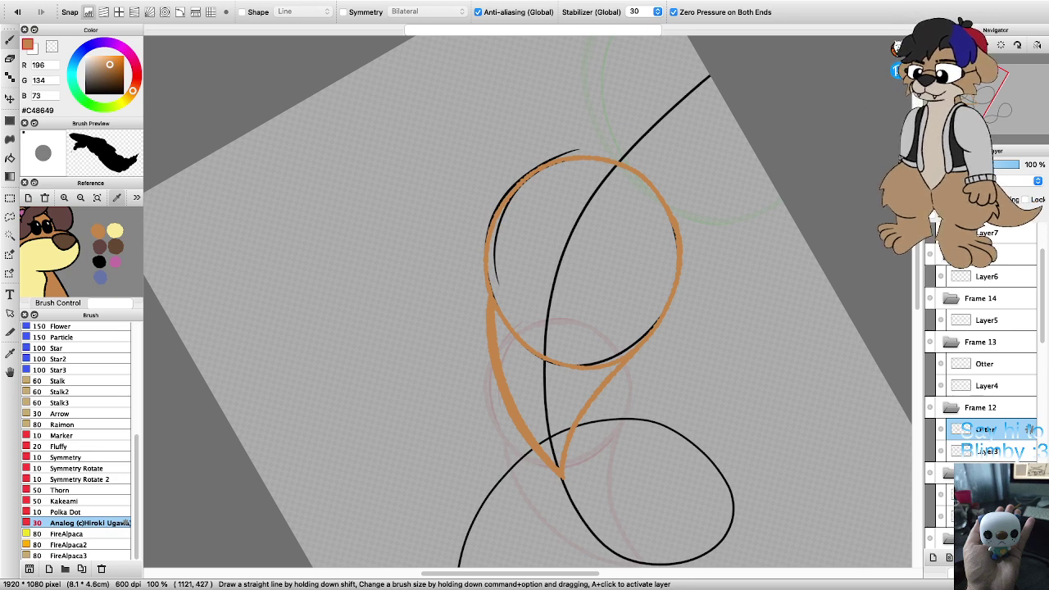
Step: Select Frame 13's Otter layer, try a left body line from the head arc to the path, and undo it
{"action": "key", "text": "Left"}
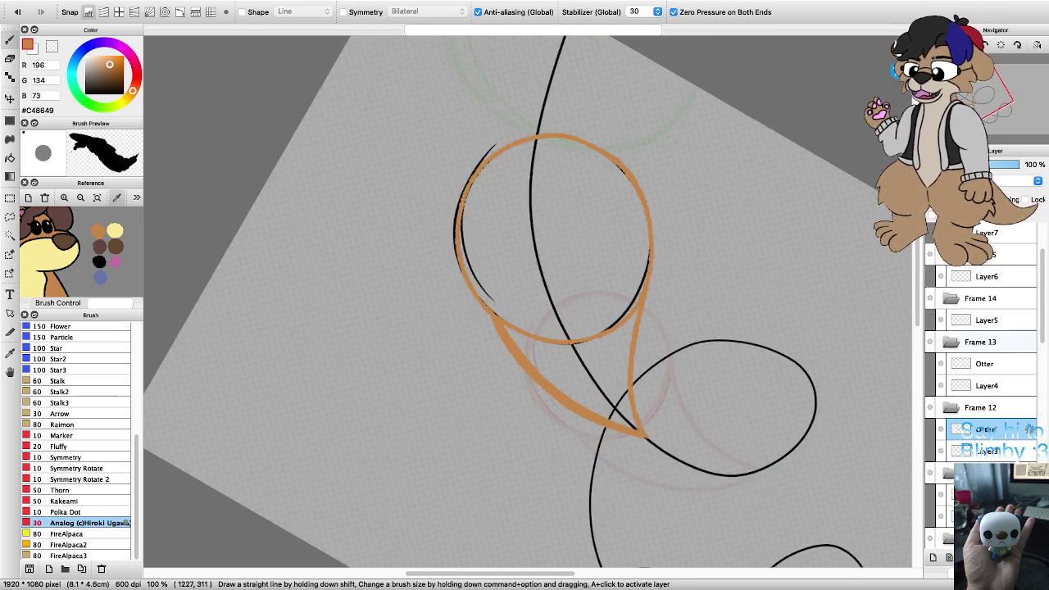
{"action": "left_click", "coordinate": [985, 364]}
{"action": "scroll", "coordinate": [799, 367], "scroll_direction": "down", "scroll_amount": 3}
{"action": "scroll", "coordinate": [657, 304], "scroll_direction": "up", "scroll_amount": 3}
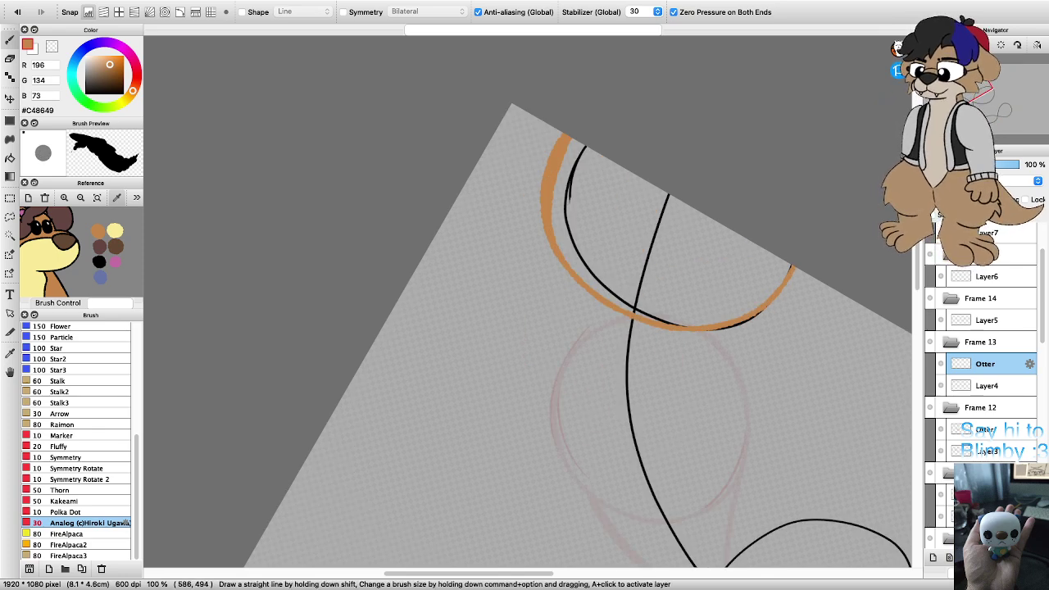
{"action": "mouse_move", "coordinate": [654, 497]}
{"action": "left_mouse_down"}
{"action": "mouse_move", "coordinate": [576, 355]}
{"action": "mouse_move", "coordinate": [551, 249]}
{"action": "left_mouse_up"}
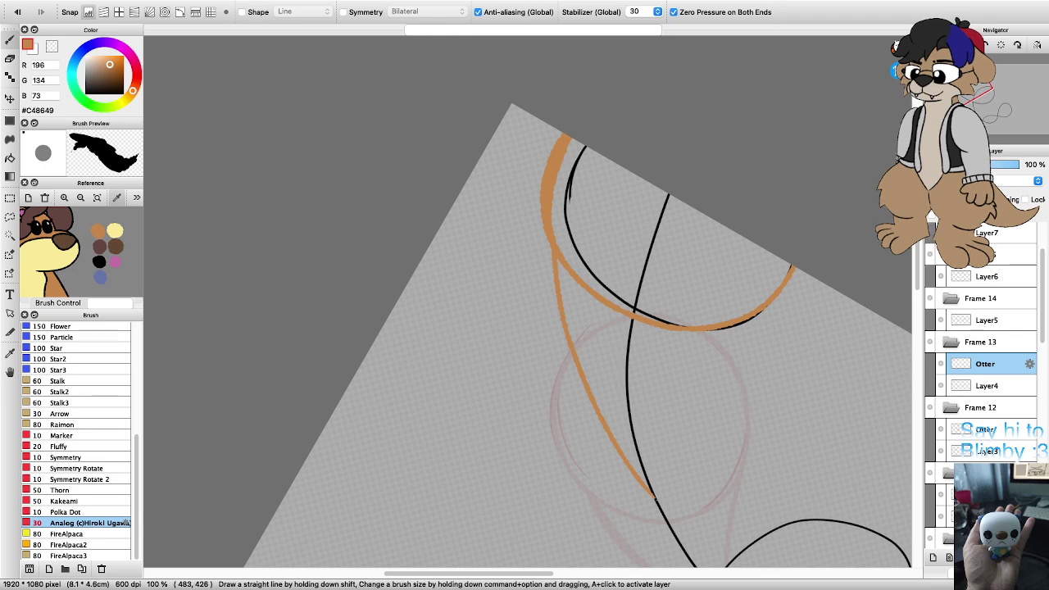
{"action": "key", "text": "super+z"}
{"action": "key", "text": "super+minus"}
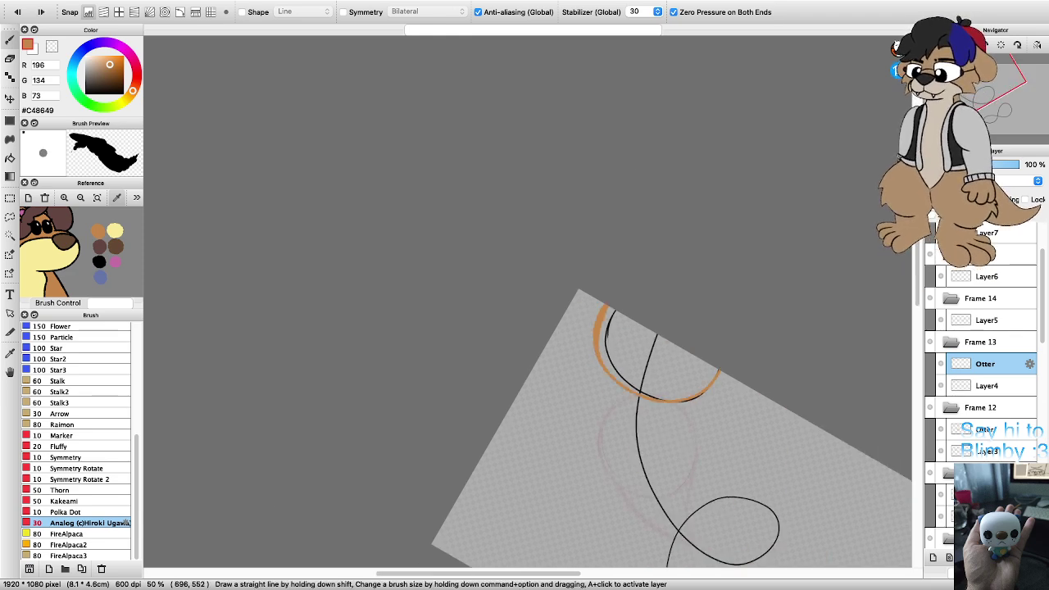
Step: Step back through the Otter drawings from Frame 12 to Frame 10 to compare the body shapes, and return to Frame 13's Otter layer
{"action": "key", "text": "super+plus"}
{"action": "key", "text": "Down"}
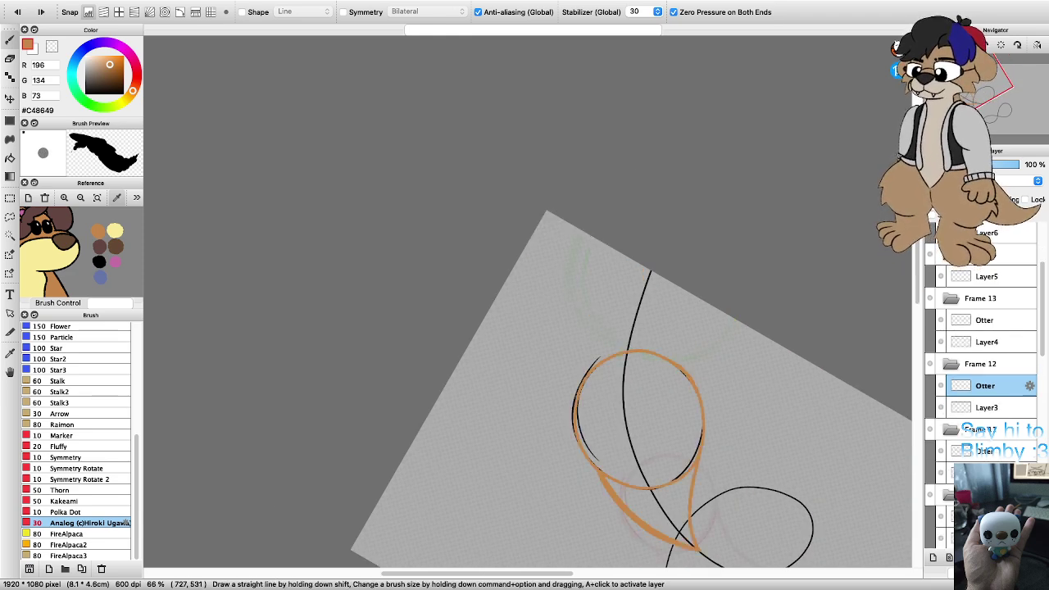
{"action": "key", "text": "Down"}
{"action": "key", "text": "Down"}
{"action": "scroll", "coordinate": [712, 437], "scroll_direction": "down", "scroll_amount": 5}
{"action": "key", "text": "super+plus"}
{"action": "key", "text": "super+plus"}
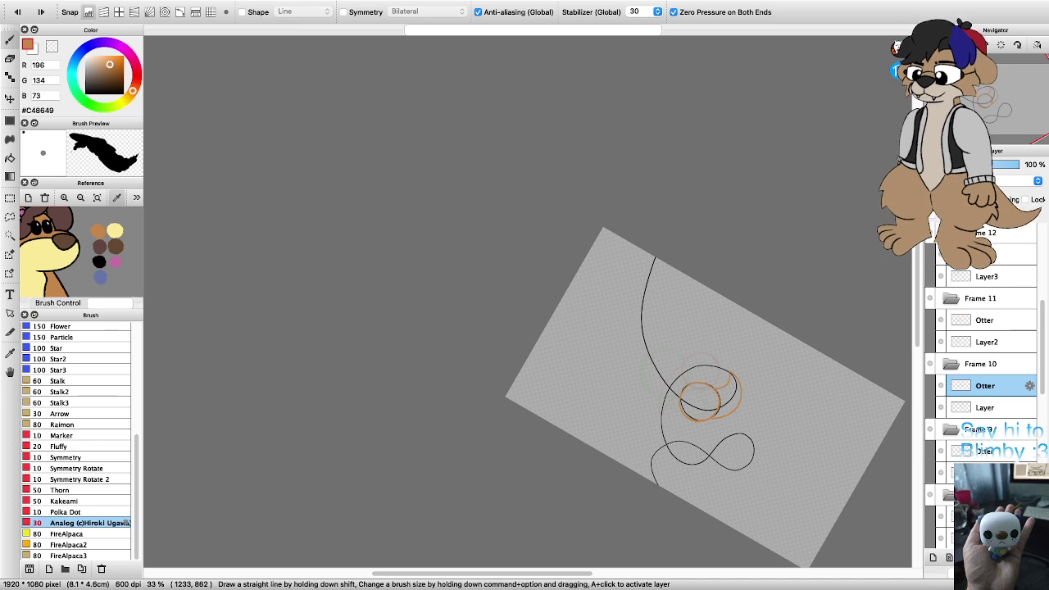
{"action": "key", "text": "super+Up"}
{"action": "key", "text": "super+Up"}
{"action": "key", "text": "super+Up"}
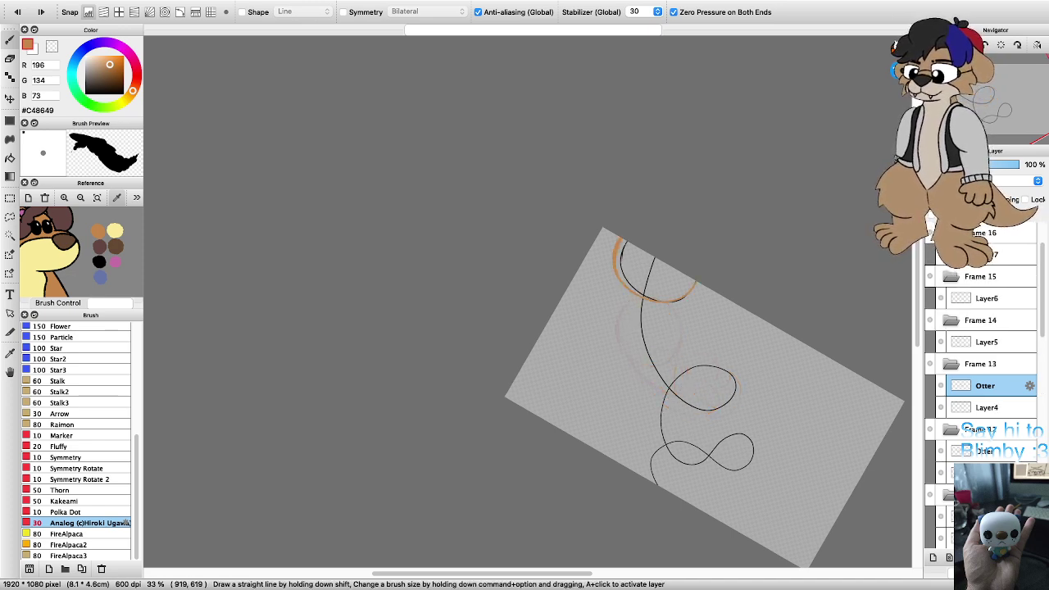
{"action": "key", "text": "super+plus"}
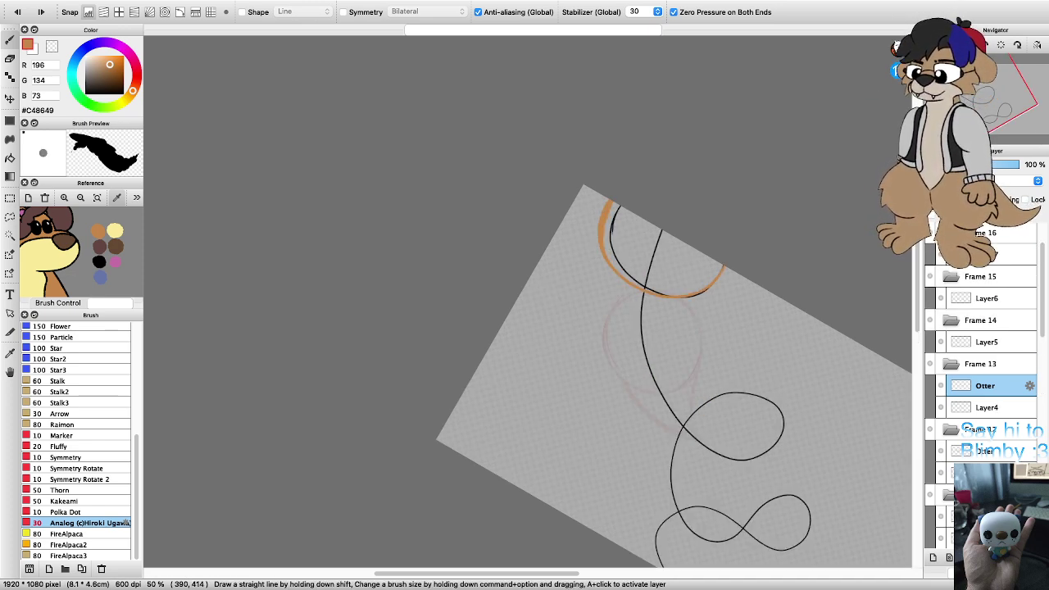
{"action": "key", "text": "super+plus"}
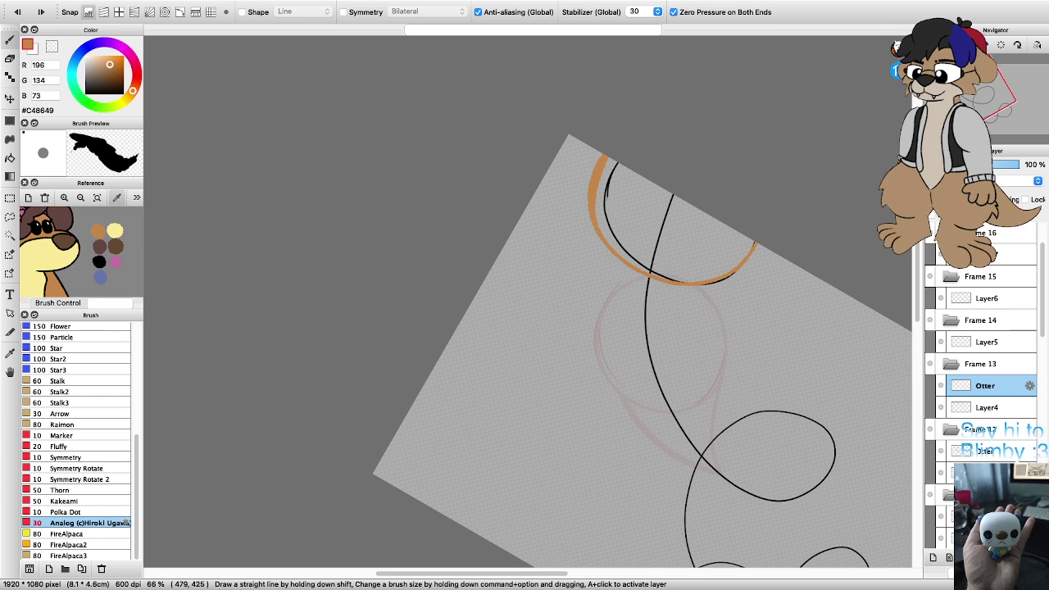
Step: Draw a shorter left orange body line on Frame 13 from the path up to the head arc, undoing and redrawing until it fits
{"action": "mouse_move", "coordinate": [660, 385]}
{"action": "left_mouse_down"}
{"action": "mouse_move", "coordinate": [618, 326]}
{"action": "mouse_move", "coordinate": [586, 226]}
{"action": "mouse_move", "coordinate": [623, 340]}
{"action": "left_mouse_up"}
{"action": "key", "text": "super+z"}
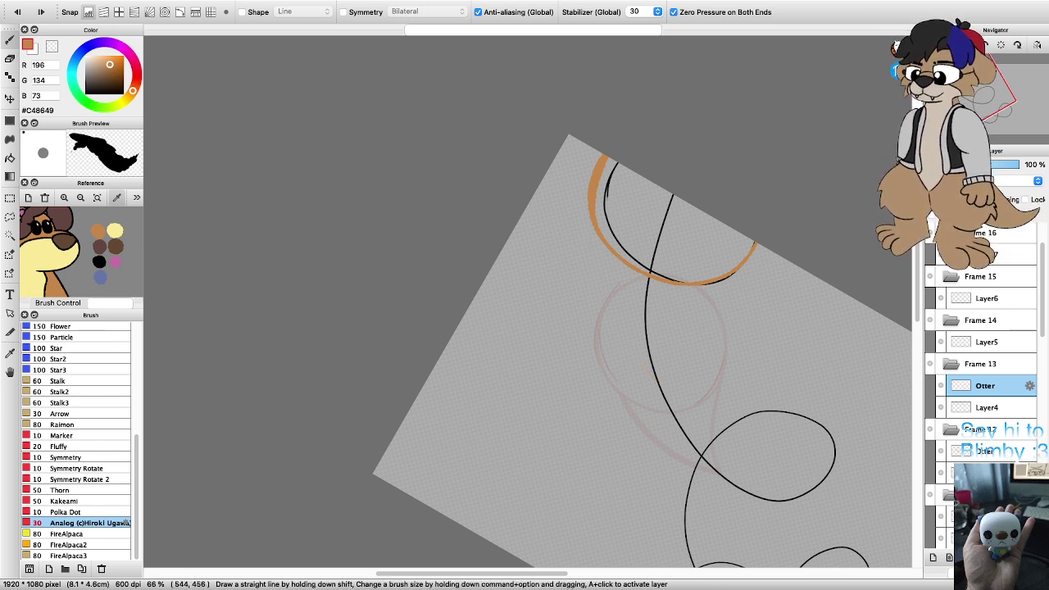
{"action": "left_click_drag", "start_coordinate": [656, 379], "coordinate": [603, 246]}
{"action": "key", "text": "super+z"}
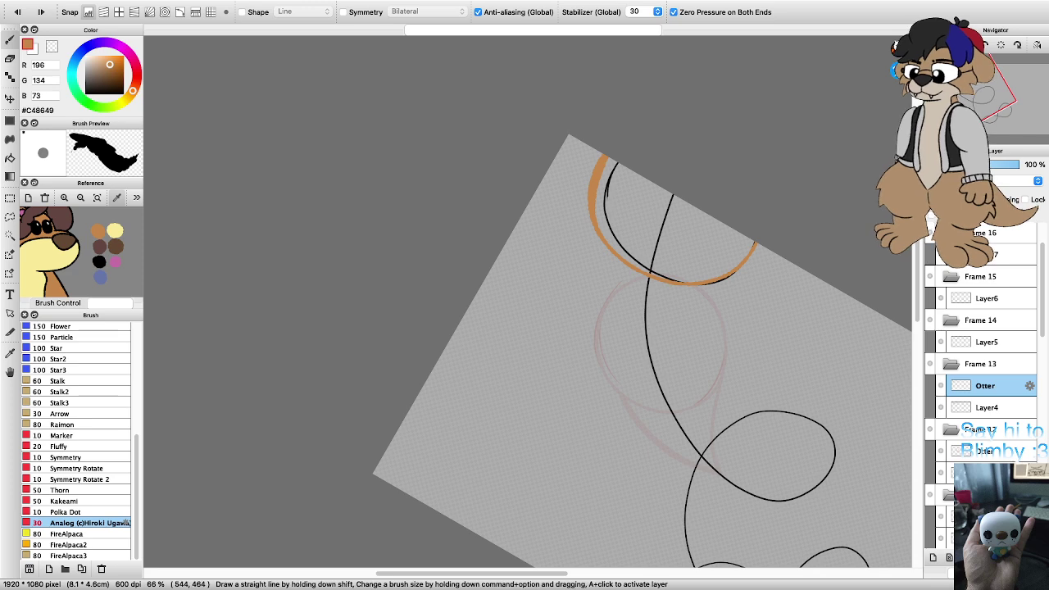
{"action": "mouse_move", "coordinate": [654, 377]}
{"action": "left_mouse_down"}
{"action": "mouse_move", "coordinate": [623, 333]}
{"action": "mouse_move", "coordinate": [601, 243]}
{"action": "left_mouse_up"}
{"action": "scroll", "coordinate": [687, 345], "scroll_direction": "up", "scroll_amount": 2}
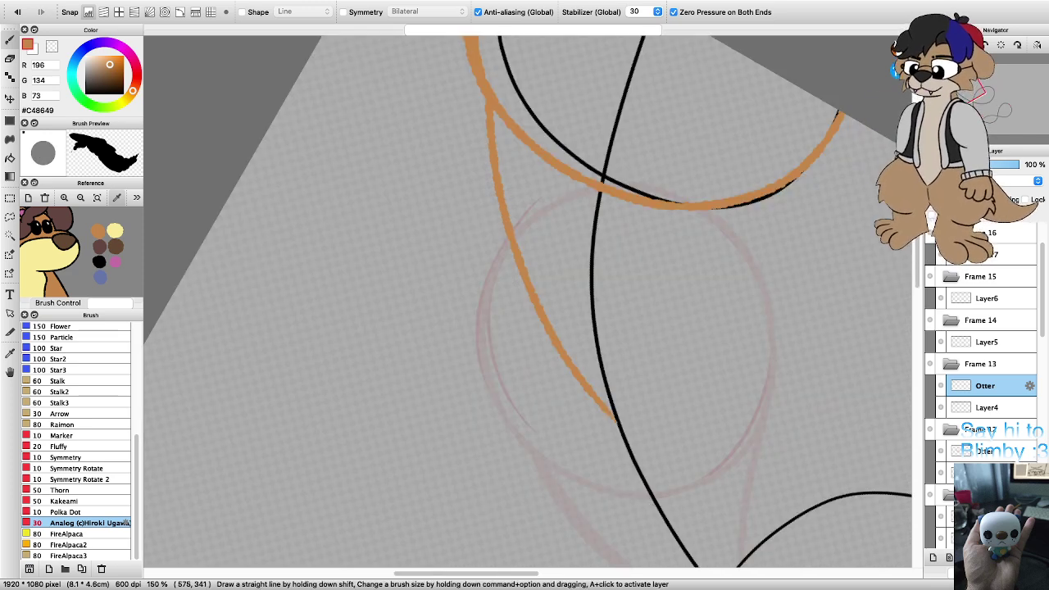
Step: Draw Frame 13's right orange body line from the tip to the head arc, redoing it once, and clean up the pointed tip
{"action": "mouse_move", "coordinate": [621, 423]}
{"action": "left_mouse_down"}
{"action": "mouse_move", "coordinate": [640, 345]}
{"action": "mouse_move", "coordinate": [684, 269]}
{"action": "mouse_move", "coordinate": [775, 200]}
{"action": "left_mouse_up"}
{"action": "key", "text": "super+z"}
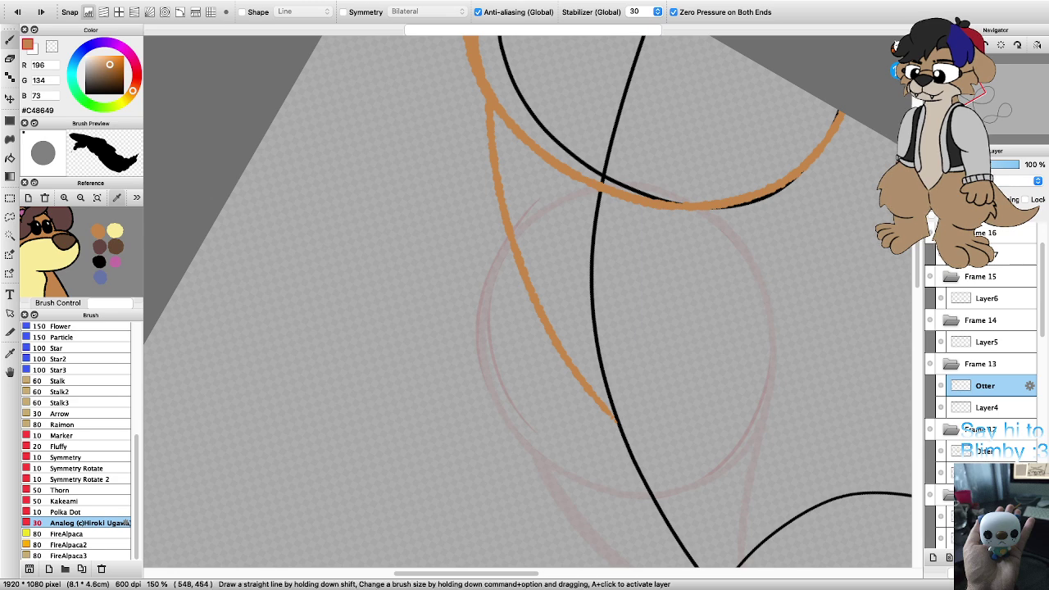
{"action": "mouse_move", "coordinate": [621, 424]}
{"action": "left_mouse_down"}
{"action": "mouse_move", "coordinate": [668, 276]}
{"action": "mouse_move", "coordinate": [736, 204]}
{"action": "left_mouse_up"}
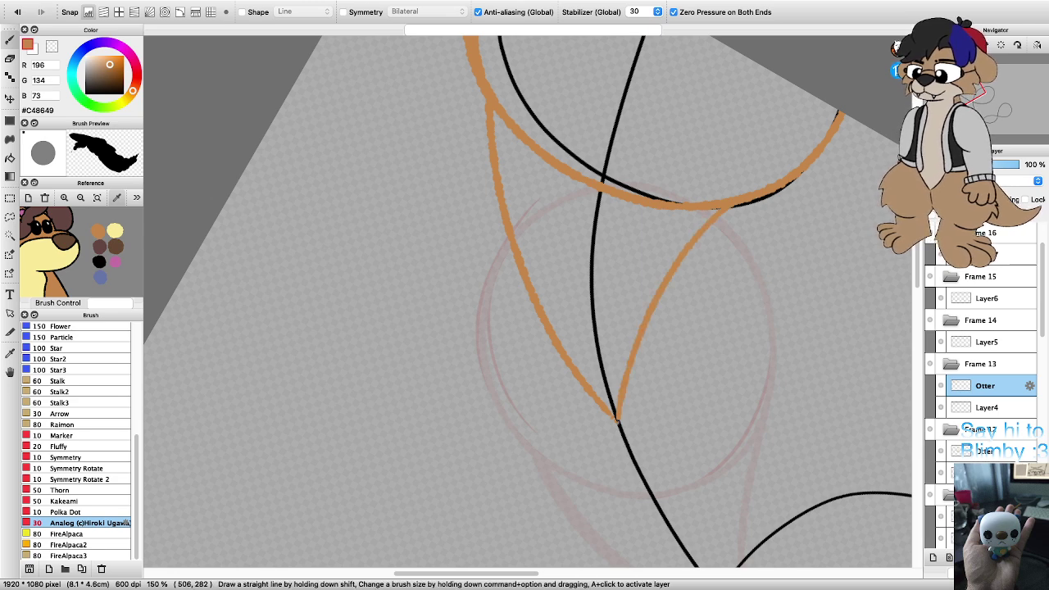
{"action": "scroll", "coordinate": [607, 409], "scroll_direction": "up", "scroll_amount": 4}
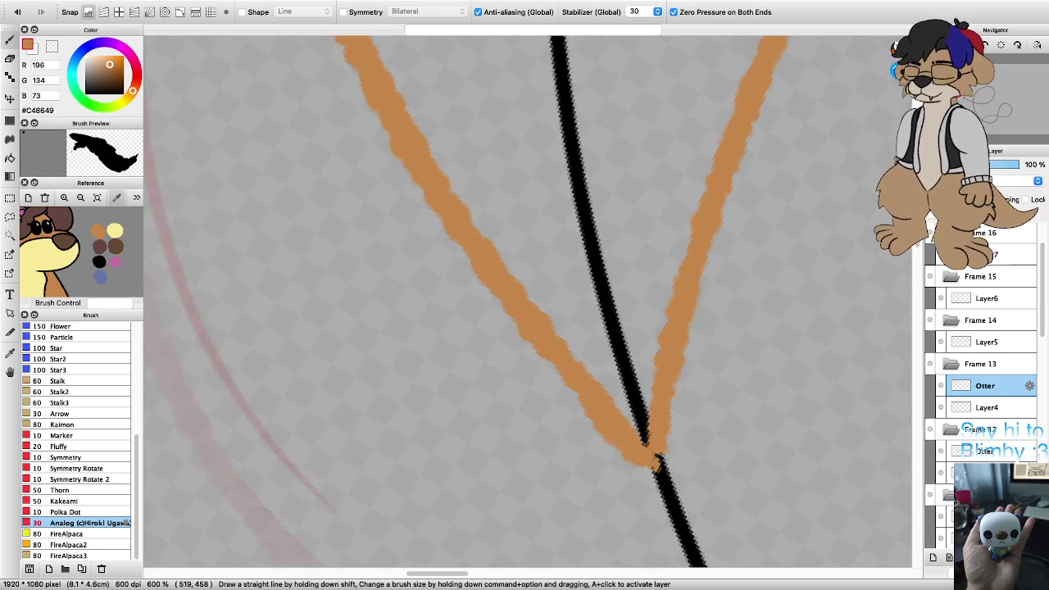
{"action": "mouse_move", "coordinate": [608, 423]}
{"action": "left_mouse_down"}
{"action": "mouse_move", "coordinate": [663, 478]}
{"action": "mouse_move", "coordinate": [671, 402]}
{"action": "left_mouse_up"}
{"action": "scroll", "coordinate": [644, 404], "scroll_direction": "down", "scroll_amount": 5}
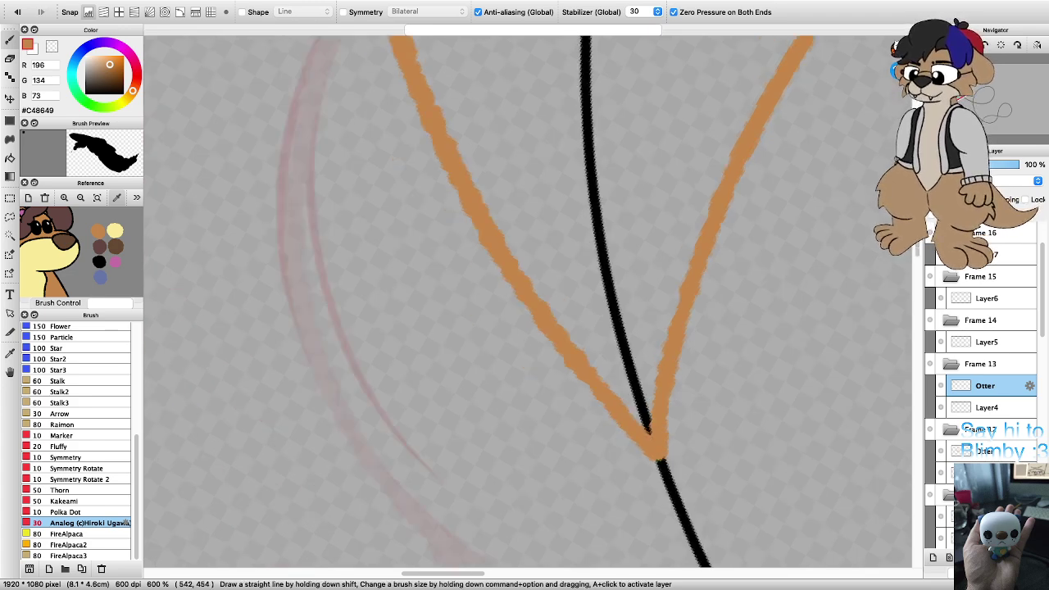
{"action": "scroll", "coordinate": [642, 265], "scroll_direction": "up", "scroll_amount": 1}
{"action": "scroll", "coordinate": [632, 329], "scroll_direction": "down", "scroll_amount": 2}
{"action": "scroll", "coordinate": [652, 280], "scroll_direction": "up", "scroll_amount": 1}
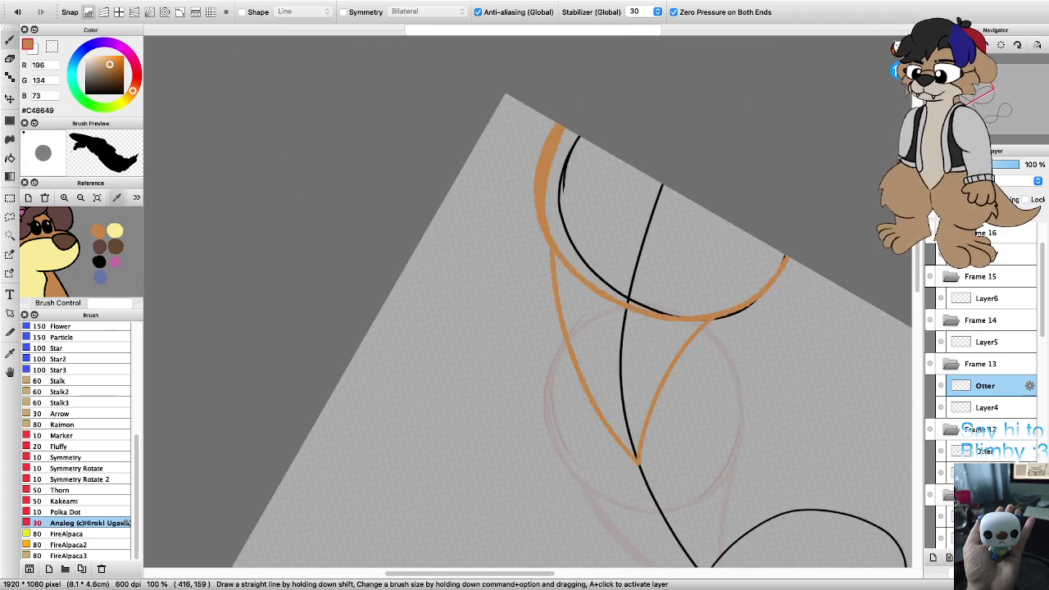
Step: Turn the canvas upright, check Frame 13's body against the path, and select Frame 14's sketch layer, Layer5
{"action": "key", "text": "Left"}
{"action": "scroll", "coordinate": [746, 261], "scroll_direction": "down", "scroll_amount": 2}
{"action": "scroll", "coordinate": [777, 366], "scroll_direction": "up", "scroll_amount": 1}
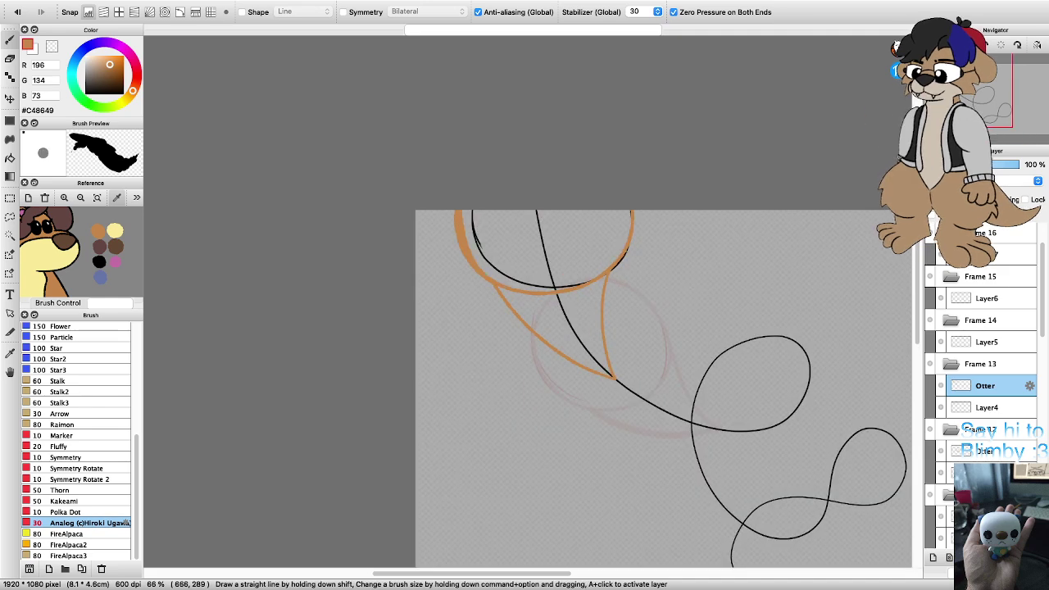
{"action": "scroll", "coordinate": [574, 246], "scroll_direction": "up", "scroll_amount": 3}
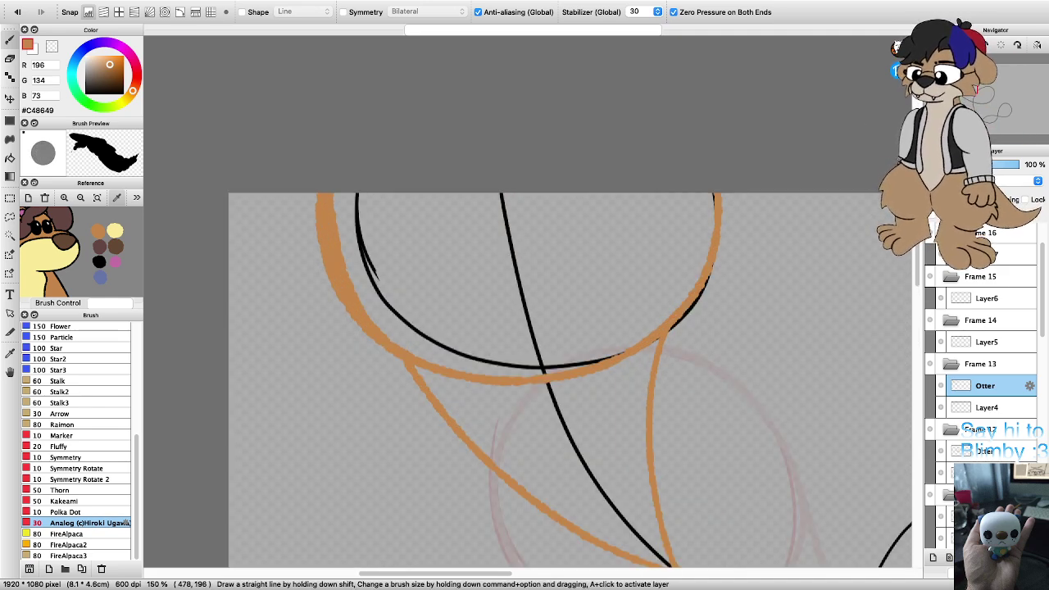
{"action": "scroll", "coordinate": [574, 369], "scroll_direction": "down", "scroll_amount": 4}
{"action": "scroll", "coordinate": [680, 393], "scroll_direction": "up", "scroll_amount": 1}
{"action": "scroll", "coordinate": [631, 270], "scroll_direction": "up", "scroll_amount": 1}
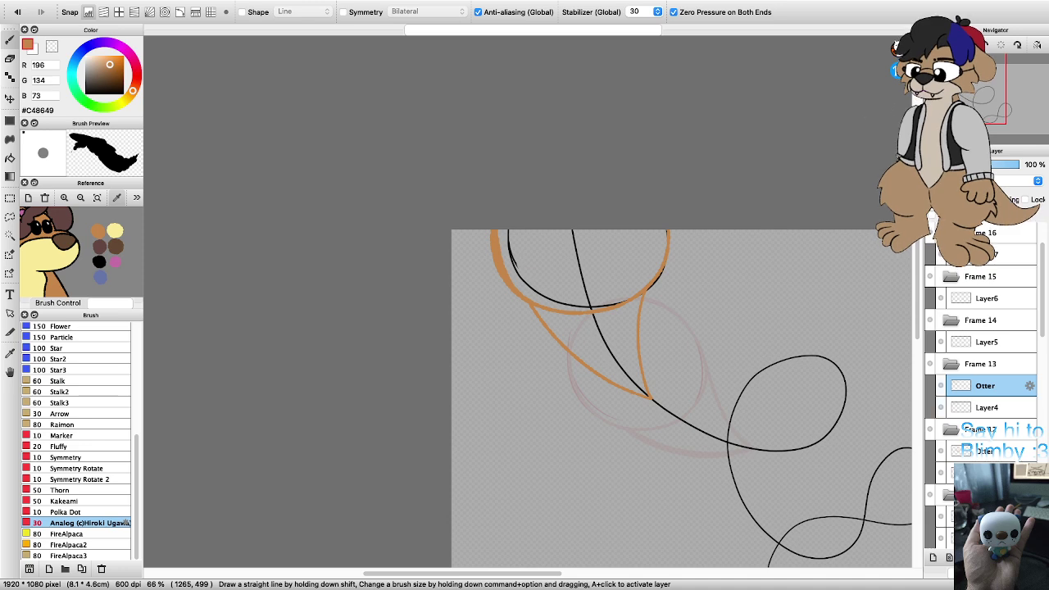
{"action": "left_click", "coordinate": [988, 342]}
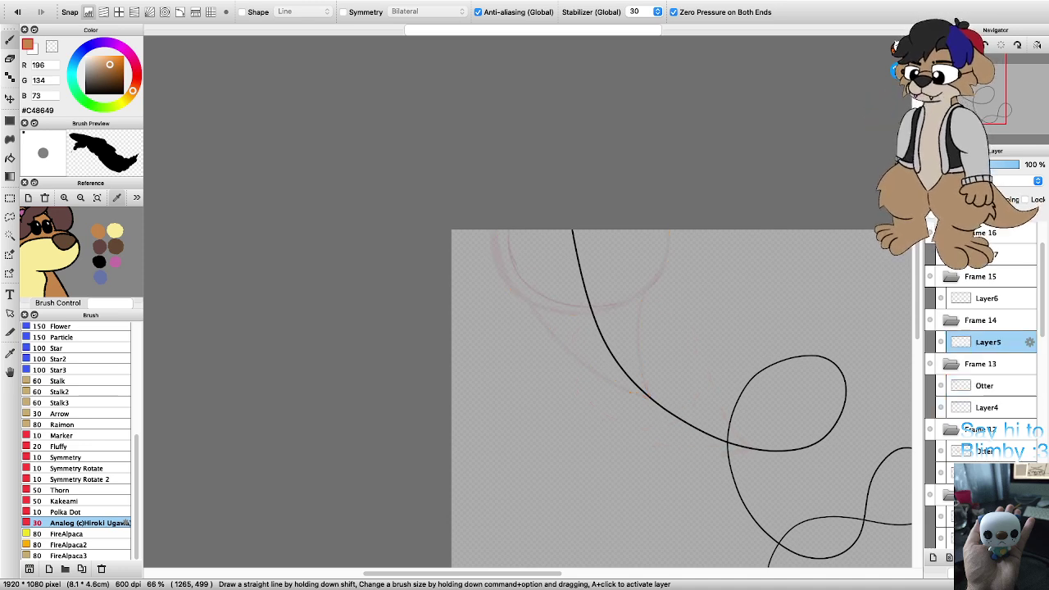
{"action": "scroll", "coordinate": [732, 409], "scroll_direction": "down", "scroll_amount": 2}
{"action": "scroll", "coordinate": [705, 324], "scroll_direction": "up", "scroll_amount": 3}
{"action": "scroll", "coordinate": [693, 324], "scroll_direction": "down", "scroll_amount": 1}
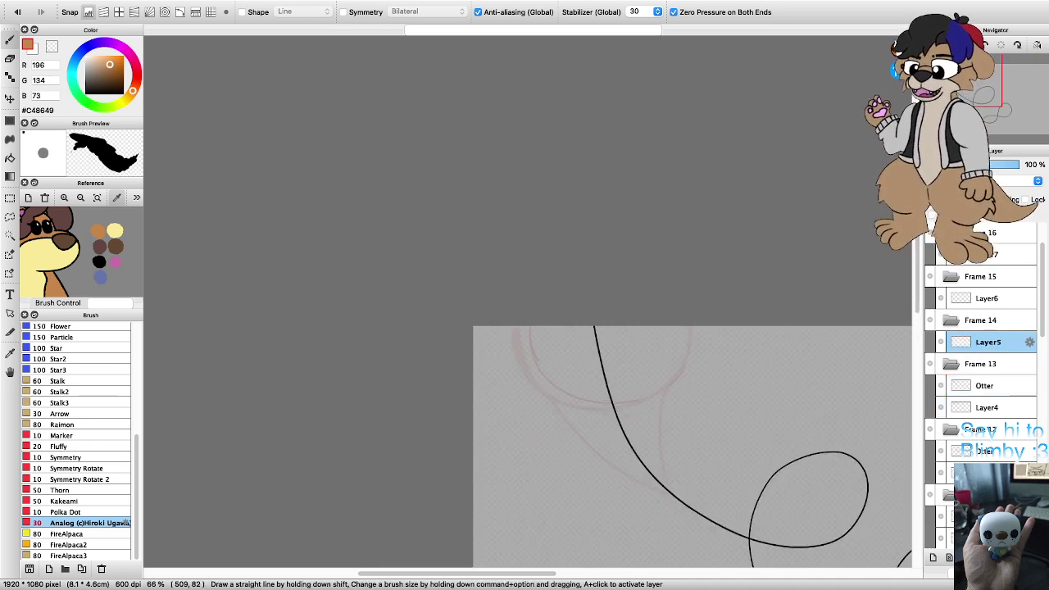
{"action": "scroll", "coordinate": [623, 324], "scroll_direction": "up", "scroll_amount": 2}
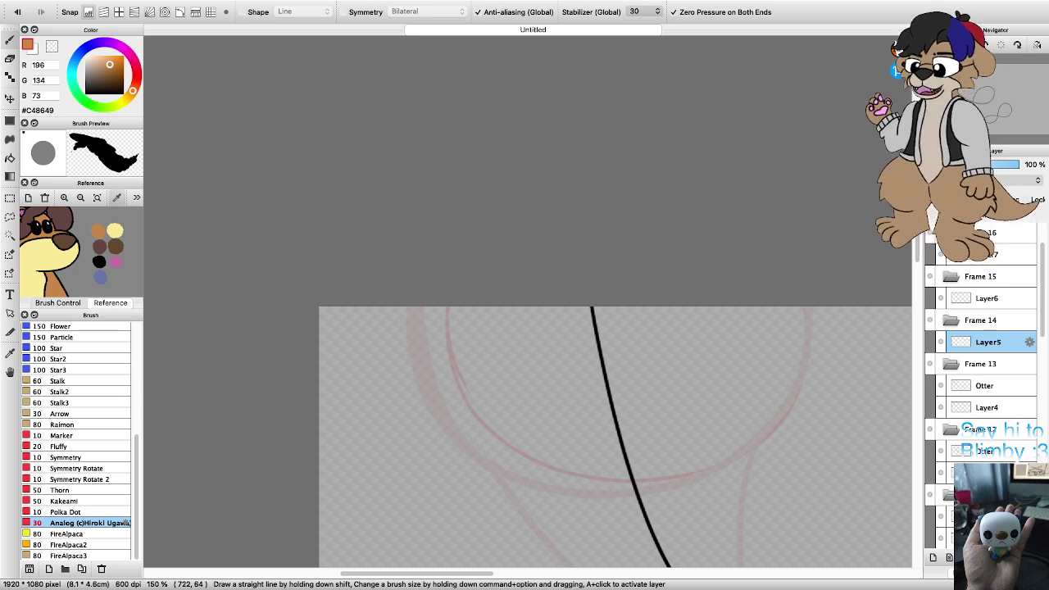
Step: Rename Frame 14's sketch layer to Otter and draw its two tapering orange body lines from the path to the canvas's upper edge
{"action": "key", "text": "Return"}
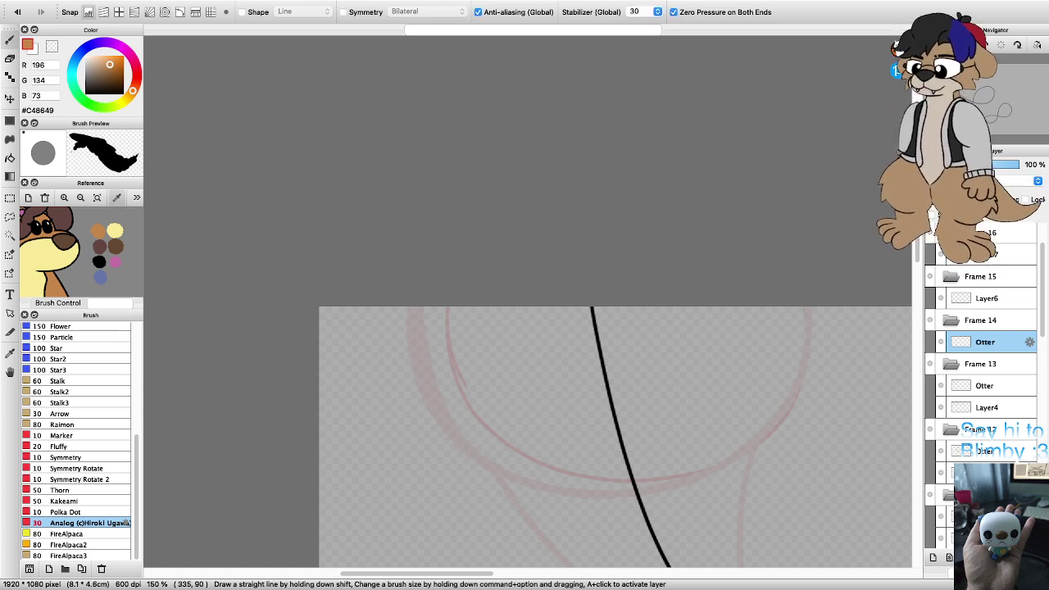
{"action": "mouse_move", "coordinate": [627, 464]}
{"action": "left_mouse_down"}
{"action": "mouse_move", "coordinate": [572, 412]}
{"action": "mouse_move", "coordinate": [515, 310]}
{"action": "left_mouse_up"}
{"action": "key", "text": "super+z"}
{"action": "scroll", "coordinate": [605, 405], "scroll_direction": "down", "scroll_amount": 2}
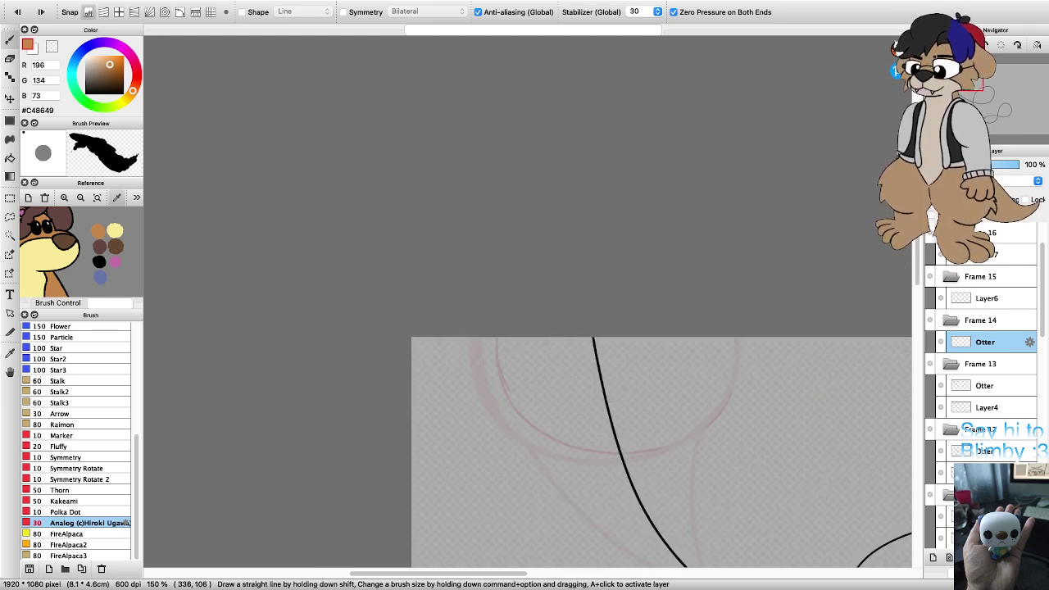
{"action": "scroll", "coordinate": [594, 402], "scroll_direction": "up", "scroll_amount": 1}
{"action": "mouse_move", "coordinate": [616, 436]}
{"action": "left_mouse_down"}
{"action": "mouse_move", "coordinate": [559, 391]}
{"action": "mouse_move", "coordinate": [525, 341]}
{"action": "left_mouse_up"}
{"action": "left_click_drag", "start_coordinate": [616, 436], "coordinate": [658, 326]}
Step: Try adding a layer at Frame 18, undo it, and expand the Frame 18 folder
{"action": "key", "text": "super+plus"}
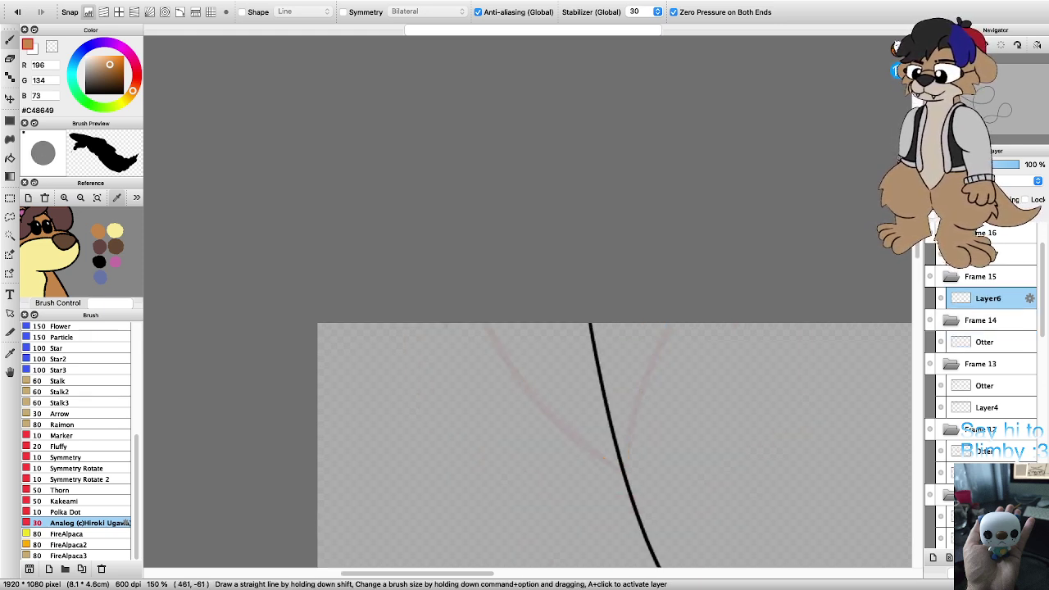
{"action": "scroll", "coordinate": [623, 322], "scroll_direction": "down", "scroll_amount": 6}
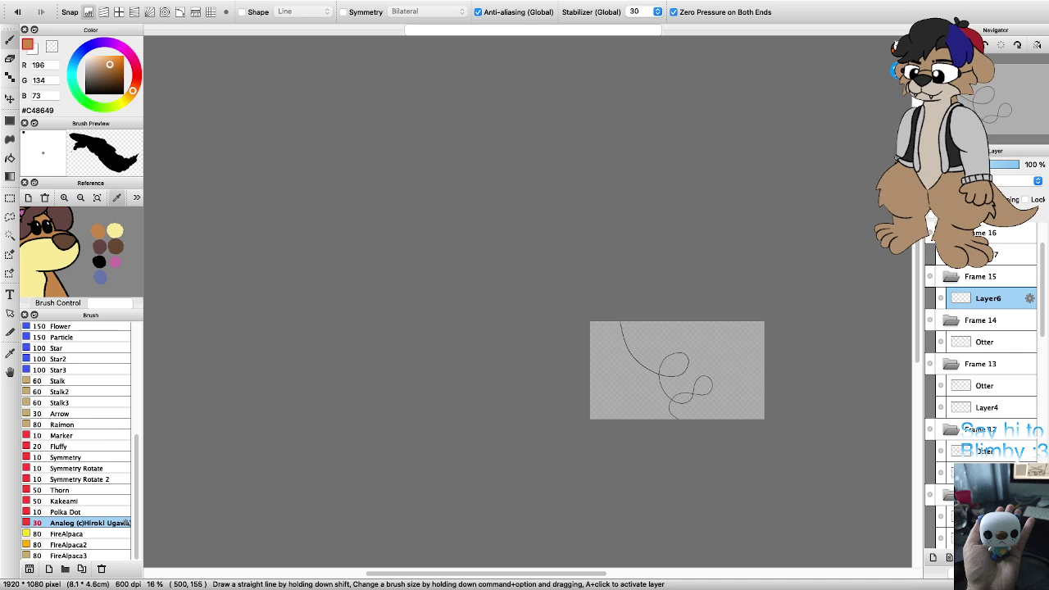
{"action": "scroll", "coordinate": [984, 369], "scroll_direction": "up", "scroll_amount": 3}
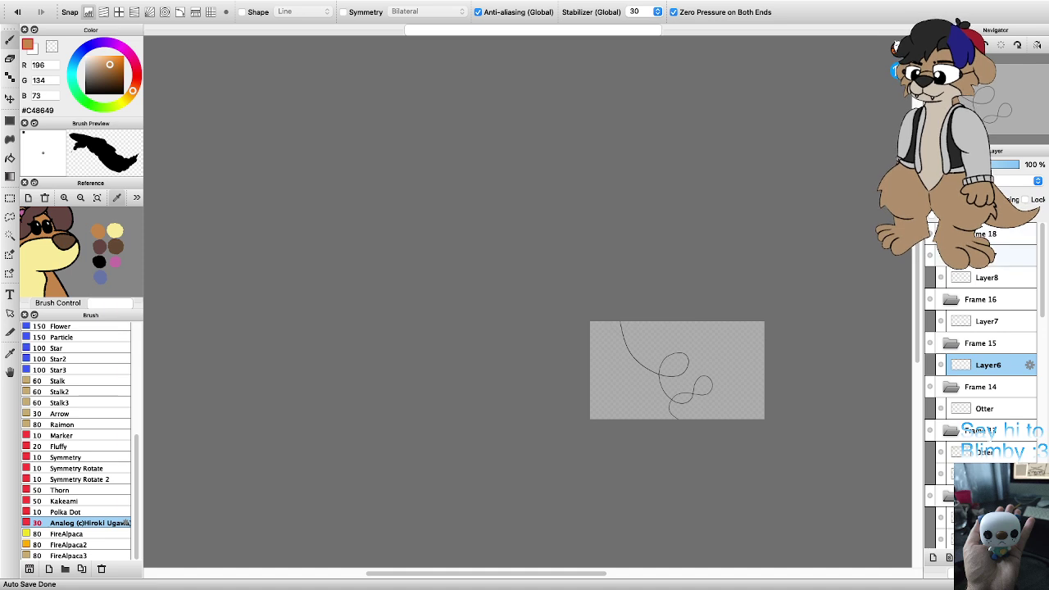
{"action": "left_click", "coordinate": [988, 234]}
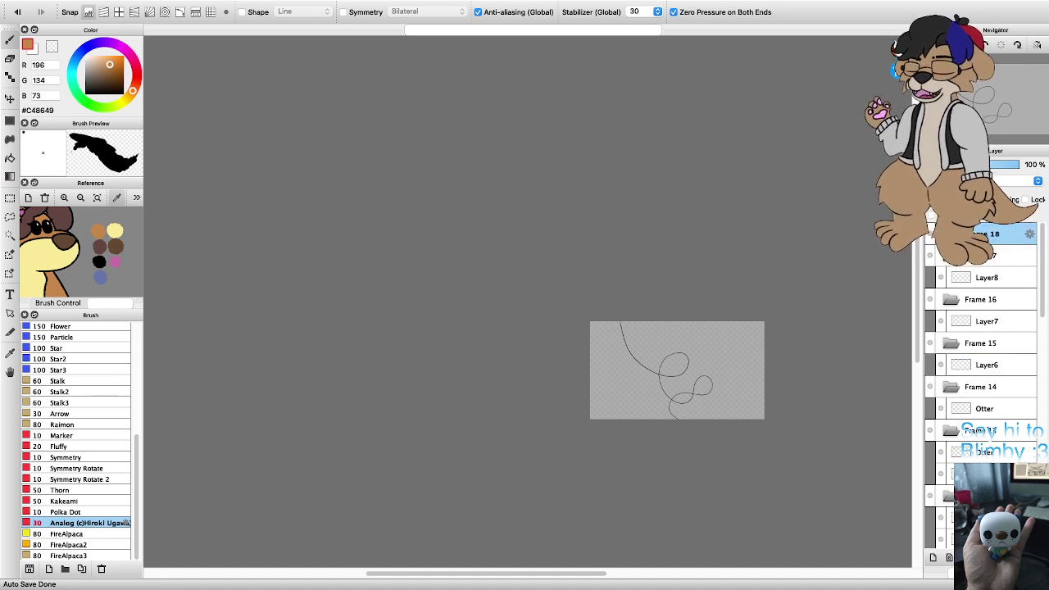
{"action": "left_click", "coordinate": [933, 558]}
{"action": "key", "text": "super+z"}
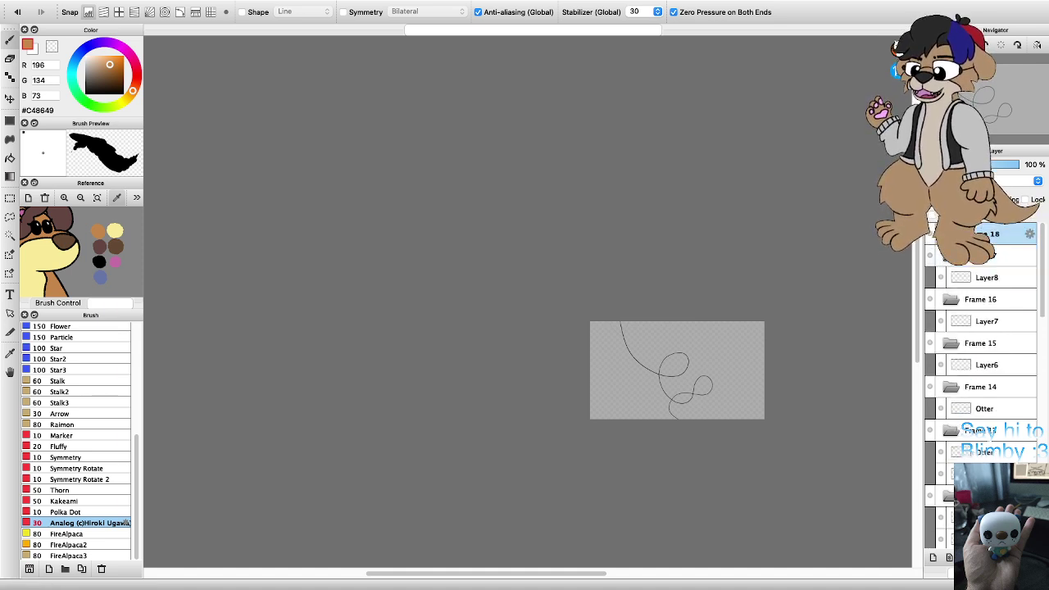
{"action": "left_click", "coordinate": [951, 234]}
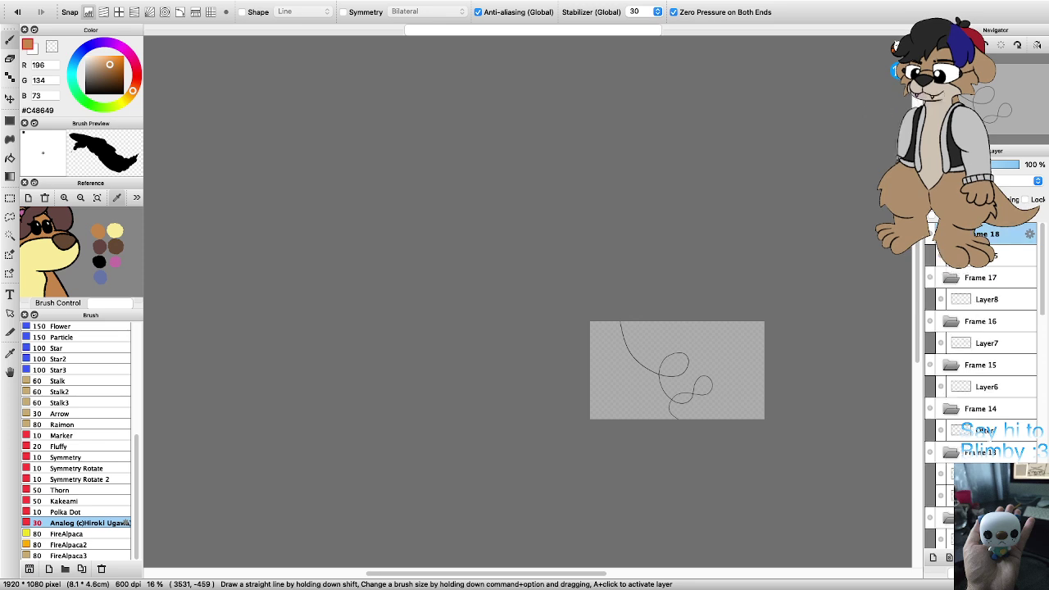
Step: Select Frame 16's Layer7 and step back through the Otter drawings to Frame 6 to review the motion
{"action": "scroll", "coordinate": [980, 365], "scroll_direction": "down", "scroll_amount": 3}
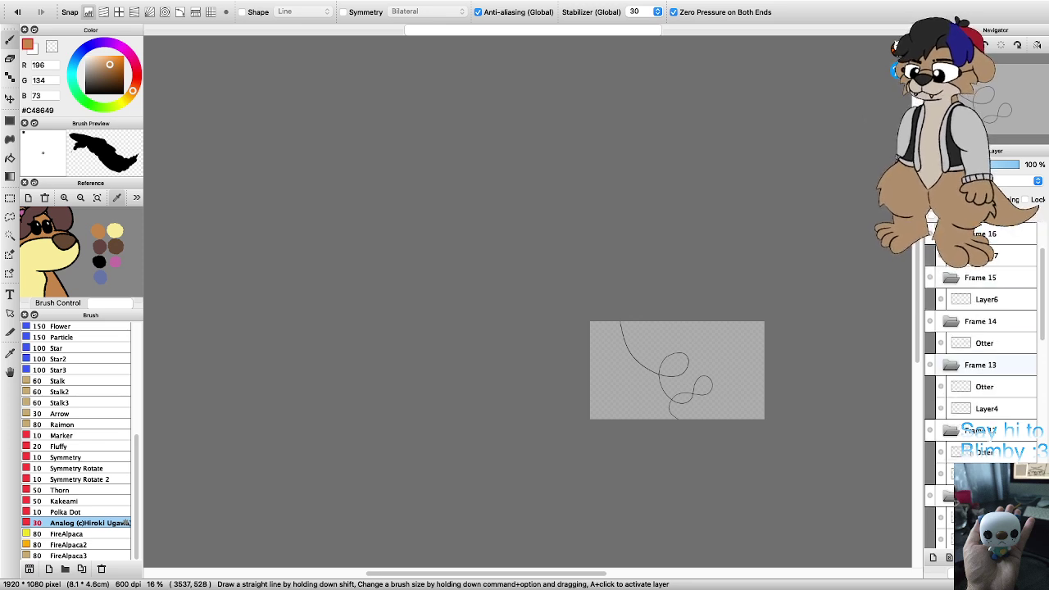
{"action": "scroll", "coordinate": [981, 369], "scroll_direction": "up", "scroll_amount": 1}
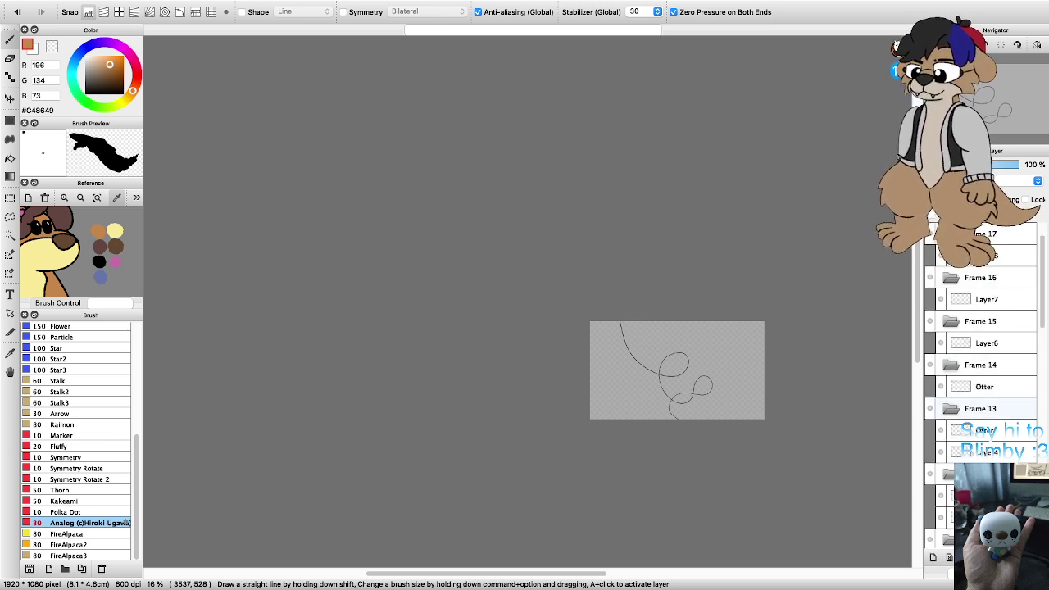
{"action": "scroll", "coordinate": [981, 369], "scroll_direction": "up", "scroll_amount": 2}
{"action": "left_click", "coordinate": [987, 299]}
{"action": "left_click", "coordinate": [988, 343]}
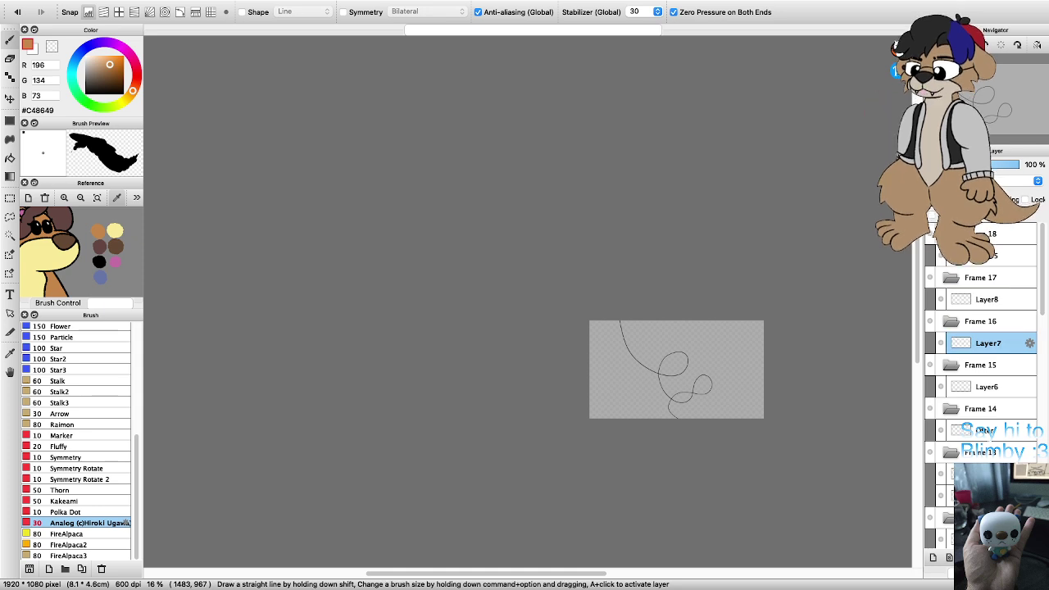
{"action": "key", "text": "super+Down"}
{"action": "key", "text": "super+Down"}
{"action": "key", "text": "super+Down"}
{"action": "key", "text": "super+Down"}
{"action": "key", "text": "super+Down"}
{"action": "key", "text": "super+Down"}
{"action": "key", "text": "super+Down"}
{"action": "key", "text": "super+Down"}
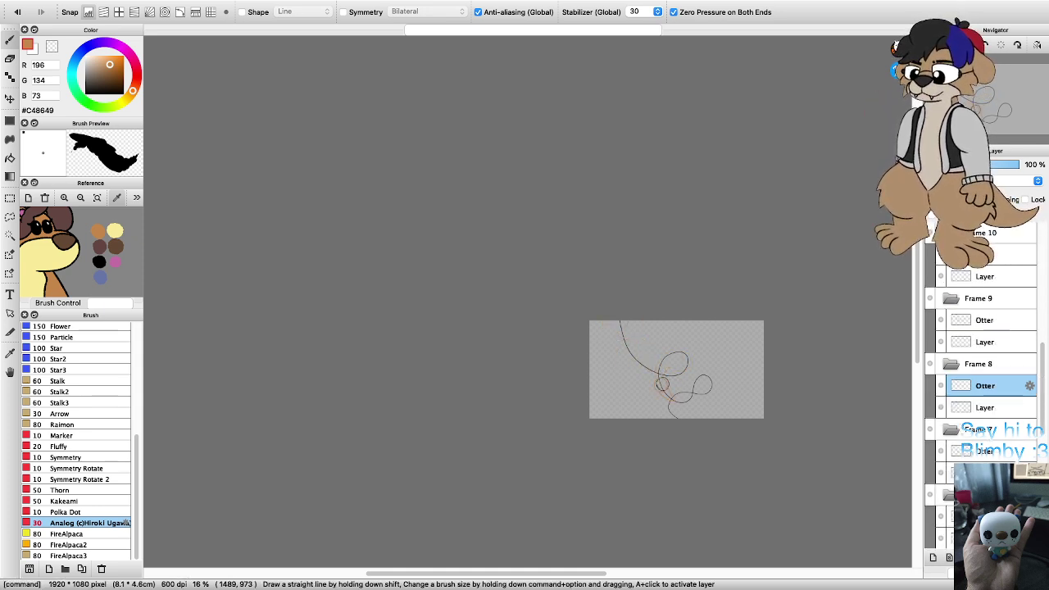
{"action": "key", "text": "super+Down"}
{"action": "key", "text": "super+Down"}
Step: Hide the black looping path guide layer so only the orange Otter drawings show
{"action": "scroll", "coordinate": [737, 409], "scroll_direction": "up", "scroll_amount": 4}
{"action": "scroll", "coordinate": [981, 407], "scroll_direction": "down", "scroll_amount": 5}
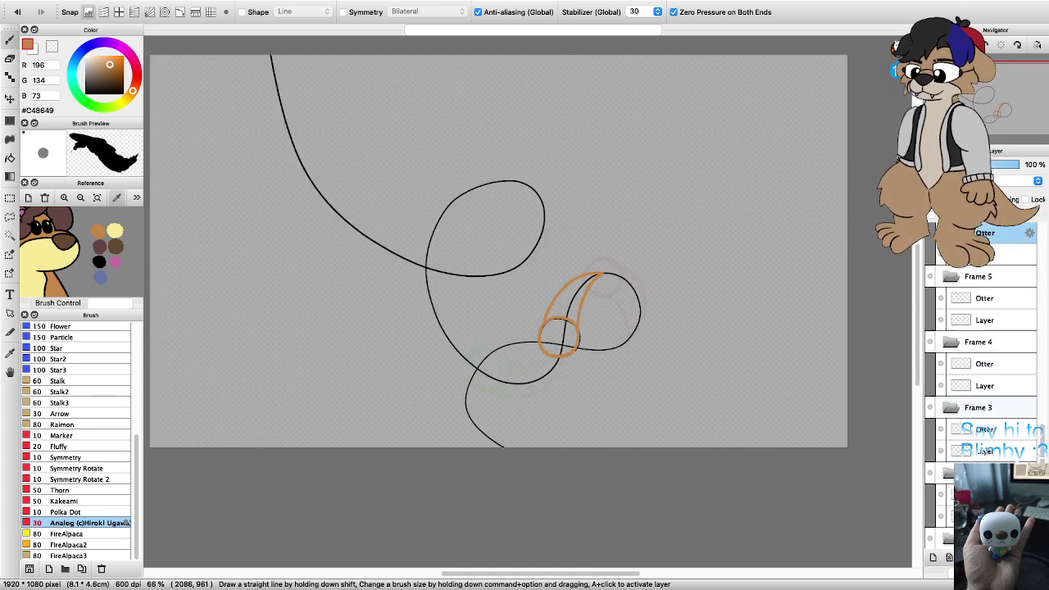
{"action": "scroll", "coordinate": [981, 408], "scroll_direction": "down", "scroll_amount": 3}
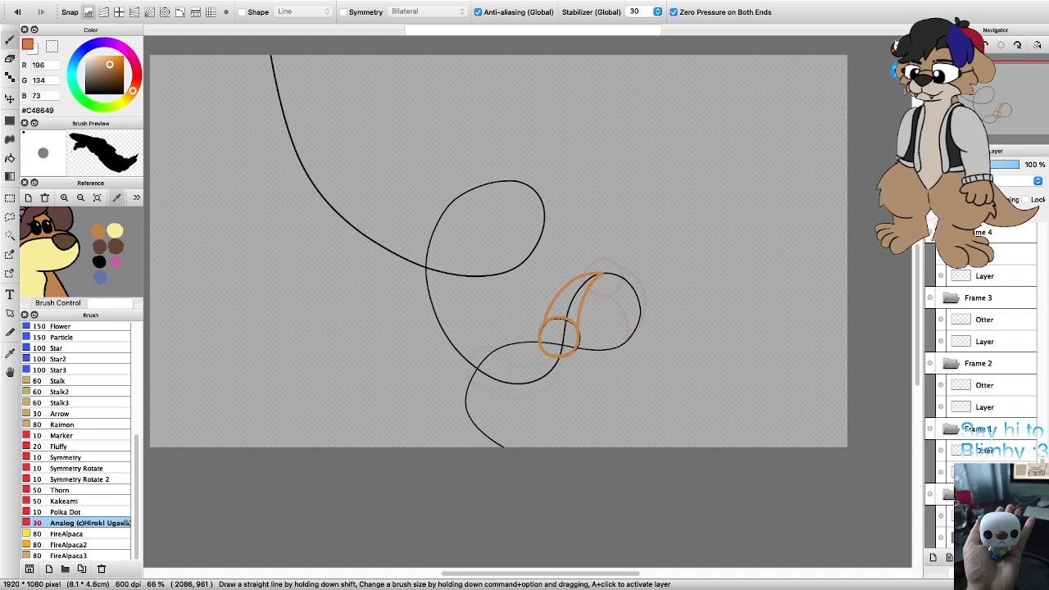
{"action": "left_click", "coordinate": [941, 516]}
{"action": "scroll", "coordinate": [811, 441], "scroll_direction": "down", "scroll_amount": 3}
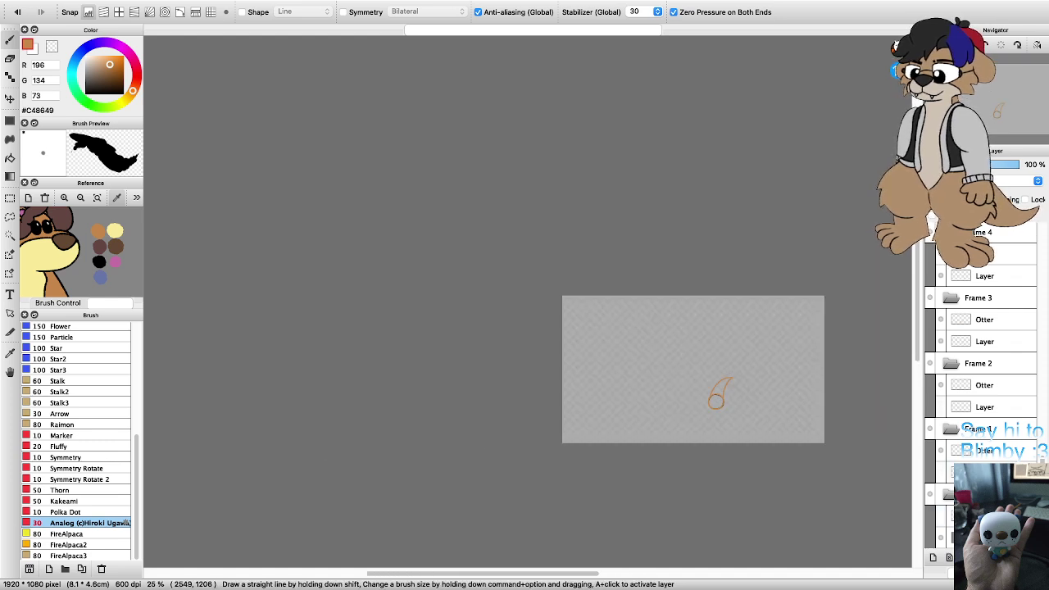
Step: Look through the layer list up to Frame 15 and back, and select Frame 1's Otter layer for viewing from the start
{"action": "scroll", "coordinate": [984, 369], "scroll_direction": "up", "scroll_amount": 3}
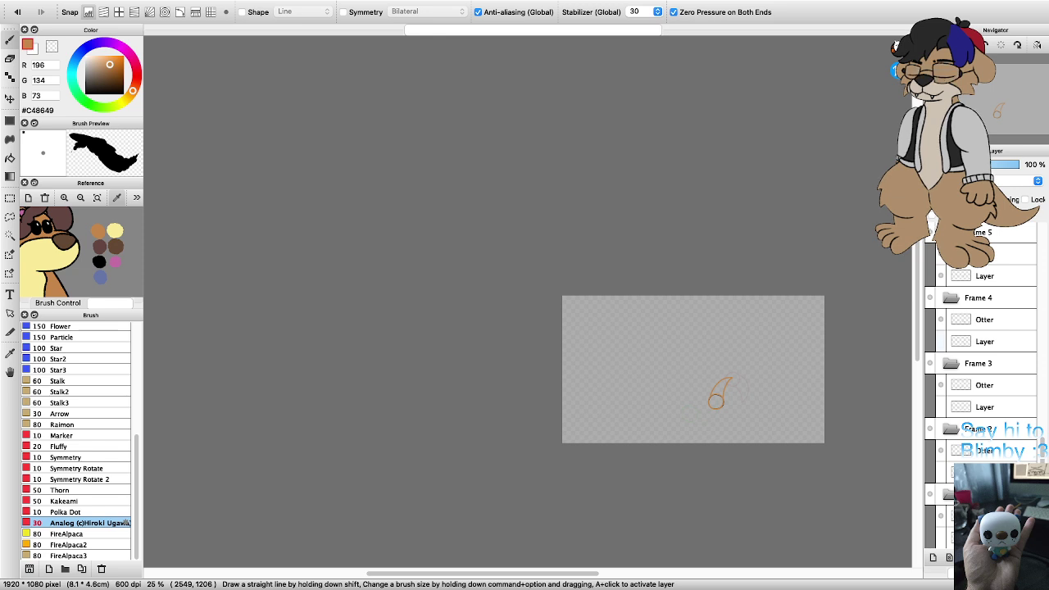
{"action": "scroll", "coordinate": [984, 369], "scroll_direction": "up", "scroll_amount": 2}
{"action": "scroll", "coordinate": [984, 369], "scroll_direction": "up", "scroll_amount": 2}
{"action": "scroll", "coordinate": [984, 369], "scroll_direction": "up", "scroll_amount": 3}
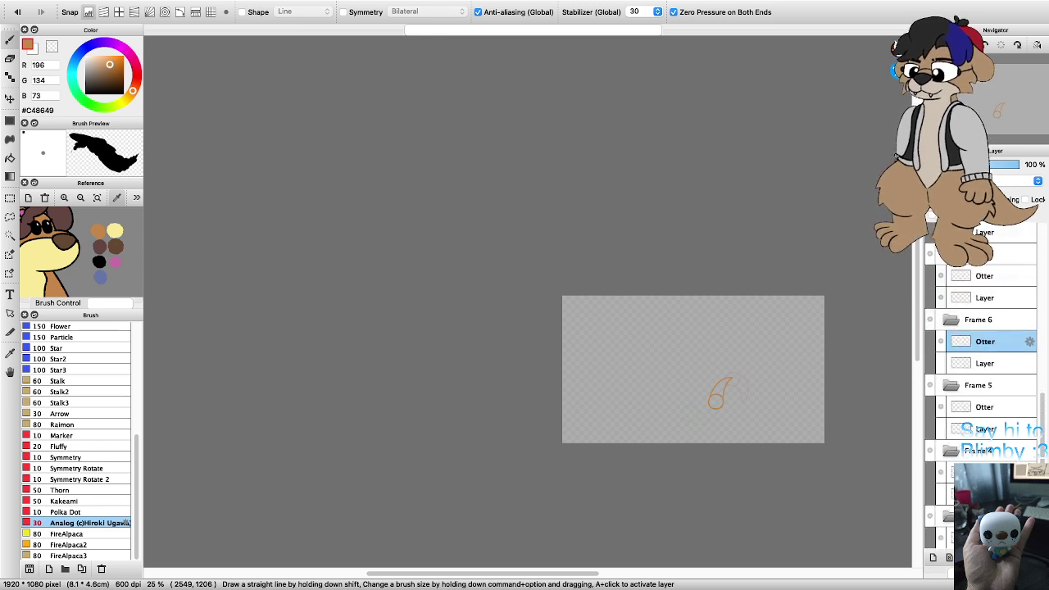
{"action": "scroll", "coordinate": [982, 369], "scroll_direction": "up", "scroll_amount": 2}
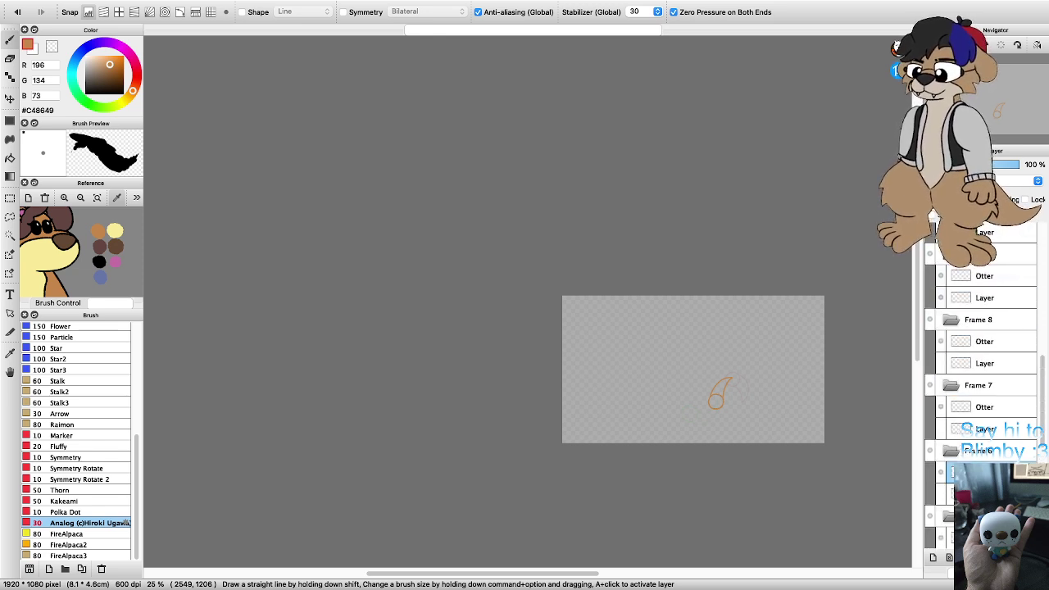
{"action": "scroll", "coordinate": [982, 369], "scroll_direction": "up", "scroll_amount": 1}
{"action": "scroll", "coordinate": [982, 369], "scroll_direction": "up", "scroll_amount": 5}
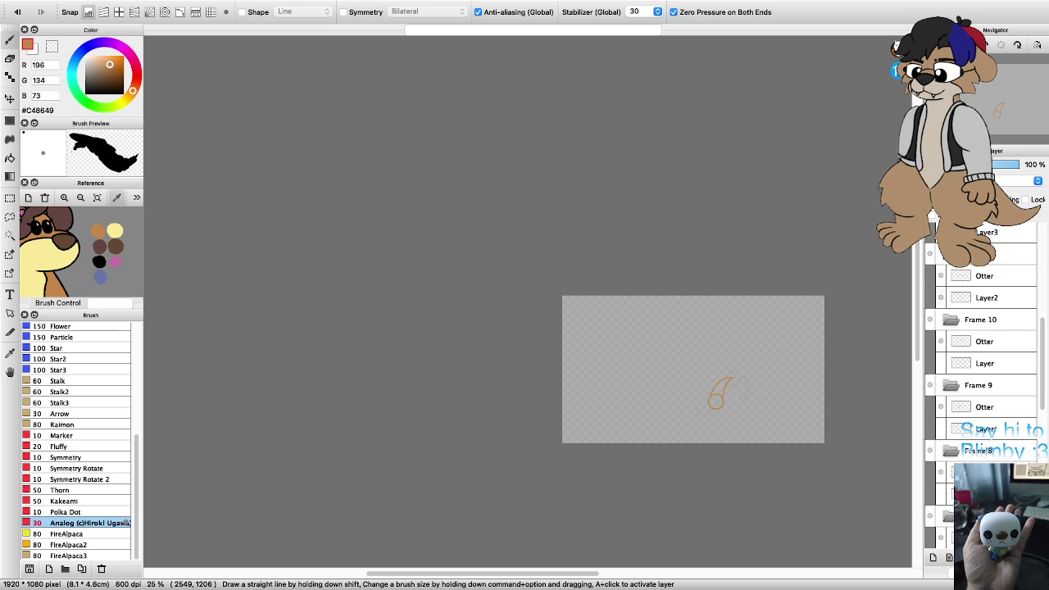
{"action": "scroll", "coordinate": [981, 369], "scroll_direction": "up", "scroll_amount": 2}
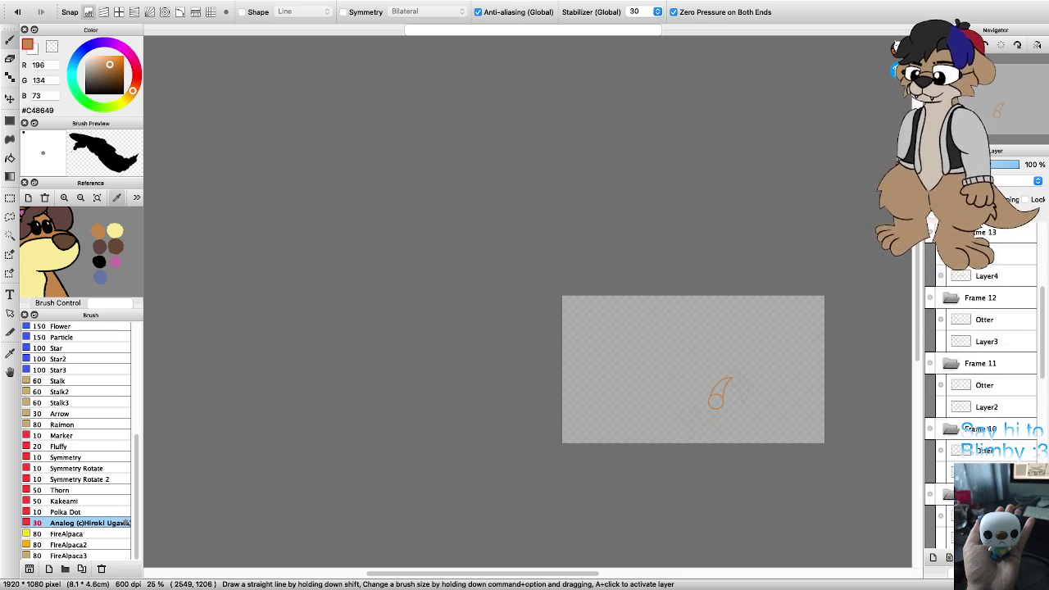
{"action": "scroll", "coordinate": [981, 368], "scroll_direction": "up", "scroll_amount": 2}
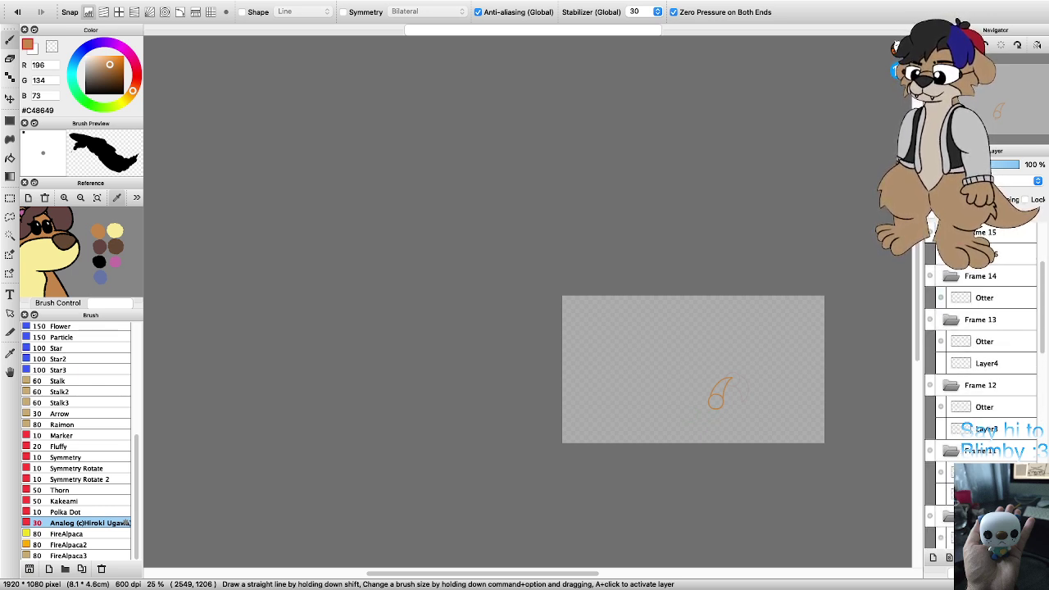
{"action": "scroll", "coordinate": [981, 369], "scroll_direction": "down", "scroll_amount": 6}
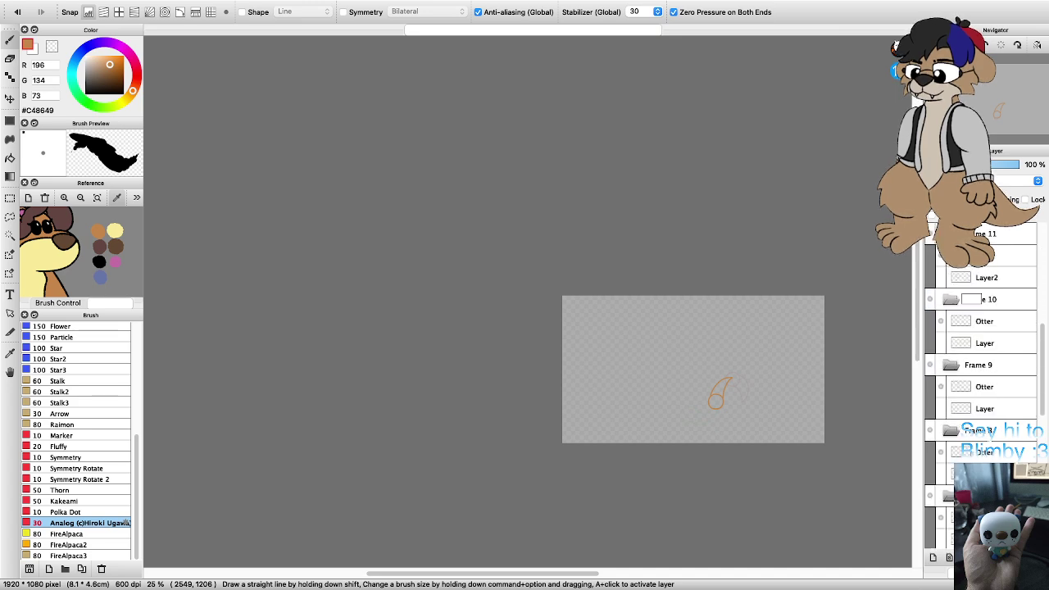
{"action": "scroll", "coordinate": [982, 369], "scroll_direction": "down", "scroll_amount": 10}
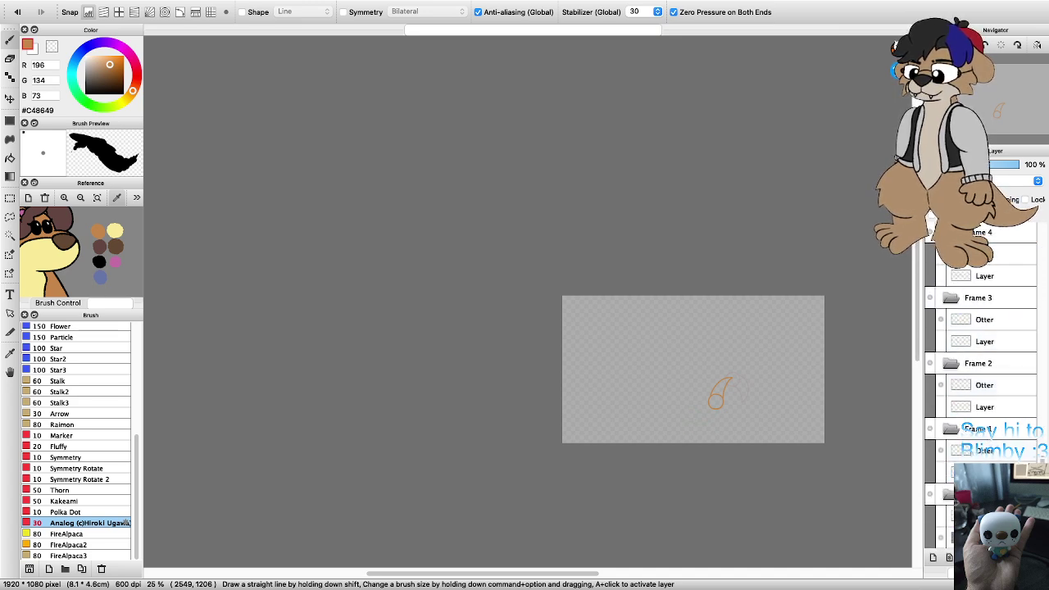
{"action": "left_click", "coordinate": [983, 450]}
{"action": "scroll", "coordinate": [821, 437], "scroll_direction": "up", "scroll_amount": 3}
{"action": "scroll", "coordinate": [830, 446], "scroll_direction": "down", "scroll_amount": 1}
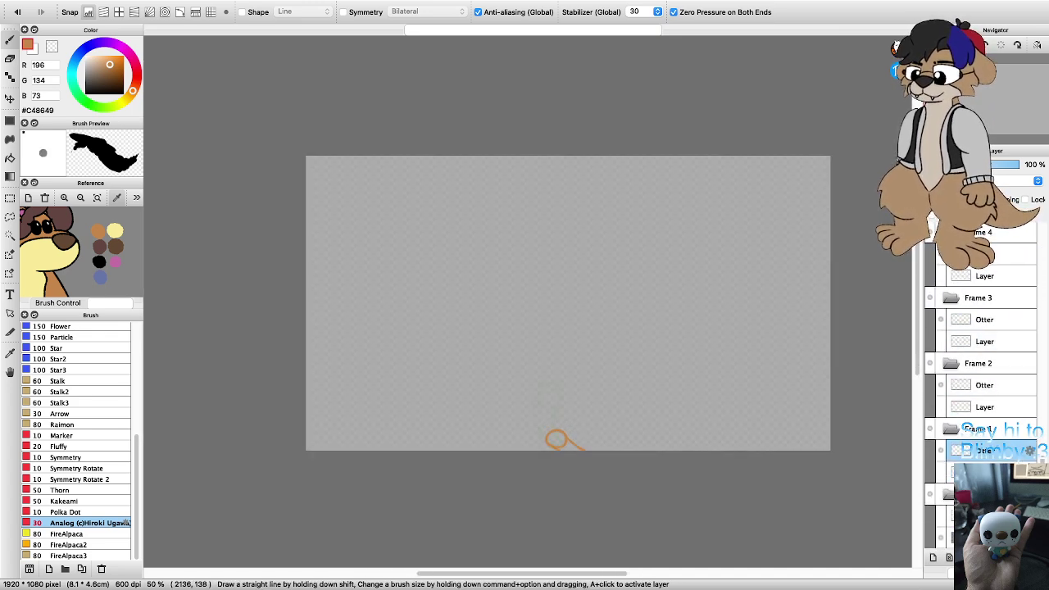
{"action": "scroll", "coordinate": [664, 313], "scroll_direction": "up", "scroll_amount": 2}
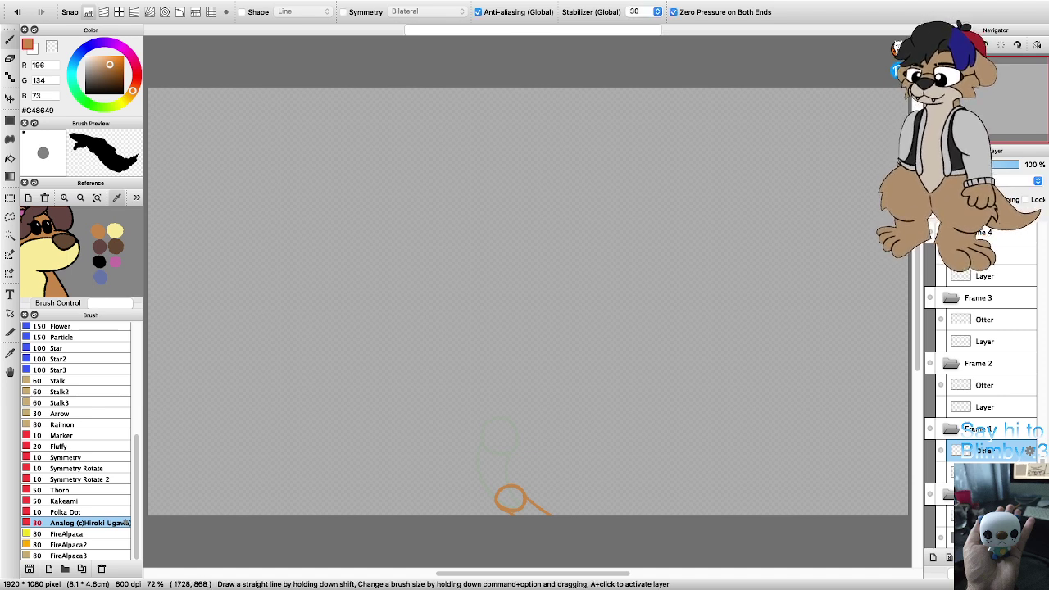
Step: Step forward through the Otter drawings from Frame 2 to Frame 13 to check how the body moves
{"action": "left_click", "coordinate": [984, 386]}
{"action": "key", "text": "Up"}
{"action": "key", "text": "Up"}
{"action": "key", "text": "Up"}
{"action": "key", "text": "Up"}
{"action": "key", "text": "Up"}
{"action": "key", "text": "Up"}
{"action": "key", "text": "Up"}
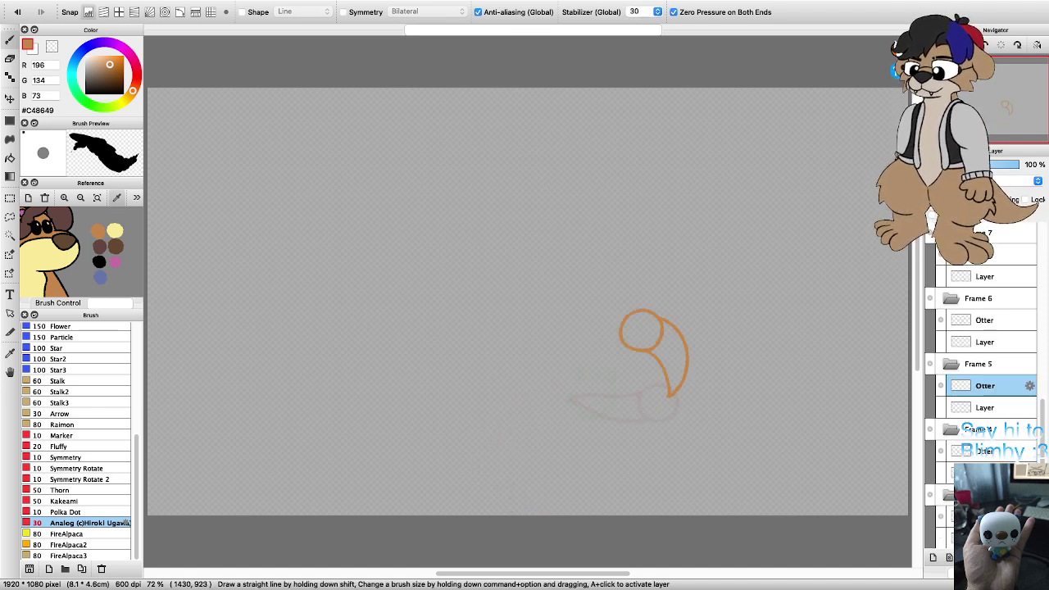
{"action": "key", "text": "super+Up"}
{"action": "key", "text": "super+Up"}
{"action": "key", "text": "super+Up"}
{"action": "key", "text": "super+Up"}
{"action": "key", "text": "super+Up"}
{"action": "key", "text": "super+Up"}
{"action": "key", "text": "super+Up"}
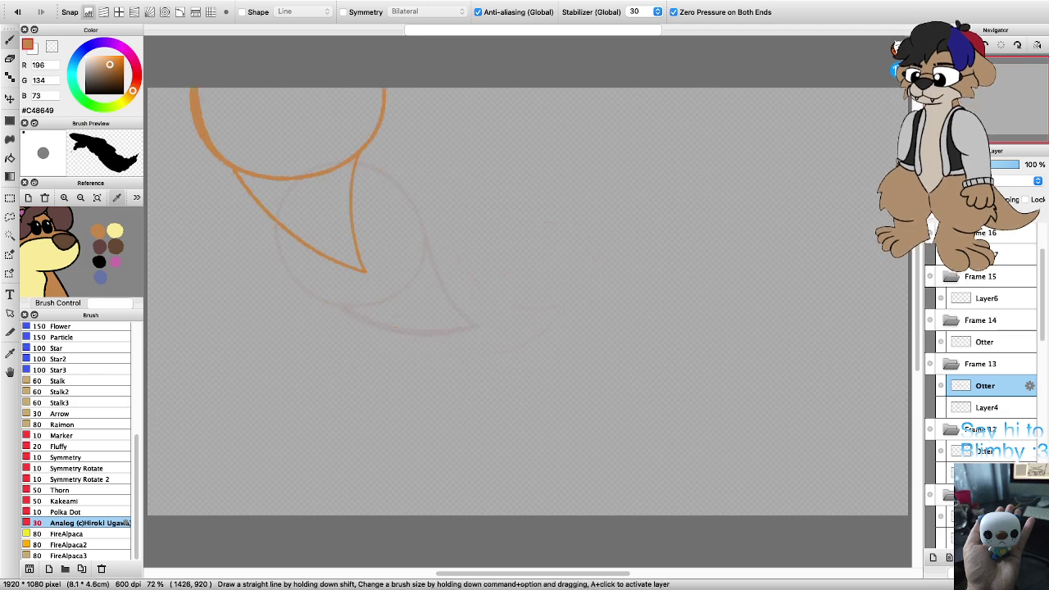
Step: Step backward through the Otter drawings from Frame 13 to Frame 1 to check the motion in reverse
{"action": "key", "text": "super+Down"}
{"action": "key", "text": "super+Down"}
{"action": "key", "text": "super+Down"}
{"action": "key", "text": "super+Down"}
{"action": "key", "text": "super+Down"}
{"action": "key", "text": "super+Down"}
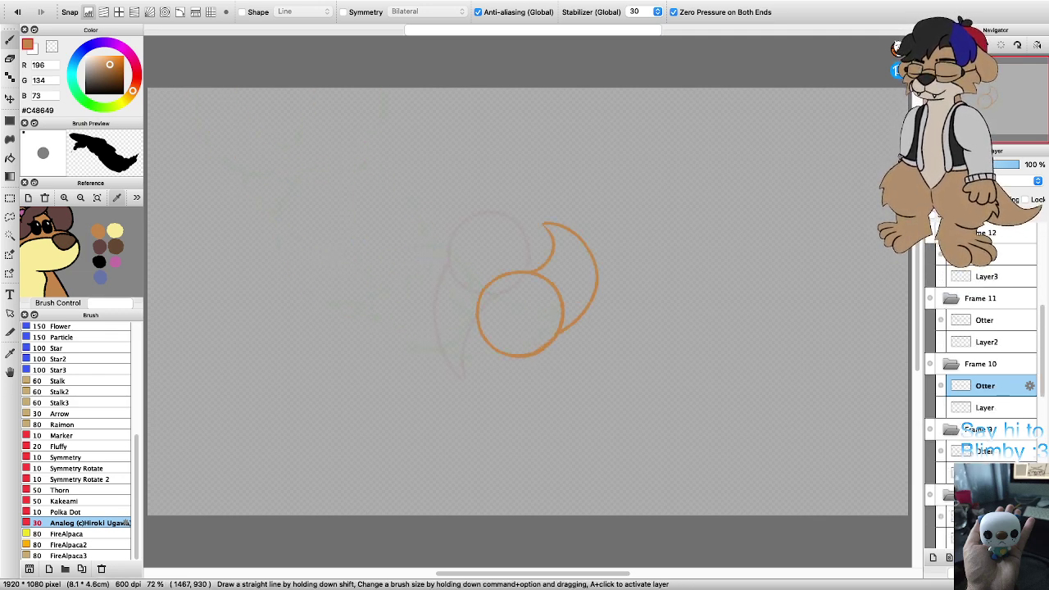
{"action": "key", "text": "super+Down"}
{"action": "key", "text": "super+Down"}
{"action": "key", "text": "super+Down"}
{"action": "key", "text": "super+Down"}
{"action": "key", "text": "super+Down"}
{"action": "key", "text": "super+Down"}
{"action": "key", "text": "super+Down"}
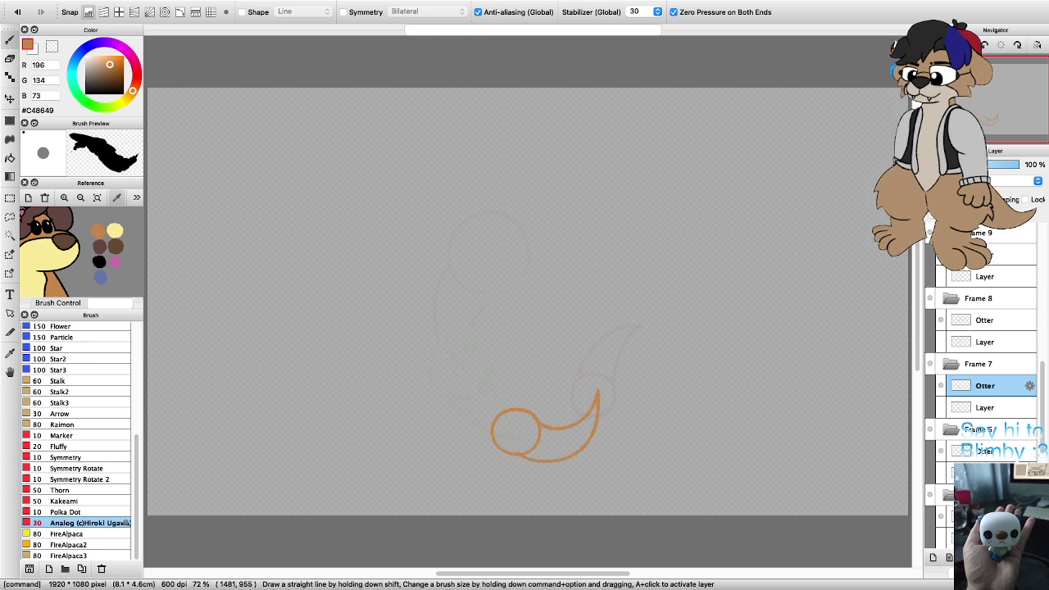
{"action": "key", "text": "super+Down"}
{"action": "key", "text": "super+Down"}
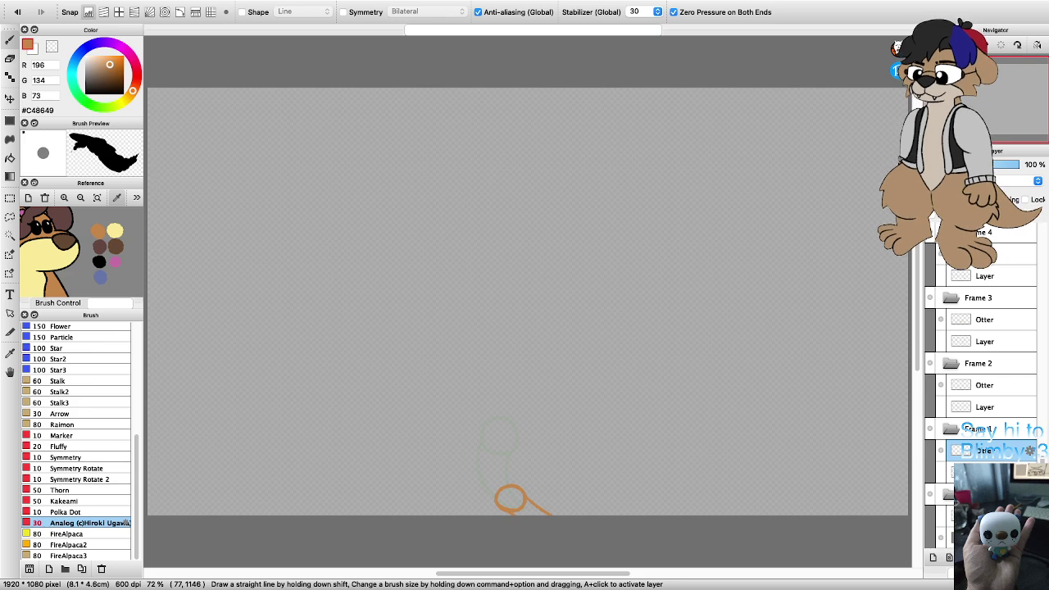
{"action": "key", "text": "super+Tab"}
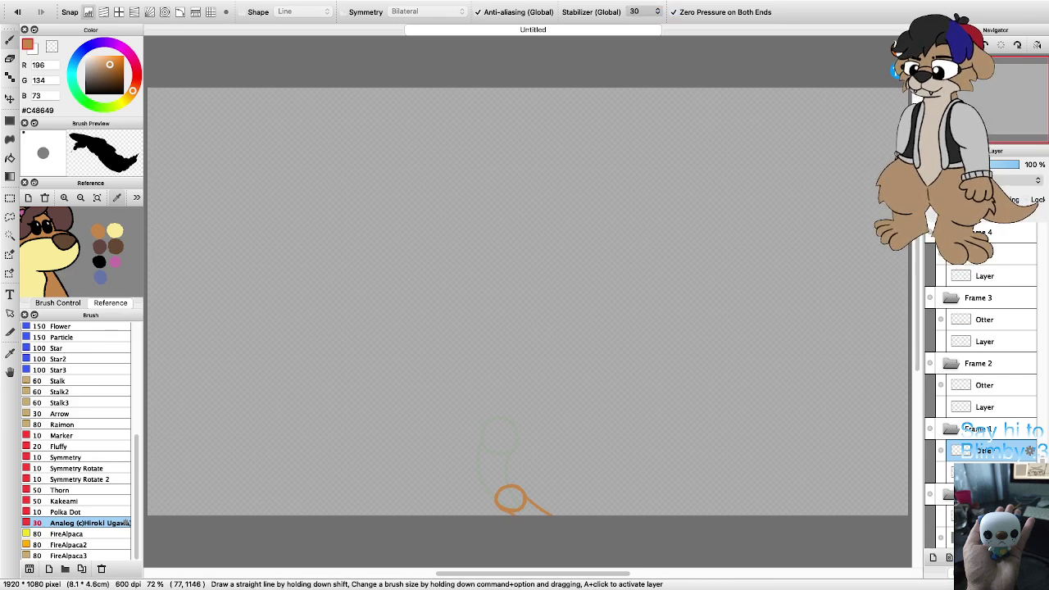
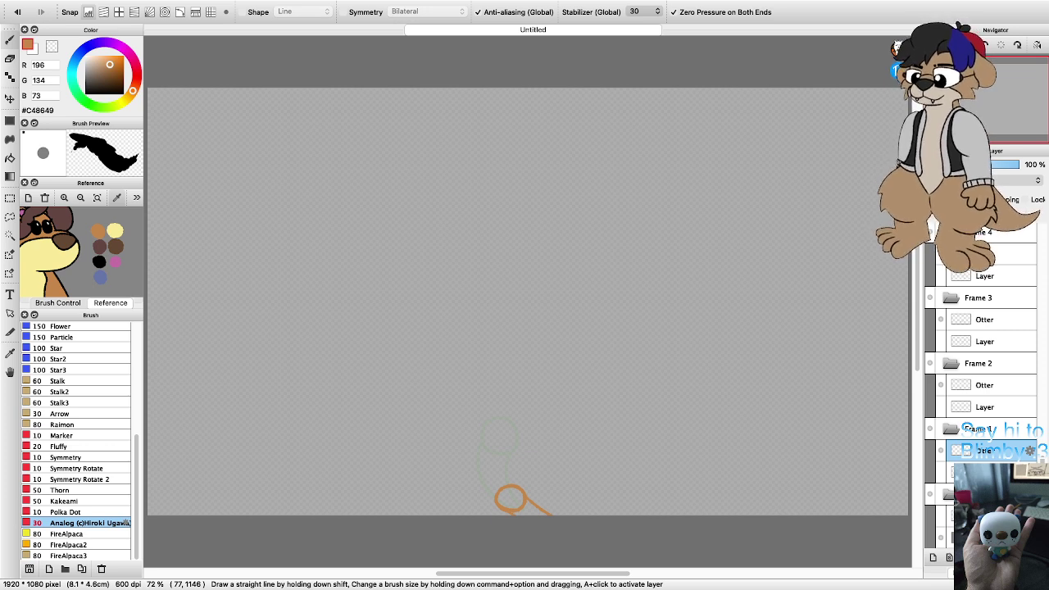
{"action": "key", "text": "super+Tab"}
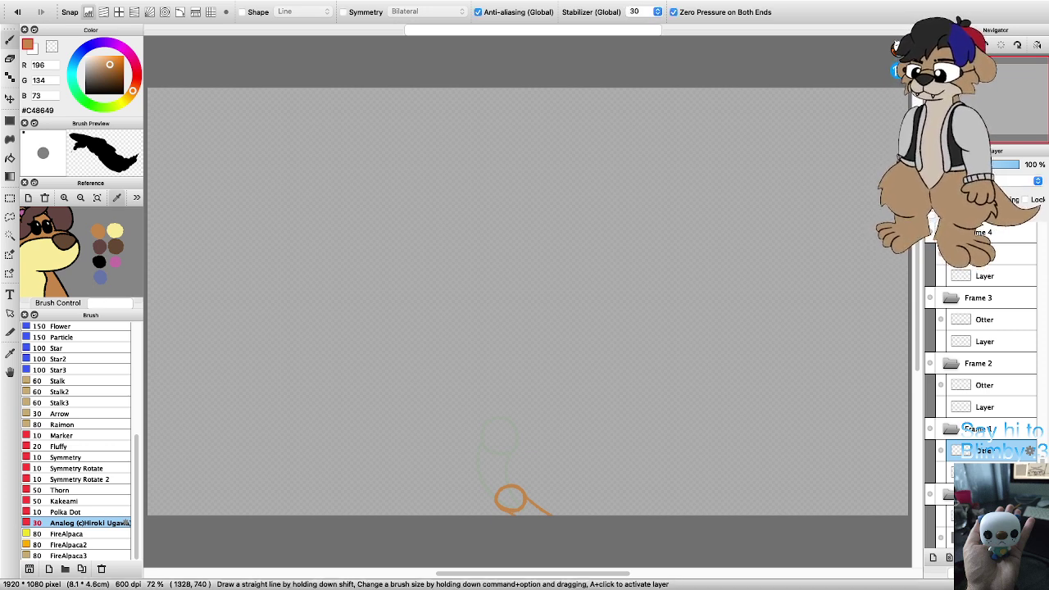
Step: Flip back and forth between the Otter drawings of Frames 1 to 4 to check the opening motion
{"action": "scroll", "coordinate": [525, 351], "scroll_direction": "down", "scroll_amount": 1}
{"action": "scroll", "coordinate": [500, 344], "scroll_direction": "up", "scroll_amount": 3}
{"action": "scroll", "coordinate": [526, 358], "scroll_direction": "down", "scroll_amount": 5}
{"action": "scroll", "coordinate": [516, 418], "scroll_direction": "up", "scroll_amount": 5}
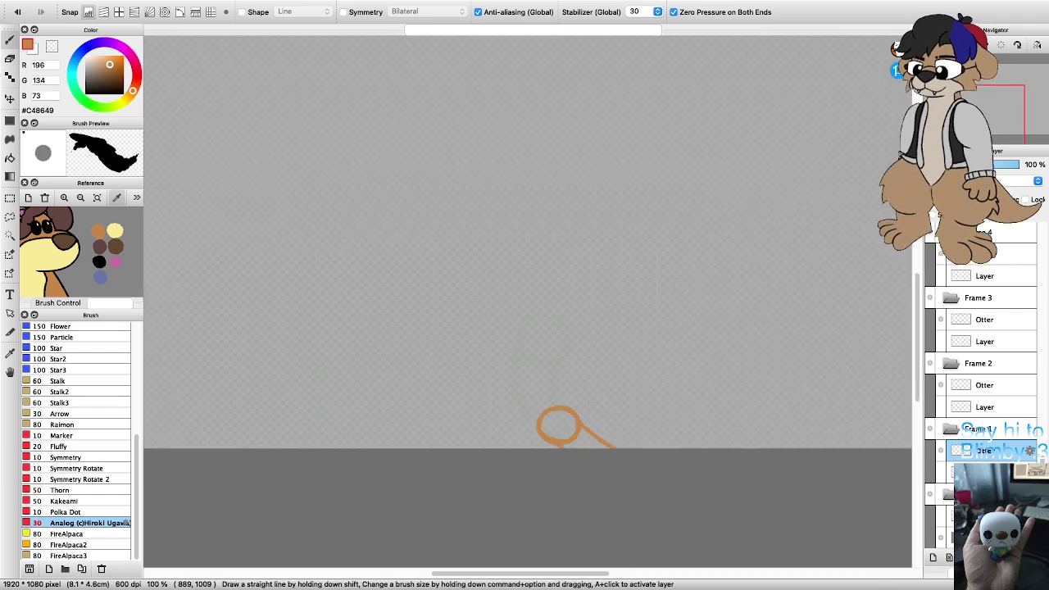
{"action": "left_click", "coordinate": [986, 386]}
{"action": "left_click", "coordinate": [986, 320]}
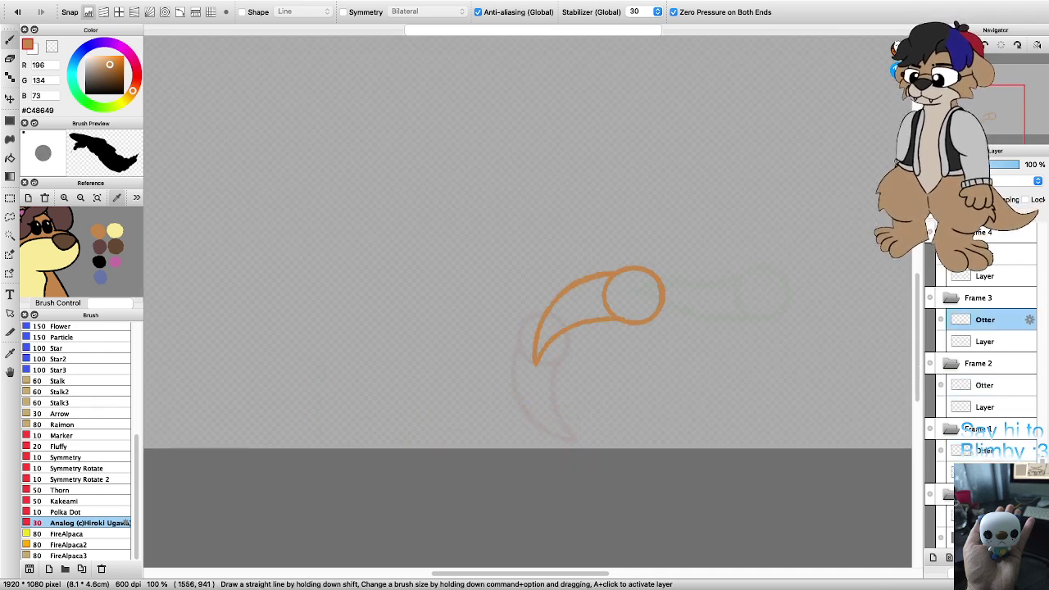
{"action": "key", "text": "super+Left"}
{"action": "key", "text": "super+Left"}
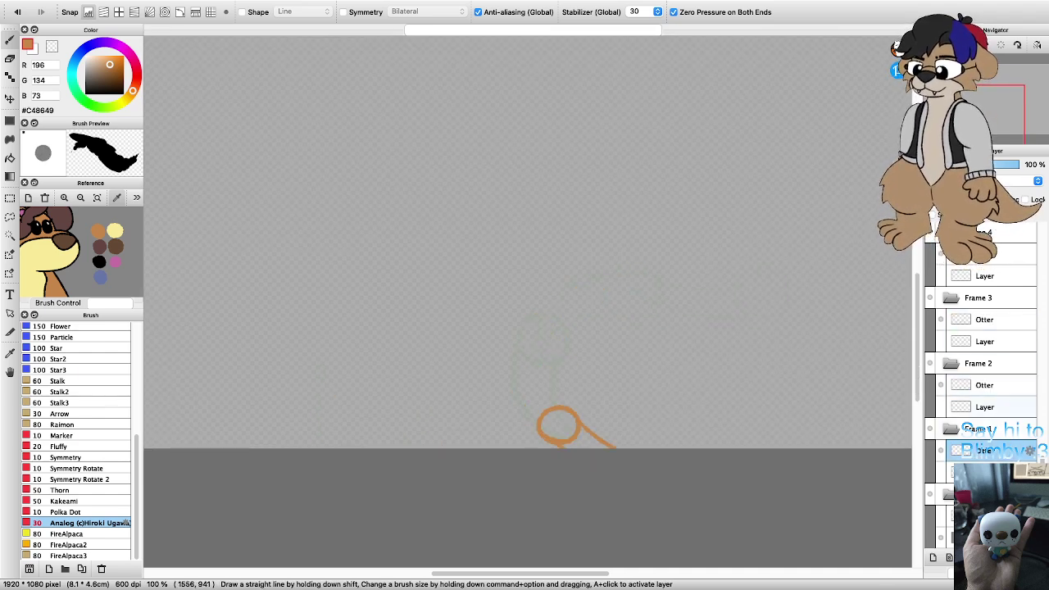
{"action": "key", "text": "super+Right"}
{"action": "key", "text": "super+Right"}
{"action": "scroll", "coordinate": [770, 427], "scroll_direction": "down", "scroll_amount": 4}
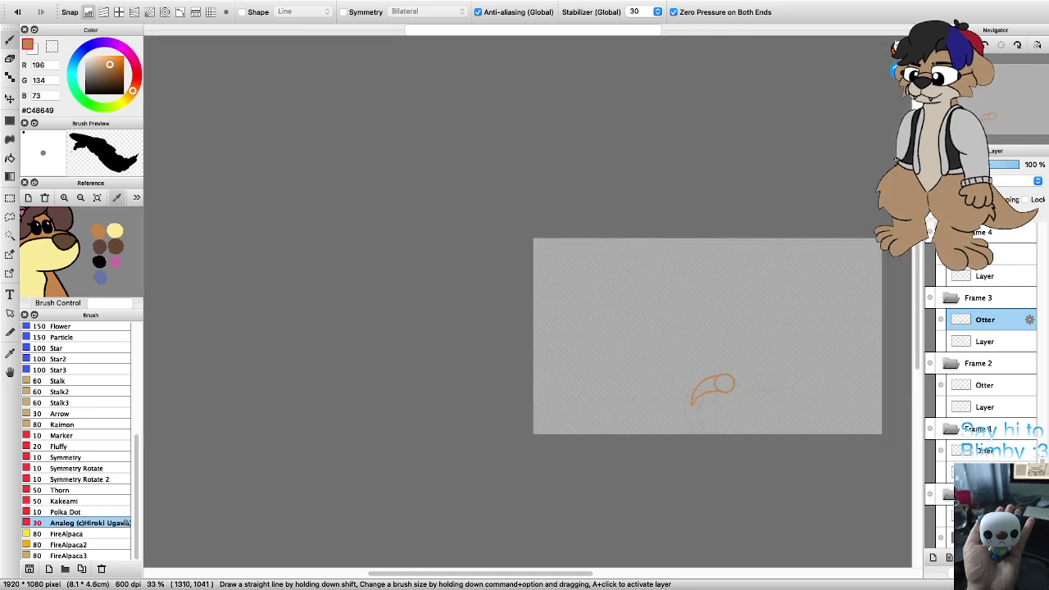
{"action": "scroll", "coordinate": [772, 426], "scroll_direction": "up", "scroll_amount": 3}
{"action": "key", "text": "super+Left"}
{"action": "key", "text": "super+Left"}
{"action": "key", "text": "super+Right"}
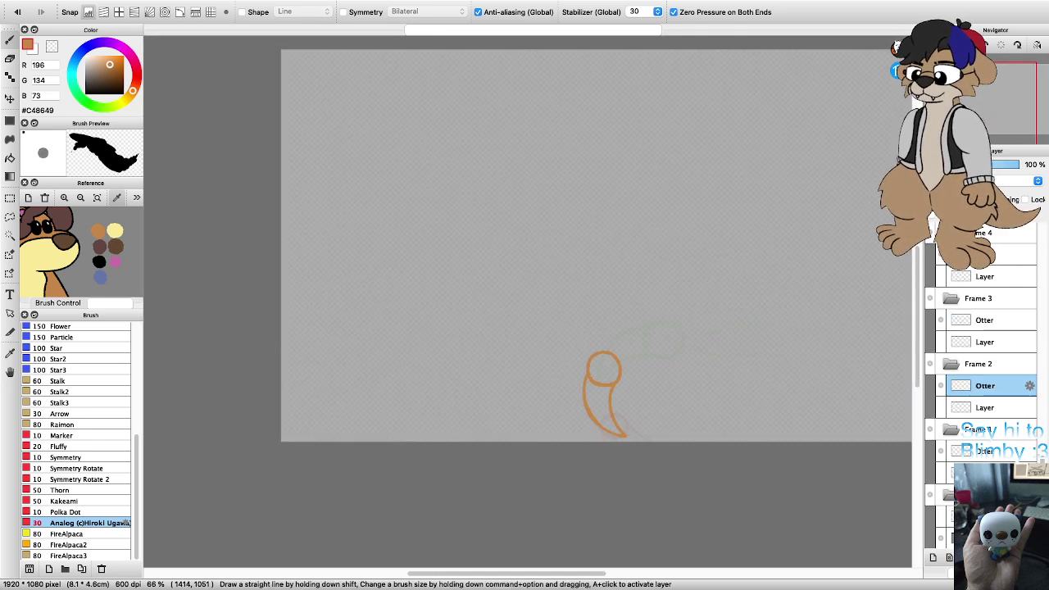
{"action": "key", "text": "super+Right"}
{"action": "key", "text": "super+Right"}
{"action": "key", "text": "super+Left"}
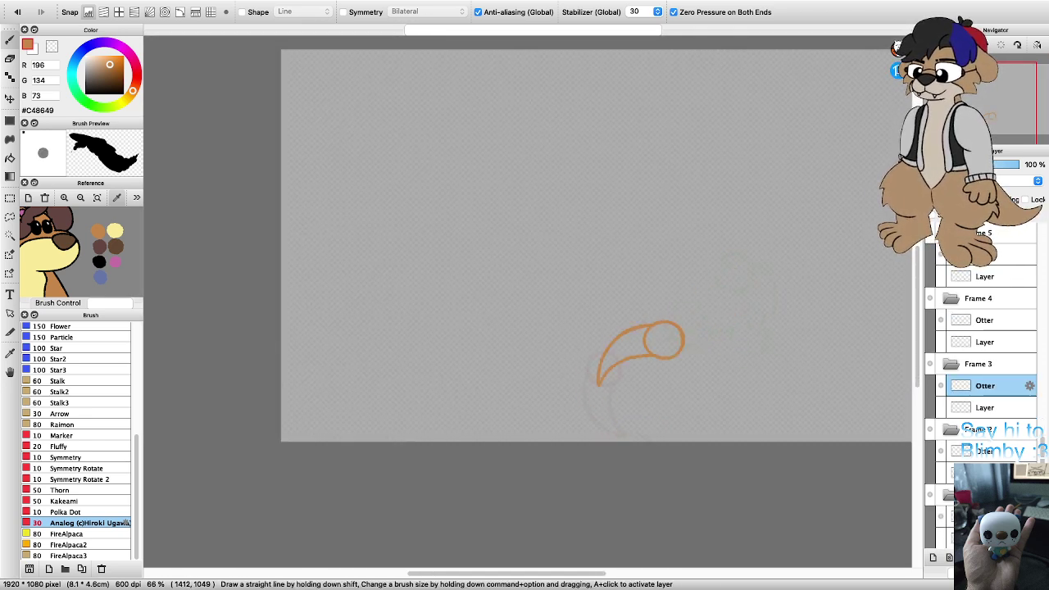
{"action": "key", "text": "super+Left"}
{"action": "key", "text": "super+Left"}
{"action": "scroll", "coordinate": [638, 426], "scroll_direction": "down", "scroll_amount": 3}
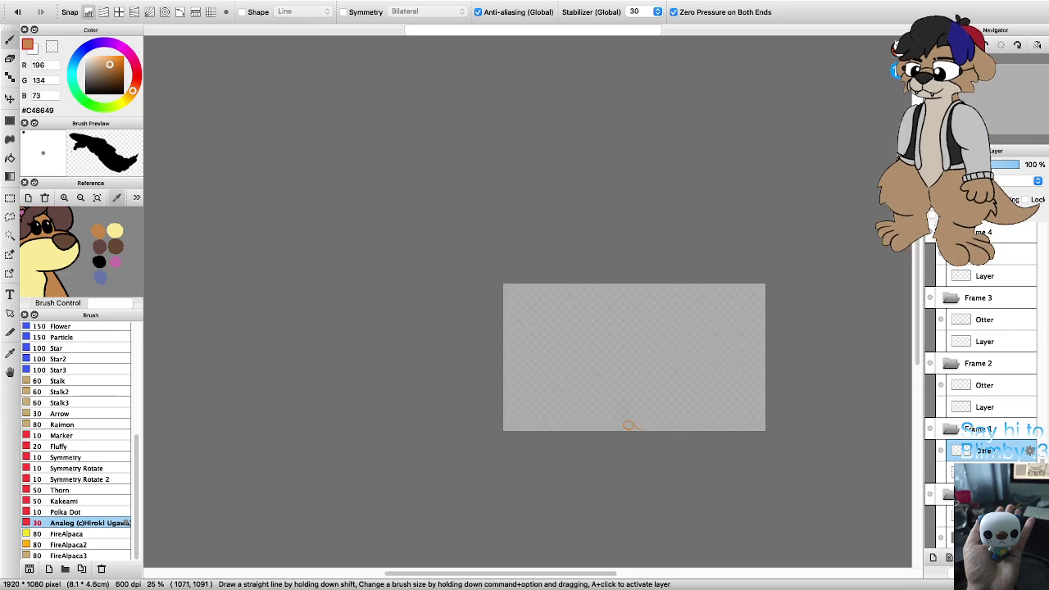
Step: Fill the head and body of Frame 1's Otter drawing at the canvas's lower edge with solid orange
{"action": "scroll", "coordinate": [643, 429], "scroll_direction": "up", "scroll_amount": 2}
{"action": "scroll", "coordinate": [610, 430], "scroll_direction": "up", "scroll_amount": 3}
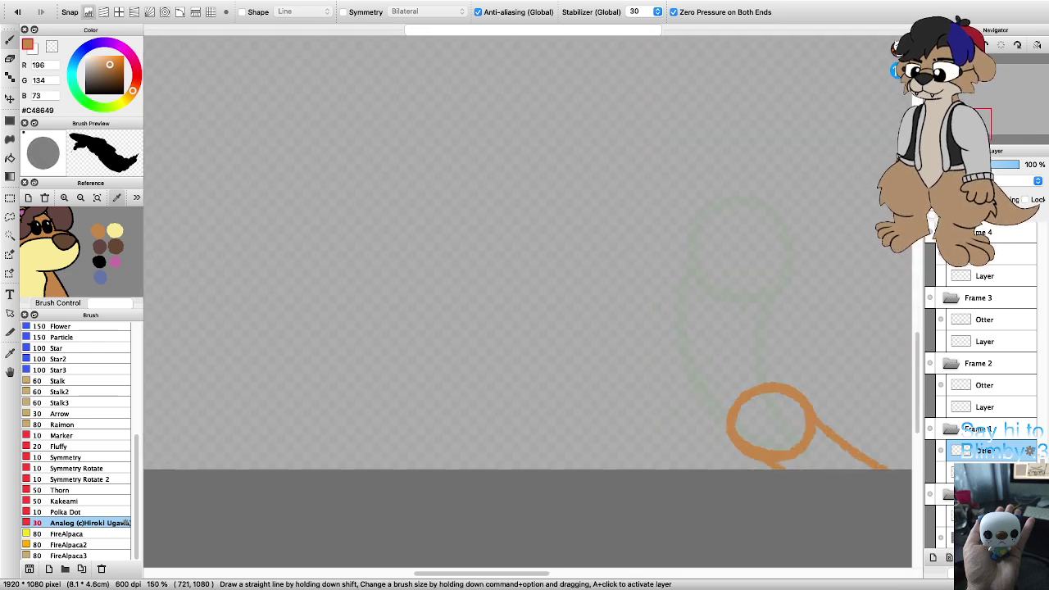
{"action": "scroll", "coordinate": [610, 431], "scroll_direction": "down", "scroll_amount": 2}
{"action": "scroll", "coordinate": [610, 430], "scroll_direction": "up", "scroll_amount": 3}
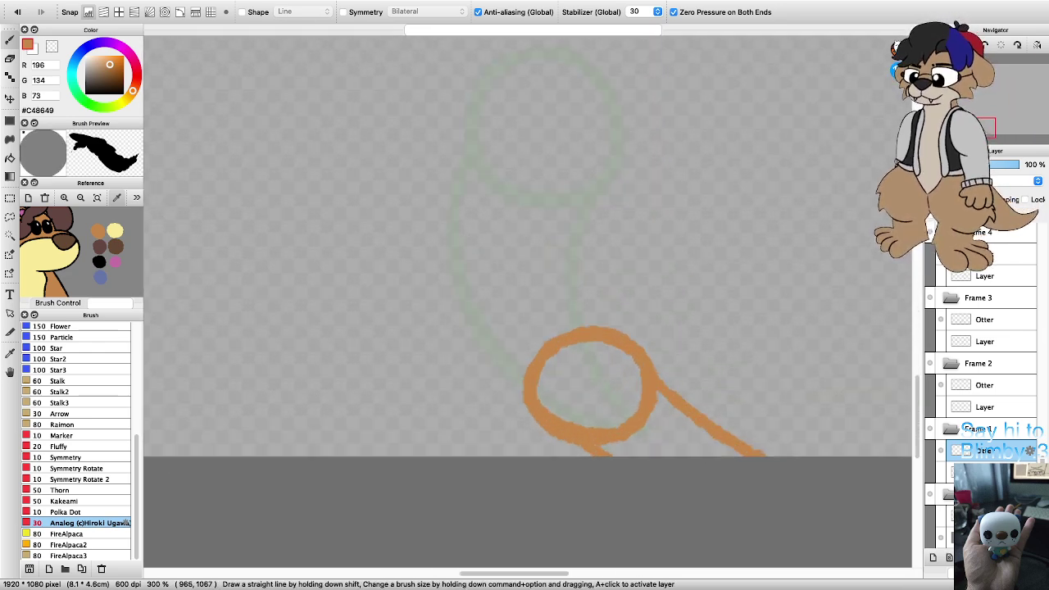
{"action": "key", "text": "g"}
{"action": "left_click", "coordinate": [674, 434]}
{"action": "left_click", "coordinate": [574, 393]}
{"action": "key", "text": "b"}
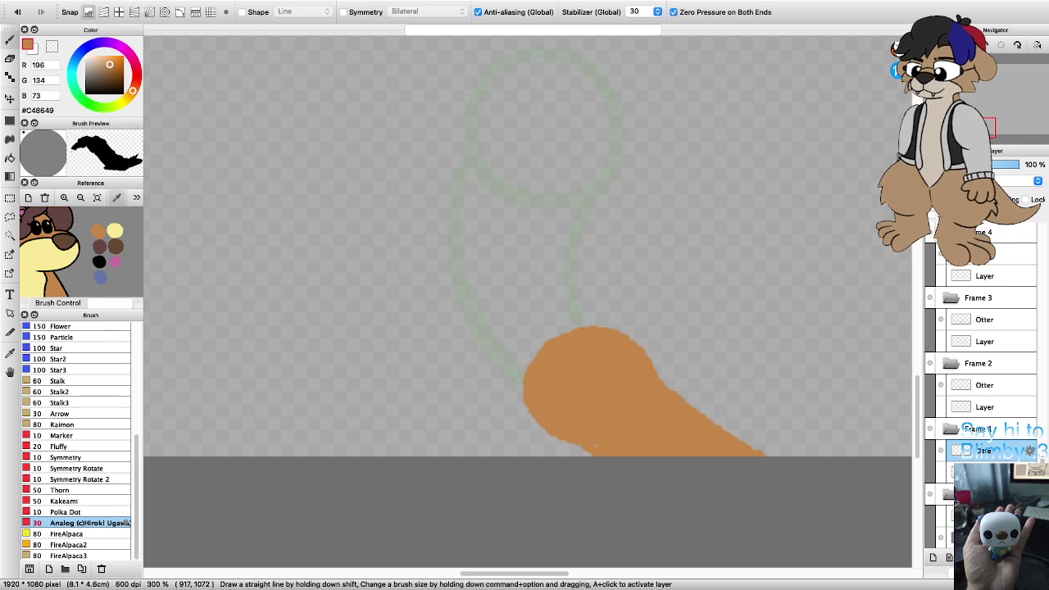
{"action": "scroll", "coordinate": [554, 425], "scroll_direction": "down", "scroll_amount": 3}
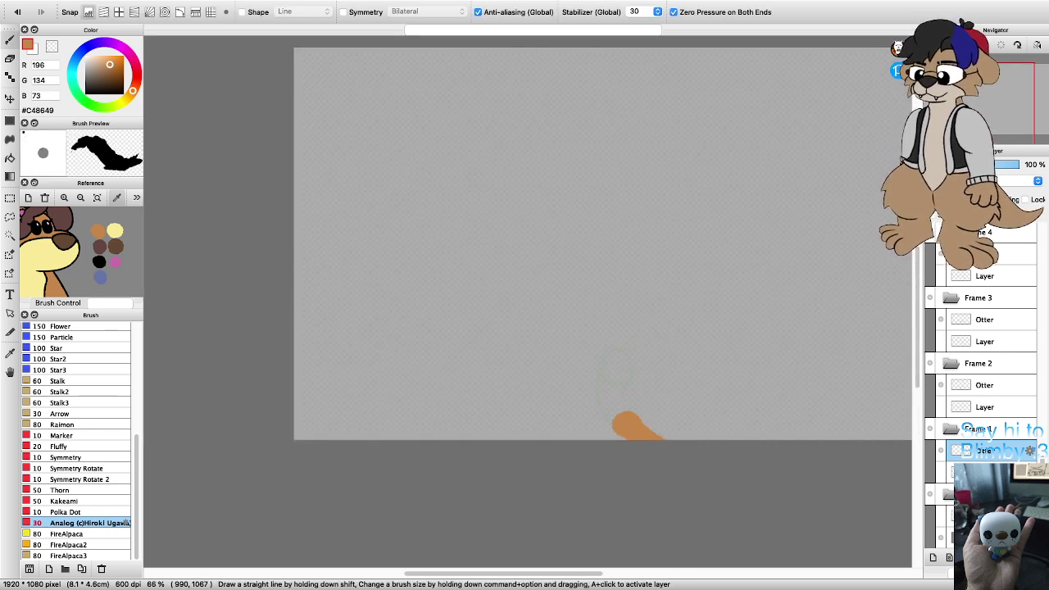
{"action": "scroll", "coordinate": [553, 425], "scroll_direction": "up", "scroll_amount": 2}
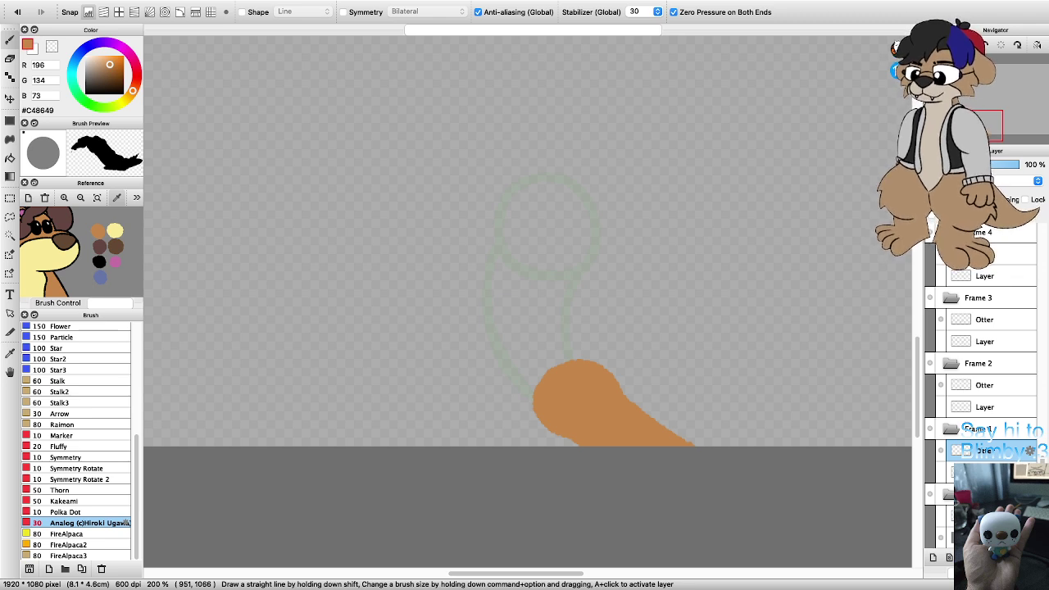
{"action": "scroll", "coordinate": [641, 372], "scroll_direction": "down", "scroll_amount": 5}
{"action": "scroll", "coordinate": [644, 377], "scroll_direction": "up", "scroll_amount": 4}
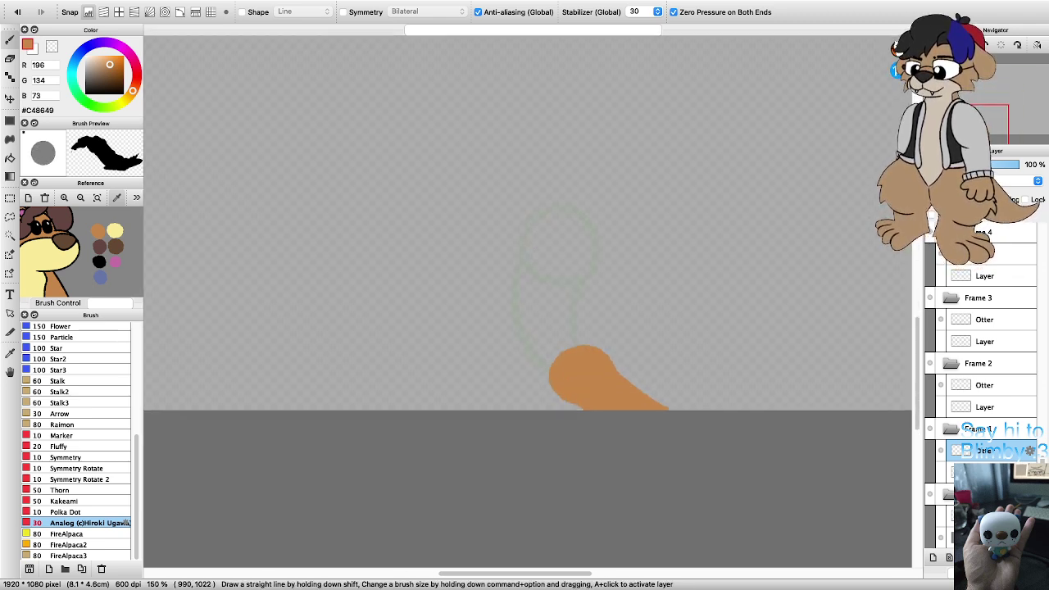
Step: Fill the head and body outlines on the Otter layers of Frame 2 and Frame 3 with the same orange
{"action": "left_click", "coordinate": [996, 385]}
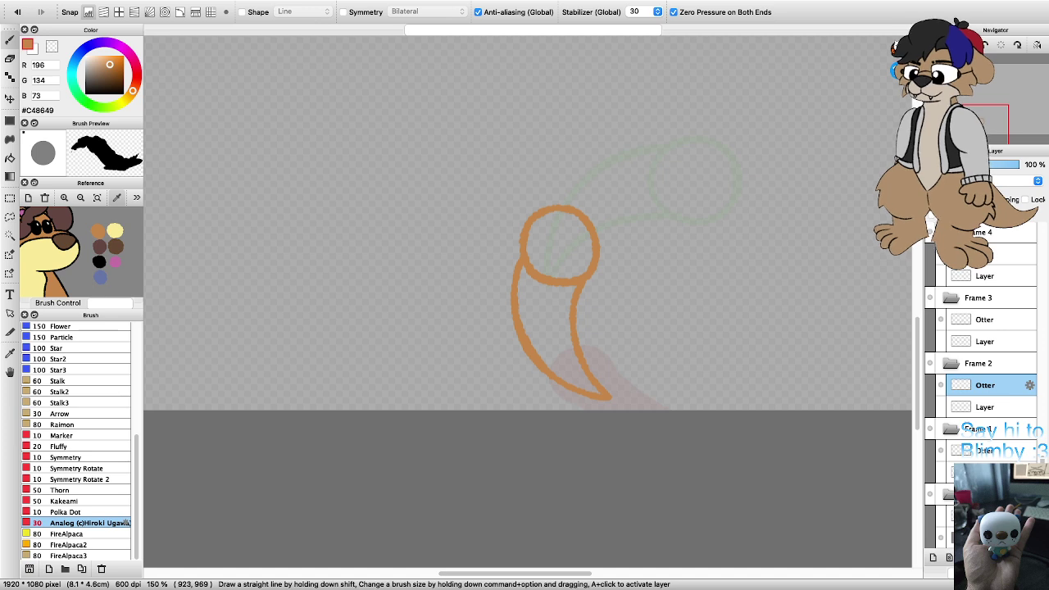
{"action": "key", "text": "g"}
{"action": "left_click", "coordinate": [547, 328]}
{"action": "left_click", "coordinate": [560, 245]}
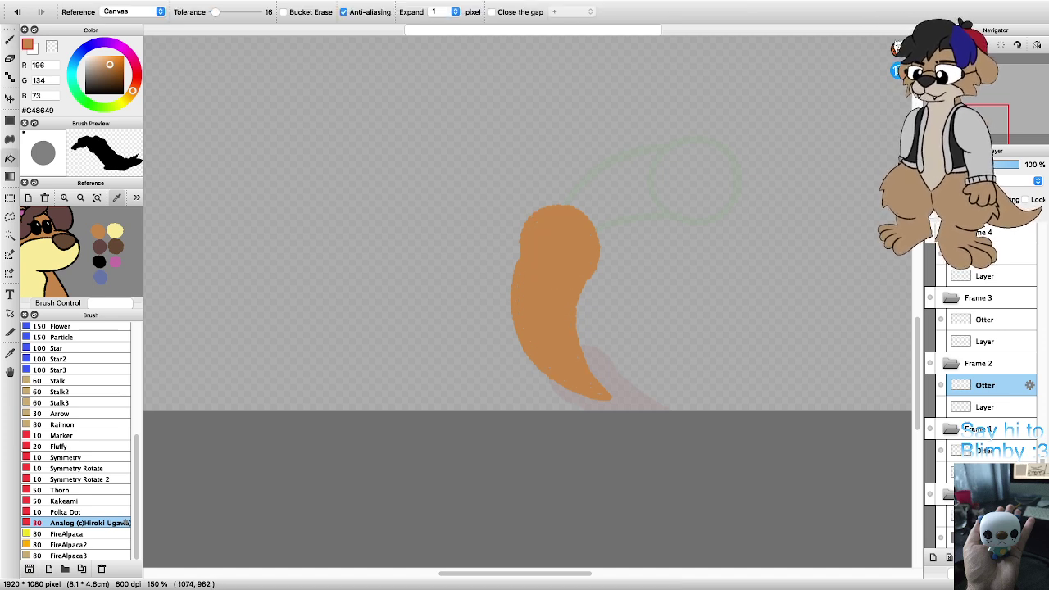
{"action": "left_click", "coordinate": [990, 319]}
{"action": "left_click", "coordinate": [619, 197]}
{"action": "left_click", "coordinate": [696, 194]}
{"action": "scroll", "coordinate": [705, 252], "scroll_direction": "down", "scroll_amount": 5}
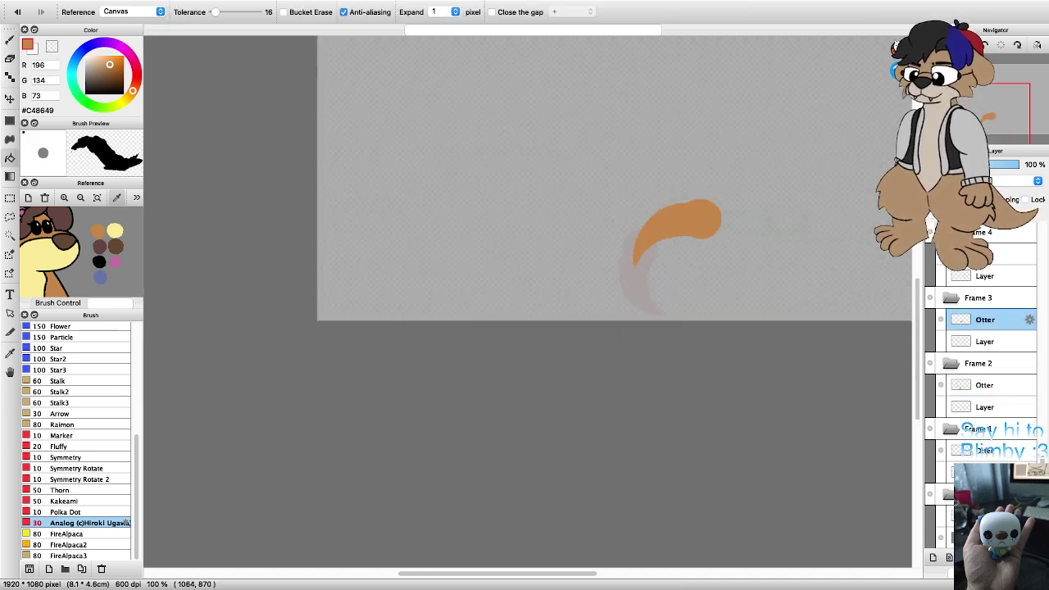
Step: Fill the head and body outlines on the Otter layers of Frame 4 and Frame 5 with orange
{"action": "scroll", "coordinate": [727, 146], "scroll_direction": "up", "scroll_amount": 3}
{"action": "scroll", "coordinate": [991, 341], "scroll_direction": "up", "scroll_amount": 2}
{"action": "left_click", "coordinate": [991, 298]}
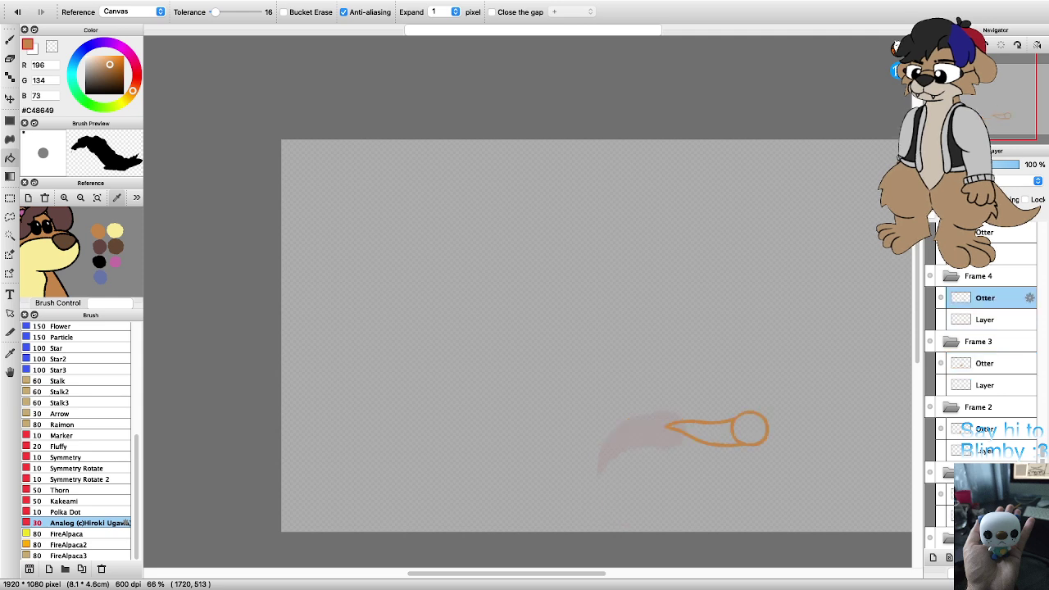
{"action": "left_click", "coordinate": [722, 434]}
{"action": "left_click", "coordinate": [748, 429]}
{"action": "scroll", "coordinate": [991, 320], "scroll_direction": "up", "scroll_amount": 1}
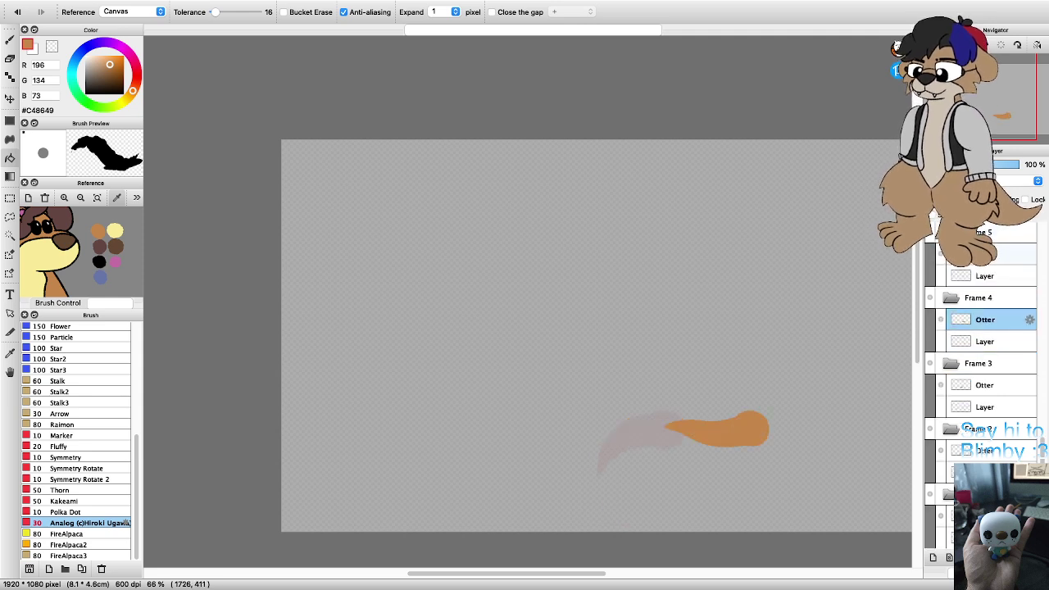
{"action": "left_click", "coordinate": [990, 254]}
{"action": "left_click", "coordinate": [743, 363]}
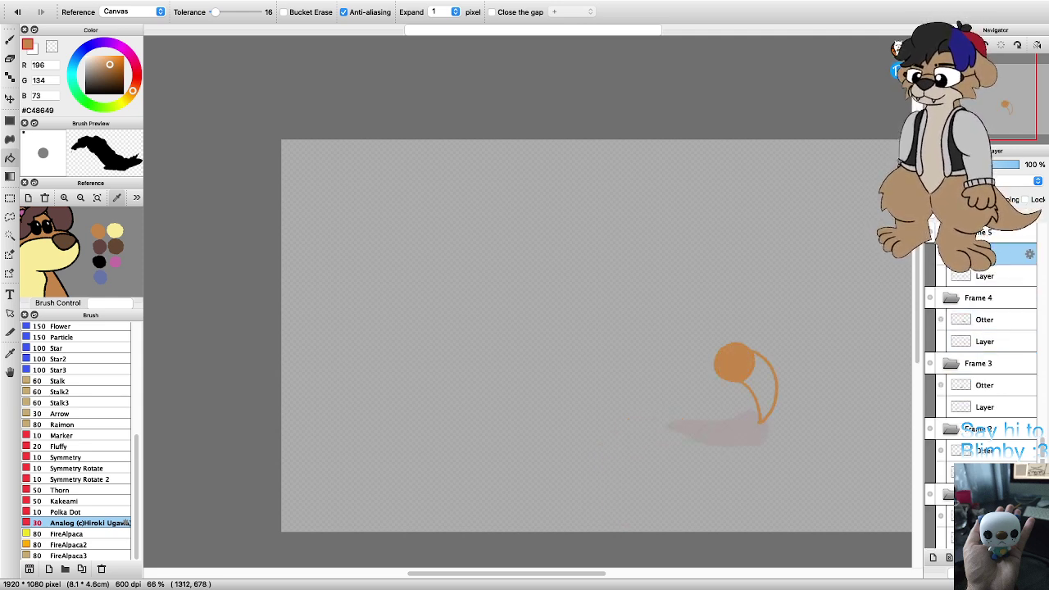
{"action": "left_click", "coordinate": [761, 392]}
Step: Fill the Otter drawings of Frame 6 and Frame 7 with orange
{"action": "scroll", "coordinate": [996, 298], "scroll_direction": "up", "scroll_amount": 3}
{"action": "left_click", "coordinate": [985, 386]}
{"action": "left_click", "coordinate": [710, 383]}
{"action": "left_click", "coordinate": [690, 421]}
{"action": "scroll", "coordinate": [988, 385], "scroll_direction": "up", "scroll_amount": 3}
{"action": "left_click", "coordinate": [984, 385]}
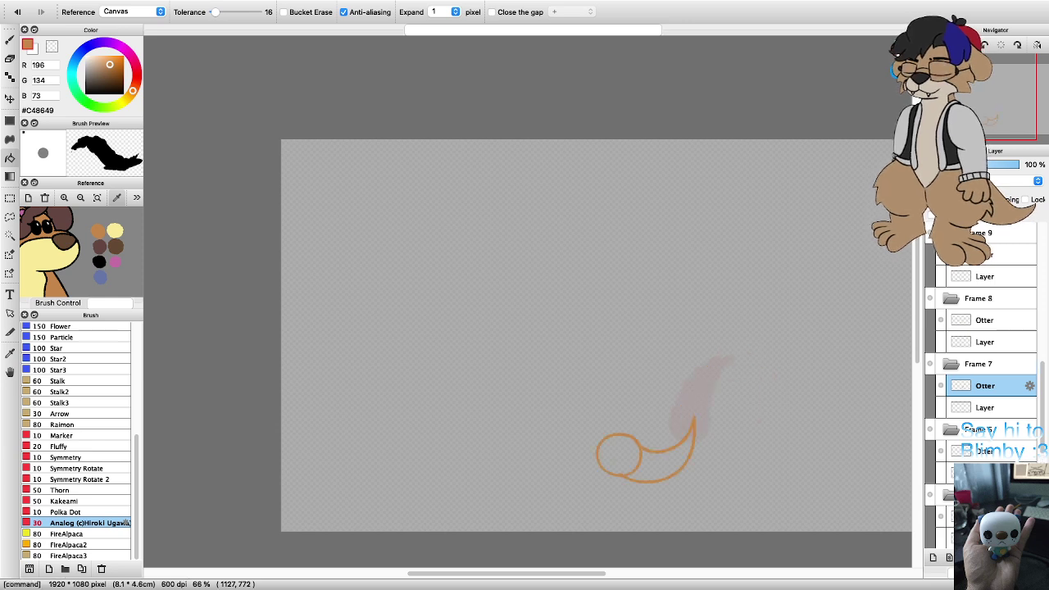
{"action": "left_click", "coordinate": [653, 470]}
Step: Fill the head and body of Frame 8's Otter drawing with orange
{"action": "scroll", "coordinate": [988, 386], "scroll_direction": "up", "scroll_amount": 3}
{"action": "left_click", "coordinate": [985, 385]}
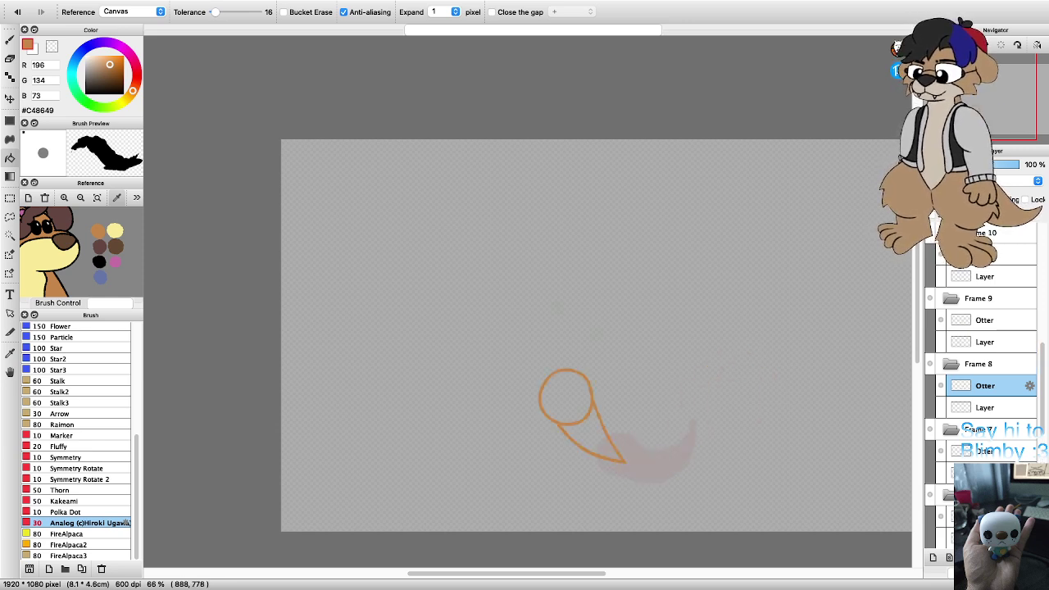
{"action": "left_click", "coordinate": [563, 396]}
{"action": "left_click", "coordinate": [589, 431]}
Step: Fill only the head circle of Frame 9's Otter drawing with orange
{"action": "scroll", "coordinate": [988, 385], "scroll_direction": "up", "scroll_amount": 3}
{"action": "left_click", "coordinate": [985, 385]}
{"action": "left_click", "coordinate": [588, 318]}
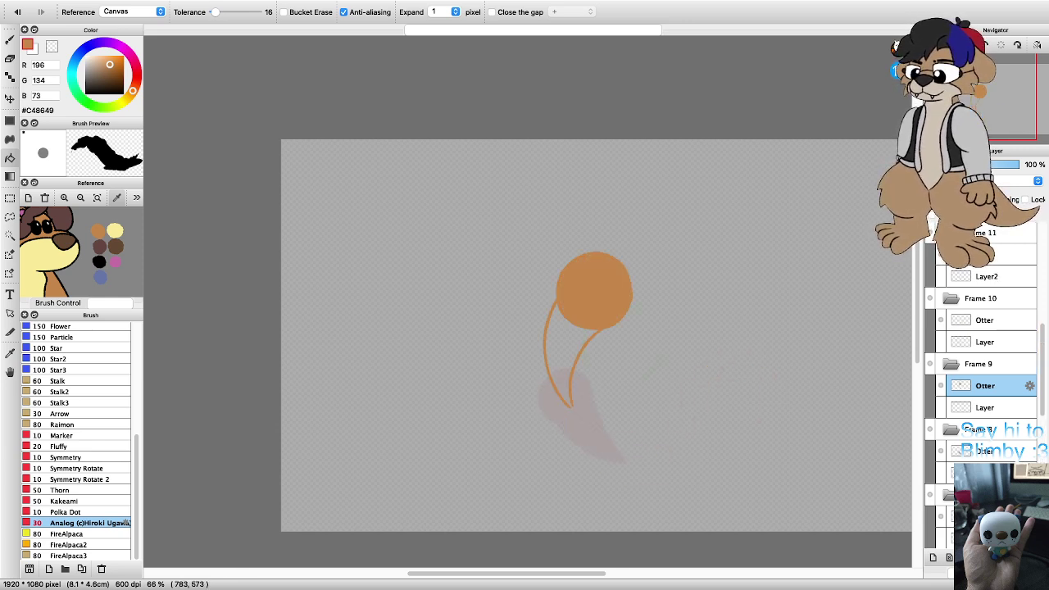
Step: Try to fill the body of Frame 9's Otter drawing with orange, and undo the fills
{"action": "left_click", "coordinate": [577, 357]}
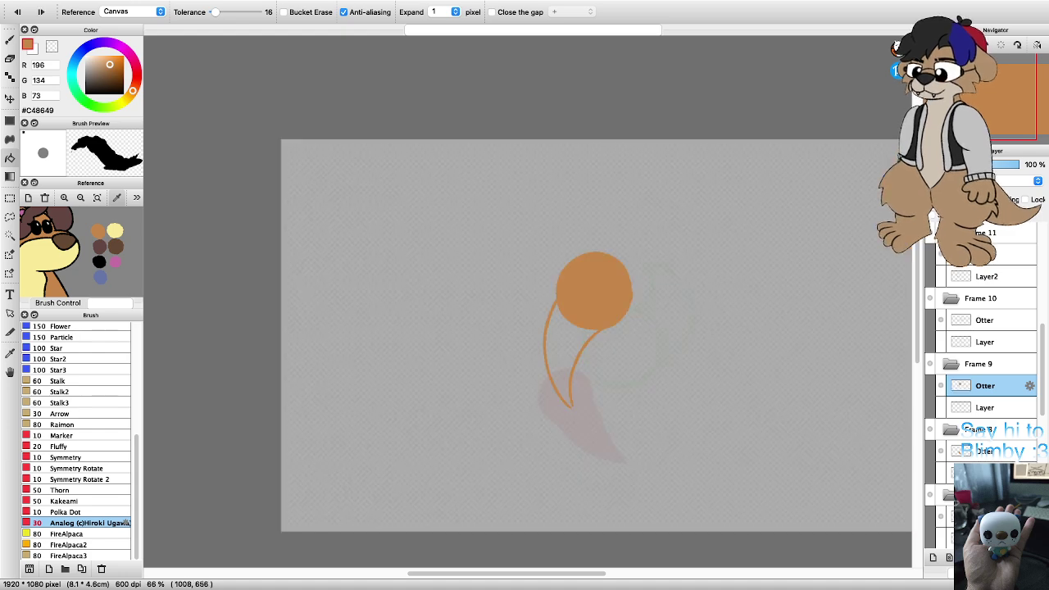
{"action": "key", "text": "super+z"}
{"action": "scroll", "coordinate": [546, 313], "scroll_direction": "up", "scroll_amount": 5}
{"action": "left_click", "coordinate": [507, 383]}
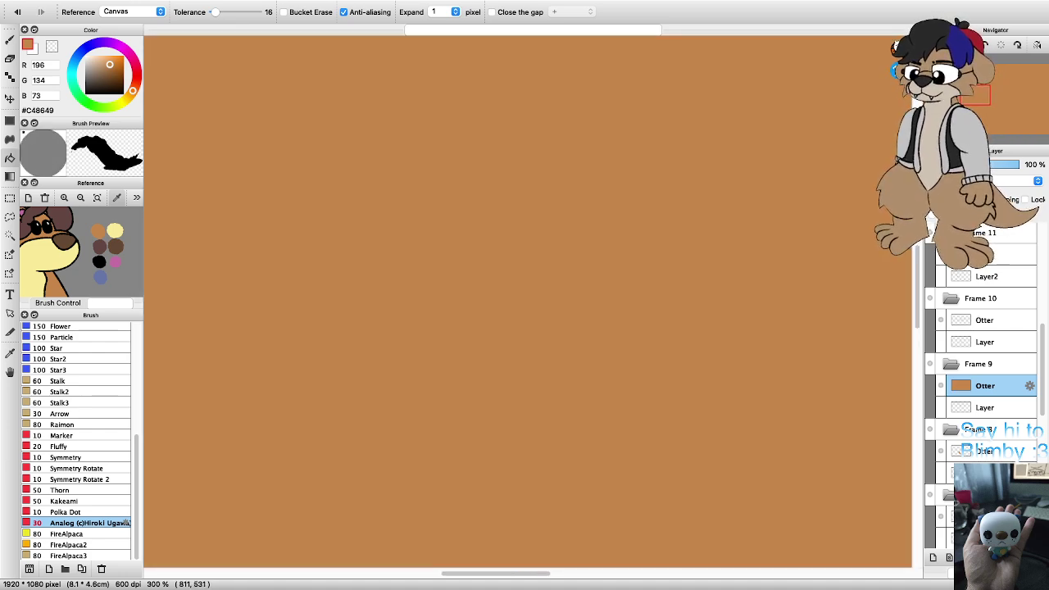
{"action": "key", "text": "super+z"}
{"action": "scroll", "coordinate": [529, 301], "scroll_direction": "down", "scroll_amount": 4}
{"action": "scroll", "coordinate": [529, 302], "scroll_direction": "up", "scroll_amount": 2}
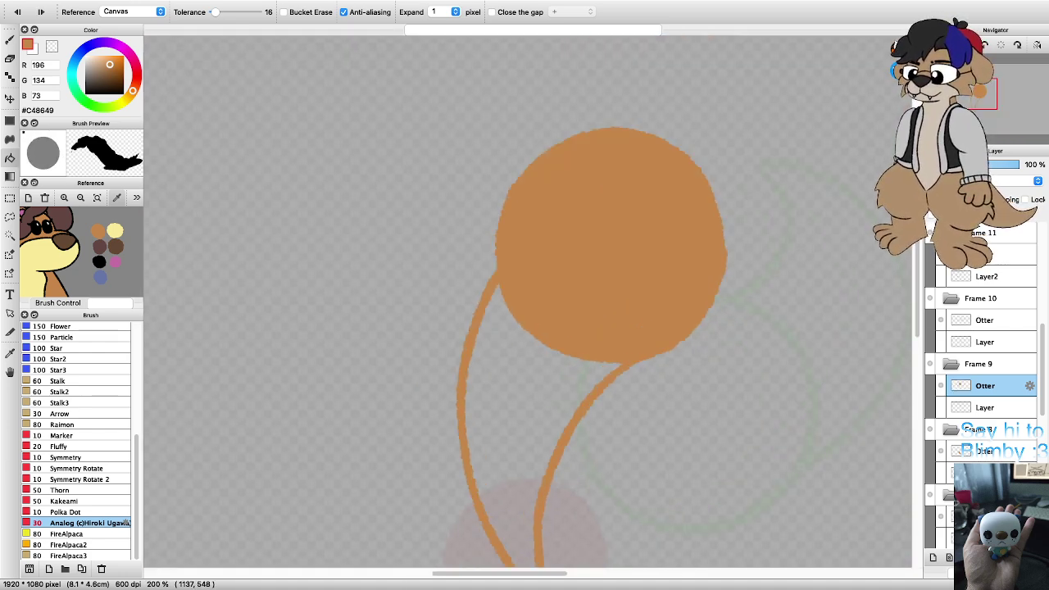
Step: Close the gap in the outline at the tail tip of Frame 9's Otter drawing with an orange brush stroke
{"action": "left_click", "coordinate": [941, 385]}
{"action": "left_click", "coordinate": [942, 385]}
{"action": "scroll", "coordinate": [680, 385], "scroll_direction": "down", "scroll_amount": 5}
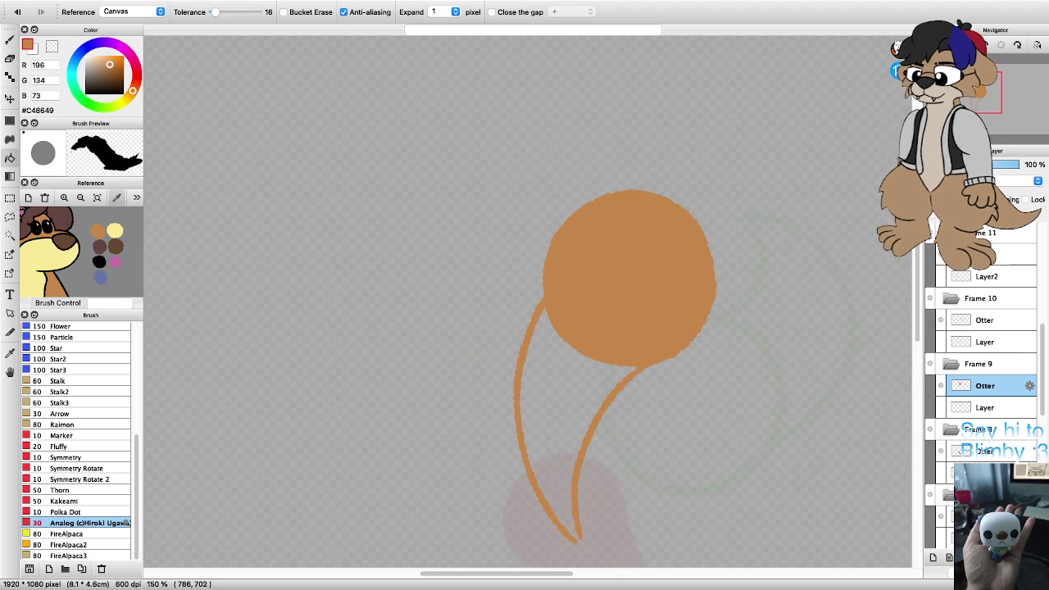
{"action": "scroll", "coordinate": [562, 520], "scroll_direction": "up", "scroll_amount": 6}
{"action": "key", "text": "b"}
{"action": "scroll", "coordinate": [562, 520], "scroll_direction": "up", "scroll_amount": 2}
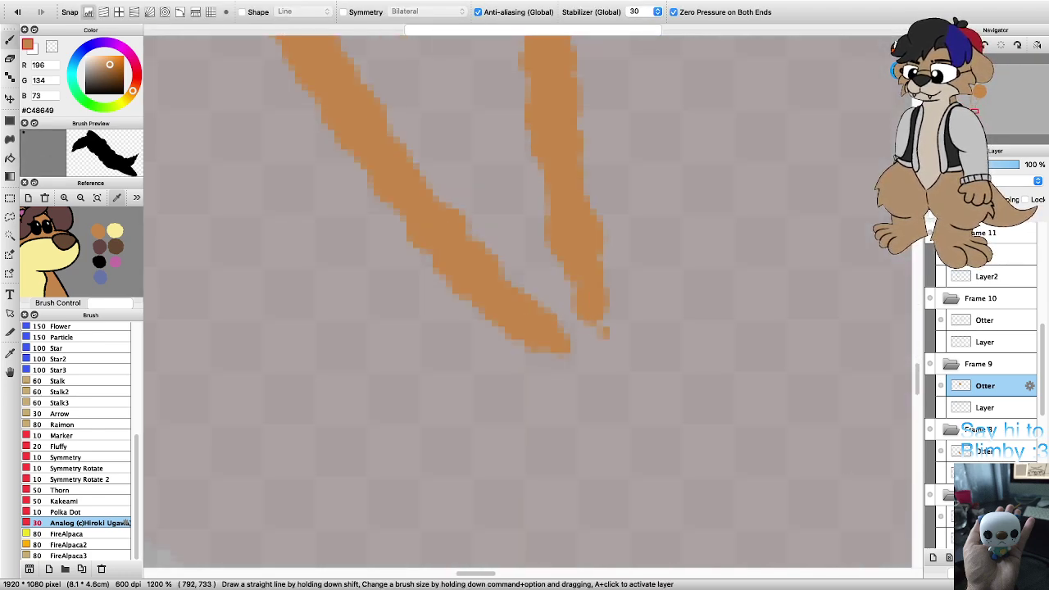
{"action": "mouse_move", "coordinate": [563, 314]}
{"action": "left_mouse_down"}
{"action": "mouse_move", "coordinate": [565, 338]}
{"action": "mouse_move", "coordinate": [622, 371]}
{"action": "mouse_move", "coordinate": [571, 293]}
{"action": "left_mouse_up"}
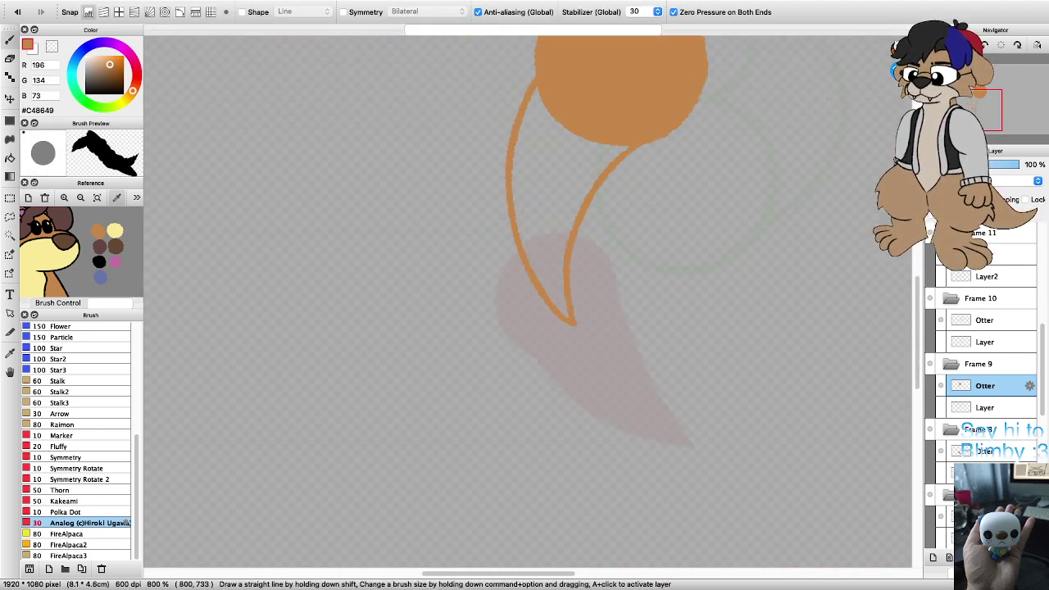
Step: Fill the closed body outline of Frame 9's Otter drawing with orange
{"action": "scroll", "coordinate": [571, 305], "scroll_direction": "down", "scroll_amount": 1}
{"action": "scroll", "coordinate": [551, 205], "scroll_direction": "up", "scroll_amount": 2}
{"action": "key", "text": "g"}
{"action": "left_click", "coordinate": [549, 286]}
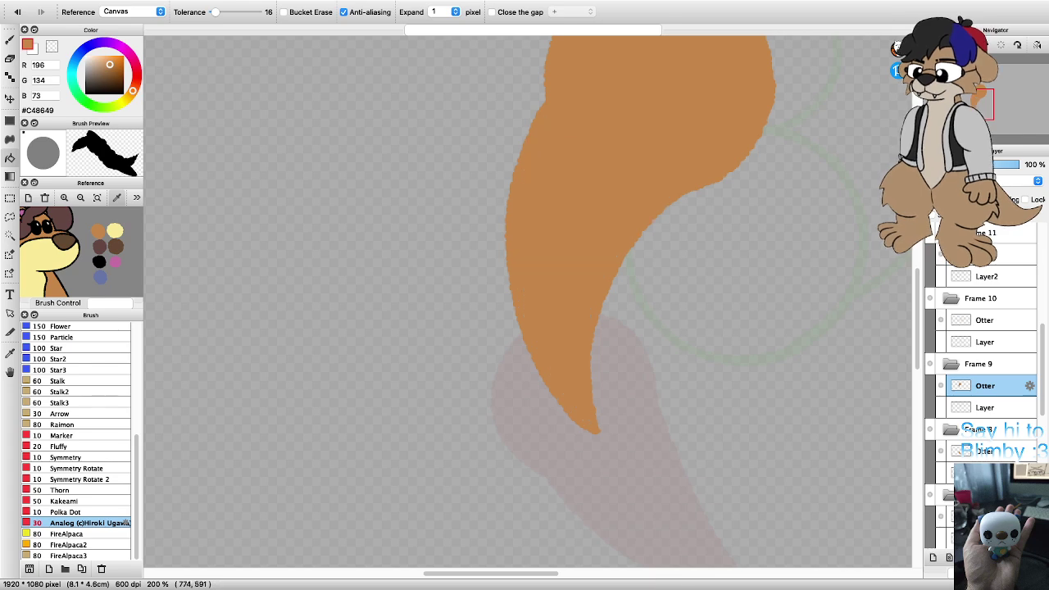
Step: Fill the curled body and the head on Frame 10's Otter layer with orange
{"action": "scroll", "coordinate": [548, 286], "scroll_direction": "down", "scroll_amount": 3}
{"action": "scroll", "coordinate": [547, 283], "scroll_direction": "up", "scroll_amount": 1}
{"action": "scroll", "coordinate": [984, 386], "scroll_direction": "up", "scroll_amount": 3}
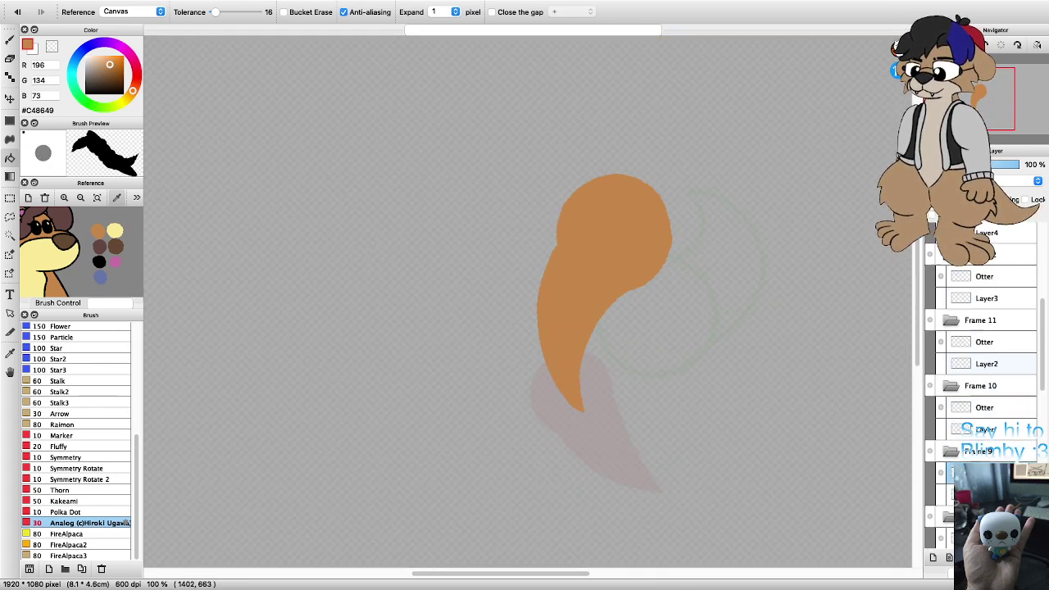
{"action": "left_click", "coordinate": [984, 385]}
{"action": "key", "text": "Down"}
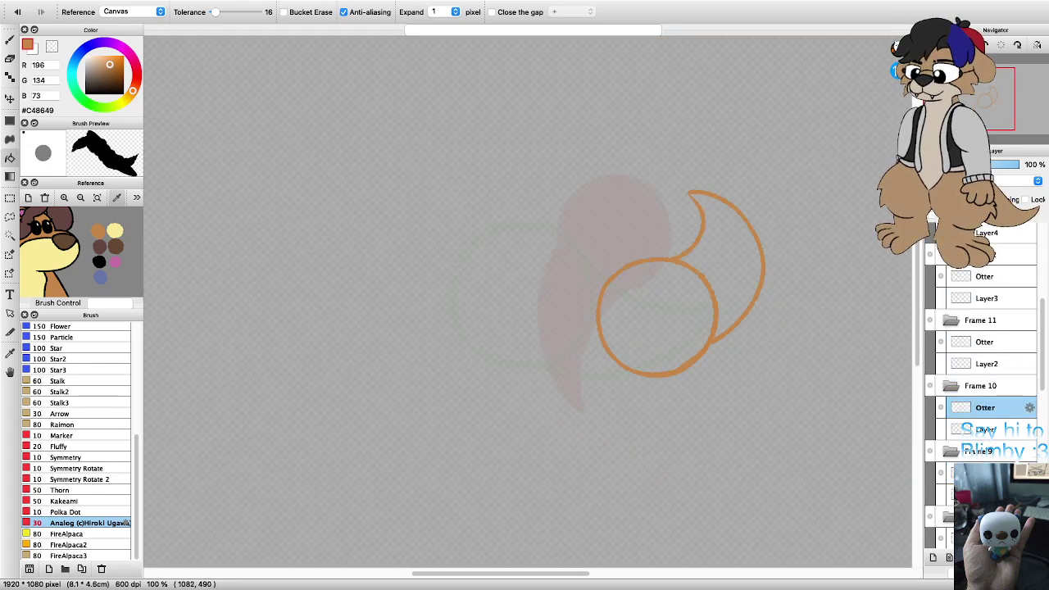
{"action": "left_click", "coordinate": [722, 277]}
{"action": "left_click", "coordinate": [649, 308]}
Step: Fill the head and body on Frame 11's Otter layer with orange
{"action": "key", "text": "Up"}
{"action": "key", "text": "Up"}
{"action": "key", "text": "Up"}
{"action": "left_click", "coordinate": [561, 327]}
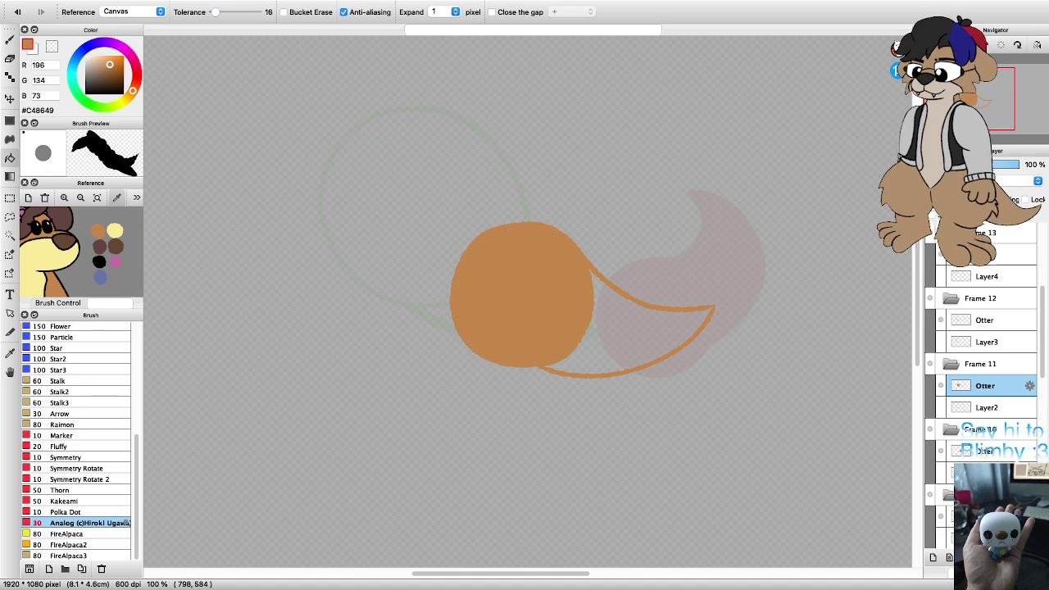
{"action": "left_click", "coordinate": [583, 341]}
Step: Fill the head and body on Frame 12's Otter layer with orange
{"action": "key", "text": "Up"}
{"action": "key", "text": "Up"}
{"action": "key", "text": "Up"}
{"action": "scroll", "coordinate": [606, 369], "scroll_direction": "down", "scroll_amount": 2}
{"action": "scroll", "coordinate": [574, 332], "scroll_direction": "up", "scroll_amount": 1}
{"action": "left_click", "coordinate": [504, 274]}
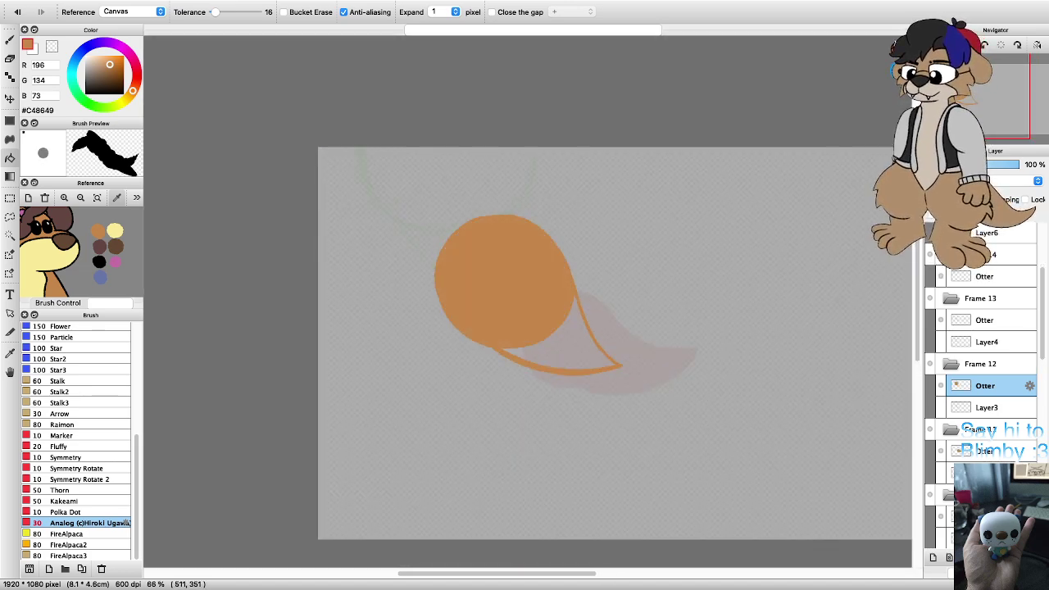
{"action": "left_click", "coordinate": [564, 340]}
Step: Fill the head and body on Frame 13's Otter layer, at the canvas's upper edge, with orange
{"action": "key", "text": "Up"}
{"action": "key", "text": "Up"}
{"action": "key", "text": "Up"}
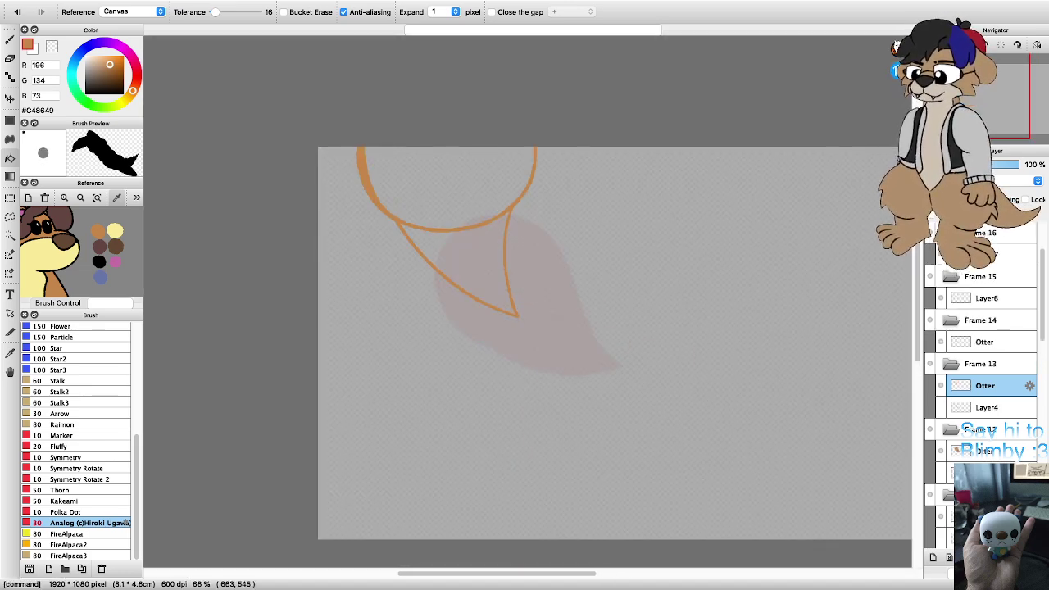
{"action": "left_click", "coordinate": [447, 185]}
{"action": "left_click", "coordinate": [464, 230]}
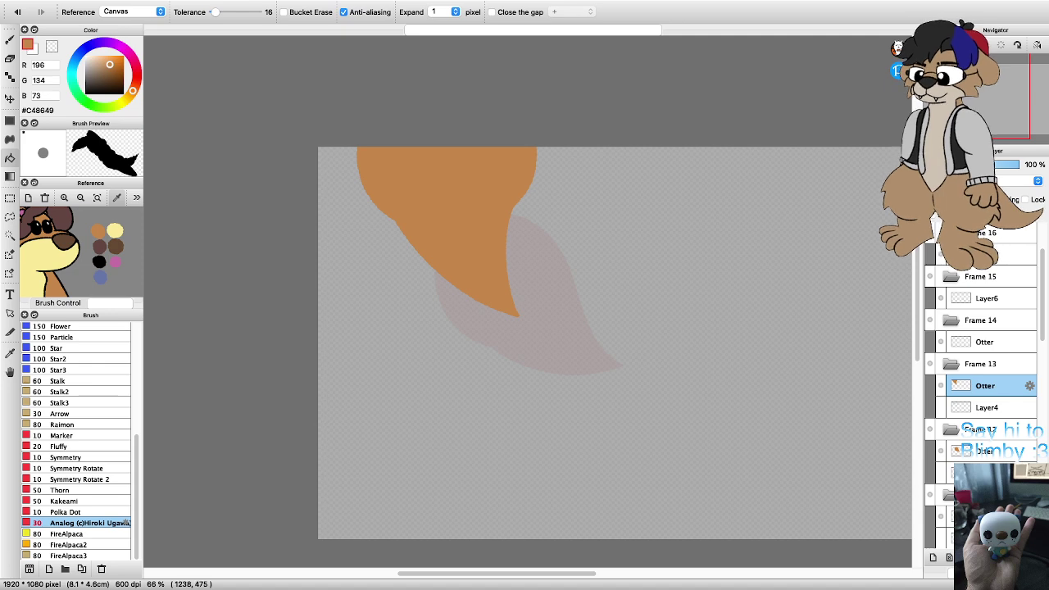
Step: Fill the pointed tail on Frame 14's Otter layer, at the canvas's upper edge, with orange
{"action": "key", "text": "Up"}
{"action": "key", "text": "Up"}
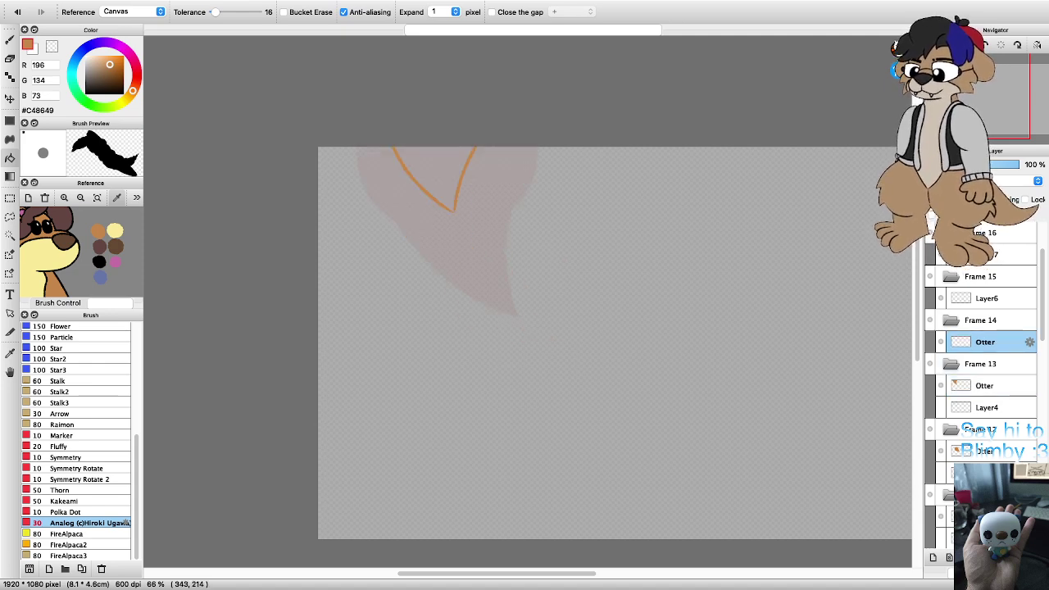
{"action": "left_click", "coordinate": [428, 177]}
{"action": "scroll", "coordinate": [428, 176], "scroll_direction": "up", "scroll_amount": 5}
{"action": "scroll", "coordinate": [415, 179], "scroll_direction": "down", "scroll_amount": 5}
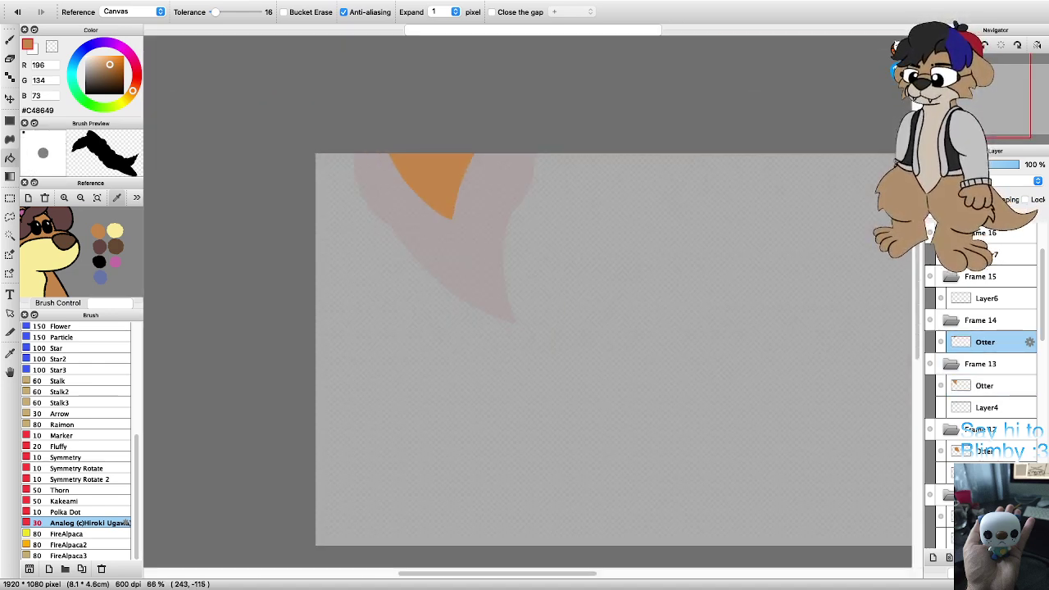
{"action": "scroll", "coordinate": [415, 179], "scroll_direction": "up", "scroll_amount": 5}
{"action": "scroll", "coordinate": [410, 171], "scroll_direction": "down", "scroll_amount": 5}
{"action": "scroll", "coordinate": [394, 189], "scroll_direction": "up", "scroll_amount": 2}
{"action": "scroll", "coordinate": [459, 180], "scroll_direction": "up", "scroll_amount": 2}
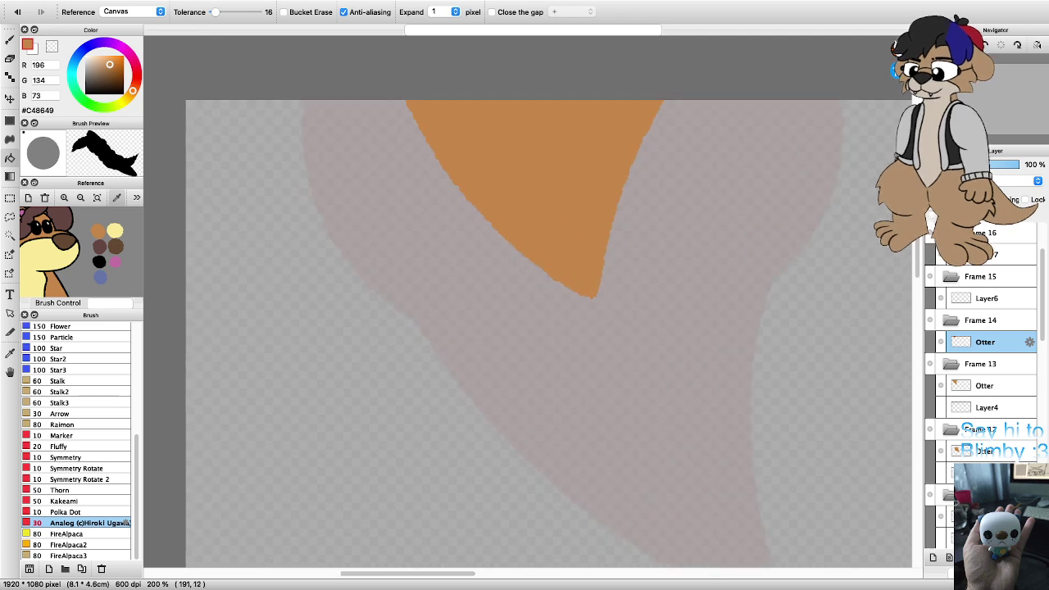
{"action": "scroll", "coordinate": [460, 181], "scroll_direction": "down", "scroll_amount": 3}
{"action": "scroll", "coordinate": [460, 180], "scroll_direction": "up", "scroll_amount": 3}
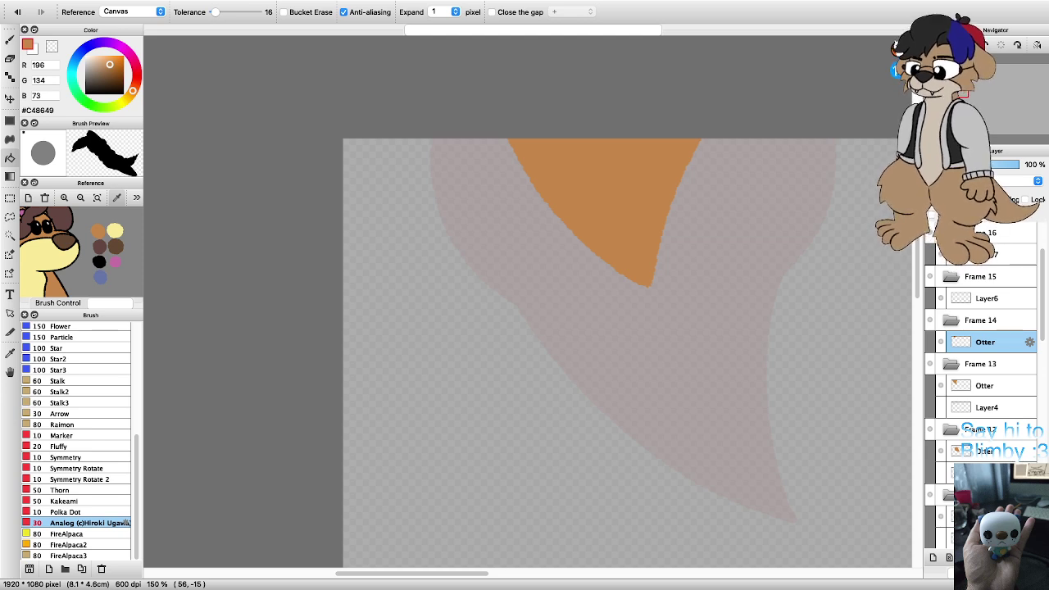
{"action": "scroll", "coordinate": [672, 383], "scroll_direction": "down", "scroll_amount": 5}
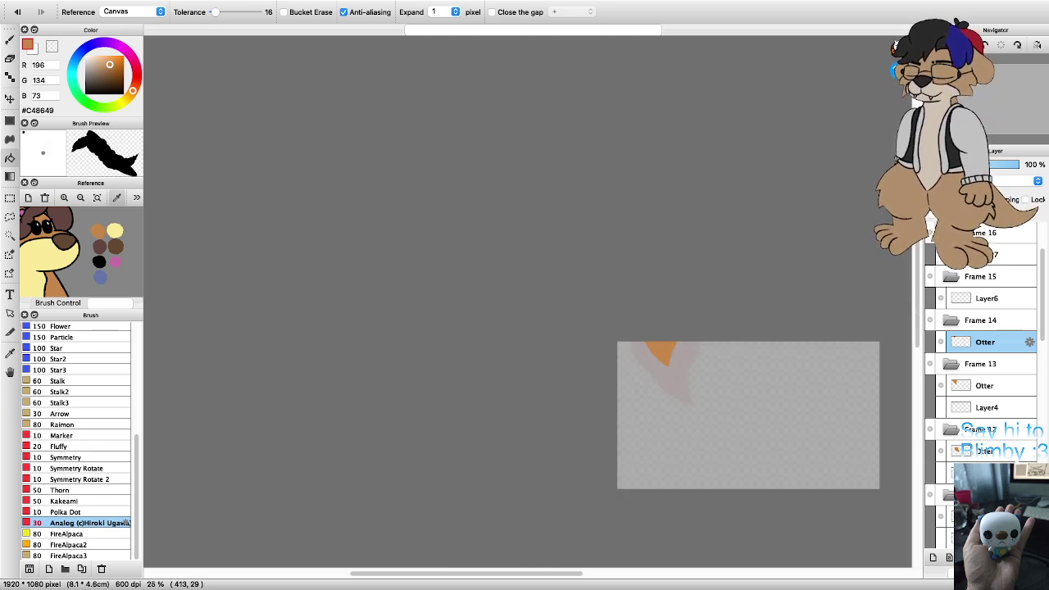
Step: Make Frame 1's Otter layer active and switch to the brush for detailing the otter's head
{"action": "scroll", "coordinate": [642, 326], "scroll_direction": "down", "scroll_amount": 2}
{"action": "scroll", "coordinate": [719, 371], "scroll_direction": "up", "scroll_amount": 4}
{"action": "key", "text": "b"}
{"action": "scroll", "coordinate": [651, 219], "scroll_direction": "down", "scroll_amount": 3}
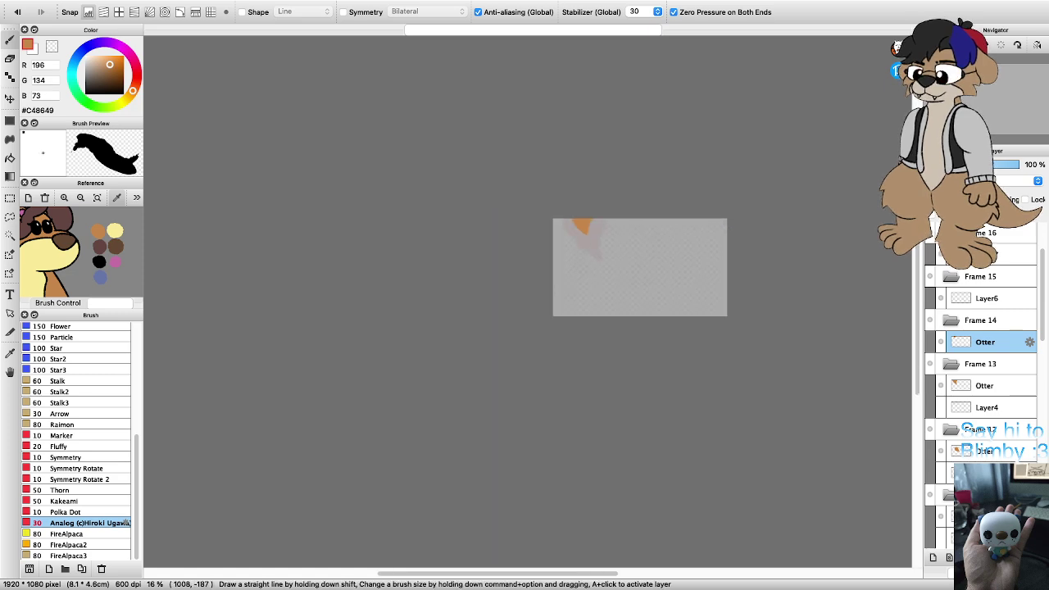
{"action": "scroll", "coordinate": [645, 213], "scroll_direction": "up", "scroll_amount": 2}
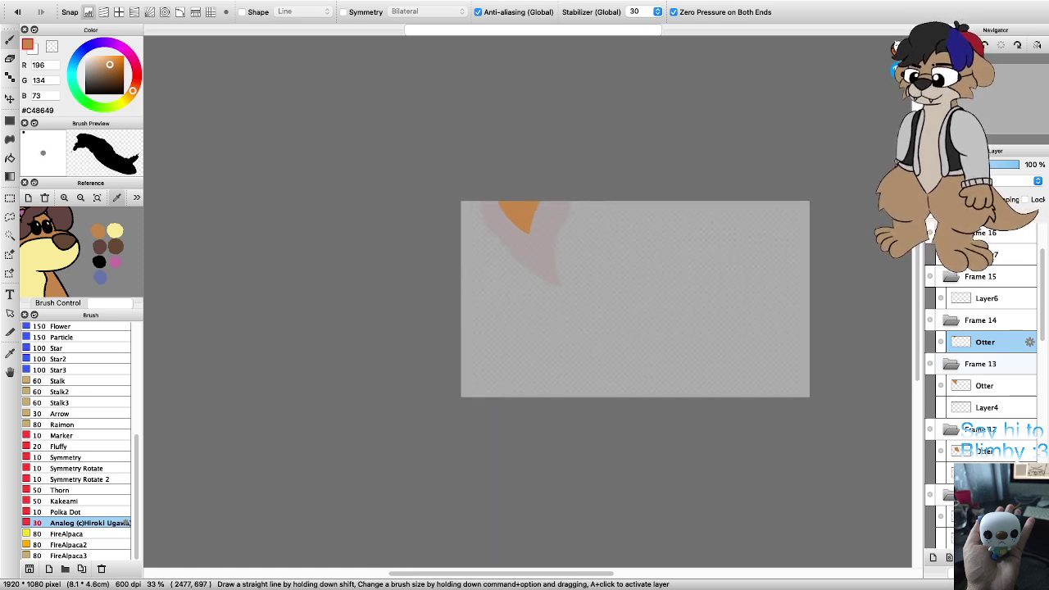
{"action": "left_click", "coordinate": [987, 386]}
{"action": "scroll", "coordinate": [986, 385], "scroll_direction": "down", "scroll_amount": 10}
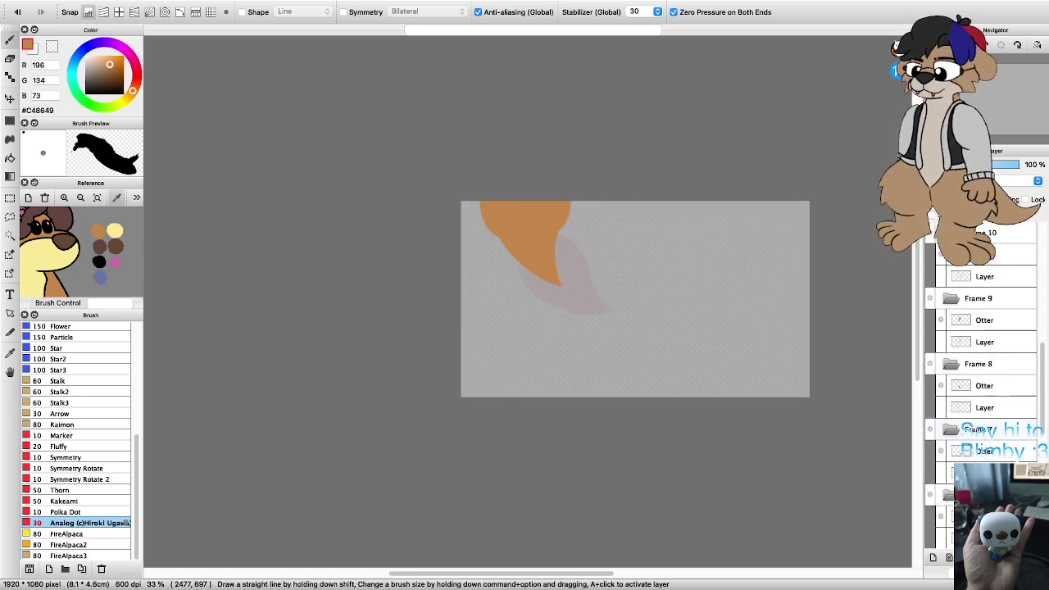
{"action": "key", "text": "super+Down"}
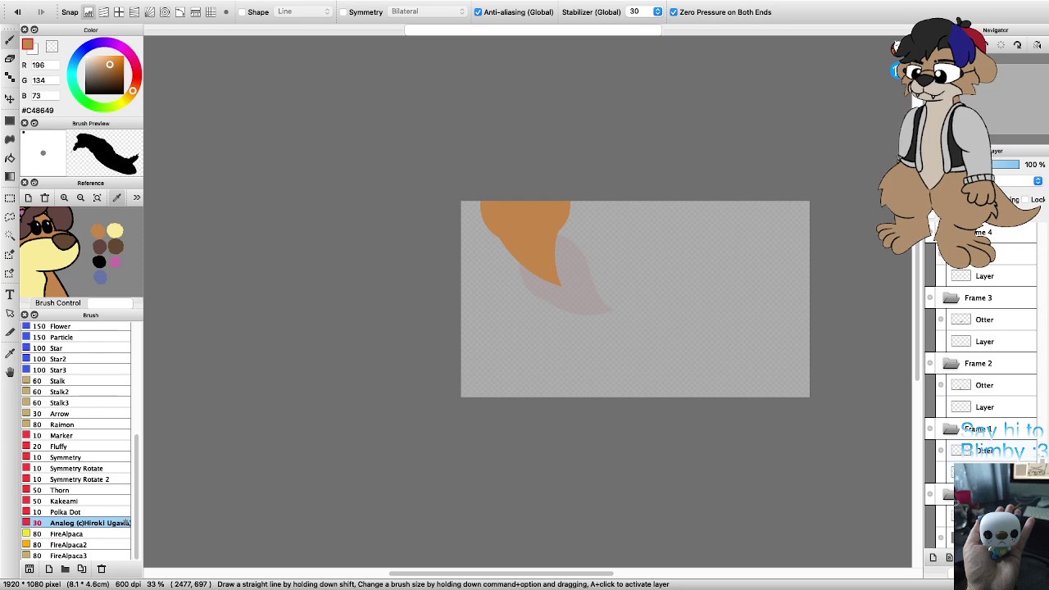
{"action": "key", "text": "super+Down"}
{"action": "scroll", "coordinate": [620, 373], "scroll_direction": "down", "scroll_amount": 3}
{"action": "scroll", "coordinate": [620, 377], "scroll_direction": "up", "scroll_amount": 6}
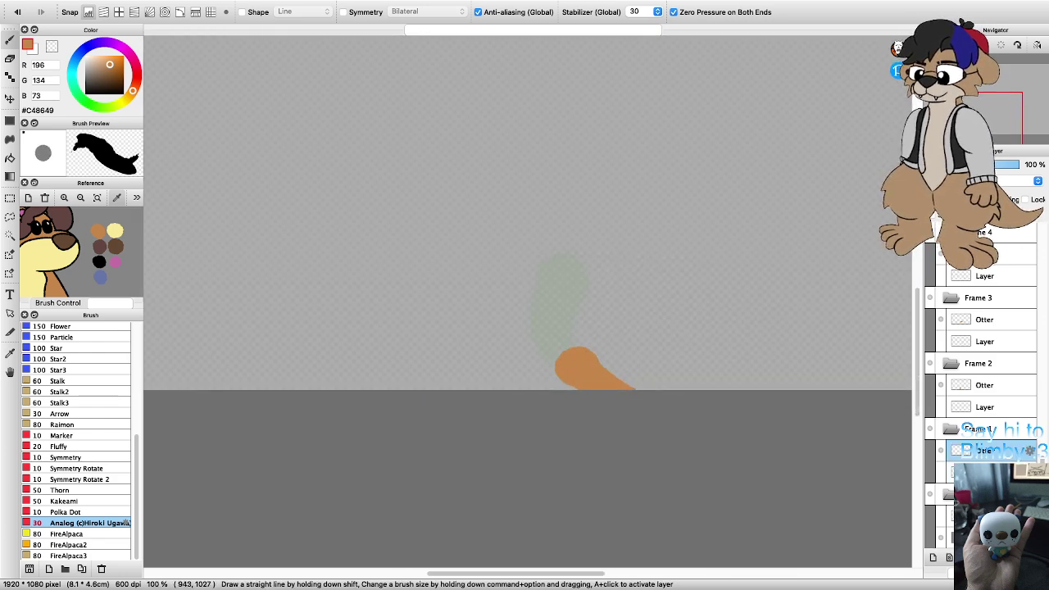
{"action": "scroll", "coordinate": [607, 369], "scroll_direction": "up", "scroll_amount": 3}
{"action": "scroll", "coordinate": [607, 369], "scroll_direction": "up", "scroll_amount": 3}
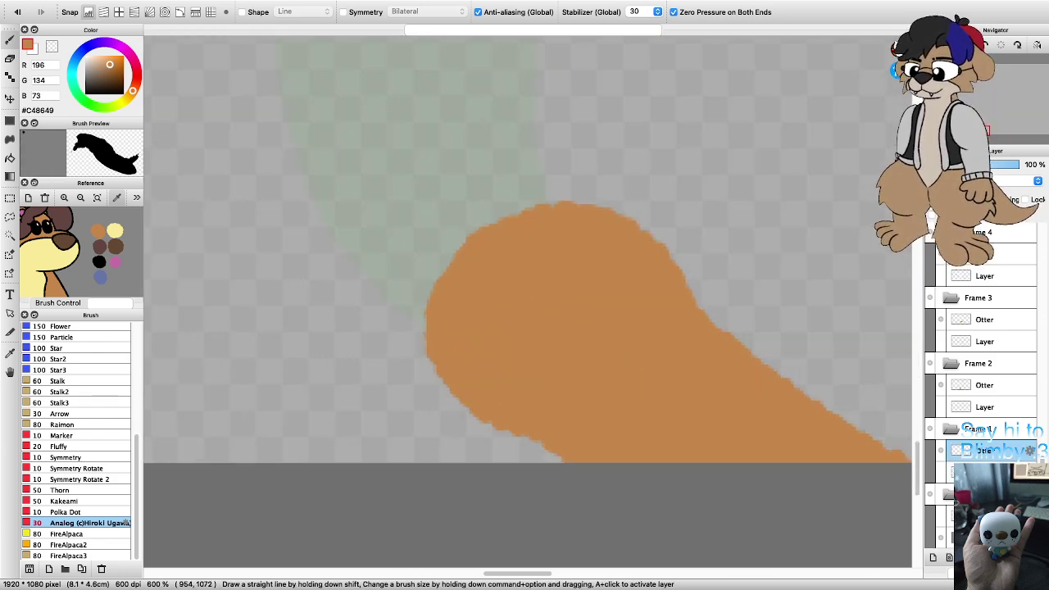
{"action": "scroll", "coordinate": [613, 447], "scroll_direction": "down", "scroll_amount": 2}
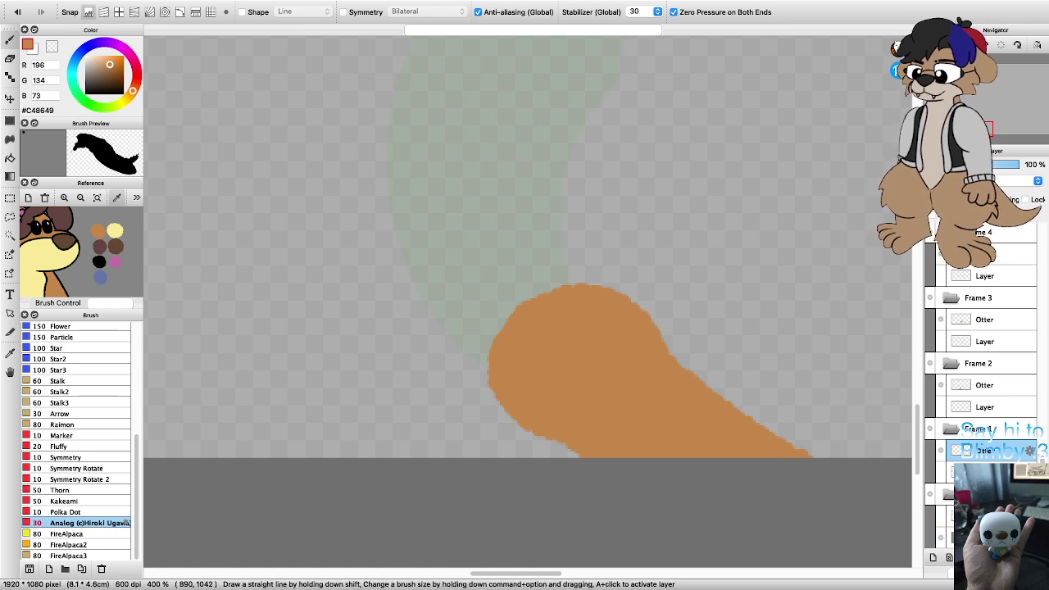
Step: Try outlining a slanted oval muzzle in cream (#F9EA97) on Frame 1's otter head and filling it with the same colour
{"action": "left_click", "coordinate": [115, 230]}
{"action": "scroll", "coordinate": [589, 427], "scroll_direction": "up", "scroll_amount": 1}
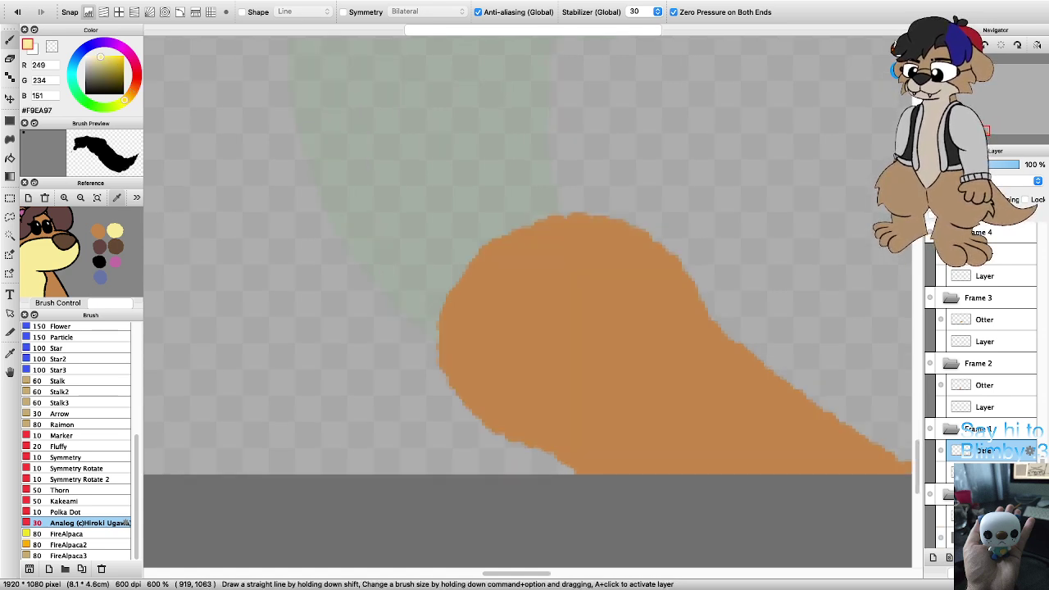
{"action": "mouse_move", "coordinate": [487, 412]}
{"action": "left_mouse_down"}
{"action": "mouse_move", "coordinate": [506, 364]}
{"action": "mouse_move", "coordinate": [574, 298]}
{"action": "mouse_move", "coordinate": [648, 276]}
{"action": "mouse_move", "coordinate": [688, 280]}
{"action": "mouse_move", "coordinate": [701, 320]}
{"action": "mouse_move", "coordinate": [695, 359]}
{"action": "mouse_move", "coordinate": [654, 398]}
{"action": "mouse_move", "coordinate": [585, 431]}
{"action": "mouse_move", "coordinate": [533, 440]}
{"action": "mouse_move", "coordinate": [496, 418]}
{"action": "left_mouse_up"}
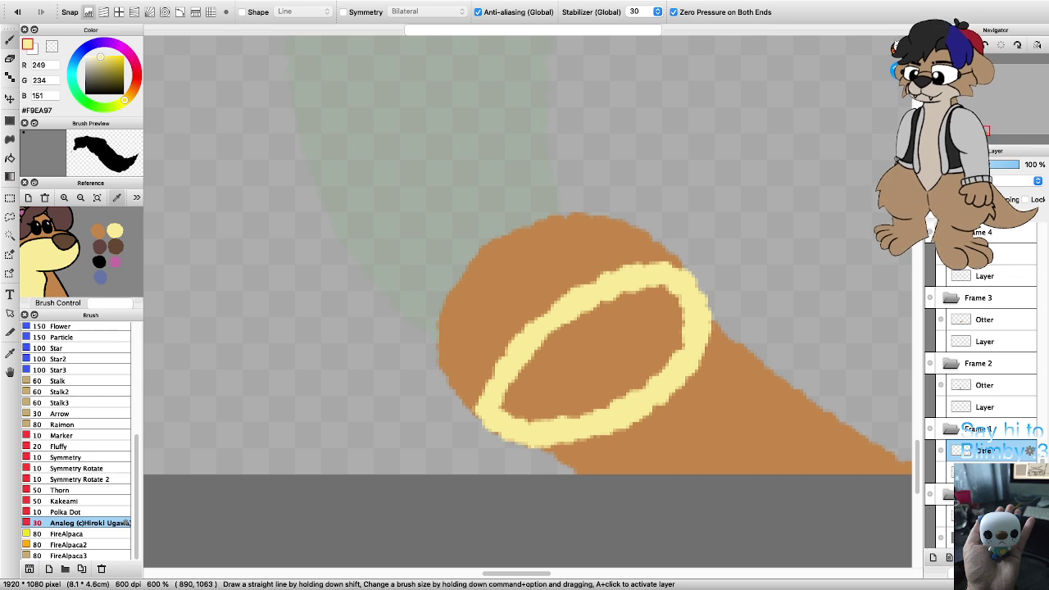
{"action": "key", "text": "super+z"}
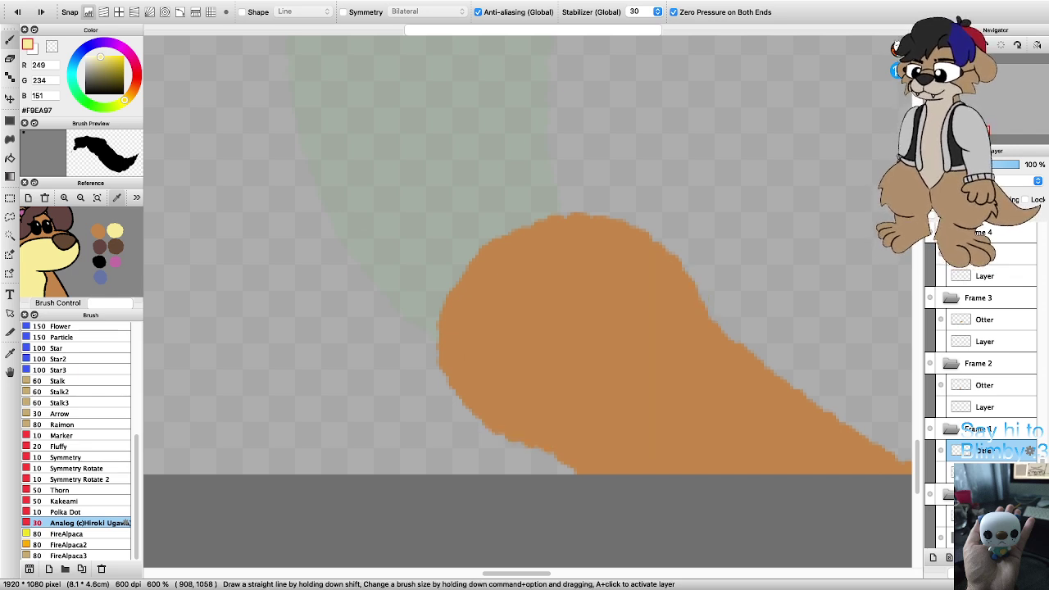
{"action": "mouse_move", "coordinate": [475, 417]}
{"action": "left_mouse_down"}
{"action": "mouse_move", "coordinate": [505, 363]}
{"action": "mouse_move", "coordinate": [599, 285]}
{"action": "mouse_move", "coordinate": [664, 259]}
{"action": "mouse_move", "coordinate": [693, 272]}
{"action": "mouse_move", "coordinate": [706, 315]}
{"action": "mouse_move", "coordinate": [681, 373]}
{"action": "mouse_move", "coordinate": [624, 422]}
{"action": "mouse_move", "coordinate": [548, 446]}
{"action": "mouse_move", "coordinate": [496, 422]}
{"action": "mouse_move", "coordinate": [513, 371]}
{"action": "mouse_move", "coordinate": [542, 334]}
{"action": "left_mouse_up"}
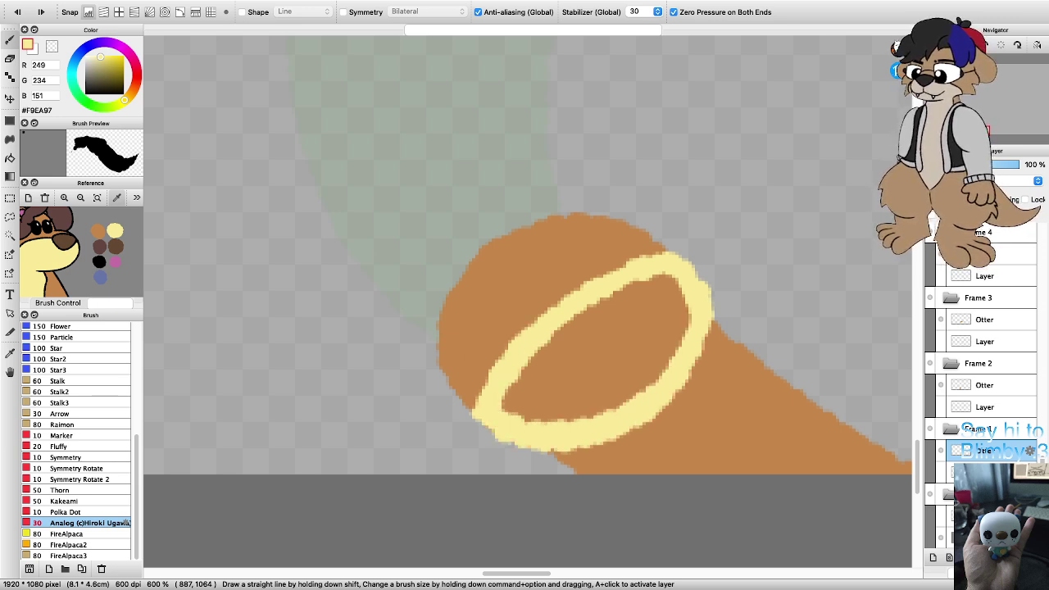
{"action": "scroll", "coordinate": [585, 433], "scroll_direction": "down", "scroll_amount": 5}
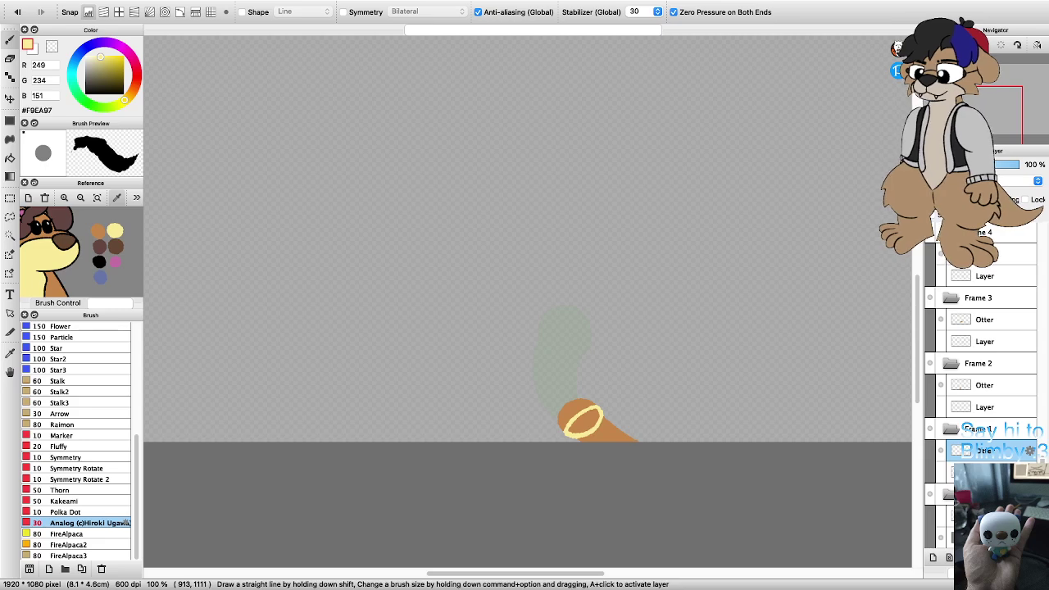
{"action": "scroll", "coordinate": [585, 433], "scroll_direction": "up", "scroll_amount": 5}
{"action": "key", "text": "g"}
{"action": "left_click", "coordinate": [591, 378]}
{"action": "scroll", "coordinate": [591, 397], "scroll_direction": "down", "scroll_amount": 5}
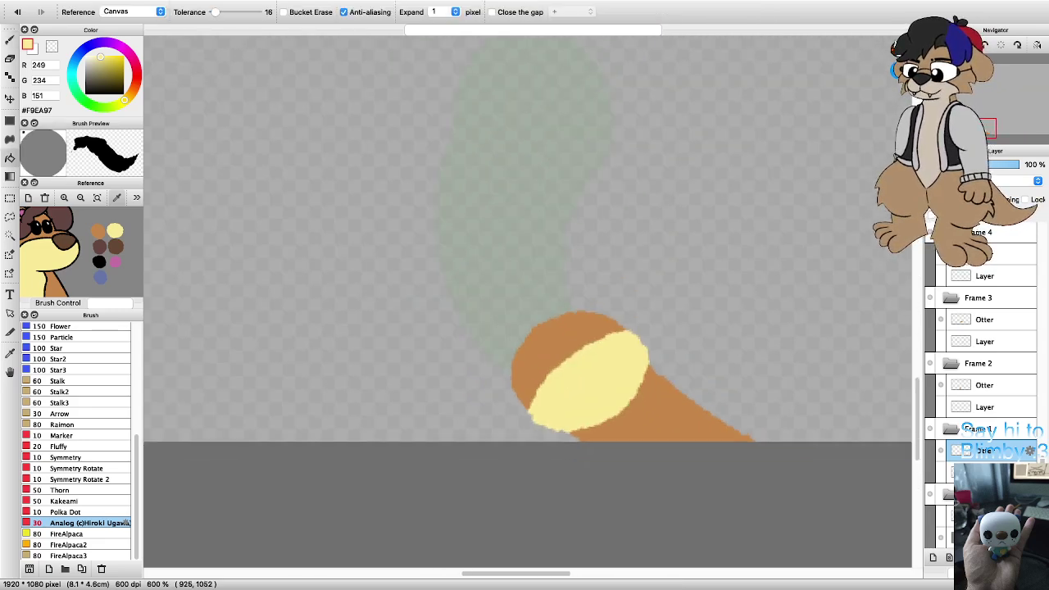
{"action": "scroll", "coordinate": [605, 383], "scroll_direction": "up", "scroll_amount": 2}
Step: Try painting a black nose on the cream muzzle, and undo it together with the muzzle's fill
{"action": "key", "text": "b"}
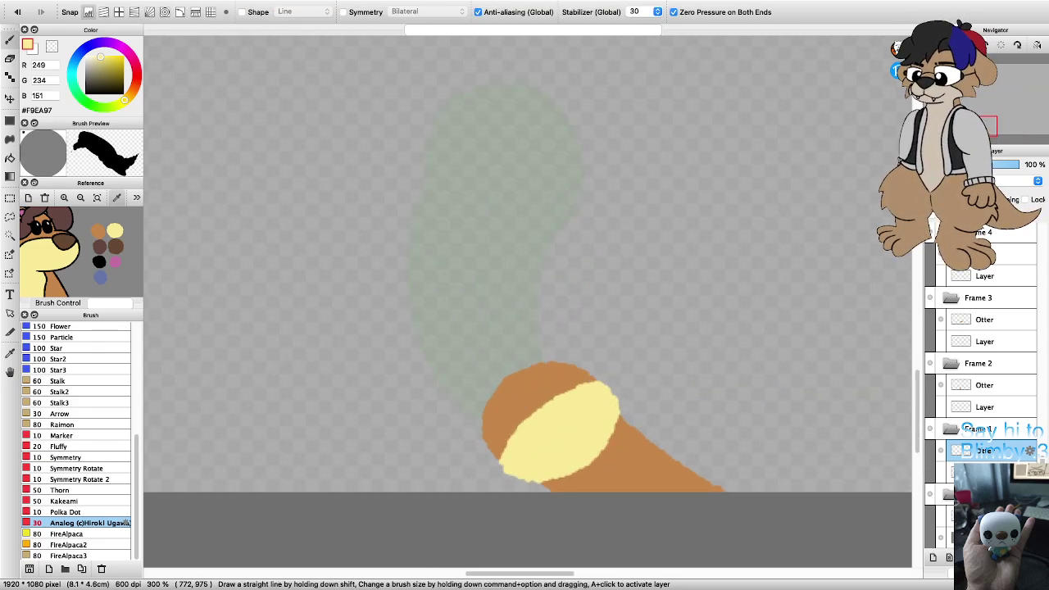
{"action": "left_click", "coordinate": [99, 262]}
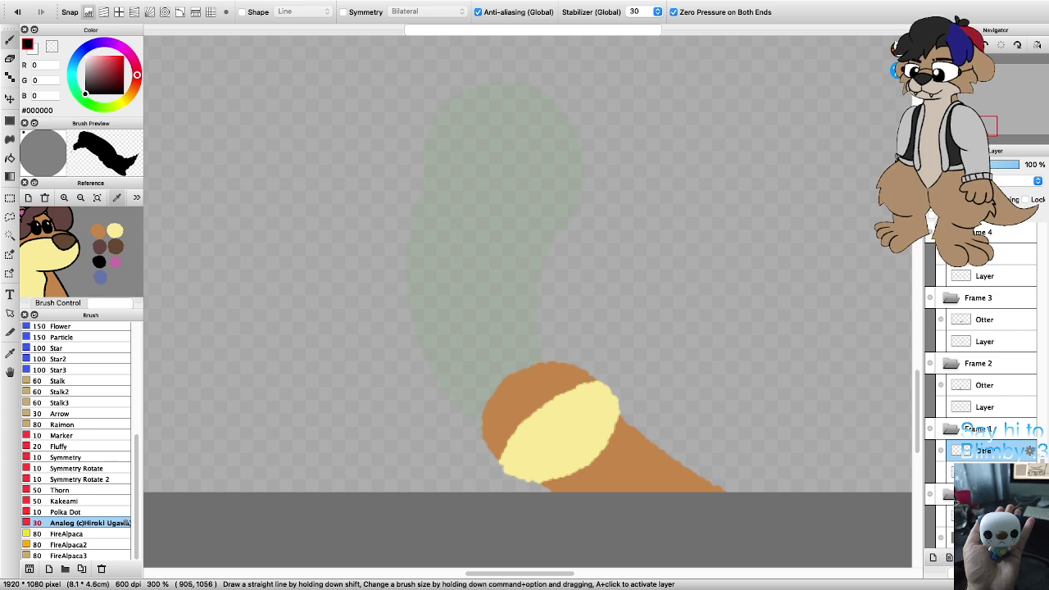
{"action": "scroll", "coordinate": [530, 450], "scroll_direction": "up", "scroll_amount": 1}
{"action": "mouse_move", "coordinate": [519, 438]}
{"action": "left_mouse_down"}
{"action": "mouse_move", "coordinate": [551, 423]}
{"action": "mouse_move", "coordinate": [551, 438]}
{"action": "mouse_move", "coordinate": [523, 458]}
{"action": "left_mouse_up"}
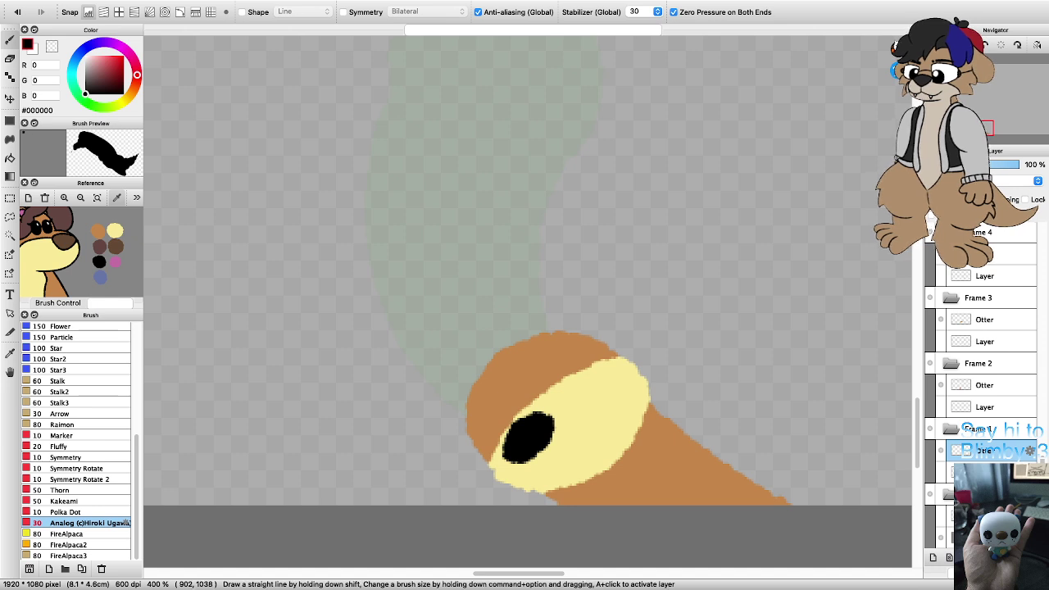
{"action": "key", "text": "super+z"}
{"action": "key", "text": "super+z"}
{"action": "key", "text": "super+z"}
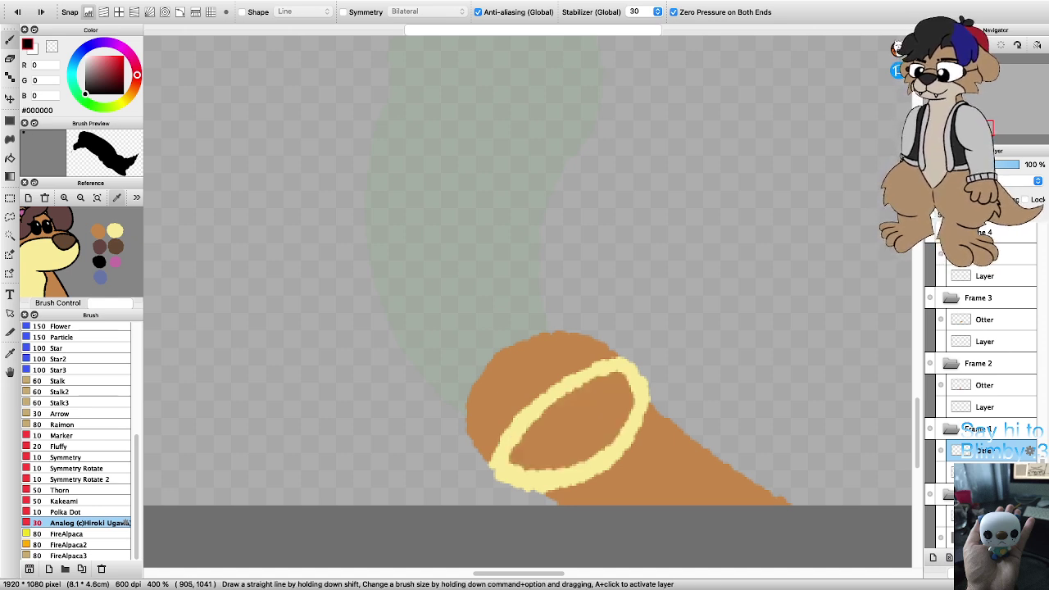
Step: With the canvas rotated, outline a wide oval muzzle in cream (#F9EA97) across the lower part of Frame 1's otter head
{"action": "key", "text": "Left"}
{"action": "key", "text": "Left"}
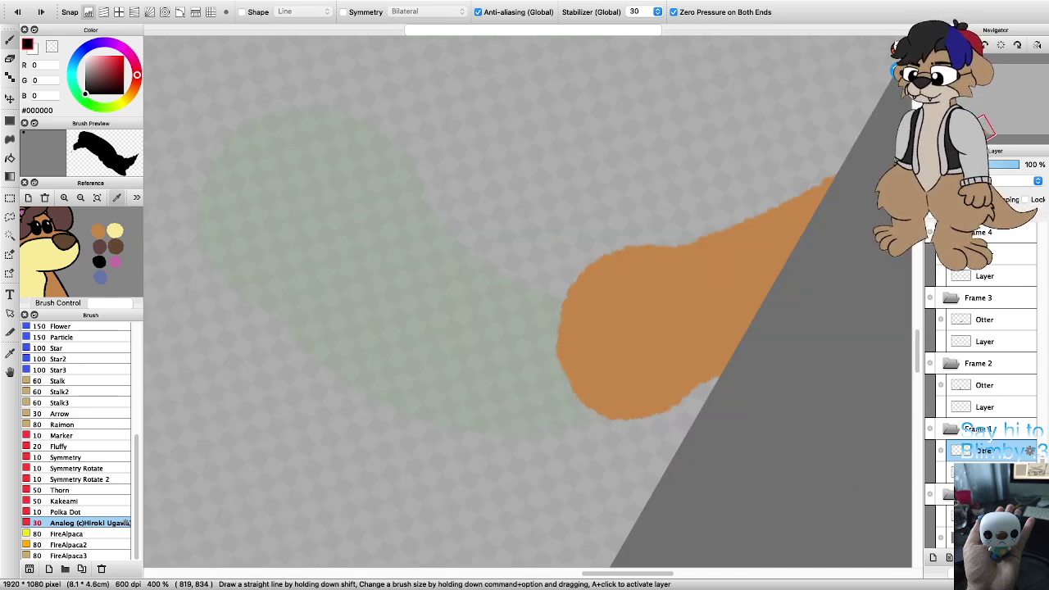
{"action": "left_click", "coordinate": [114, 230]}
{"action": "scroll", "coordinate": [688, 377], "scroll_direction": "up", "scroll_amount": 1}
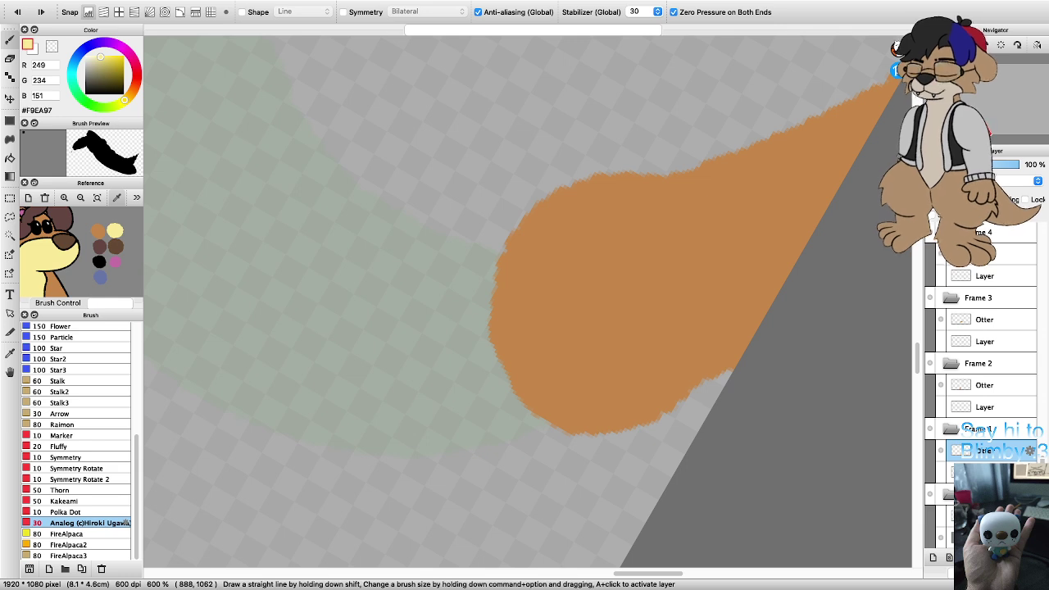
{"action": "mouse_move", "coordinate": [630, 424]}
{"action": "left_mouse_down"}
{"action": "mouse_move", "coordinate": [584, 370]}
{"action": "mouse_move", "coordinate": [566, 267]}
{"action": "mouse_move", "coordinate": [603, 186]}
{"action": "mouse_move", "coordinate": [653, 170]}
{"action": "mouse_move", "coordinate": [707, 235]}
{"action": "mouse_move", "coordinate": [717, 308]}
{"action": "mouse_move", "coordinate": [690, 381]}
{"action": "mouse_move", "coordinate": [660, 414]}
{"action": "mouse_move", "coordinate": [625, 426]}
{"action": "left_mouse_up"}
{"action": "left_click_drag", "start_coordinate": [578, 392], "coordinate": [578, 291]}
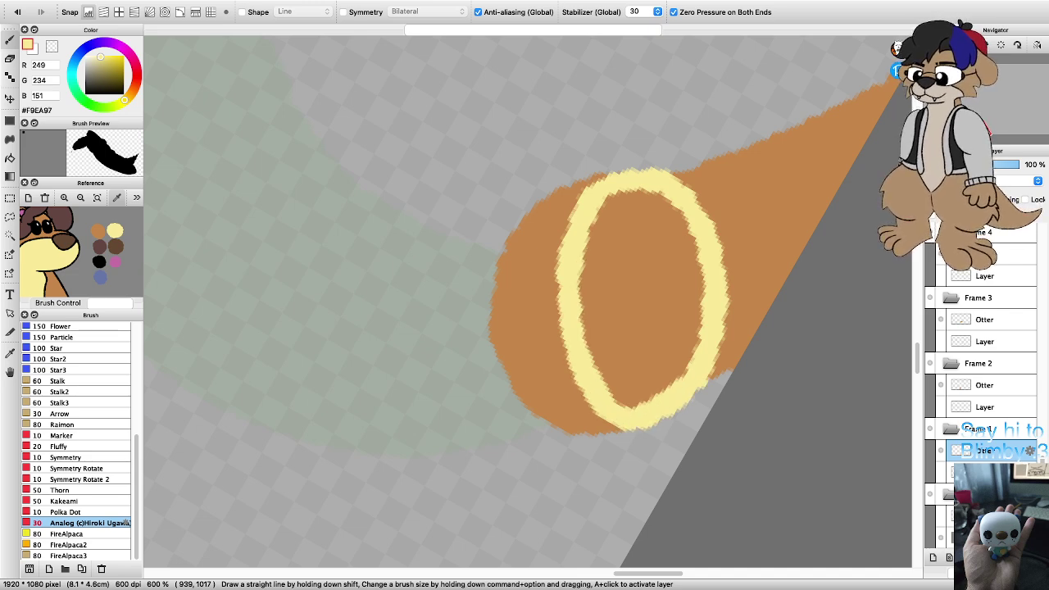
{"action": "scroll", "coordinate": [656, 279], "scroll_direction": "down", "scroll_amount": 5}
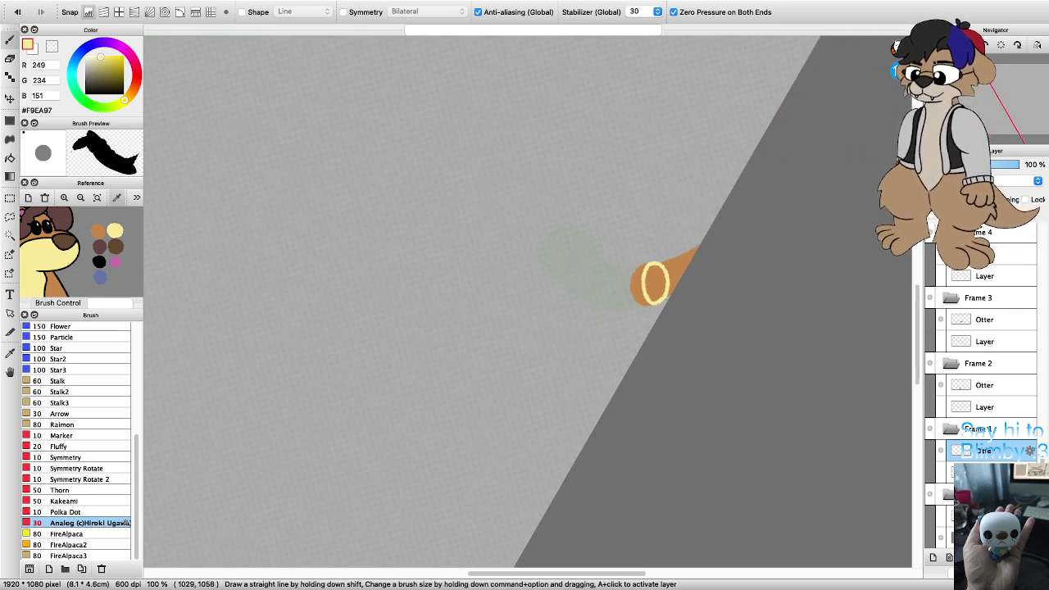
Step: Rotate the canvas back upright and fill the muzzle outline on Frame 1's otter with cream
{"action": "scroll", "coordinate": [685, 236], "scroll_direction": "up", "scroll_amount": 2}
{"action": "key", "text": "Right"}
{"action": "key", "text": "Right"}
{"action": "key", "text": "Right"}
{"action": "key", "text": "Right"}
{"action": "key", "text": "Right"}
{"action": "key", "text": "Right"}
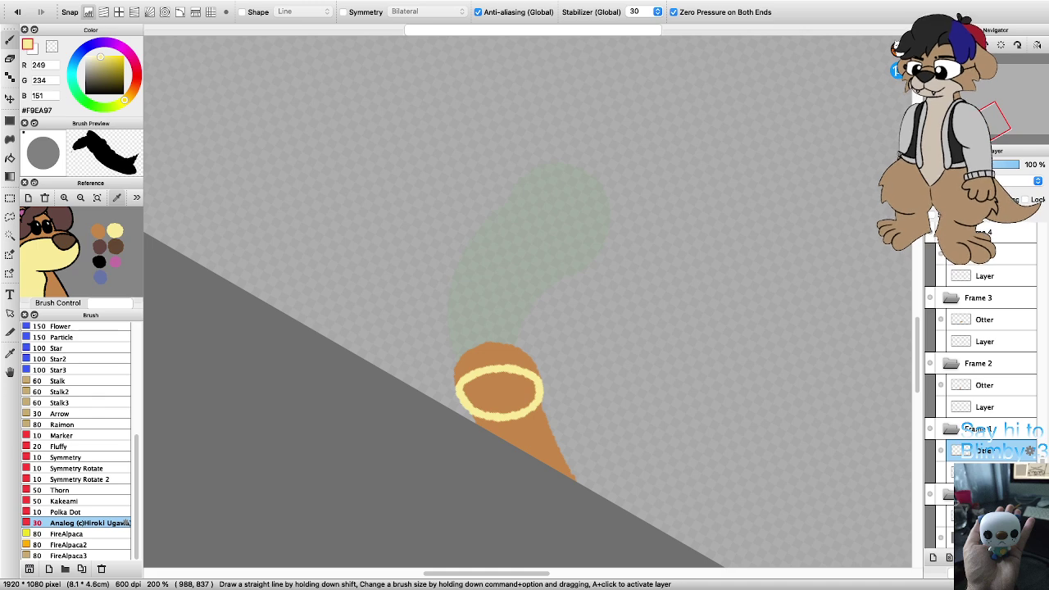
{"action": "key", "text": "Left"}
{"action": "key", "text": "Left"}
{"action": "key", "text": "g"}
{"action": "left_click", "coordinate": [535, 403]}
{"action": "scroll", "coordinate": [535, 428], "scroll_direction": "up", "scroll_amount": 4}
Step: Paint a large black oval nose on the muzzle's upper edge and two small black eyes on the orange forehead
{"action": "key", "text": "b"}
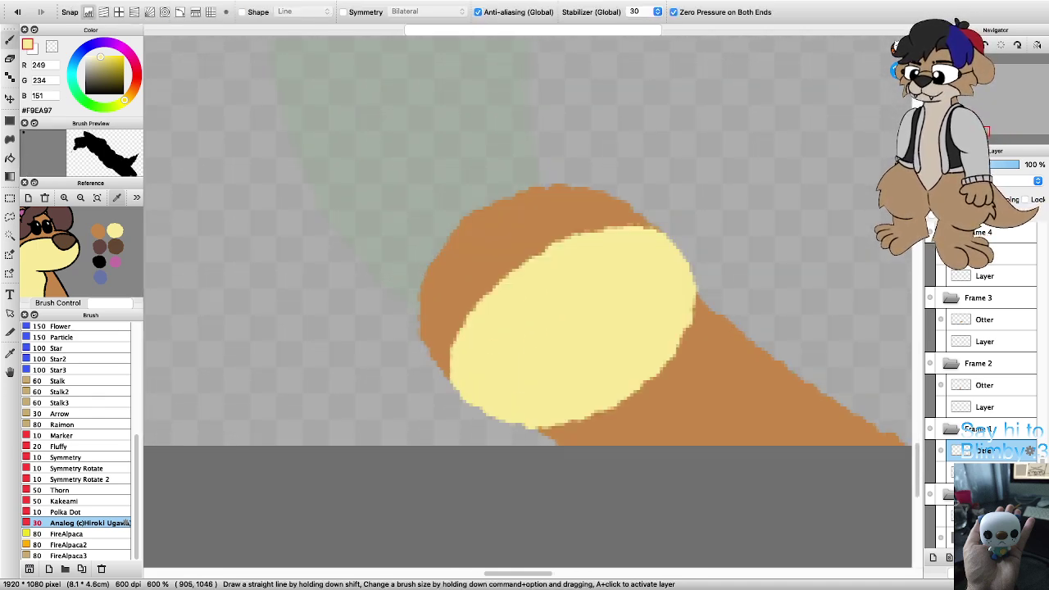
{"action": "left_click", "coordinate": [99, 261]}
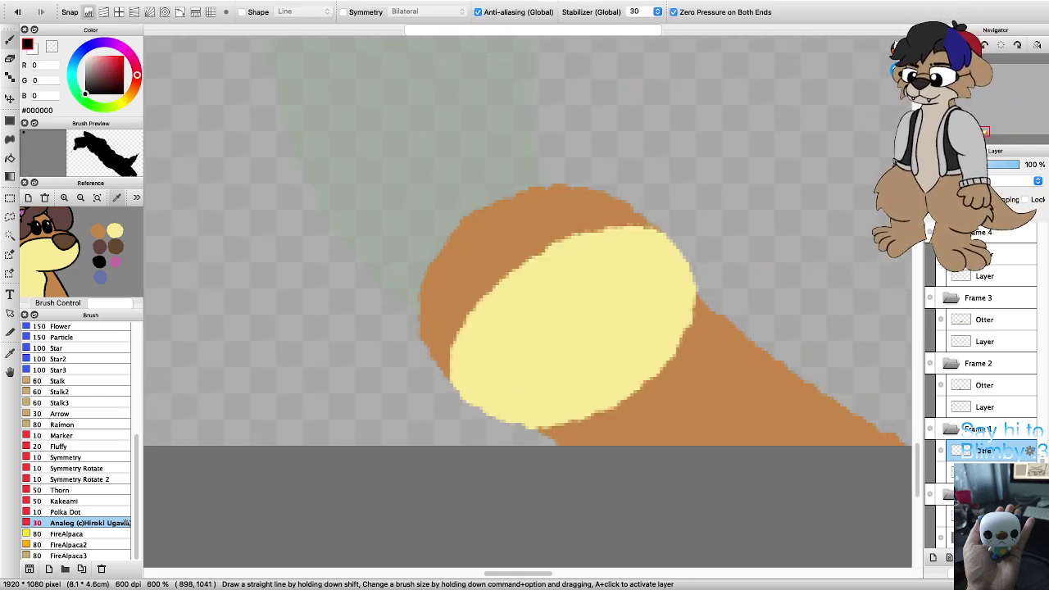
{"action": "mouse_move", "coordinate": [492, 318]}
{"action": "left_mouse_down"}
{"action": "mouse_move", "coordinate": [548, 264]}
{"action": "mouse_move", "coordinate": [595, 256]}
{"action": "mouse_move", "coordinate": [589, 305]}
{"action": "mouse_move", "coordinate": [510, 336]}
{"action": "mouse_move", "coordinate": [510, 302]}
{"action": "mouse_move", "coordinate": [574, 274]}
{"action": "mouse_move", "coordinate": [524, 312]}
{"action": "mouse_move", "coordinate": [549, 293]}
{"action": "left_mouse_up"}
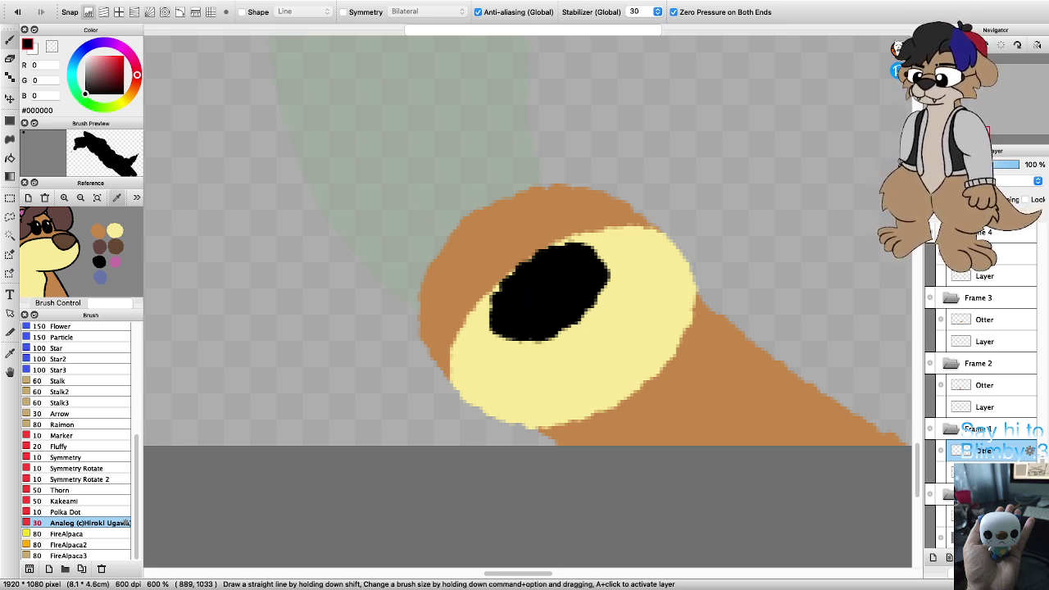
{"action": "left_click_drag", "start_coordinate": [447, 274], "coordinate": [462, 289]}
{"action": "left_click_drag", "start_coordinate": [543, 205], "coordinate": [560, 216]}
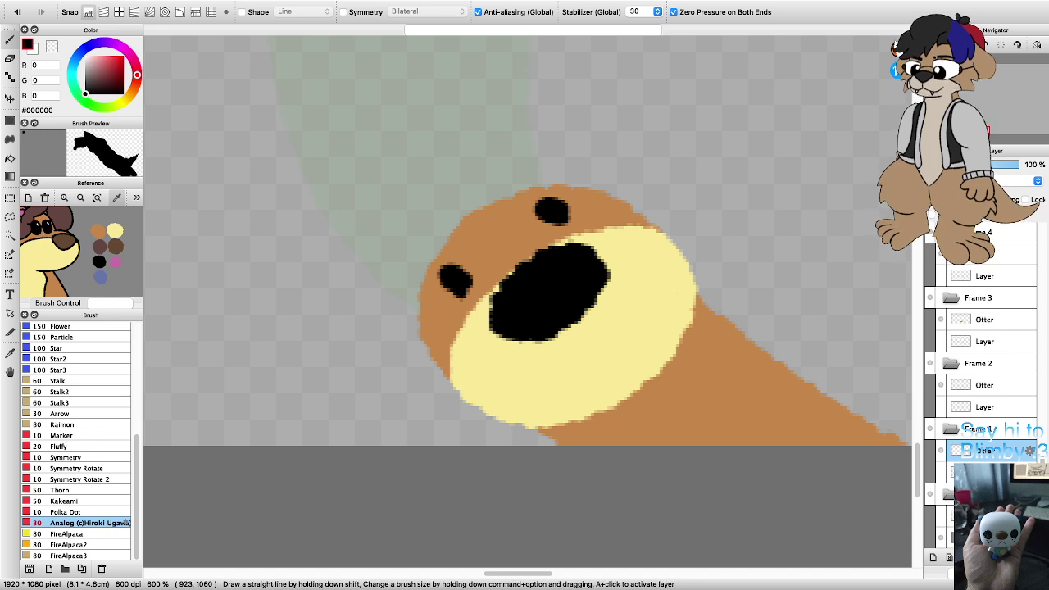
Step: Try drawing a black w-shaped mouth on the muzzle below the nose, undoing each attempt
{"action": "mouse_move", "coordinate": [520, 376]}
{"action": "left_mouse_down"}
{"action": "mouse_move", "coordinate": [612, 365]}
{"action": "mouse_move", "coordinate": [619, 333]}
{"action": "left_mouse_up"}
{"action": "key", "text": "super+z"}
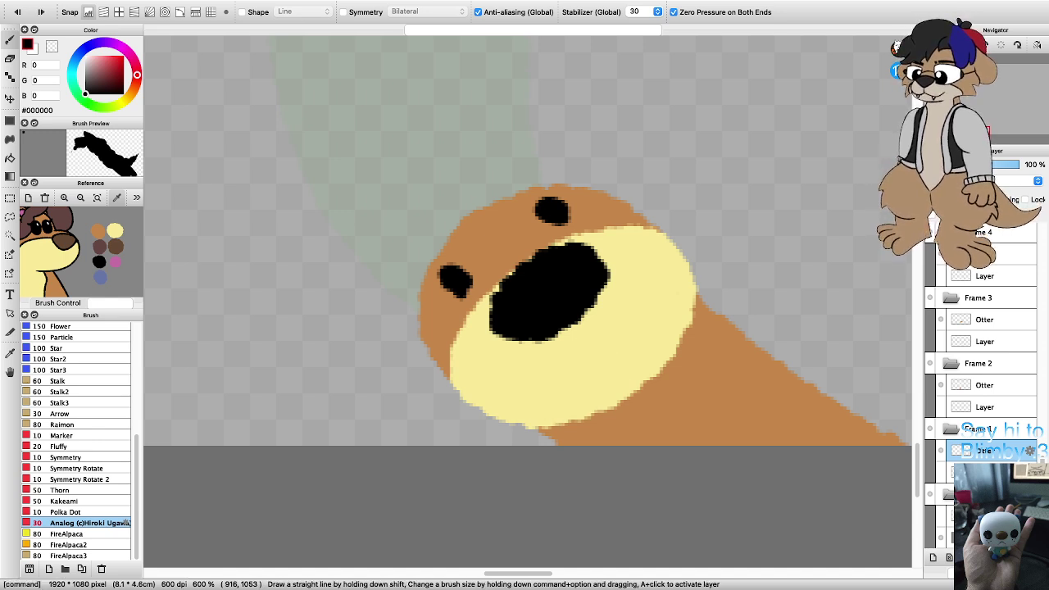
{"action": "mouse_move", "coordinate": [515, 360]}
{"action": "left_mouse_down"}
{"action": "mouse_move", "coordinate": [584, 382]}
{"action": "mouse_move", "coordinate": [647, 315]}
{"action": "mouse_move", "coordinate": [641, 361]}
{"action": "mouse_move", "coordinate": [587, 361]}
{"action": "mouse_move", "coordinate": [566, 399]}
{"action": "mouse_move", "coordinate": [543, 374]}
{"action": "left_mouse_up"}
{"action": "key", "text": "super+z"}
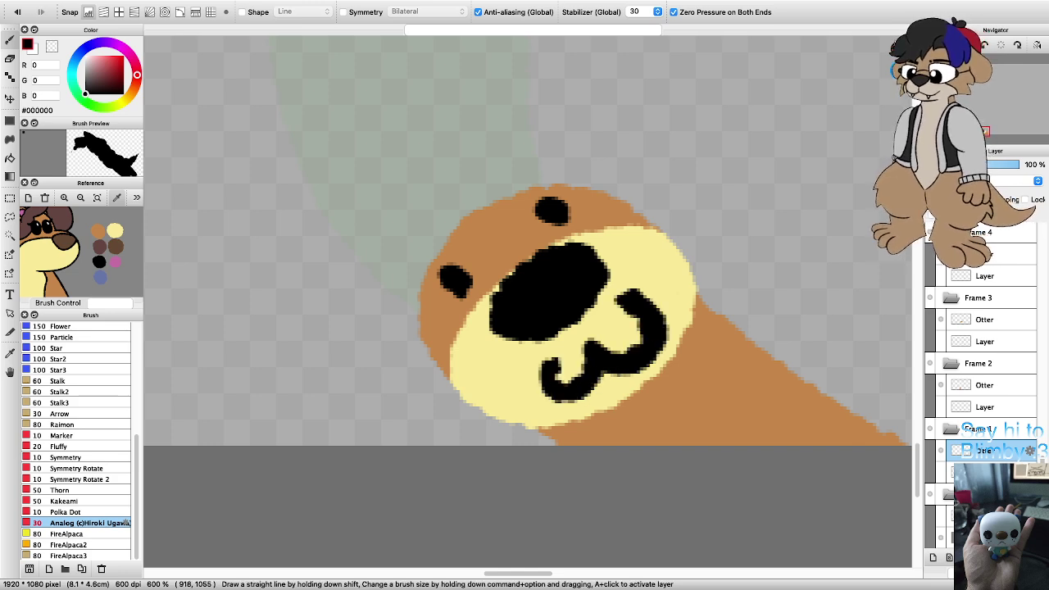
{"action": "scroll", "coordinate": [559, 377], "scroll_direction": "down", "scroll_amount": 5}
{"action": "scroll", "coordinate": [557, 382], "scroll_direction": "up", "scroll_amount": 5}
{"action": "key", "text": "super+z"}
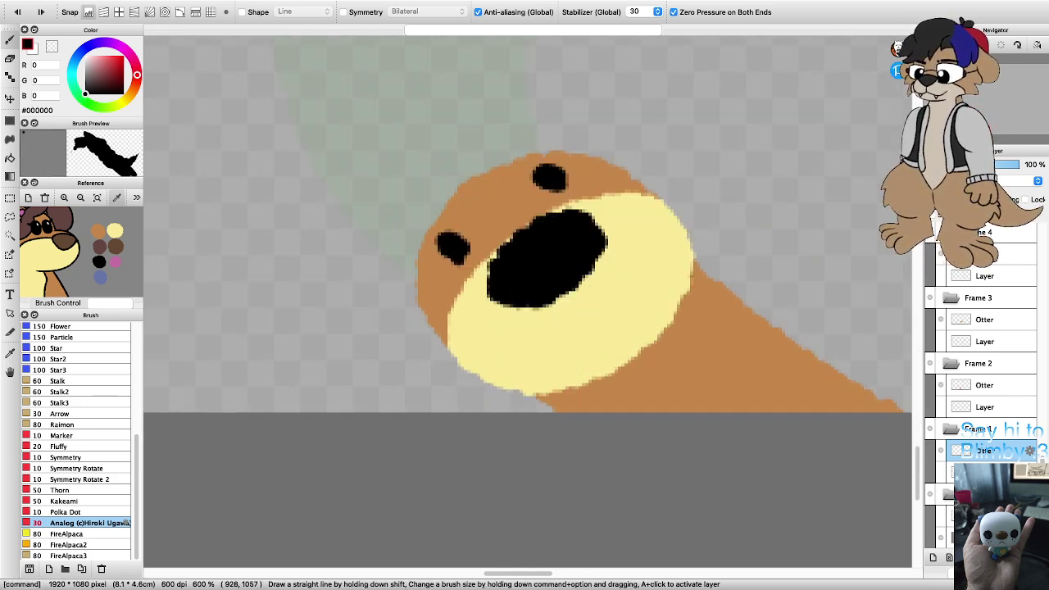
{"action": "mouse_move", "coordinate": [513, 336]}
{"action": "left_mouse_down"}
{"action": "mouse_move", "coordinate": [548, 379]}
{"action": "mouse_move", "coordinate": [587, 325]}
{"action": "mouse_move", "coordinate": [629, 313]}
{"action": "mouse_move", "coordinate": [628, 259]}
{"action": "left_mouse_up"}
{"action": "key", "text": "super+z"}
{"action": "key", "text": "super+z"}
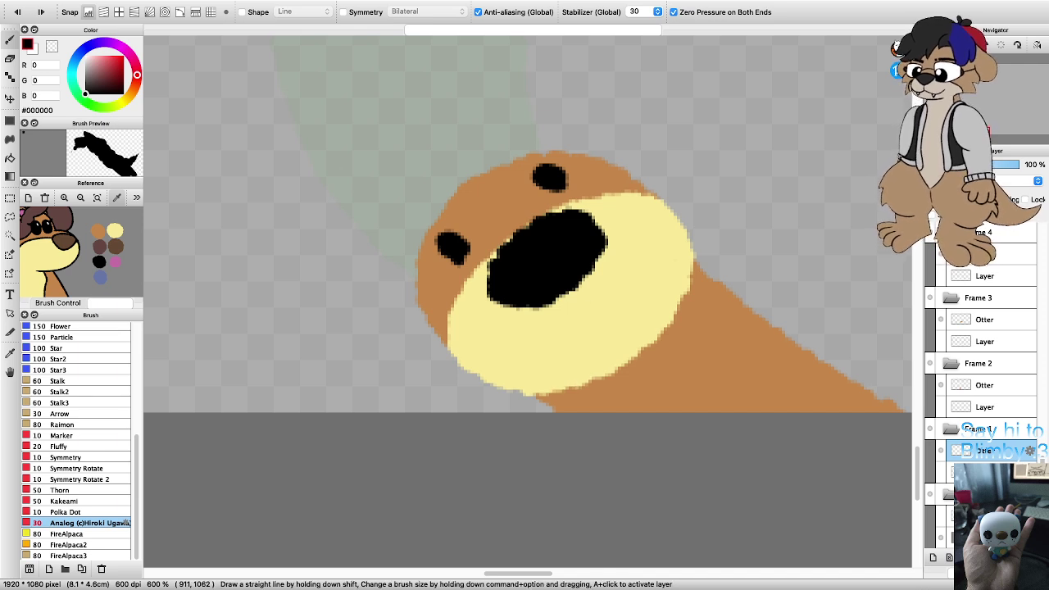
Step: Draw a black w-shaped mouth on the cream muzzle below the nose of Frame 1's otter
{"action": "mouse_move", "coordinate": [508, 326]}
{"action": "left_mouse_down"}
{"action": "mouse_move", "coordinate": [583, 361]}
{"action": "mouse_move", "coordinate": [592, 310]}
{"action": "mouse_move", "coordinate": [638, 316]}
{"action": "mouse_move", "coordinate": [617, 267]}
{"action": "left_mouse_up"}
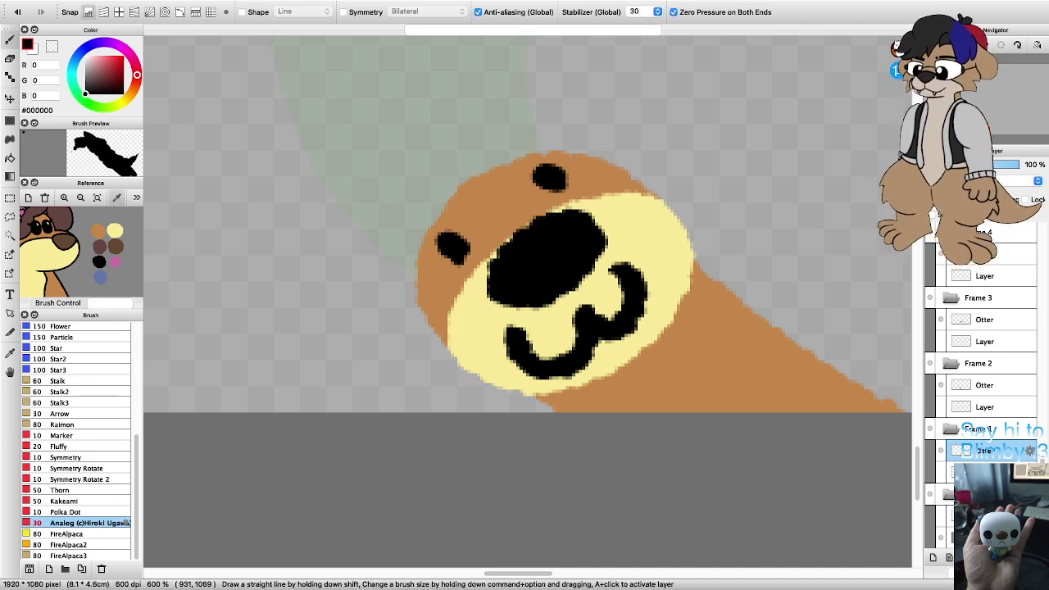
{"action": "scroll", "coordinate": [558, 336], "scroll_direction": "down", "scroll_amount": 6}
{"action": "scroll", "coordinate": [548, 271], "scroll_direction": "up", "scroll_amount": 3}
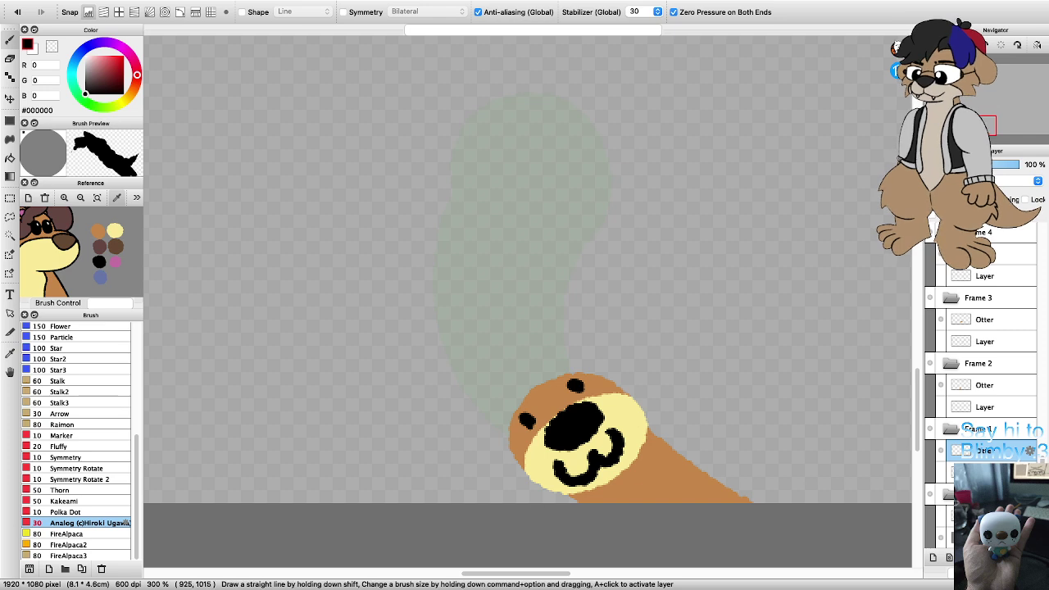
{"action": "right_click", "coordinate": [623, 419]}
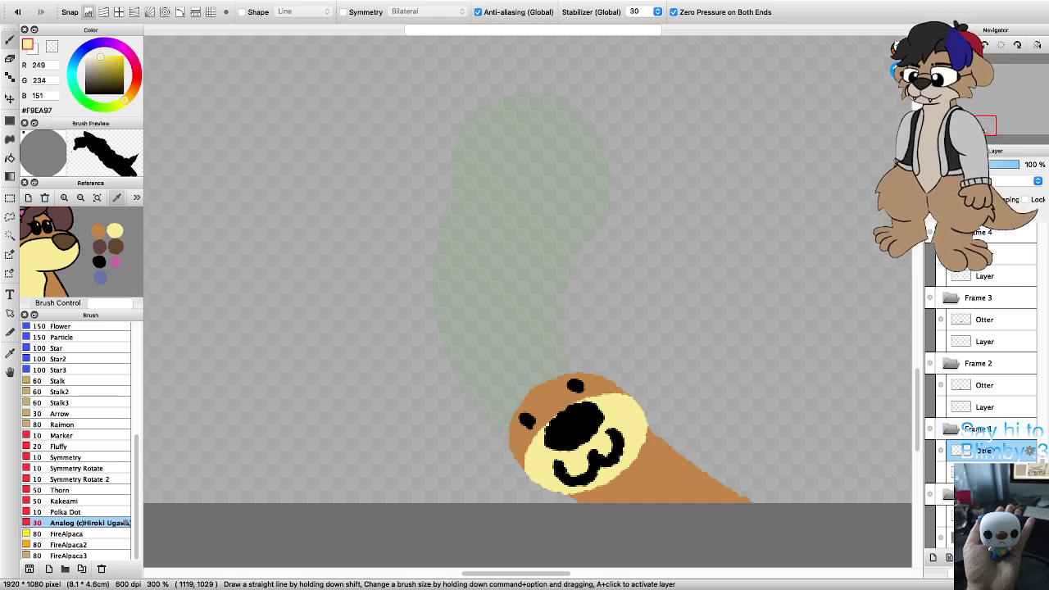
{"action": "left_click", "coordinate": [986, 386]}
{"action": "scroll", "coordinate": [576, 338], "scroll_direction": "down", "scroll_amount": 4}
{"action": "scroll", "coordinate": [562, 263], "scroll_direction": "up", "scroll_amount": 4}
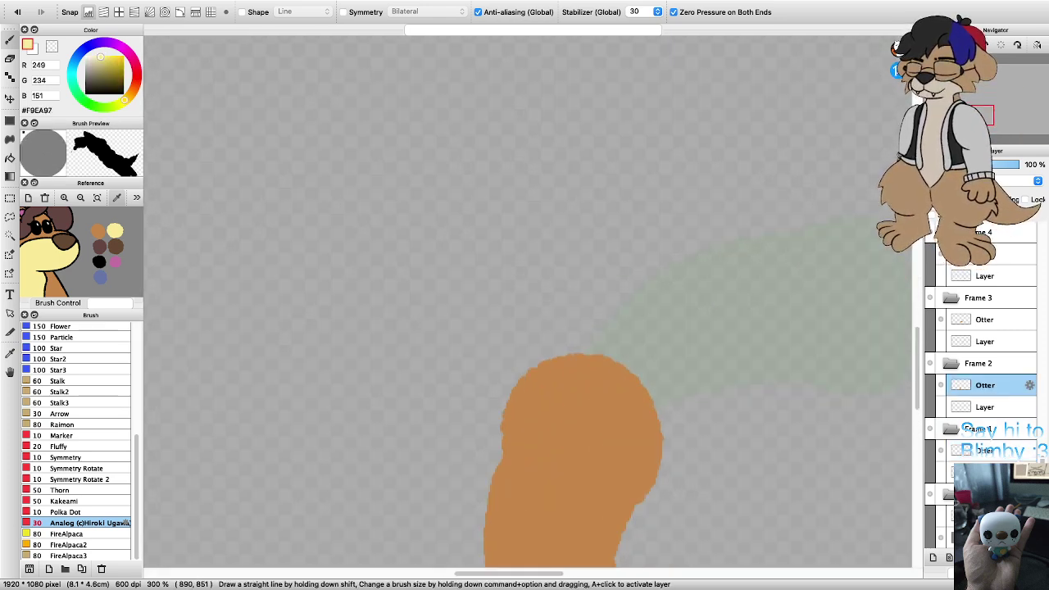
{"action": "scroll", "coordinate": [579, 394], "scroll_direction": "down", "scroll_amount": 2}
{"action": "left_click", "coordinate": [985, 450]}
Step: Pick the fur orange (#C48649) and paint two small rounded ears on the sides of Frame 1's otter head
{"action": "scroll", "coordinate": [605, 508], "scroll_direction": "down", "scroll_amount": 4}
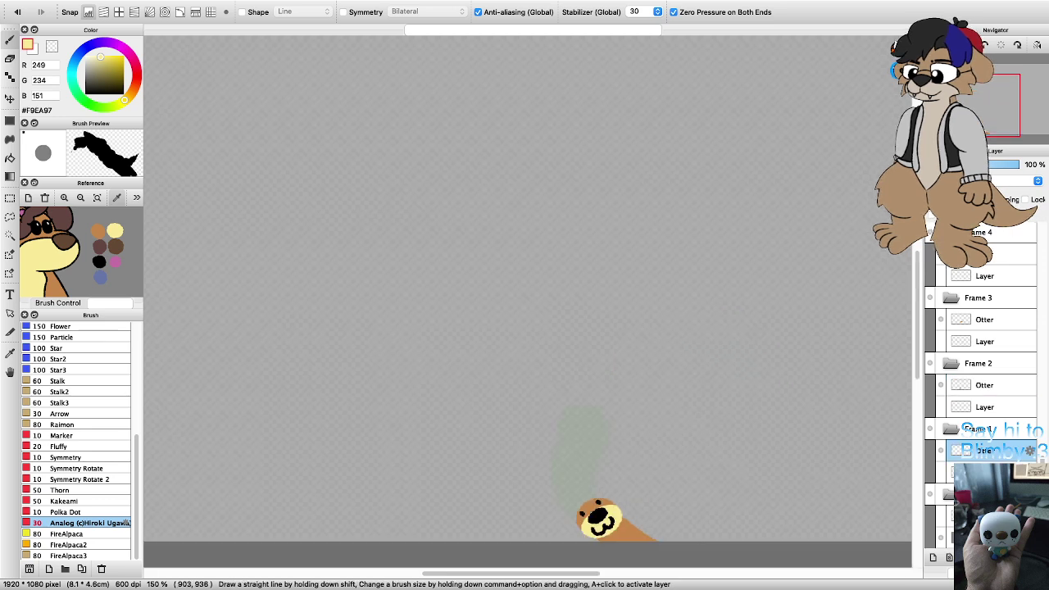
{"action": "scroll", "coordinate": [608, 517], "scroll_direction": "up", "scroll_amount": 8}
{"action": "right_click", "coordinate": [606, 434]}
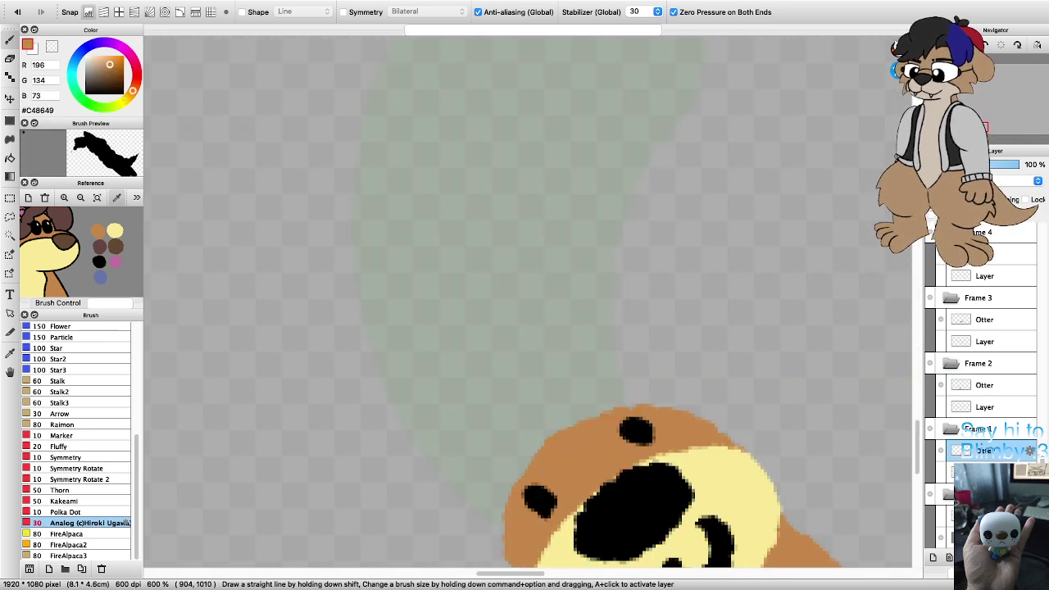
{"action": "scroll", "coordinate": [619, 395], "scroll_direction": "down", "scroll_amount": 3}
{"action": "scroll", "coordinate": [620, 445], "scroll_direction": "up", "scroll_amount": 3}
{"action": "mouse_move", "coordinate": [625, 307]}
{"action": "left_mouse_down"}
{"action": "mouse_move", "coordinate": [655, 277]}
{"action": "mouse_move", "coordinate": [694, 312]}
{"action": "left_mouse_up"}
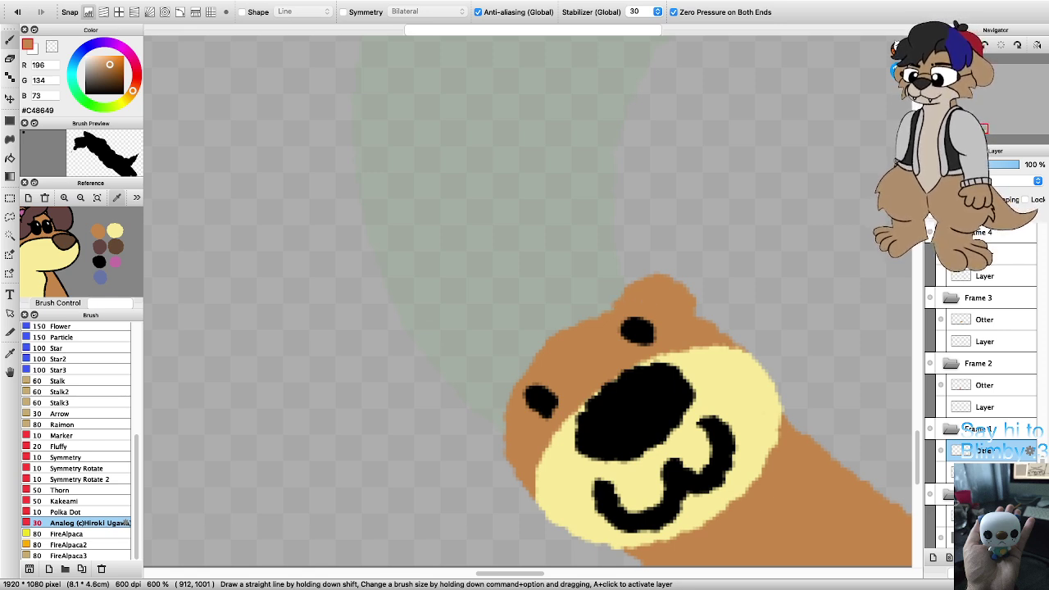
{"action": "mouse_move", "coordinate": [510, 469]}
{"action": "left_mouse_down"}
{"action": "mouse_move", "coordinate": [489, 447]}
{"action": "mouse_move", "coordinate": [497, 404]}
{"action": "mouse_move", "coordinate": [479, 418]}
{"action": "left_mouse_up"}
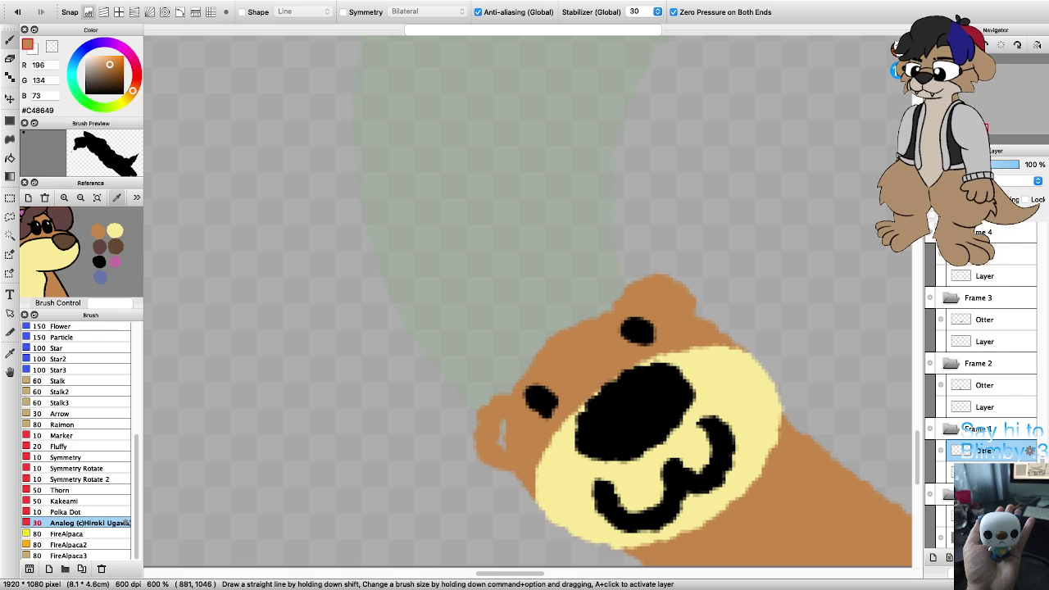
{"action": "scroll", "coordinate": [533, 443], "scroll_direction": "down", "scroll_amount": 4}
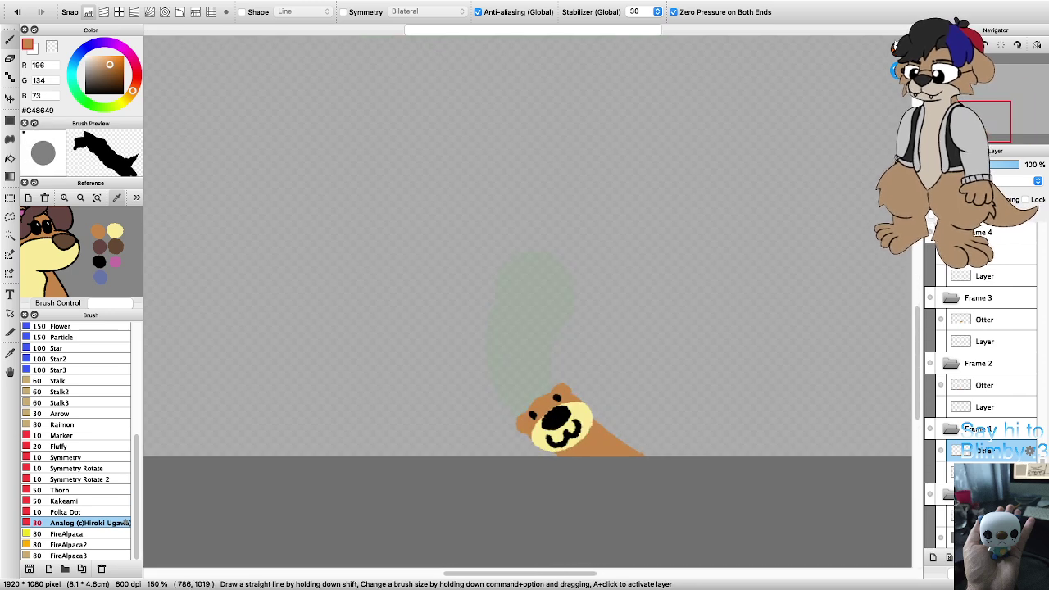
Step: On Frame 2's Otter layer, paint two small rounded orange ears on the sides of the head
{"action": "left_click", "coordinate": [990, 384]}
{"action": "key", "text": "super+plus"}
{"action": "key", "text": "super+plus"}
{"action": "key", "text": "super+plus"}
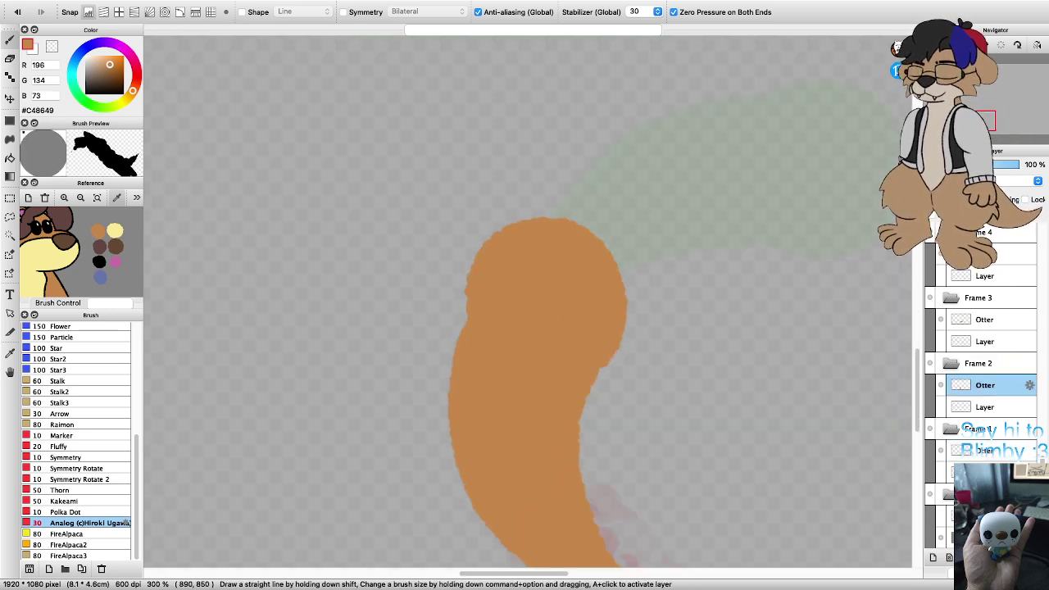
{"action": "mouse_move", "coordinate": [487, 240]}
{"action": "left_mouse_down"}
{"action": "mouse_move", "coordinate": [509, 215]}
{"action": "mouse_move", "coordinate": [539, 223]}
{"action": "left_mouse_up"}
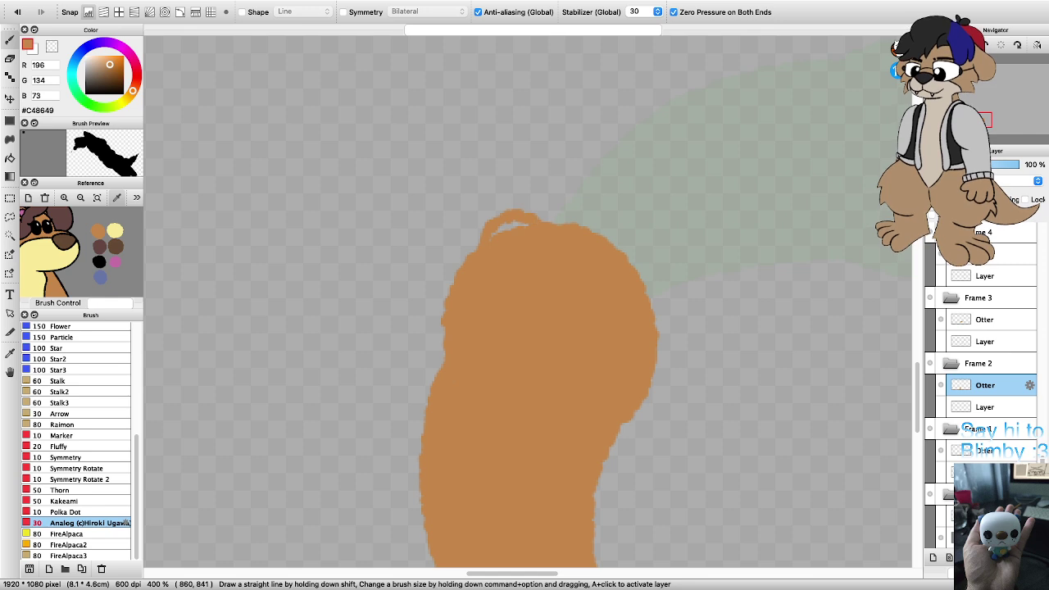
{"action": "key", "text": "super+z"}
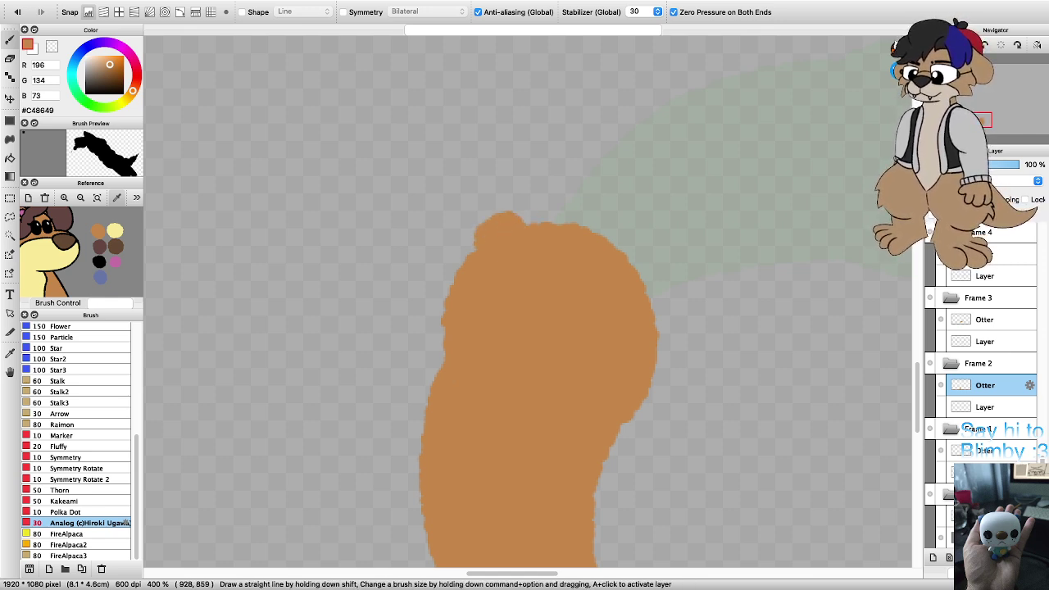
{"action": "left_click_drag", "start_coordinate": [652, 293], "coordinate": [671, 350]}
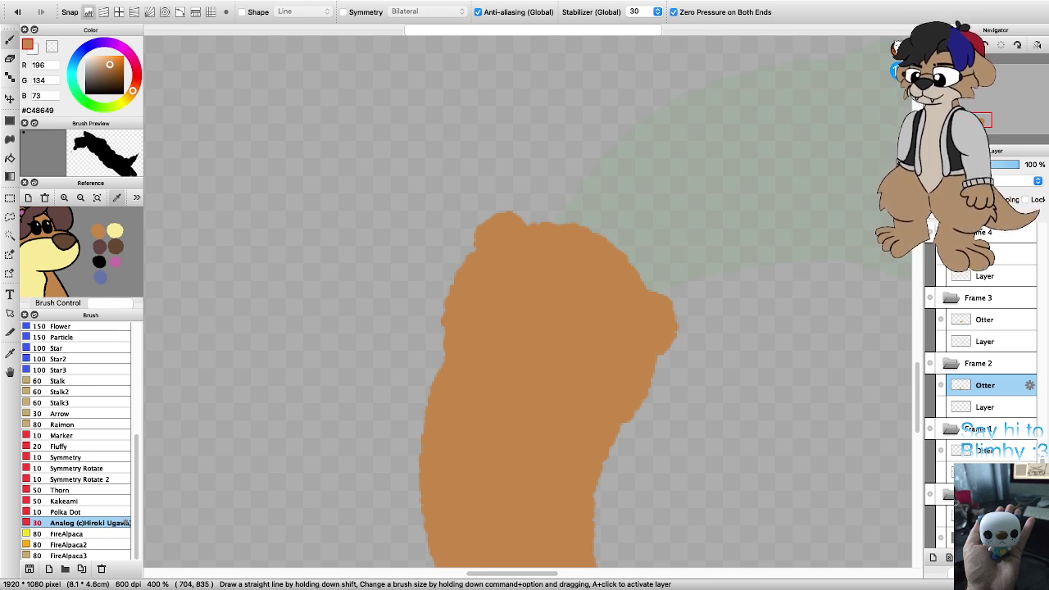
Step: Outline a wide, tilted oval muzzle in cream (#F9EA97) across the lower part of Frame 2's otter head
{"action": "left_click", "coordinate": [114, 230]}
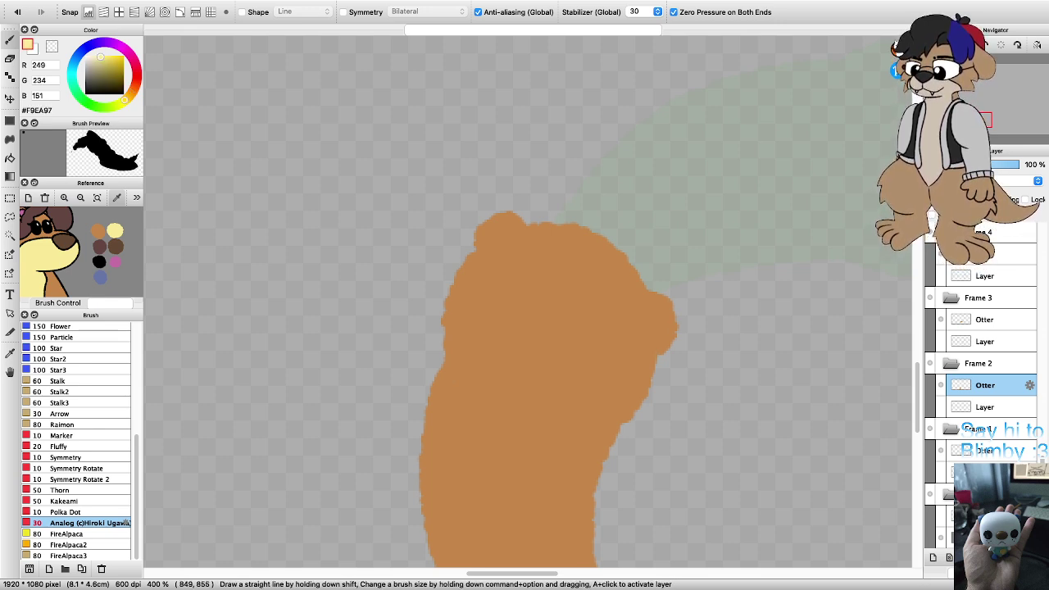
{"action": "mouse_move", "coordinate": [476, 282]}
{"action": "left_mouse_down"}
{"action": "mouse_move", "coordinate": [569, 304]}
{"action": "mouse_move", "coordinate": [621, 361]}
{"action": "mouse_move", "coordinate": [630, 397]}
{"action": "left_mouse_up"}
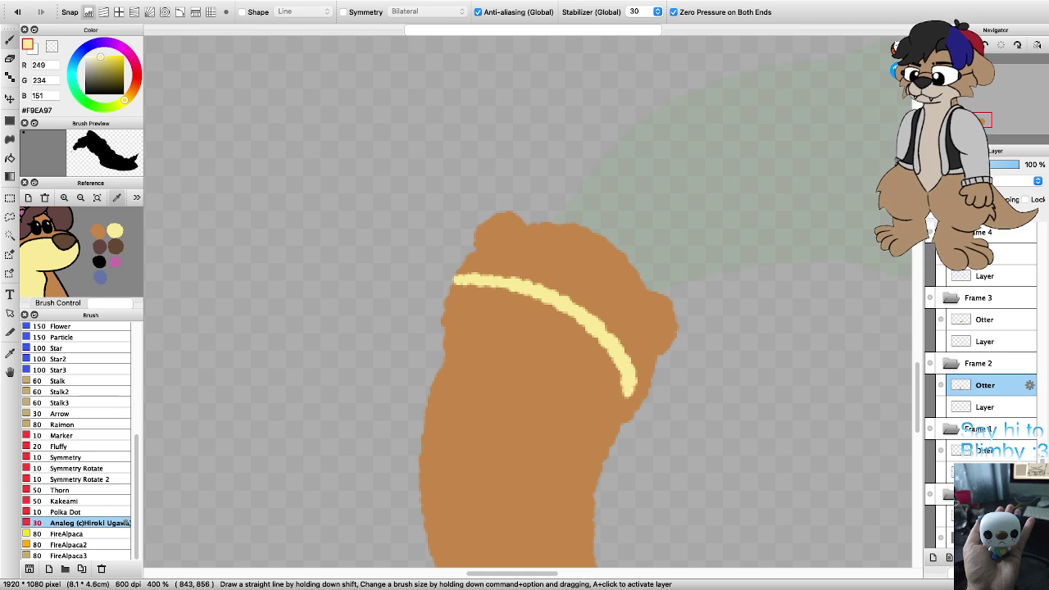
{"action": "key", "text": "super+z"}
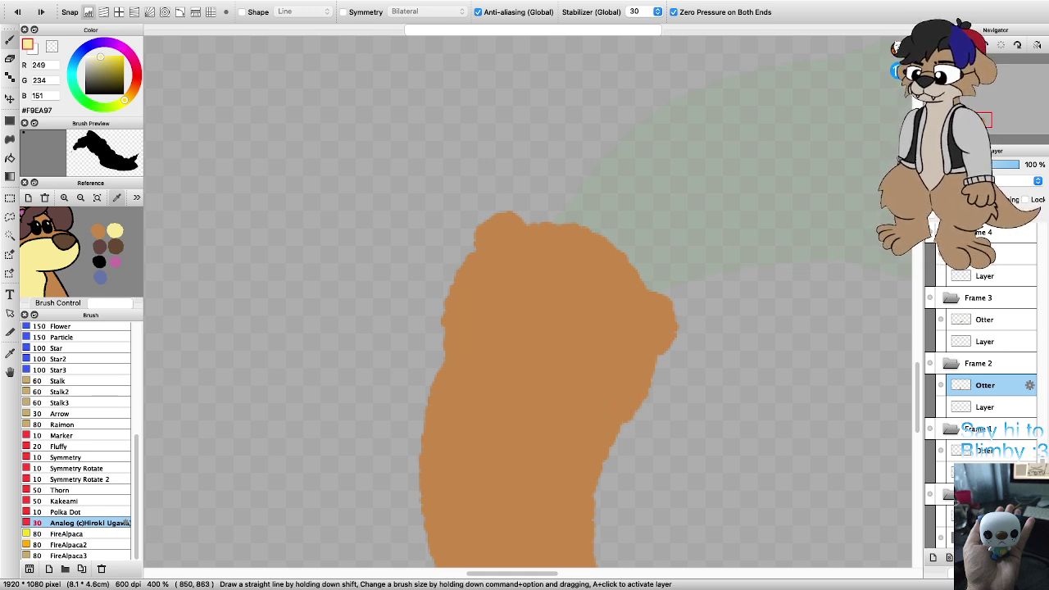
{"action": "mouse_move", "coordinate": [444, 297]}
{"action": "left_mouse_down"}
{"action": "mouse_move", "coordinate": [492, 293]}
{"action": "mouse_move", "coordinate": [584, 315]}
{"action": "mouse_move", "coordinate": [641, 376]}
{"action": "left_mouse_up"}
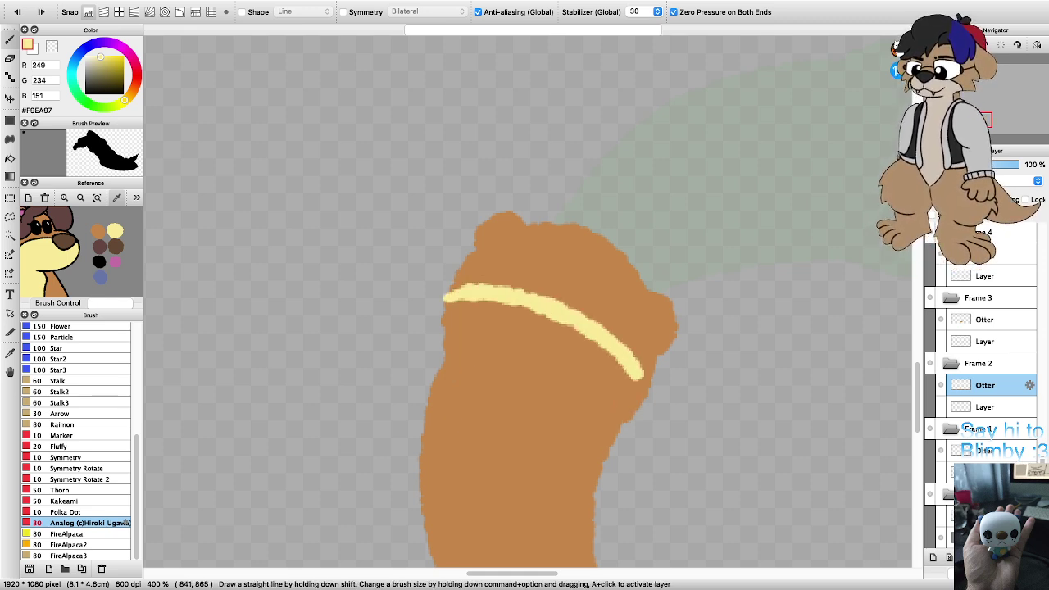
{"action": "mouse_move", "coordinate": [629, 417]}
{"action": "left_mouse_down"}
{"action": "mouse_move", "coordinate": [582, 434]}
{"action": "mouse_move", "coordinate": [496, 410]}
{"action": "mouse_move", "coordinate": [451, 369]}
{"action": "mouse_move", "coordinate": [443, 328]}
{"action": "left_mouse_up"}
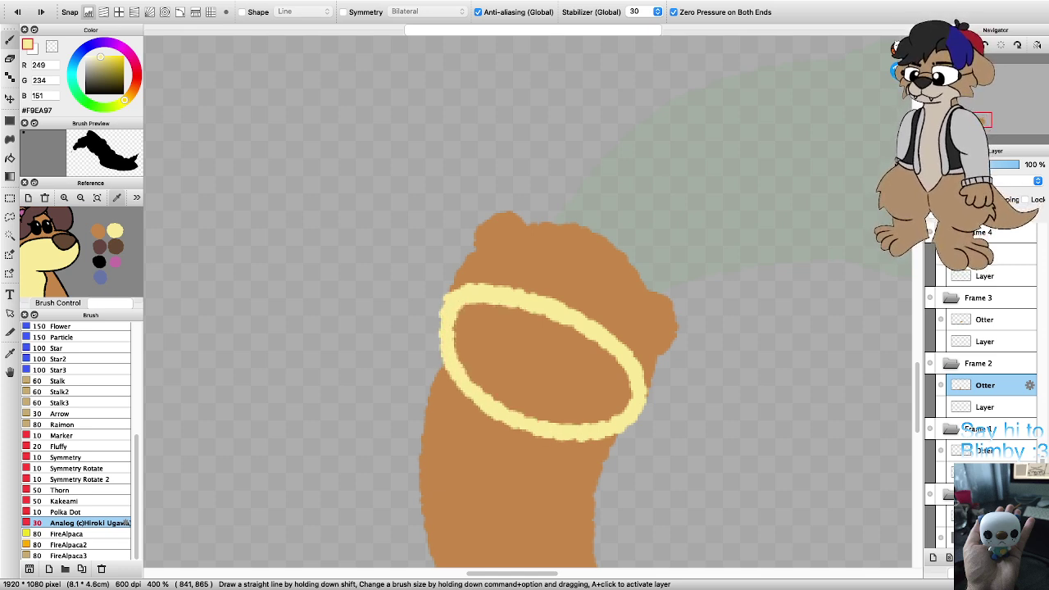
Step: Fill the muzzle outline on Frame 2's otter with cream
{"action": "key", "text": "g"}
{"action": "left_click", "coordinate": [517, 373]}
{"action": "scroll", "coordinate": [516, 372], "scroll_direction": "down", "scroll_amount": 1}
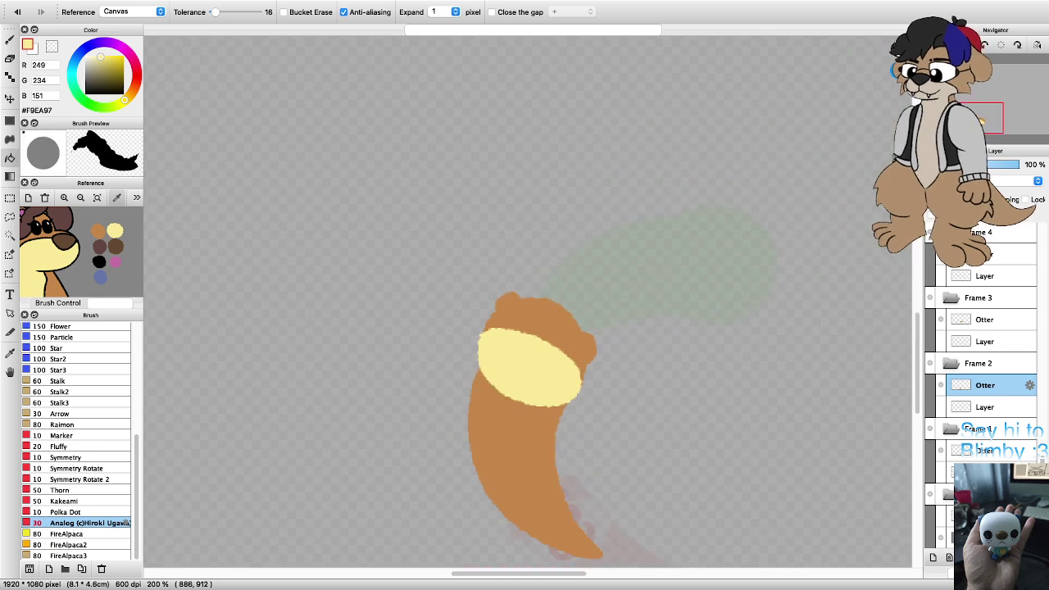
{"action": "key", "text": "Down"}
{"action": "key", "text": "Up"}
{"action": "scroll", "coordinate": [516, 398], "scroll_direction": "up", "scroll_amount": 1}
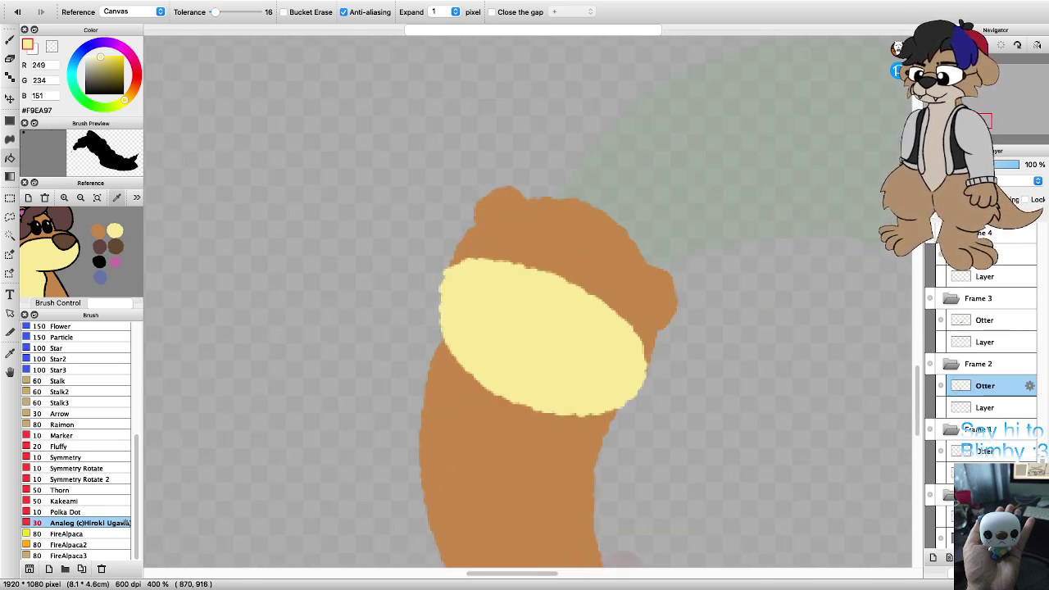
Step: Paint a large solid black (#000000) oval nose near the upper edge of Frame 2's muzzle
{"action": "left_click", "coordinate": [99, 262]}
{"action": "key", "text": "b"}
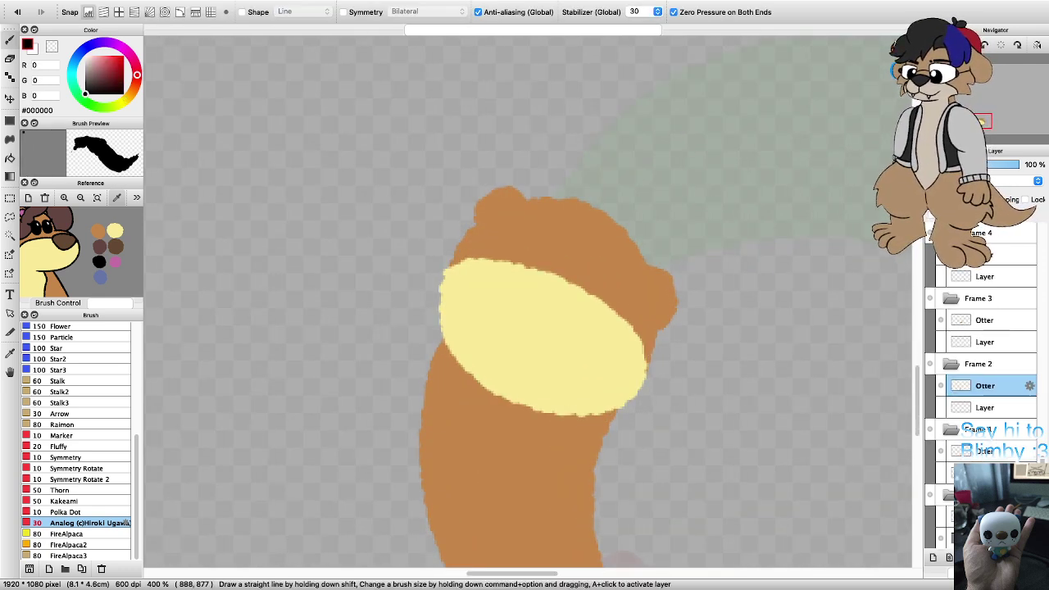
{"action": "scroll", "coordinate": [549, 305], "scroll_direction": "down", "scroll_amount": 1}
{"action": "scroll", "coordinate": [546, 280], "scroll_direction": "up", "scroll_amount": 1}
{"action": "mouse_move", "coordinate": [555, 358]}
{"action": "left_mouse_down"}
{"action": "mouse_move", "coordinate": [507, 336]}
{"action": "mouse_move", "coordinate": [551, 303]}
{"action": "mouse_move", "coordinate": [598, 336]}
{"action": "mouse_move", "coordinate": [557, 360]}
{"action": "left_mouse_up"}
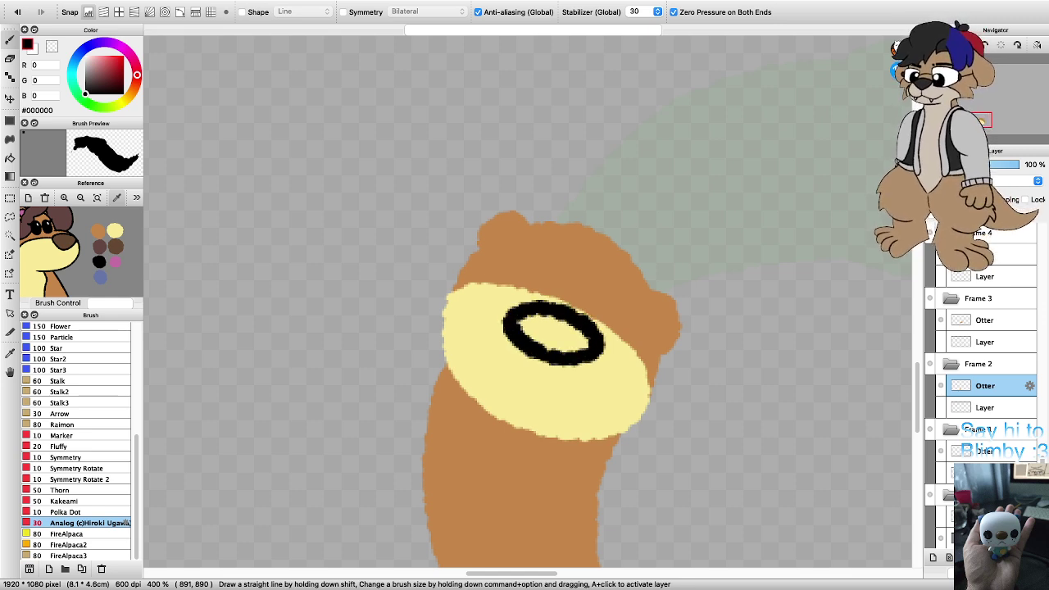
{"action": "left_click_drag", "start_coordinate": [518, 321], "coordinate": [580, 337]}
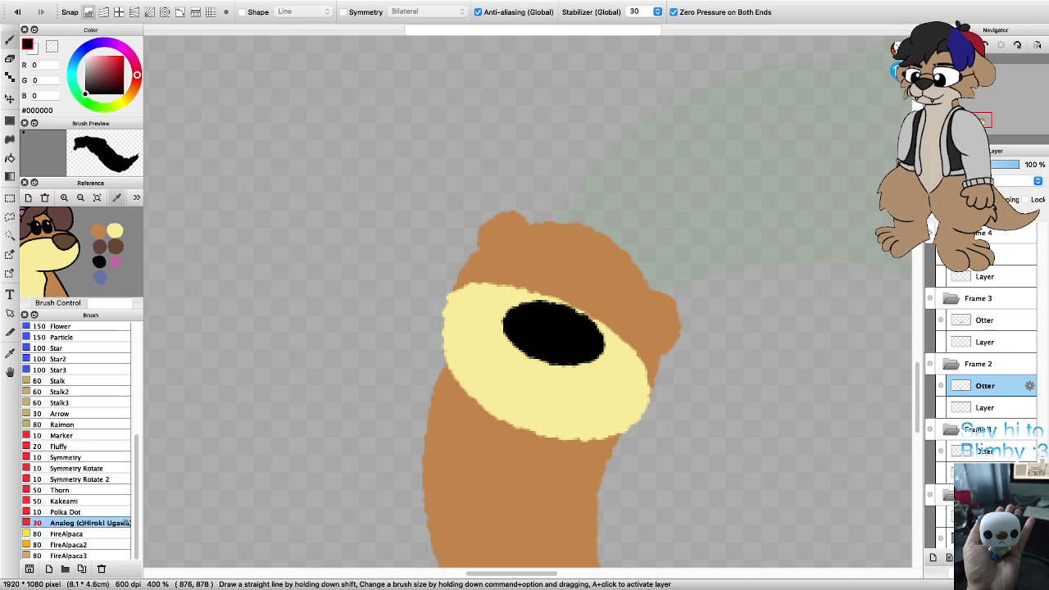
{"action": "scroll", "coordinate": [501, 327], "scroll_direction": "down", "scroll_amount": 4}
{"action": "scroll", "coordinate": [496, 311], "scroll_direction": "up", "scroll_amount": 5}
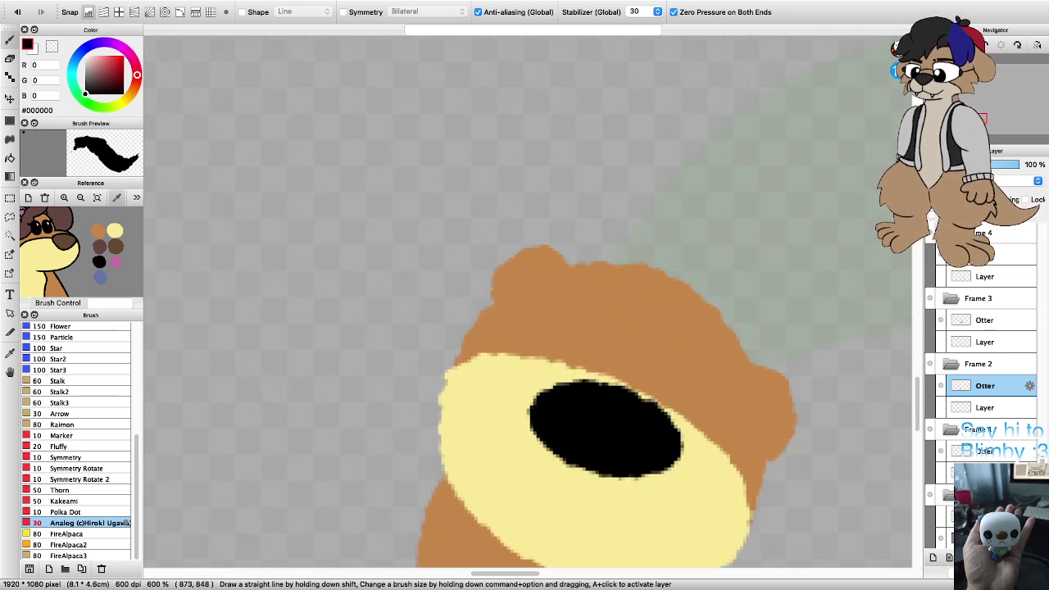
Step: Paint two small black oval eyes on the orange forehead of Frame 2's otter
{"action": "mouse_move", "coordinate": [557, 323]}
{"action": "left_mouse_down"}
{"action": "mouse_move", "coordinate": [592, 297]}
{"action": "mouse_move", "coordinate": [567, 328]}
{"action": "mouse_move", "coordinate": [571, 302]}
{"action": "mouse_move", "coordinate": [584, 326]}
{"action": "mouse_move", "coordinate": [576, 336]}
{"action": "left_mouse_up"}
{"action": "key", "text": "super+z"}
{"action": "scroll", "coordinate": [606, 324], "scroll_direction": "down", "scroll_amount": 3}
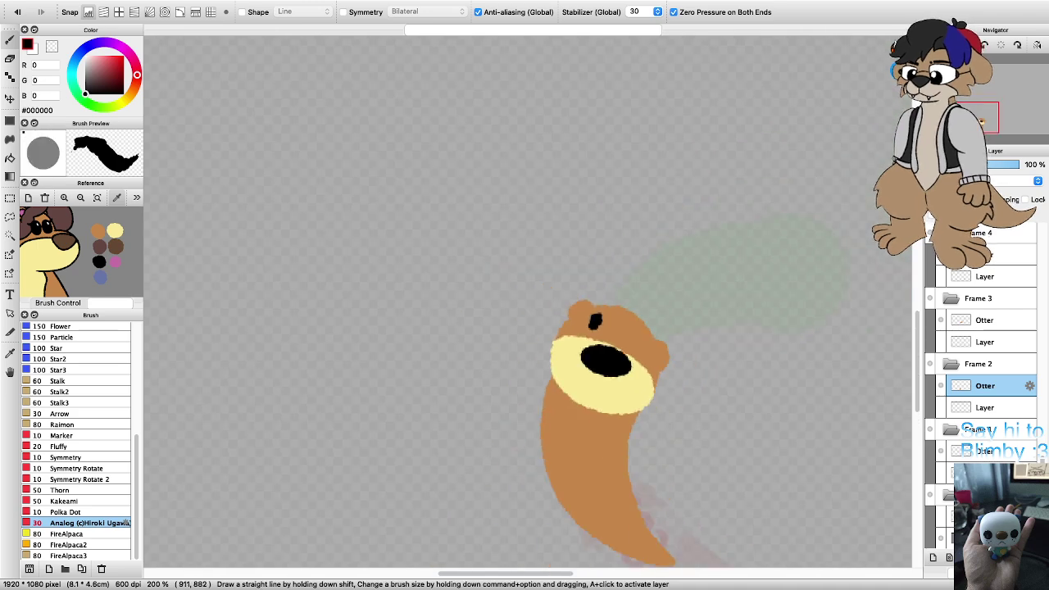
{"action": "scroll", "coordinate": [644, 361], "scroll_direction": "up", "scroll_amount": 3}
{"action": "mouse_move", "coordinate": [483, 254]}
{"action": "left_mouse_down"}
{"action": "mouse_move", "coordinate": [504, 234]}
{"action": "mouse_move", "coordinate": [520, 246]}
{"action": "mouse_move", "coordinate": [485, 261]}
{"action": "left_mouse_up"}
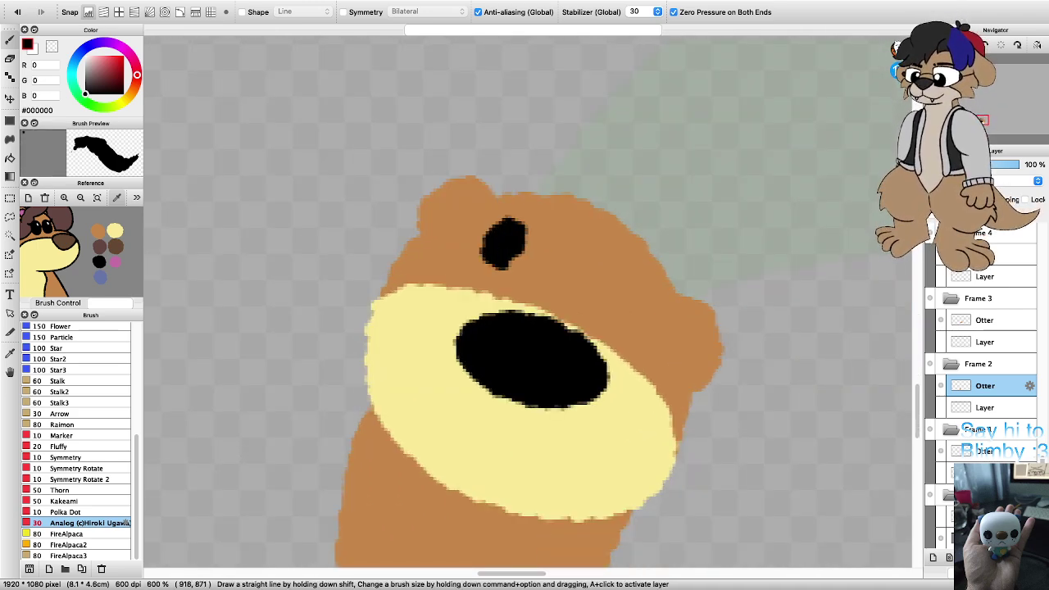
{"action": "mouse_move", "coordinate": [626, 332]}
{"action": "left_mouse_down"}
{"action": "mouse_move", "coordinate": [631, 291]}
{"action": "mouse_move", "coordinate": [658, 308]}
{"action": "mouse_move", "coordinate": [638, 329]}
{"action": "left_mouse_up"}
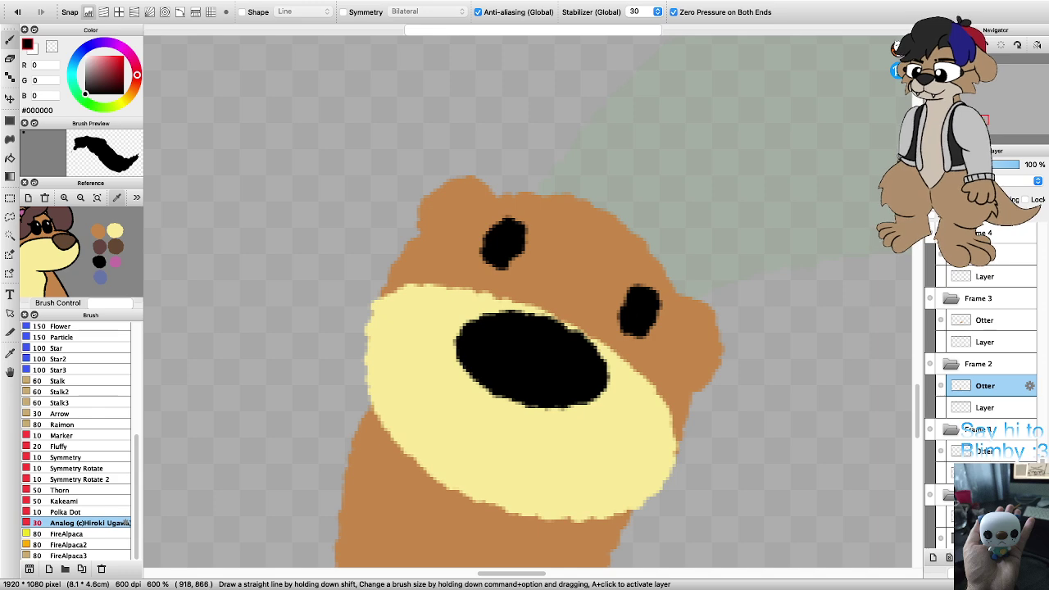
Step: Draw a black w-shaped mouth below the nose on the muzzle of Frame 2's otter
{"action": "scroll", "coordinate": [576, 350], "scroll_direction": "down", "scroll_amount": 4}
{"action": "scroll", "coordinate": [558, 377], "scroll_direction": "up", "scroll_amount": 3}
{"action": "mouse_move", "coordinate": [529, 288]}
{"action": "left_mouse_down"}
{"action": "mouse_move", "coordinate": [554, 332]}
{"action": "mouse_move", "coordinate": [582, 323]}
{"action": "mouse_move", "coordinate": [605, 356]}
{"action": "mouse_move", "coordinate": [648, 341]}
{"action": "left_mouse_up"}
{"action": "scroll", "coordinate": [635, 357], "scroll_direction": "down", "scroll_amount": 1}
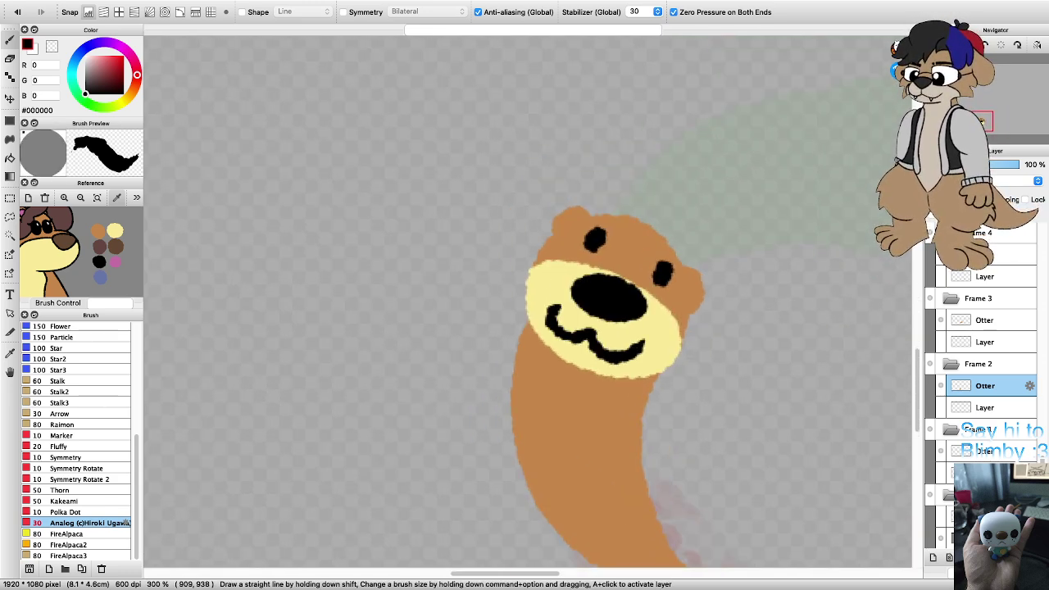
Step: Flip through the neighbouring frames to check the otter's motion, ending on Frame 3's Otter layer
{"action": "scroll", "coordinate": [630, 397], "scroll_direction": "down", "scroll_amount": 3}
{"action": "key", "text": "Down"}
{"action": "key", "text": "Down"}
{"action": "key", "text": "Down"}
{"action": "key", "text": "Down"}
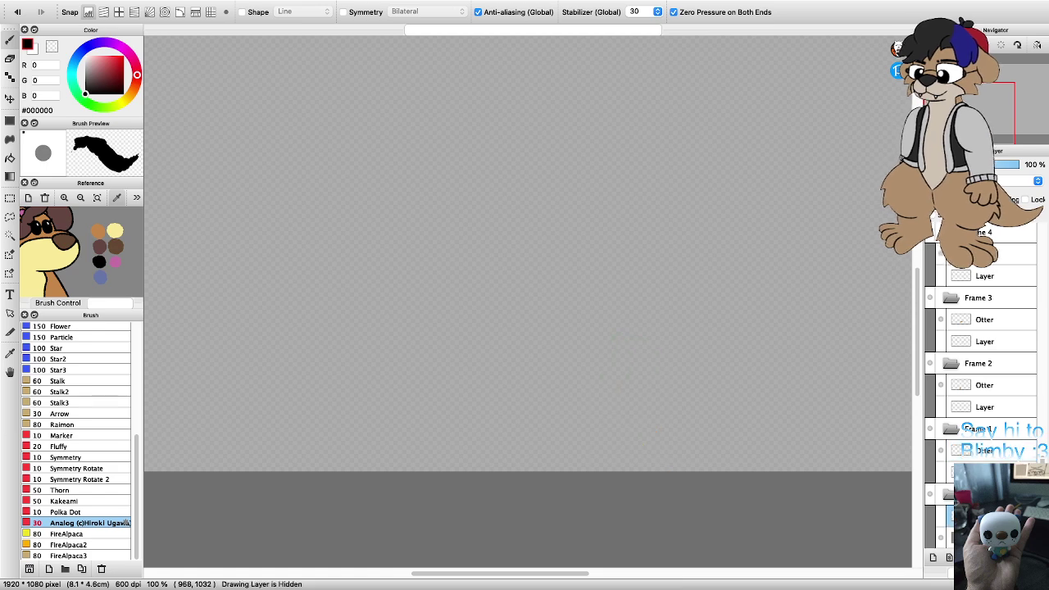
{"action": "key", "text": "Up"}
{"action": "key", "text": "ctrl+Up"}
{"action": "key", "text": "ctrl+Down"}
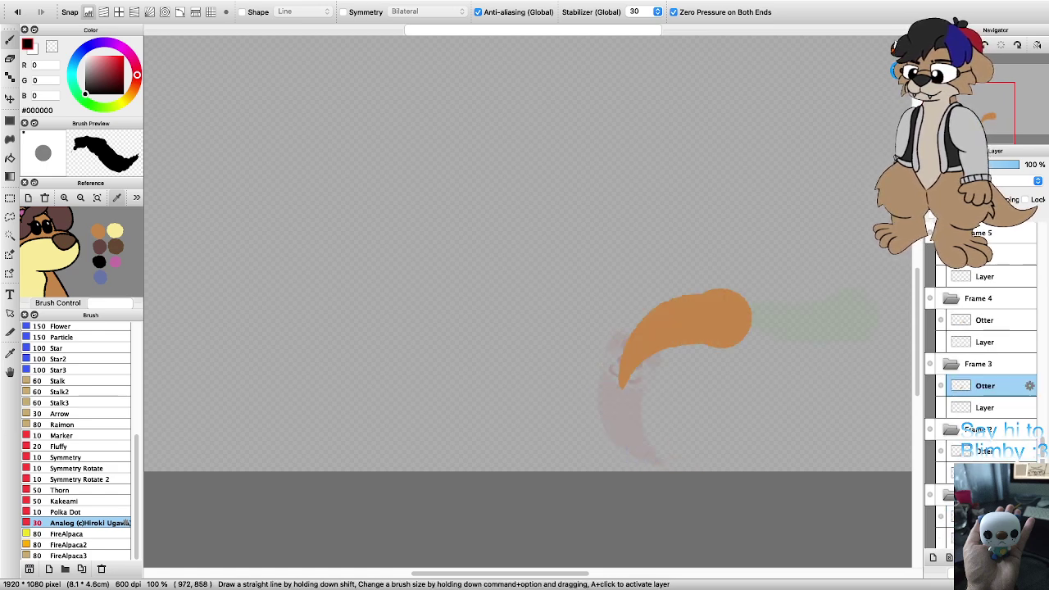
{"action": "key", "text": "ctrl+Up"}
{"action": "key", "text": "ctrl+Up"}
Step: Paint two small rounded ears in orange (#C48649) on the upper and lower sides of Frame 3's otter head
{"action": "scroll", "coordinate": [835, 326], "scroll_direction": "up", "scroll_amount": 3}
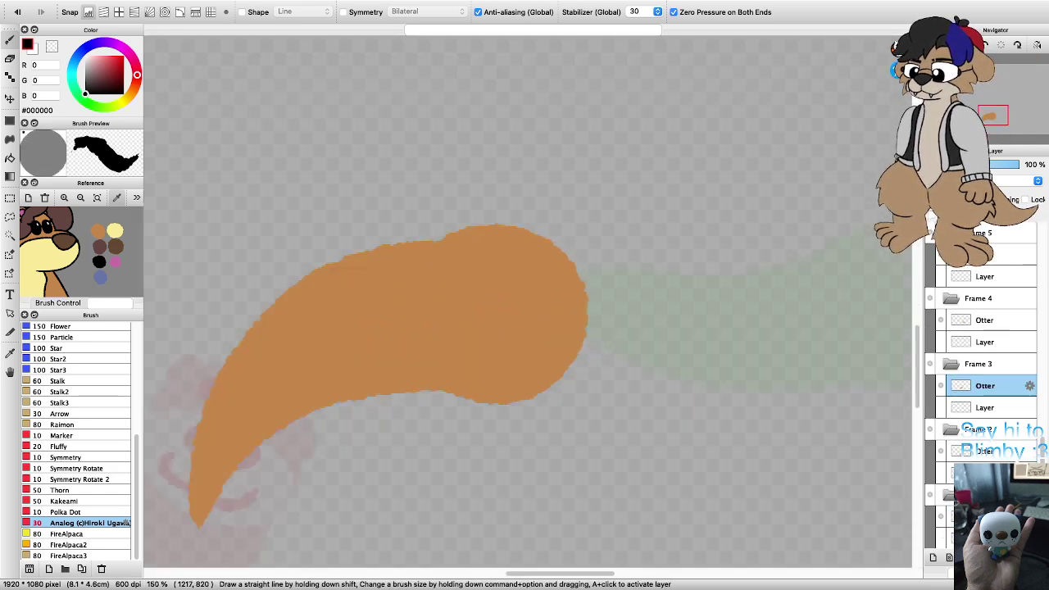
{"action": "left_click", "coordinate": [98, 230]}
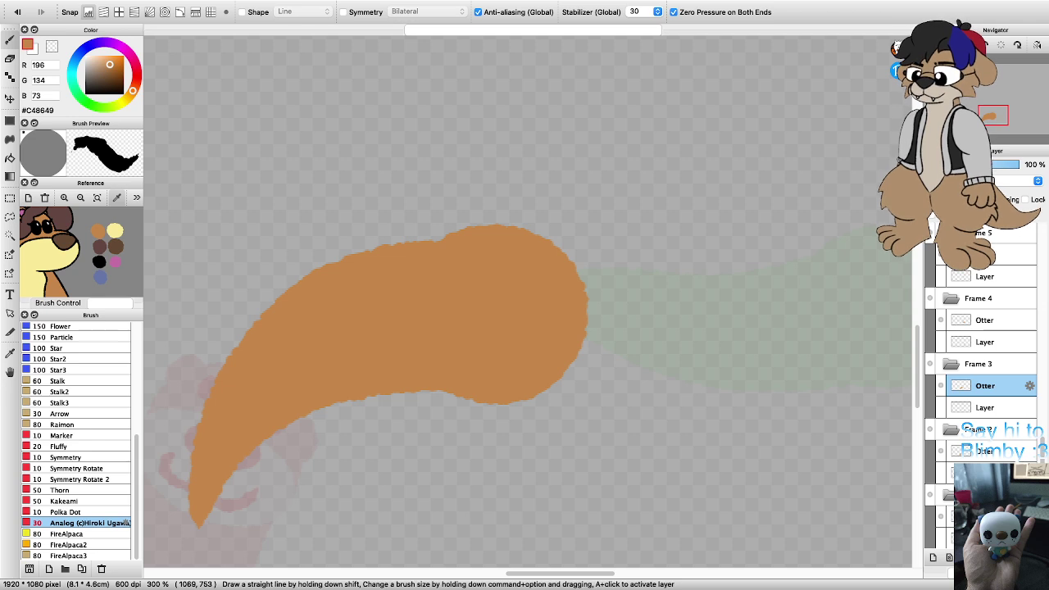
{"action": "mouse_move", "coordinate": [520, 226]}
{"action": "left_mouse_down"}
{"action": "mouse_move", "coordinate": [535, 220]}
{"action": "mouse_move", "coordinate": [536, 230]}
{"action": "left_mouse_up"}
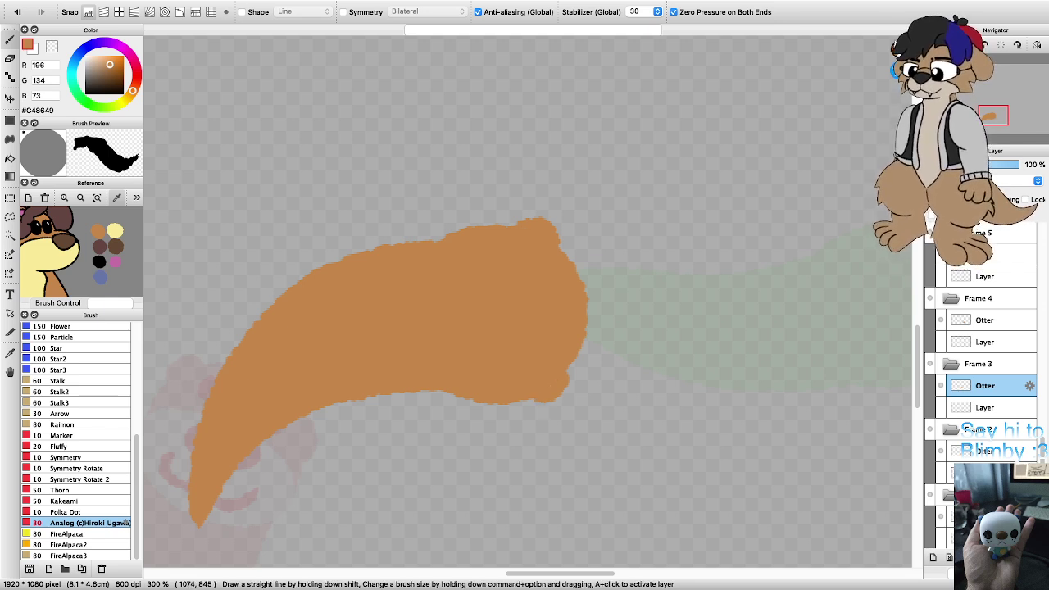
Step: Outline an oval muzzle in cream (#F9EA97) across the head of Frame 3's otter, thickening both long sides
{"action": "left_click", "coordinate": [114, 230]}
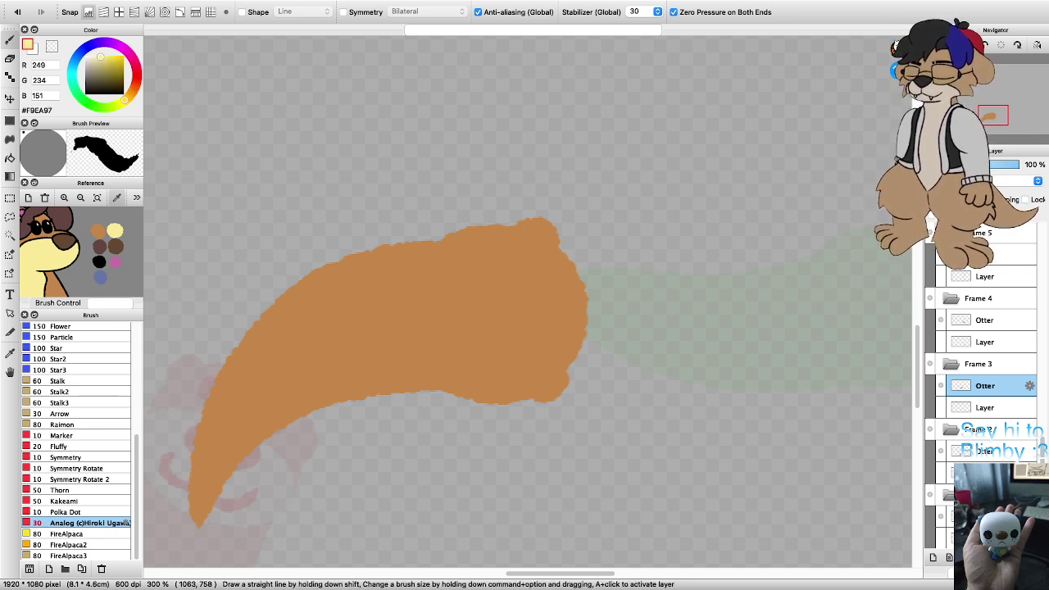
{"action": "mouse_move", "coordinate": [491, 230]}
{"action": "left_mouse_down"}
{"action": "mouse_move", "coordinate": [526, 278]}
{"action": "mouse_move", "coordinate": [524, 350]}
{"action": "left_mouse_up"}
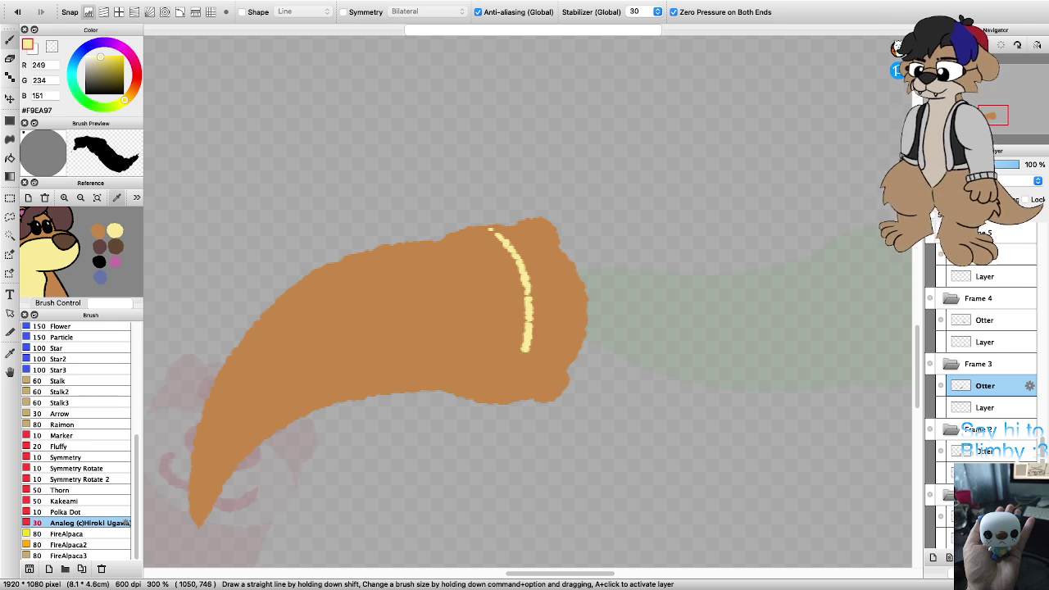
{"action": "mouse_move", "coordinate": [487, 400]}
{"action": "left_mouse_down"}
{"action": "mouse_move", "coordinate": [449, 384]}
{"action": "mouse_move", "coordinate": [423, 329]}
{"action": "mouse_move", "coordinate": [428, 260]}
{"action": "left_mouse_up"}
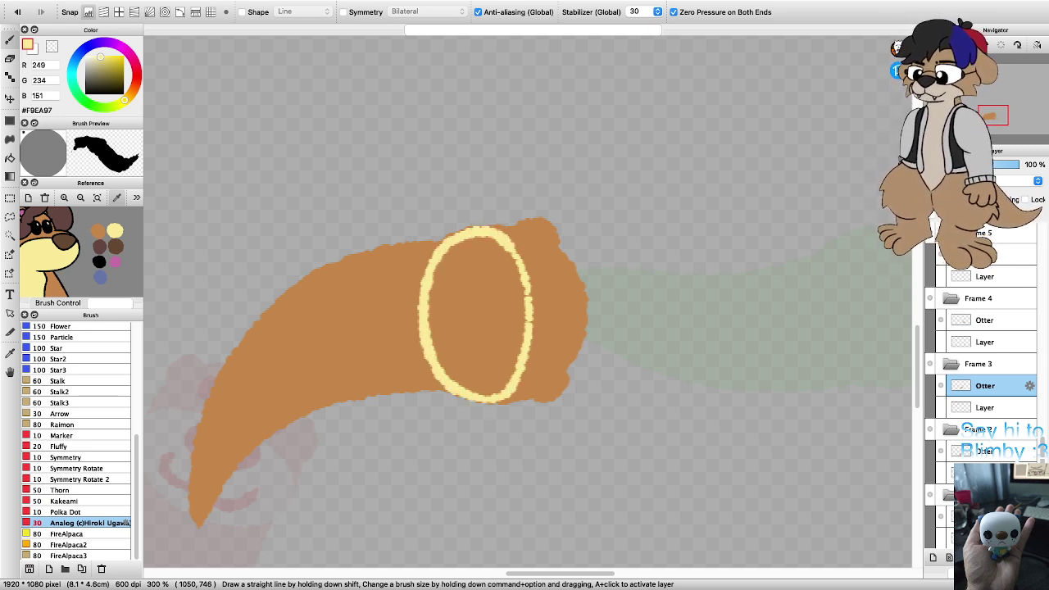
{"action": "left_click_drag", "start_coordinate": [527, 296], "coordinate": [531, 359]}
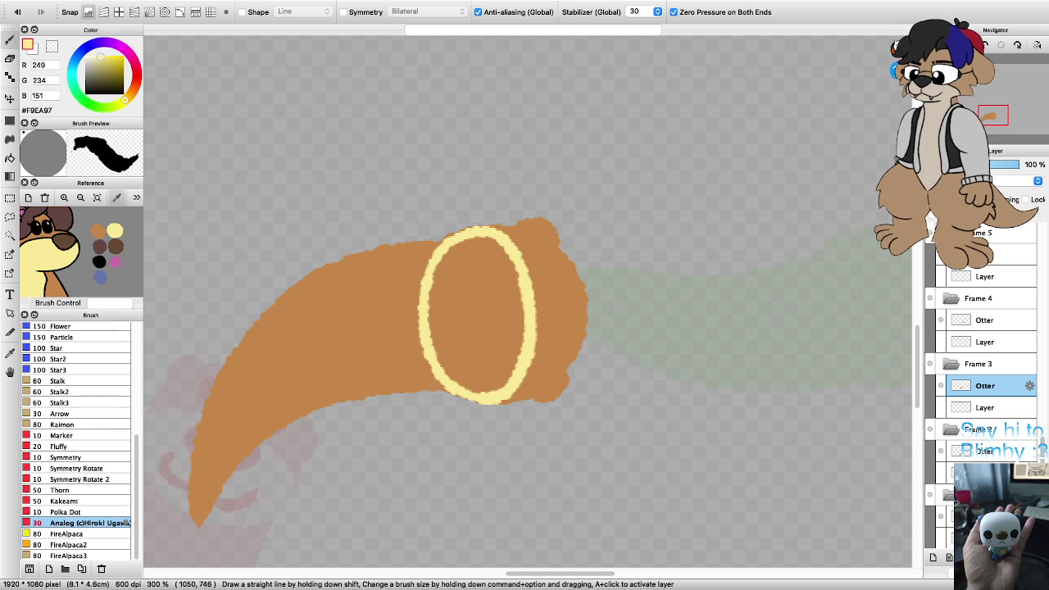
{"action": "mouse_move", "coordinate": [418, 358]}
{"action": "left_mouse_down"}
{"action": "mouse_move", "coordinate": [415, 291]}
{"action": "mouse_move", "coordinate": [433, 244]}
{"action": "left_mouse_up"}
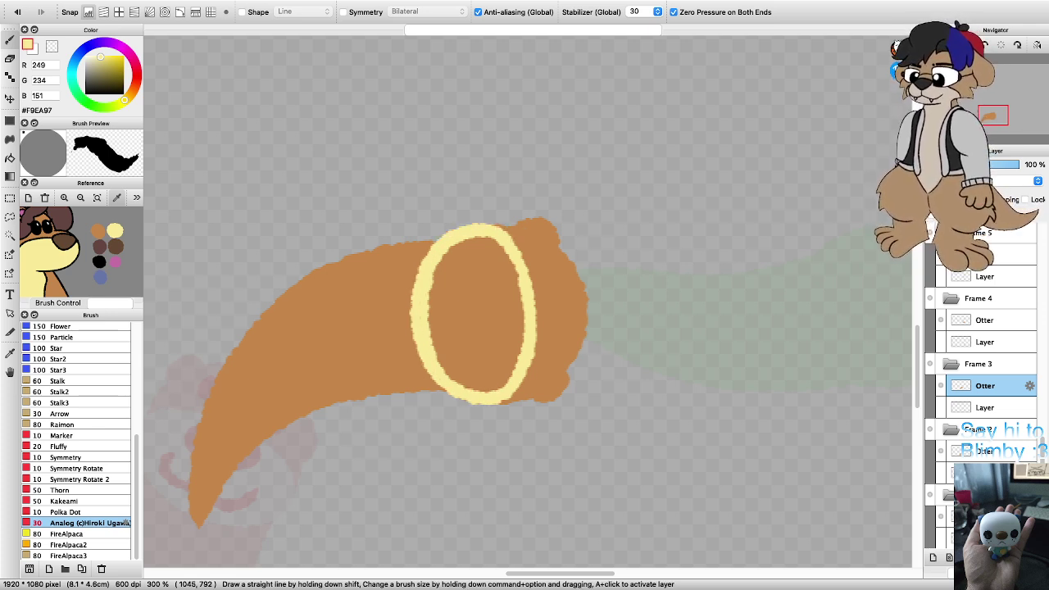
Step: Fill the inside of Frame 3's muzzle outline with cream (#F9EA97)
{"action": "key", "text": "space"}
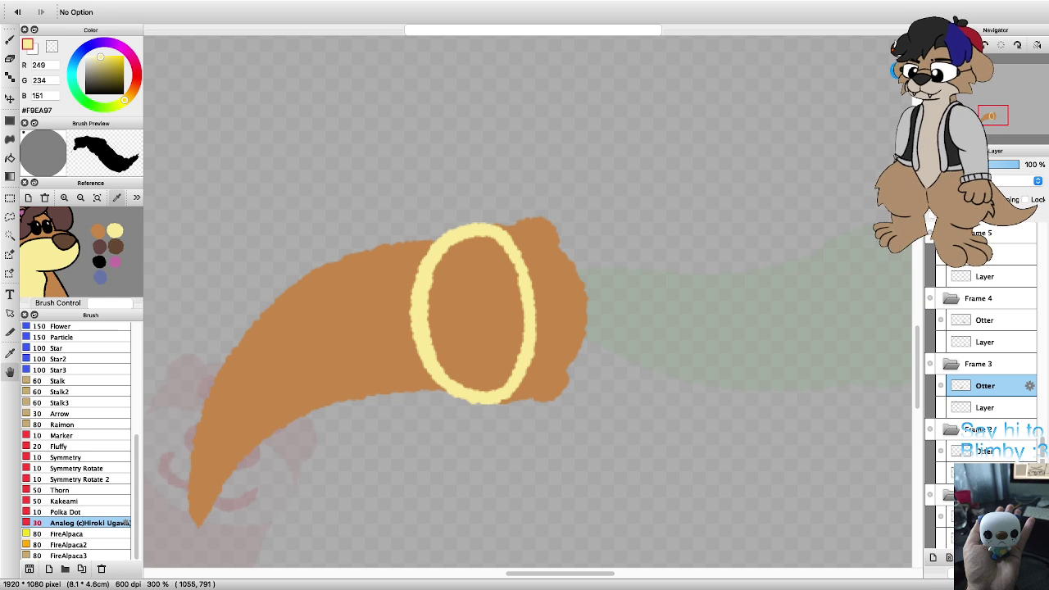
{"action": "key", "text": "Left"}
{"action": "key", "text": "Left"}
{"action": "key", "text": "Left"}
{"action": "key", "text": "Left"}
{"action": "key", "text": "Left"}
{"action": "key", "text": "Left"}
{"action": "key", "text": "Left"}
{"action": "key", "text": "Left"}
{"action": "key", "text": "Left"}
{"action": "key", "text": "Left"}
{"action": "key", "text": "Left"}
{"action": "key", "text": "Left"}
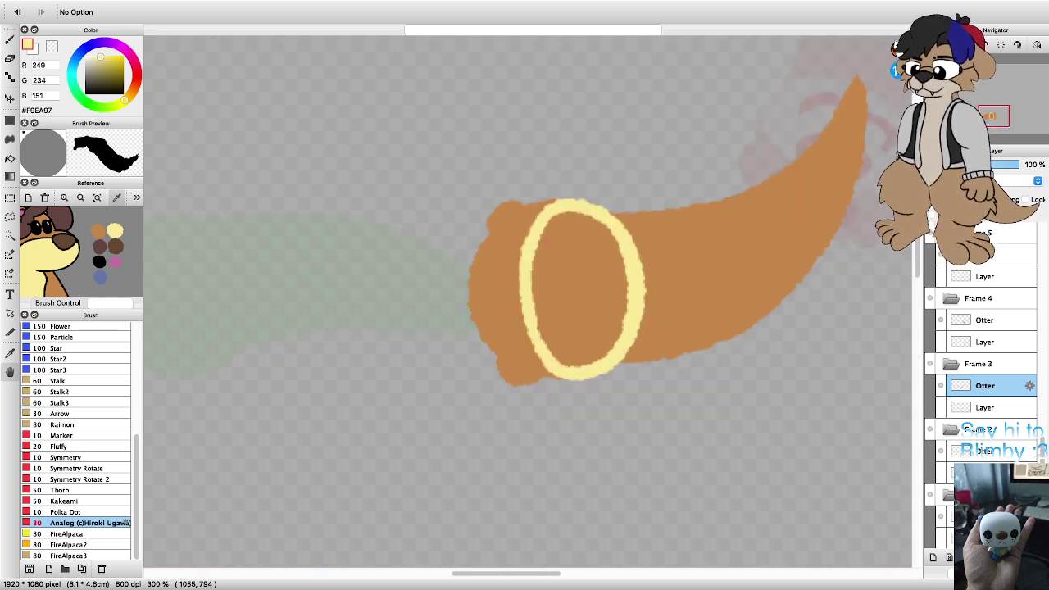
{"action": "key", "text": "g"}
{"action": "left_click", "coordinate": [580, 287]}
Step: Outline a wide oval nose in black (#000000) along the muzzle's forehead edge on Frame 3's otter
{"action": "left_click", "coordinate": [99, 261]}
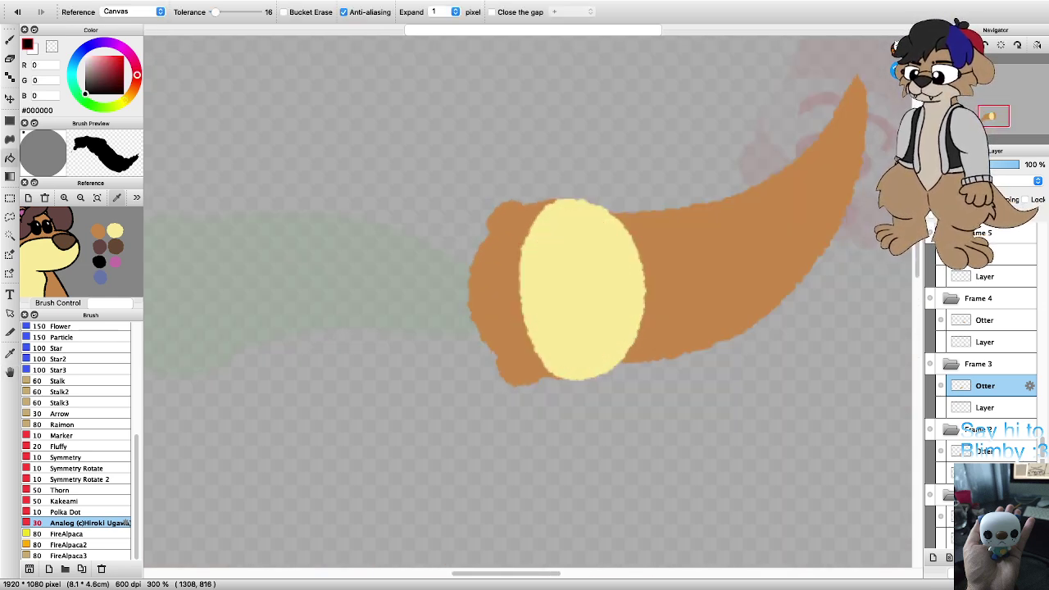
{"action": "key", "text": "b"}
{"action": "key", "text": "Up"}
{"action": "key", "text": "Up"}
{"action": "mouse_move", "coordinate": [530, 361]}
{"action": "left_mouse_down"}
{"action": "mouse_move", "coordinate": [508, 301]}
{"action": "mouse_move", "coordinate": [507, 248]}
{"action": "mouse_move", "coordinate": [519, 210]}
{"action": "mouse_move", "coordinate": [579, 191]}
{"action": "mouse_move", "coordinate": [598, 217]}
{"action": "mouse_move", "coordinate": [603, 291]}
{"action": "mouse_move", "coordinate": [588, 332]}
{"action": "mouse_move", "coordinate": [520, 348]}
{"action": "left_mouse_up"}
{"action": "key", "text": "Right"}
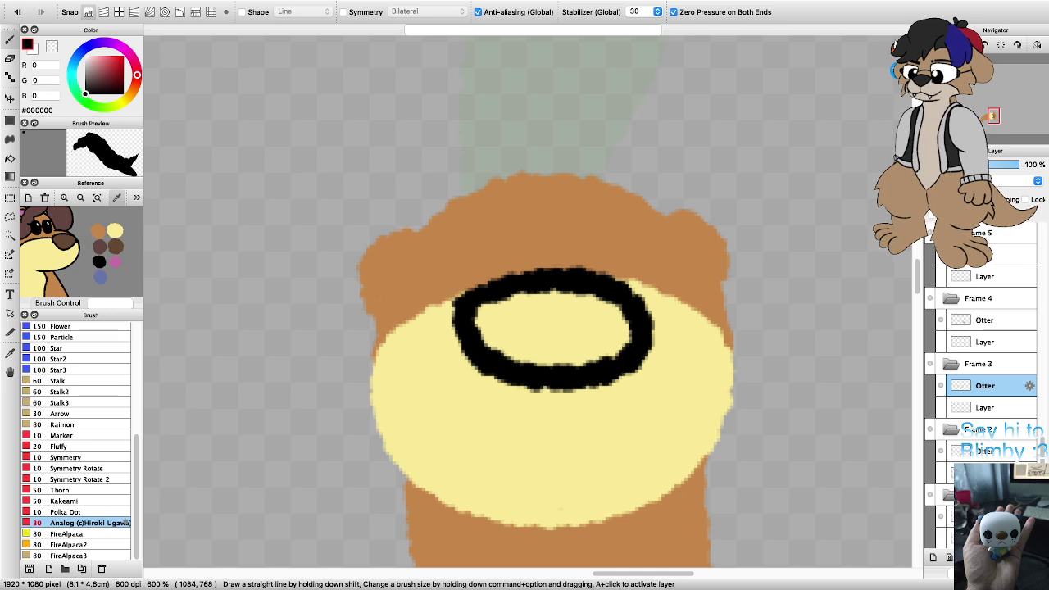
Step: Paint two small black oval eyes on the orange forehead of Frame 3's otter
{"action": "mouse_move", "coordinate": [450, 260]}
{"action": "left_mouse_down"}
{"action": "mouse_move", "coordinate": [449, 217]}
{"action": "mouse_move", "coordinate": [460, 223]}
{"action": "mouse_move", "coordinate": [453, 269]}
{"action": "left_mouse_up"}
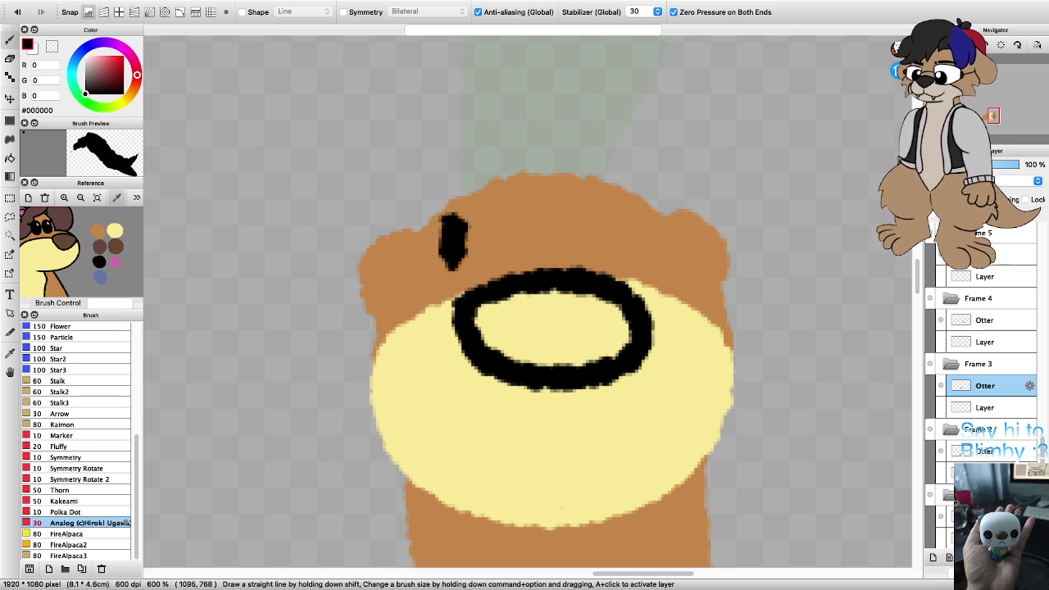
{"action": "left_click_drag", "start_coordinate": [457, 216], "coordinate": [453, 266]}
{"action": "scroll", "coordinate": [584, 264], "scroll_direction": "down", "scroll_amount": 3}
{"action": "scroll", "coordinate": [592, 259], "scroll_direction": "up", "scroll_amount": 4}
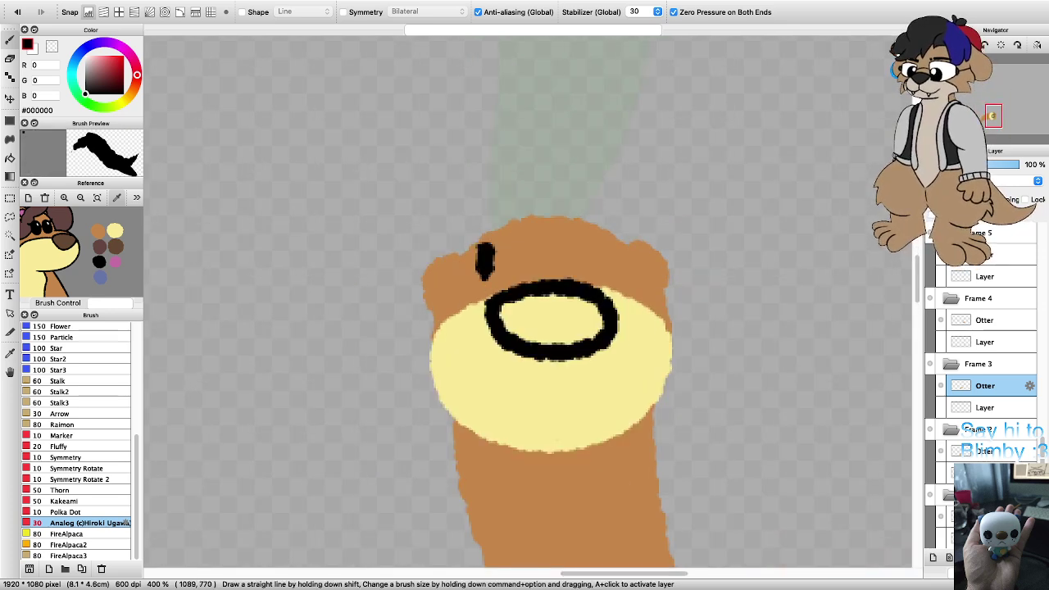
{"action": "mouse_move", "coordinate": [507, 252]}
{"action": "left_mouse_down"}
{"action": "mouse_move", "coordinate": [502, 285]}
{"action": "mouse_move", "coordinate": [466, 274]}
{"action": "mouse_move", "coordinate": [467, 226]}
{"action": "left_mouse_up"}
{"action": "mouse_move", "coordinate": [719, 275]}
{"action": "left_mouse_down"}
{"action": "mouse_move", "coordinate": [711, 215]}
{"action": "mouse_move", "coordinate": [742, 243]}
{"action": "mouse_move", "coordinate": [720, 276]}
{"action": "mouse_move", "coordinate": [711, 228]}
{"action": "mouse_move", "coordinate": [738, 250]}
{"action": "mouse_move", "coordinate": [715, 277]}
{"action": "left_mouse_up"}
{"action": "key", "text": "super+z"}
{"action": "scroll", "coordinate": [715, 240], "scroll_direction": "down", "scroll_amount": 7}
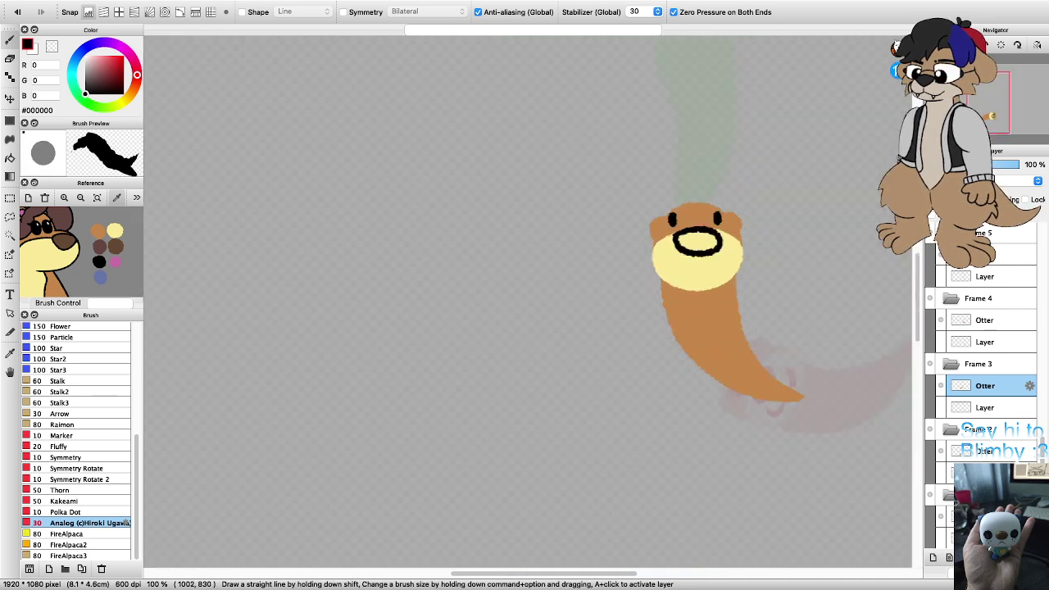
Step: Flip through Frames 1 to 3 to compare the otter's face, ending on Frame 2's Otter layer
{"action": "scroll", "coordinate": [721, 287], "scroll_direction": "up", "scroll_amount": 2}
{"action": "key", "text": "Down"}
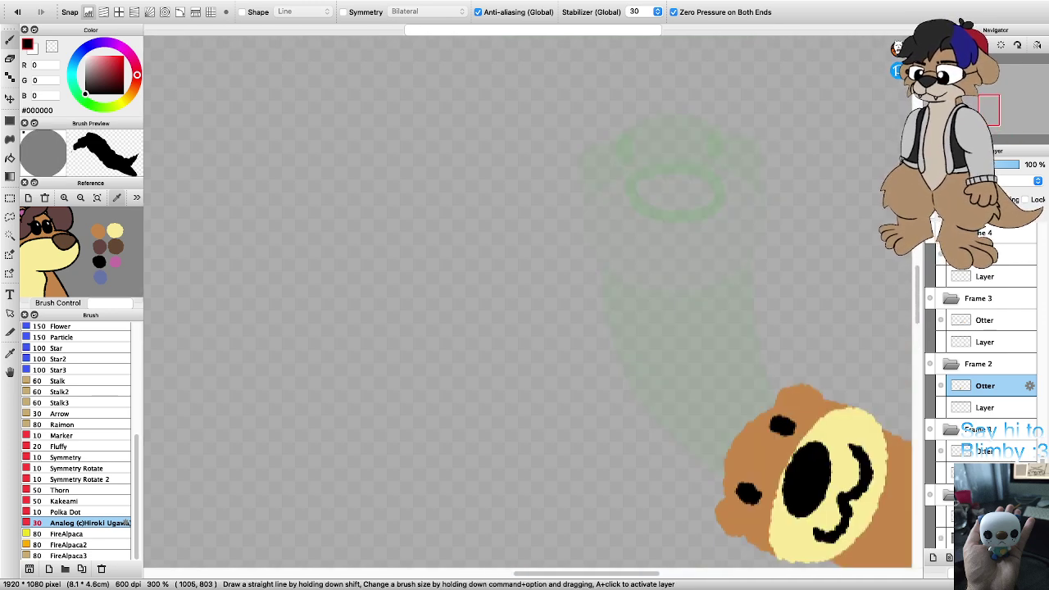
{"action": "key", "text": "ctrl+Up"}
{"action": "scroll", "coordinate": [672, 254], "scroll_direction": "up", "scroll_amount": 1}
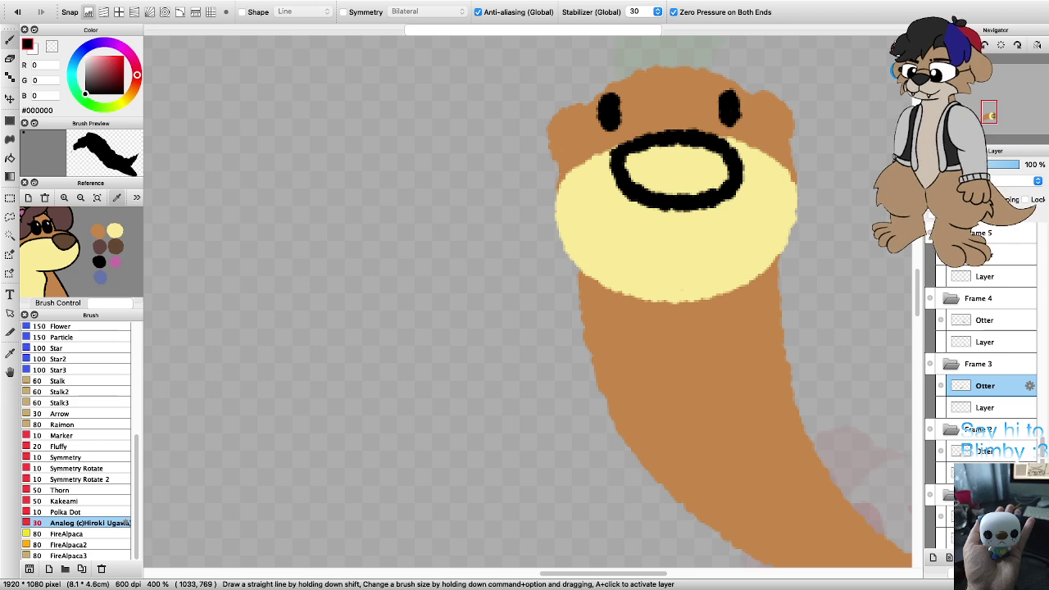
{"action": "key", "text": "Down"}
{"action": "key", "text": "Down"}
{"action": "scroll", "coordinate": [660, 264], "scroll_direction": "down", "scroll_amount": 3}
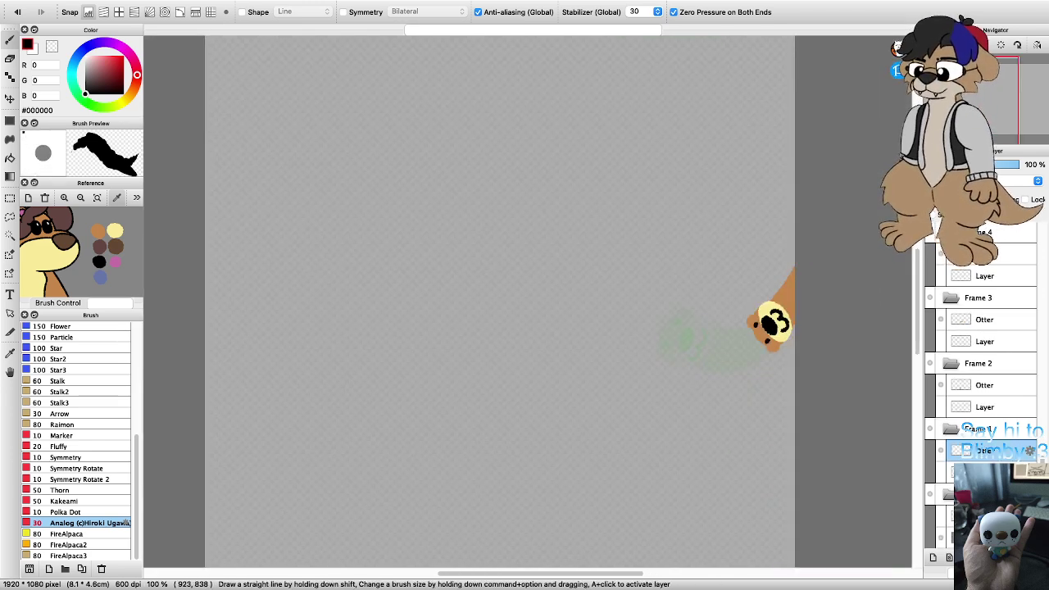
{"action": "key", "text": "ctrl+Up"}
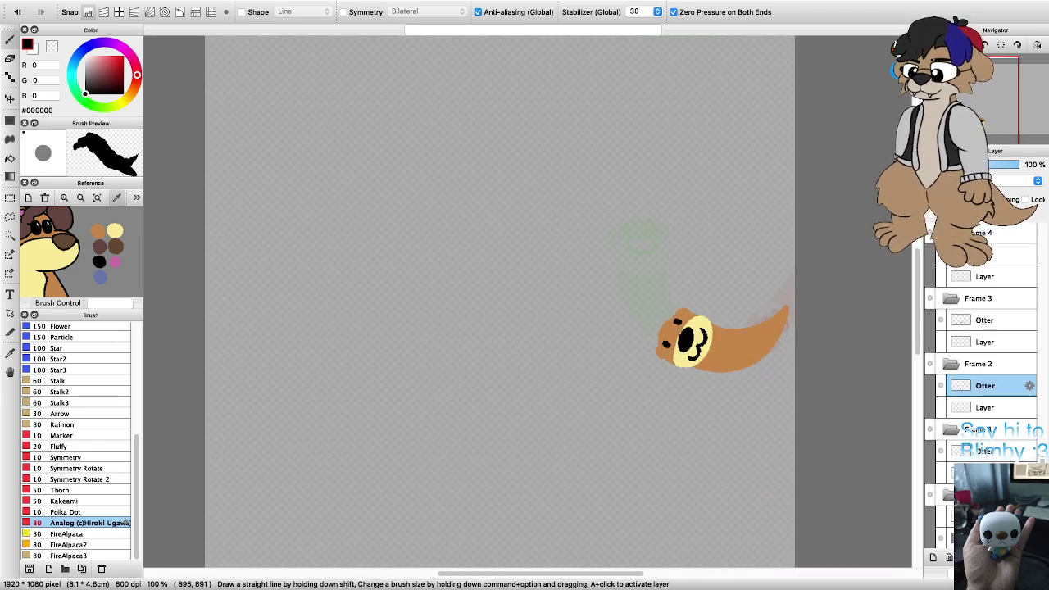
Step: Enlarge the black nose of Frame 2's otter on the side facing its eyes
{"action": "scroll", "coordinate": [695, 338], "scroll_direction": "up", "scroll_amount": 5}
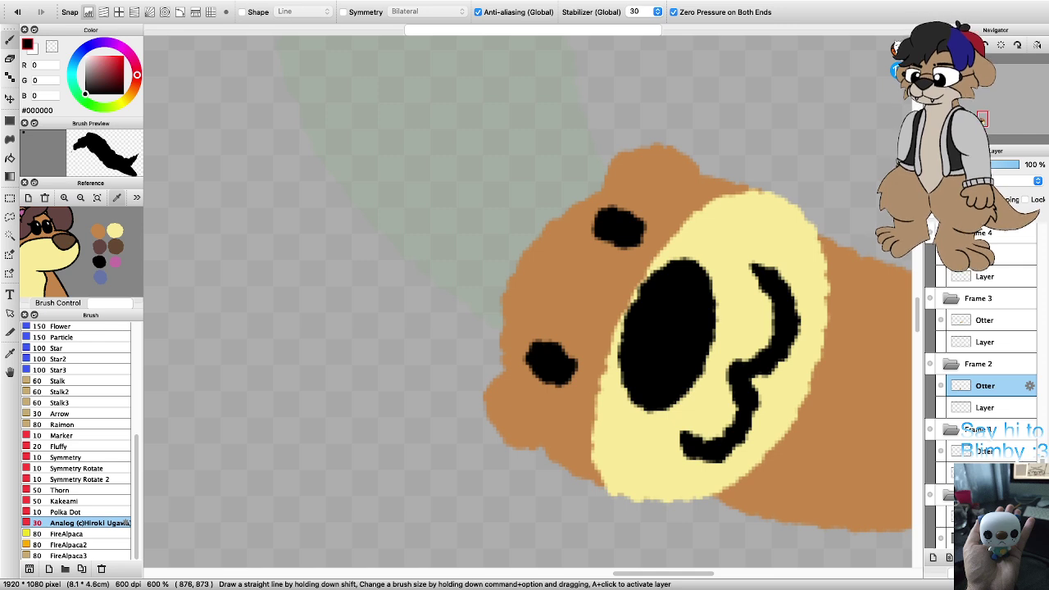
{"action": "mouse_move", "coordinate": [635, 406]}
{"action": "left_mouse_down"}
{"action": "mouse_move", "coordinate": [616, 368]}
{"action": "mouse_move", "coordinate": [617, 321]}
{"action": "mouse_move", "coordinate": [646, 276]}
{"action": "mouse_move", "coordinate": [609, 336]}
{"action": "mouse_move", "coordinate": [619, 401]}
{"action": "left_mouse_up"}
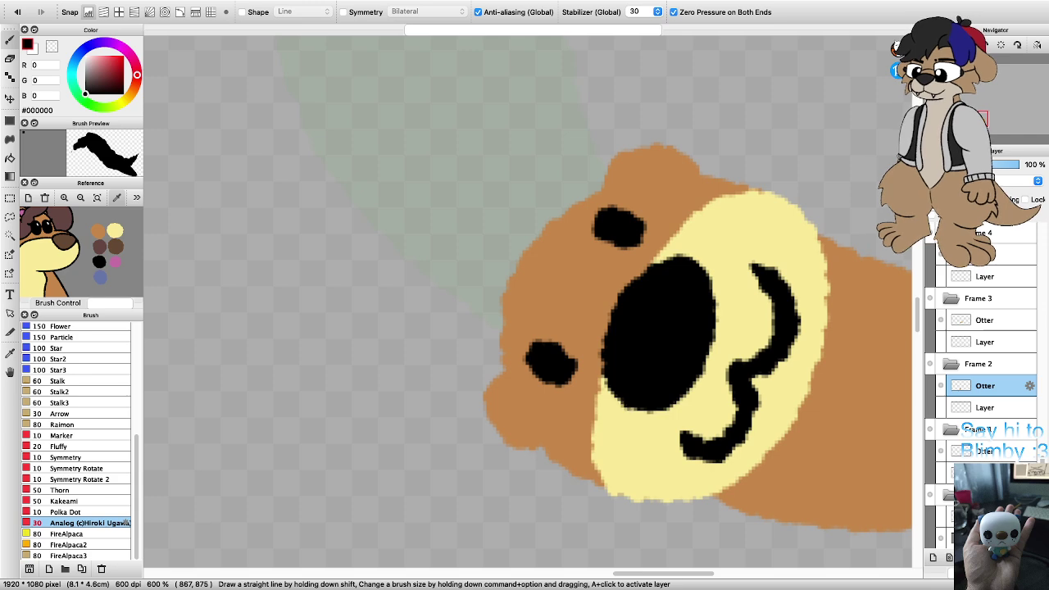
{"action": "scroll", "coordinate": [469, 459], "scroll_direction": "down", "scroll_amount": 5}
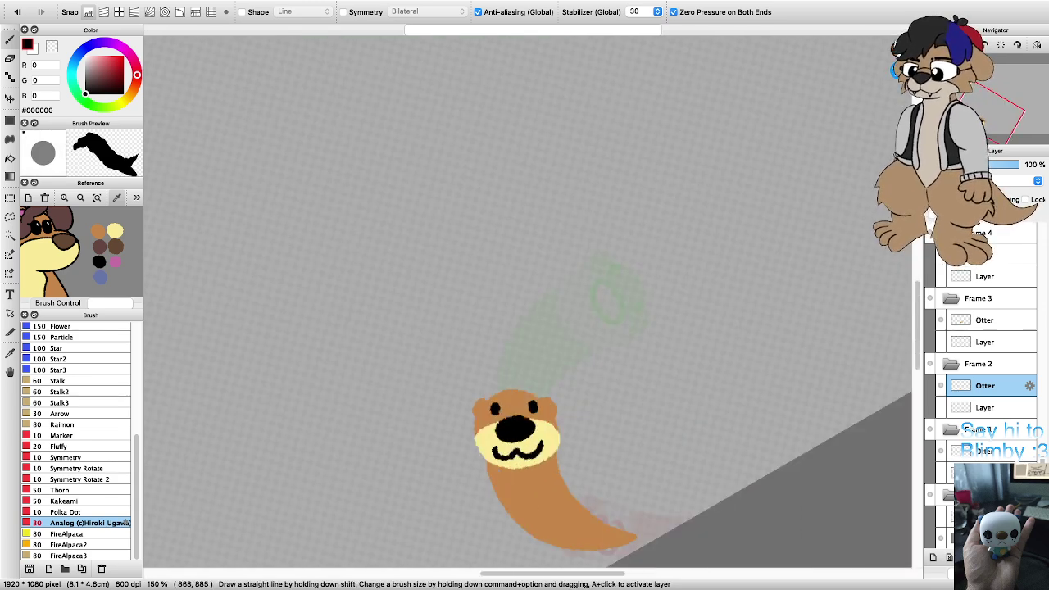
{"action": "scroll", "coordinate": [529, 421], "scroll_direction": "up", "scroll_amount": 5}
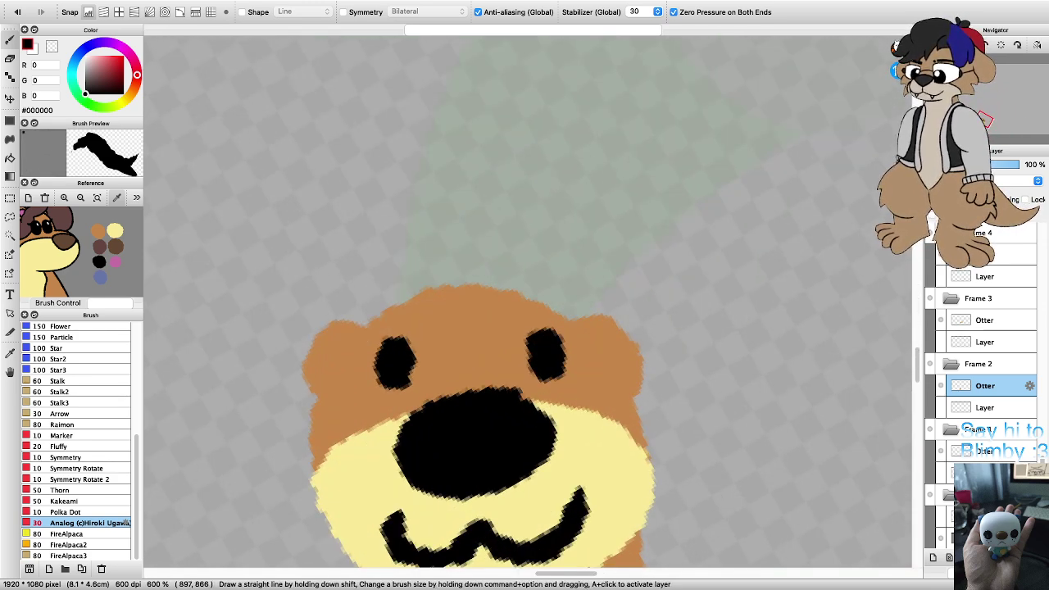
{"action": "scroll", "coordinate": [531, 423], "scroll_direction": "down", "scroll_amount": 2}
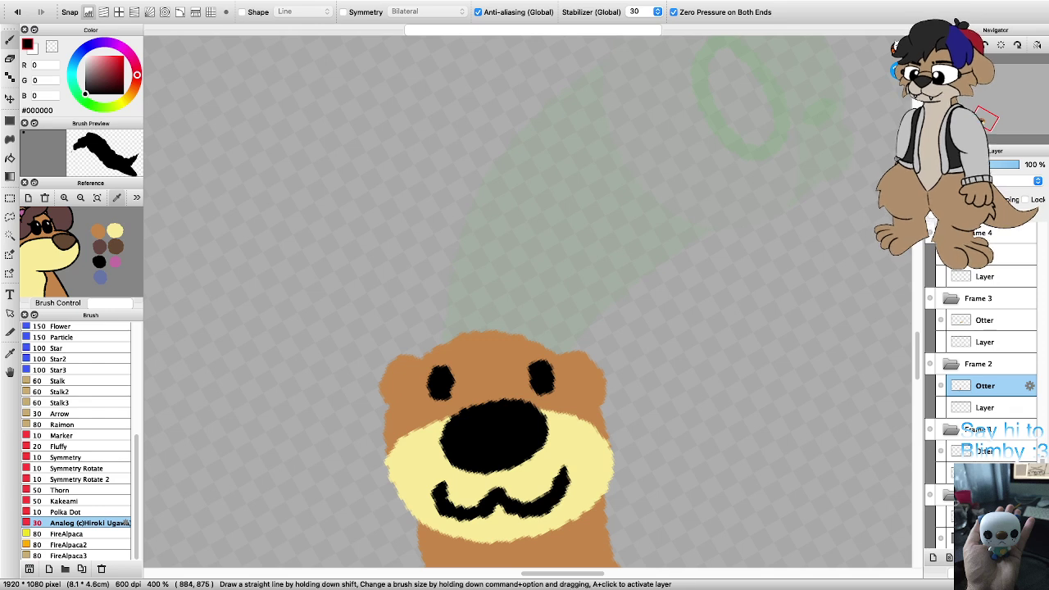
Step: Fill the nose outline of Frame 3's otter solid black with brush strokes
{"action": "left_click", "coordinate": [985, 451]}
{"action": "scroll", "coordinate": [517, 337], "scroll_direction": "down", "scroll_amount": 3}
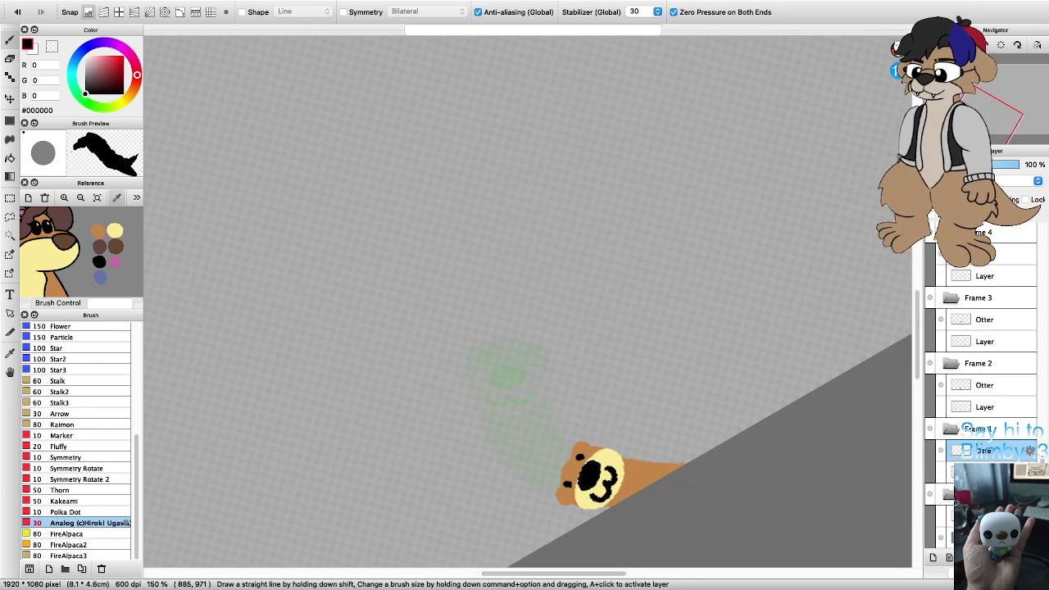
{"action": "key", "text": "Up"}
{"action": "key", "text": "Up"}
{"action": "scroll", "coordinate": [531, 422], "scroll_direction": "up", "scroll_amount": 5}
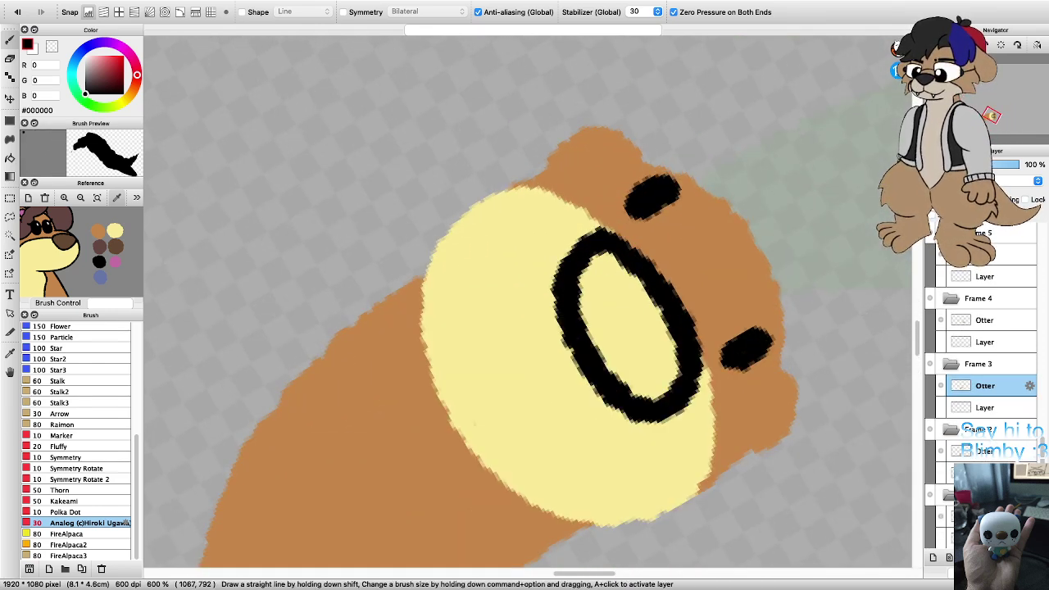
{"action": "mouse_move", "coordinate": [648, 385]}
{"action": "left_mouse_down"}
{"action": "mouse_move", "coordinate": [603, 332]}
{"action": "mouse_move", "coordinate": [591, 262]}
{"action": "mouse_move", "coordinate": [631, 275]}
{"action": "mouse_move", "coordinate": [669, 341]}
{"action": "mouse_move", "coordinate": [643, 398]}
{"action": "left_mouse_up"}
{"action": "mouse_move", "coordinate": [603, 311]}
{"action": "left_mouse_down"}
{"action": "mouse_move", "coordinate": [611, 275]}
{"action": "mouse_move", "coordinate": [656, 340]}
{"action": "mouse_move", "coordinate": [631, 381]}
{"action": "mouse_move", "coordinate": [607, 295]}
{"action": "mouse_move", "coordinate": [643, 356]}
{"action": "mouse_move", "coordinate": [629, 326]}
{"action": "left_mouse_up"}
{"action": "scroll", "coordinate": [605, 346], "scroll_direction": "down", "scroll_amount": 3}
{"action": "scroll", "coordinate": [579, 416], "scroll_direction": "up", "scroll_amount": 1}
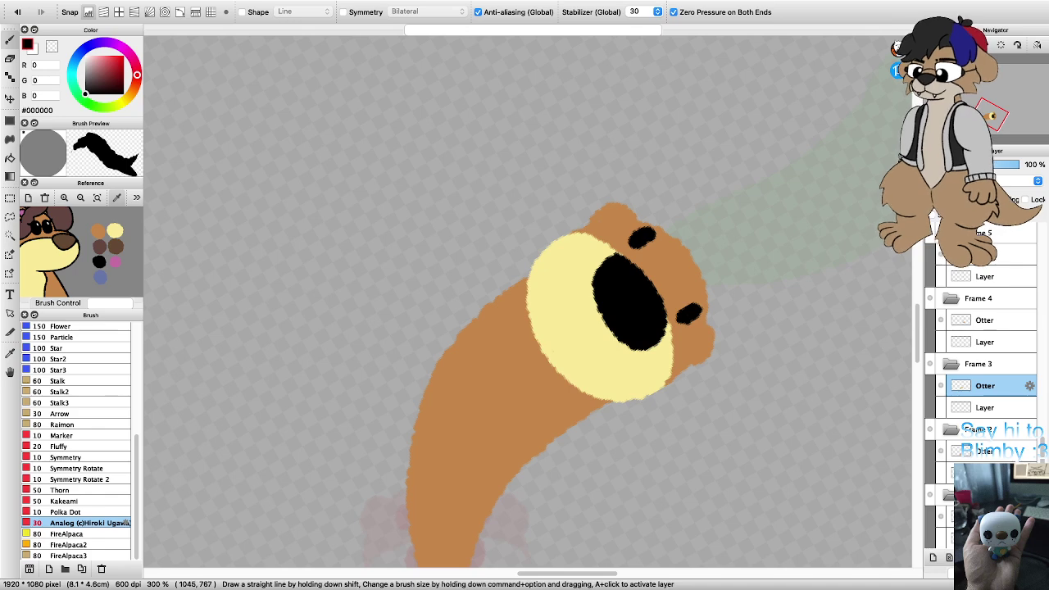
Step: Draw a black w-shaped mouth below the nose on the muzzle of Frame 3's otter
{"action": "mouse_move", "coordinate": [572, 269]}
{"action": "left_mouse_down"}
{"action": "mouse_move", "coordinate": [545, 297]}
{"action": "mouse_move", "coordinate": [590, 332]}
{"action": "mouse_move", "coordinate": [585, 378]}
{"action": "mouse_move", "coordinate": [627, 370]}
{"action": "left_mouse_up"}
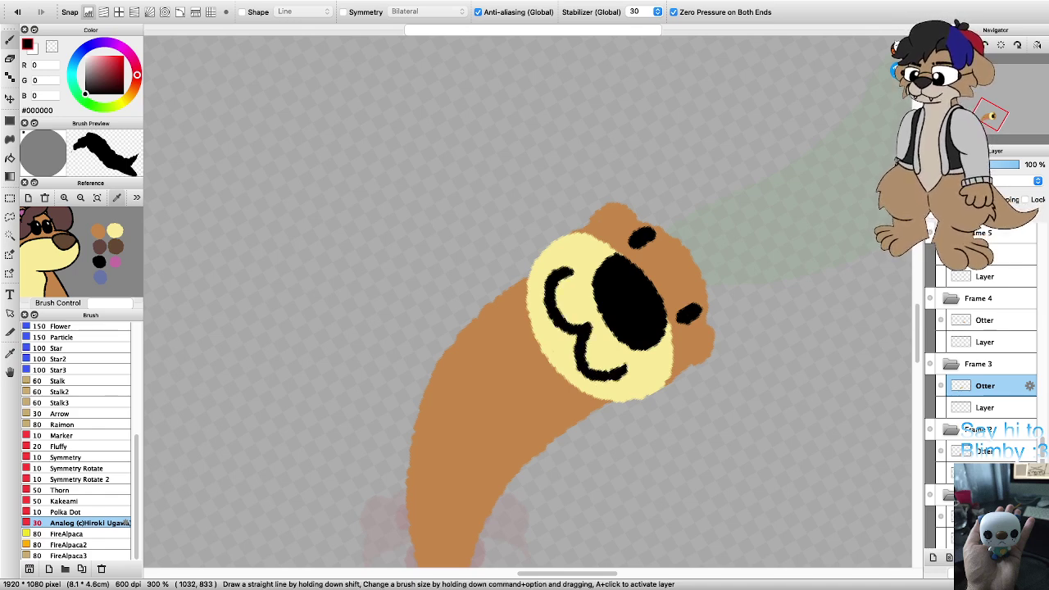
{"action": "scroll", "coordinate": [607, 312], "scroll_direction": "down", "scroll_amount": 3}
{"action": "scroll", "coordinate": [606, 312], "scroll_direction": "up", "scroll_amount": 3}
{"action": "scroll", "coordinate": [574, 328], "scroll_direction": "down", "scroll_amount": 3}
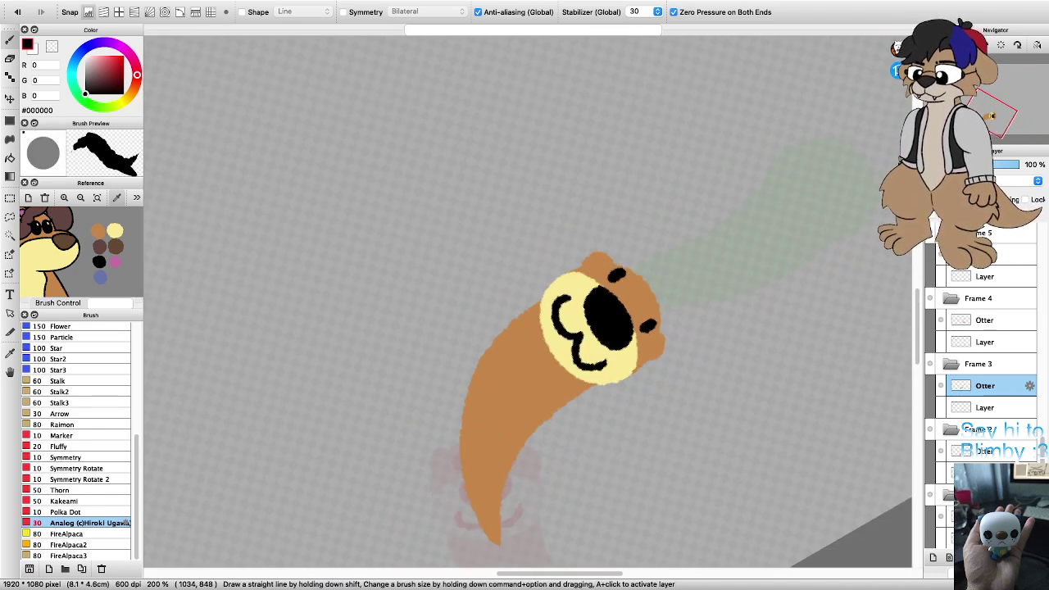
{"action": "scroll", "coordinate": [574, 328], "scroll_direction": "up", "scroll_amount": 4}
{"action": "scroll", "coordinate": [601, 338], "scroll_direction": "down", "scroll_amount": 3}
Step: Flip between the neighbouring frames to check the otter's face and motion, ending on Frame 4's Otter layer
{"action": "key", "text": "Down"}
{"action": "key", "text": "Down"}
{"action": "key", "text": "Down"}
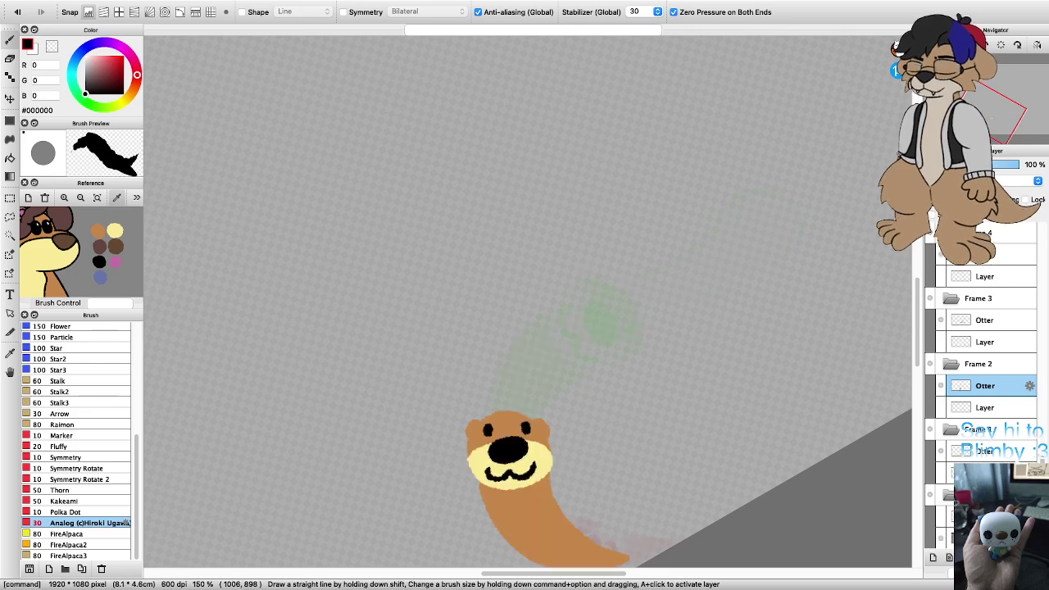
{"action": "key", "text": "Up"}
{"action": "key", "text": "Up"}
{"action": "key", "text": "Up"}
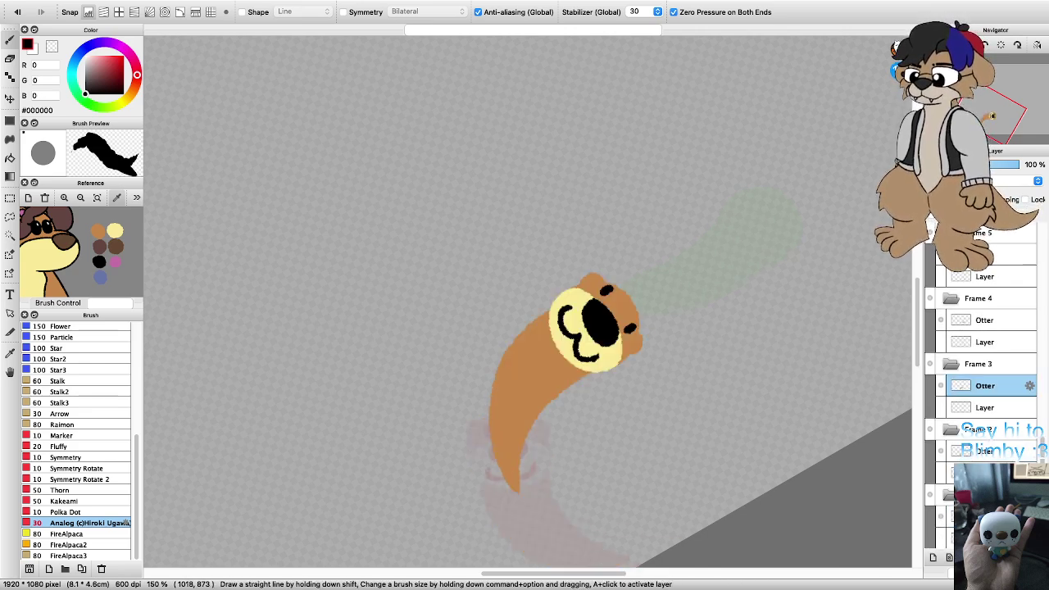
{"action": "scroll", "coordinate": [574, 328], "scroll_direction": "down", "scroll_amount": 2}
{"action": "key", "text": "Up"}
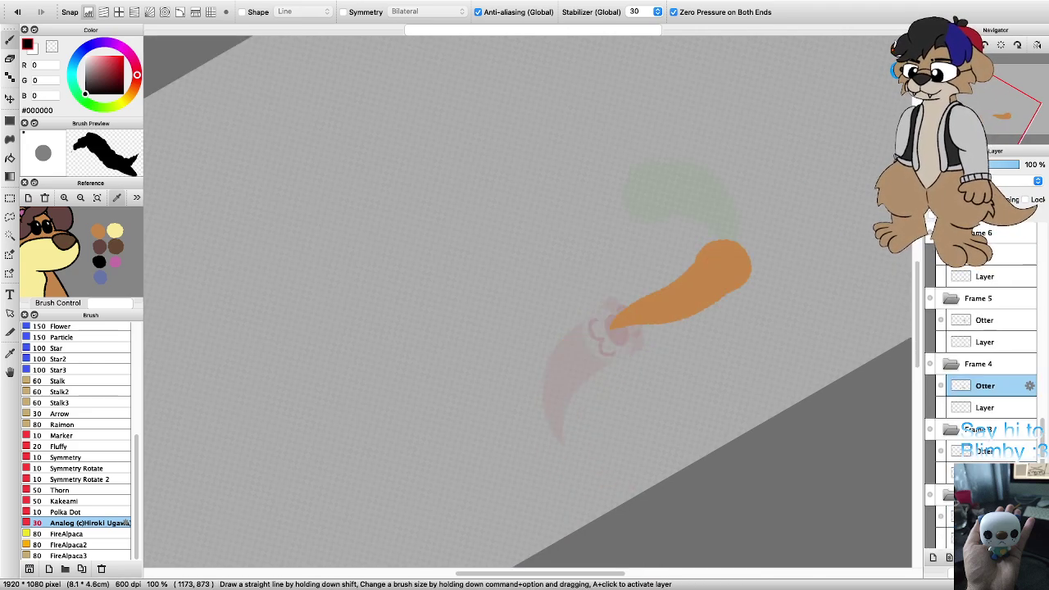
Step: Paint two small rounded ears in orange (#C48649) on both sides of Frame 4's otter head
{"action": "scroll", "coordinate": [574, 328], "scroll_direction": "down", "scroll_amount": 1}
{"action": "scroll", "coordinate": [755, 283], "scroll_direction": "up", "scroll_amount": 5}
{"action": "right_click", "coordinate": [547, 301]}
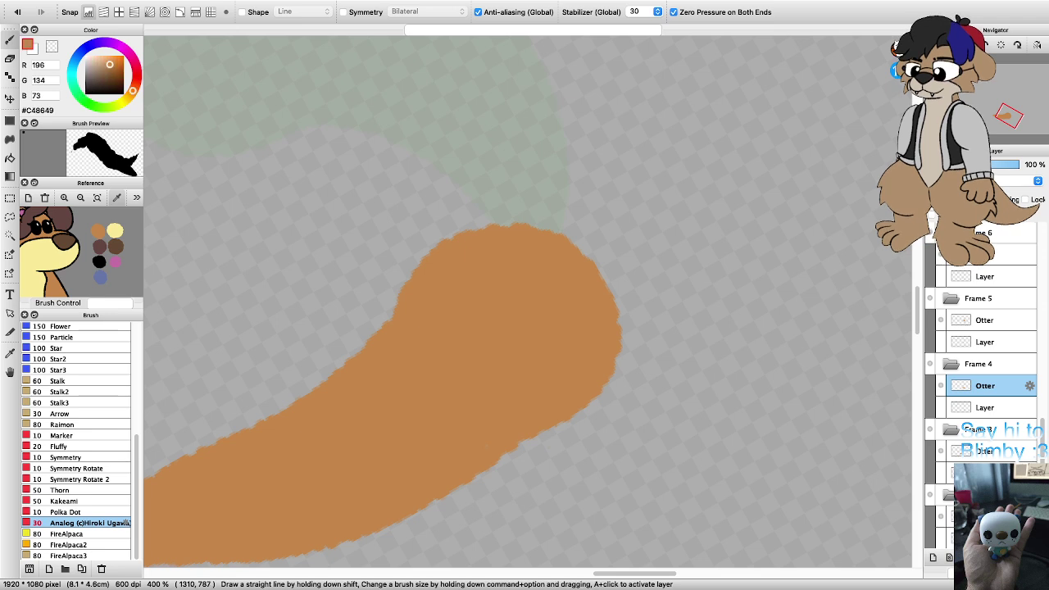
{"action": "key", "text": "Left"}
{"action": "key", "text": "Left"}
{"action": "key", "text": "Right"}
{"action": "key", "text": "Left"}
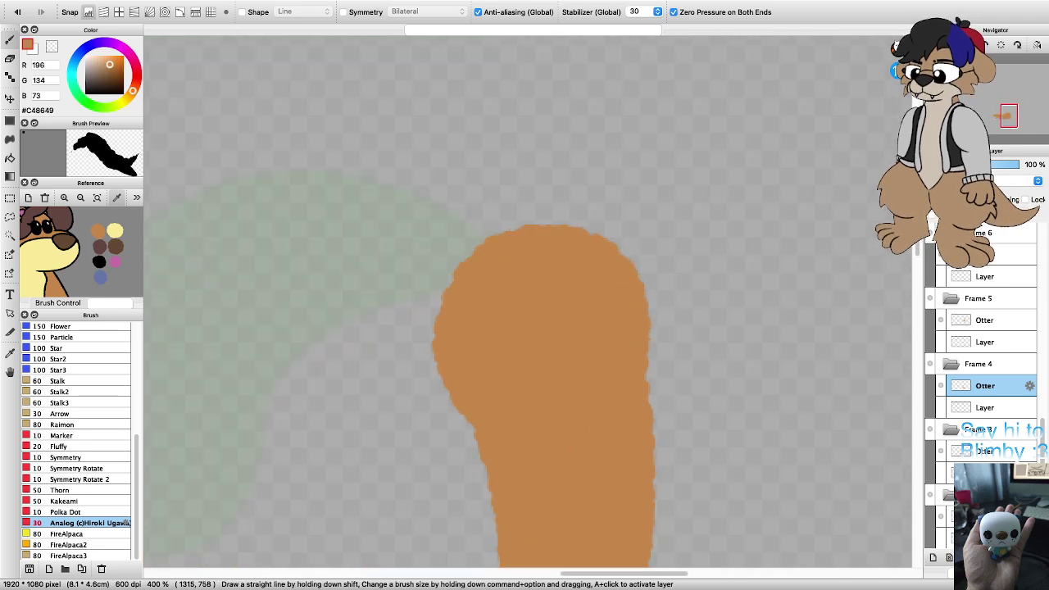
{"action": "mouse_move", "coordinate": [441, 310]}
{"action": "left_mouse_down"}
{"action": "mouse_move", "coordinate": [428, 287]}
{"action": "mouse_move", "coordinate": [467, 259]}
{"action": "left_mouse_up"}
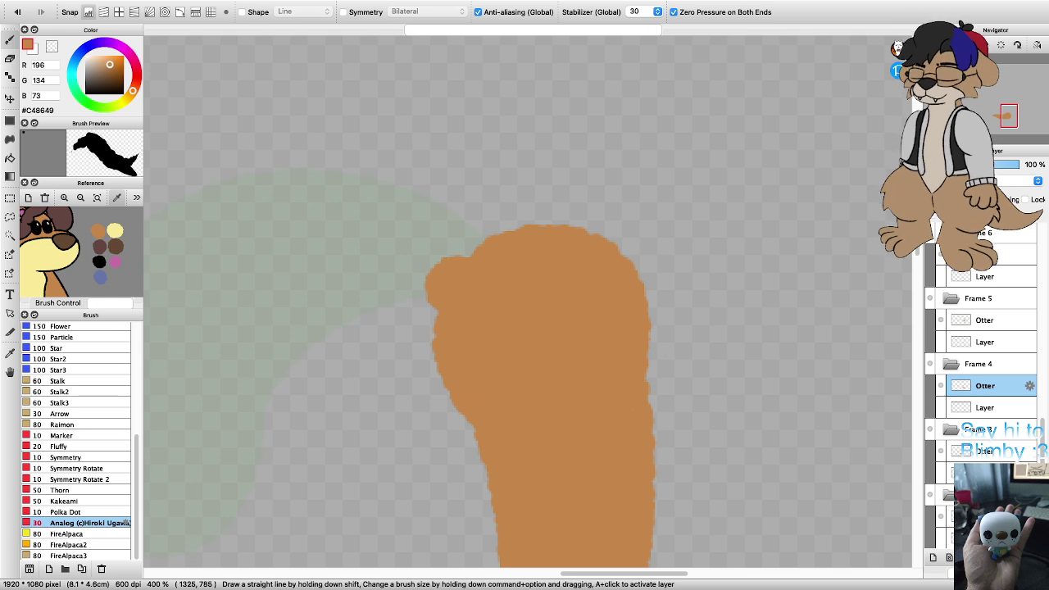
{"action": "mouse_move", "coordinate": [608, 234]}
{"action": "left_mouse_down"}
{"action": "mouse_move", "coordinate": [634, 240]}
{"action": "mouse_move", "coordinate": [651, 265]}
{"action": "left_mouse_up"}
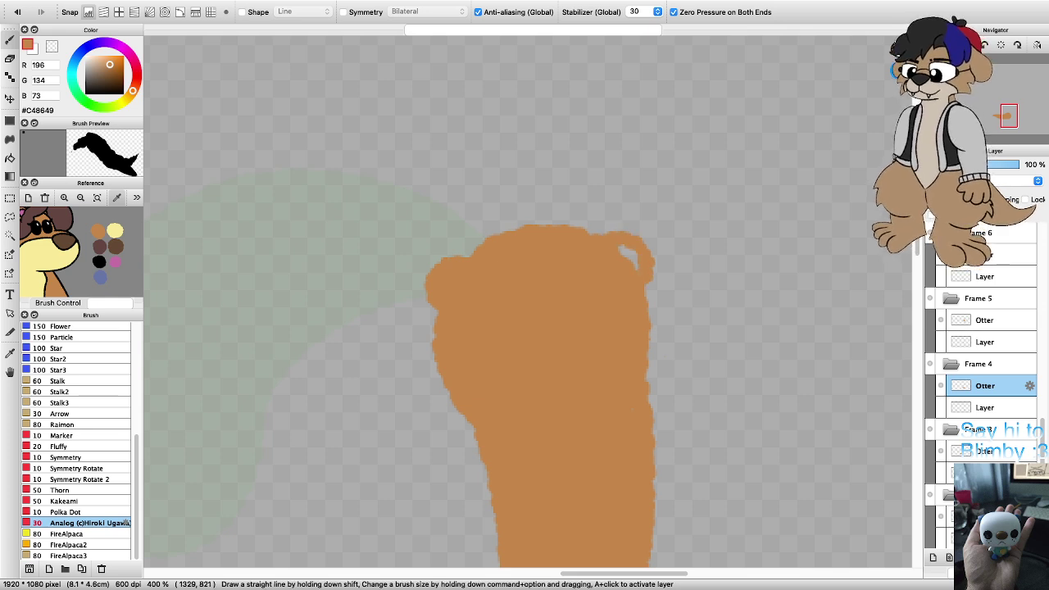
{"action": "scroll", "coordinate": [620, 270], "scroll_direction": "down", "scroll_amount": 3}
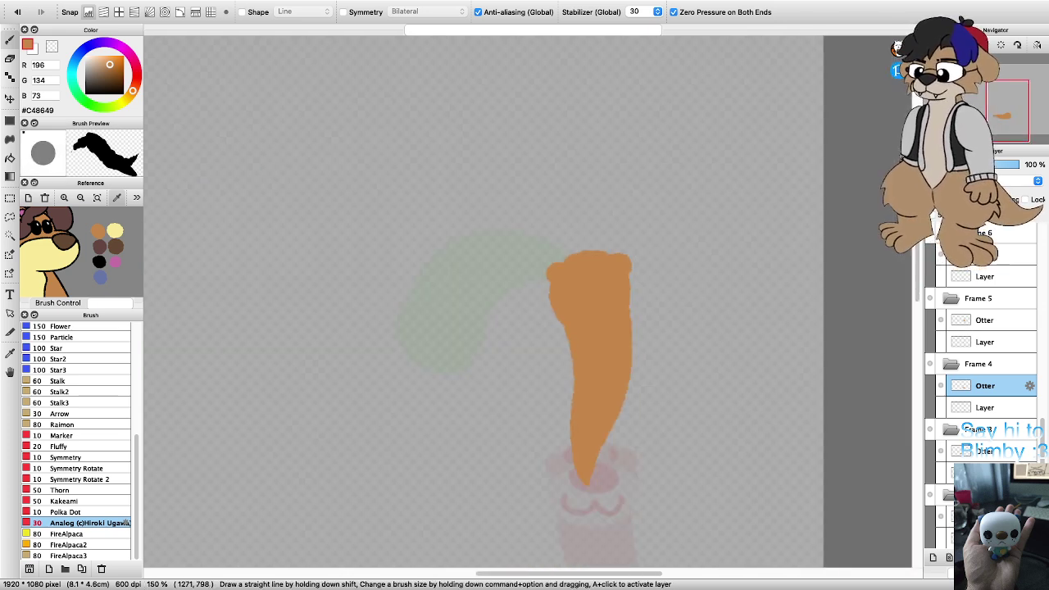
{"action": "scroll", "coordinate": [613, 303], "scroll_direction": "up", "scroll_amount": 4}
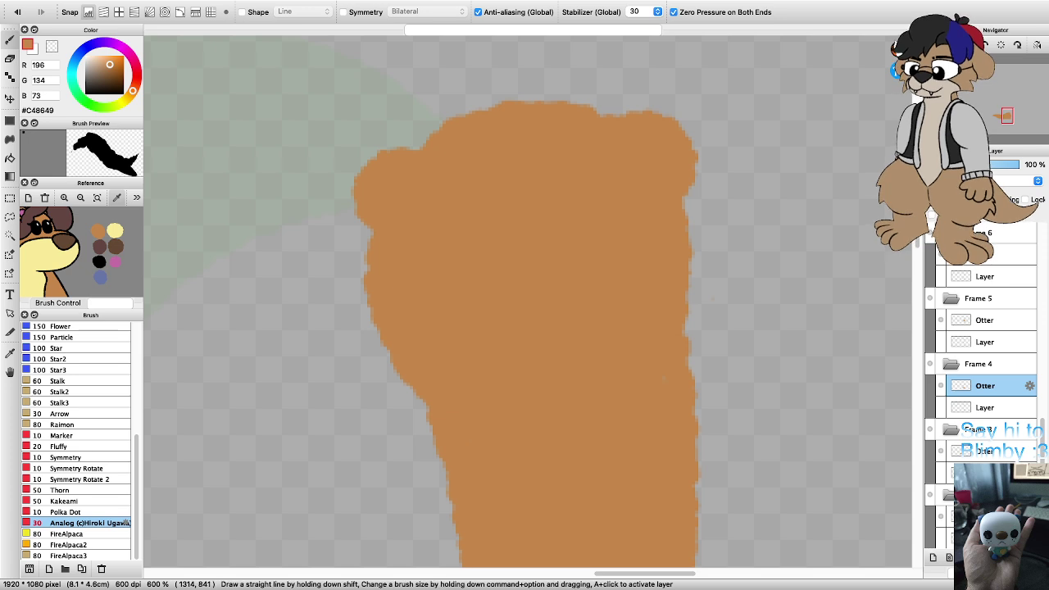
Step: Outline a wide oval muzzle in cream (#F9EA97) across the head of Frame 4's otter
{"action": "scroll", "coordinate": [652, 211], "scroll_direction": "down", "scroll_amount": 2}
{"action": "left_click", "coordinate": [115, 230]}
{"action": "scroll", "coordinate": [610, 257], "scroll_direction": "up", "scroll_amount": 2}
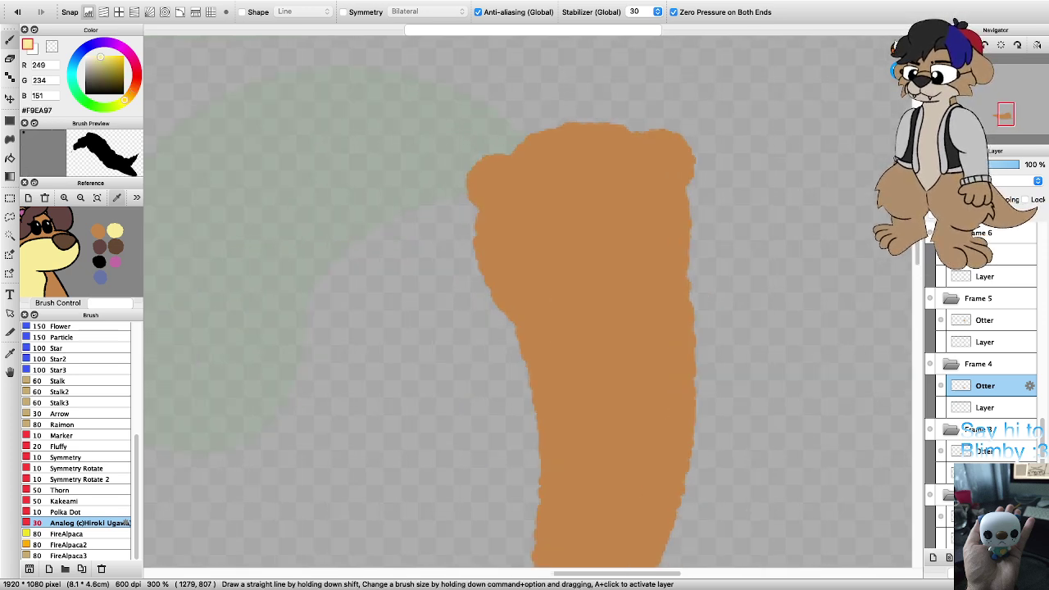
{"action": "mouse_move", "coordinate": [413, 255]}
{"action": "left_mouse_down"}
{"action": "mouse_move", "coordinate": [492, 199]}
{"action": "mouse_move", "coordinate": [608, 182]}
{"action": "mouse_move", "coordinate": [709, 199]}
{"action": "mouse_move", "coordinate": [729, 244]}
{"action": "mouse_move", "coordinate": [727, 279]}
{"action": "mouse_move", "coordinate": [673, 338]}
{"action": "mouse_move", "coordinate": [546, 365]}
{"action": "mouse_move", "coordinate": [468, 351]}
{"action": "mouse_move", "coordinate": [433, 320]}
{"action": "mouse_move", "coordinate": [409, 245]}
{"action": "left_mouse_up"}
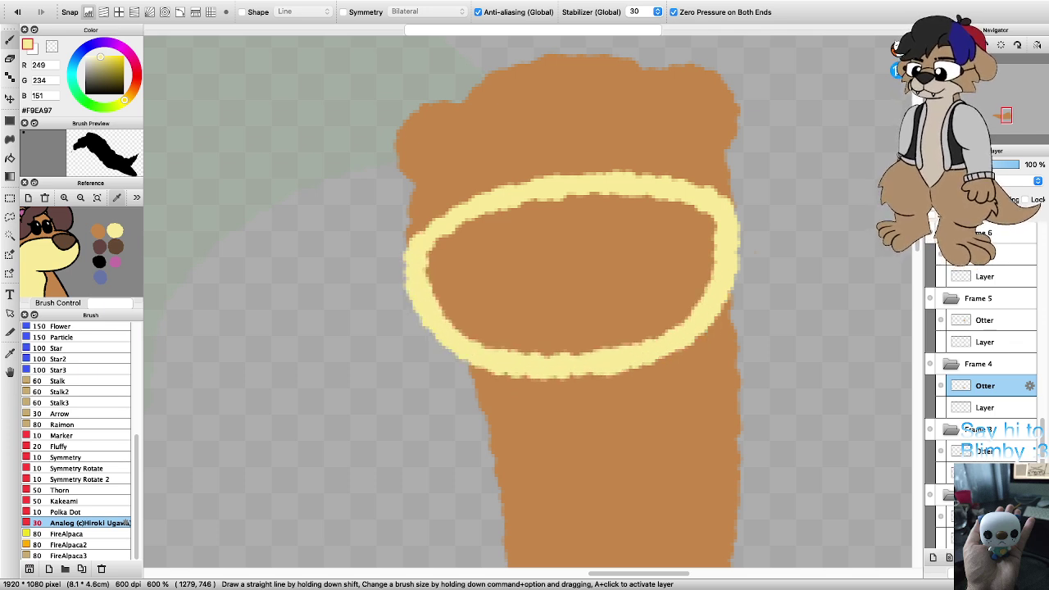
Step: Undo the last muzzle outline on the Frame 4 otter, redraw it as a cream oval across the head, and fill it
{"action": "key", "text": "super+z"}
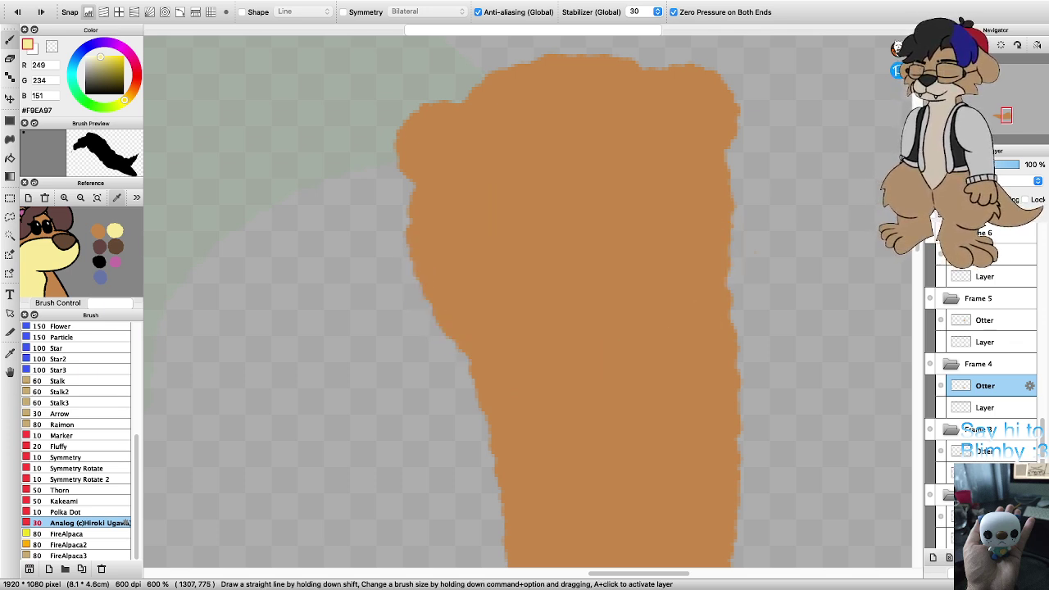
{"action": "key", "text": "Left"}
{"action": "key", "text": "Left"}
{"action": "key", "text": "Left"}
{"action": "key", "text": "Left"}
{"action": "key", "text": "Left"}
{"action": "key", "text": "Left"}
{"action": "scroll", "coordinate": [502, 331], "scroll_direction": "down", "scroll_amount": 3}
{"action": "scroll", "coordinate": [479, 315], "scroll_direction": "up", "scroll_amount": 3}
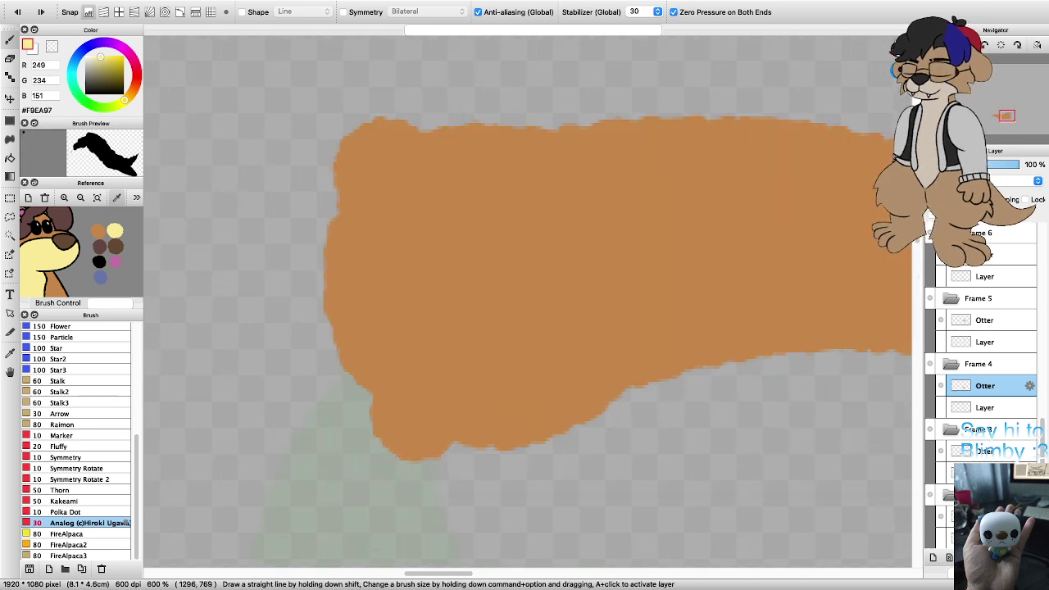
{"action": "scroll", "coordinate": [492, 416], "scroll_direction": "down", "scroll_amount": 2}
{"action": "scroll", "coordinate": [484, 395], "scroll_direction": "up", "scroll_amount": 1}
{"action": "mouse_move", "coordinate": [507, 447]}
{"action": "left_mouse_down"}
{"action": "mouse_move", "coordinate": [466, 398]}
{"action": "mouse_move", "coordinate": [443, 325]}
{"action": "mouse_move", "coordinate": [462, 255]}
{"action": "mouse_move", "coordinate": [488, 234]}
{"action": "mouse_move", "coordinate": [534, 237]}
{"action": "mouse_move", "coordinate": [556, 253]}
{"action": "mouse_move", "coordinate": [594, 338]}
{"action": "mouse_move", "coordinate": [592, 377]}
{"action": "mouse_move", "coordinate": [572, 418]}
{"action": "mouse_move", "coordinate": [507, 449]}
{"action": "left_mouse_up"}
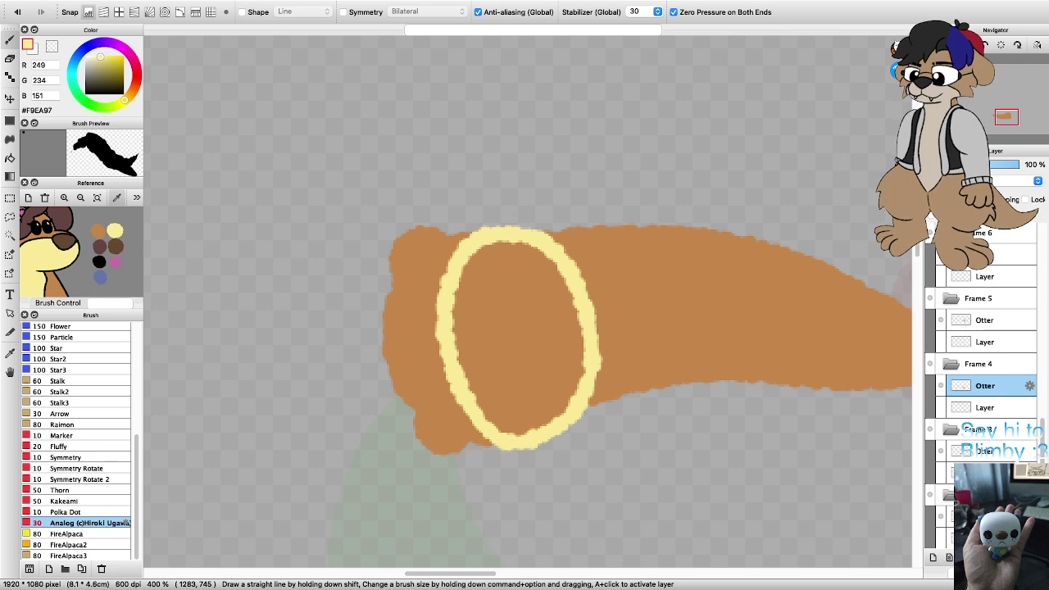
{"action": "key", "text": "g"}
{"action": "left_click", "coordinate": [516, 336]}
{"action": "scroll", "coordinate": [381, 368], "scroll_direction": "down", "scroll_amount": 3}
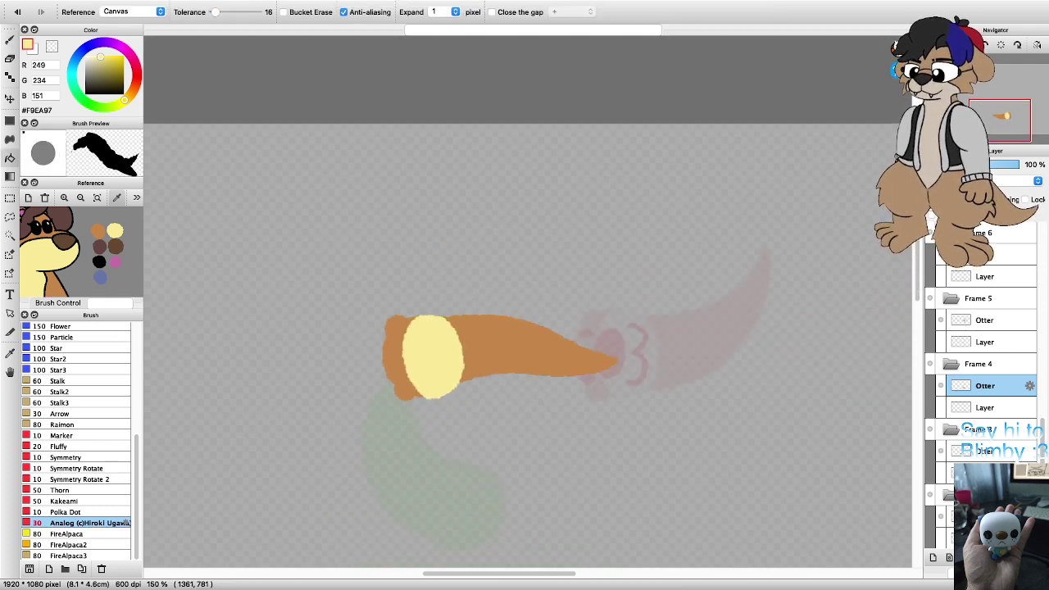
Step: Draw a black (#000000) oval nose on the head-side edge of the cream muzzle and fill it solid
{"action": "scroll", "coordinate": [363, 368], "scroll_direction": "up", "scroll_amount": 2}
{"action": "left_click", "coordinate": [99, 262]}
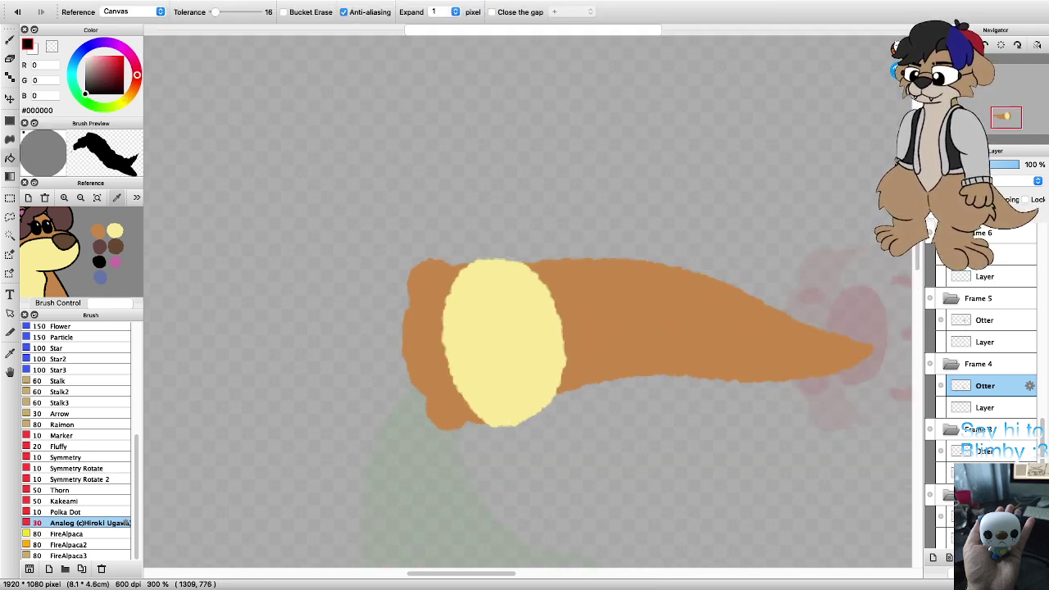
{"action": "key", "text": "b"}
{"action": "mouse_move", "coordinate": [466, 390]}
{"action": "left_mouse_down"}
{"action": "mouse_move", "coordinate": [447, 365]}
{"action": "mouse_move", "coordinate": [441, 321]}
{"action": "mouse_move", "coordinate": [465, 304]}
{"action": "mouse_move", "coordinate": [492, 328]}
{"action": "mouse_move", "coordinate": [490, 379]}
{"action": "mouse_move", "coordinate": [467, 391]}
{"action": "left_mouse_up"}
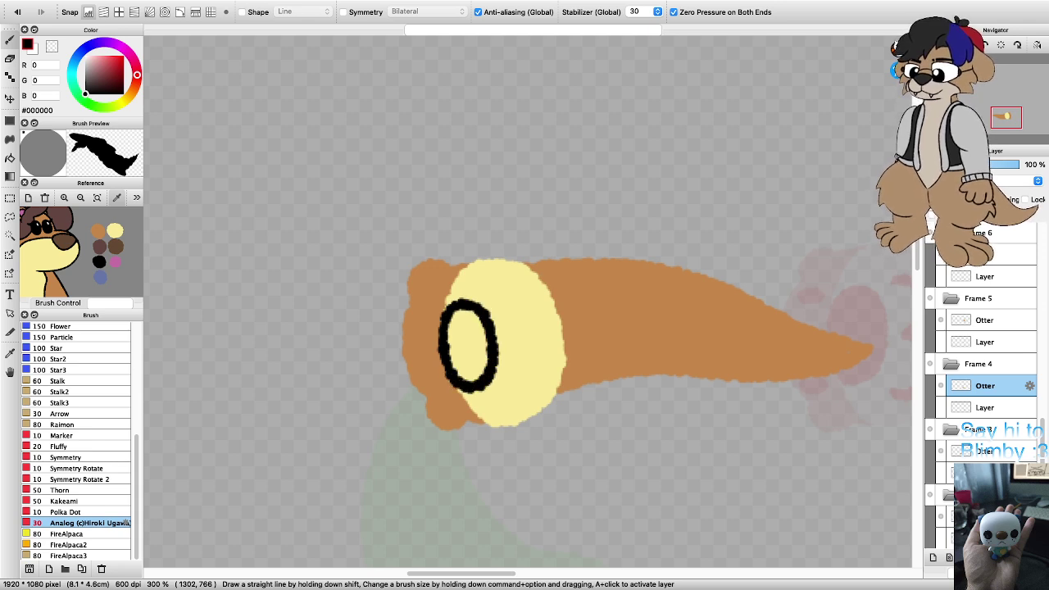
{"action": "key", "text": "g"}
{"action": "left_click", "coordinate": [467, 345]}
Step: Paint two small black eyes on the brown forehead beside the nose and a 3-shaped mouth on the muzzle
{"action": "key", "text": "b"}
{"action": "scroll", "coordinate": [420, 382], "scroll_direction": "up", "scroll_amount": 1}
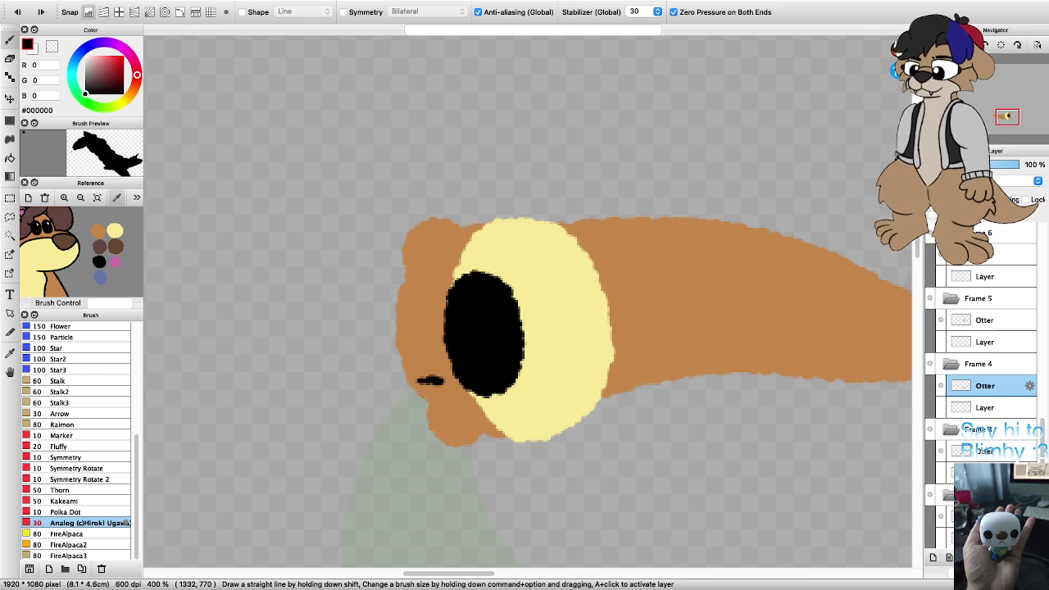
{"action": "key", "text": "super+z"}
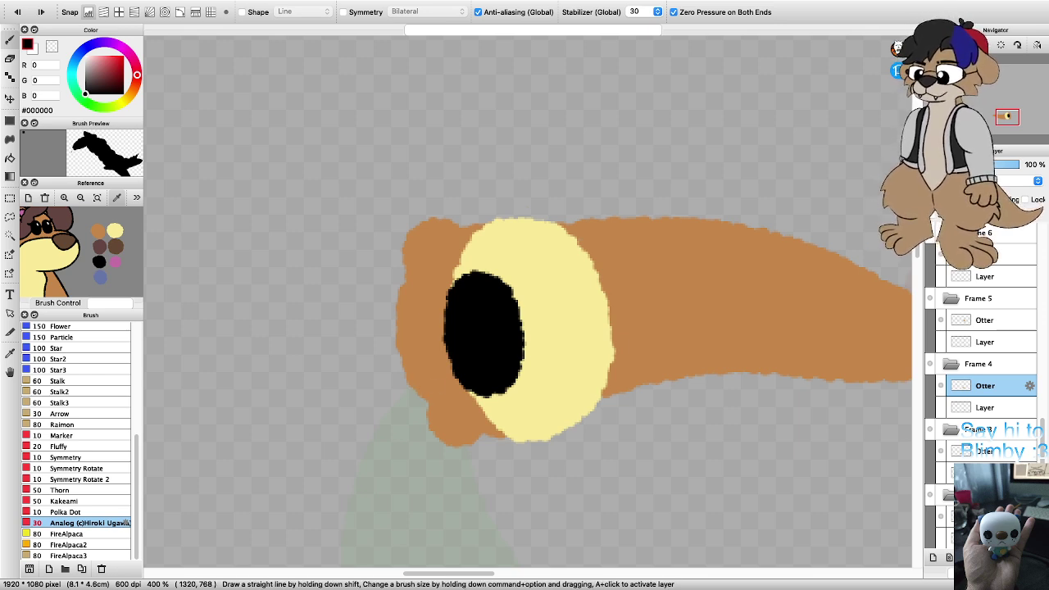
{"action": "left_click_drag", "start_coordinate": [434, 389], "coordinate": [421, 376]}
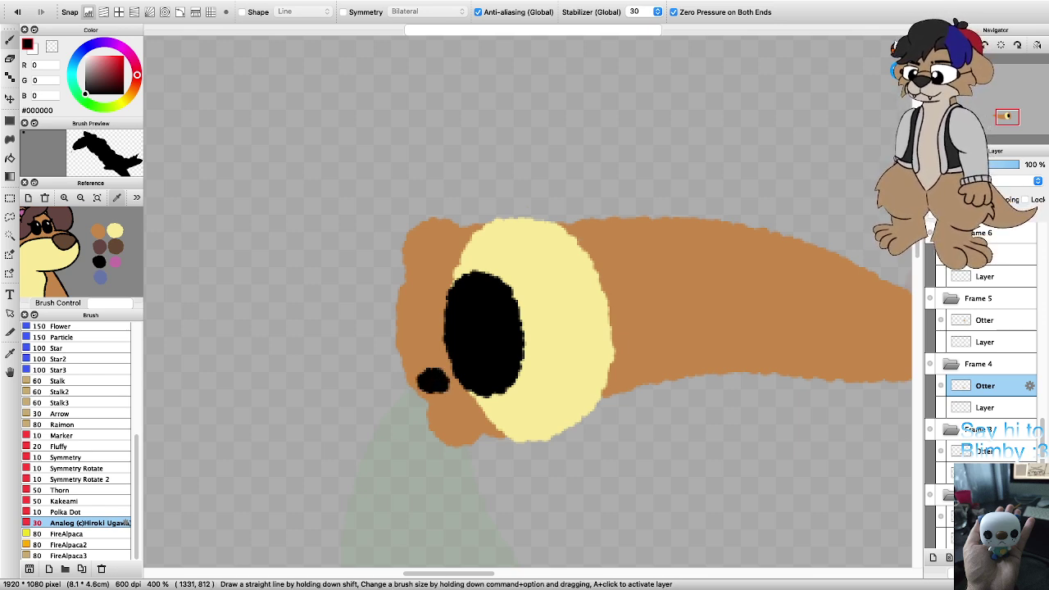
{"action": "mouse_move", "coordinate": [415, 302]}
{"action": "left_mouse_down"}
{"action": "mouse_move", "coordinate": [422, 280]}
{"action": "mouse_move", "coordinate": [436, 294]}
{"action": "mouse_move", "coordinate": [411, 291]}
{"action": "left_mouse_up"}
{"action": "key", "text": "super+z"}
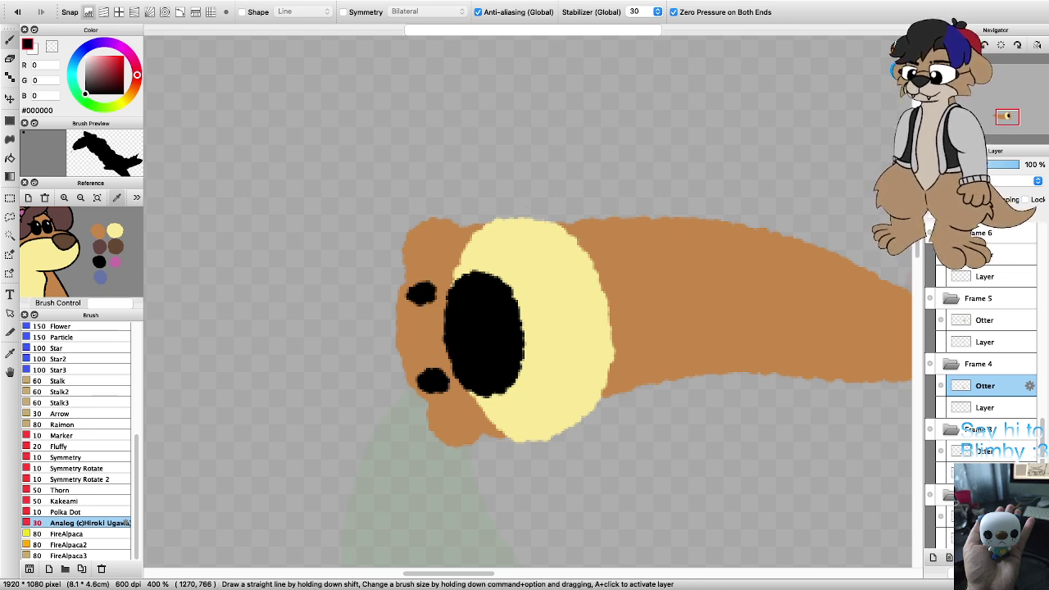
{"action": "mouse_move", "coordinate": [533, 404]}
{"action": "left_mouse_down"}
{"action": "mouse_move", "coordinate": [558, 401]}
{"action": "mouse_move", "coordinate": [577, 368]}
{"action": "mouse_move", "coordinate": [551, 339]}
{"action": "mouse_move", "coordinate": [574, 322]}
{"action": "mouse_move", "coordinate": [565, 276]}
{"action": "mouse_move", "coordinate": [533, 264]}
{"action": "left_mouse_up"}
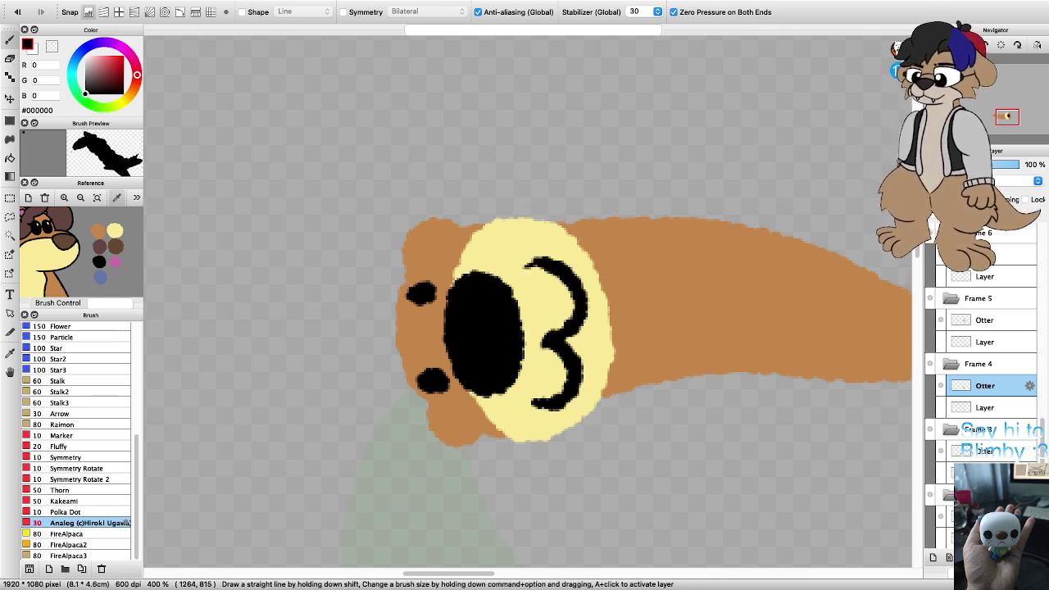
Step: Check the finished Frame 4 otter face against its neighbouring frames and switch to the Otter layer of Frame 5
{"action": "scroll", "coordinate": [565, 291], "scroll_direction": "down", "scroll_amount": 2}
{"action": "key", "text": "Right"}
{"action": "key", "text": "Right"}
{"action": "key", "text": "Right"}
{"action": "key", "text": "Right"}
{"action": "key", "text": "Right"}
{"action": "key", "text": "Right"}
{"action": "key", "text": "Right"}
{"action": "key", "text": "Right"}
{"action": "key", "text": "Right"}
{"action": "key", "text": "Right"}
{"action": "key", "text": "Right"}
{"action": "key", "text": "Right"}
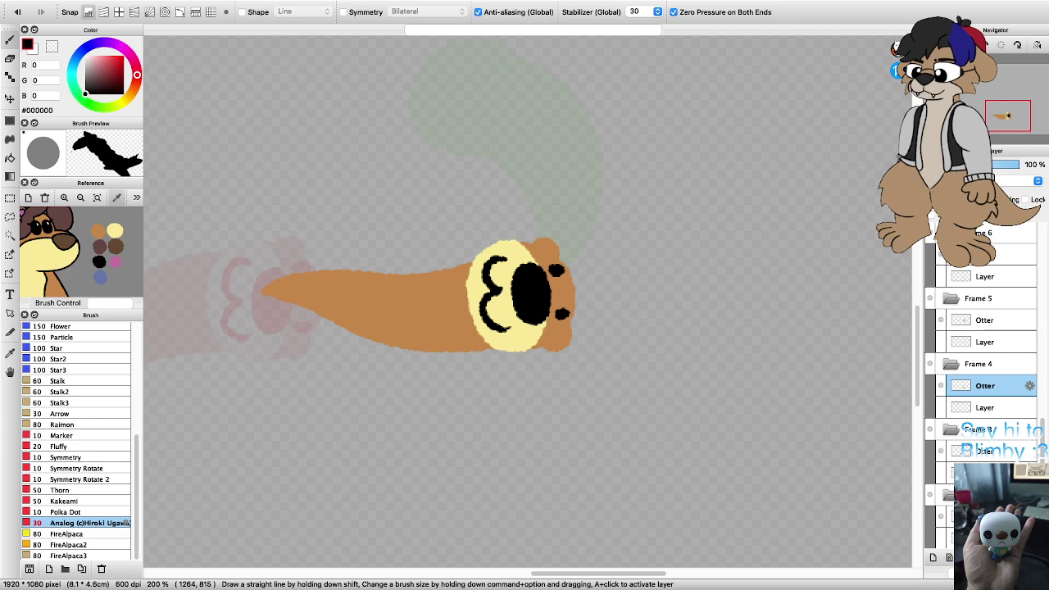
{"action": "key", "text": "Down"}
{"action": "key", "text": "Down"}
{"action": "key", "text": "Up"}
{"action": "key", "text": "Up"}
{"action": "key", "text": "Up"}
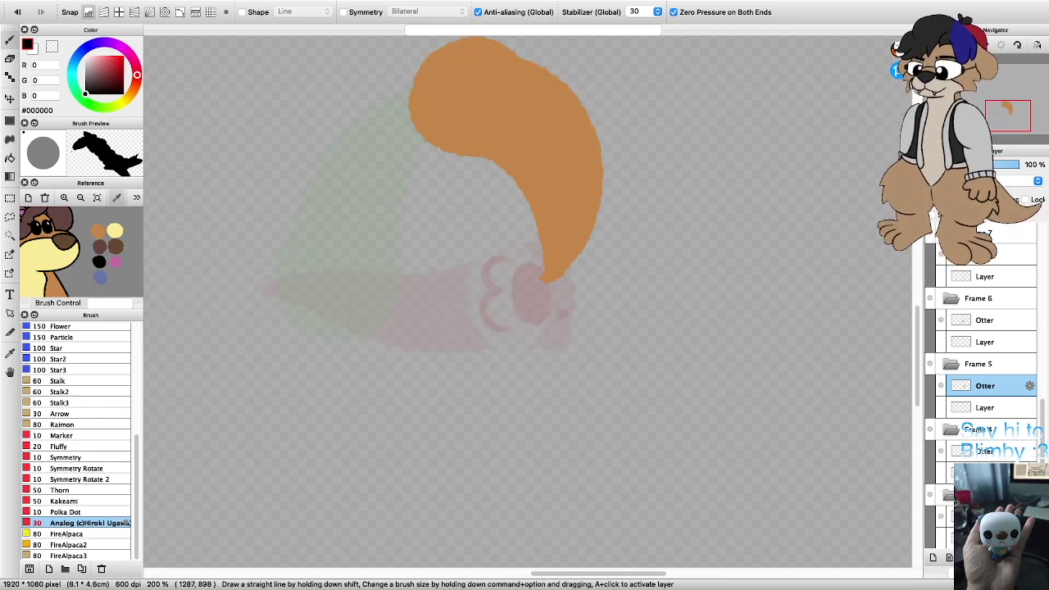
{"action": "key", "text": "super+Down"}
{"action": "key", "text": "super+Up"}
{"action": "scroll", "coordinate": [533, 328], "scroll_direction": "down", "scroll_amount": 3}
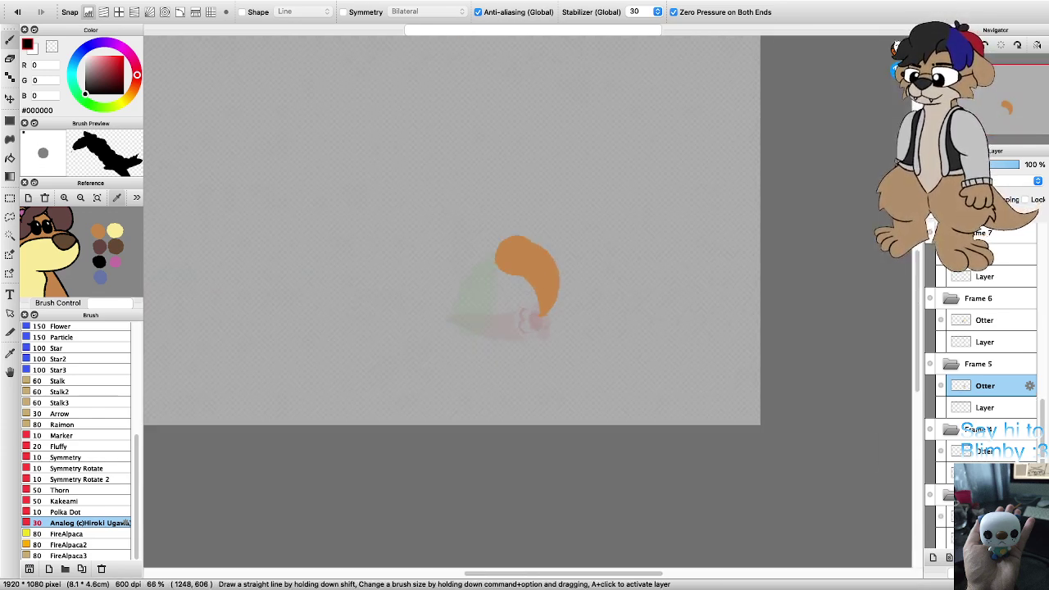
Step: Sample the body's brown (#C48649) and paint two small ear bumps on the Frame 5 otter's head
{"action": "scroll", "coordinate": [514, 251], "scroll_direction": "up", "scroll_amount": 2}
{"action": "right_click", "coordinate": [495, 243]}
{"action": "scroll", "coordinate": [492, 241], "scroll_direction": "up", "scroll_amount": 1}
{"action": "left_click_drag", "start_coordinate": [417, 332], "coordinate": [450, 358]}
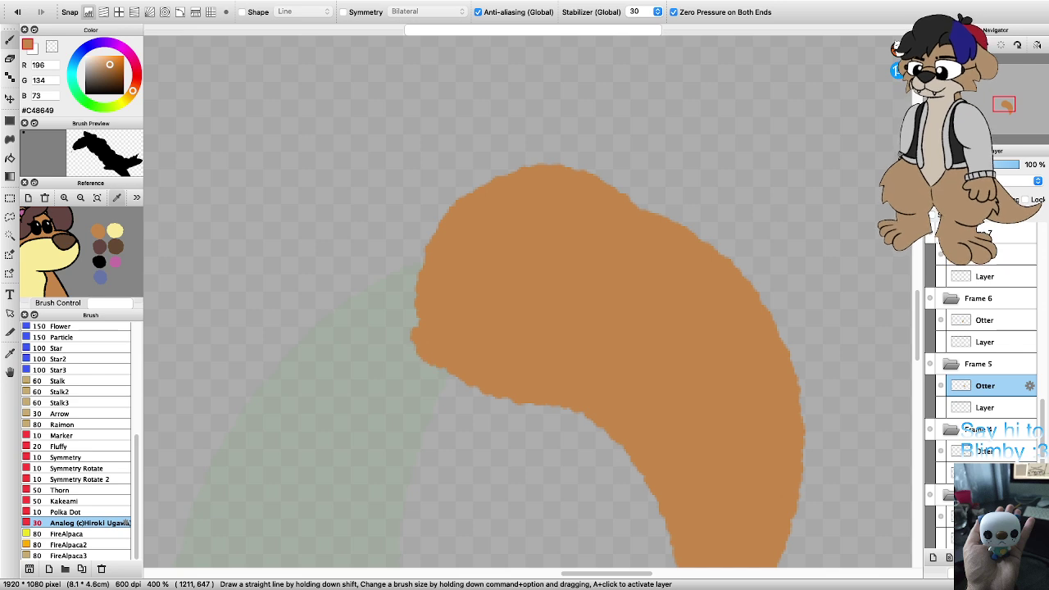
{"action": "left_click_drag", "start_coordinate": [481, 187], "coordinate": [547, 155]}
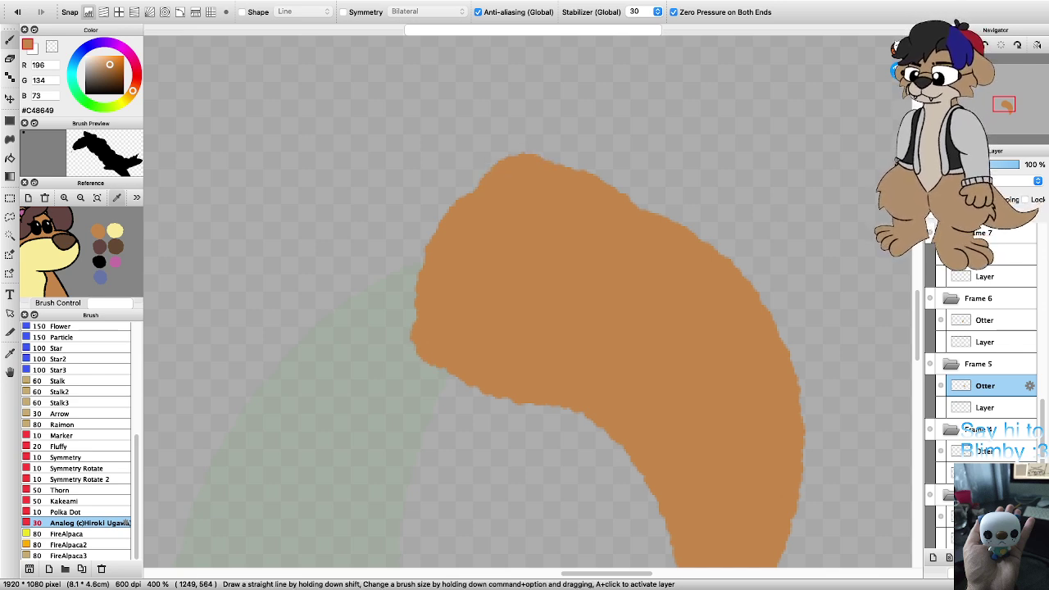
{"action": "key", "text": "super+z"}
{"action": "left_click_drag", "start_coordinate": [482, 184], "coordinate": [532, 161]}
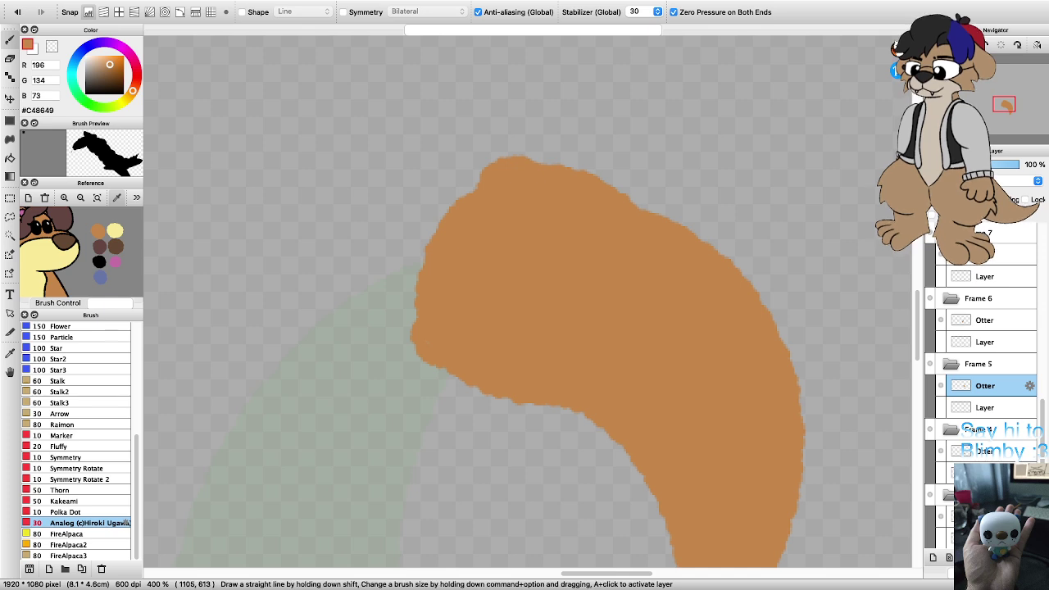
Step: Draw a cream (#F9EA97) muzzle outline across the Frame 5 otter's head and fill it
{"action": "left_click", "coordinate": [115, 230]}
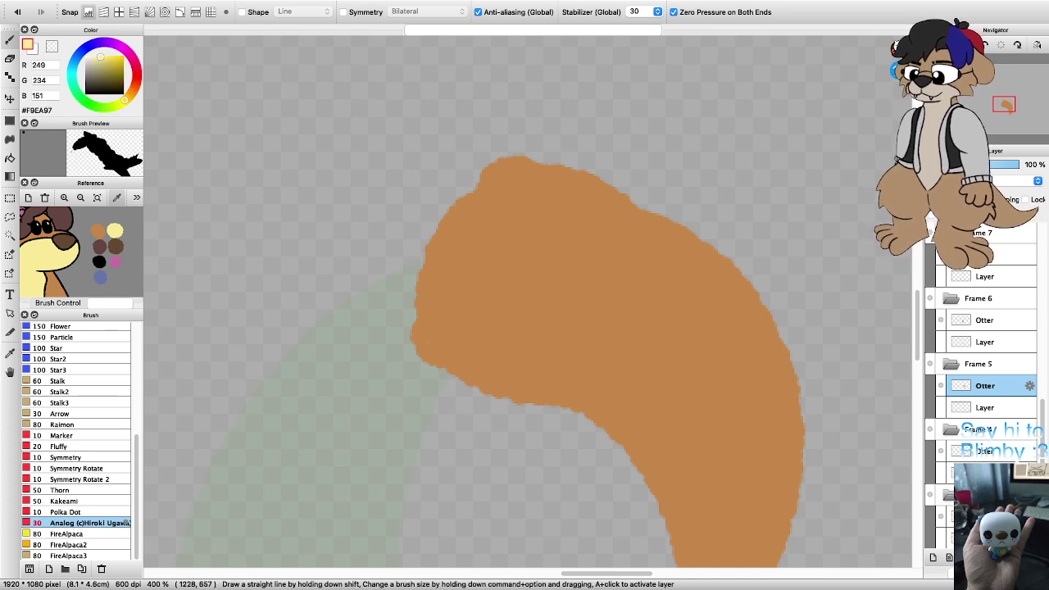
{"action": "mouse_move", "coordinate": [495, 396]}
{"action": "left_mouse_down"}
{"action": "mouse_move", "coordinate": [496, 296]}
{"action": "mouse_move", "coordinate": [555, 218]}
{"action": "left_mouse_up"}
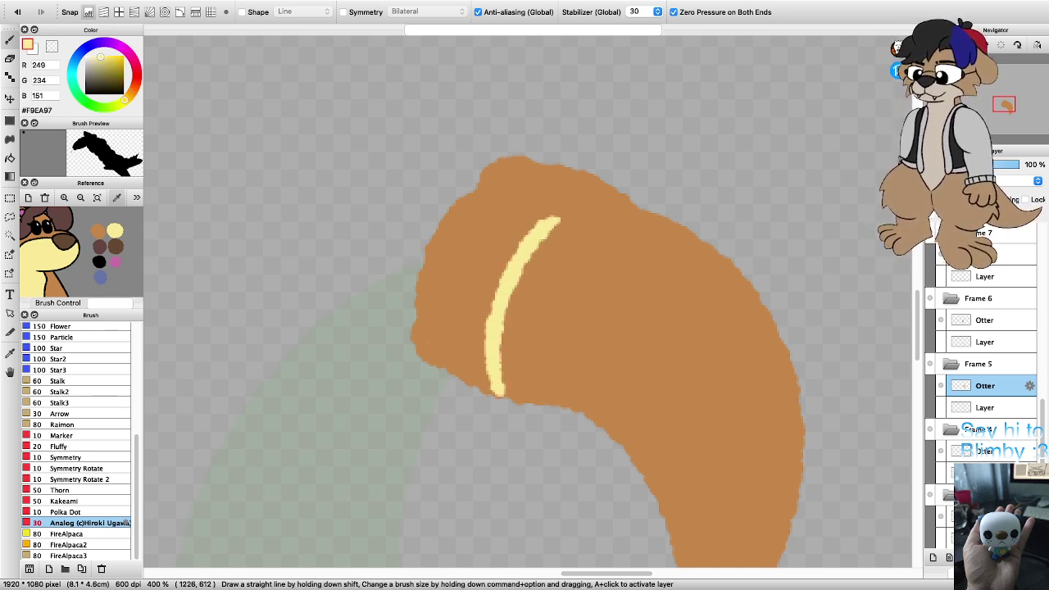
{"action": "key", "text": "super+z"}
{"action": "mouse_move", "coordinate": [489, 397]}
{"action": "left_mouse_down"}
{"action": "mouse_move", "coordinate": [482, 293]}
{"action": "mouse_move", "coordinate": [548, 205]}
{"action": "mouse_move", "coordinate": [607, 185]}
{"action": "left_mouse_up"}
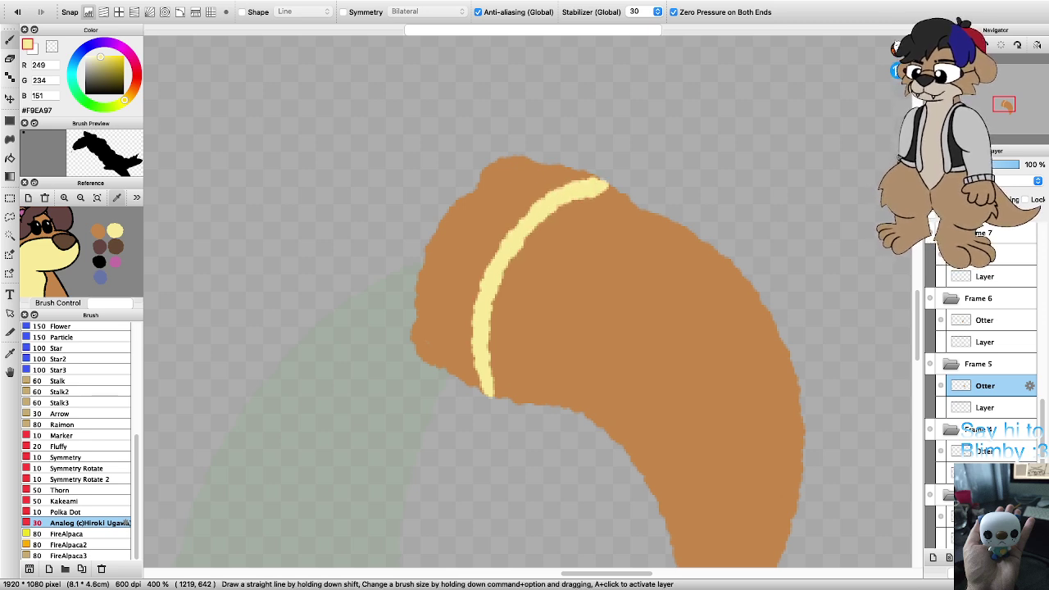
{"action": "mouse_move", "coordinate": [486, 387]}
{"action": "left_mouse_down"}
{"action": "mouse_move", "coordinate": [565, 410]}
{"action": "mouse_move", "coordinate": [608, 399]}
{"action": "mouse_move", "coordinate": [635, 374]}
{"action": "mouse_move", "coordinate": [665, 318]}
{"action": "mouse_move", "coordinate": [663, 256]}
{"action": "mouse_move", "coordinate": [600, 195]}
{"action": "left_mouse_up"}
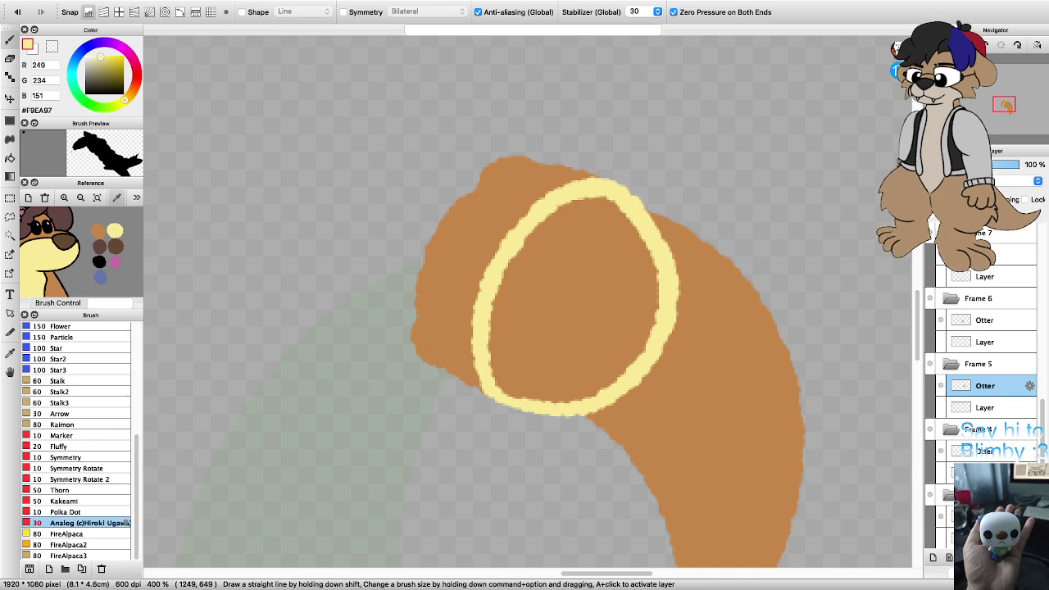
{"action": "left_click", "coordinate": [10, 158]}
{"action": "left_click", "coordinate": [521, 330]}
Step: Draw a black oval nose on the Frame 5 muzzle's edge nearest the ears and fill it solid
{"action": "key", "text": "Right"}
{"action": "key", "text": "Right"}
{"action": "key", "text": "Right"}
{"action": "key", "text": "Right"}
{"action": "key", "text": "Right"}
{"action": "key", "text": "Right"}
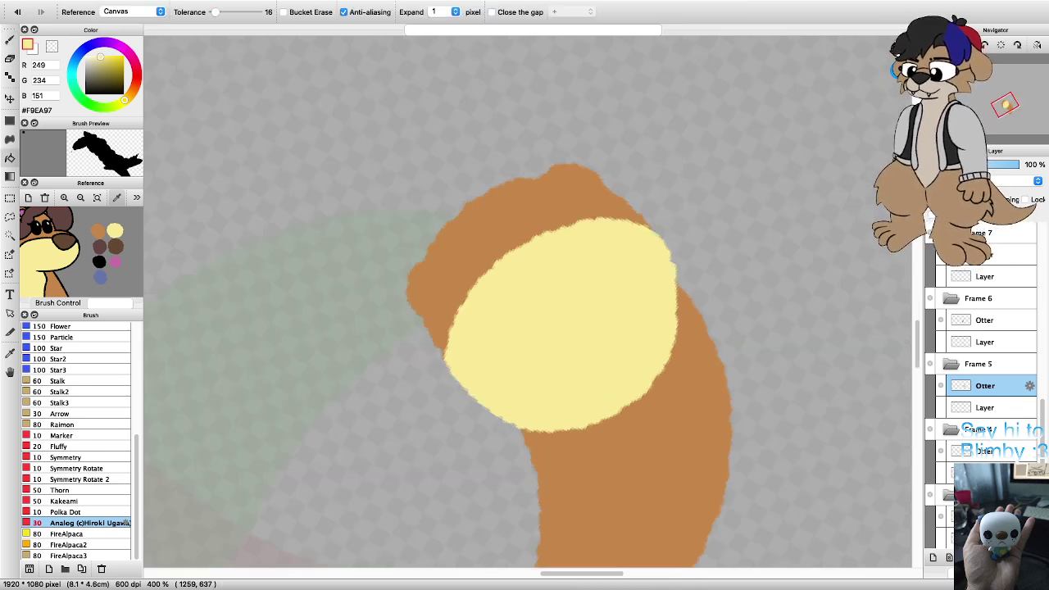
{"action": "key", "text": "Right"}
{"action": "key", "text": "Right"}
{"action": "key", "text": "Right"}
{"action": "key", "text": "Right"}
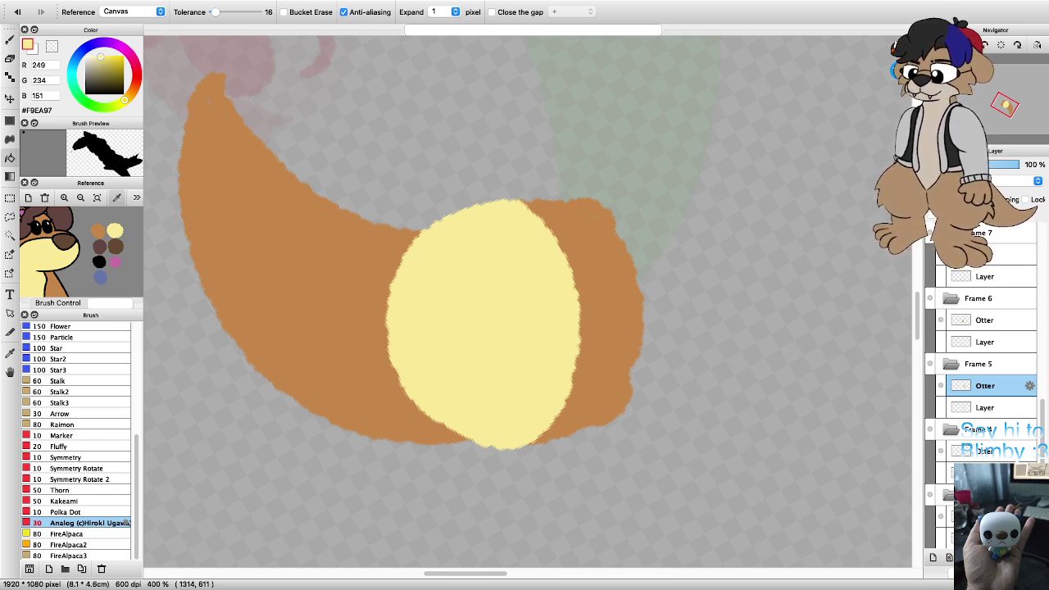
{"action": "scroll", "coordinate": [447, 385], "scroll_direction": "down", "scroll_amount": 2}
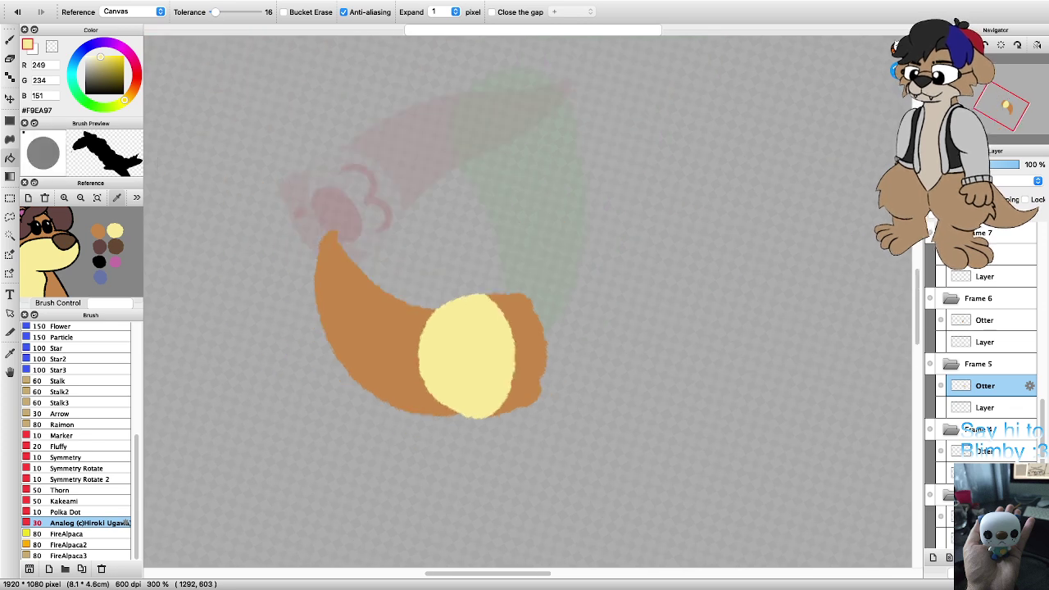
{"action": "scroll", "coordinate": [450, 391], "scroll_direction": "up", "scroll_amount": 2}
{"action": "scroll", "coordinate": [459, 385], "scroll_direction": "down", "scroll_amount": 2}
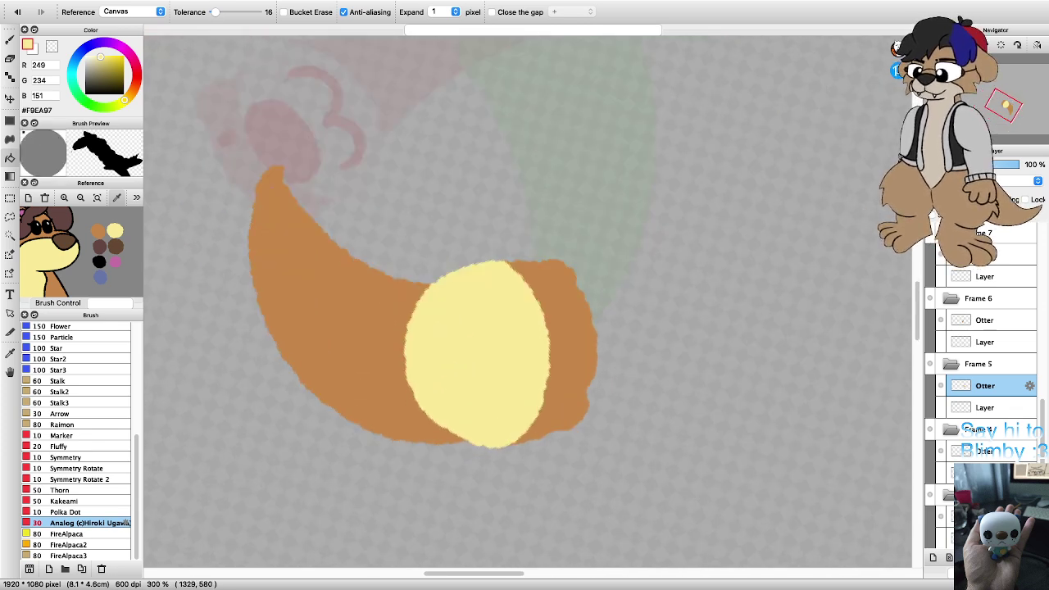
{"action": "scroll", "coordinate": [459, 385], "scroll_direction": "up", "scroll_amount": 2}
{"action": "left_click", "coordinate": [99, 262]}
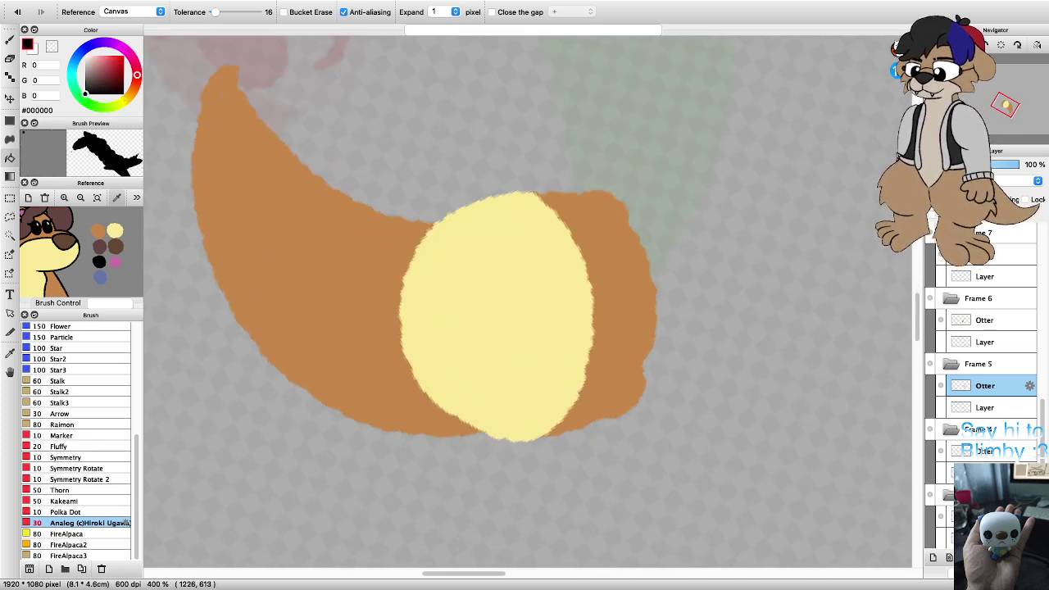
{"action": "key", "text": "b"}
{"action": "mouse_move", "coordinate": [589, 277]}
{"action": "left_mouse_down"}
{"action": "mouse_move", "coordinate": [589, 347]}
{"action": "mouse_move", "coordinate": [573, 371]}
{"action": "mouse_move", "coordinate": [559, 373]}
{"action": "mouse_move", "coordinate": [536, 357]}
{"action": "mouse_move", "coordinate": [524, 320]}
{"action": "mouse_move", "coordinate": [536, 275]}
{"action": "mouse_move", "coordinate": [553, 264]}
{"action": "mouse_move", "coordinate": [592, 280]}
{"action": "left_mouse_up"}
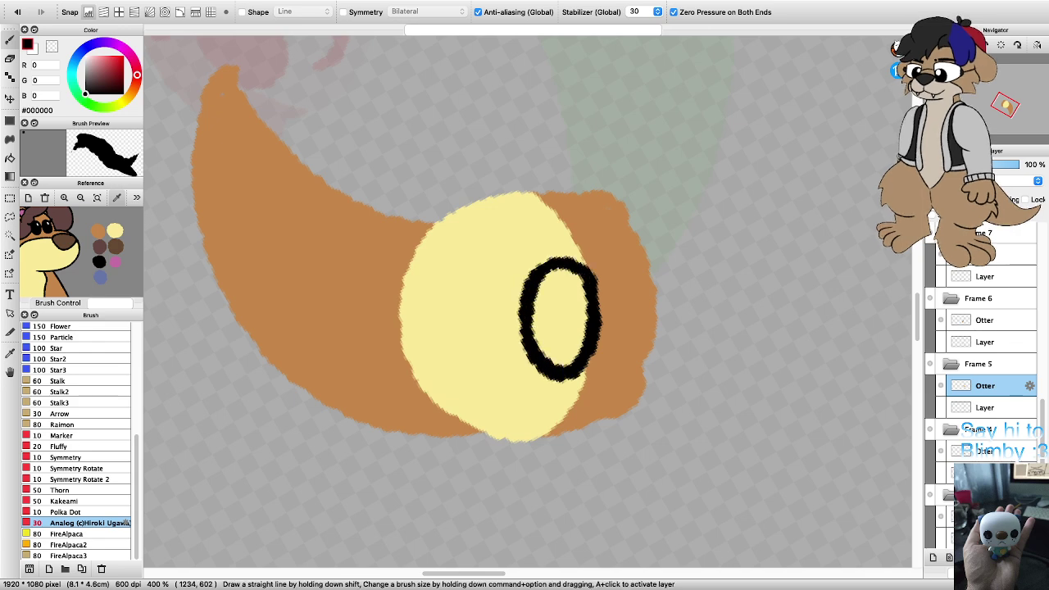
{"action": "key", "text": "g"}
{"action": "left_click", "coordinate": [561, 318]}
{"action": "key", "text": "b"}
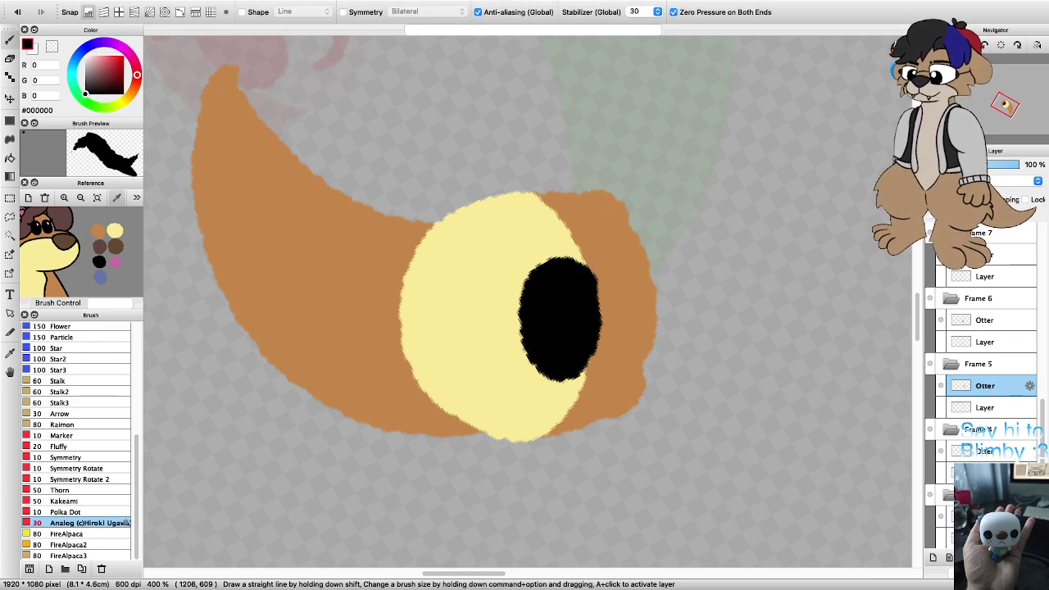
Step: Flip through the earlier frames to compare their otter faces with the Frame 5 drawing
{"action": "key", "text": "Left"}
{"action": "key", "text": "Left"}
{"action": "key", "text": "Left"}
{"action": "key", "text": "Left"}
{"action": "key", "text": "Left"}
{"action": "key", "text": "Left"}
{"action": "key", "text": "Left"}
{"action": "key", "text": "Left"}
{"action": "key", "text": "Left"}
{"action": "key", "text": "Left"}
{"action": "key", "text": "Left"}
{"action": "key", "text": "Left"}
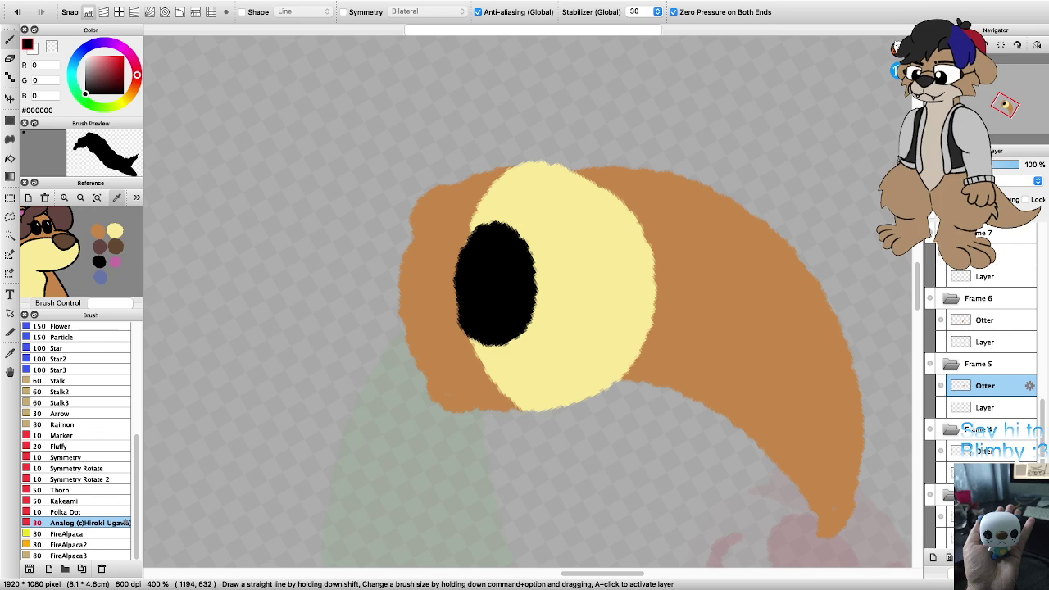
{"action": "scroll", "coordinate": [447, 389], "scroll_direction": "down", "scroll_amount": 3}
{"action": "key", "text": "comma"}
{"action": "key", "text": "comma"}
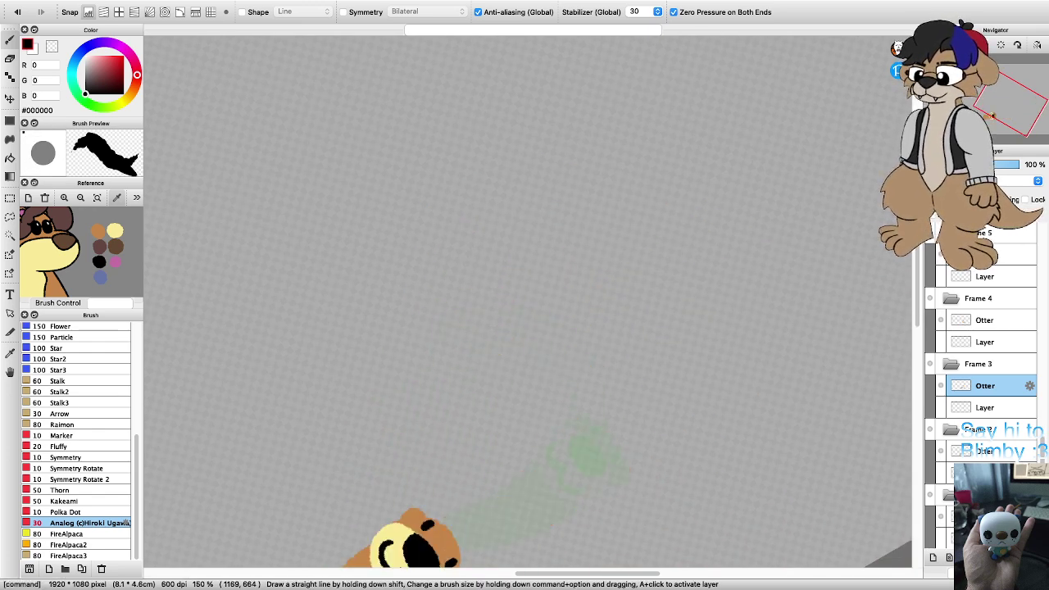
{"action": "key", "text": "period"}
{"action": "key", "text": "period"}
{"action": "key", "text": "period"}
{"action": "key", "text": "ctrl+Up"}
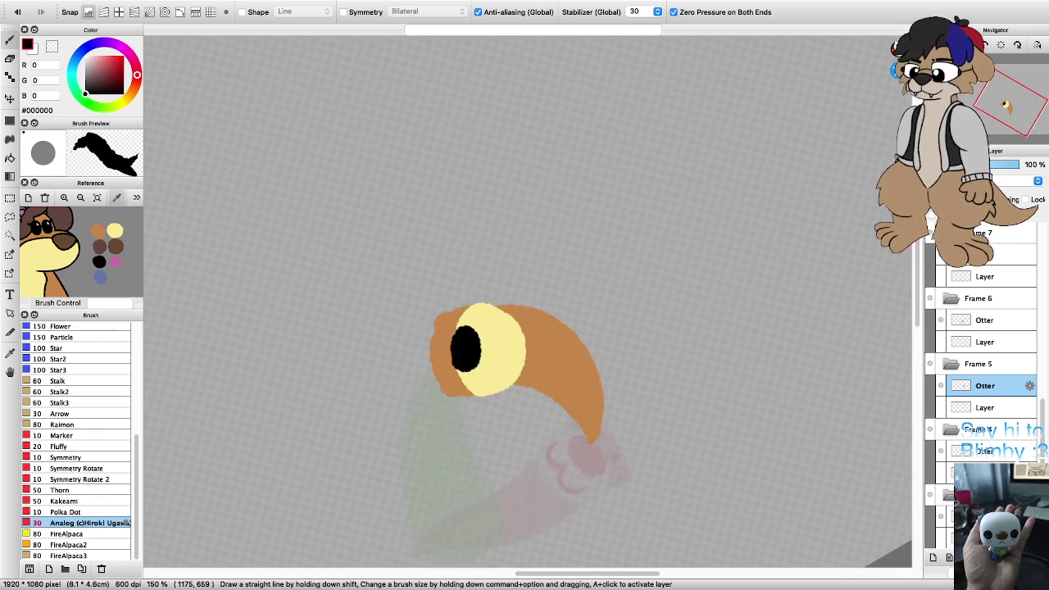
Step: Sample the muzzle's cream and round out the muzzle's upper edge on the Frame 5 otter
{"action": "scroll", "coordinate": [459, 369], "scroll_direction": "up", "scroll_amount": 5}
{"action": "right_click", "coordinate": [623, 99]}
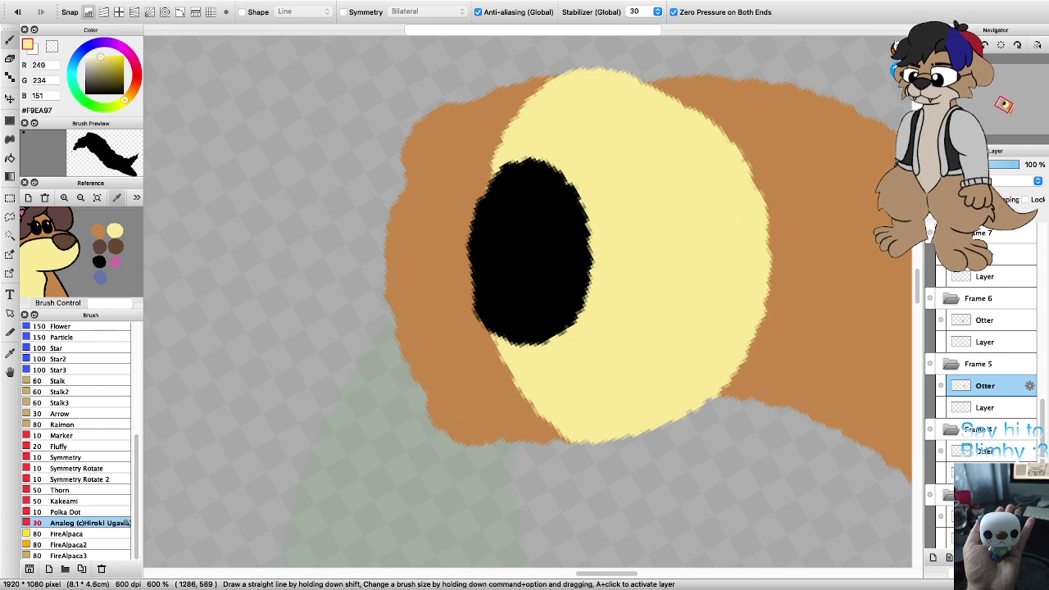
{"action": "left_click_drag", "start_coordinate": [633, 75], "coordinate": [707, 117]}
Step: Sample the nose's black and paint two small oval eyes on the brown forehead of the Frame 5 otter
{"action": "right_click", "coordinate": [562, 222]}
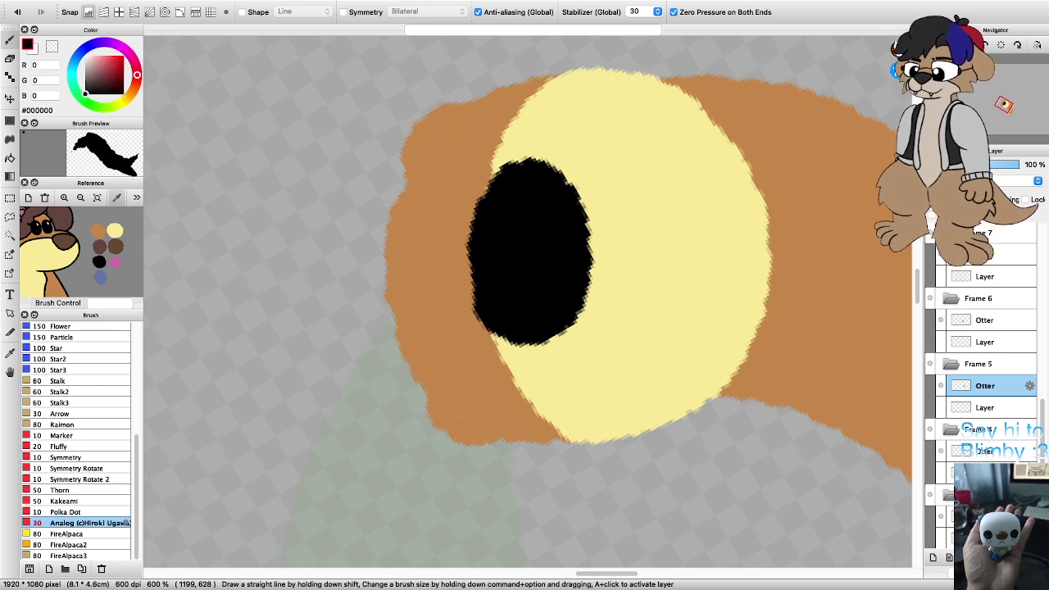
{"action": "mouse_move", "coordinate": [423, 359]}
{"action": "left_mouse_down"}
{"action": "mouse_move", "coordinate": [479, 358]}
{"action": "mouse_move", "coordinate": [451, 347]}
{"action": "left_mouse_up"}
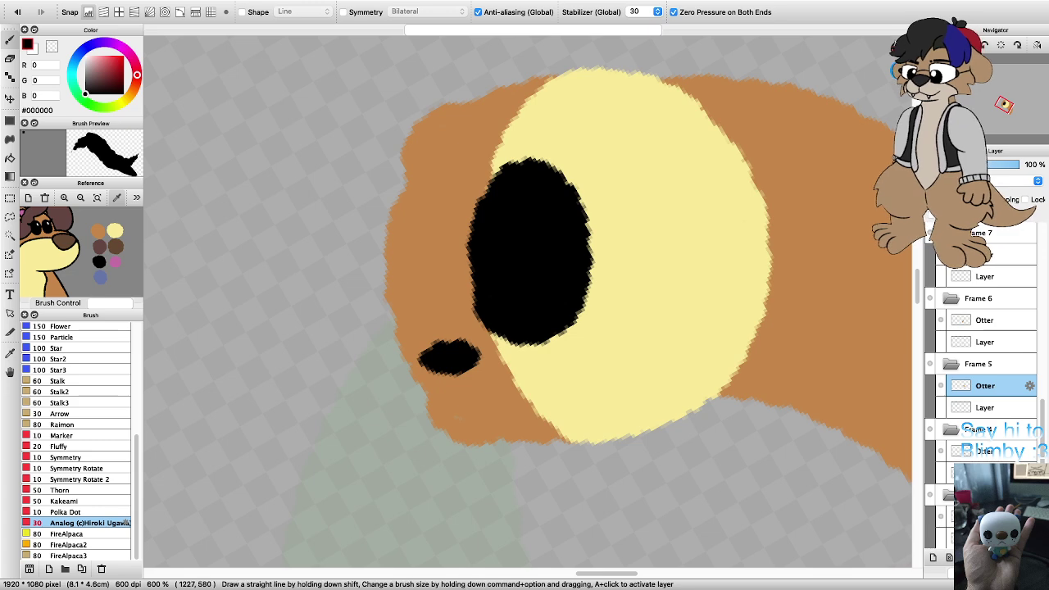
{"action": "left_click_drag", "start_coordinate": [421, 184], "coordinate": [482, 186]}
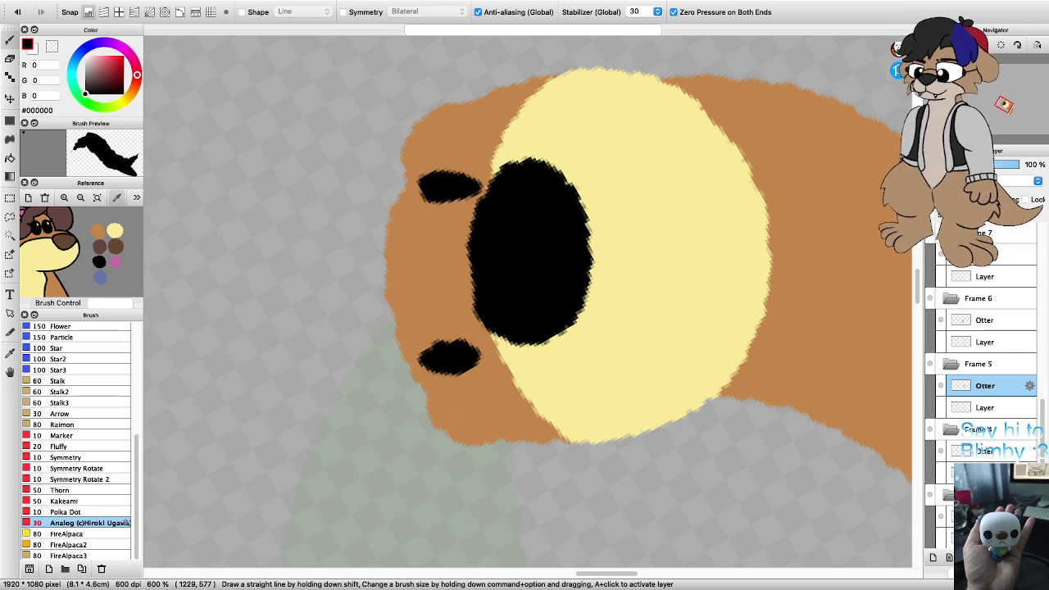
Step: Draw a wavy black mouth shaped like a 3 on the cream muzzle of the Frame 5 otter
{"action": "scroll", "coordinate": [445, 207], "scroll_direction": "down", "scroll_amount": 4}
{"action": "scroll", "coordinate": [524, 205], "scroll_direction": "up", "scroll_amount": 1}
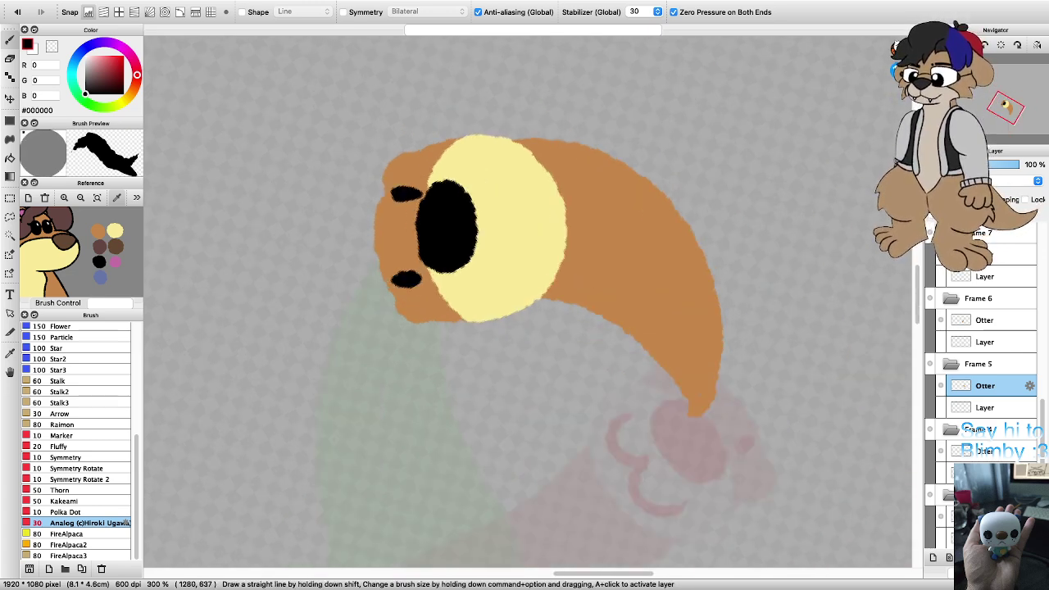
{"action": "mouse_move", "coordinate": [491, 292]}
{"action": "left_mouse_down"}
{"action": "mouse_move", "coordinate": [521, 223]}
{"action": "mouse_move", "coordinate": [491, 182]}
{"action": "left_mouse_up"}
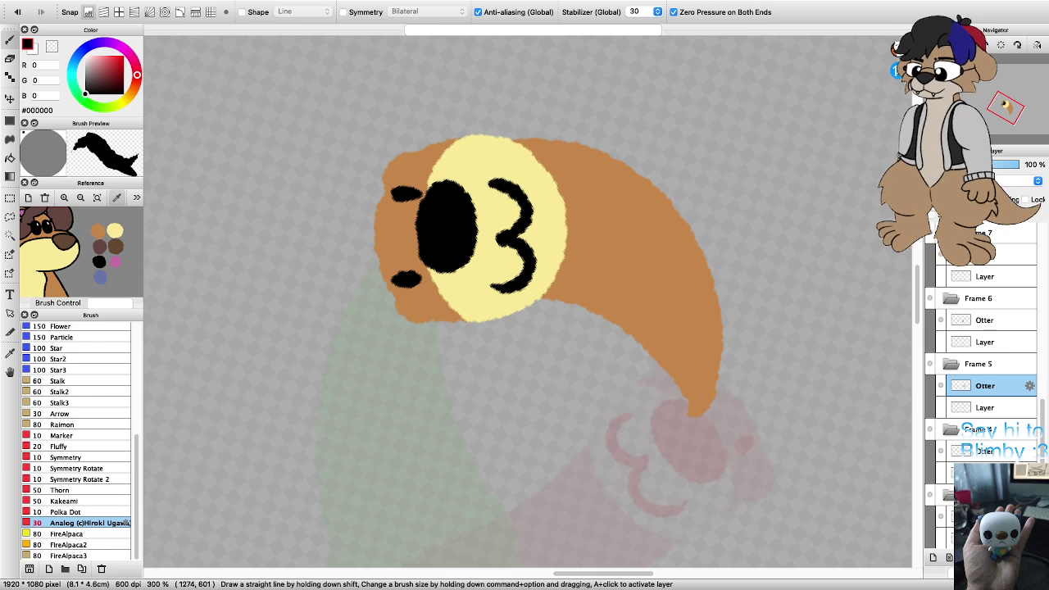
Step: Flip through the neighbouring frames to compare their otter faces with Frame 5, ending on the Frame 6 Otter layer
{"action": "scroll", "coordinate": [521, 190], "scroll_direction": "down", "scroll_amount": 1}
{"action": "key", "text": "Down"}
{"action": "key", "text": "Down"}
{"action": "key", "text": "Up"}
{"action": "key", "text": "Up"}
{"action": "key", "text": "Up"}
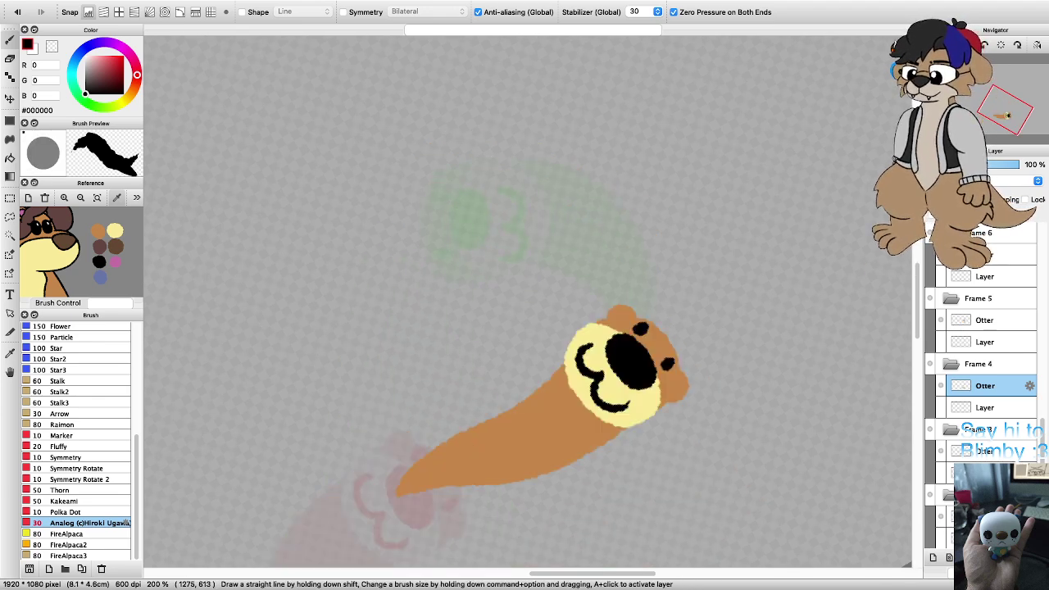
{"action": "scroll", "coordinate": [492, 408], "scroll_direction": "down", "scroll_amount": 3}
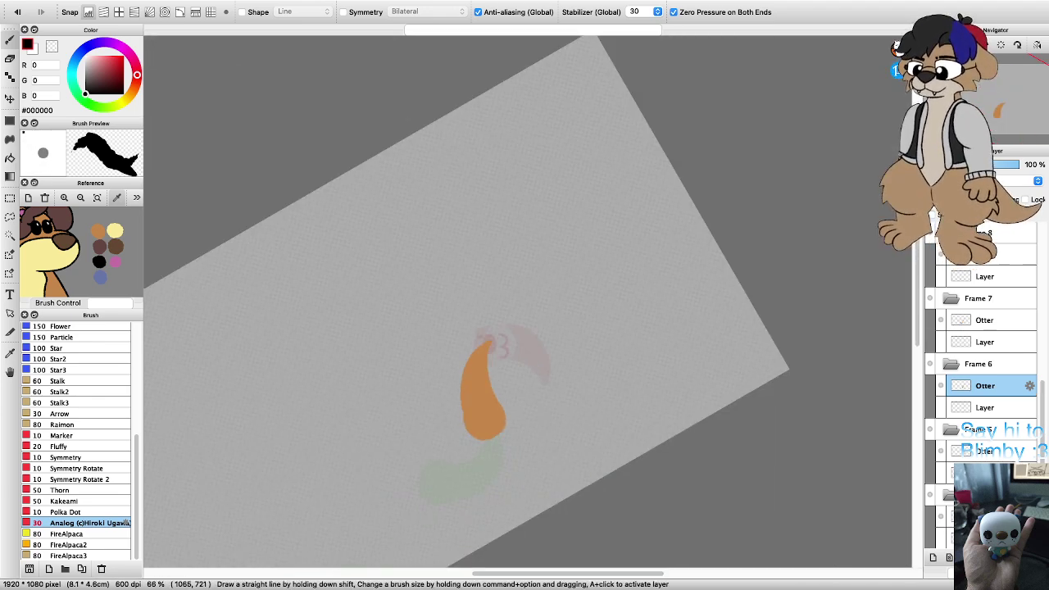
Step: Sample the body's brown and paint two small rounded ears on the corners of the Frame 6 otter's head
{"action": "scroll", "coordinate": [457, 435], "scroll_direction": "up", "scroll_amount": 4}
{"action": "right_click", "coordinate": [638, 353]}
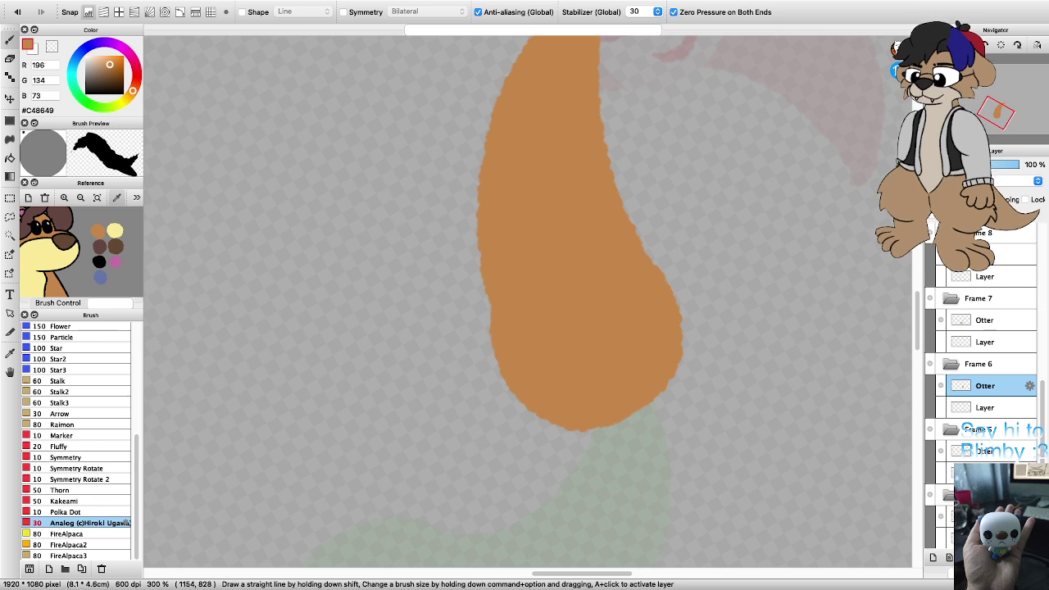
{"action": "key", "text": "Left"}
{"action": "key", "text": "Left"}
{"action": "key", "text": "Left"}
{"action": "key", "text": "Left"}
{"action": "key", "text": "Left"}
{"action": "key", "text": "Left"}
{"action": "key", "text": "Left"}
{"action": "key", "text": "Left"}
{"action": "key", "text": "Left"}
{"action": "key", "text": "Left"}
{"action": "scroll", "coordinate": [474, 125], "scroll_direction": "up", "scroll_amount": 2}
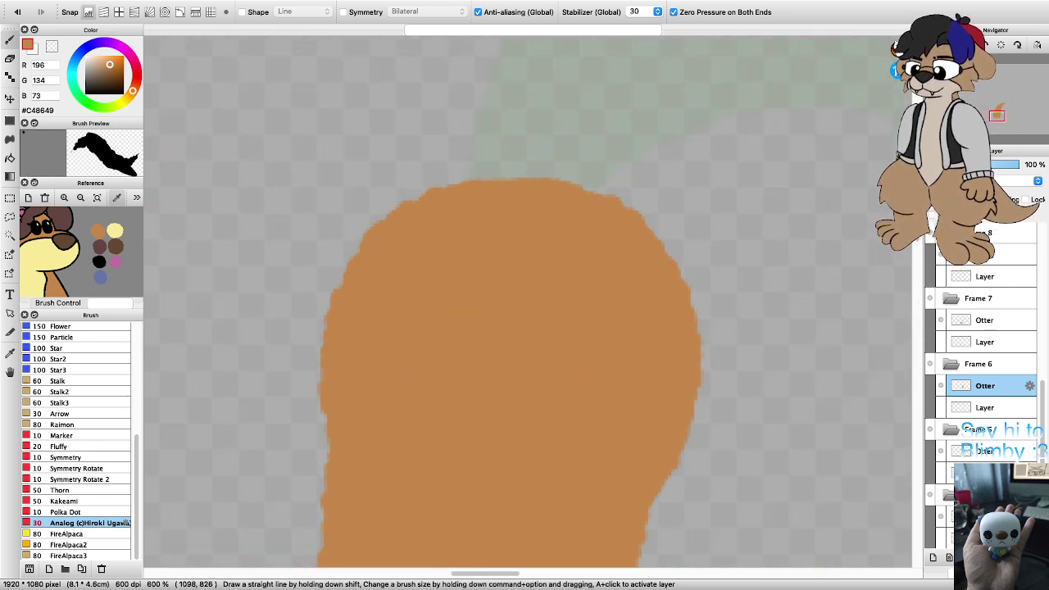
{"action": "mouse_move", "coordinate": [621, 203]}
{"action": "left_mouse_down"}
{"action": "mouse_move", "coordinate": [693, 239]}
{"action": "mouse_move", "coordinate": [689, 297]}
{"action": "left_mouse_up"}
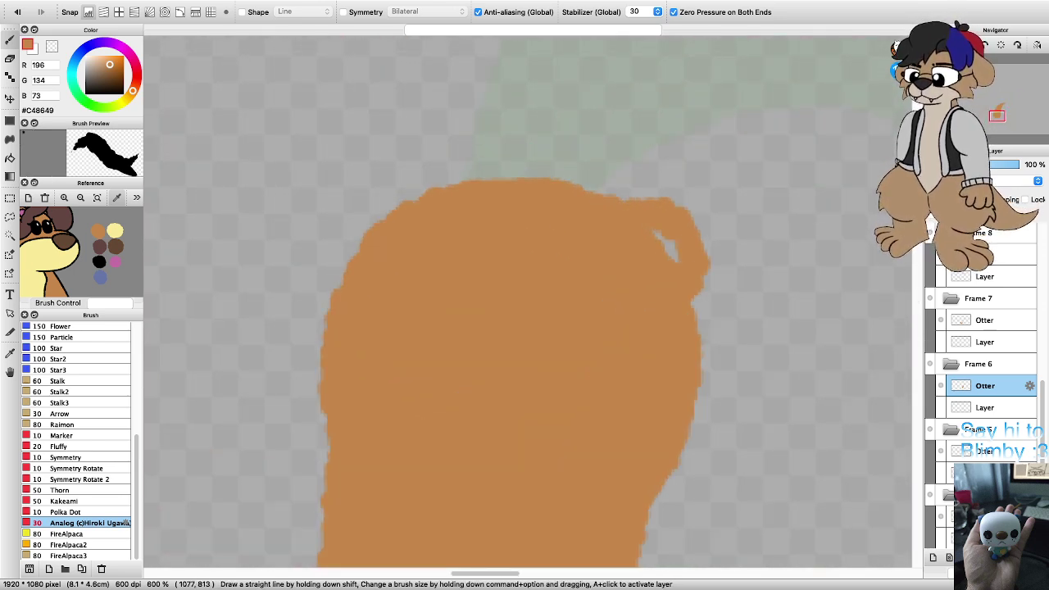
{"action": "left_click_drag", "start_coordinate": [656, 234], "coordinate": [675, 261]}
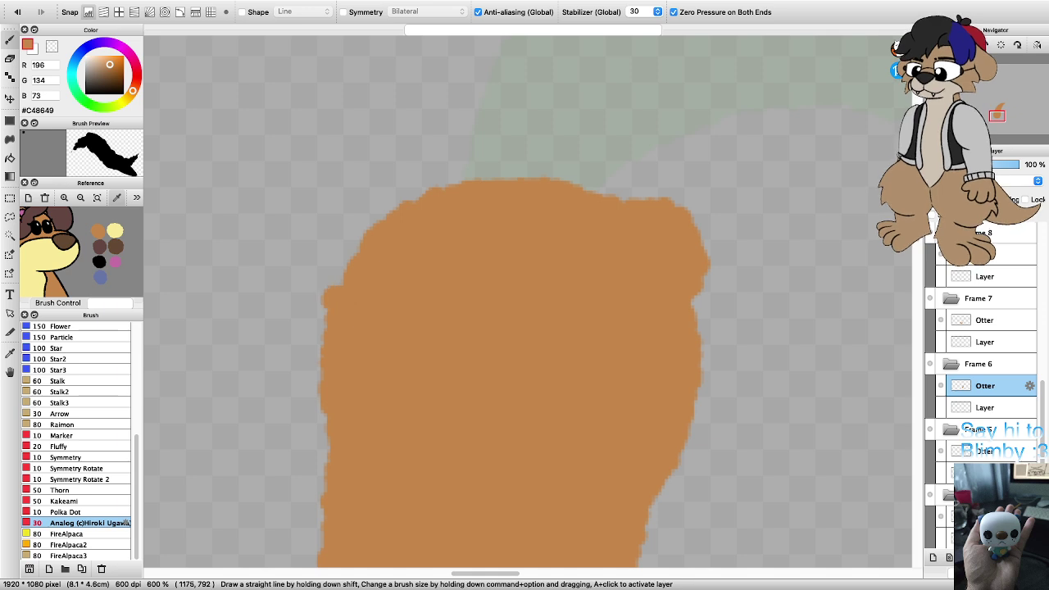
{"action": "left_click_drag", "start_coordinate": [332, 287], "coordinate": [373, 219]}
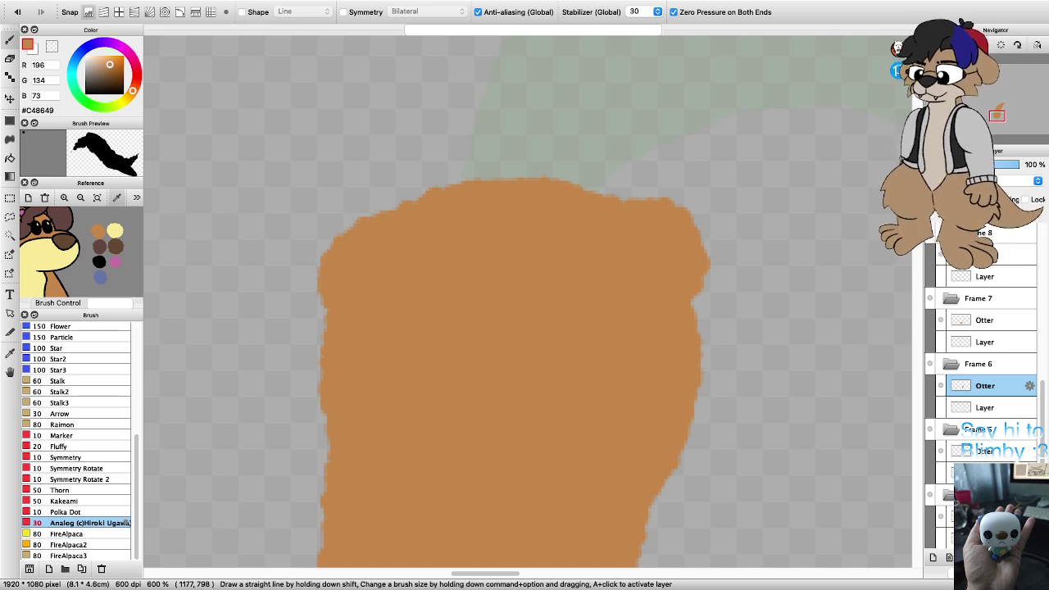
{"action": "mouse_move", "coordinate": [318, 284]}
{"action": "left_mouse_down"}
{"action": "mouse_move", "coordinate": [337, 238]}
{"action": "mouse_move", "coordinate": [373, 213]}
{"action": "left_mouse_up"}
Step: Pick cream from the reference palette, draw an oval muzzle across the Frame 6 otter's head and fill it solid
{"action": "scroll", "coordinate": [396, 246], "scroll_direction": "down", "scroll_amount": 4}
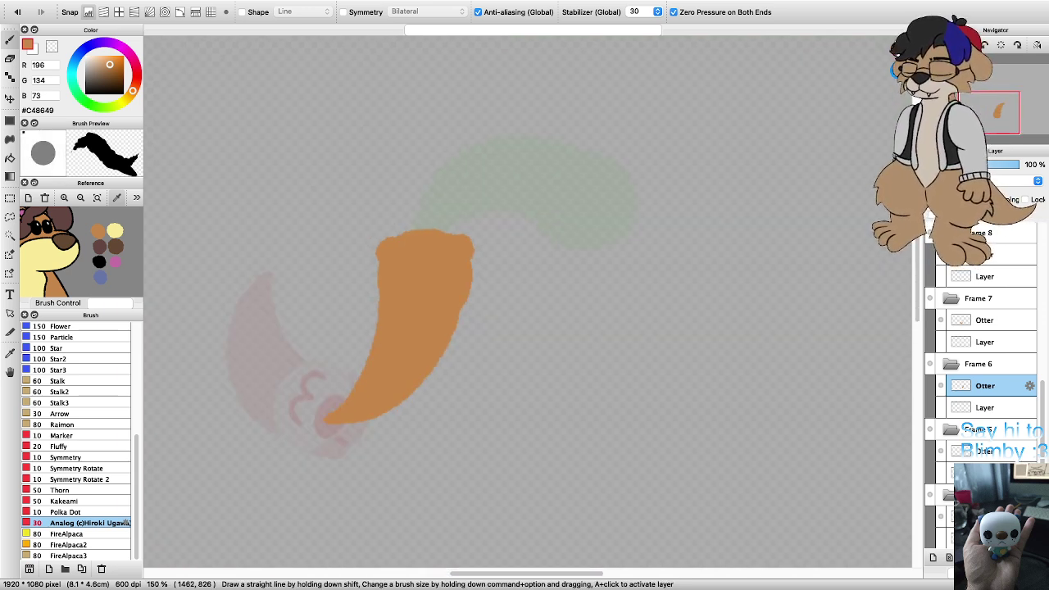
{"action": "left_click", "coordinate": [115, 230]}
{"action": "scroll", "coordinate": [201, 257], "scroll_direction": "up", "scroll_amount": 2}
{"action": "key", "text": "Left"}
{"action": "key", "text": "Left"}
{"action": "key", "text": "Left"}
{"action": "key", "text": "Left"}
{"action": "key", "text": "Left"}
{"action": "key", "text": "Left"}
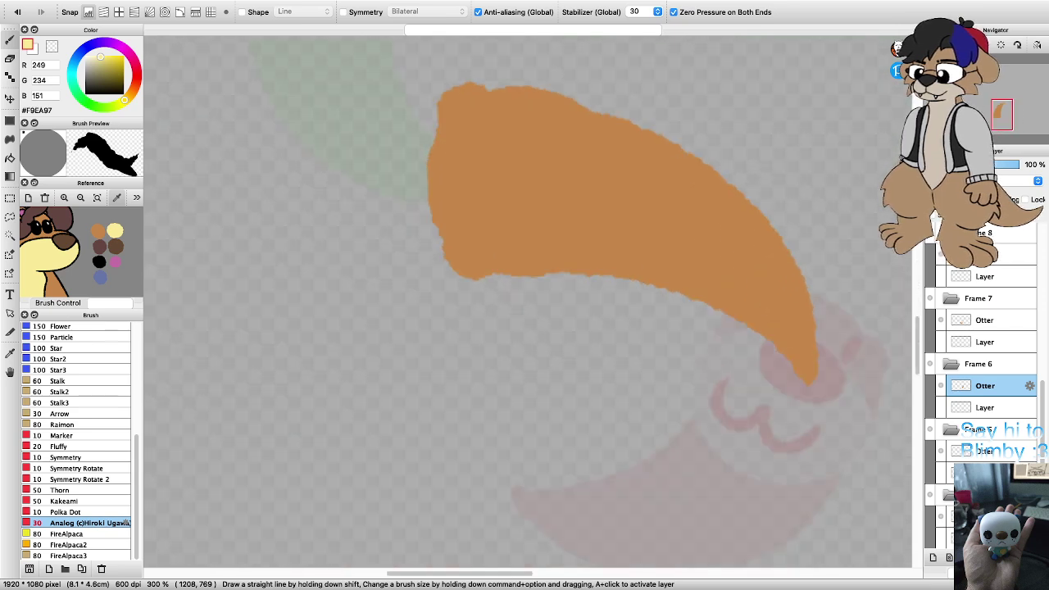
{"action": "scroll", "coordinate": [520, 332], "scroll_direction": "down", "scroll_amount": 3}
{"action": "scroll", "coordinate": [516, 283], "scroll_direction": "up", "scroll_amount": 3}
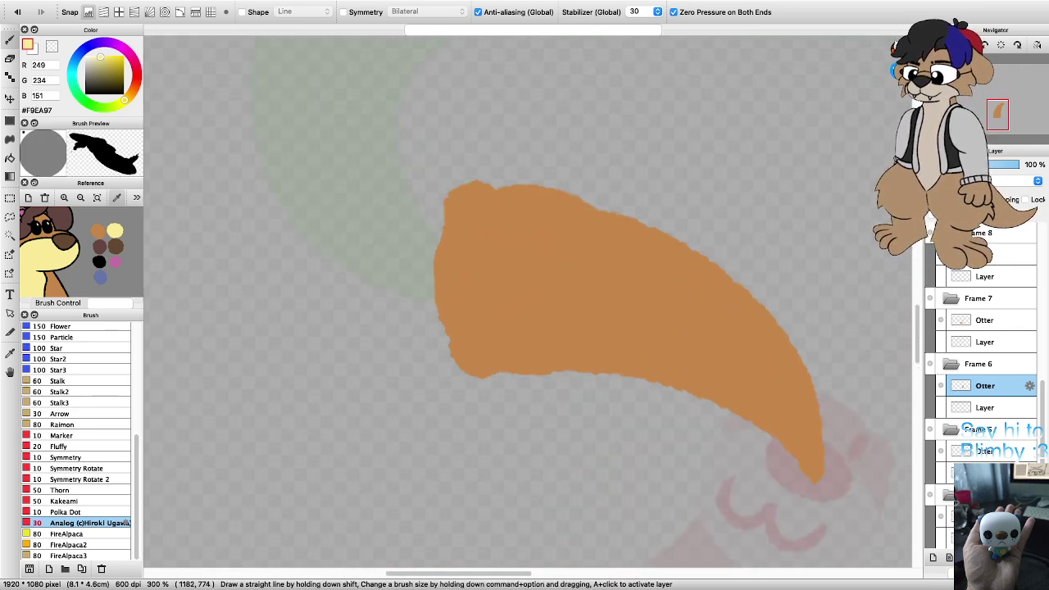
{"action": "mouse_move", "coordinate": [529, 373]}
{"action": "left_mouse_down"}
{"action": "mouse_move", "coordinate": [502, 329]}
{"action": "mouse_move", "coordinate": [497, 256]}
{"action": "mouse_move", "coordinate": [533, 209]}
{"action": "left_mouse_up"}
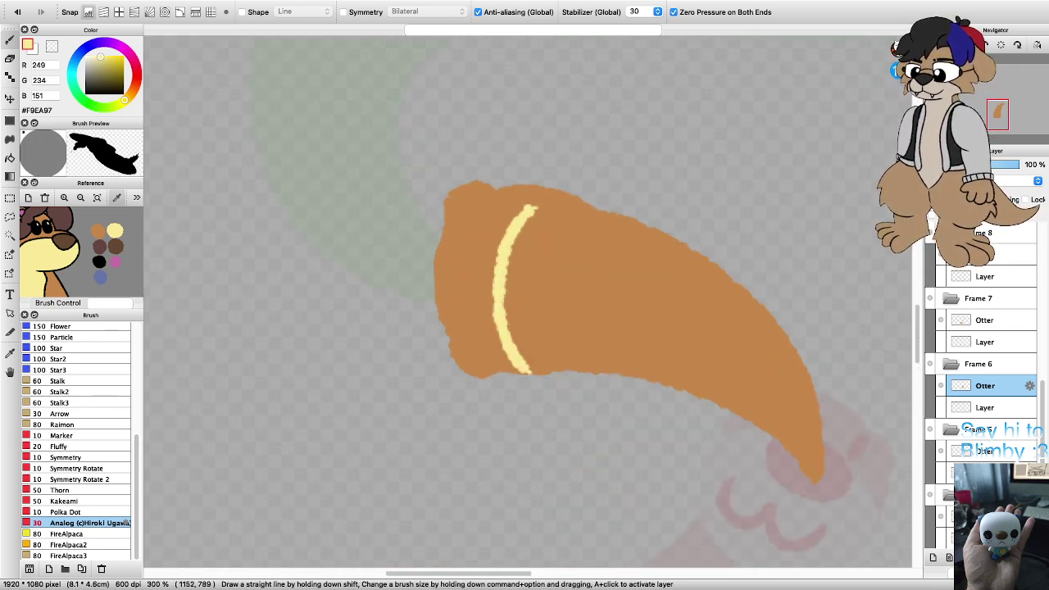
{"action": "key", "text": "super+z"}
{"action": "mouse_move", "coordinate": [529, 371]}
{"action": "left_mouse_down"}
{"action": "mouse_move", "coordinate": [499, 336]}
{"action": "mouse_move", "coordinate": [493, 291]}
{"action": "mouse_move", "coordinate": [506, 222]}
{"action": "mouse_move", "coordinate": [544, 186]}
{"action": "mouse_move", "coordinate": [576, 195]}
{"action": "mouse_move", "coordinate": [599, 236]}
{"action": "mouse_move", "coordinate": [595, 326]}
{"action": "mouse_move", "coordinate": [542, 373]}
{"action": "left_mouse_up"}
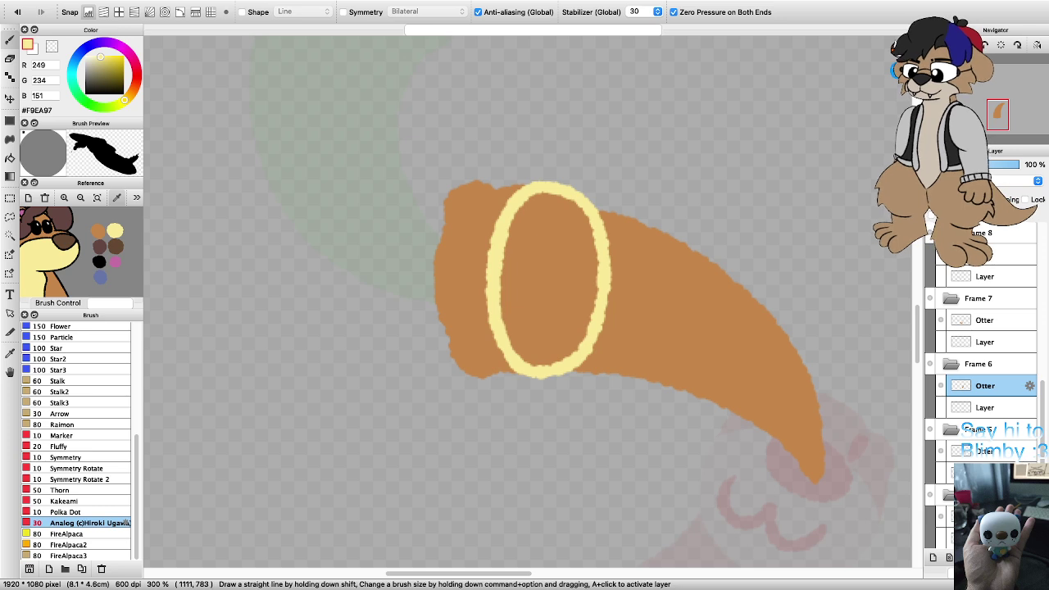
{"action": "key", "text": "g"}
{"action": "left_click", "coordinate": [516, 287]}
{"action": "scroll", "coordinate": [515, 295], "scroll_direction": "up", "scroll_amount": 2}
{"action": "key", "text": "b"}
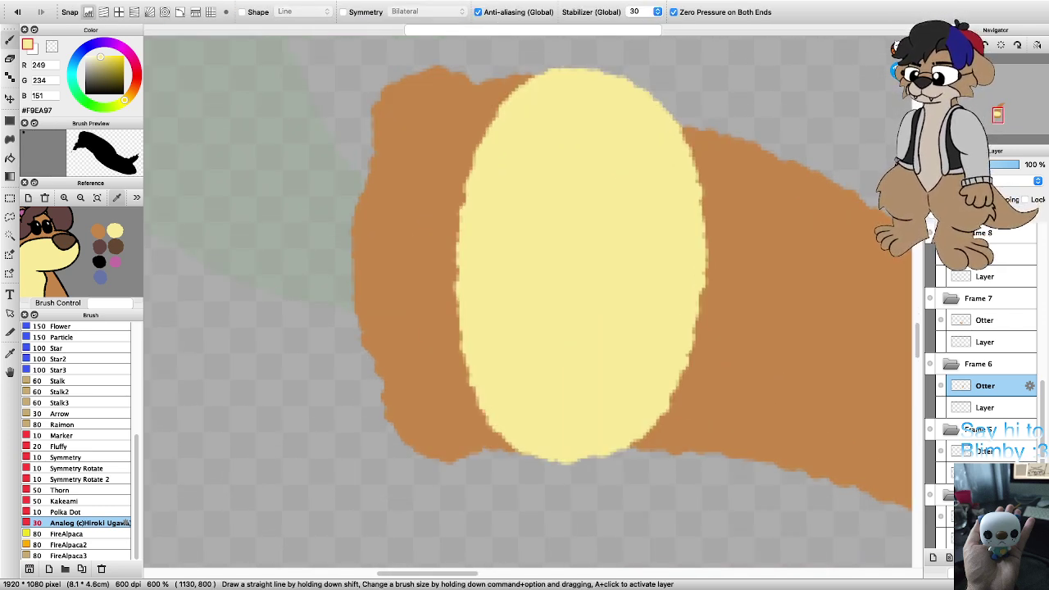
Step: Switch to black, draw an oval nose on the Frame 6 muzzle's edge nearest the ears and fill it solid
{"action": "key", "text": "super+minus"}
{"action": "key", "text": "super+minus"}
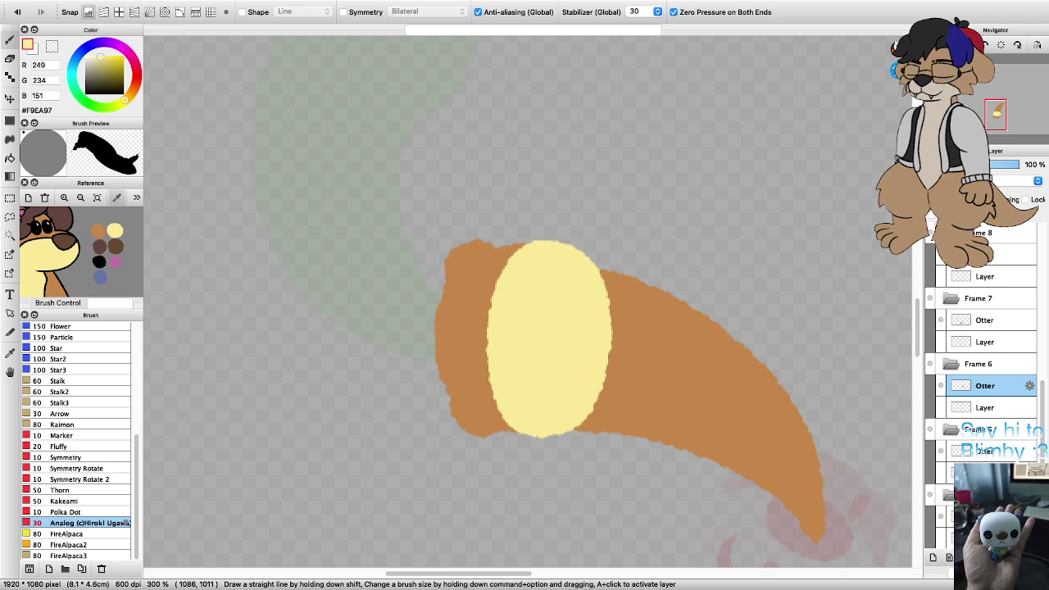
{"action": "key", "text": "x"}
{"action": "key", "text": "super+plus"}
{"action": "mouse_move", "coordinate": [489, 361]}
{"action": "left_mouse_down"}
{"action": "mouse_move", "coordinate": [498, 273]}
{"action": "mouse_move", "coordinate": [510, 253]}
{"action": "mouse_move", "coordinate": [536, 257]}
{"action": "mouse_move", "coordinate": [559, 316]}
{"action": "mouse_move", "coordinate": [546, 367]}
{"action": "mouse_move", "coordinate": [520, 391]}
{"action": "mouse_move", "coordinate": [487, 348]}
{"action": "left_mouse_up"}
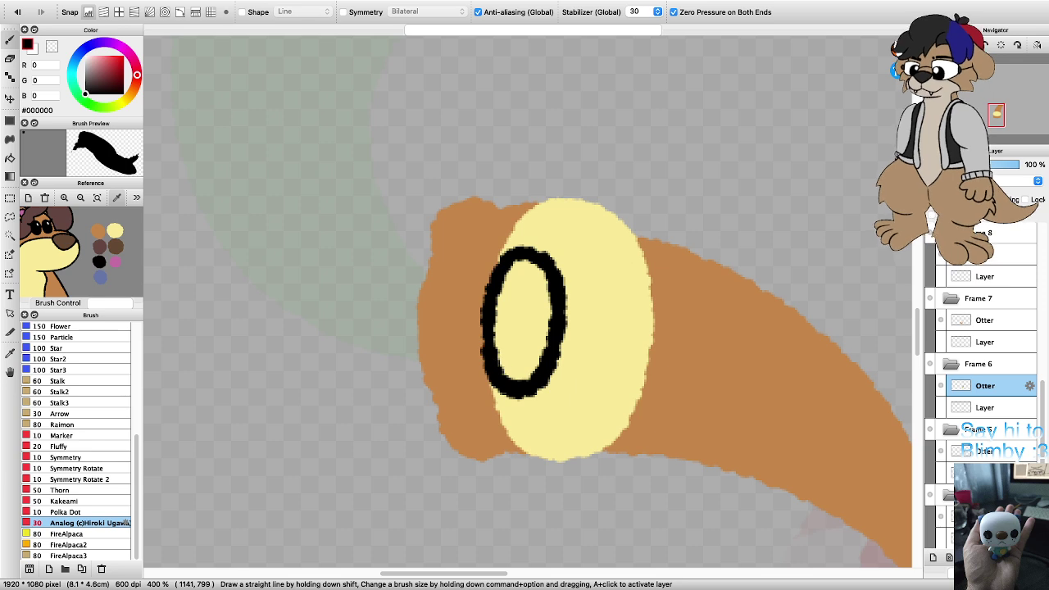
{"action": "key", "text": "g"}
{"action": "left_click", "coordinate": [525, 322]}
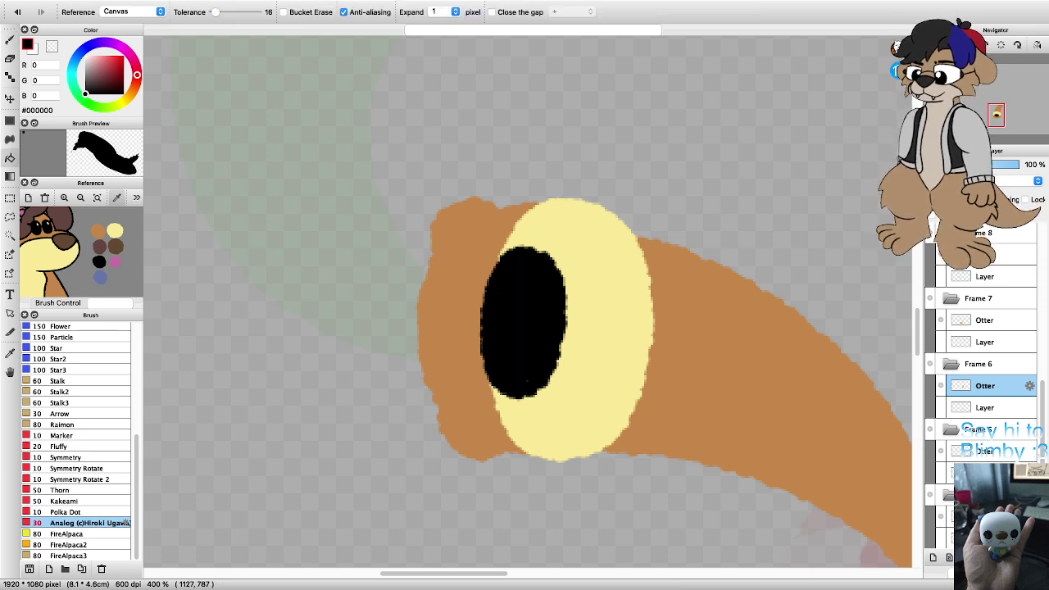
Step: Paint two small black oval eyes on the brown forehead of the Frame 6 otter, redrawing the upper one
{"action": "key", "text": "b"}
{"action": "scroll", "coordinate": [430, 405], "scroll_direction": "up", "scroll_amount": 1}
{"action": "left_click_drag", "start_coordinate": [463, 381], "coordinate": [490, 388]}
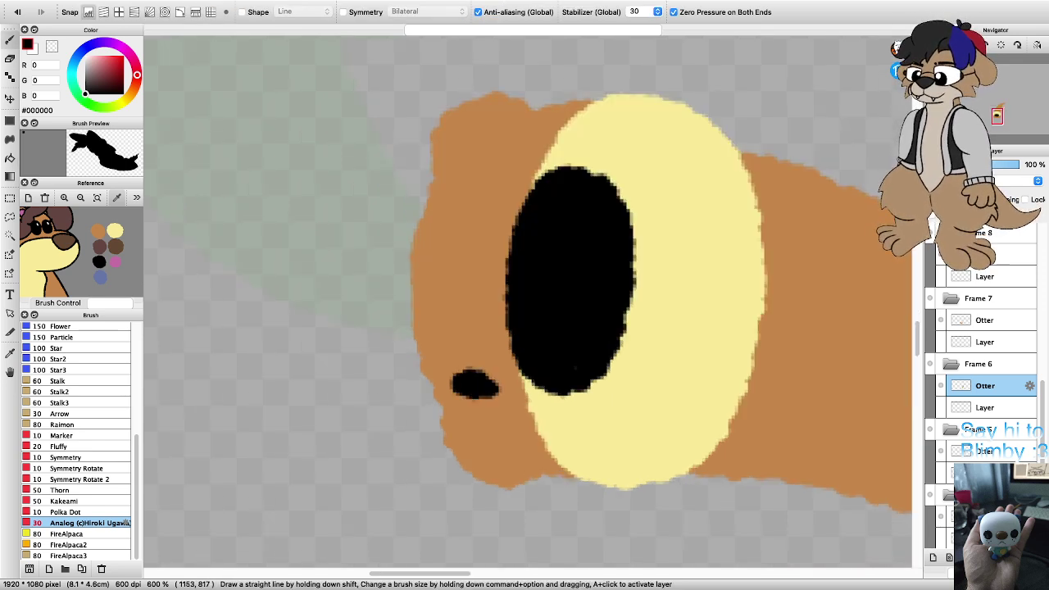
{"action": "left_click_drag", "start_coordinate": [457, 193], "coordinate": [485, 196]}
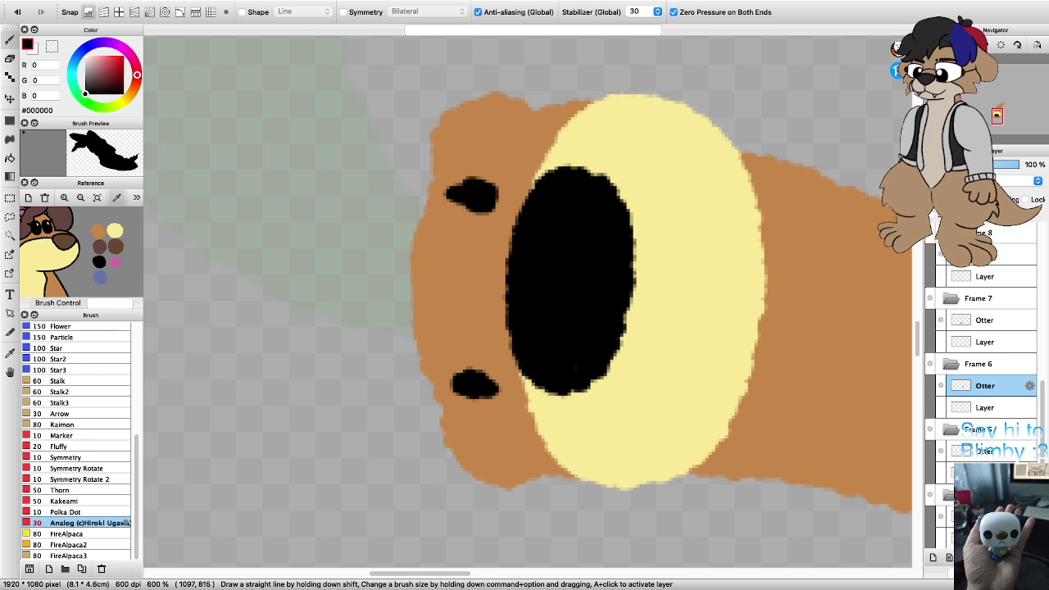
{"action": "key", "text": "super+z"}
{"action": "key", "text": "super+shift+z"}
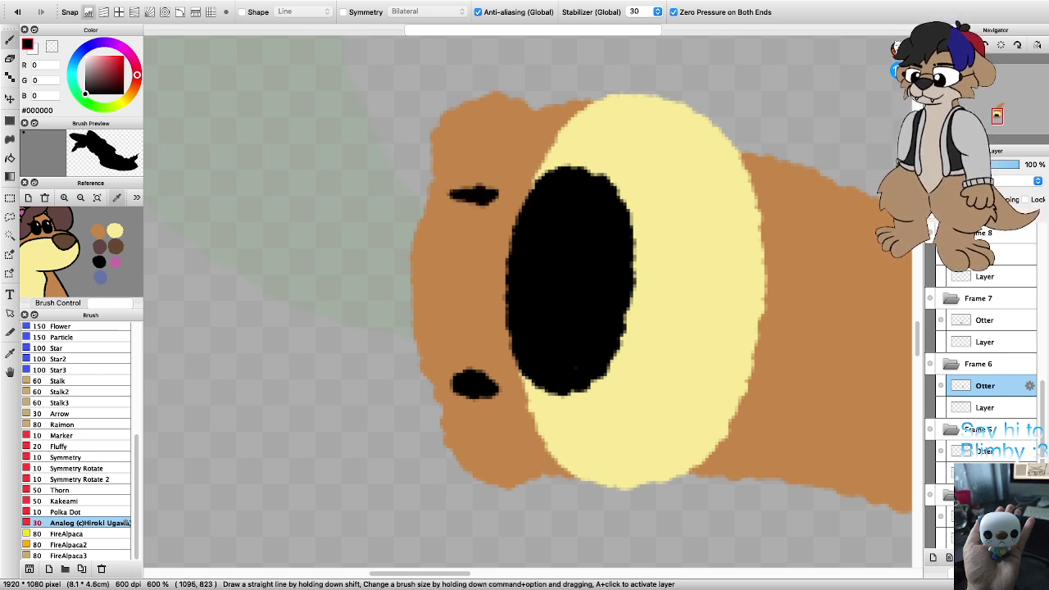
{"action": "key", "text": "super+z"}
{"action": "key", "text": "super+shift+z"}
{"action": "key", "text": "super+z"}
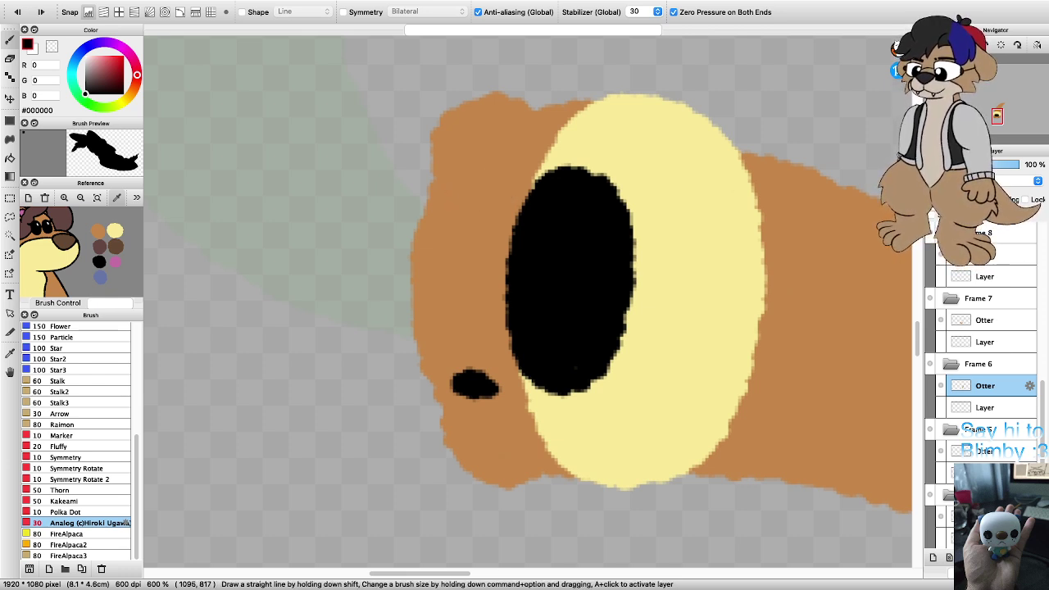
{"action": "key", "text": "super+shift+z"}
{"action": "left_click_drag", "start_coordinate": [497, 190], "coordinate": [467, 180]}
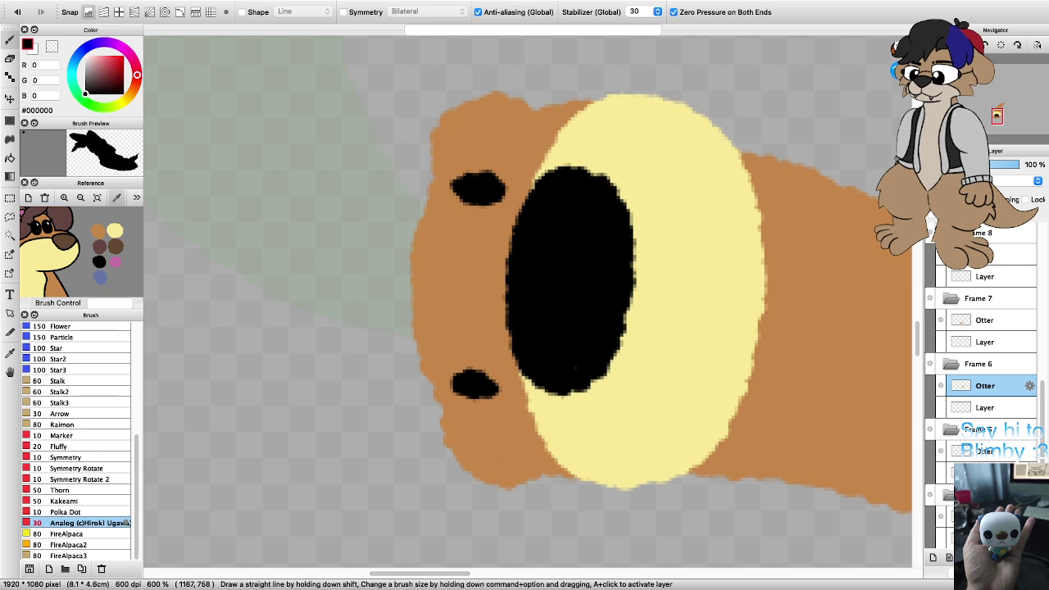
Step: Draw a wavy black mouth on the Frame 6 muzzle, replacing the lopsided first attempt with an evenly curved line
{"action": "mouse_move", "coordinate": [624, 428]}
{"action": "left_mouse_down"}
{"action": "mouse_move", "coordinate": [679, 414]}
{"action": "mouse_move", "coordinate": [697, 332]}
{"action": "mouse_move", "coordinate": [734, 262]}
{"action": "mouse_move", "coordinate": [713, 223]}
{"action": "left_mouse_up"}
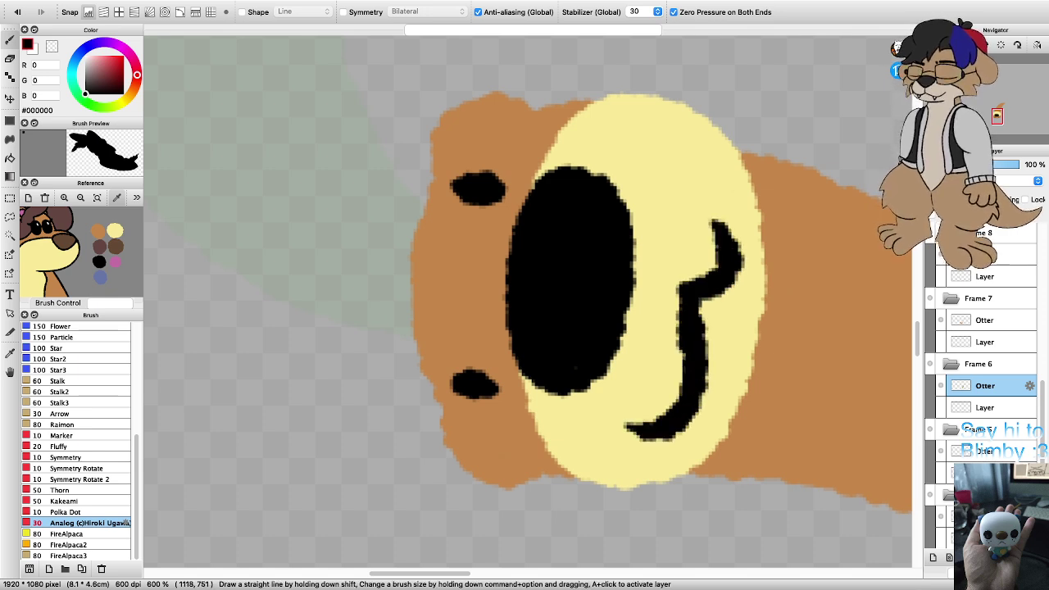
{"action": "key", "text": "super+z"}
{"action": "mouse_move", "coordinate": [654, 182]}
{"action": "left_mouse_down"}
{"action": "mouse_move", "coordinate": [706, 185]}
{"action": "mouse_move", "coordinate": [729, 226]}
{"action": "mouse_move", "coordinate": [662, 283]}
{"action": "mouse_move", "coordinate": [714, 310]}
{"action": "mouse_move", "coordinate": [719, 357]}
{"action": "mouse_move", "coordinate": [688, 396]}
{"action": "mouse_move", "coordinate": [644, 409]}
{"action": "left_mouse_up"}
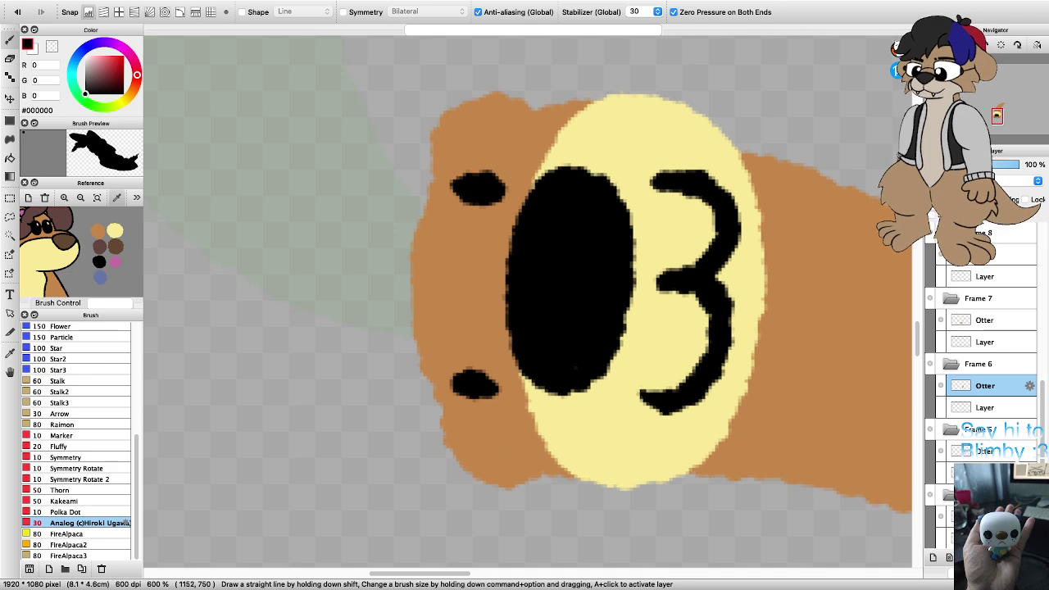
Step: Activate the Otter layer of Frame 7
{"action": "scroll", "coordinate": [676, 373], "scroll_direction": "down", "scroll_amount": 4}
{"action": "key", "text": "Left"}
{"action": "key", "text": "Left"}
{"action": "key", "text": "Left"}
{"action": "key", "text": "Left"}
{"action": "key", "text": "Left"}
{"action": "key", "text": "Left"}
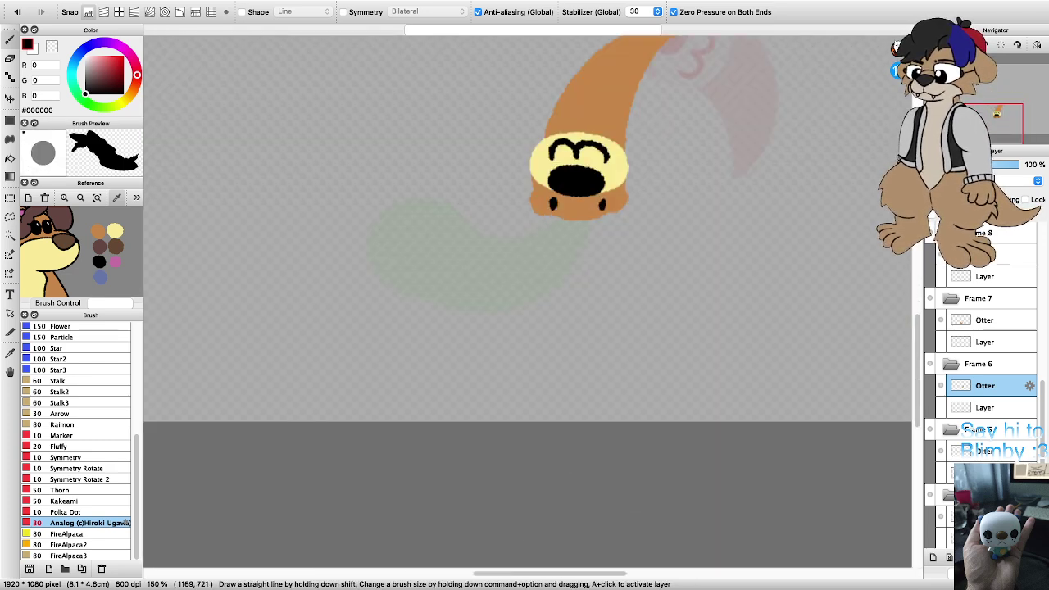
{"action": "left_click", "coordinate": [985, 320]}
{"action": "scroll", "coordinate": [584, 373], "scroll_direction": "down", "scroll_amount": 3}
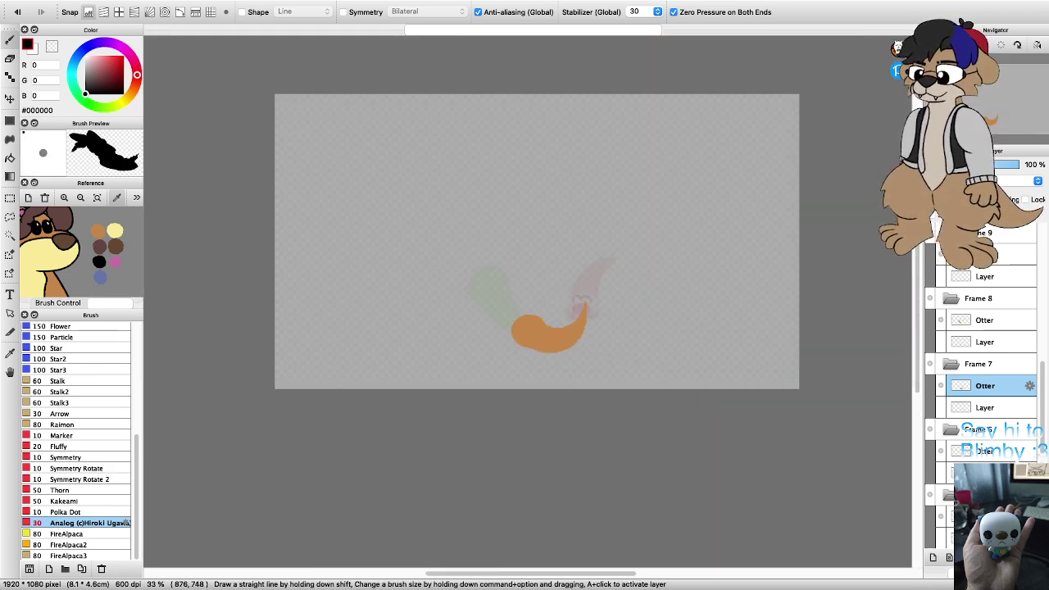
{"action": "scroll", "coordinate": [514, 297], "scroll_direction": "up", "scroll_amount": 5}
Step: Sample the body's brown and paint two rounded ears on either side of the Frame 7 otter's head
{"action": "left_click", "coordinate": [115, 230]}
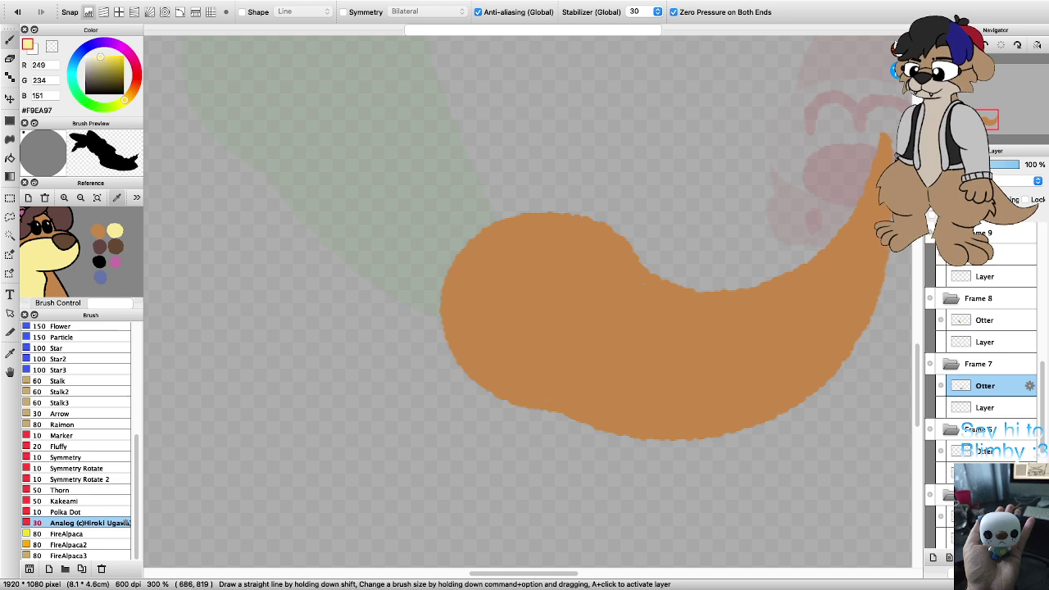
{"action": "key", "text": "Left"}
{"action": "key", "text": "Left"}
{"action": "key", "text": "Right"}
{"action": "key", "text": "Right"}
{"action": "key", "text": "Right"}
{"action": "key", "text": "Right"}
{"action": "key", "text": "Right"}
{"action": "key", "text": "Right"}
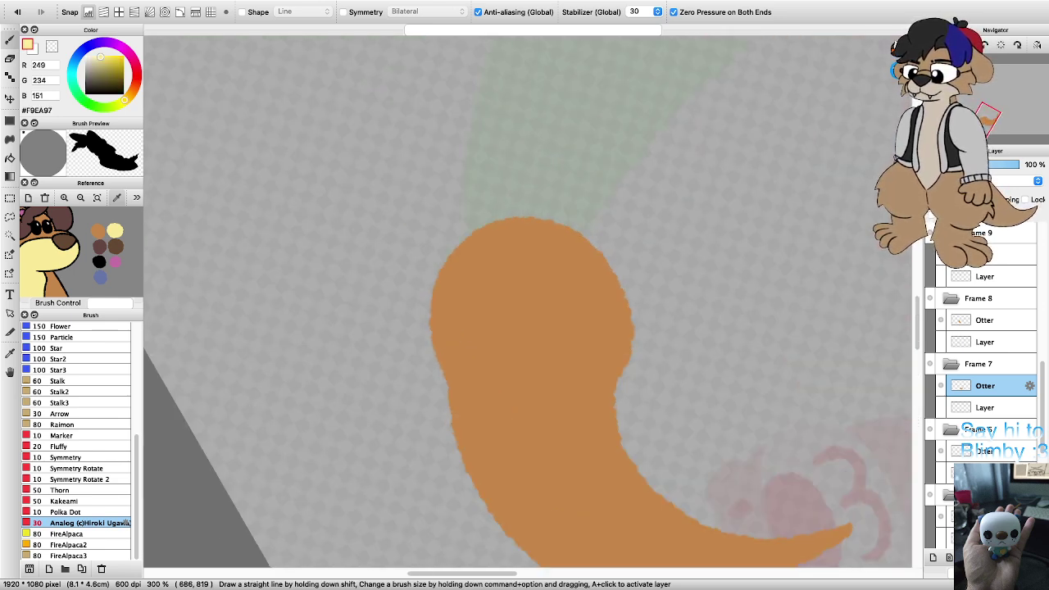
{"action": "right_click", "coordinate": [490, 256]}
{"action": "scroll", "coordinate": [492, 258], "scroll_direction": "up", "scroll_amount": 2}
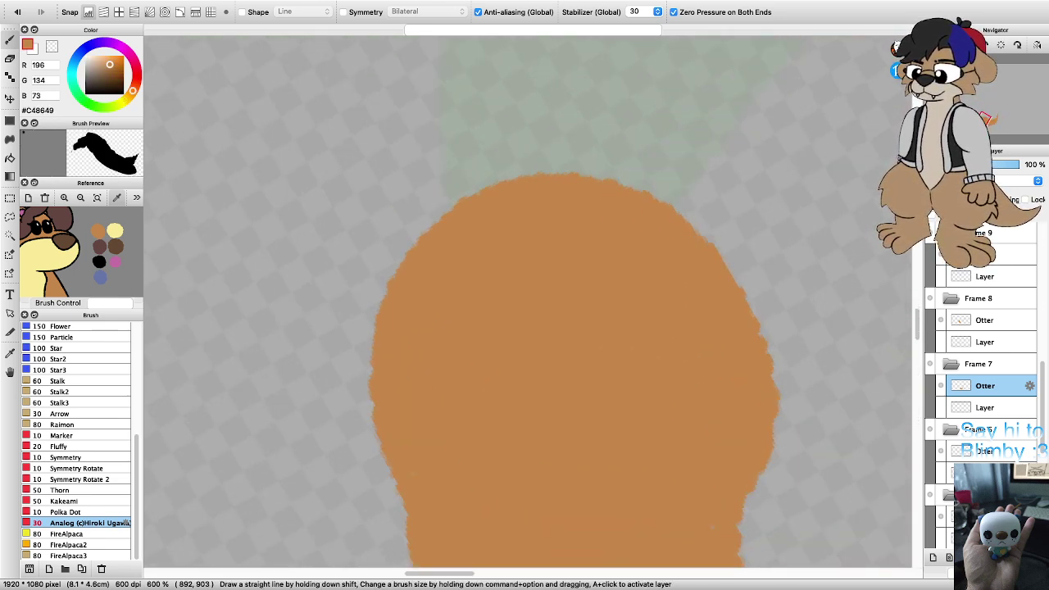
{"action": "mouse_move", "coordinate": [379, 312]}
{"action": "left_mouse_down"}
{"action": "mouse_move", "coordinate": [369, 263]}
{"action": "mouse_move", "coordinate": [437, 218]}
{"action": "left_mouse_up"}
{"action": "left_click_drag", "start_coordinate": [388, 286], "coordinate": [414, 244]}
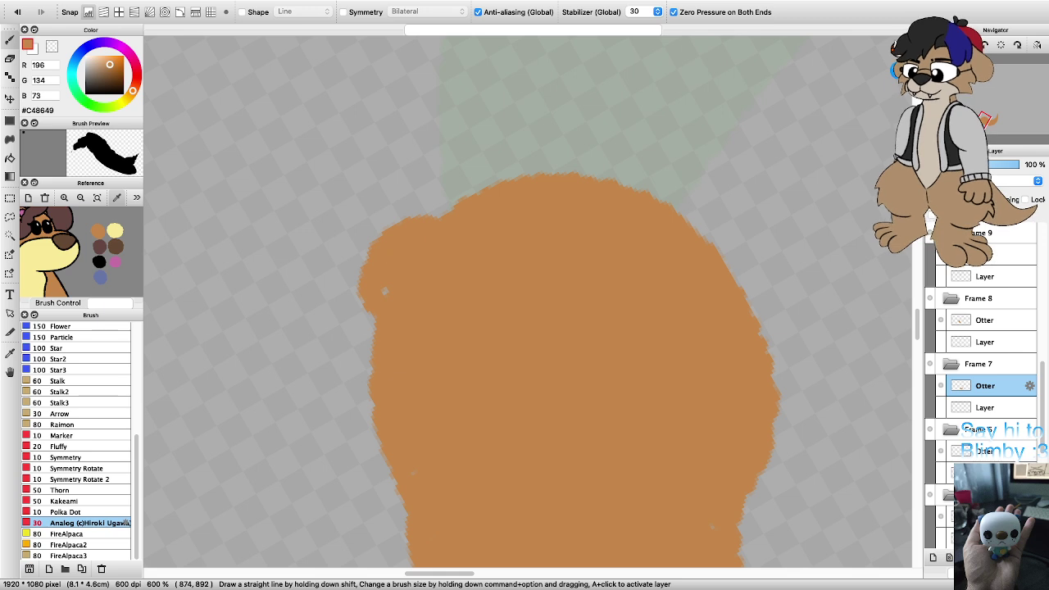
{"action": "mouse_move", "coordinate": [680, 218]}
{"action": "left_mouse_down"}
{"action": "mouse_move", "coordinate": [715, 216]}
{"action": "mouse_move", "coordinate": [750, 275]}
{"action": "mouse_move", "coordinate": [746, 291]}
{"action": "mouse_move", "coordinate": [707, 238]}
{"action": "left_mouse_up"}
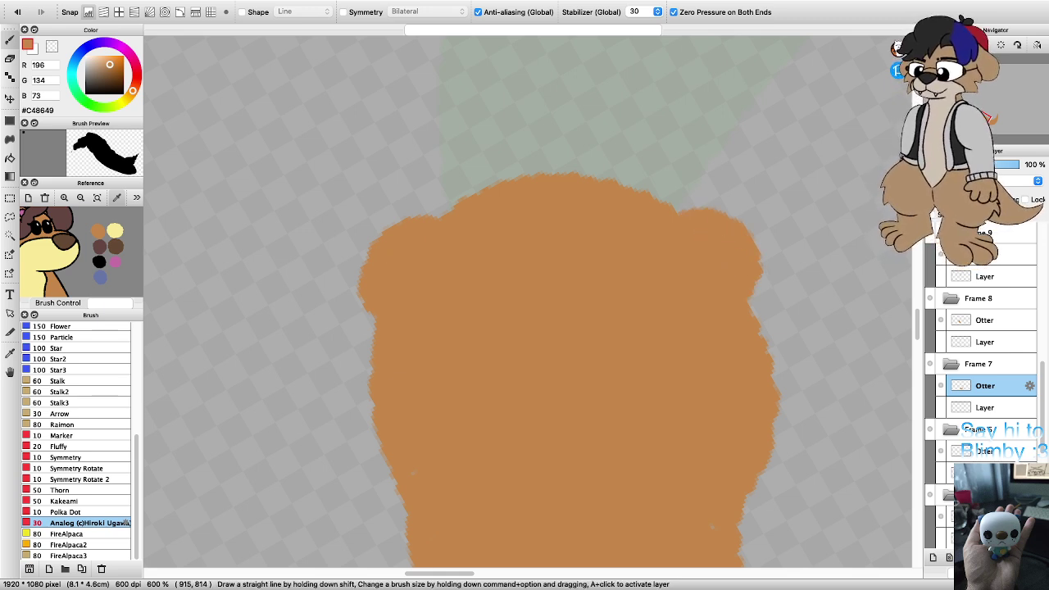
Step: Pick the reference's pale yellow and outline a tall oval muzzle across the Frame 7 otter's head, redoing the first stroke
{"action": "scroll", "coordinate": [688, 256], "scroll_direction": "down", "scroll_amount": 2}
{"action": "left_click", "coordinate": [114, 230]}
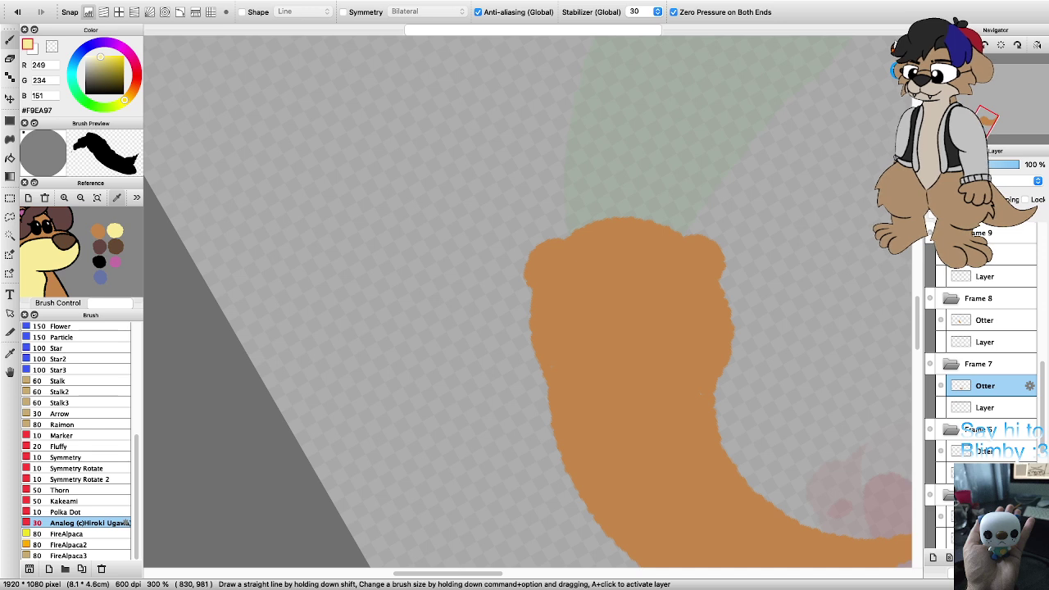
{"action": "key", "text": "Left"}
{"action": "key", "text": "Left"}
{"action": "key", "text": "Left"}
{"action": "key", "text": "Left"}
{"action": "key", "text": "Left"}
{"action": "key", "text": "Left"}
{"action": "scroll", "coordinate": [549, 119], "scroll_direction": "up", "scroll_amount": 3}
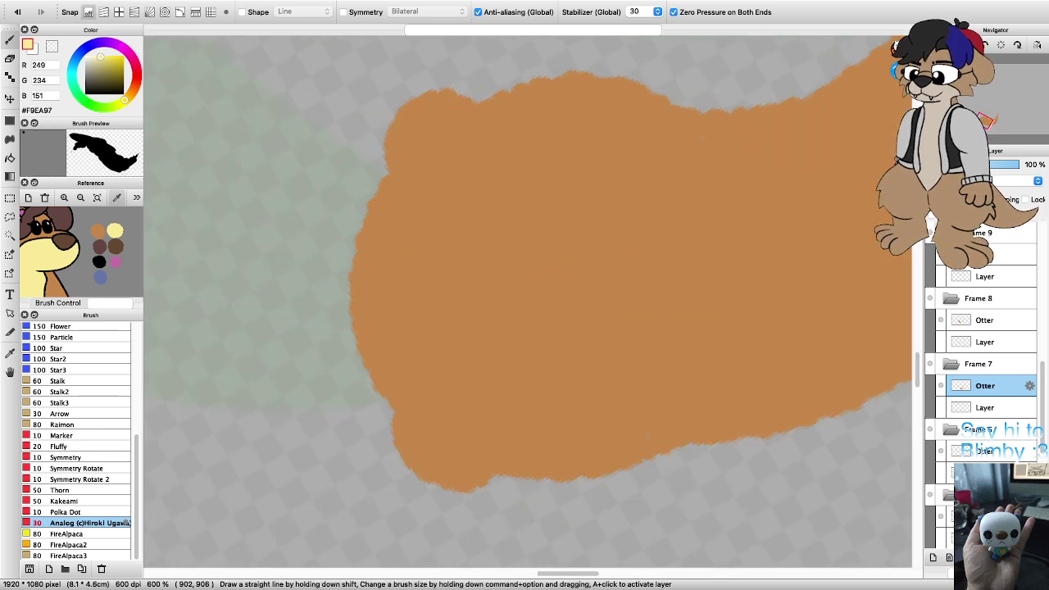
{"action": "mouse_move", "coordinate": [568, 475]}
{"action": "left_mouse_down"}
{"action": "mouse_move", "coordinate": [524, 386]}
{"action": "mouse_move", "coordinate": [523, 215]}
{"action": "mouse_move", "coordinate": [580, 100]}
{"action": "mouse_move", "coordinate": [632, 79]}
{"action": "mouse_move", "coordinate": [706, 131]}
{"action": "mouse_move", "coordinate": [720, 308]}
{"action": "mouse_move", "coordinate": [682, 422]}
{"action": "left_mouse_up"}
{"action": "key", "text": "ctrl+z"}
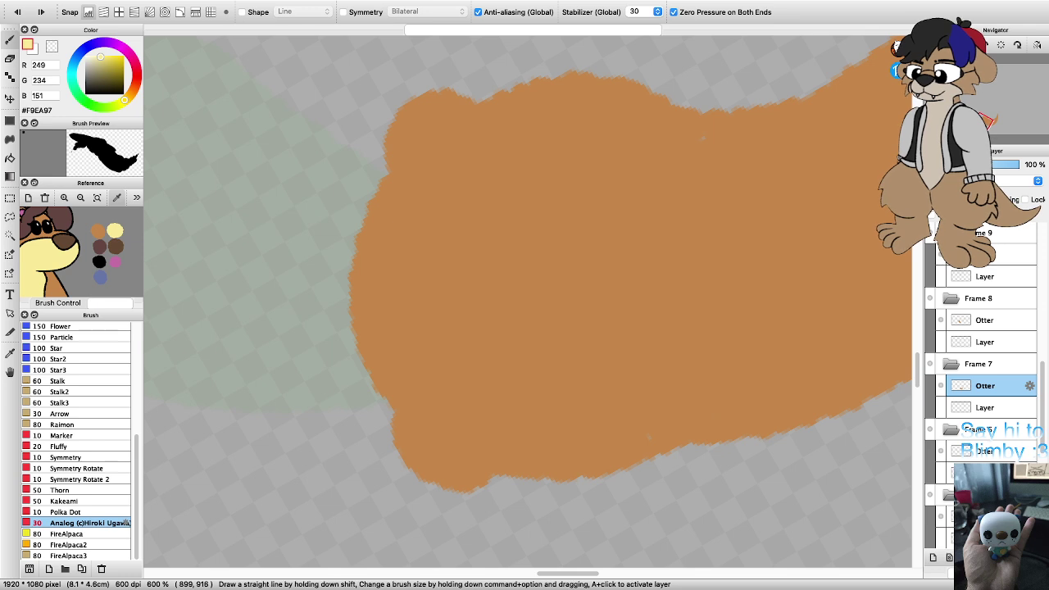
{"action": "mouse_move", "coordinate": [574, 477]}
{"action": "left_mouse_down"}
{"action": "mouse_move", "coordinate": [511, 411]}
{"action": "mouse_move", "coordinate": [496, 254]}
{"action": "mouse_move", "coordinate": [524, 121]}
{"action": "mouse_move", "coordinate": [615, 64]}
{"action": "mouse_move", "coordinate": [668, 92]}
{"action": "mouse_move", "coordinate": [703, 138]}
{"action": "mouse_move", "coordinate": [725, 225]}
{"action": "mouse_move", "coordinate": [720, 330]}
{"action": "mouse_move", "coordinate": [681, 428]}
{"action": "mouse_move", "coordinate": [627, 466]}
{"action": "mouse_move", "coordinate": [586, 480]}
{"action": "mouse_move", "coordinate": [543, 468]}
{"action": "mouse_move", "coordinate": [518, 438]}
{"action": "left_mouse_up"}
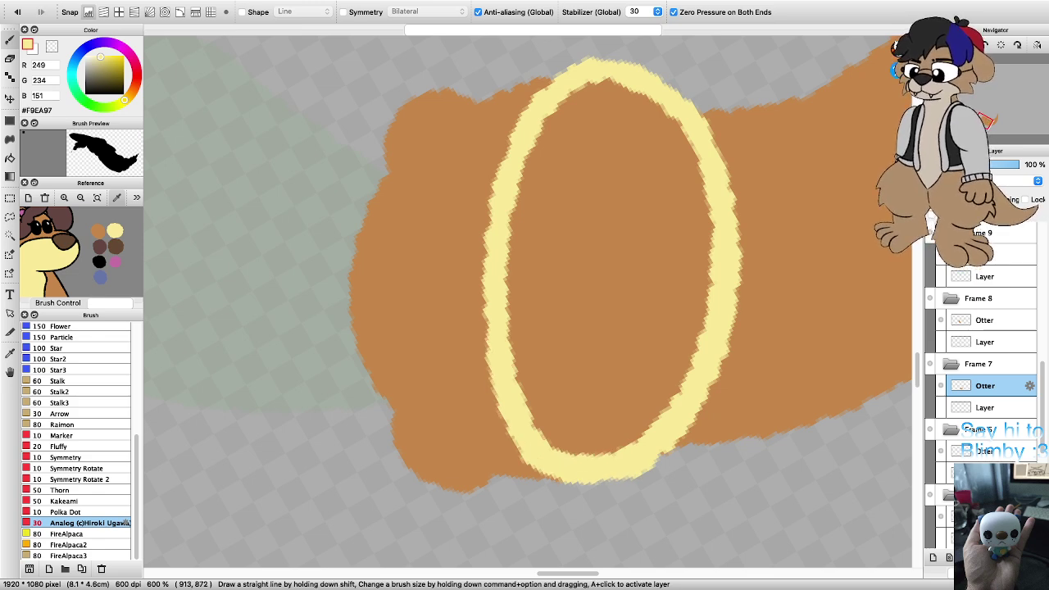
Step: Fill the Frame 7 muzzle outline with pale yellow
{"action": "key", "text": "g"}
{"action": "left_click", "coordinate": [553, 332]}
{"action": "scroll", "coordinate": [554, 332], "scroll_direction": "down", "scroll_amount": 3}
{"action": "scroll", "coordinate": [522, 318], "scroll_direction": "down", "scroll_amount": 1}
{"action": "scroll", "coordinate": [522, 318], "scroll_direction": "up", "scroll_amount": 2}
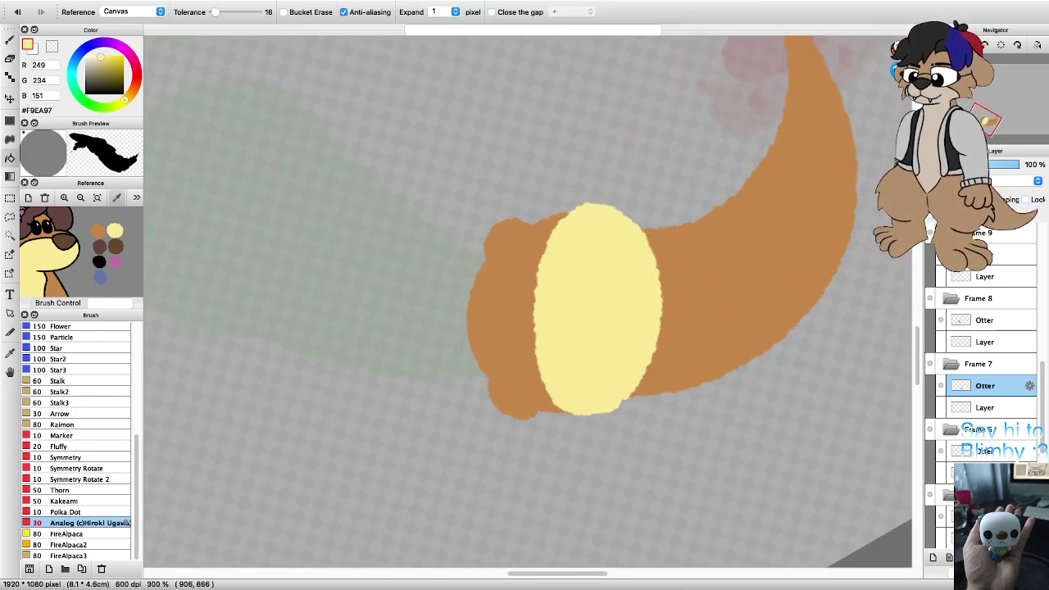
Step: Erase the part of the Frame 7 muzzle bulging past the head's edge and smooth that edge with pale yellow
{"action": "scroll", "coordinate": [619, 205], "scroll_direction": "up", "scroll_amount": 3}
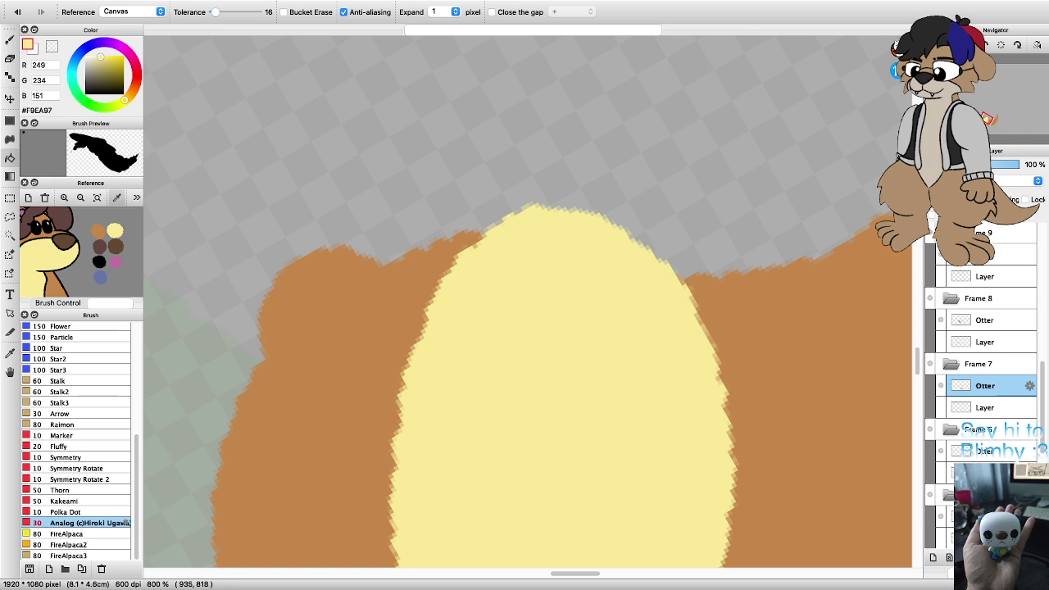
{"action": "key", "text": "e"}
{"action": "mouse_move", "coordinate": [487, 229]}
{"action": "left_mouse_down"}
{"action": "mouse_move", "coordinate": [533, 215]}
{"action": "mouse_move", "coordinate": [598, 219]}
{"action": "mouse_move", "coordinate": [666, 261]}
{"action": "left_mouse_up"}
{"action": "key", "text": "g"}
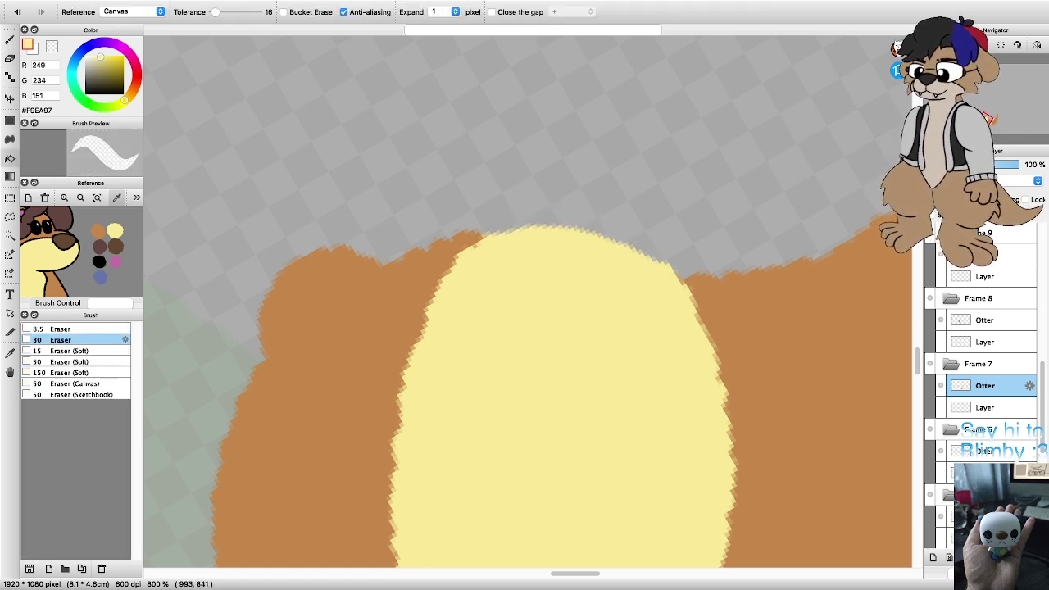
{"action": "key", "text": "e"}
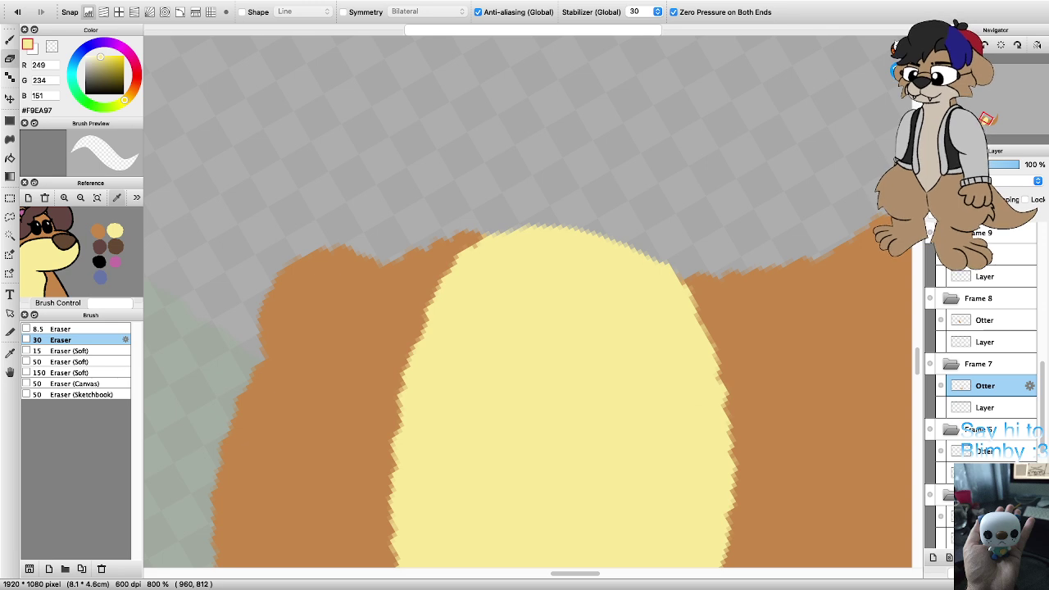
{"action": "mouse_move", "coordinate": [488, 232]}
{"action": "left_mouse_down"}
{"action": "mouse_move", "coordinate": [565, 231]}
{"action": "mouse_move", "coordinate": [652, 260]}
{"action": "left_mouse_up"}
{"action": "key", "text": "g"}
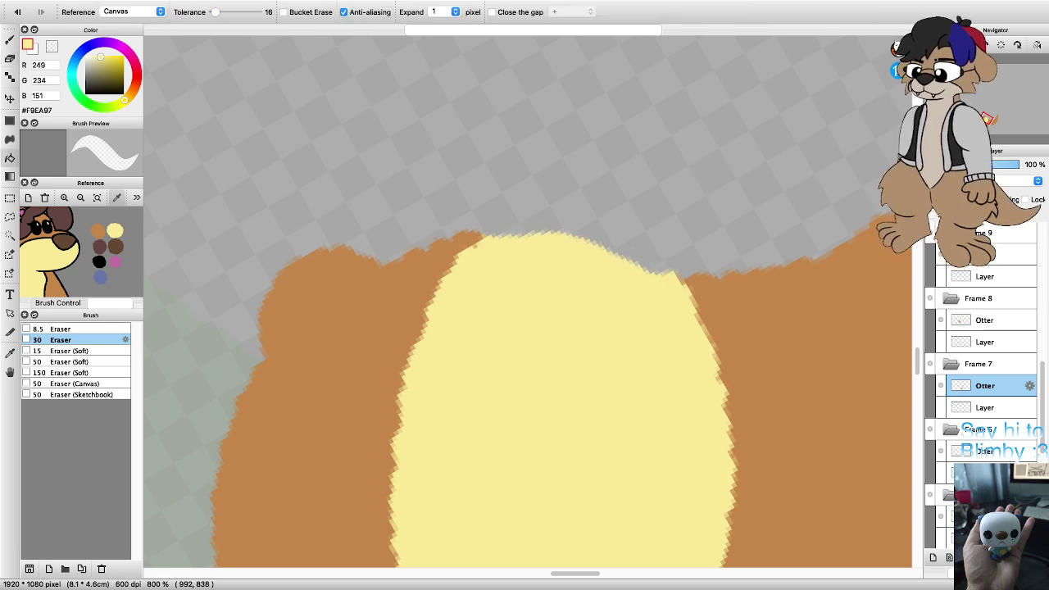
{"action": "key", "text": "b"}
{"action": "mouse_move", "coordinate": [459, 253]}
{"action": "left_mouse_down"}
{"action": "mouse_move", "coordinate": [551, 224]}
{"action": "mouse_move", "coordinate": [681, 280]}
{"action": "left_mouse_up"}
{"action": "scroll", "coordinate": [578, 300], "scroll_direction": "down", "scroll_amount": 4}
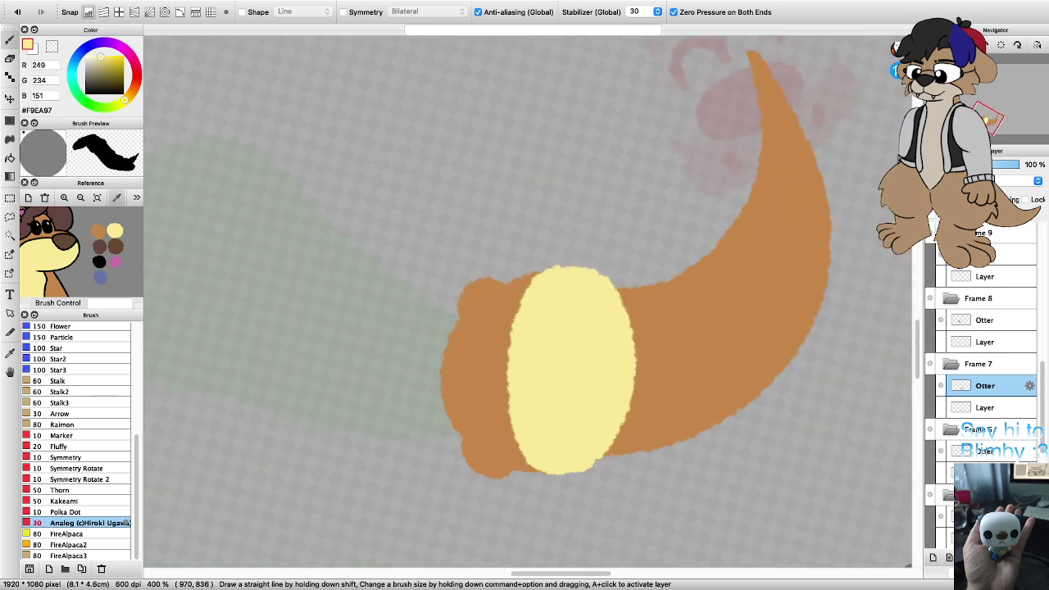
{"action": "scroll", "coordinate": [575, 409], "scroll_direction": "up", "scroll_amount": 2}
{"action": "left_click", "coordinate": [123, 271]}
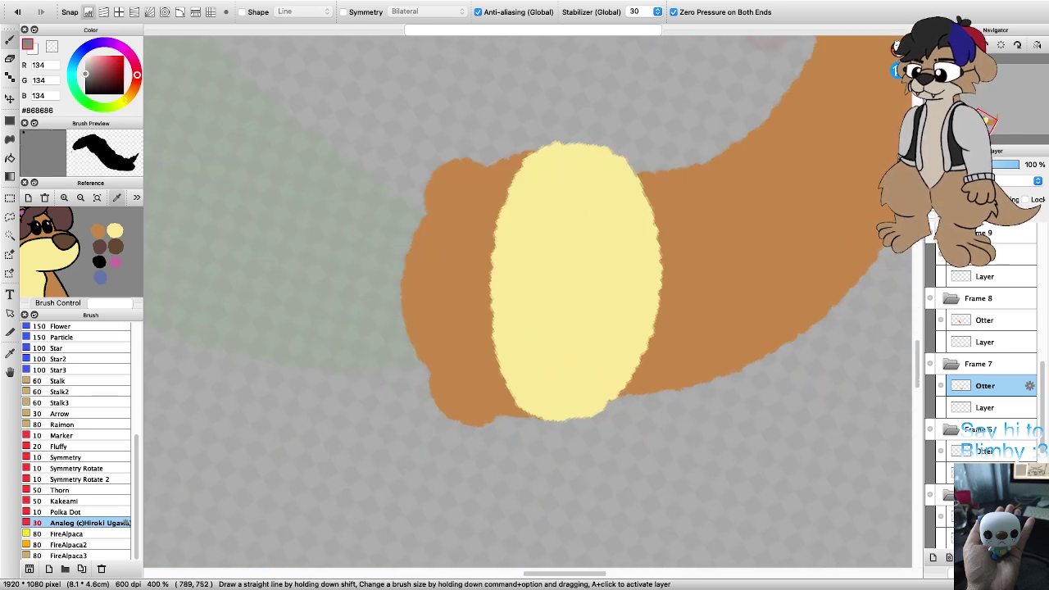
{"action": "scroll", "coordinate": [505, 299], "scroll_direction": "up", "scroll_amount": 2}
{"action": "mouse_move", "coordinate": [503, 351]}
{"action": "left_mouse_down"}
{"action": "mouse_move", "coordinate": [487, 273]}
{"action": "mouse_move", "coordinate": [498, 239]}
{"action": "left_mouse_up"}
{"action": "key", "text": "super+z"}
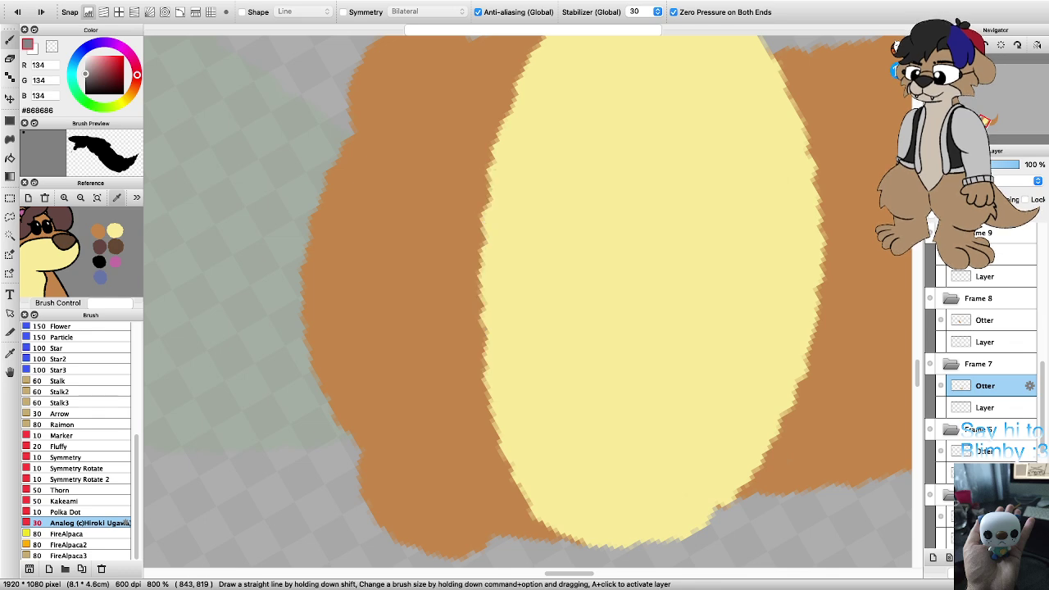
Step: Pick black and draw an oval nose outline and a wavy mouth on the Frame 7 muzzle
{"action": "left_click", "coordinate": [100, 262]}
{"action": "scroll", "coordinate": [479, 348], "scroll_direction": "down", "scroll_amount": 2}
{"action": "scroll", "coordinate": [446, 328], "scroll_direction": "up", "scroll_amount": 1}
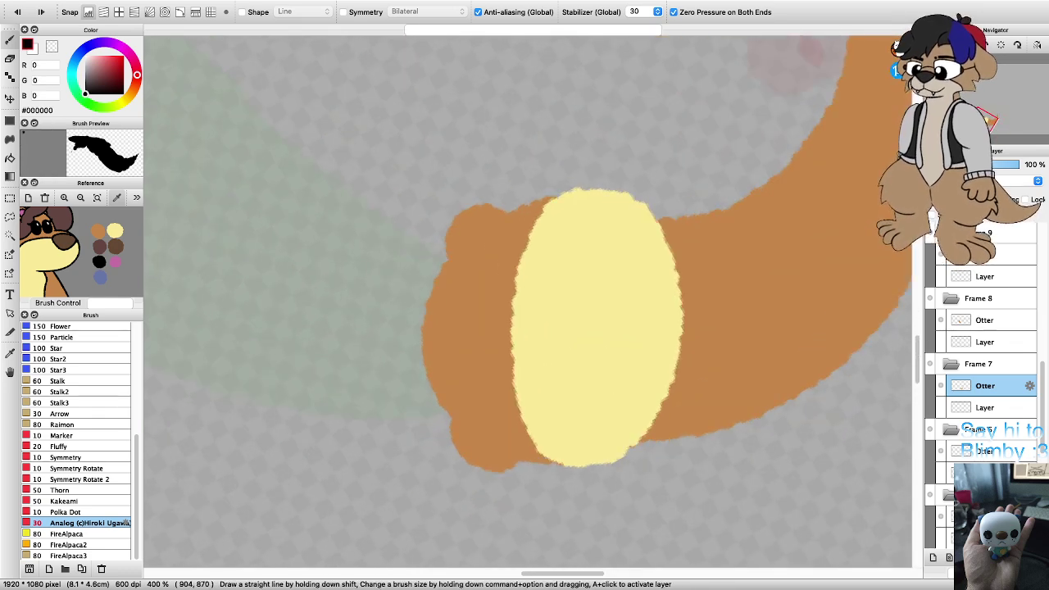
{"action": "mouse_move", "coordinate": [517, 373]}
{"action": "left_mouse_down"}
{"action": "mouse_move", "coordinate": [509, 313]}
{"action": "mouse_move", "coordinate": [518, 275]}
{"action": "mouse_move", "coordinate": [543, 258]}
{"action": "mouse_move", "coordinate": [577, 282]}
{"action": "mouse_move", "coordinate": [579, 346]}
{"action": "mouse_move", "coordinate": [564, 379]}
{"action": "mouse_move", "coordinate": [538, 387]}
{"action": "mouse_move", "coordinate": [520, 377]}
{"action": "mouse_move", "coordinate": [515, 367]}
{"action": "mouse_move", "coordinate": [560, 380]}
{"action": "mouse_move", "coordinate": [588, 345]}
{"action": "mouse_move", "coordinate": [567, 292]}
{"action": "mouse_move", "coordinate": [597, 253]}
{"action": "mouse_move", "coordinate": [548, 222]}
{"action": "left_mouse_up"}
{"action": "scroll", "coordinate": [529, 328], "scroll_direction": "down", "scroll_amount": 2}
{"action": "scroll", "coordinate": [529, 328], "scroll_direction": "up", "scroll_amount": 2}
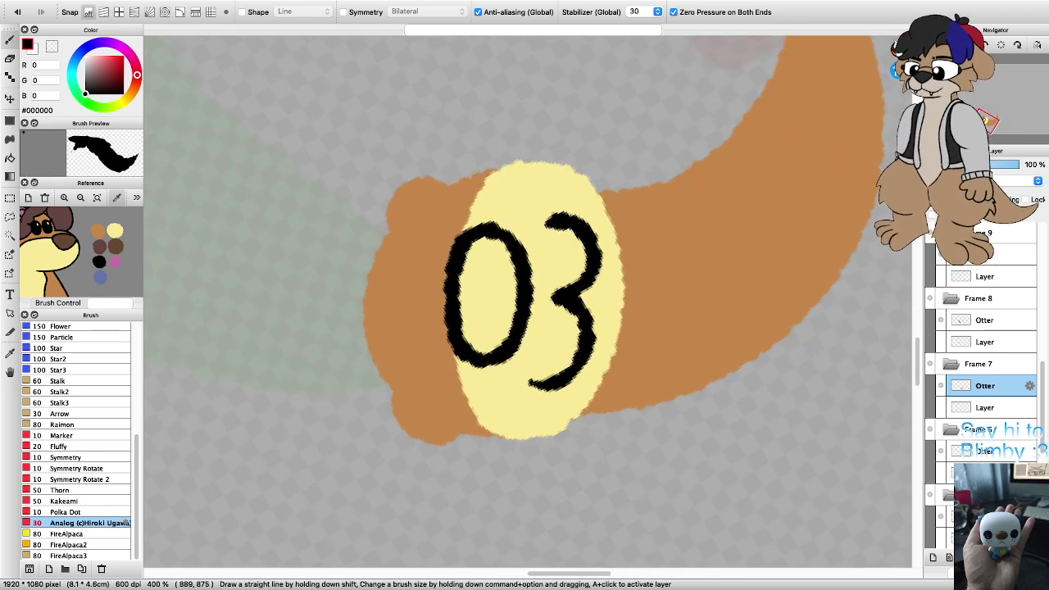
Step: Paint two small black oval eyes on the brown forehead of the Frame 7 otter
{"action": "left_click_drag", "start_coordinate": [396, 361], "coordinate": [426, 359]}
{"action": "left_click_drag", "start_coordinate": [410, 237], "coordinate": [436, 237]}
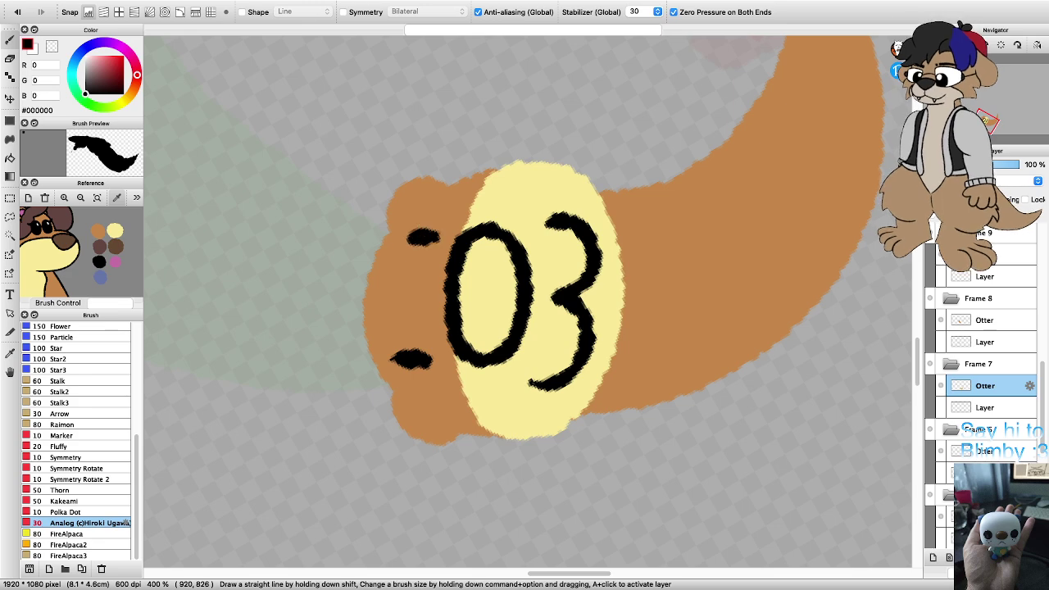
{"action": "scroll", "coordinate": [459, 270], "scroll_direction": "down", "scroll_amount": 2}
Step: Fill the Frame 7 otter's nose outline with black
{"action": "key", "text": "Right"}
{"action": "key", "text": "Right"}
{"action": "key", "text": "Right"}
{"action": "scroll", "coordinate": [519, 270], "scroll_direction": "down", "scroll_amount": 2}
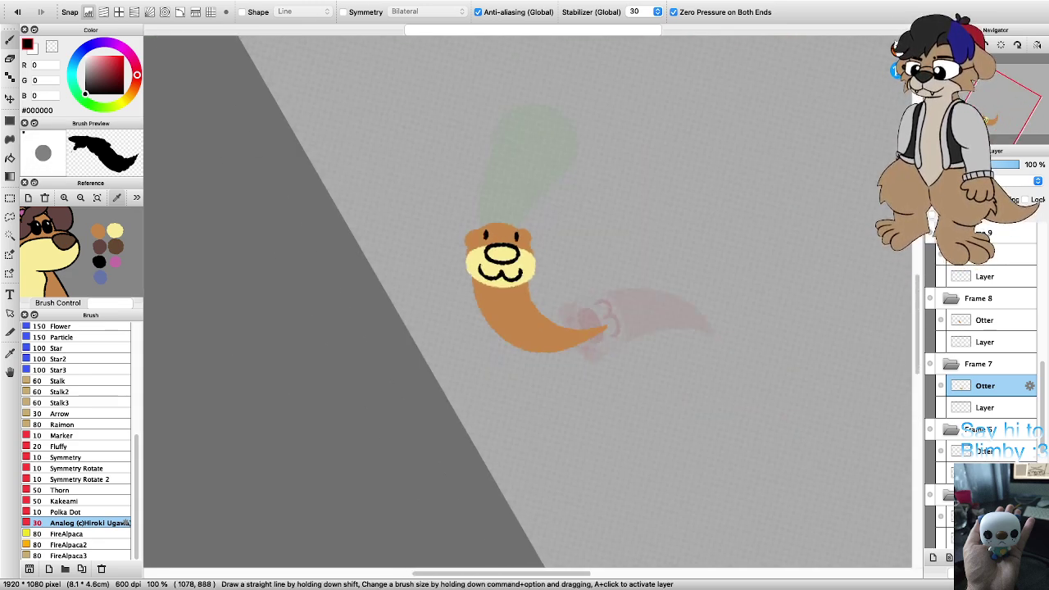
{"action": "scroll", "coordinate": [485, 278], "scroll_direction": "up", "scroll_amount": 4}
{"action": "key", "text": "g"}
{"action": "left_click", "coordinate": [537, 197]}
{"action": "scroll", "coordinate": [530, 231], "scroll_direction": "down", "scroll_amount": 1}
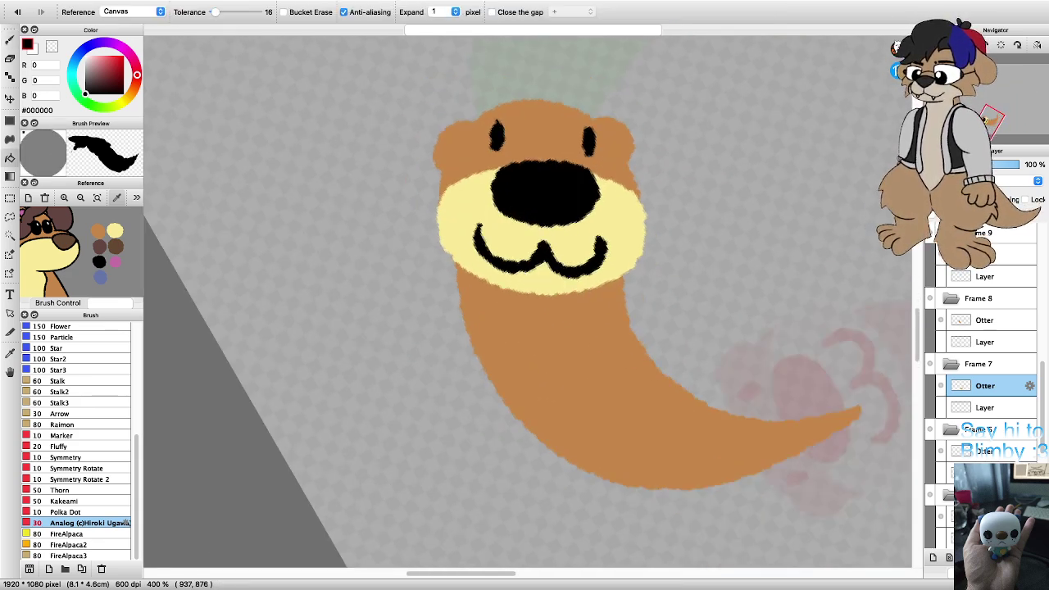
Step: Activate the Otter layer of Frame 8
{"action": "scroll", "coordinate": [529, 239], "scroll_direction": "down", "scroll_amount": 5}
{"action": "scroll", "coordinate": [538, 160], "scroll_direction": "up", "scroll_amount": 2}
{"action": "key", "text": "Left"}
{"action": "key", "text": "Left"}
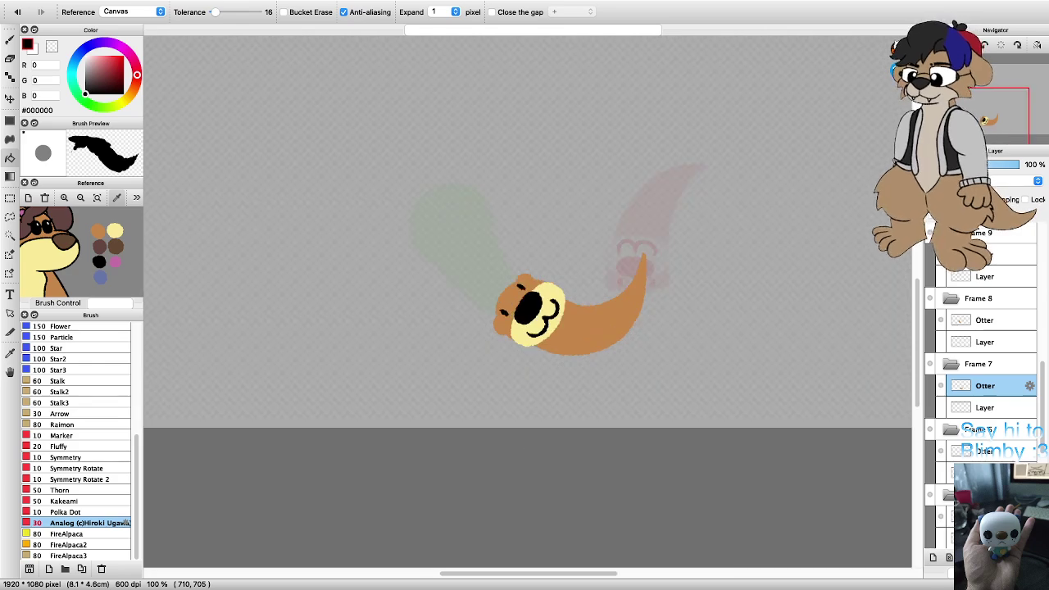
{"action": "scroll", "coordinate": [418, 275], "scroll_direction": "down", "scroll_amount": 3}
{"action": "scroll", "coordinate": [418, 275], "scroll_direction": "up", "scroll_amount": 4}
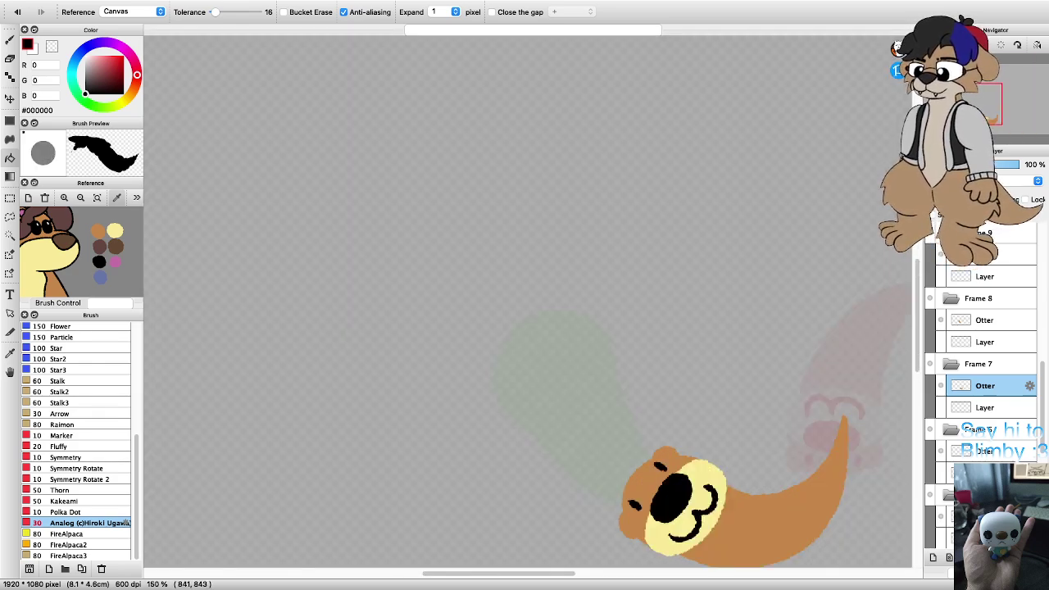
{"action": "left_click", "coordinate": [985, 320]}
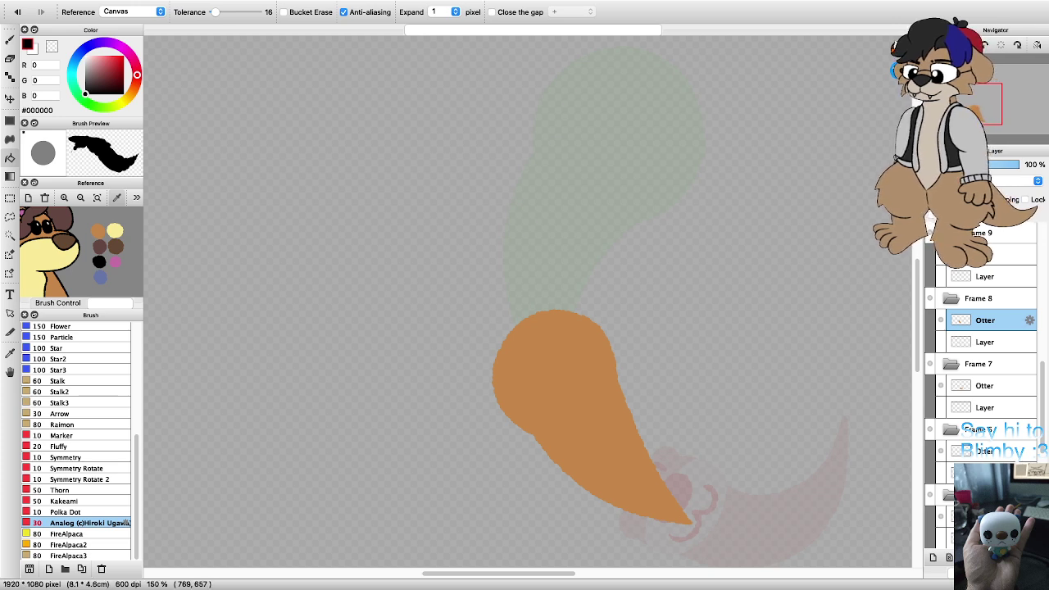
Step: Sample the body's brown and paint two filled, rounded ears on either side of the Frame 8 otter's head
{"action": "right_click", "coordinate": [553, 347]}
{"action": "key", "text": "b"}
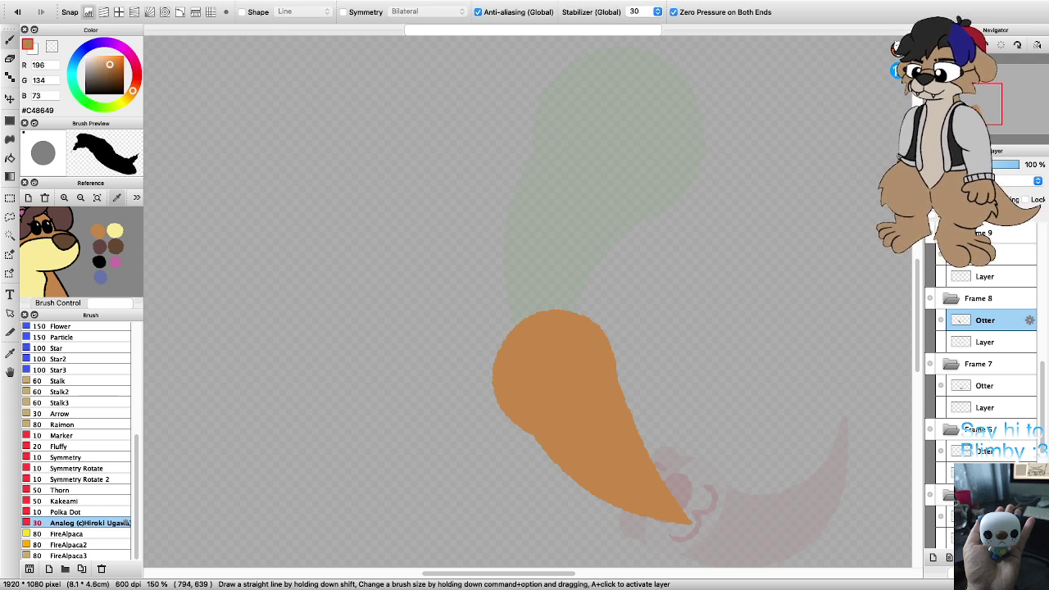
{"action": "scroll", "coordinate": [560, 322], "scroll_direction": "up", "scroll_amount": 3}
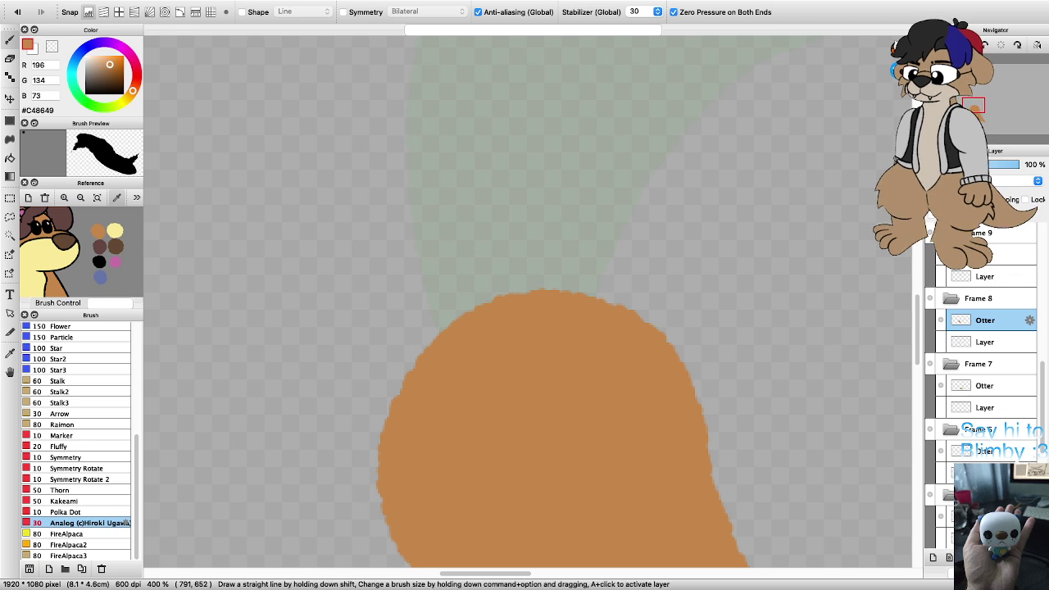
{"action": "key", "text": "Right"}
{"action": "key", "text": "Right"}
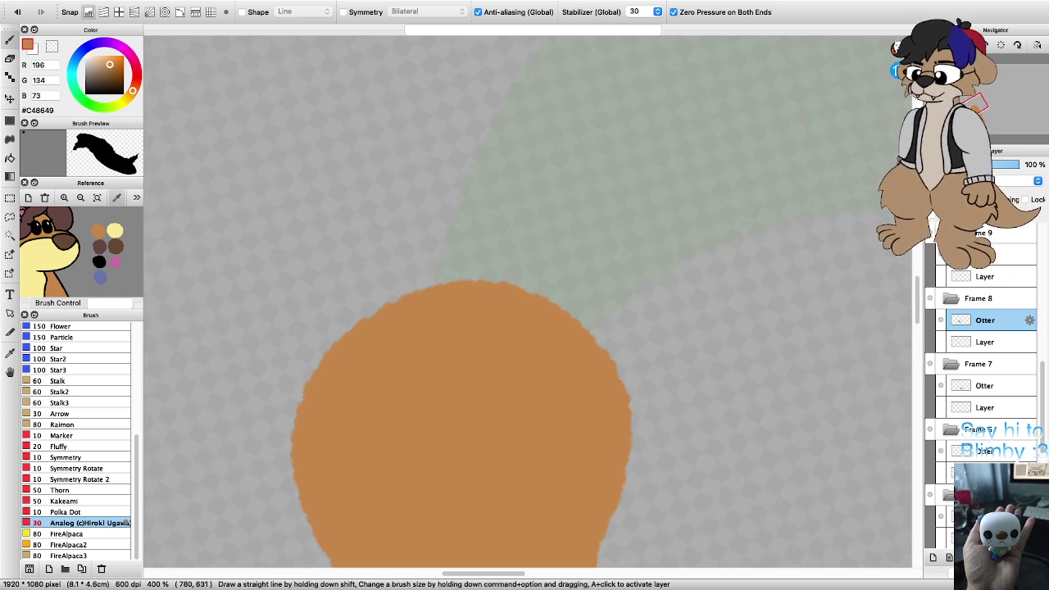
{"action": "scroll", "coordinate": [534, 300], "scroll_direction": "down", "scroll_amount": 2}
{"action": "scroll", "coordinate": [416, 329], "scroll_direction": "up", "scroll_amount": 2}
{"action": "mouse_move", "coordinate": [422, 357]}
{"action": "left_mouse_down"}
{"action": "mouse_move", "coordinate": [410, 316]}
{"action": "mouse_move", "coordinate": [483, 279]}
{"action": "left_mouse_up"}
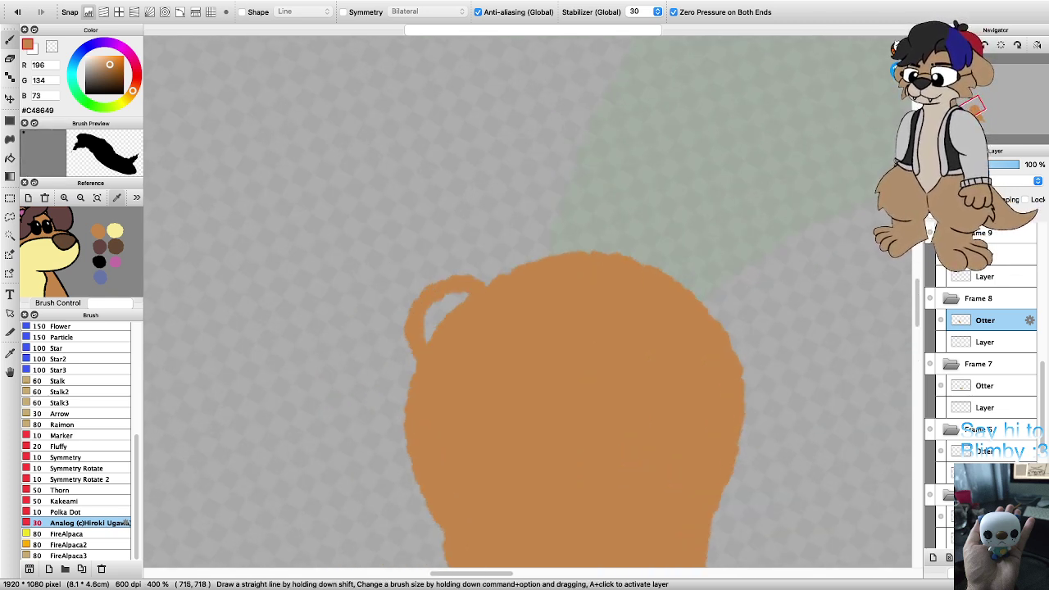
{"action": "left_click_drag", "start_coordinate": [427, 334], "coordinate": [429, 344]}
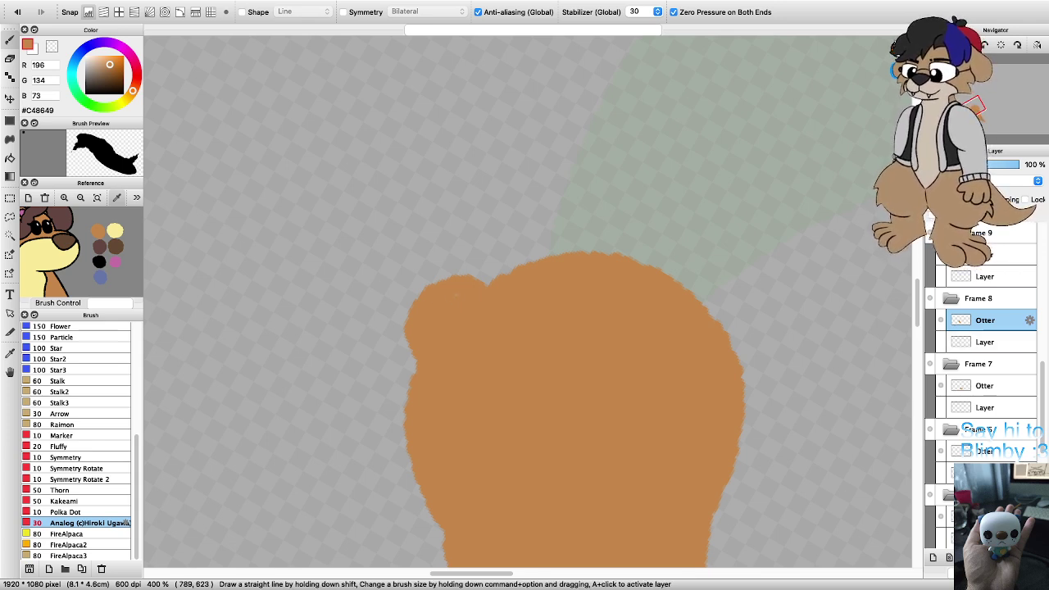
{"action": "mouse_move", "coordinate": [666, 277]}
{"action": "left_mouse_down"}
{"action": "mouse_move", "coordinate": [702, 268]}
{"action": "mouse_move", "coordinate": [721, 320]}
{"action": "left_mouse_up"}
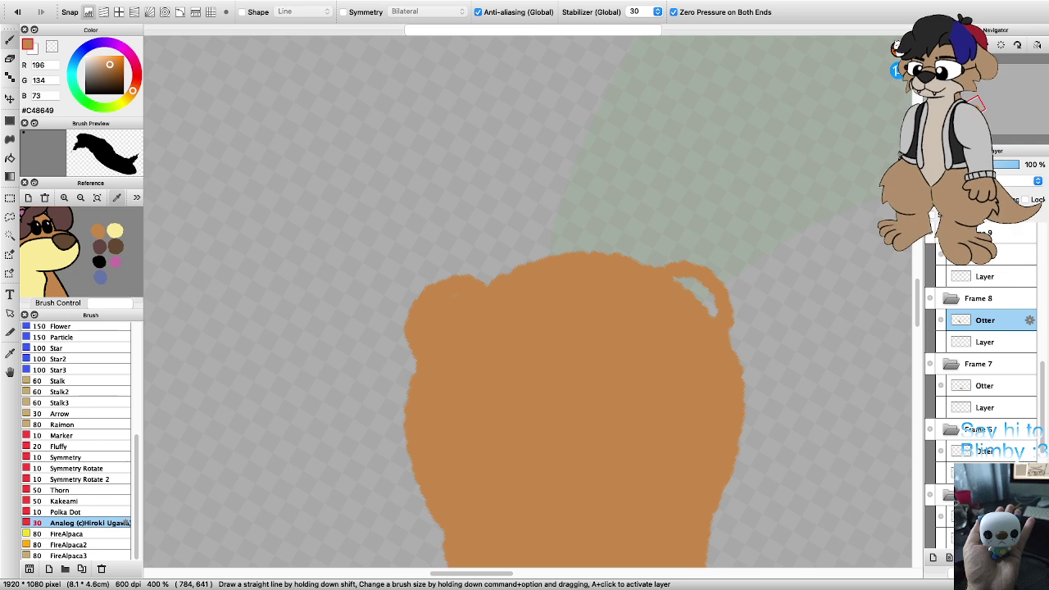
{"action": "scroll", "coordinate": [646, 327], "scroll_direction": "down", "scroll_amount": 3}
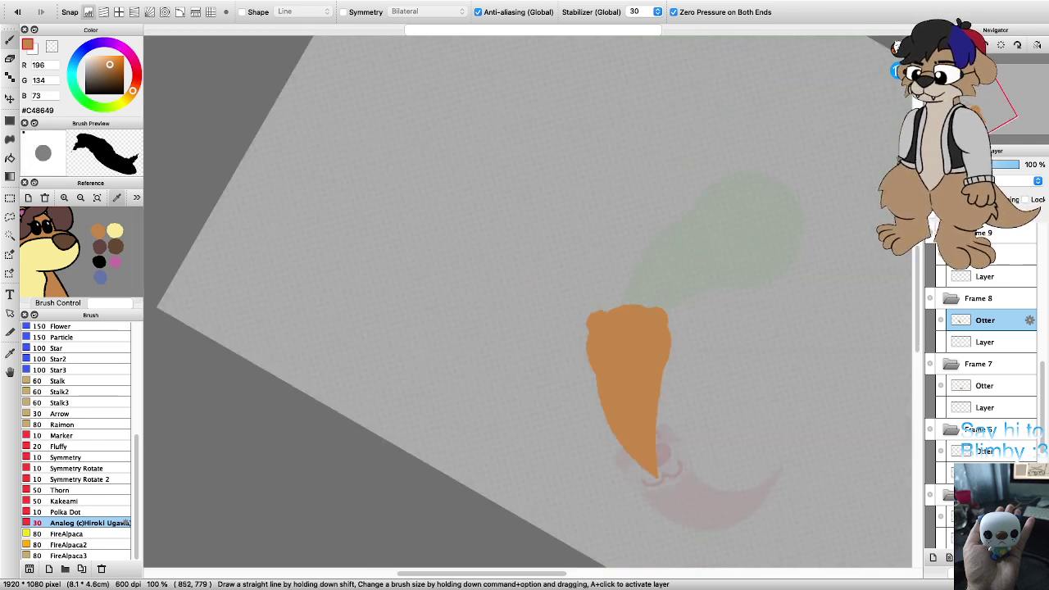
Step: Draw a wide pale yellow oval muzzle below the Frame 8 otter's ears and fill it with the same colour
{"action": "scroll", "coordinate": [657, 437], "scroll_direction": "up", "scroll_amount": 2}
{"action": "left_click", "coordinate": [115, 231]}
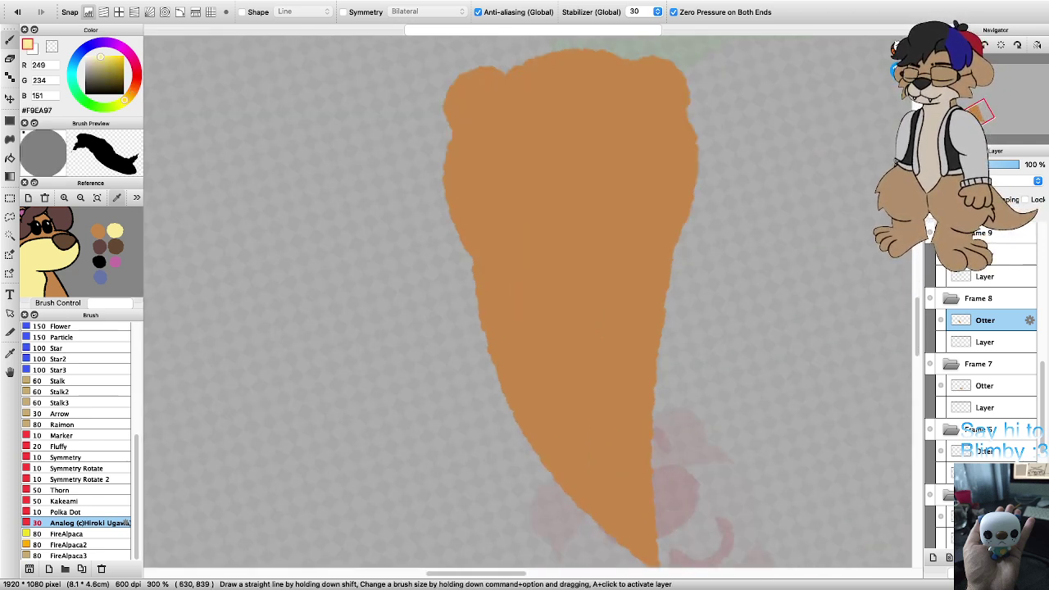
{"action": "mouse_move", "coordinate": [440, 185]}
{"action": "left_mouse_down"}
{"action": "mouse_move", "coordinate": [497, 147]}
{"action": "mouse_move", "coordinate": [609, 133]}
{"action": "mouse_move", "coordinate": [678, 160]}
{"action": "mouse_move", "coordinate": [693, 199]}
{"action": "mouse_move", "coordinate": [675, 246]}
{"action": "mouse_move", "coordinate": [643, 271]}
{"action": "mouse_move", "coordinate": [554, 286]}
{"action": "mouse_move", "coordinate": [490, 269]}
{"action": "mouse_move", "coordinate": [443, 199]}
{"action": "left_mouse_up"}
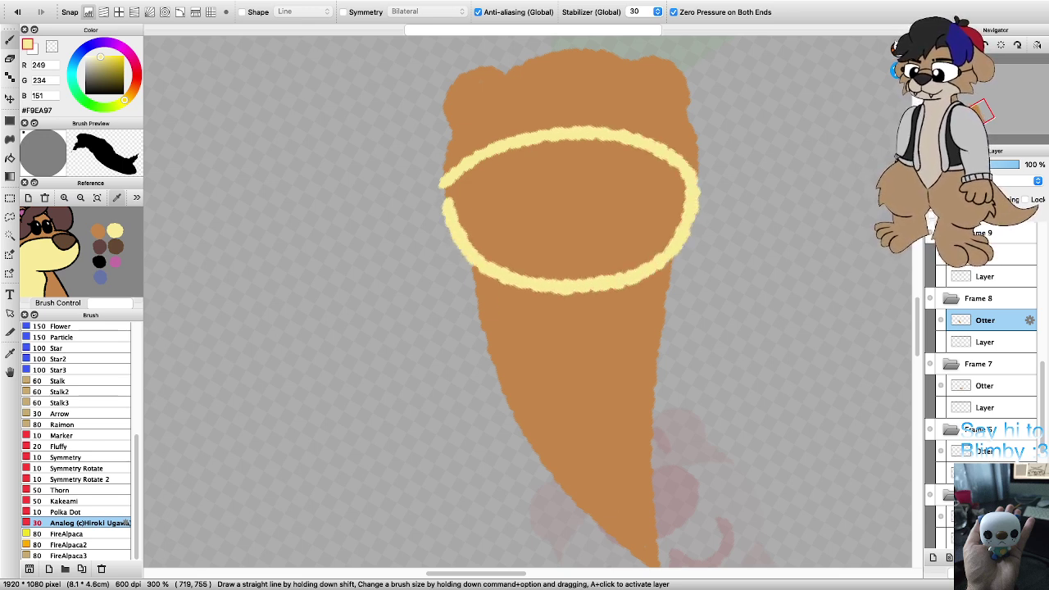
{"action": "scroll", "coordinate": [445, 187], "scroll_direction": "up", "scroll_amount": 4}
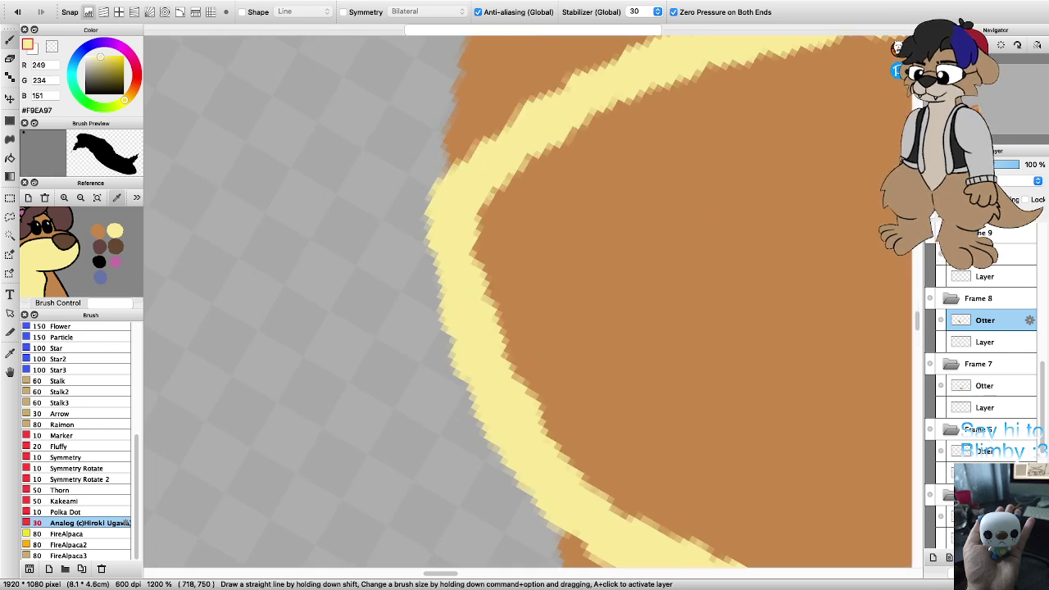
{"action": "scroll", "coordinate": [448, 195], "scroll_direction": "down", "scroll_amount": 3}
{"action": "key", "text": "g"}
{"action": "left_click", "coordinate": [562, 246]}
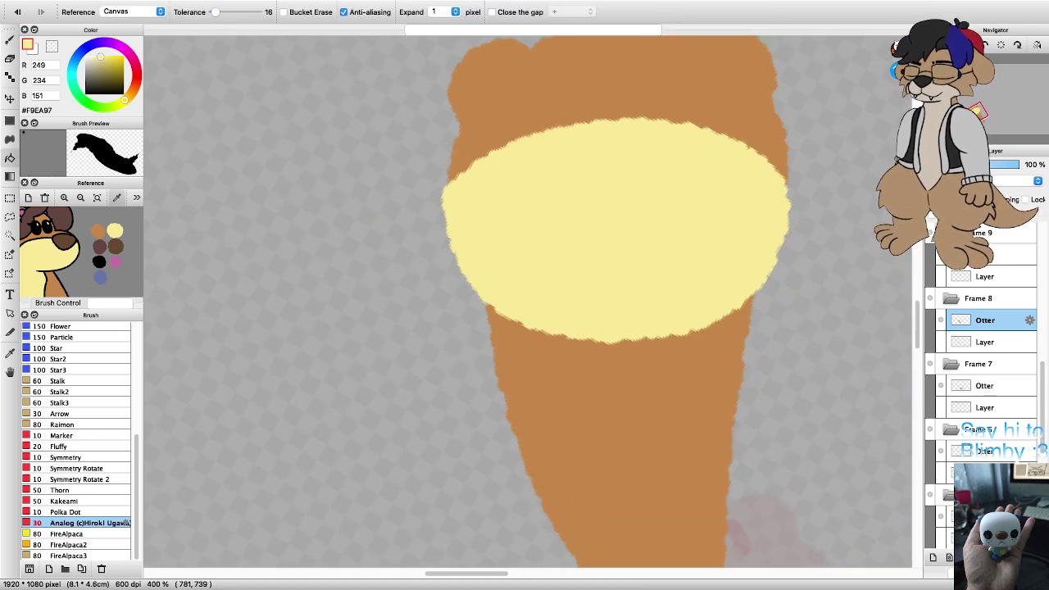
Step: Draw a black oval nose at the upper edge of the Frame 8 muzzle and fill it with black
{"action": "scroll", "coordinate": [562, 257], "scroll_direction": "down", "scroll_amount": 3}
{"action": "scroll", "coordinate": [556, 197], "scroll_direction": "up", "scroll_amount": 4}
{"action": "left_click", "coordinate": [99, 261]}
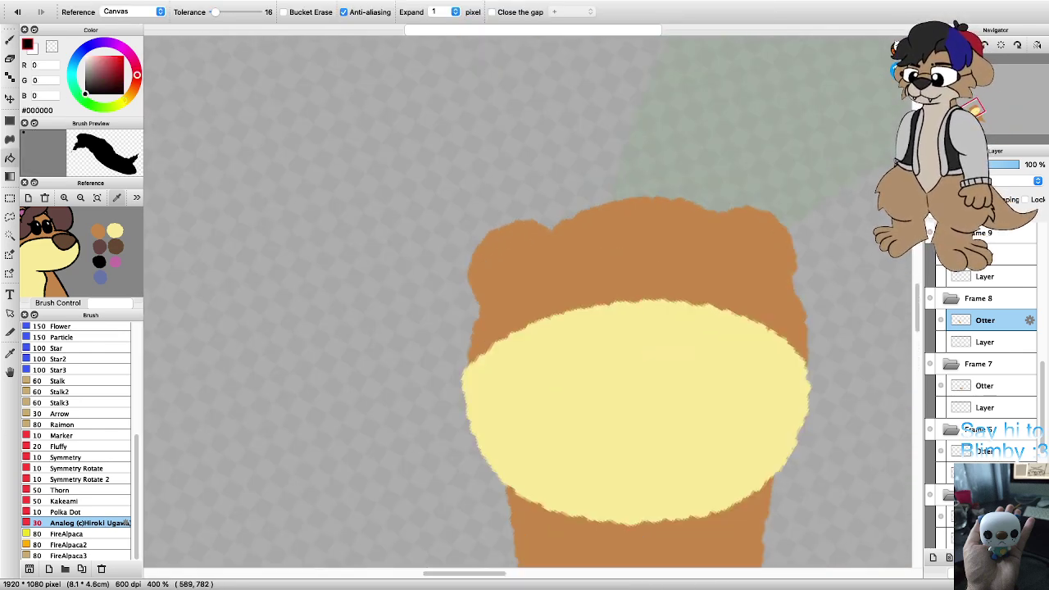
{"action": "key", "text": "Left"}
{"action": "key", "text": "Left"}
{"action": "key", "text": "Left"}
{"action": "key", "text": "Left"}
{"action": "key", "text": "Left"}
{"action": "key", "text": "Left"}
{"action": "key", "text": "b"}
{"action": "scroll", "coordinate": [610, 271], "scroll_direction": "down", "scroll_amount": 2}
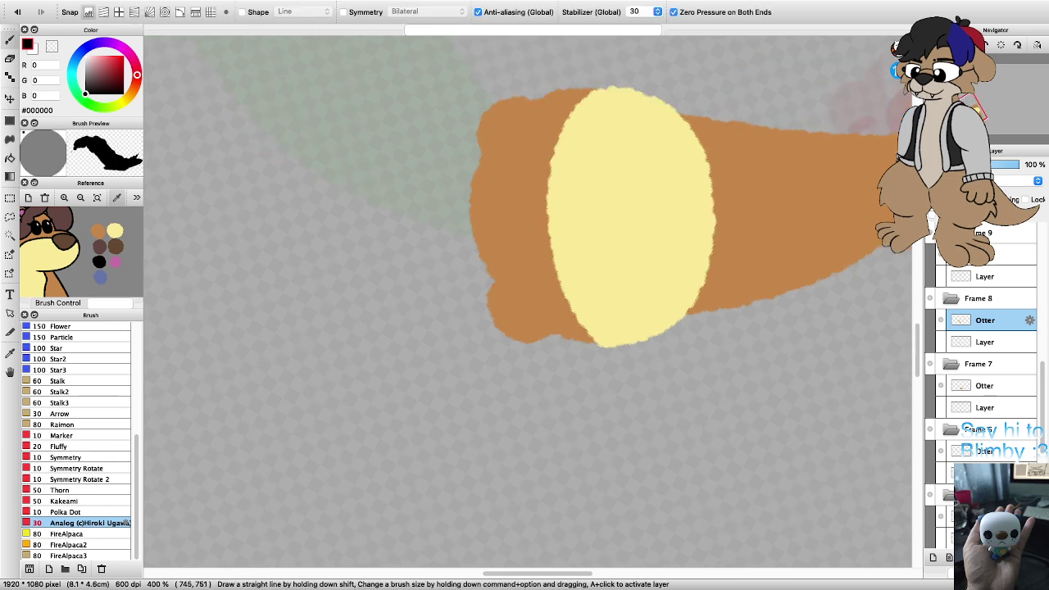
{"action": "scroll", "coordinate": [582, 208], "scroll_direction": "up", "scroll_amount": 2}
{"action": "mouse_move", "coordinate": [568, 327]}
{"action": "left_mouse_down"}
{"action": "mouse_move", "coordinate": [549, 246]}
{"action": "mouse_move", "coordinate": [572, 187]}
{"action": "mouse_move", "coordinate": [589, 182]}
{"action": "mouse_move", "coordinate": [629, 197]}
{"action": "mouse_move", "coordinate": [649, 271]}
{"action": "mouse_move", "coordinate": [633, 326]}
{"action": "mouse_move", "coordinate": [589, 344]}
{"action": "left_mouse_up"}
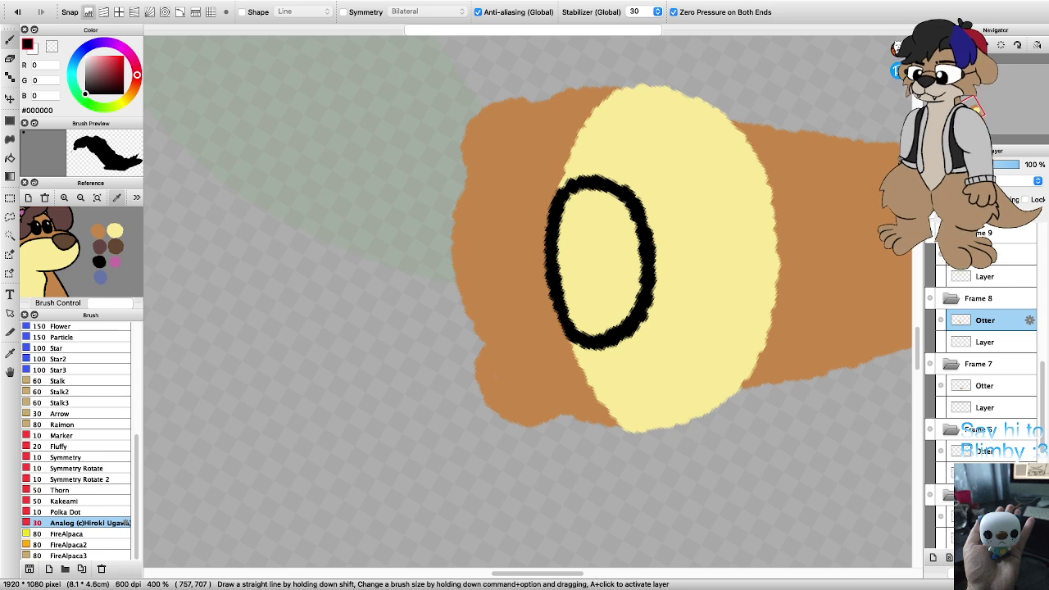
{"action": "key", "text": "f"}
{"action": "left_click", "coordinate": [600, 264]}
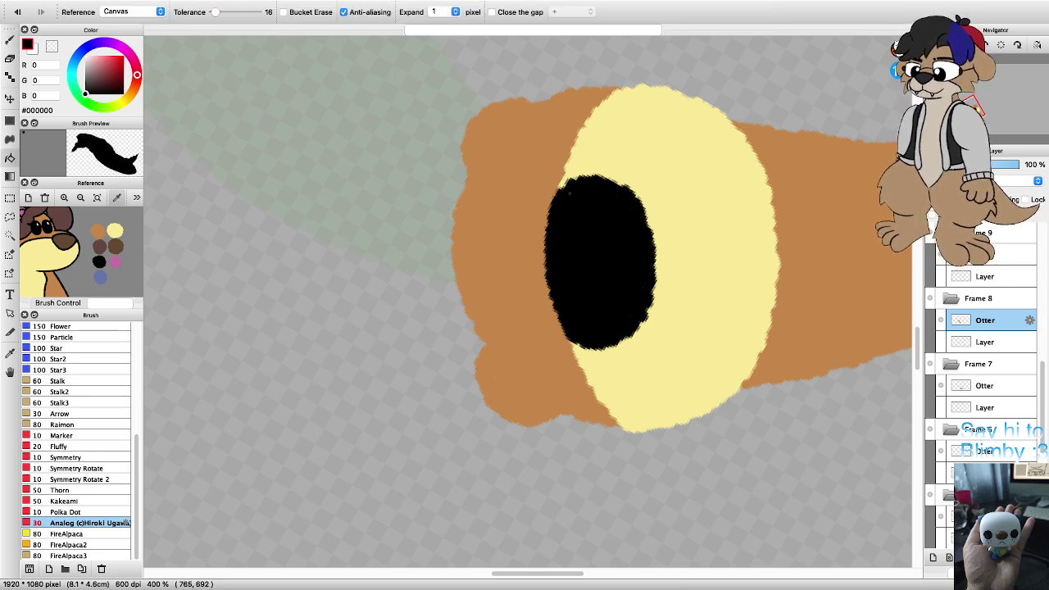
Step: Paint two small black oval eyes above the Frame 8 otter's nose and a curved W-shaped black mouth on its muzzle
{"action": "key", "text": "b"}
{"action": "key", "text": "Right"}
{"action": "key", "text": "Right"}
{"action": "key", "text": "Right"}
{"action": "key", "text": "Right"}
{"action": "key", "text": "Right"}
{"action": "key", "text": "Right"}
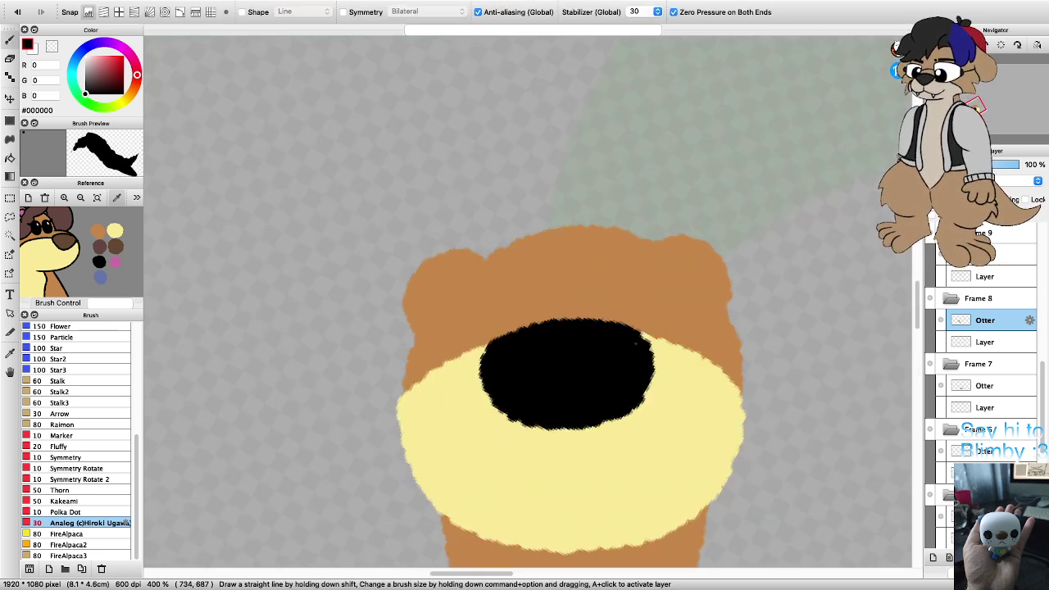
{"action": "mouse_move", "coordinate": [487, 319]}
{"action": "left_mouse_down"}
{"action": "mouse_move", "coordinate": [490, 281]}
{"action": "mouse_move", "coordinate": [495, 315]}
{"action": "left_mouse_up"}
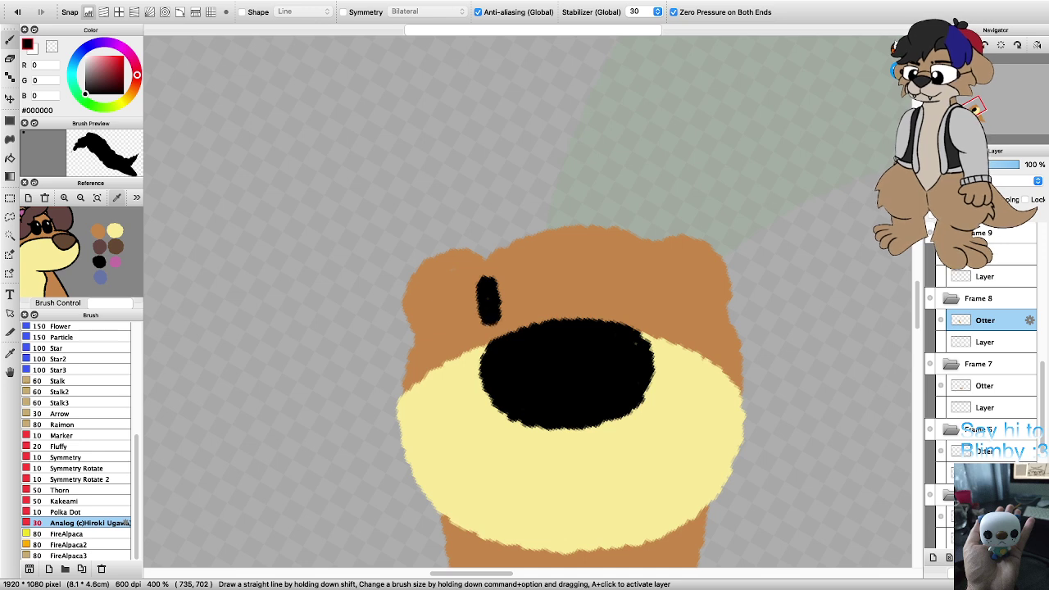
{"action": "left_click_drag", "start_coordinate": [636, 312], "coordinate": [631, 289]}
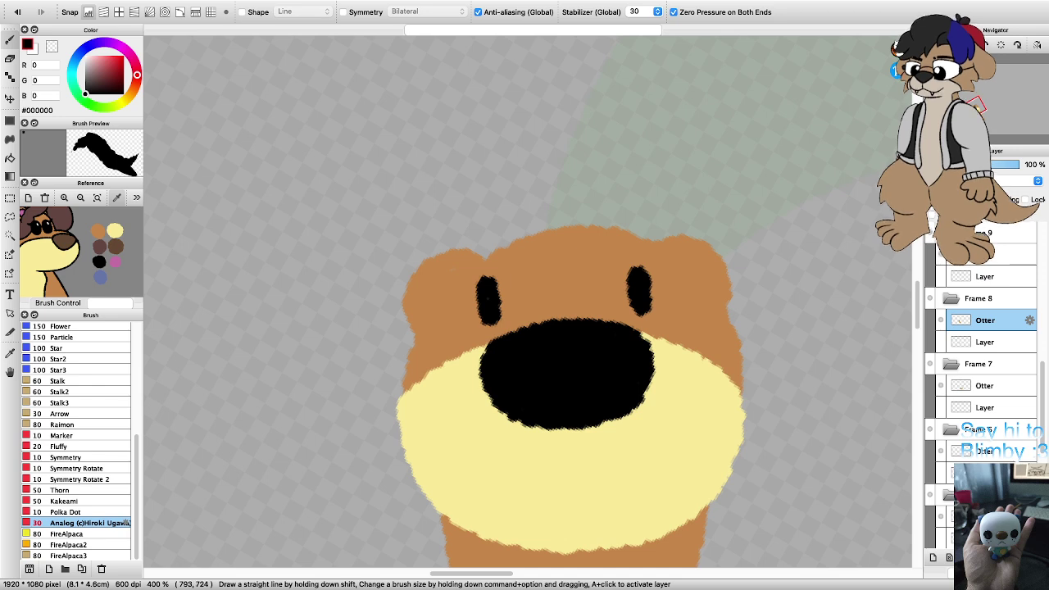
{"action": "mouse_move", "coordinate": [469, 438]}
{"action": "left_mouse_down"}
{"action": "mouse_move", "coordinate": [486, 503]}
{"action": "mouse_move", "coordinate": [541, 515]}
{"action": "mouse_move", "coordinate": [584, 464]}
{"action": "left_mouse_up"}
{"action": "mouse_move", "coordinate": [568, 458]}
{"action": "left_mouse_down"}
{"action": "mouse_move", "coordinate": [591, 489]}
{"action": "mouse_move", "coordinate": [640, 514]}
{"action": "mouse_move", "coordinate": [676, 463]}
{"action": "mouse_move", "coordinate": [672, 432]}
{"action": "left_mouse_up"}
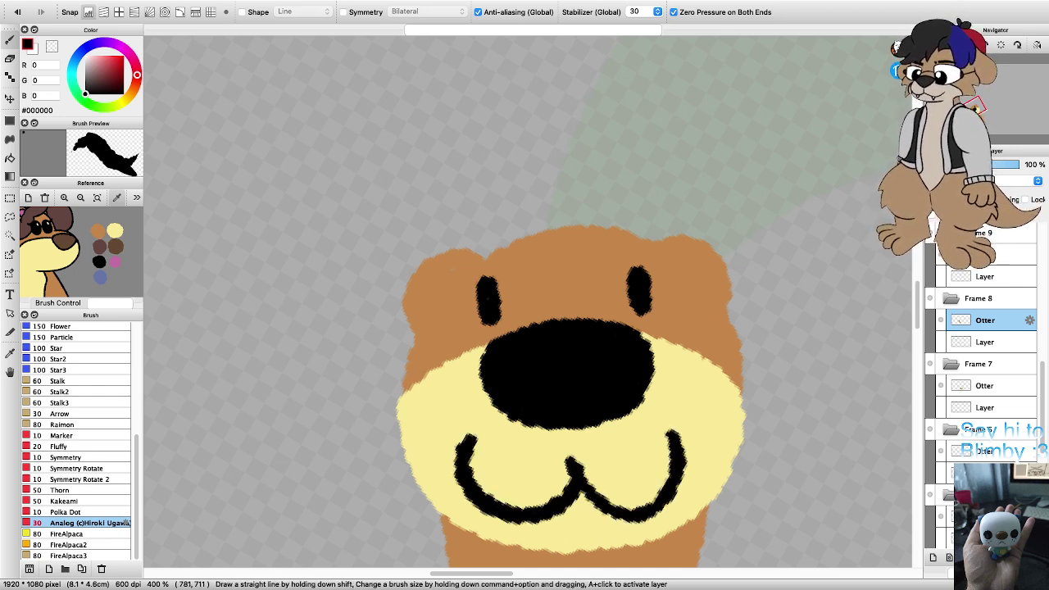
Step: Activate the Otter layer of Frame 9 and outline two rounded ears on the head in the body's brown
{"action": "scroll", "coordinate": [533, 359], "scroll_direction": "down", "scroll_amount": 4}
{"action": "scroll", "coordinate": [533, 354], "scroll_direction": "up", "scroll_amount": 1}
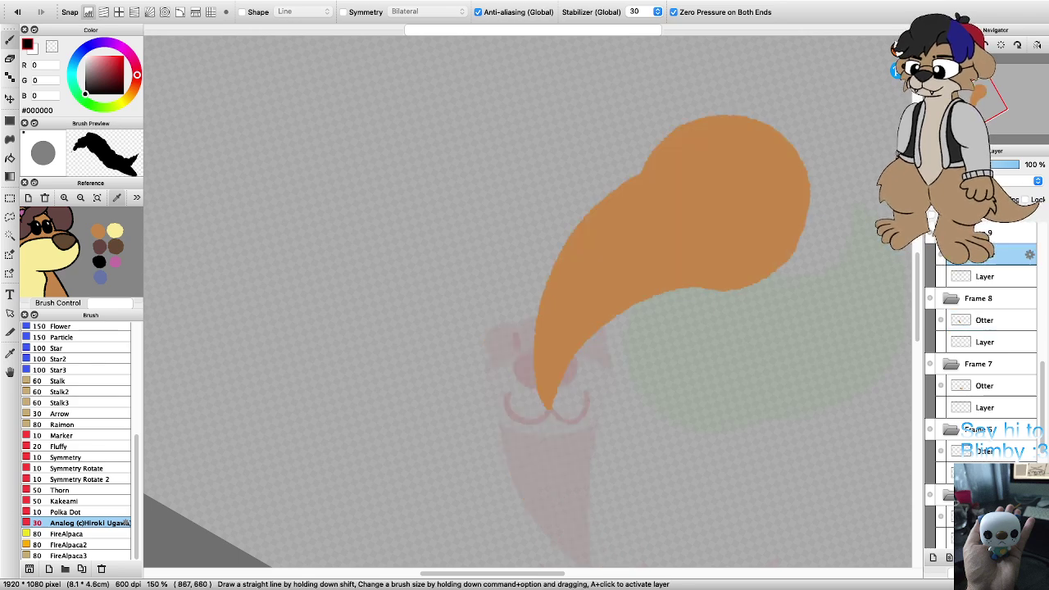
{"action": "scroll", "coordinate": [524, 303], "scroll_direction": "down", "scroll_amount": 3}
{"action": "scroll", "coordinate": [525, 303], "scroll_direction": "up", "scroll_amount": 5}
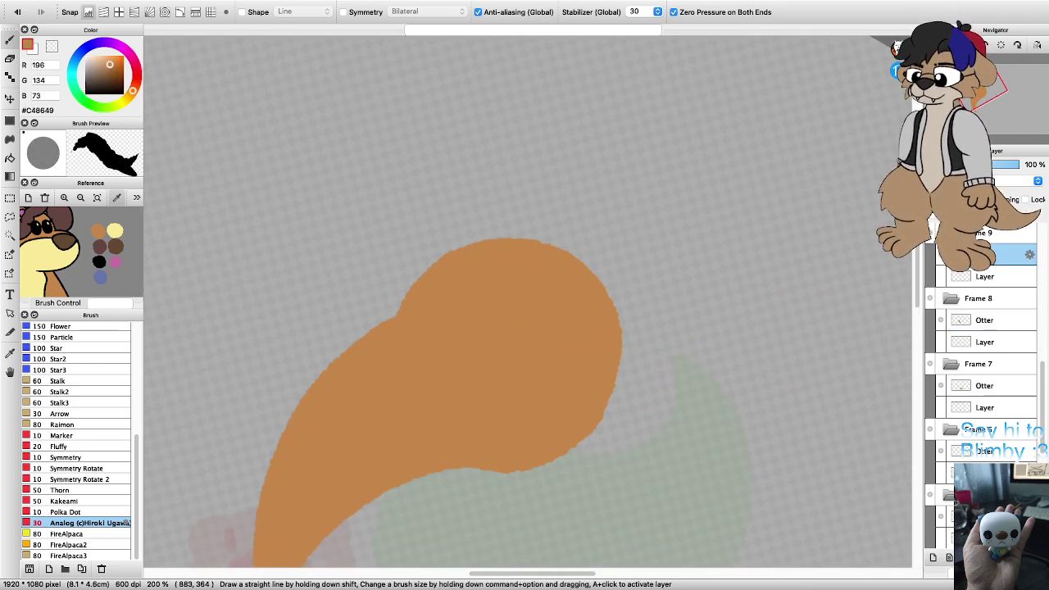
{"action": "key", "text": "Left"}
{"action": "key", "text": "Left"}
{"action": "key", "text": "Left"}
{"action": "key", "text": "Right"}
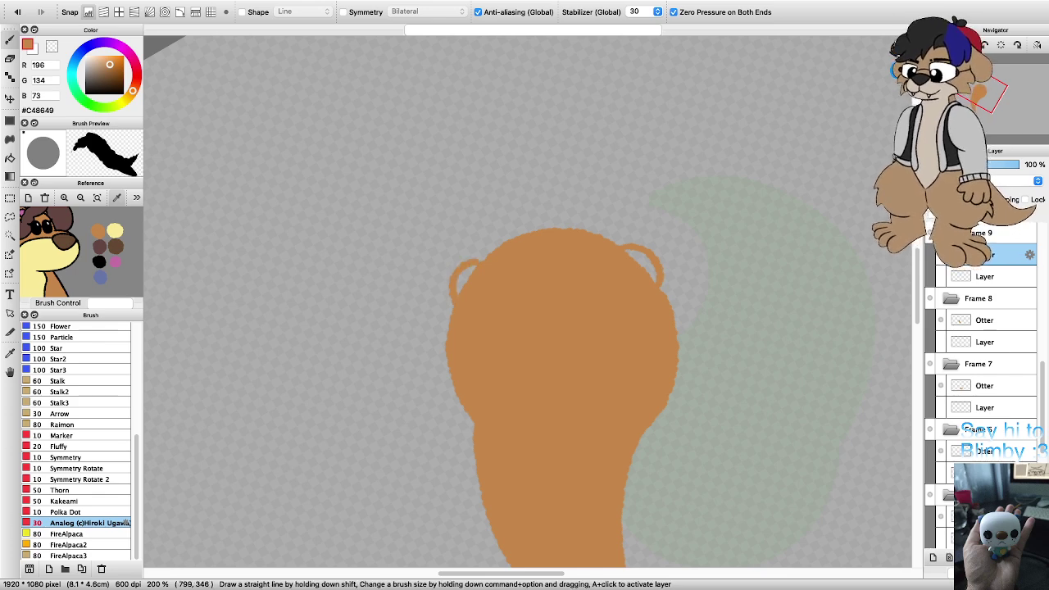
Step: Reset the canvas rotation and step through the neighbouring frames to compare the otter's poses and face placement with Frame 9
{"action": "scroll", "coordinate": [525, 303], "scroll_direction": "down", "scroll_amount": 5}
{"action": "scroll", "coordinate": [525, 303], "scroll_direction": "left", "scroll_amount": 3}
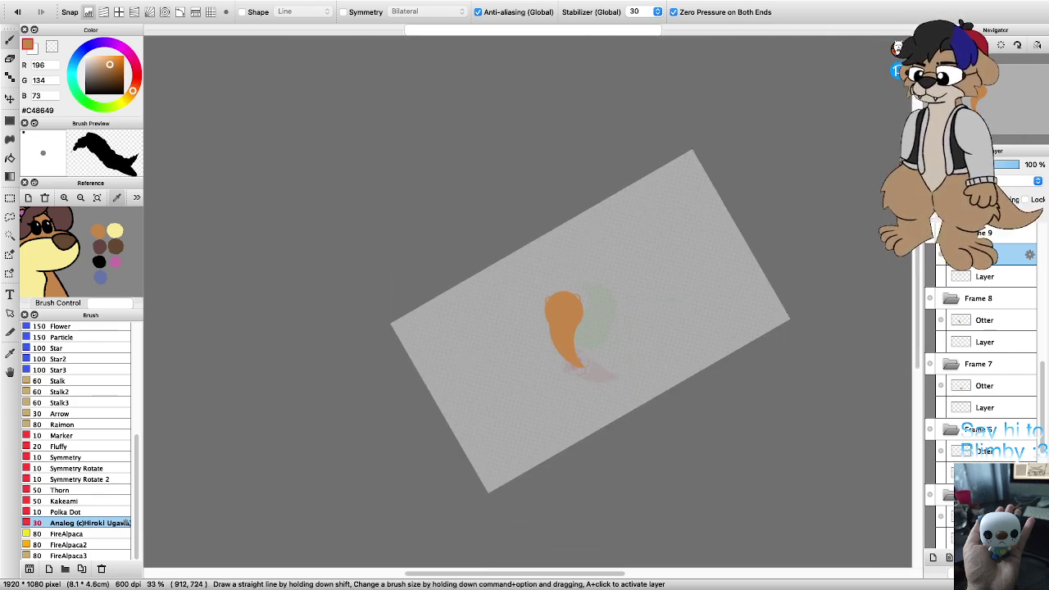
{"action": "scroll", "coordinate": [614, 366], "scroll_direction": "up", "scroll_amount": 1}
{"action": "left_click", "coordinate": [967, 44]}
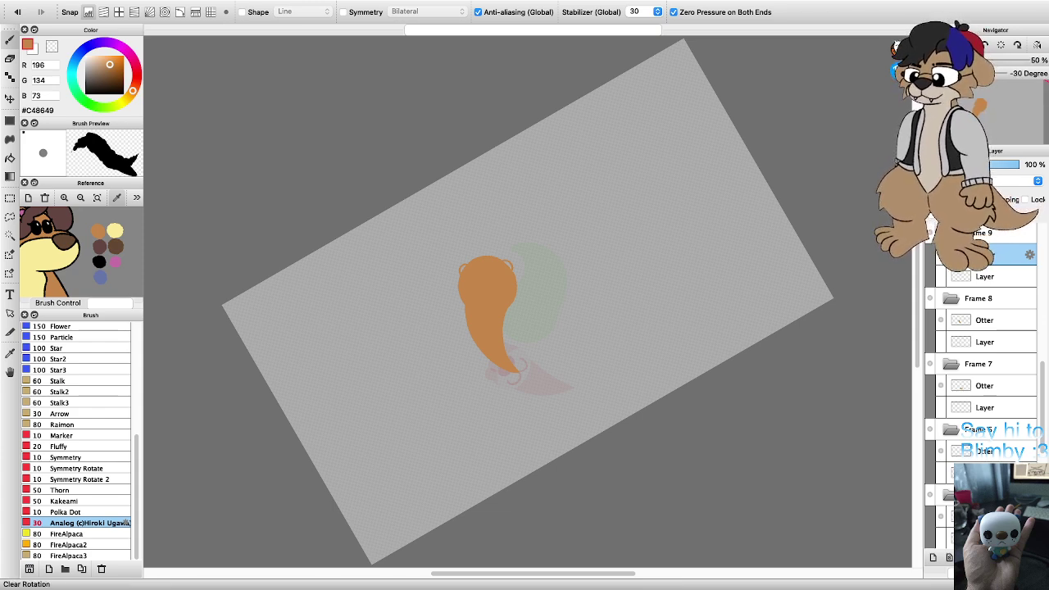
{"action": "left_click", "coordinate": [1001, 45]}
{"action": "scroll", "coordinate": [528, 360], "scroll_direction": "up", "scroll_amount": 1}
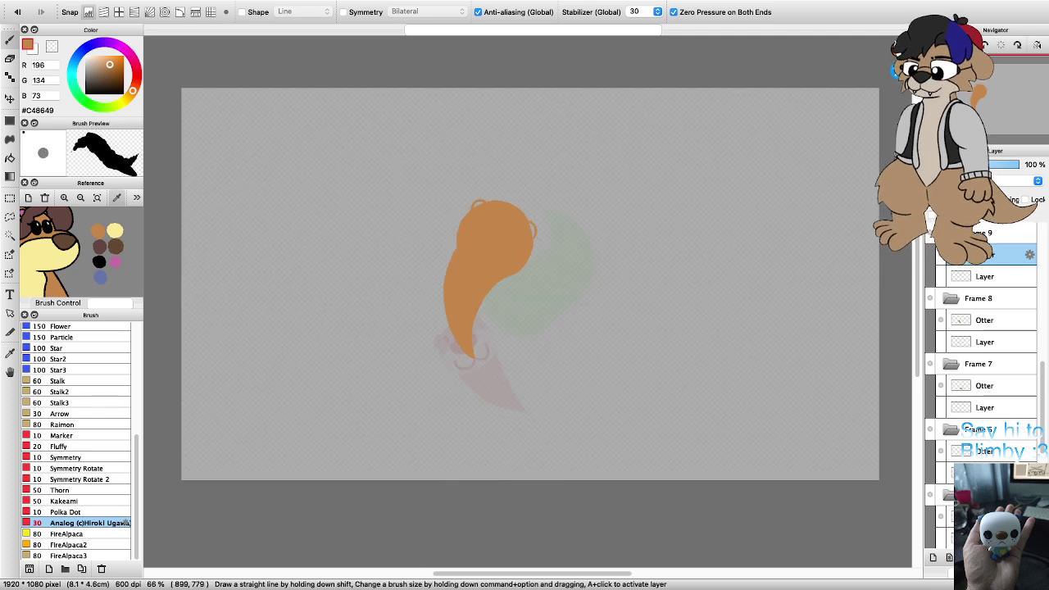
{"action": "key", "text": "super+Down"}
{"action": "key", "text": "super+Down"}
{"action": "key", "text": "super+Down"}
{"action": "key", "text": "super+Down"}
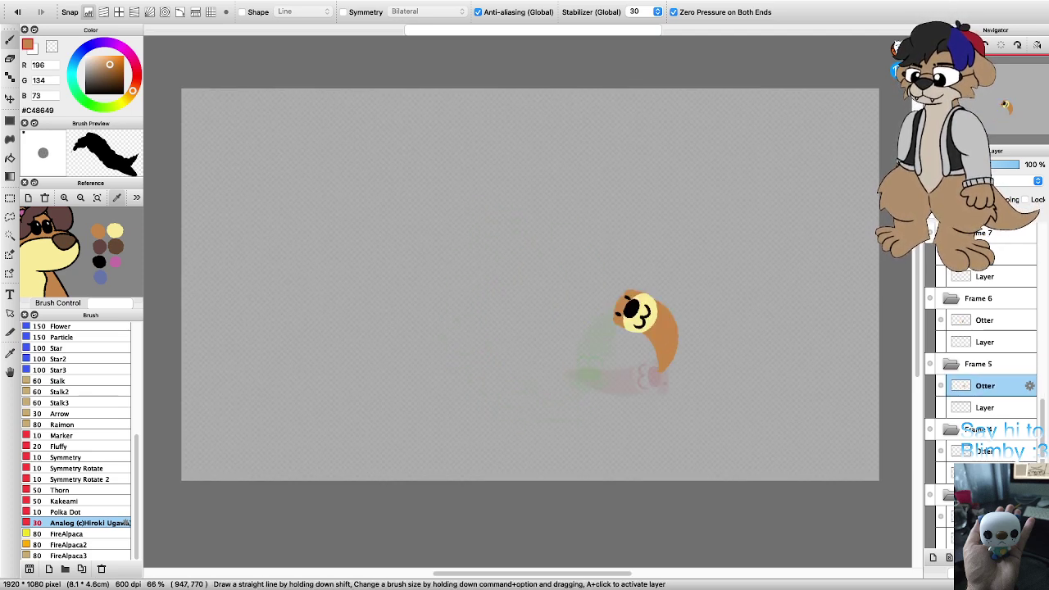
{"action": "key", "text": "super+Up"}
{"action": "key", "text": "super+Up"}
{"action": "key", "text": "super+Up"}
{"action": "key", "text": "super+Up"}
{"action": "key", "text": "super+Up"}
{"action": "key", "text": "super+Down"}
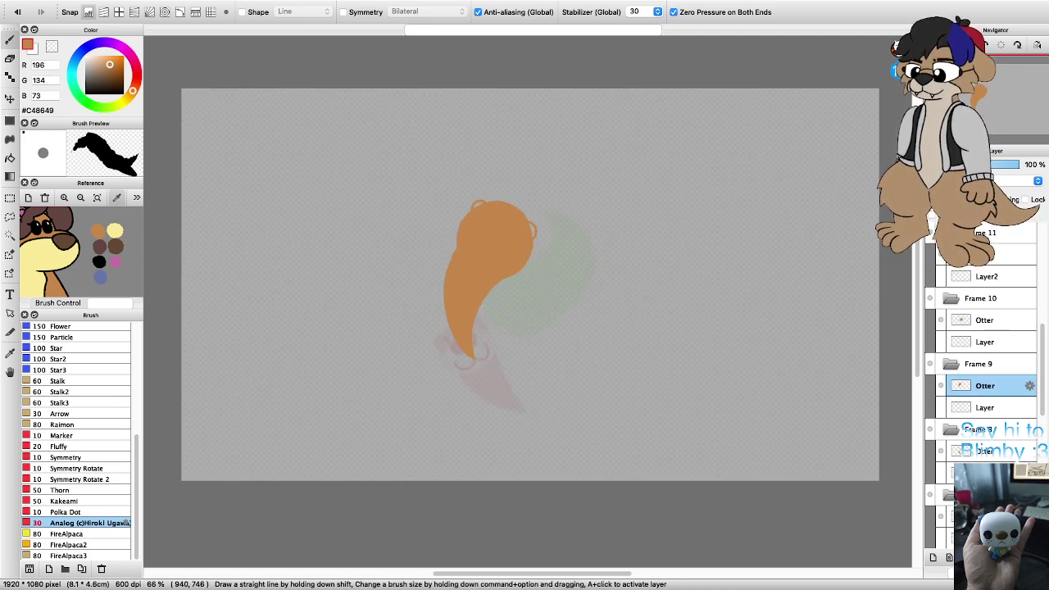
{"action": "key", "text": "super+Down"}
{"action": "key", "text": "super+Up"}
Step: Try outlining a wide pale yellow muzzle across the Frame 9 otter's head and filling it with the same colour
{"action": "scroll", "coordinate": [472, 226], "scroll_direction": "up", "scroll_amount": 3}
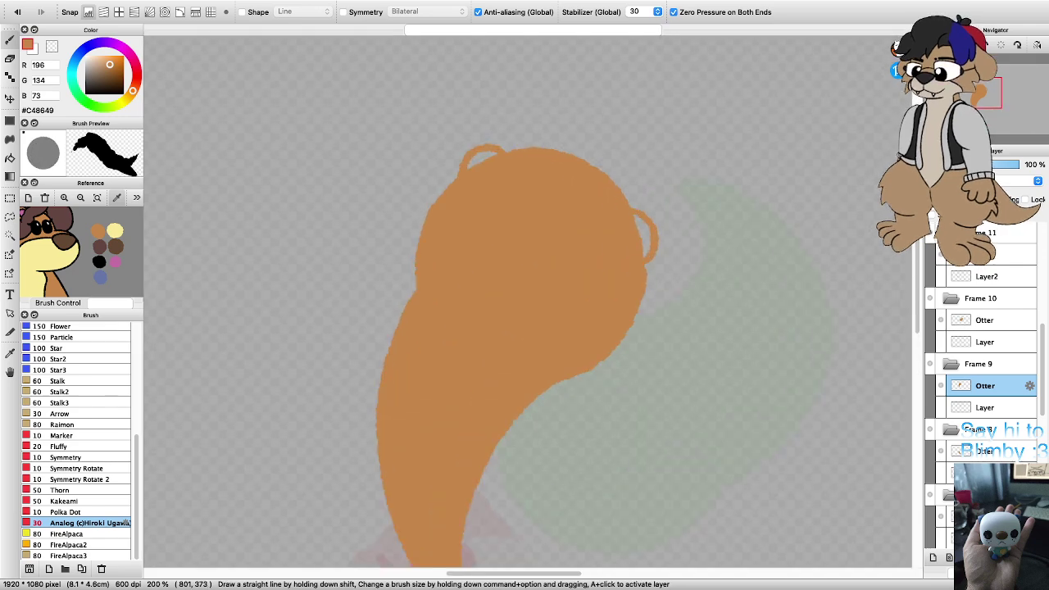
{"action": "key", "text": "Left"}
{"action": "key", "text": "Left"}
{"action": "key", "text": "Left"}
{"action": "key", "text": "Left"}
{"action": "key", "text": "Left"}
{"action": "key", "text": "Left"}
{"action": "key", "text": "Left"}
{"action": "key", "text": "Left"}
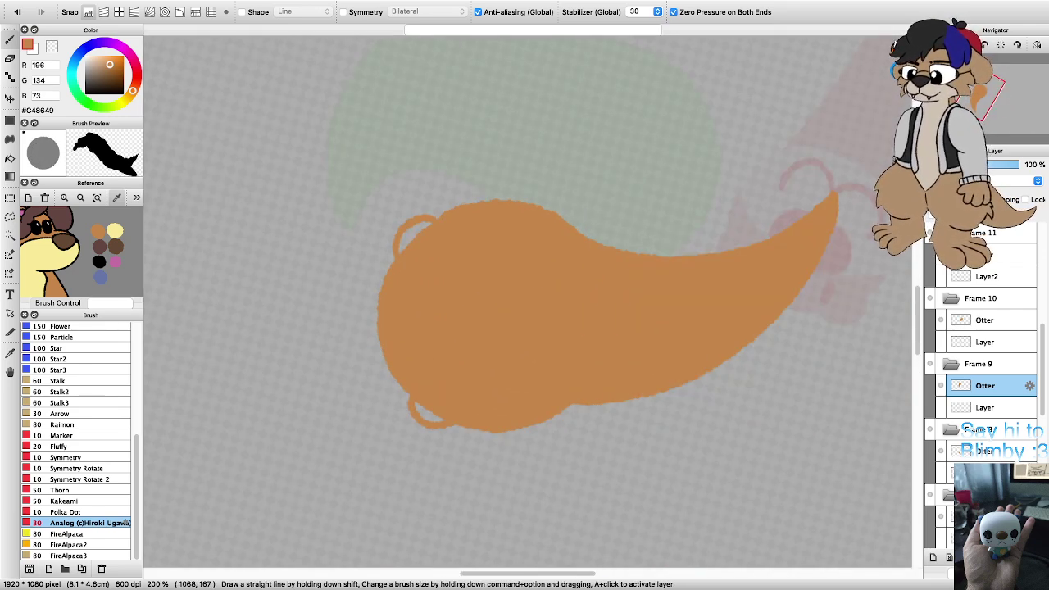
{"action": "left_click", "coordinate": [115, 231]}
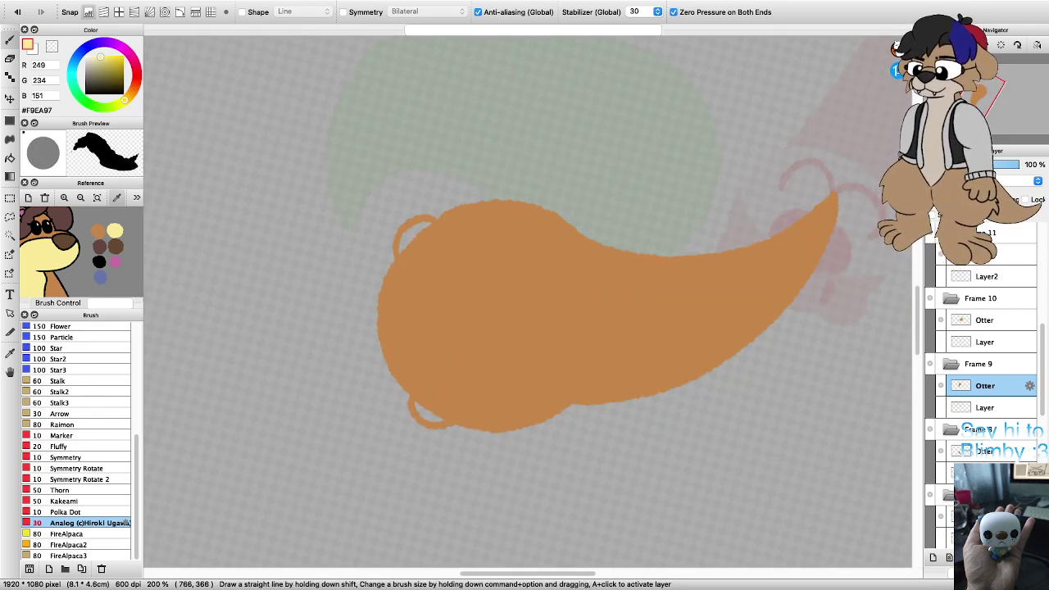
{"action": "mouse_move", "coordinate": [496, 431]}
{"action": "left_mouse_down"}
{"action": "mouse_move", "coordinate": [470, 322]}
{"action": "mouse_move", "coordinate": [474, 214]}
{"action": "left_mouse_up"}
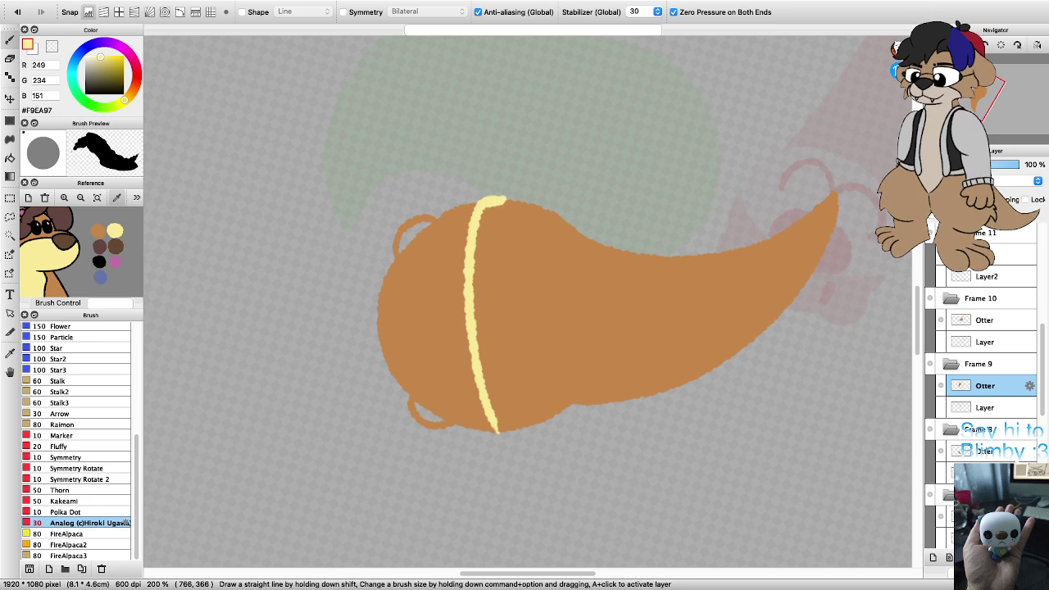
{"action": "left_click_drag", "start_coordinate": [582, 246], "coordinate": [593, 318]}
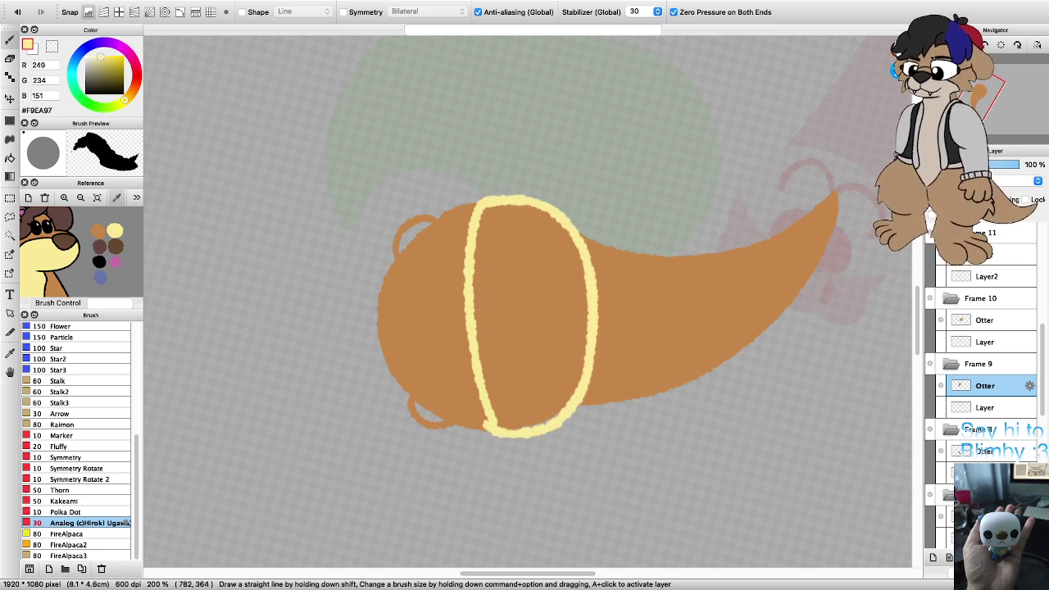
{"action": "key", "text": "g"}
{"action": "left_click", "coordinate": [529, 315]}
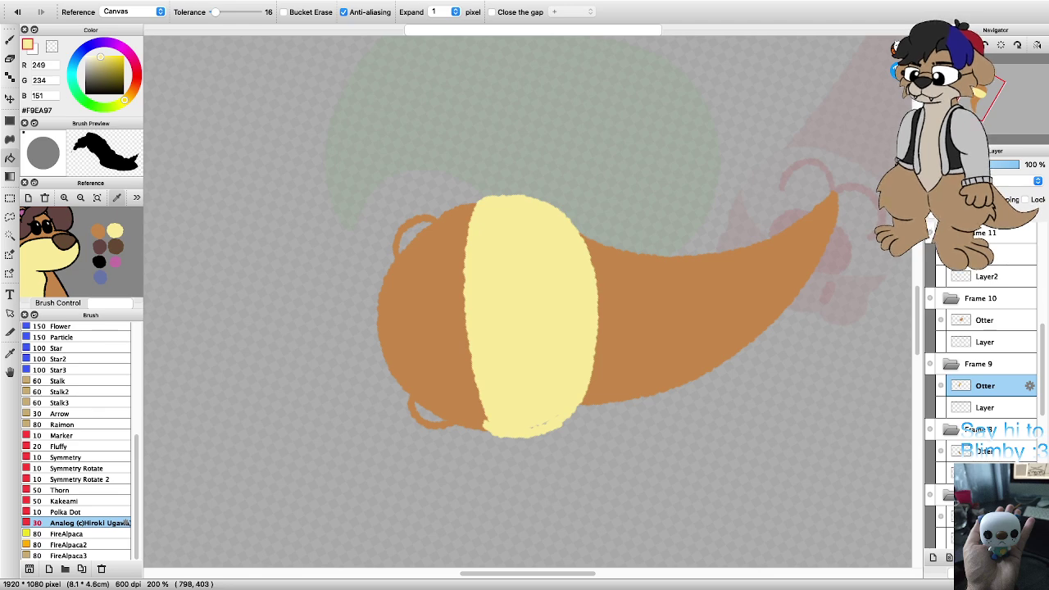
Step: Try retouching the corner of the Frame 9 muzzle with brown and pale yellow strokes
{"action": "key", "text": "b"}
{"action": "scroll", "coordinate": [544, 396], "scroll_direction": "up", "scroll_amount": 2}
{"action": "scroll", "coordinate": [533, 447], "scroll_direction": "down", "scroll_amount": 3}
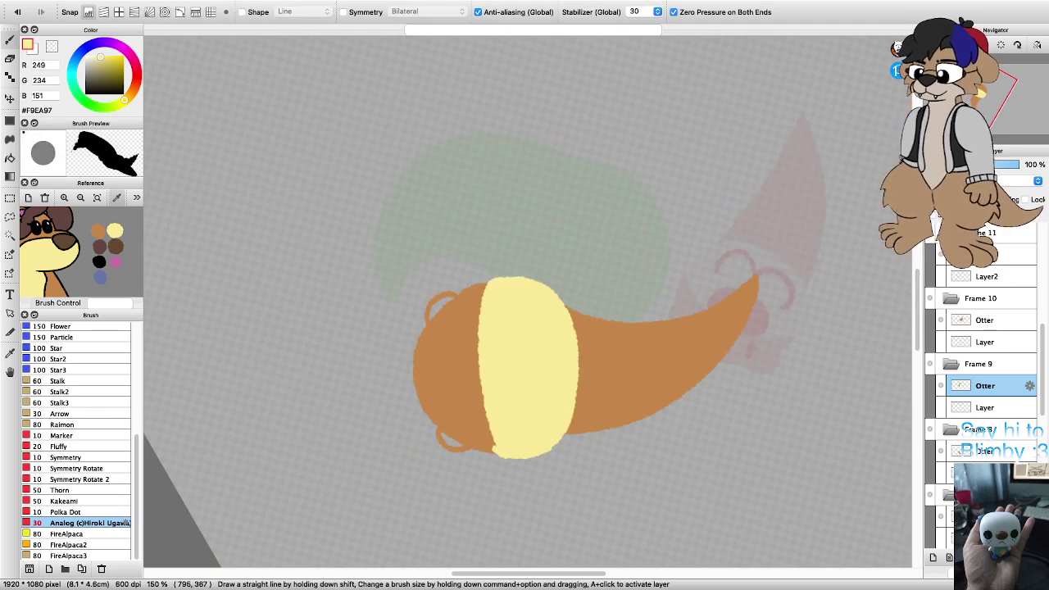
{"action": "scroll", "coordinate": [492, 450], "scroll_direction": "up", "scroll_amount": 4}
{"action": "left_click", "coordinate": [97, 230]}
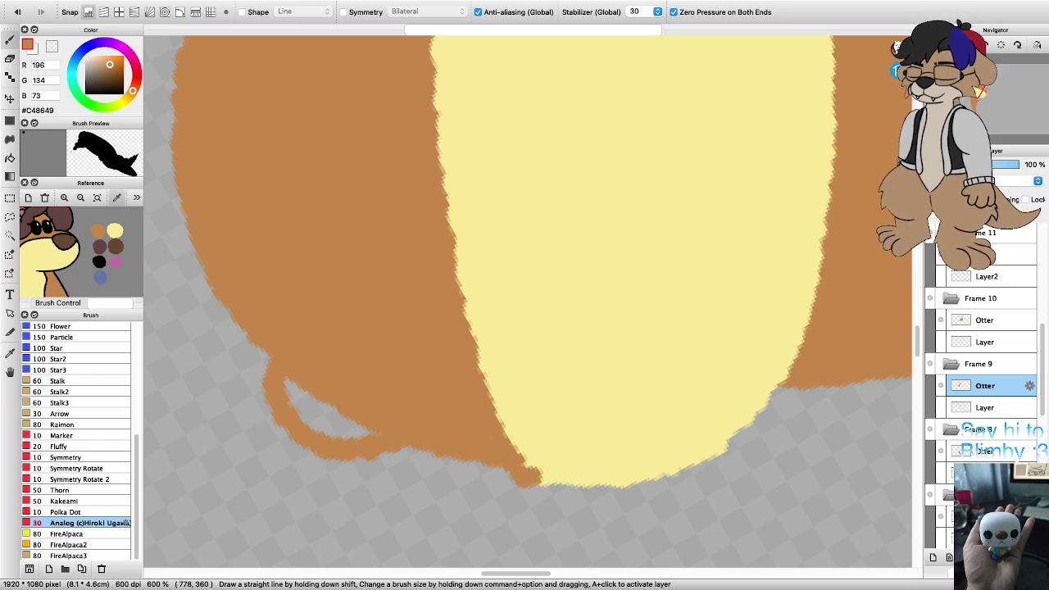
{"action": "left_click", "coordinate": [115, 231]}
{"action": "left_click_drag", "start_coordinate": [531, 477], "coordinate": [497, 446]}
Step: Undo the Frame 9 muzzle's retouching, fill and outline, leaving the brown body and ear outlines
{"action": "key", "text": "super+z"}
{"action": "key", "text": "super+z"}
{"action": "key", "text": "super+z"}
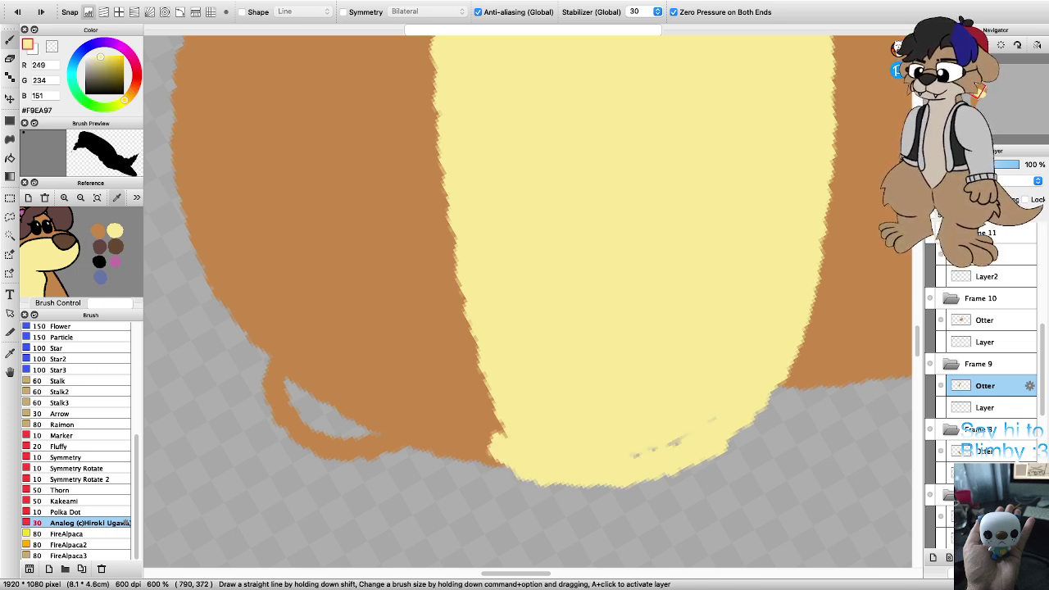
Step: Fill in both outlined ears of the Frame 9 otter with the body's brown
{"action": "scroll", "coordinate": [533, 399], "scroll_direction": "down", "scroll_amount": 2}
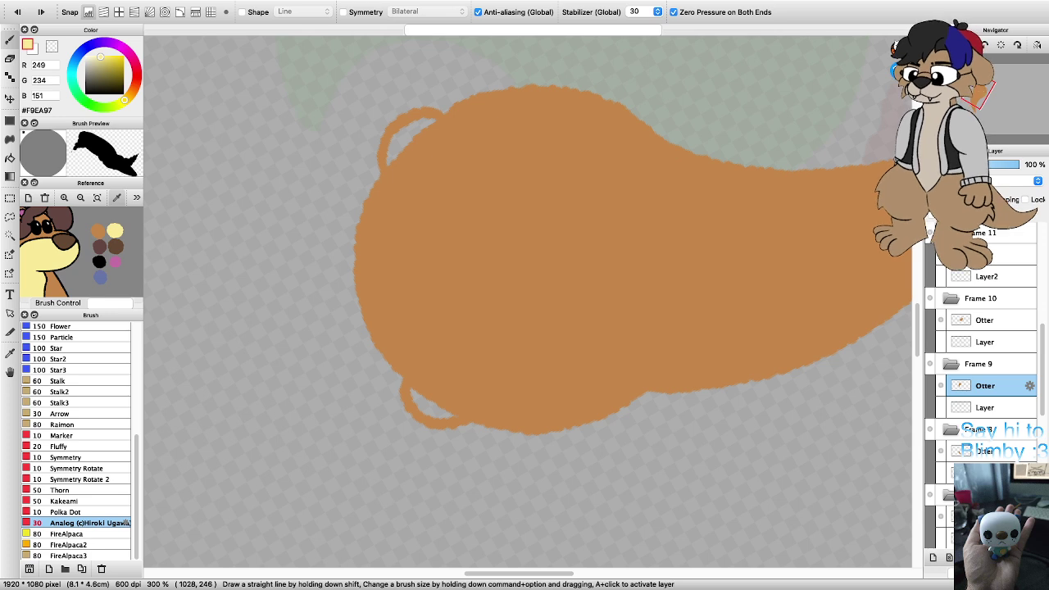
{"action": "left_click", "coordinate": [97, 231]}
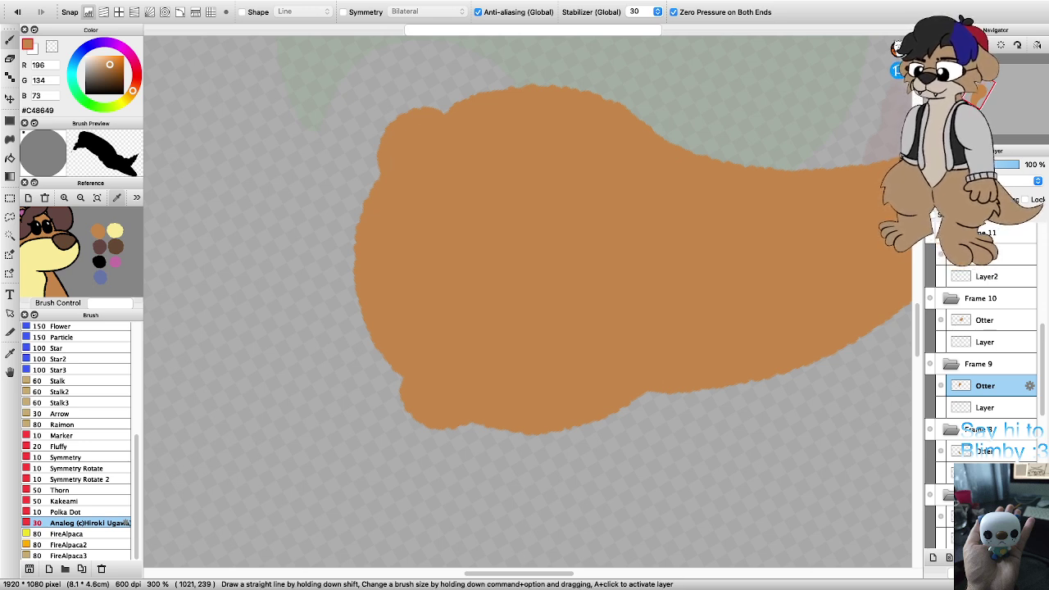
Step: Draw a pale yellow muzzle outline with a gently arched upper edge across the Frame 9 head and fill it
{"action": "left_click", "coordinate": [115, 231]}
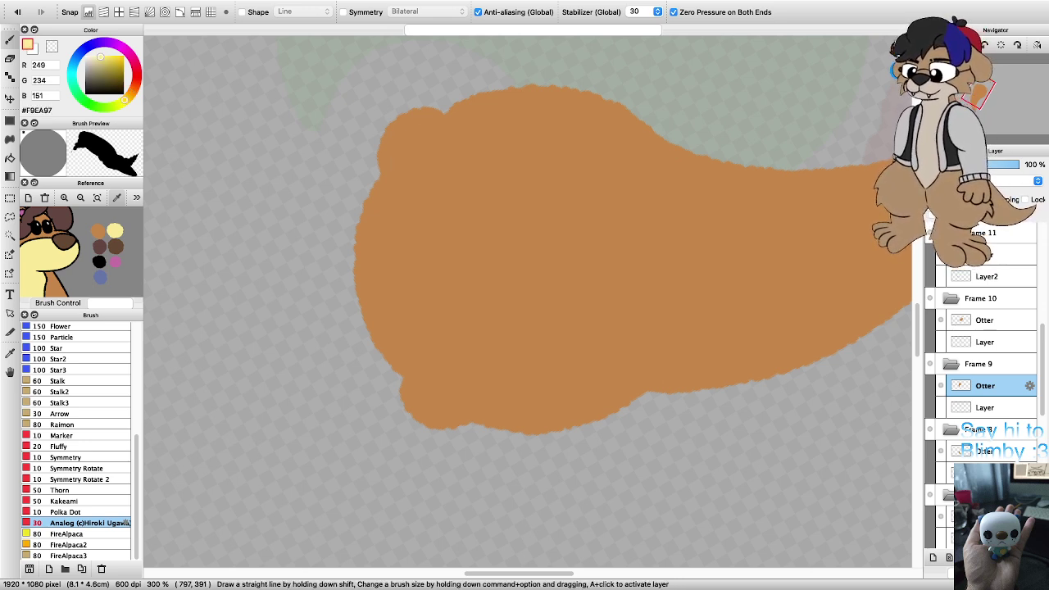
{"action": "mouse_move", "coordinate": [530, 433]}
{"action": "left_mouse_down"}
{"action": "mouse_move", "coordinate": [510, 397]}
{"action": "mouse_move", "coordinate": [485, 290]}
{"action": "mouse_move", "coordinate": [499, 152]}
{"action": "left_mouse_up"}
{"action": "key", "text": "super+z"}
{"action": "mouse_move", "coordinate": [531, 435]}
{"action": "left_mouse_down"}
{"action": "mouse_move", "coordinate": [510, 292]}
{"action": "mouse_move", "coordinate": [513, 193]}
{"action": "mouse_move", "coordinate": [540, 81]}
{"action": "mouse_move", "coordinate": [583, 90]}
{"action": "mouse_move", "coordinate": [638, 131]}
{"action": "mouse_move", "coordinate": [659, 161]}
{"action": "mouse_move", "coordinate": [670, 281]}
{"action": "mouse_move", "coordinate": [660, 347]}
{"action": "mouse_move", "coordinate": [630, 406]}
{"action": "mouse_move", "coordinate": [582, 432]}
{"action": "mouse_move", "coordinate": [525, 433]}
{"action": "left_mouse_up"}
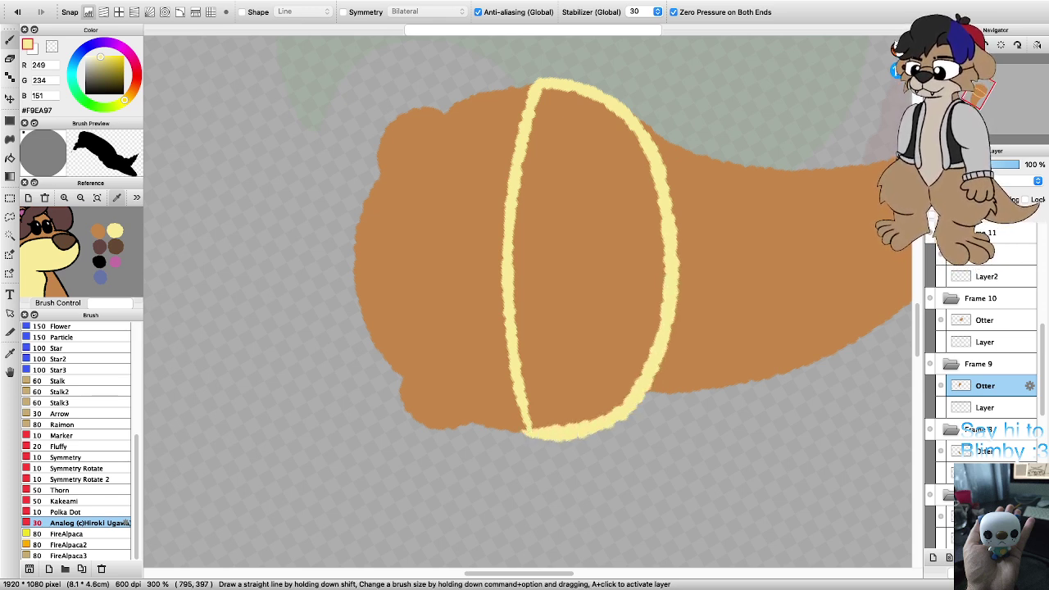
{"action": "key", "text": "g"}
{"action": "left_click", "coordinate": [574, 229]}
{"action": "scroll", "coordinate": [532, 361], "scroll_direction": "down", "scroll_amount": 2}
{"action": "scroll", "coordinate": [531, 358], "scroll_direction": "up", "scroll_amount": 1}
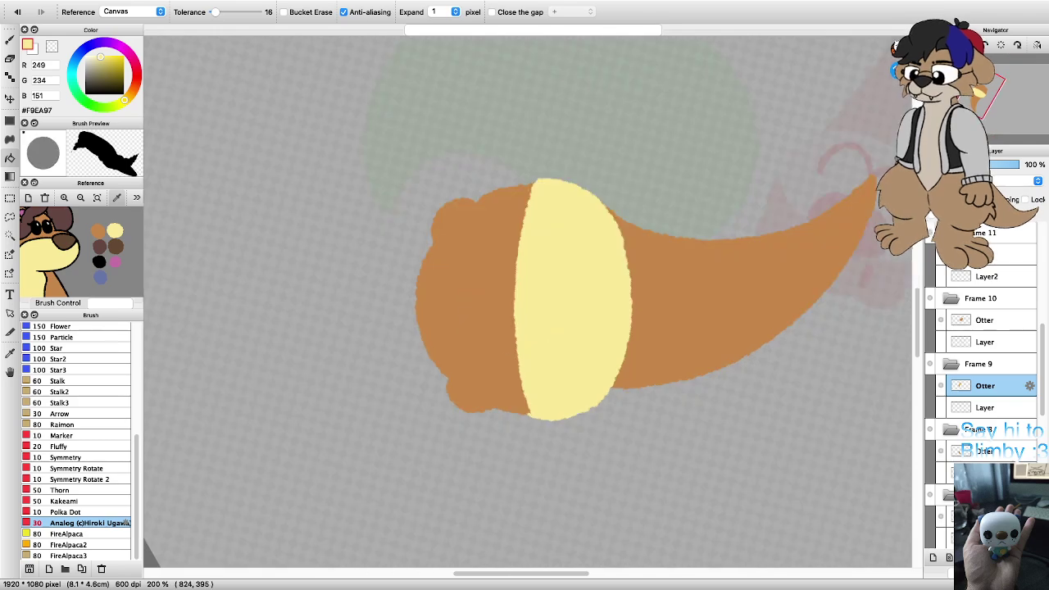
Step: Undo the Frame 9 muzzle's fill and lower outline, keeping only its arched upper edge
{"action": "key", "text": "Right"}
{"action": "key", "text": "Right"}
{"action": "key", "text": "Right"}
{"action": "key", "text": "Right"}
{"action": "key", "text": "Right"}
{"action": "key", "text": "Right"}
{"action": "key", "text": "super+z"}
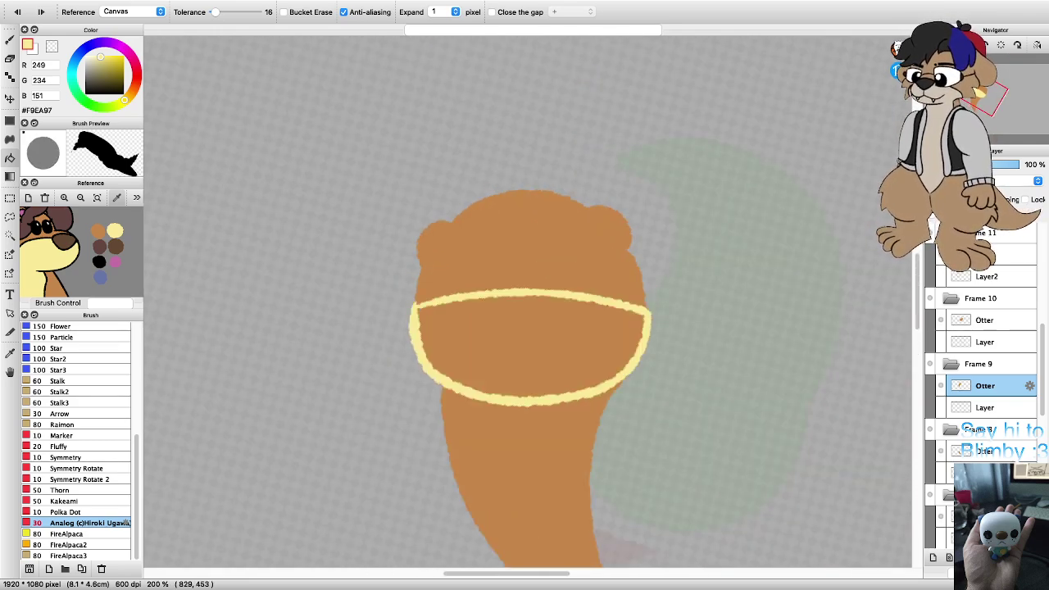
{"action": "key", "text": "super+z"}
Step: Redraw the Frame 9 muzzle's rounded sides and lower edge in pale yellow, closing the outline against the arched upper edge
{"action": "scroll", "coordinate": [529, 299], "scroll_direction": "up", "scroll_amount": 1}
{"action": "key", "text": "b"}
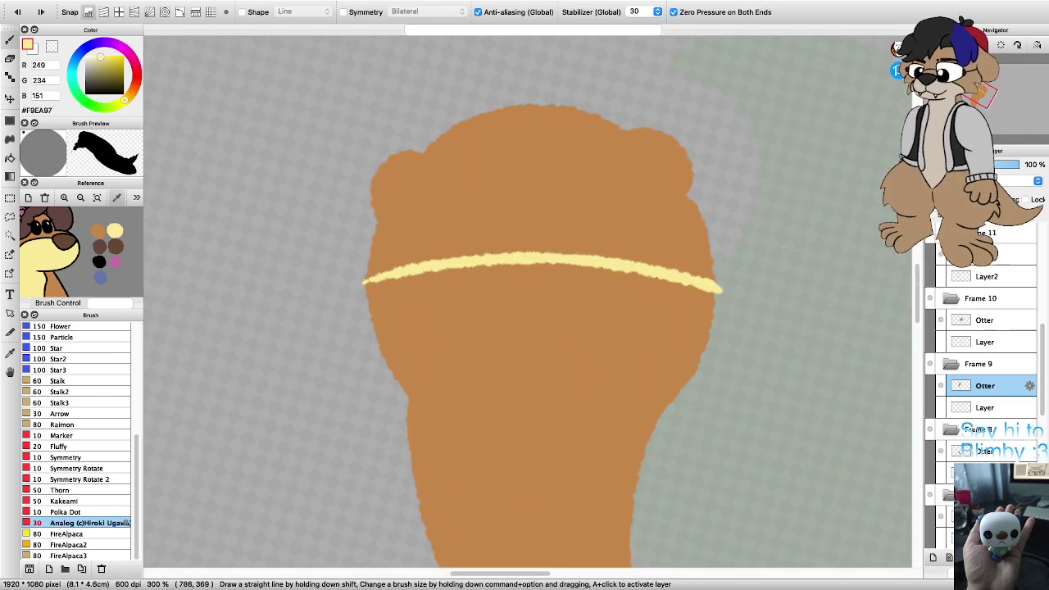
{"action": "left_click_drag", "start_coordinate": [368, 291], "coordinate": [377, 322]}
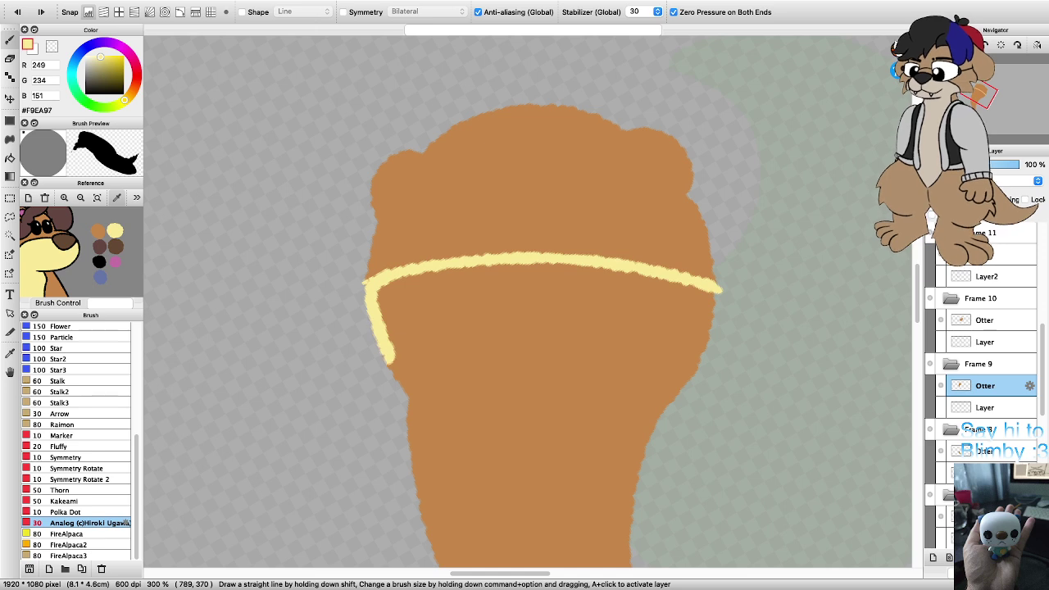
{"action": "mouse_move", "coordinate": [421, 394]}
{"action": "left_mouse_down"}
{"action": "mouse_move", "coordinate": [517, 427]}
{"action": "mouse_move", "coordinate": [612, 410]}
{"action": "left_mouse_up"}
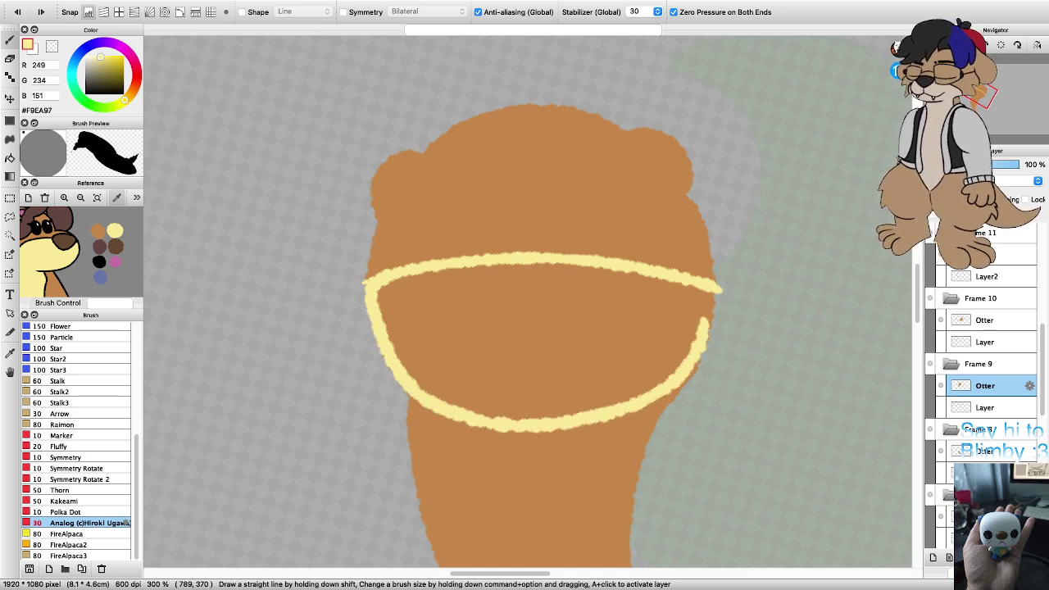
{"action": "left_click_drag", "start_coordinate": [704, 322], "coordinate": [711, 297]}
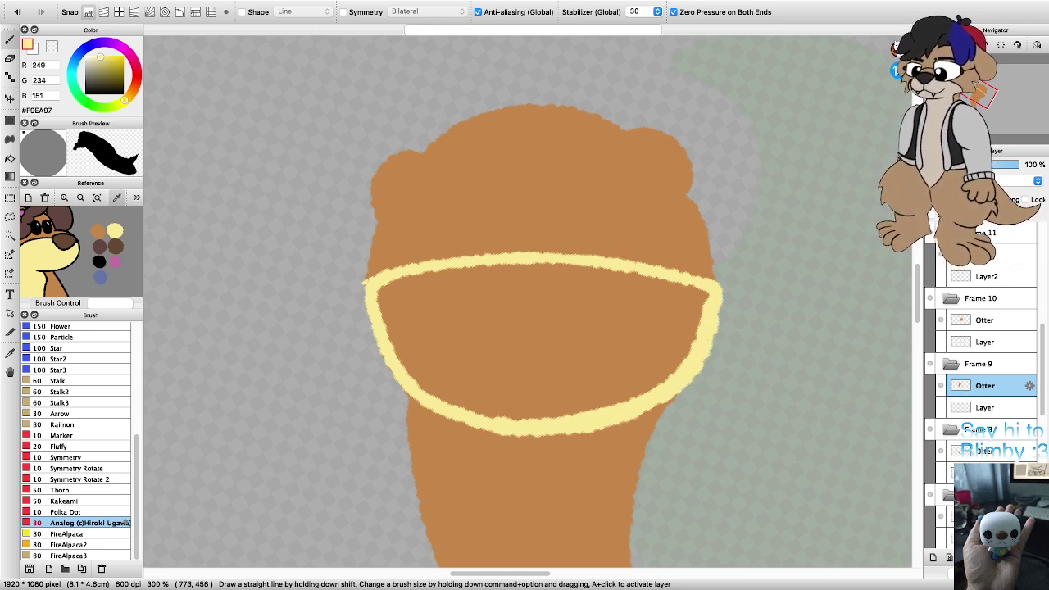
Step: Thicken and smooth the lower edge of the Frame 9 muzzle outline with pale yellow
{"action": "scroll", "coordinate": [455, 414], "scroll_direction": "up", "scroll_amount": 2}
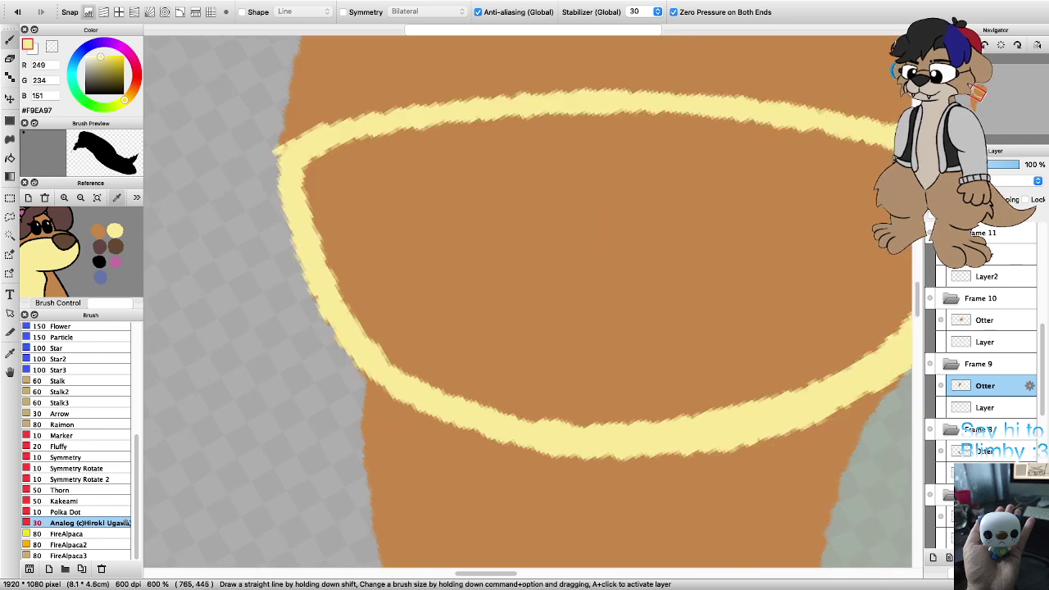
{"action": "left_click_drag", "start_coordinate": [439, 419], "coordinate": [502, 441]}
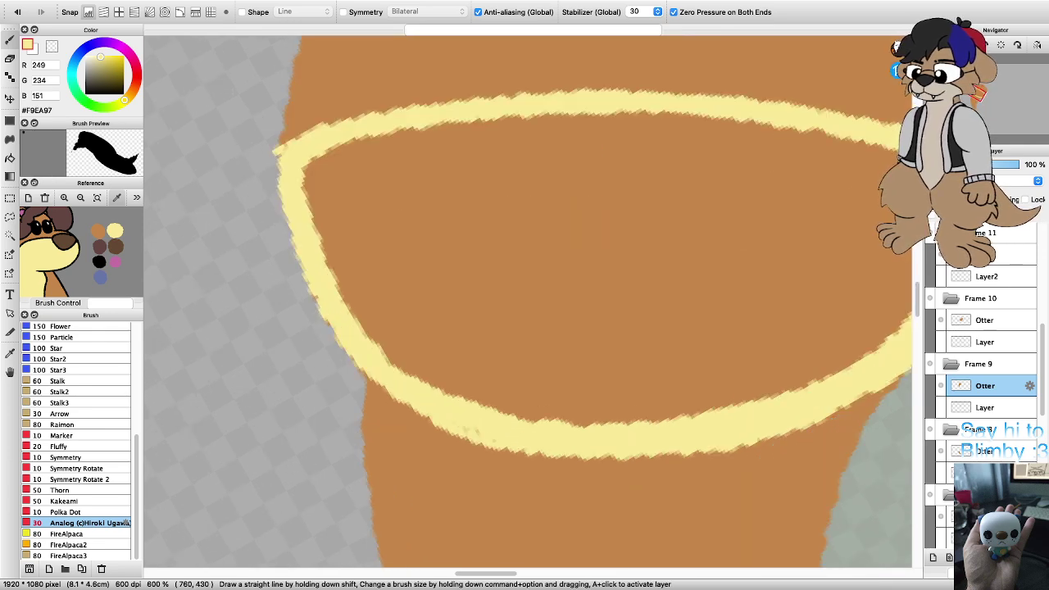
{"action": "scroll", "coordinate": [443, 410], "scroll_direction": "down", "scroll_amount": 3}
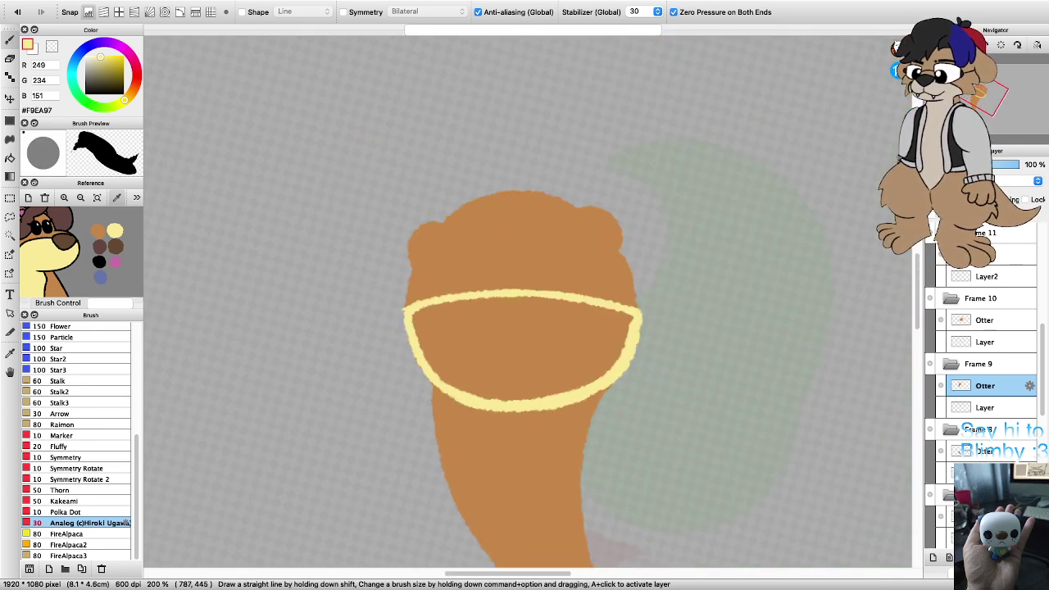
{"action": "scroll", "coordinate": [443, 410], "scroll_direction": "up", "scroll_amount": 2}
{"action": "scroll", "coordinate": [446, 300], "scroll_direction": "down", "scroll_amount": 3}
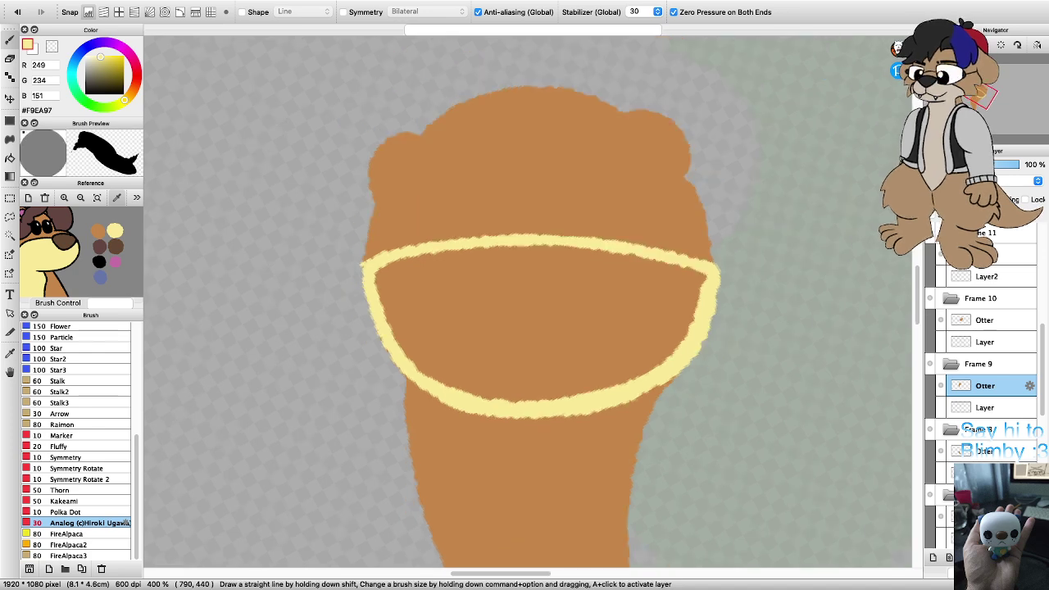
Step: Fill the closed muzzle outline on the Frame 9 otter with pale yellow
{"action": "scroll", "coordinate": [446, 300], "scroll_direction": "up", "scroll_amount": 3}
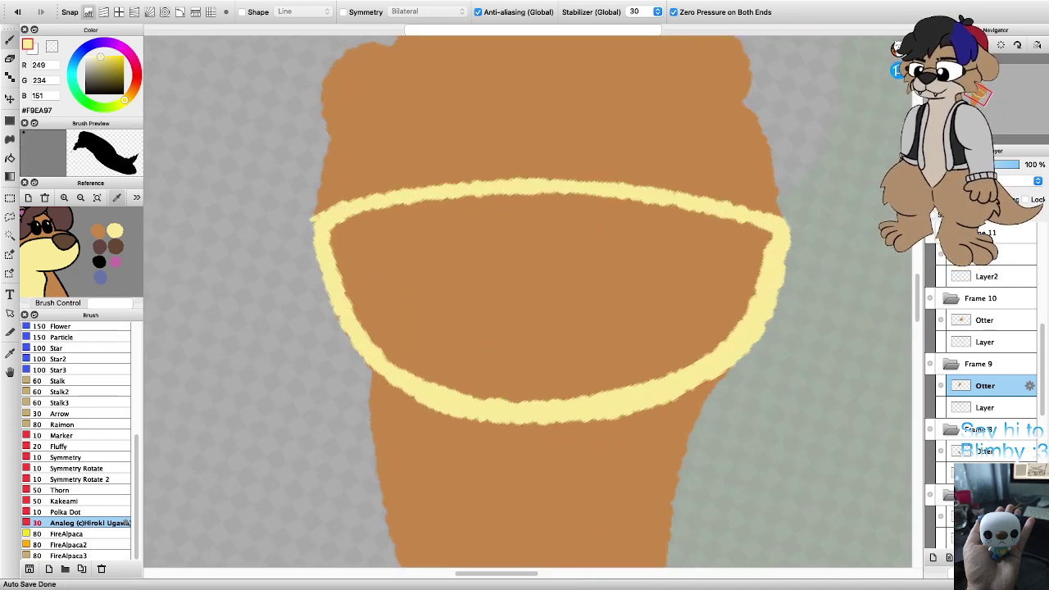
{"action": "scroll", "coordinate": [476, 361], "scroll_direction": "down", "scroll_amount": 1}
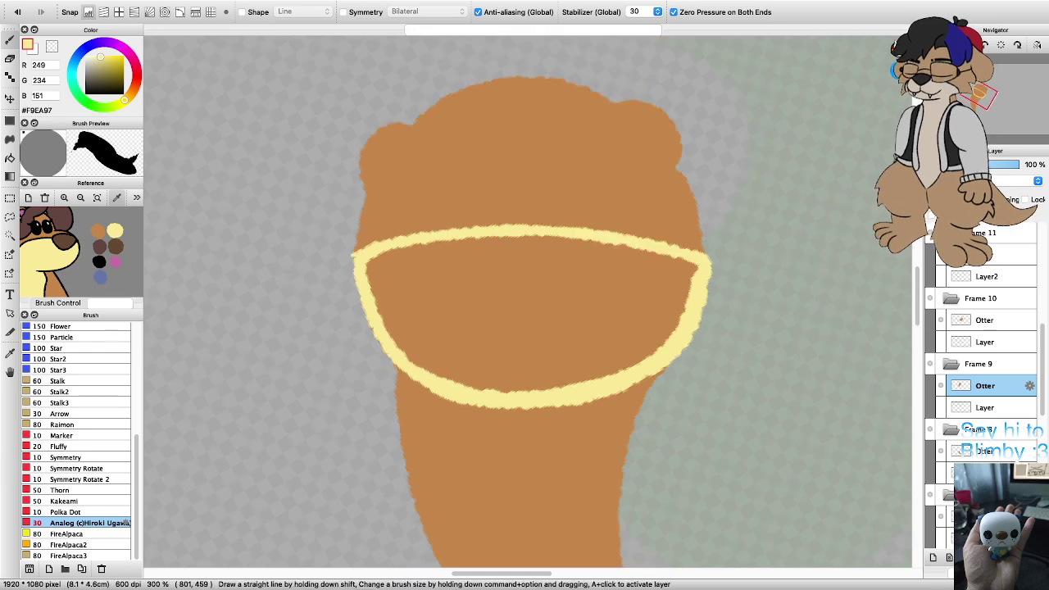
{"action": "key", "text": "g"}
{"action": "left_click", "coordinate": [476, 328]}
{"action": "scroll", "coordinate": [501, 338], "scroll_direction": "down", "scroll_amount": 2}
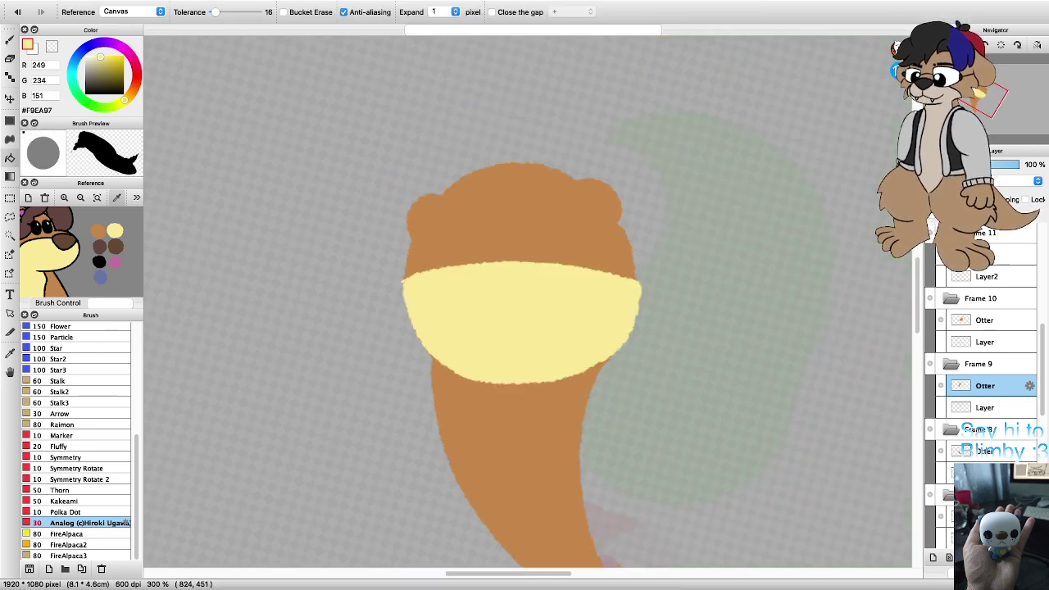
Step: Pick black from the reference palette as the brush colour for the Frame 9 nose
{"action": "scroll", "coordinate": [498, 327], "scroll_direction": "up", "scroll_amount": 2}
{"action": "key", "text": "b"}
{"action": "left_click", "coordinate": [100, 262]}
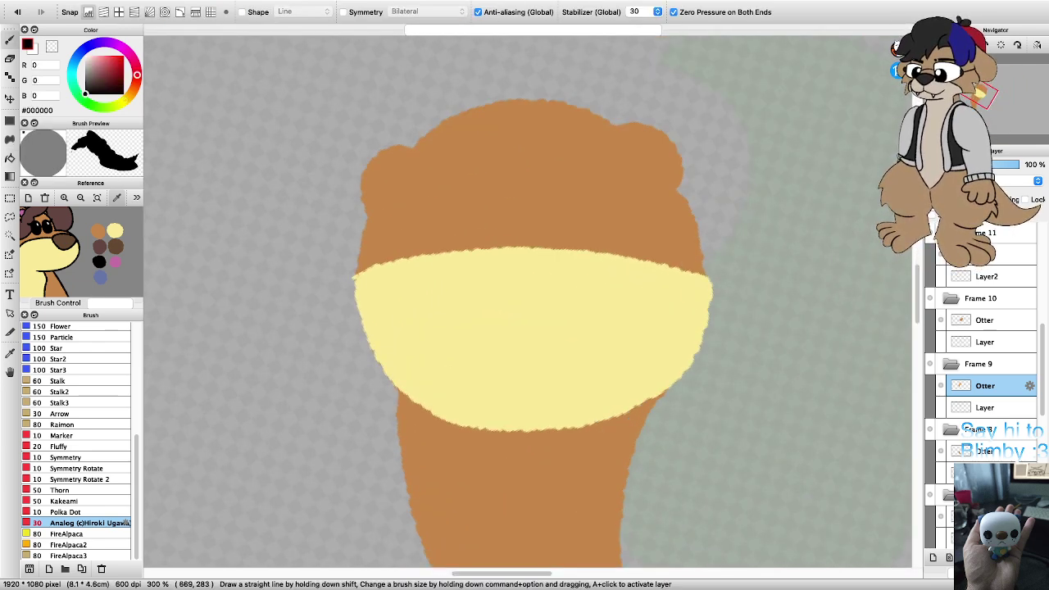
{"action": "key", "text": "Left"}
{"action": "key", "text": "Left"}
{"action": "key", "text": "Left"}
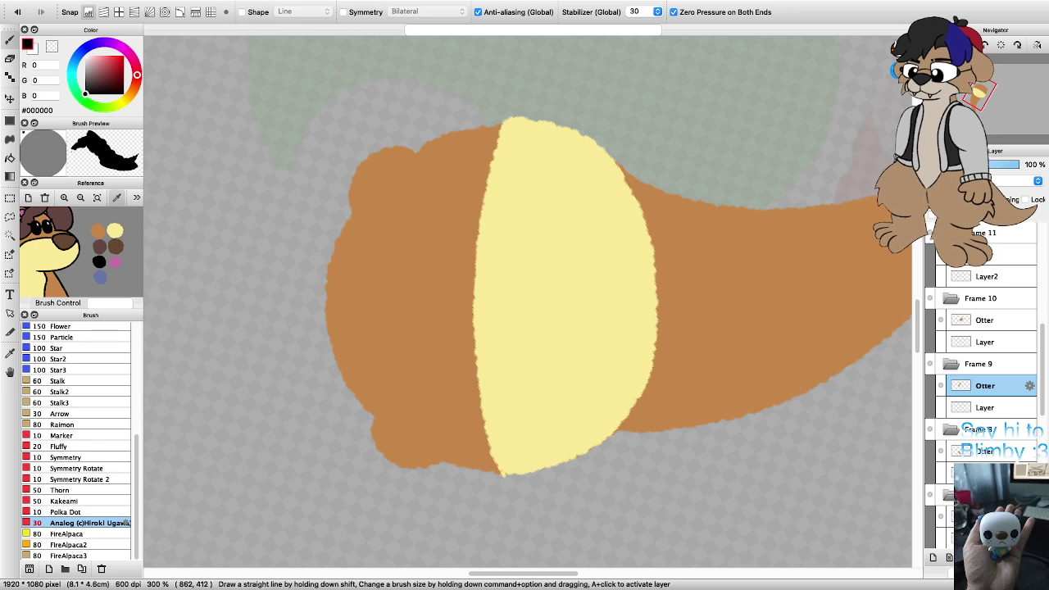
Step: Try black oval nose outlines on the Frame 9 muzzle and undo them
{"action": "mouse_move", "coordinate": [484, 354]}
{"action": "left_mouse_down"}
{"action": "mouse_move", "coordinate": [475, 269]}
{"action": "mouse_move", "coordinate": [515, 192]}
{"action": "mouse_move", "coordinate": [574, 226]}
{"action": "mouse_move", "coordinate": [582, 277]}
{"action": "left_mouse_up"}
{"action": "key", "text": "super+z"}
{"action": "mouse_move", "coordinate": [492, 335]}
{"action": "left_mouse_down"}
{"action": "mouse_move", "coordinate": [489, 264]}
{"action": "mouse_move", "coordinate": [506, 234]}
{"action": "left_mouse_up"}
{"action": "key", "text": "super+z"}
Step: Draw a large black oval nose against the upper edge of the Frame 9 muzzle and fill it
{"action": "mouse_move", "coordinate": [484, 321]}
{"action": "left_mouse_down"}
{"action": "mouse_move", "coordinate": [490, 251]}
{"action": "mouse_move", "coordinate": [508, 221]}
{"action": "mouse_move", "coordinate": [548, 221]}
{"action": "mouse_move", "coordinate": [564, 245]}
{"action": "mouse_move", "coordinate": [570, 291]}
{"action": "mouse_move", "coordinate": [557, 347]}
{"action": "mouse_move", "coordinate": [526, 377]}
{"action": "mouse_move", "coordinate": [503, 363]}
{"action": "mouse_move", "coordinate": [477, 305]}
{"action": "left_mouse_up"}
{"action": "key", "text": "g"}
{"action": "left_click", "coordinate": [526, 292]}
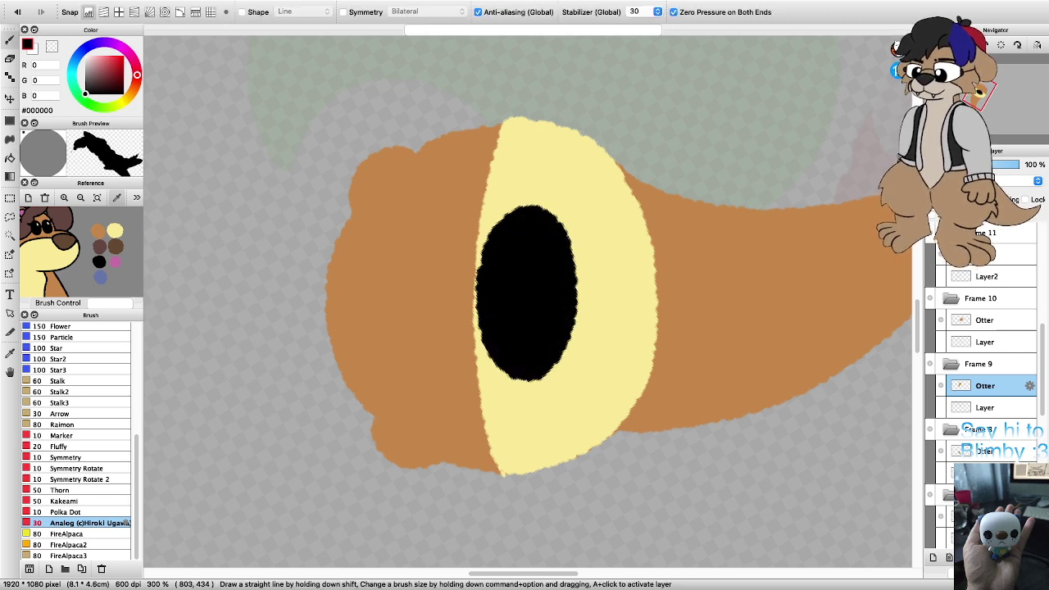
Step: Draw a black W-shaped smiling mouth beneath the nose on the Frame 9 muzzle
{"action": "key", "text": "b"}
{"action": "mouse_move", "coordinate": [567, 388]}
{"action": "left_mouse_down"}
{"action": "mouse_move", "coordinate": [633, 351]}
{"action": "mouse_move", "coordinate": [605, 304]}
{"action": "mouse_move", "coordinate": [632, 256]}
{"action": "mouse_move", "coordinate": [586, 211]}
{"action": "left_mouse_up"}
{"action": "key", "text": "Right"}
{"action": "key", "text": "Right"}
{"action": "key", "text": "Right"}
{"action": "key", "text": "Right"}
{"action": "key", "text": "Left"}
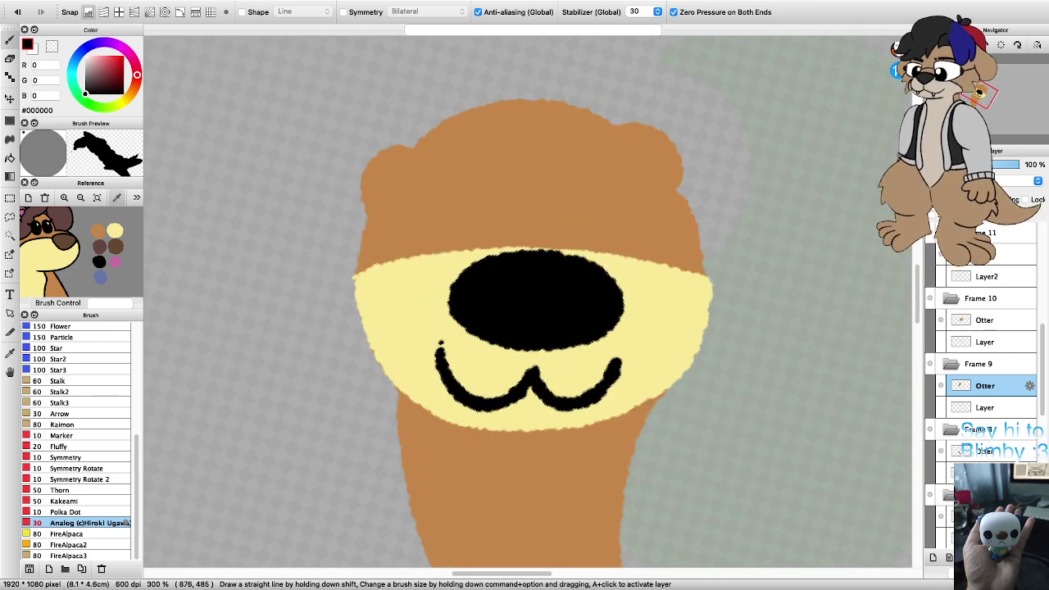
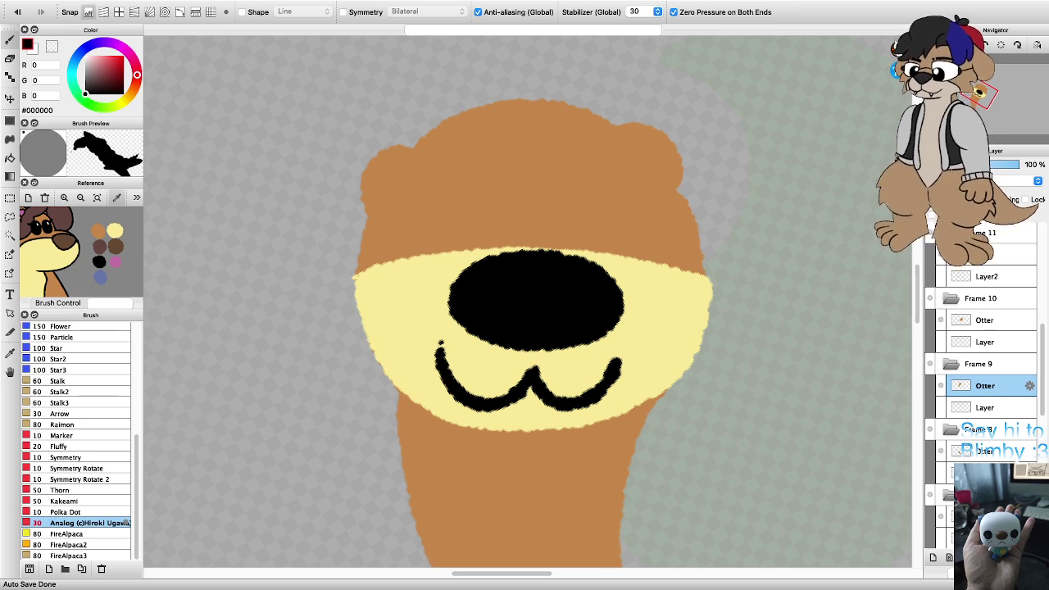
Step: Paint a solid black upright oval as the left eye above the Frame 9 muzzle
{"action": "scroll", "coordinate": [523, 299], "scroll_direction": "down", "scroll_amount": 2}
{"action": "scroll", "coordinate": [521, 296], "scroll_direction": "up", "scroll_amount": 3}
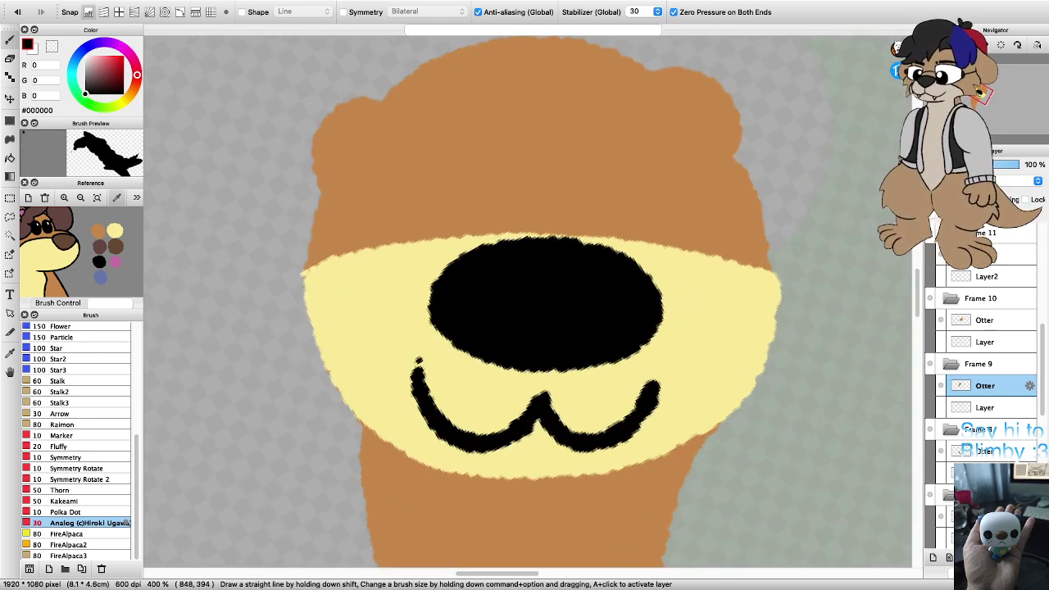
{"action": "scroll", "coordinate": [441, 216], "scroll_direction": "down", "scroll_amount": 3}
{"action": "scroll", "coordinate": [432, 181], "scroll_direction": "up", "scroll_amount": 3}
{"action": "mouse_move", "coordinate": [424, 267]}
{"action": "left_mouse_down"}
{"action": "mouse_move", "coordinate": [420, 217]}
{"action": "mouse_move", "coordinate": [452, 193]}
{"action": "mouse_move", "coordinate": [439, 267]}
{"action": "left_mouse_up"}
{"action": "left_click_drag", "start_coordinate": [439, 213], "coordinate": [436, 250]}
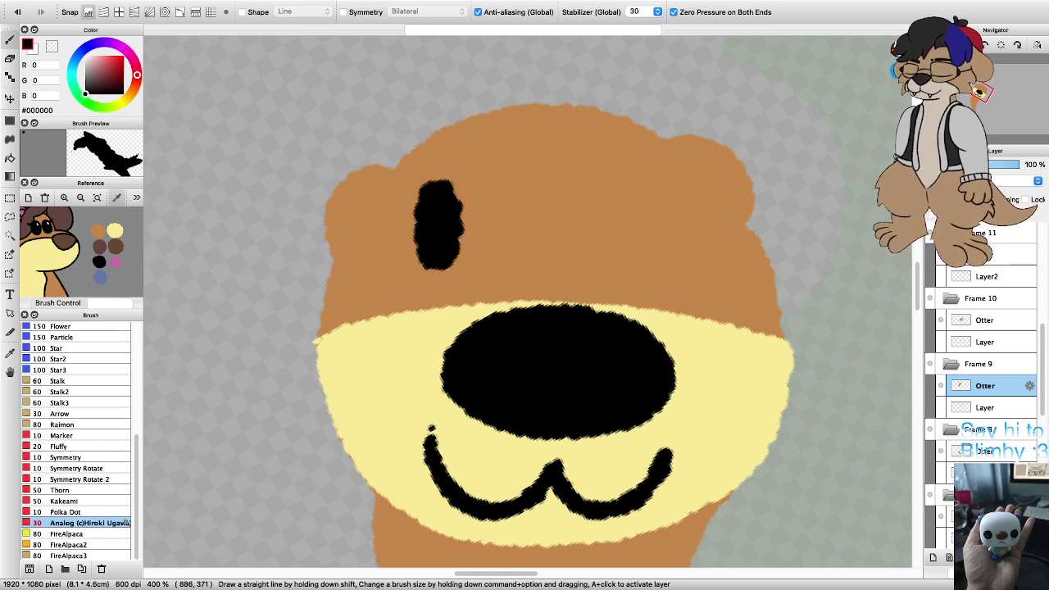
Step: Paint a matching solid black oval as the Frame 9 right eye, undoing the first version and redrawing it closer to the nose
{"action": "mouse_move", "coordinate": [666, 264]}
{"action": "left_mouse_down"}
{"action": "mouse_move", "coordinate": [671, 189]}
{"action": "mouse_move", "coordinate": [685, 255]}
{"action": "mouse_move", "coordinate": [666, 216]}
{"action": "left_mouse_up"}
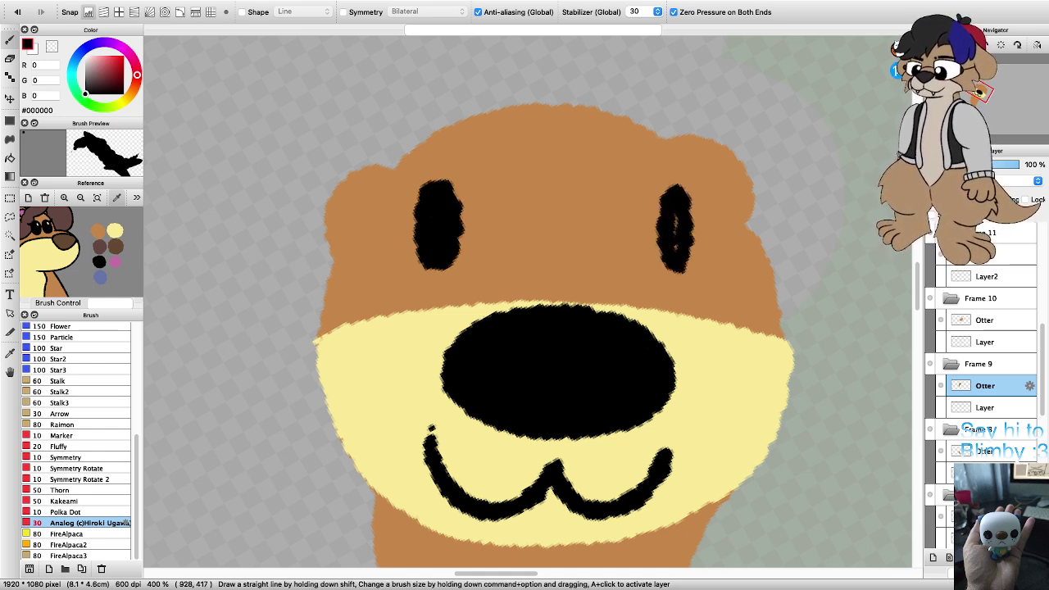
{"action": "key", "text": "super+z"}
{"action": "mouse_move", "coordinate": [652, 266]}
{"action": "left_mouse_down"}
{"action": "mouse_move", "coordinate": [640, 204]}
{"action": "mouse_move", "coordinate": [670, 201]}
{"action": "mouse_move", "coordinate": [666, 269]}
{"action": "left_mouse_up"}
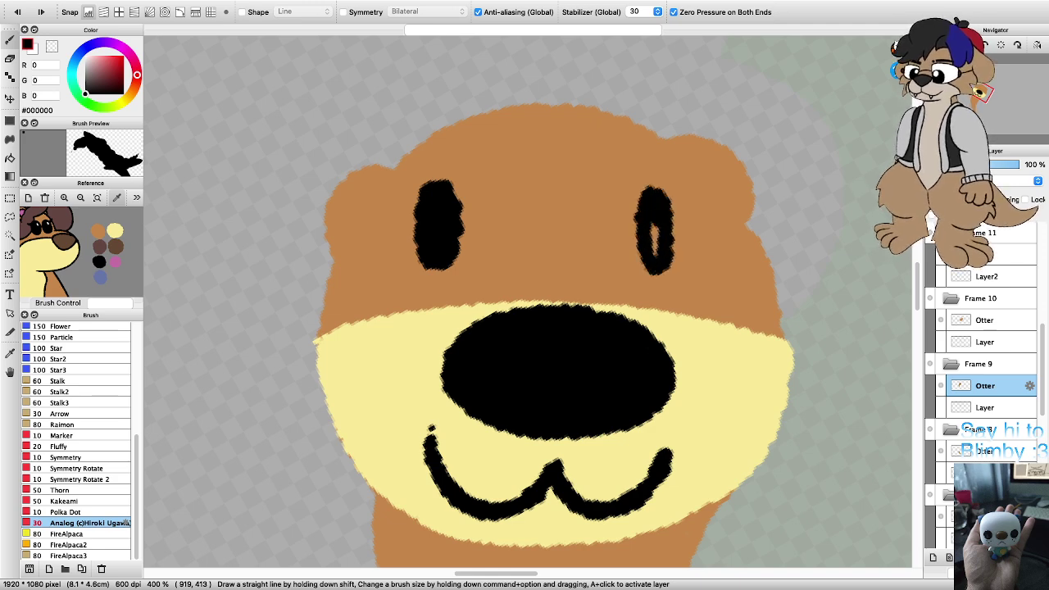
{"action": "scroll", "coordinate": [659, 240], "scroll_direction": "down", "scroll_amount": 4}
{"action": "scroll", "coordinate": [659, 236], "scroll_direction": "up", "scroll_amount": 4}
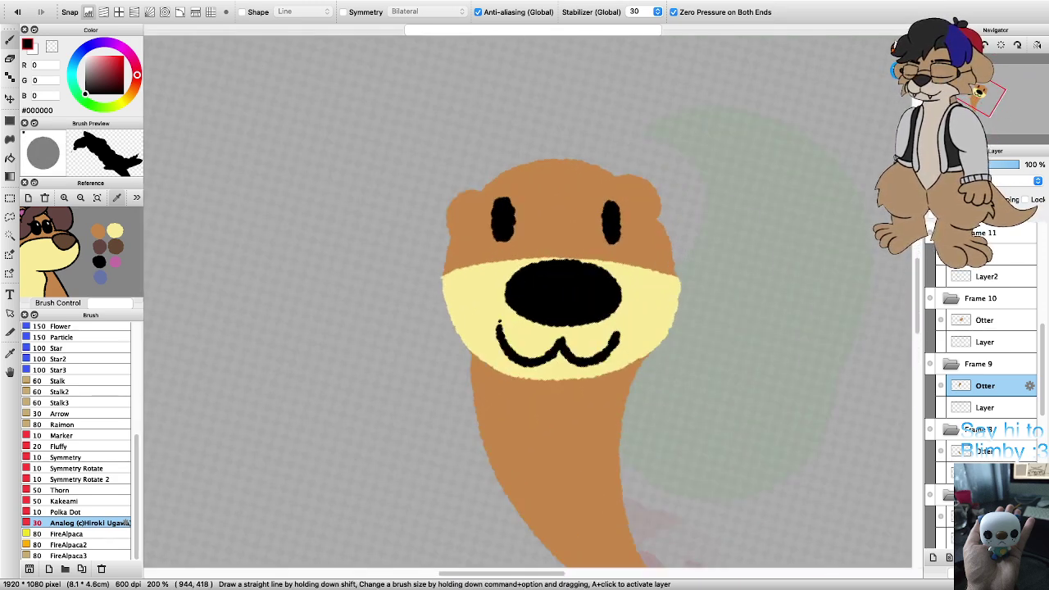
{"action": "mouse_move", "coordinate": [619, 267]}
{"action": "left_mouse_down"}
{"action": "mouse_move", "coordinate": [593, 234]}
{"action": "mouse_move", "coordinate": [595, 182]}
{"action": "left_mouse_up"}
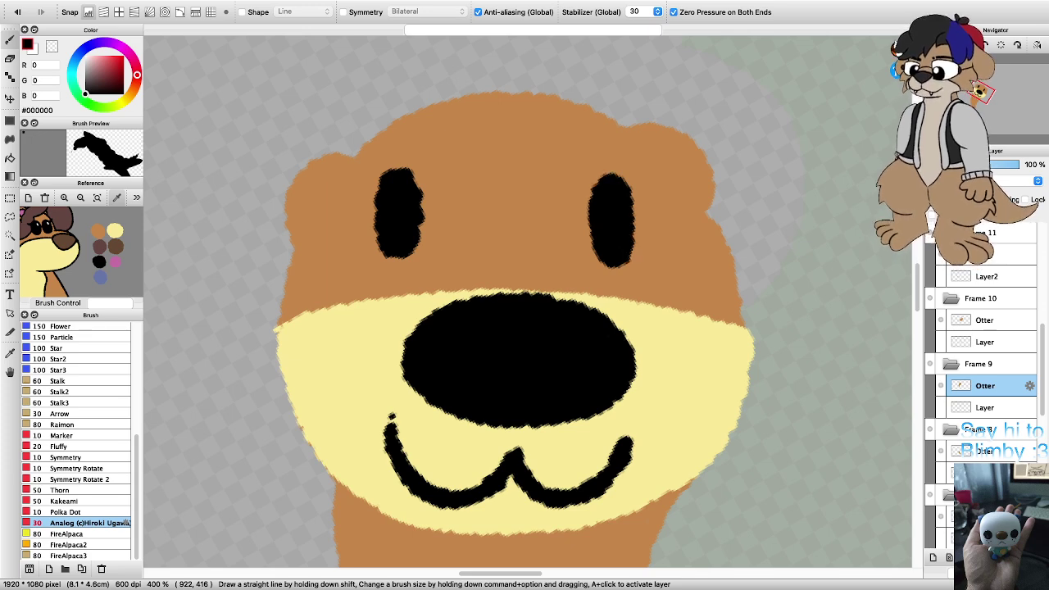
{"action": "scroll", "coordinate": [615, 231], "scroll_direction": "down", "scroll_amount": 3}
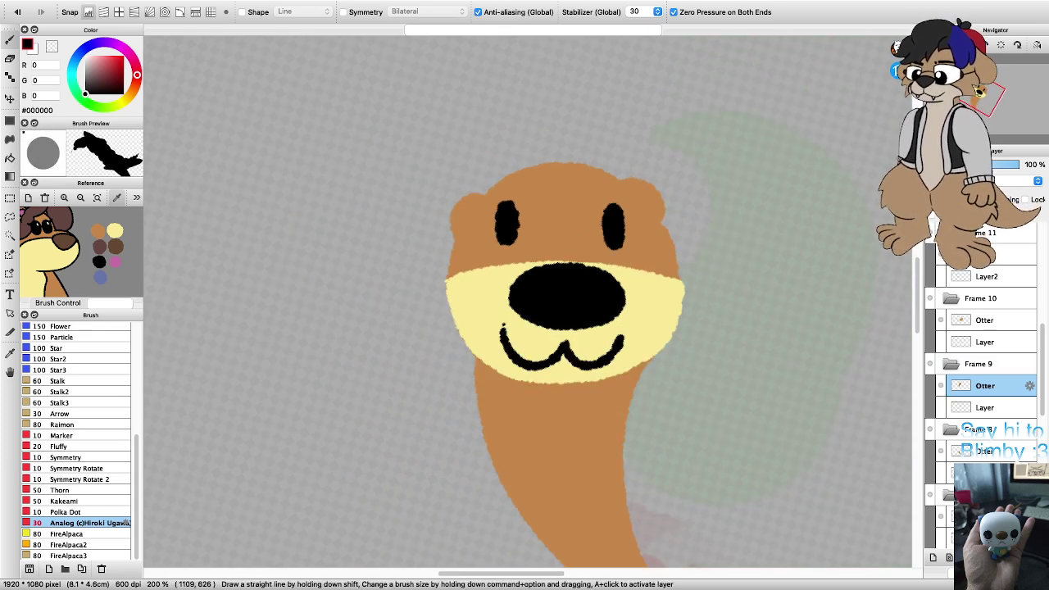
Step: Switch to the Otter layer of Frame 10 and sample the body's orange-brown as the brush colour
{"action": "left_click", "coordinate": [988, 320]}
{"action": "scroll", "coordinate": [753, 367], "scroll_direction": "down", "scroll_amount": 2}
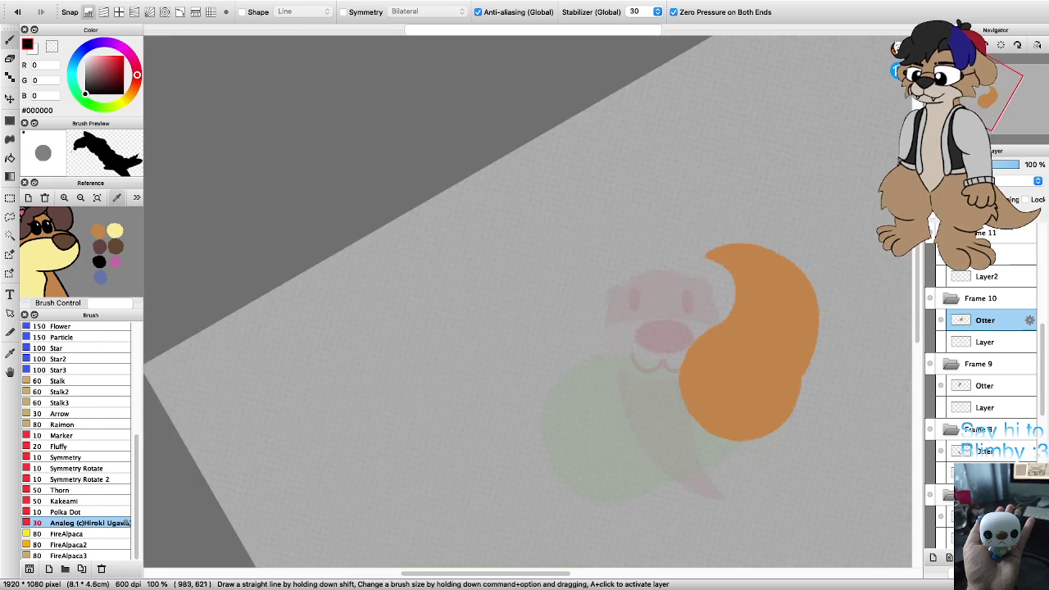
{"action": "scroll", "coordinate": [774, 388], "scroll_direction": "up", "scroll_amount": 2}
{"action": "key", "text": "Right"}
{"action": "key", "text": "Right"}
{"action": "key", "text": "Right"}
{"action": "key", "text": "Right"}
{"action": "scroll", "coordinate": [785, 401], "scroll_direction": "down", "scroll_amount": 2}
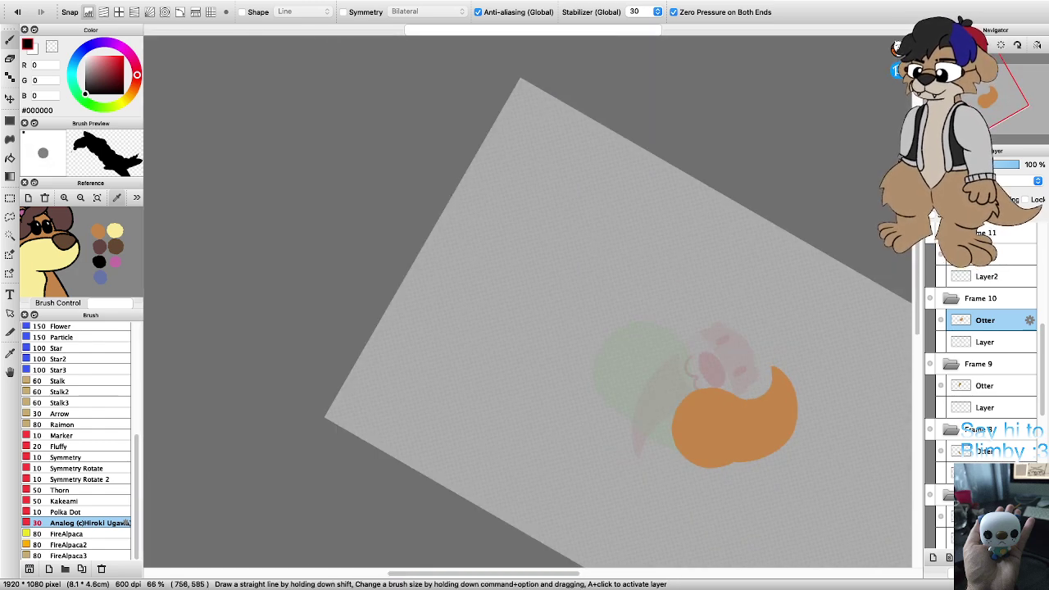
{"action": "right_click", "coordinate": [727, 440]}
Step: Draw a rounded orange-brown ear on the upper right of the Frame 10 head and fill it
{"action": "scroll", "coordinate": [727, 440], "scroll_direction": "up", "scroll_amount": 2}
{"action": "key", "text": "Right"}
{"action": "key", "text": "Right"}
{"action": "key", "text": "Right"}
{"action": "key", "text": "Right"}
{"action": "key", "text": "Right"}
{"action": "key", "text": "Right"}
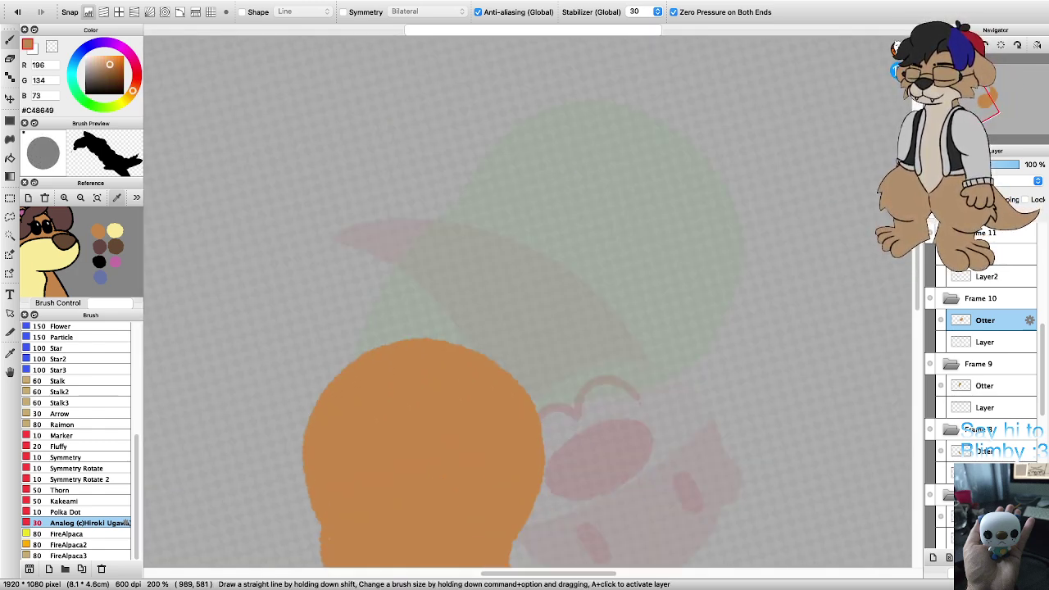
{"action": "scroll", "coordinate": [730, 449], "scroll_direction": "down", "scroll_amount": 1}
{"action": "scroll", "coordinate": [497, 477], "scroll_direction": "up", "scroll_amount": 2}
{"action": "scroll", "coordinate": [588, 308], "scroll_direction": "down", "scroll_amount": 3}
{"action": "scroll", "coordinate": [574, 359], "scroll_direction": "up", "scroll_amount": 2}
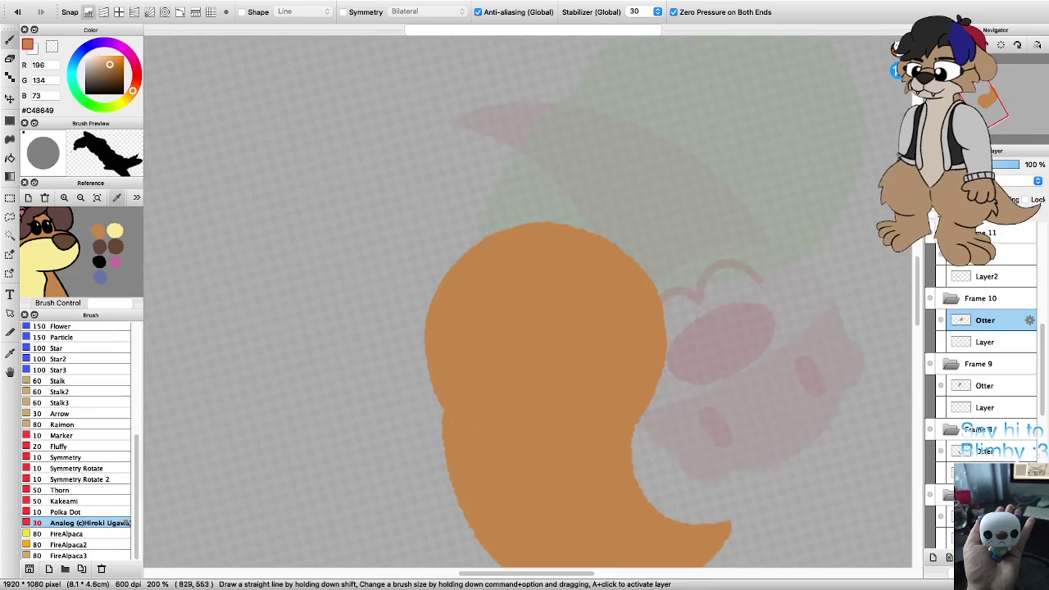
{"action": "left_click_drag", "start_coordinate": [651, 253], "coordinate": [664, 293]}
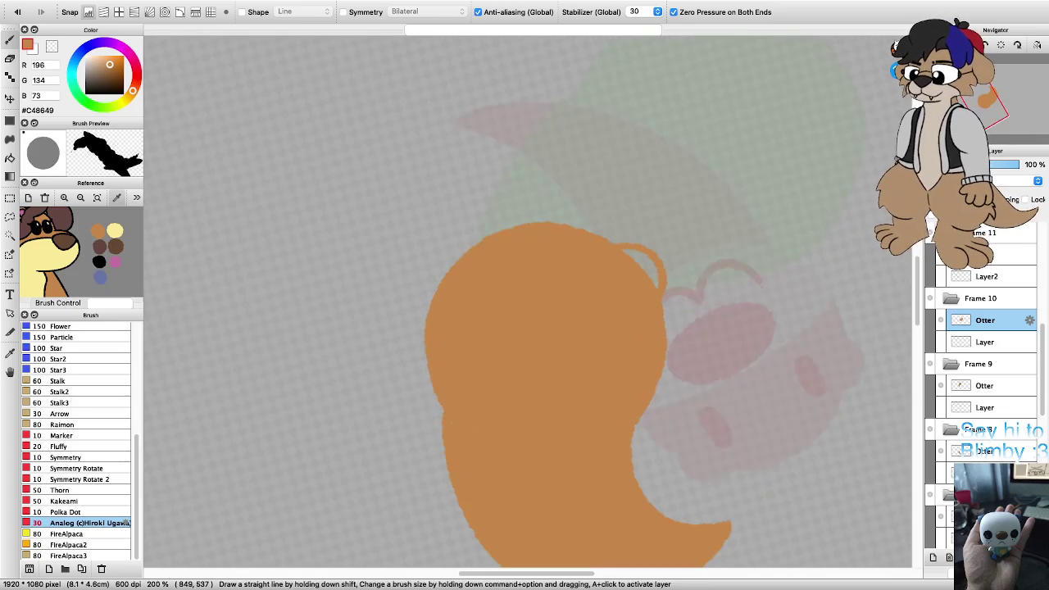
{"action": "key", "text": "g"}
{"action": "left_click", "coordinate": [644, 266]}
Step: Draw a rounded orange-brown ear on the upper left of the Frame 10 head and fill it
{"action": "scroll", "coordinate": [501, 273], "scroll_direction": "up", "scroll_amount": 2}
{"action": "key", "text": "b"}
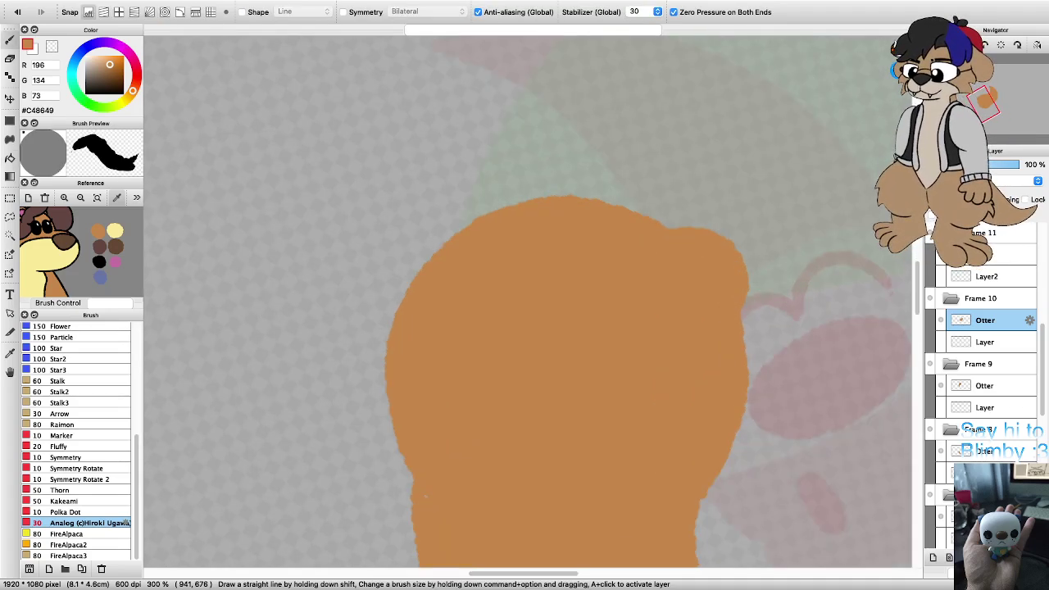
{"action": "mouse_move", "coordinate": [404, 286]}
{"action": "left_mouse_down"}
{"action": "mouse_move", "coordinate": [412, 252]}
{"action": "mouse_move", "coordinate": [446, 231]}
{"action": "left_mouse_up"}
{"action": "key", "text": "super+z"}
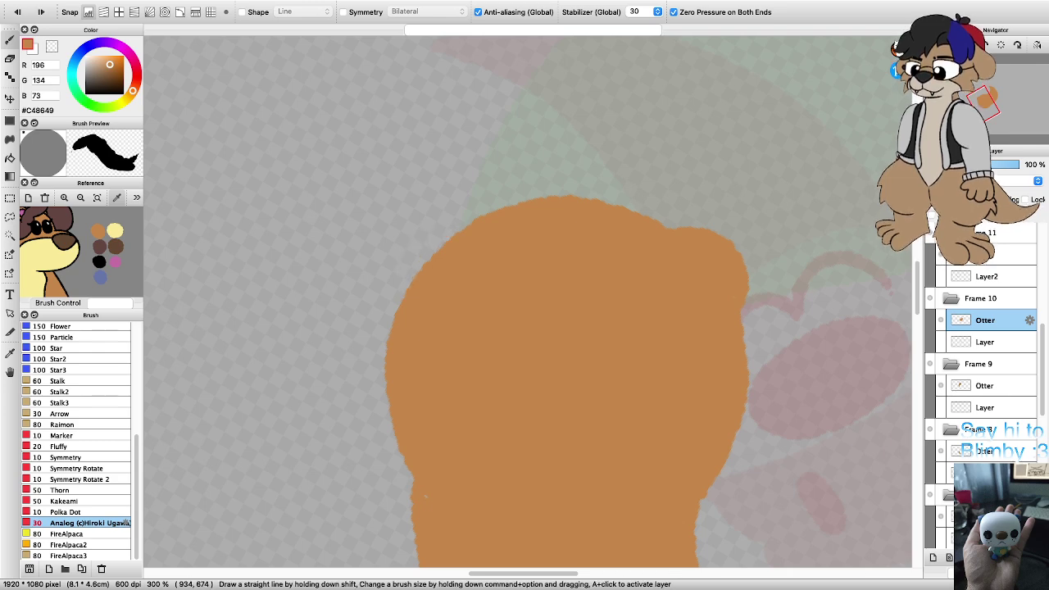
{"action": "mouse_move", "coordinate": [405, 289]}
{"action": "left_mouse_down"}
{"action": "mouse_move", "coordinate": [438, 226]}
{"action": "mouse_move", "coordinate": [473, 219]}
{"action": "left_mouse_up"}
{"action": "key", "text": "g"}
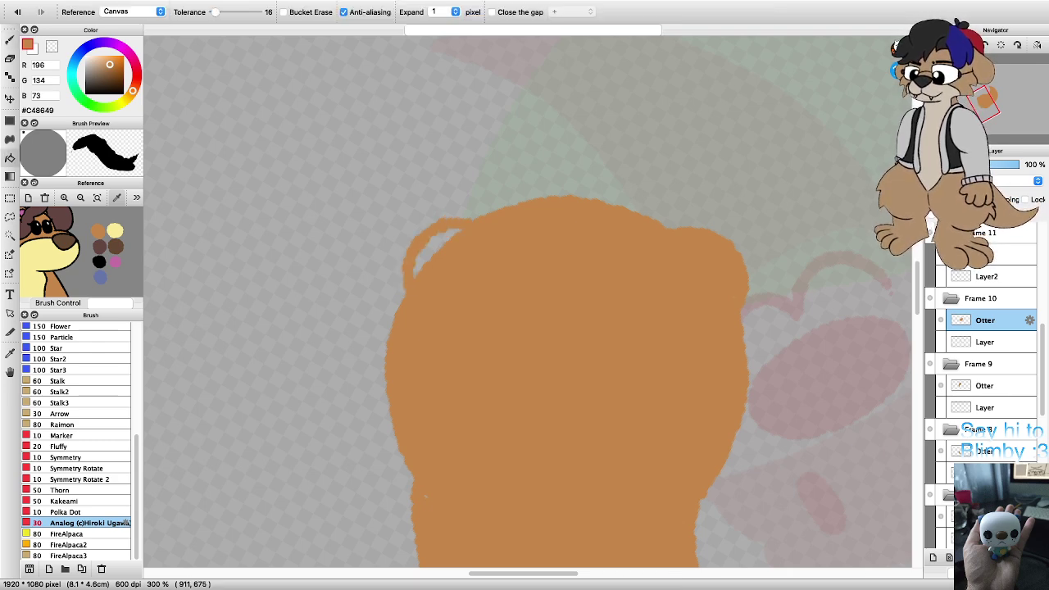
{"action": "left_click", "coordinate": [434, 249]}
{"action": "key", "text": "b"}
{"action": "scroll", "coordinate": [574, 344], "scroll_direction": "down", "scroll_amount": 2}
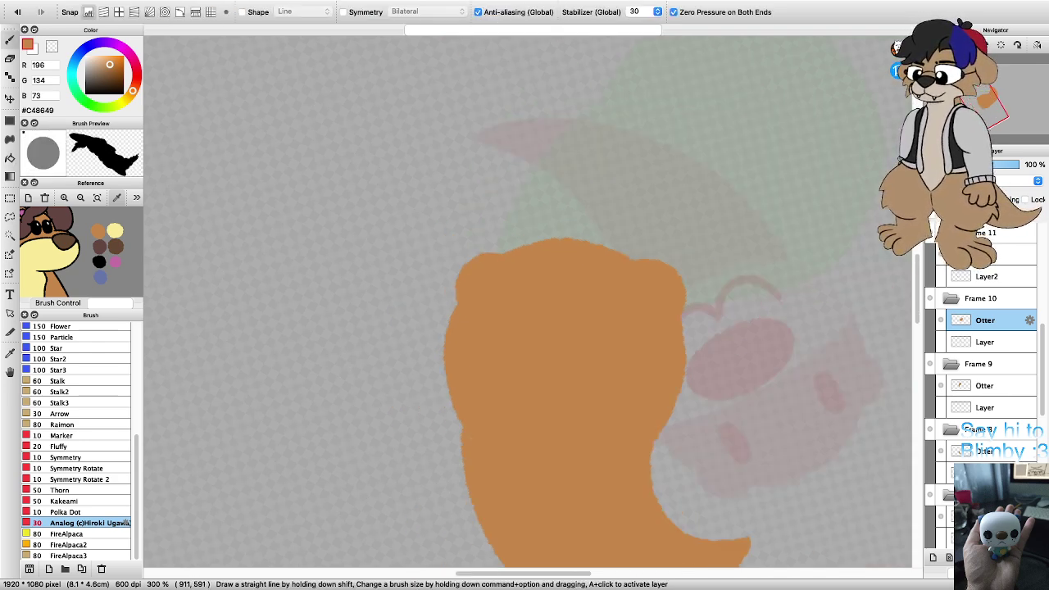
{"action": "scroll", "coordinate": [551, 369], "scroll_direction": "up", "scroll_amount": 2}
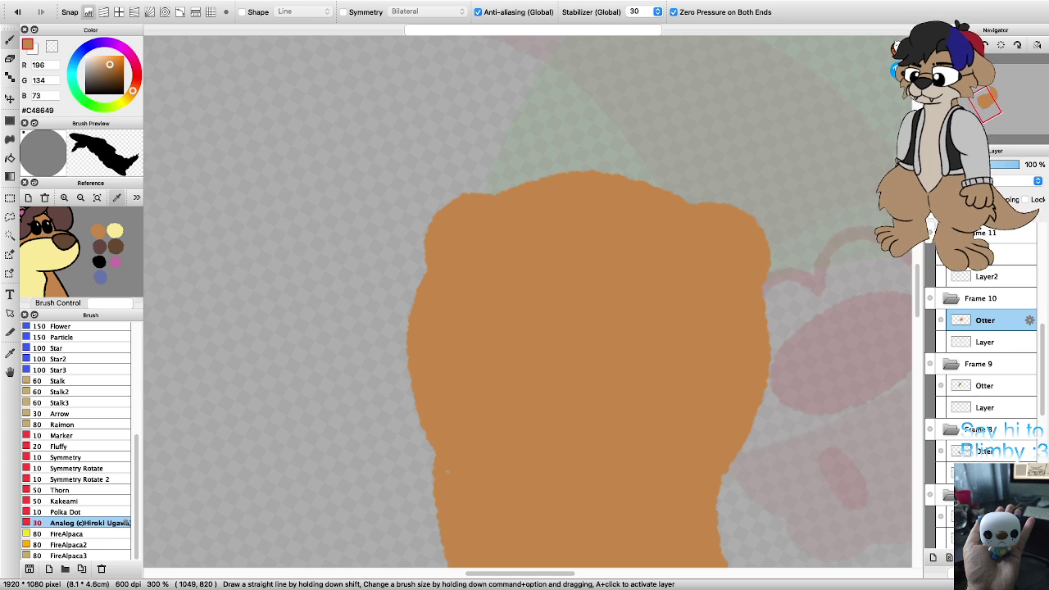
Step: Pick pale yellow from the reference palette as the brush colour for the Frame 10 muzzle
{"action": "left_click", "coordinate": [99, 261]}
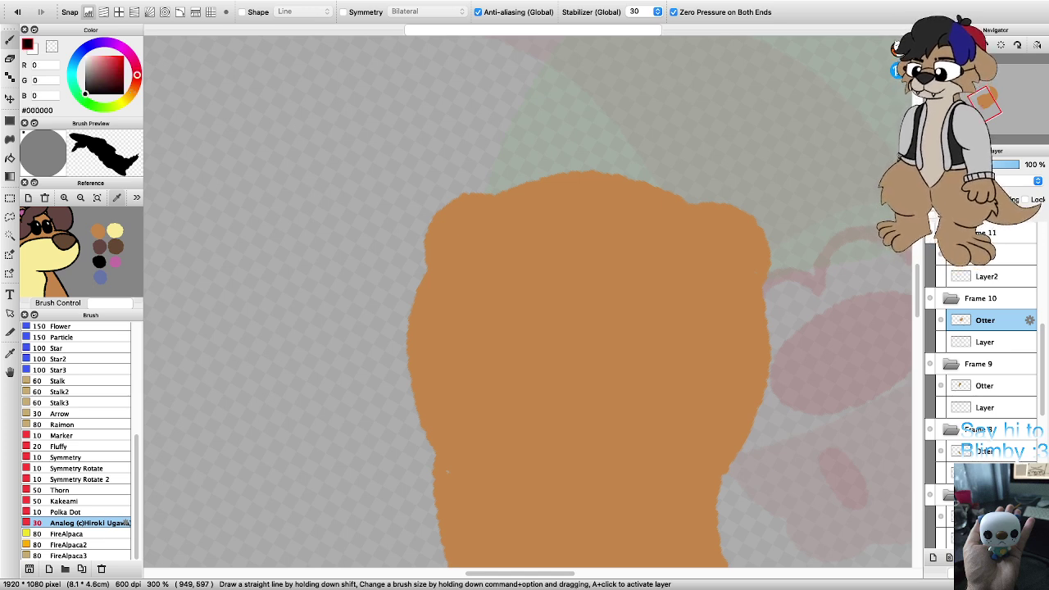
{"action": "key", "text": "Left"}
{"action": "key", "text": "Left"}
{"action": "key", "text": "Left"}
{"action": "key", "text": "Left"}
{"action": "key", "text": "Left"}
{"action": "key", "text": "Left"}
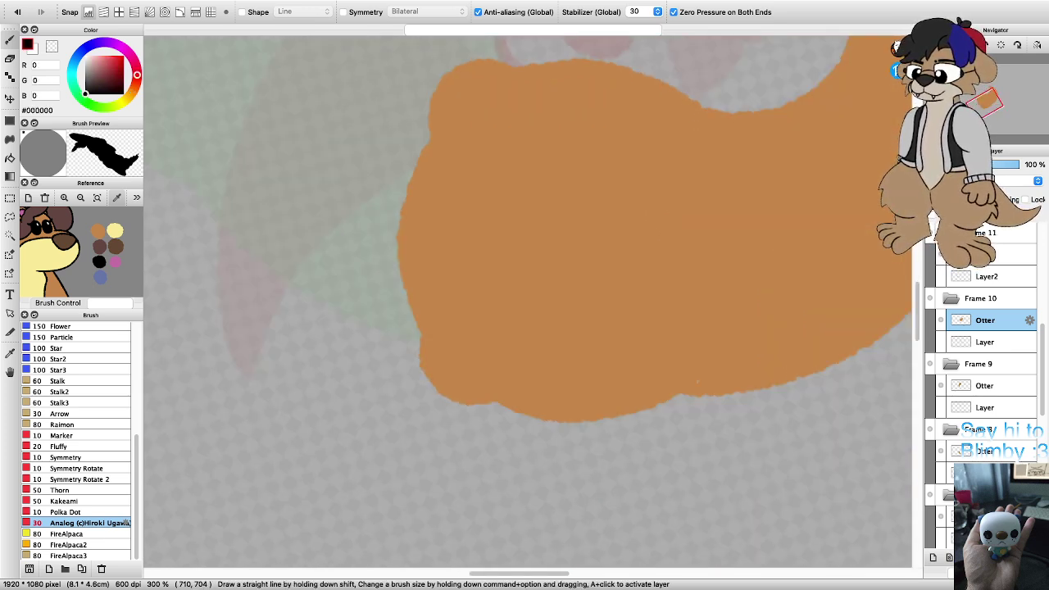
{"action": "left_click", "coordinate": [114, 231]}
{"action": "scroll", "coordinate": [597, 314], "scroll_direction": "down", "scroll_amount": 3}
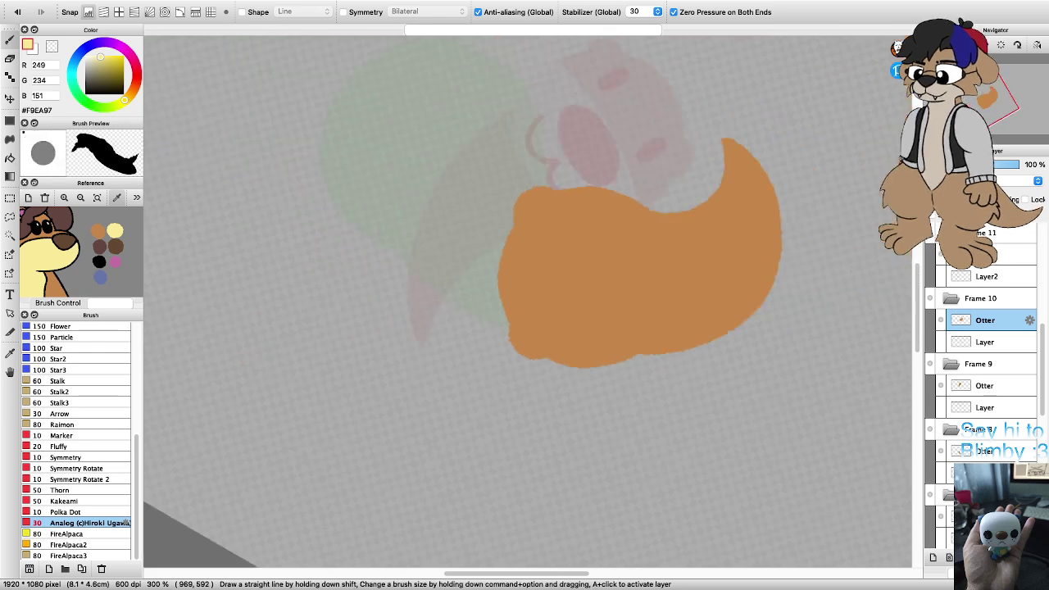
{"action": "scroll", "coordinate": [599, 258], "scroll_direction": "up", "scroll_amount": 2}
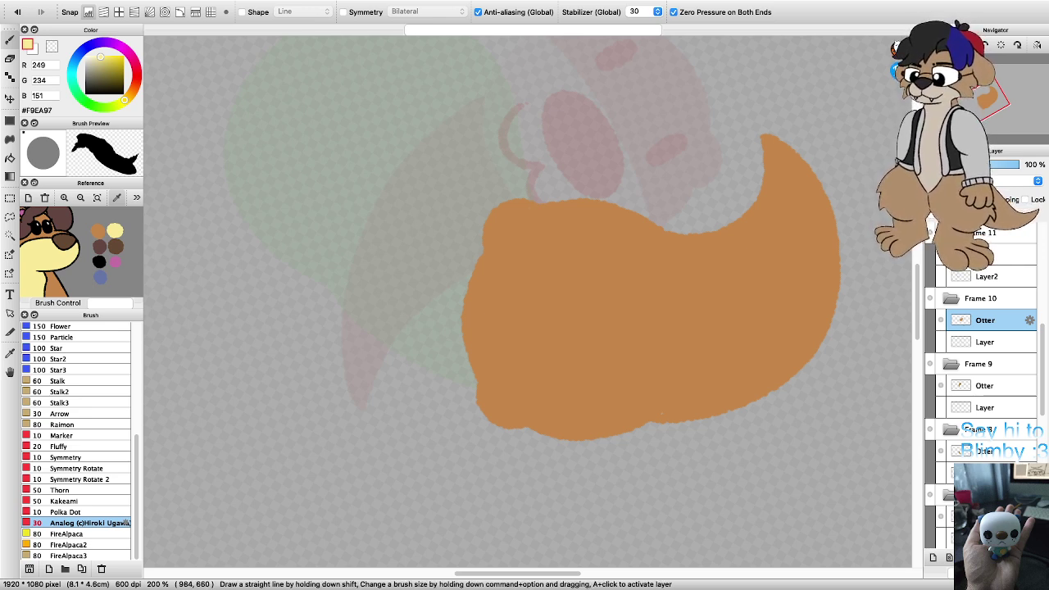
Step: Try a pale yellow arched upper muzzle edge with a left side on the Frame 10 head and undo both strokes
{"action": "mouse_move", "coordinate": [574, 441]}
{"action": "left_mouse_down"}
{"action": "mouse_move", "coordinate": [570, 297]}
{"action": "mouse_move", "coordinate": [588, 204]}
{"action": "left_mouse_up"}
{"action": "key", "text": "super+Up"}
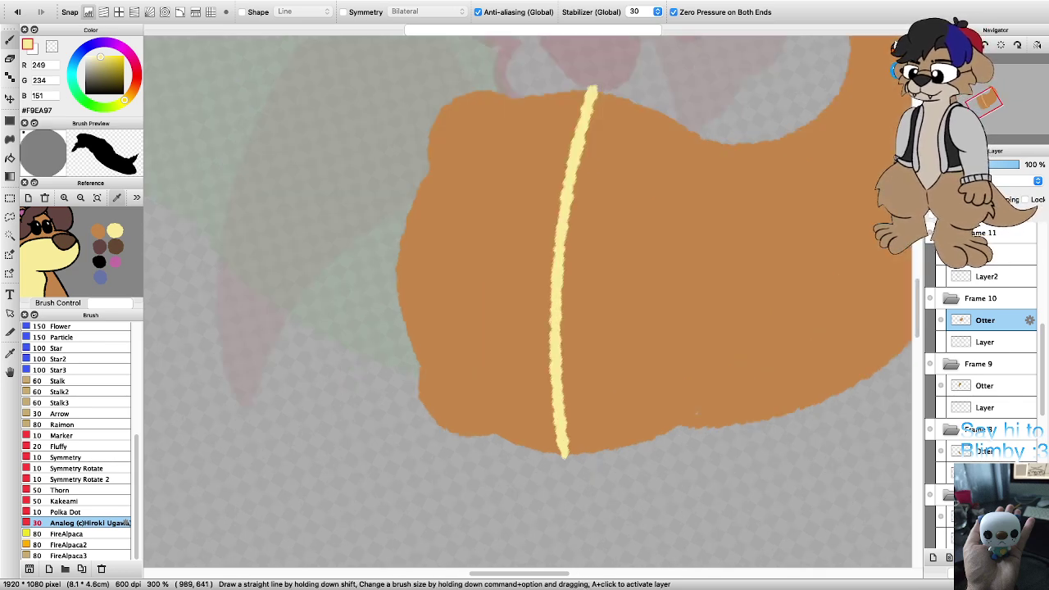
{"action": "key", "text": "super+Right"}
{"action": "key", "text": "super+Right"}
{"action": "key", "text": "super+Right"}
{"action": "key", "text": "super+Right"}
{"action": "key", "text": "super+Right"}
{"action": "key", "text": "super+Right"}
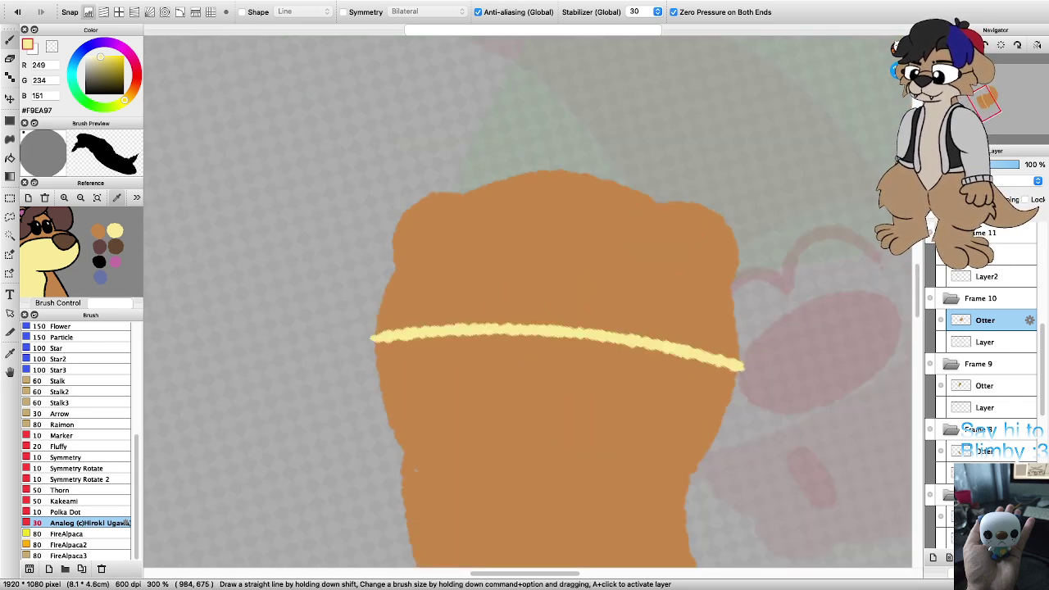
{"action": "left_click_drag", "start_coordinate": [371, 337], "coordinate": [382, 410]}
{"action": "key", "text": "ctrl+z"}
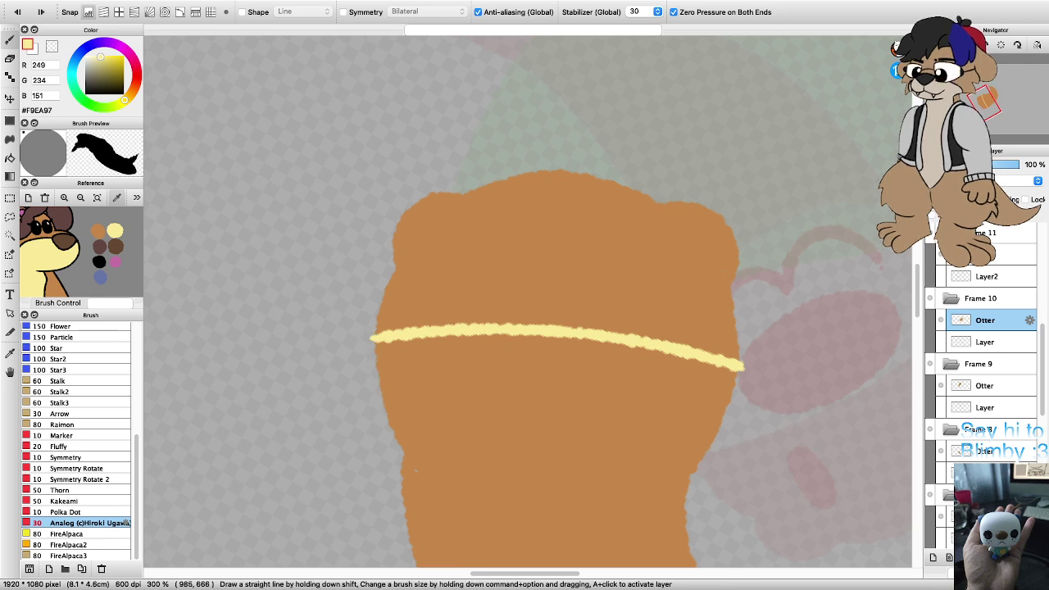
{"action": "key", "text": "ctrl+z"}
Step: Try pale yellow muzzle curves rising along the left side of the Frame 10 head and bending across it, undoing each one
{"action": "mouse_move", "coordinate": [414, 459]}
{"action": "left_mouse_down"}
{"action": "mouse_move", "coordinate": [383, 406]}
{"action": "mouse_move", "coordinate": [376, 338]}
{"action": "mouse_move", "coordinate": [411, 305]}
{"action": "mouse_move", "coordinate": [469, 292]}
{"action": "left_mouse_up"}
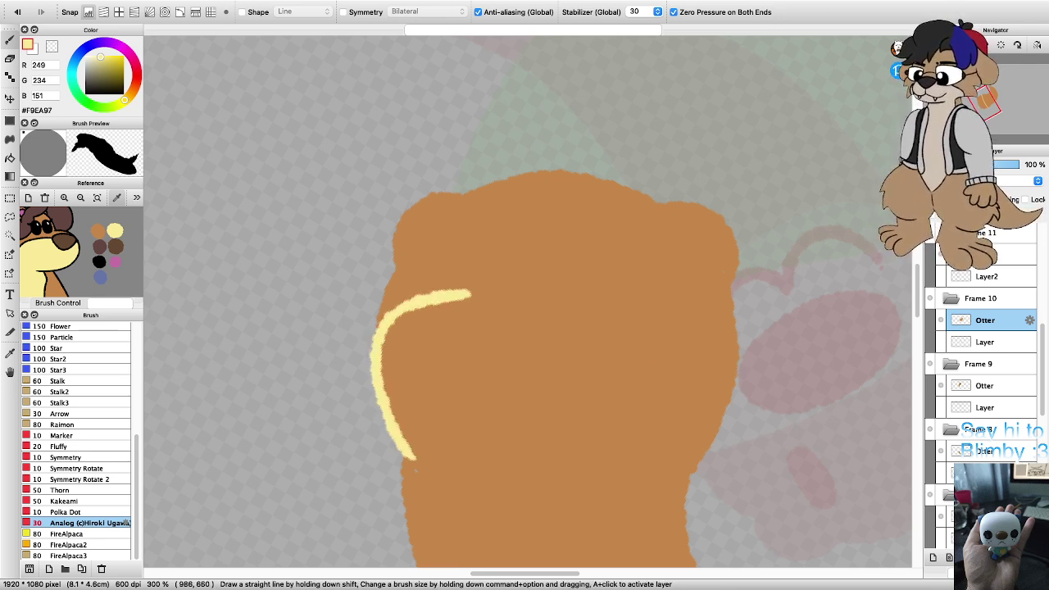
{"action": "key", "text": "ctrl+z"}
{"action": "mouse_move", "coordinate": [412, 455]}
{"action": "left_mouse_down"}
{"action": "mouse_move", "coordinate": [382, 403]}
{"action": "mouse_move", "coordinate": [379, 351]}
{"action": "mouse_move", "coordinate": [401, 320]}
{"action": "mouse_move", "coordinate": [457, 310]}
{"action": "mouse_move", "coordinate": [575, 325]}
{"action": "left_mouse_up"}
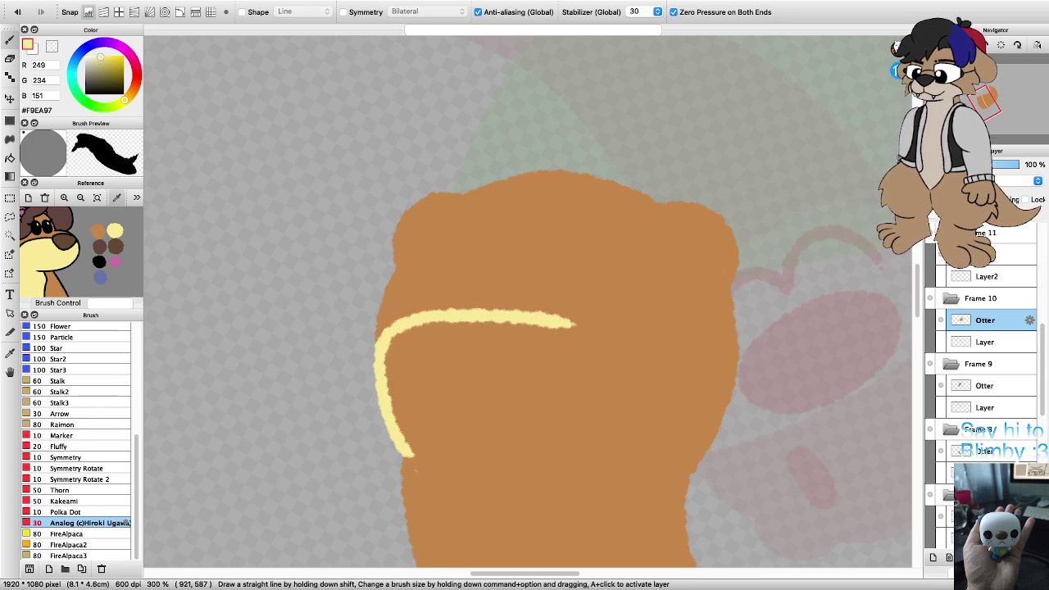
{"action": "key", "text": "super+z"}
{"action": "key", "text": "Left"}
{"action": "key", "text": "Left"}
{"action": "key", "text": "Left"}
{"action": "key", "text": "Left"}
{"action": "key", "text": "Left"}
{"action": "key", "text": "Left"}
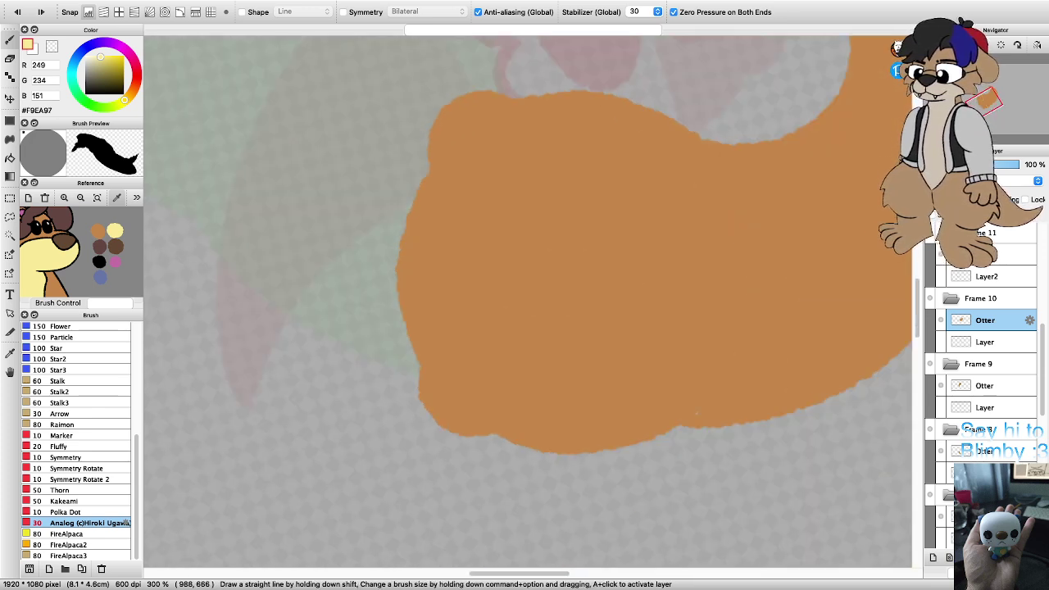
Step: Outline the Frame 10 muzzle in pale yellow across the lower half of the head and thicken its lower-left edge
{"action": "mouse_move", "coordinate": [573, 453]}
{"action": "left_mouse_down"}
{"action": "mouse_move", "coordinate": [567, 284]}
{"action": "mouse_move", "coordinate": [577, 174]}
{"action": "mouse_move", "coordinate": [598, 98]}
{"action": "mouse_move", "coordinate": [682, 128]}
{"action": "mouse_move", "coordinate": [718, 161]}
{"action": "mouse_move", "coordinate": [734, 213]}
{"action": "mouse_move", "coordinate": [731, 277]}
{"action": "mouse_move", "coordinate": [668, 427]}
{"action": "mouse_move", "coordinate": [577, 453]}
{"action": "left_mouse_up"}
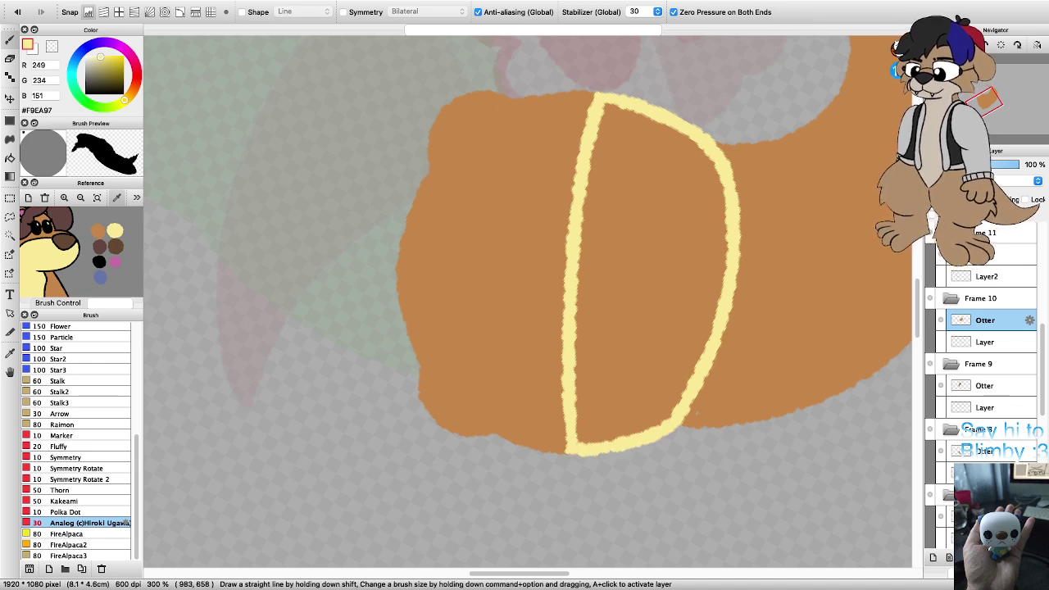
{"action": "key", "text": "Right"}
{"action": "key", "text": "Right"}
{"action": "key", "text": "Right"}
{"action": "key", "text": "Right"}
{"action": "key", "text": "Right"}
{"action": "key", "text": "Right"}
{"action": "scroll", "coordinate": [540, 405], "scroll_direction": "down", "scroll_amount": 3}
{"action": "scroll", "coordinate": [546, 472], "scroll_direction": "up", "scroll_amount": 4}
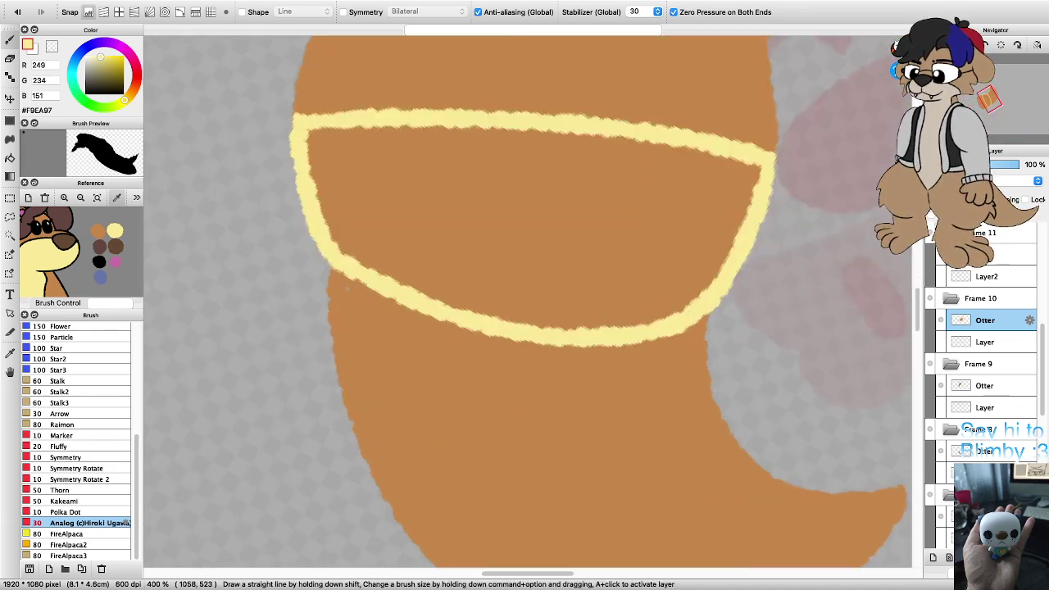
{"action": "mouse_move", "coordinate": [323, 254]}
{"action": "left_mouse_down"}
{"action": "mouse_move", "coordinate": [410, 326]}
{"action": "mouse_move", "coordinate": [541, 344]}
{"action": "left_mouse_up"}
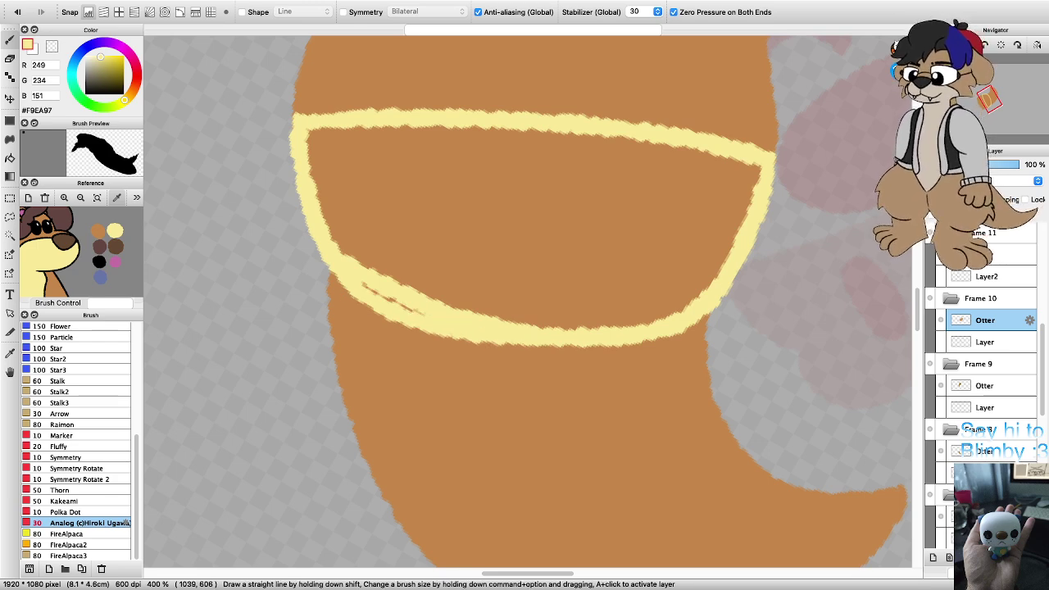
{"action": "left_click_drag", "start_coordinate": [401, 309], "coordinate": [423, 320]}
Step: Fill the outlined Frame 10 muzzle with pale yellow
{"action": "key", "text": "g"}
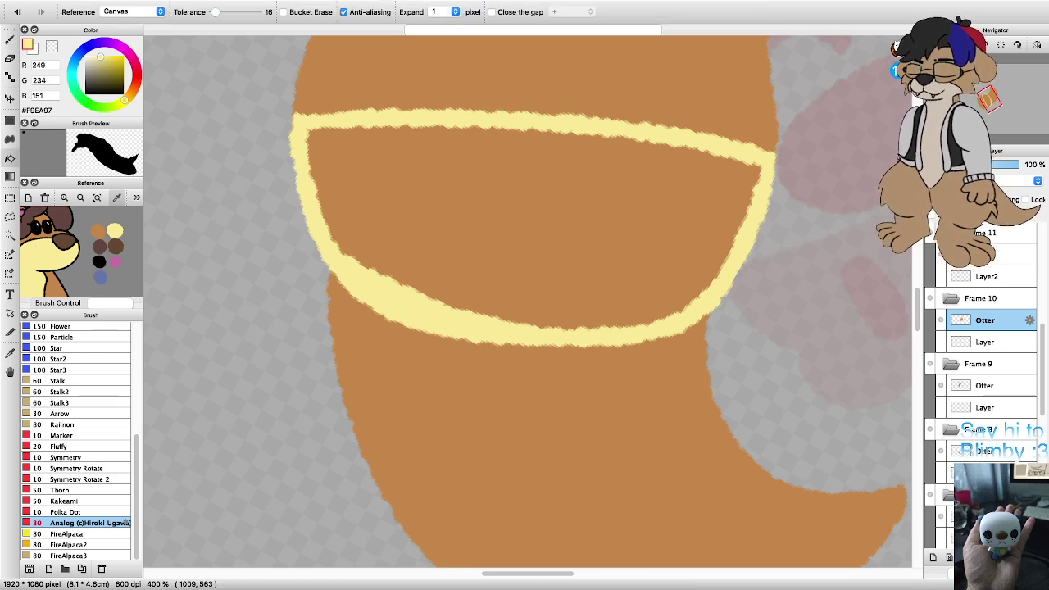
{"action": "left_click", "coordinate": [519, 297]}
{"action": "scroll", "coordinate": [429, 269], "scroll_direction": "down", "scroll_amount": 3}
{"action": "scroll", "coordinate": [396, 151], "scroll_direction": "up", "scroll_amount": 2}
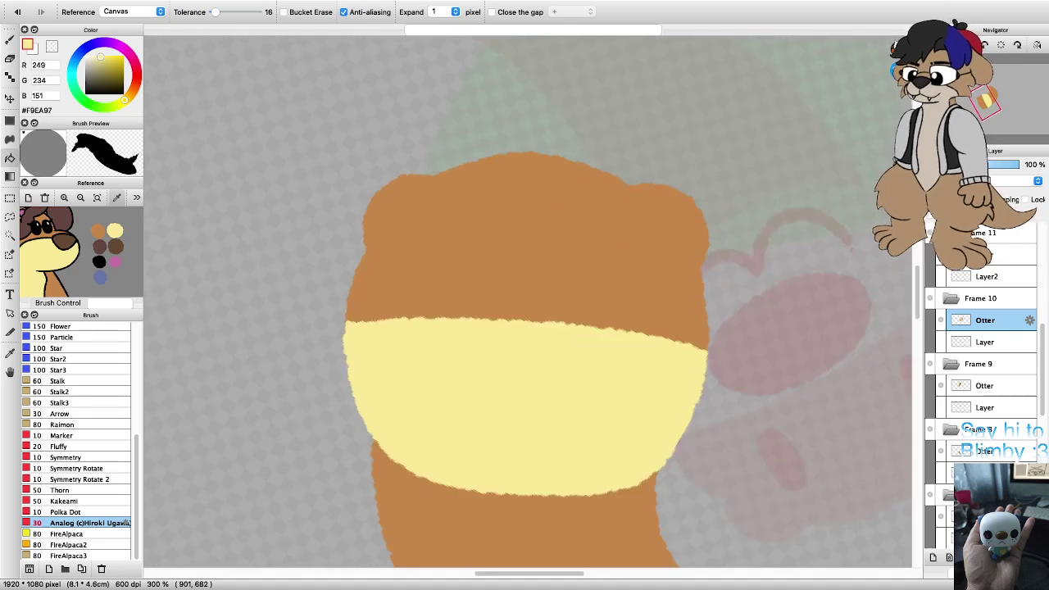
Step: Pick black from the reference palette and draw a thick oval nose outline near the upper edge of the Frame 10 muzzle
{"action": "left_click", "coordinate": [99, 262]}
{"action": "key", "text": "Left"}
{"action": "key", "text": "Left"}
{"action": "key", "text": "Left"}
{"action": "key", "text": "Left"}
{"action": "key", "text": "Left"}
{"action": "key", "text": "Left"}
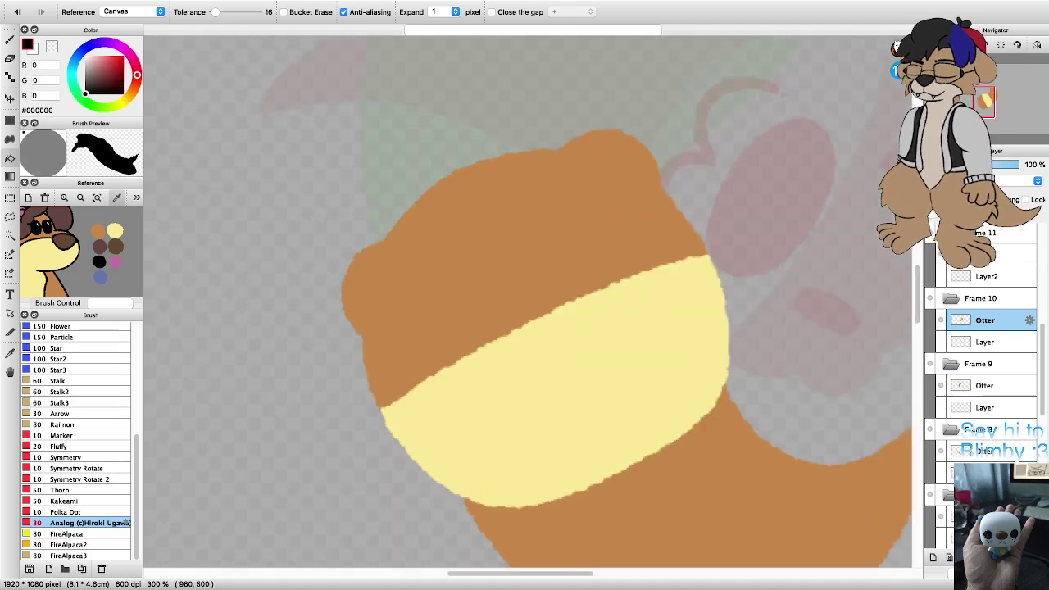
{"action": "key", "text": "b"}
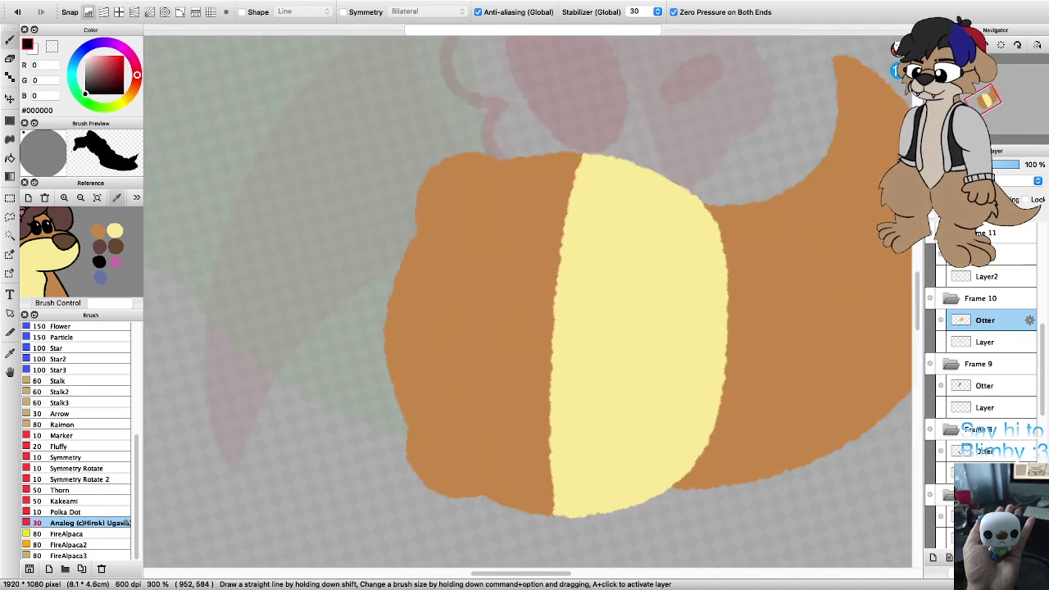
{"action": "mouse_move", "coordinate": [568, 374]}
{"action": "left_mouse_down"}
{"action": "mouse_move", "coordinate": [572, 297]}
{"action": "mouse_move", "coordinate": [607, 260]}
{"action": "mouse_move", "coordinate": [631, 333]}
{"action": "mouse_move", "coordinate": [602, 402]}
{"action": "mouse_move", "coordinate": [564, 384]}
{"action": "mouse_move", "coordinate": [561, 308]}
{"action": "left_mouse_up"}
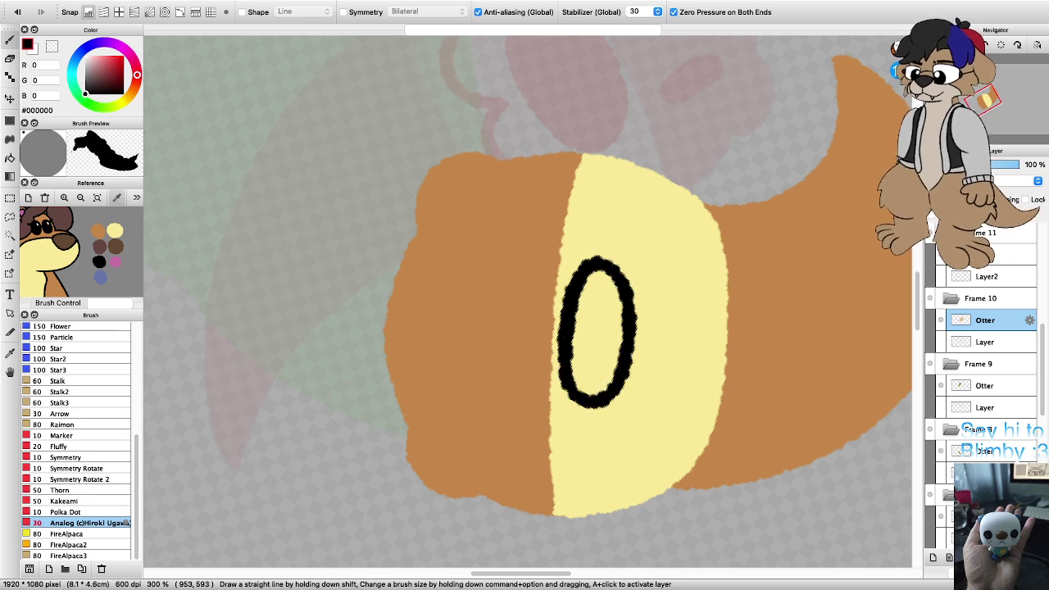
{"action": "left_click_drag", "start_coordinate": [638, 297], "coordinate": [639, 364]}
{"action": "left_click_drag", "start_coordinate": [617, 400], "coordinate": [597, 406]}
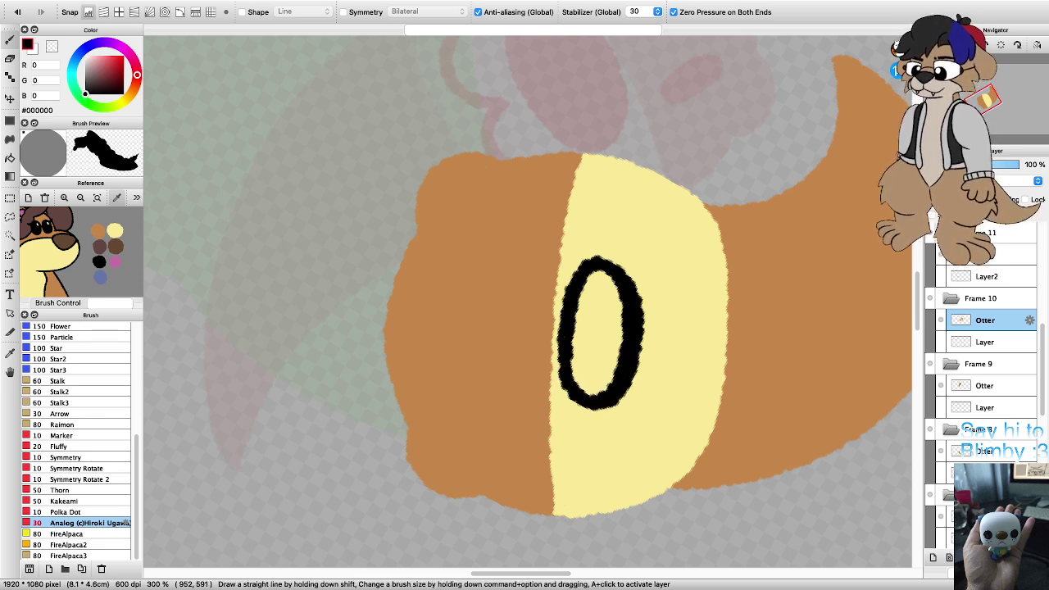
{"action": "left_click_drag", "start_coordinate": [615, 261], "coordinate": [640, 293]}
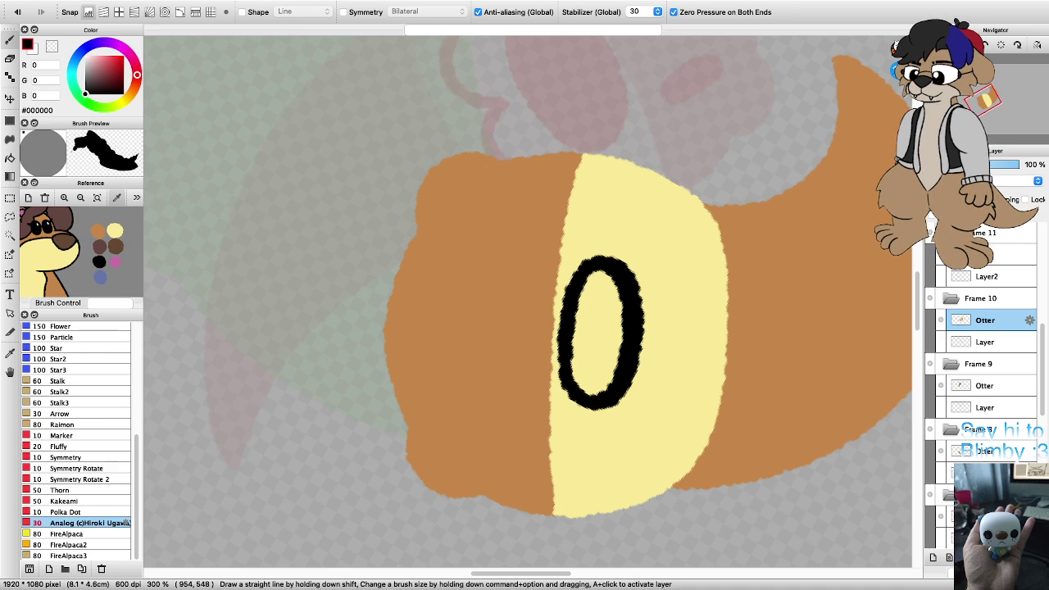
Step: Fill the inside of the Frame 10 nose outline with black
{"action": "key", "text": "space"}
{"action": "key", "text": "g"}
{"action": "left_click", "coordinate": [599, 332]}
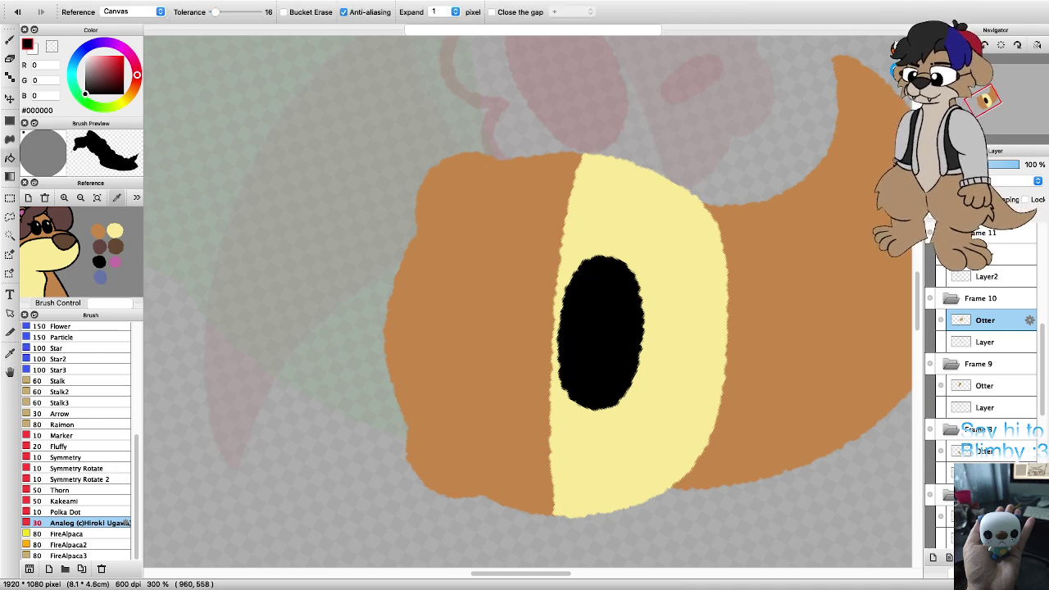
Step: Paint two upright black oval eyes above the muzzle on the Frame 10 head
{"action": "key", "text": "Right"}
{"action": "key", "text": "Right"}
{"action": "key", "text": "Right"}
{"action": "key", "text": "Right"}
{"action": "key", "text": "Right"}
{"action": "key", "text": "Right"}
{"action": "key", "text": "b"}
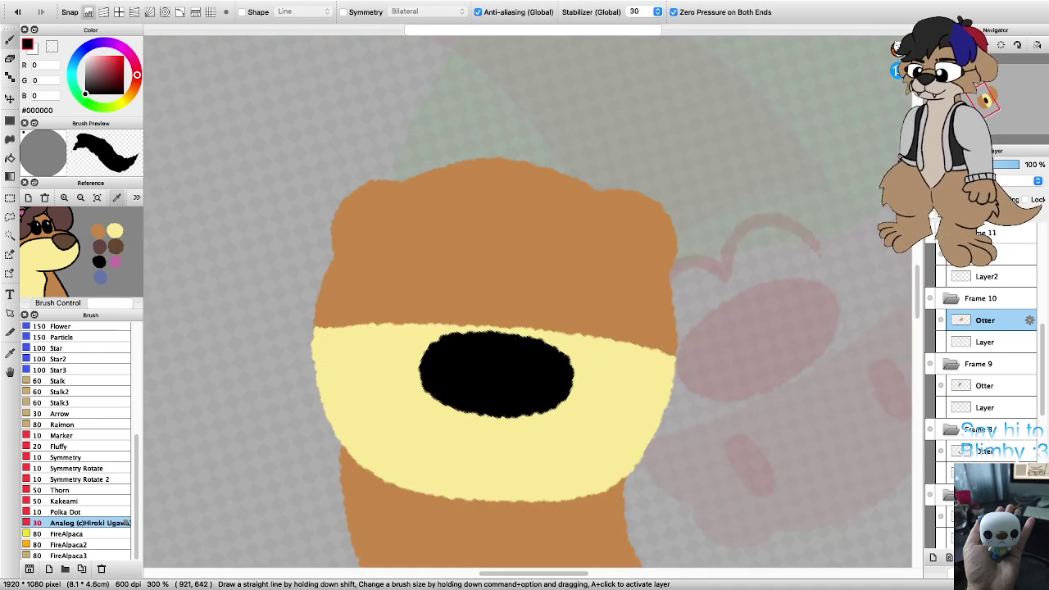
{"action": "scroll", "coordinate": [465, 276], "scroll_direction": "down", "scroll_amount": 2}
{"action": "key", "text": "super+plus"}
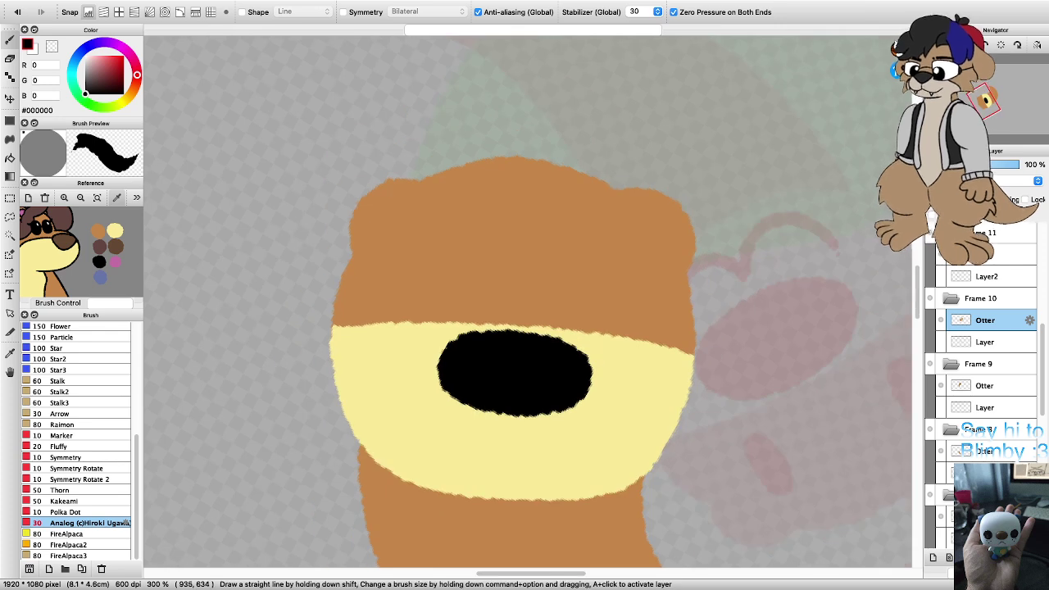
{"action": "mouse_move", "coordinate": [416, 287]}
{"action": "left_mouse_down"}
{"action": "mouse_move", "coordinate": [428, 235]}
{"action": "mouse_move", "coordinate": [443, 279]}
{"action": "mouse_move", "coordinate": [419, 292]}
{"action": "left_mouse_up"}
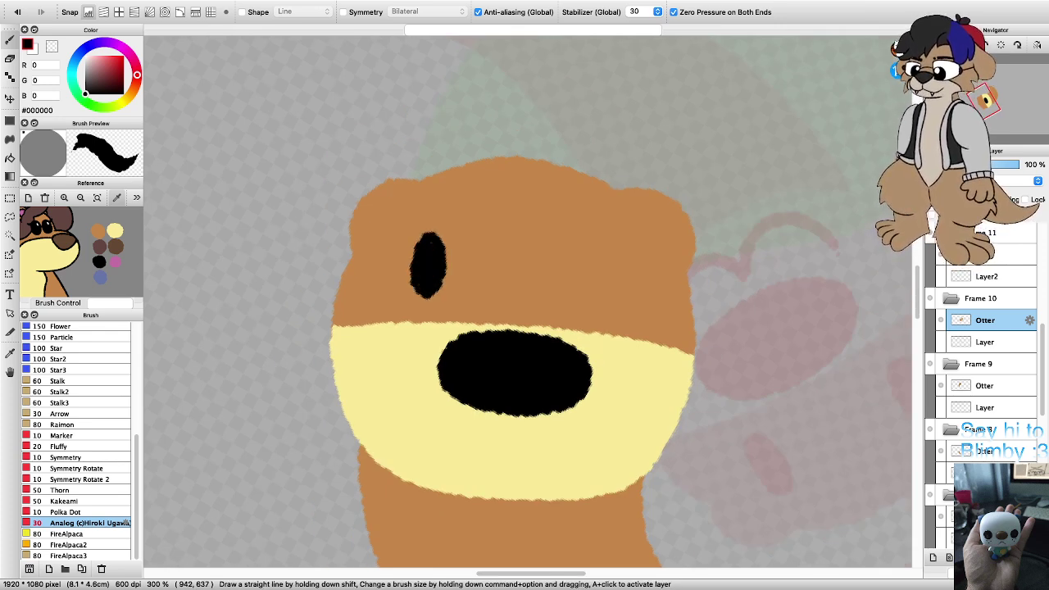
{"action": "mouse_move", "coordinate": [588, 297]}
{"action": "left_mouse_down"}
{"action": "mouse_move", "coordinate": [598, 251]}
{"action": "mouse_move", "coordinate": [611, 258]}
{"action": "mouse_move", "coordinate": [587, 295]}
{"action": "left_mouse_up"}
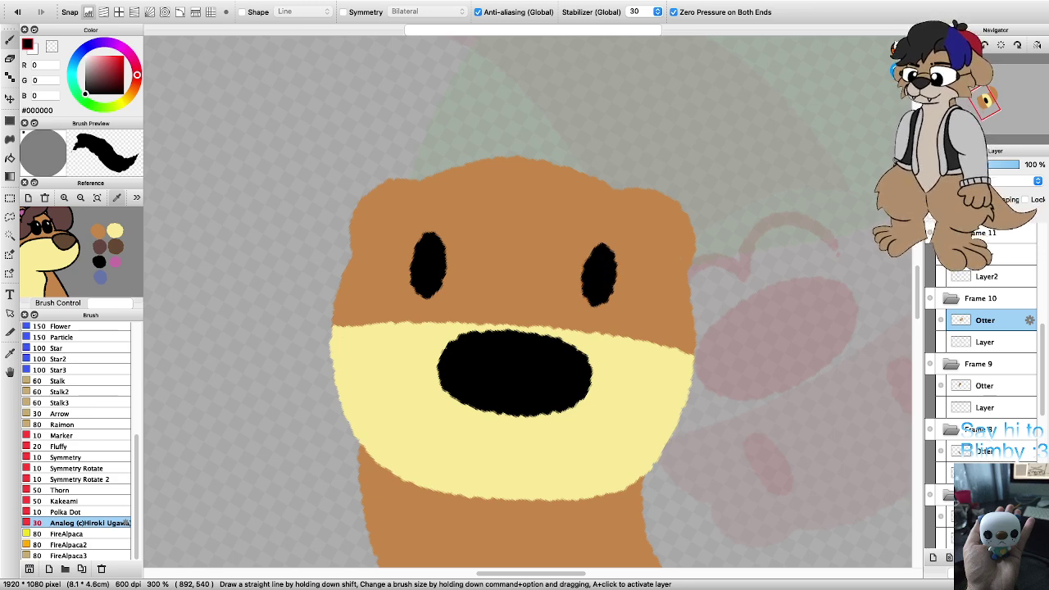
Step: Draw a black W-shaped curved mouth below the nose on the Frame 10 muzzle
{"action": "scroll", "coordinate": [589, 274], "scroll_direction": "down", "scroll_amount": 3}
{"action": "scroll", "coordinate": [564, 319], "scroll_direction": "up", "scroll_amount": 3}
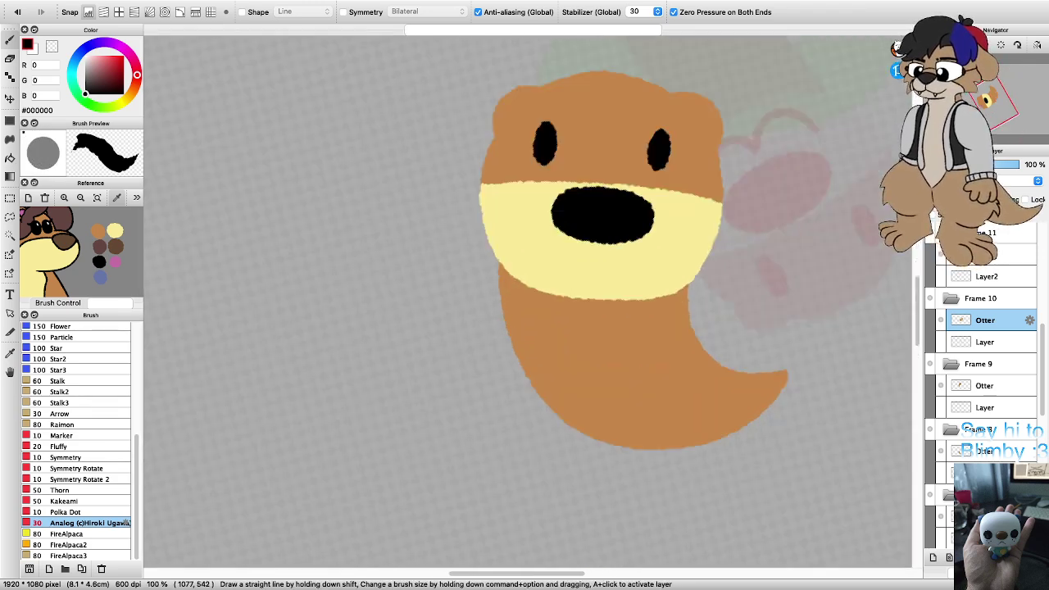
{"action": "mouse_move", "coordinate": [713, 200]}
{"action": "left_mouse_down"}
{"action": "mouse_move", "coordinate": [706, 262]}
{"action": "mouse_move", "coordinate": [656, 274]}
{"action": "mouse_move", "coordinate": [626, 261]}
{"action": "mouse_move", "coordinate": [617, 233]}
{"action": "mouse_move", "coordinate": [596, 263]}
{"action": "mouse_move", "coordinate": [565, 266]}
{"action": "mouse_move", "coordinate": [530, 243]}
{"action": "mouse_move", "coordinate": [545, 196]}
{"action": "left_mouse_up"}
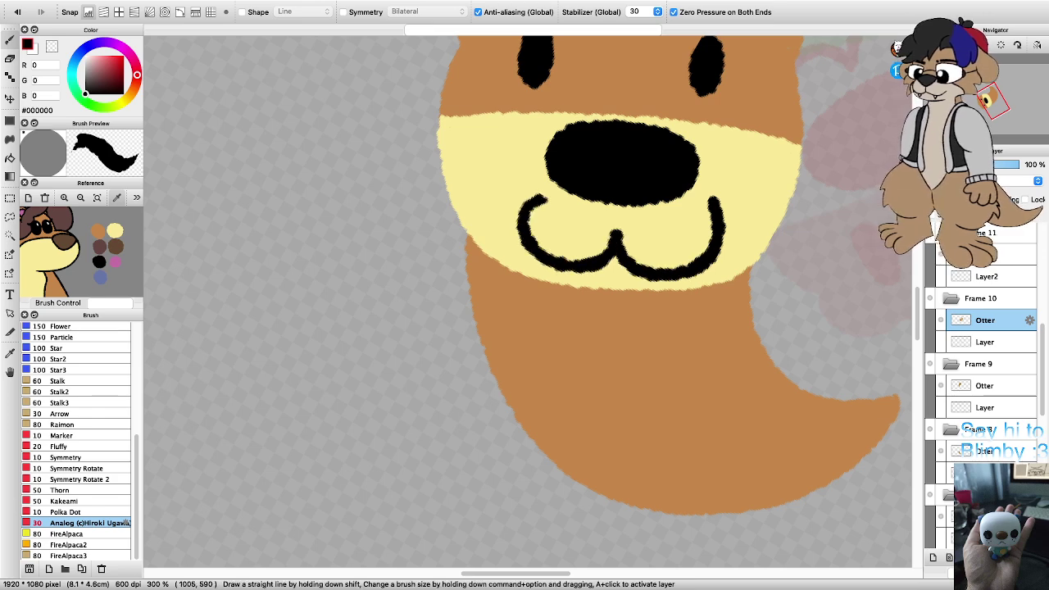
Step: Make the Otter layer in the Frame 11 folder the active layer
{"action": "scroll", "coordinate": [552, 304], "scroll_direction": "down", "scroll_amount": 4}
{"action": "scroll", "coordinate": [552, 234], "scroll_direction": "up", "scroll_amount": 2}
{"action": "key", "text": "Left"}
{"action": "key", "text": "Left"}
{"action": "key", "text": "Left"}
{"action": "key", "text": "Left"}
{"action": "key", "text": "Left"}
{"action": "key", "text": "Left"}
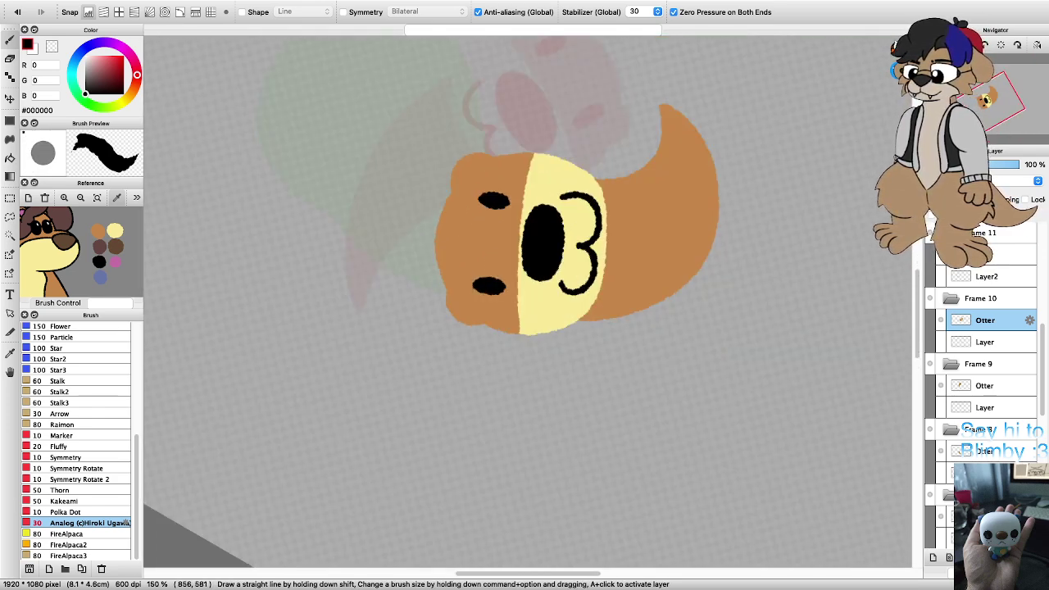
{"action": "scroll", "coordinate": [592, 361], "scroll_direction": "down", "scroll_amount": 3}
{"action": "scroll", "coordinate": [547, 316], "scroll_direction": "up", "scroll_amount": 3}
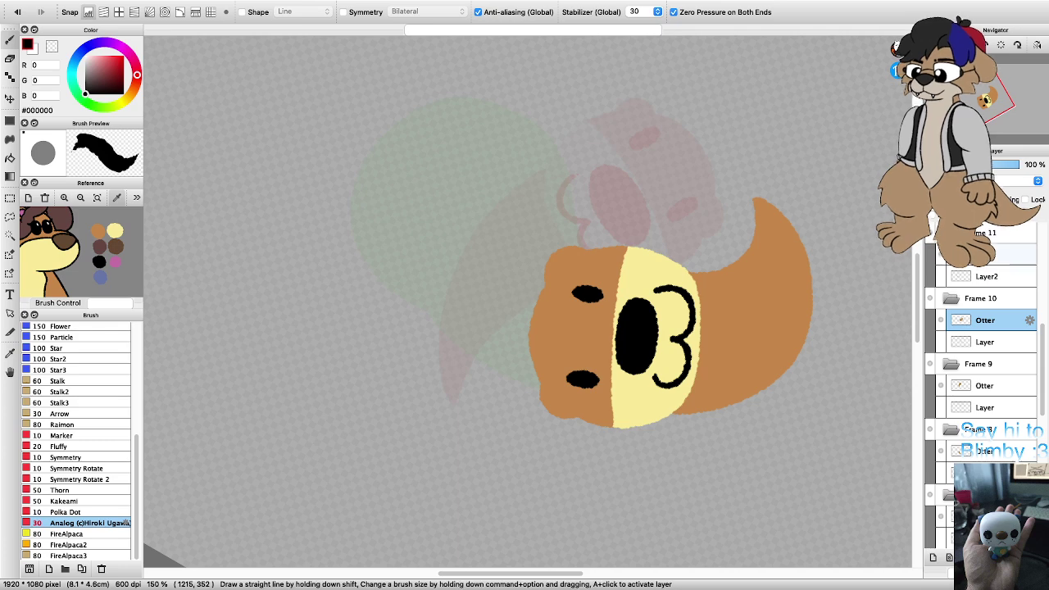
{"action": "left_click", "coordinate": [986, 254]}
{"action": "scroll", "coordinate": [564, 326], "scroll_direction": "down", "scroll_amount": 3}
{"action": "scroll", "coordinate": [529, 274], "scroll_direction": "up", "scroll_amount": 3}
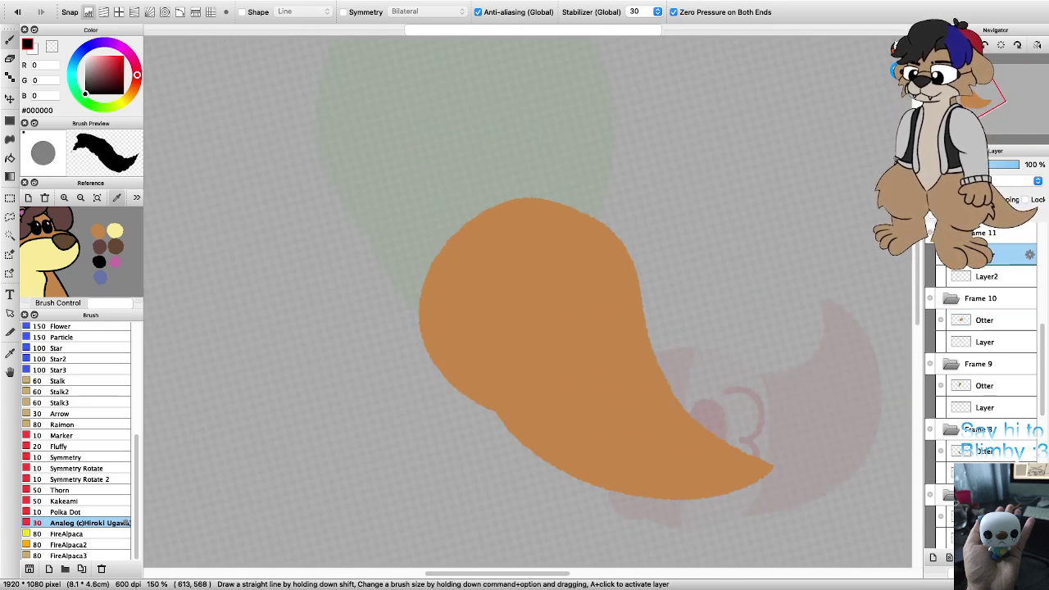
Step: Pick orange-brown from the reference palette as the brush colour for the Frame 11 ears
{"action": "left_click", "coordinate": [98, 231]}
{"action": "key", "text": "Right"}
{"action": "key", "text": "Right"}
{"action": "scroll", "coordinate": [456, 250], "scroll_direction": "up", "scroll_amount": 1}
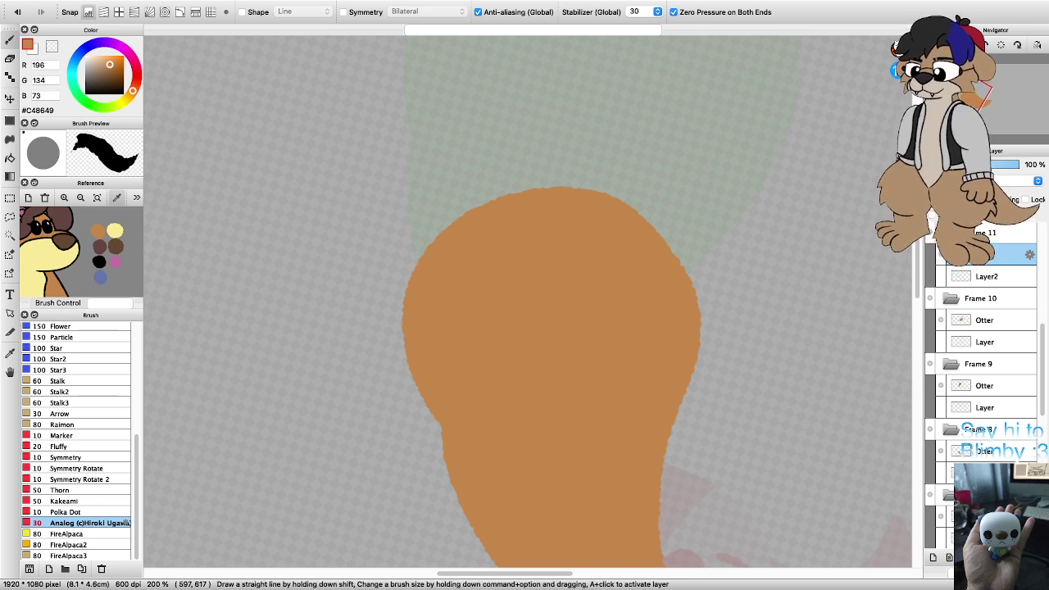
Step: Try a small orange-brown ear outline on the upper left of the Frame 11 head and undo it
{"action": "left_click_drag", "start_coordinate": [408, 287], "coordinate": [402, 269]}
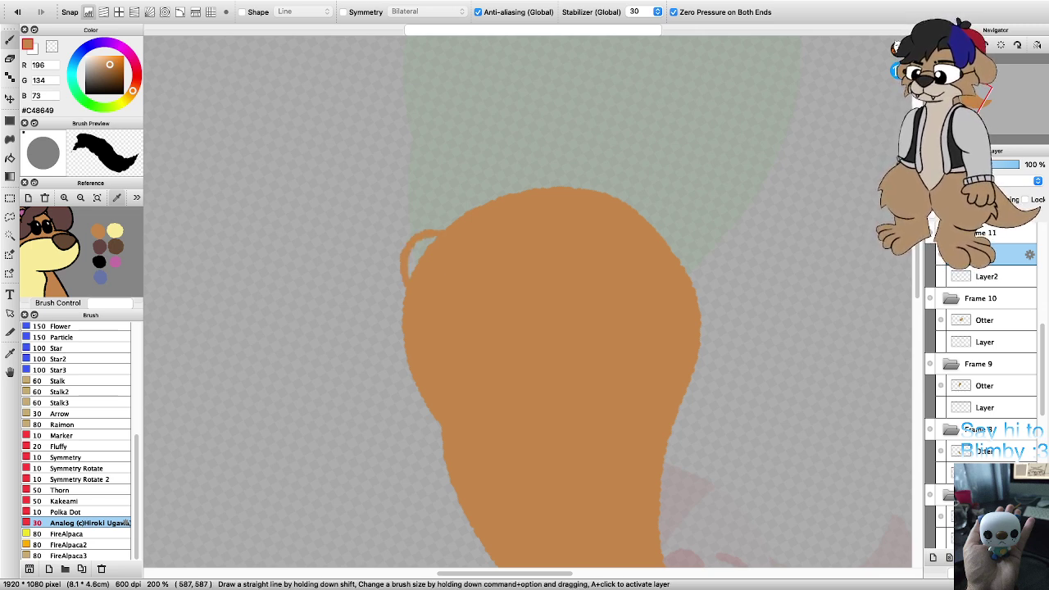
{"action": "key", "text": "g"}
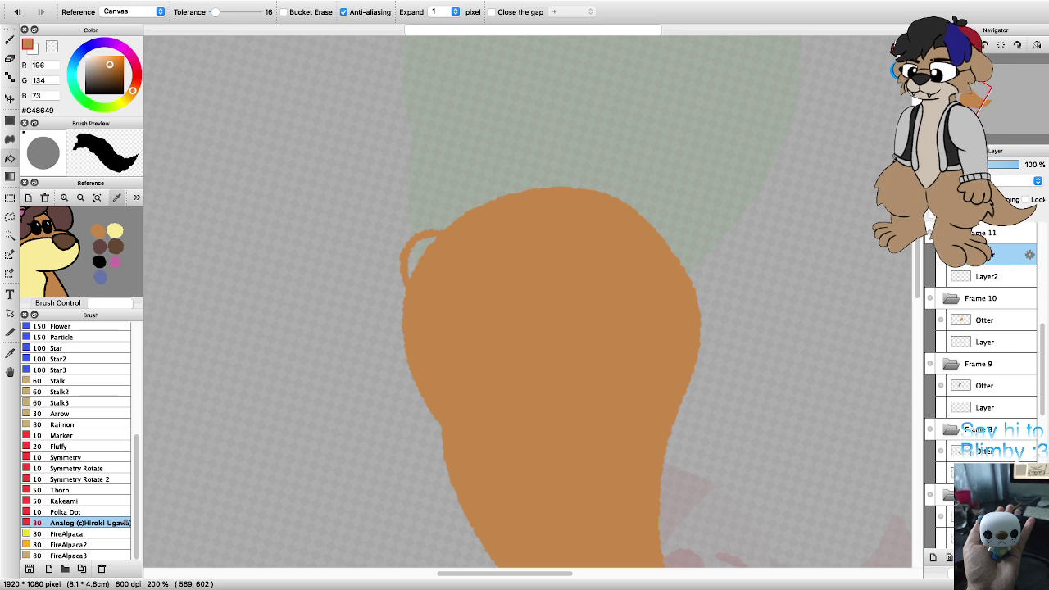
{"action": "key", "text": "ctrl+z"}
{"action": "key", "text": "b"}
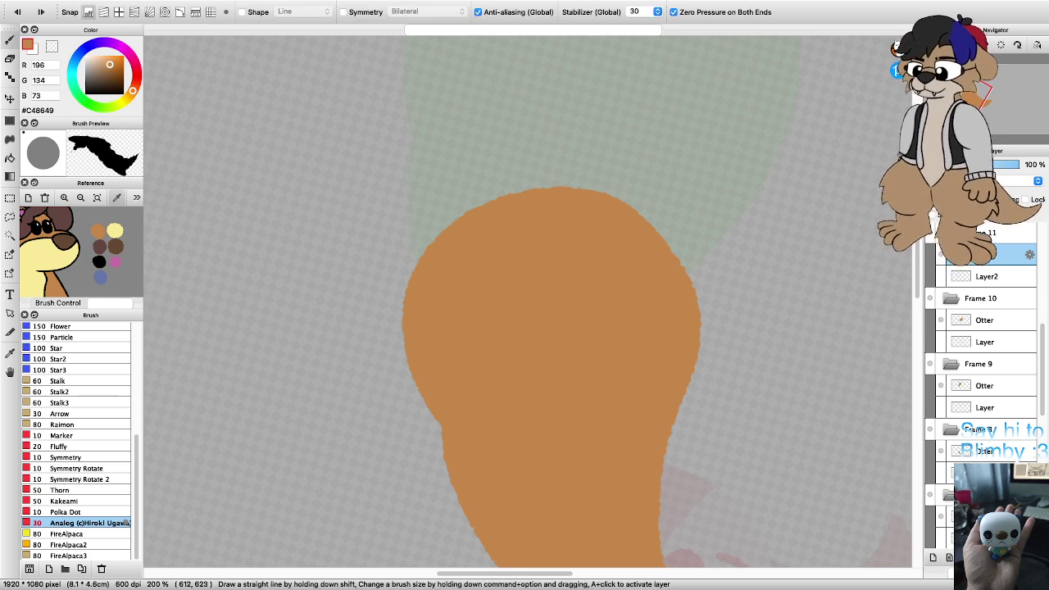
Step: Draw a larger rounded orange-brown ear on the upper left of the Frame 11 head and fill it
{"action": "left_click_drag", "start_coordinate": [402, 293], "coordinate": [406, 240]}
{"action": "key", "text": "g"}
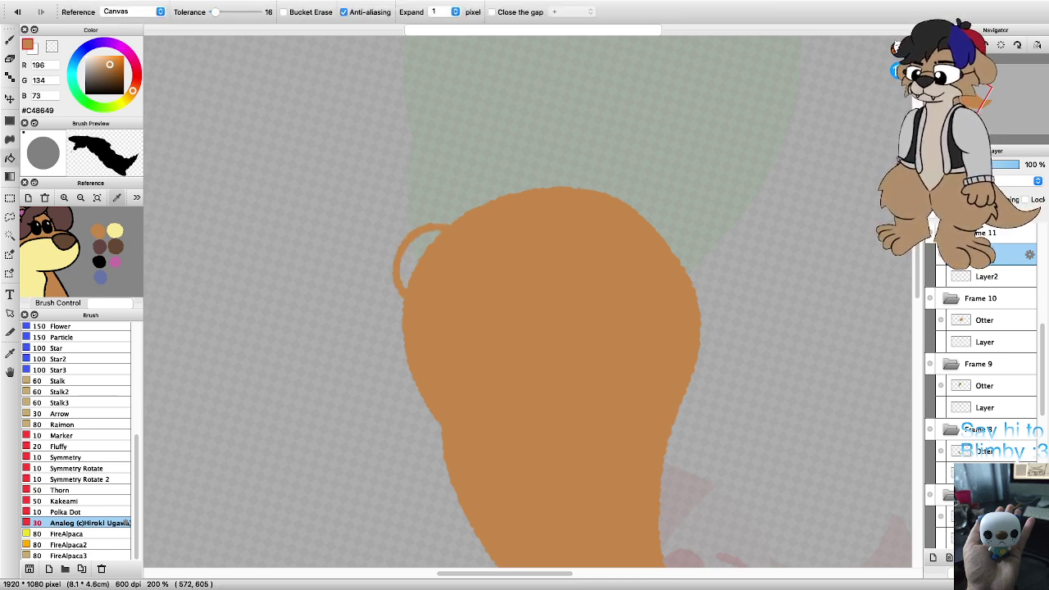
{"action": "left_click", "coordinate": [414, 255]}
Step: Draw a rounded orange-brown ear on the upper right of the Frame 11 head and fill it
{"action": "key", "text": "b"}
{"action": "left_click", "coordinate": [621, 197]}
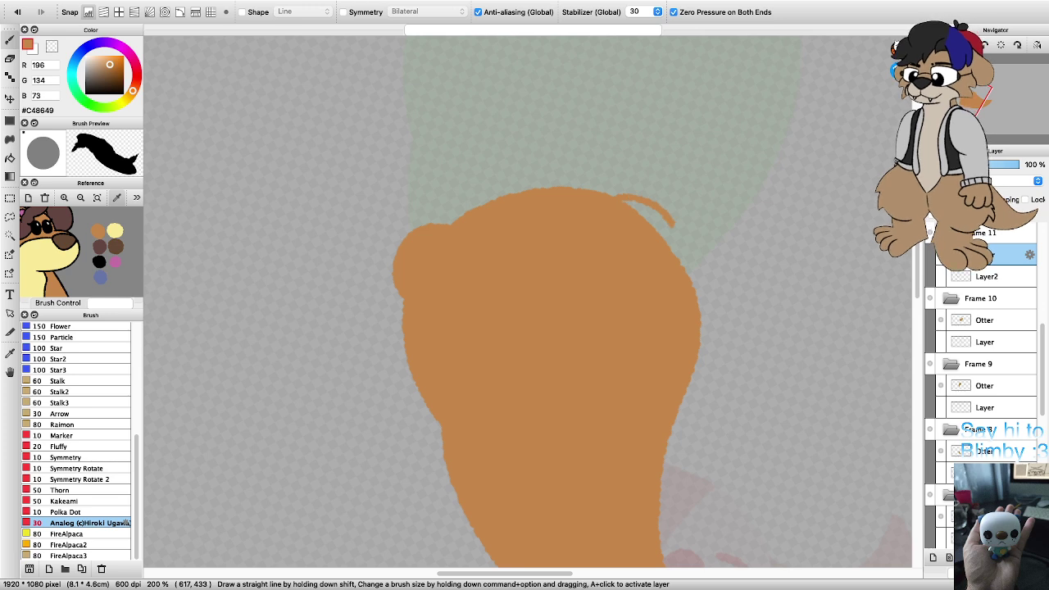
{"action": "left_click_drag", "start_coordinate": [674, 223], "coordinate": [677, 246]}
{"action": "key", "text": "g"}
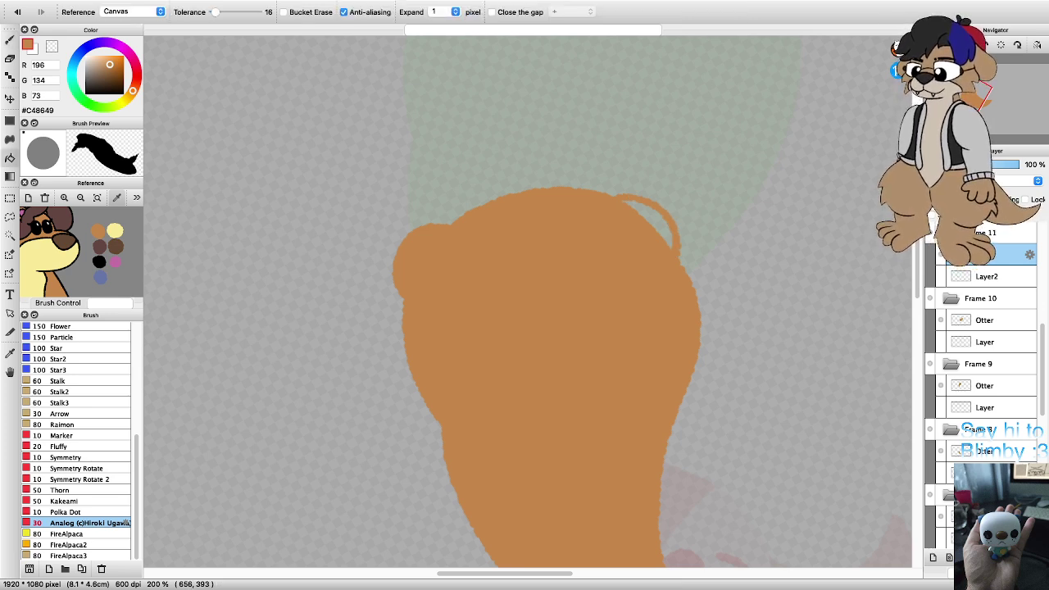
{"action": "left_click", "coordinate": [656, 220]}
{"action": "key", "text": "b"}
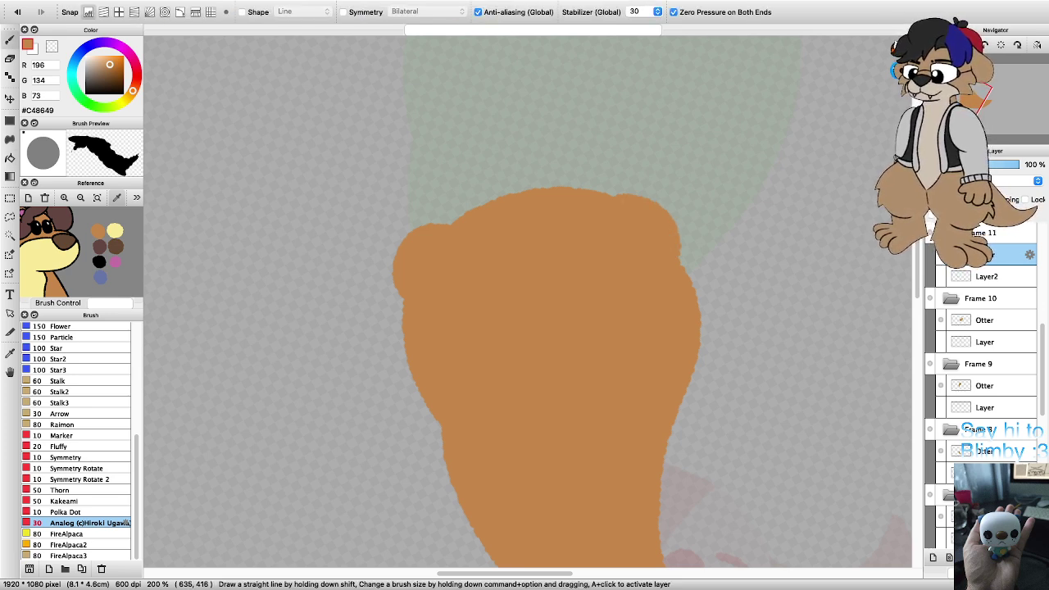
Step: Pick pale yellow from the reference palette as the brush colour for the Frame 11 muzzle
{"action": "left_click", "coordinate": [115, 231]}
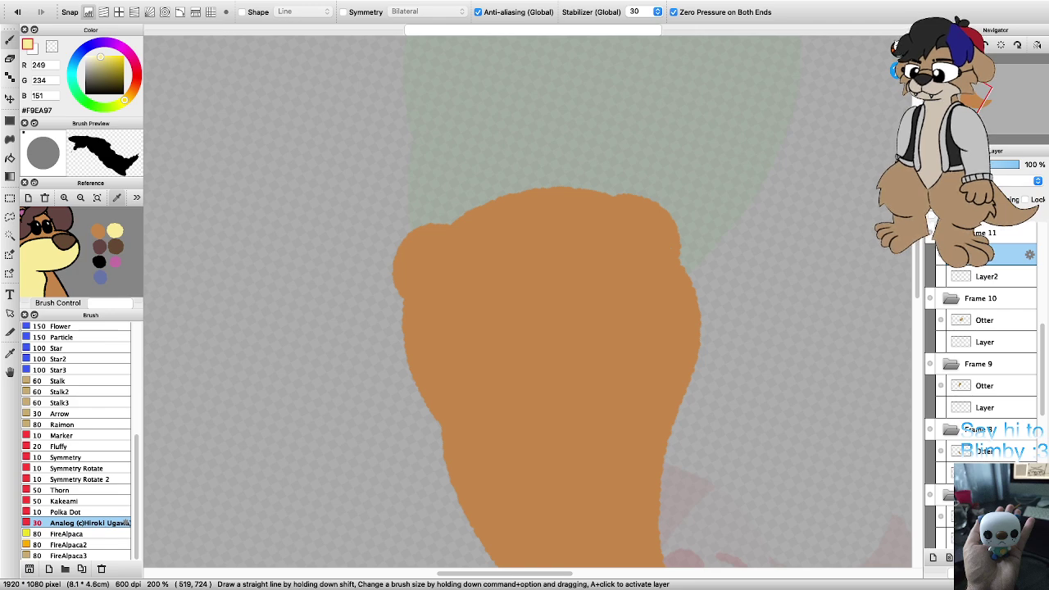
{"action": "key", "text": "Left"}
{"action": "key", "text": "Left"}
{"action": "key", "text": "Left"}
{"action": "key", "text": "Left"}
{"action": "key", "text": "Left"}
{"action": "key", "text": "Left"}
{"action": "key", "text": "Right"}
{"action": "key", "text": "Right"}
{"action": "key", "text": "Right"}
{"action": "key", "text": "Right"}
{"action": "key", "text": "Right"}
{"action": "key", "text": "Right"}
{"action": "key", "text": "Right"}
{"action": "key", "text": "Right"}
{"action": "key", "text": "Right"}
{"action": "key", "text": "Right"}
{"action": "key", "text": "Right"}
{"action": "key", "text": "Right"}
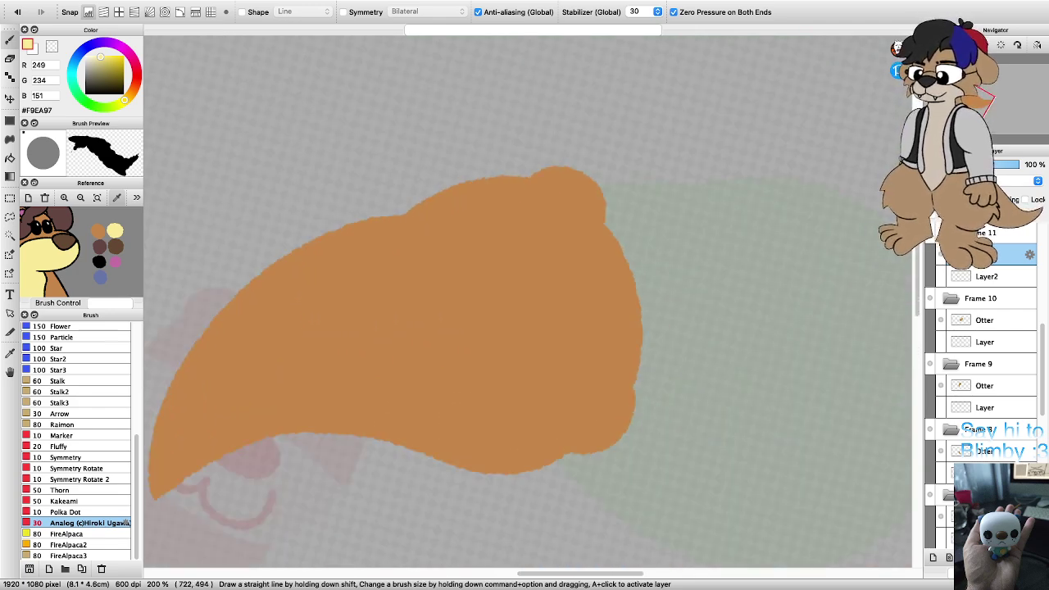
Step: Try a pale yellow upper muzzle edge across the Frame 11 head and undo it
{"action": "mouse_move", "coordinate": [484, 392]}
{"action": "left_mouse_down"}
{"action": "mouse_move", "coordinate": [501, 469]}
{"action": "mouse_move", "coordinate": [476, 241]}
{"action": "mouse_move", "coordinate": [487, 187]}
{"action": "left_mouse_up"}
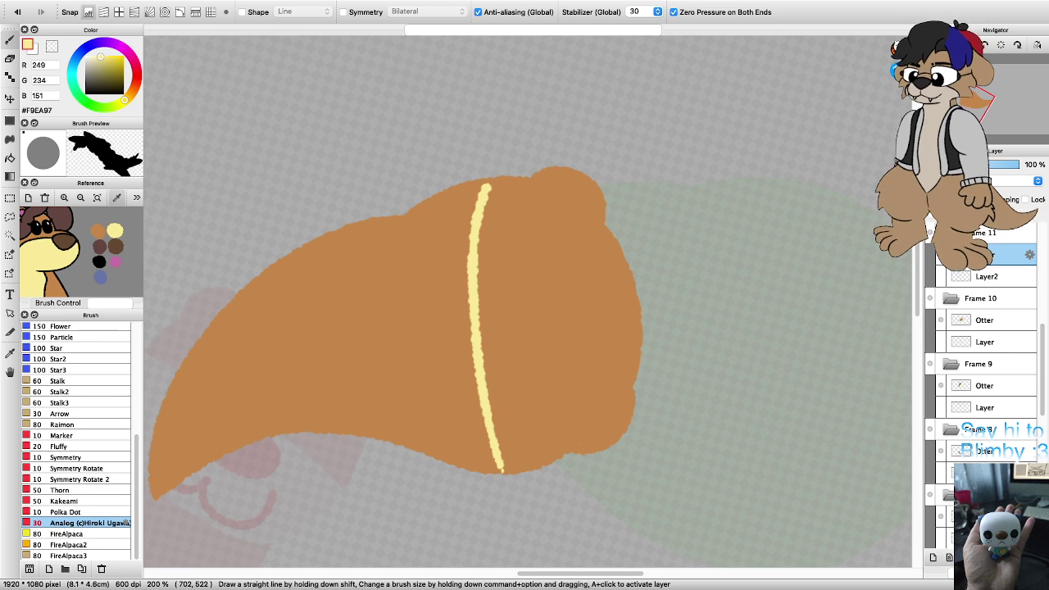
{"action": "key", "text": "super+z"}
{"action": "key", "text": "super+z"}
Step: Outline the Frame 11 muzzle in pale yellow with a curved upper edge across the head and a rounded lower edge
{"action": "mouse_move", "coordinate": [509, 474]}
{"action": "left_mouse_down"}
{"action": "mouse_move", "coordinate": [466, 279]}
{"action": "mouse_move", "coordinate": [471, 186]}
{"action": "left_mouse_up"}
{"action": "mouse_move", "coordinate": [508, 474]}
{"action": "left_mouse_down"}
{"action": "mouse_move", "coordinate": [436, 455]}
{"action": "mouse_move", "coordinate": [394, 395]}
{"action": "mouse_move", "coordinate": [381, 313]}
{"action": "mouse_move", "coordinate": [394, 245]}
{"action": "mouse_move", "coordinate": [420, 200]}
{"action": "left_mouse_up"}
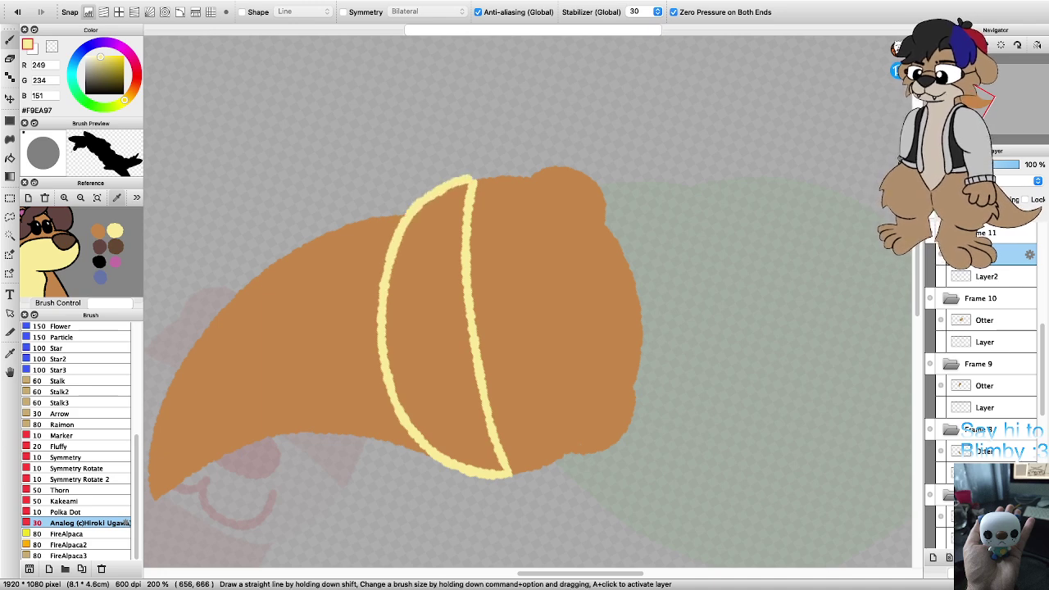
Step: Undo the lower muzzle edge on the Frame 11 head and redraw it as a rounded pale yellow curve joining both ends of the upper edge
{"action": "key", "text": "Left"}
{"action": "key", "text": "Left"}
{"action": "key", "text": "Left"}
{"action": "key", "text": "Left"}
{"action": "key", "text": "Left"}
{"action": "key", "text": "Left"}
{"action": "scroll", "coordinate": [411, 373], "scroll_direction": "up", "scroll_amount": 2}
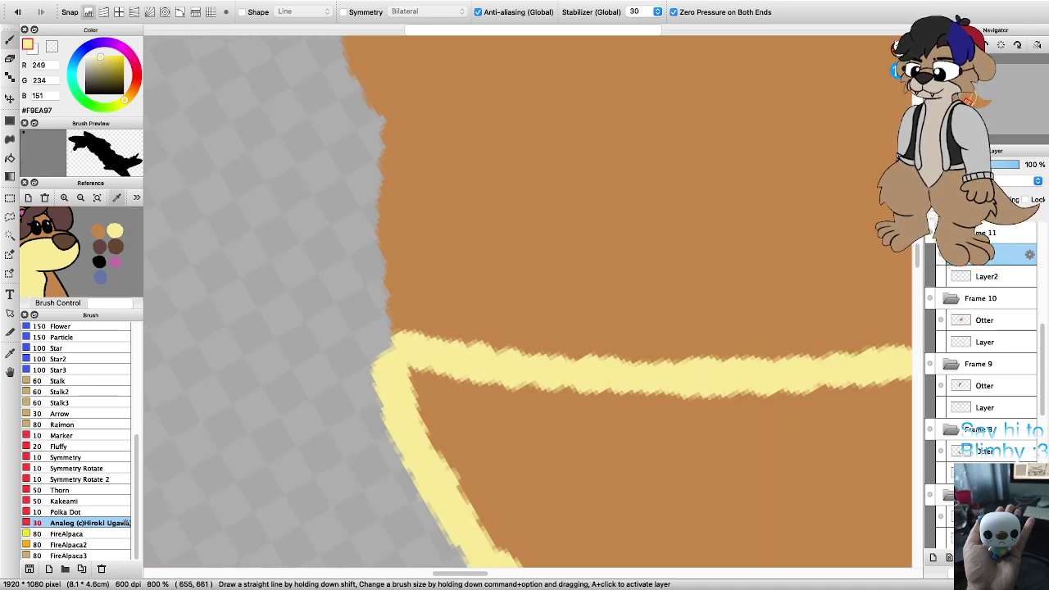
{"action": "key", "text": "super+minus"}
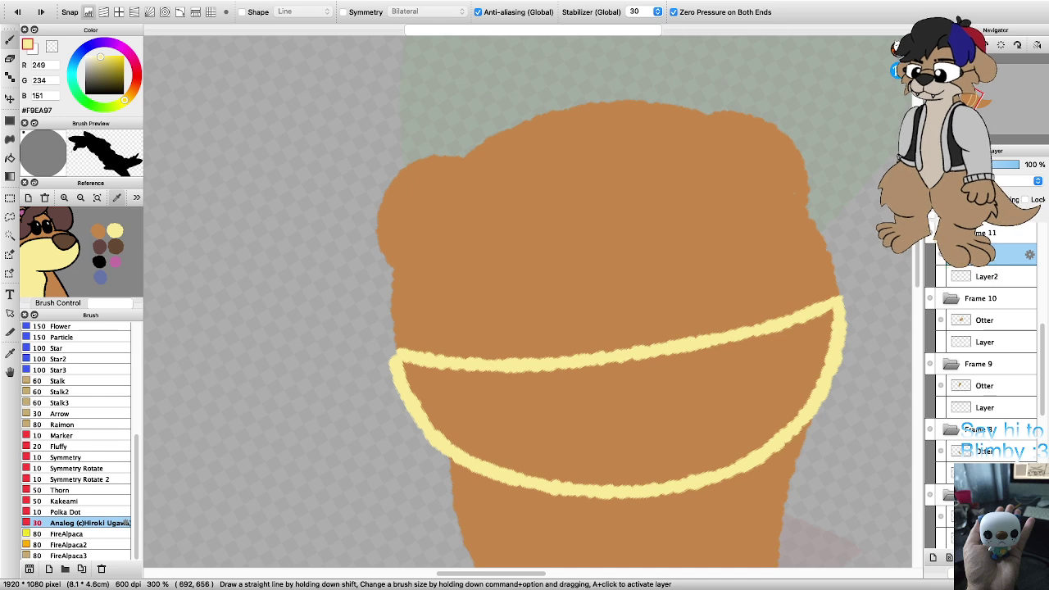
{"action": "key", "text": "super+z"}
{"action": "mouse_move", "coordinate": [400, 354]}
{"action": "left_mouse_down"}
{"action": "mouse_move", "coordinate": [443, 447]}
{"action": "mouse_move", "coordinate": [475, 473]}
{"action": "mouse_move", "coordinate": [561, 499]}
{"action": "mouse_move", "coordinate": [656, 494]}
{"action": "mouse_move", "coordinate": [738, 469]}
{"action": "mouse_move", "coordinate": [802, 423]}
{"action": "left_mouse_up"}
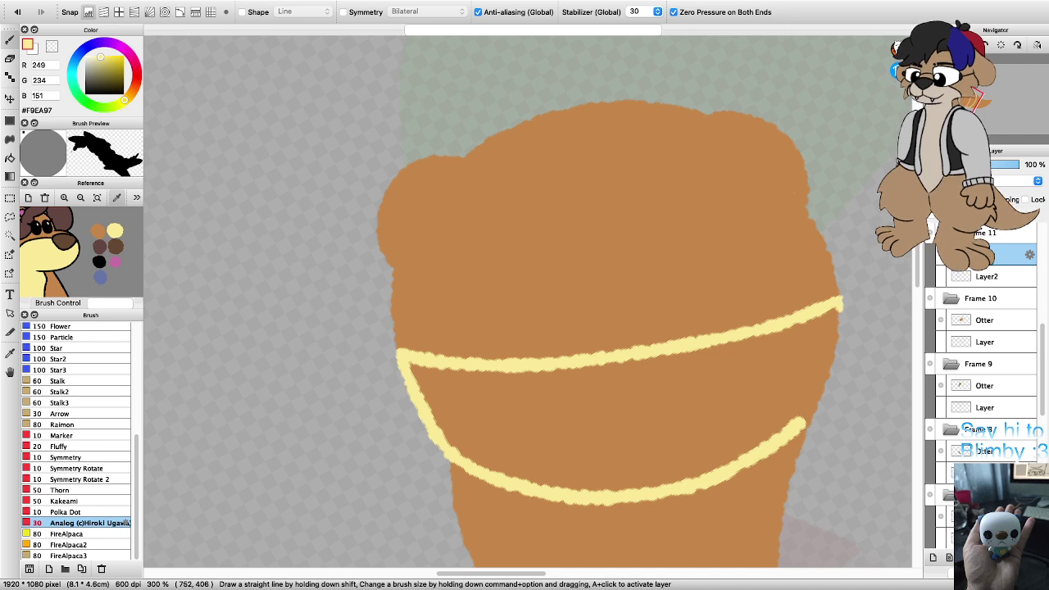
{"action": "mouse_move", "coordinate": [840, 303]}
{"action": "left_mouse_down"}
{"action": "mouse_move", "coordinate": [835, 365]}
{"action": "mouse_move", "coordinate": [812, 408]}
{"action": "left_mouse_up"}
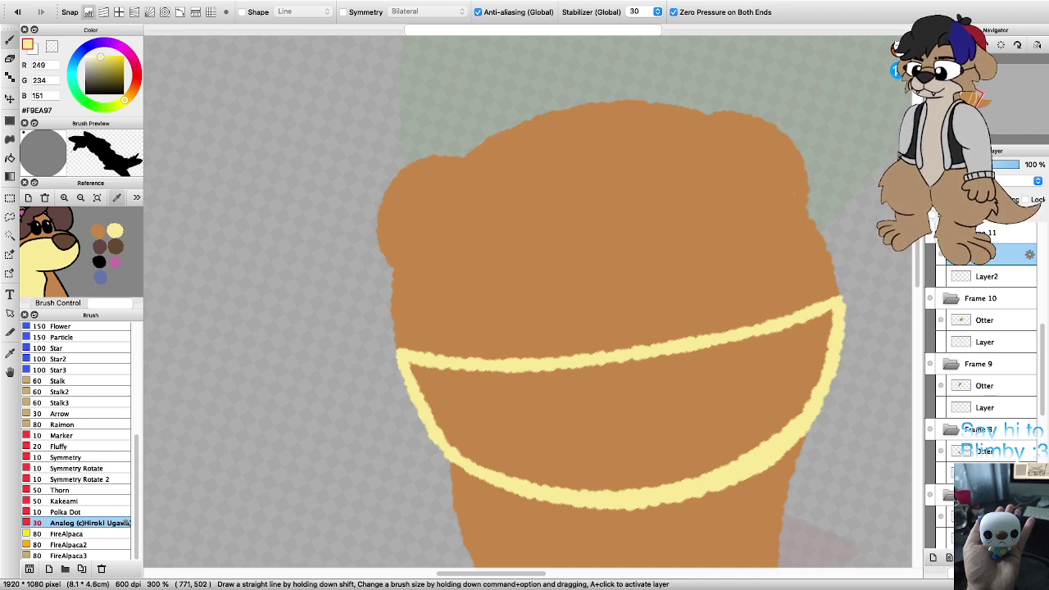
Step: Fill the Frame 11 muzzle with pale yellow and round out its left edge with the brush
{"action": "key", "text": "g"}
{"action": "left_click", "coordinate": [621, 411]}
{"action": "key", "text": "b"}
{"action": "scroll", "coordinate": [436, 439], "scroll_direction": "up", "scroll_amount": 1}
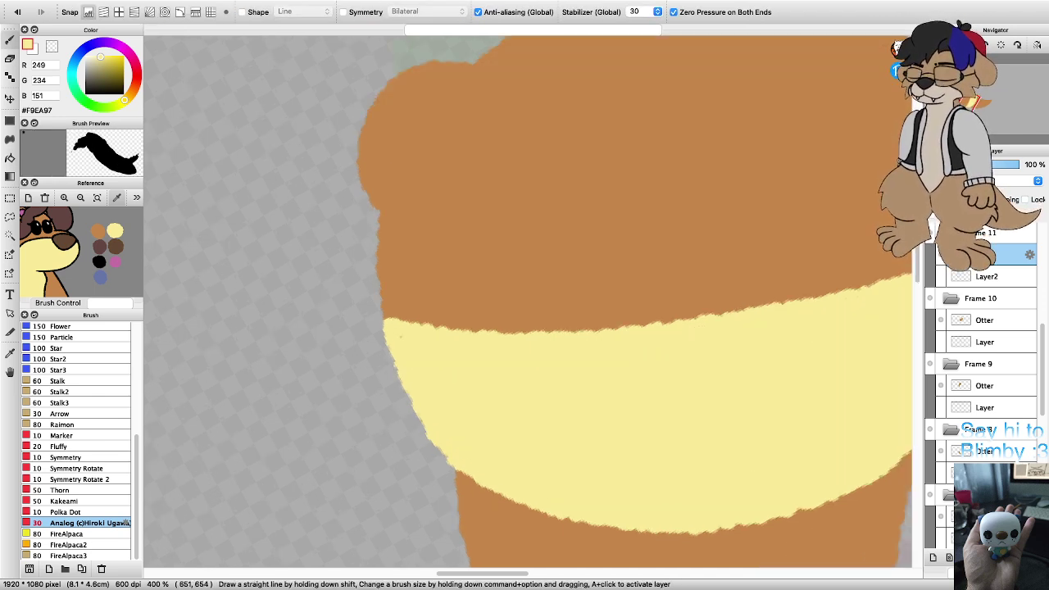
{"action": "left_click_drag", "start_coordinate": [392, 378], "coordinate": [451, 464]}
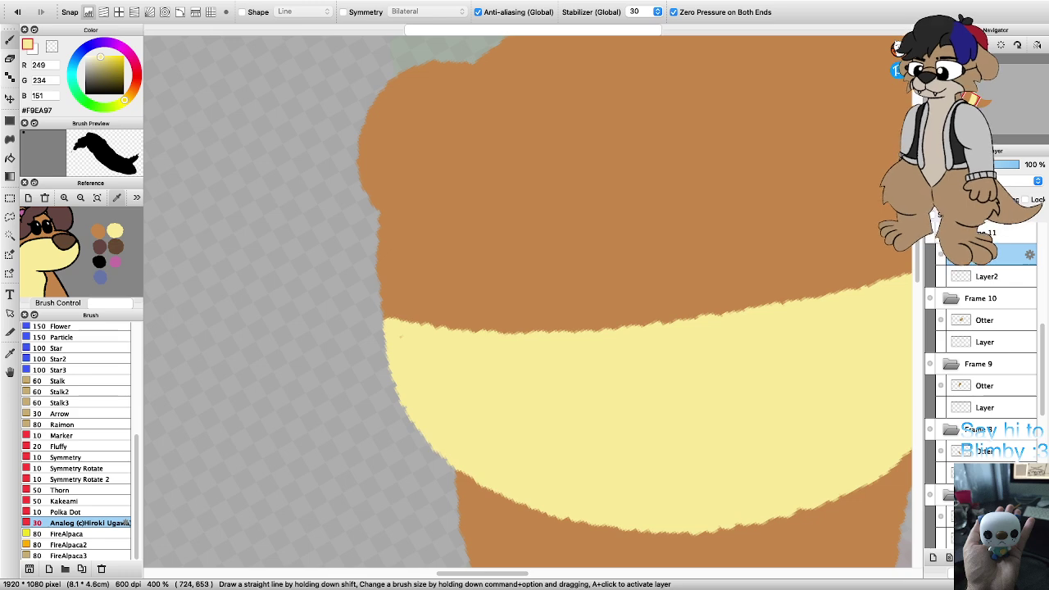
{"action": "scroll", "coordinate": [437, 354], "scroll_direction": "down", "scroll_amount": 4}
{"action": "scroll", "coordinate": [484, 369], "scroll_direction": "up", "scroll_amount": 2}
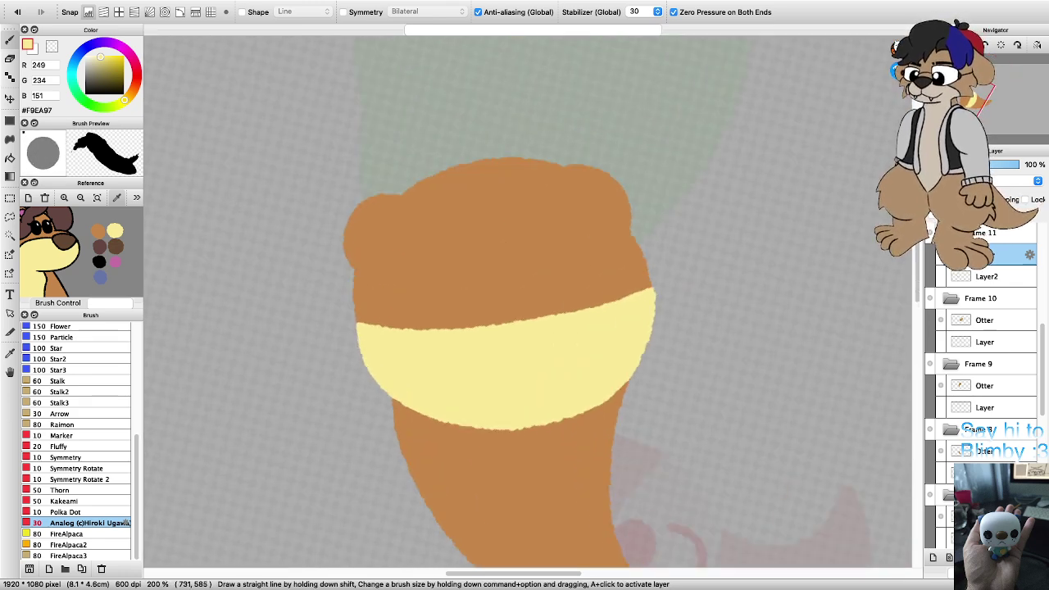
Step: Pick black from the reference palette and outline a wide oval nose on the Frame 11 muzzle, thickening its lower edge
{"action": "left_click", "coordinate": [99, 262]}
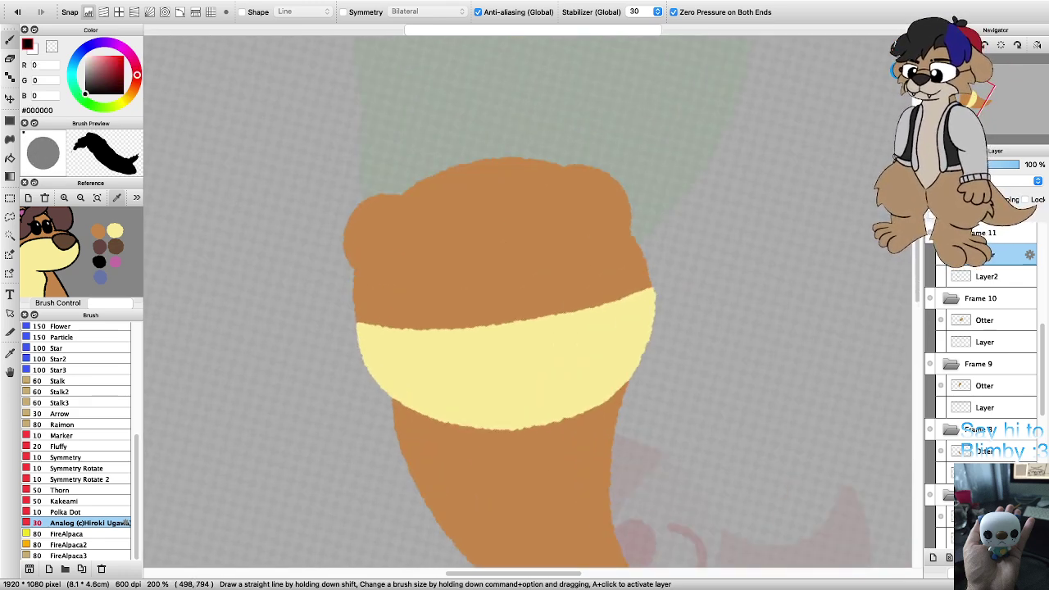
{"action": "key", "text": "Left"}
{"action": "key", "text": "Left"}
{"action": "key", "text": "Left"}
{"action": "key", "text": "Left"}
{"action": "key", "text": "Left"}
{"action": "key", "text": "Left"}
{"action": "scroll", "coordinate": [578, 330], "scroll_direction": "up", "scroll_amount": 1}
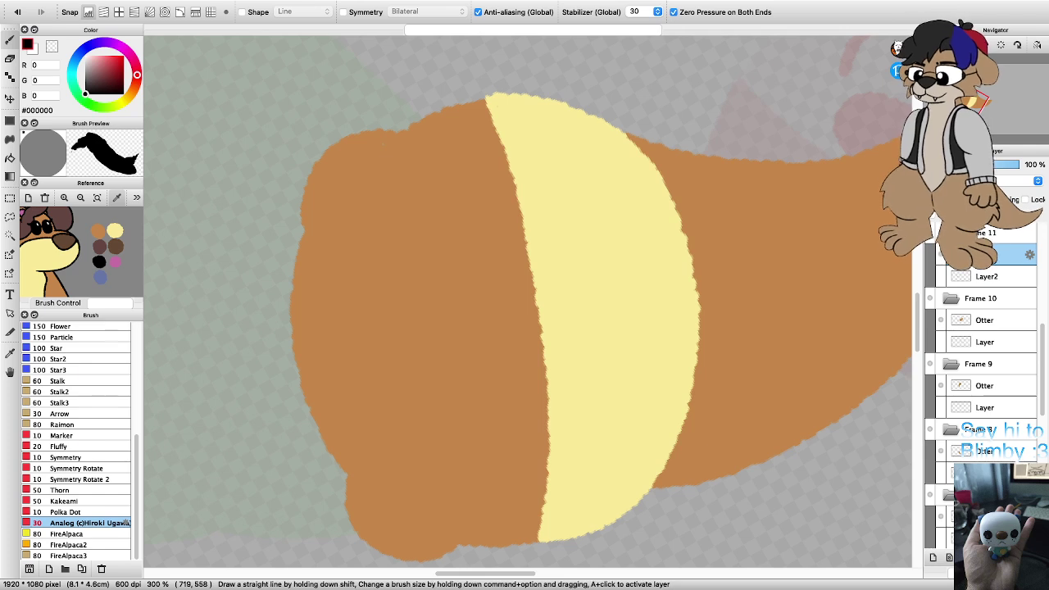
{"action": "mouse_move", "coordinate": [563, 352]}
{"action": "left_mouse_down"}
{"action": "mouse_move", "coordinate": [552, 242]}
{"action": "mouse_move", "coordinate": [609, 233]}
{"action": "mouse_move", "coordinate": [635, 302]}
{"action": "mouse_move", "coordinate": [630, 373]}
{"action": "mouse_move", "coordinate": [583, 397]}
{"action": "mouse_move", "coordinate": [556, 352]}
{"action": "left_mouse_up"}
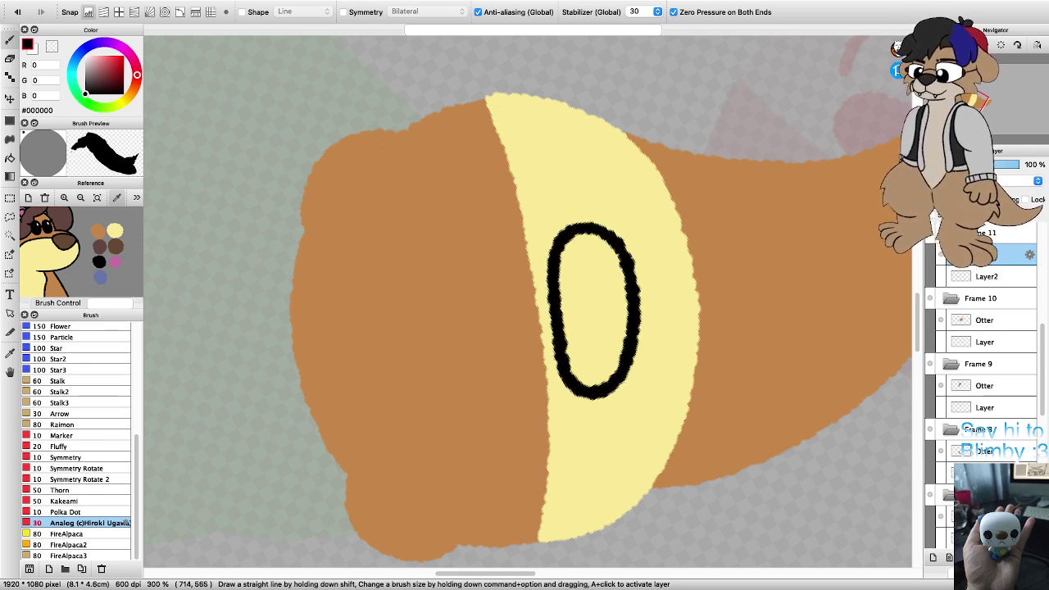
{"action": "mouse_move", "coordinate": [617, 397]}
{"action": "left_mouse_down"}
{"action": "mouse_move", "coordinate": [641, 350]}
{"action": "mouse_move", "coordinate": [639, 294]}
{"action": "left_mouse_up"}
{"action": "left_click_drag", "start_coordinate": [614, 397], "coordinate": [576, 398]}
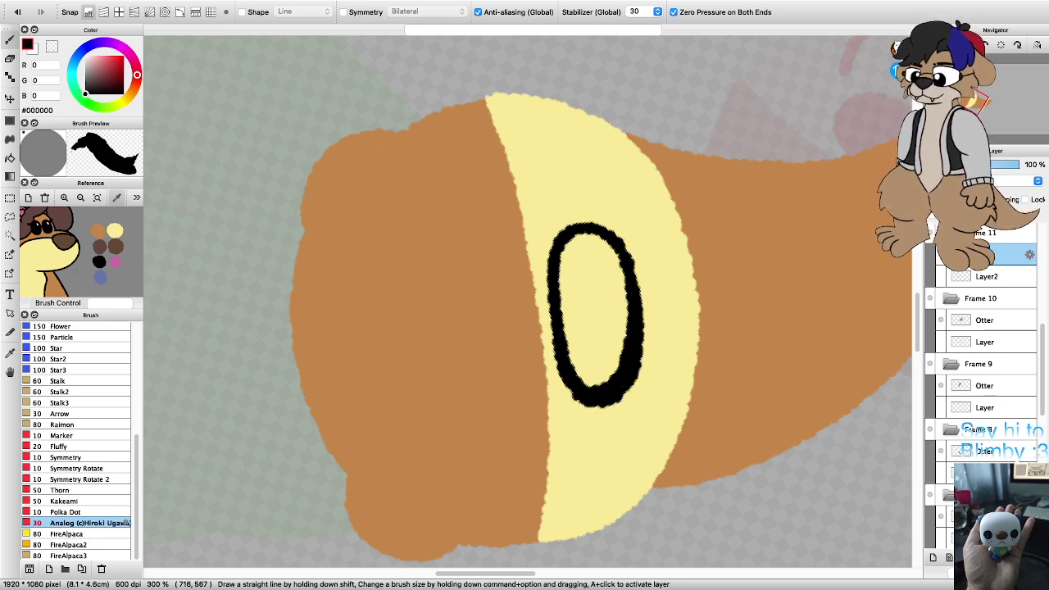
Step: Fill the Frame 11 nose outline with black
{"action": "key", "text": "g"}
{"action": "left_click", "coordinate": [586, 336]}
{"action": "scroll", "coordinate": [581, 343], "scroll_direction": "down", "scroll_amount": 2}
{"action": "scroll", "coordinate": [532, 385], "scroll_direction": "up", "scroll_amount": 1}
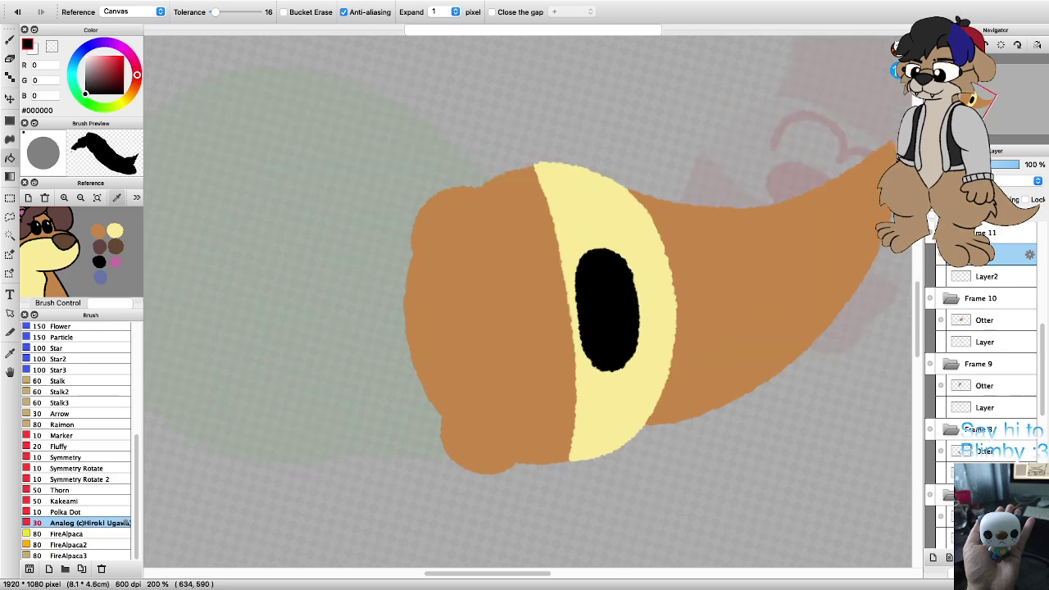
Step: Draw a tall black oval for the left eye just above the Frame 11 muzzle and fill it
{"action": "key", "text": "Right"}
{"action": "key", "text": "Right"}
{"action": "key", "text": "Right"}
{"action": "key", "text": "Right"}
{"action": "key", "text": "Right"}
{"action": "key", "text": "Right"}
{"action": "key", "text": "b"}
{"action": "scroll", "coordinate": [392, 327], "scroll_direction": "up", "scroll_amount": 2}
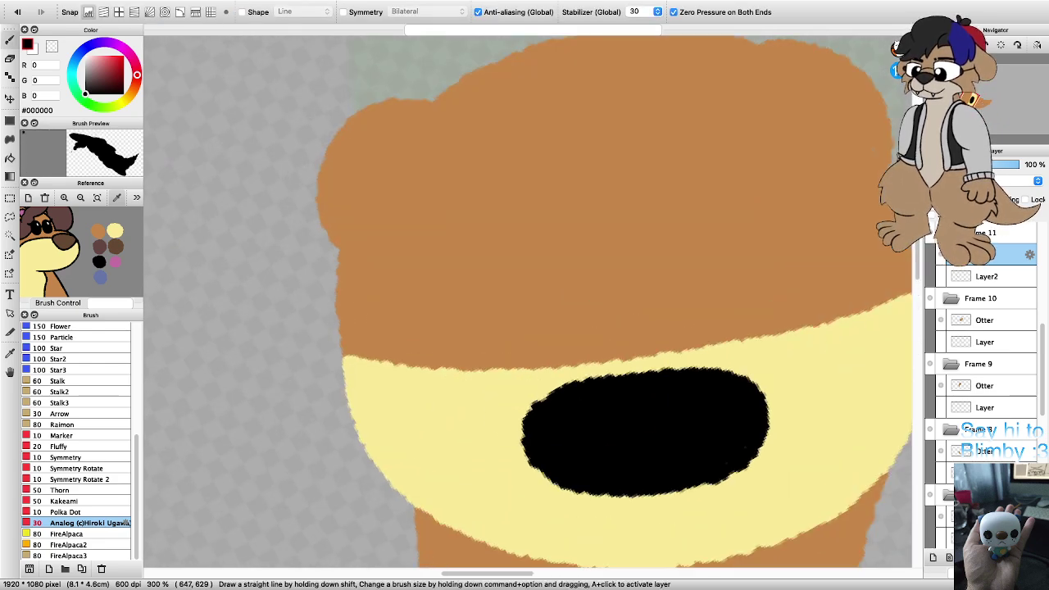
{"action": "mouse_move", "coordinate": [492, 341]}
{"action": "left_mouse_down"}
{"action": "mouse_move", "coordinate": [458, 322]}
{"action": "mouse_move", "coordinate": [443, 296]}
{"action": "left_mouse_up"}
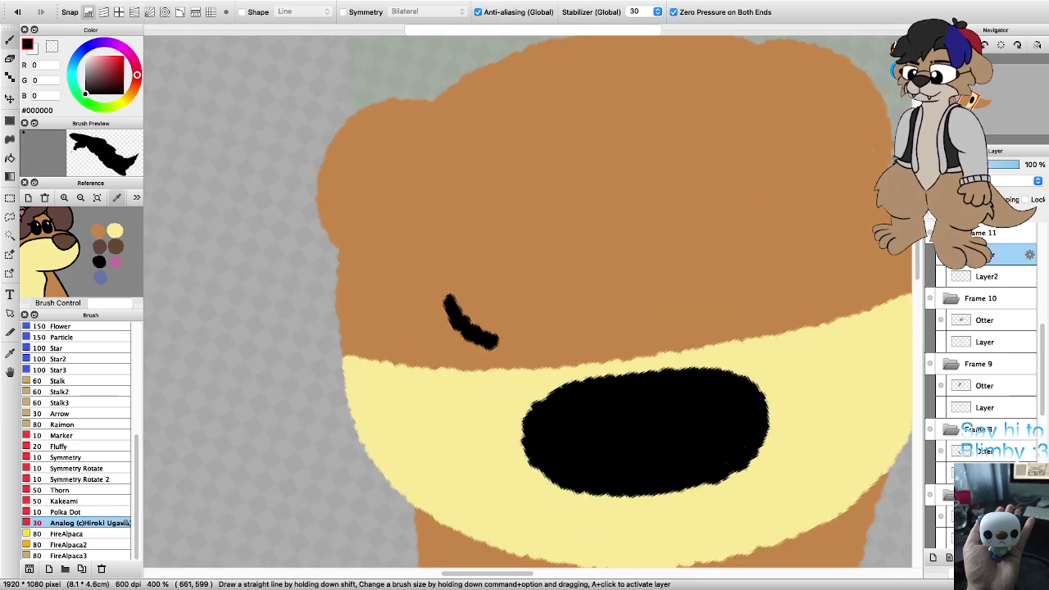
{"action": "key", "text": "super+z"}
{"action": "mouse_move", "coordinate": [484, 350]}
{"action": "left_mouse_down"}
{"action": "mouse_move", "coordinate": [455, 326]}
{"action": "mouse_move", "coordinate": [444, 281]}
{"action": "mouse_move", "coordinate": [445, 231]}
{"action": "mouse_move", "coordinate": [469, 204]}
{"action": "mouse_move", "coordinate": [498, 231]}
{"action": "mouse_move", "coordinate": [506, 258]}
{"action": "mouse_move", "coordinate": [500, 326]}
{"action": "mouse_move", "coordinate": [475, 348]}
{"action": "mouse_move", "coordinate": [456, 296]}
{"action": "mouse_move", "coordinate": [459, 234]}
{"action": "mouse_move", "coordinate": [474, 226]}
{"action": "mouse_move", "coordinate": [494, 240]}
{"action": "mouse_move", "coordinate": [502, 315]}
{"action": "mouse_move", "coordinate": [482, 344]}
{"action": "left_mouse_up"}
{"action": "key", "text": "super+z"}
{"action": "key", "text": "g"}
{"action": "left_click", "coordinate": [484, 302]}
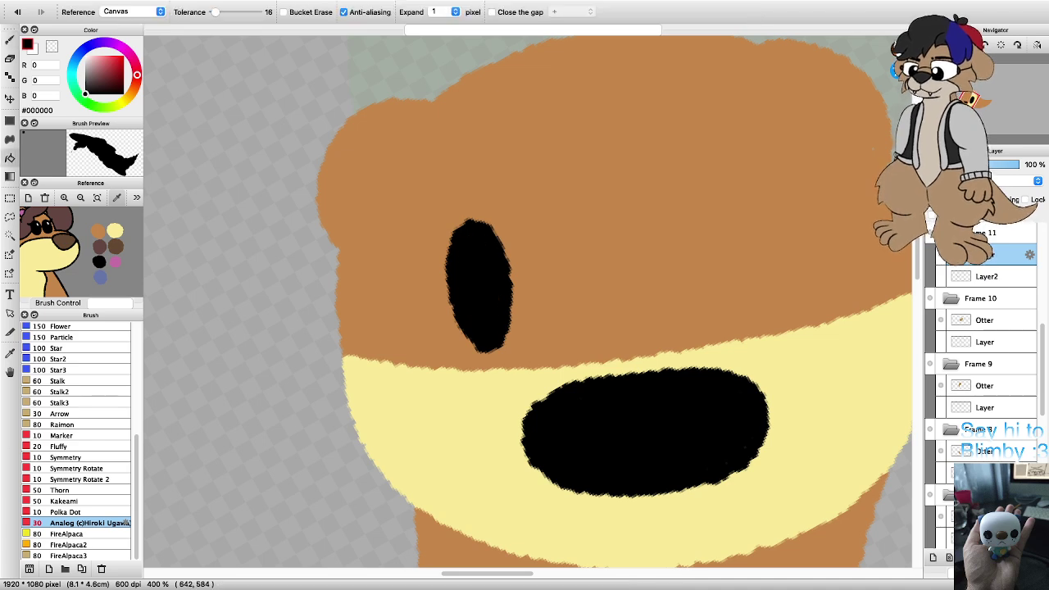
Step: Draw a matching black oval for the right eye above the Frame 11 muzzle and fill it
{"action": "scroll", "coordinate": [488, 304], "scroll_direction": "down", "scroll_amount": 3}
{"action": "scroll", "coordinate": [597, 290], "scroll_direction": "up", "scroll_amount": 2}
{"action": "key", "text": "b"}
{"action": "mouse_move", "coordinate": [586, 318]}
{"action": "left_mouse_down"}
{"action": "mouse_move", "coordinate": [562, 294]}
{"action": "mouse_move", "coordinate": [554, 257]}
{"action": "left_mouse_up"}
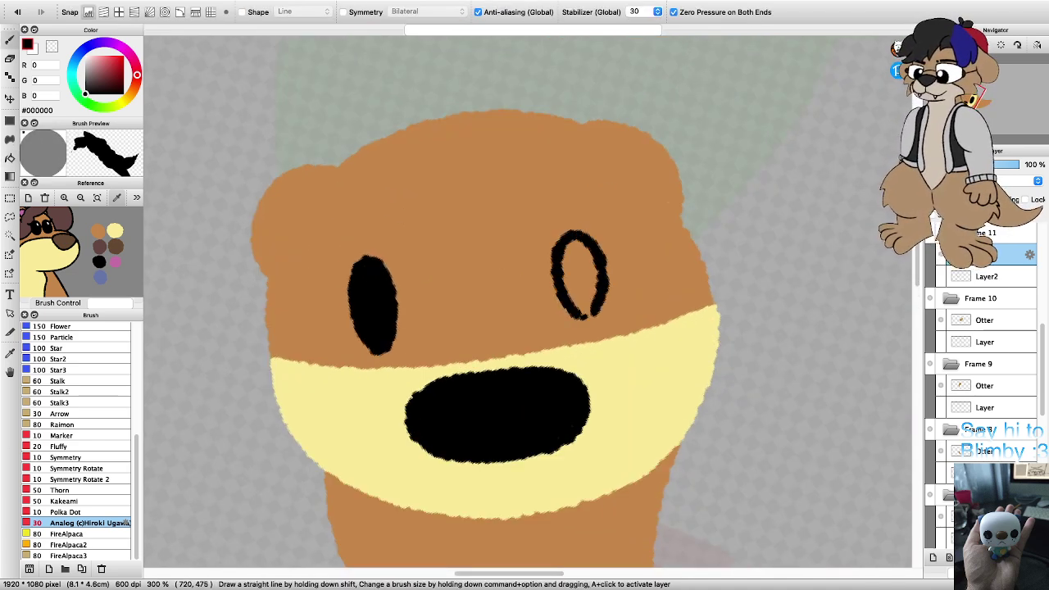
{"action": "key", "text": "g"}
{"action": "left_click", "coordinate": [580, 274]}
Step: Draw a curved black mouth of two joined arcs beneath the Frame 11 nose
{"action": "key", "text": "super+minus"}
{"action": "key", "text": "super+minus"}
{"action": "key", "text": "b"}
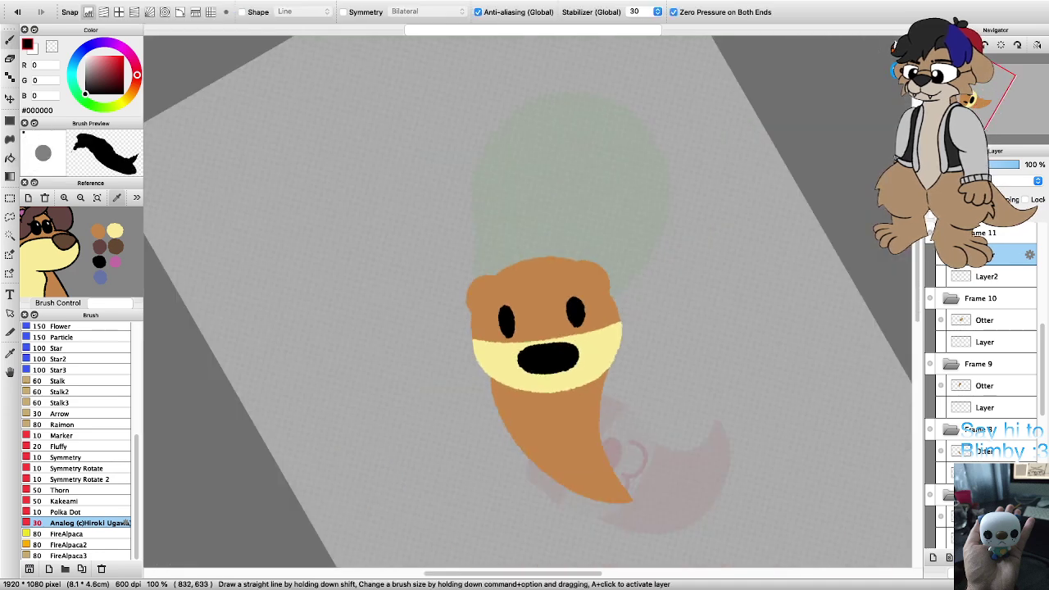
{"action": "key", "text": "super+plus"}
{"action": "key", "text": "super+plus"}
{"action": "key", "text": "super+plus"}
{"action": "mouse_move", "coordinate": [685, 305]}
{"action": "left_mouse_down"}
{"action": "mouse_move", "coordinate": [703, 327]}
{"action": "mouse_move", "coordinate": [702, 359]}
{"action": "mouse_move", "coordinate": [647, 389]}
{"action": "mouse_move", "coordinate": [565, 371]}
{"action": "mouse_move", "coordinate": [502, 401]}
{"action": "mouse_move", "coordinate": [451, 399]}
{"action": "mouse_move", "coordinate": [422, 380]}
{"action": "mouse_move", "coordinate": [408, 344]}
{"action": "left_mouse_up"}
{"action": "key", "text": "super+minus"}
{"action": "key", "text": "super+minus"}
{"action": "key", "text": "super+minus"}
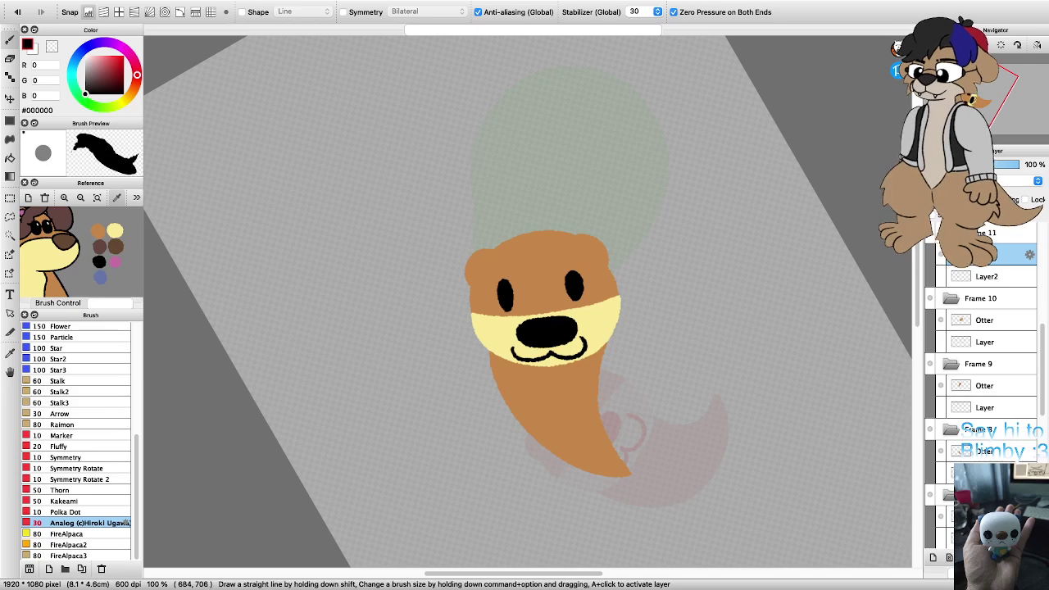
Step: Make the Otter layer in the Frame 12 folder the active layer
{"action": "key", "text": "Left"}
{"action": "key", "text": "Left"}
{"action": "key", "text": "Left"}
{"action": "key", "text": "Right"}
{"action": "key", "text": "super+minus"}
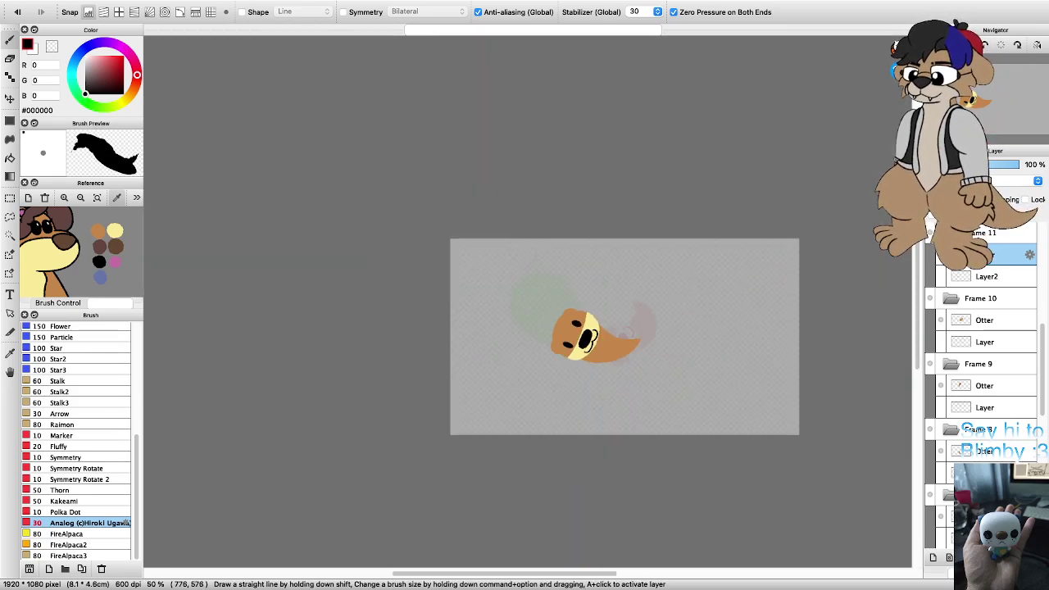
{"action": "key", "text": "super+plus"}
{"action": "scroll", "coordinate": [993, 277], "scroll_direction": "up", "scroll_amount": 3}
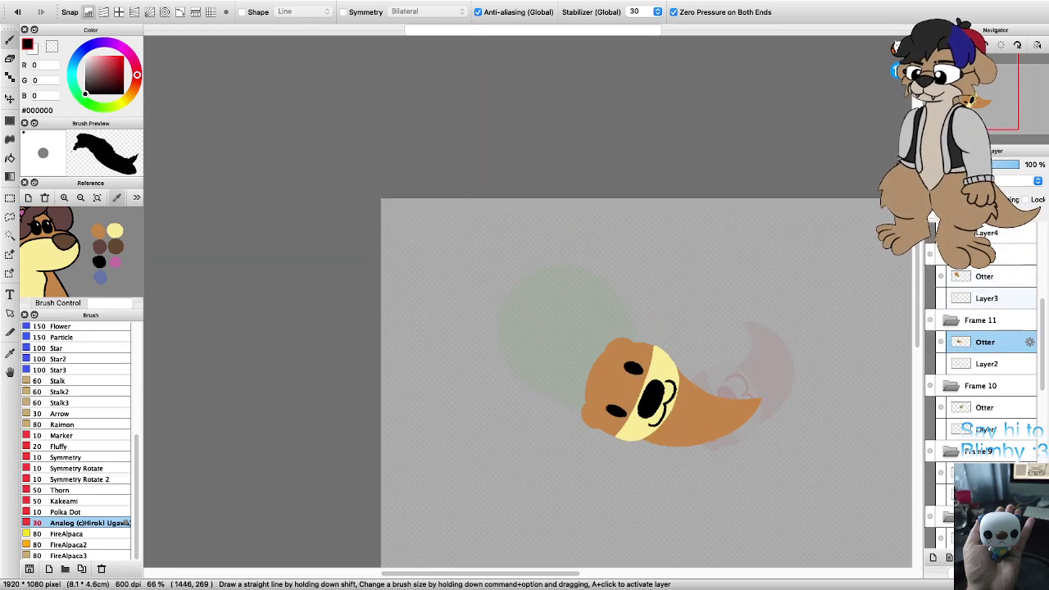
{"action": "left_click", "coordinate": [985, 276]}
{"action": "scroll", "coordinate": [669, 356], "scroll_direction": "down", "scroll_amount": 2}
{"action": "scroll", "coordinate": [642, 388], "scroll_direction": "up", "scroll_amount": 5}
{"action": "scroll", "coordinate": [598, 337], "scroll_direction": "down", "scroll_amount": 4}
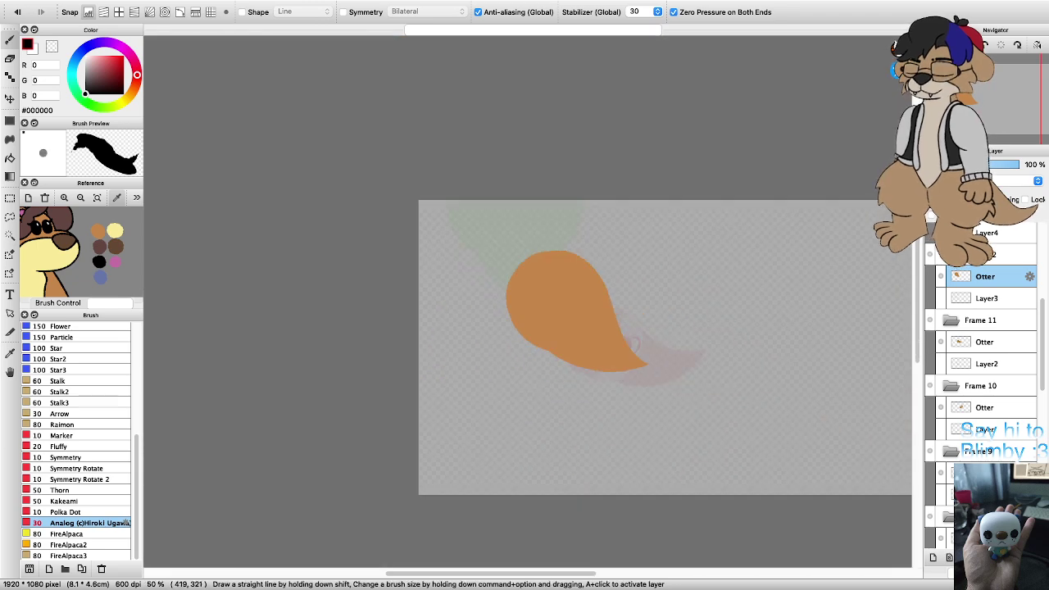
Step: Sample the orange-brown body colour, then draw and fill a rounded left ear on the Frame 12 head
{"action": "right_click", "coordinate": [533, 289]}
{"action": "scroll", "coordinate": [518, 292], "scroll_direction": "up", "scroll_amount": 2}
{"action": "key", "text": "Right"}
{"action": "key", "text": "Right"}
{"action": "key", "text": "Right"}
{"action": "key", "text": "Right"}
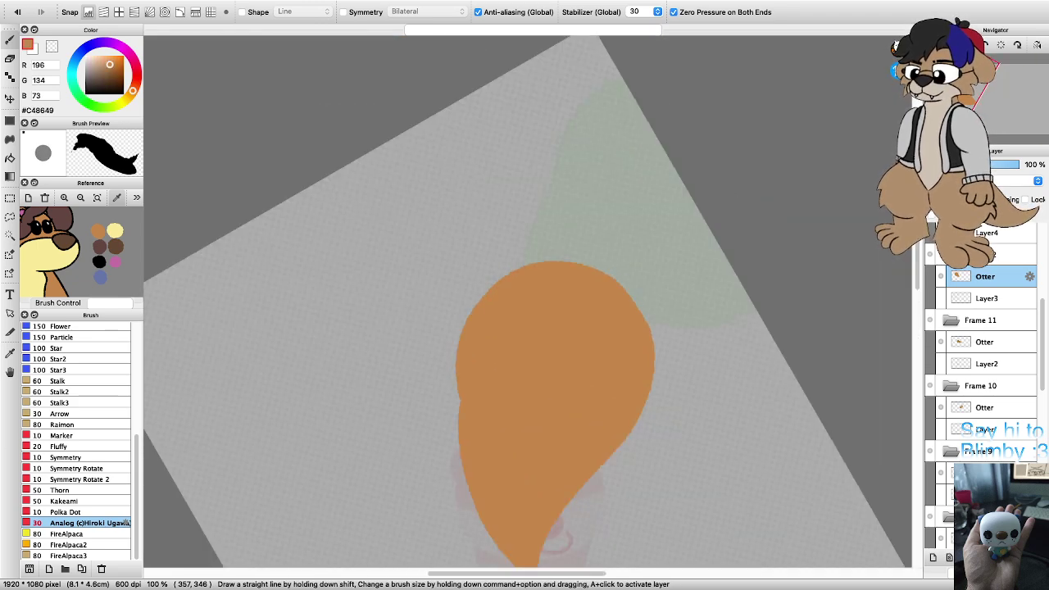
{"action": "scroll", "coordinate": [593, 359], "scroll_direction": "up", "scroll_amount": 3}
{"action": "scroll", "coordinate": [552, 348], "scroll_direction": "down", "scroll_amount": 3}
{"action": "scroll", "coordinate": [474, 328], "scroll_direction": "up", "scroll_amount": 2}
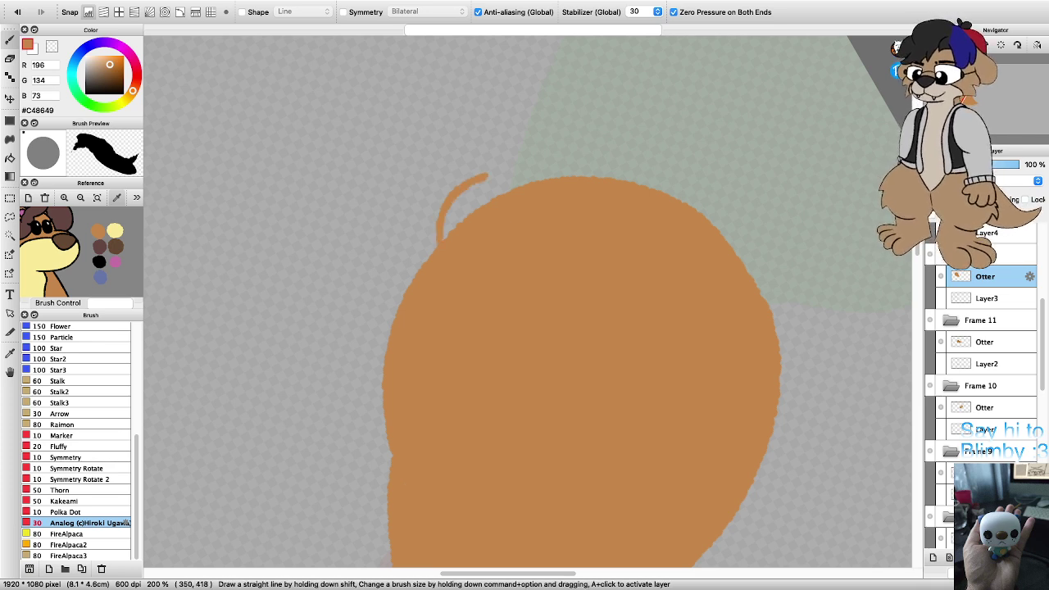
{"action": "key", "text": "g"}
{"action": "left_click", "coordinate": [475, 203]}
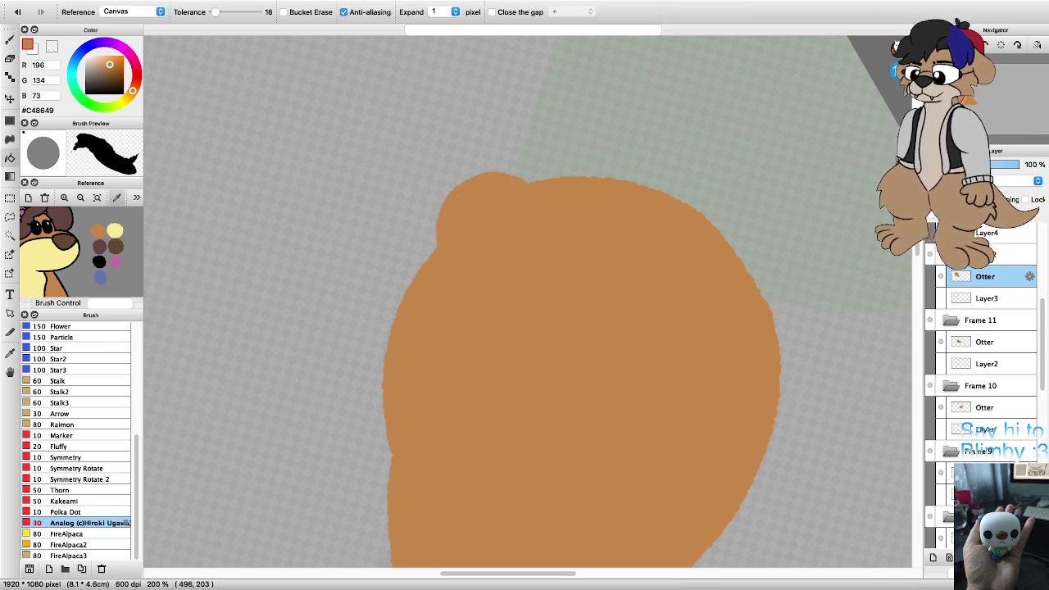
Step: Draw a rounded orange-brown right ear on the Frame 12 head and fill it
{"action": "key", "text": "b"}
{"action": "mouse_move", "coordinate": [743, 262]}
{"action": "left_mouse_down"}
{"action": "mouse_move", "coordinate": [785, 276]}
{"action": "mouse_move", "coordinate": [808, 351]}
{"action": "mouse_move", "coordinate": [780, 377]}
{"action": "left_mouse_up"}
{"action": "key", "text": "g"}
{"action": "left_click", "coordinate": [783, 319]}
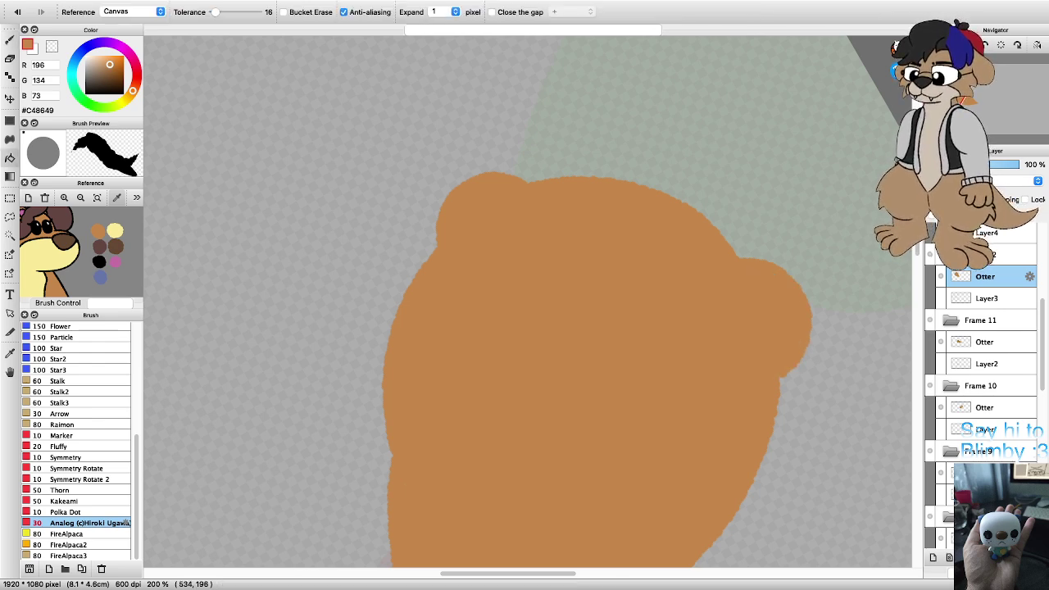
Step: Enlarge the left ear of the Frame 12 head outward in orange-brown and paint over the gaps inside it
{"action": "scroll", "coordinate": [737, 327], "scroll_direction": "down", "scroll_amount": 3}
{"action": "key", "text": "Left"}
{"action": "key", "text": "Left"}
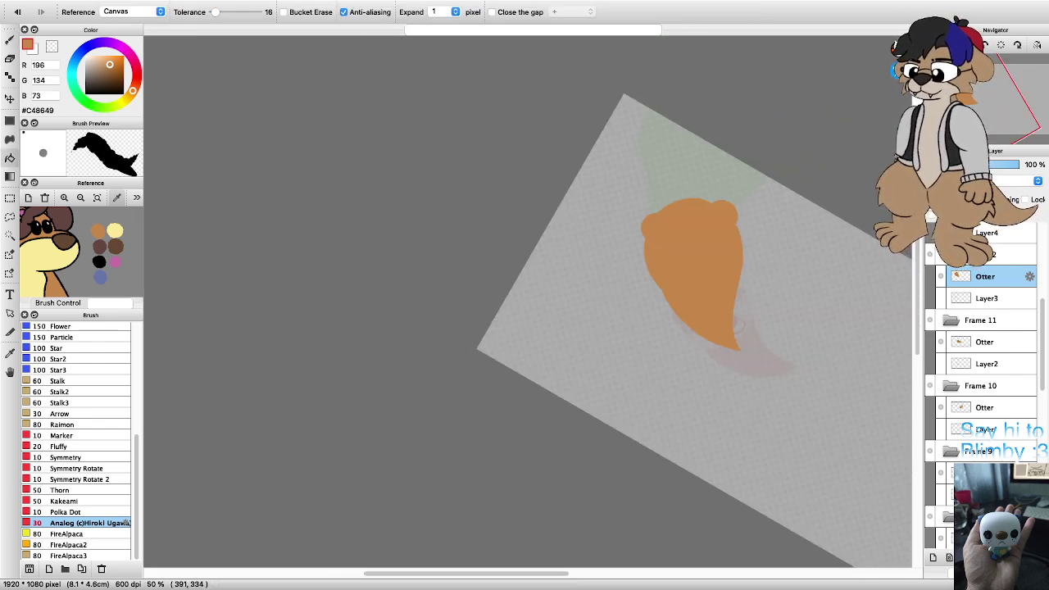
{"action": "scroll", "coordinate": [733, 215], "scroll_direction": "up", "scroll_amount": 3}
{"action": "key", "text": "b"}
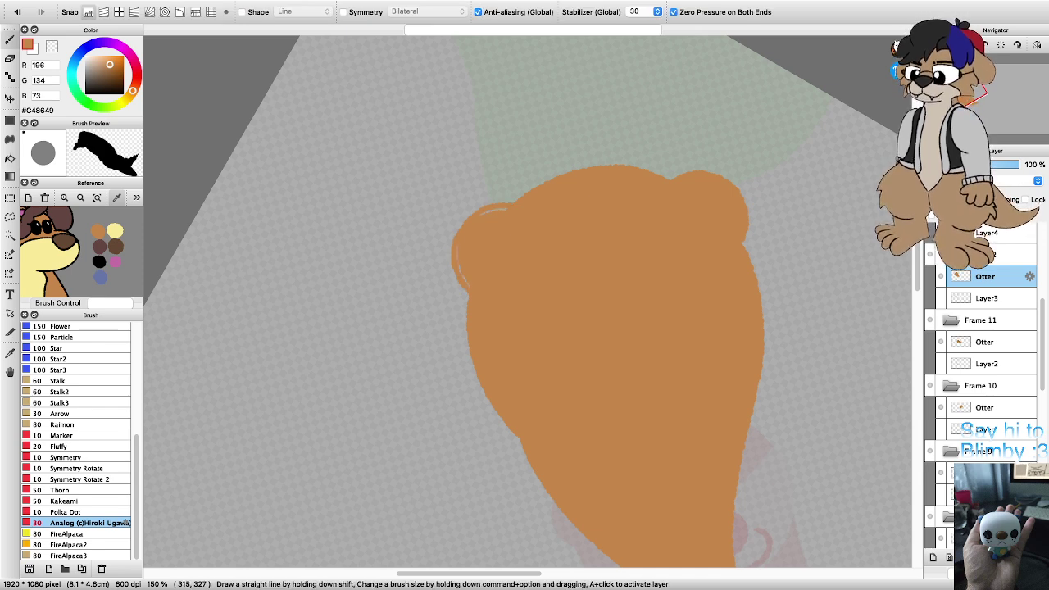
{"action": "scroll", "coordinate": [475, 229], "scroll_direction": "up", "scroll_amount": 1}
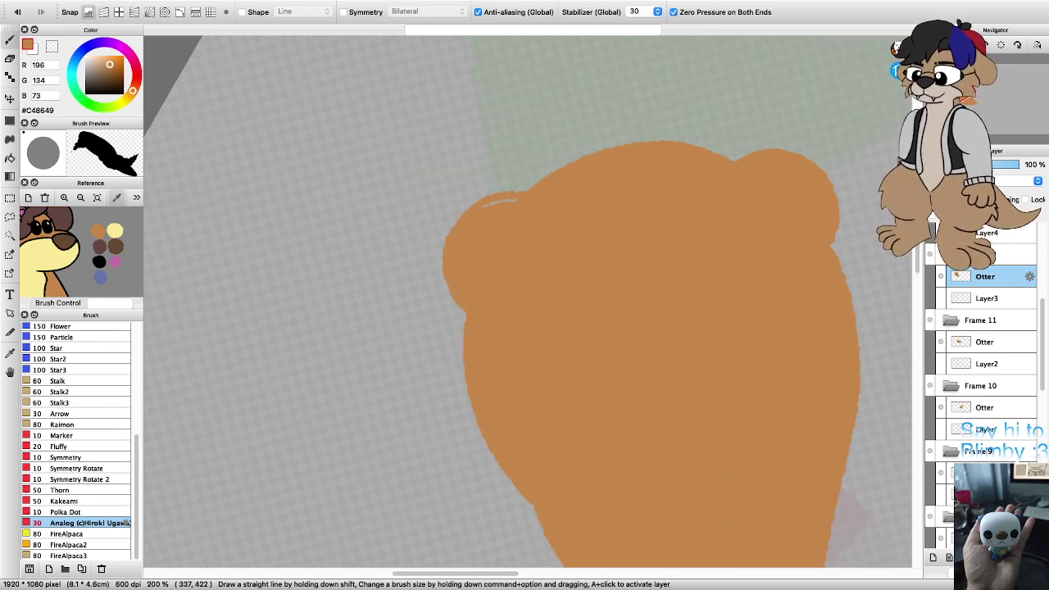
{"action": "left_click_drag", "start_coordinate": [499, 201], "coordinate": [516, 199]}
{"action": "scroll", "coordinate": [514, 279], "scroll_direction": "down", "scroll_amount": 3}
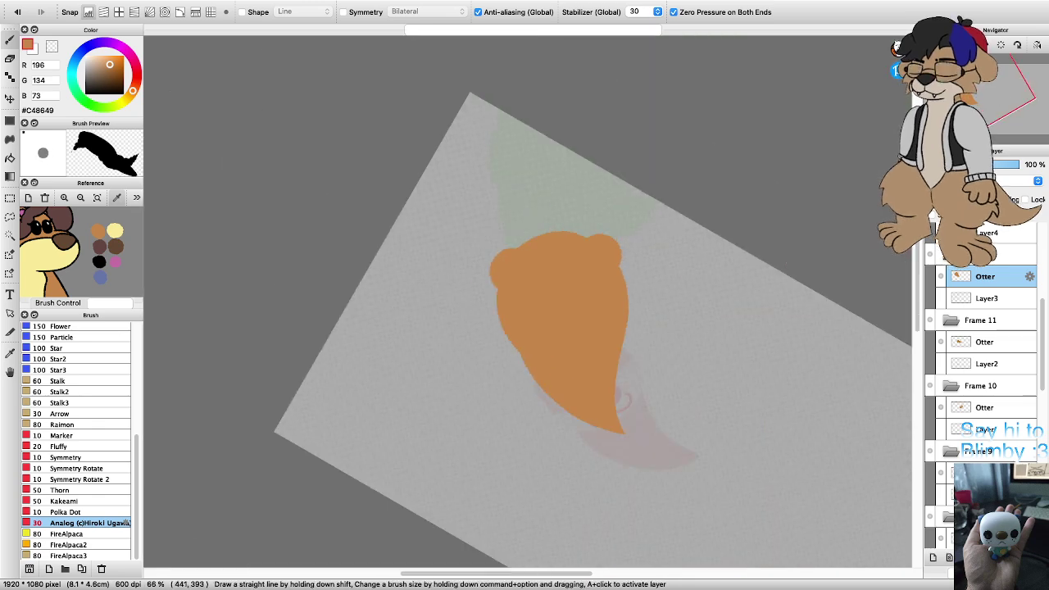
Step: Pick pale yellow from the reference palette for the Frame 12 muzzle and check the finished Frame 11 face for comparison
{"action": "scroll", "coordinate": [564, 312], "scroll_direction": "up", "scroll_amount": 2}
{"action": "left_click", "coordinate": [115, 231]}
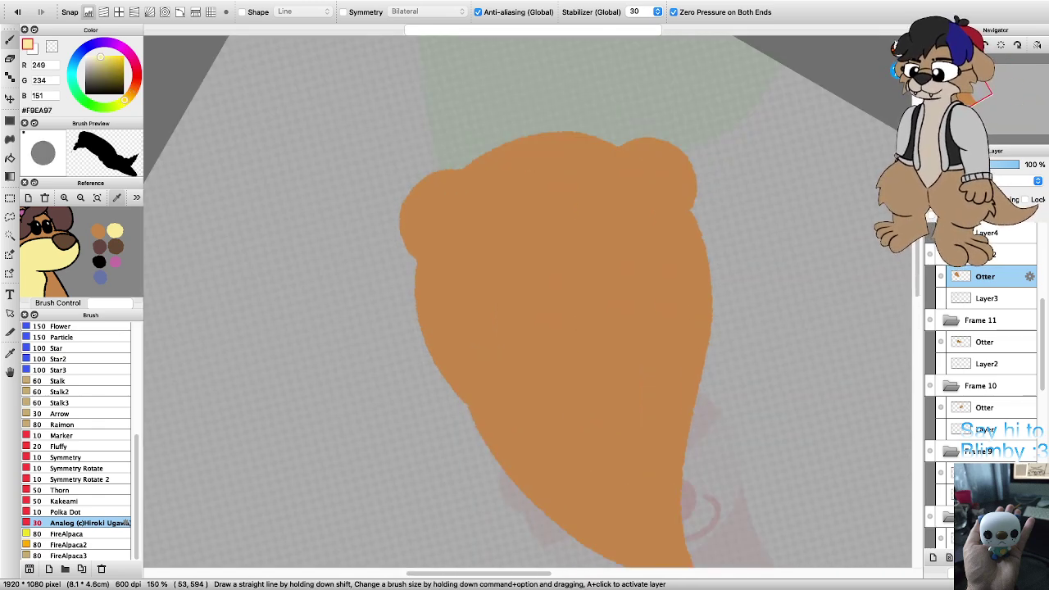
{"action": "key", "text": "Left"}
{"action": "key", "text": "Left"}
{"action": "key", "text": "Left"}
{"action": "key", "text": "Left"}
{"action": "key", "text": "Down"}
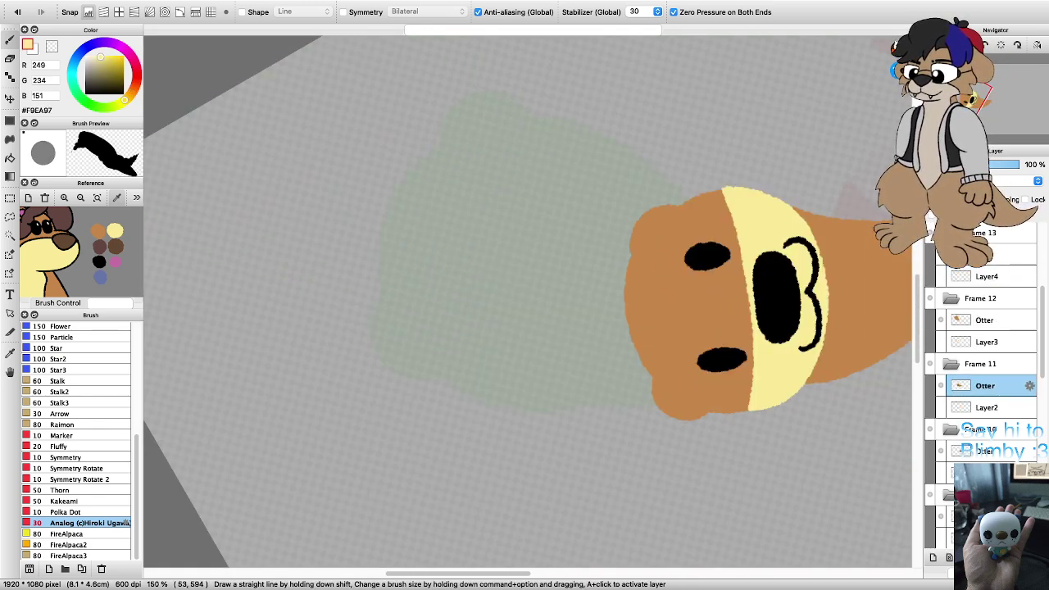
{"action": "key", "text": "Up"}
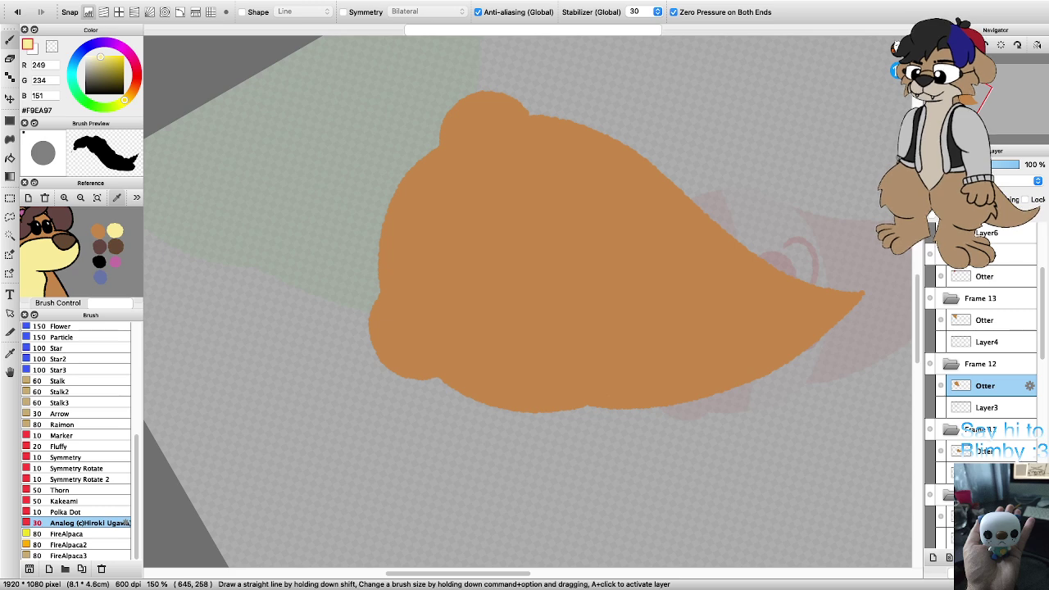
Step: Outline the Frame 12 muzzle in pale yellow with a sagging upper edge across the head and a rounded lower edge
{"action": "left_click_drag", "start_coordinate": [588, 127], "coordinate": [594, 147]}
{"action": "left_click_drag", "start_coordinate": [572, 302], "coordinate": [488, 401]}
{"action": "key", "text": "Right"}
{"action": "key", "text": "Right"}
{"action": "key", "text": "Right"}
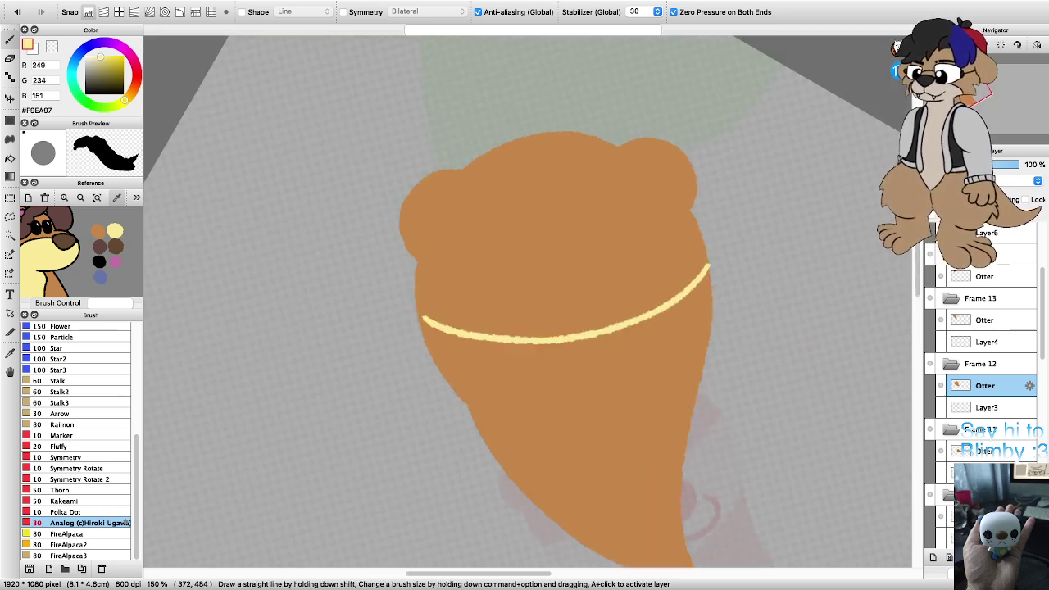
{"action": "key", "text": "Up"}
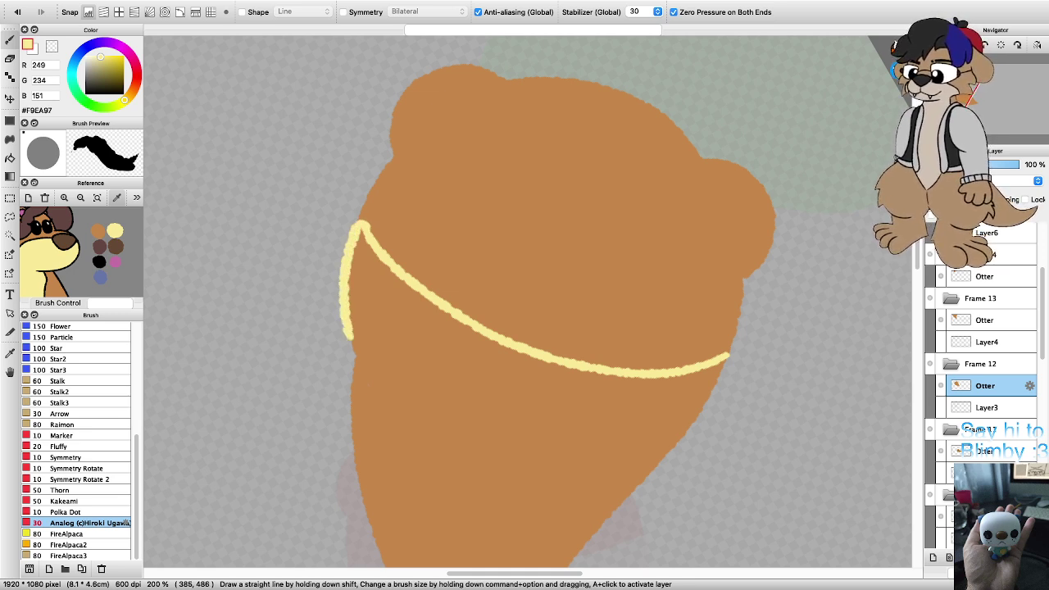
{"action": "mouse_move", "coordinate": [368, 370]}
{"action": "left_mouse_down"}
{"action": "mouse_move", "coordinate": [450, 437]}
{"action": "mouse_move", "coordinate": [531, 460]}
{"action": "left_mouse_up"}
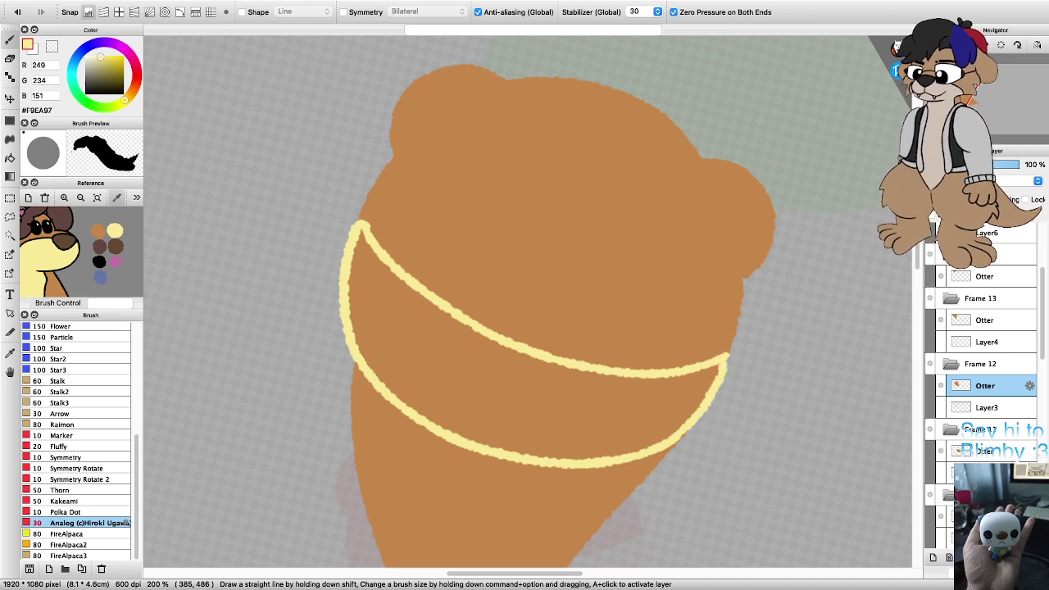
Step: Close the corner of the Frame 12 muzzle outline and fill the muzzle with pale yellow
{"action": "left_click_drag", "start_coordinate": [723, 365], "coordinate": [728, 358]}
{"action": "key", "text": "g"}
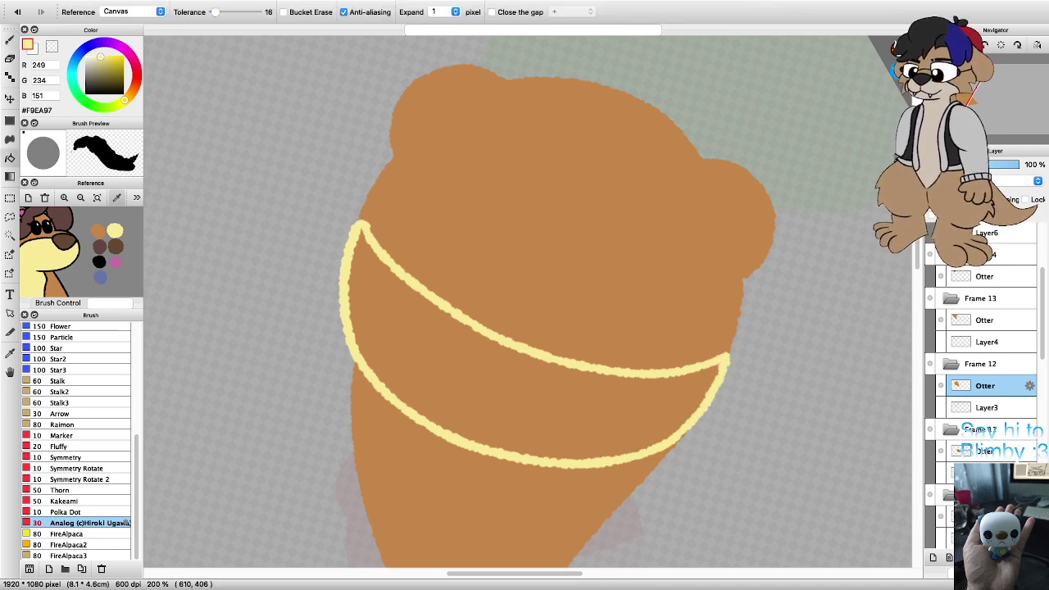
{"action": "left_click", "coordinate": [541, 408]}
{"action": "scroll", "coordinate": [540, 409], "scroll_direction": "down", "scroll_amount": 1}
{"action": "scroll", "coordinate": [486, 402], "scroll_direction": "down", "scroll_amount": 1}
{"action": "scroll", "coordinate": [486, 401], "scroll_direction": "up", "scroll_amount": 2}
Step: Draw a solid black tilted oval nose on the Frame 12 muzzle, with a curved two-lobed smile line beneath it
{"action": "left_click", "coordinate": [99, 261]}
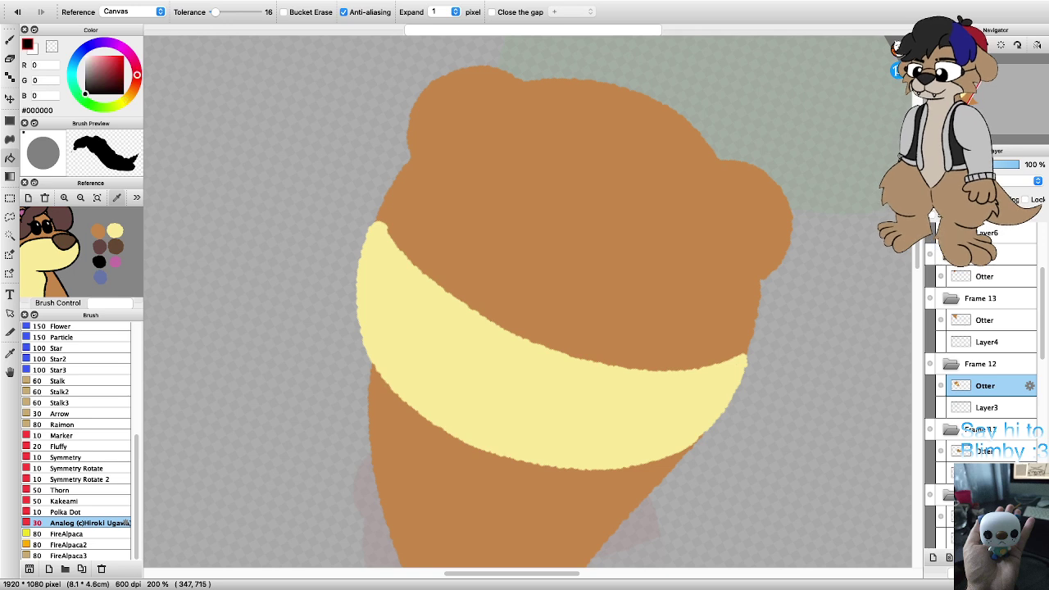
{"action": "key", "text": "b"}
{"action": "scroll", "coordinate": [521, 381], "scroll_direction": "up", "scroll_amount": 1}
{"action": "mouse_move", "coordinate": [533, 412]}
{"action": "left_mouse_down"}
{"action": "mouse_move", "coordinate": [492, 401]}
{"action": "mouse_move", "coordinate": [476, 313]}
{"action": "mouse_move", "coordinate": [564, 336]}
{"action": "mouse_move", "coordinate": [619, 390]}
{"action": "mouse_move", "coordinate": [568, 420]}
{"action": "mouse_move", "coordinate": [535, 412]}
{"action": "left_mouse_up"}
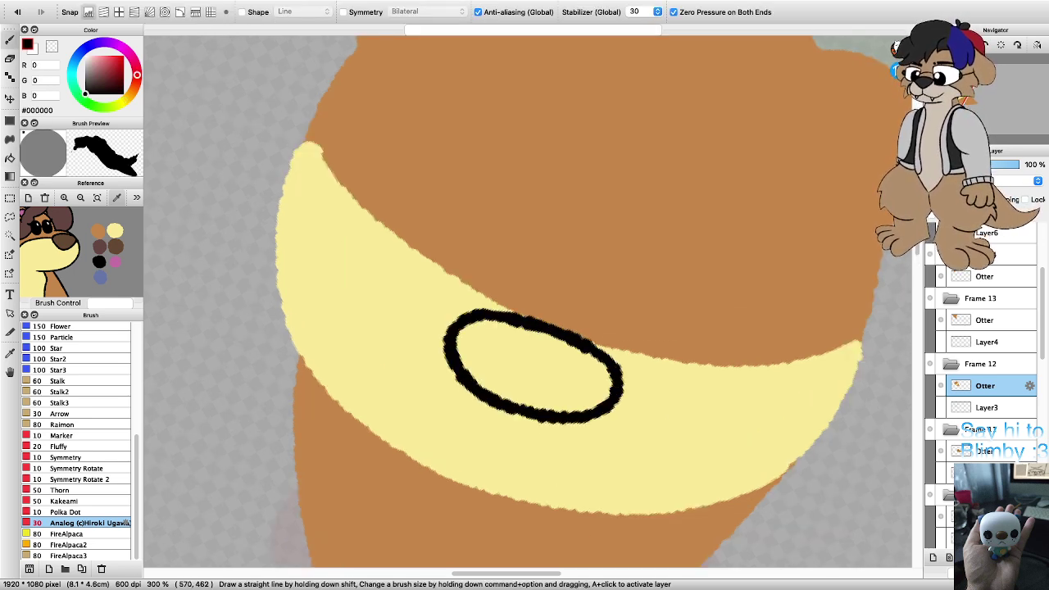
{"action": "key", "text": "super+z"}
{"action": "mouse_move", "coordinate": [513, 344]}
{"action": "left_mouse_down"}
{"action": "mouse_move", "coordinate": [595, 384]}
{"action": "mouse_move", "coordinate": [593, 419]}
{"action": "mouse_move", "coordinate": [570, 431]}
{"action": "mouse_move", "coordinate": [518, 430]}
{"action": "mouse_move", "coordinate": [445, 388]}
{"action": "mouse_move", "coordinate": [428, 350]}
{"action": "mouse_move", "coordinate": [466, 327]}
{"action": "mouse_move", "coordinate": [543, 339]}
{"action": "mouse_move", "coordinate": [586, 359]}
{"action": "mouse_move", "coordinate": [624, 405]}
{"action": "mouse_move", "coordinate": [617, 424]}
{"action": "mouse_move", "coordinate": [556, 441]}
{"action": "left_mouse_up"}
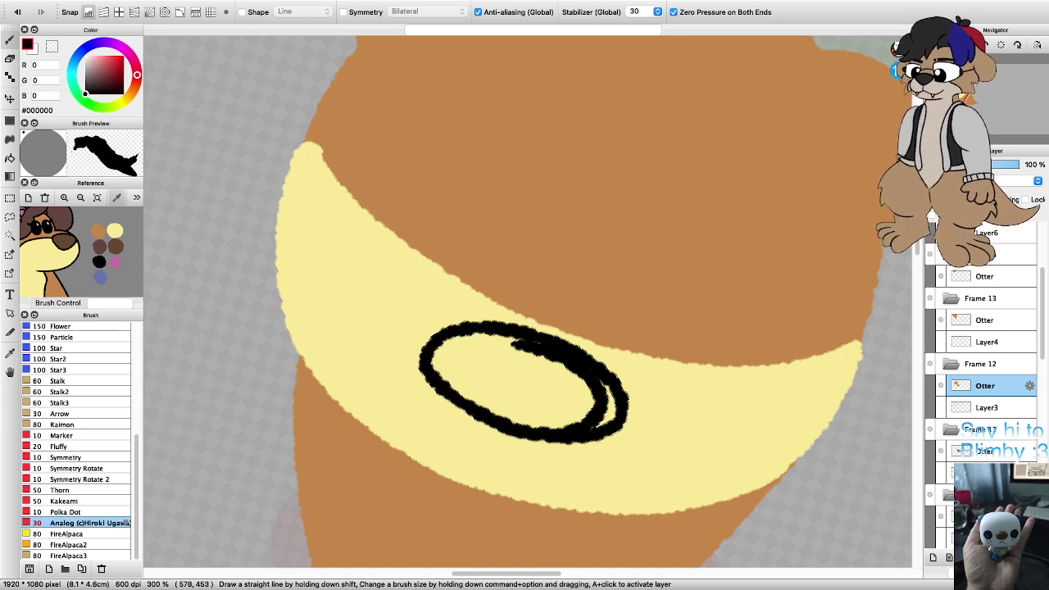
{"action": "key", "text": "g"}
{"action": "left_click", "coordinate": [515, 382]}
{"action": "key", "text": "b"}
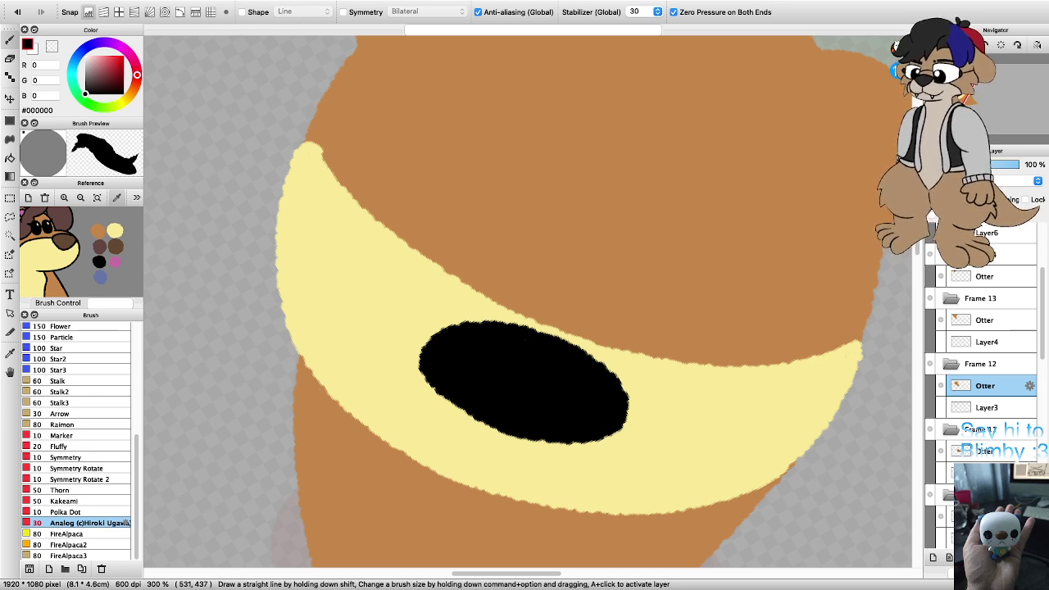
{"action": "mouse_move", "coordinate": [386, 358]}
{"action": "left_mouse_down"}
{"action": "mouse_move", "coordinate": [373, 396]}
{"action": "mouse_move", "coordinate": [413, 430]}
{"action": "mouse_move", "coordinate": [487, 449]}
{"action": "mouse_move", "coordinate": [545, 485]}
{"action": "mouse_move", "coordinate": [615, 494]}
{"action": "mouse_move", "coordinate": [653, 465]}
{"action": "left_mouse_up"}
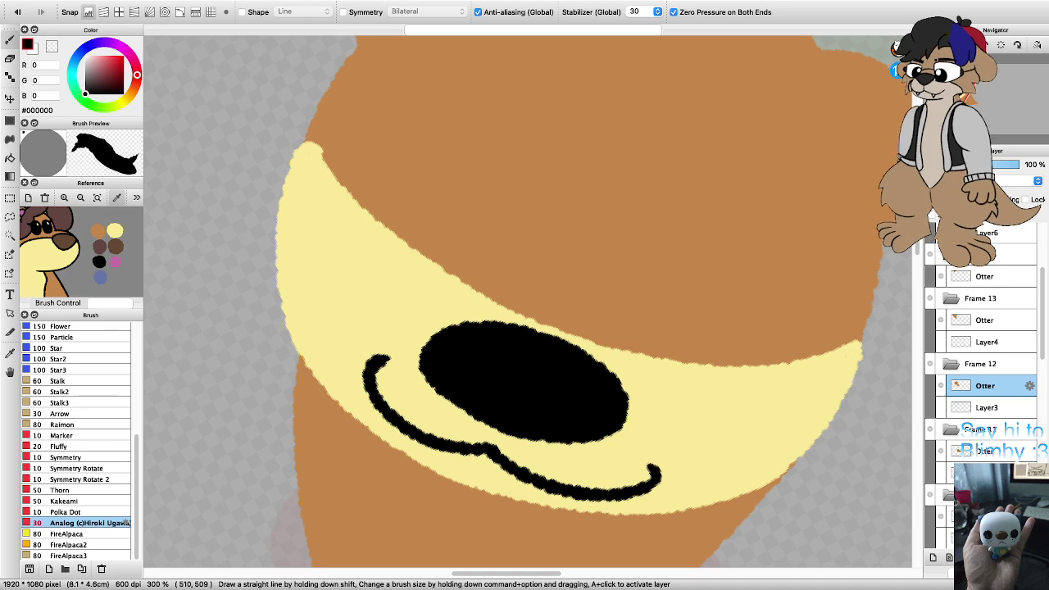
Step: Draw two upright oval eyes above the Frame 12 muzzle and fill both with black
{"action": "scroll", "coordinate": [569, 313], "scroll_direction": "down", "scroll_amount": 2}
{"action": "scroll", "coordinate": [596, 280], "scroll_direction": "up", "scroll_amount": 1}
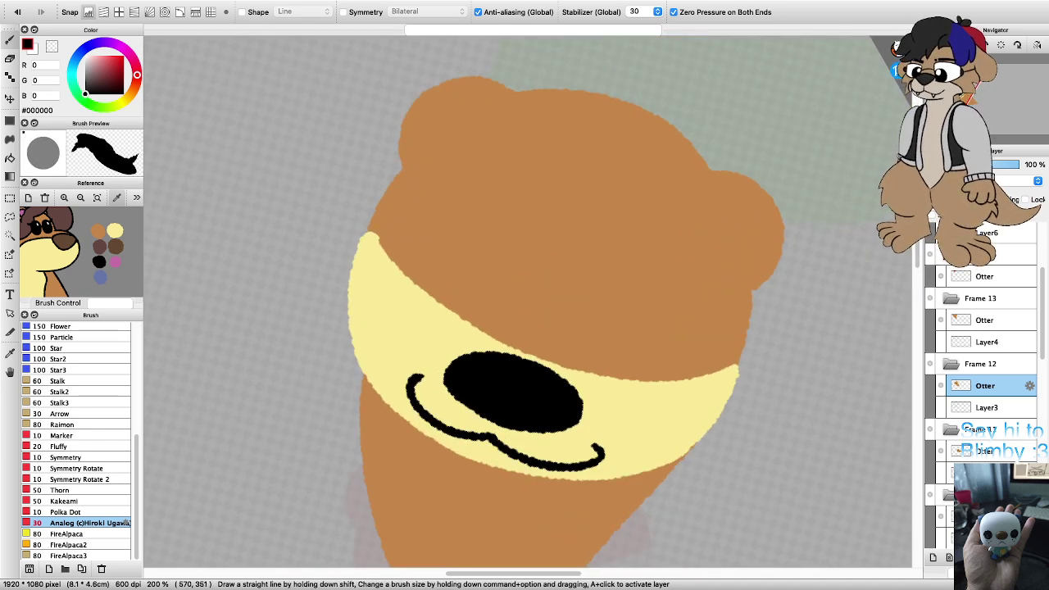
{"action": "mouse_move", "coordinate": [604, 344]}
{"action": "left_mouse_down"}
{"action": "mouse_move", "coordinate": [612, 276]}
{"action": "mouse_move", "coordinate": [632, 249]}
{"action": "mouse_move", "coordinate": [660, 256]}
{"action": "mouse_move", "coordinate": [666, 326]}
{"action": "left_mouse_up"}
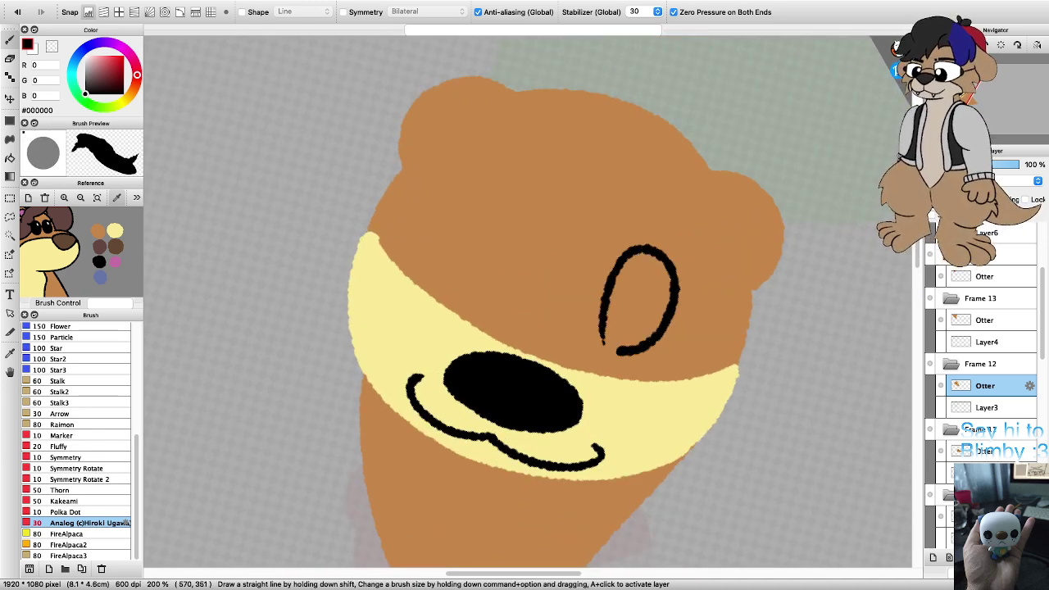
{"action": "key", "text": "g"}
{"action": "left_click", "coordinate": [638, 300]}
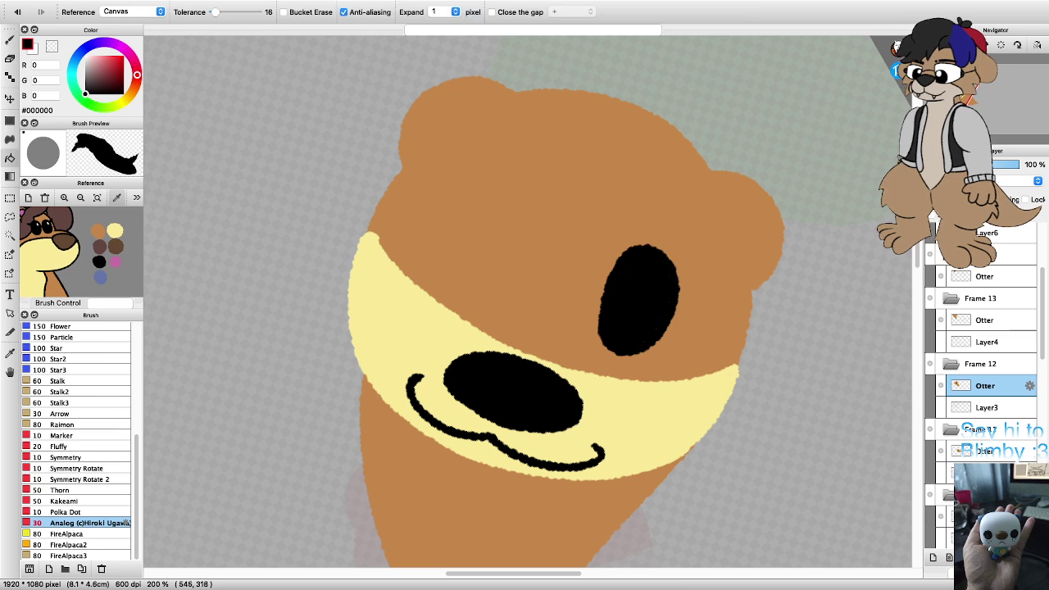
{"action": "key", "text": "b"}
{"action": "mouse_move", "coordinate": [450, 284]}
{"action": "left_mouse_down"}
{"action": "mouse_move", "coordinate": [436, 256]}
{"action": "mouse_move", "coordinate": [447, 210]}
{"action": "left_mouse_up"}
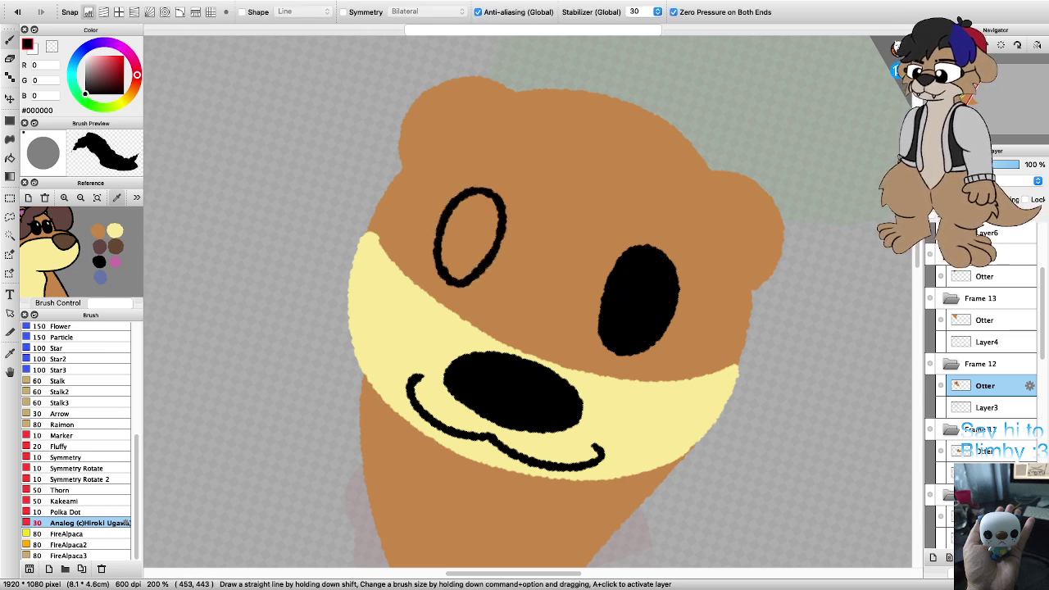
{"action": "key", "text": "g"}
{"action": "left_click", "coordinate": [469, 236]}
Step: Examine the Frame 12 otter face at several zoom levels and canvas rotations
{"action": "scroll", "coordinate": [463, 246], "scroll_direction": "down", "scroll_amount": 3}
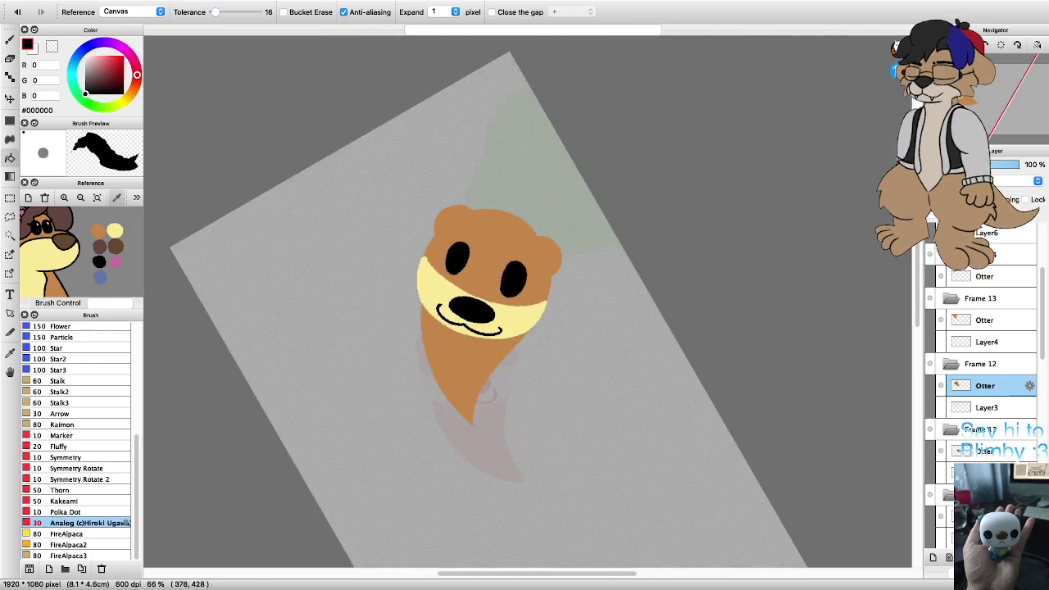
{"action": "scroll", "coordinate": [443, 249], "scroll_direction": "up", "scroll_amount": 3}
{"action": "key", "text": "Left"}
{"action": "key", "text": "Left"}
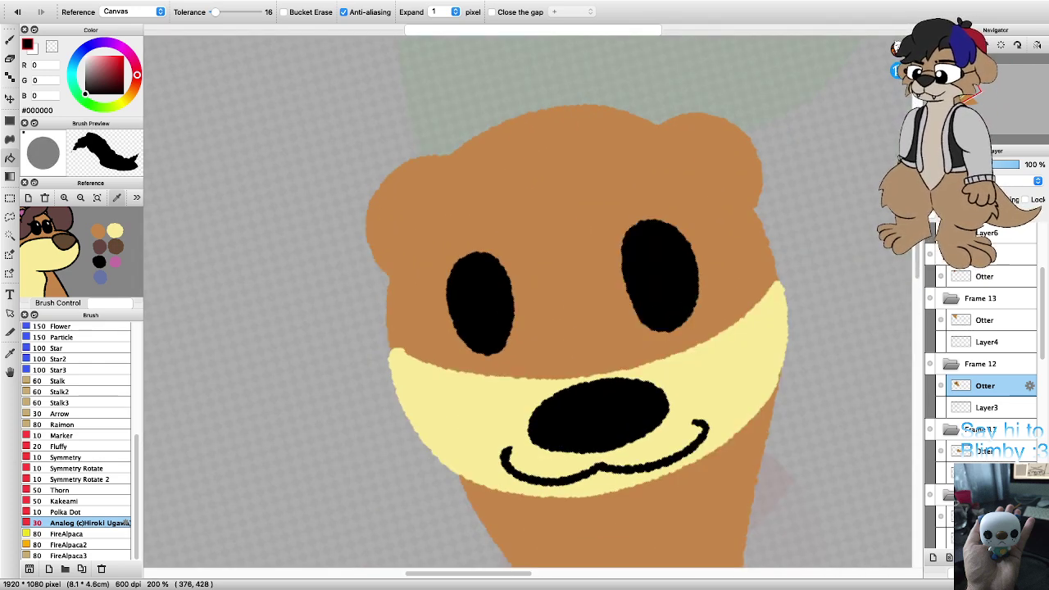
{"action": "scroll", "coordinate": [523, 343], "scroll_direction": "down", "scroll_amount": 3}
{"action": "scroll", "coordinate": [486, 302], "scroll_direction": "up", "scroll_amount": 2}
{"action": "scroll", "coordinate": [528, 277], "scroll_direction": "down", "scroll_amount": 1}
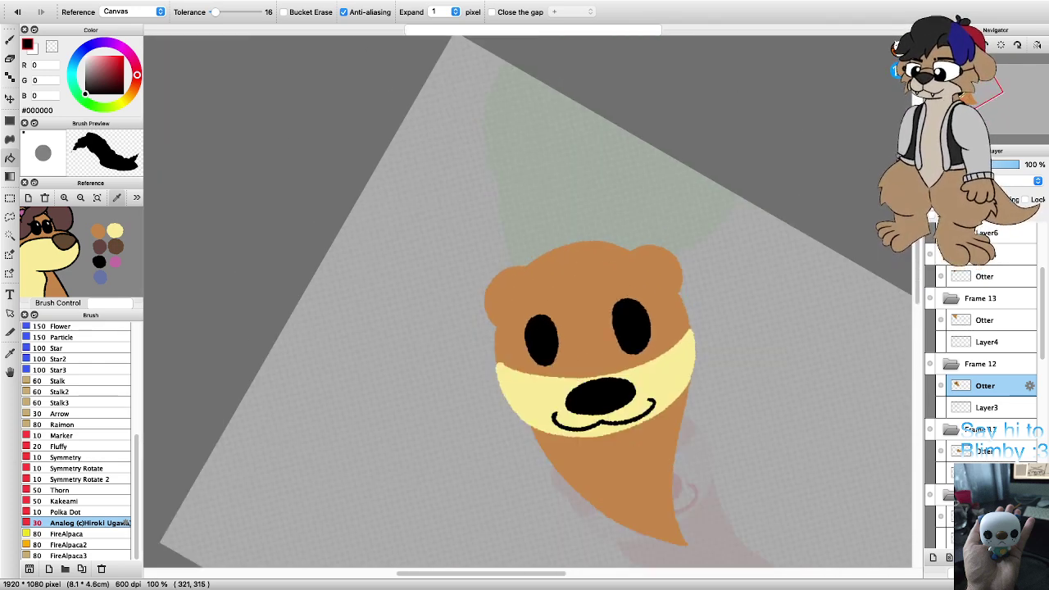
{"action": "key", "text": "Left"}
{"action": "key", "text": "Left"}
{"action": "scroll", "coordinate": [631, 410], "scroll_direction": "down", "scroll_amount": 2}
{"action": "scroll", "coordinate": [534, 313], "scroll_direction": "up", "scroll_amount": 1}
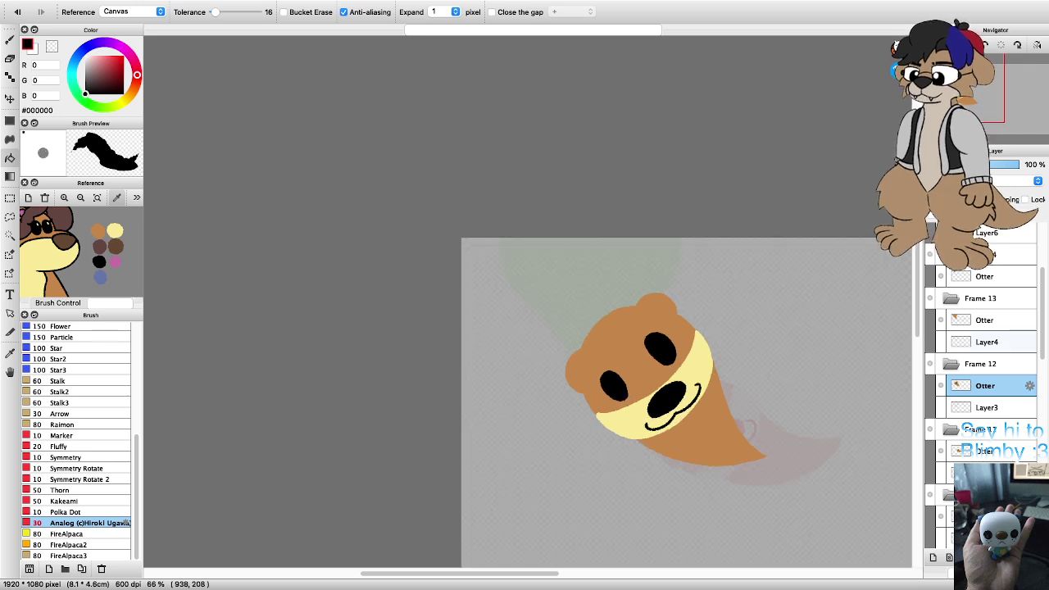
Step: Switch to the Otter layer of Frame 13 and pick pale yellow from the reference palette
{"action": "left_click", "coordinate": [986, 319]}
{"action": "scroll", "coordinate": [608, 251], "scroll_direction": "up", "scroll_amount": 3}
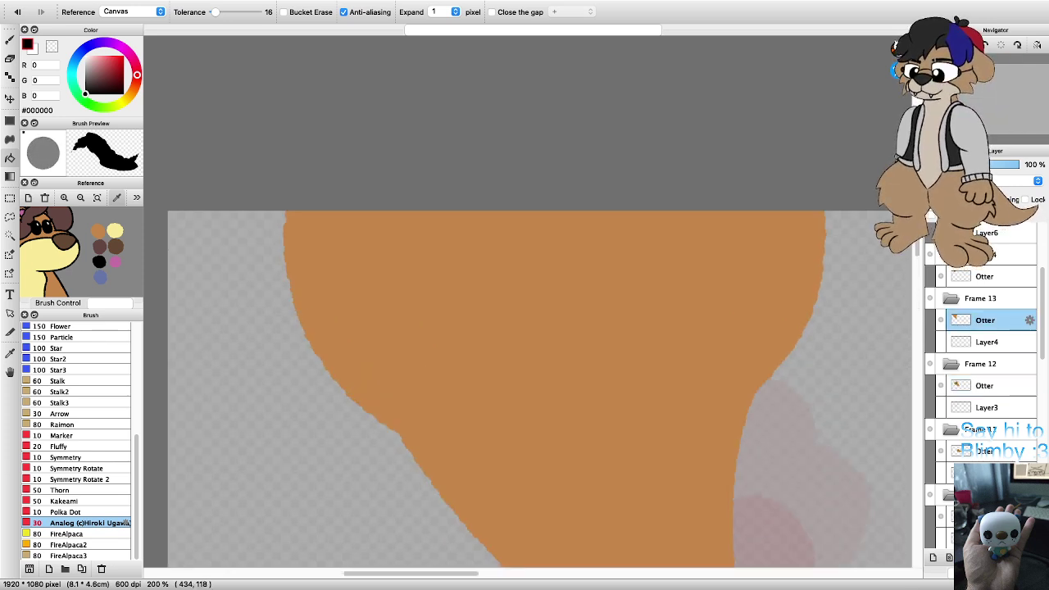
{"action": "key", "text": "b"}
{"action": "scroll", "coordinate": [651, 363], "scroll_direction": "down", "scroll_amount": 5}
{"action": "scroll", "coordinate": [714, 462], "scroll_direction": "up", "scroll_amount": 3}
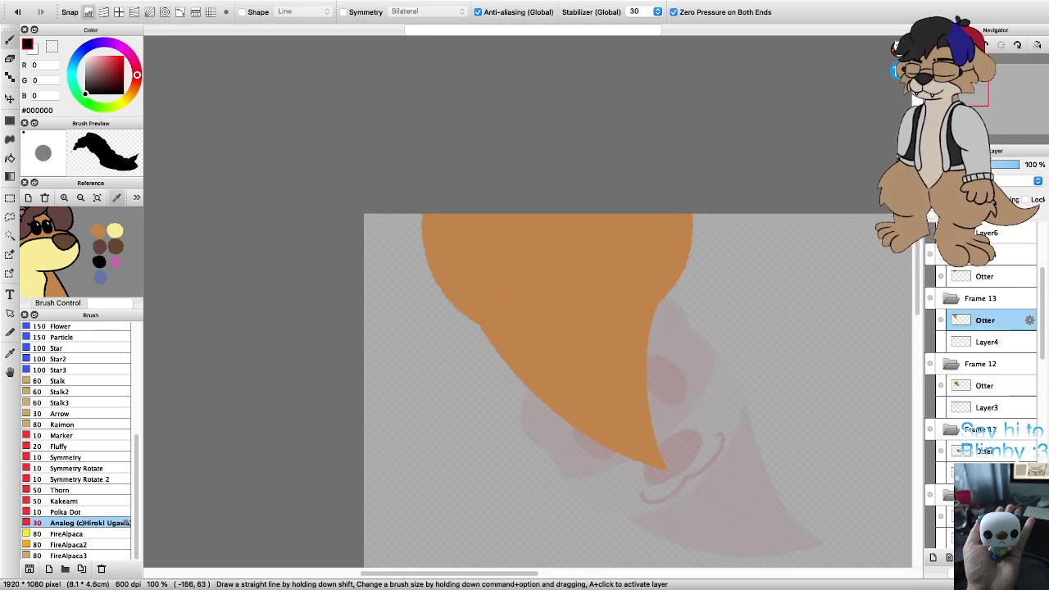
{"action": "left_click", "coordinate": [115, 230]}
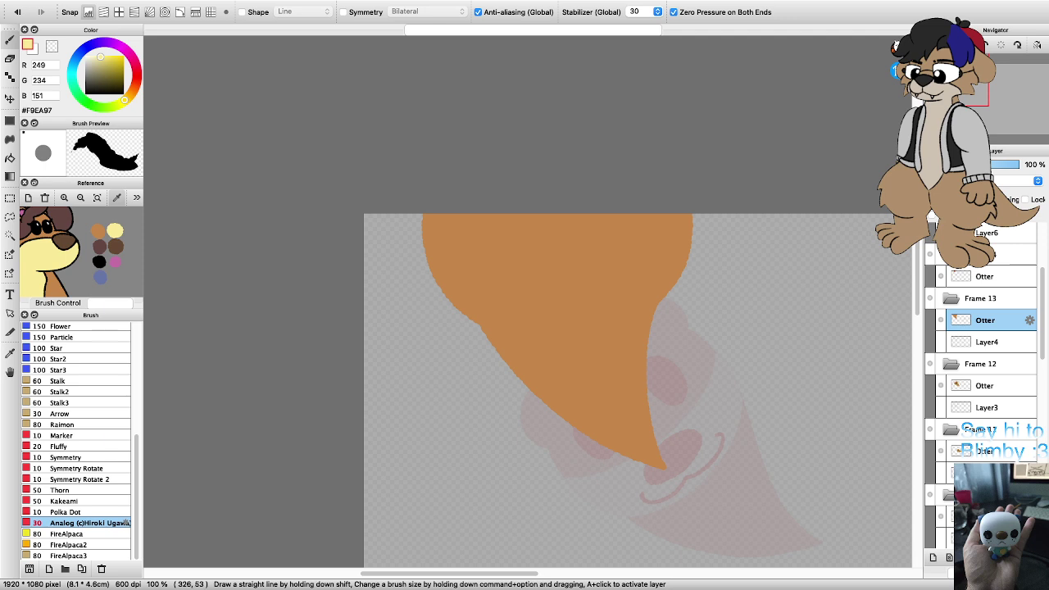
{"action": "key", "text": "Right"}
{"action": "key", "text": "Right"}
{"action": "key", "text": "Right"}
{"action": "key", "text": "Right"}
{"action": "key", "text": "Right"}
{"action": "key", "text": "Right"}
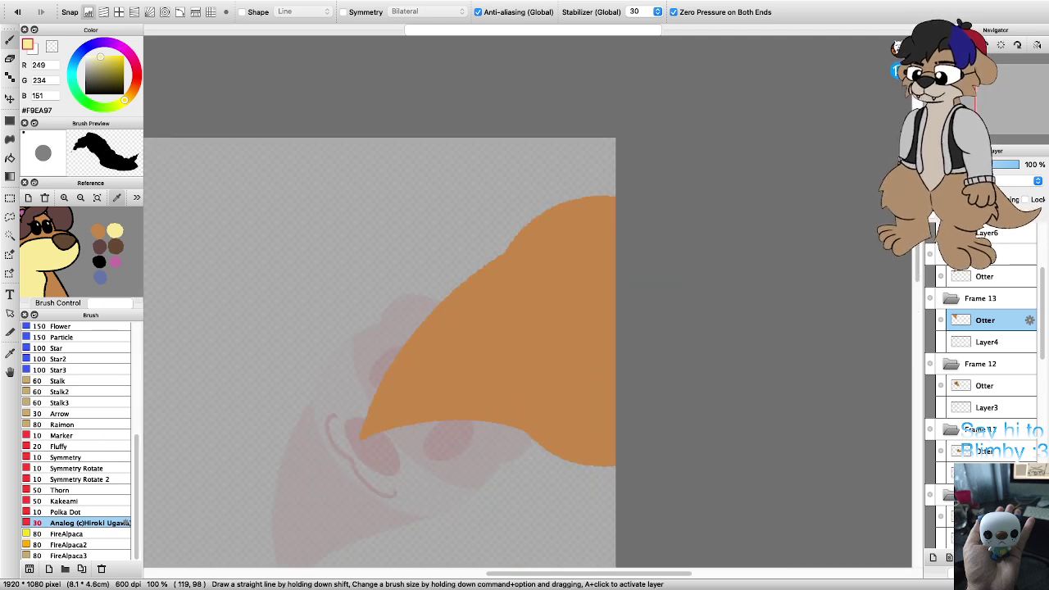
{"action": "left_click_drag", "start_coordinate": [571, 199], "coordinate": [563, 251]}
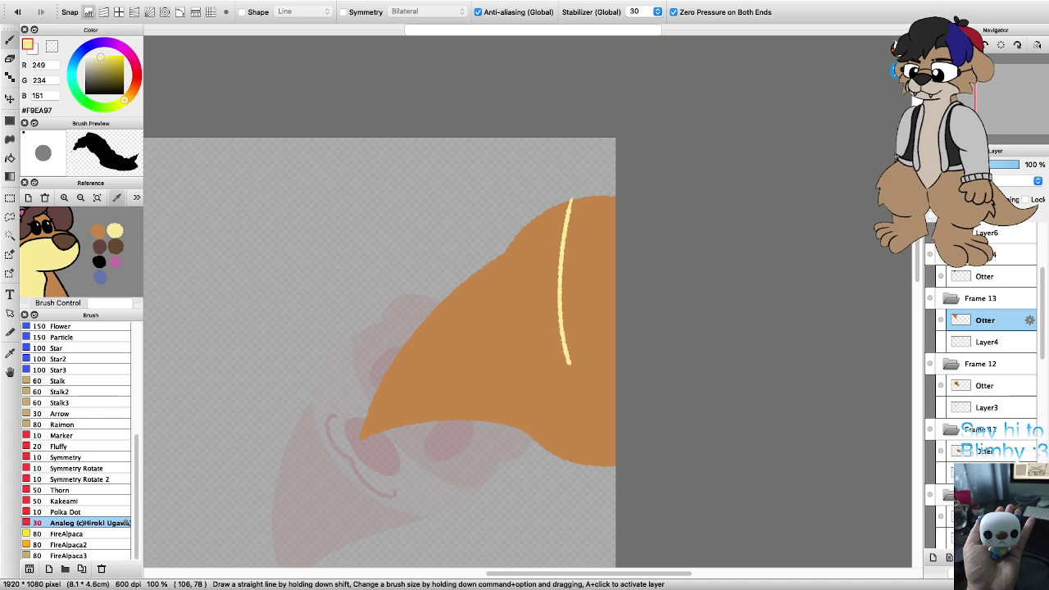
{"action": "left_click_drag", "start_coordinate": [569, 363], "coordinate": [615, 459]}
{"action": "key", "text": "super+z"}
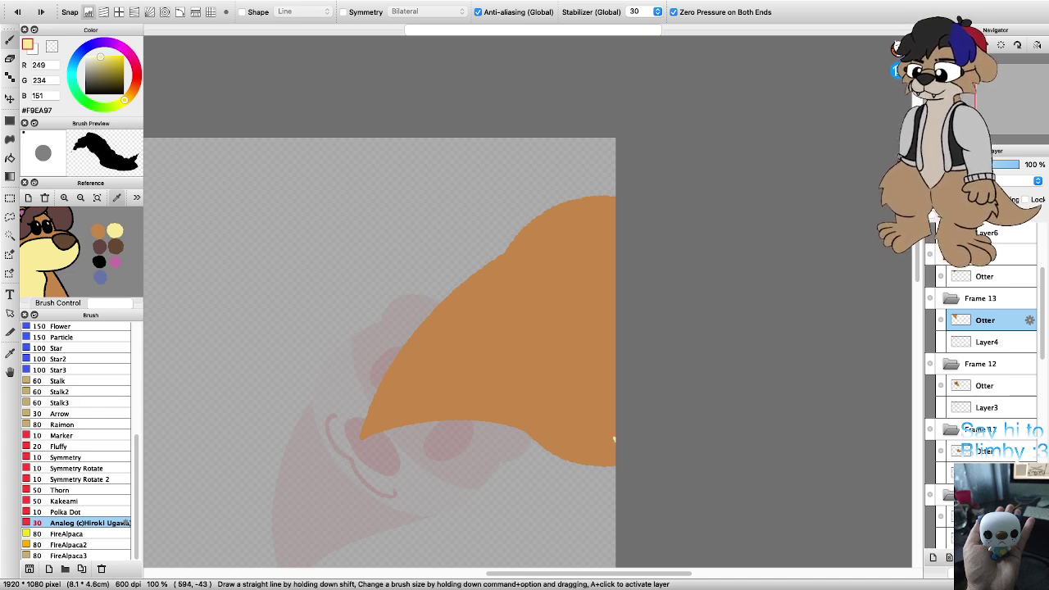
Step: Try a curved pale yellow muzzle line across the Frame 13 head, erasing the part that overshoots the head, and undo the line
{"action": "left_click_drag", "start_coordinate": [574, 354], "coordinate": [555, 199]}
{"action": "scroll", "coordinate": [555, 199], "scroll_direction": "up", "scroll_amount": 3}
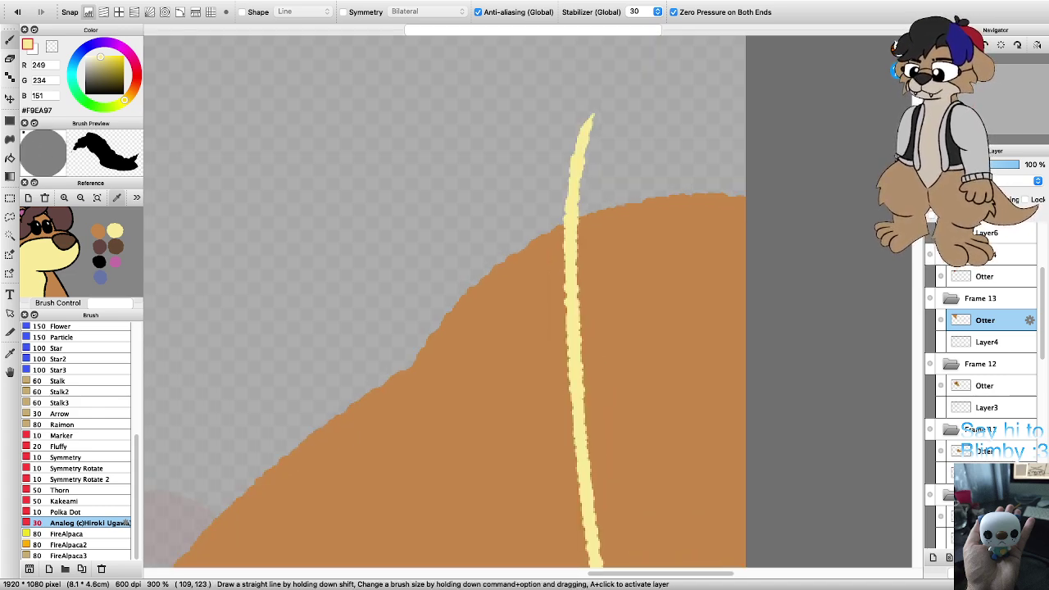
{"action": "key", "text": "e"}
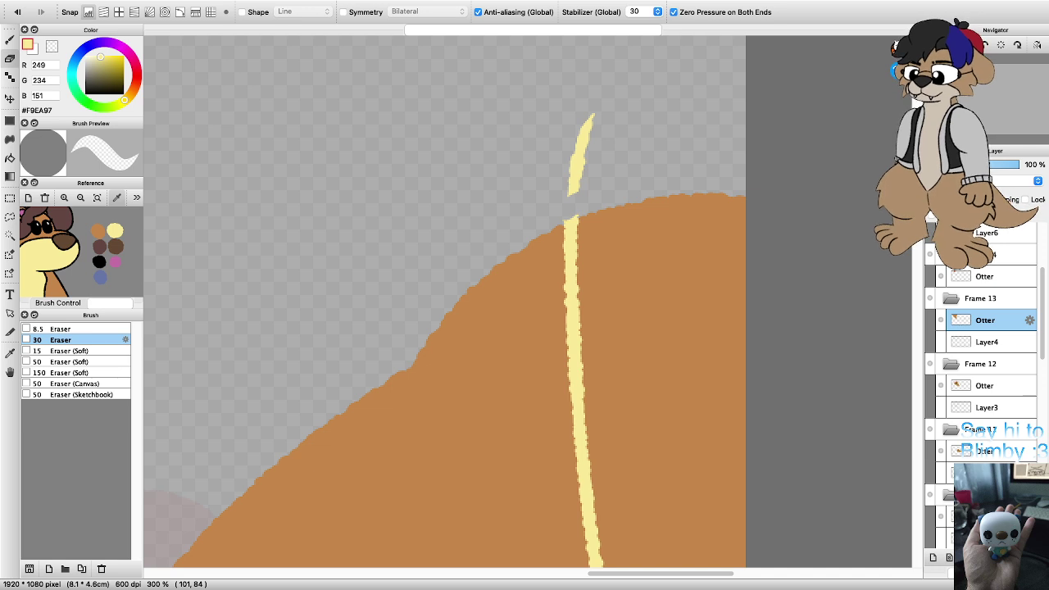
{"action": "left_click_drag", "start_coordinate": [572, 171], "coordinate": [592, 117]}
{"action": "scroll", "coordinate": [549, 164], "scroll_direction": "down", "scroll_amount": 5}
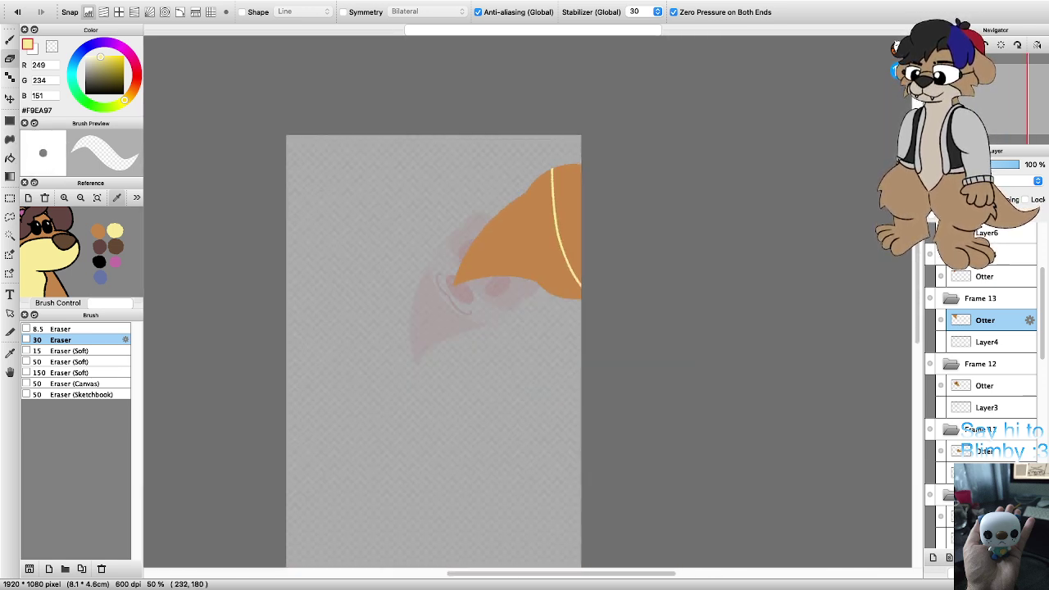
{"action": "scroll", "coordinate": [530, 197], "scroll_direction": "up", "scroll_amount": 3}
{"action": "key", "text": "b"}
{"action": "key", "text": "Right"}
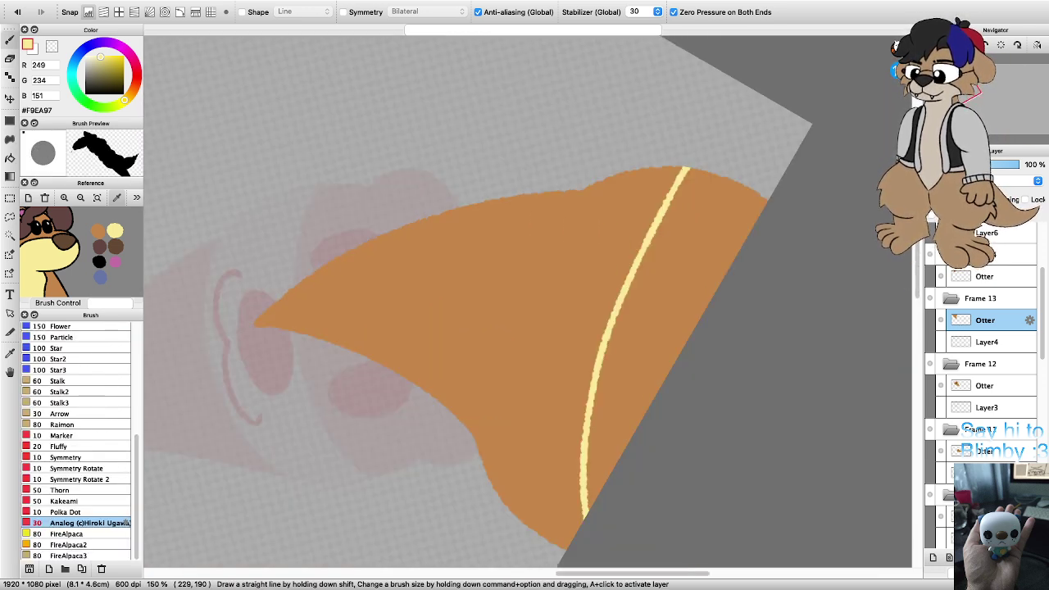
{"action": "key", "text": "Left"}
{"action": "key", "text": "Left"}
{"action": "key", "text": "Left"}
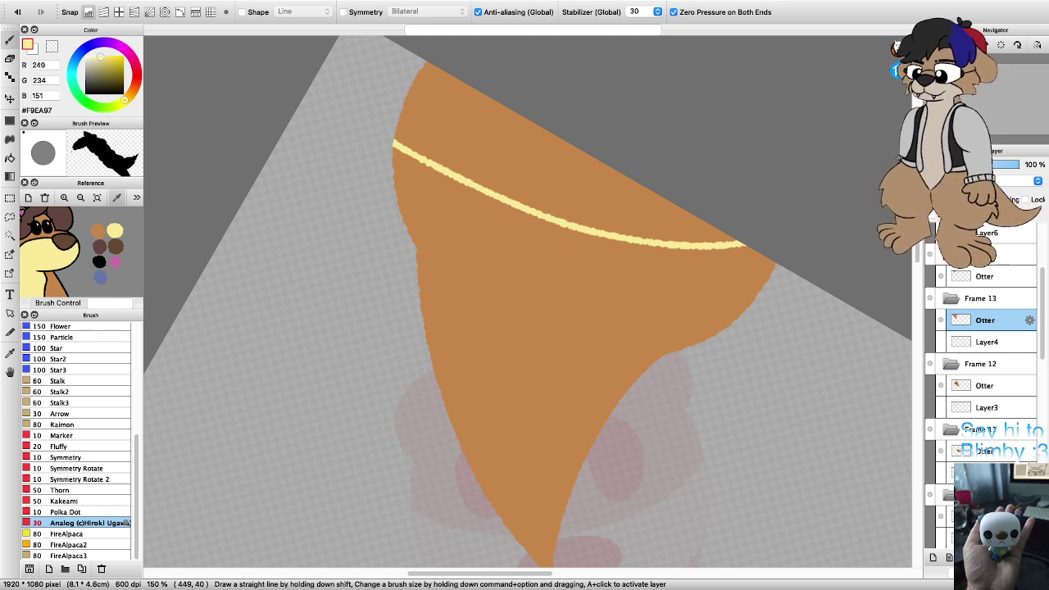
{"action": "key", "text": "super+z"}
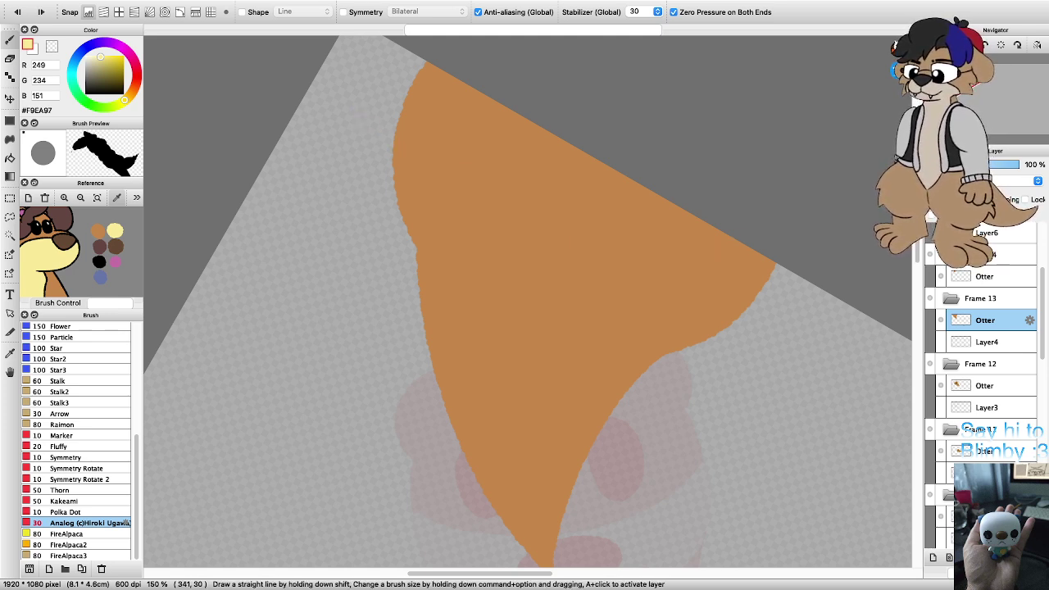
{"action": "left_click_drag", "start_coordinate": [722, 232], "coordinate": [642, 239]}
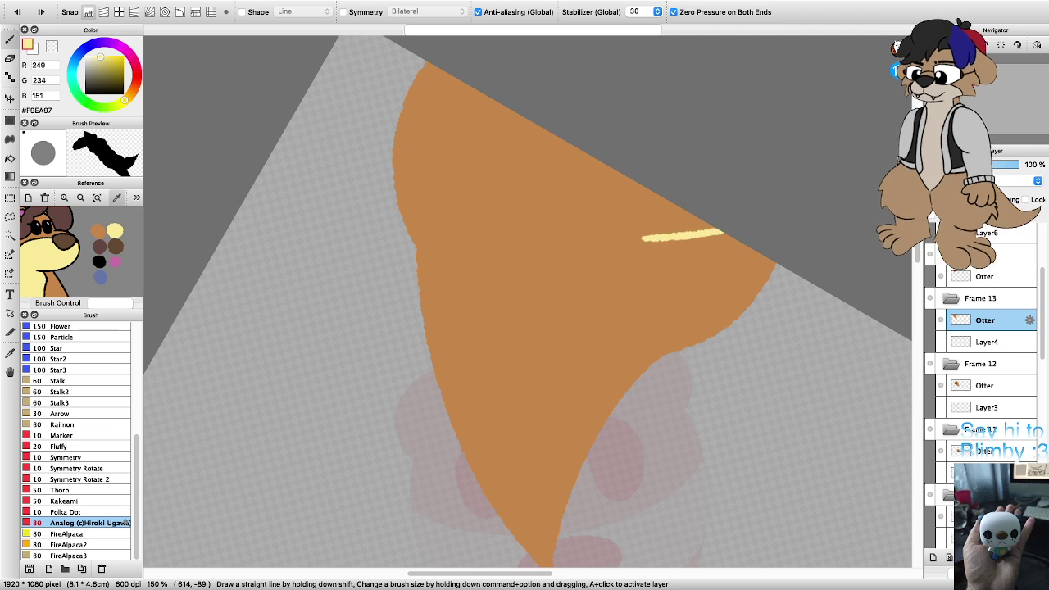
{"action": "left_click_drag", "start_coordinate": [558, 235], "coordinate": [480, 209]}
{"action": "key", "text": "super+z"}
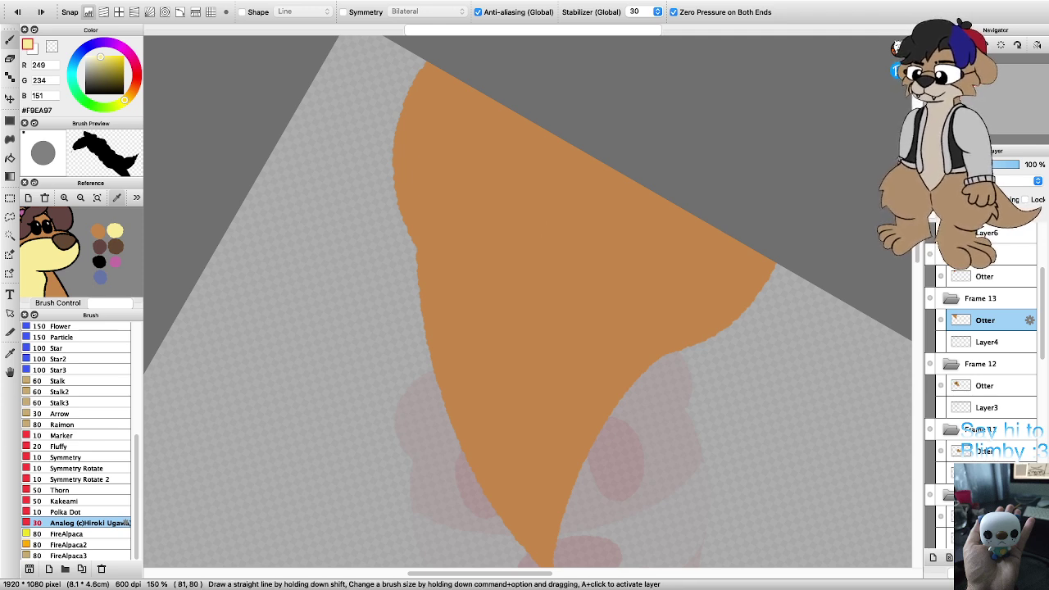
{"action": "mouse_move", "coordinate": [387, 119]}
{"action": "left_mouse_down"}
{"action": "mouse_move", "coordinate": [474, 168]}
{"action": "mouse_move", "coordinate": [647, 206]}
{"action": "left_mouse_up"}
{"action": "key", "text": "super+z"}
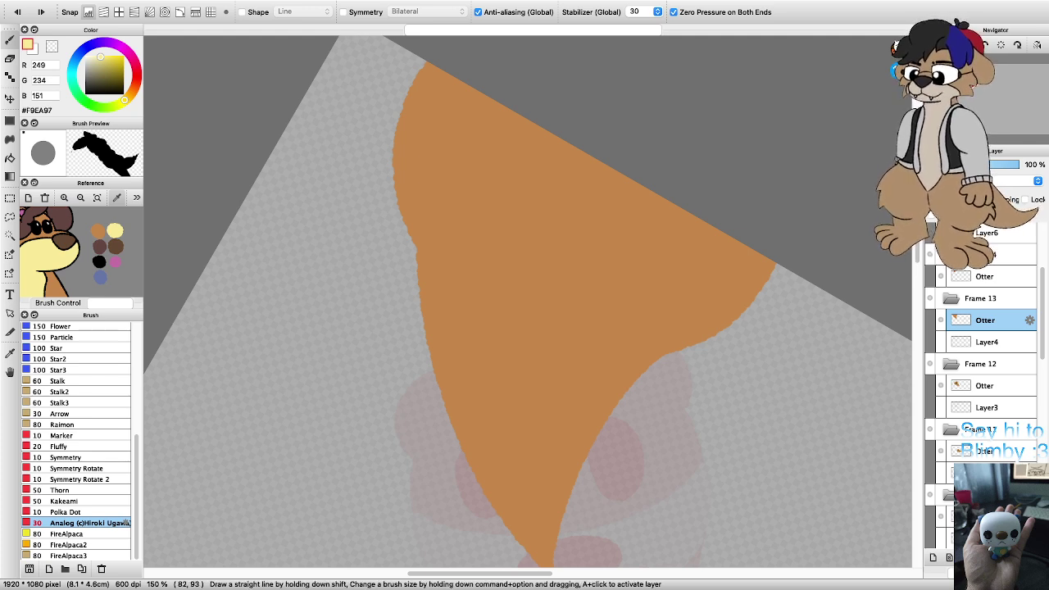
{"action": "left_click_drag", "start_coordinate": [439, 171], "coordinate": [519, 197]}
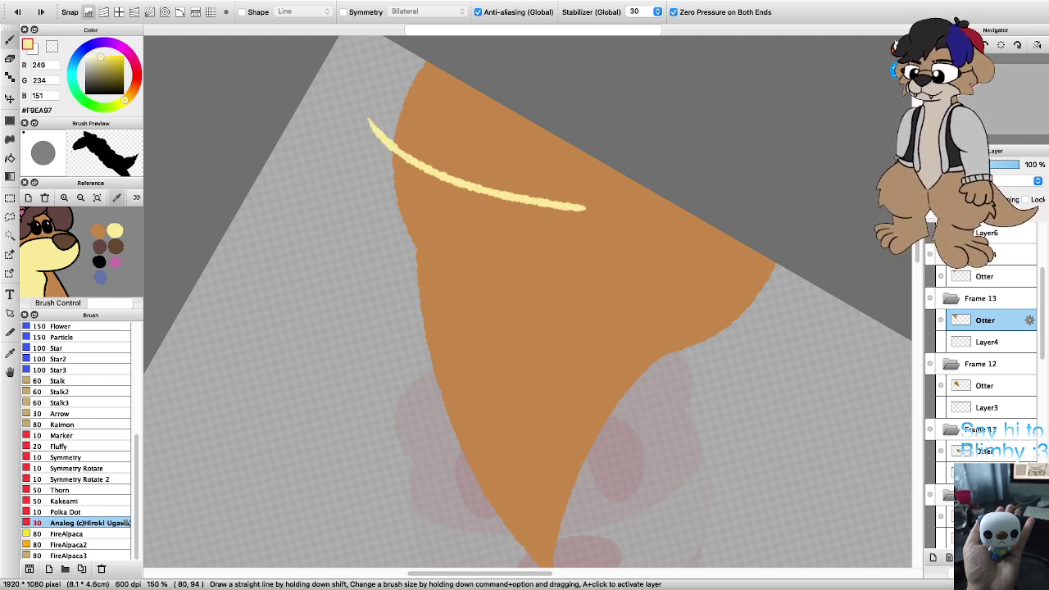
{"action": "key", "text": "super+z"}
Step: Draw one curved pale yellow muzzle edge across the Frame 13 head, close to where the canvas border cuts it off
{"action": "key", "text": "Right"}
{"action": "key", "text": "Right"}
{"action": "key", "text": "Right"}
{"action": "key", "text": "Right"}
{"action": "key", "text": "Right"}
{"action": "key", "text": "Right"}
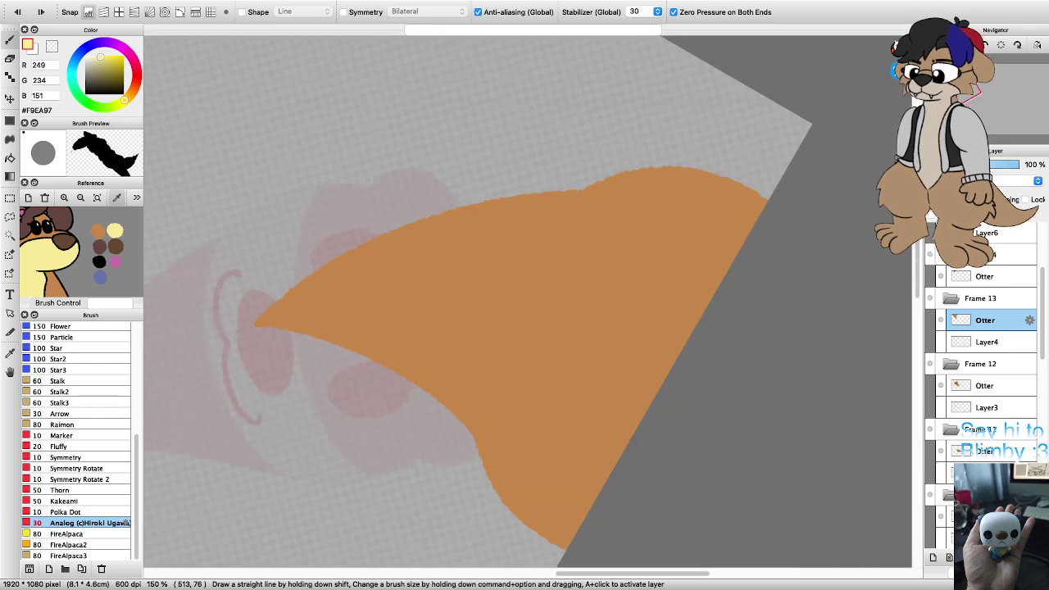
{"action": "key", "text": "Left"}
{"action": "key", "text": "Left"}
{"action": "scroll", "coordinate": [841, 110], "scroll_direction": "down", "scroll_amount": 2}
{"action": "scroll", "coordinate": [748, 178], "scroll_direction": "up", "scroll_amount": 3}
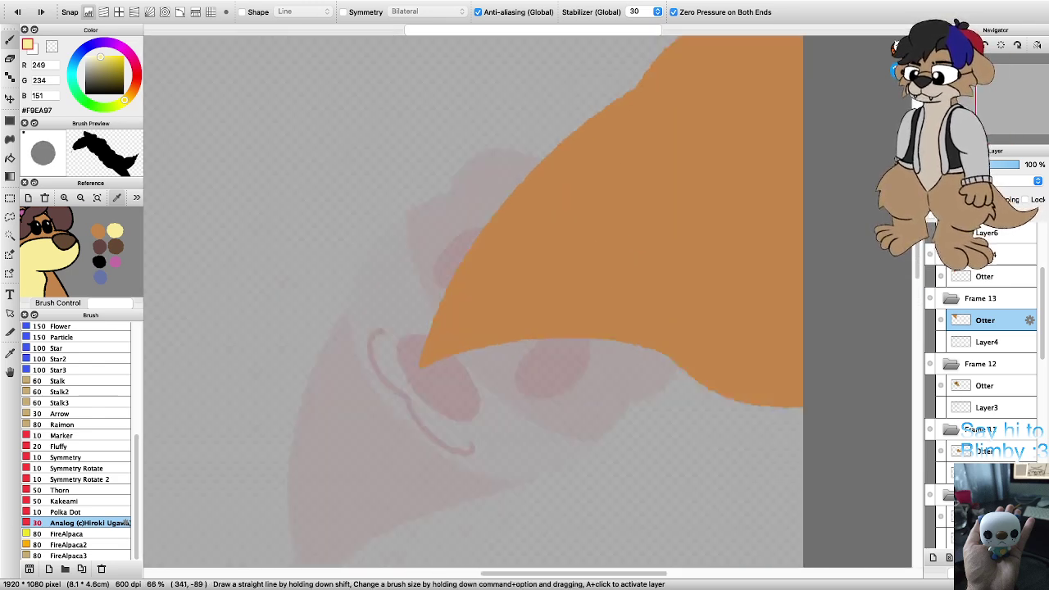
{"action": "scroll", "coordinate": [663, 225], "scroll_direction": "down", "scroll_amount": 1}
{"action": "scroll", "coordinate": [775, 205], "scroll_direction": "up", "scroll_amount": 1}
{"action": "scroll", "coordinate": [820, 369], "scroll_direction": "down", "scroll_amount": 1}
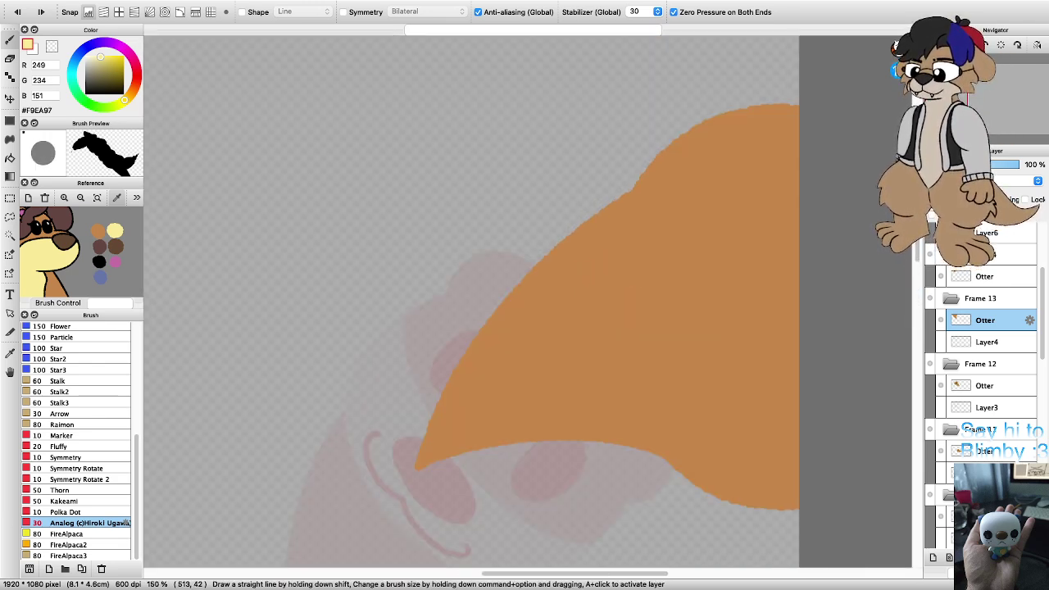
{"action": "mouse_move", "coordinate": [797, 497]}
{"action": "left_mouse_down"}
{"action": "mouse_move", "coordinate": [747, 336]}
{"action": "mouse_move", "coordinate": [750, 214]}
{"action": "mouse_move", "coordinate": [781, 103]}
{"action": "left_mouse_up"}
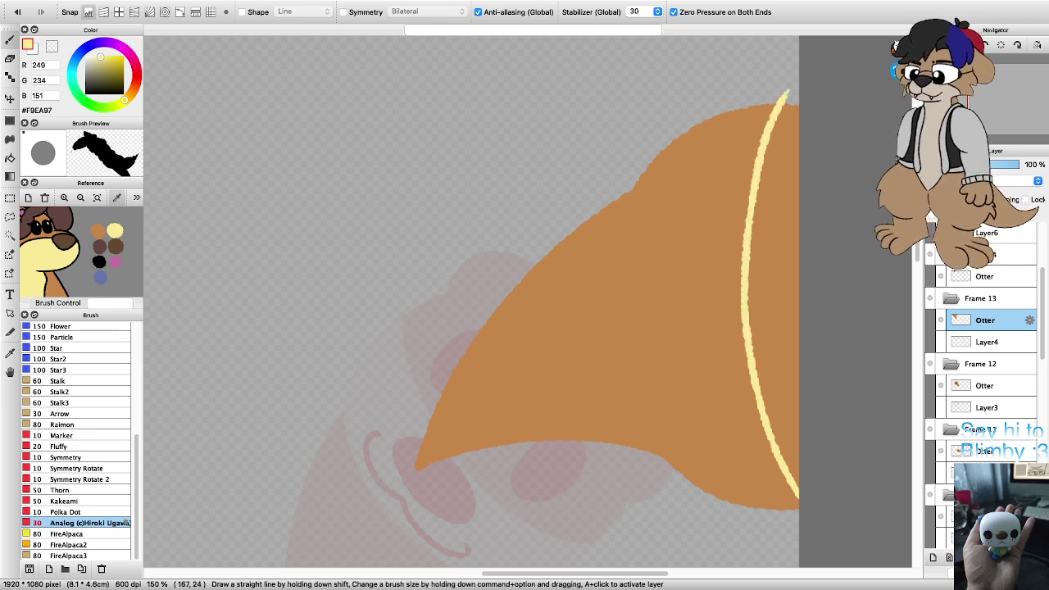
Step: Check the pale yellow muzzle edge on the Frame 13 head with the canvas turned upright
{"action": "key", "text": "Left"}
{"action": "key", "text": "Left"}
{"action": "key", "text": "Left"}
{"action": "key", "text": "Left"}
{"action": "key", "text": "Left"}
{"action": "key", "text": "Left"}
{"action": "scroll", "coordinate": [789, 277], "scroll_direction": "down", "scroll_amount": 4}
{"action": "scroll", "coordinate": [706, 223], "scroll_direction": "up", "scroll_amount": 5}
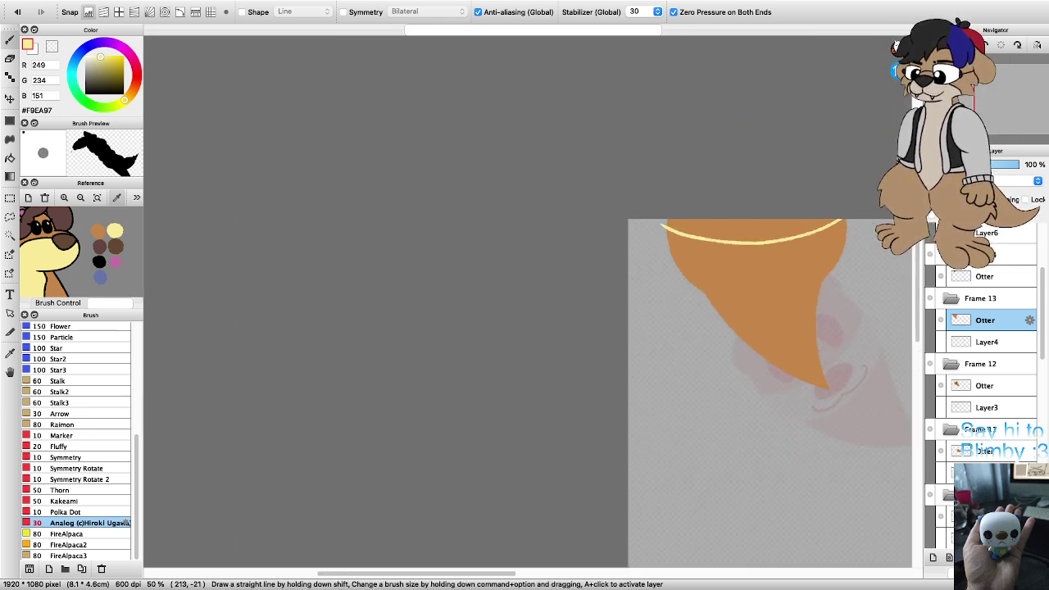
Step: Erase the pale yellow overshoot beyond the left side of the Frame 13 head
{"action": "key", "text": "e"}
{"action": "scroll", "coordinate": [576, 239], "scroll_direction": "up", "scroll_amount": 3}
{"action": "left_click_drag", "start_coordinate": [577, 214], "coordinate": [607, 234]}
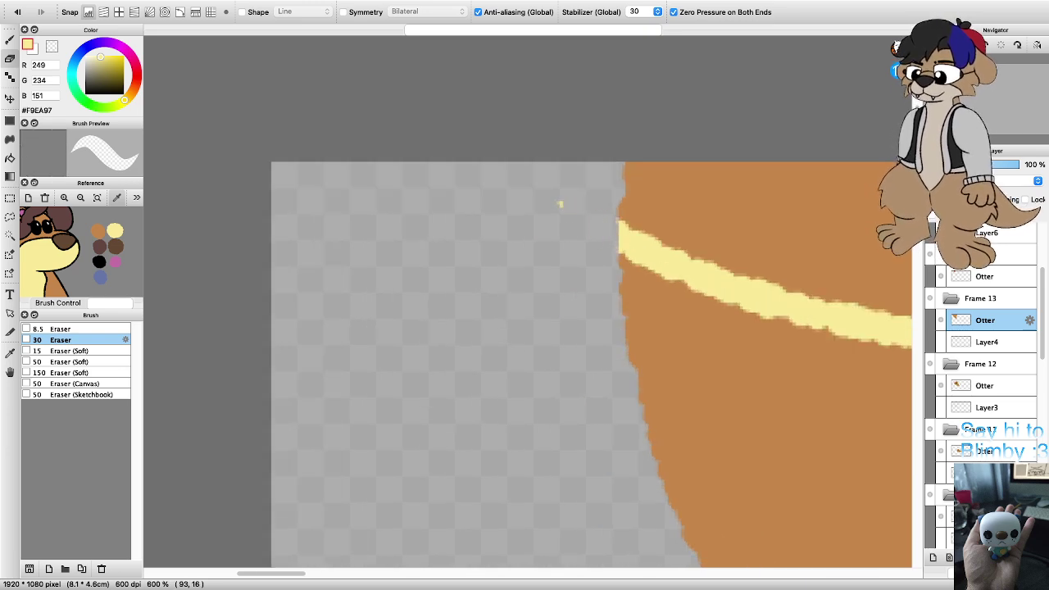
{"action": "scroll", "coordinate": [729, 241], "scroll_direction": "down", "scroll_amount": 4}
{"action": "scroll", "coordinate": [658, 265], "scroll_direction": "down", "scroll_amount": 3}
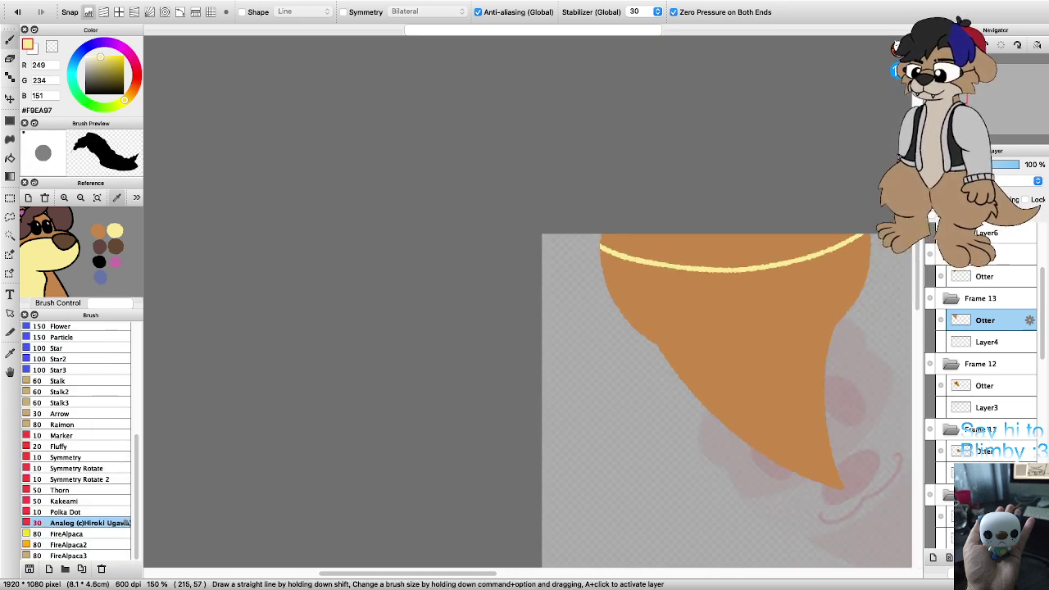
Step: Outline the lower muzzle in pale yellow from the left end of the muzzle edge around to the canvas border, closing the gap there
{"action": "scroll", "coordinate": [785, 287], "scroll_direction": "up", "scroll_amount": 3}
{"action": "scroll", "coordinate": [342, 269], "scroll_direction": "up", "scroll_amount": 2}
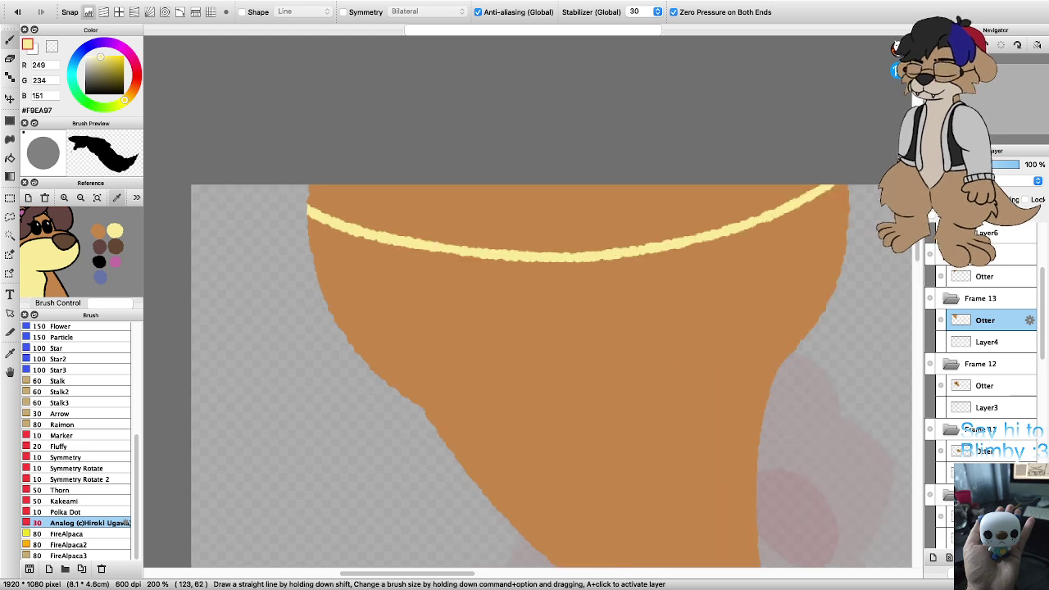
{"action": "left_click_drag", "start_coordinate": [306, 205], "coordinate": [328, 294]}
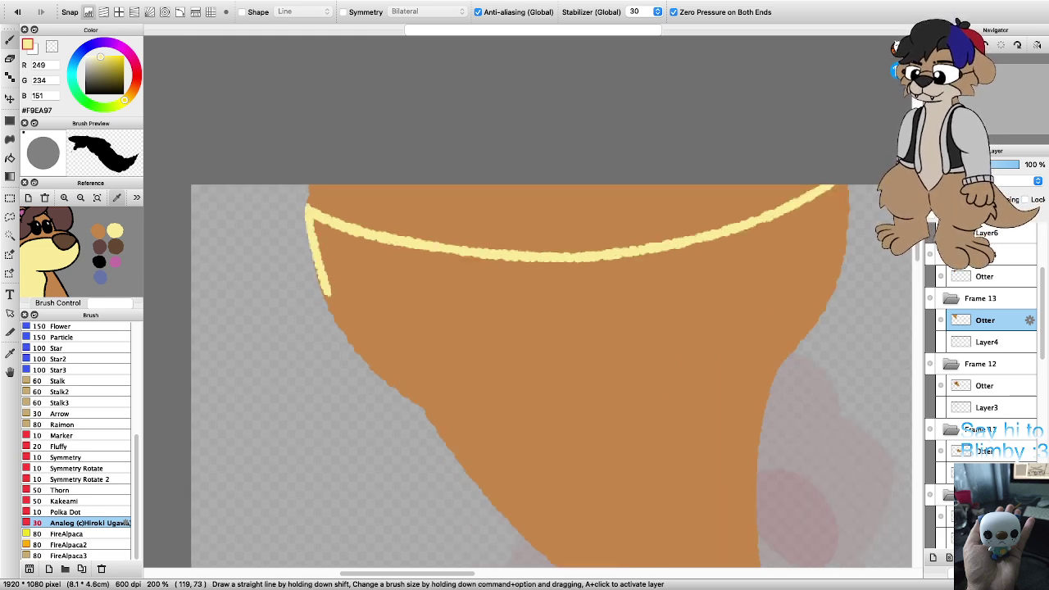
{"action": "key", "text": "super+z"}
{"action": "mouse_move", "coordinate": [307, 206]}
{"action": "left_mouse_down"}
{"action": "mouse_move", "coordinate": [334, 314]}
{"action": "mouse_move", "coordinate": [383, 382]}
{"action": "mouse_move", "coordinate": [466, 424]}
{"action": "mouse_move", "coordinate": [555, 433]}
{"action": "mouse_move", "coordinate": [708, 405]}
{"action": "mouse_move", "coordinate": [797, 346]}
{"action": "mouse_move", "coordinate": [834, 290]}
{"action": "mouse_move", "coordinate": [831, 184]}
{"action": "mouse_move", "coordinate": [835, 261]}
{"action": "mouse_move", "coordinate": [813, 395]}
{"action": "left_mouse_up"}
{"action": "key", "text": "super+equal"}
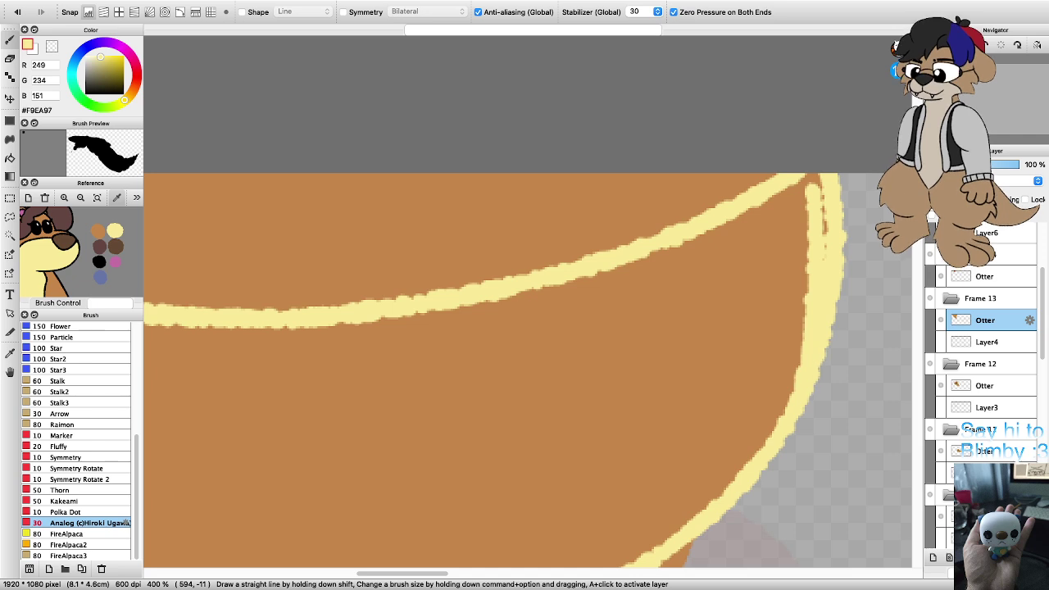
{"action": "left_click_drag", "start_coordinate": [826, 238], "coordinate": [803, 175]}
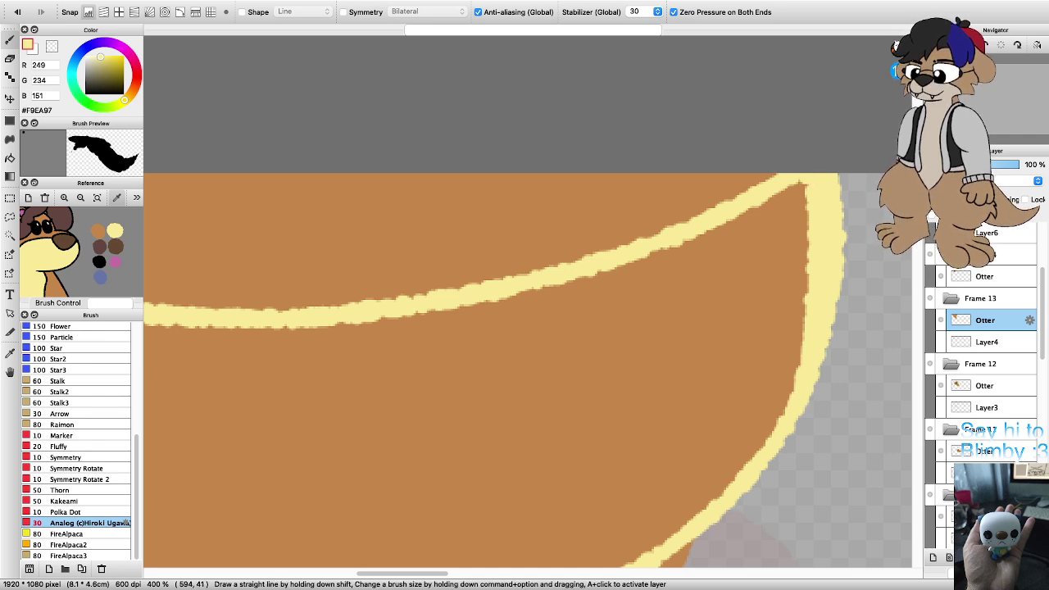
Step: Fill the outlined muzzle area on the Frame 13 head with pale yellow
{"action": "scroll", "coordinate": [779, 211], "scroll_direction": "down", "scroll_amount": 4}
{"action": "key", "text": "g"}
{"action": "left_click", "coordinate": [638, 277]}
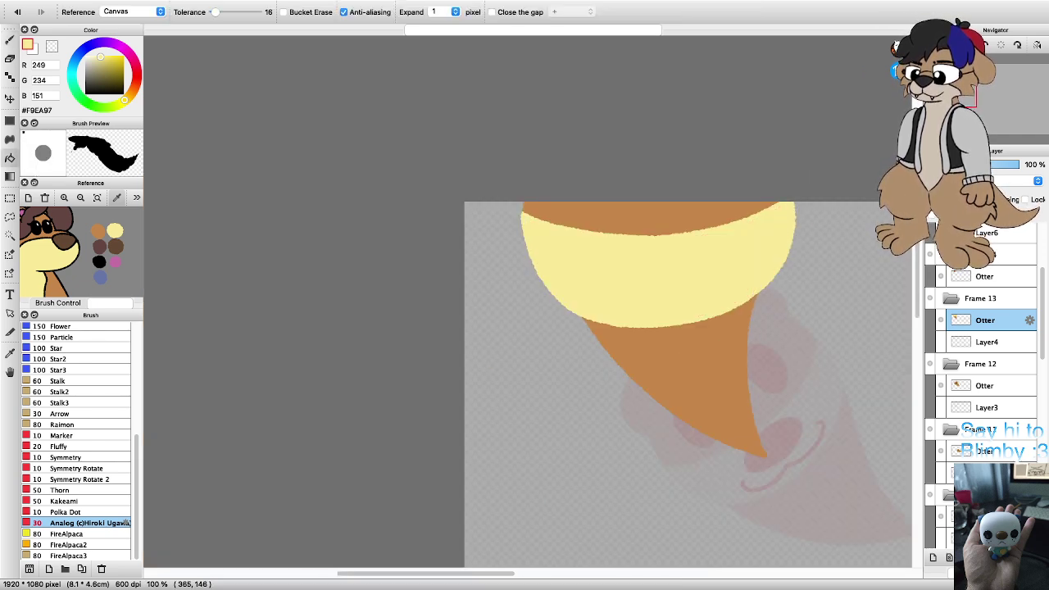
{"action": "scroll", "coordinate": [638, 277], "scroll_direction": "down", "scroll_amount": 5}
{"action": "scroll", "coordinate": [638, 271], "scroll_direction": "up", "scroll_amount": 7}
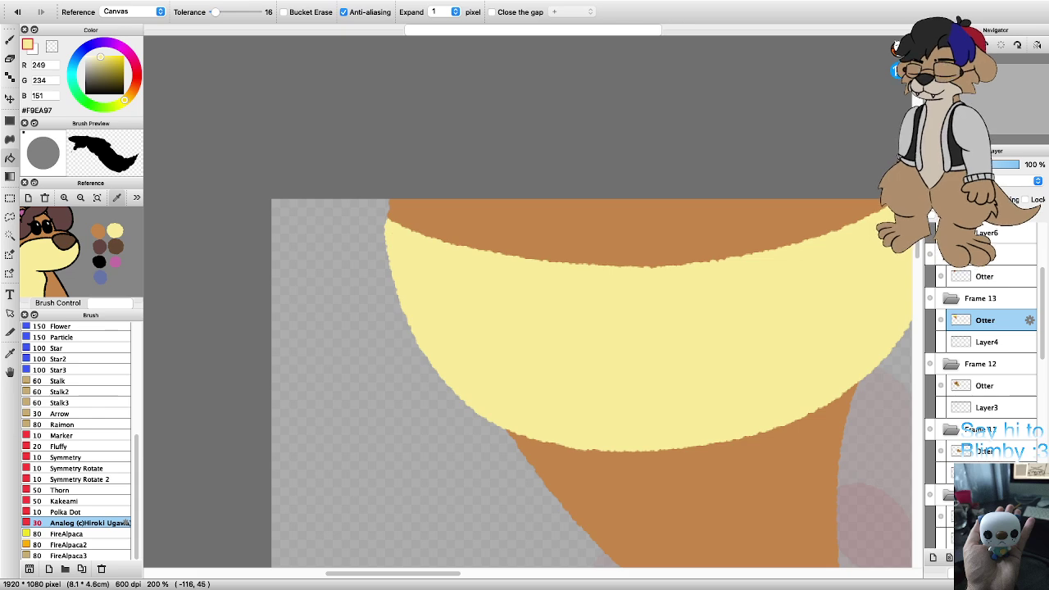
Step: Draw a black oval nose outline across the upper part of the muzzle with the canvas rotated, extending one end and thickening the other
{"action": "left_click", "coordinate": [99, 262]}
{"action": "key", "text": "Left"}
{"action": "key", "text": "Left"}
{"action": "key", "text": "Left"}
{"action": "key", "text": "Left"}
{"action": "key", "text": "Left"}
{"action": "key", "text": "Left"}
{"action": "scroll", "coordinate": [115, 267], "scroll_direction": "down", "scroll_amount": 3}
{"action": "scroll", "coordinate": [567, 300], "scroll_direction": "down", "scroll_amount": 4}
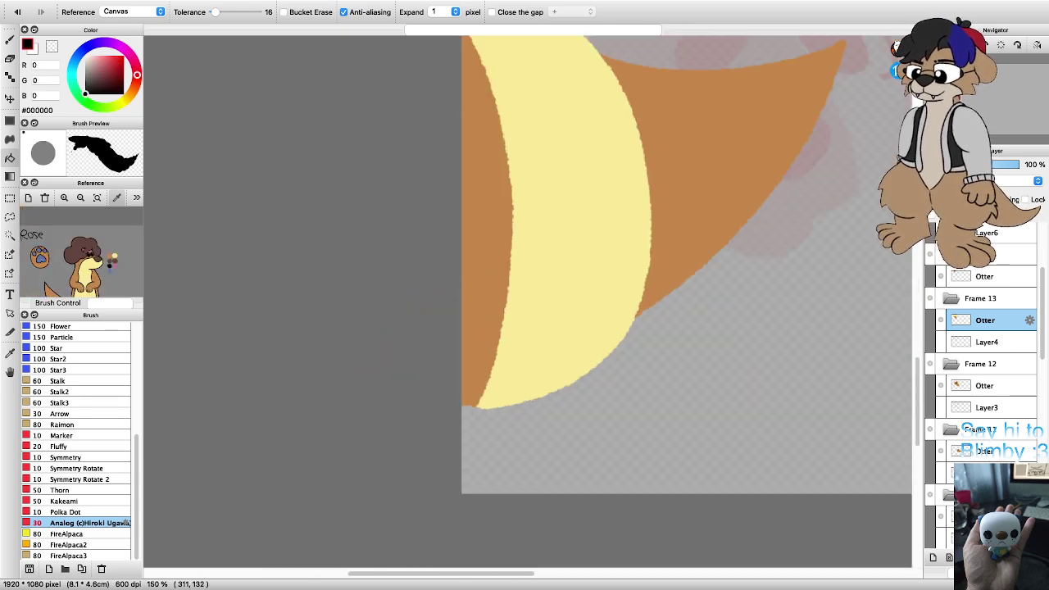
{"action": "scroll", "coordinate": [548, 229], "scroll_direction": "up", "scroll_amount": 2}
{"action": "key", "text": "b"}
{"action": "scroll", "coordinate": [556, 261], "scroll_direction": "up", "scroll_amount": 1}
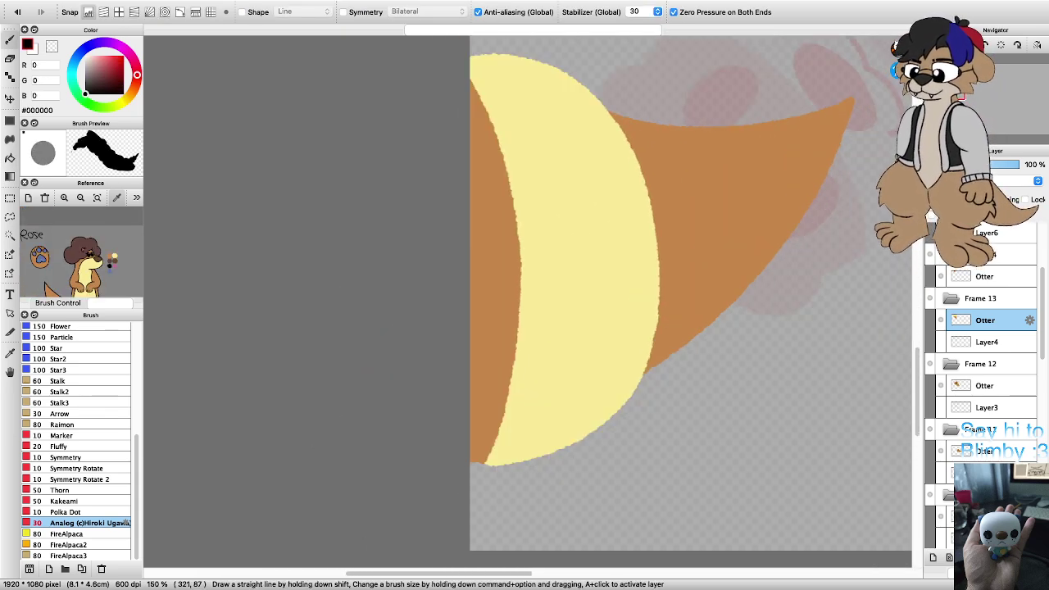
{"action": "mouse_move", "coordinate": [528, 268]}
{"action": "left_mouse_down"}
{"action": "mouse_move", "coordinate": [532, 236]}
{"action": "mouse_move", "coordinate": [559, 201]}
{"action": "mouse_move", "coordinate": [585, 239]}
{"action": "mouse_move", "coordinate": [564, 327]}
{"action": "left_mouse_up"}
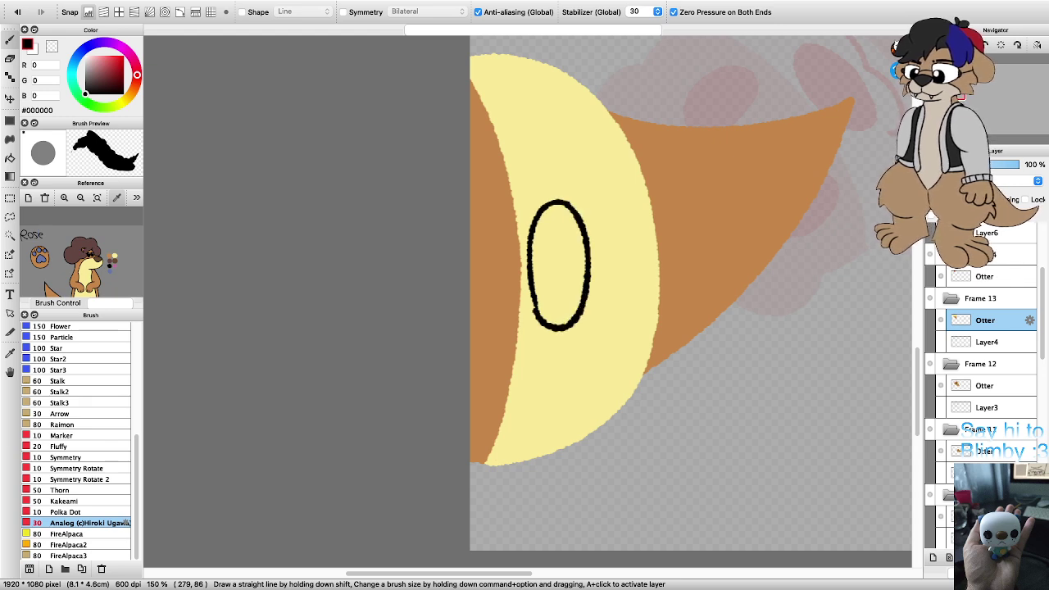
{"action": "mouse_move", "coordinate": [529, 246]}
{"action": "left_mouse_down"}
{"action": "mouse_move", "coordinate": [528, 211]}
{"action": "mouse_move", "coordinate": [552, 178]}
{"action": "mouse_move", "coordinate": [579, 197]}
{"action": "mouse_move", "coordinate": [590, 233]}
{"action": "left_mouse_up"}
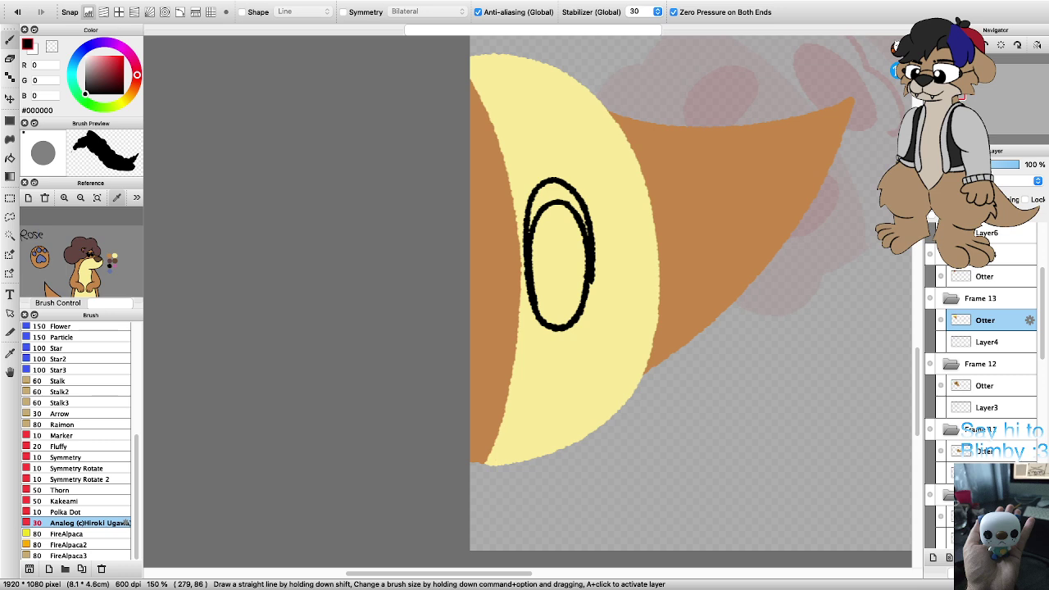
{"action": "scroll", "coordinate": [569, 313], "scroll_direction": "up", "scroll_amount": 4}
{"action": "mouse_move", "coordinate": [631, 297]}
{"action": "left_mouse_down"}
{"action": "mouse_move", "coordinate": [615, 335]}
{"action": "mouse_move", "coordinate": [572, 373]}
{"action": "left_mouse_up"}
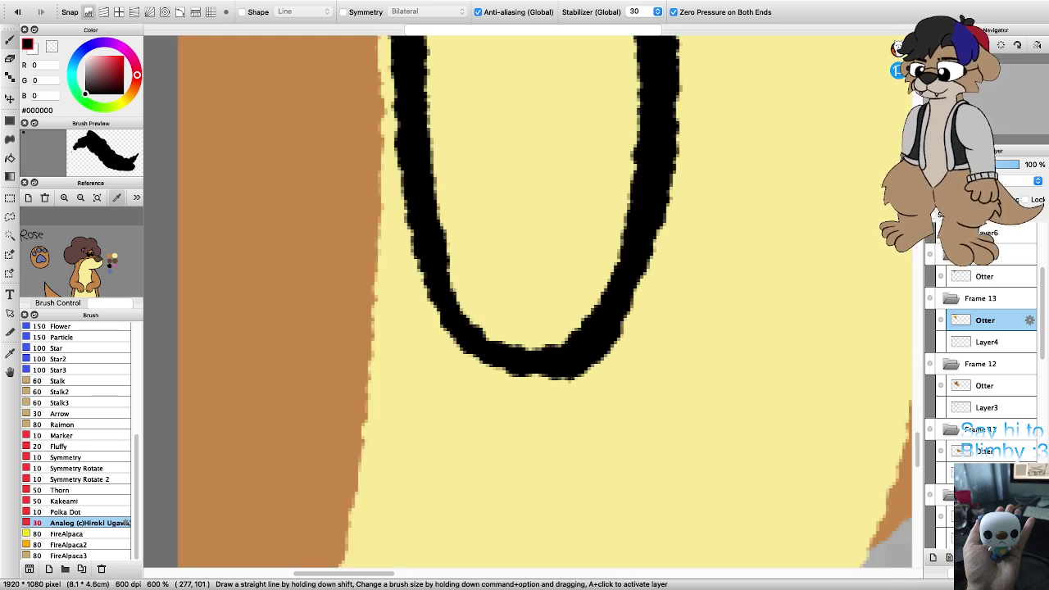
Step: Fill the nose solid black, including the crescent at its end and the small remaining gap
{"action": "scroll", "coordinate": [451, 246], "scroll_direction": "down", "scroll_amount": 2}
{"action": "scroll", "coordinate": [429, 219], "scroll_direction": "down", "scroll_amount": 2}
{"action": "scroll", "coordinate": [419, 162], "scroll_direction": "up", "scroll_amount": 2}
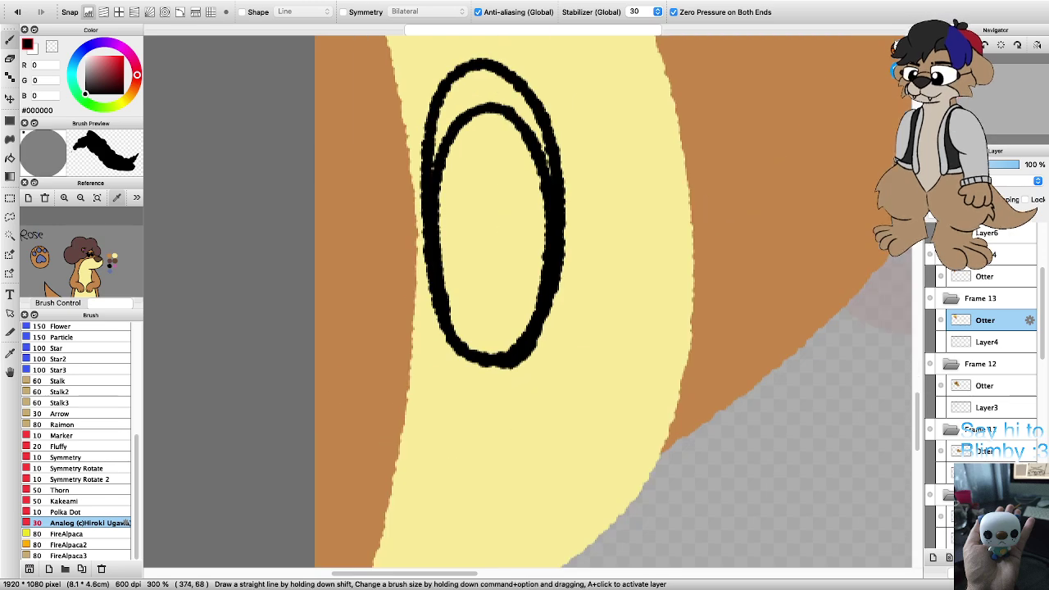
{"action": "scroll", "coordinate": [477, 358], "scroll_direction": "up", "scroll_amount": 1}
{"action": "scroll", "coordinate": [525, 304], "scroll_direction": "down", "scroll_amount": 2}
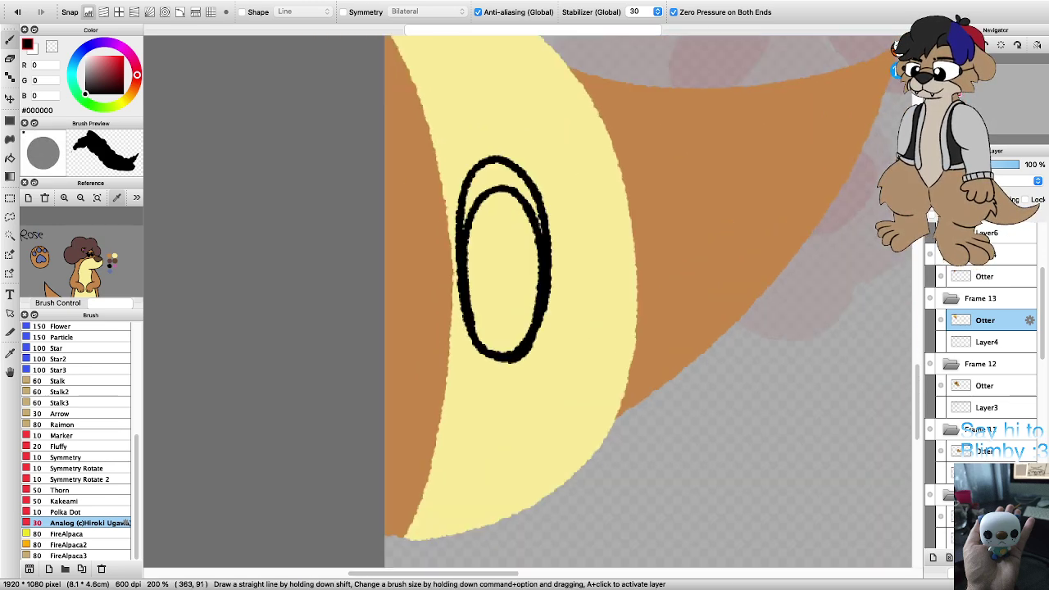
{"action": "key", "text": "g"}
{"action": "left_click", "coordinate": [498, 230]}
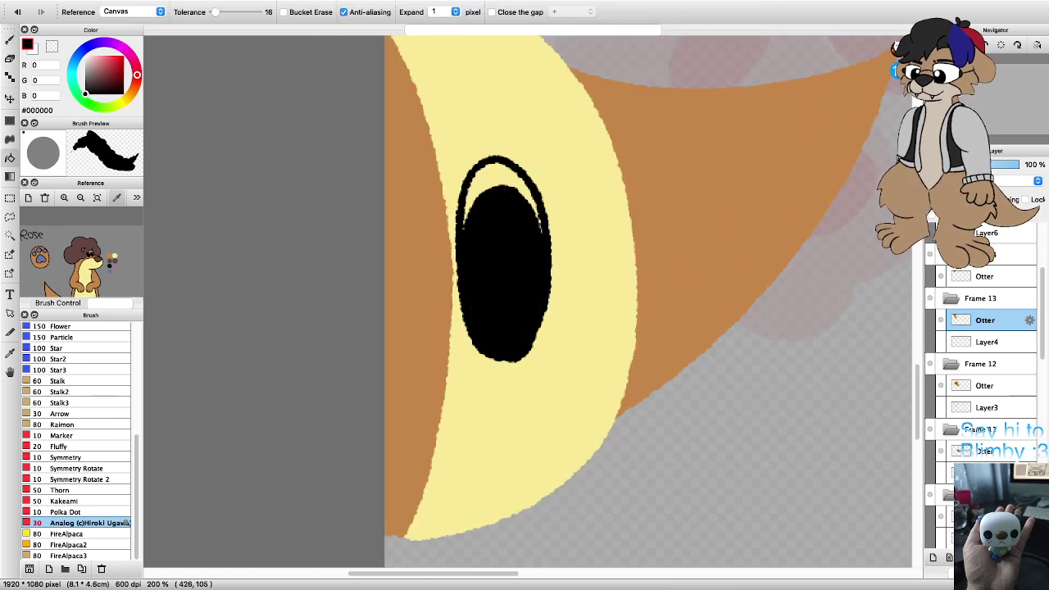
{"action": "left_click", "coordinate": [498, 176]}
{"action": "key", "text": "b"}
{"action": "scroll", "coordinate": [491, 175], "scroll_direction": "up", "scroll_amount": 1}
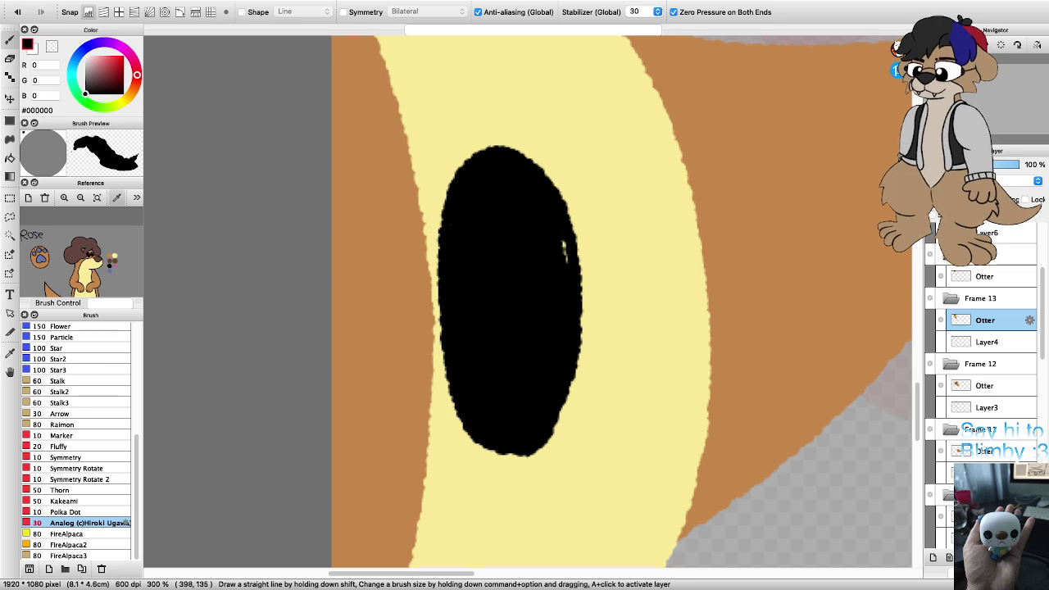
{"action": "scroll", "coordinate": [512, 300], "scroll_direction": "down", "scroll_amount": 4}
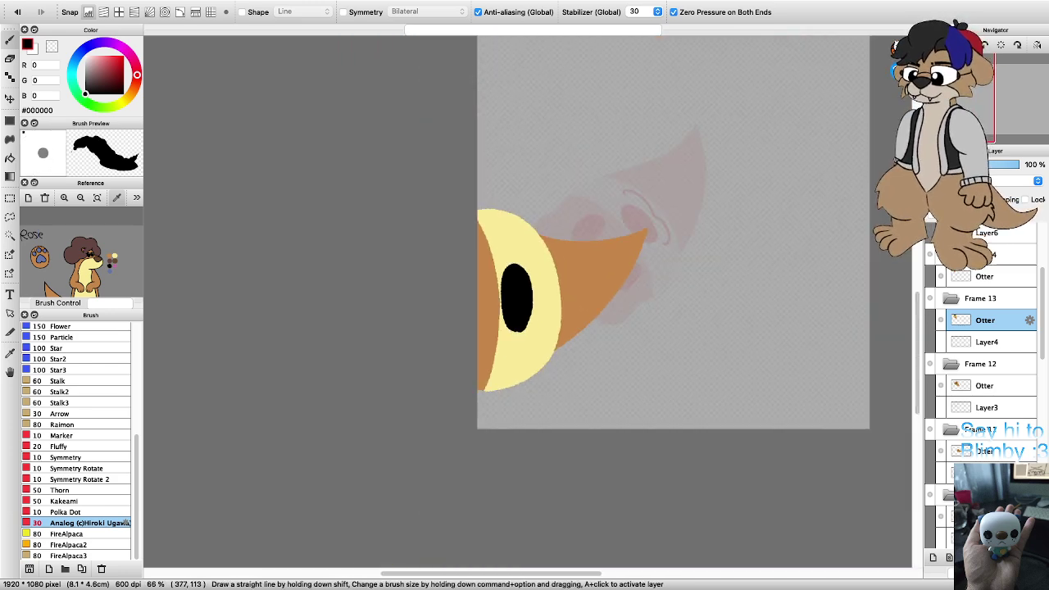
Step: Draw a black two-curve smiling mouth beneath the nose with the canvas rotated, undoing the first attempt
{"action": "key", "text": "Right"}
{"action": "key", "text": "Right"}
{"action": "key", "text": "Right"}
{"action": "key", "text": "Right"}
{"action": "key", "text": "Right"}
{"action": "key", "text": "Right"}
{"action": "key", "text": "Right"}
{"action": "key", "text": "Right"}
{"action": "key", "text": "Right"}
{"action": "key", "text": "Right"}
{"action": "key", "text": "Right"}
{"action": "key", "text": "Right"}
{"action": "scroll", "coordinate": [480, 328], "scroll_direction": "up", "scroll_amount": 2}
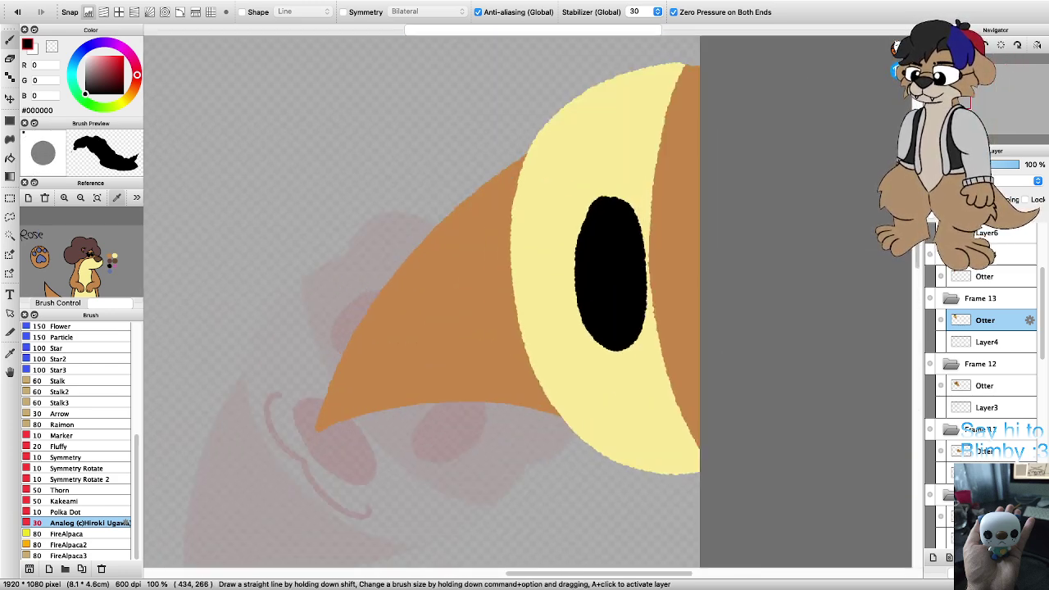
{"action": "scroll", "coordinate": [492, 328], "scroll_direction": "up", "scroll_amount": 1}
{"action": "mouse_move", "coordinate": [647, 405]}
{"action": "left_mouse_down"}
{"action": "mouse_move", "coordinate": [613, 399]}
{"action": "mouse_move", "coordinate": [561, 344]}
{"action": "mouse_move", "coordinate": [590, 259]}
{"action": "left_mouse_up"}
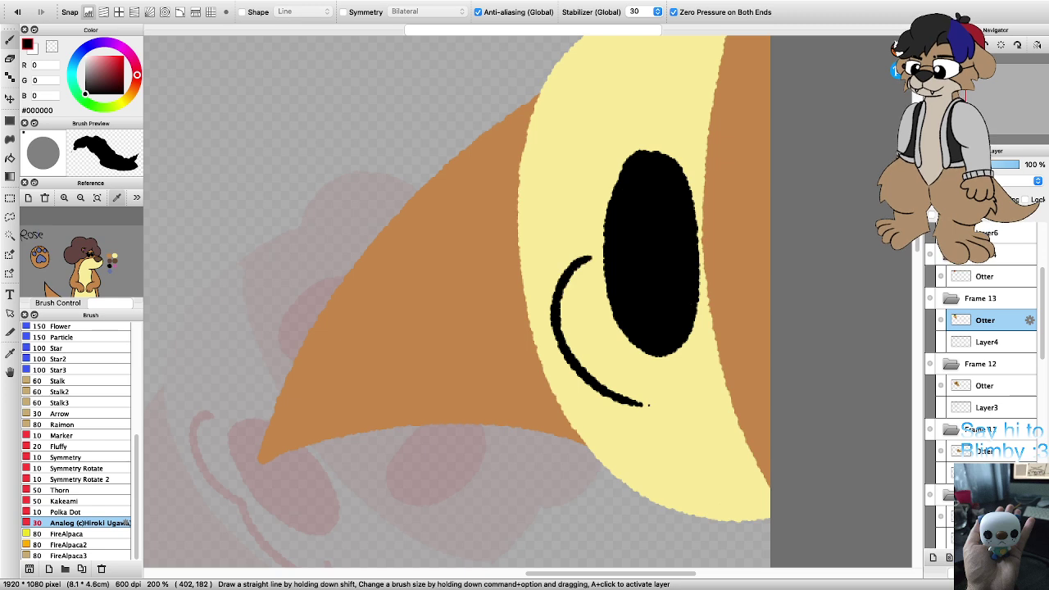
{"action": "key", "text": "super+z"}
{"action": "mouse_move", "coordinate": [613, 123]}
{"action": "left_mouse_down"}
{"action": "mouse_move", "coordinate": [553, 157]}
{"action": "mouse_move", "coordinate": [547, 199]}
{"action": "mouse_move", "coordinate": [566, 262]}
{"action": "mouse_move", "coordinate": [555, 330]}
{"action": "mouse_move", "coordinate": [567, 367]}
{"action": "mouse_move", "coordinate": [600, 398]}
{"action": "mouse_move", "coordinate": [652, 388]}
{"action": "left_mouse_up"}
Step: With the canvas upright, outline two black eyes above the muzzle cut off by the canvas border, redrawing the left one narrower
{"action": "scroll", "coordinate": [644, 352], "scroll_direction": "down", "scroll_amount": 1}
{"action": "key", "text": "Left"}
{"action": "key", "text": "Left"}
{"action": "key", "text": "Left"}
{"action": "key", "text": "Left"}
{"action": "key", "text": "Left"}
{"action": "key", "text": "Left"}
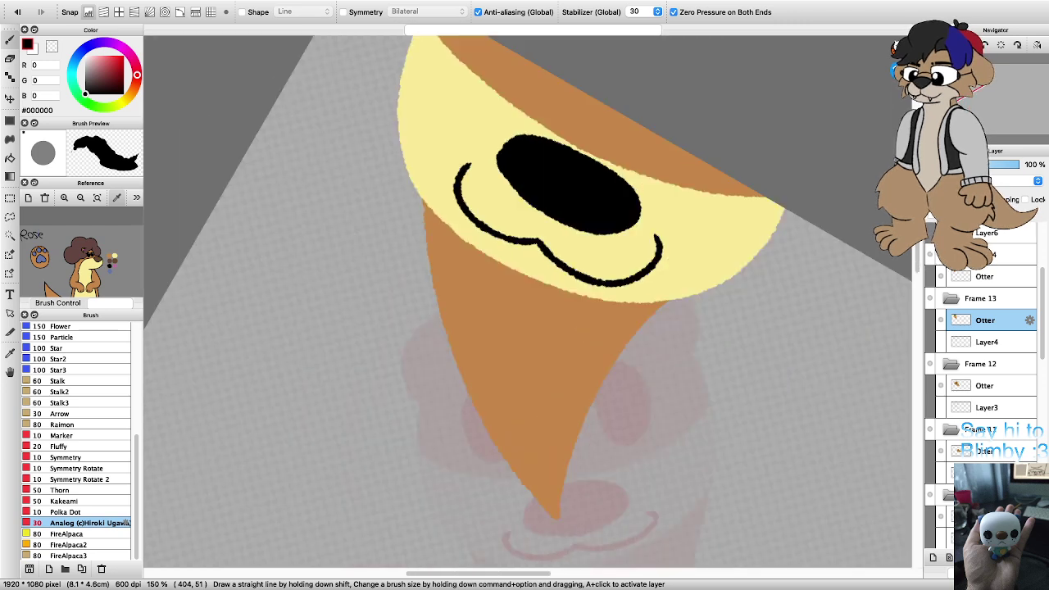
{"action": "scroll", "coordinate": [576, 357], "scroll_direction": "down", "scroll_amount": 2}
{"action": "scroll", "coordinate": [574, 238], "scroll_direction": "up", "scroll_amount": 5}
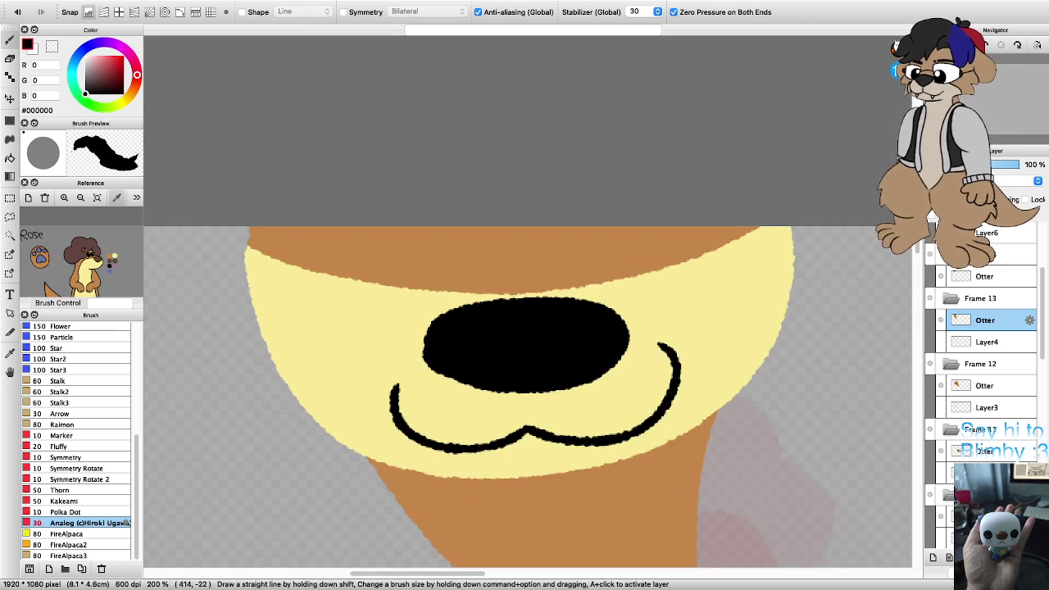
{"action": "mouse_move", "coordinate": [583, 227]}
{"action": "left_mouse_down"}
{"action": "mouse_move", "coordinate": [616, 254]}
{"action": "mouse_move", "coordinate": [659, 229]}
{"action": "left_mouse_up"}
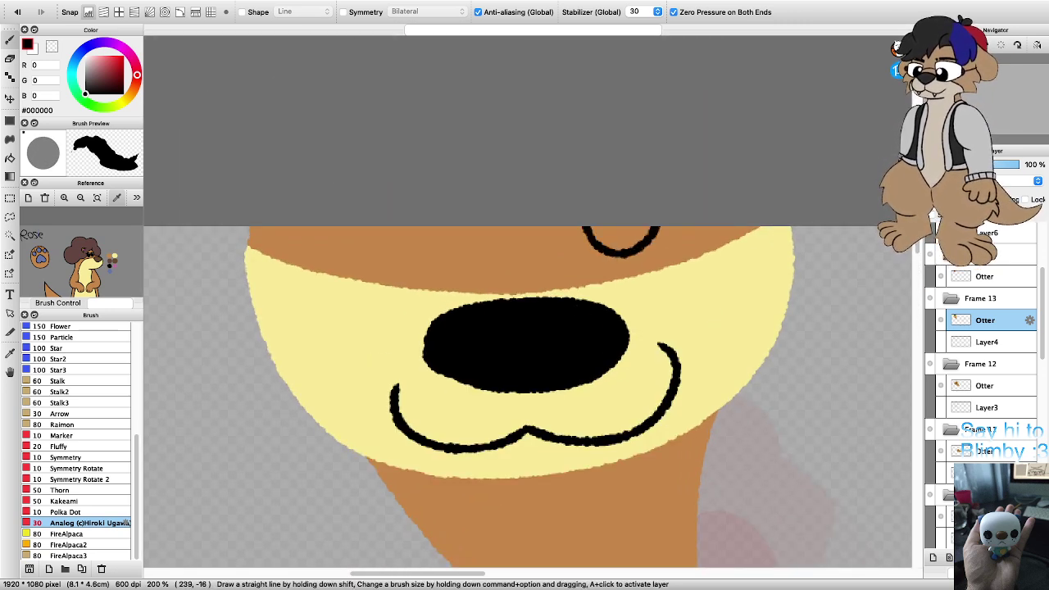
{"action": "mouse_move", "coordinate": [407, 233]}
{"action": "left_mouse_down"}
{"action": "mouse_move", "coordinate": [394, 254]}
{"action": "mouse_move", "coordinate": [368, 264]}
{"action": "mouse_move", "coordinate": [339, 254]}
{"action": "mouse_move", "coordinate": [329, 229]}
{"action": "left_mouse_up"}
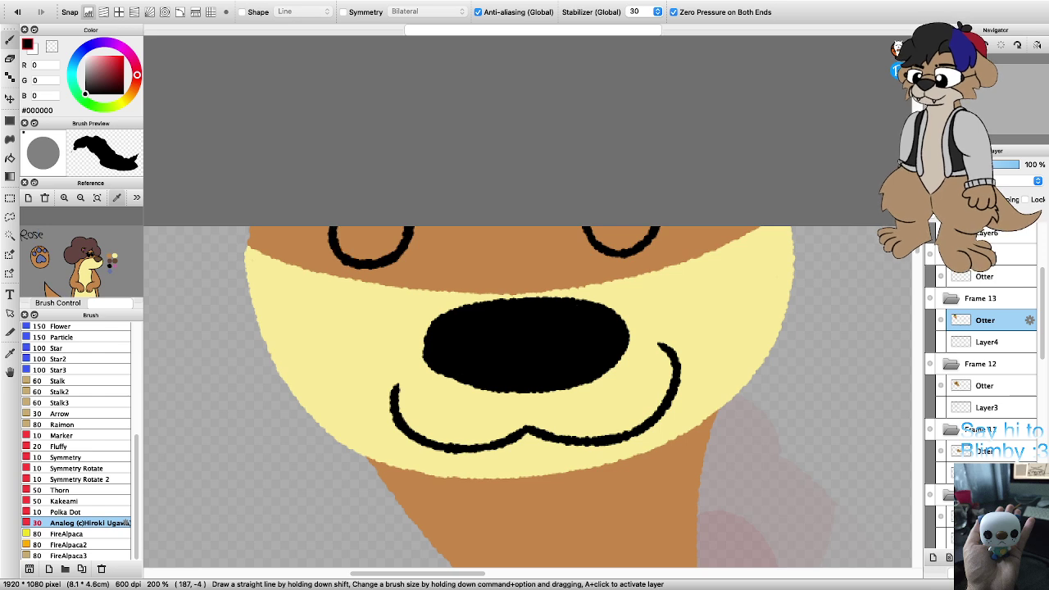
{"action": "key", "text": "super+z"}
{"action": "mouse_move", "coordinate": [416, 229]}
{"action": "left_mouse_down"}
{"action": "mouse_move", "coordinate": [394, 255]}
{"action": "mouse_move", "coordinate": [366, 254]}
{"action": "mouse_move", "coordinate": [353, 228]}
{"action": "left_mouse_up"}
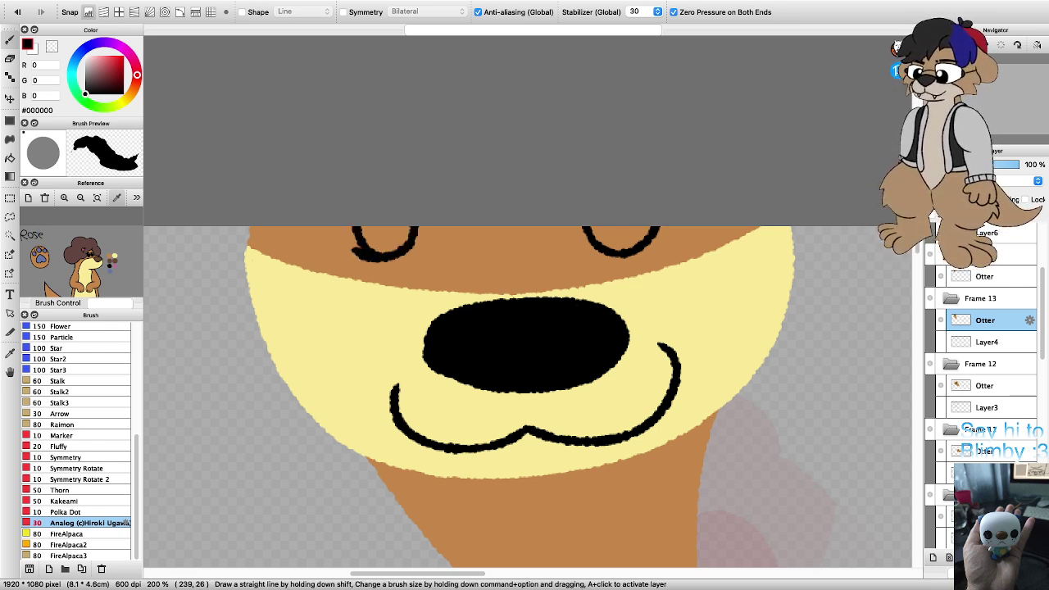
Step: Fill both outlined eyes on the Frame 13 head with solid black
{"action": "key", "text": "g"}
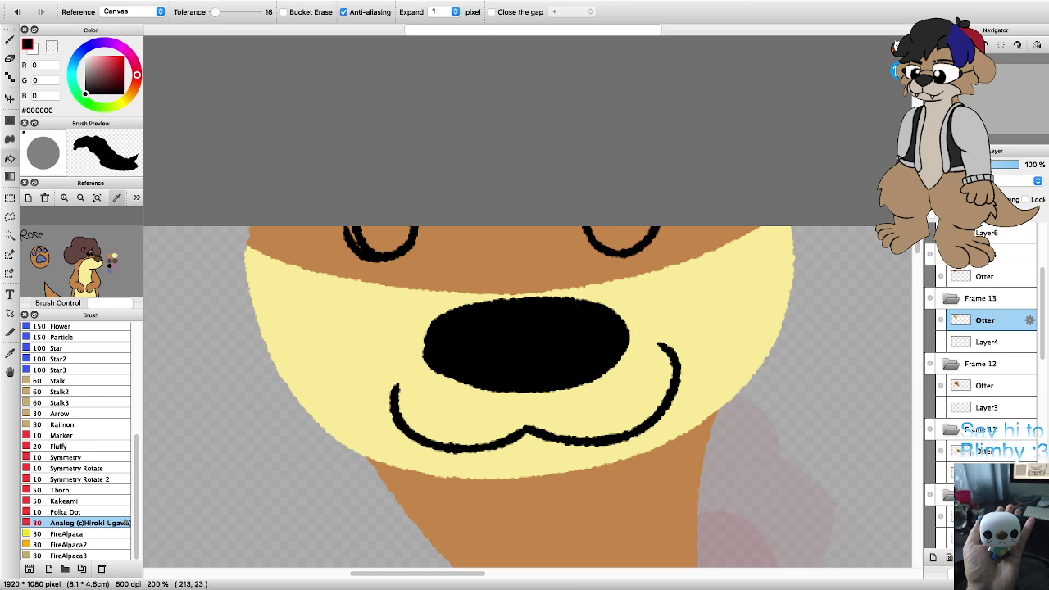
{"action": "left_click", "coordinate": [382, 239]}
{"action": "left_click", "coordinate": [622, 238]}
{"action": "key", "text": "b"}
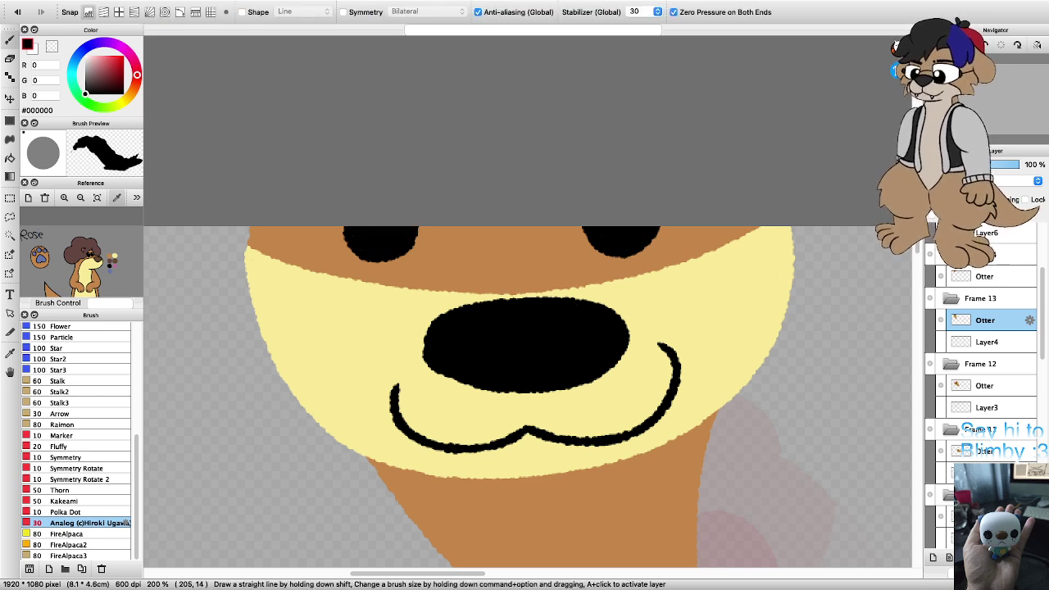
{"action": "scroll", "coordinate": [359, 239], "scroll_direction": "down", "scroll_amount": 5}
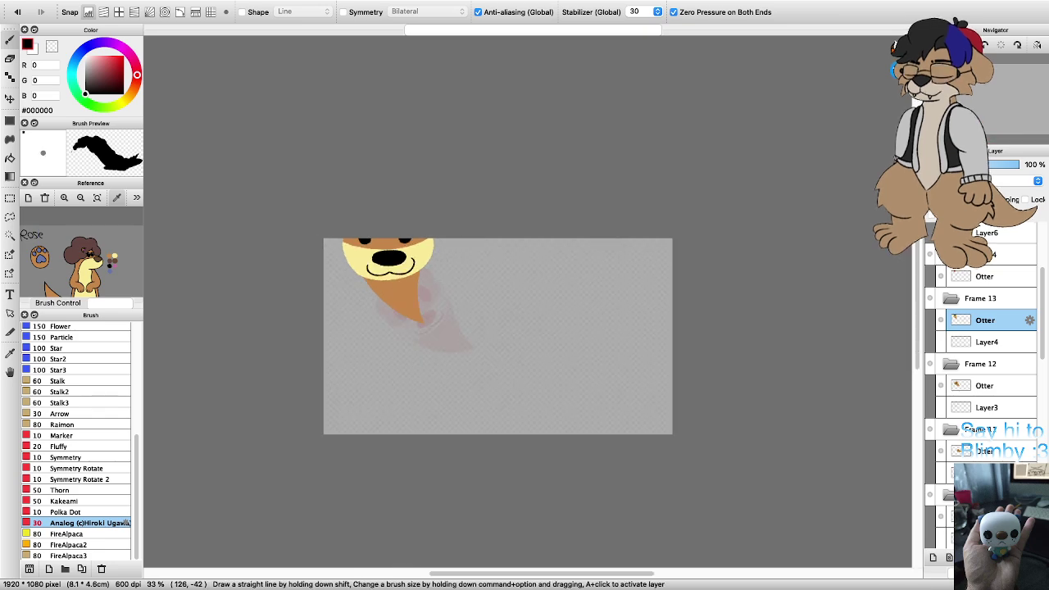
{"action": "scroll", "coordinate": [336, 241], "scroll_direction": "up", "scroll_amount": 3}
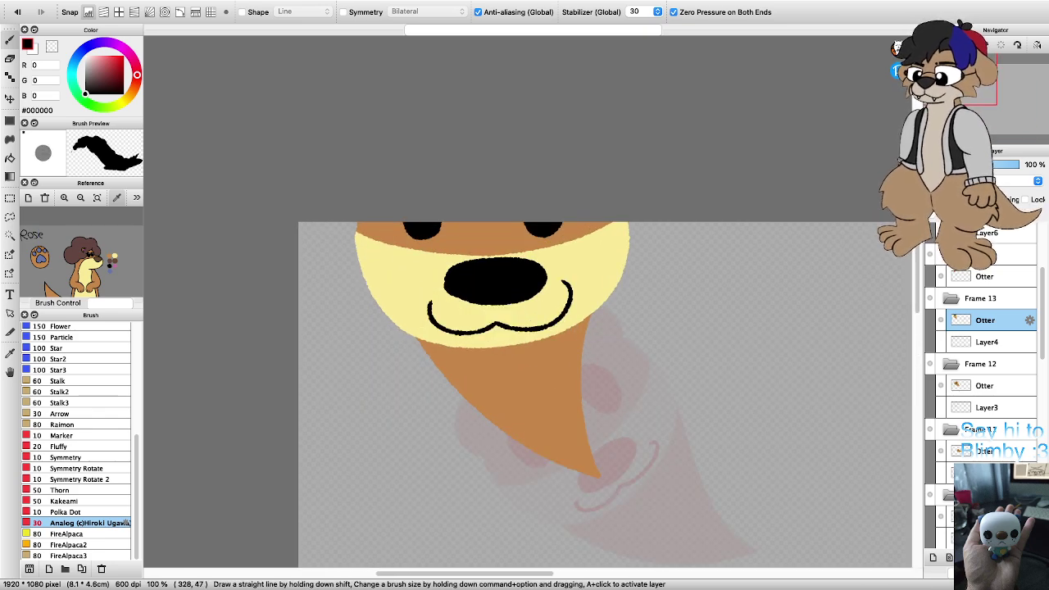
{"action": "scroll", "coordinate": [430, 234], "scroll_direction": "up", "scroll_amount": 3}
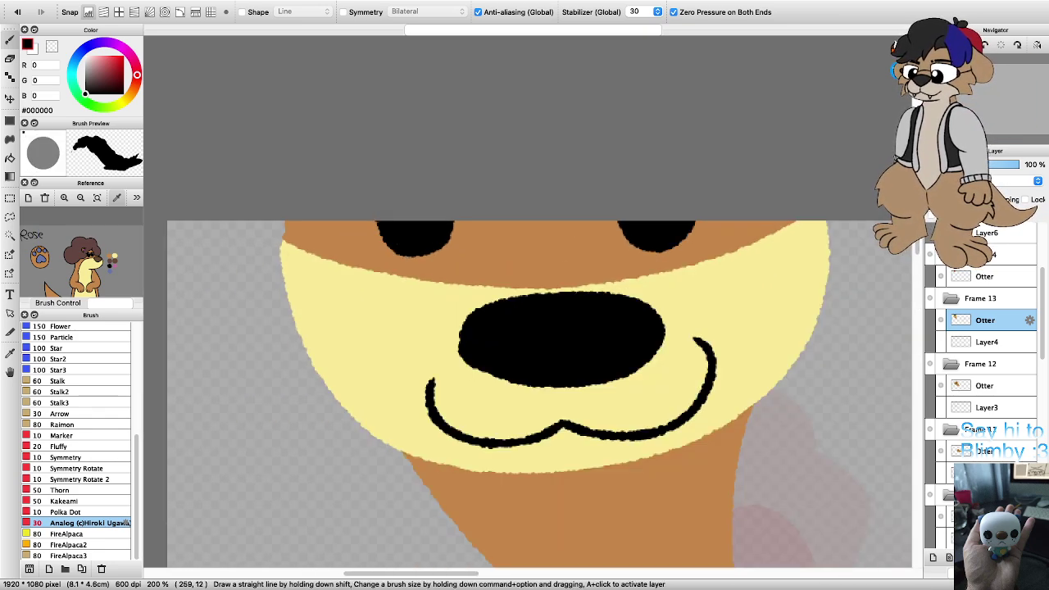
{"action": "scroll", "coordinate": [541, 394], "scroll_direction": "down", "scroll_amount": 3}
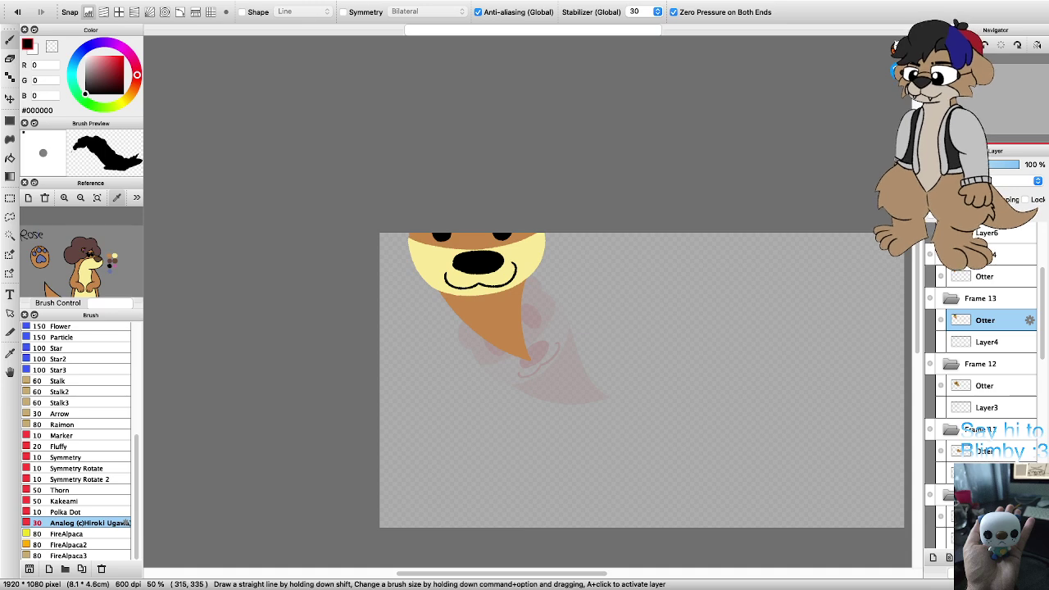
Step: Smooth the notch in the head's left edge above the muzzle with brown sampled from the head, and sample the muzzle's pale yellow
{"action": "scroll", "coordinate": [409, 235], "scroll_direction": "up", "scroll_amount": 4}
{"action": "right_click", "coordinate": [476, 254]}
{"action": "scroll", "coordinate": [410, 236], "scroll_direction": "up", "scroll_amount": 2}
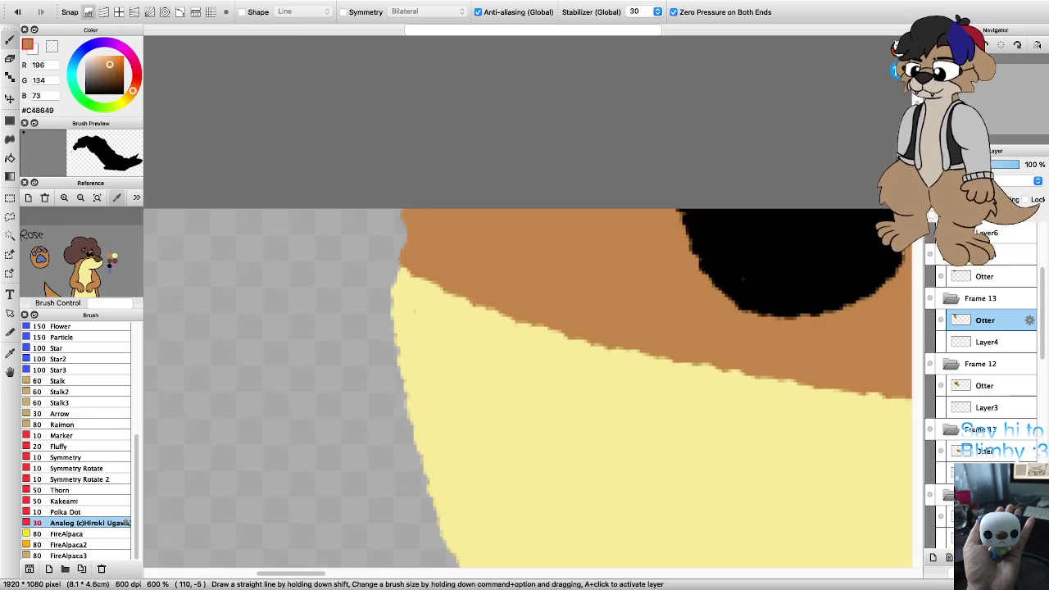
{"action": "left_click_drag", "start_coordinate": [403, 223], "coordinate": [396, 254]}
{"action": "left_click_drag", "start_coordinate": [404, 215], "coordinate": [395, 264]}
{"action": "right_click", "coordinate": [403, 307]}
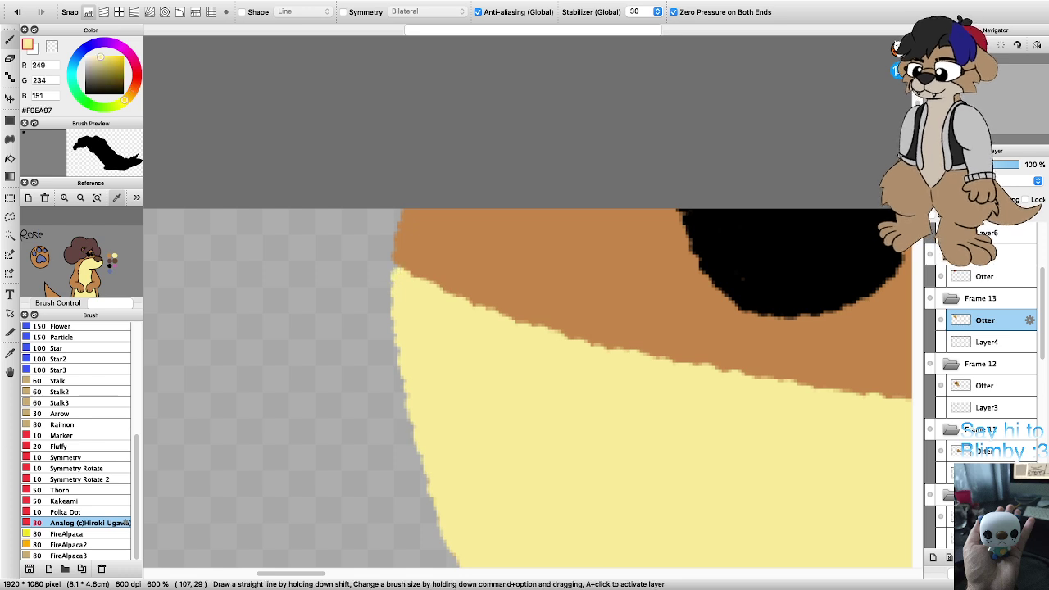
{"action": "scroll", "coordinate": [405, 289], "scroll_direction": "down", "scroll_amount": 6}
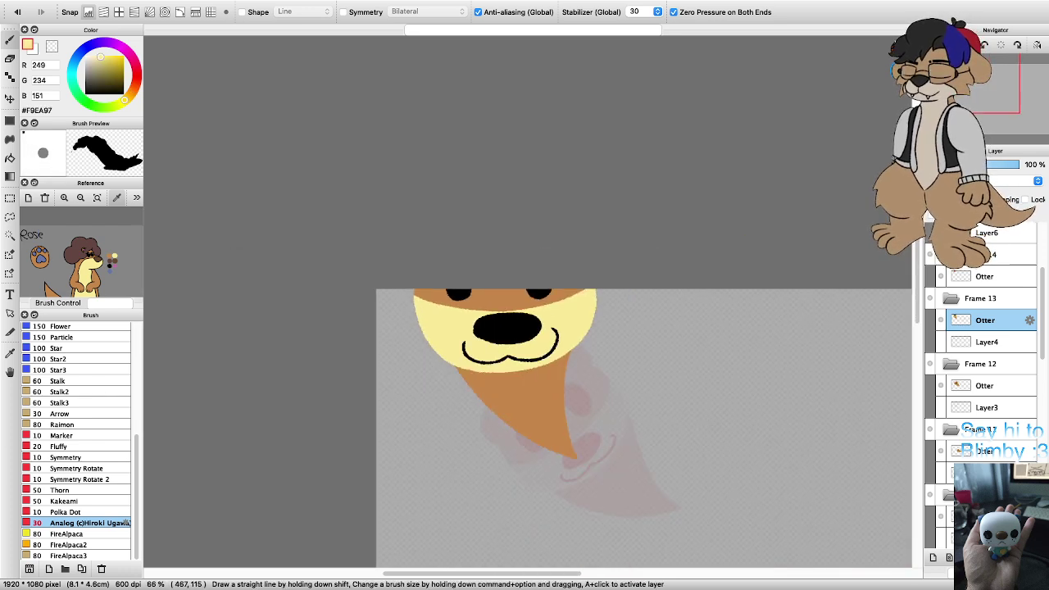
{"action": "scroll", "coordinate": [518, 323], "scroll_direction": "down", "scroll_amount": 3}
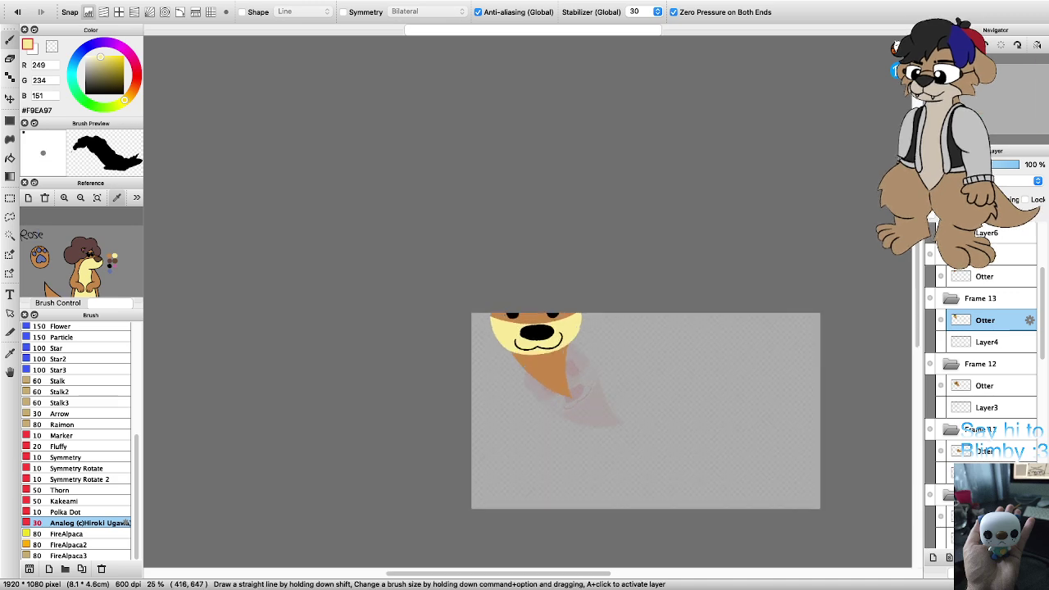
Step: Select the Otter layer in Frame 1 and bring its otter's head into close view
{"action": "scroll", "coordinate": [516, 382], "scroll_direction": "up", "scroll_amount": 4}
{"action": "scroll", "coordinate": [985, 408], "scroll_direction": "down", "scroll_amount": 3}
{"action": "scroll", "coordinate": [985, 407], "scroll_direction": "down", "scroll_amount": 5}
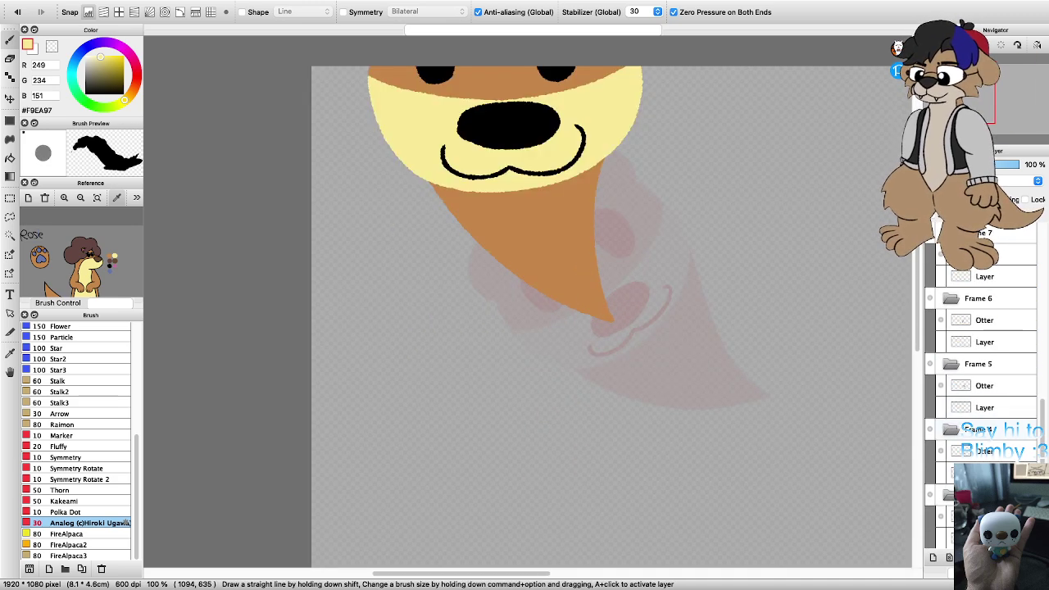
{"action": "scroll", "coordinate": [986, 385], "scroll_direction": "up", "scroll_amount": 5}
{"action": "scroll", "coordinate": [987, 386], "scroll_direction": "up", "scroll_amount": 2}
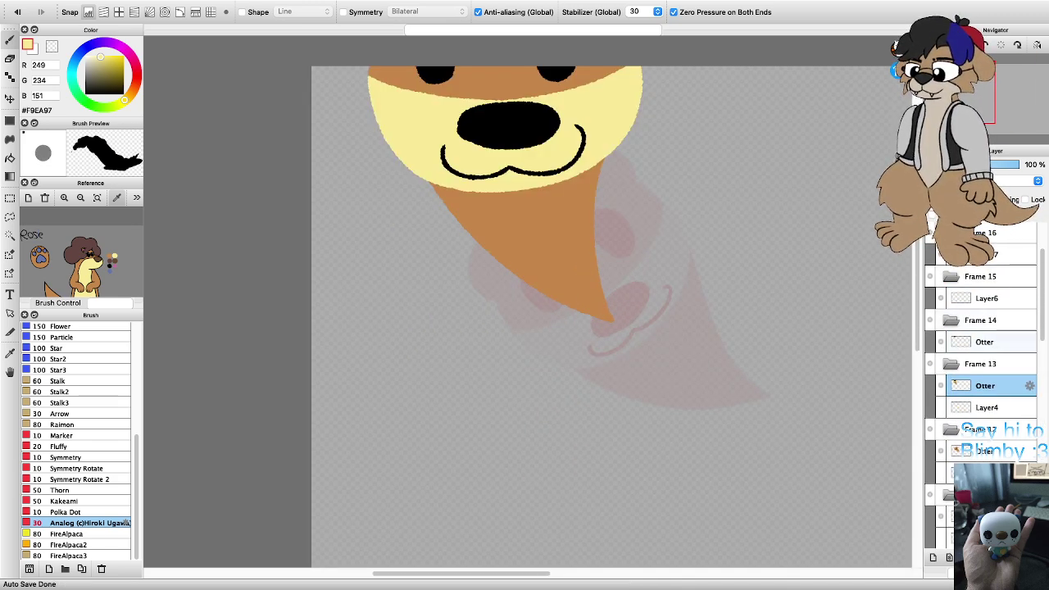
{"action": "left_click", "coordinate": [987, 341]}
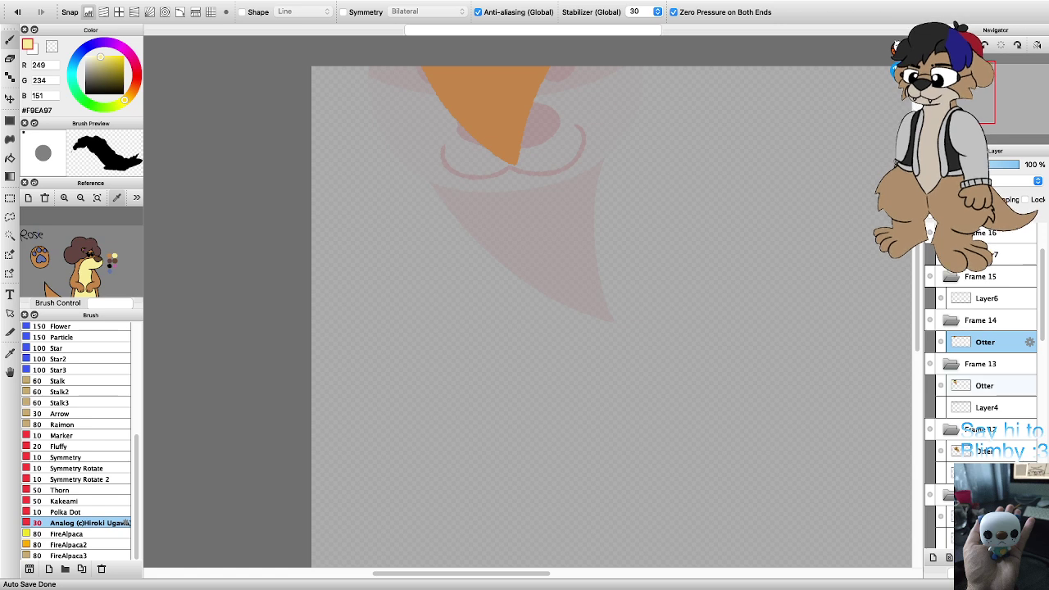
{"action": "scroll", "coordinate": [984, 369], "scroll_direction": "down", "scroll_amount": 10}
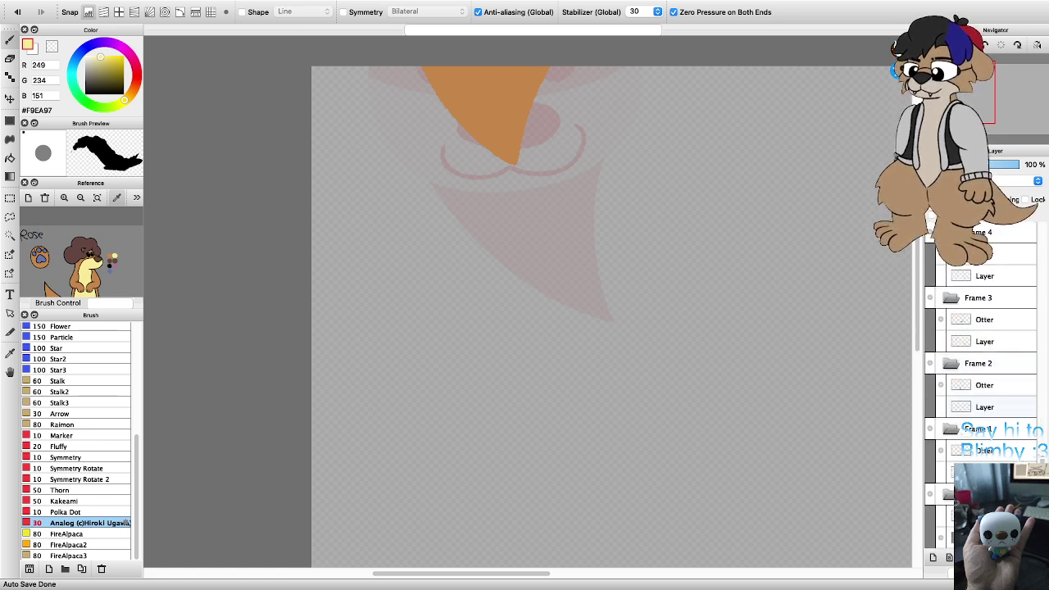
{"action": "left_click", "coordinate": [985, 385]}
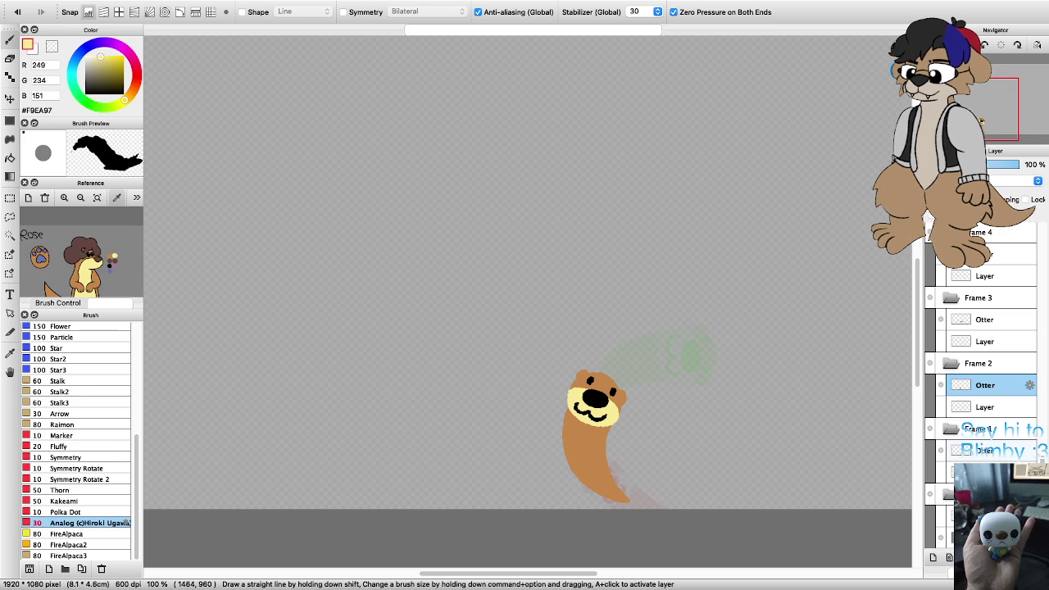
{"action": "left_click", "coordinate": [985, 450]}
{"action": "scroll", "coordinate": [661, 476], "scroll_direction": "down", "scroll_amount": 3}
{"action": "scroll", "coordinate": [644, 486], "scroll_direction": "up", "scroll_amount": 7}
{"action": "scroll", "coordinate": [666, 422], "scroll_direction": "down", "scroll_amount": 3}
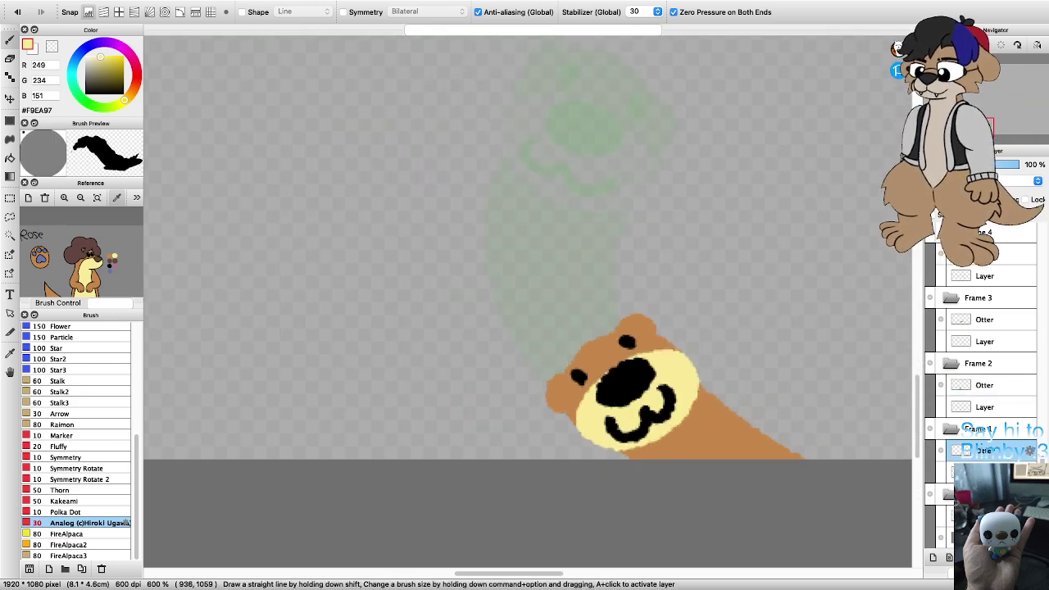
{"action": "scroll", "coordinate": [679, 439], "scroll_direction": "down", "scroll_amount": 2}
{"action": "scroll", "coordinate": [730, 443], "scroll_direction": "up", "scroll_amount": 4}
{"action": "scroll", "coordinate": [729, 443], "scroll_direction": "down", "scroll_amount": 1}
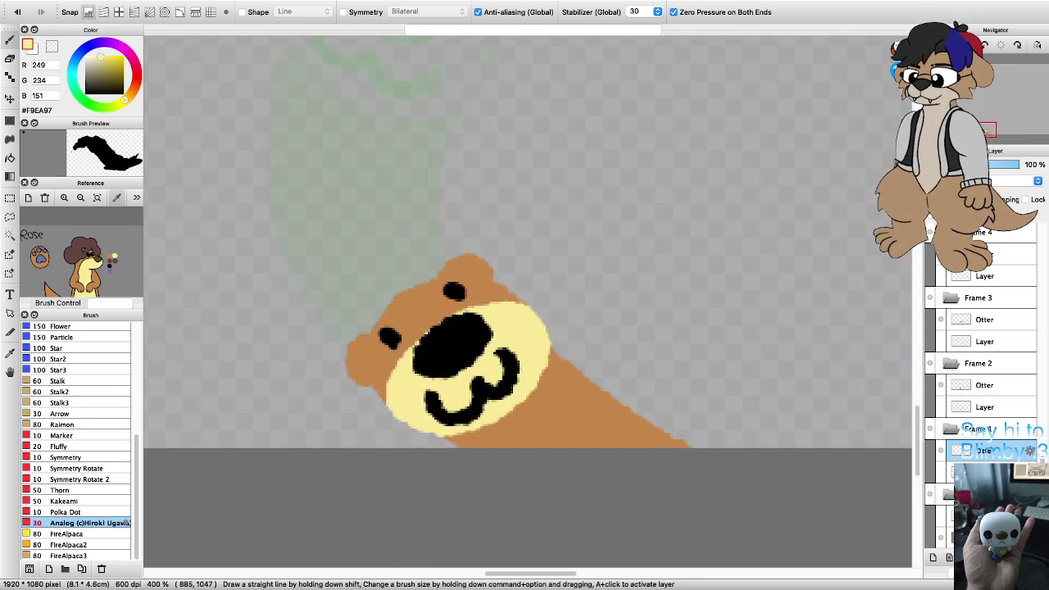
Step: Set the Analog brush size to 15, testing a pale yellow paw curve on the Frame 1 body and undoing it
{"action": "left_click", "coordinate": [1004, 572]}
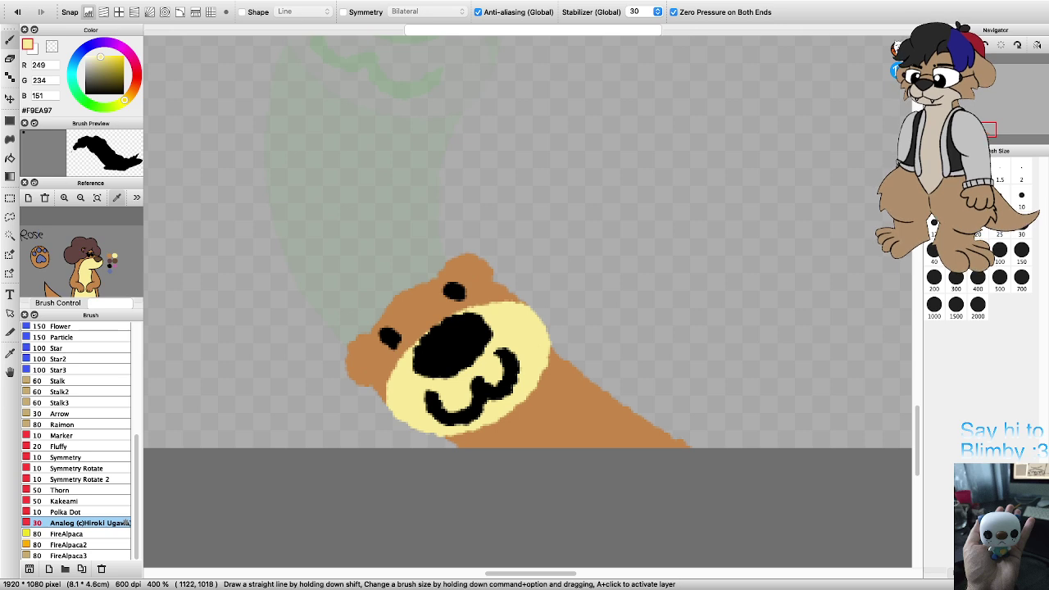
{"action": "left_click", "coordinate": [941, 572]}
{"action": "left_click", "coordinate": [968, 574]}
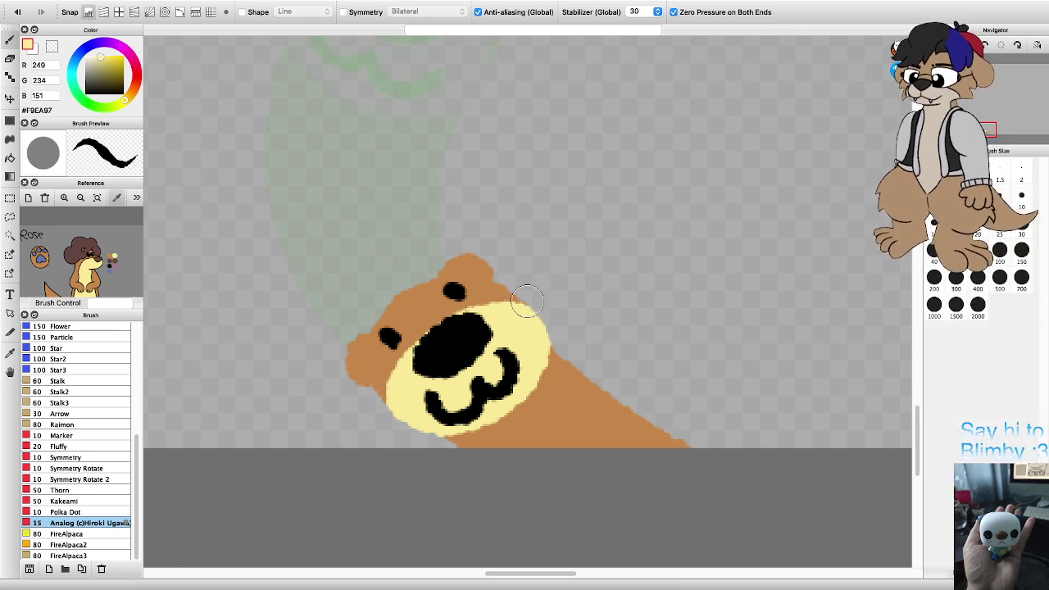
{"action": "mouse_move", "coordinate": [573, 396]}
{"action": "left_mouse_down"}
{"action": "mouse_move", "coordinate": [599, 432]}
{"action": "mouse_move", "coordinate": [565, 442]}
{"action": "left_mouse_up"}
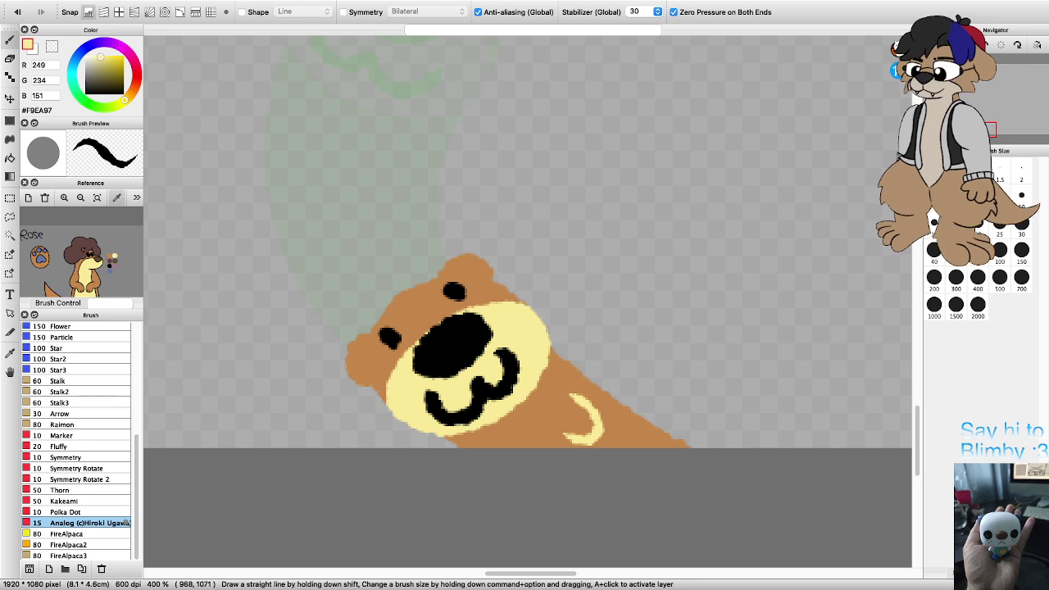
{"action": "key", "text": "super+z"}
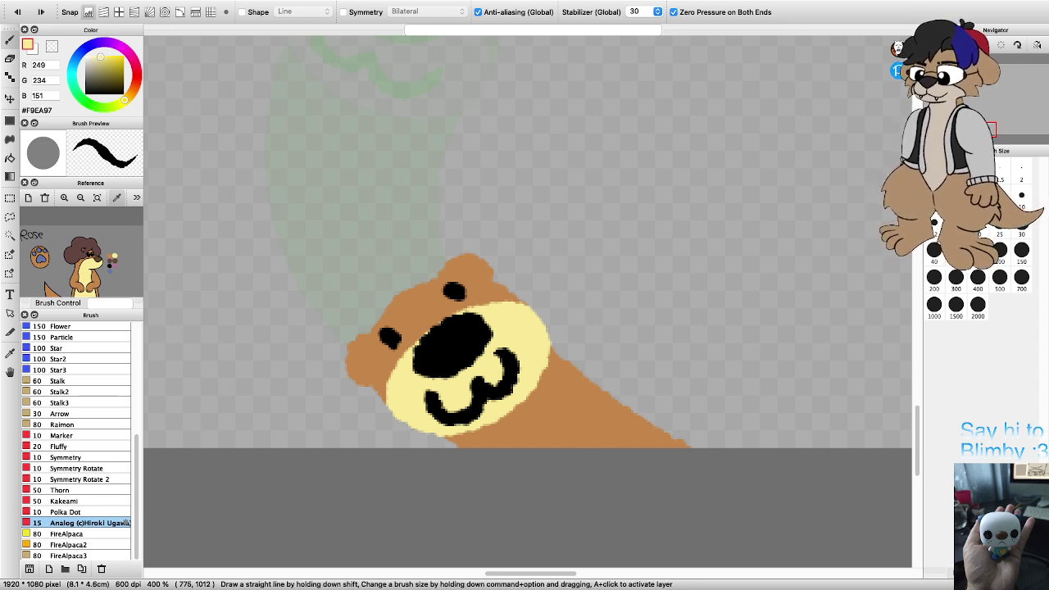
Step: Draw two curved paws below the Frame 1 otter's muzzle in dark brown #634642 sampled from the reference image
{"action": "scroll", "coordinate": [97, 258], "scroll_direction": "up", "scroll_amount": 3}
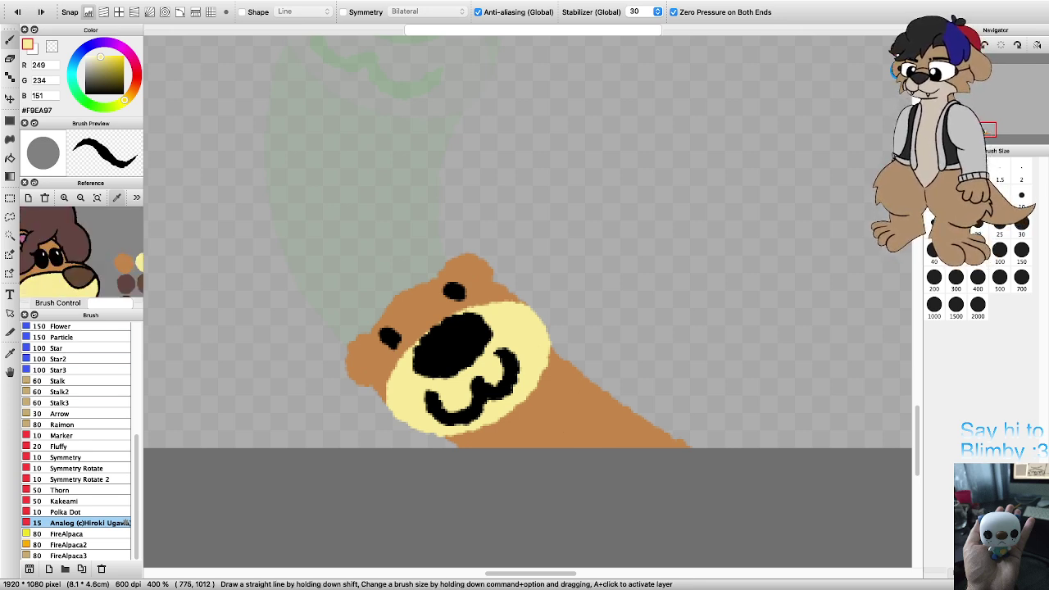
{"action": "scroll", "coordinate": [97, 257], "scroll_direction": "down", "scroll_amount": 2}
{"action": "scroll", "coordinate": [123, 259], "scroll_direction": "up", "scroll_amount": 4}
{"action": "left_click", "coordinate": [85, 281]}
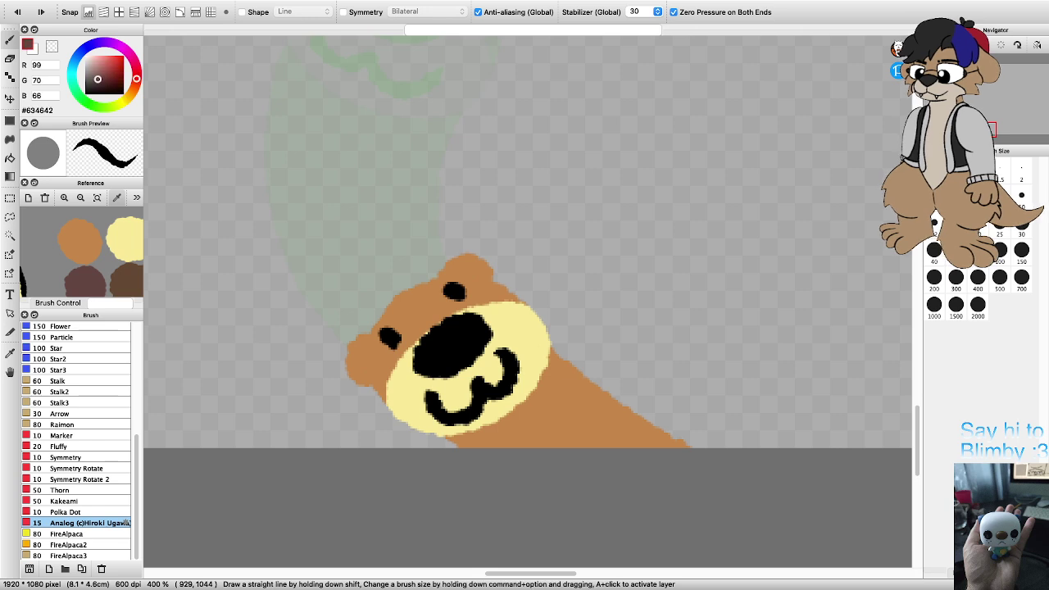
{"action": "scroll", "coordinate": [587, 405], "scroll_direction": "down", "scroll_amount": 1}
{"action": "scroll", "coordinate": [584, 416], "scroll_direction": "up", "scroll_amount": 2}
{"action": "mouse_move", "coordinate": [564, 361]}
{"action": "left_mouse_down"}
{"action": "mouse_move", "coordinate": [614, 417]}
{"action": "mouse_move", "coordinate": [547, 406]}
{"action": "left_mouse_up"}
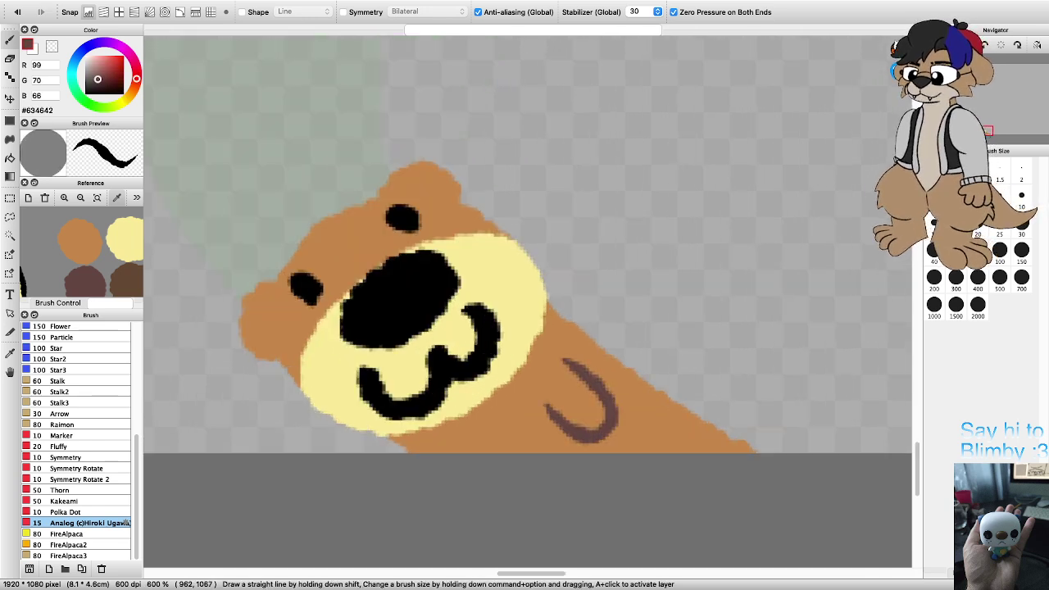
{"action": "left_click_drag", "start_coordinate": [487, 427], "coordinate": [513, 452]}
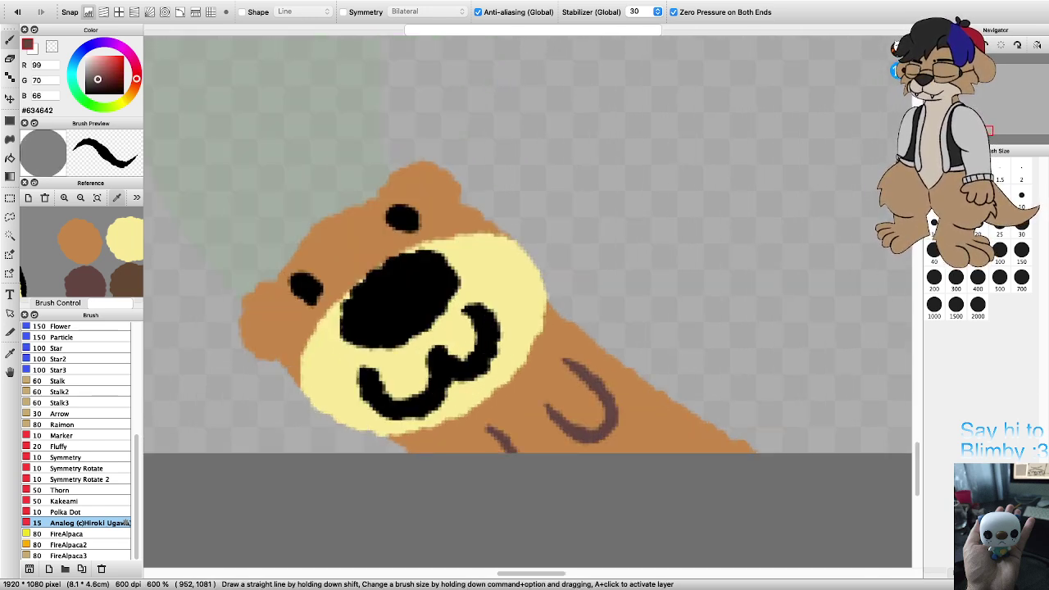
Step: On Frame 2's Otter layer, draw four U-shaped dark brown paws, one pair below the muzzle and one near the tail
{"action": "scroll", "coordinate": [730, 336], "scroll_direction": "down", "scroll_amount": 8}
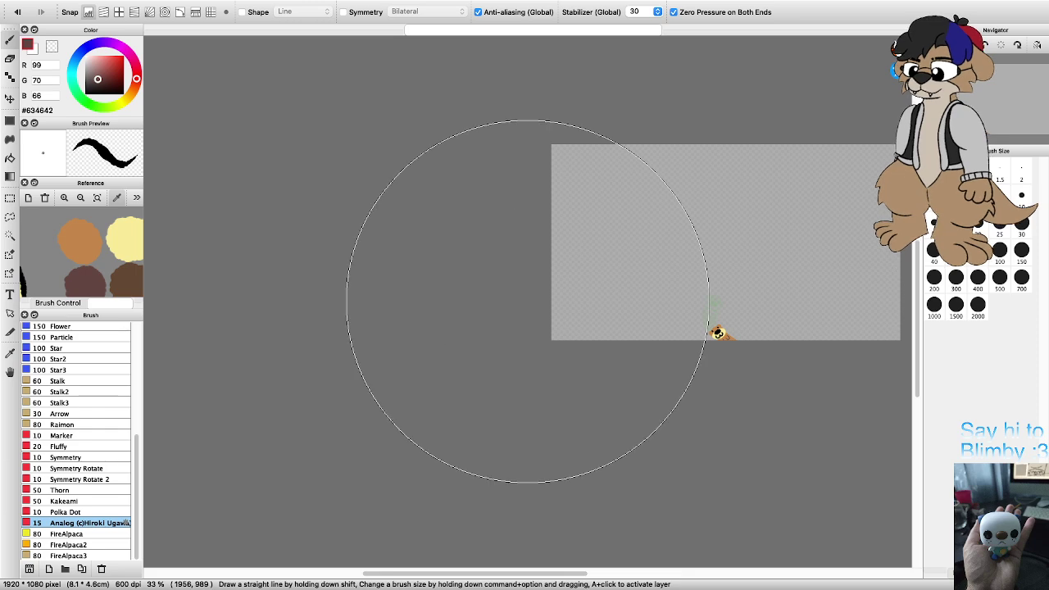
{"action": "left_click", "coordinate": [967, 574]}
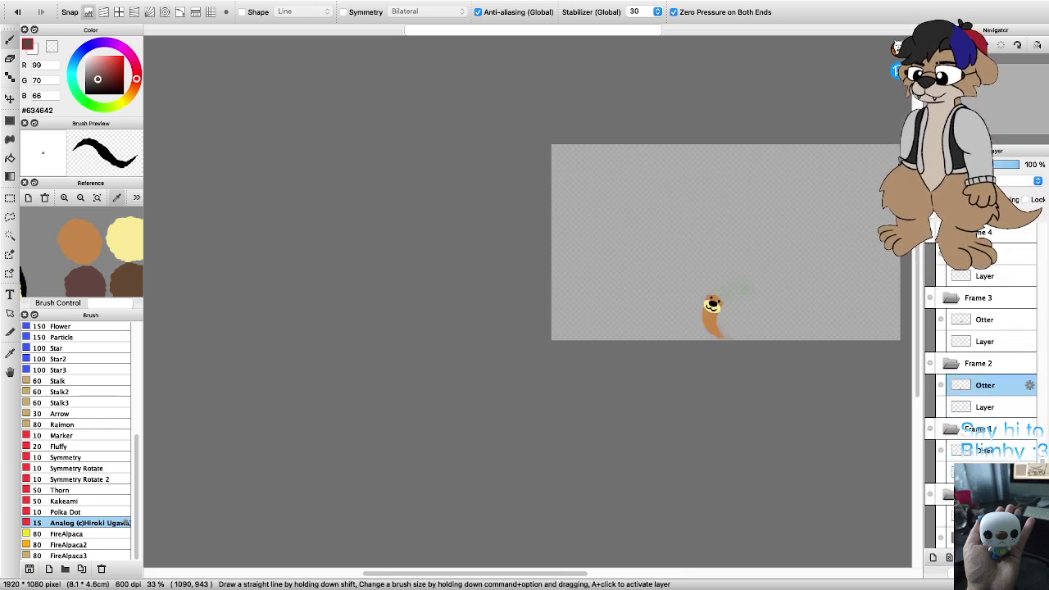
{"action": "scroll", "coordinate": [715, 316], "scroll_direction": "up", "scroll_amount": 8}
{"action": "mouse_move", "coordinate": [762, 286]}
{"action": "left_mouse_down"}
{"action": "mouse_move", "coordinate": [729, 305]}
{"action": "mouse_move", "coordinate": [719, 273]}
{"action": "left_mouse_up"}
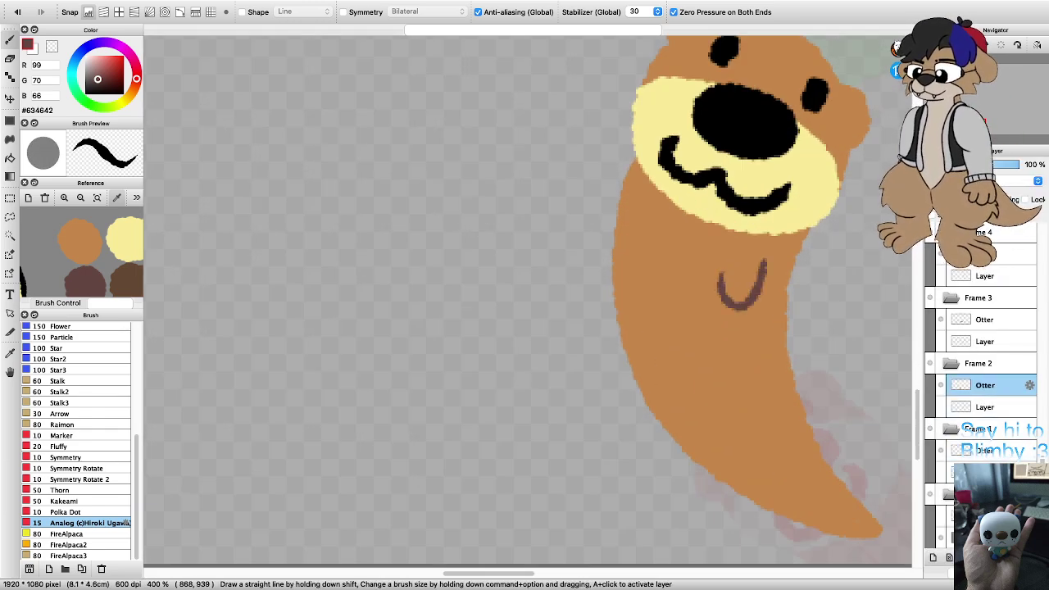
{"action": "mouse_move", "coordinate": [685, 234]}
{"action": "left_mouse_down"}
{"action": "mouse_move", "coordinate": [664, 277]}
{"action": "mouse_move", "coordinate": [642, 251]}
{"action": "left_mouse_up"}
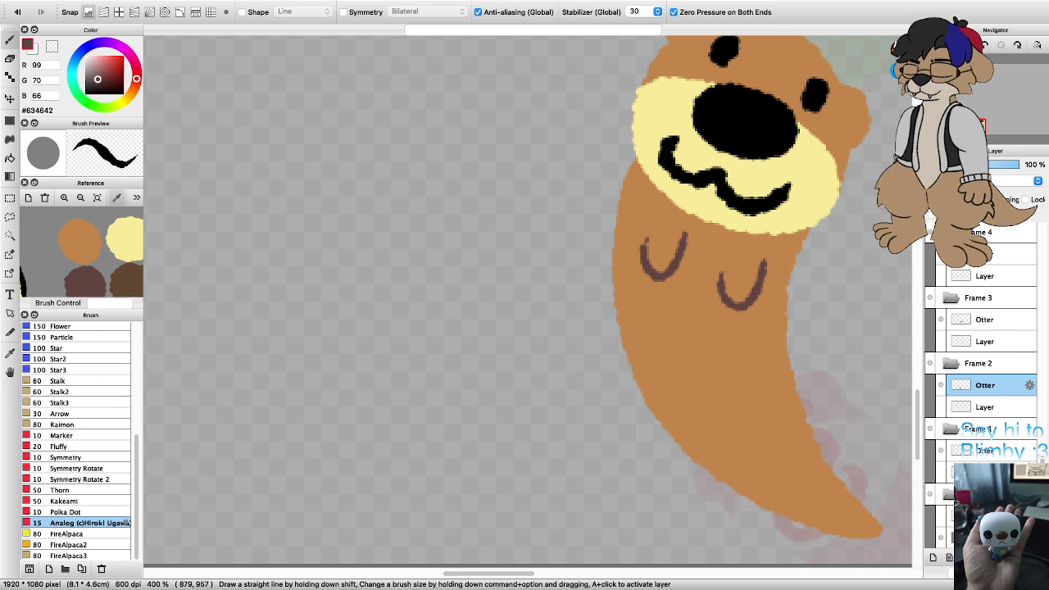
{"action": "mouse_move", "coordinate": [774, 398]}
{"action": "left_mouse_down"}
{"action": "mouse_move", "coordinate": [788, 444]}
{"action": "mouse_move", "coordinate": [748, 430]}
{"action": "left_mouse_up"}
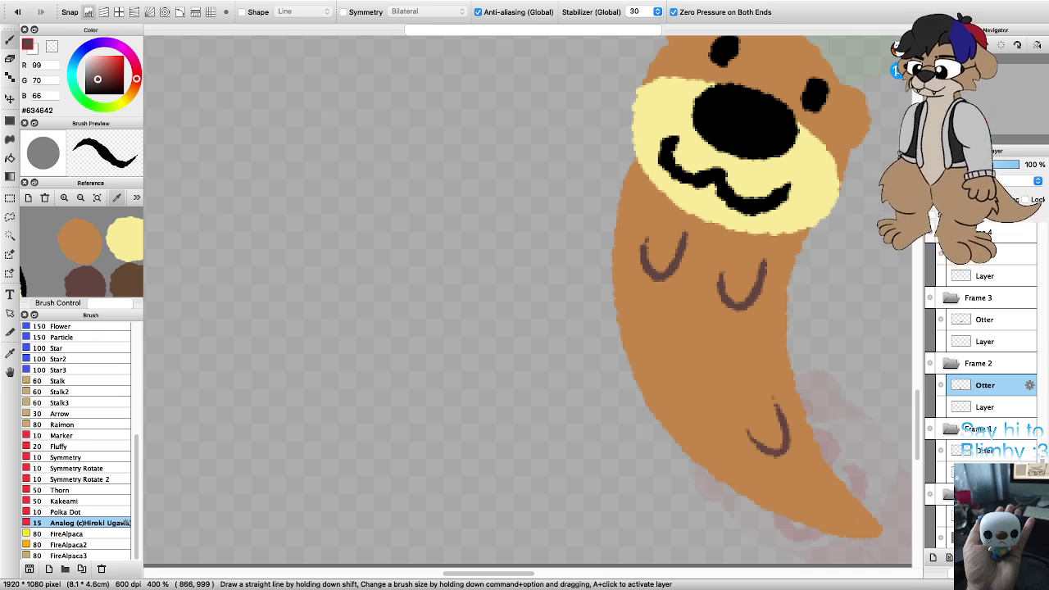
{"action": "mouse_move", "coordinate": [695, 392]}
{"action": "left_mouse_down"}
{"action": "mouse_move", "coordinate": [708, 447]}
{"action": "mouse_move", "coordinate": [680, 426]}
{"action": "left_mouse_up"}
{"action": "scroll", "coordinate": [697, 431], "scroll_direction": "down", "scroll_amount": 5}
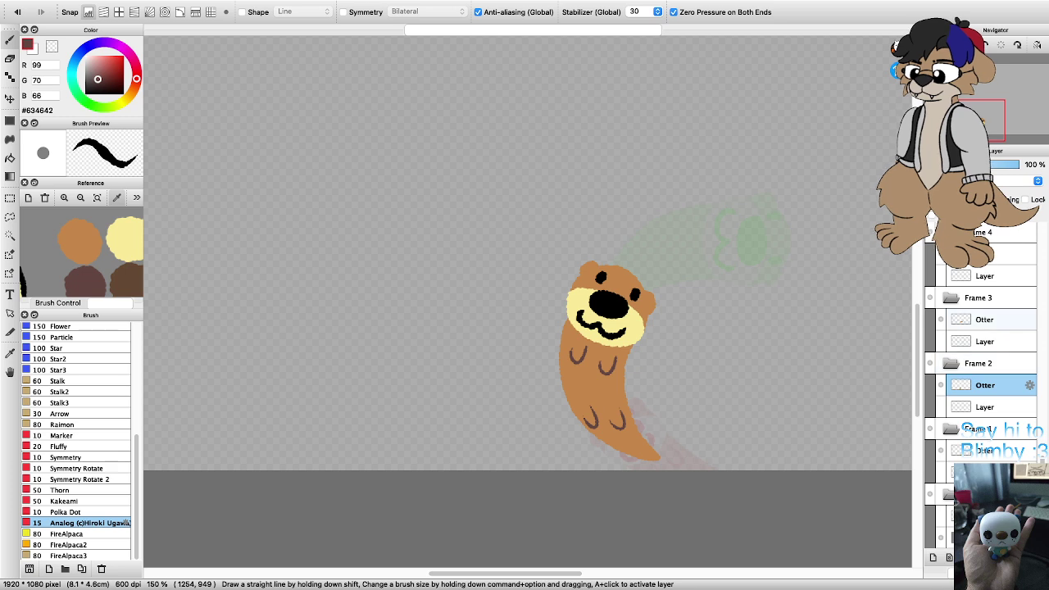
Step: On Frame 3's Otter layer, draw the two front paws as dark brown U-shapes beneath the muzzle with the canvas rotated
{"action": "left_click", "coordinate": [987, 320]}
{"action": "key", "text": "Left"}
{"action": "key", "text": "Left"}
{"action": "key", "text": "Left"}
{"action": "key", "text": "Left"}
{"action": "key", "text": "Left"}
{"action": "key", "text": "Left"}
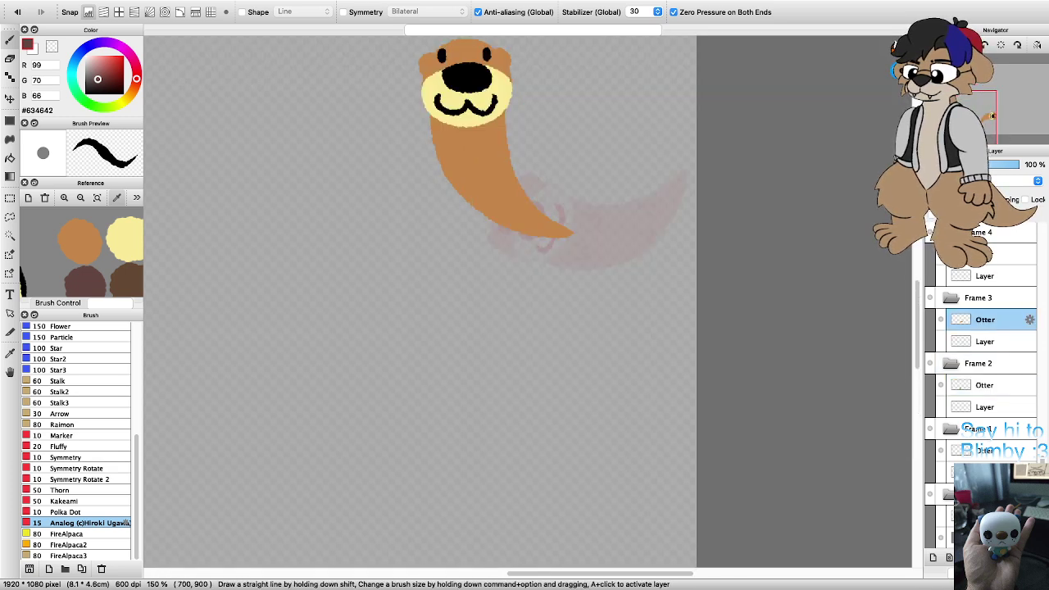
{"action": "scroll", "coordinate": [527, 310], "scroll_direction": "down", "scroll_amount": 3}
{"action": "scroll", "coordinate": [516, 251], "scroll_direction": "up", "scroll_amount": 6}
{"action": "mouse_move", "coordinate": [519, 248]}
{"action": "left_mouse_down"}
{"action": "mouse_move", "coordinate": [522, 282]}
{"action": "mouse_move", "coordinate": [492, 327]}
{"action": "mouse_move", "coordinate": [484, 283]}
{"action": "left_mouse_up"}
{"action": "mouse_move", "coordinate": [403, 267]}
{"action": "left_mouse_down"}
{"action": "mouse_move", "coordinate": [415, 305]}
{"action": "mouse_move", "coordinate": [397, 330]}
{"action": "mouse_move", "coordinate": [377, 292]}
{"action": "left_mouse_up"}
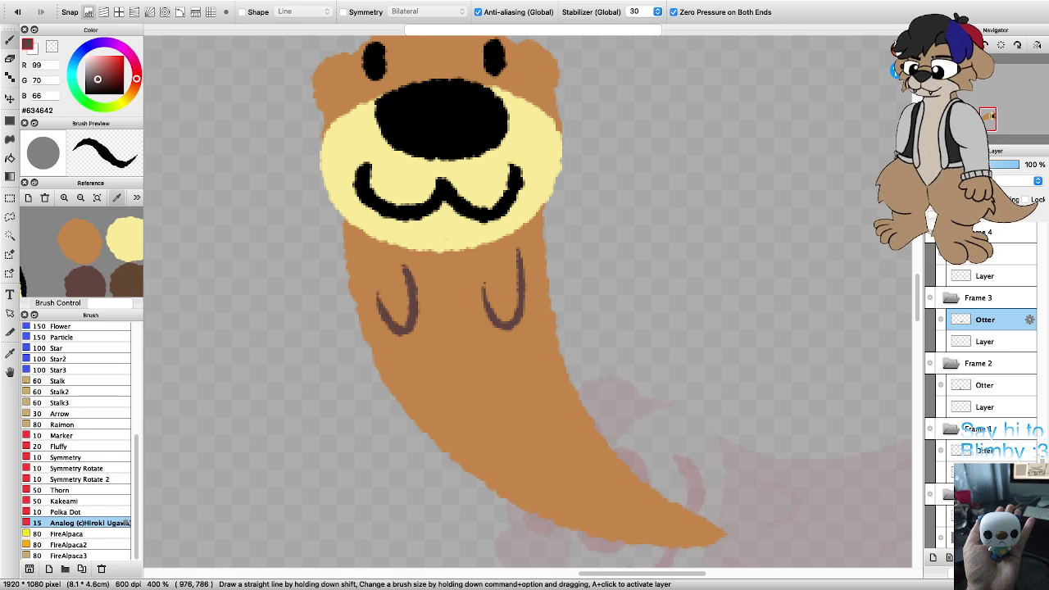
Step: Draw the two hind paws as dark brown U-shapes on the lower body of the Frame 3 otter
{"action": "scroll", "coordinate": [480, 310], "scroll_direction": "down", "scroll_amount": 2}
{"action": "scroll", "coordinate": [507, 408], "scroll_direction": "up", "scroll_amount": 2}
{"action": "mouse_move", "coordinate": [533, 311]}
{"action": "left_mouse_down"}
{"action": "mouse_move", "coordinate": [550, 344]}
{"action": "mouse_move", "coordinate": [501, 344]}
{"action": "left_mouse_up"}
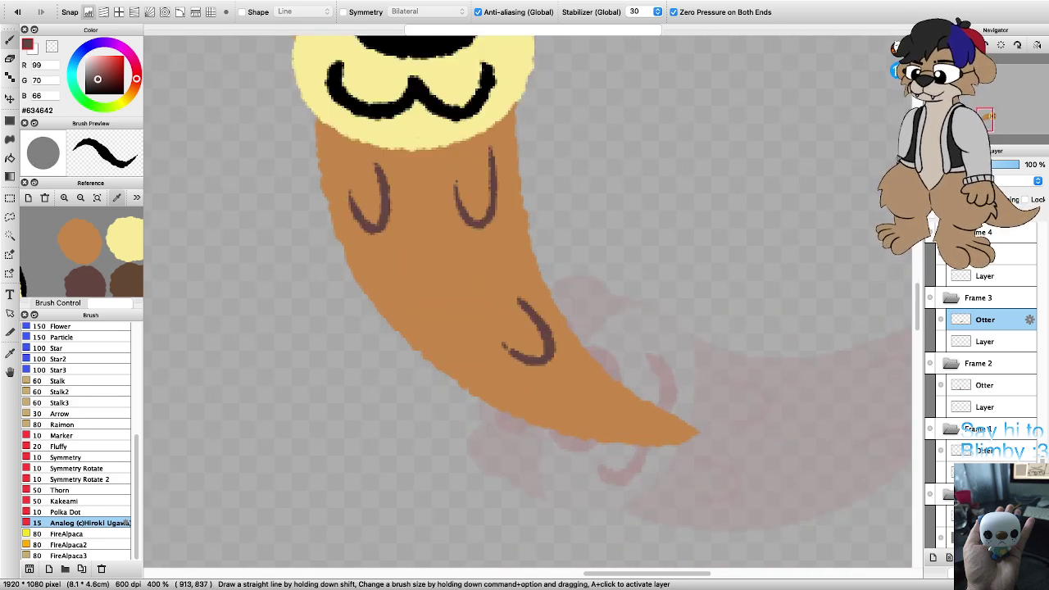
{"action": "mouse_move", "coordinate": [446, 309]}
{"action": "left_mouse_down"}
{"action": "mouse_move", "coordinate": [482, 368]}
{"action": "mouse_move", "coordinate": [431, 350]}
{"action": "left_mouse_up"}
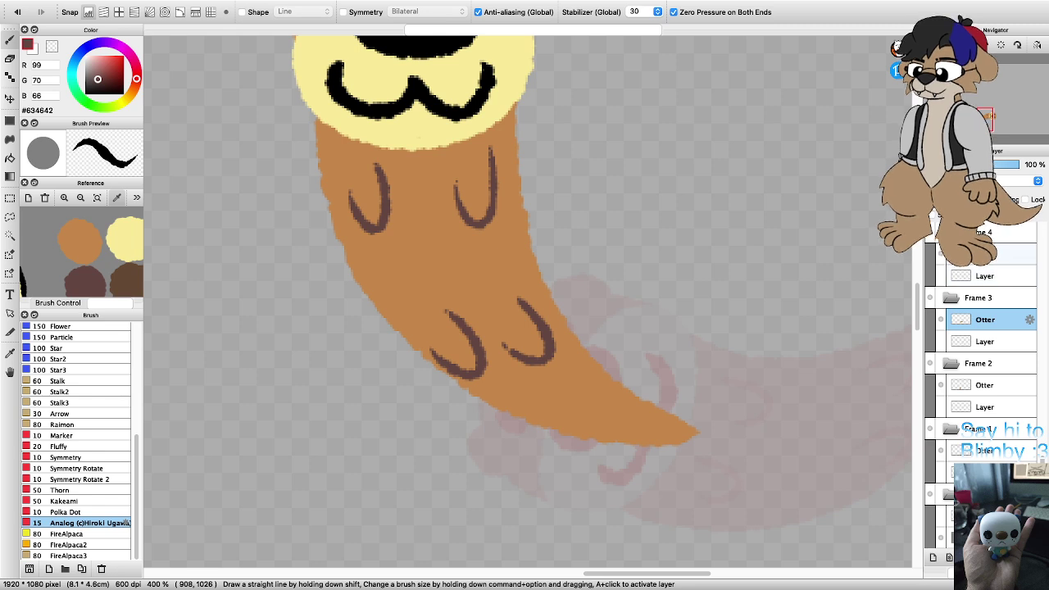
Step: On Frame 4's Otter layer, draw pairs of dark brown U-shaped front and hind paws, undoing one stroke along the way
{"action": "left_click", "coordinate": [1005, 254]}
{"action": "scroll", "coordinate": [548, 289], "scroll_direction": "down", "scroll_amount": 4}
{"action": "scroll", "coordinate": [515, 100], "scroll_direction": "up", "scroll_amount": 3}
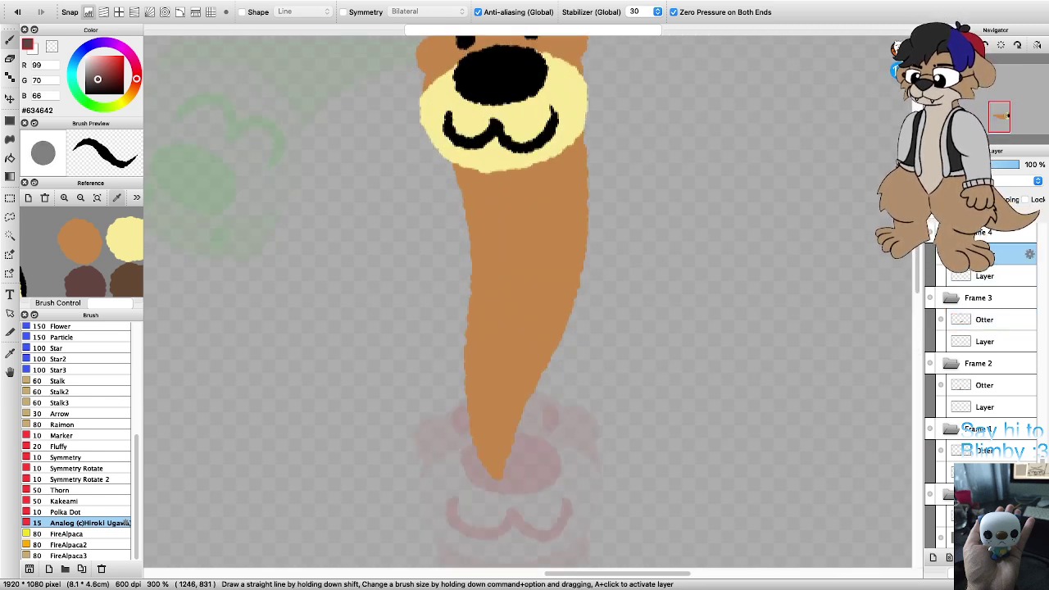
{"action": "mouse_move", "coordinate": [566, 167]}
{"action": "left_mouse_down"}
{"action": "mouse_move", "coordinate": [551, 232]}
{"action": "mouse_move", "coordinate": [505, 174]}
{"action": "mouse_move", "coordinate": [504, 205]}
{"action": "mouse_move", "coordinate": [485, 226]}
{"action": "mouse_move", "coordinate": [476, 205]}
{"action": "mouse_move", "coordinate": [511, 214]}
{"action": "mouse_move", "coordinate": [491, 226]}
{"action": "mouse_move", "coordinate": [477, 194]}
{"action": "left_mouse_up"}
{"action": "key", "text": "super+z"}
{"action": "mouse_move", "coordinate": [542, 315]}
{"action": "left_mouse_down"}
{"action": "mouse_move", "coordinate": [530, 355]}
{"action": "mouse_move", "coordinate": [471, 315]}
{"action": "left_mouse_up"}
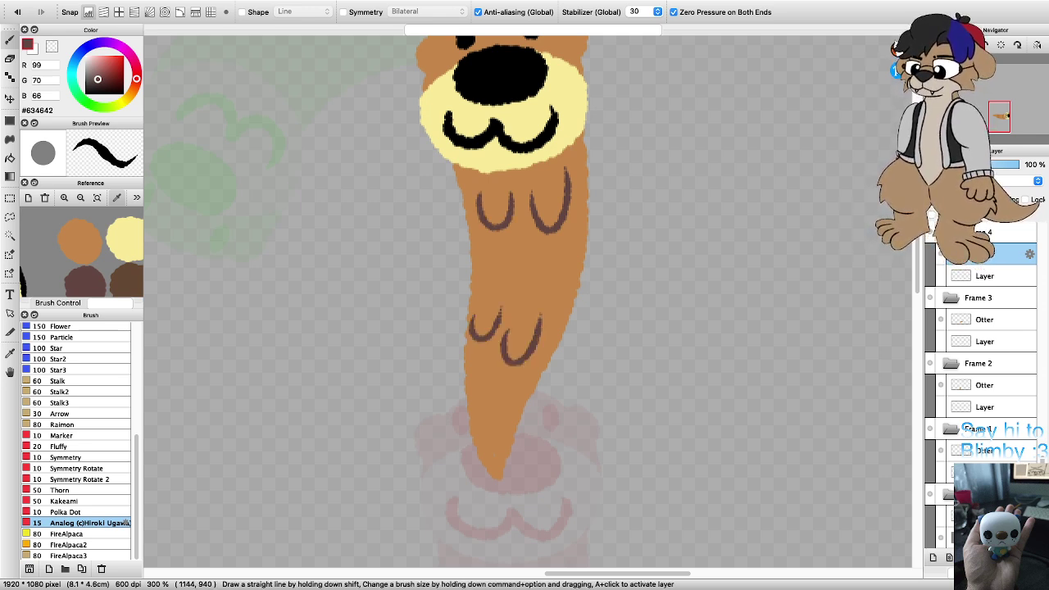
Step: On Frame 5's Otter layer, rotate the canvas and draw dark brown U-shaped front paws below the muzzle and hind paws near the tail
{"action": "scroll", "coordinate": [677, 311], "scroll_direction": "down", "scroll_amount": 2}
{"action": "scroll", "coordinate": [628, 228], "scroll_direction": "up", "scroll_amount": 1}
{"action": "scroll", "coordinate": [992, 319], "scroll_direction": "up", "scroll_amount": 2}
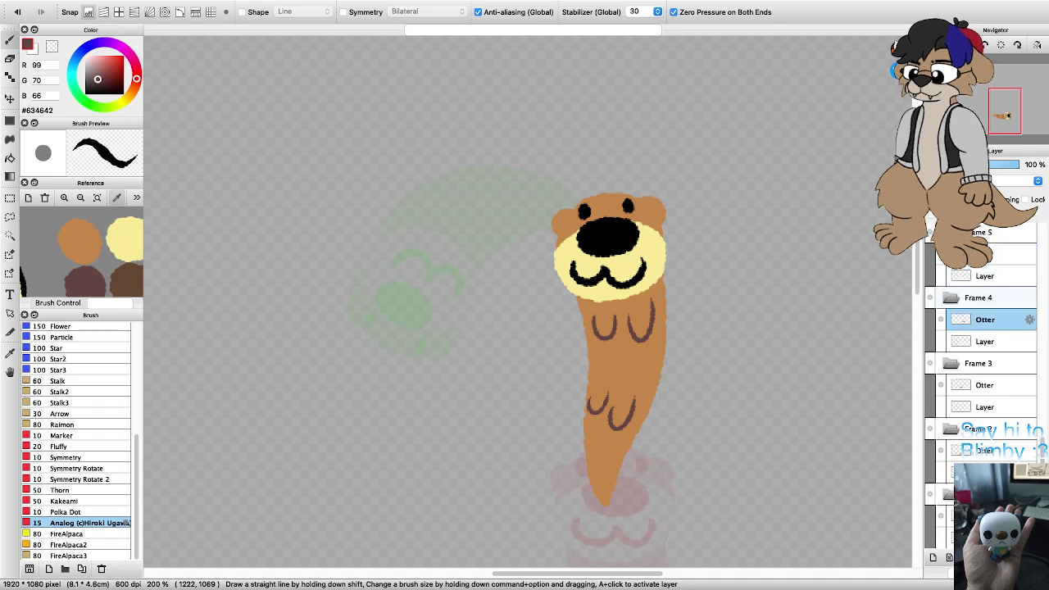
{"action": "left_click", "coordinate": [1007, 253]}
{"action": "key", "text": "Right"}
{"action": "key", "text": "Right"}
{"action": "key", "text": "Right"}
{"action": "key", "text": "Right"}
{"action": "key", "text": "Right"}
{"action": "key", "text": "Right"}
{"action": "key", "text": "Right"}
{"action": "key", "text": "Right"}
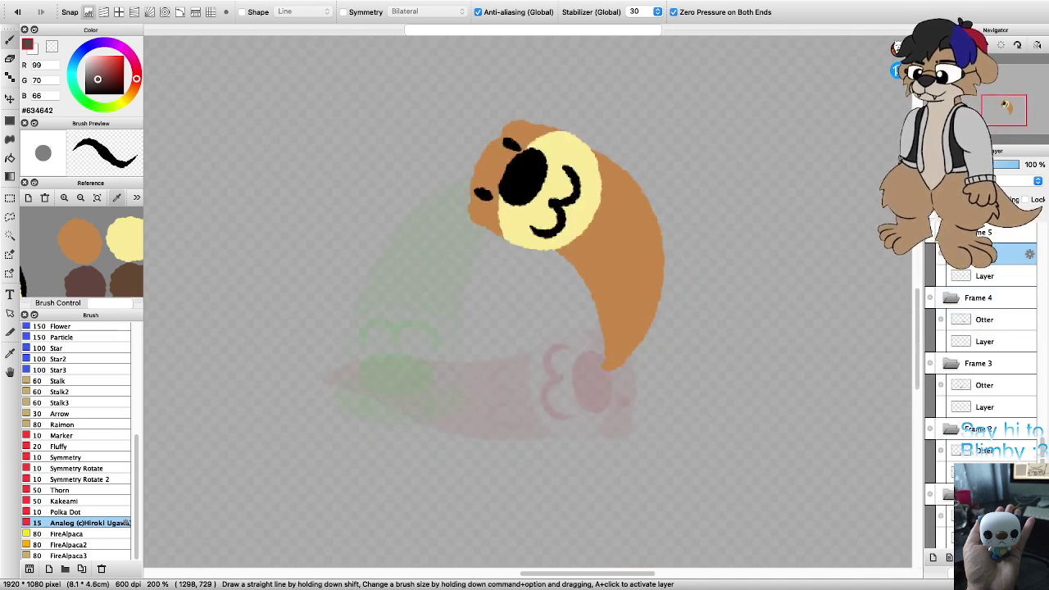
{"action": "scroll", "coordinate": [655, 311], "scroll_direction": "up", "scroll_amount": 2}
{"action": "mouse_move", "coordinate": [677, 168]}
{"action": "left_mouse_down"}
{"action": "mouse_move", "coordinate": [684, 223]}
{"action": "mouse_move", "coordinate": [660, 264]}
{"action": "mouse_move", "coordinate": [634, 226]}
{"action": "mouse_move", "coordinate": [590, 237]}
{"action": "mouse_move", "coordinate": [594, 286]}
{"action": "mouse_move", "coordinate": [571, 313]}
{"action": "mouse_move", "coordinate": [559, 259]}
{"action": "left_mouse_up"}
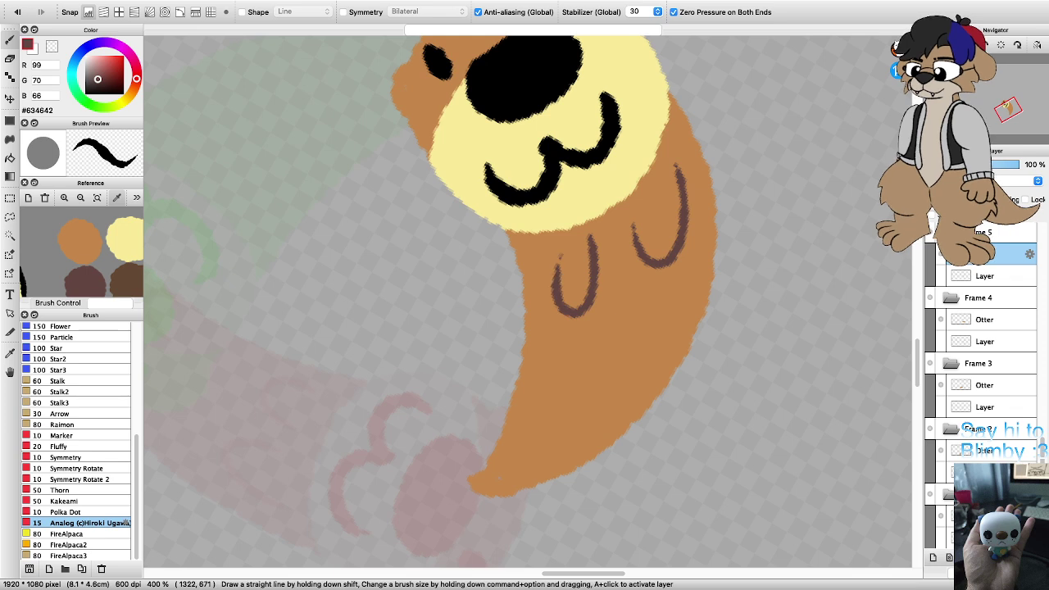
{"action": "mouse_move", "coordinate": [653, 354]}
{"action": "left_mouse_down"}
{"action": "mouse_move", "coordinate": [616, 403]}
{"action": "mouse_move", "coordinate": [573, 378]}
{"action": "mouse_move", "coordinate": [556, 403]}
{"action": "mouse_move", "coordinate": [537, 355]}
{"action": "left_mouse_up"}
{"action": "scroll", "coordinate": [798, 334], "scroll_direction": "down", "scroll_amount": 1}
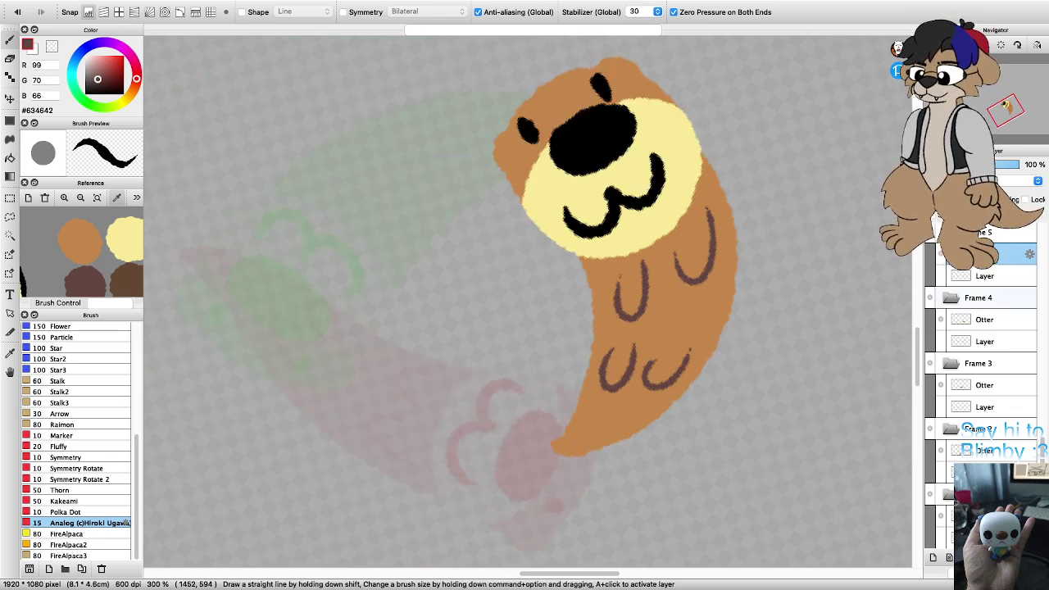
Step: Select the Otter layer in Frame 6
{"action": "scroll", "coordinate": [984, 328], "scroll_direction": "up", "scroll_amount": 3}
{"action": "left_click", "coordinate": [986, 254]}
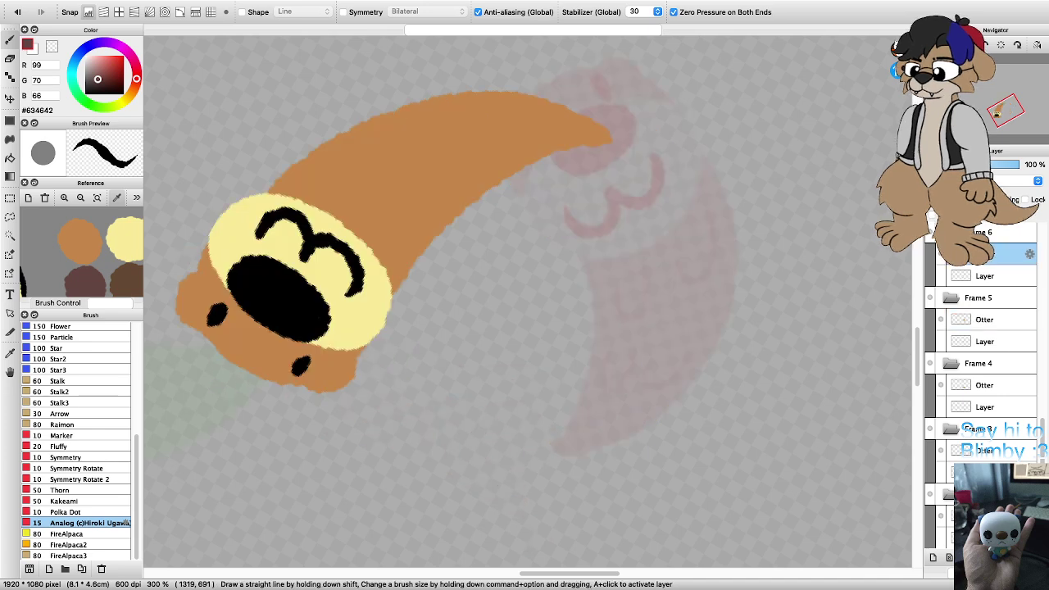
Step: Draw two dark brown U-shaped arms just below the muzzle on the Frame 6 otter
{"action": "scroll", "coordinate": [528, 302], "scroll_direction": "down", "scroll_amount": 1}
{"action": "key", "text": "Right"}
{"action": "key", "text": "Right"}
{"action": "key", "text": "Right"}
{"action": "key", "text": "Right"}
{"action": "key", "text": "Right"}
{"action": "key", "text": "Right"}
{"action": "key", "text": "Right"}
{"action": "key", "text": "Right"}
{"action": "scroll", "coordinate": [640, 267], "scroll_direction": "up", "scroll_amount": 2}
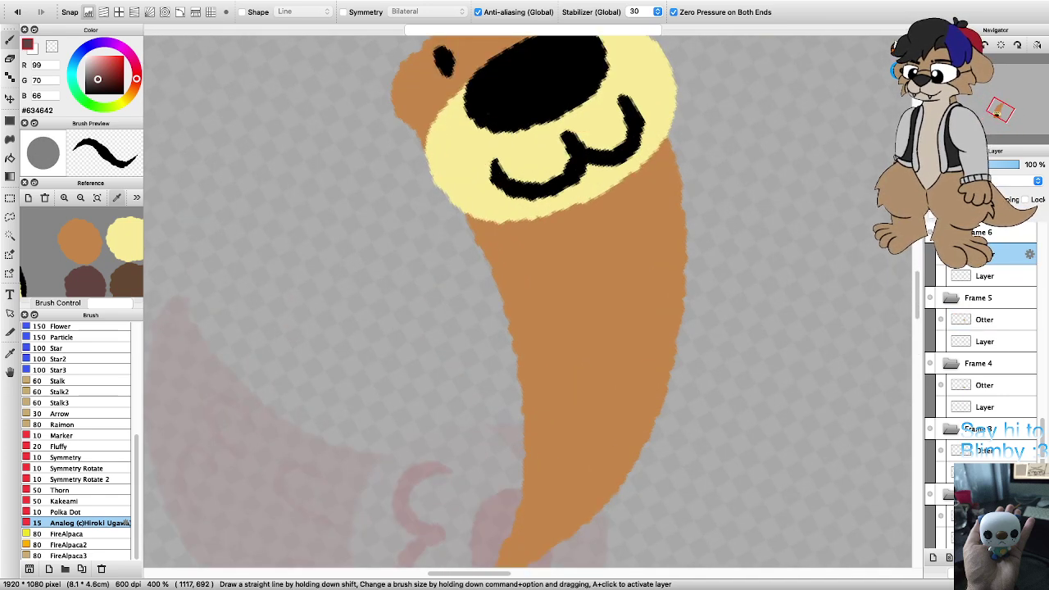
{"action": "mouse_move", "coordinate": [648, 179]}
{"action": "left_mouse_down"}
{"action": "mouse_move", "coordinate": [661, 264]}
{"action": "mouse_move", "coordinate": [609, 232]}
{"action": "mouse_move", "coordinate": [566, 268]}
{"action": "mouse_move", "coordinate": [541, 321]}
{"action": "mouse_move", "coordinate": [505, 259]}
{"action": "left_mouse_up"}
{"action": "scroll", "coordinate": [568, 231], "scroll_direction": "down", "scroll_amount": 1}
{"action": "scroll", "coordinate": [574, 320], "scroll_direction": "down", "scroll_amount": 1}
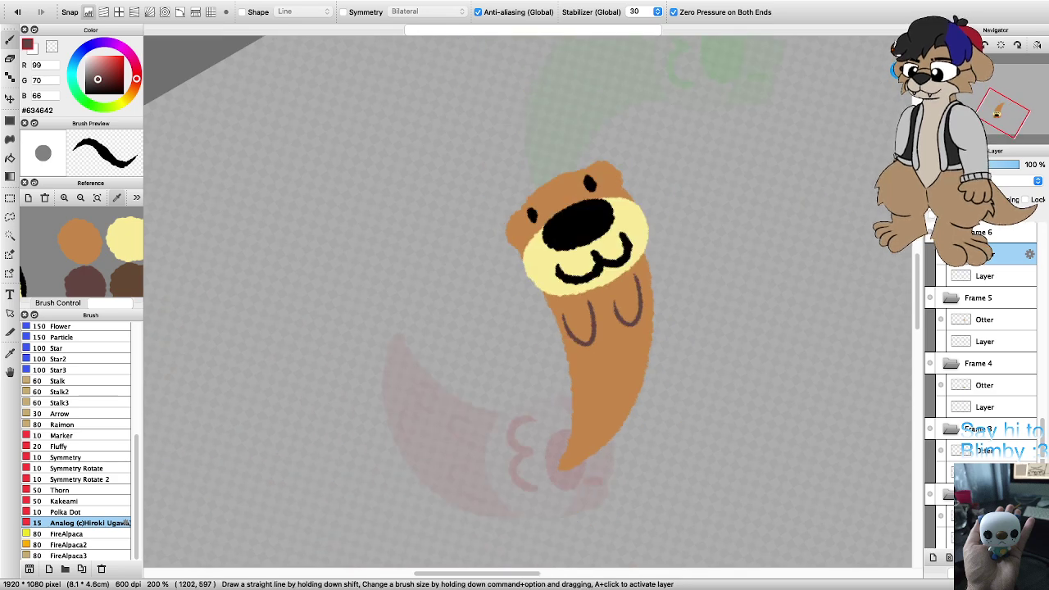
Step: Draw two small dark brown U-shaped feet on the lower body of the Frame 6 otter, redoing uneven strokes
{"action": "scroll", "coordinate": [587, 447], "scroll_direction": "up", "scroll_amount": 3}
{"action": "mouse_move", "coordinate": [669, 223]}
{"action": "left_mouse_down"}
{"action": "mouse_move", "coordinate": [655, 291]}
{"action": "mouse_move", "coordinate": [592, 275]}
{"action": "left_mouse_up"}
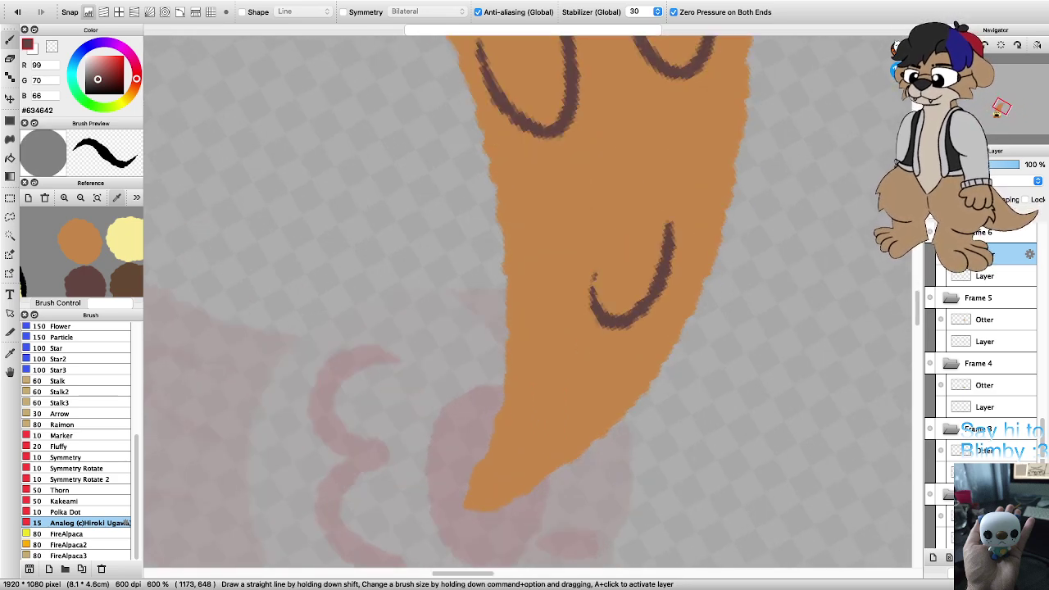
{"action": "key", "text": "ctrl+z"}
{"action": "mouse_move", "coordinate": [700, 177]}
{"action": "left_mouse_down"}
{"action": "mouse_move", "coordinate": [704, 217]}
{"action": "mouse_move", "coordinate": [674, 277]}
{"action": "mouse_move", "coordinate": [633, 201]}
{"action": "mouse_move", "coordinate": [572, 256]}
{"action": "mouse_move", "coordinate": [519, 280]}
{"action": "mouse_move", "coordinate": [507, 238]}
{"action": "left_mouse_up"}
{"action": "scroll", "coordinate": [506, 238], "scroll_direction": "down", "scroll_amount": 3}
{"action": "scroll", "coordinate": [551, 209], "scroll_direction": "up", "scroll_amount": 1}
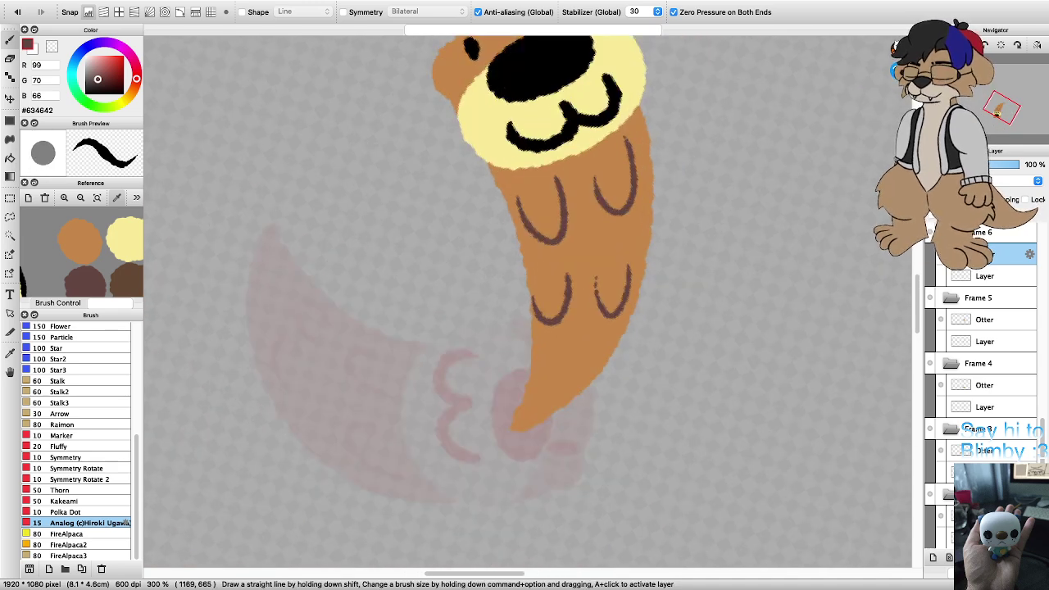
{"action": "key", "text": "super+z"}
{"action": "mouse_move", "coordinate": [577, 294]}
{"action": "left_mouse_down"}
{"action": "mouse_move", "coordinate": [555, 338]}
{"action": "mouse_move", "coordinate": [535, 325]}
{"action": "mouse_move", "coordinate": [533, 295]}
{"action": "left_mouse_up"}
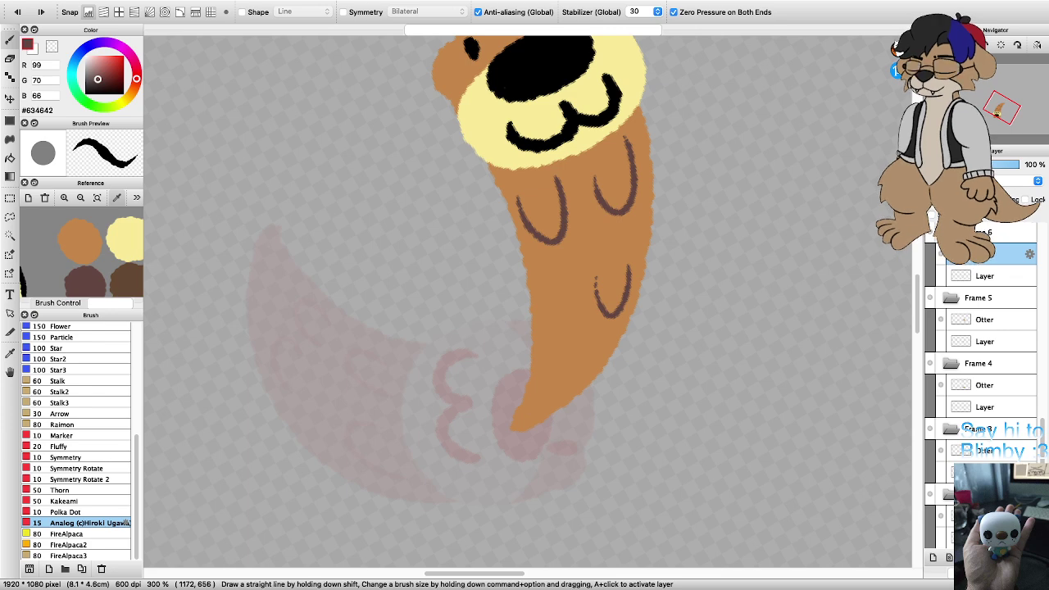
{"action": "mouse_move", "coordinate": [577, 292]}
{"action": "left_mouse_down"}
{"action": "mouse_move", "coordinate": [549, 335]}
{"action": "mouse_move", "coordinate": [540, 288]}
{"action": "left_mouse_up"}
{"action": "scroll", "coordinate": [588, 339], "scroll_direction": "down", "scroll_amount": 2}
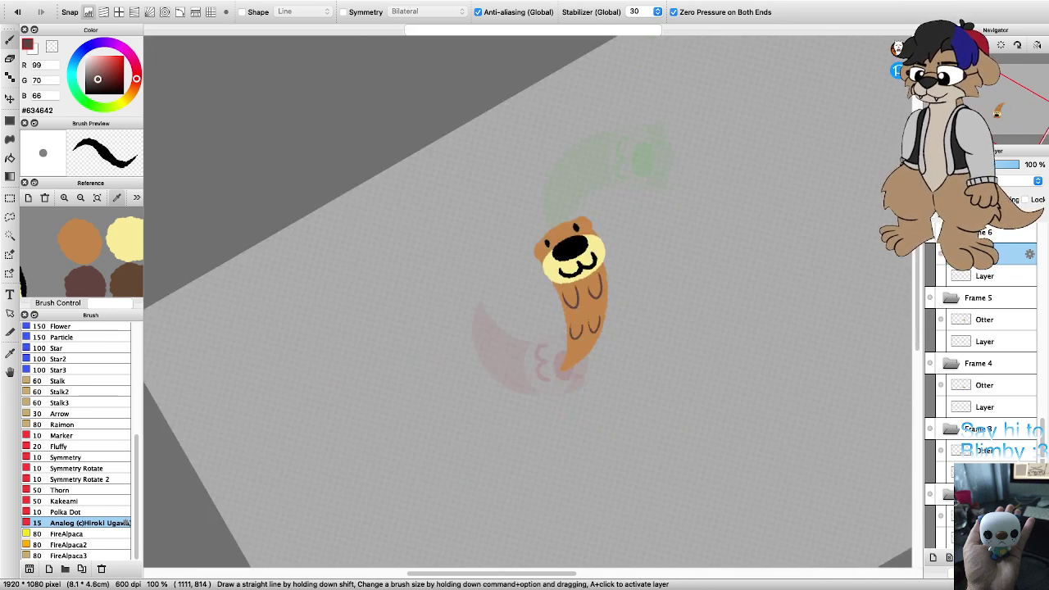
Step: On the Otter layer of Frame 7, draw dark brown U-shaped arms below the muzzle and two feet along the curved lower body
{"action": "scroll", "coordinate": [984, 345], "scroll_direction": "up", "scroll_amount": 3}
{"action": "left_click", "coordinate": [984, 275]}
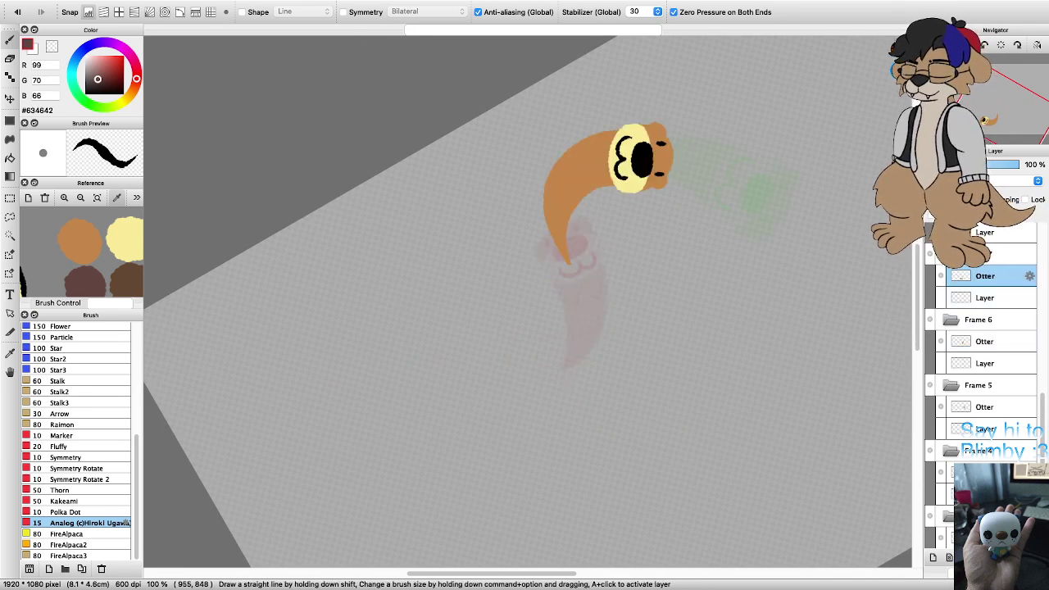
{"action": "key", "text": "Left"}
{"action": "key", "text": "Left"}
{"action": "key", "text": "Left"}
{"action": "key", "text": "Left"}
{"action": "key", "text": "Left"}
{"action": "key", "text": "Left"}
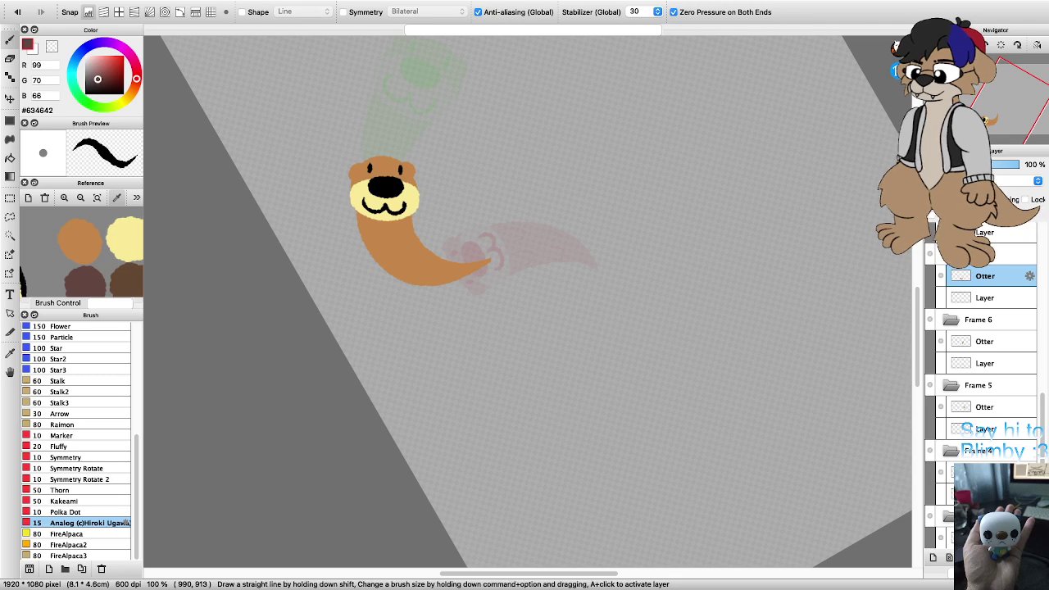
{"action": "scroll", "coordinate": [379, 227], "scroll_direction": "up", "scroll_amount": 4}
{"action": "scroll", "coordinate": [484, 246], "scroll_direction": "down", "scroll_amount": 2}
{"action": "scroll", "coordinate": [479, 305], "scroll_direction": "up", "scroll_amount": 2}
{"action": "scroll", "coordinate": [534, 256], "scroll_direction": "down", "scroll_amount": 1}
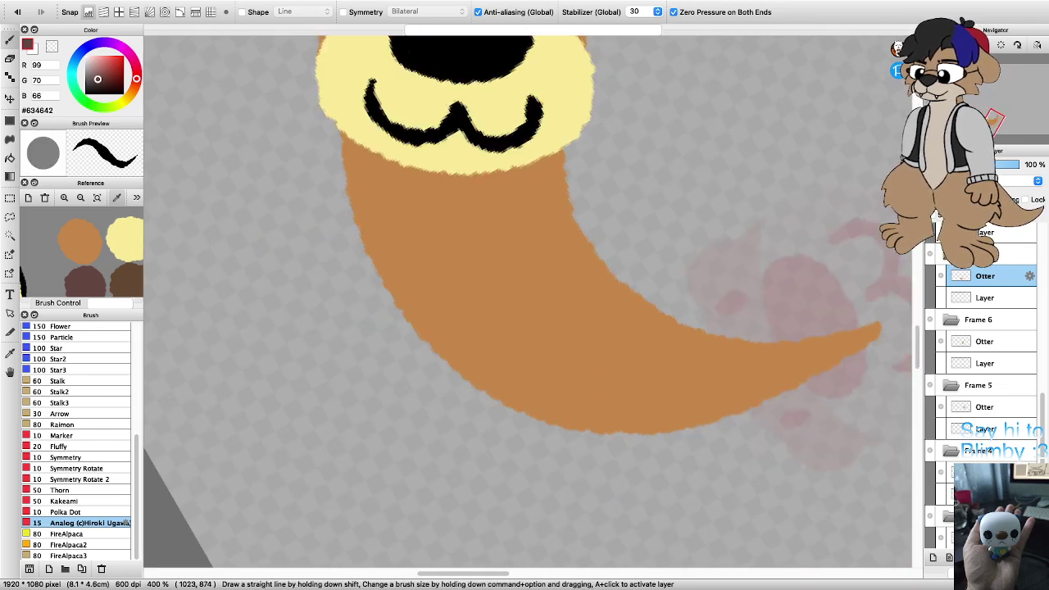
{"action": "mouse_move", "coordinate": [537, 187]}
{"action": "left_mouse_down"}
{"action": "mouse_move", "coordinate": [551, 252]}
{"action": "mouse_move", "coordinate": [501, 264]}
{"action": "mouse_move", "coordinate": [495, 205]}
{"action": "left_mouse_up"}
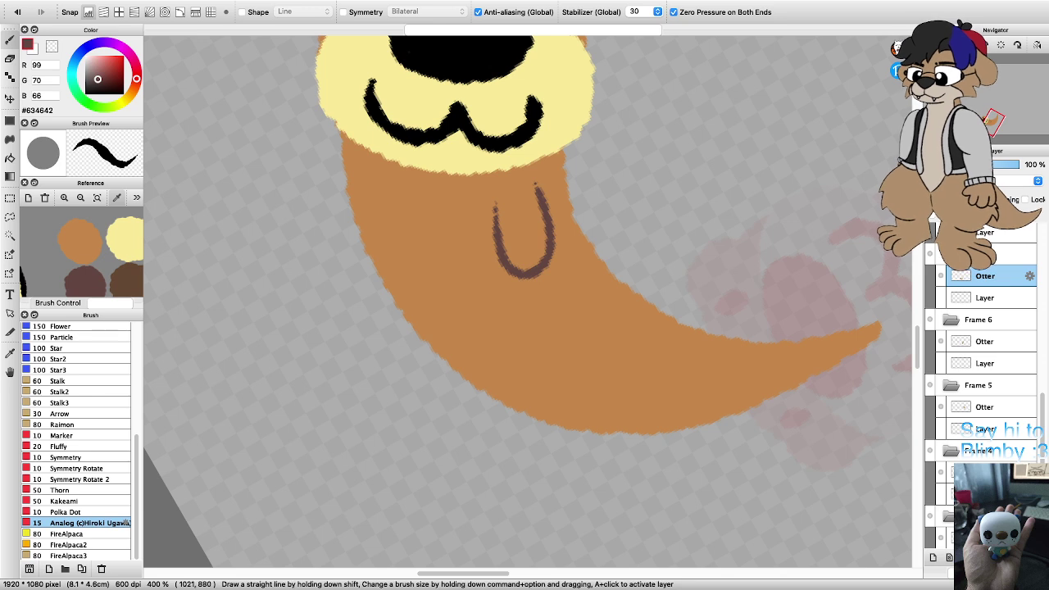
{"action": "key", "text": "super+z"}
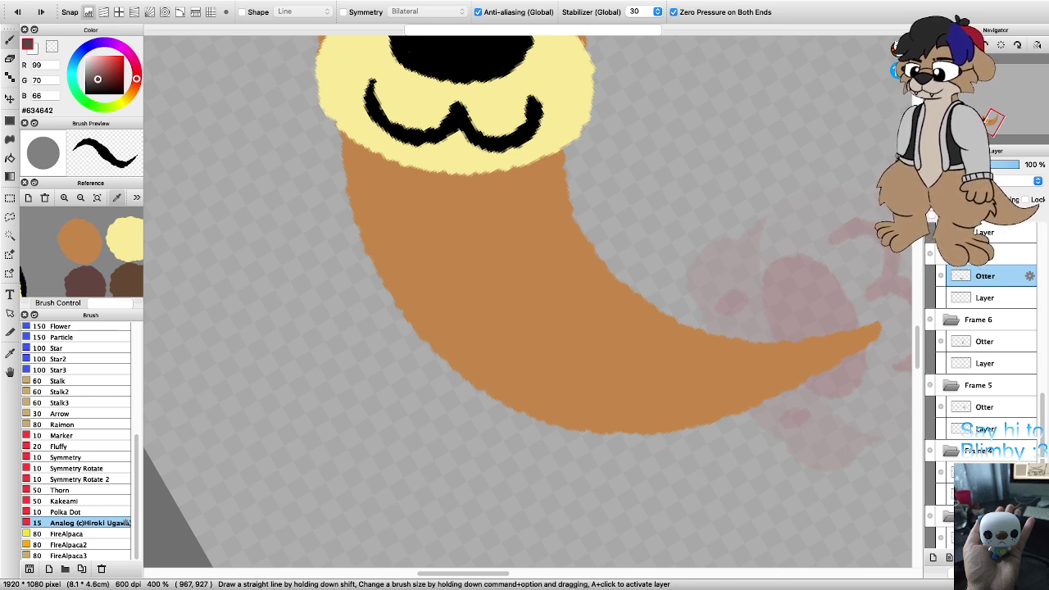
{"action": "mouse_move", "coordinate": [376, 187]}
{"action": "left_mouse_down"}
{"action": "mouse_move", "coordinate": [380, 238]}
{"action": "mouse_move", "coordinate": [440, 270]}
{"action": "mouse_move", "coordinate": [437, 209]}
{"action": "mouse_move", "coordinate": [562, 275]}
{"action": "mouse_move", "coordinate": [551, 207]}
{"action": "left_mouse_up"}
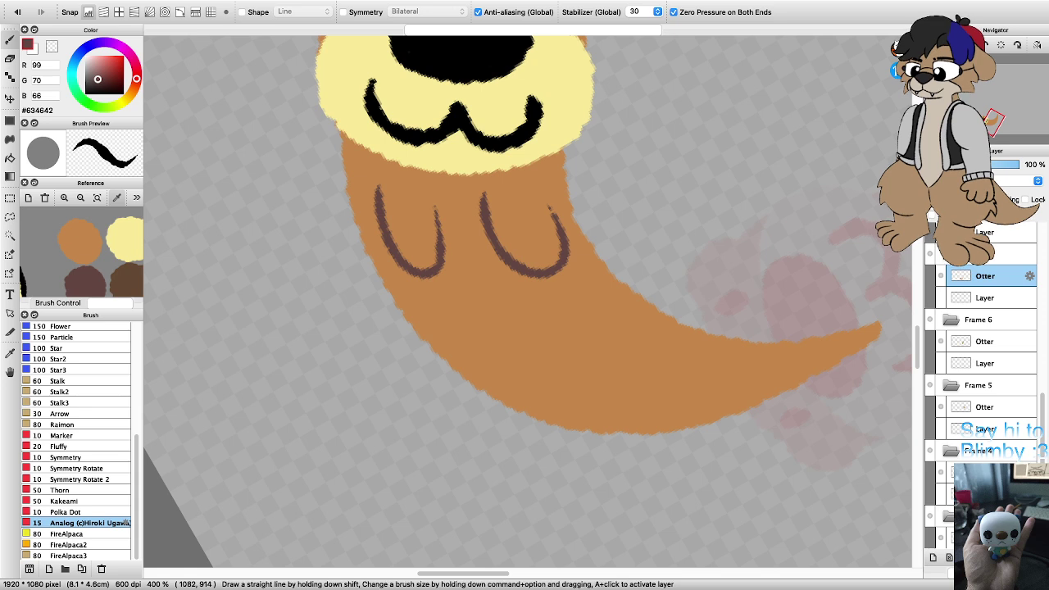
{"action": "mouse_move", "coordinate": [490, 364]}
{"action": "left_mouse_down"}
{"action": "mouse_move", "coordinate": [547, 402]}
{"action": "mouse_move", "coordinate": [587, 406]}
{"action": "mouse_move", "coordinate": [592, 368]}
{"action": "mouse_move", "coordinate": [566, 354]}
{"action": "mouse_move", "coordinate": [597, 344]}
{"action": "mouse_move", "coordinate": [638, 360]}
{"action": "mouse_move", "coordinate": [663, 341]}
{"action": "mouse_move", "coordinate": [615, 312]}
{"action": "left_mouse_up"}
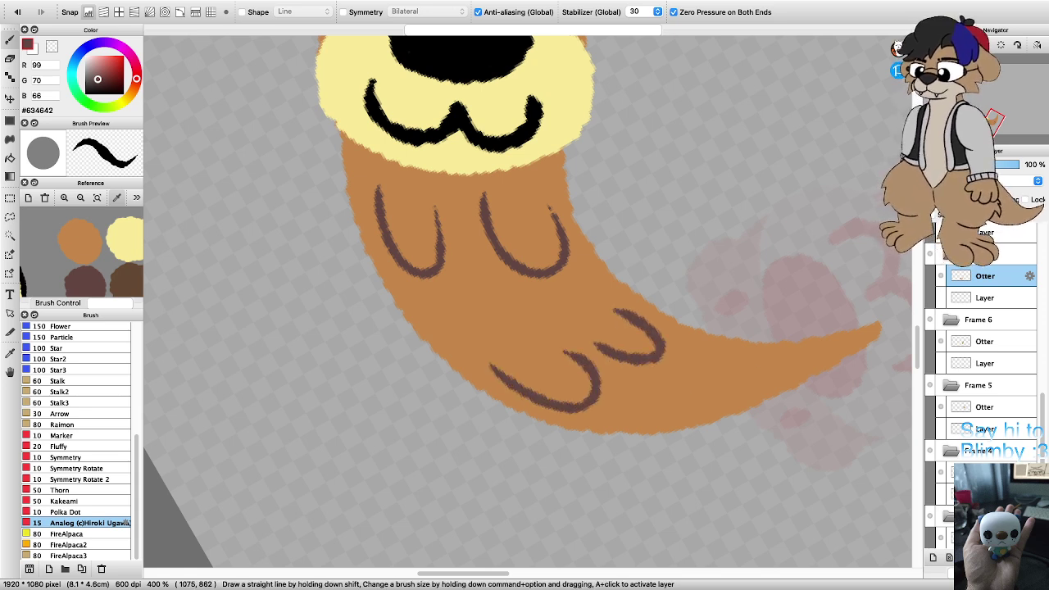
{"action": "scroll", "coordinate": [623, 332], "scroll_direction": "down", "scroll_amount": 3}
Step: On the Otter layer of Frame 8, draw two dark brown U-shaped arms below the muzzle
{"action": "scroll", "coordinate": [990, 319], "scroll_direction": "up", "scroll_amount": 3}
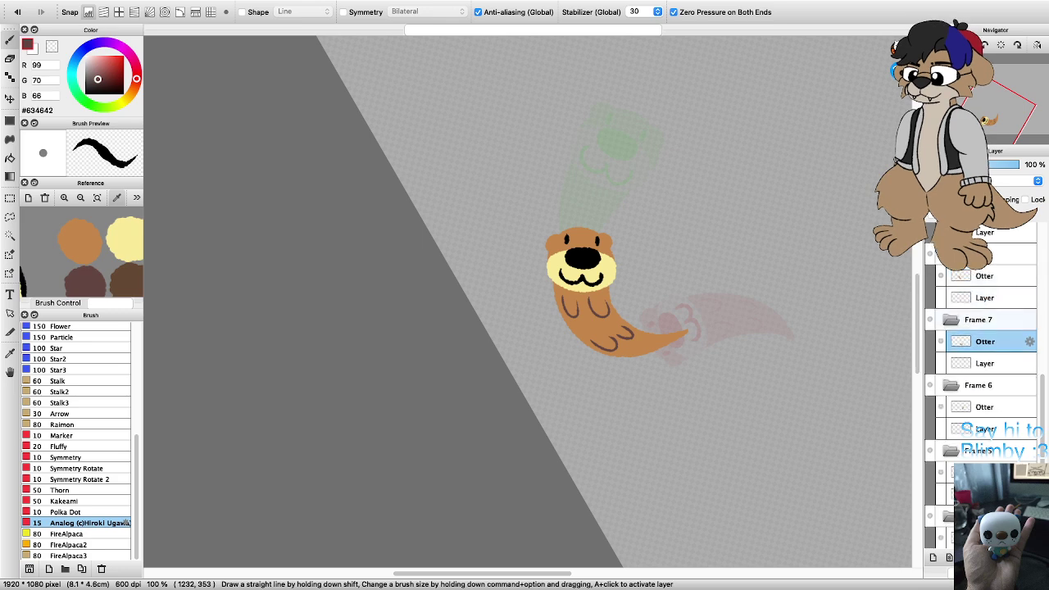
{"action": "left_click", "coordinate": [986, 276]}
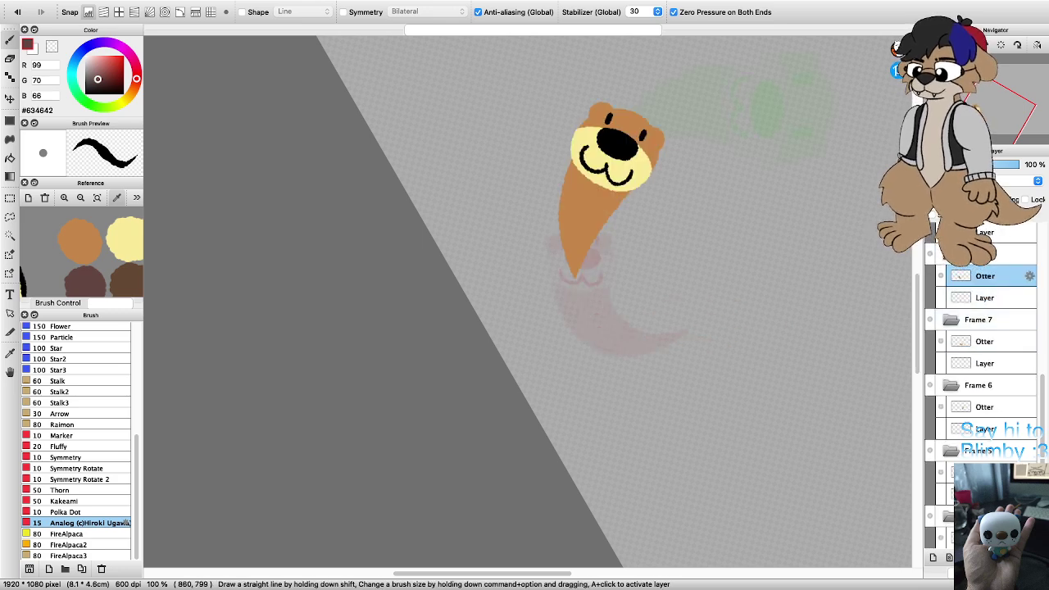
{"action": "scroll", "coordinate": [587, 197], "scroll_direction": "up", "scroll_amount": 2}
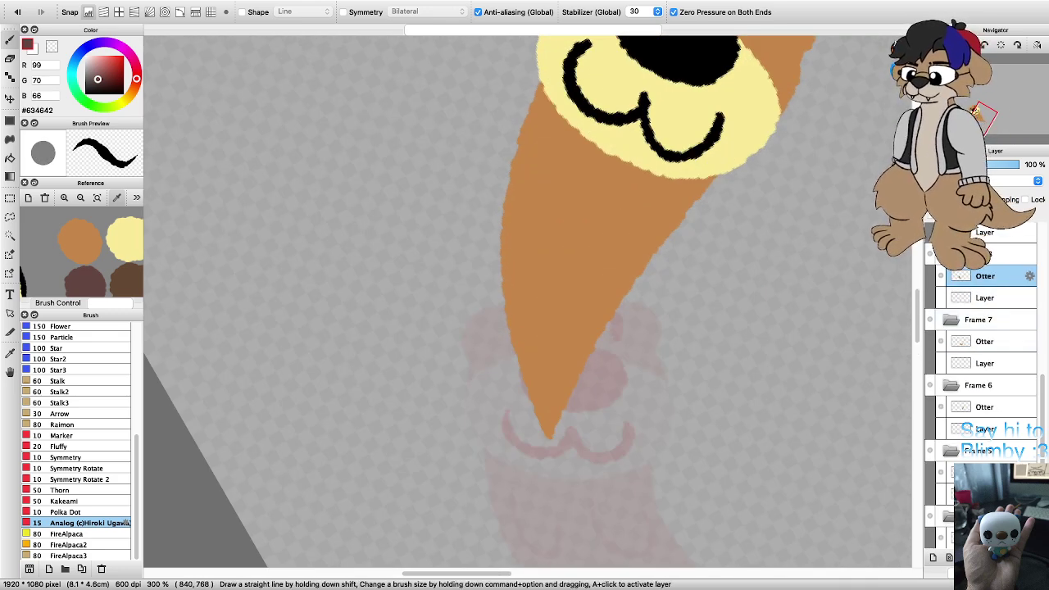
{"action": "mouse_move", "coordinate": [630, 183]}
{"action": "left_mouse_down"}
{"action": "mouse_move", "coordinate": [593, 237]}
{"action": "mouse_move", "coordinate": [609, 260]}
{"action": "mouse_move", "coordinate": [629, 259]}
{"action": "mouse_move", "coordinate": [659, 210]}
{"action": "left_mouse_up"}
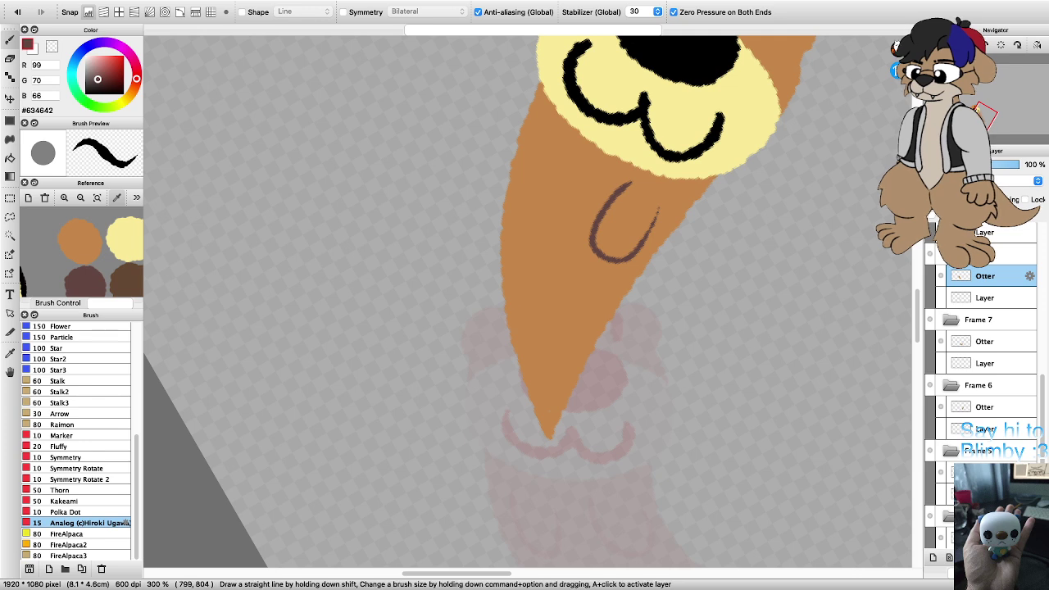
{"action": "left_click_drag", "start_coordinate": [582, 157], "coordinate": [546, 198]}
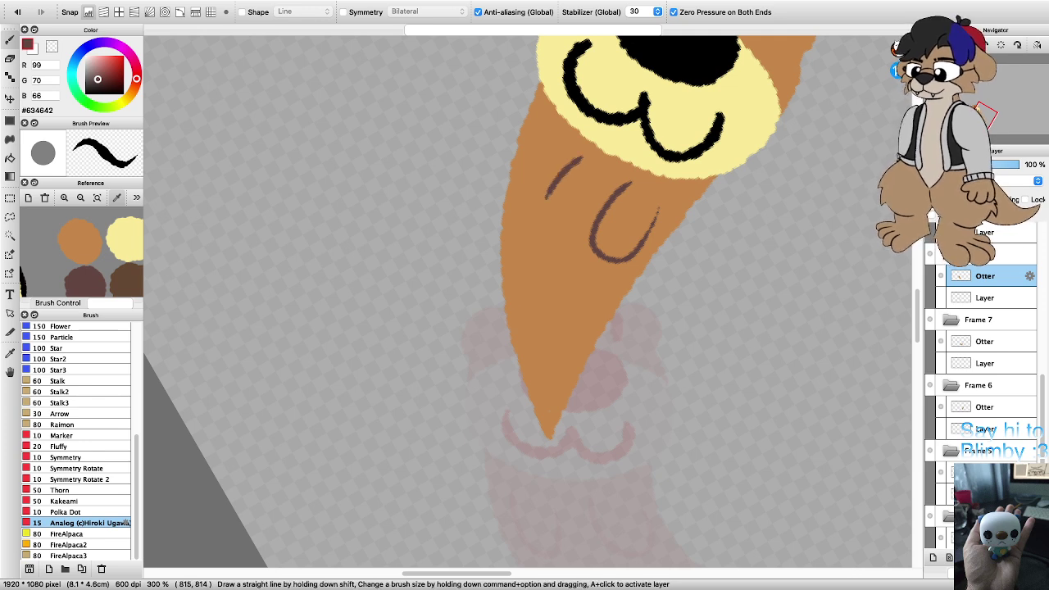
{"action": "key", "text": "super+z"}
{"action": "mouse_move", "coordinate": [551, 134]}
{"action": "left_mouse_down"}
{"action": "mouse_move", "coordinate": [524, 176]}
{"action": "mouse_move", "coordinate": [530, 200]}
{"action": "mouse_move", "coordinate": [559, 195]}
{"action": "mouse_move", "coordinate": [574, 174]}
{"action": "left_mouse_up"}
Step: Draw two small dark brown U-shaped feet near the tapered tip of the Frame 8 otter's body
{"action": "left_click_drag", "start_coordinate": [589, 301], "coordinate": [564, 348]}
{"action": "key", "text": "super+z"}
{"action": "mouse_move", "coordinate": [518, 286]}
{"action": "left_mouse_down"}
{"action": "mouse_move", "coordinate": [515, 317]}
{"action": "mouse_move", "coordinate": [531, 340]}
{"action": "mouse_move", "coordinate": [544, 307]}
{"action": "mouse_move", "coordinate": [567, 307]}
{"action": "mouse_move", "coordinate": [558, 335]}
{"action": "mouse_move", "coordinate": [578, 347]}
{"action": "mouse_move", "coordinate": [590, 313]}
{"action": "left_mouse_up"}
{"action": "scroll", "coordinate": [587, 317], "scroll_direction": "down", "scroll_amount": 2}
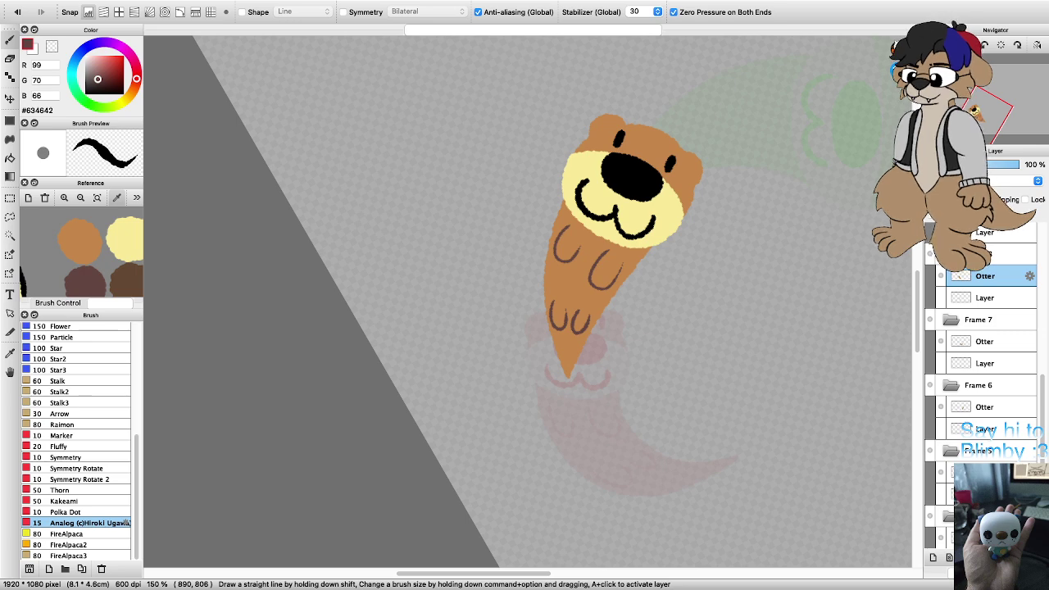
Step: On the Otter layer of Frame 9, draw two dark brown U-shaped arms below the muzzle, replacing the too-small first attempt
{"action": "key", "text": "Left"}
{"action": "key", "text": "Left"}
{"action": "scroll", "coordinate": [656, 385], "scroll_direction": "down", "scroll_amount": 3}
{"action": "scroll", "coordinate": [678, 244], "scroll_direction": "up", "scroll_amount": 1}
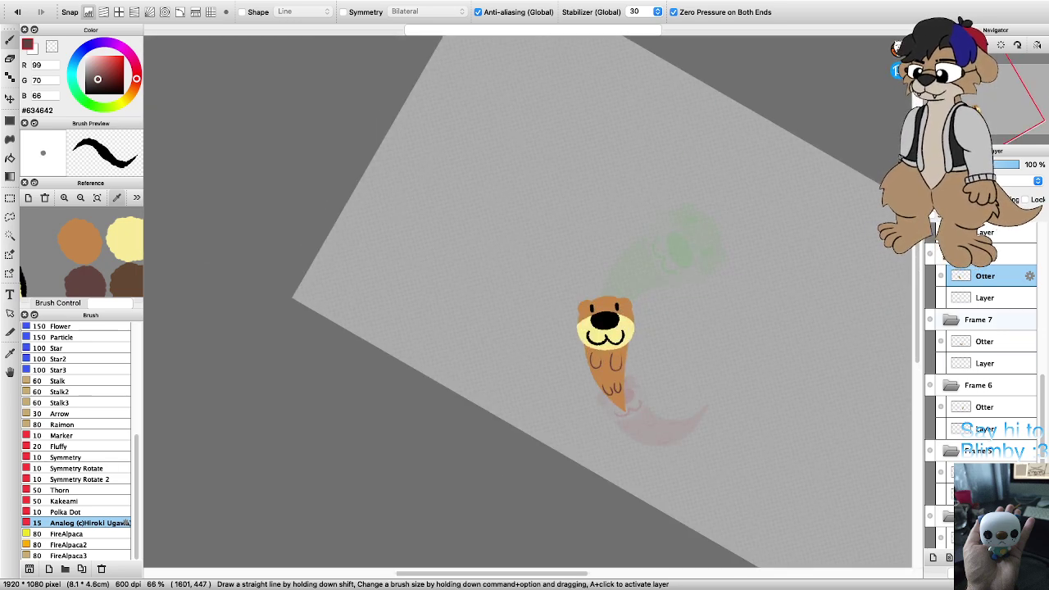
{"action": "key", "text": "super+Up"}
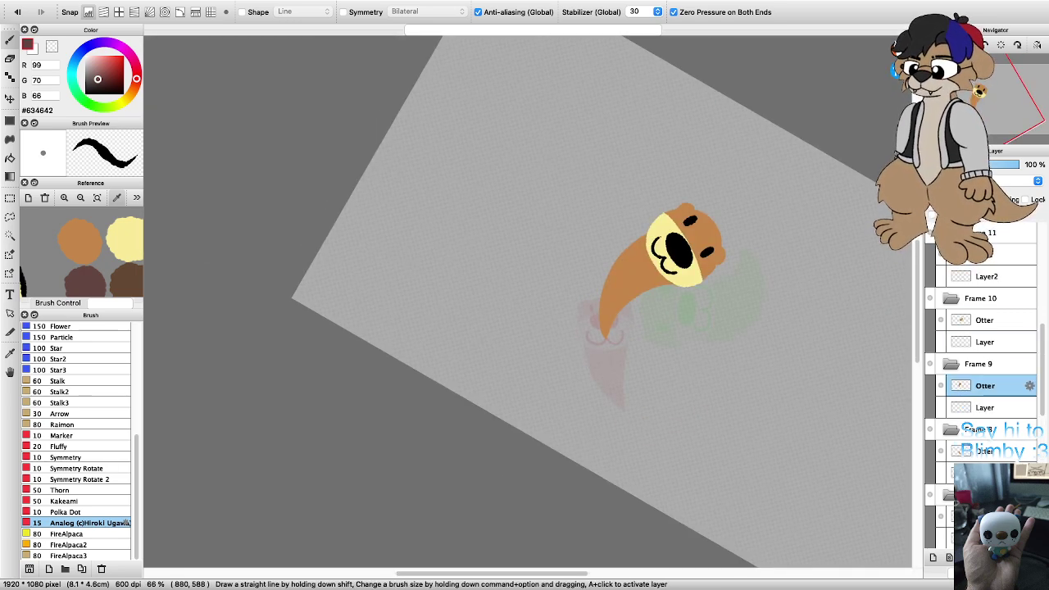
{"action": "key", "text": "Left"}
{"action": "key", "text": "Left"}
{"action": "key", "text": "Left"}
{"action": "key", "text": "Left"}
{"action": "scroll", "coordinate": [572, 158], "scroll_direction": "up", "scroll_amount": 3}
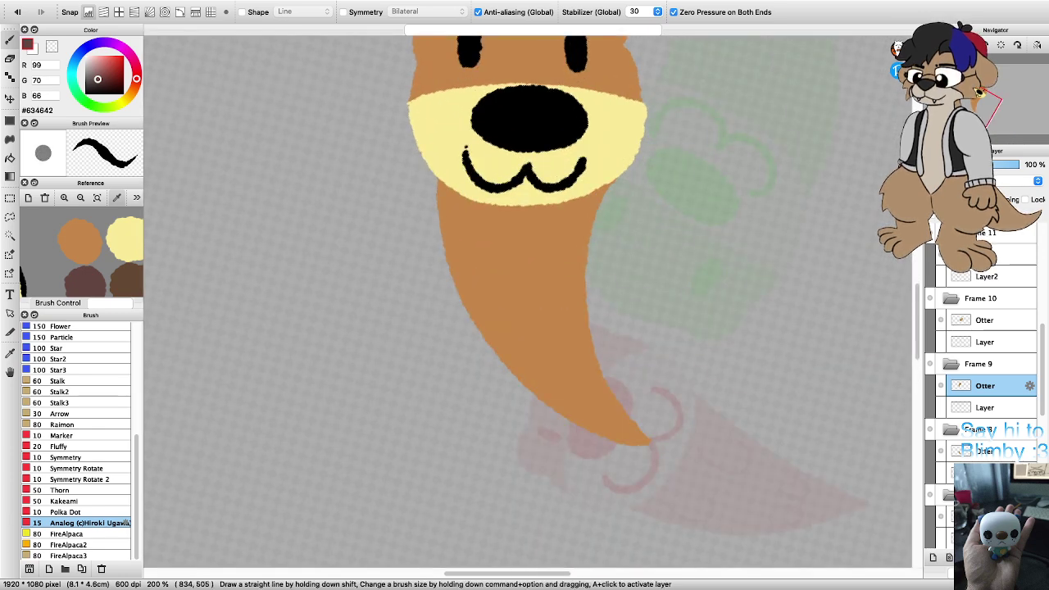
{"action": "scroll", "coordinate": [533, 255], "scroll_direction": "up", "scroll_amount": 2}
{"action": "mouse_move", "coordinate": [559, 197]}
{"action": "left_mouse_down"}
{"action": "mouse_move", "coordinate": [543, 237]}
{"action": "mouse_move", "coordinate": [557, 264]}
{"action": "mouse_move", "coordinate": [601, 215]}
{"action": "left_mouse_up"}
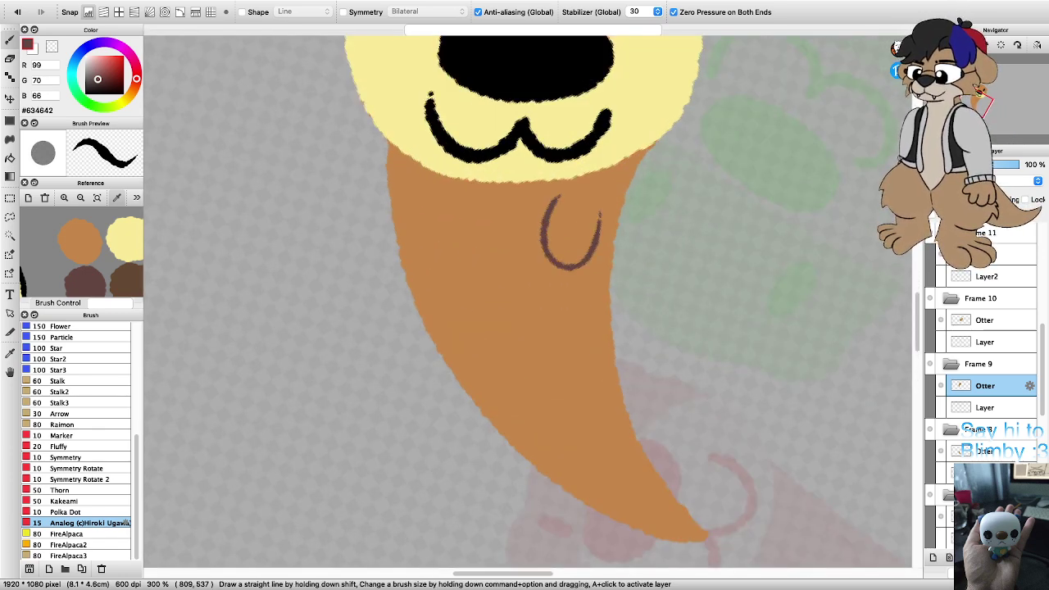
{"action": "key", "text": "super+z"}
{"action": "mouse_move", "coordinate": [541, 203]}
{"action": "left_mouse_down"}
{"action": "mouse_move", "coordinate": [531, 242]}
{"action": "mouse_move", "coordinate": [549, 297]}
{"action": "mouse_move", "coordinate": [602, 238]}
{"action": "mouse_move", "coordinate": [601, 215]}
{"action": "mouse_move", "coordinate": [537, 218]}
{"action": "mouse_move", "coordinate": [566, 288]}
{"action": "mouse_move", "coordinate": [603, 215]}
{"action": "left_mouse_up"}
{"action": "key", "text": "super+z"}
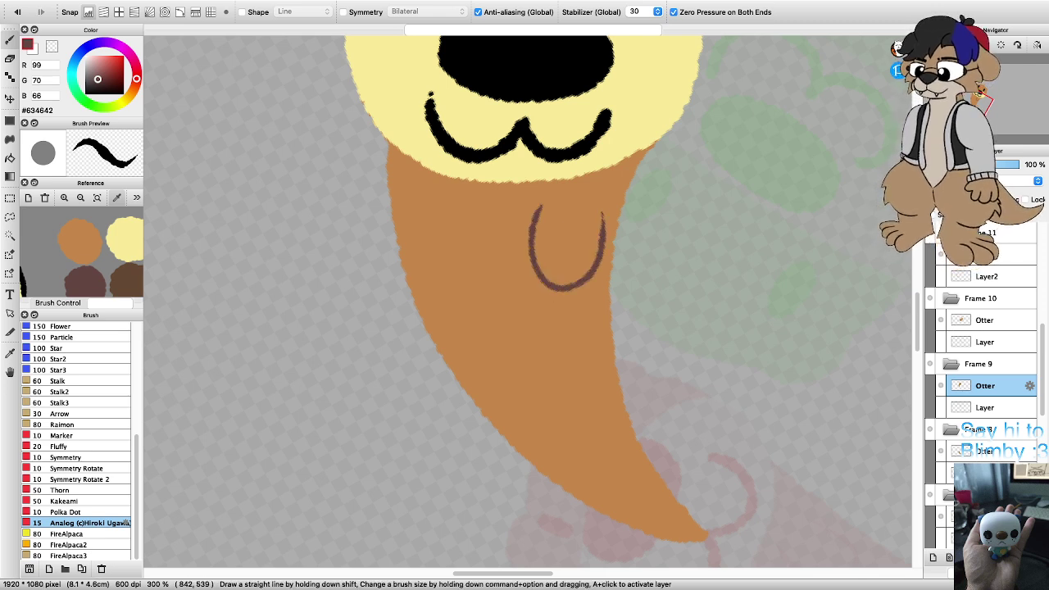
{"action": "mouse_move", "coordinate": [428, 187]}
{"action": "left_mouse_down"}
{"action": "mouse_move", "coordinate": [419, 245]}
{"action": "mouse_move", "coordinate": [441, 281]}
{"action": "mouse_move", "coordinate": [490, 283]}
{"action": "mouse_move", "coordinate": [500, 215]}
{"action": "left_mouse_up"}
Step: Draw two small dark brown U-shaped feet on the lower body of the Frame 9 otter
{"action": "left_click_drag", "start_coordinate": [517, 344], "coordinate": [495, 283]}
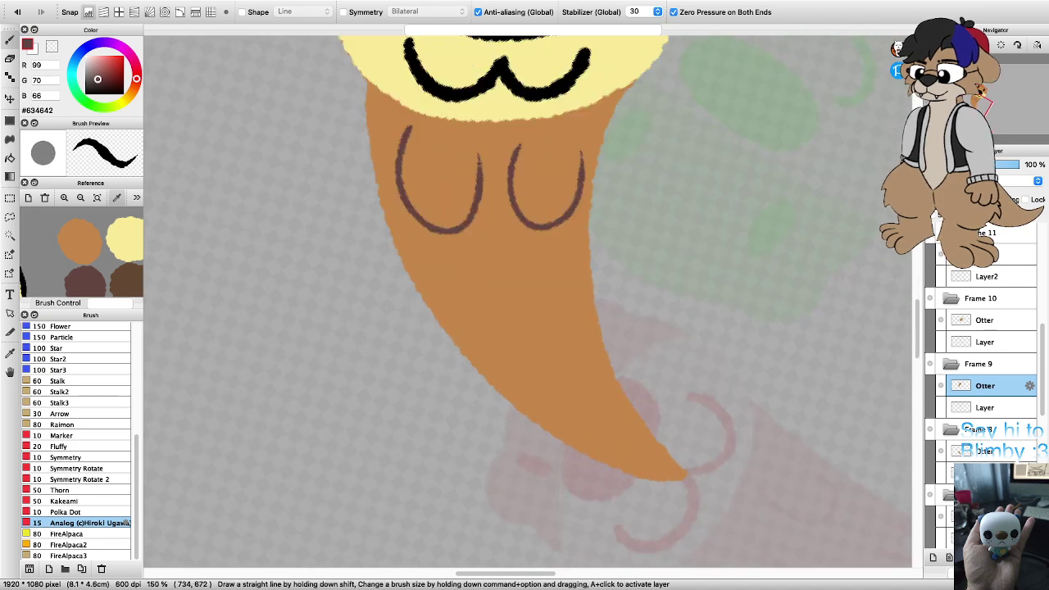
{"action": "mouse_move", "coordinate": [472, 328]}
{"action": "left_mouse_down"}
{"action": "mouse_move", "coordinate": [493, 368]}
{"action": "mouse_move", "coordinate": [519, 381]}
{"action": "mouse_move", "coordinate": [533, 348]}
{"action": "mouse_move", "coordinate": [516, 331]}
{"action": "mouse_move", "coordinate": [567, 381]}
{"action": "mouse_move", "coordinate": [591, 385]}
{"action": "mouse_move", "coordinate": [590, 334]}
{"action": "left_mouse_up"}
{"action": "scroll", "coordinate": [587, 370], "scroll_direction": "down", "scroll_amount": 2}
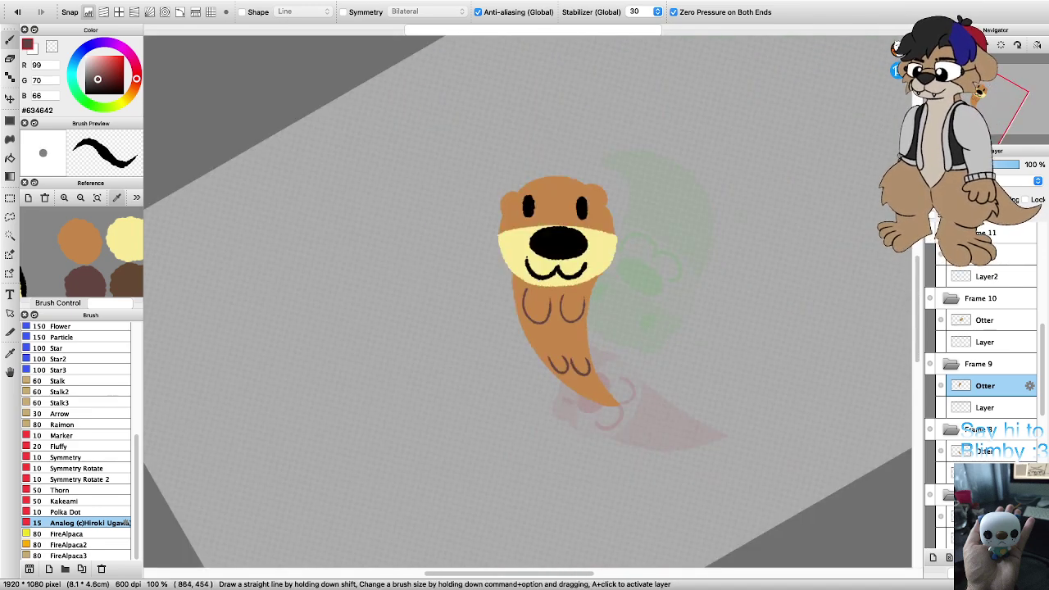
Step: On the Otter layer of Frame 10, draw two dark brown U-shaped arms below the muzzle
{"action": "scroll", "coordinate": [985, 386], "scroll_direction": "up", "scroll_amount": 3}
{"action": "left_click", "coordinate": [985, 386]}
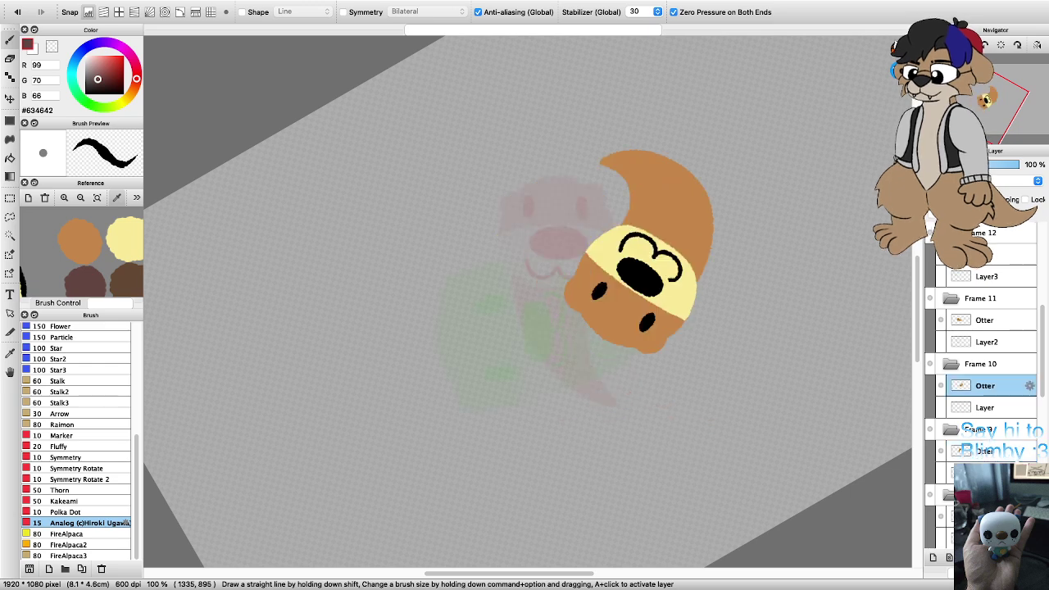
{"action": "key", "text": "Right"}
{"action": "key", "text": "Right"}
{"action": "key", "text": "Right"}
{"action": "key", "text": "Right"}
{"action": "key", "text": "Right"}
{"action": "key", "text": "Right"}
{"action": "key", "text": "Right"}
{"action": "key", "text": "Right"}
{"action": "key", "text": "Right"}
{"action": "key", "text": "Right"}
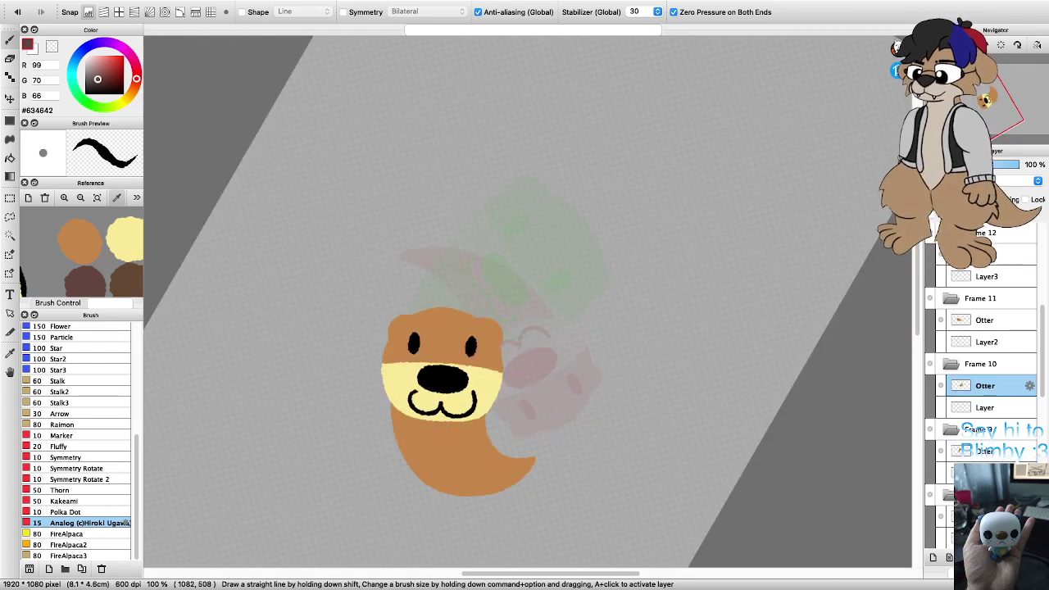
{"action": "scroll", "coordinate": [583, 353], "scroll_direction": "down", "scroll_amount": 3}
{"action": "scroll", "coordinate": [537, 418], "scroll_direction": "up", "scroll_amount": 3}
{"action": "scroll", "coordinate": [522, 289], "scroll_direction": "up", "scroll_amount": 3}
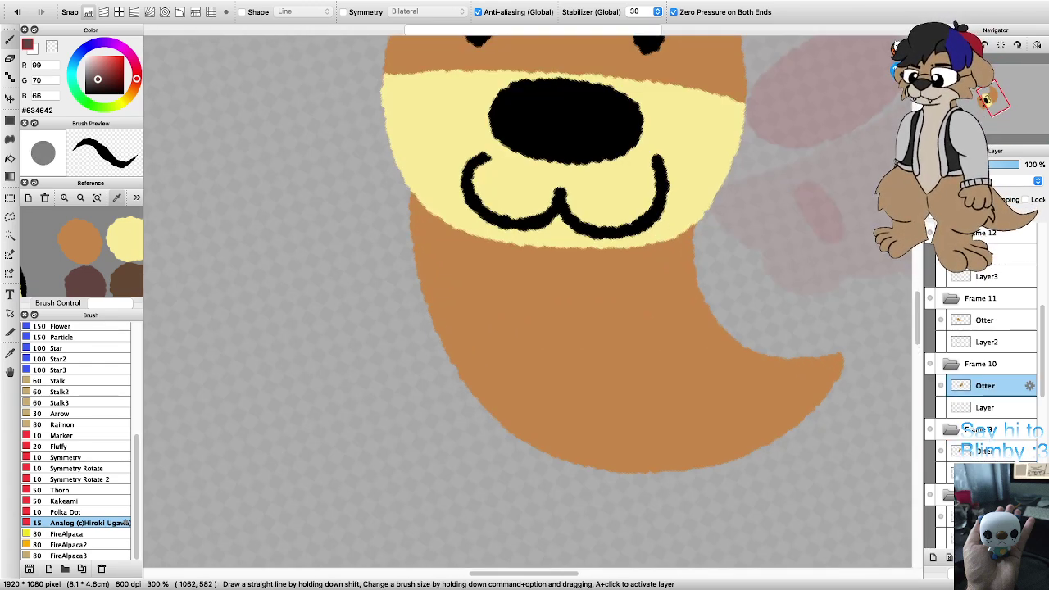
{"action": "mouse_move", "coordinate": [442, 246]}
{"action": "left_mouse_down"}
{"action": "mouse_move", "coordinate": [479, 336]}
{"action": "mouse_move", "coordinate": [514, 340]}
{"action": "mouse_move", "coordinate": [515, 276]}
{"action": "left_mouse_up"}
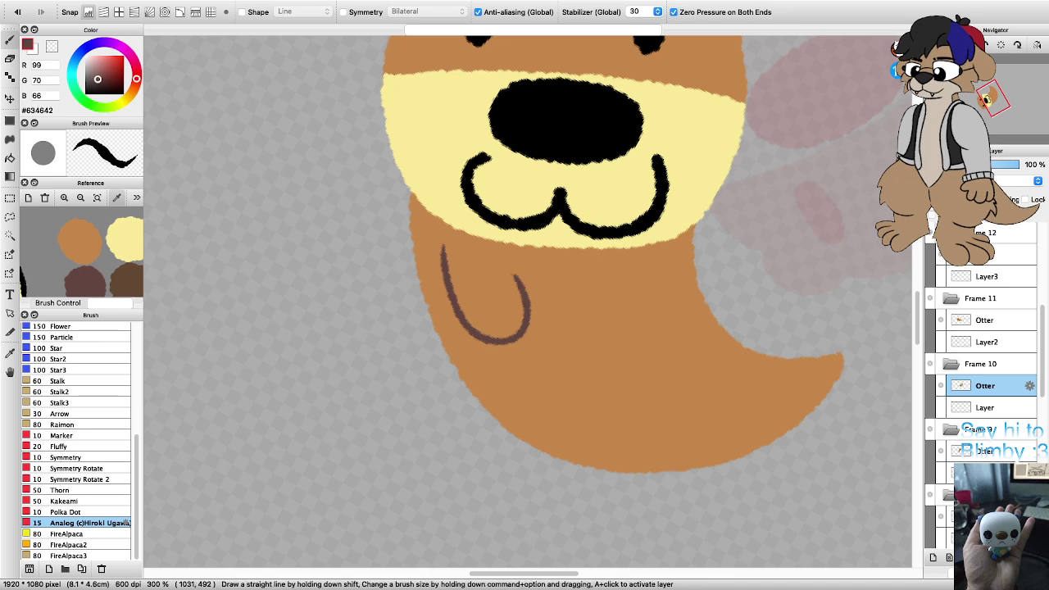
{"action": "mouse_move", "coordinate": [586, 264]}
{"action": "left_mouse_down"}
{"action": "mouse_move", "coordinate": [612, 328]}
{"action": "mouse_move", "coordinate": [636, 343]}
{"action": "mouse_move", "coordinate": [673, 323]}
{"action": "mouse_move", "coordinate": [653, 271]}
{"action": "left_mouse_up"}
Step: Draw two dark brown U-shaped feet on the curved lower body of the Frame 10 otter
{"action": "key", "text": "super+Right"}
{"action": "key", "text": "super+Right"}
{"action": "key", "text": "super+Right"}
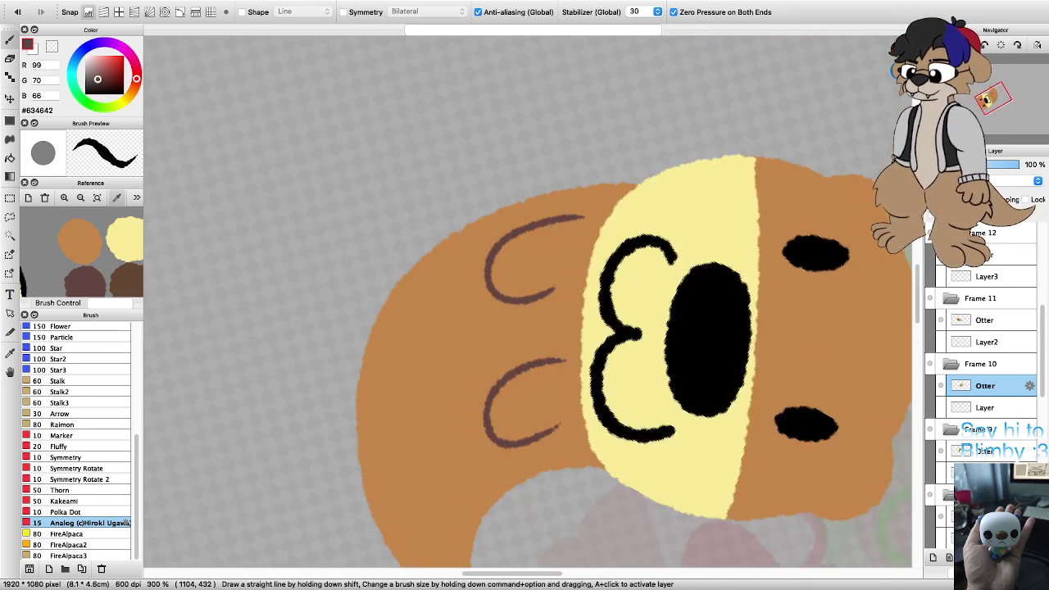
{"action": "scroll", "coordinate": [626, 435], "scroll_direction": "down", "scroll_amount": 3}
{"action": "scroll", "coordinate": [556, 510], "scroll_direction": "up", "scroll_amount": 4}
{"action": "scroll", "coordinate": [528, 301], "scroll_direction": "down", "scroll_amount": 2}
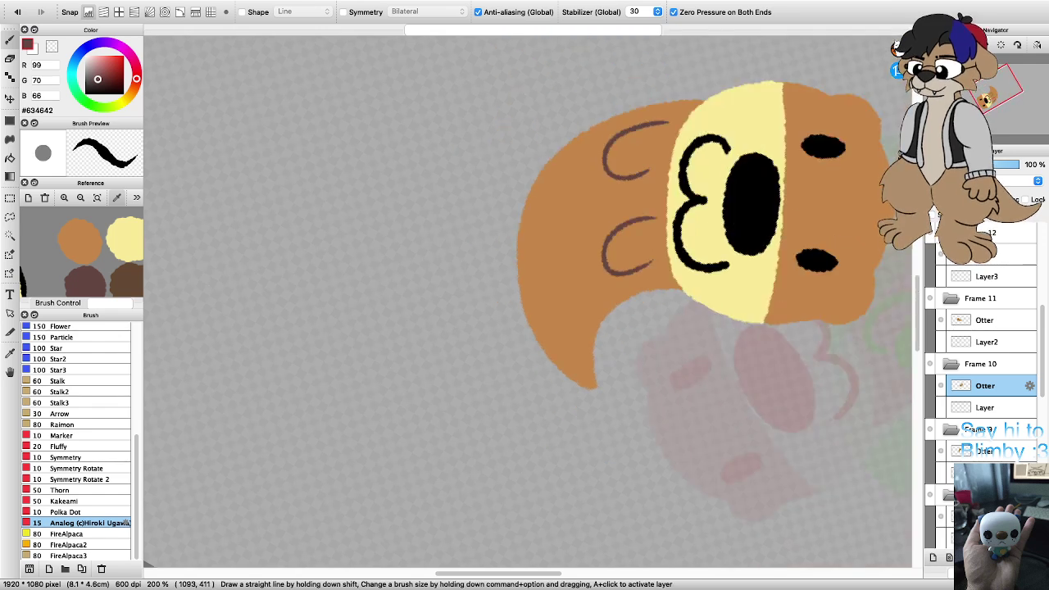
{"action": "scroll", "coordinate": [532, 276], "scroll_direction": "up", "scroll_amount": 1}
{"action": "mouse_move", "coordinate": [531, 202]}
{"action": "left_mouse_down"}
{"action": "mouse_move", "coordinate": [526, 269]}
{"action": "mouse_move", "coordinate": [551, 296]}
{"action": "mouse_move", "coordinate": [573, 272]}
{"action": "mouse_move", "coordinate": [571, 241]}
{"action": "mouse_move", "coordinate": [603, 264]}
{"action": "mouse_move", "coordinate": [584, 311]}
{"action": "mouse_move", "coordinate": [598, 334]}
{"action": "mouse_move", "coordinate": [630, 325]}
{"action": "mouse_move", "coordinate": [633, 300]}
{"action": "left_mouse_up"}
Step: On the Otter layer of Frame 11, draw two dark brown U-shaped arms below the muzzle, replacing the undone first strokes
{"action": "left_click", "coordinate": [986, 320]}
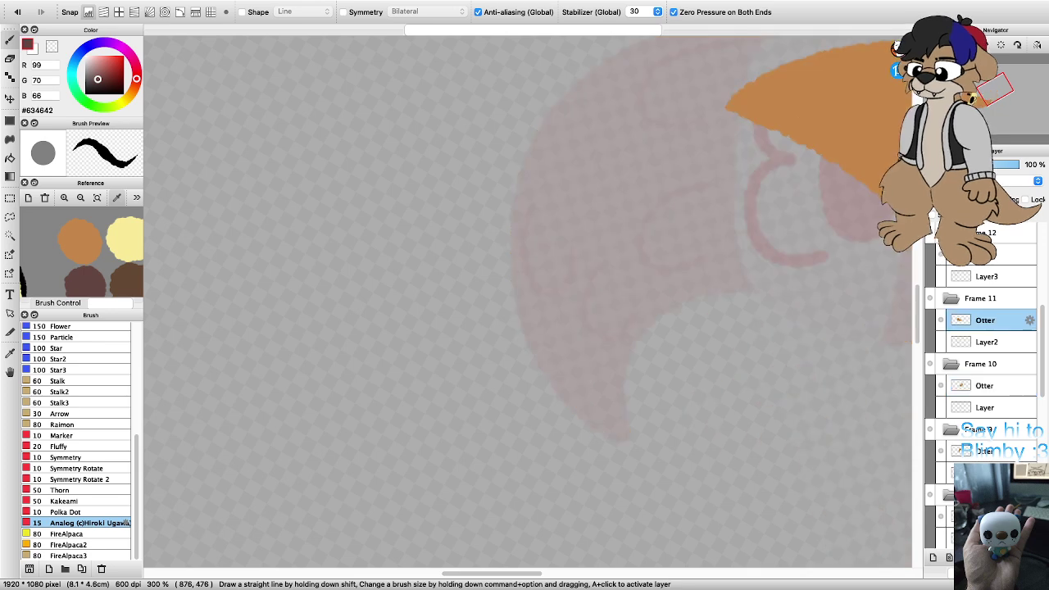
{"action": "key", "text": "Left"}
{"action": "key", "text": "Left"}
{"action": "key", "text": "Left"}
{"action": "key", "text": "Left"}
{"action": "key", "text": "Left"}
{"action": "key", "text": "Left"}
{"action": "key", "text": "Left"}
{"action": "key", "text": "Left"}
{"action": "key", "text": "Left"}
{"action": "key", "text": "Left"}
{"action": "key", "text": "Left"}
{"action": "key", "text": "Left"}
{"action": "scroll", "coordinate": [986, 345], "scroll_direction": "up", "scroll_amount": 4}
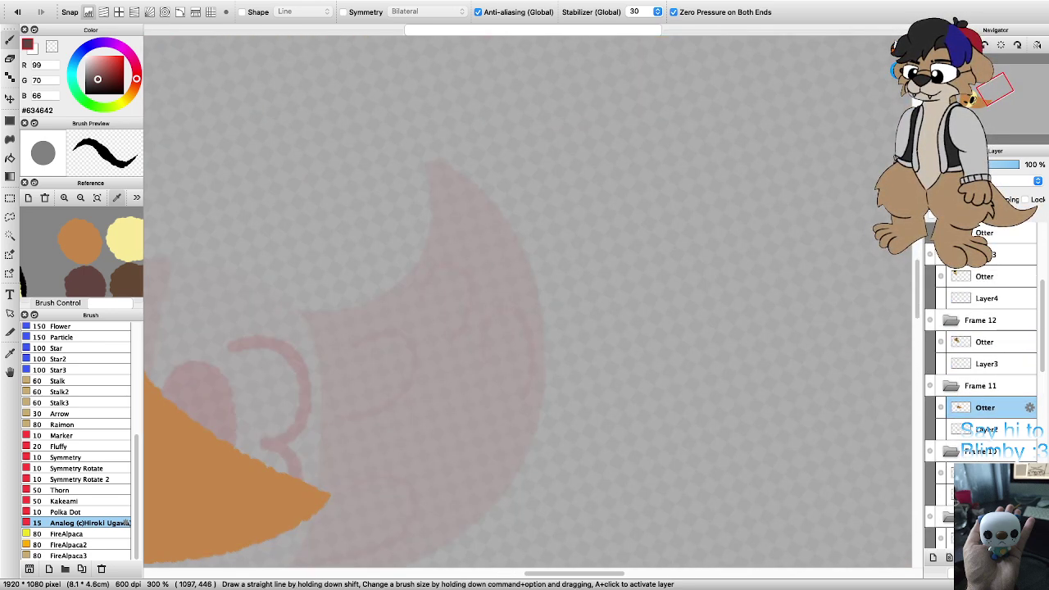
{"action": "scroll", "coordinate": [548, 343], "scroll_direction": "down", "scroll_amount": 4}
{"action": "scroll", "coordinate": [328, 407], "scroll_direction": "up", "scroll_amount": 3}
{"action": "key", "text": "Right"}
{"action": "key", "text": "Right"}
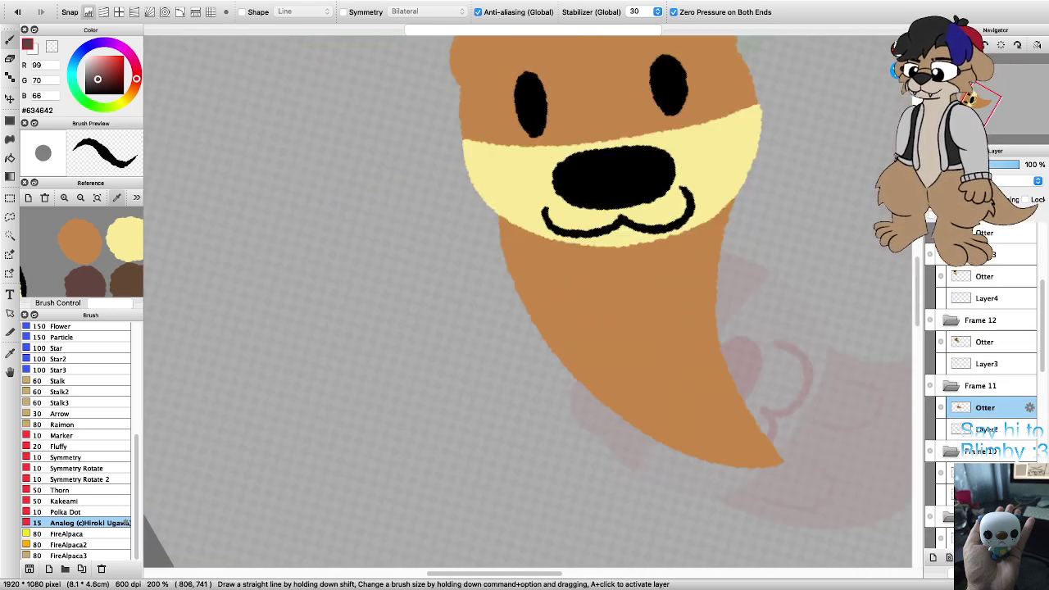
{"action": "mouse_move", "coordinate": [528, 249]}
{"action": "left_mouse_down"}
{"action": "mouse_move", "coordinate": [560, 315]}
{"action": "mouse_move", "coordinate": [582, 310]}
{"action": "mouse_move", "coordinate": [584, 263]}
{"action": "left_mouse_up"}
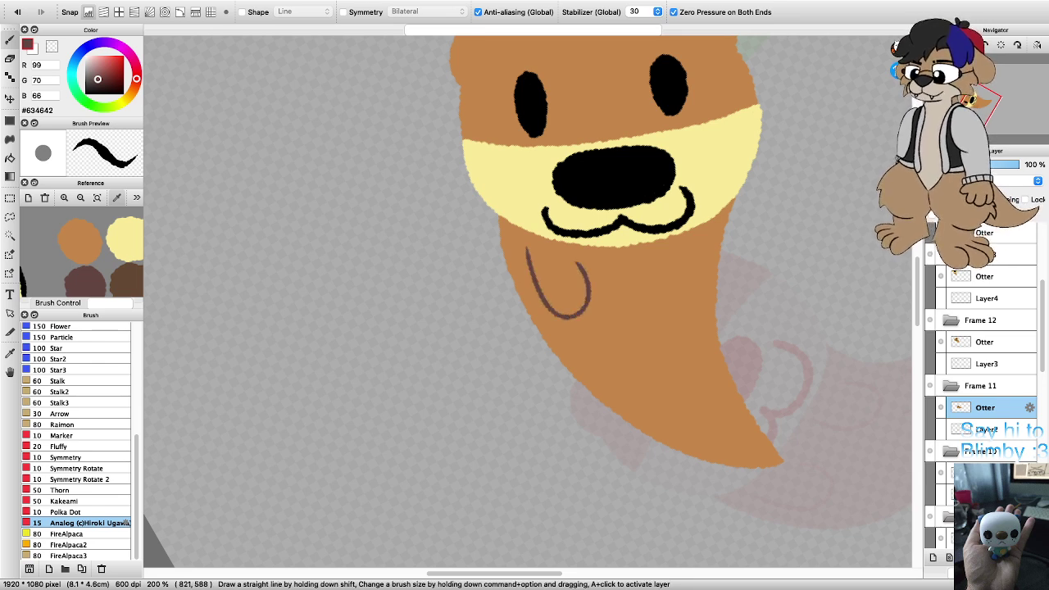
{"action": "key", "text": "super+z"}
{"action": "left_click_drag", "start_coordinate": [688, 245], "coordinate": [661, 338]}
{"action": "key", "text": "super+z"}
{"action": "mouse_move", "coordinate": [521, 255]}
{"action": "left_mouse_down"}
{"action": "mouse_move", "coordinate": [544, 304]}
{"action": "mouse_move", "coordinate": [567, 308]}
{"action": "mouse_move", "coordinate": [583, 261]}
{"action": "left_mouse_up"}
{"action": "mouse_move", "coordinate": [649, 250]}
{"action": "left_mouse_down"}
{"action": "mouse_move", "coordinate": [643, 291]}
{"action": "mouse_move", "coordinate": [663, 327]}
{"action": "mouse_move", "coordinate": [691, 266]}
{"action": "left_mouse_up"}
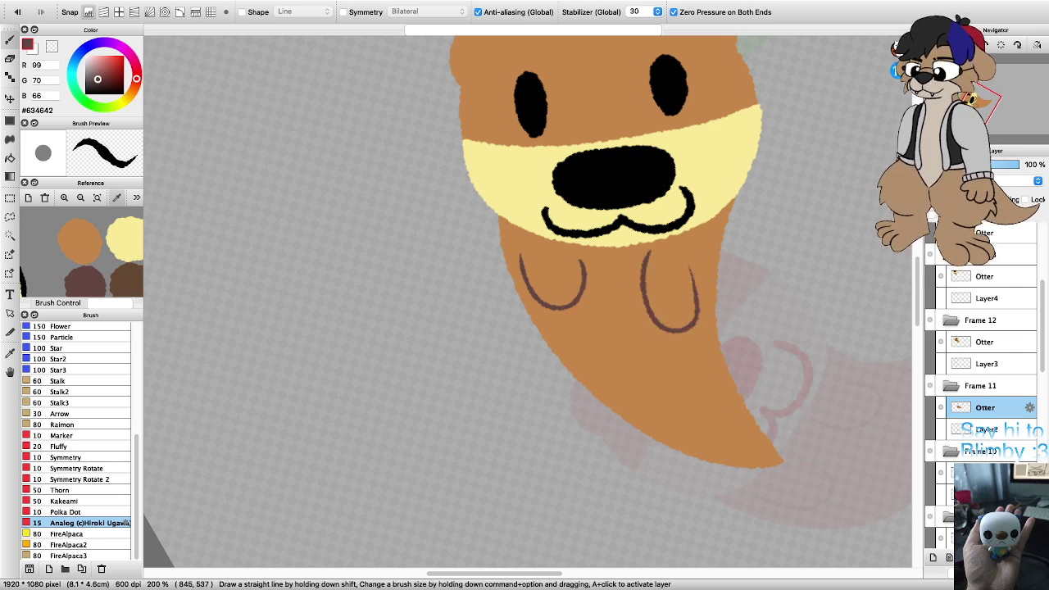
Step: Draw two small dark brown U-shaped feet side by side on the lower body of the Frame 11 otter
{"action": "mouse_move", "coordinate": [607, 377]}
{"action": "left_mouse_down"}
{"action": "mouse_move", "coordinate": [615, 398]}
{"action": "mouse_move", "coordinate": [665, 398]}
{"action": "mouse_move", "coordinate": [658, 376]}
{"action": "left_mouse_up"}
{"action": "mouse_move", "coordinate": [675, 386]}
{"action": "left_mouse_down"}
{"action": "mouse_move", "coordinate": [697, 409]}
{"action": "mouse_move", "coordinate": [717, 406]}
{"action": "mouse_move", "coordinate": [710, 376]}
{"action": "left_mouse_up"}
{"action": "scroll", "coordinate": [694, 396], "scroll_direction": "down", "scroll_amount": 3}
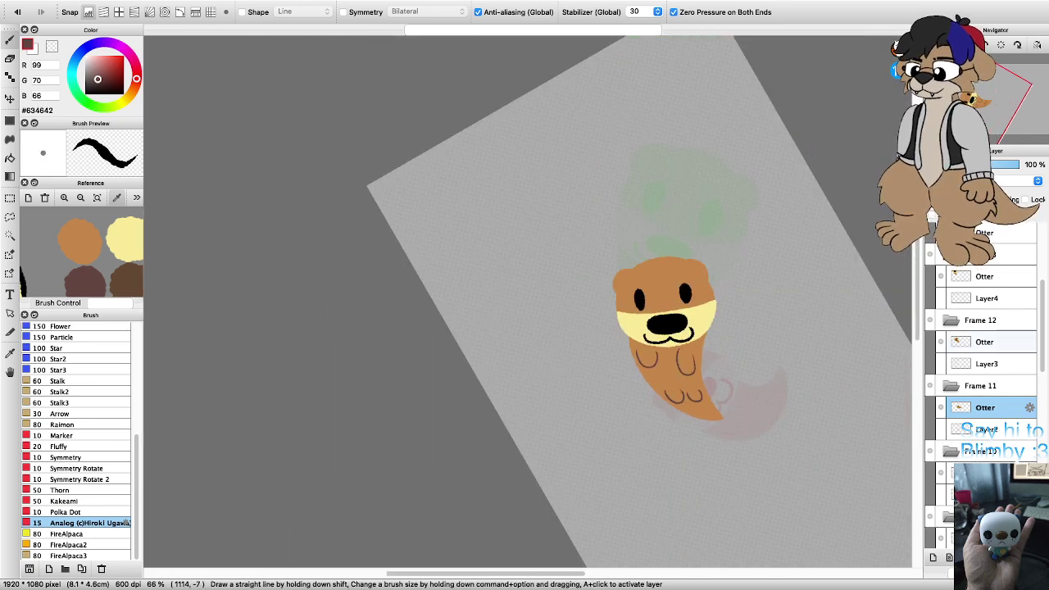
Step: On the Otter layer of Frame 12, draw two dark brown U-shaped arms below the muzzle and two smaller feet near the tail
{"action": "left_click", "coordinate": [985, 342]}
{"action": "scroll", "coordinate": [671, 349], "scroll_direction": "down", "scroll_amount": 2}
{"action": "scroll", "coordinate": [677, 344], "scroll_direction": "up", "scroll_amount": 4}
{"action": "scroll", "coordinate": [569, 208], "scroll_direction": "down", "scroll_amount": 2}
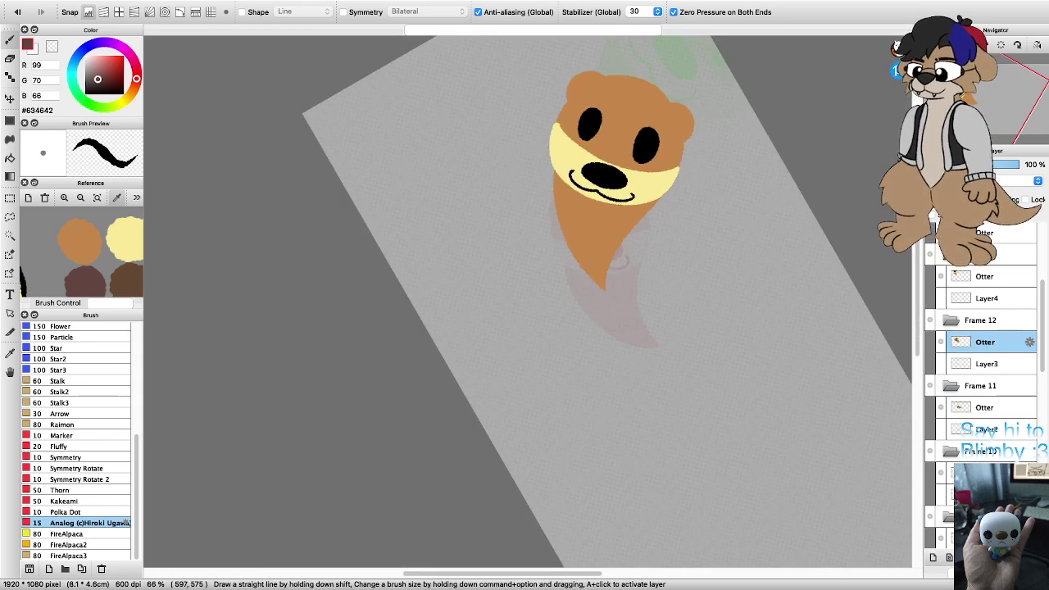
{"action": "scroll", "coordinate": [566, 178], "scroll_direction": "up", "scroll_amount": 3}
{"action": "mouse_move", "coordinate": [555, 199]}
{"action": "left_mouse_down"}
{"action": "mouse_move", "coordinate": [546, 253]}
{"action": "mouse_move", "coordinate": [564, 287]}
{"action": "mouse_move", "coordinate": [599, 241]}
{"action": "left_mouse_up"}
{"action": "mouse_move", "coordinate": [689, 258]}
{"action": "left_mouse_down"}
{"action": "mouse_move", "coordinate": [665, 299]}
{"action": "mouse_move", "coordinate": [679, 333]}
{"action": "mouse_move", "coordinate": [705, 337]}
{"action": "mouse_move", "coordinate": [732, 285]}
{"action": "left_mouse_up"}
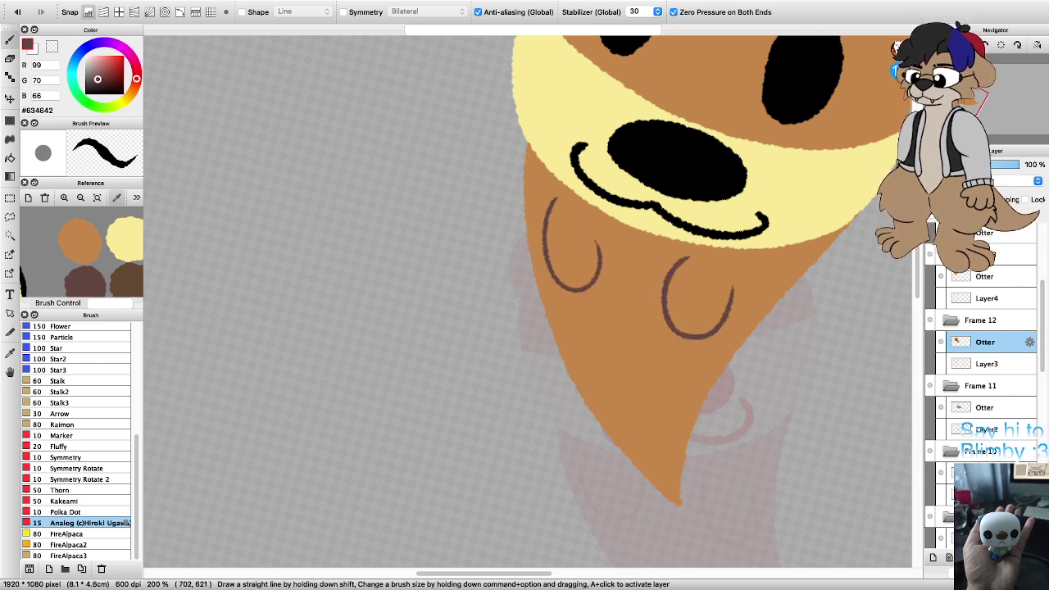
{"action": "mouse_move", "coordinate": [590, 367]}
{"action": "left_mouse_down"}
{"action": "mouse_move", "coordinate": [611, 412]}
{"action": "mouse_move", "coordinate": [624, 406]}
{"action": "mouse_move", "coordinate": [619, 388]}
{"action": "mouse_move", "coordinate": [653, 389]}
{"action": "mouse_move", "coordinate": [651, 423]}
{"action": "mouse_move", "coordinate": [667, 421]}
{"action": "mouse_move", "coordinate": [677, 395]}
{"action": "left_mouse_up"}
{"action": "scroll", "coordinate": [677, 402], "scroll_direction": "down", "scroll_amount": 3}
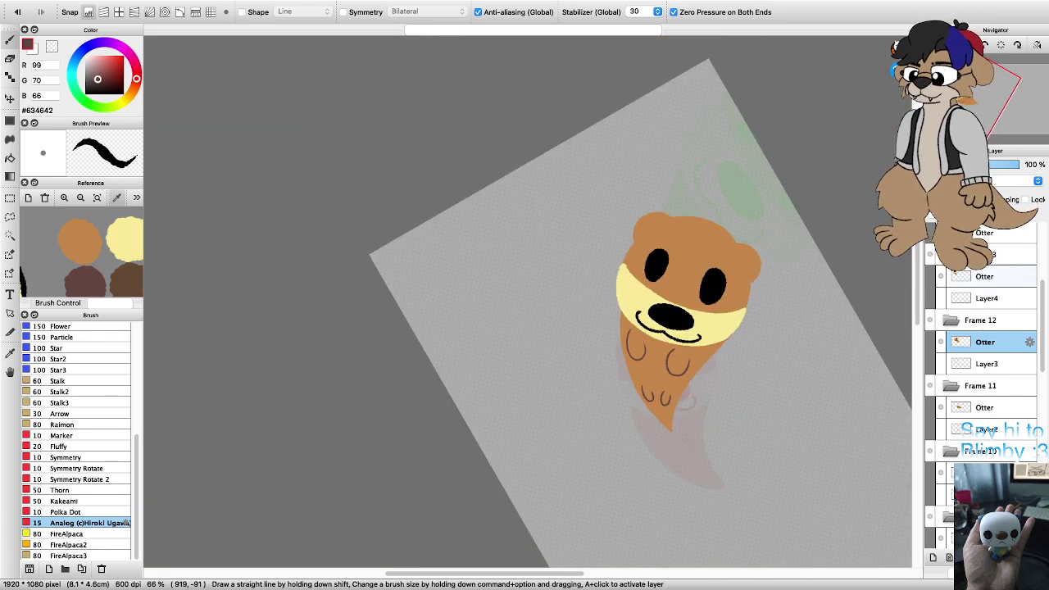
Step: On the Otter layer of Frame 13, draw two dark brown U-shaped arms below the muzzle, undoing the unsatisfactory strokes
{"action": "left_click", "coordinate": [992, 276]}
{"action": "key", "text": "Left"}
{"action": "key", "text": "Left"}
{"action": "scroll", "coordinate": [586, 229], "scroll_direction": "down", "scroll_amount": 2}
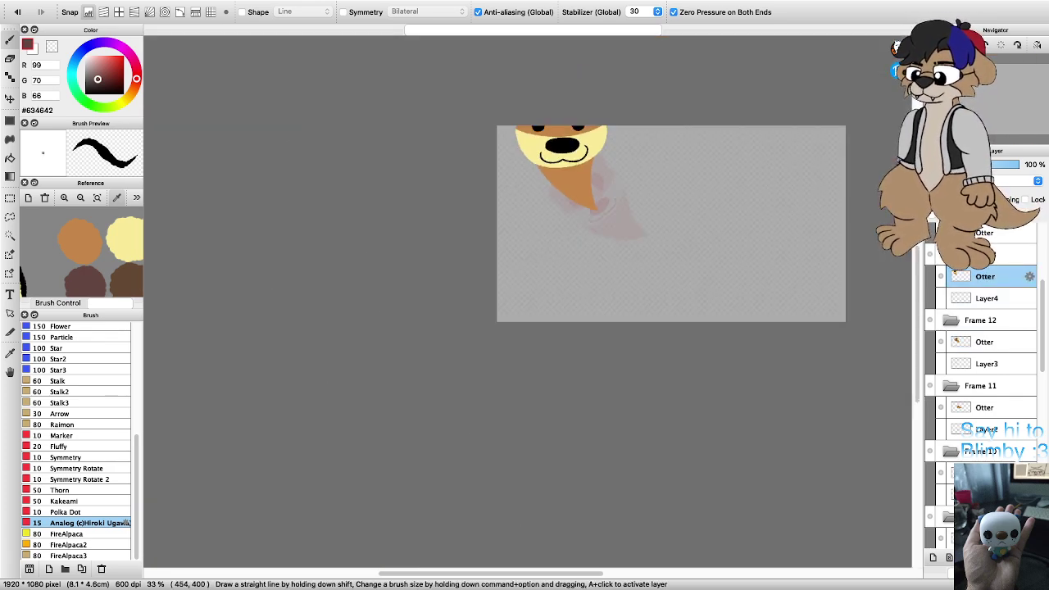
{"action": "key", "text": "super+plus"}
{"action": "key", "text": "super+plus"}
{"action": "key", "text": "super+plus"}
{"action": "key", "text": "super+plus"}
{"action": "key", "text": "super+plus"}
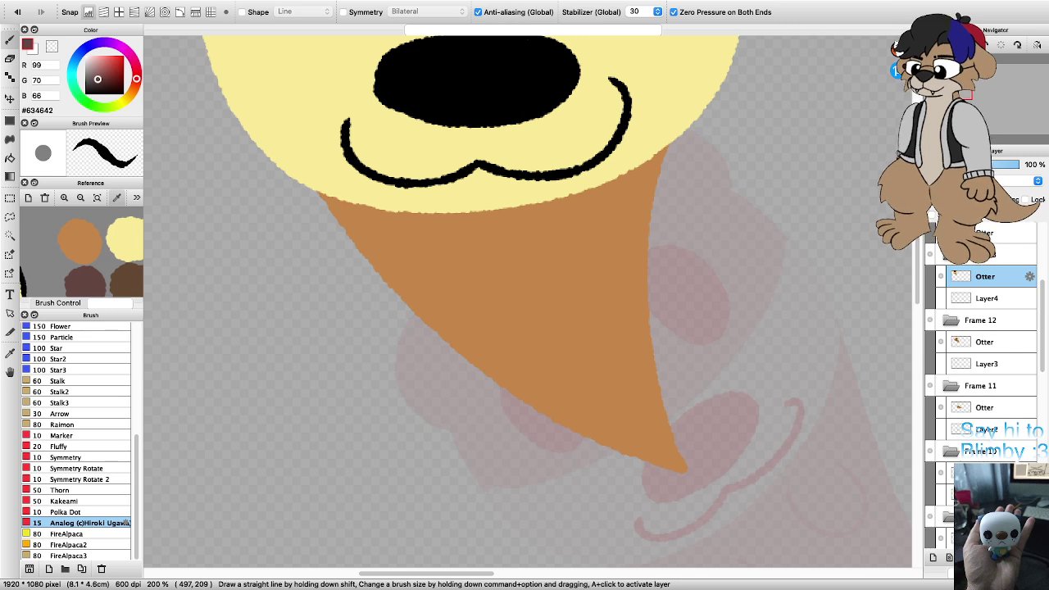
{"action": "mouse_move", "coordinate": [622, 195]}
{"action": "left_mouse_down"}
{"action": "mouse_move", "coordinate": [602, 293]}
{"action": "mouse_move", "coordinate": [573, 290]}
{"action": "mouse_move", "coordinate": [553, 231]}
{"action": "left_mouse_up"}
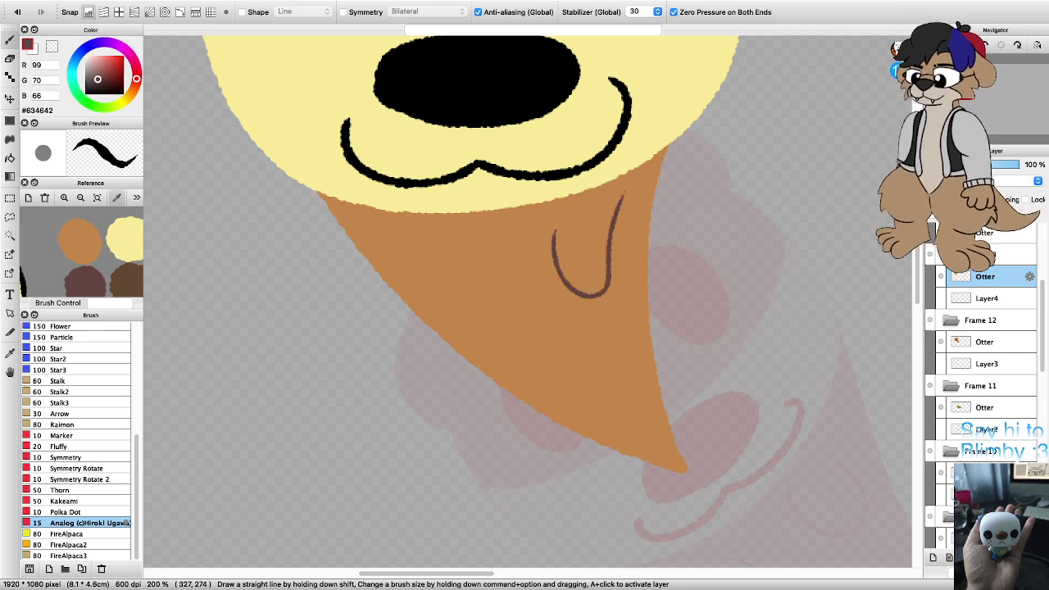
{"action": "key", "text": "super+z"}
{"action": "mouse_move", "coordinate": [368, 230]}
{"action": "left_mouse_down"}
{"action": "mouse_move", "coordinate": [385, 268]}
{"action": "mouse_move", "coordinate": [429, 296]}
{"action": "mouse_move", "coordinate": [455, 274]}
{"action": "mouse_move", "coordinate": [438, 232]}
{"action": "mouse_move", "coordinate": [400, 230]}
{"action": "mouse_move", "coordinate": [409, 278]}
{"action": "mouse_move", "coordinate": [433, 310]}
{"action": "mouse_move", "coordinate": [478, 318]}
{"action": "mouse_move", "coordinate": [488, 294]}
{"action": "mouse_move", "coordinate": [470, 243]}
{"action": "left_mouse_up"}
{"action": "key", "text": "super+z"}
{"action": "mouse_move", "coordinate": [545, 226]}
{"action": "left_mouse_down"}
{"action": "mouse_move", "coordinate": [555, 287]}
{"action": "mouse_move", "coordinate": [590, 306]}
{"action": "mouse_move", "coordinate": [614, 223]}
{"action": "left_mouse_up"}
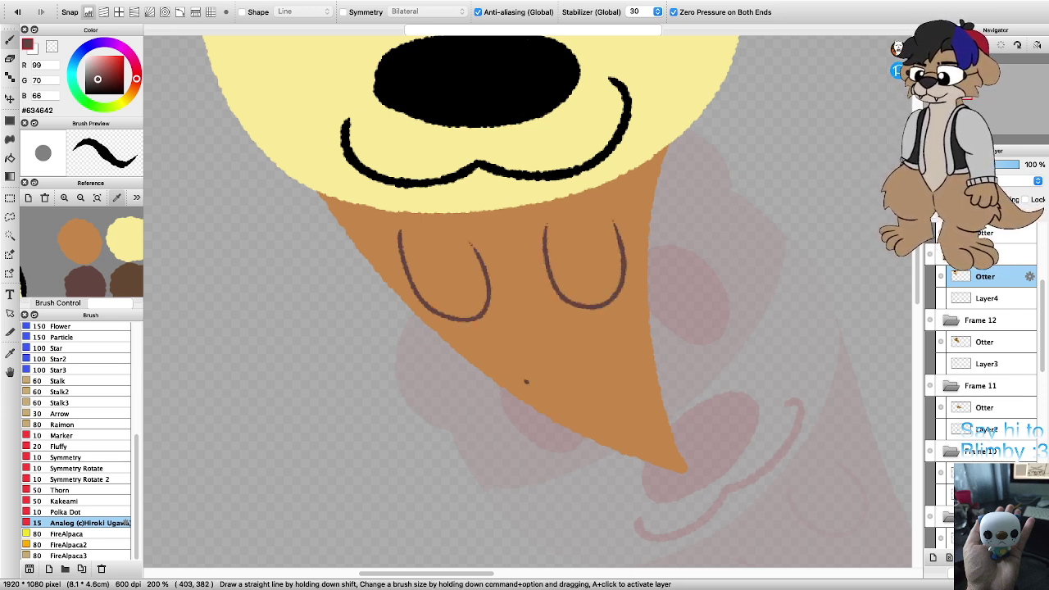
Step: Draw two small dark brown U-shaped feet above the tail tip of the Frame 13 otter
{"action": "mouse_move", "coordinate": [526, 382]}
{"action": "left_mouse_down"}
{"action": "mouse_move", "coordinate": [577, 414]}
{"action": "mouse_move", "coordinate": [590, 399]}
{"action": "mouse_move", "coordinate": [562, 366]}
{"action": "mouse_move", "coordinate": [592, 375]}
{"action": "mouse_move", "coordinate": [617, 410]}
{"action": "mouse_move", "coordinate": [637, 406]}
{"action": "mouse_move", "coordinate": [631, 352]}
{"action": "left_mouse_up"}
{"action": "scroll", "coordinate": [635, 380], "scroll_direction": "down", "scroll_amount": 4}
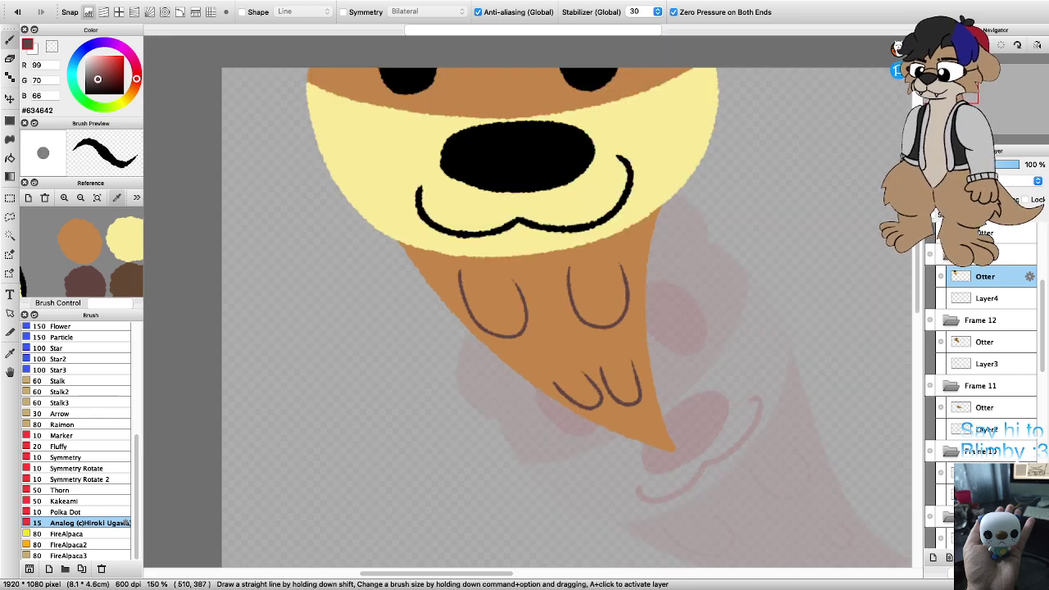
{"action": "scroll", "coordinate": [984, 369], "scroll_direction": "up", "scroll_amount": 3}
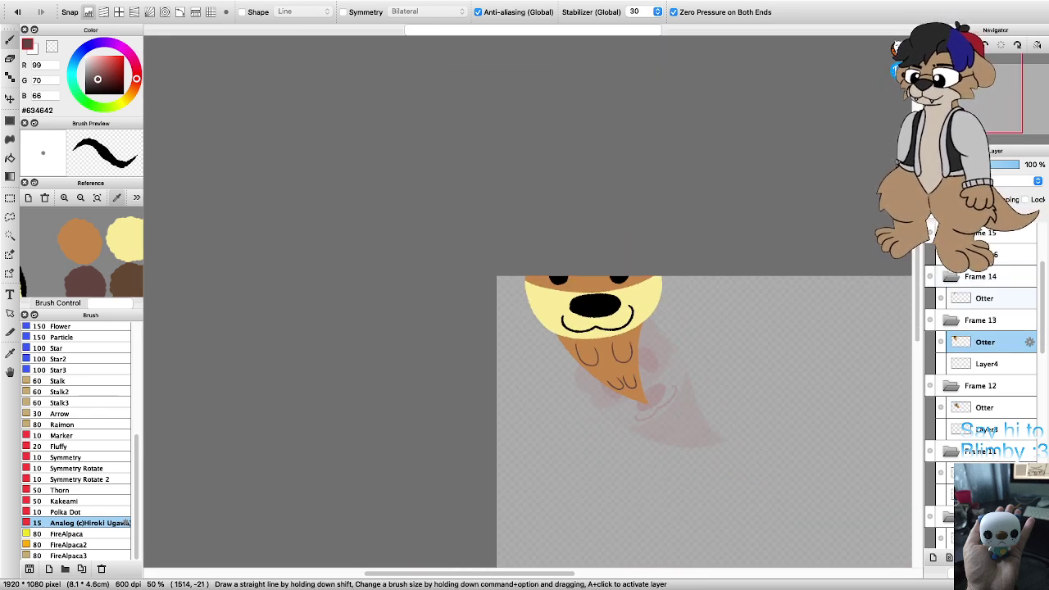
Step: On the Otter layer of Frame 14, draw two dark brown U-shaped feet on the body part at the canvas's upper edge
{"action": "left_click", "coordinate": [985, 298]}
{"action": "scroll", "coordinate": [573, 281], "scroll_direction": "up", "scroll_amount": 4}
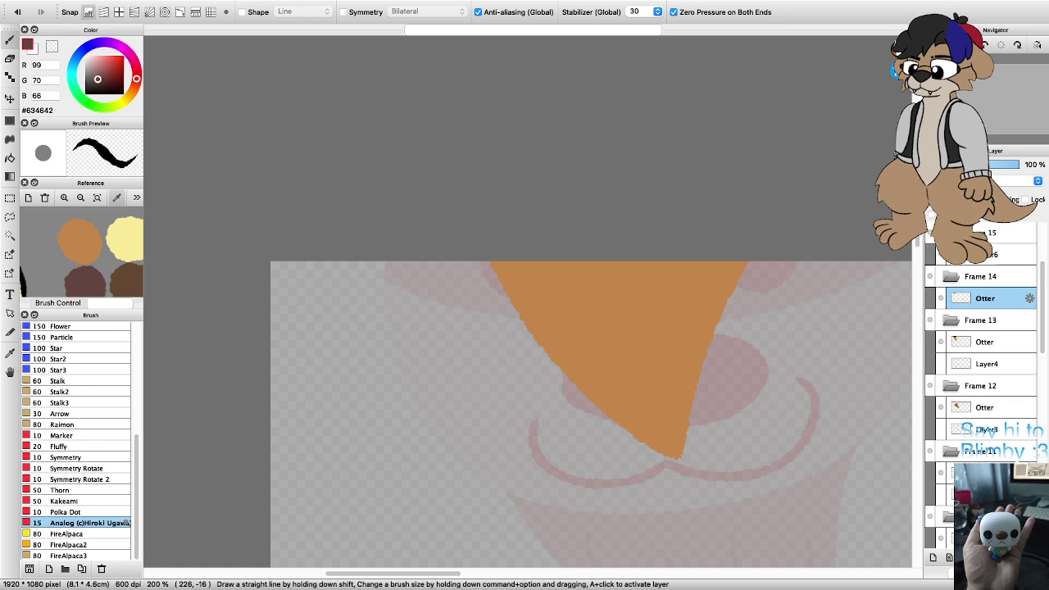
{"action": "mouse_move", "coordinate": [517, 264]}
{"action": "left_mouse_down"}
{"action": "mouse_move", "coordinate": [541, 308]}
{"action": "mouse_move", "coordinate": [560, 314]}
{"action": "mouse_move", "coordinate": [586, 284]}
{"action": "mouse_move", "coordinate": [538, 278]}
{"action": "mouse_move", "coordinate": [558, 320]}
{"action": "mouse_move", "coordinate": [588, 339]}
{"action": "mouse_move", "coordinate": [597, 283]}
{"action": "left_mouse_up"}
{"action": "key", "text": "super+z"}
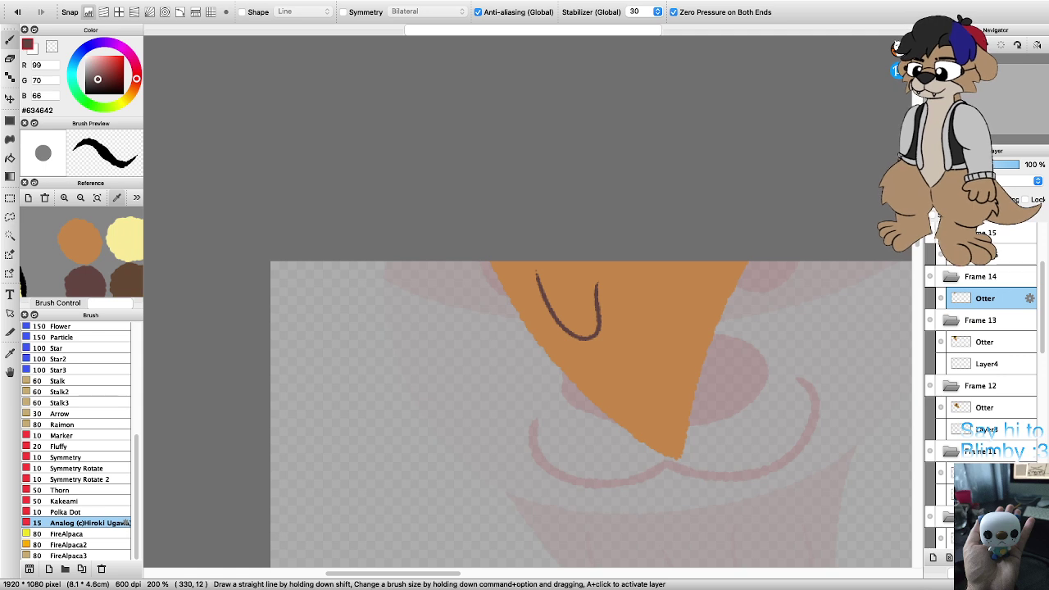
{"action": "key", "text": "super+z"}
{"action": "mouse_move", "coordinate": [523, 263]}
{"action": "left_mouse_down"}
{"action": "mouse_move", "coordinate": [567, 321]}
{"action": "mouse_move", "coordinate": [598, 312]}
{"action": "mouse_move", "coordinate": [595, 264]}
{"action": "mouse_move", "coordinate": [655, 266]}
{"action": "mouse_move", "coordinate": [657, 301]}
{"action": "mouse_move", "coordinate": [679, 327]}
{"action": "mouse_move", "coordinate": [700, 315]}
{"action": "mouse_move", "coordinate": [718, 263]}
{"action": "left_mouse_up"}
{"action": "scroll", "coordinate": [698, 300], "scroll_direction": "down", "scroll_amount": 3}
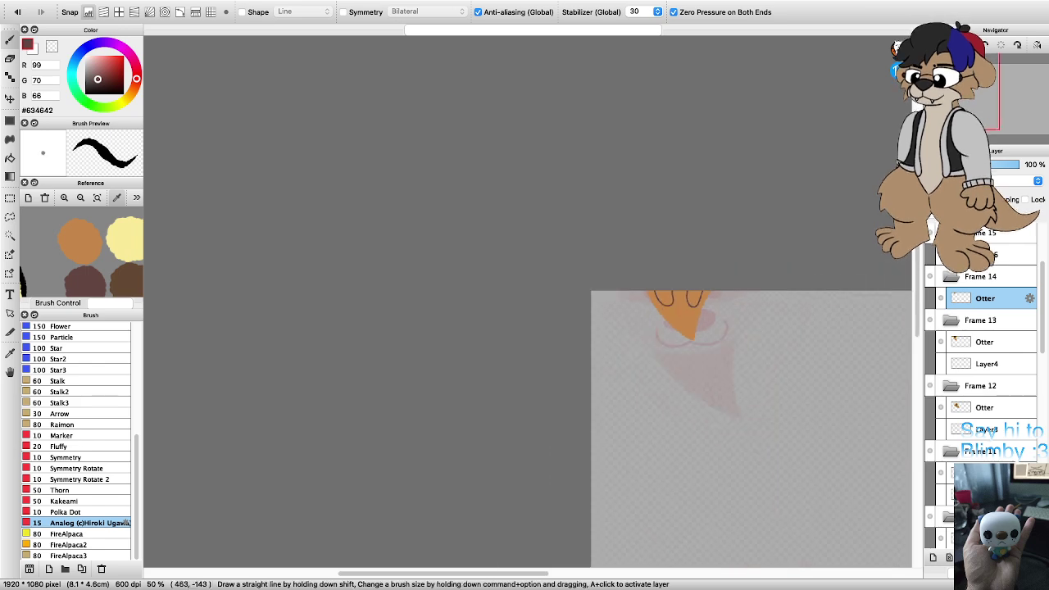
Step: Return to the Otter layer of Frame 1 and check the arms and feet through the first frames, ending on Frame 3
{"action": "left_click", "coordinate": [992, 254]}
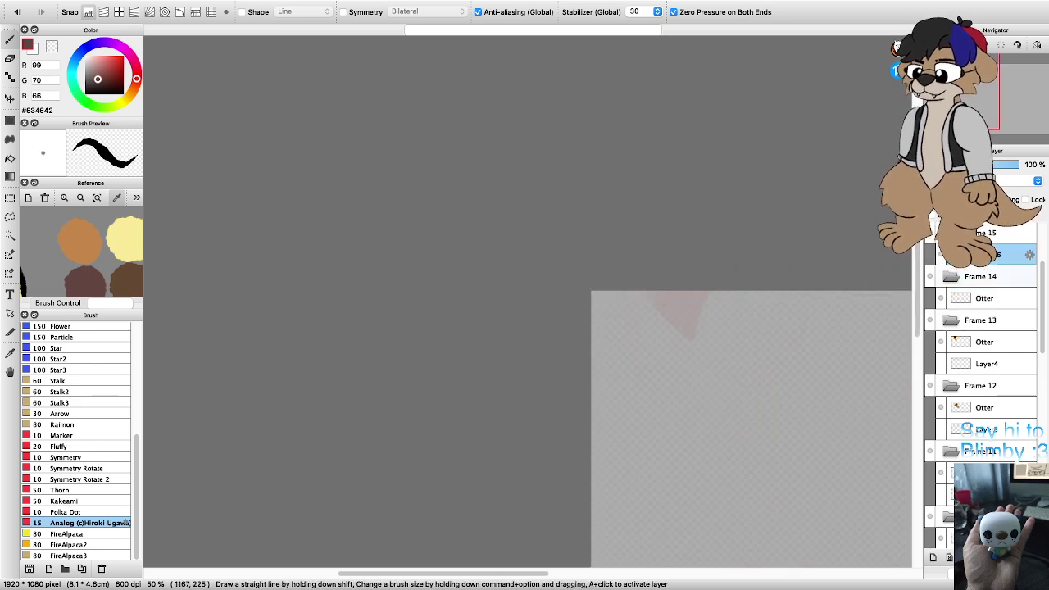
{"action": "scroll", "coordinate": [981, 369], "scroll_direction": "down", "scroll_amount": 15}
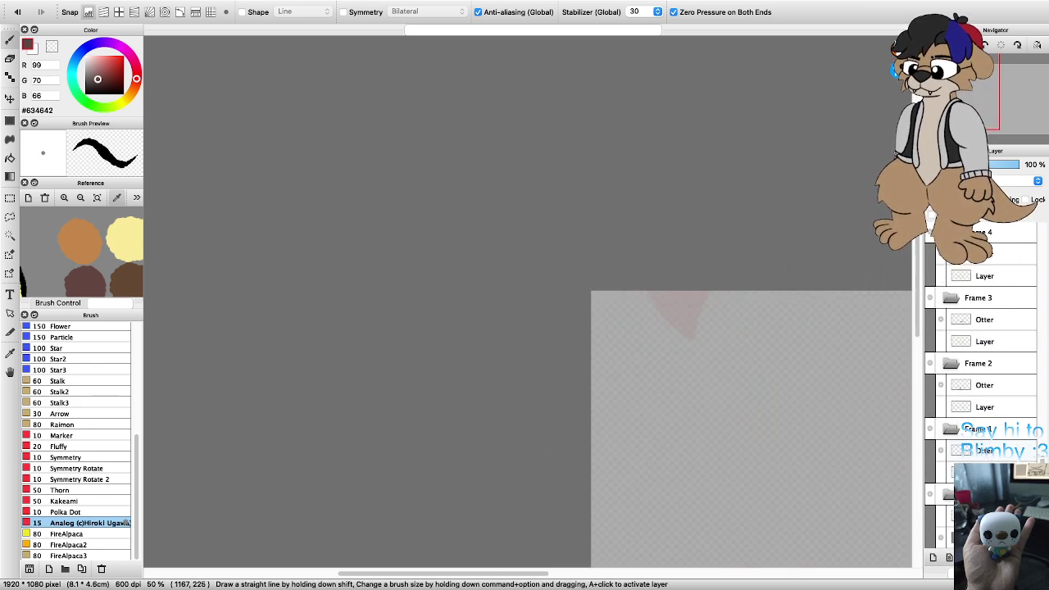
{"action": "left_click", "coordinate": [992, 451]}
{"action": "scroll", "coordinate": [750, 405], "scroll_direction": "down", "scroll_amount": 5}
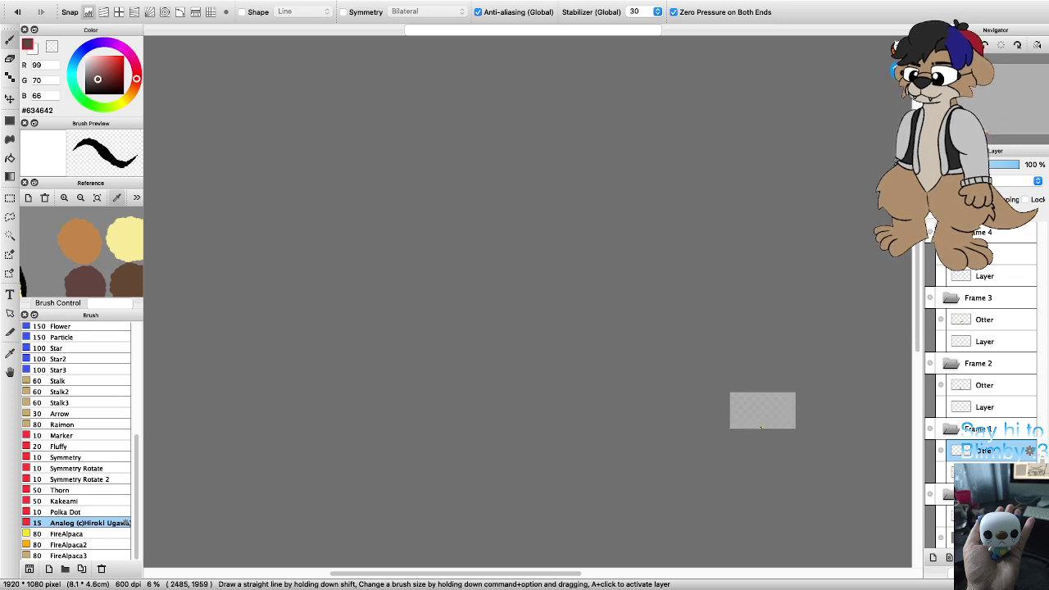
{"action": "scroll", "coordinate": [783, 419], "scroll_direction": "up", "scroll_amount": 5}
{"action": "scroll", "coordinate": [637, 479], "scroll_direction": "up", "scroll_amount": 2}
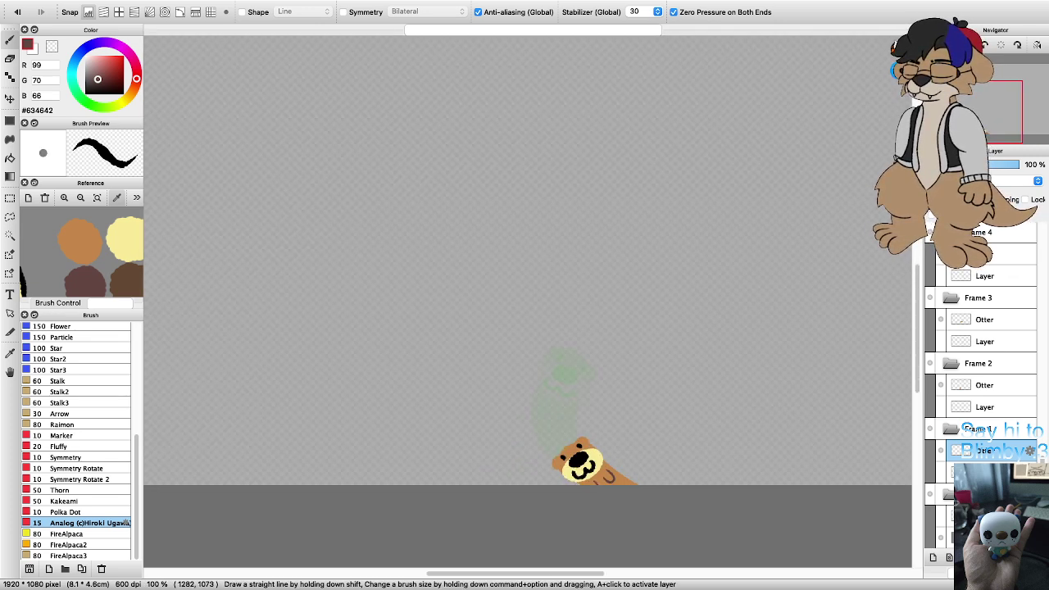
{"action": "key", "text": "super+Up"}
{"action": "key", "text": "super+Up"}
{"action": "key", "text": "super+Up"}
{"action": "key", "text": "super+Down"}
{"action": "key", "text": "super+Down"}
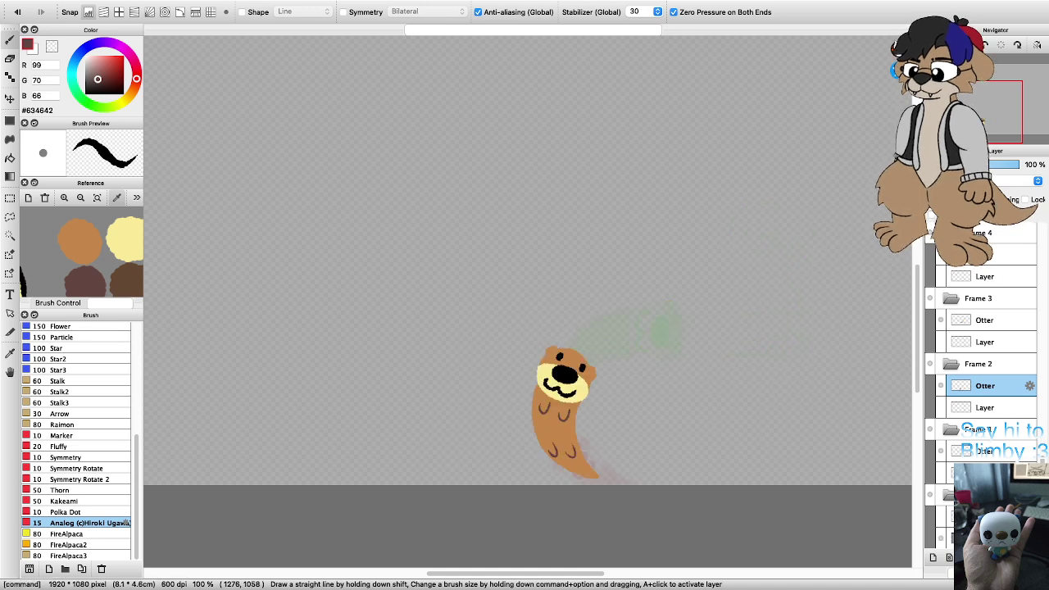
{"action": "key", "text": "super+Down"}
{"action": "key", "text": "super+Up"}
{"action": "key", "text": "super+Right"}
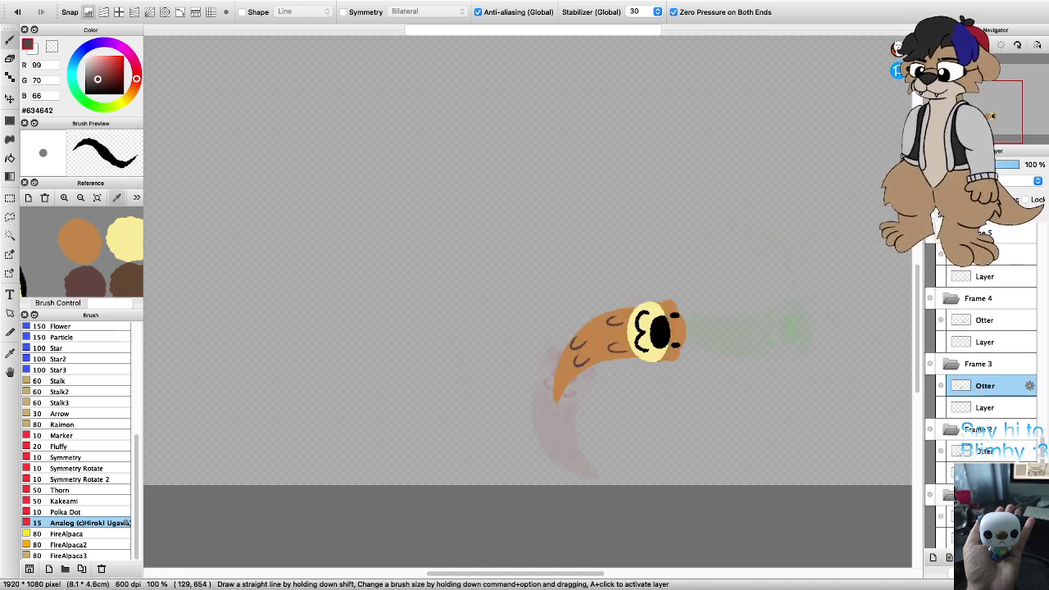
Step: Bring the reference image's palette into view and sample its blue swatch, #6575A9, as the brush colour
{"action": "scroll", "coordinate": [81, 251], "scroll_direction": "down", "scroll_amount": 3}
{"action": "left_click_drag", "start_coordinate": [82, 266], "coordinate": [82, 250]}
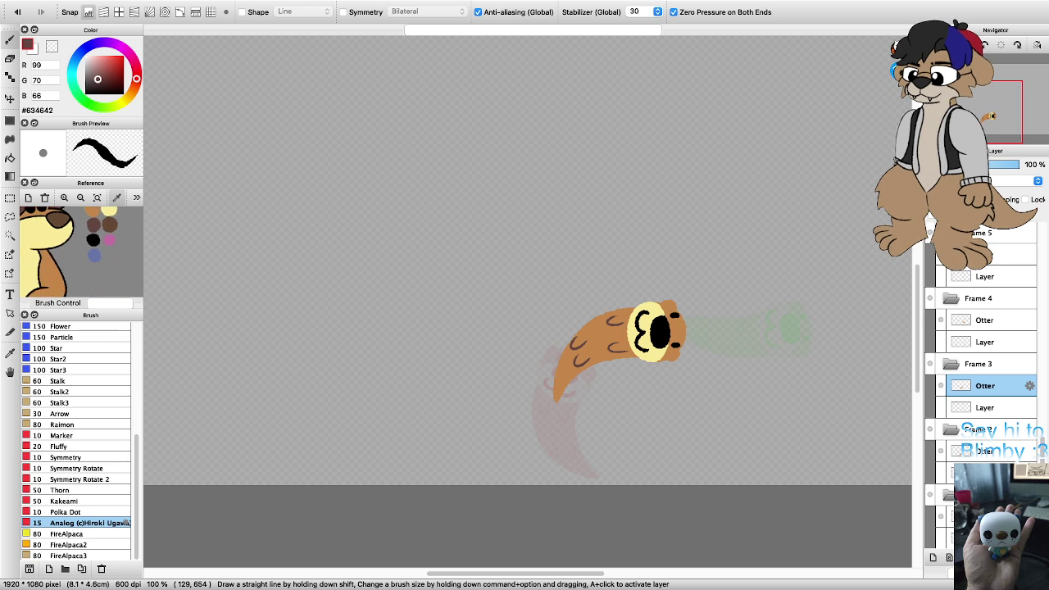
{"action": "left_click", "coordinate": [94, 255]}
{"action": "left_click", "coordinate": [94, 255]}
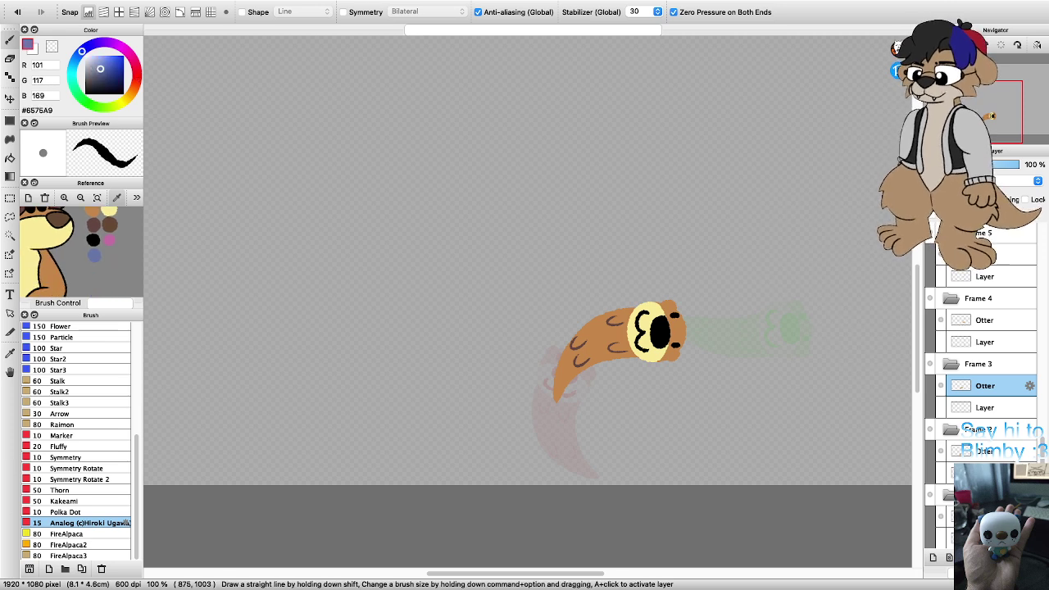
{"action": "scroll", "coordinate": [560, 453], "scroll_direction": "up", "scroll_amount": 3}
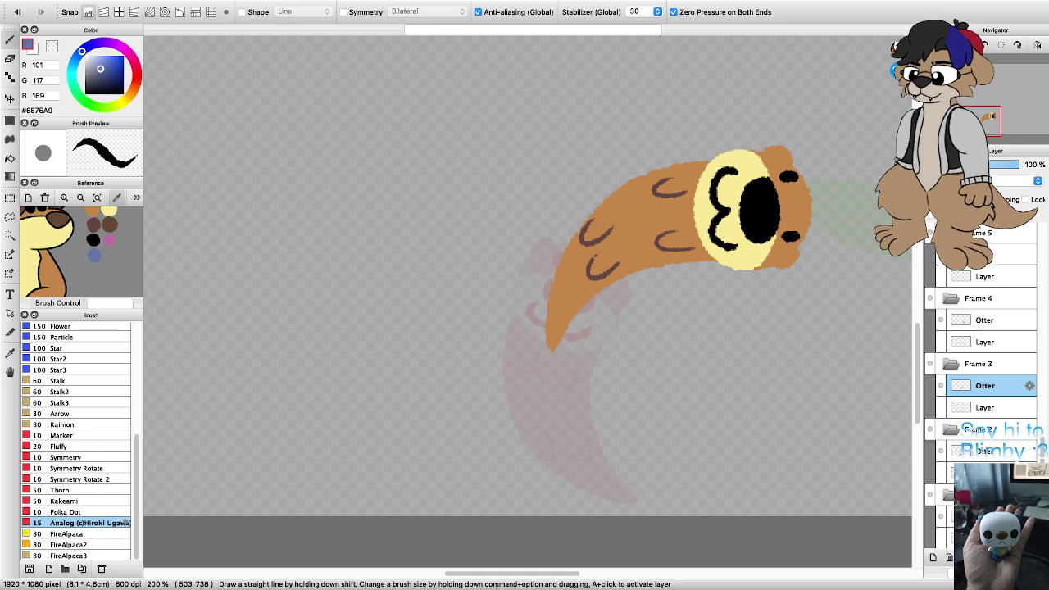
Step: Set the brush colour to white (#FFFFFF) and draw three round bubbles with small highlights behind the Frame 3 otter
{"action": "left_click", "coordinate": [85, 56]}
{"action": "mouse_move", "coordinate": [587, 427]}
{"action": "left_mouse_down"}
{"action": "mouse_move", "coordinate": [624, 419]}
{"action": "mouse_move", "coordinate": [576, 416]}
{"action": "mouse_move", "coordinate": [617, 429]}
{"action": "mouse_move", "coordinate": [585, 436]}
{"action": "mouse_move", "coordinate": [605, 415]}
{"action": "left_mouse_up"}
{"action": "key", "text": "super+z"}
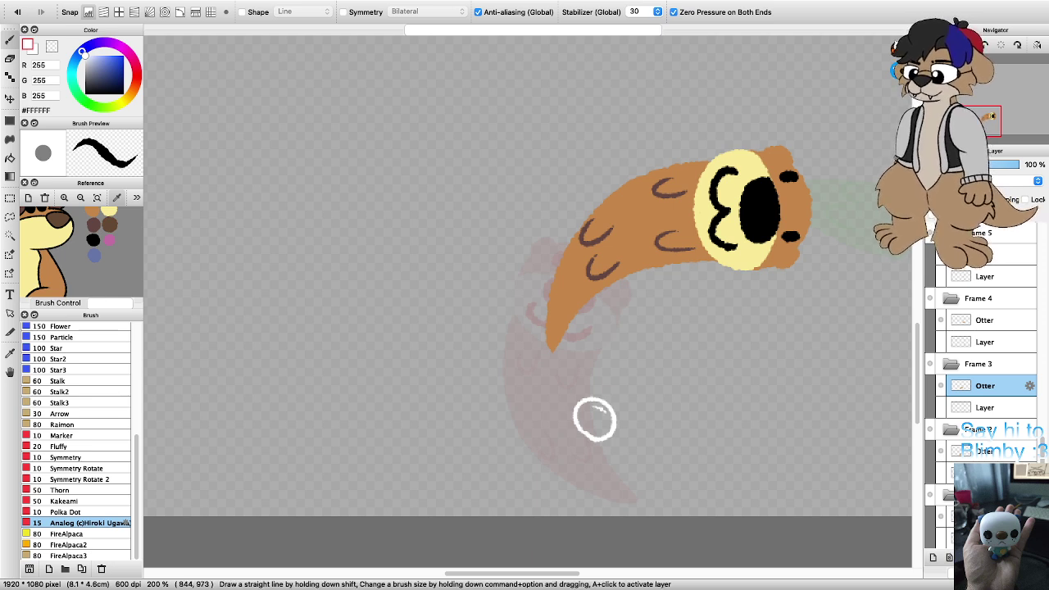
{"action": "mouse_move", "coordinate": [499, 472]}
{"action": "left_mouse_down"}
{"action": "mouse_move", "coordinate": [538, 456]}
{"action": "mouse_move", "coordinate": [497, 474]}
{"action": "mouse_move", "coordinate": [522, 447]}
{"action": "left_mouse_up"}
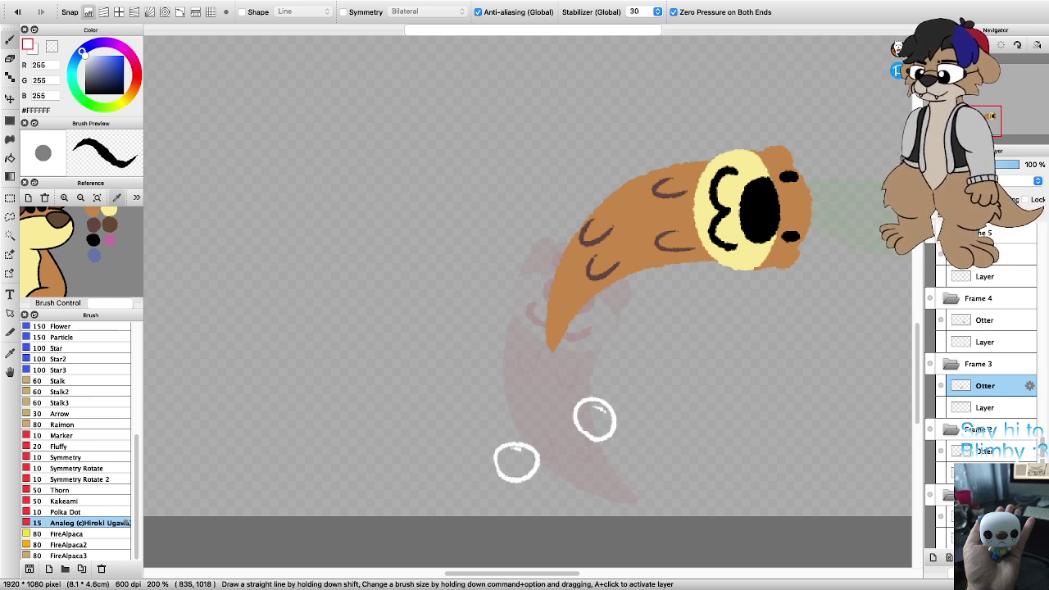
{"action": "mouse_move", "coordinate": [476, 397]}
{"action": "left_mouse_down"}
{"action": "mouse_move", "coordinate": [475, 379]}
{"action": "mouse_move", "coordinate": [515, 386]}
{"action": "mouse_move", "coordinate": [479, 385]}
{"action": "mouse_move", "coordinate": [505, 384]}
{"action": "left_mouse_up"}
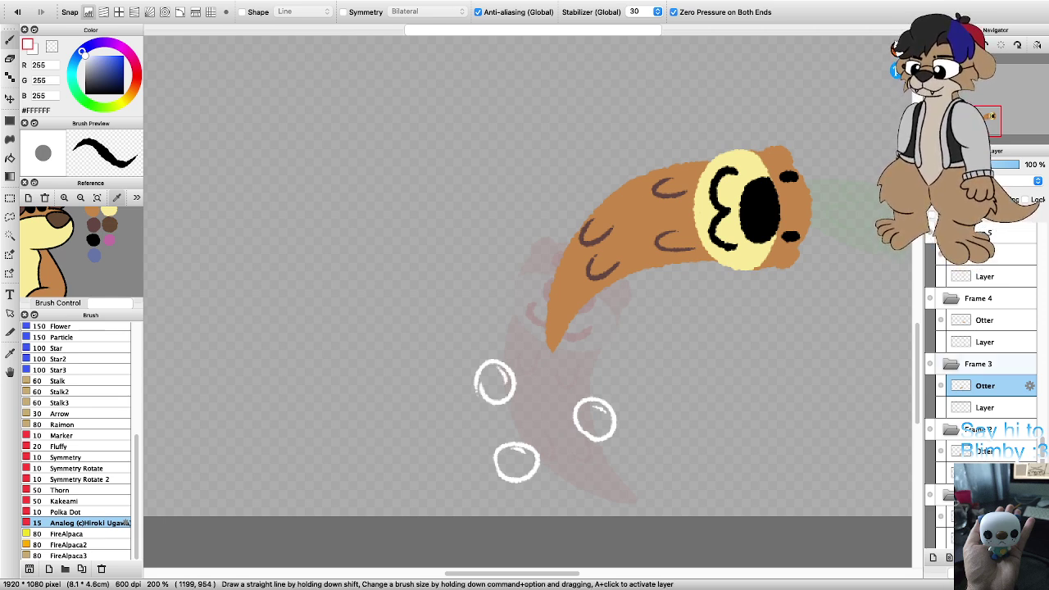
Step: Try a white bubble outline on the Otter layer of Frame 4, and undo it together with the white bubbles on Frame 3
{"action": "left_click", "coordinate": [992, 320]}
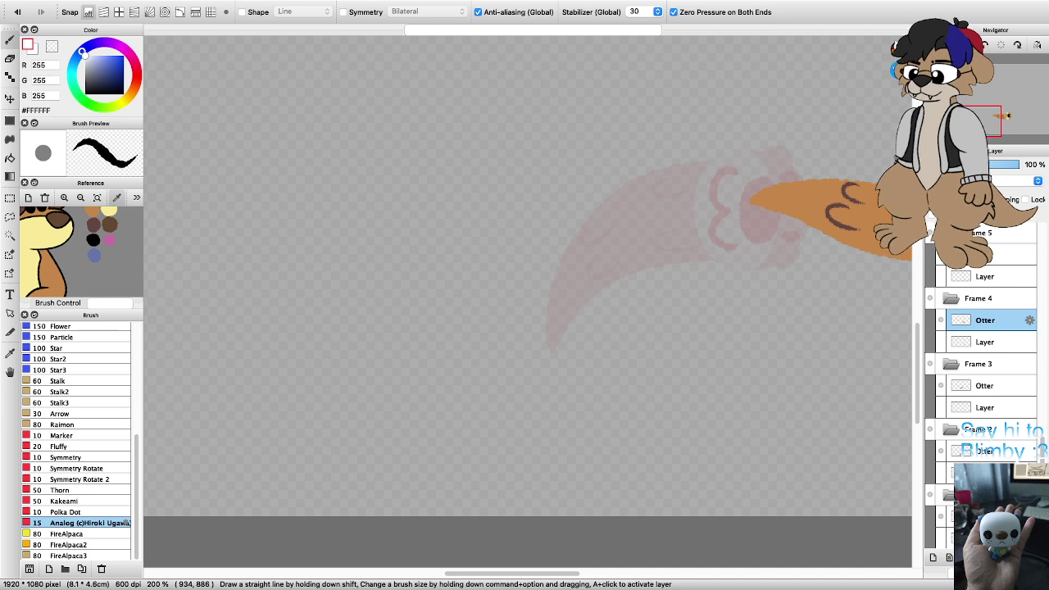
{"action": "mouse_move", "coordinate": [616, 344]}
{"action": "left_mouse_down"}
{"action": "mouse_move", "coordinate": [597, 322]}
{"action": "mouse_move", "coordinate": [644, 316]}
{"action": "mouse_move", "coordinate": [617, 340]}
{"action": "left_mouse_up"}
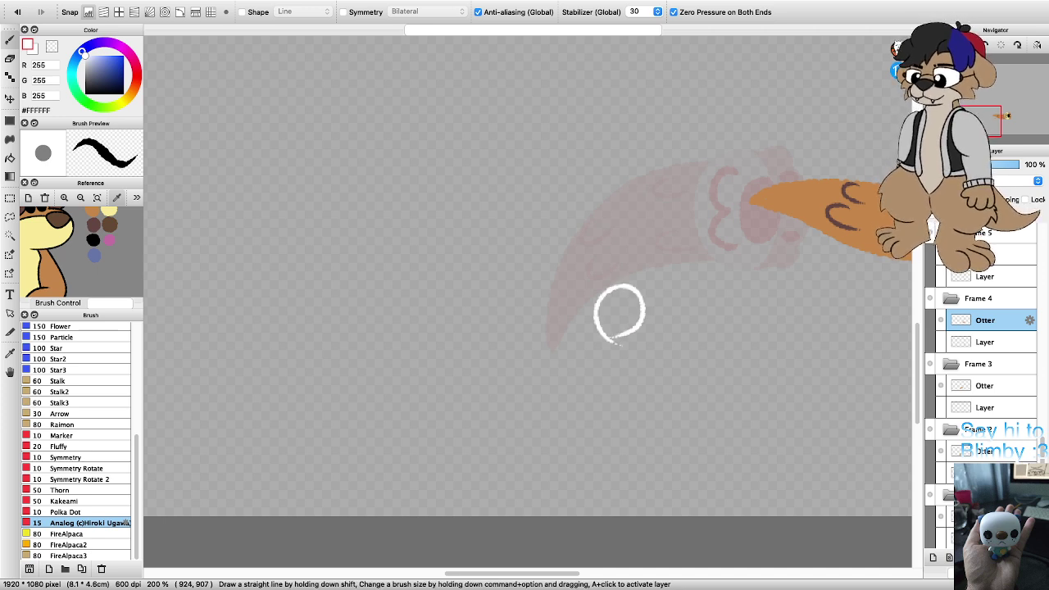
{"action": "key", "text": "super+z"}
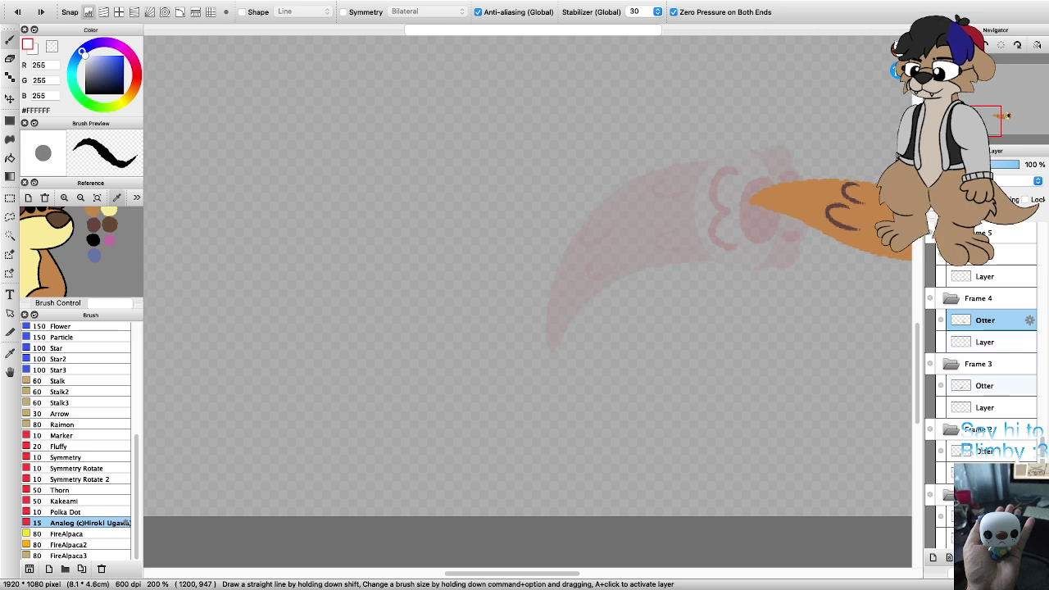
{"action": "key", "text": "super+z"}
{"action": "key", "text": "super+z"}
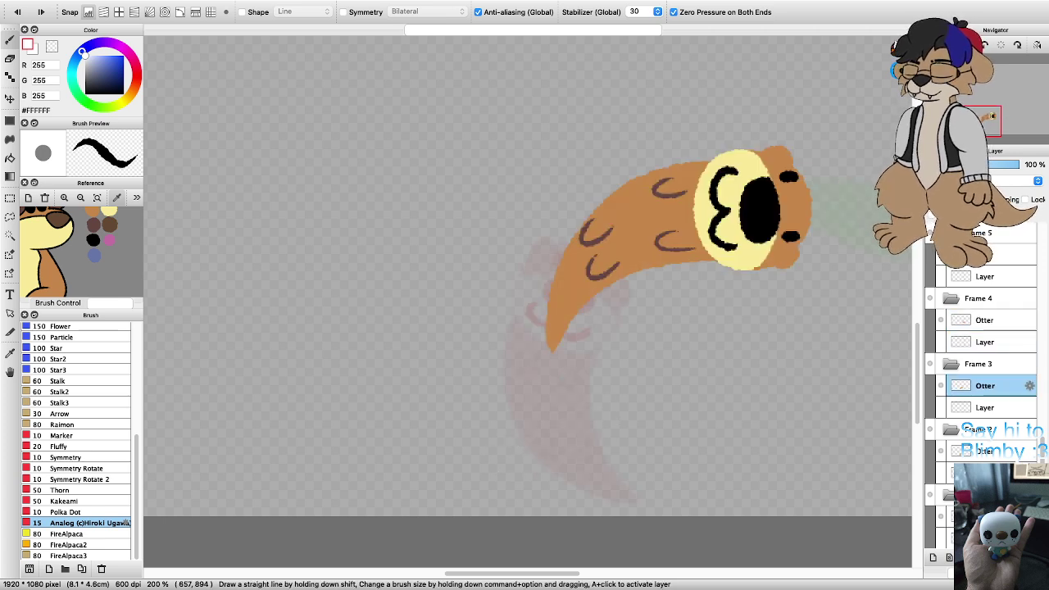
Step: Sample the reference palette's blue, #6575A9, and draw three round bubbles with small highlights behind the Frame 3 otter
{"action": "left_click", "coordinate": [94, 255]}
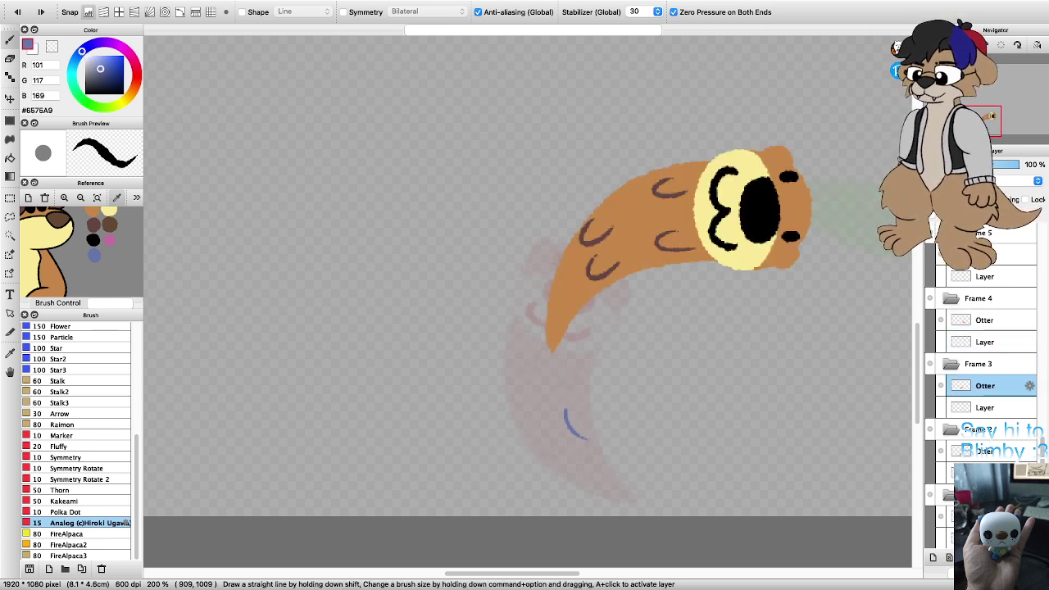
{"action": "left_click_drag", "start_coordinate": [587, 408], "coordinate": [599, 400]}
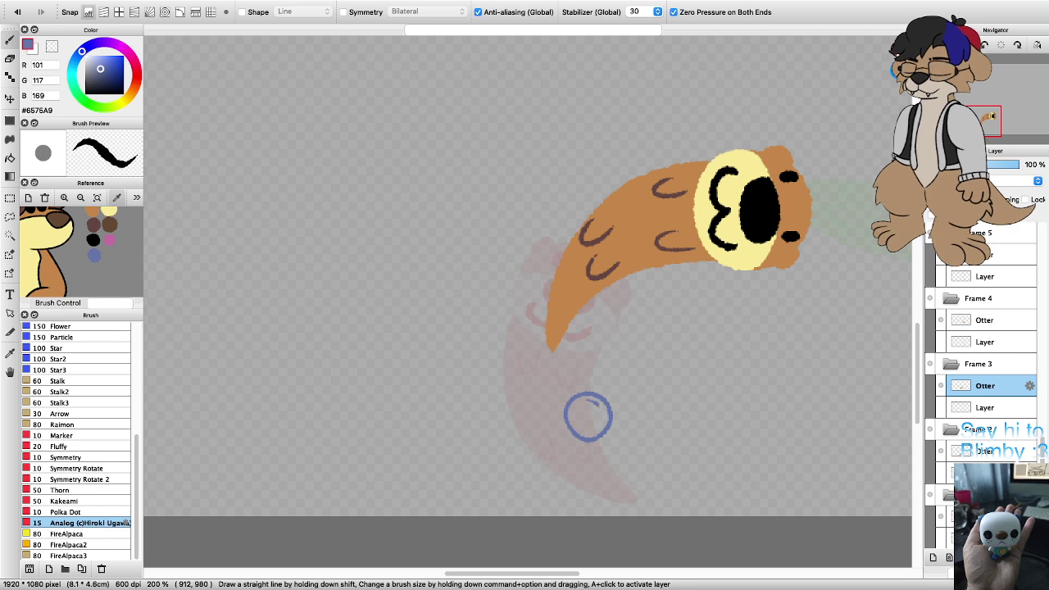
{"action": "mouse_move", "coordinate": [494, 484]}
{"action": "left_mouse_down"}
{"action": "mouse_move", "coordinate": [514, 454]}
{"action": "mouse_move", "coordinate": [531, 485]}
{"action": "mouse_move", "coordinate": [498, 489]}
{"action": "left_mouse_up"}
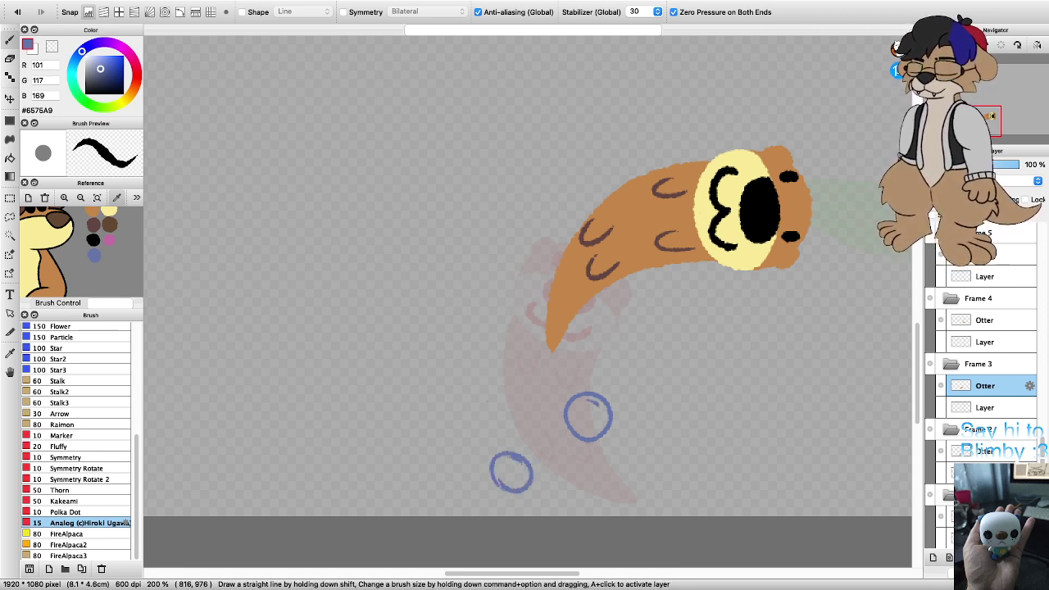
{"action": "mouse_move", "coordinate": [482, 397]}
{"action": "left_mouse_down"}
{"action": "mouse_move", "coordinate": [516, 380]}
{"action": "mouse_move", "coordinate": [484, 400]}
{"action": "mouse_move", "coordinate": [503, 374]}
{"action": "mouse_move", "coordinate": [507, 381]}
{"action": "left_mouse_up"}
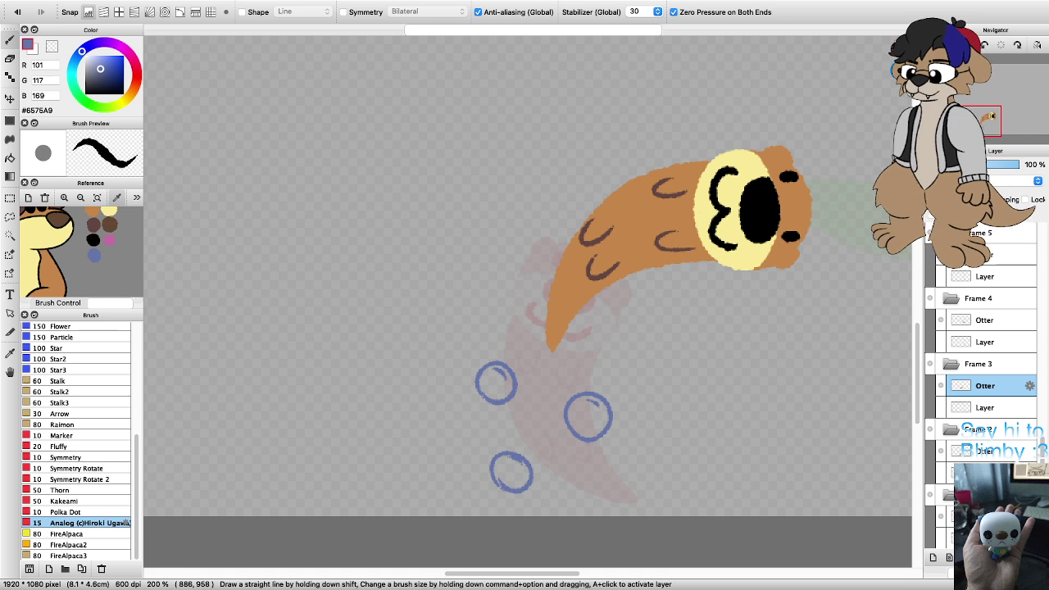
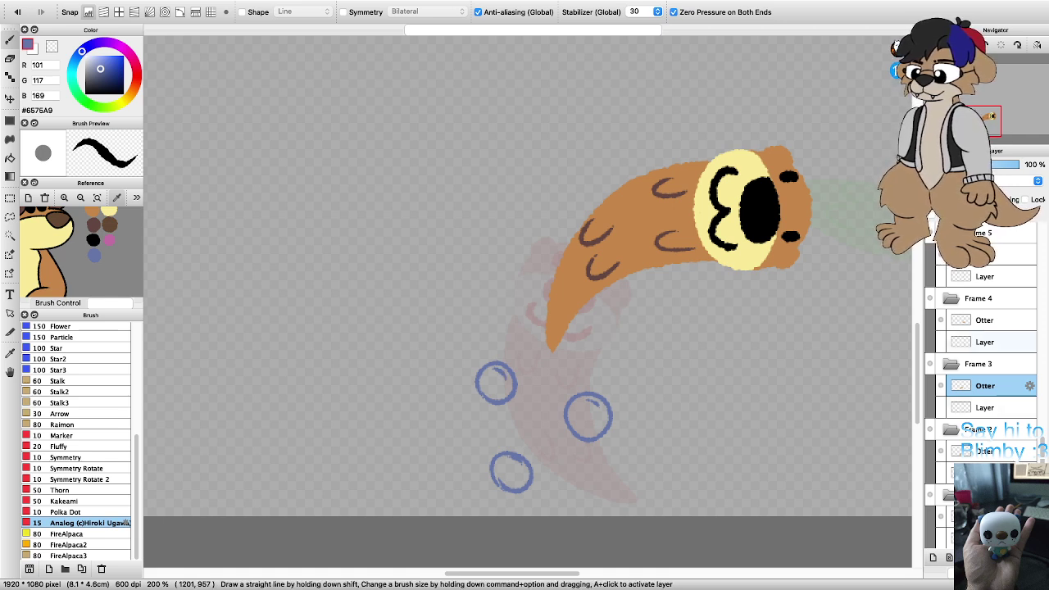
Step: On the Otter layer of Frame 4, draw three blue bubbles with highlights trailing behind the otter's tail
{"action": "left_click", "coordinate": [985, 320]}
{"action": "scroll", "coordinate": [652, 277], "scroll_direction": "down", "scroll_amount": 3}
{"action": "key", "text": "super+plus"}
{"action": "key", "text": "super+plus"}
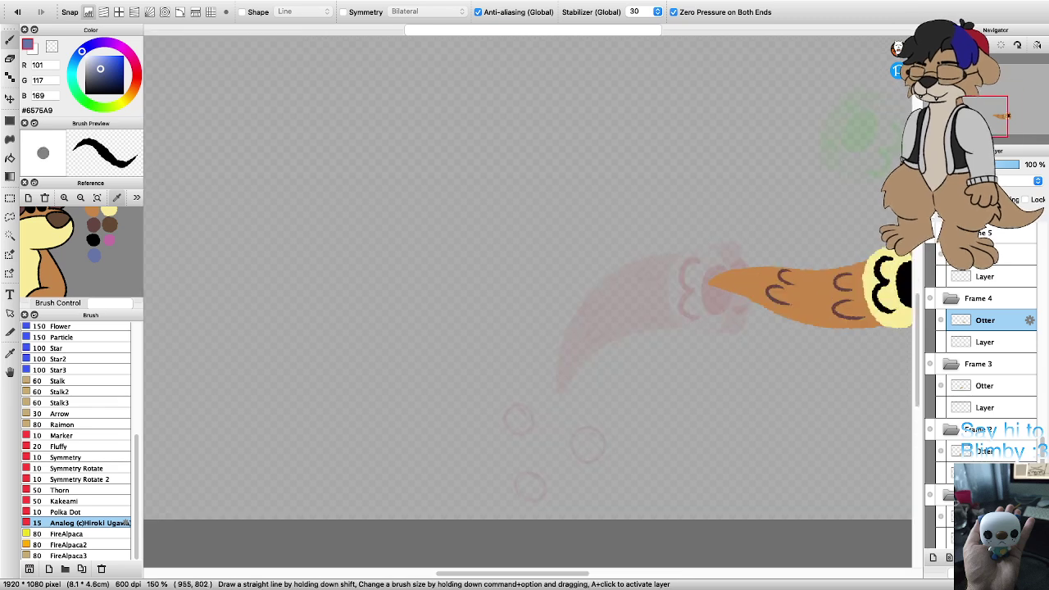
{"action": "mouse_move", "coordinate": [604, 295]}
{"action": "left_mouse_down"}
{"action": "mouse_move", "coordinate": [646, 278]}
{"action": "mouse_move", "coordinate": [606, 300]}
{"action": "mouse_move", "coordinate": [637, 282]}
{"action": "left_mouse_up"}
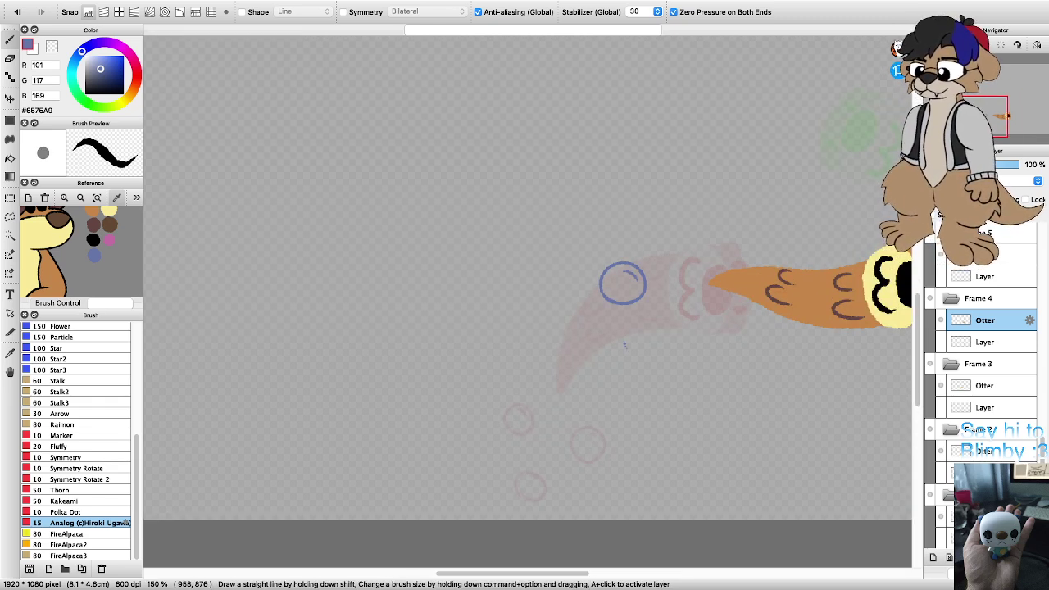
{"action": "mouse_move", "coordinate": [625, 345]}
{"action": "left_mouse_down"}
{"action": "mouse_move", "coordinate": [652, 334]}
{"action": "mouse_move", "coordinate": [627, 348]}
{"action": "left_mouse_up"}
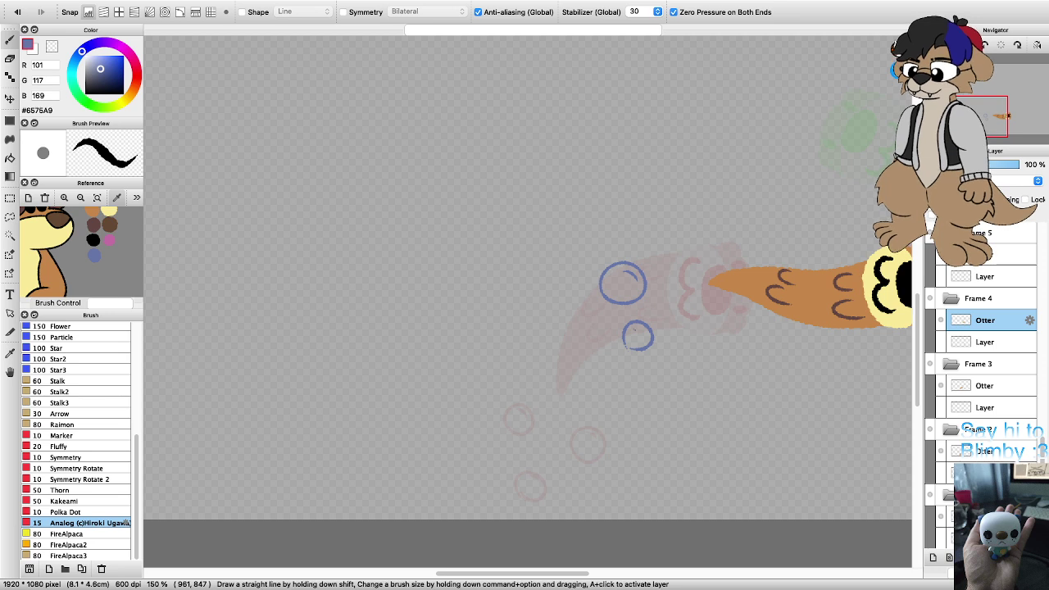
{"action": "mouse_move", "coordinate": [548, 369]}
{"action": "left_mouse_down"}
{"action": "mouse_move", "coordinate": [560, 344]}
{"action": "mouse_move", "coordinate": [580, 366]}
{"action": "mouse_move", "coordinate": [553, 374]}
{"action": "left_mouse_up"}
Step: On the Otter layer of Frame 5, draw the first blue highlighted bubble below and behind the otter's tail
{"action": "scroll", "coordinate": [984, 336], "scroll_direction": "up", "scroll_amount": 2}
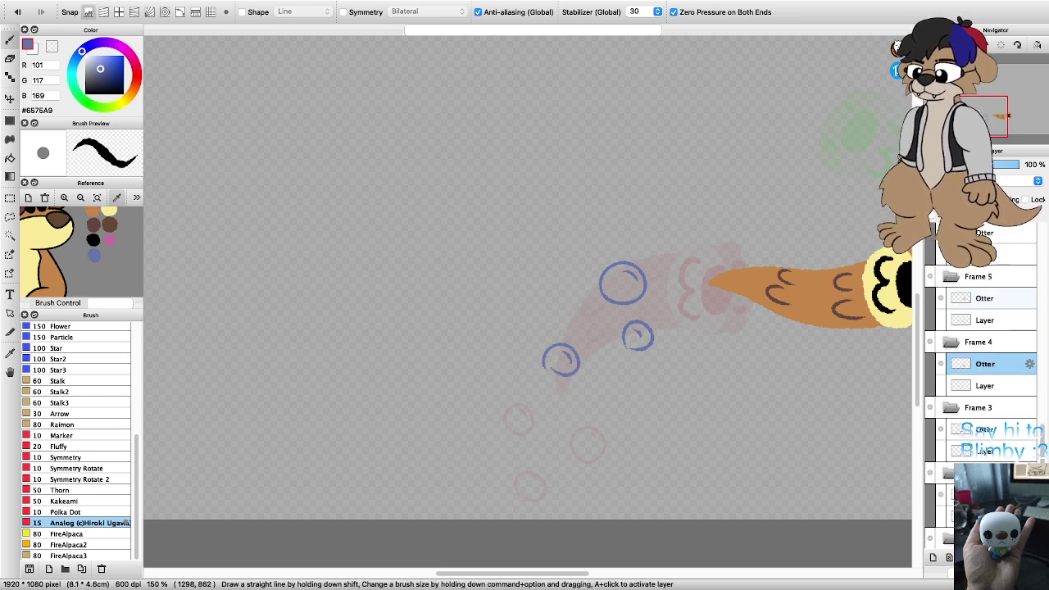
{"action": "left_click", "coordinate": [985, 299]}
{"action": "scroll", "coordinate": [691, 309], "scroll_direction": "down", "scroll_amount": 5}
{"action": "scroll", "coordinate": [792, 269], "scroll_direction": "up", "scroll_amount": 1}
{"action": "key", "text": "super+plus"}
{"action": "key", "text": "super+plus"}
{"action": "key", "text": "super+plus"}
{"action": "key", "text": "super+plus"}
{"action": "key", "text": "super+plus"}
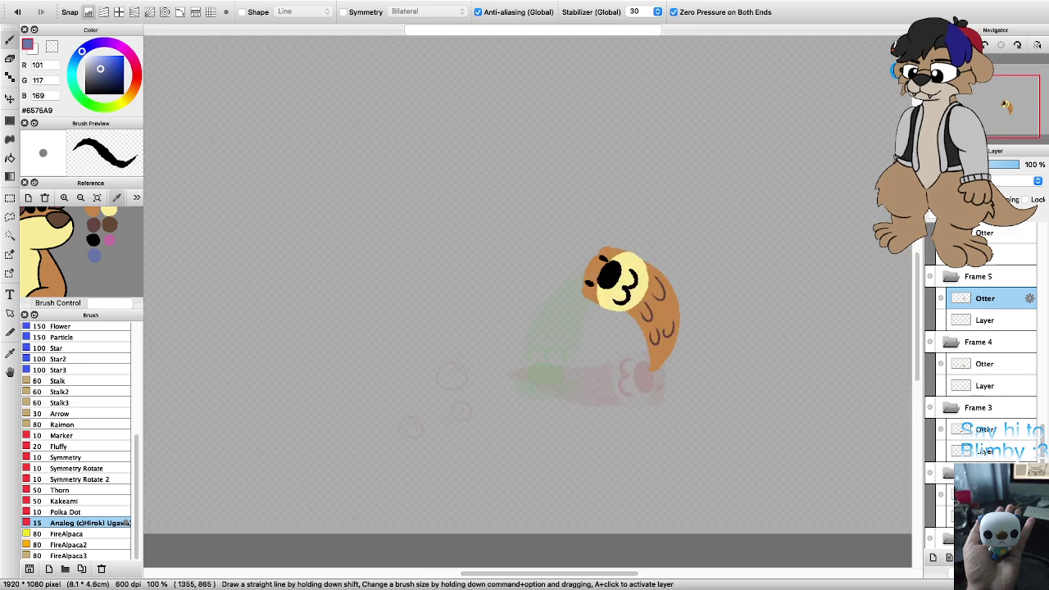
{"action": "mouse_move", "coordinate": [533, 403]}
{"action": "left_mouse_down"}
{"action": "mouse_move", "coordinate": [539, 361]}
{"action": "mouse_move", "coordinate": [571, 370]}
{"action": "mouse_move", "coordinate": [564, 397]}
{"action": "mouse_move", "coordinate": [537, 404]}
{"action": "mouse_move", "coordinate": [560, 381]}
{"action": "left_mouse_up"}
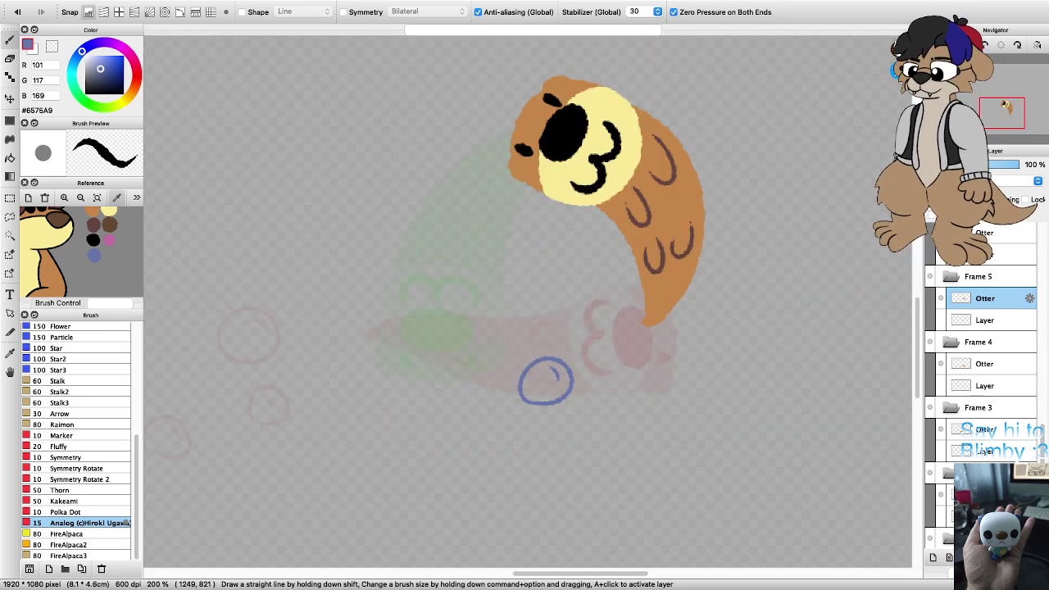
Step: Show the black swim-path guide and draw two more highlighted blue bubbles along it behind the Frame 5 otter
{"action": "scroll", "coordinate": [980, 369], "scroll_direction": "down", "scroll_amount": 3}
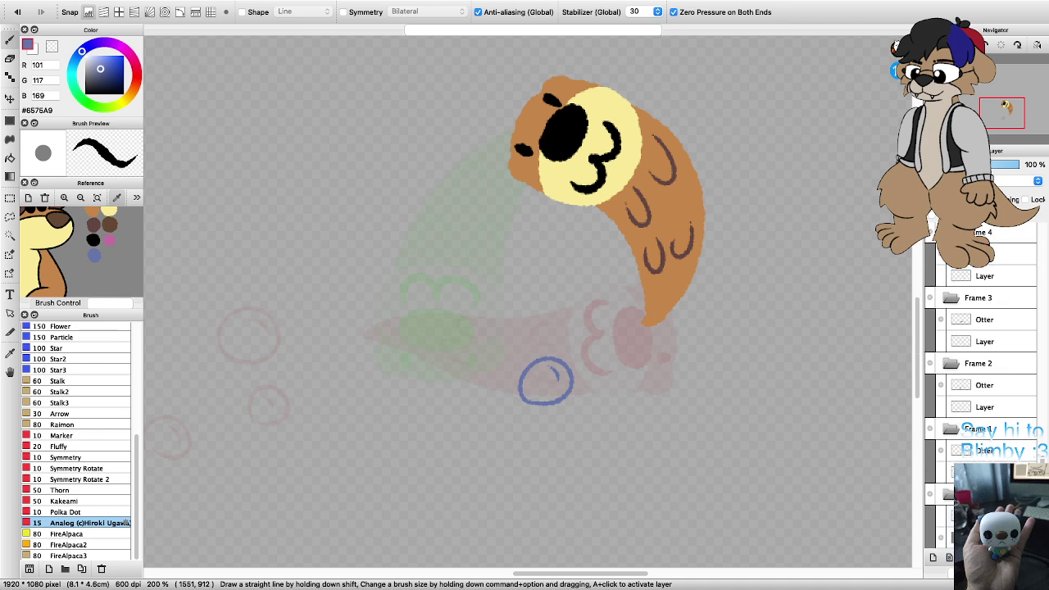
{"action": "left_click", "coordinate": [942, 515]}
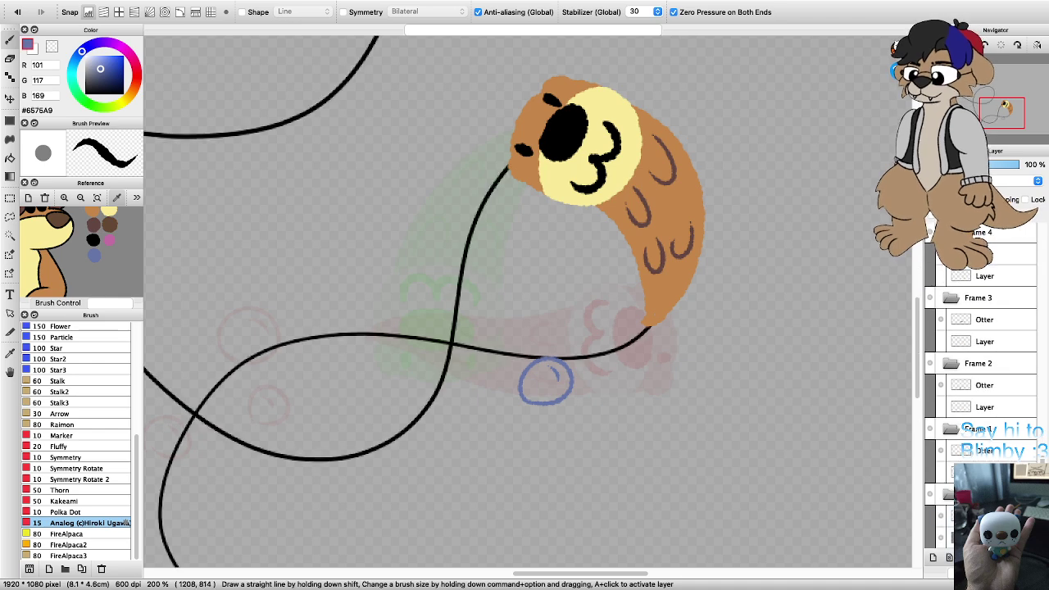
{"action": "scroll", "coordinate": [503, 361], "scroll_direction": "down", "scroll_amount": 3}
{"action": "key", "text": "super+plus"}
{"action": "key", "text": "super+plus"}
{"action": "key", "text": "super+plus"}
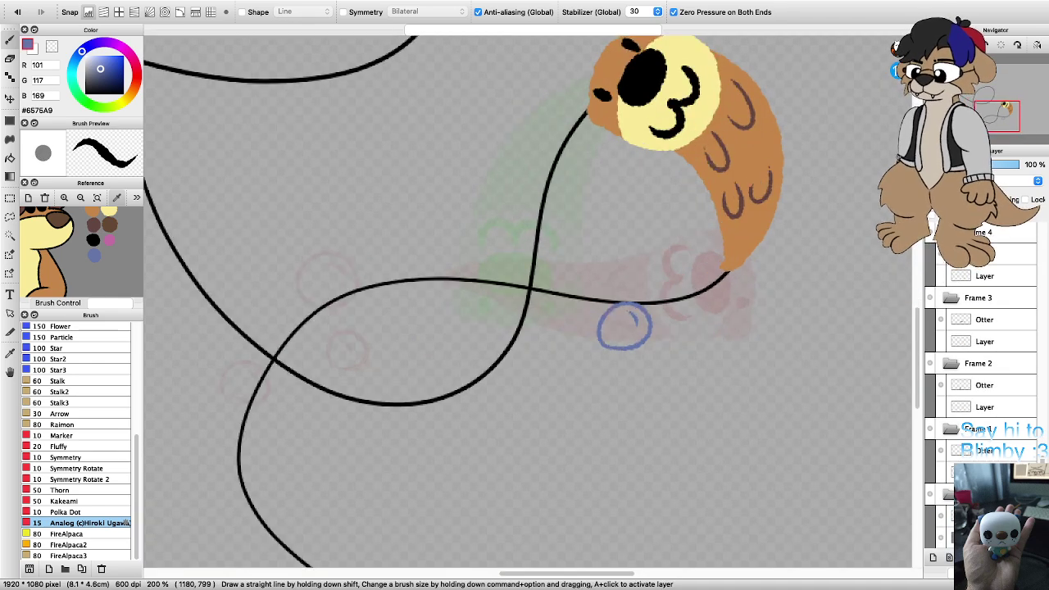
{"action": "mouse_move", "coordinate": [567, 287]}
{"action": "left_mouse_down"}
{"action": "mouse_move", "coordinate": [593, 276]}
{"action": "mouse_move", "coordinate": [582, 259]}
{"action": "mouse_move", "coordinate": [565, 283]}
{"action": "left_mouse_up"}
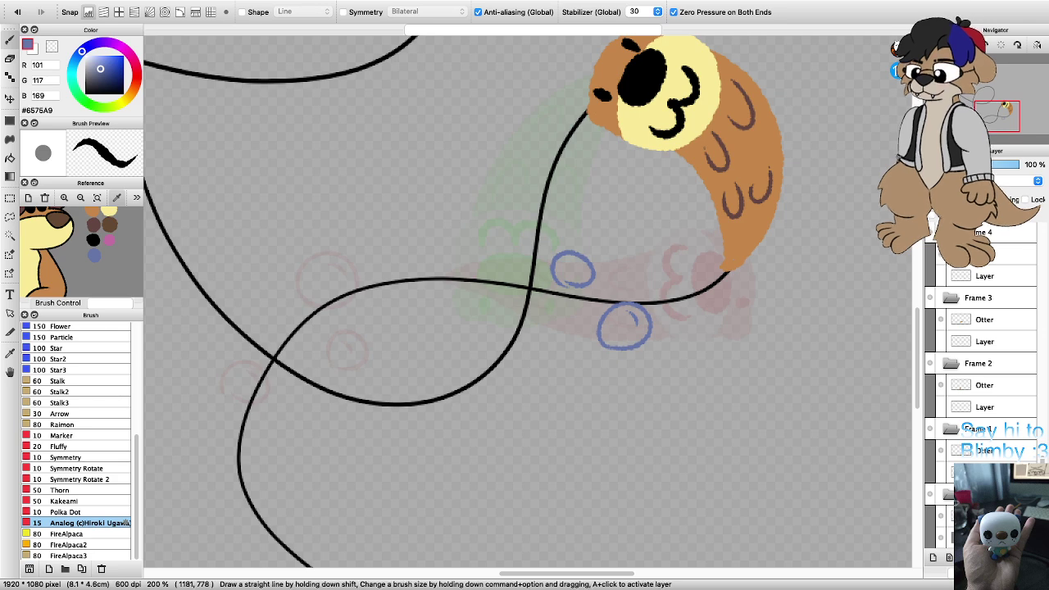
{"action": "mouse_move", "coordinate": [678, 285]}
{"action": "left_mouse_down"}
{"action": "mouse_move", "coordinate": [677, 311]}
{"action": "mouse_move", "coordinate": [704, 293]}
{"action": "mouse_move", "coordinate": [690, 315]}
{"action": "left_mouse_up"}
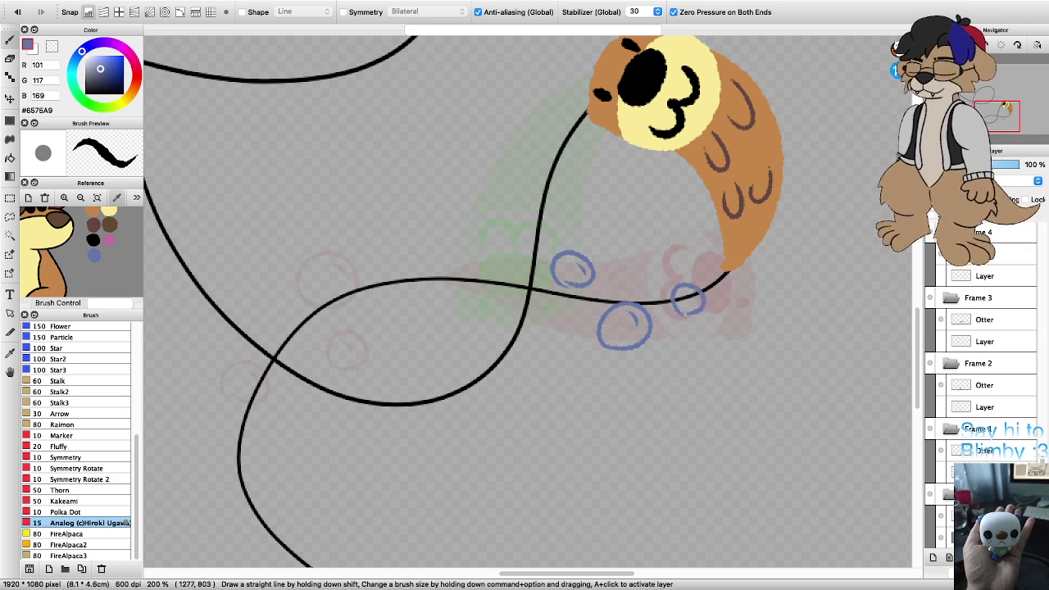
Step: On the Otter layer of Frame 6, draw three highlighted blue bubbles around the path just behind the tail tip
{"action": "key", "text": "super+minus"}
{"action": "key", "text": "super+minus"}
{"action": "key", "text": "super+minus"}
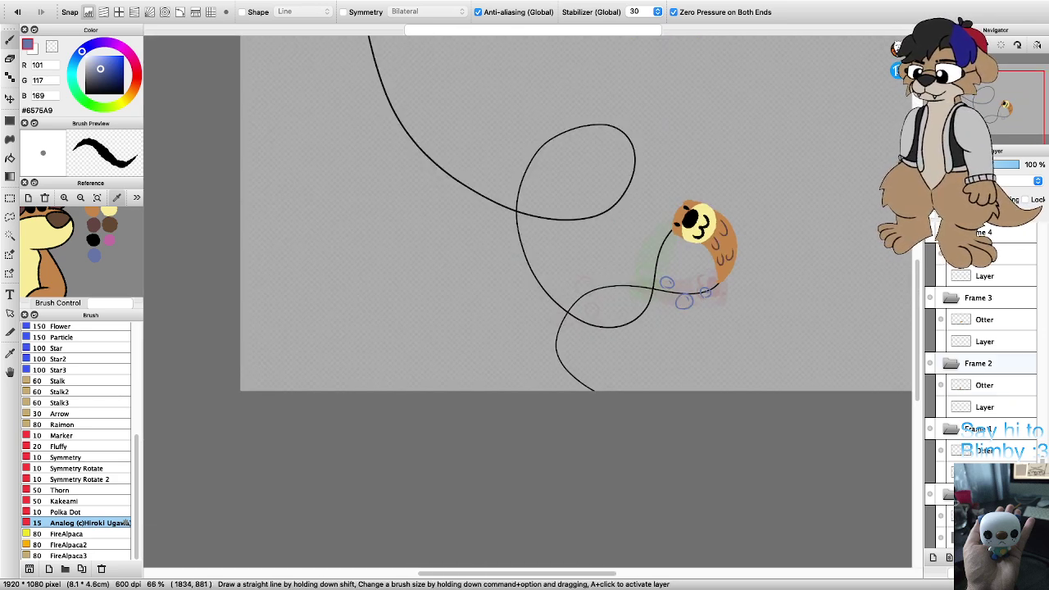
{"action": "scroll", "coordinate": [984, 343], "scroll_direction": "up", "scroll_amount": 5}
{"action": "key", "text": "super+Up"}
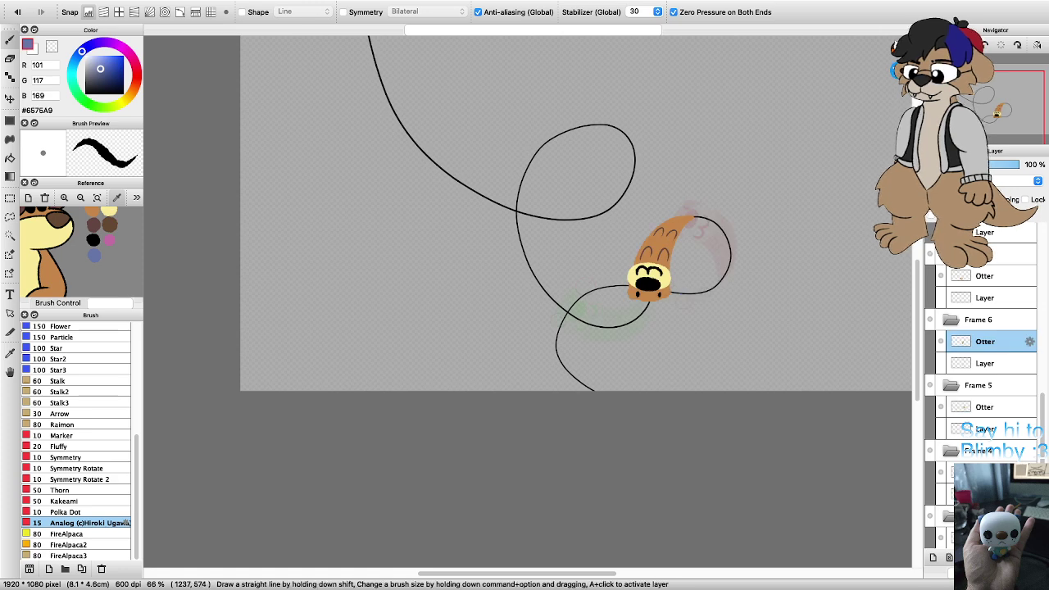
{"action": "key", "text": "super+plus"}
{"action": "key", "text": "super+plus"}
{"action": "key", "text": "super+plus"}
{"action": "mouse_move", "coordinate": [689, 205]}
{"action": "left_mouse_down"}
{"action": "mouse_move", "coordinate": [718, 180]}
{"action": "mouse_move", "coordinate": [697, 214]}
{"action": "mouse_move", "coordinate": [705, 180]}
{"action": "mouse_move", "coordinate": [708, 189]}
{"action": "left_mouse_up"}
{"action": "mouse_move", "coordinate": [706, 283]}
{"action": "left_mouse_down"}
{"action": "mouse_move", "coordinate": [741, 256]}
{"action": "mouse_move", "coordinate": [748, 278]}
{"action": "mouse_move", "coordinate": [713, 273]}
{"action": "left_mouse_up"}
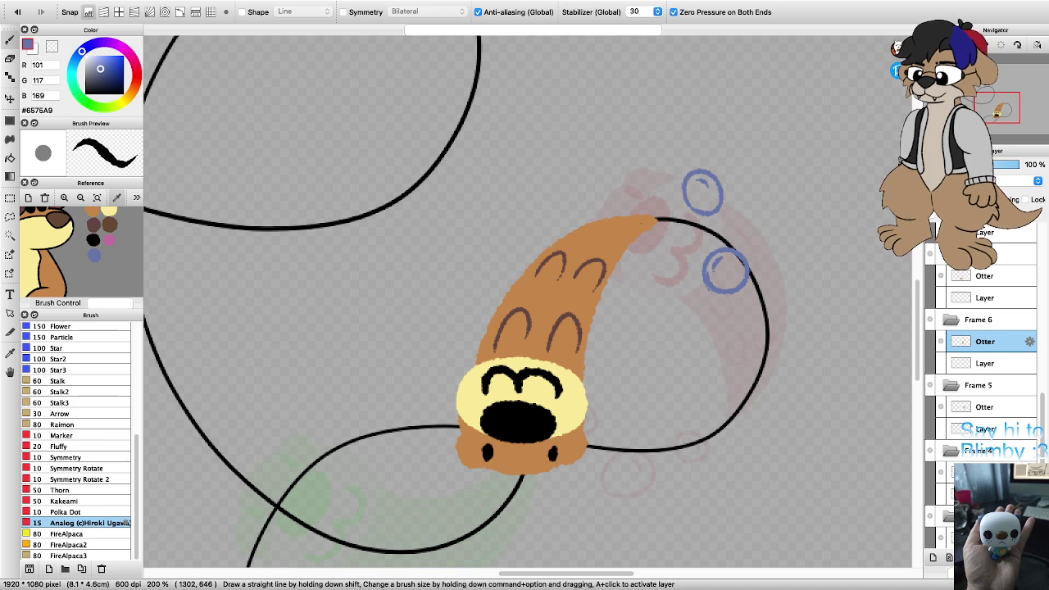
{"action": "mouse_move", "coordinate": [746, 211]}
{"action": "left_mouse_down"}
{"action": "mouse_move", "coordinate": [763, 198]}
{"action": "mouse_move", "coordinate": [789, 249]}
{"action": "mouse_move", "coordinate": [746, 234]}
{"action": "mouse_move", "coordinate": [750, 207]}
{"action": "mouse_move", "coordinate": [773, 223]}
{"action": "left_mouse_up"}
Step: On the Otter layer of Frame 7, draw three highlighted blue bubbles along the path above the otter's tail
{"action": "scroll", "coordinate": [763, 236], "scroll_direction": "down", "scroll_amount": 2}
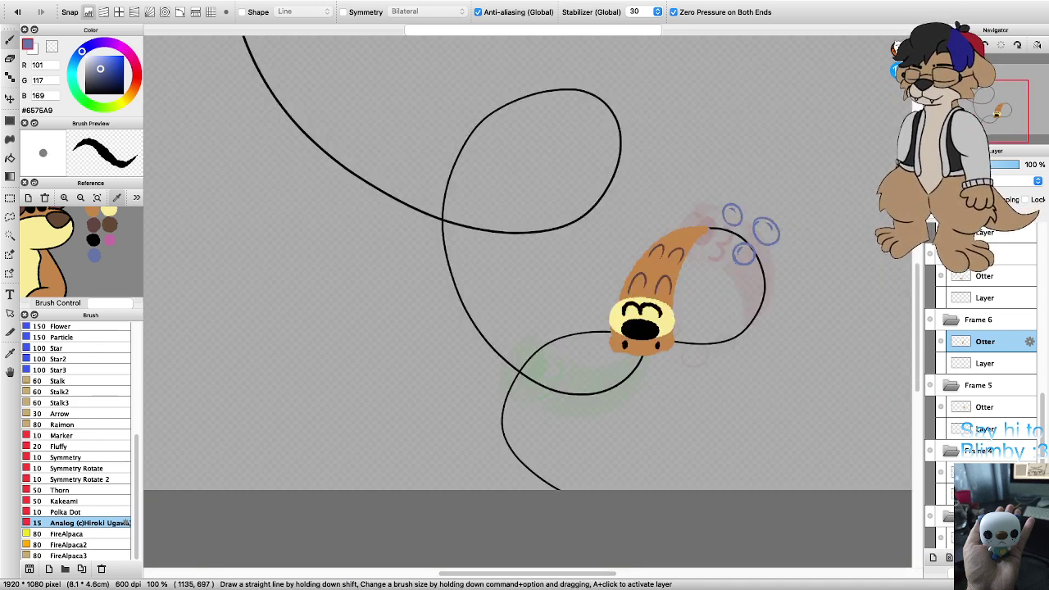
{"action": "left_click", "coordinate": [984, 275]}
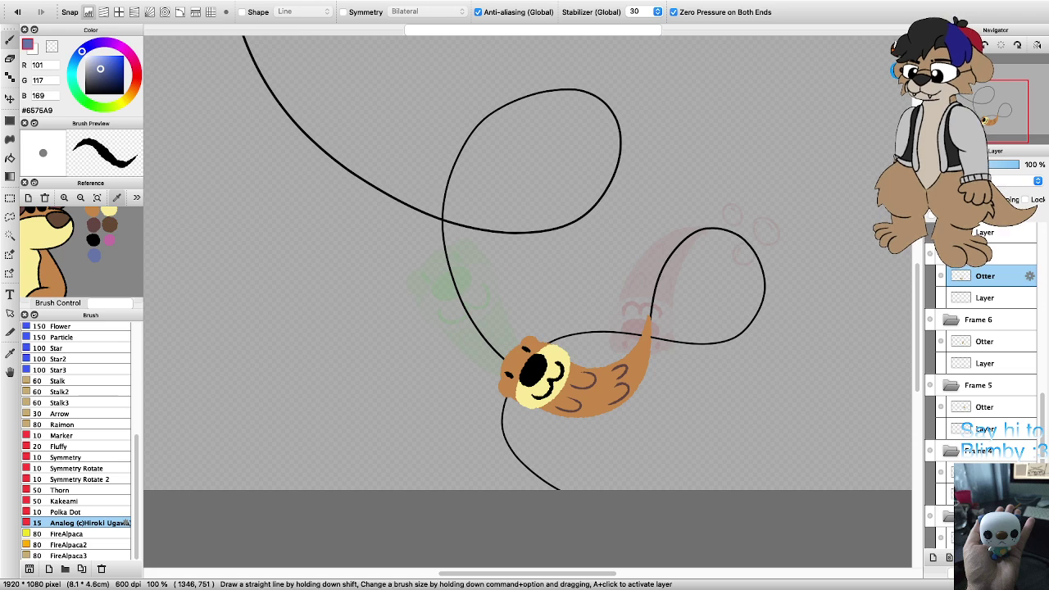
{"action": "key", "text": "super+plus"}
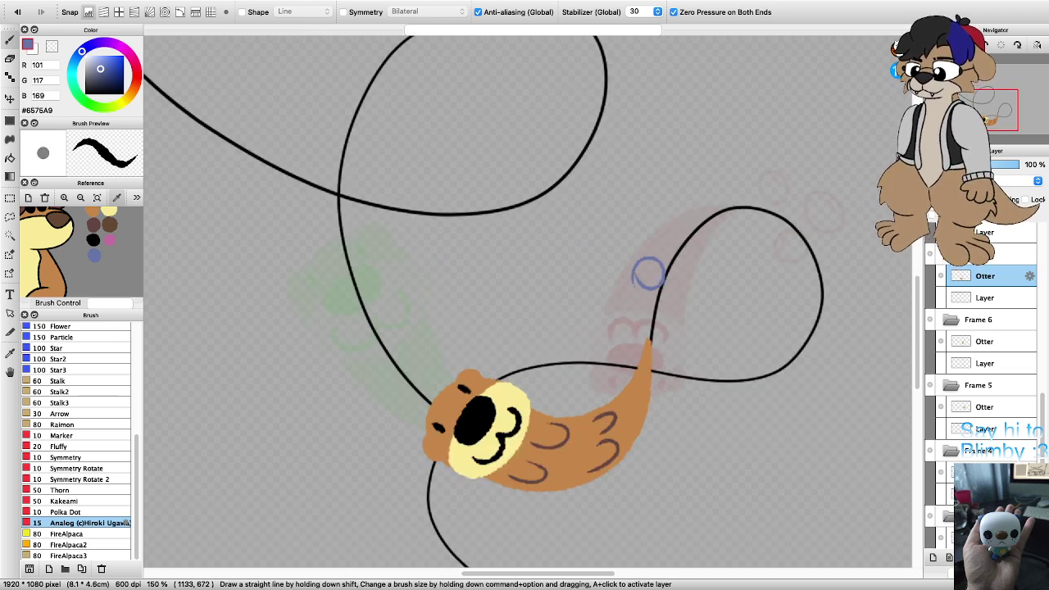
{"action": "mouse_move", "coordinate": [668, 234]}
{"action": "left_mouse_down"}
{"action": "mouse_move", "coordinate": [679, 211]}
{"action": "mouse_move", "coordinate": [694, 219]}
{"action": "mouse_move", "coordinate": [696, 228]}
{"action": "mouse_move", "coordinate": [669, 235]}
{"action": "left_mouse_up"}
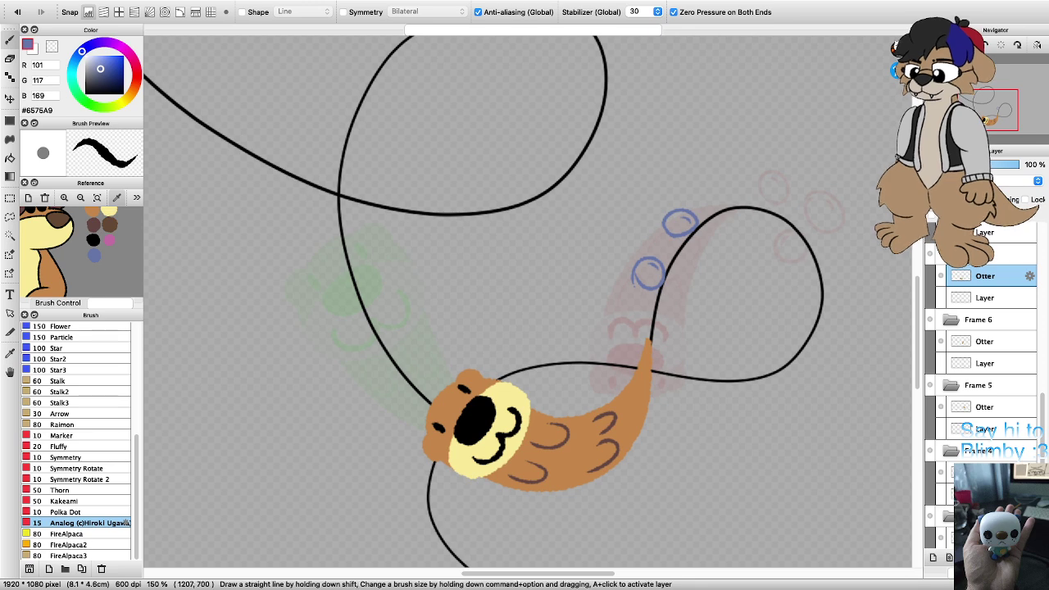
{"action": "mouse_move", "coordinate": [677, 325]}
{"action": "left_mouse_down"}
{"action": "mouse_move", "coordinate": [675, 292]}
{"action": "mouse_move", "coordinate": [695, 318]}
{"action": "mouse_move", "coordinate": [684, 321]}
{"action": "mouse_move", "coordinate": [687, 301]}
{"action": "left_mouse_up"}
Step: On the Otter layer of Frame 8, draw three highlighted blue bubbles around the path beside the otter's tail tip
{"action": "scroll", "coordinate": [682, 294], "scroll_direction": "down", "scroll_amount": 4}
{"action": "scroll", "coordinate": [632, 307], "scroll_direction": "up", "scroll_amount": 2}
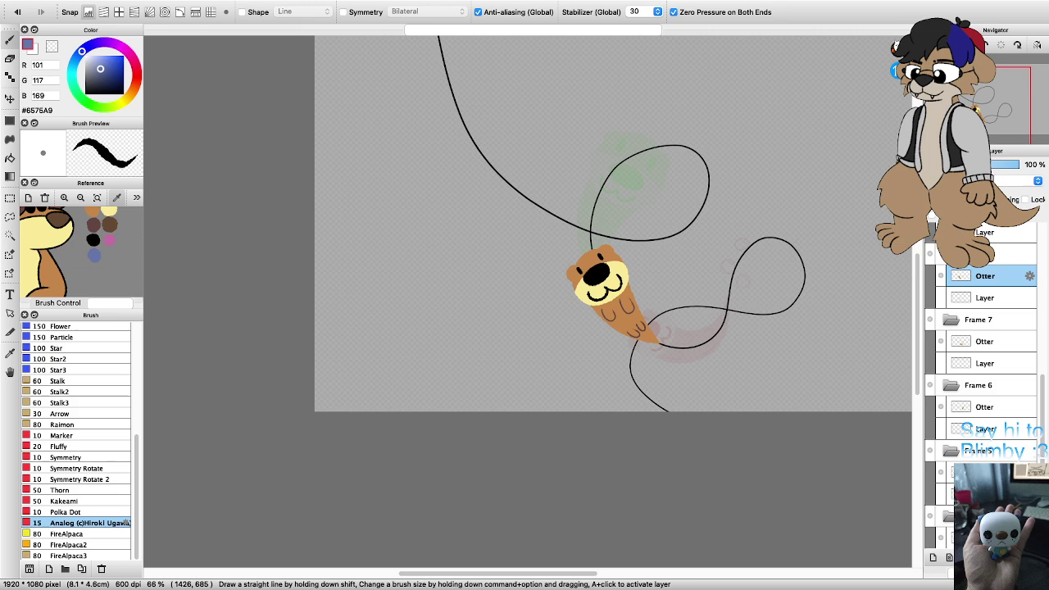
{"action": "scroll", "coordinate": [676, 314], "scroll_direction": "up", "scroll_amount": 5}
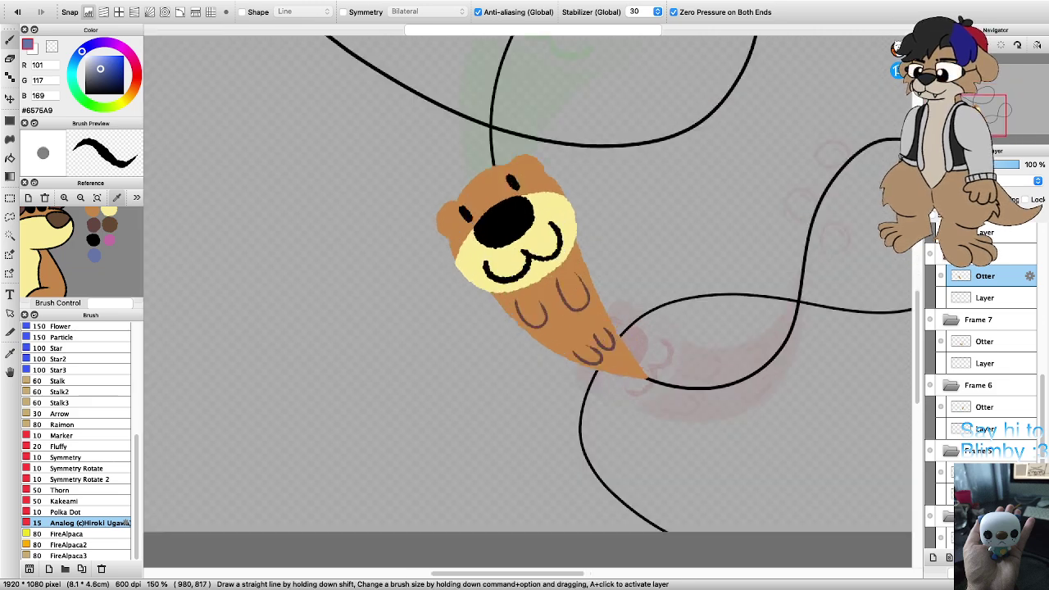
{"action": "mouse_move", "coordinate": [668, 373]}
{"action": "left_mouse_down"}
{"action": "mouse_move", "coordinate": [694, 346]}
{"action": "mouse_move", "coordinate": [682, 369]}
{"action": "mouse_move", "coordinate": [681, 351]}
{"action": "left_mouse_up"}
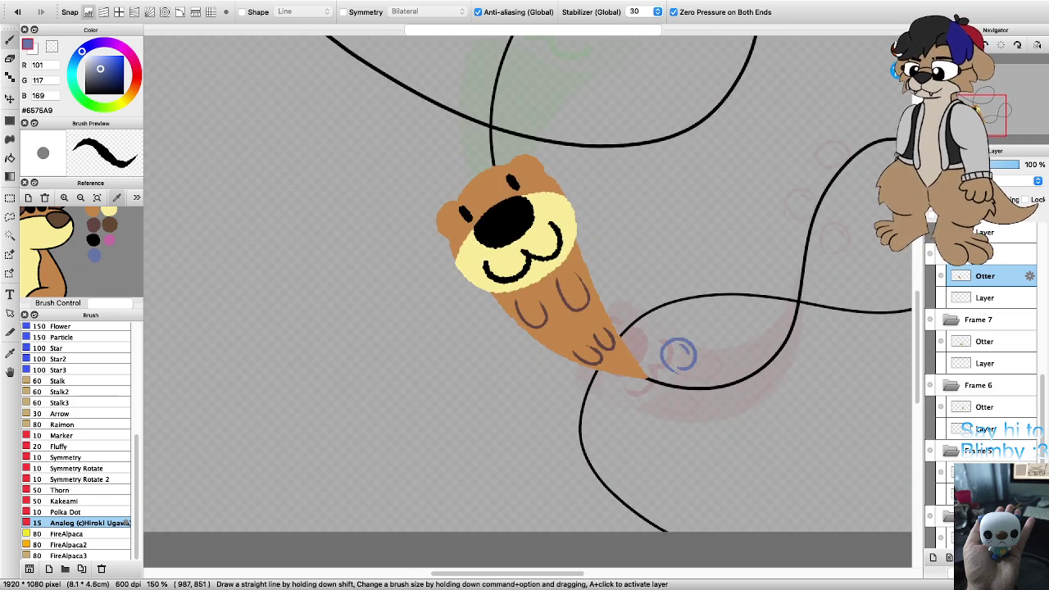
{"action": "mouse_move", "coordinate": [702, 432]}
{"action": "left_mouse_down"}
{"action": "mouse_move", "coordinate": [697, 405]}
{"action": "mouse_move", "coordinate": [725, 428]}
{"action": "mouse_move", "coordinate": [706, 434]}
{"action": "mouse_move", "coordinate": [719, 414]}
{"action": "left_mouse_up"}
{"action": "mouse_move", "coordinate": [638, 428]}
{"action": "left_mouse_down"}
{"action": "mouse_move", "coordinate": [643, 403]}
{"action": "mouse_move", "coordinate": [672, 430]}
{"action": "mouse_move", "coordinate": [656, 418]}
{"action": "left_mouse_up"}
Step: On the Otter layer of Frame 9, draw three highlighted blue bubbles along the path below the otter's tail
{"action": "scroll", "coordinate": [673, 396], "scroll_direction": "down", "scroll_amount": 4}
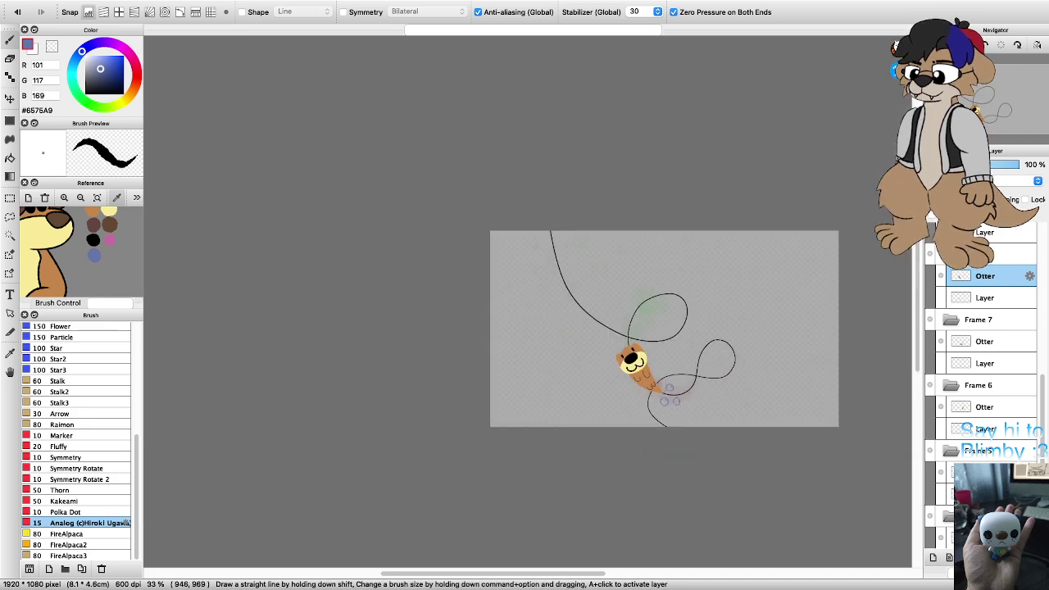
{"action": "scroll", "coordinate": [666, 421], "scroll_direction": "up", "scroll_amount": 3}
{"action": "scroll", "coordinate": [584, 405], "scroll_direction": "down", "scroll_amount": 5}
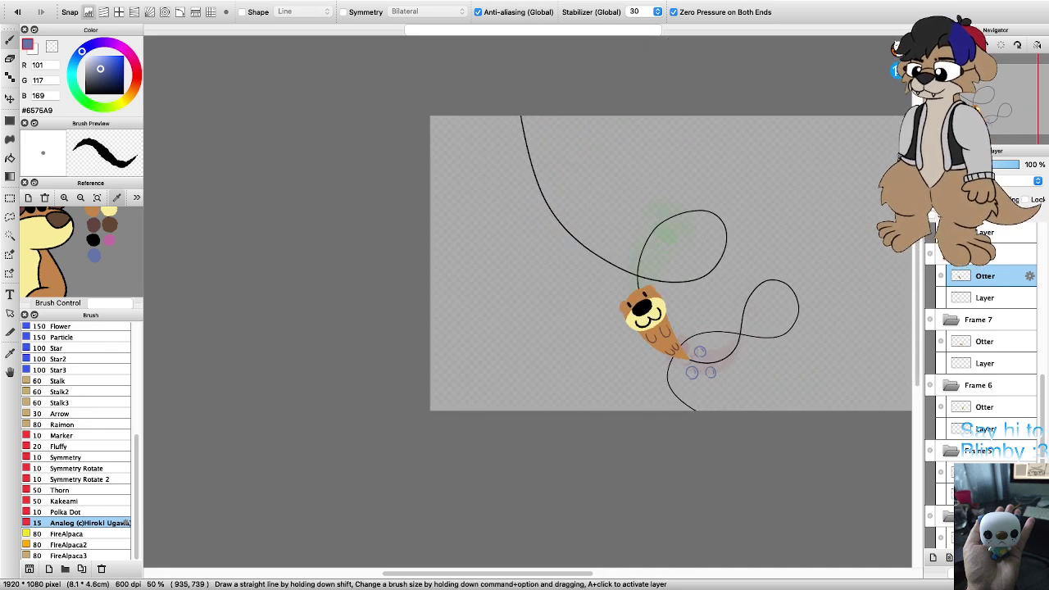
{"action": "scroll", "coordinate": [584, 386], "scroll_direction": "up", "scroll_amount": 5}
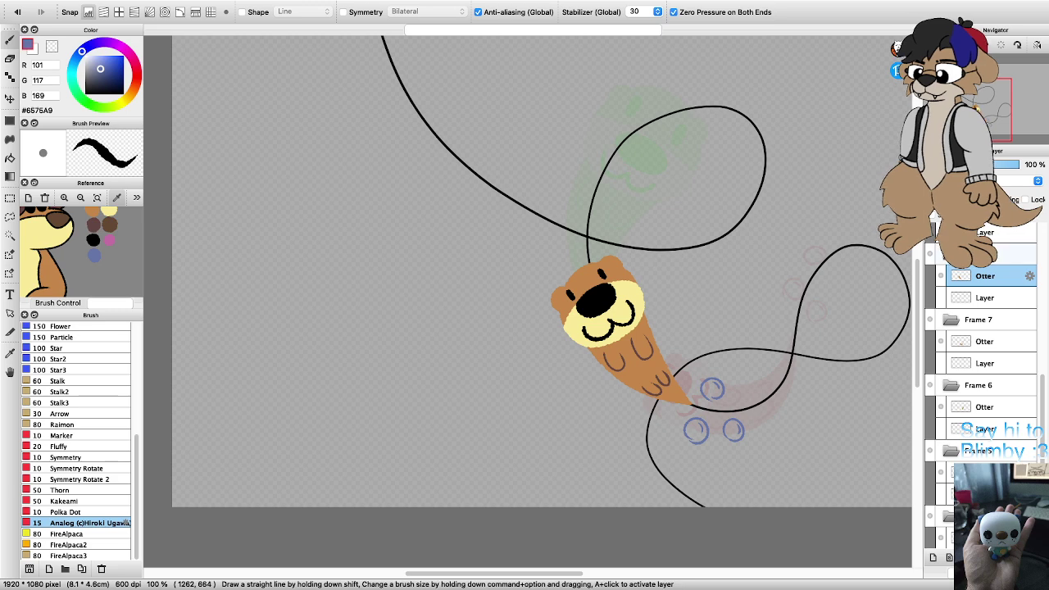
{"action": "scroll", "coordinate": [982, 361], "scroll_direction": "up", "scroll_amount": 2}
{"action": "left_click", "coordinate": [1007, 254]}
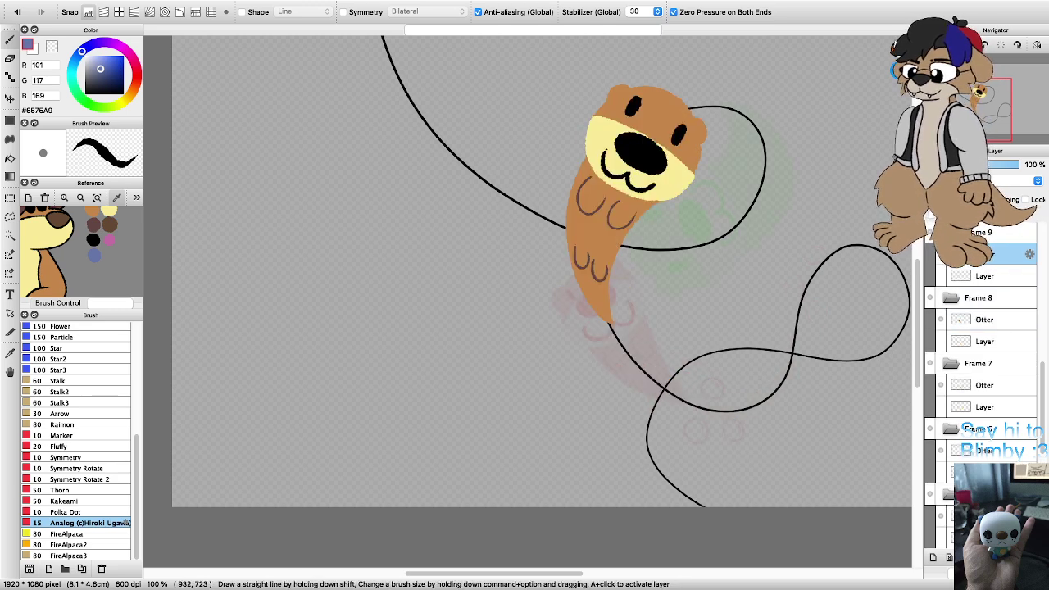
{"action": "scroll", "coordinate": [683, 313], "scroll_direction": "down", "scroll_amount": 2}
{"action": "scroll", "coordinate": [720, 253], "scroll_direction": "up", "scroll_amount": 3}
{"action": "scroll", "coordinate": [554, 449], "scroll_direction": "down", "scroll_amount": 2}
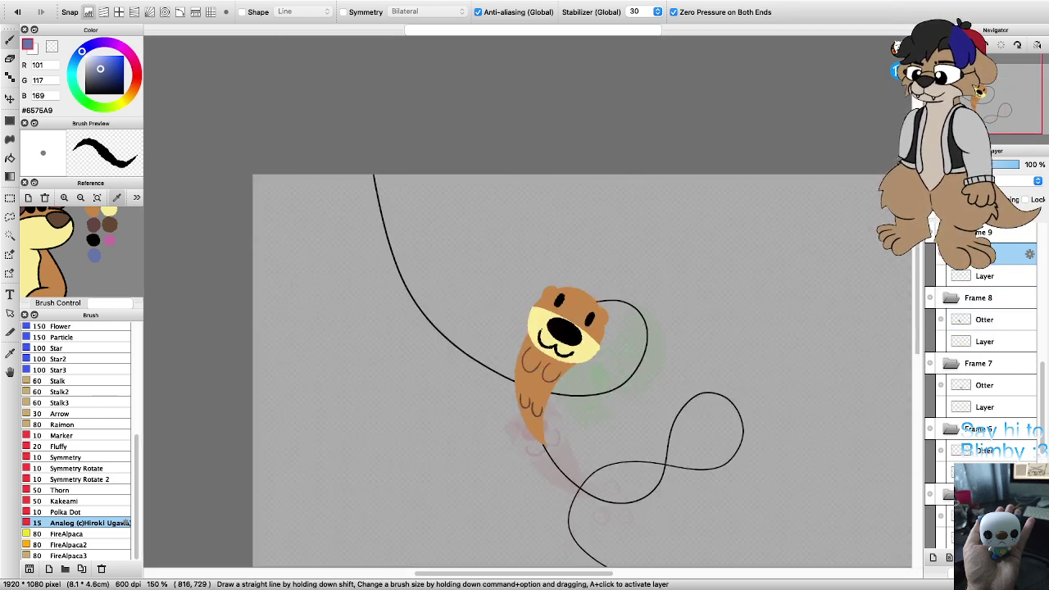
{"action": "scroll", "coordinate": [528, 505], "scroll_direction": "up", "scroll_amount": 3}
{"action": "mouse_move", "coordinate": [603, 343]}
{"action": "left_mouse_down"}
{"action": "mouse_move", "coordinate": [614, 297]}
{"action": "mouse_move", "coordinate": [636, 313]}
{"action": "mouse_move", "coordinate": [631, 333]}
{"action": "mouse_move", "coordinate": [598, 340]}
{"action": "left_mouse_up"}
{"action": "left_click_drag", "start_coordinate": [612, 305], "coordinate": [623, 313]}
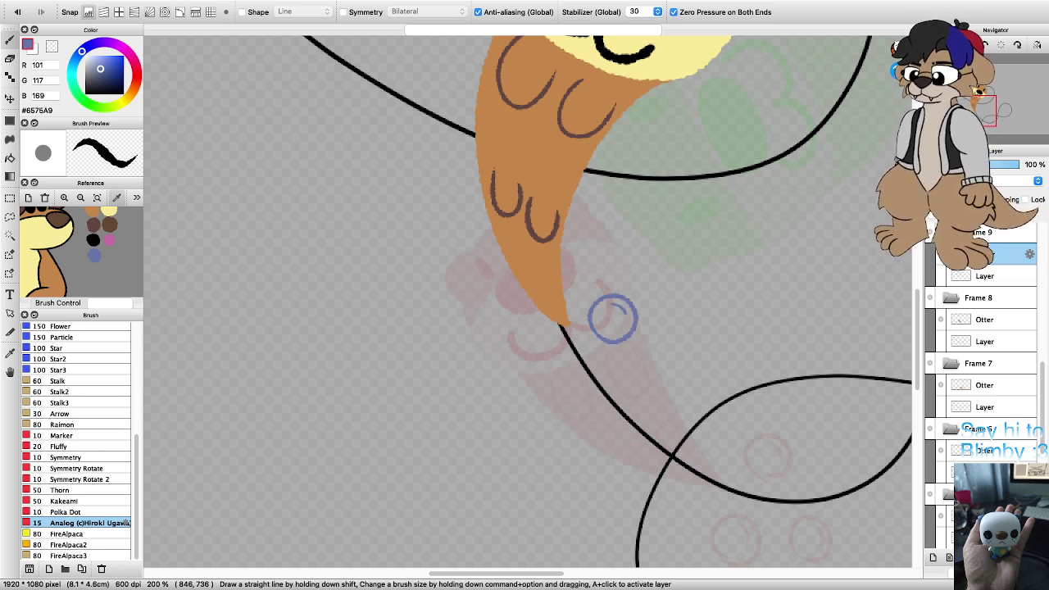
{"action": "mouse_move", "coordinate": [559, 442]}
{"action": "left_mouse_down"}
{"action": "mouse_move", "coordinate": [569, 400]}
{"action": "mouse_move", "coordinate": [567, 452]}
{"action": "mouse_move", "coordinate": [552, 441]}
{"action": "mouse_move", "coordinate": [582, 421]}
{"action": "left_mouse_up"}
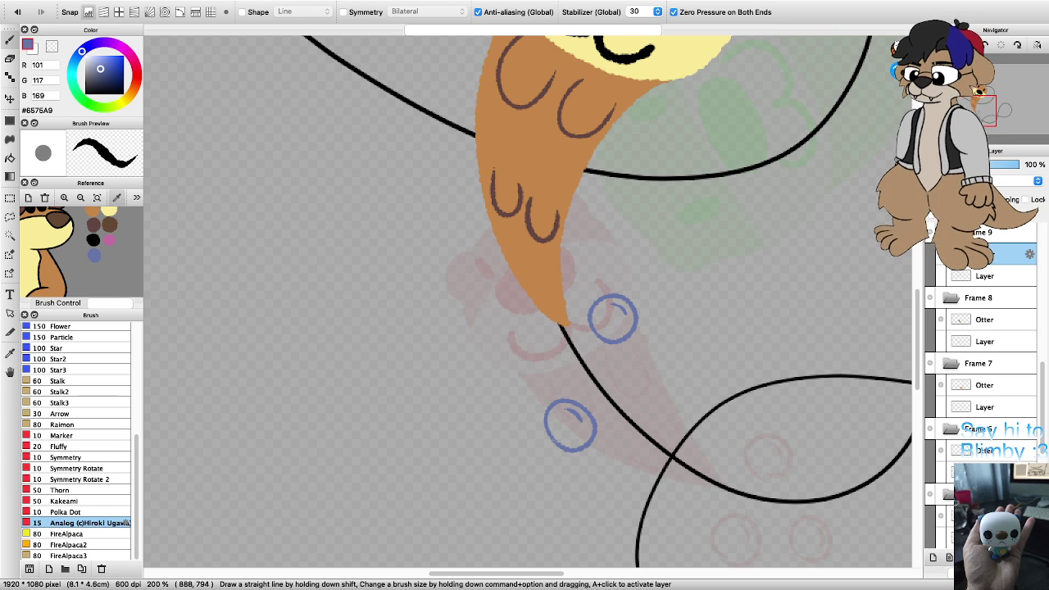
{"action": "mouse_move", "coordinate": [662, 412]}
{"action": "left_mouse_down"}
{"action": "mouse_move", "coordinate": [636, 383]}
{"action": "mouse_move", "coordinate": [676, 362]}
{"action": "mouse_move", "coordinate": [686, 388]}
{"action": "mouse_move", "coordinate": [656, 408]}
{"action": "left_mouse_up"}
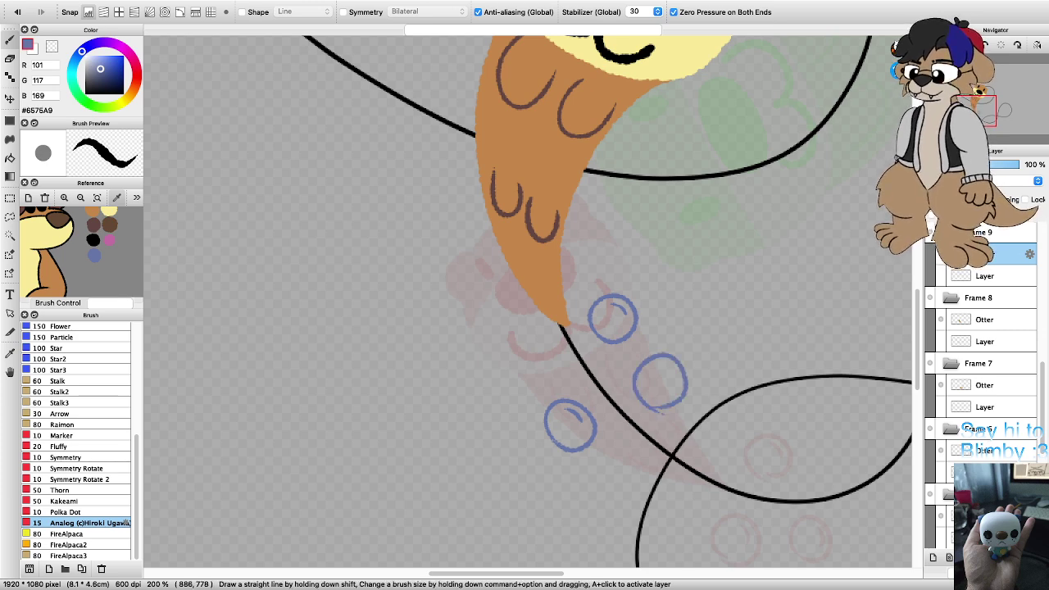
{"action": "left_click_drag", "start_coordinate": [660, 365], "coordinate": [673, 375]}
{"action": "scroll", "coordinate": [663, 380], "scroll_direction": "down", "scroll_amount": 4}
{"action": "scroll", "coordinate": [652, 337], "scroll_direction": "up", "scroll_amount": 1}
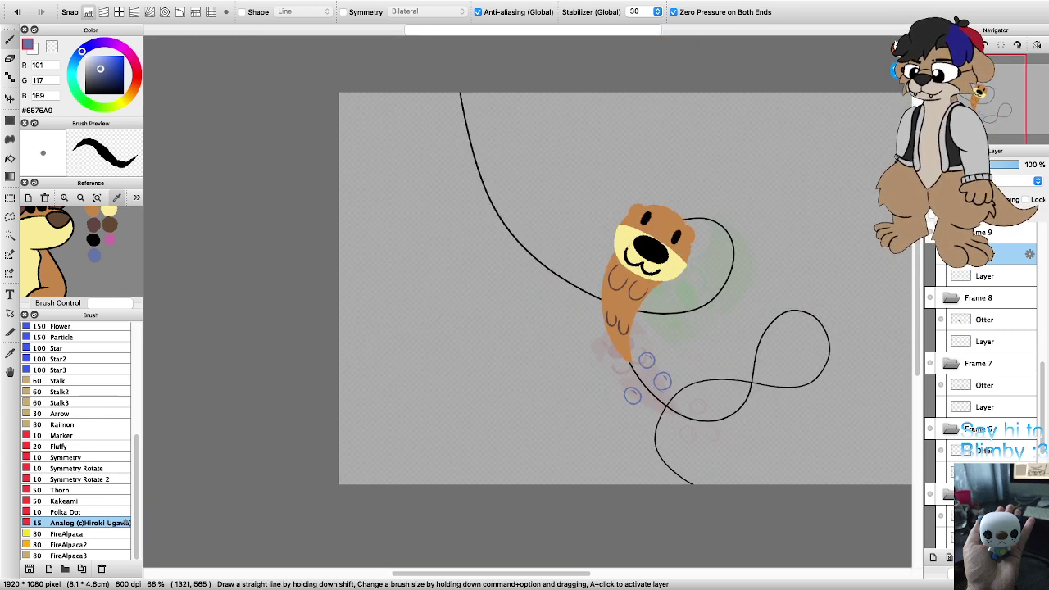
Step: On the Otter layer of Frame 10, draw three highlighted blue bubbles around the path just behind the tail tip
{"action": "scroll", "coordinate": [984, 344], "scroll_direction": "up", "scroll_amount": 3}
{"action": "left_click", "coordinate": [985, 298]}
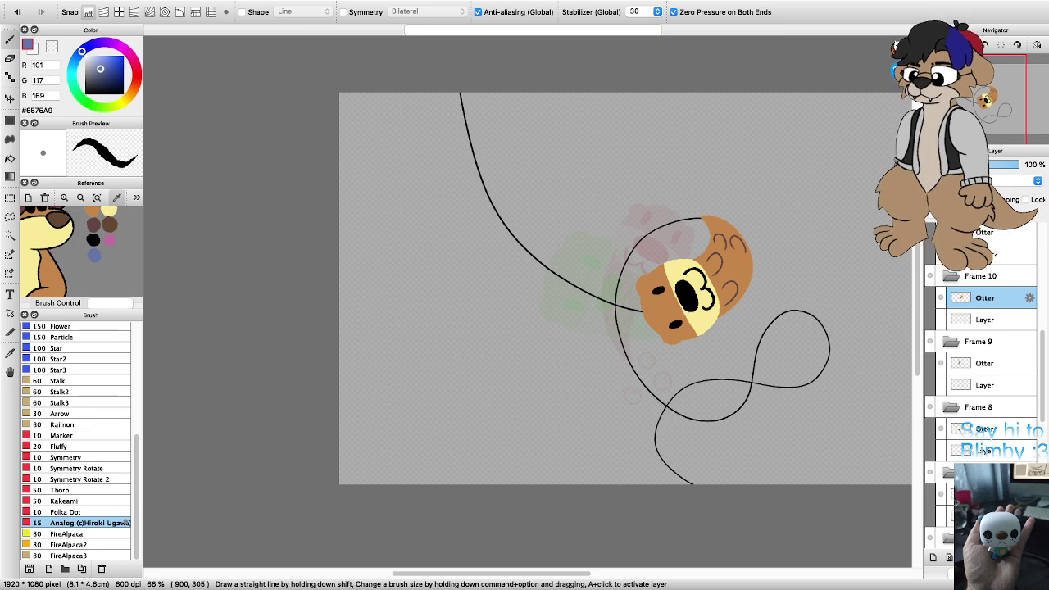
{"action": "scroll", "coordinate": [663, 198], "scroll_direction": "up", "scroll_amount": 2}
{"action": "mouse_move", "coordinate": [638, 239]}
{"action": "left_mouse_down"}
{"action": "mouse_move", "coordinate": [636, 209]}
{"action": "mouse_move", "coordinate": [662, 237]}
{"action": "mouse_move", "coordinate": [633, 234]}
{"action": "mouse_move", "coordinate": [660, 210]}
{"action": "left_mouse_up"}
{"action": "mouse_move", "coordinate": [685, 264]}
{"action": "left_mouse_down"}
{"action": "mouse_move", "coordinate": [703, 232]}
{"action": "mouse_move", "coordinate": [702, 273]}
{"action": "mouse_move", "coordinate": [689, 263]}
{"action": "mouse_move", "coordinate": [711, 241]}
{"action": "left_mouse_up"}
{"action": "mouse_move", "coordinate": [611, 315]}
{"action": "left_mouse_down"}
{"action": "mouse_move", "coordinate": [634, 280]}
{"action": "mouse_move", "coordinate": [639, 303]}
{"action": "mouse_move", "coordinate": [613, 311]}
{"action": "left_mouse_up"}
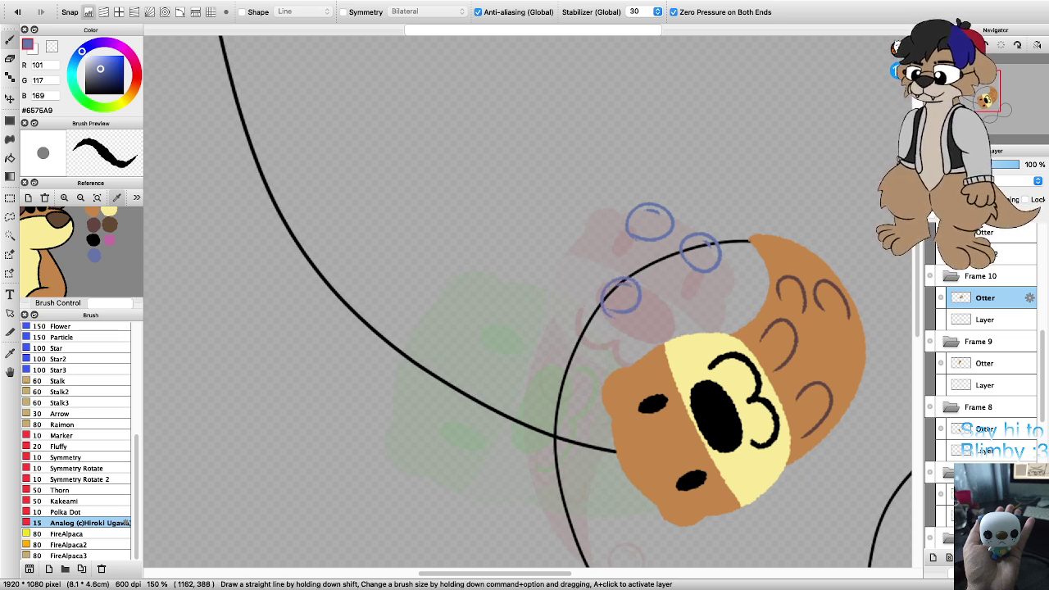
Step: On the Otter layer of Frame 11, draw three highlighted blue bubbles along the loop above the otter's tail tip
{"action": "scroll", "coordinate": [984, 344], "scroll_direction": "up", "scroll_amount": 2}
{"action": "left_click", "coordinate": [986, 276]}
{"action": "left_click_drag", "start_coordinate": [820, 492], "coordinate": [744, 436]}
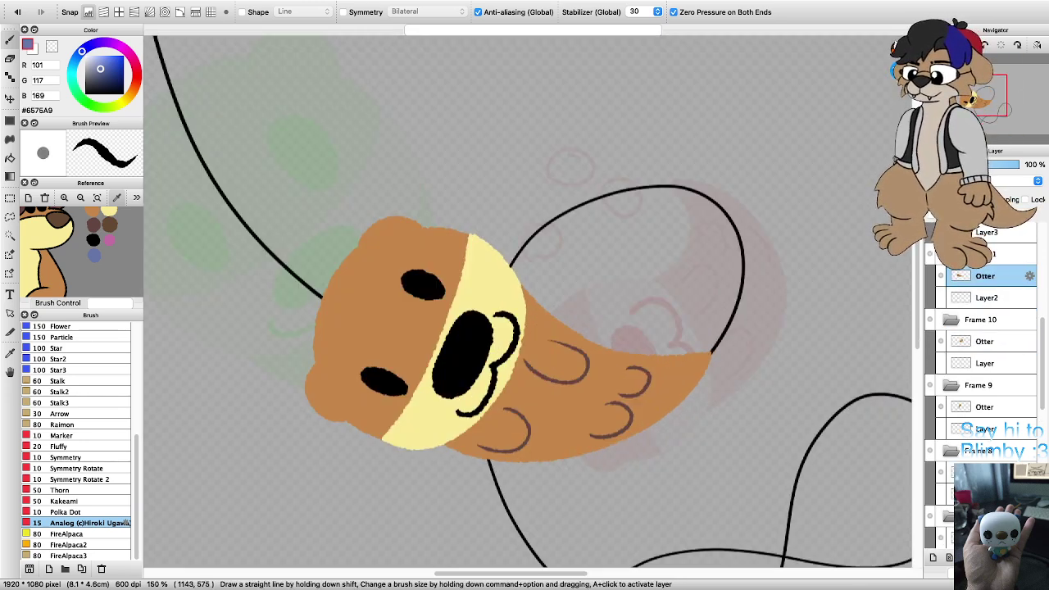
{"action": "mouse_move", "coordinate": [693, 325]}
{"action": "left_mouse_down"}
{"action": "mouse_move", "coordinate": [691, 287]}
{"action": "mouse_move", "coordinate": [719, 297]}
{"action": "mouse_move", "coordinate": [720, 315]}
{"action": "mouse_move", "coordinate": [702, 295]}
{"action": "left_mouse_up"}
{"action": "mouse_move", "coordinate": [771, 299]}
{"action": "left_mouse_down"}
{"action": "mouse_move", "coordinate": [754, 294]}
{"action": "mouse_move", "coordinate": [777, 263]}
{"action": "mouse_move", "coordinate": [767, 295]}
{"action": "mouse_move", "coordinate": [769, 271]}
{"action": "left_mouse_up"}
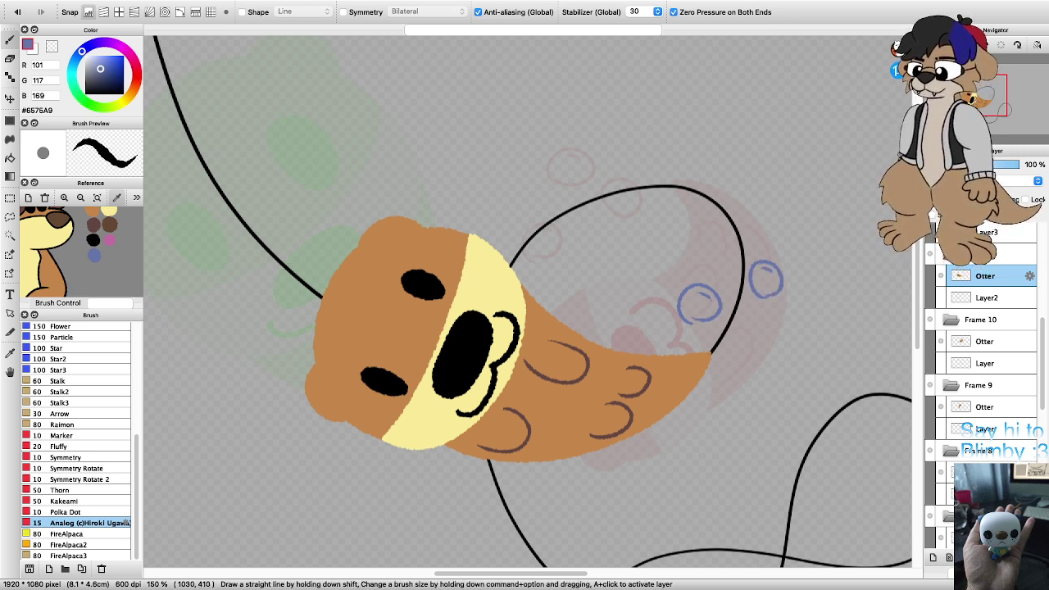
{"action": "mouse_move", "coordinate": [690, 236]}
{"action": "left_mouse_down"}
{"action": "mouse_move", "coordinate": [720, 217]}
{"action": "mouse_move", "coordinate": [722, 226]}
{"action": "mouse_move", "coordinate": [700, 240]}
{"action": "mouse_move", "coordinate": [686, 229]}
{"action": "mouse_move", "coordinate": [697, 206]}
{"action": "left_mouse_up"}
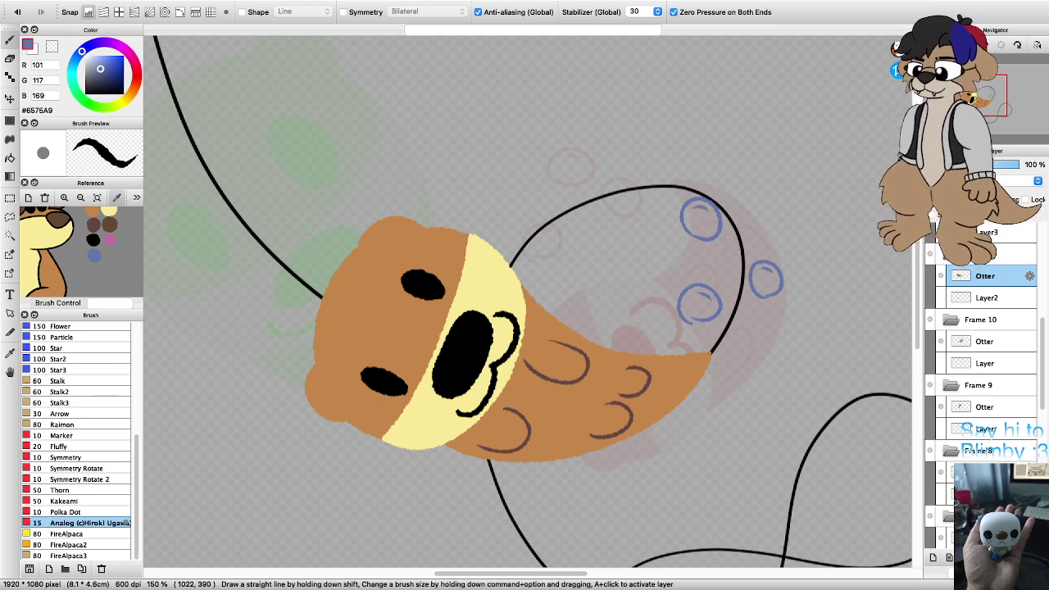
{"action": "scroll", "coordinate": [708, 264], "scroll_direction": "down", "scroll_amount": 4}
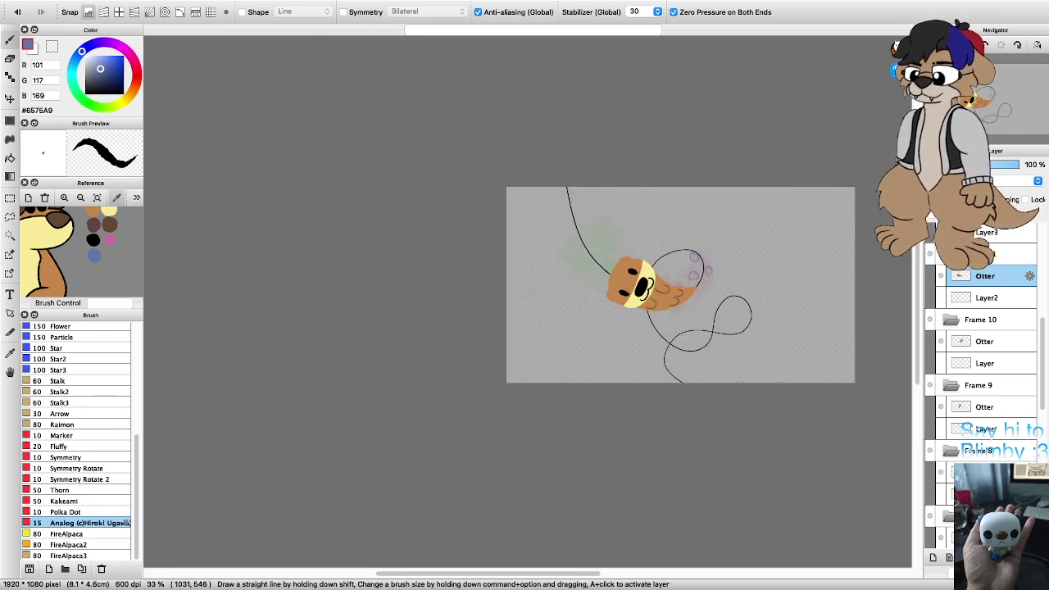
Step: On the Otter layer of Frame 12, draw three highlighted blue bubbles above and below the path behind the tail tip
{"action": "scroll", "coordinate": [703, 310], "scroll_direction": "up", "scroll_amount": 4}
{"action": "scroll", "coordinate": [988, 299], "scroll_direction": "up", "scroll_amount": 2}
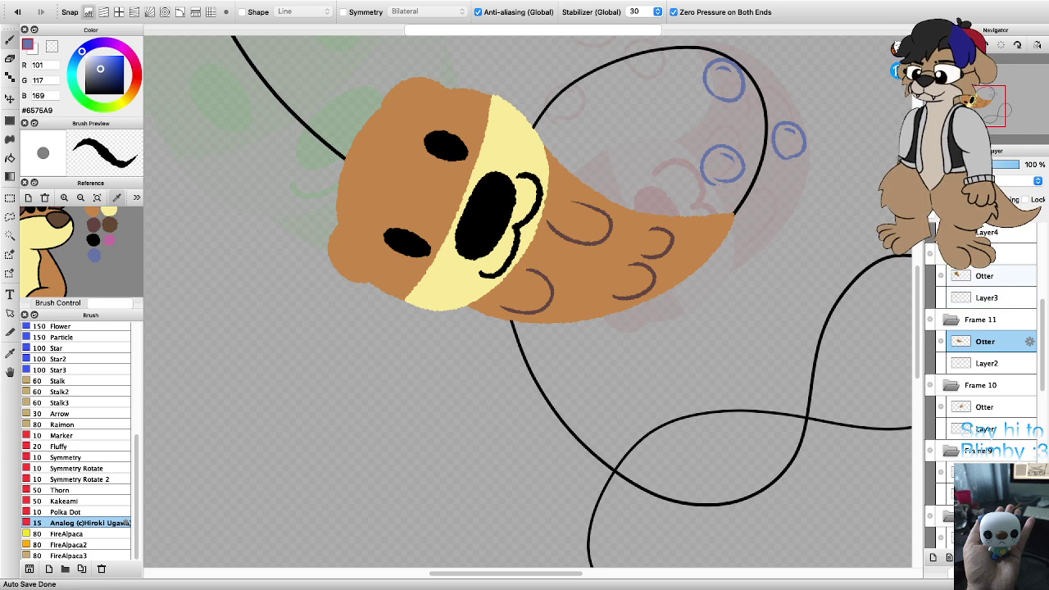
{"action": "left_click", "coordinate": [984, 275]}
{"action": "scroll", "coordinate": [730, 250], "scroll_direction": "down", "scroll_amount": 2}
{"action": "scroll", "coordinate": [713, 221], "scroll_direction": "up", "scroll_amount": 1}
{"action": "scroll", "coordinate": [644, 232], "scroll_direction": "up", "scroll_amount": 2}
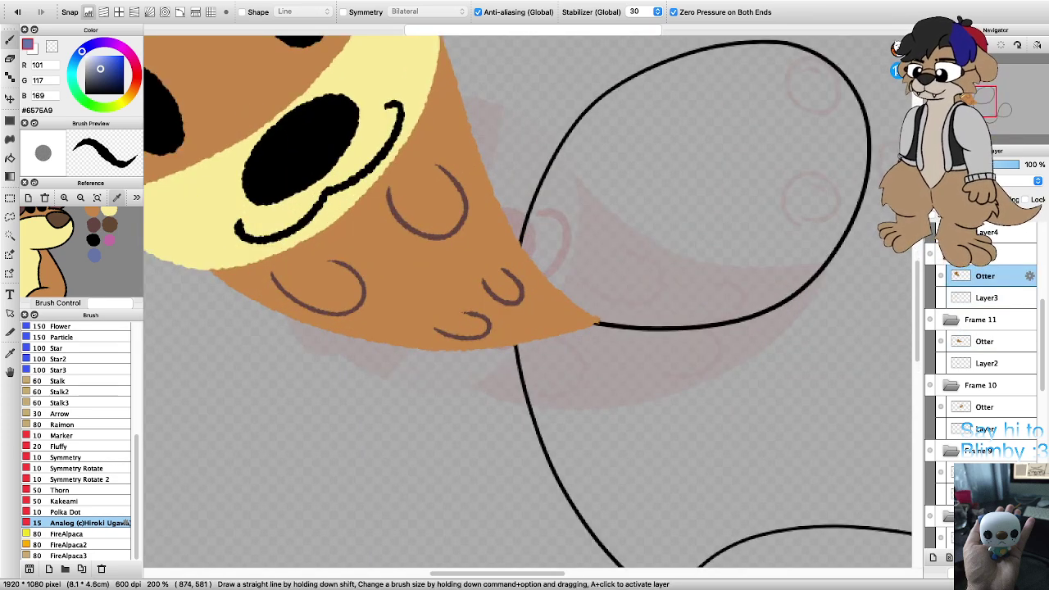
{"action": "mouse_move", "coordinate": [627, 297]}
{"action": "left_mouse_down"}
{"action": "mouse_move", "coordinate": [624, 257]}
{"action": "mouse_move", "coordinate": [623, 295]}
{"action": "mouse_move", "coordinate": [631, 267]}
{"action": "mouse_move", "coordinate": [639, 281]}
{"action": "left_mouse_up"}
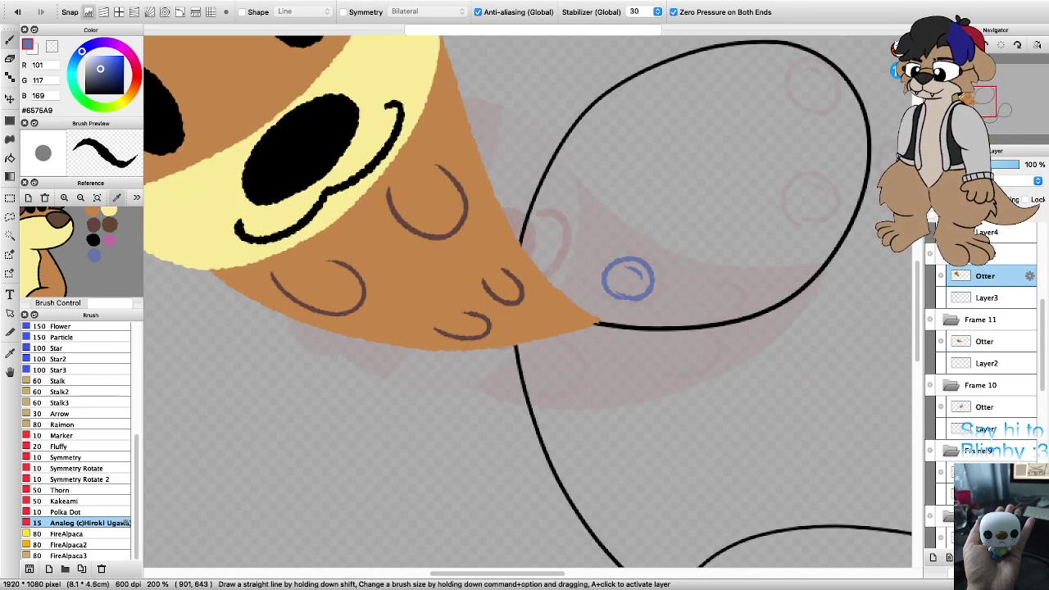
{"action": "mouse_move", "coordinate": [656, 367]}
{"action": "left_mouse_down"}
{"action": "mouse_move", "coordinate": [665, 334]}
{"action": "mouse_move", "coordinate": [682, 376]}
{"action": "mouse_move", "coordinate": [661, 369]}
{"action": "mouse_move", "coordinate": [687, 343]}
{"action": "left_mouse_up"}
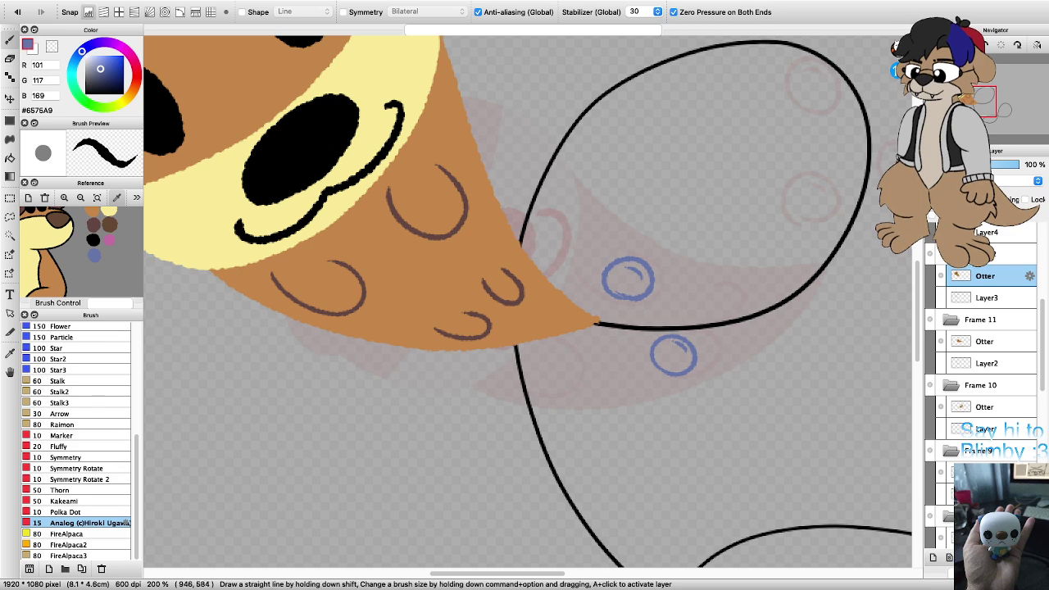
{"action": "mouse_move", "coordinate": [736, 295]}
{"action": "left_mouse_down"}
{"action": "mouse_move", "coordinate": [718, 293]}
{"action": "mouse_move", "coordinate": [751, 259]}
{"action": "mouse_move", "coordinate": [729, 293]}
{"action": "mouse_move", "coordinate": [743, 270]}
{"action": "left_mouse_up"}
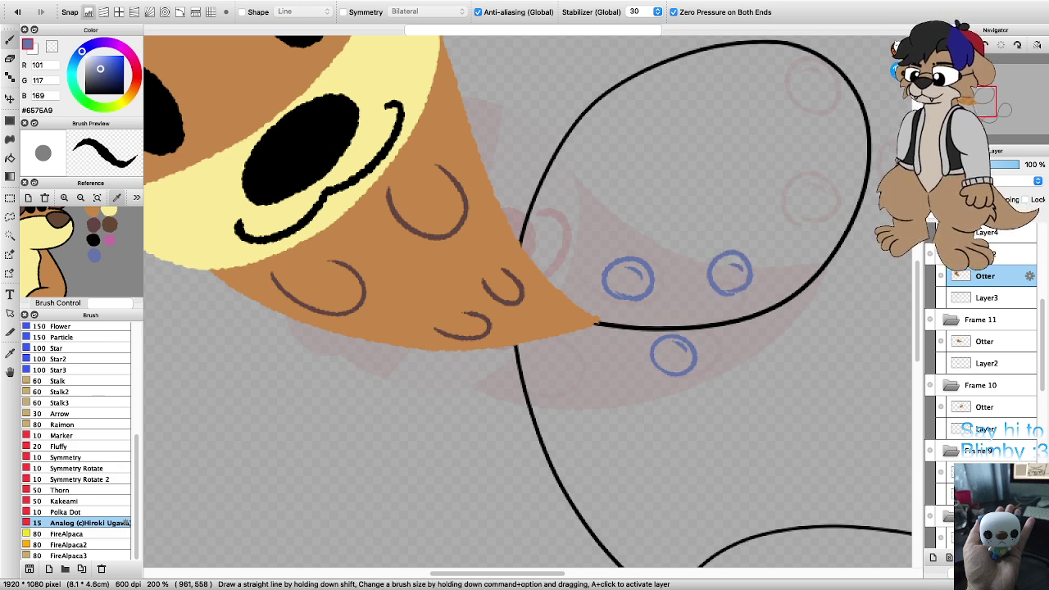
Step: On the Otter layer of Frame 13, draw three highlighted blue bubbles on both sides of the path below the tail tip
{"action": "scroll", "coordinate": [719, 276], "scroll_direction": "down", "scroll_amount": 3}
{"action": "scroll", "coordinate": [985, 344], "scroll_direction": "up", "scroll_amount": 3}
{"action": "left_click", "coordinate": [985, 298]}
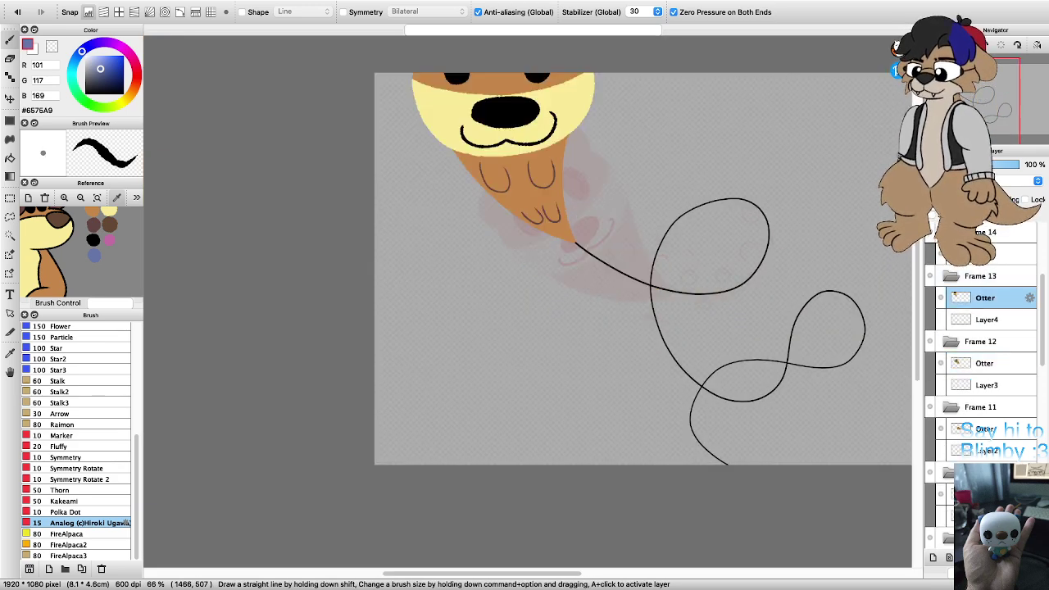
{"action": "key", "text": "super+plus"}
{"action": "key", "text": "super+plus"}
{"action": "mouse_move", "coordinate": [574, 293]}
{"action": "left_mouse_down"}
{"action": "mouse_move", "coordinate": [557, 254]}
{"action": "mouse_move", "coordinate": [581, 254]}
{"action": "mouse_move", "coordinate": [590, 293]}
{"action": "mouse_move", "coordinate": [566, 296]}
{"action": "left_mouse_up"}
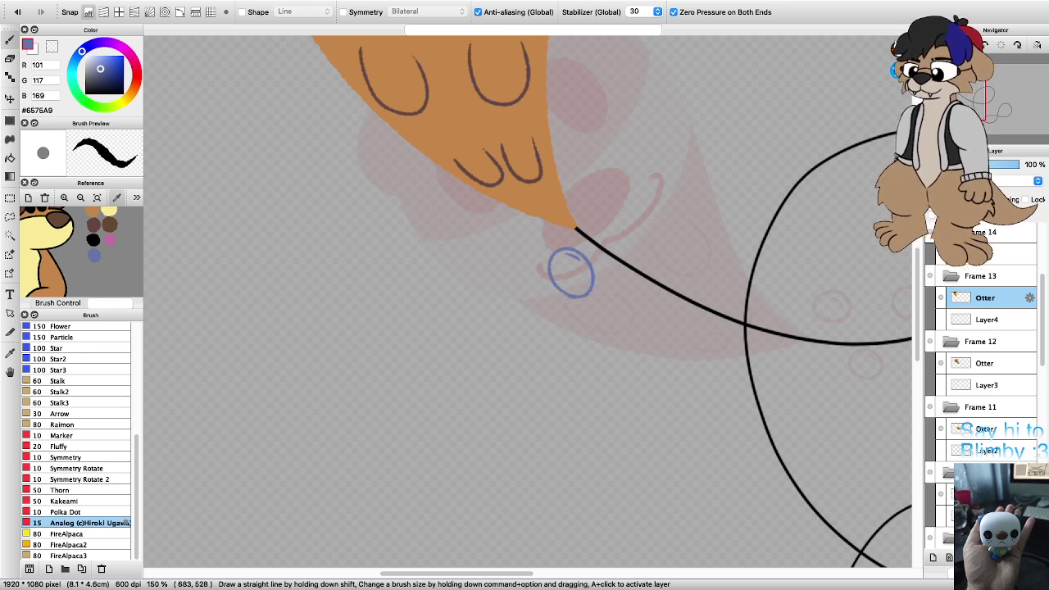
{"action": "mouse_move", "coordinate": [678, 275]}
{"action": "left_mouse_down"}
{"action": "mouse_move", "coordinate": [653, 261]}
{"action": "mouse_move", "coordinate": [697, 259]}
{"action": "mouse_move", "coordinate": [667, 274]}
{"action": "mouse_move", "coordinate": [677, 274]}
{"action": "left_mouse_up"}
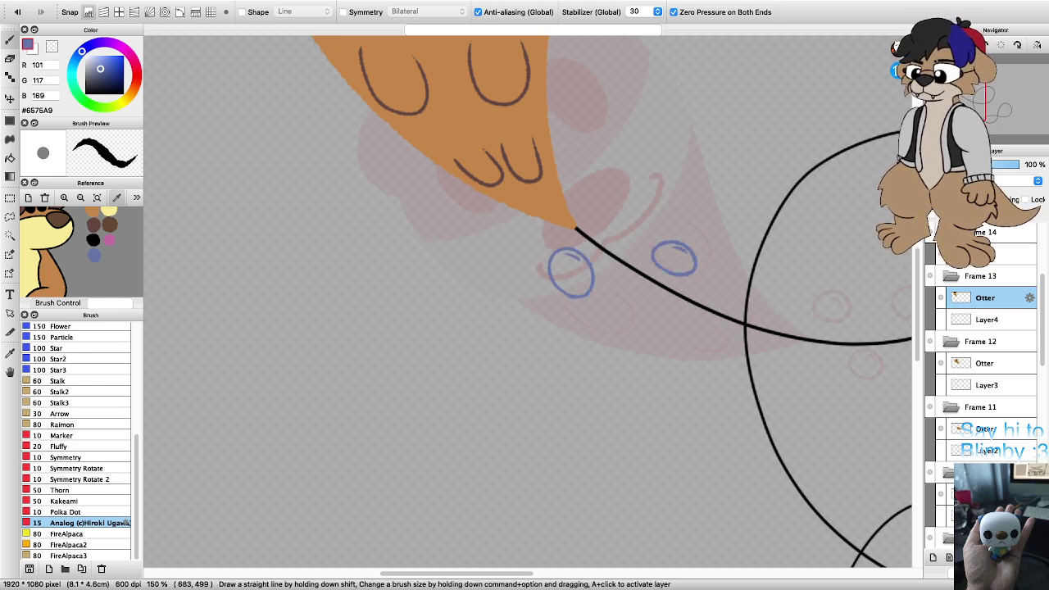
{"action": "mouse_move", "coordinate": [657, 332]}
{"action": "left_mouse_down"}
{"action": "mouse_move", "coordinate": [638, 321]}
{"action": "mouse_move", "coordinate": [680, 303]}
{"action": "mouse_move", "coordinate": [654, 337]}
{"action": "mouse_move", "coordinate": [671, 315]}
{"action": "left_mouse_up"}
{"action": "scroll", "coordinate": [651, 299], "scroll_direction": "down", "scroll_amount": 5}
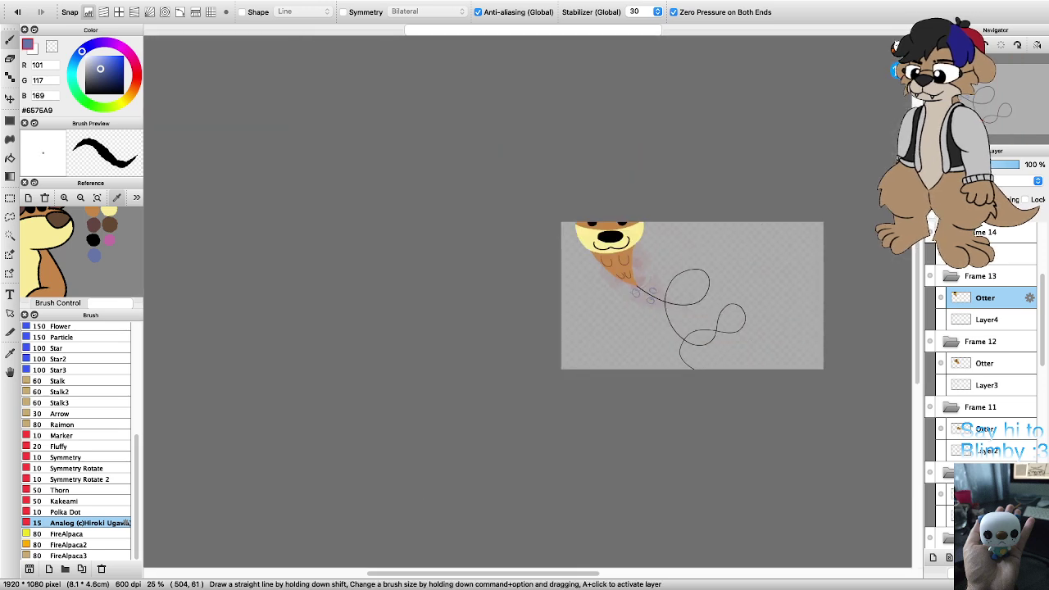
Step: On the Otter layer of Frame 14, draw one large highlighted blue bubble beside the tail tip, redoing it until it is bigger
{"action": "scroll", "coordinate": [635, 235], "scroll_direction": "up", "scroll_amount": 2}
{"action": "scroll", "coordinate": [984, 276], "scroll_direction": "up", "scroll_amount": 2}
{"action": "left_click", "coordinate": [985, 298]}
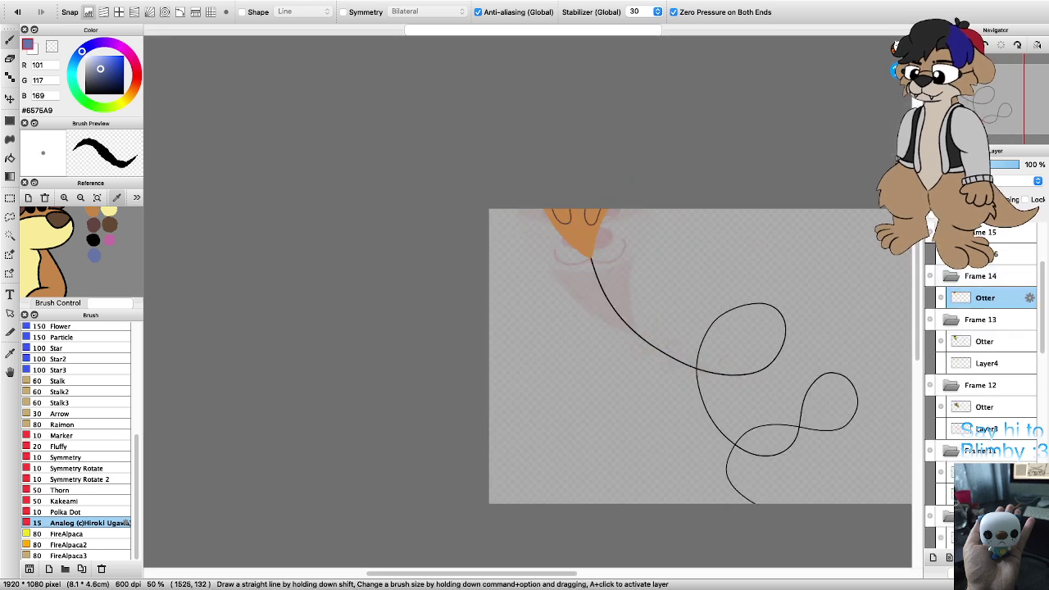
{"action": "key", "text": "super+plus"}
{"action": "key", "text": "super+plus"}
{"action": "mouse_move", "coordinate": [595, 277]}
{"action": "left_mouse_down"}
{"action": "mouse_move", "coordinate": [614, 227]}
{"action": "mouse_move", "coordinate": [646, 246]}
{"action": "mouse_move", "coordinate": [630, 285]}
{"action": "mouse_move", "coordinate": [597, 279]}
{"action": "mouse_move", "coordinate": [611, 239]}
{"action": "mouse_move", "coordinate": [636, 247]}
{"action": "left_mouse_up"}
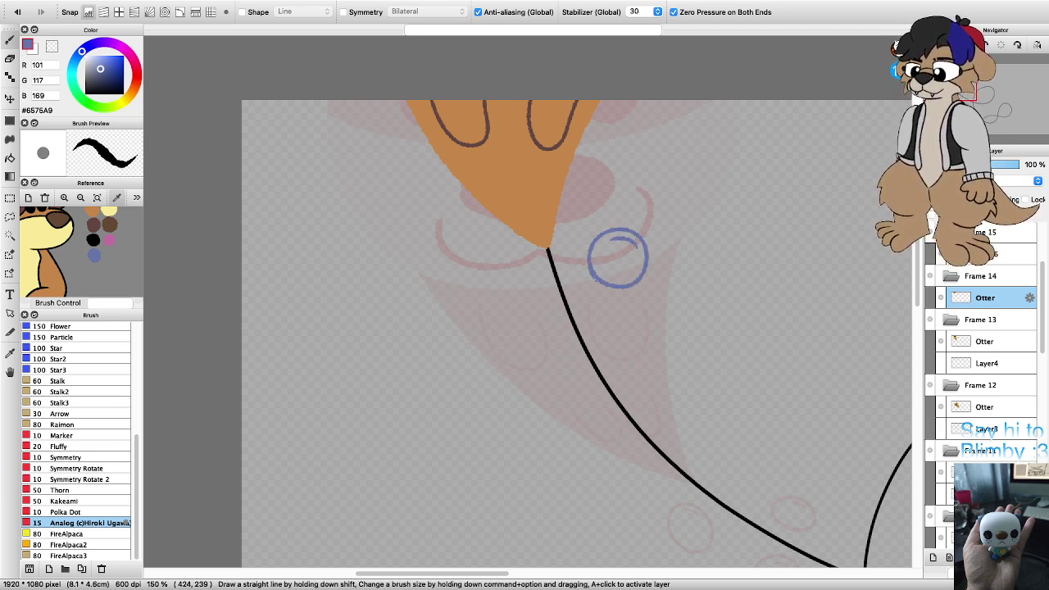
{"action": "key", "text": "super+z"}
{"action": "key", "text": "super+z"}
{"action": "mouse_move", "coordinate": [584, 283]}
{"action": "left_mouse_down"}
{"action": "mouse_move", "coordinate": [581, 232]}
{"action": "mouse_move", "coordinate": [625, 232]}
{"action": "mouse_move", "coordinate": [626, 264]}
{"action": "mouse_move", "coordinate": [590, 287]}
{"action": "mouse_move", "coordinate": [578, 246]}
{"action": "mouse_move", "coordinate": [614, 220]}
{"action": "mouse_move", "coordinate": [640, 235]}
{"action": "mouse_move", "coordinate": [650, 279]}
{"action": "mouse_move", "coordinate": [607, 294]}
{"action": "left_mouse_up"}
{"action": "key", "text": "super+z"}
{"action": "left_click_drag", "start_coordinate": [612, 237], "coordinate": [631, 251]}
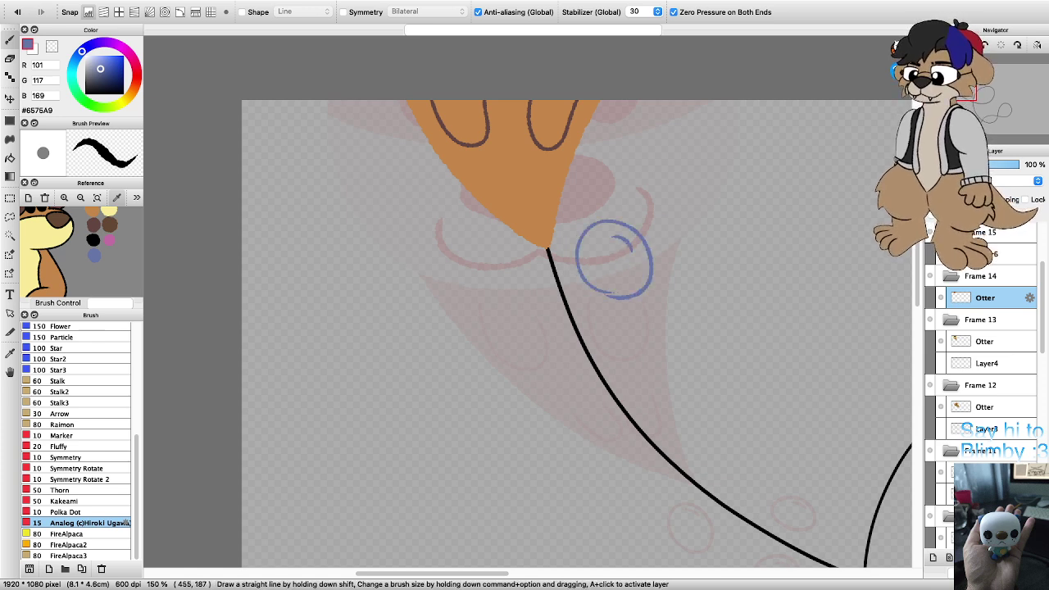
Step: Add two smaller blue bubbles in Frame 14, one on each side of the path below the large bubble
{"action": "mouse_move", "coordinate": [540, 371]}
{"action": "left_mouse_down"}
{"action": "mouse_move", "coordinate": [546, 333]}
{"action": "mouse_move", "coordinate": [577, 361]}
{"action": "mouse_move", "coordinate": [536, 353]}
{"action": "mouse_move", "coordinate": [568, 353]}
{"action": "left_mouse_up"}
{"action": "mouse_move", "coordinate": [643, 401]}
{"action": "left_mouse_down"}
{"action": "mouse_move", "coordinate": [626, 392]}
{"action": "mouse_move", "coordinate": [655, 379]}
{"action": "mouse_move", "coordinate": [644, 401]}
{"action": "mouse_move", "coordinate": [649, 389]}
{"action": "left_mouse_up"}
{"action": "scroll", "coordinate": [639, 381], "scroll_direction": "down", "scroll_amount": 2}
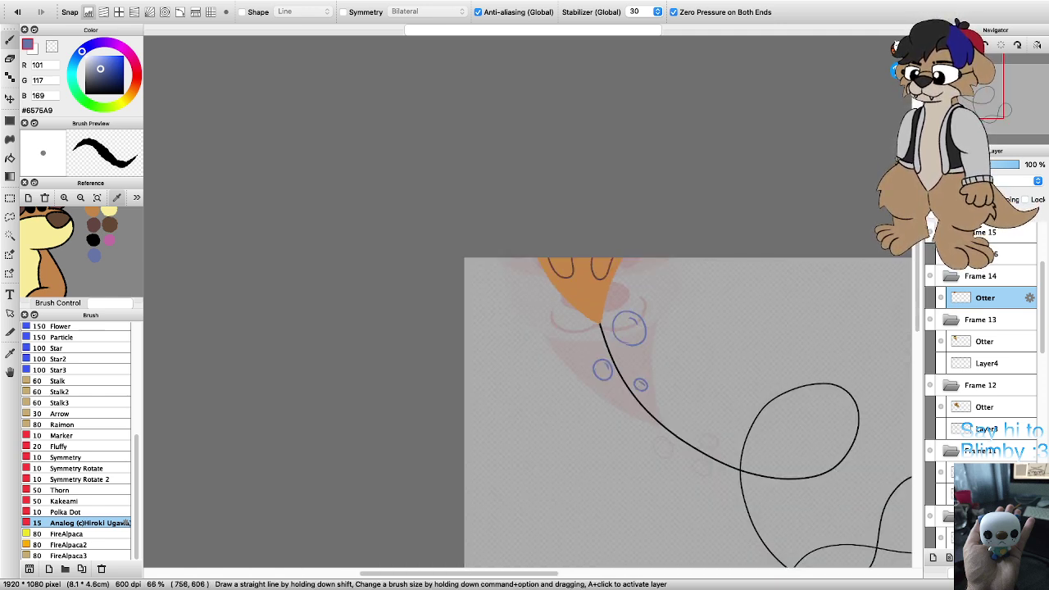
Step: On Layer6 of Frame 15, draw two highlighted blue bubbles on opposite sides of the path near the canvas's upper edge
{"action": "scroll", "coordinate": [988, 298], "scroll_direction": "up", "scroll_amount": 1}
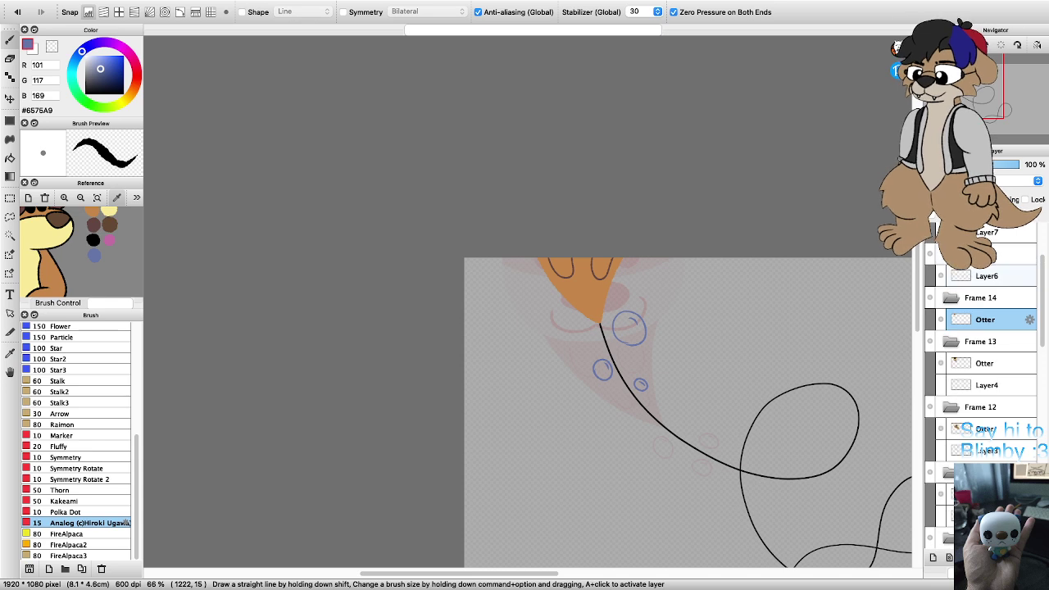
{"action": "left_click", "coordinate": [988, 275]}
{"action": "scroll", "coordinate": [625, 289], "scroll_direction": "up", "scroll_amount": 1}
{"action": "mouse_move", "coordinate": [594, 302]}
{"action": "left_mouse_down"}
{"action": "mouse_move", "coordinate": [600, 269]}
{"action": "mouse_move", "coordinate": [631, 280]}
{"action": "mouse_move", "coordinate": [626, 306]}
{"action": "mouse_move", "coordinate": [595, 303]}
{"action": "mouse_move", "coordinate": [616, 289]}
{"action": "left_mouse_up"}
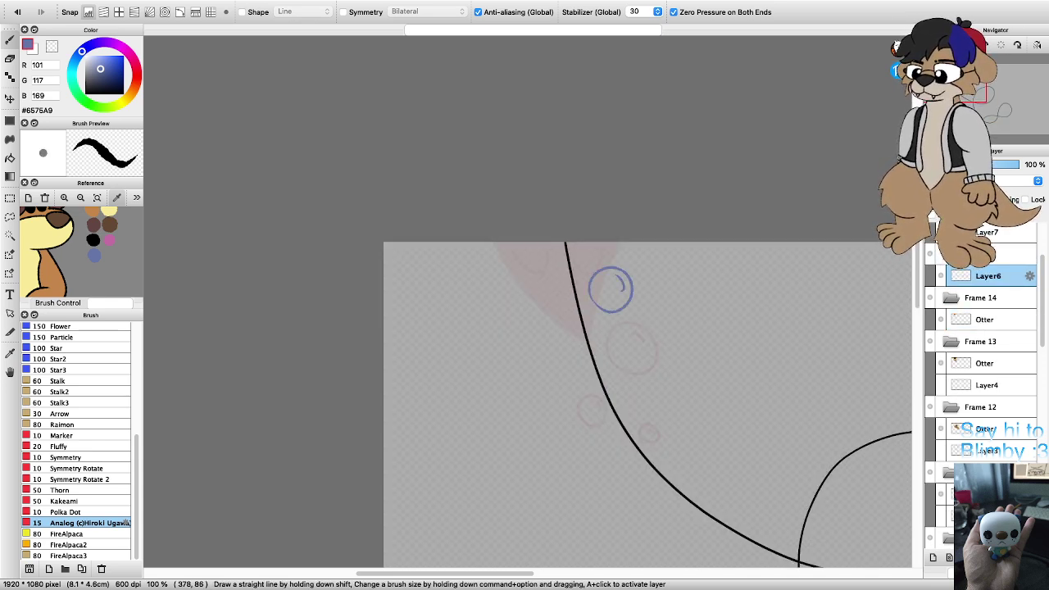
{"action": "key", "text": "super+z"}
{"action": "scroll", "coordinate": [648, 282], "scroll_direction": "up", "scroll_amount": 1}
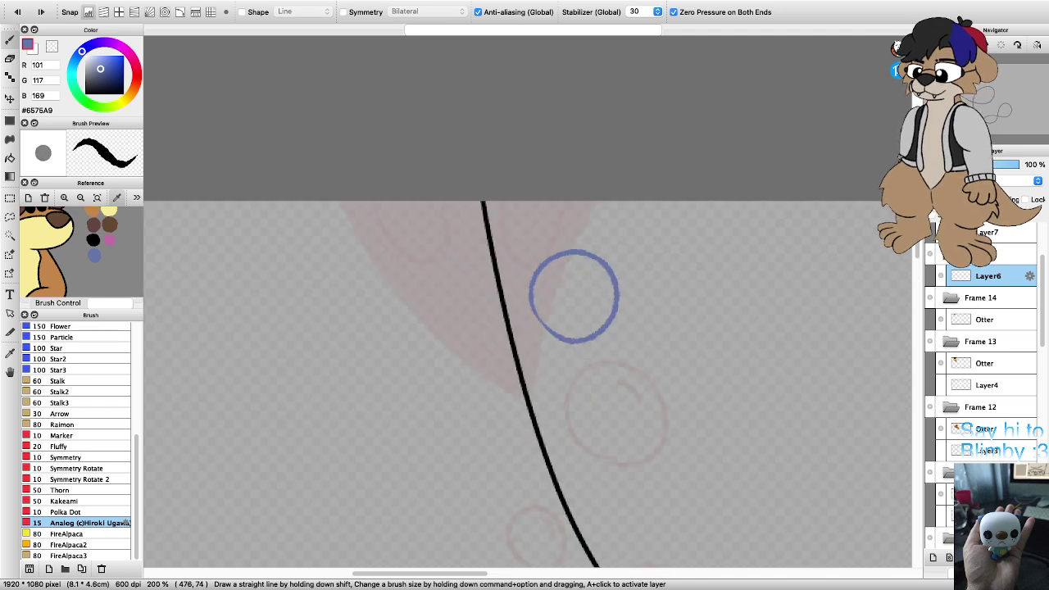
{"action": "left_click_drag", "start_coordinate": [584, 264], "coordinate": [600, 304]}
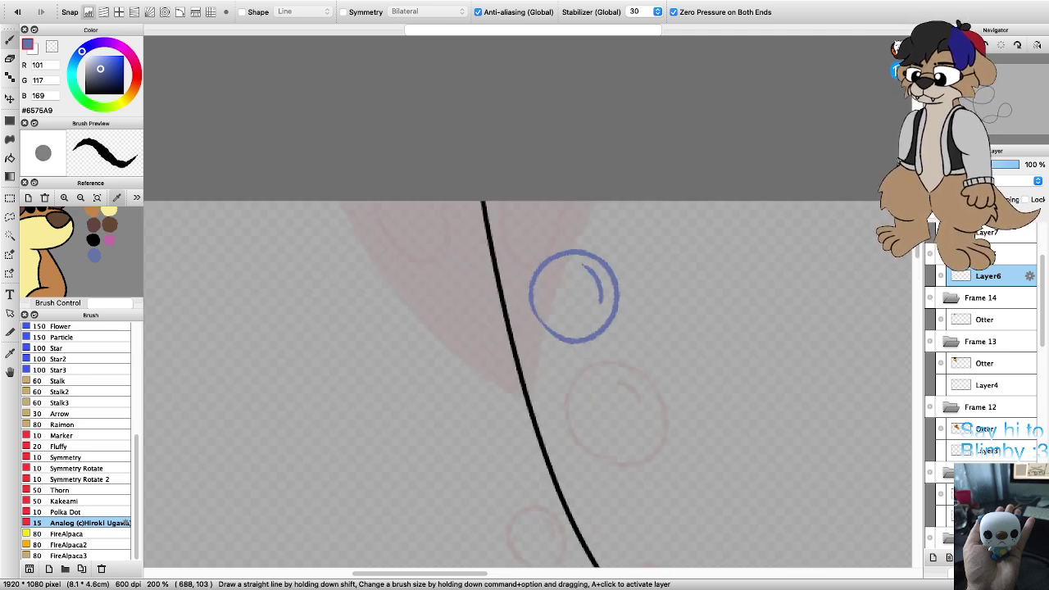
{"action": "mouse_move", "coordinate": [433, 433]}
{"action": "left_mouse_down"}
{"action": "mouse_move", "coordinate": [451, 380]}
{"action": "mouse_move", "coordinate": [496, 387]}
{"action": "mouse_move", "coordinate": [496, 449]}
{"action": "mouse_move", "coordinate": [466, 453]}
{"action": "mouse_move", "coordinate": [439, 444]}
{"action": "left_mouse_up"}
{"action": "left_click_drag", "start_coordinate": [470, 388], "coordinate": [488, 404]}
Step: On Layer7 of Frame 16, draw two blue bubbles on opposite sides of the path near the canvas's upper edge
{"action": "scroll", "coordinate": [984, 345], "scroll_direction": "up", "scroll_amount": 3}
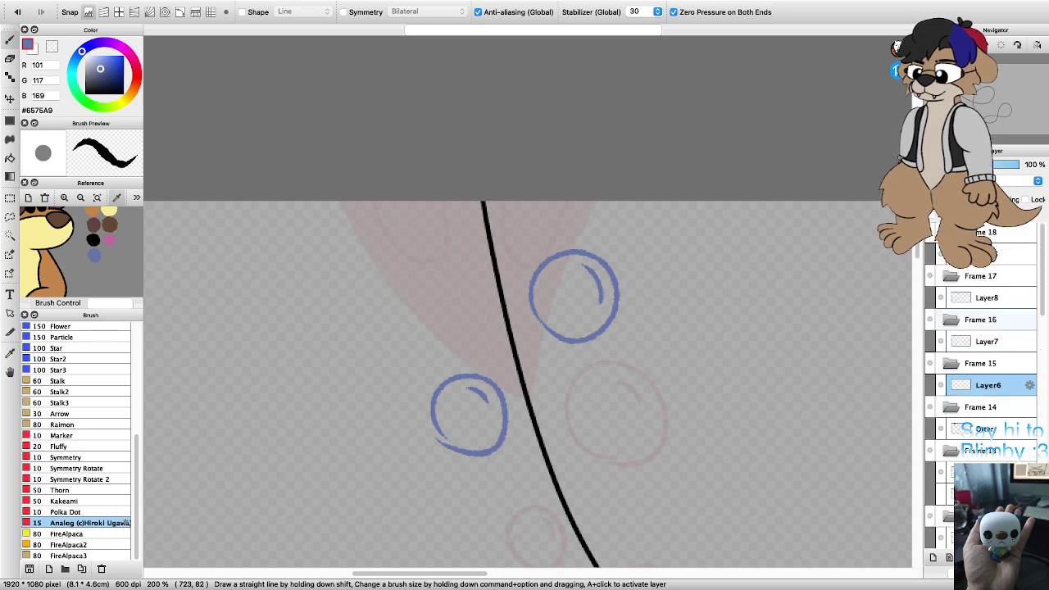
{"action": "left_click", "coordinate": [988, 342]}
{"action": "mouse_move", "coordinate": [402, 232]}
{"action": "left_mouse_down"}
{"action": "mouse_move", "coordinate": [452, 260]}
{"action": "mouse_move", "coordinate": [453, 302]}
{"action": "mouse_move", "coordinate": [430, 317]}
{"action": "mouse_move", "coordinate": [402, 302]}
{"action": "mouse_move", "coordinate": [393, 253]}
{"action": "mouse_move", "coordinate": [418, 241]}
{"action": "mouse_move", "coordinate": [449, 282]}
{"action": "left_mouse_up"}
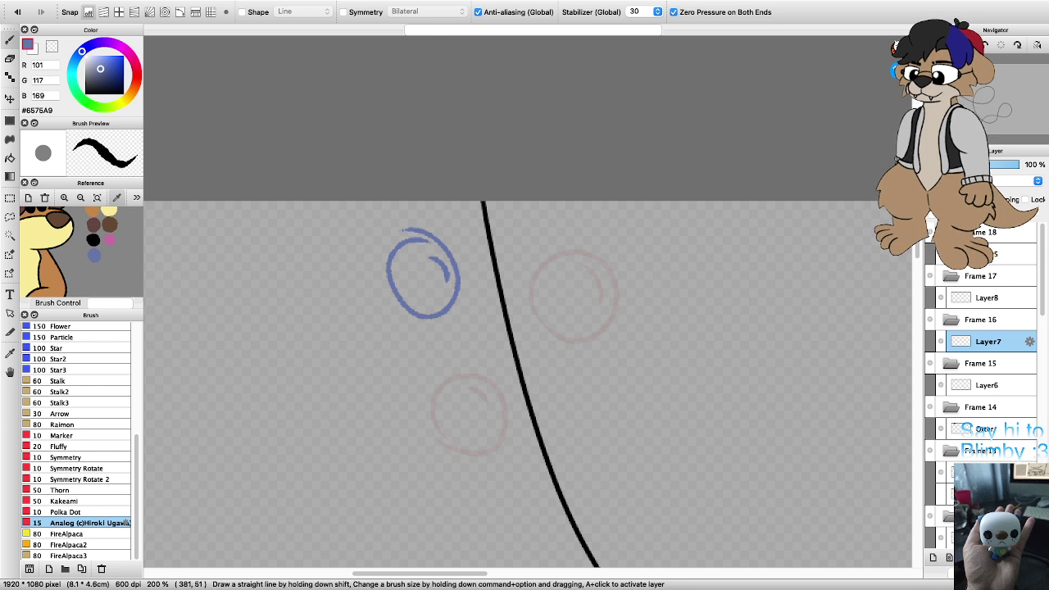
{"action": "mouse_move", "coordinate": [536, 284]}
{"action": "left_mouse_down"}
{"action": "mouse_move", "coordinate": [558, 233]}
{"action": "mouse_move", "coordinate": [528, 274]}
{"action": "mouse_move", "coordinate": [534, 224]}
{"action": "mouse_move", "coordinate": [553, 247]}
{"action": "left_mouse_up"}
Step: Look over the layers of Frames 17 and 18 with the whole canvas in view
{"action": "left_click", "coordinate": [988, 297]}
{"action": "left_click", "coordinate": [988, 254]}
{"action": "scroll", "coordinate": [713, 310], "scroll_direction": "down", "scroll_amount": 5}
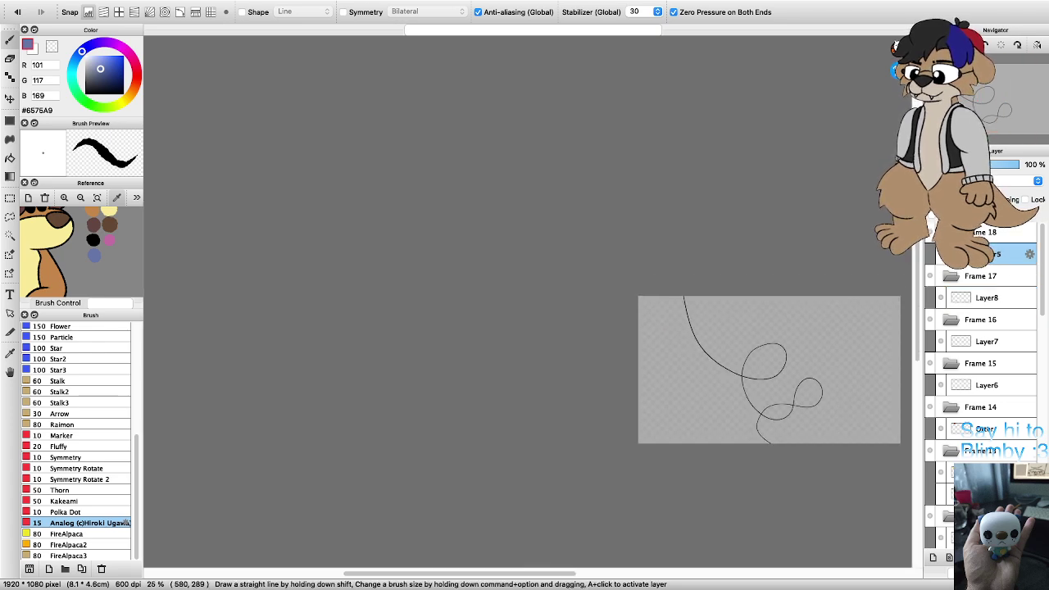
{"action": "scroll", "coordinate": [754, 392], "scroll_direction": "down", "scroll_amount": 3}
{"action": "scroll", "coordinate": [774, 385], "scroll_direction": "up", "scroll_amount": 4}
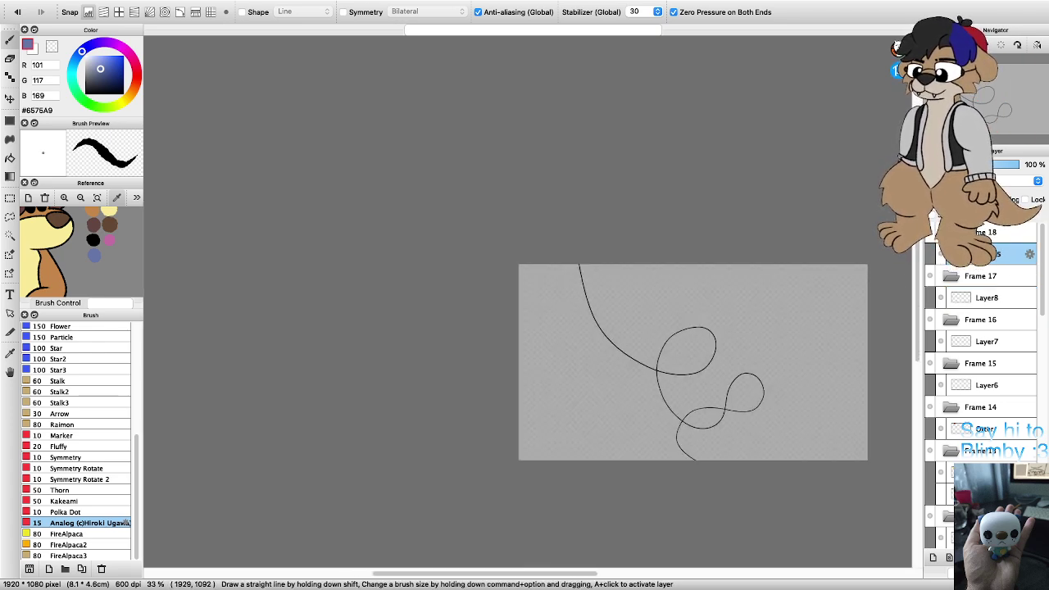
{"action": "scroll", "coordinate": [730, 318], "scroll_direction": "down", "scroll_amount": 5}
{"action": "scroll", "coordinate": [746, 332], "scroll_direction": "up", "scroll_amount": 4}
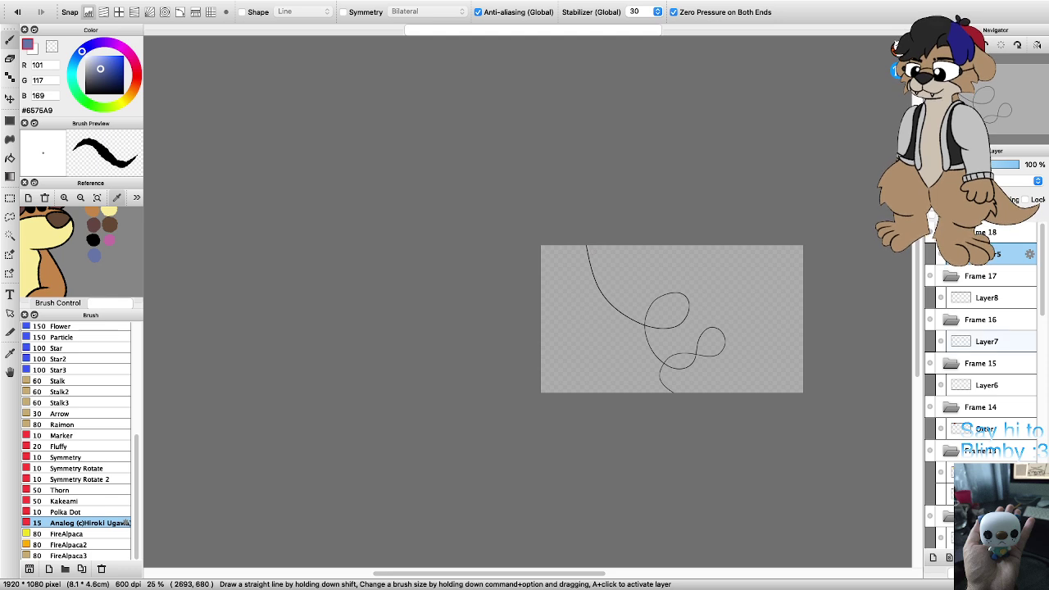
Step: Hide the layer holding the black swim path guide, below the Frame 1 folder
{"action": "scroll", "coordinate": [980, 341], "scroll_direction": "down", "scroll_amount": 3}
{"action": "scroll", "coordinate": [981, 344], "scroll_direction": "down", "scroll_amount": 10}
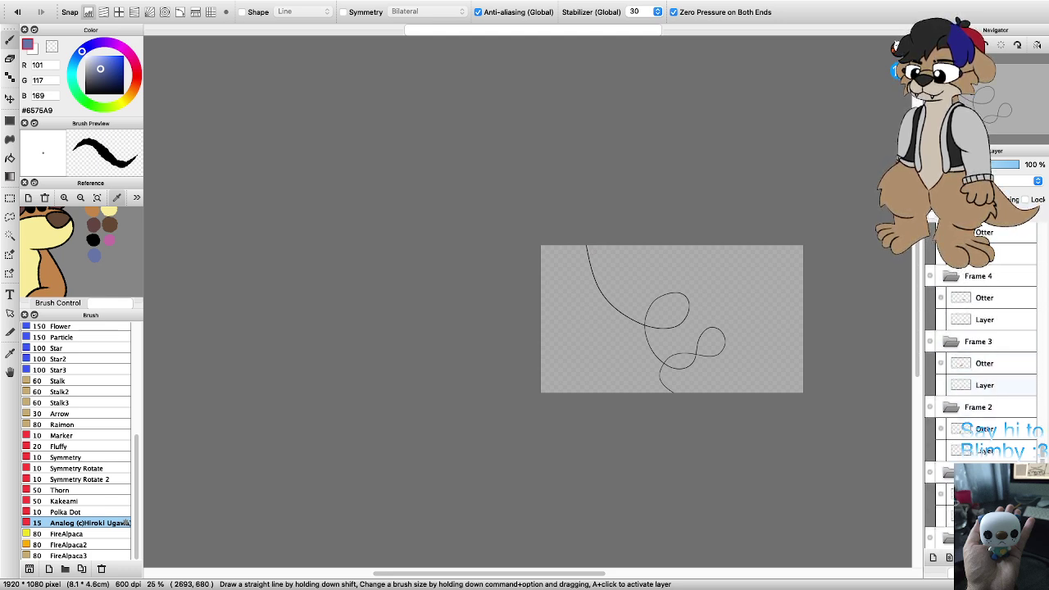
{"action": "left_click", "coordinate": [941, 517]}
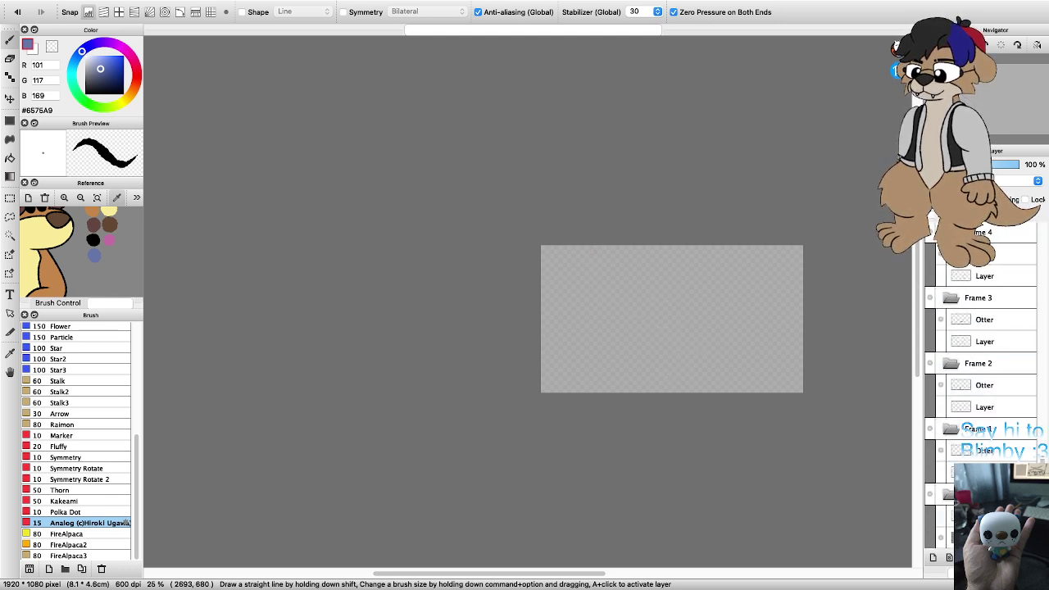
Step: Fill the background layer below the path guide with blue #738DE2 at 100% opacity and check it behind the otter in Frame 1
{"action": "scroll", "coordinate": [761, 367], "scroll_direction": "down", "scroll_amount": 1}
{"action": "scroll", "coordinate": [775, 352], "scroll_direction": "up", "scroll_amount": 3}
{"action": "left_click", "coordinate": [952, 537]}
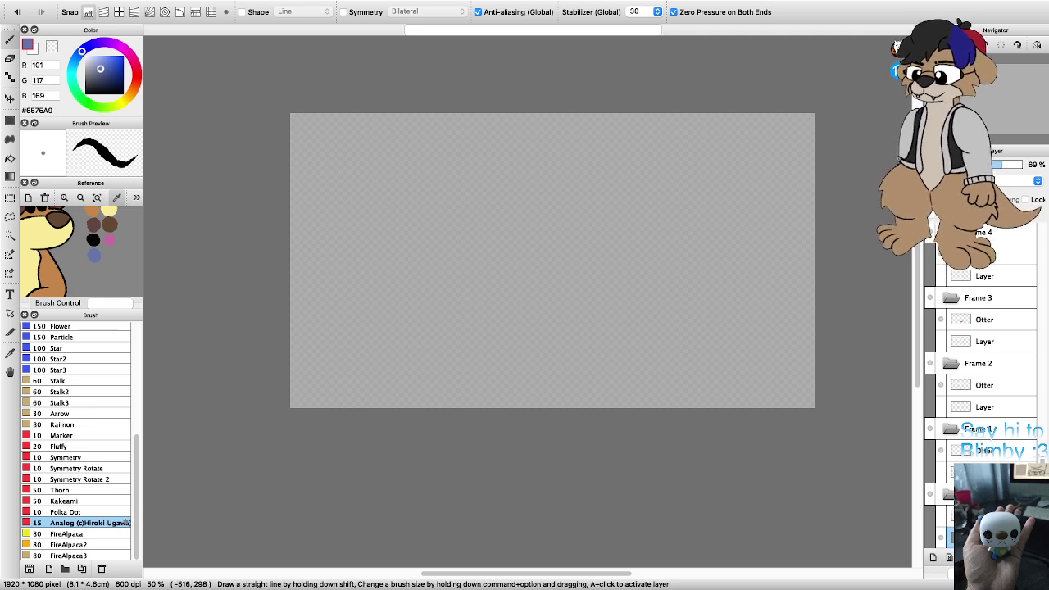
{"action": "left_click_drag", "start_coordinate": [100, 69], "coordinate": [104, 59]}
{"action": "key", "text": "g"}
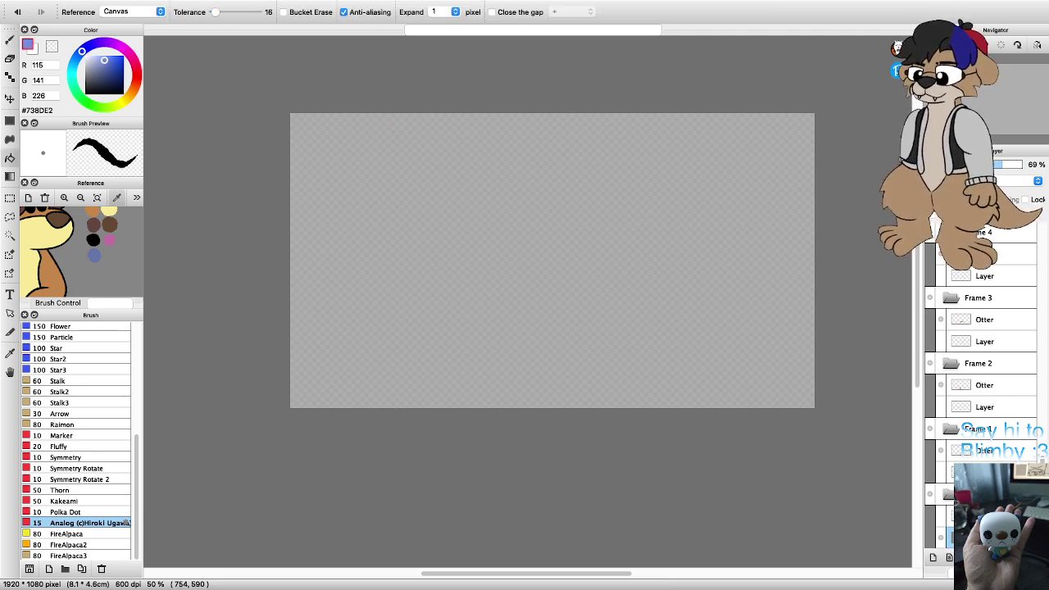
{"action": "left_click", "coordinate": [496, 274]}
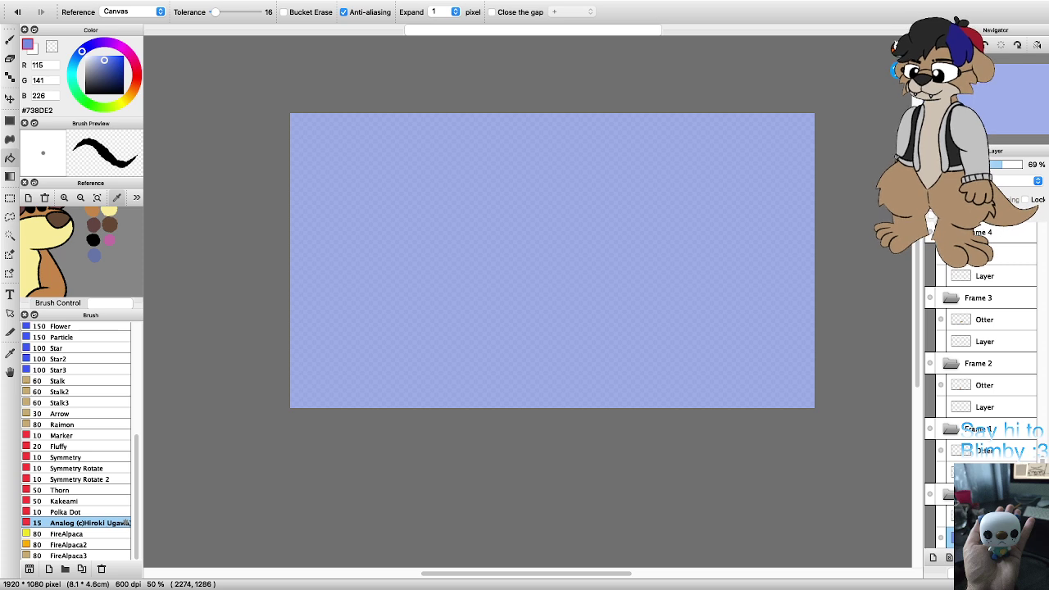
{"action": "left_click", "coordinate": [1021, 164]}
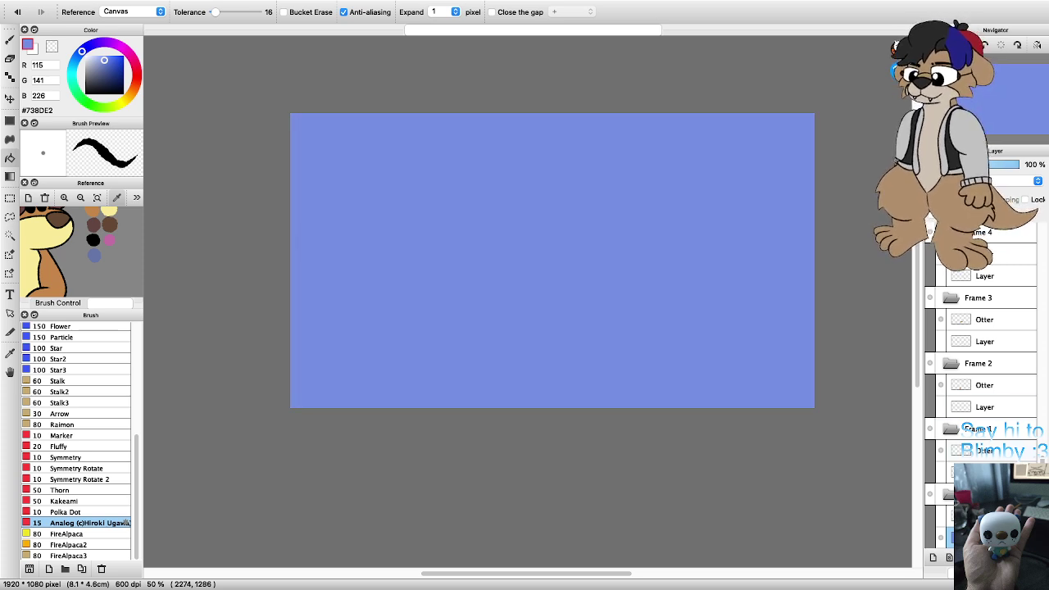
{"action": "left_click", "coordinate": [983, 429]}
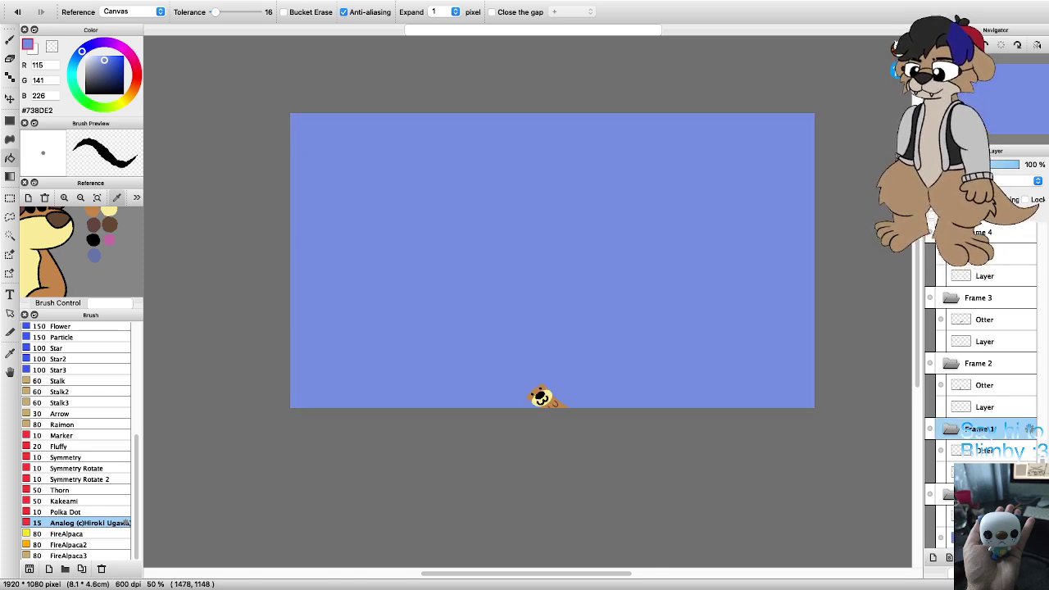
Step: Select the top layer in the folder below Frame 1 and ready the Brush tool with black #000000 from the reference palette
{"action": "scroll", "coordinate": [512, 388], "scroll_direction": "down", "scroll_amount": 4}
{"action": "scroll", "coordinate": [463, 387], "scroll_direction": "up", "scroll_amount": 4}
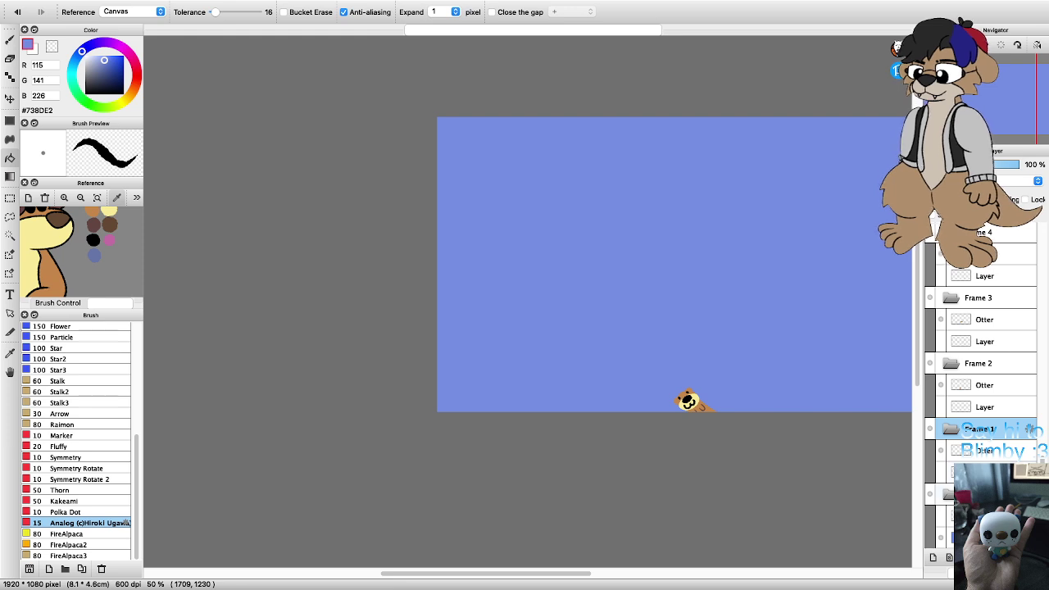
{"action": "left_click", "coordinate": [984, 516]}
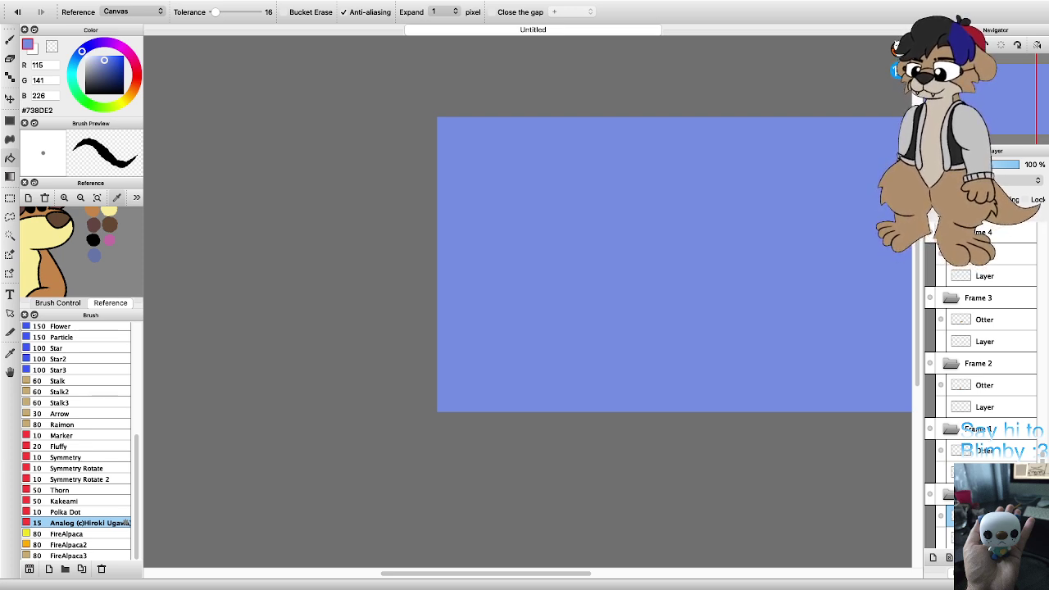
{"action": "key", "text": "super+Tab"}
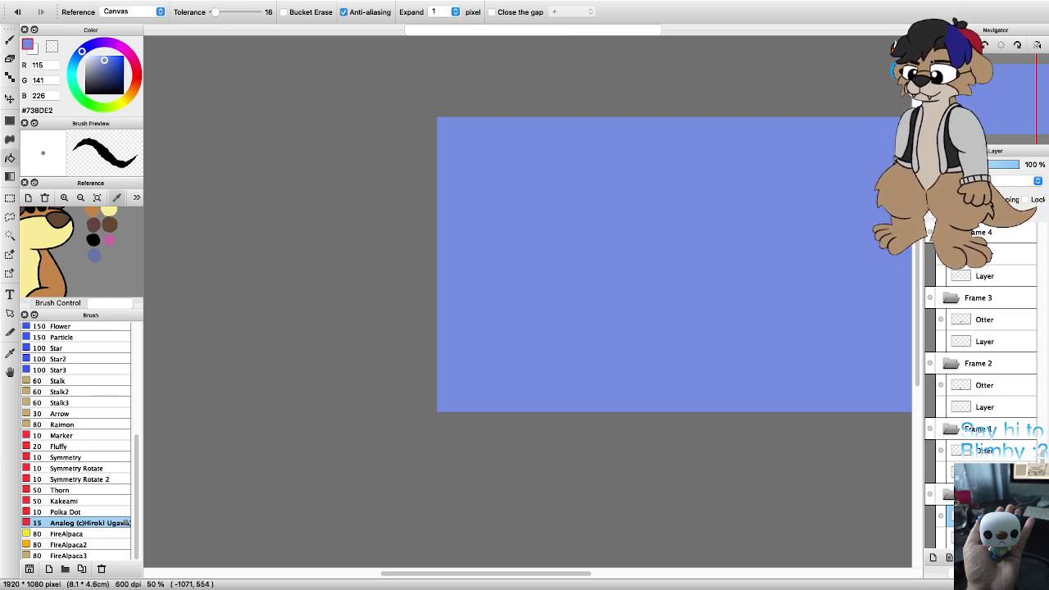
{"action": "left_click", "coordinate": [93, 239]}
{"action": "scroll", "coordinate": [577, 406], "scroll_direction": "up", "scroll_amount": 3}
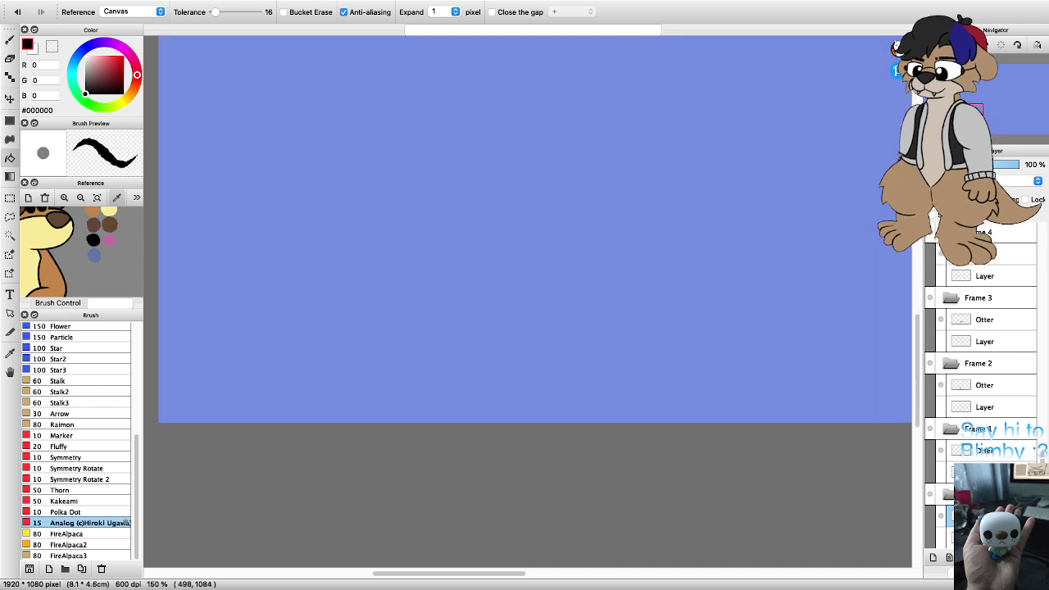
{"action": "key", "text": "b"}
Step: Set the global stabilizer to 10 and change the brush to the size 15 Pen
{"action": "left_click_drag", "start_coordinate": [194, 403], "coordinate": [217, 366]}
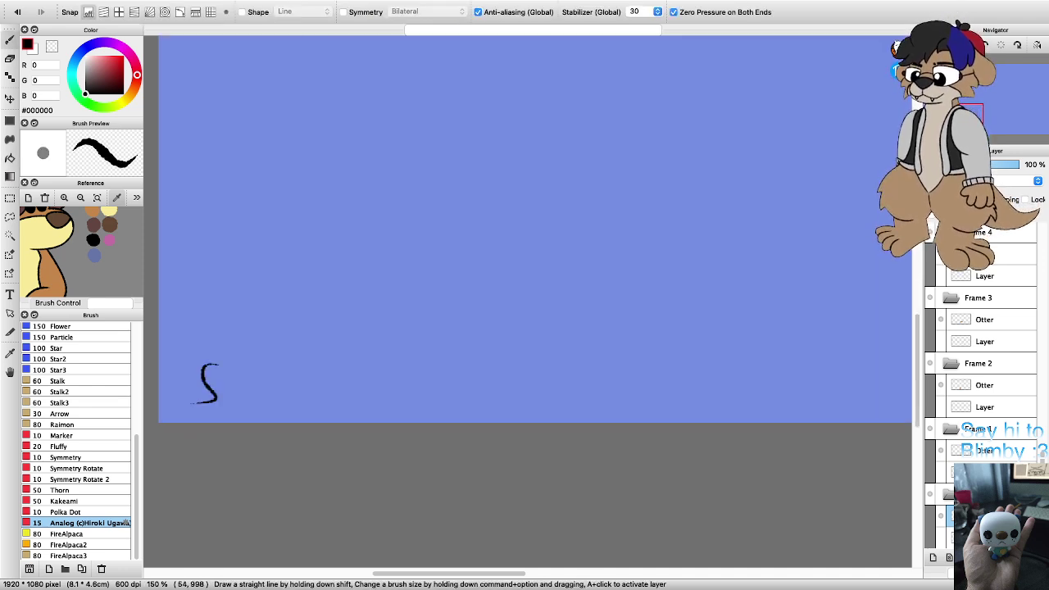
{"action": "key", "text": "super+z"}
{"action": "scroll", "coordinate": [184, 394], "scroll_direction": "down", "scroll_amount": 3}
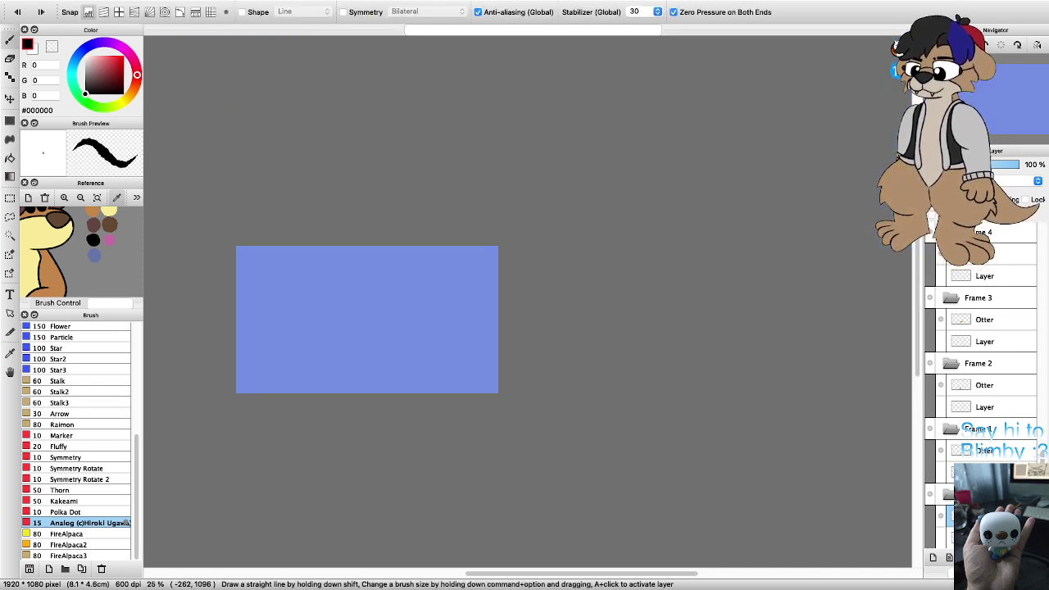
{"action": "scroll", "coordinate": [187, 398], "scroll_direction": "up", "scroll_amount": 3}
{"action": "scroll", "coordinate": [187, 398], "scroll_direction": "down", "scroll_amount": 3}
{"action": "scroll", "coordinate": [187, 398], "scroll_direction": "up", "scroll_amount": 4}
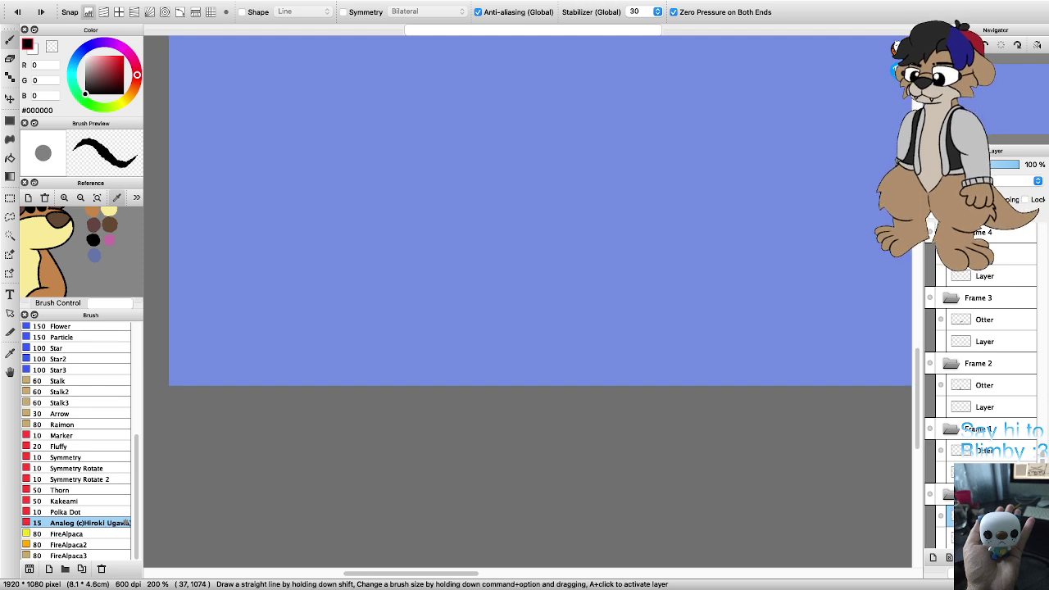
{"action": "scroll", "coordinate": [528, 246], "scroll_direction": "left", "scroll_amount": 3}
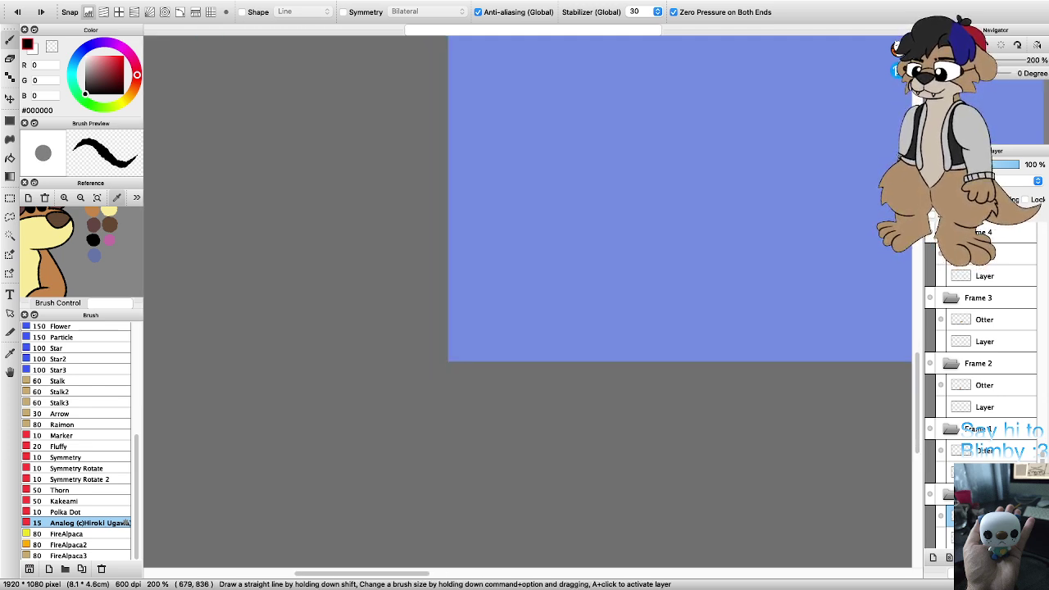
{"action": "scroll", "coordinate": [528, 246], "scroll_direction": "right", "scroll_amount": 2}
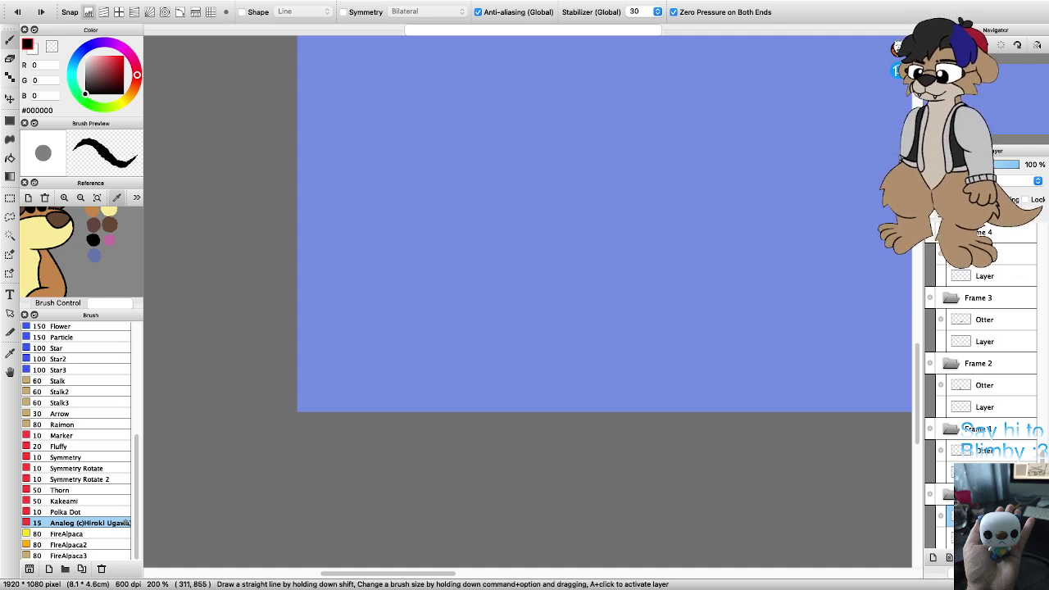
{"action": "left_click", "coordinate": [641, 11]}
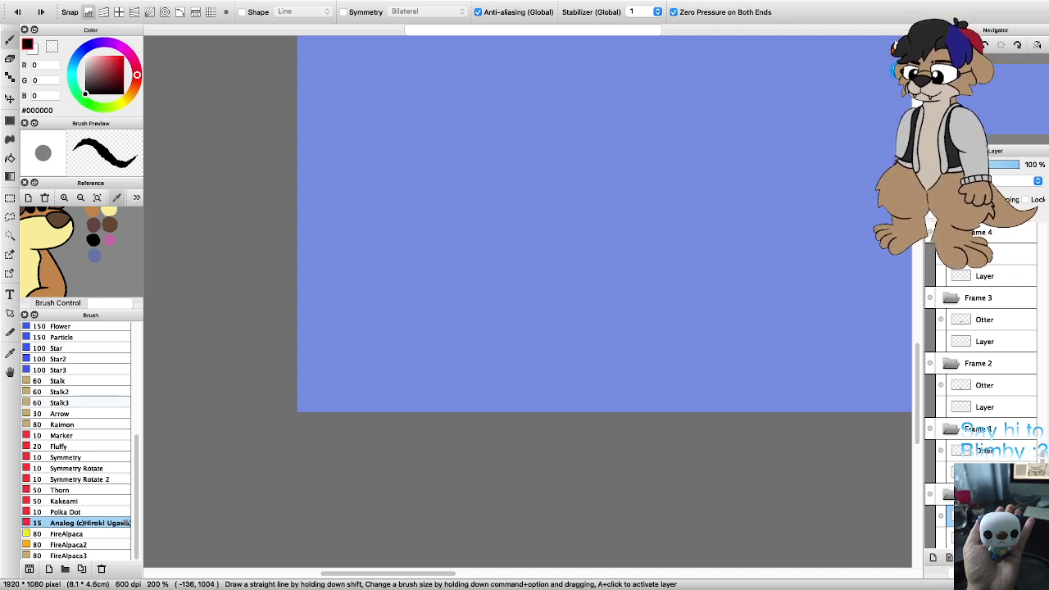
{"action": "scroll", "coordinate": [99, 402], "scroll_direction": "up", "scroll_amount": 2}
{"action": "key", "text": "super+minus"}
{"action": "key", "text": "super+minus"}
{"action": "scroll", "coordinate": [76, 440], "scroll_direction": "up", "scroll_amount": 1}
{"action": "scroll", "coordinate": [641, 11], "scroll_direction": "down", "scroll_amount": 1}
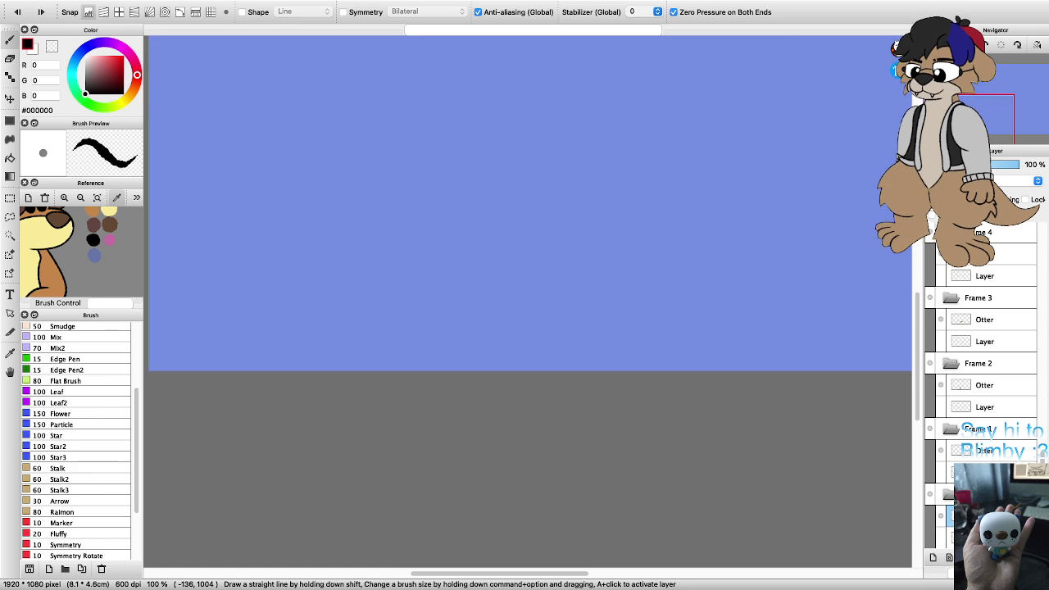
{"action": "scroll", "coordinate": [641, 12], "scroll_direction": "down", "scroll_amount": 2}
{"action": "scroll", "coordinate": [279, 271], "scroll_direction": "up", "scroll_amount": 5}
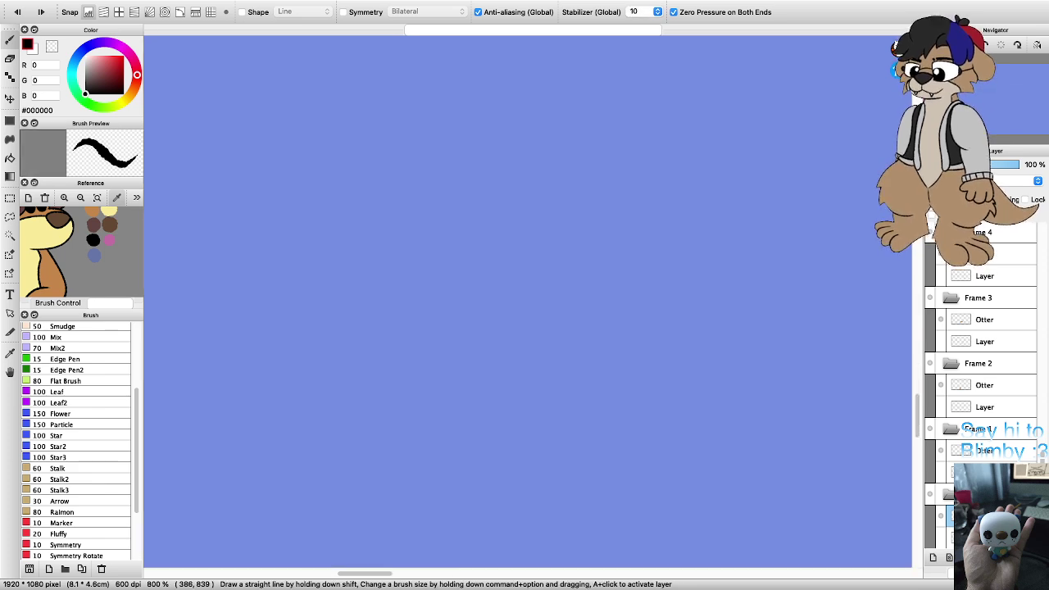
{"action": "scroll", "coordinate": [279, 271], "scroll_direction": "down", "scroll_amount": 10}
{"action": "scroll", "coordinate": [265, 266], "scroll_direction": "up", "scroll_amount": 7}
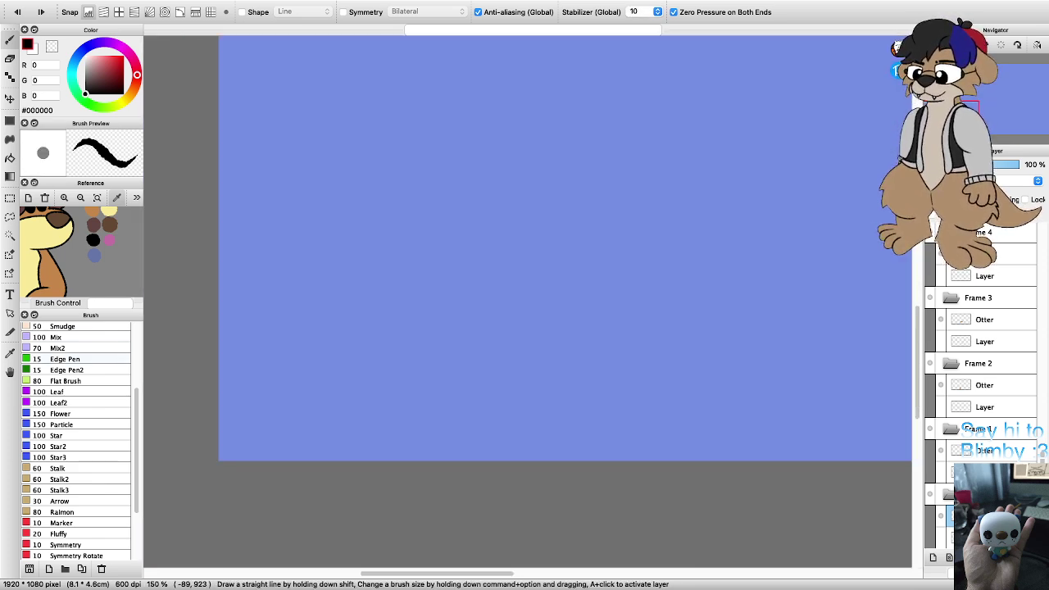
{"action": "scroll", "coordinate": [99, 338], "scroll_direction": "up", "scroll_amount": 5}
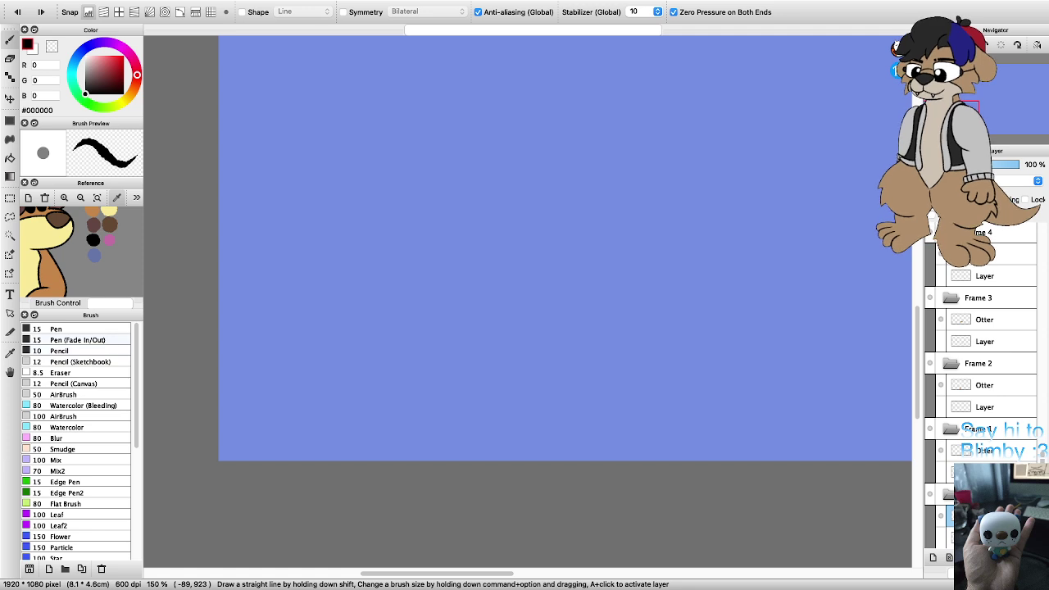
{"action": "left_click", "coordinate": [76, 329]}
Step: Sign the artwork in black near the canvas's lower-left corner, finishing with one long wavy line through the lettering
{"action": "mouse_move", "coordinate": [292, 416]}
{"action": "left_mouse_down"}
{"action": "mouse_move", "coordinate": [337, 414]}
{"action": "mouse_move", "coordinate": [344, 383]}
{"action": "left_mouse_up"}
{"action": "key", "text": "super+z"}
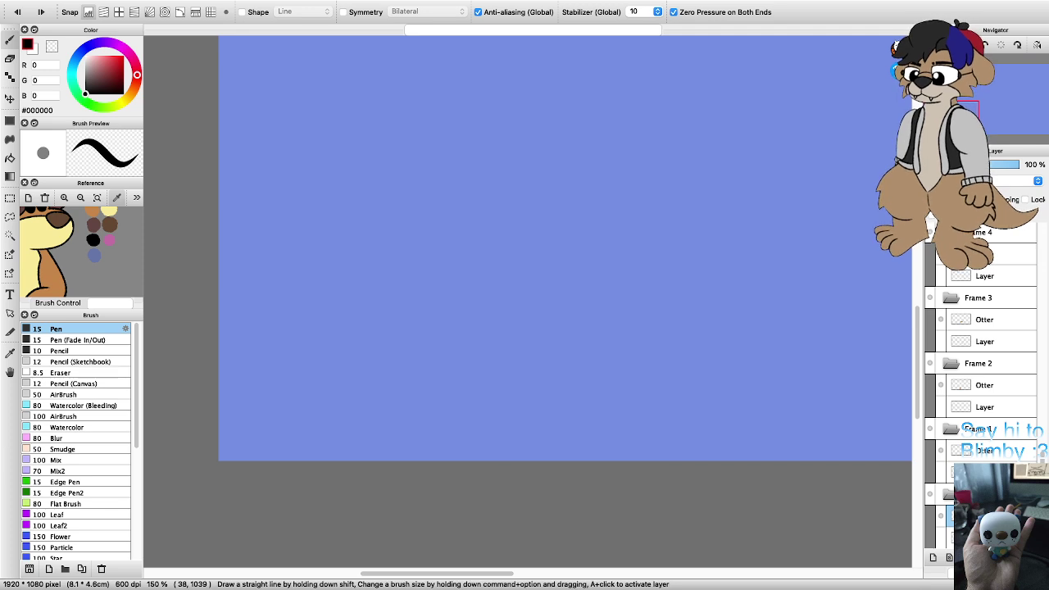
{"action": "mouse_move", "coordinate": [300, 445]}
{"action": "left_mouse_down"}
{"action": "mouse_move", "coordinate": [315, 422]}
{"action": "mouse_move", "coordinate": [359, 427]}
{"action": "mouse_move", "coordinate": [374, 431]}
{"action": "mouse_move", "coordinate": [386, 460]}
{"action": "mouse_move", "coordinate": [282, 373]}
{"action": "mouse_move", "coordinate": [238, 418]}
{"action": "left_mouse_up"}
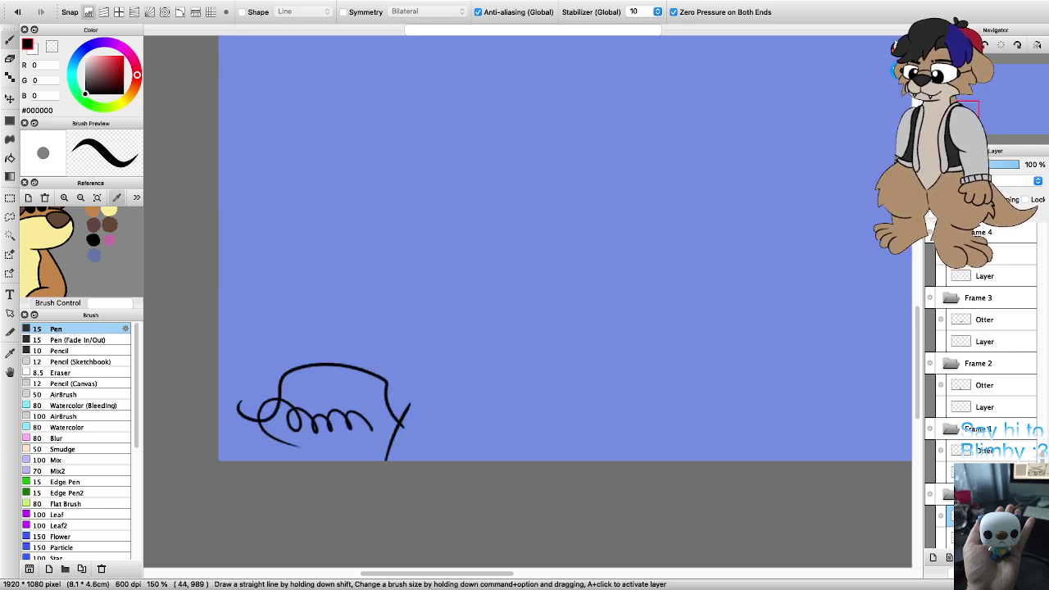
{"action": "key", "text": "super+z"}
{"action": "mouse_move", "coordinate": [426, 432]}
{"action": "left_mouse_down"}
{"action": "mouse_move", "coordinate": [253, 417]}
{"action": "mouse_move", "coordinate": [234, 400]}
{"action": "left_mouse_up"}
{"action": "scroll", "coordinate": [256, 409], "scroll_direction": "down", "scroll_amount": 3}
{"action": "scroll", "coordinate": [246, 427], "scroll_direction": "up", "scroll_amount": 3}
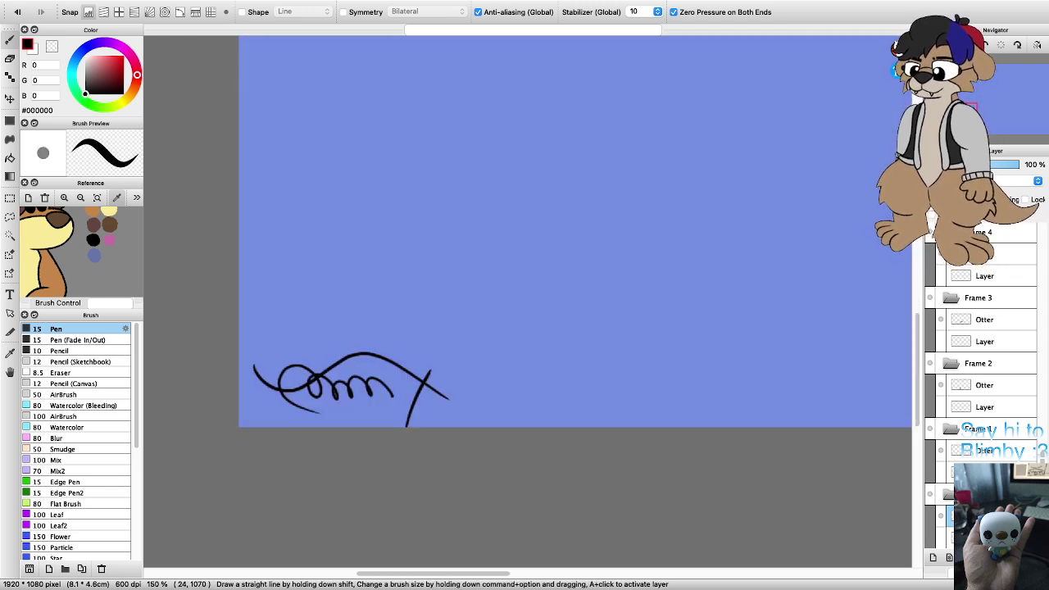
Step: On the layer beneath the signature, draw an orange #C48649 bubble with an inner highlight around the signature's left end
{"action": "left_click_drag", "start_coordinate": [995, 164], "coordinate": [984, 164]}
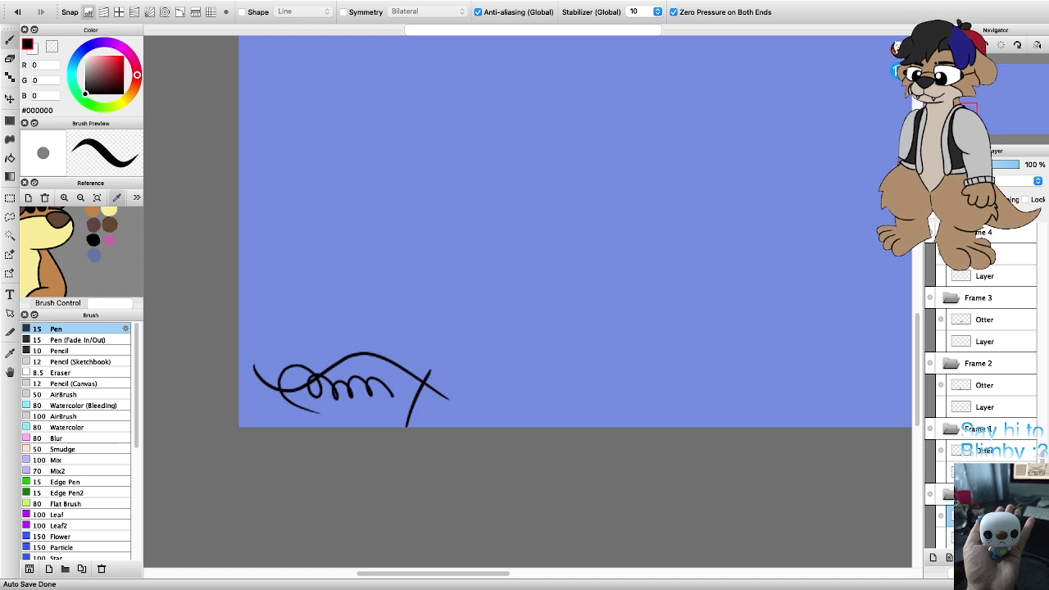
{"action": "scroll", "coordinate": [984, 386], "scroll_direction": "down", "scroll_amount": 1}
{"action": "left_click", "coordinate": [949, 538]}
{"action": "scroll", "coordinate": [362, 427], "scroll_direction": "down", "scroll_amount": 3}
{"action": "scroll", "coordinate": [323, 427], "scroll_direction": "up", "scroll_amount": 4}
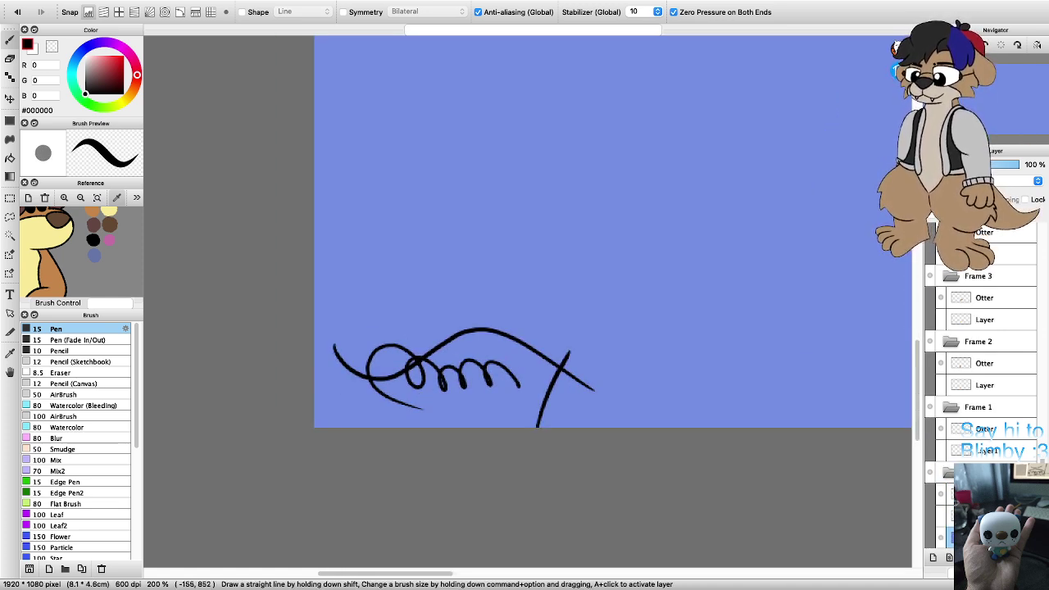
{"action": "scroll", "coordinate": [75, 441], "scroll_direction": "down", "scroll_amount": 7}
{"action": "scroll", "coordinate": [69, 252], "scroll_direction": "down", "scroll_amount": 3}
{"action": "scroll", "coordinate": [69, 253], "scroll_direction": "up", "scroll_amount": 4}
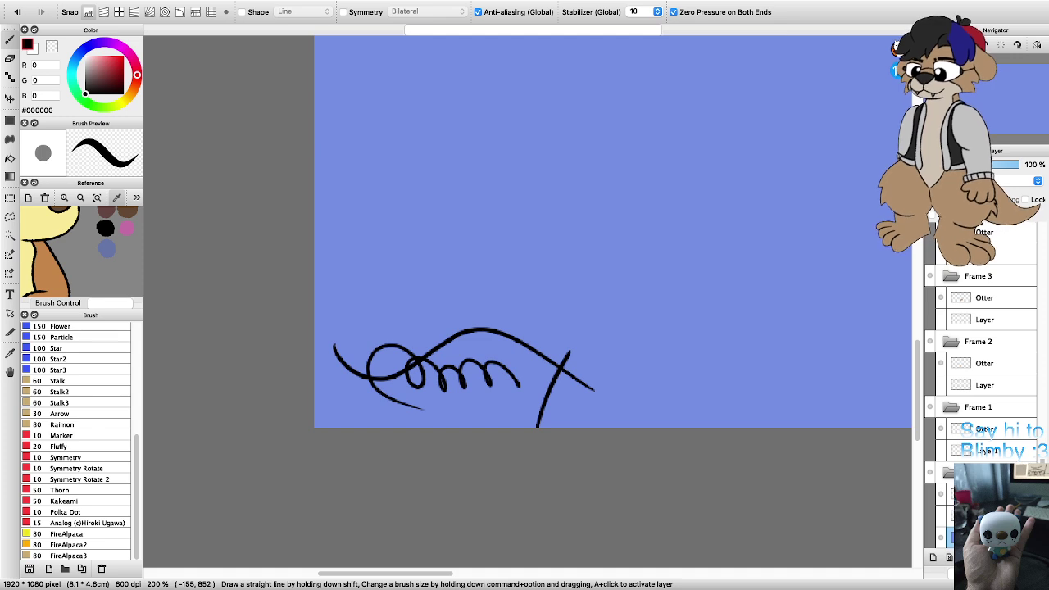
{"action": "scroll", "coordinate": [82, 252], "scroll_direction": "down", "scroll_amount": 3}
{"action": "scroll", "coordinate": [111, 242], "scroll_direction": "up", "scroll_amount": 4}
{"action": "scroll", "coordinate": [99, 246], "scroll_direction": "down", "scroll_amount": 3}
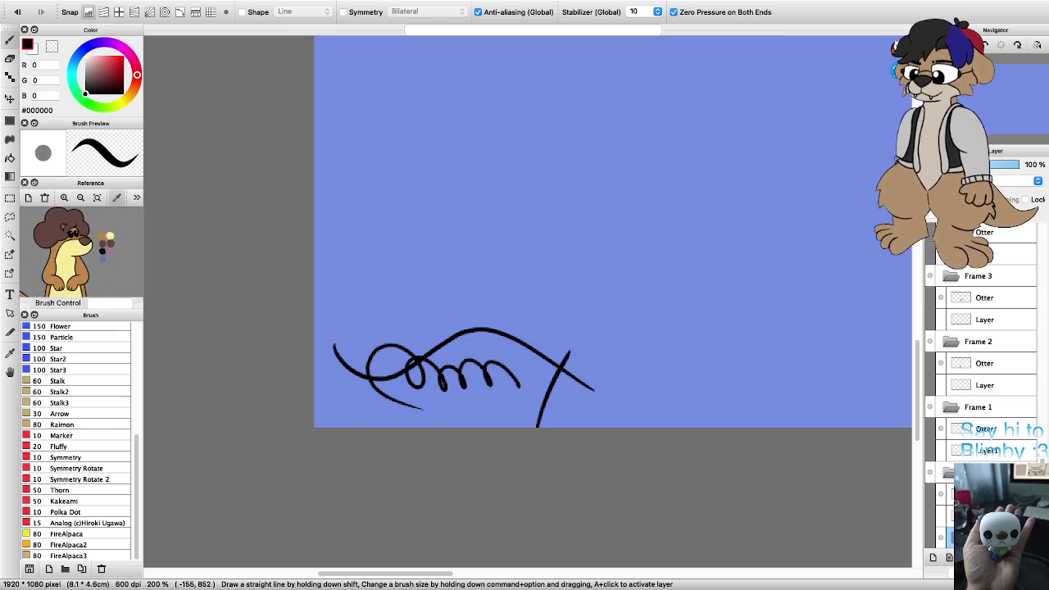
{"action": "scroll", "coordinate": [82, 271], "scroll_direction": "up", "scroll_amount": 3}
{"action": "scroll", "coordinate": [98, 262], "scroll_direction": "down", "scroll_amount": 3}
{"action": "scroll", "coordinate": [111, 245], "scroll_direction": "up", "scroll_amount": 3}
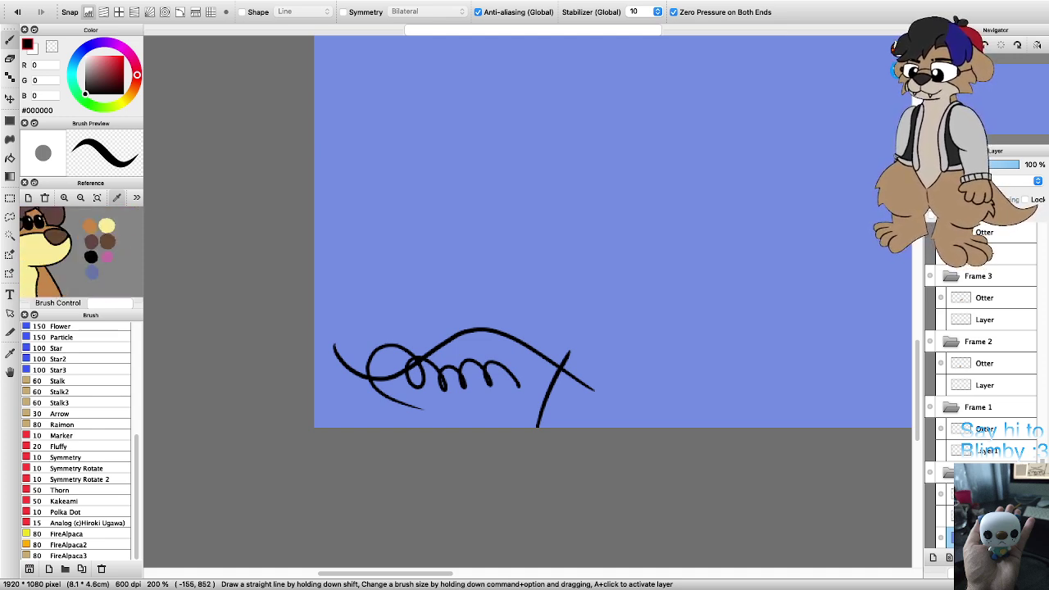
{"action": "left_click", "coordinate": [90, 226]}
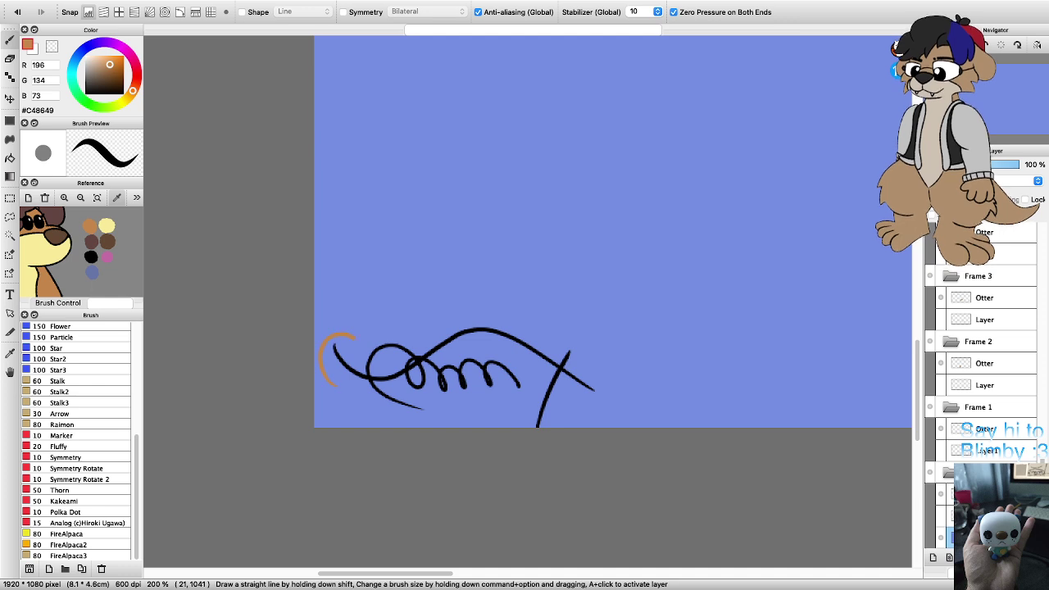
{"action": "left_click_drag", "start_coordinate": [337, 386], "coordinate": [340, 342]}
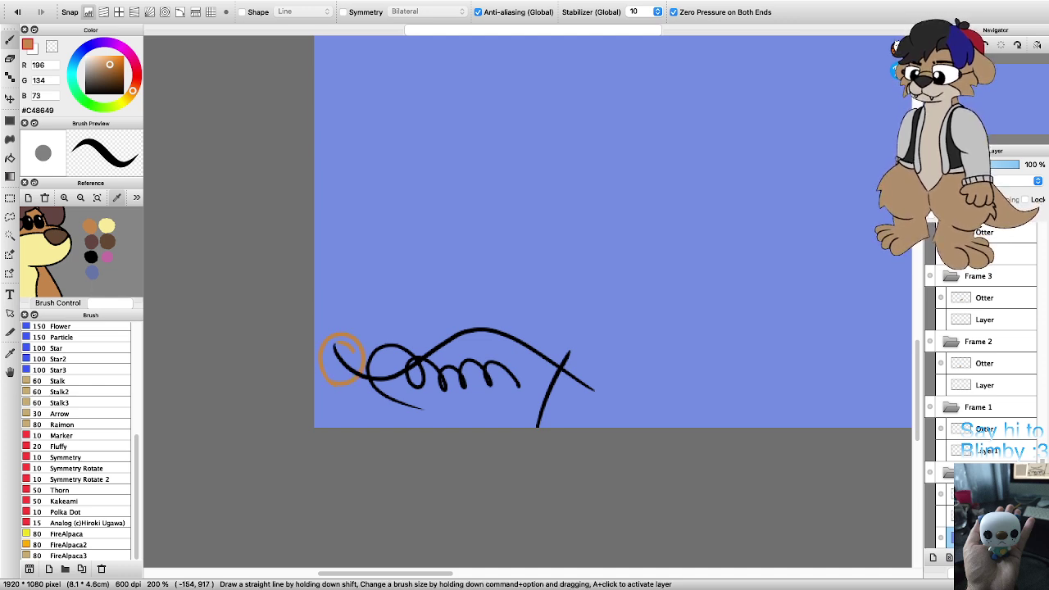
Step: Draw a pale yellow bubble above the signature's first loops and a brown #644832 bubble below them, using the reference palette colours
{"action": "left_click", "coordinate": [107, 226]}
{"action": "mouse_move", "coordinate": [418, 323]}
{"action": "left_mouse_down"}
{"action": "mouse_move", "coordinate": [422, 357]}
{"action": "mouse_move", "coordinate": [428, 328]}
{"action": "mouse_move", "coordinate": [418, 332]}
{"action": "left_mouse_up"}
{"action": "left_click", "coordinate": [108, 241]}
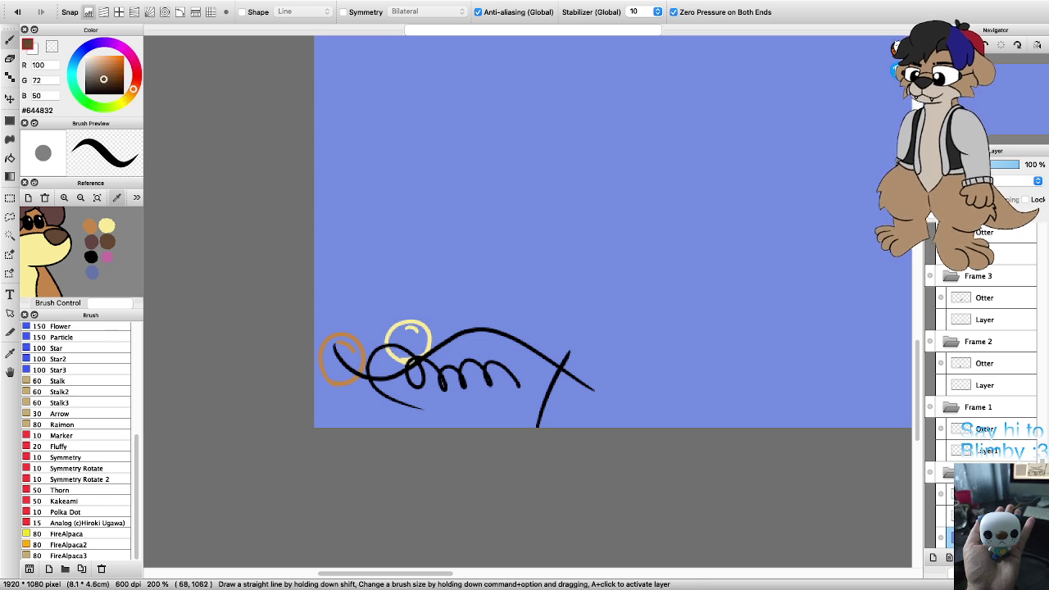
{"action": "mouse_move", "coordinate": [367, 390]}
{"action": "left_mouse_down"}
{"action": "mouse_move", "coordinate": [365, 422]}
{"action": "mouse_move", "coordinate": [385, 385]}
{"action": "mouse_move", "coordinate": [393, 397]}
{"action": "left_mouse_up"}
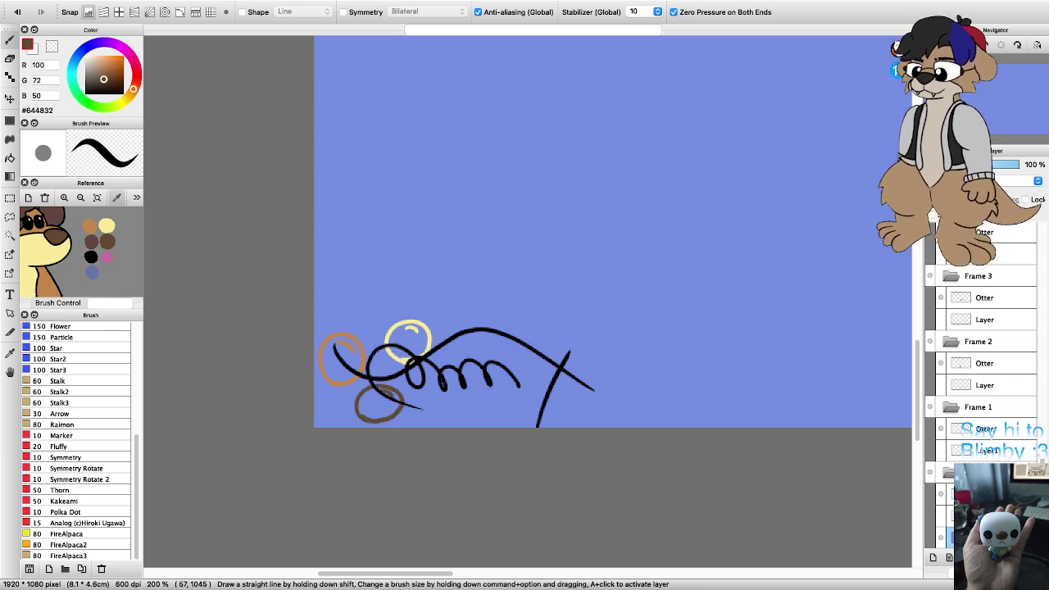
Step: Draw a pink #C66FA4 bubble behind the signature's small loops and a dark brown #634642 bubble at the crest of its wavy line
{"action": "left_click", "coordinate": [107, 256]}
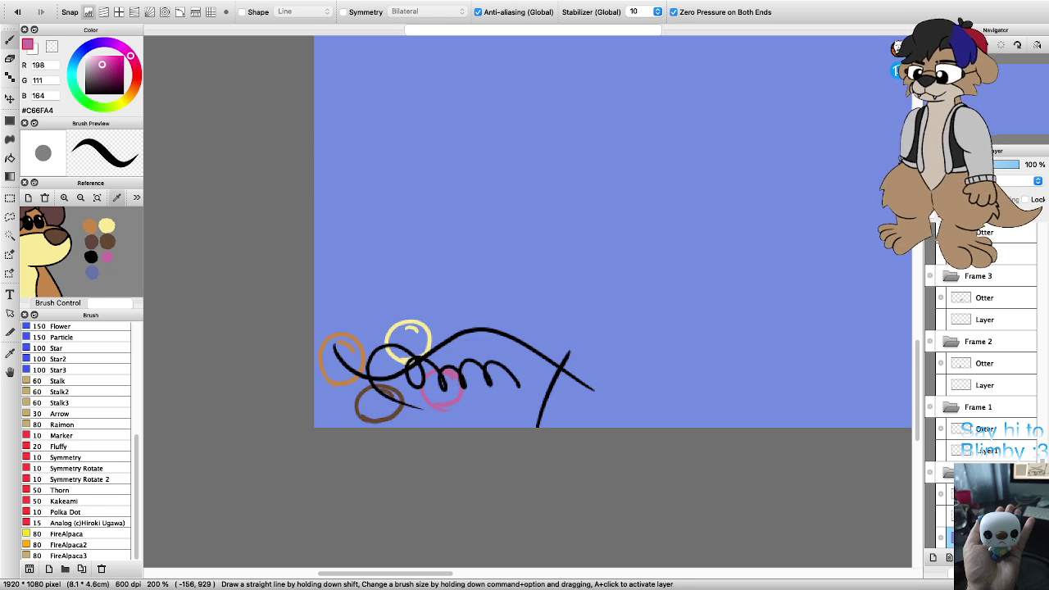
{"action": "left_click", "coordinate": [91, 241]}
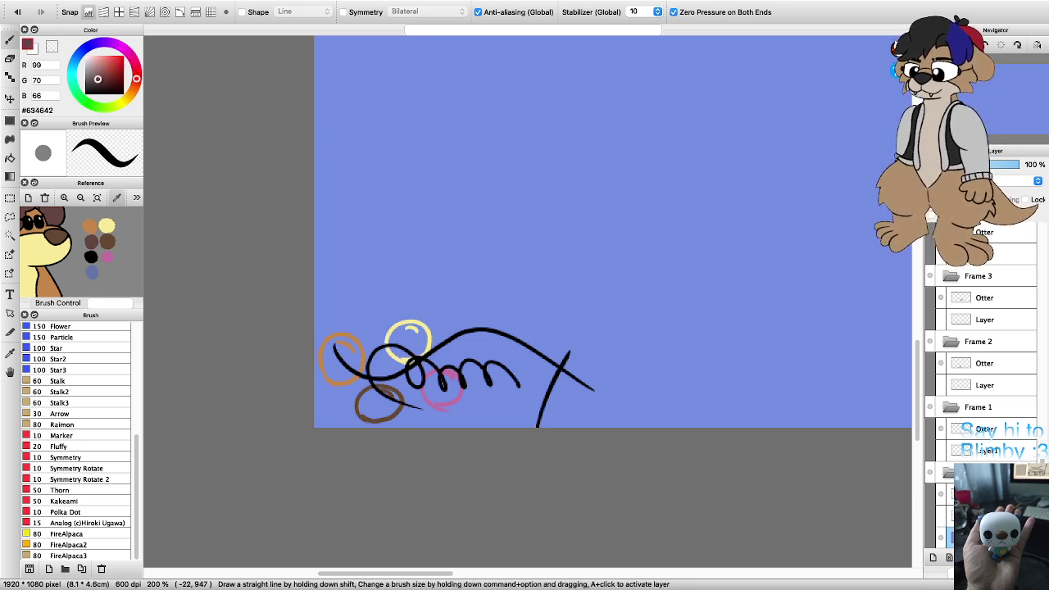
{"action": "left_click_drag", "start_coordinate": [480, 357], "coordinate": [489, 323]}
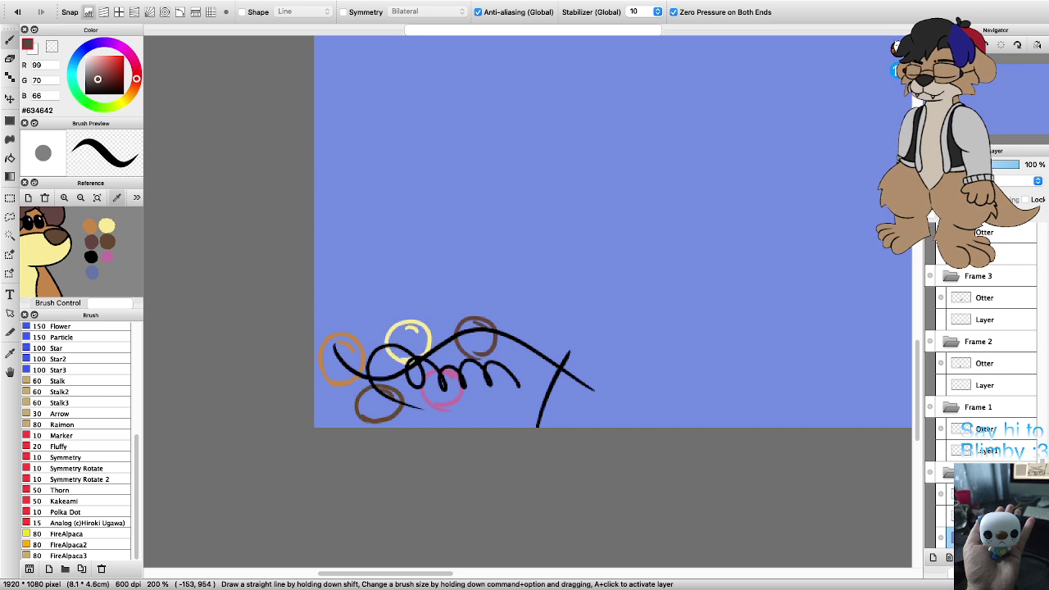
Step: Draw a larger muted blue #6575A9 bubble behind the crossing strokes at the signature's right end
{"action": "left_click", "coordinate": [92, 273]}
{"action": "mouse_move", "coordinate": [532, 398]}
{"action": "left_mouse_down"}
{"action": "mouse_move", "coordinate": [533, 343]}
{"action": "mouse_move", "coordinate": [577, 384]}
{"action": "mouse_move", "coordinate": [525, 401]}
{"action": "mouse_move", "coordinate": [570, 351]}
{"action": "mouse_move", "coordinate": [546, 410]}
{"action": "left_mouse_up"}
{"action": "key", "text": "super+z"}
{"action": "scroll", "coordinate": [557, 364], "scroll_direction": "up", "scroll_amount": 2}
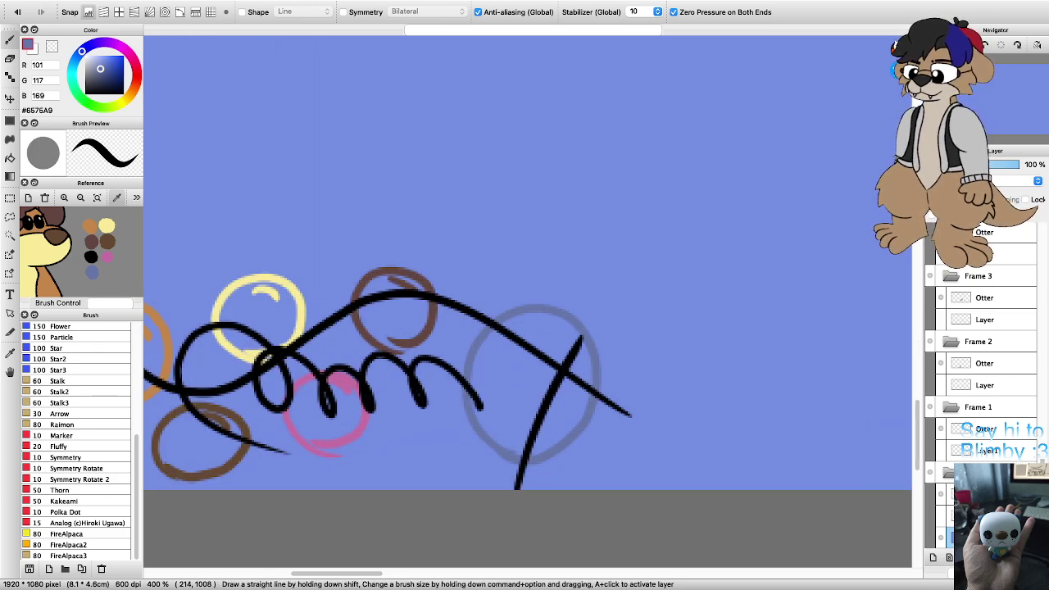
Step: Look over the signature and its coloured bubbles with the whole canvas in view
{"action": "scroll", "coordinate": [557, 364], "scroll_direction": "down", "scroll_amount": 2}
{"action": "scroll", "coordinate": [492, 368], "scroll_direction": "up", "scroll_amount": 1}
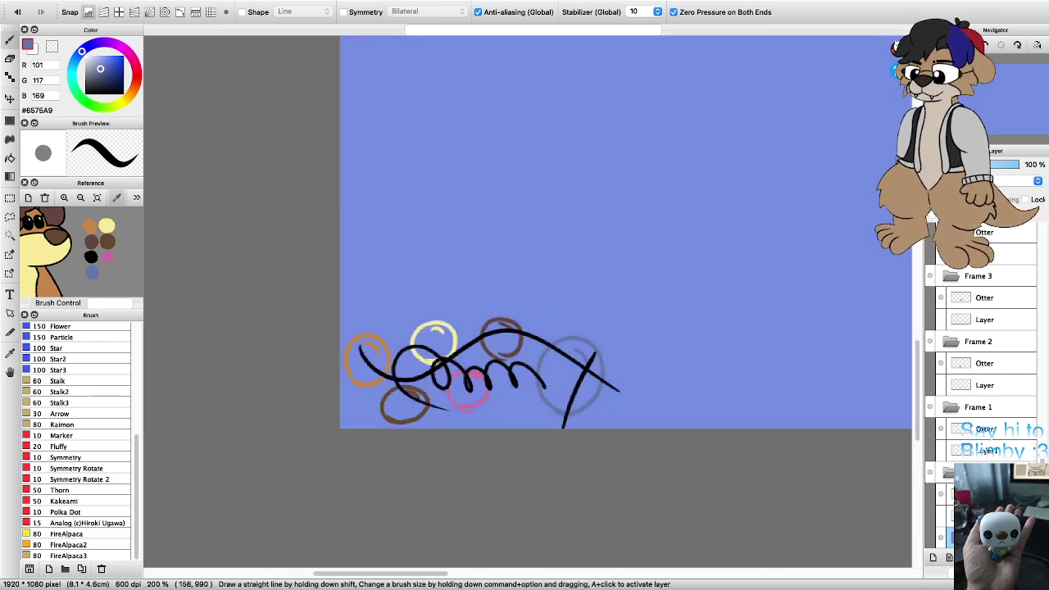
{"action": "scroll", "coordinate": [509, 360], "scroll_direction": "down", "scroll_amount": 3}
{"action": "scroll", "coordinate": [508, 360], "scroll_direction": "up", "scroll_amount": 2}
{"action": "scroll", "coordinate": [508, 361], "scroll_direction": "down", "scroll_amount": 2}
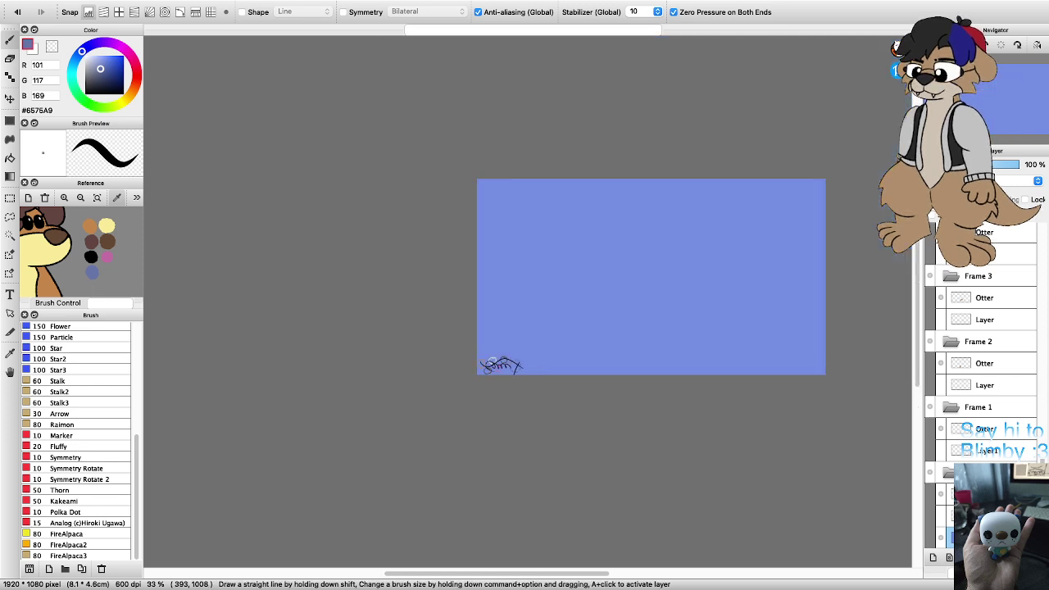
{"action": "scroll", "coordinate": [495, 363], "scroll_direction": "up", "scroll_amount": 1}
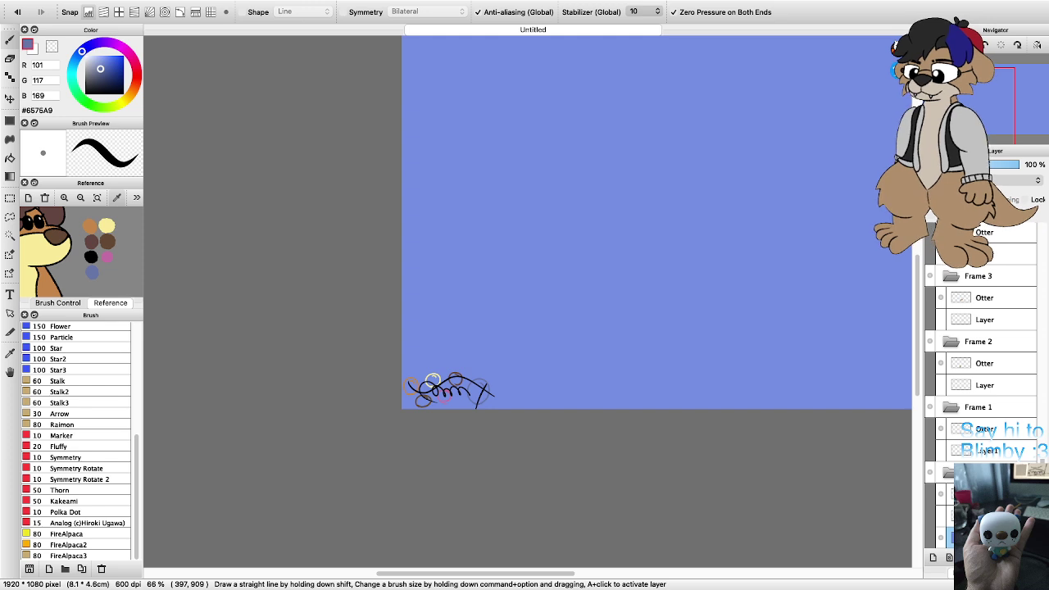
{"action": "key", "text": "super+Tab"}
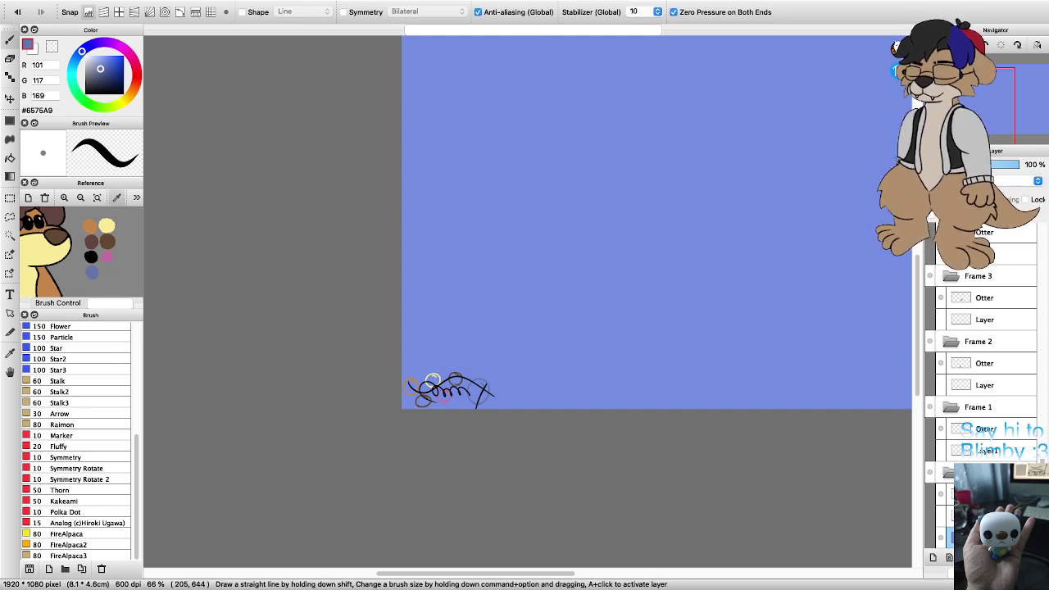
{"action": "scroll", "coordinate": [463, 234], "scroll_direction": "down", "scroll_amount": 3}
{"action": "left_click", "coordinate": [968, 44]}
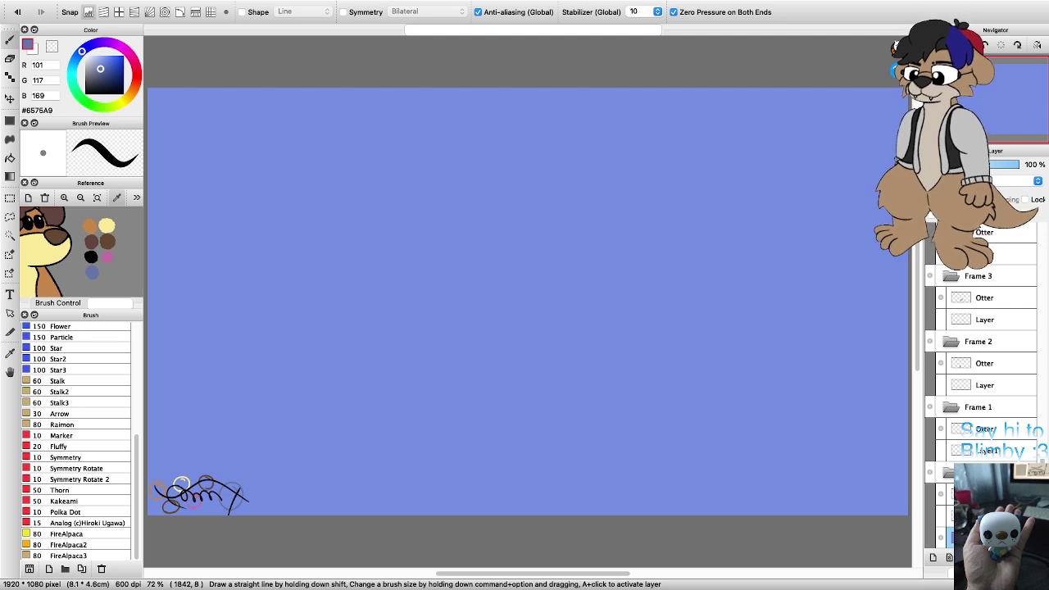
Step: Show the otter animation's first frame by selecting the Frame 1 folder
{"action": "left_click", "coordinate": [983, 407]}
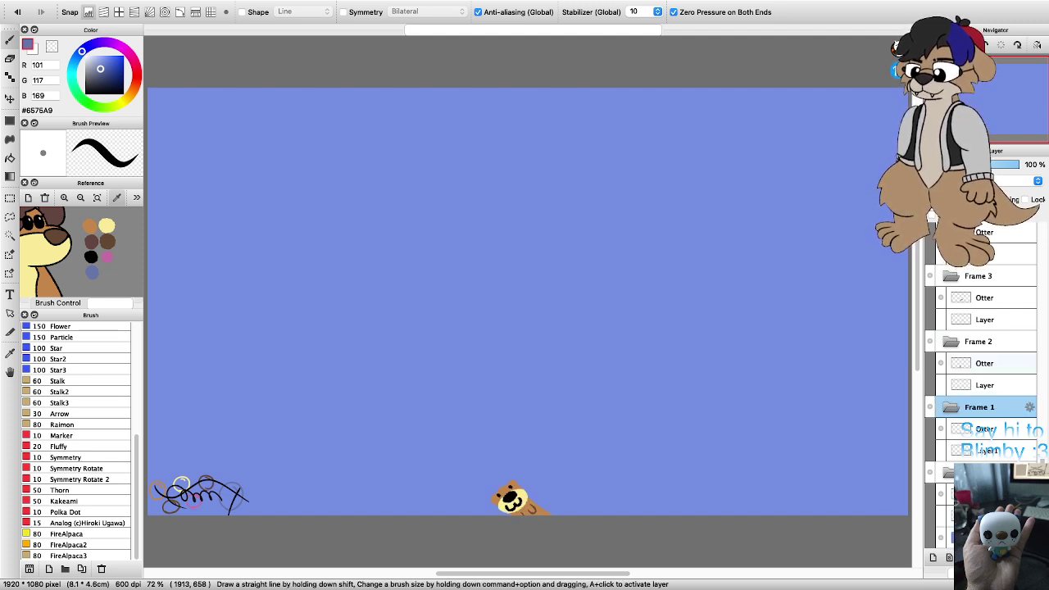
{"action": "left_click", "coordinate": [984, 341]}
{"action": "left_click", "coordinate": [984, 407]}
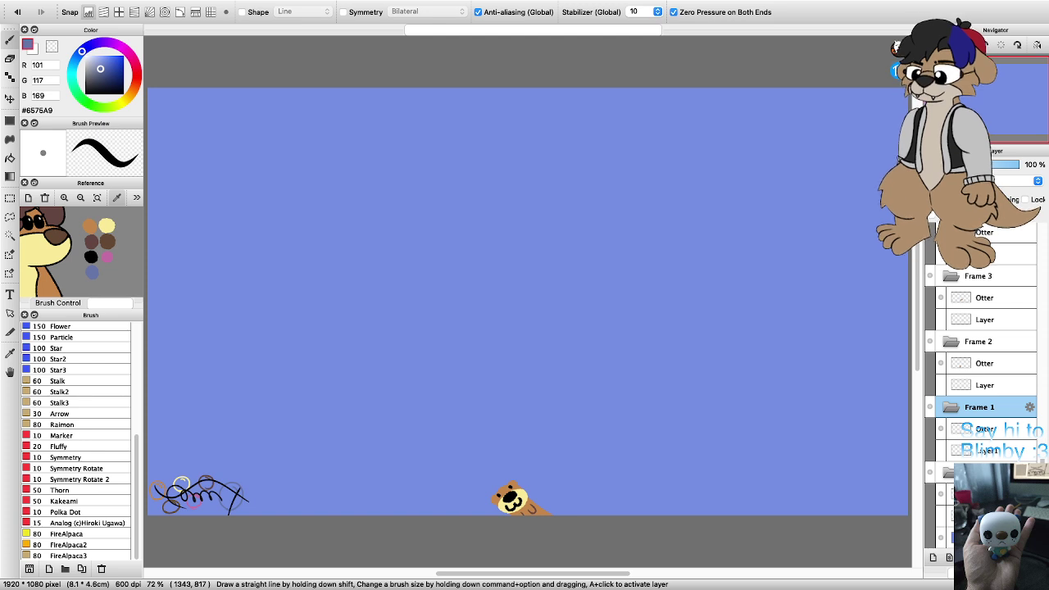
Step: Create a new 3400 × 2160 pixel canvas at 600 dpi and fill it with grey #848484
{"action": "key", "text": "super"}
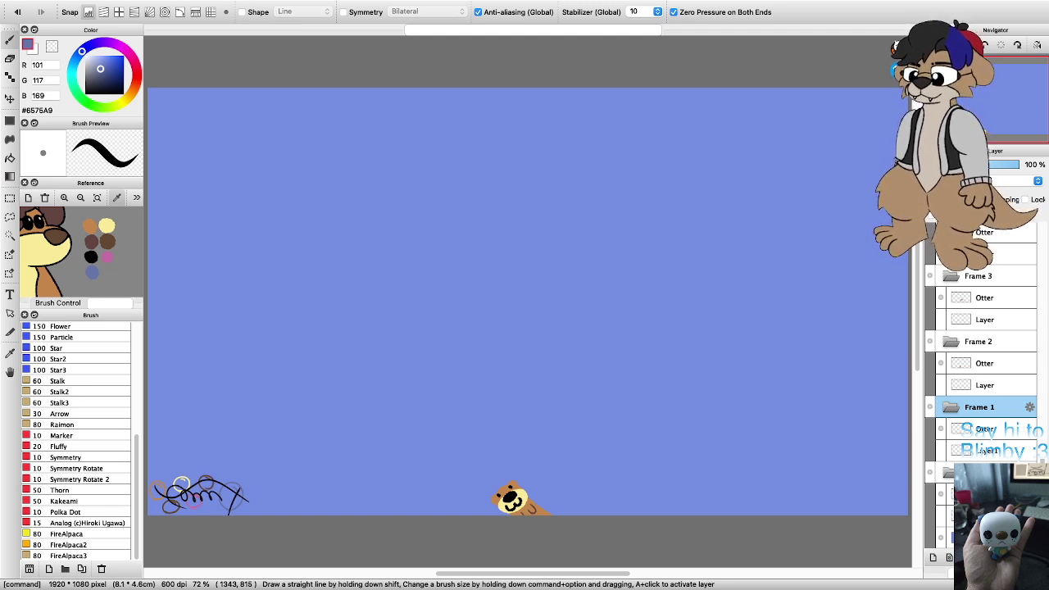
{"action": "key", "text": "super+Tab"}
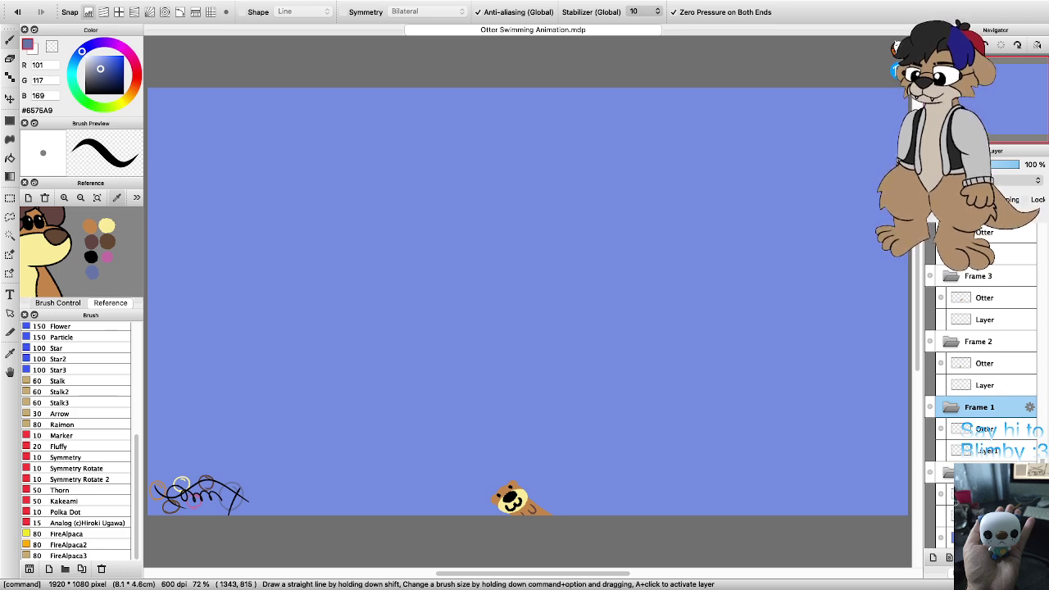
{"action": "key", "text": "Return"}
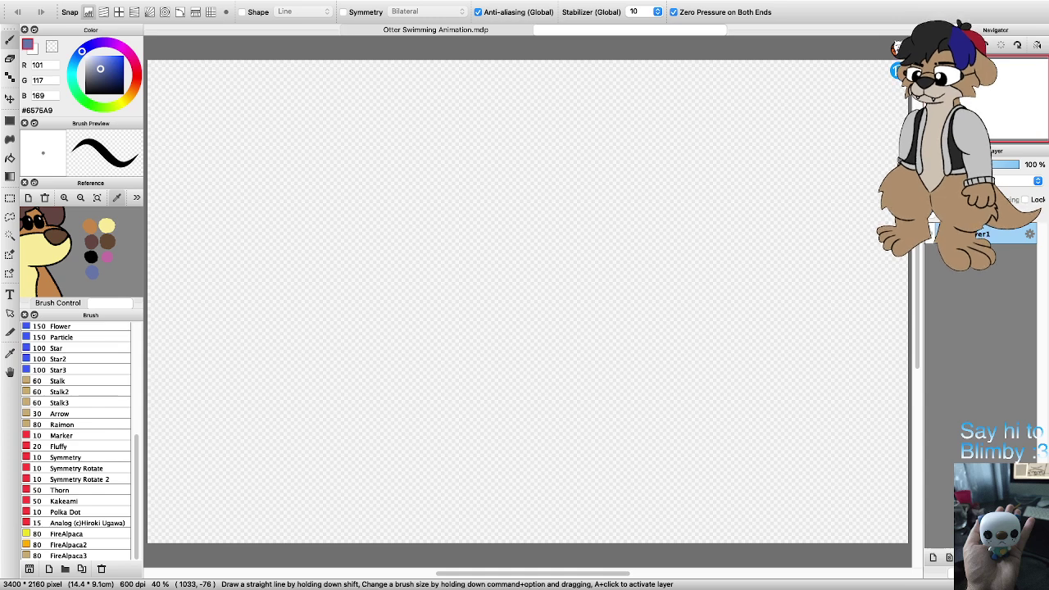
{"action": "left_click", "coordinate": [85, 55]}
{"action": "left_click_drag", "start_coordinate": [104, 77], "coordinate": [86, 74]}
{"action": "left_click", "coordinate": [10, 158]}
{"action": "left_click", "coordinate": [311, 186]}
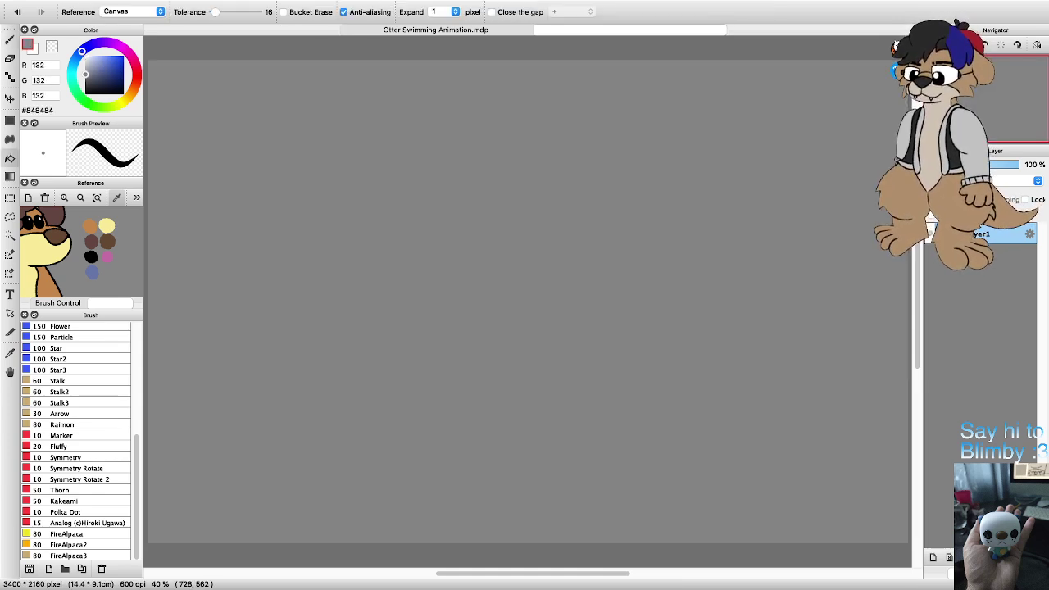
Step: Add a new layer above the grey fill and set up the Pen brush in black #000000 at size 70
{"action": "key", "text": "super+shift+n"}
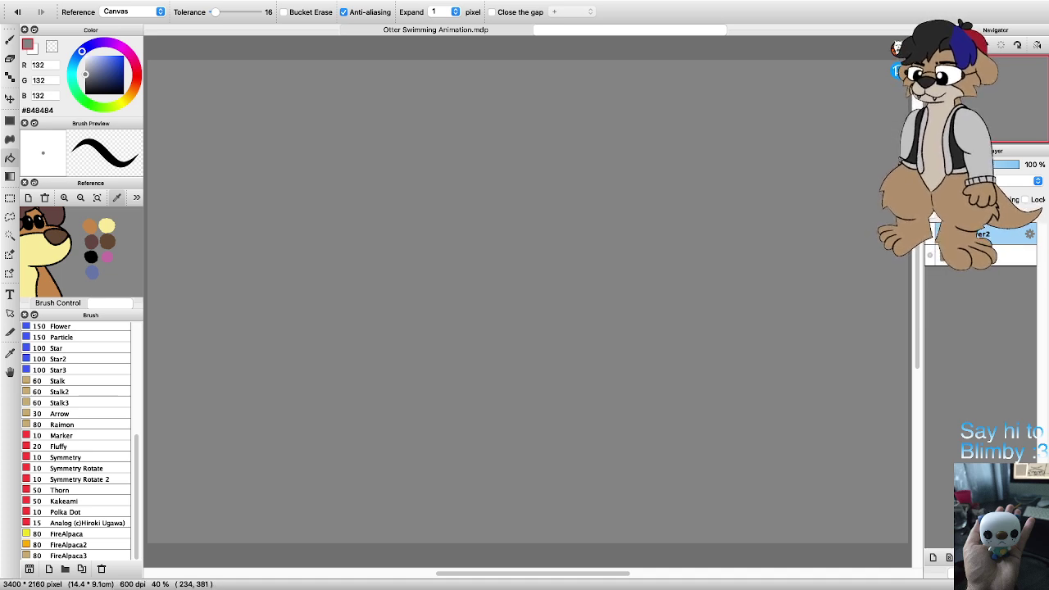
{"action": "key", "text": "b"}
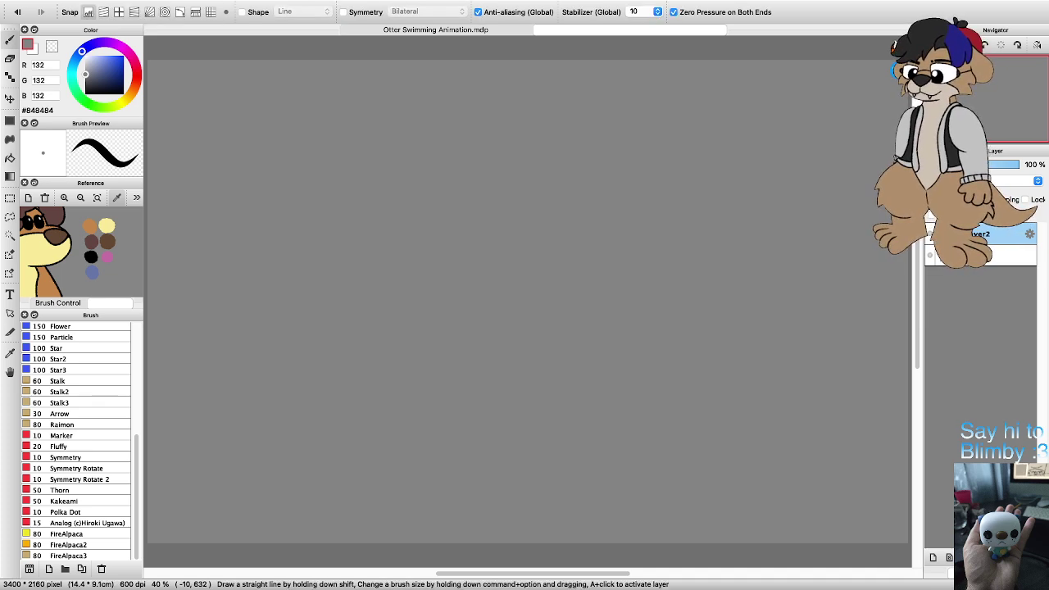
{"action": "scroll", "coordinate": [78, 442], "scroll_direction": "up", "scroll_amount": 10}
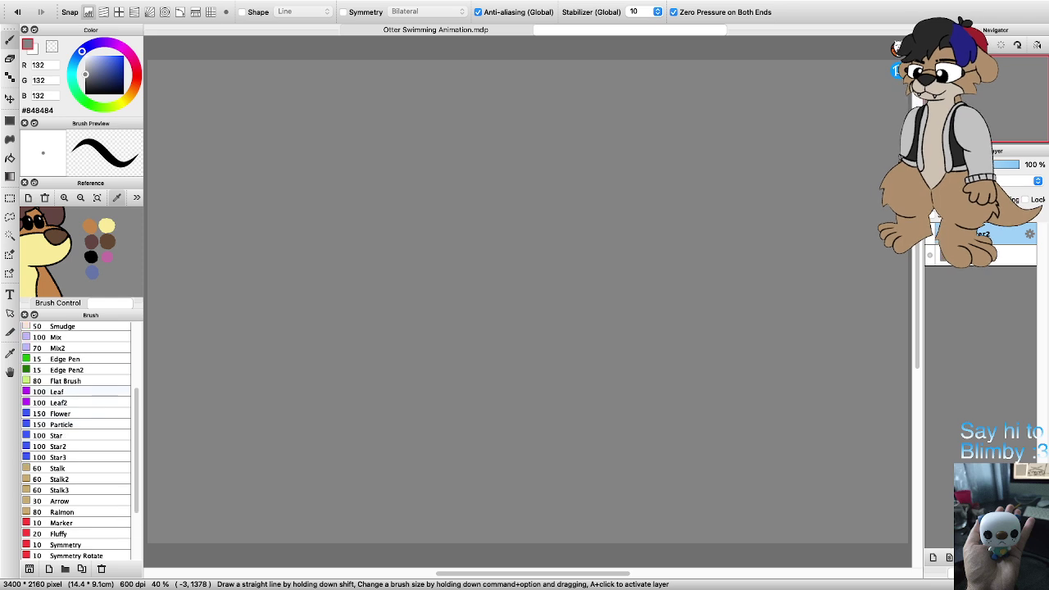
{"action": "scroll", "coordinate": [78, 427], "scroll_direction": "up", "scroll_amount": 2}
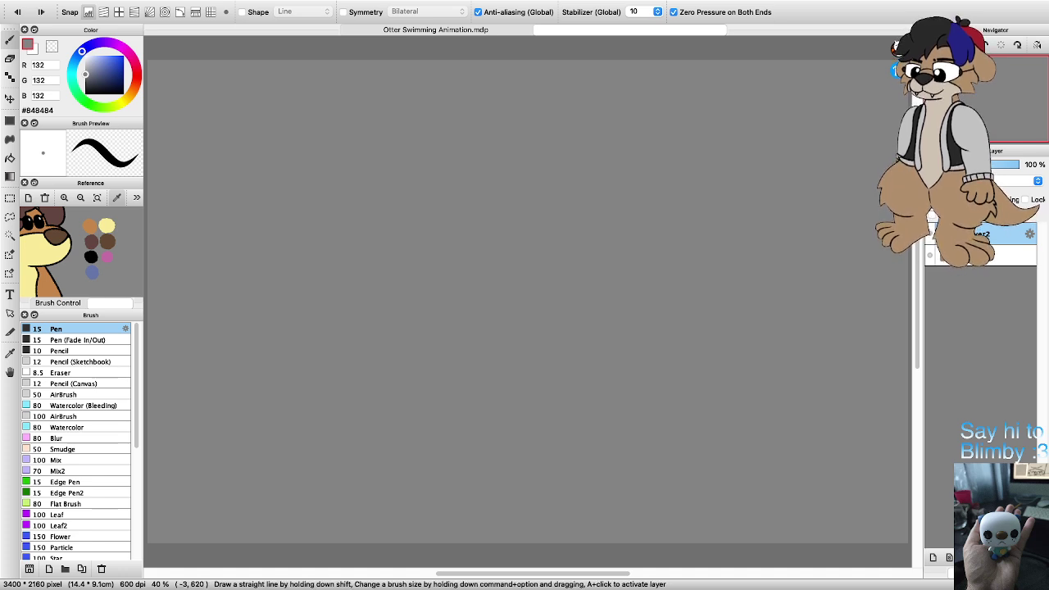
{"action": "left_click", "coordinate": [91, 256]}
{"action": "mouse_move", "coordinate": [377, 363]}
{"action": "left_mouse_down"}
{"action": "mouse_move", "coordinate": [384, 423]}
{"action": "mouse_move", "coordinate": [375, 359]}
{"action": "left_mouse_up"}
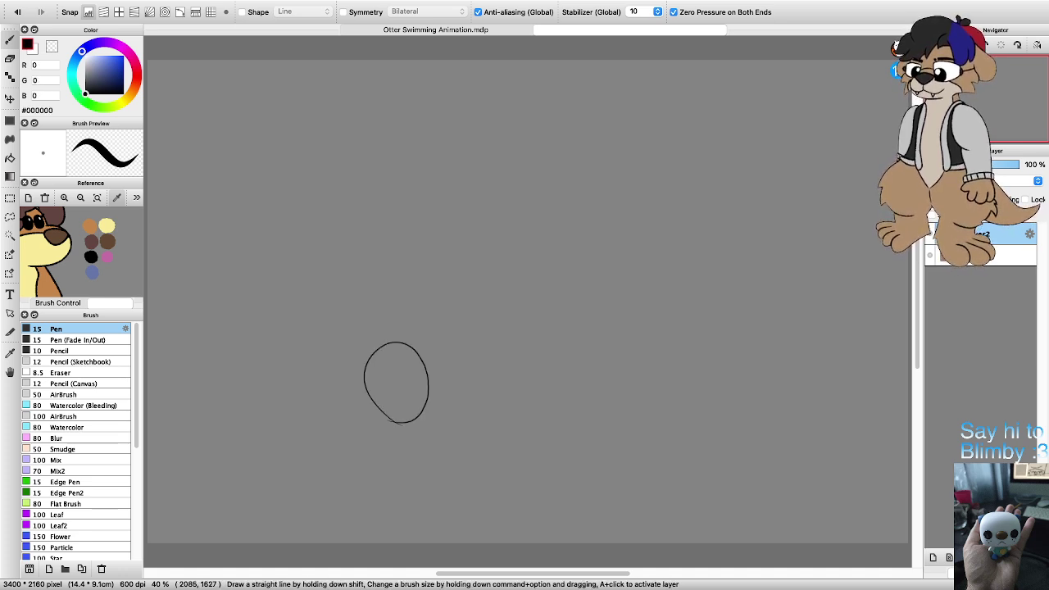
{"action": "key", "text": "ctrl+z"}
{"action": "left_click", "coordinate": [1007, 573]}
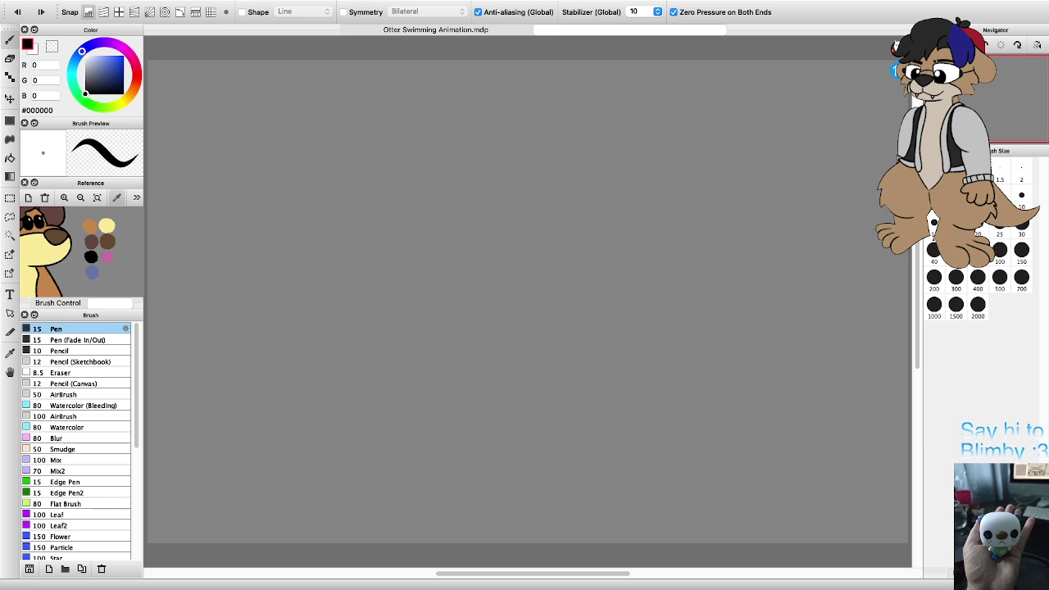
{"action": "left_click", "coordinate": [978, 249]}
{"action": "mouse_move", "coordinate": [371, 385]}
{"action": "left_mouse_down"}
{"action": "mouse_move", "coordinate": [319, 327]}
{"action": "mouse_move", "coordinate": [394, 341]}
{"action": "left_mouse_up"}
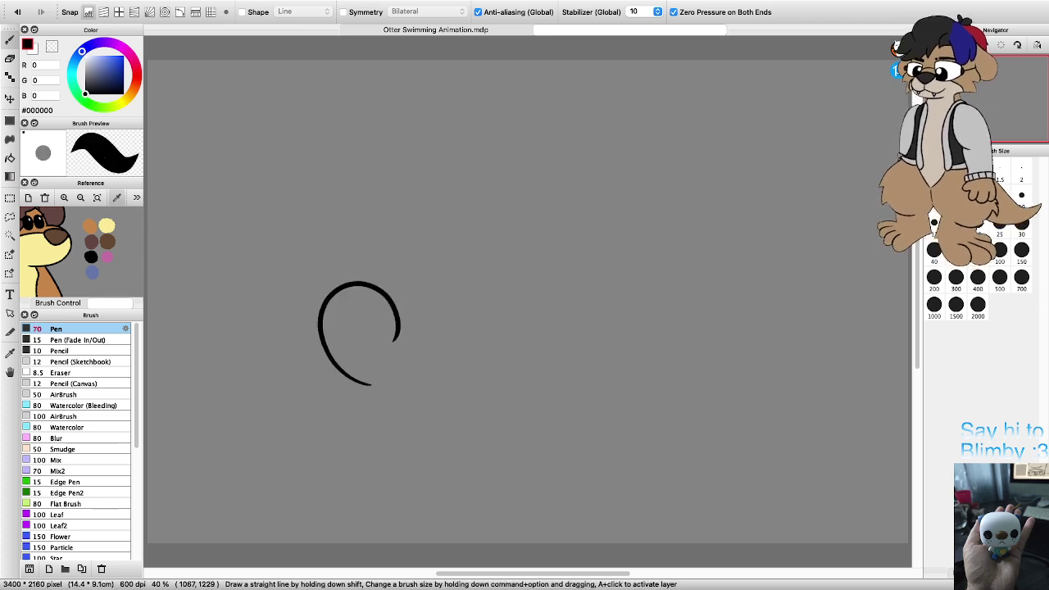
{"action": "key", "text": "super+z"}
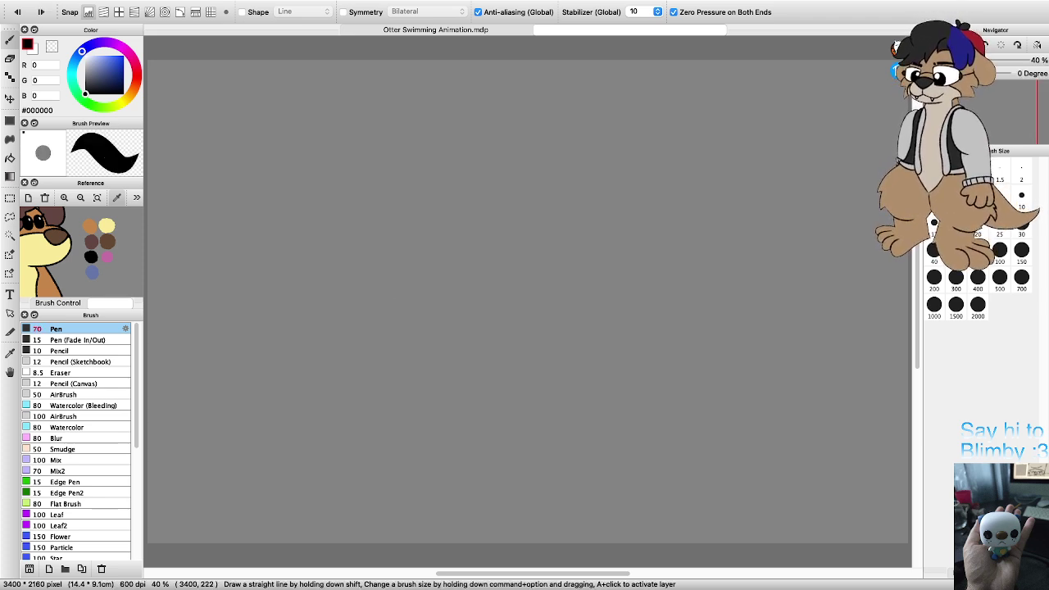
{"action": "mouse_move", "coordinate": [385, 358]}
{"action": "left_mouse_down"}
{"action": "mouse_move", "coordinate": [331, 247]}
{"action": "mouse_move", "coordinate": [428, 245]}
{"action": "mouse_move", "coordinate": [414, 355]}
{"action": "mouse_move", "coordinate": [338, 344]}
{"action": "left_mouse_up"}
{"action": "key", "text": "super+z"}
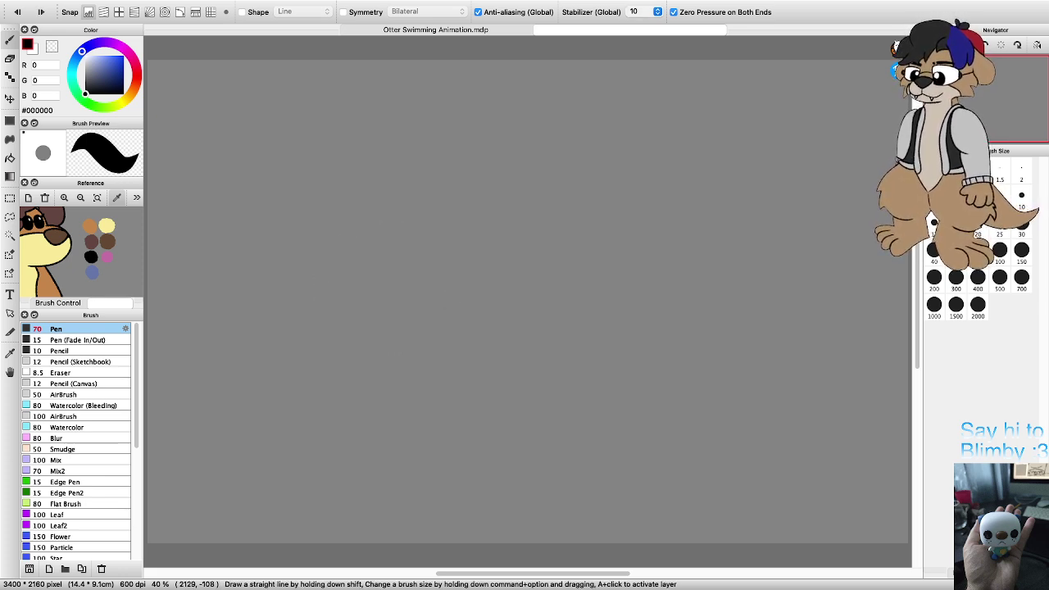
Step: Set the stabilizer to 30 and draw a large black circle for the head in the canvas's left half
{"action": "left_click", "coordinate": [644, 11]}
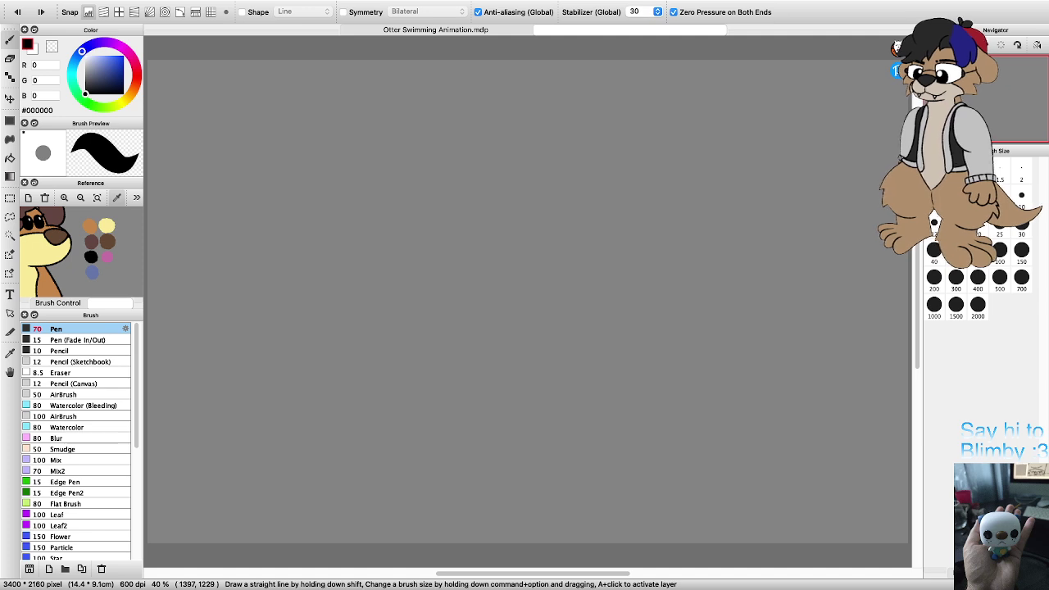
{"action": "mouse_move", "coordinate": [356, 390]}
{"action": "left_mouse_down"}
{"action": "mouse_move", "coordinate": [295, 313]}
{"action": "mouse_move", "coordinate": [361, 245]}
{"action": "mouse_move", "coordinate": [424, 280]}
{"action": "mouse_move", "coordinate": [419, 363]}
{"action": "mouse_move", "coordinate": [363, 381]}
{"action": "mouse_move", "coordinate": [300, 323]}
{"action": "left_mouse_up"}
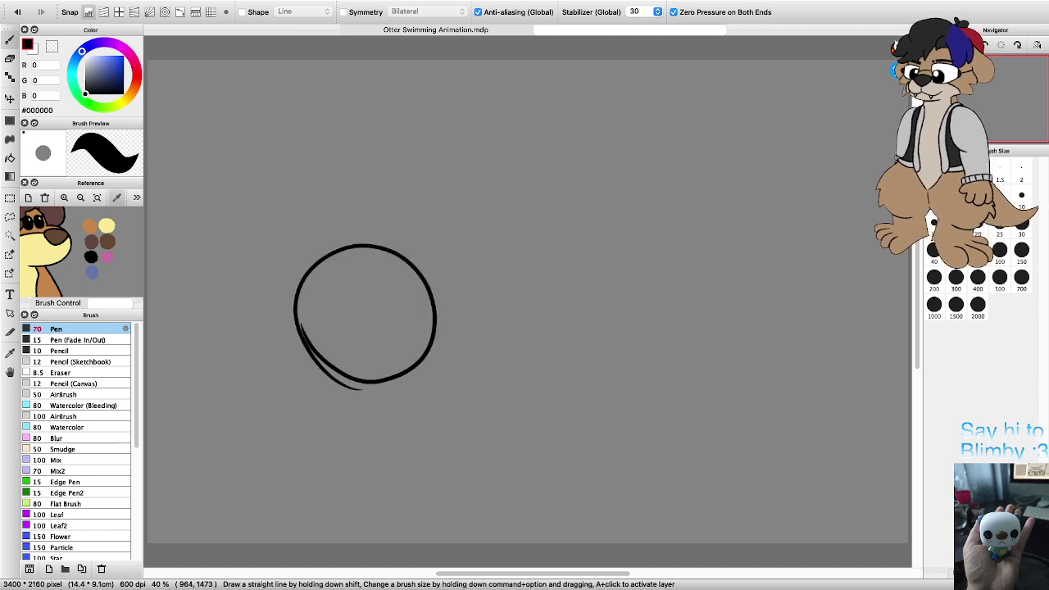
{"action": "key", "text": "super+z"}
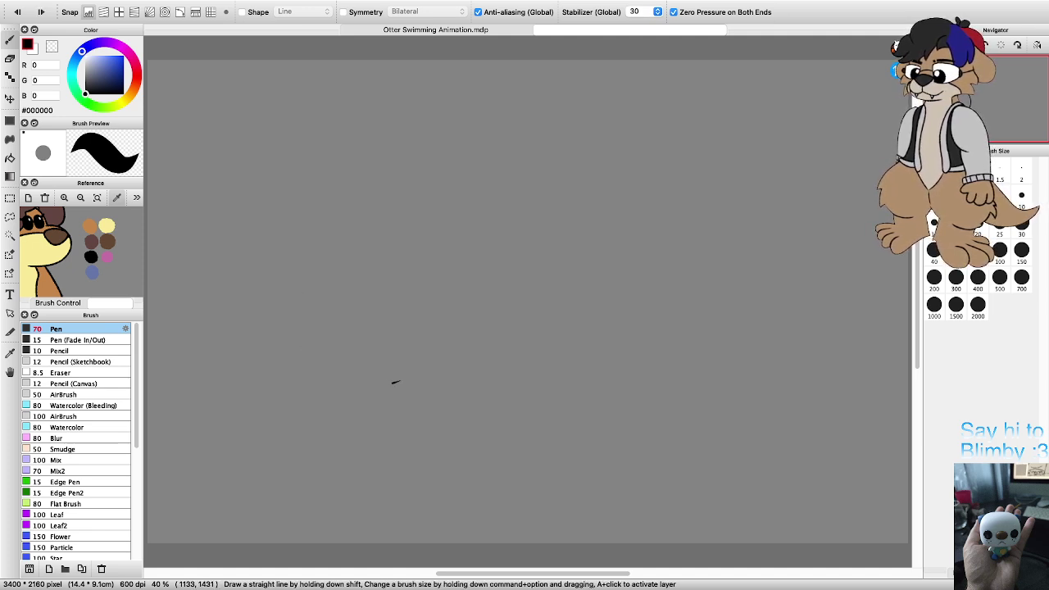
{"action": "mouse_move", "coordinate": [393, 382]}
{"action": "left_mouse_down"}
{"action": "mouse_move", "coordinate": [317, 362]}
{"action": "mouse_move", "coordinate": [310, 281]}
{"action": "mouse_move", "coordinate": [395, 245]}
{"action": "mouse_move", "coordinate": [451, 358]}
{"action": "mouse_move", "coordinate": [366, 397]}
{"action": "mouse_move", "coordinate": [330, 386]}
{"action": "mouse_move", "coordinate": [281, 290]}
{"action": "mouse_move", "coordinate": [362, 240]}
{"action": "mouse_move", "coordinate": [437, 318]}
{"action": "mouse_move", "coordinate": [350, 383]}
{"action": "mouse_move", "coordinate": [360, 381]}
{"action": "mouse_move", "coordinate": [285, 346]}
{"action": "mouse_move", "coordinate": [270, 293]}
{"action": "mouse_move", "coordinate": [315, 249]}
{"action": "mouse_move", "coordinate": [398, 236]}
{"action": "left_mouse_up"}
{"action": "key", "text": "super+z"}
{"action": "key", "text": "super+z"}
{"action": "key", "text": "super+z"}
{"action": "mouse_move", "coordinate": [397, 379]}
{"action": "left_mouse_down"}
{"action": "mouse_move", "coordinate": [335, 381]}
{"action": "mouse_move", "coordinate": [273, 331]}
{"action": "mouse_move", "coordinate": [286, 244]}
{"action": "mouse_move", "coordinate": [374, 216]}
{"action": "mouse_move", "coordinate": [428, 248]}
{"action": "mouse_move", "coordinate": [441, 337]}
{"action": "mouse_move", "coordinate": [374, 380]}
{"action": "left_mouse_up"}
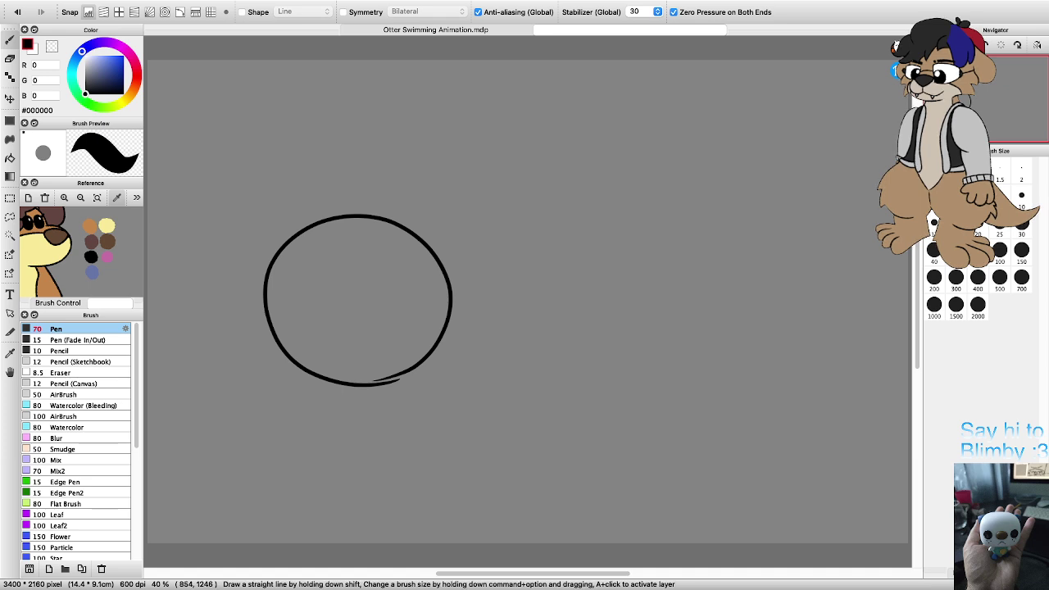
{"action": "scroll", "coordinate": [336, 323], "scroll_direction": "up", "scroll_amount": 1}
{"action": "scroll", "coordinate": [377, 330], "scroll_direction": "down", "scroll_amount": 3}
{"action": "scroll", "coordinate": [319, 431], "scroll_direction": "up", "scroll_amount": 3}
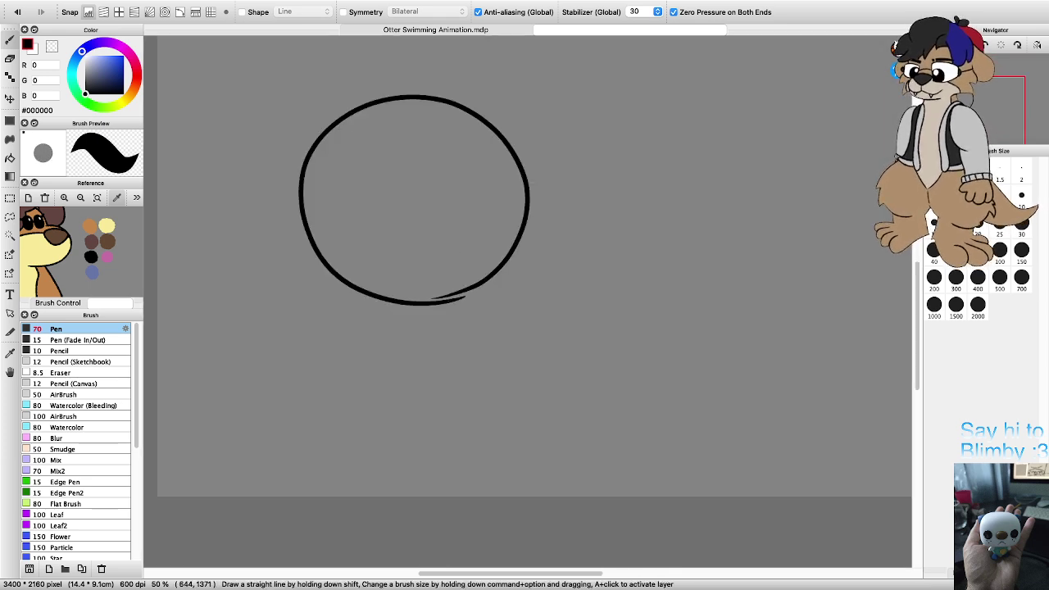
{"action": "mouse_move", "coordinate": [332, 282]}
{"action": "left_mouse_down"}
{"action": "mouse_move", "coordinate": [298, 387]}
{"action": "mouse_move", "coordinate": [309, 449]}
{"action": "mouse_move", "coordinate": [369, 473]}
{"action": "mouse_move", "coordinate": [418, 416]}
{"action": "left_mouse_up"}
{"action": "key", "text": "super+z"}
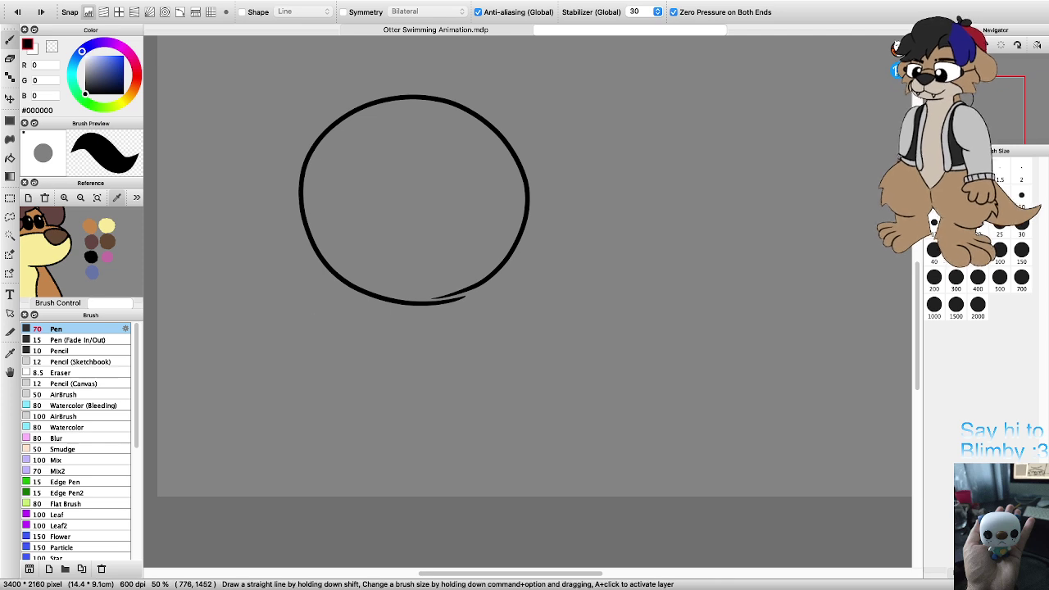
{"action": "mouse_move", "coordinate": [341, 287]}
{"action": "left_mouse_down"}
{"action": "mouse_move", "coordinate": [339, 385]}
{"action": "mouse_move", "coordinate": [321, 436]}
{"action": "mouse_move", "coordinate": [349, 486]}
{"action": "mouse_move", "coordinate": [410, 456]}
{"action": "left_mouse_up"}
{"action": "key", "text": "super+z"}
{"action": "mouse_move", "coordinate": [346, 290]}
{"action": "left_mouse_down"}
{"action": "mouse_move", "coordinate": [321, 420]}
{"action": "mouse_move", "coordinate": [267, 464]}
{"action": "mouse_move", "coordinate": [264, 480]}
{"action": "mouse_move", "coordinate": [292, 496]}
{"action": "mouse_move", "coordinate": [338, 493]}
{"action": "mouse_move", "coordinate": [413, 460]}
{"action": "left_mouse_up"}
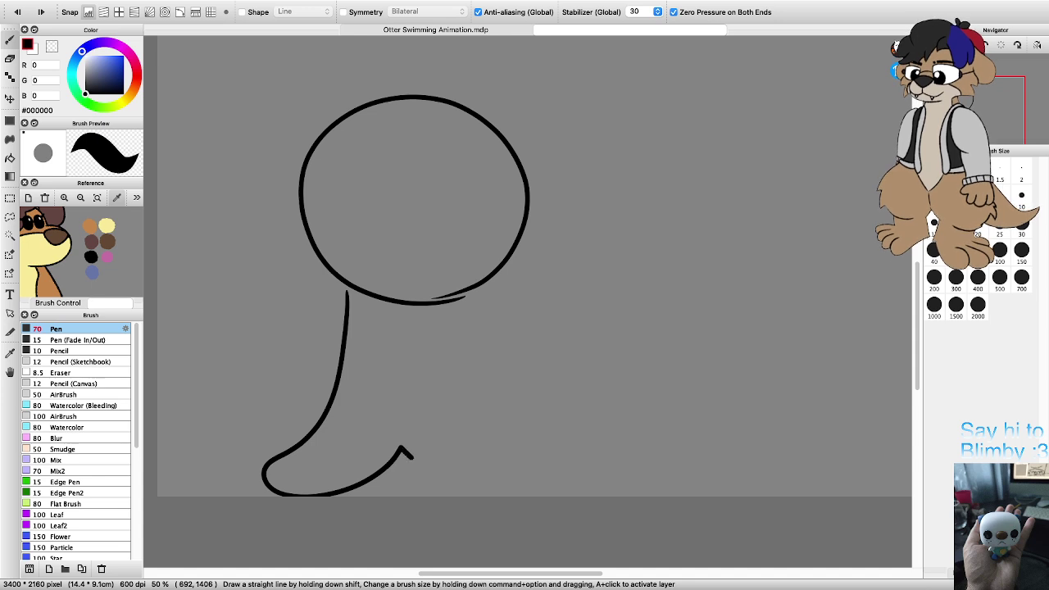
{"action": "key", "text": "super+z"}
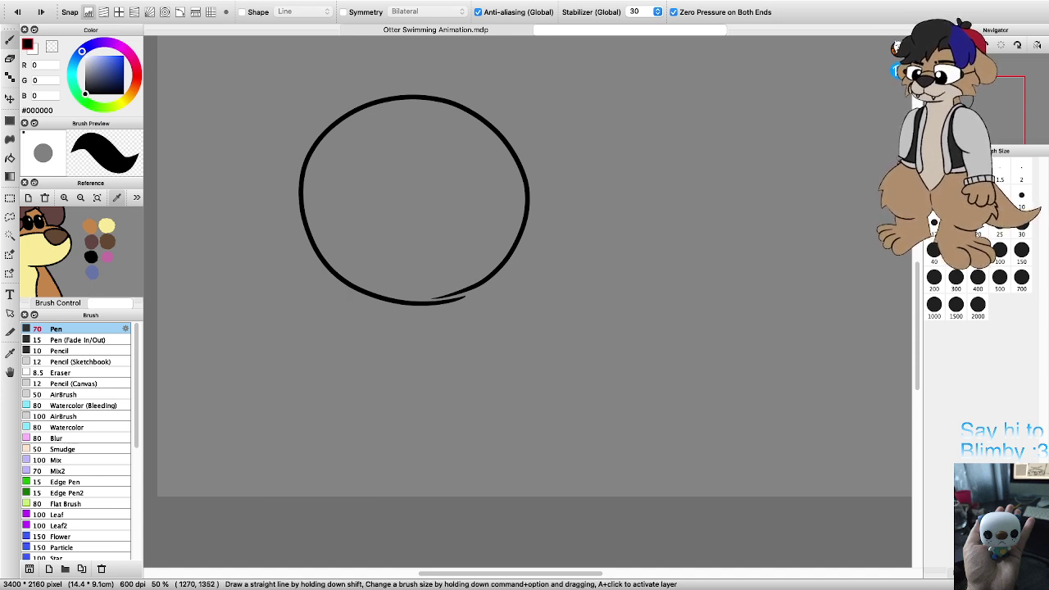
Step: Draw the body outline with two rounded feet below the head and a pointed, curved tail on its left side
{"action": "mouse_move", "coordinate": [501, 273]}
{"action": "left_mouse_down"}
{"action": "mouse_move", "coordinate": [517, 377]}
{"action": "mouse_move", "coordinate": [566, 440]}
{"action": "mouse_move", "coordinate": [560, 474]}
{"action": "mouse_move", "coordinate": [515, 483]}
{"action": "mouse_move", "coordinate": [439, 445]}
{"action": "mouse_move", "coordinate": [444, 462]}
{"action": "mouse_move", "coordinate": [420, 479]}
{"action": "mouse_move", "coordinate": [373, 484]}
{"action": "mouse_move", "coordinate": [331, 457]}
{"action": "mouse_move", "coordinate": [318, 415]}
{"action": "mouse_move", "coordinate": [345, 295]}
{"action": "left_mouse_up"}
{"action": "mouse_move", "coordinate": [308, 421]}
{"action": "left_mouse_down"}
{"action": "mouse_move", "coordinate": [244, 383]}
{"action": "mouse_move", "coordinate": [211, 309]}
{"action": "mouse_move", "coordinate": [314, 361]}
{"action": "left_mouse_up"}
{"action": "key", "text": "super+z"}
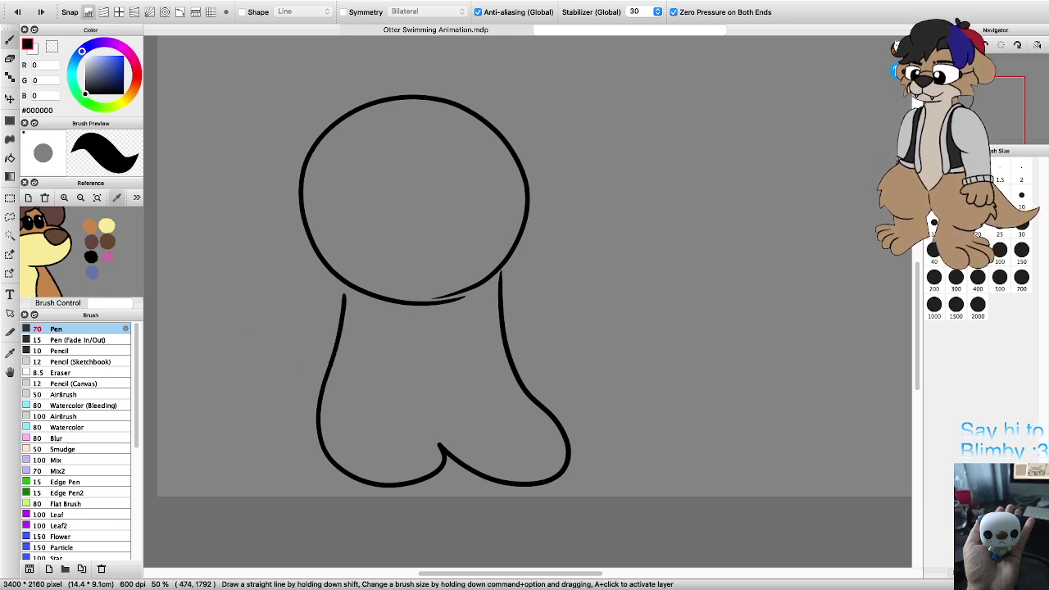
{"action": "mouse_move", "coordinate": [315, 437]}
{"action": "left_mouse_down"}
{"action": "mouse_move", "coordinate": [263, 400]}
{"action": "mouse_move", "coordinate": [227, 332]}
{"action": "mouse_move", "coordinate": [247, 314]}
{"action": "mouse_move", "coordinate": [314, 354]}
{"action": "left_mouse_up"}
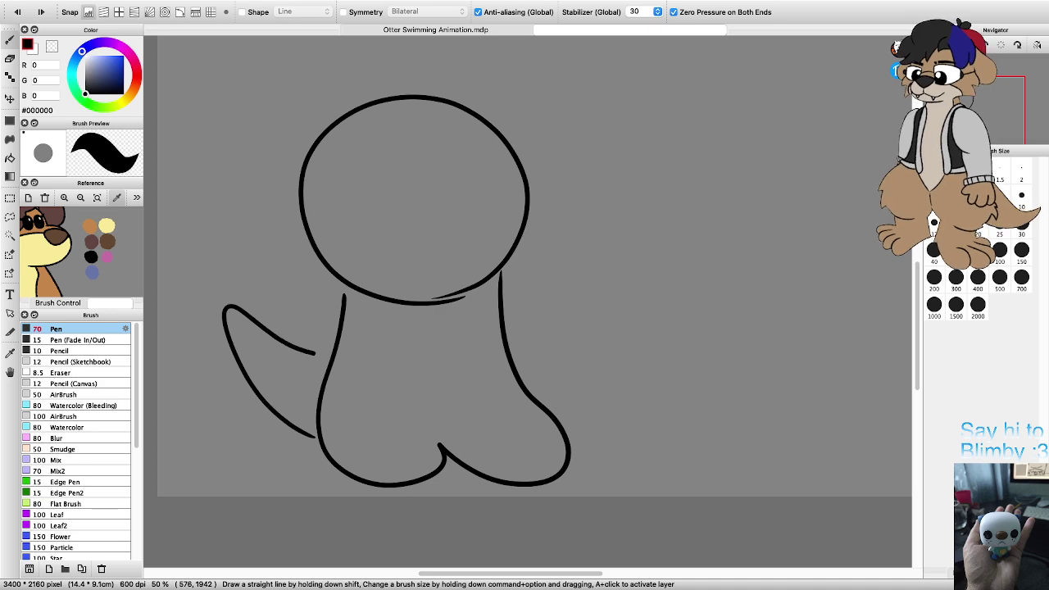
Step: Draw two overlapping rounded arms reaching out to the right from the upper body
{"action": "scroll", "coordinate": [297, 334], "scroll_direction": "down", "scroll_amount": 2}
{"action": "scroll", "coordinate": [215, 332], "scroll_direction": "up", "scroll_amount": 2}
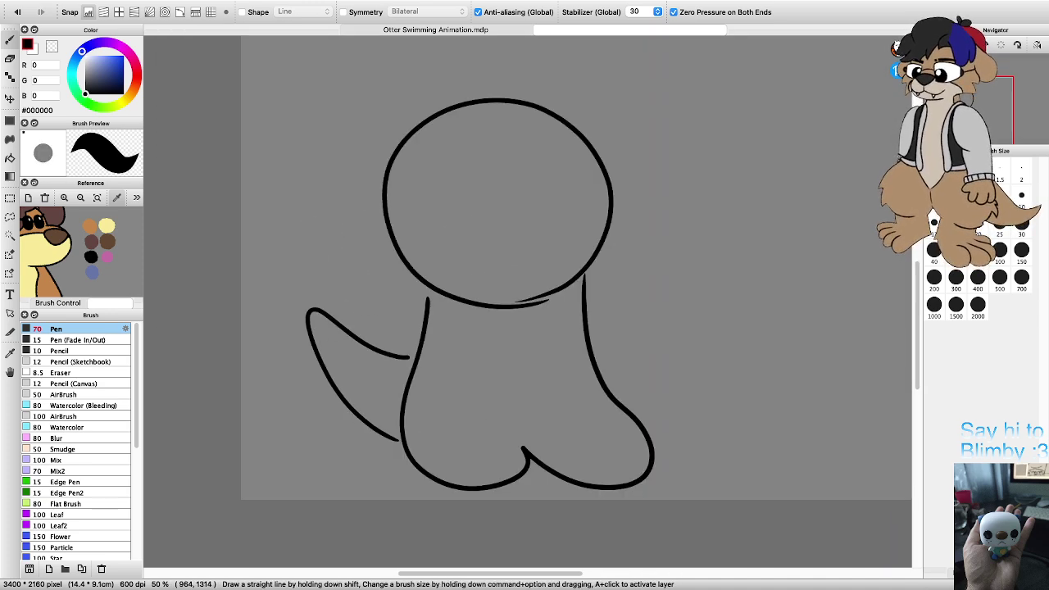
{"action": "scroll", "coordinate": [508, 277], "scroll_direction": "down", "scroll_amount": 2}
{"action": "scroll", "coordinate": [531, 242], "scroll_direction": "up", "scroll_amount": 2}
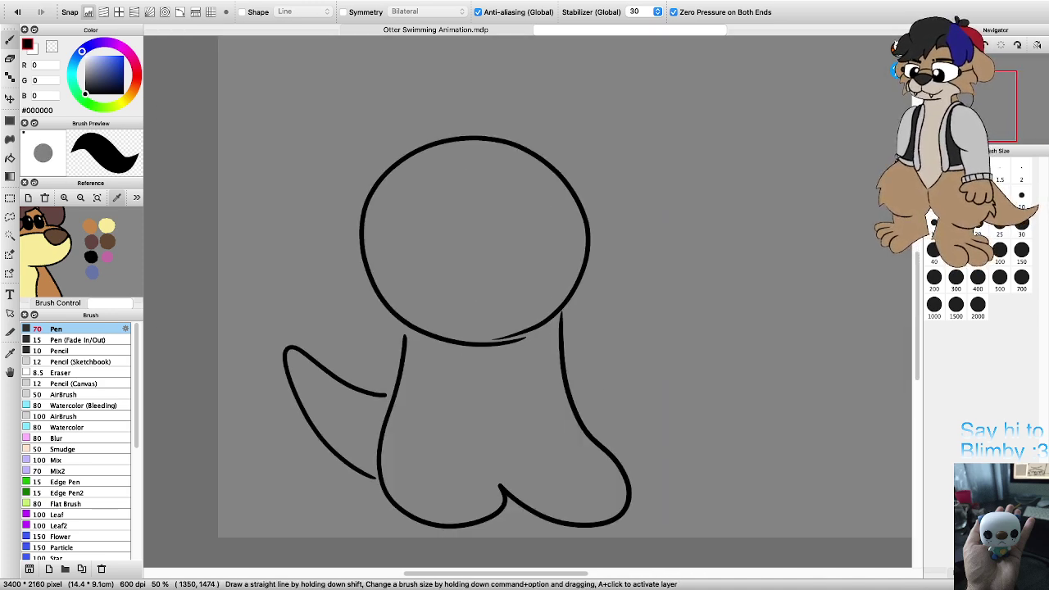
{"action": "scroll", "coordinate": [597, 355], "scroll_direction": "down", "scroll_amount": 3}
{"action": "scroll", "coordinate": [619, 378], "scroll_direction": "up", "scroll_amount": 3}
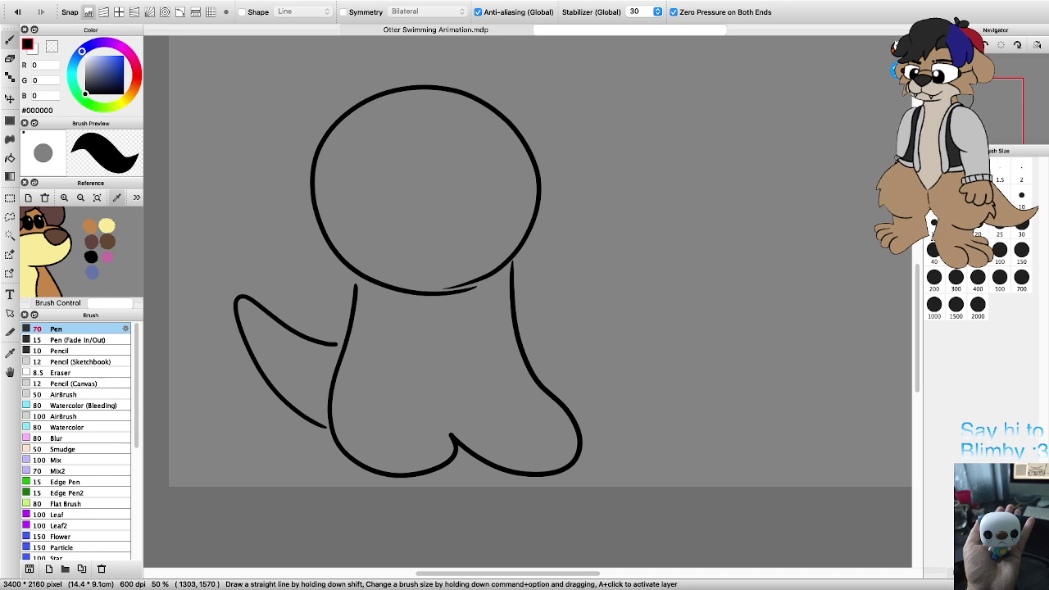
{"action": "scroll", "coordinate": [471, 310], "scroll_direction": "up", "scroll_amount": 1}
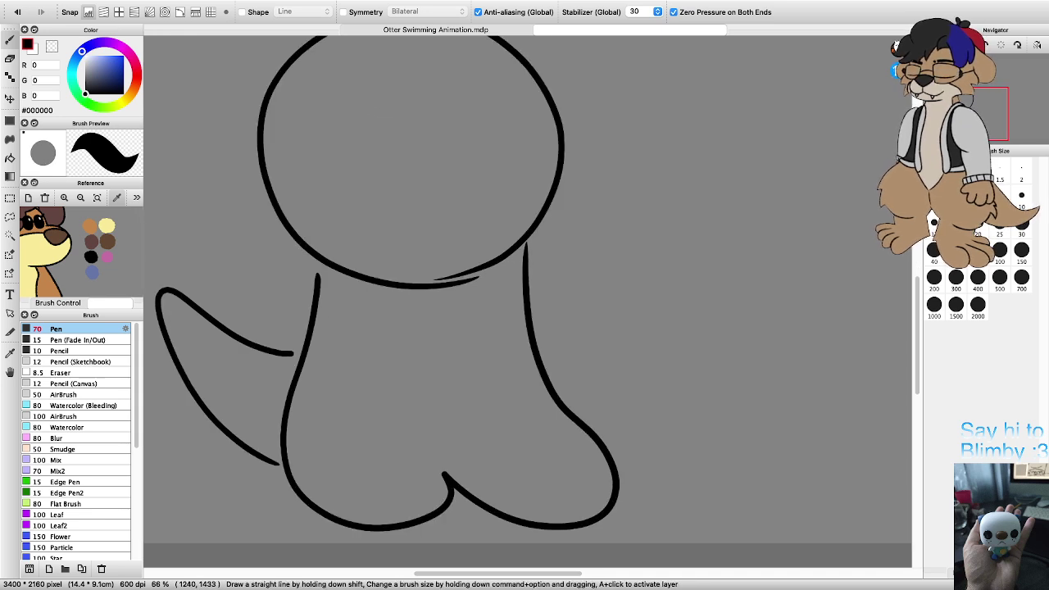
{"action": "mouse_move", "coordinate": [495, 287]}
{"action": "left_mouse_down"}
{"action": "mouse_move", "coordinate": [568, 245]}
{"action": "mouse_move", "coordinate": [618, 248]}
{"action": "mouse_move", "coordinate": [650, 293]}
{"action": "mouse_move", "coordinate": [633, 338]}
{"action": "mouse_move", "coordinate": [539, 355]}
{"action": "left_mouse_up"}
{"action": "key", "text": "super+z"}
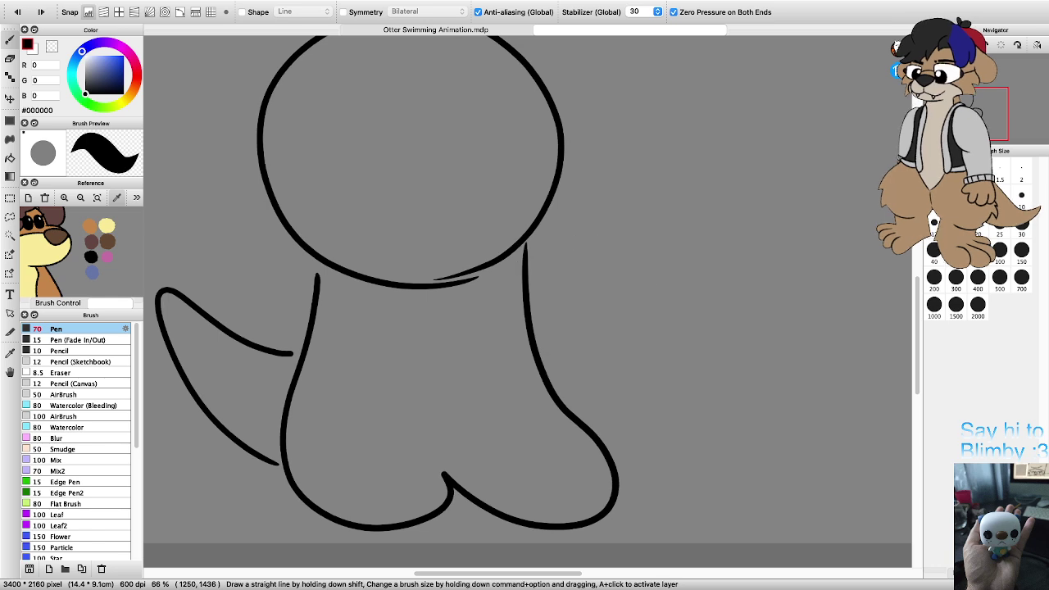
{"action": "scroll", "coordinate": [605, 404], "scroll_direction": "down", "scroll_amount": 1}
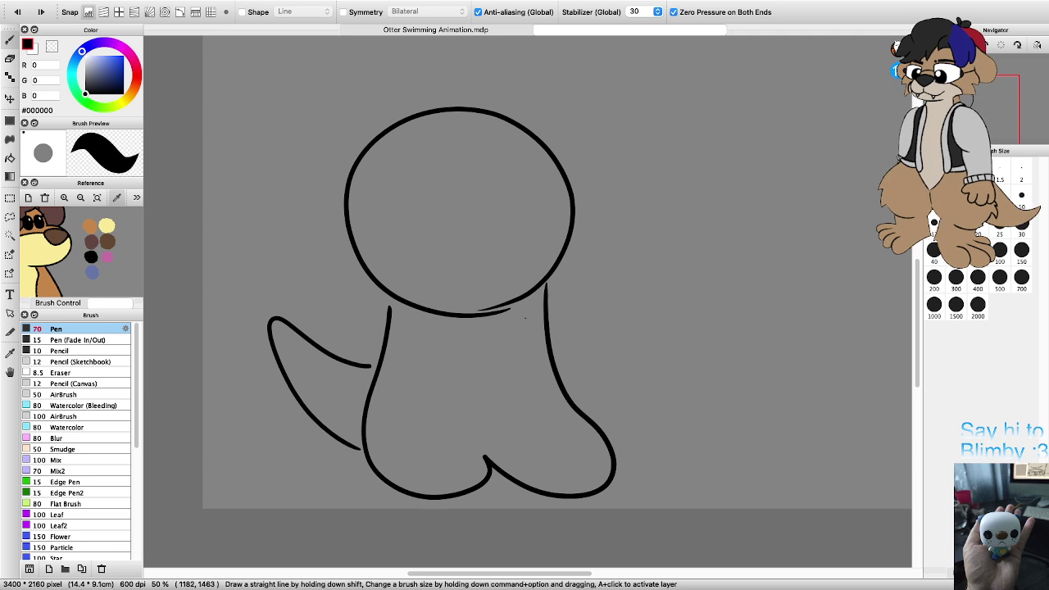
{"action": "mouse_move", "coordinate": [526, 317]}
{"action": "left_mouse_down"}
{"action": "mouse_move", "coordinate": [618, 279]}
{"action": "mouse_move", "coordinate": [640, 316]}
{"action": "mouse_move", "coordinate": [619, 351]}
{"action": "mouse_move", "coordinate": [569, 373]}
{"action": "mouse_move", "coordinate": [519, 363]}
{"action": "mouse_move", "coordinate": [572, 320]}
{"action": "mouse_move", "coordinate": [613, 318]}
{"action": "mouse_move", "coordinate": [642, 368]}
{"action": "mouse_move", "coordinate": [608, 397]}
{"action": "mouse_move", "coordinate": [541, 410]}
{"action": "left_mouse_up"}
Step: Erase the upper part of the body's right outline where it crosses the two arms, using the 30-size Eraser
{"action": "scroll", "coordinate": [567, 341], "scroll_direction": "up", "scroll_amount": 2}
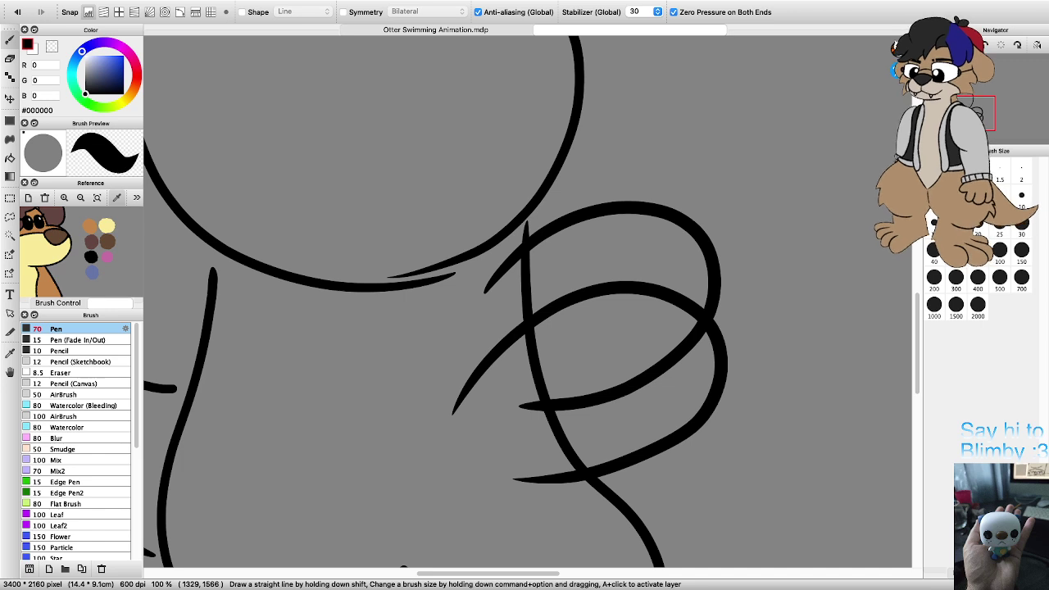
{"action": "key", "text": "e"}
{"action": "key", "text": "super+plus"}
{"action": "mouse_move", "coordinate": [528, 367]}
{"action": "left_mouse_down"}
{"action": "mouse_move", "coordinate": [521, 317]}
{"action": "mouse_move", "coordinate": [543, 391]}
{"action": "mouse_move", "coordinate": [551, 466]}
{"action": "left_mouse_up"}
{"action": "scroll", "coordinate": [556, 451], "scroll_direction": "down", "scroll_amount": 1}
{"action": "left_click_drag", "start_coordinate": [498, 320], "coordinate": [526, 395]}
{"action": "scroll", "coordinate": [526, 394], "scroll_direction": "up", "scroll_amount": 2}
{"action": "mouse_move", "coordinate": [564, 363]}
{"action": "left_mouse_down"}
{"action": "mouse_move", "coordinate": [583, 386]}
{"action": "mouse_move", "coordinate": [574, 402]}
{"action": "mouse_move", "coordinate": [591, 403]}
{"action": "mouse_move", "coordinate": [576, 228]}
{"action": "mouse_move", "coordinate": [561, 256]}
{"action": "mouse_move", "coordinate": [591, 341]}
{"action": "left_mouse_up"}
{"action": "scroll", "coordinate": [589, 303], "scroll_direction": "down", "scroll_amount": 6}
{"action": "key", "text": "b"}
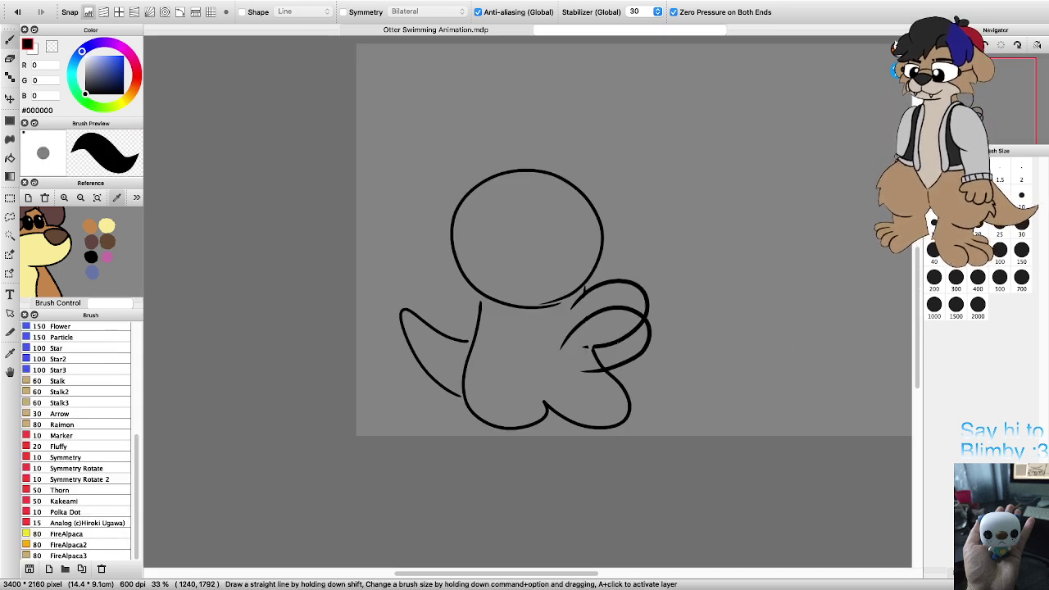
Step: Erase the rear arm's lower outline and the body outline where they show inside the front arm
{"action": "scroll", "coordinate": [615, 336], "scroll_direction": "up", "scroll_amount": 6}
{"action": "key", "text": "e"}
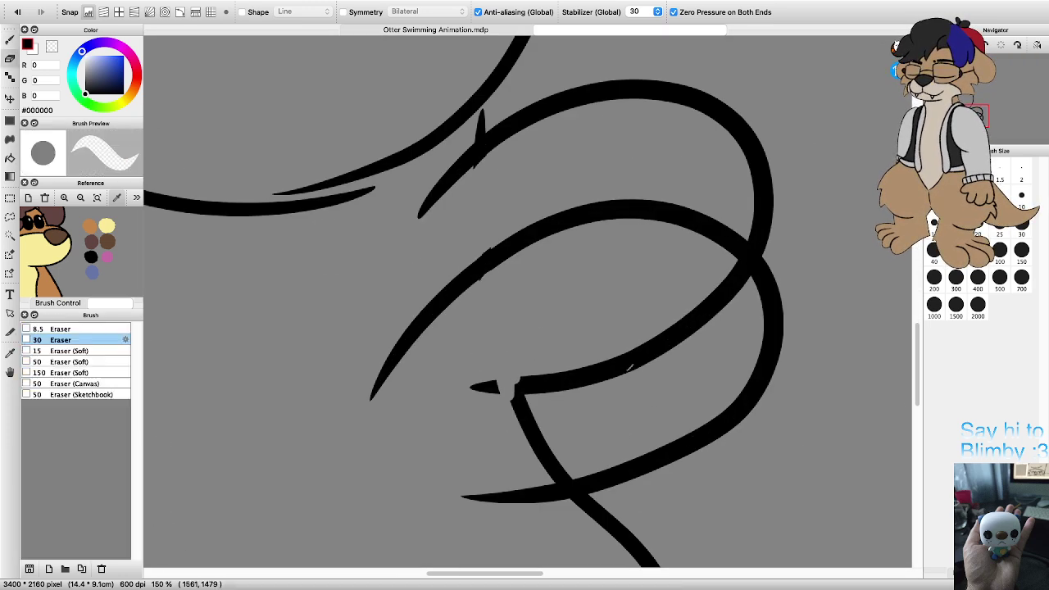
{"action": "mouse_move", "coordinate": [733, 271]}
{"action": "left_mouse_down"}
{"action": "mouse_move", "coordinate": [715, 312]}
{"action": "mouse_move", "coordinate": [590, 380]}
{"action": "mouse_move", "coordinate": [479, 387]}
{"action": "mouse_move", "coordinate": [525, 412]}
{"action": "mouse_move", "coordinate": [548, 459]}
{"action": "left_mouse_up"}
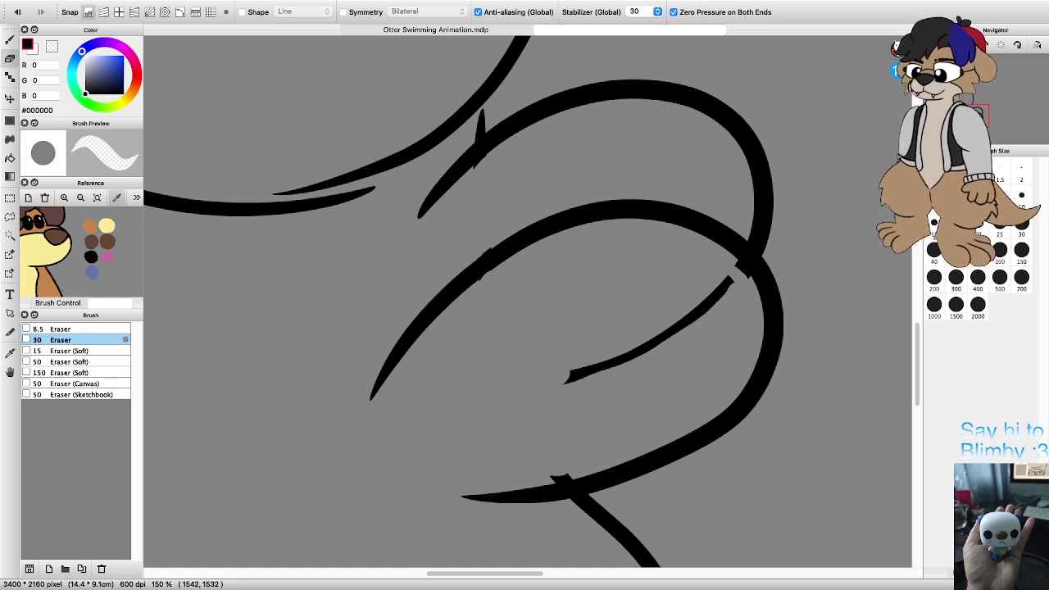
{"action": "mouse_move", "coordinate": [566, 379]}
{"action": "left_mouse_down"}
{"action": "mouse_move", "coordinate": [664, 335]}
{"action": "mouse_move", "coordinate": [731, 279]}
{"action": "left_mouse_up"}
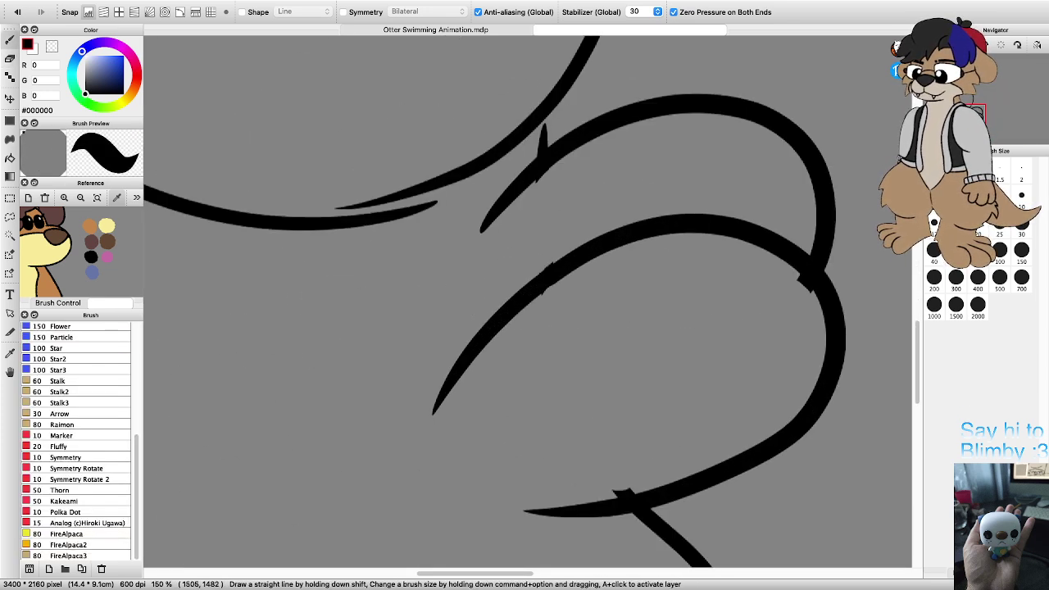
Step: Draw two short black finger lines on each of the two paws with the brush
{"action": "left_click_drag", "start_coordinate": [756, 244], "coordinate": [718, 284]}
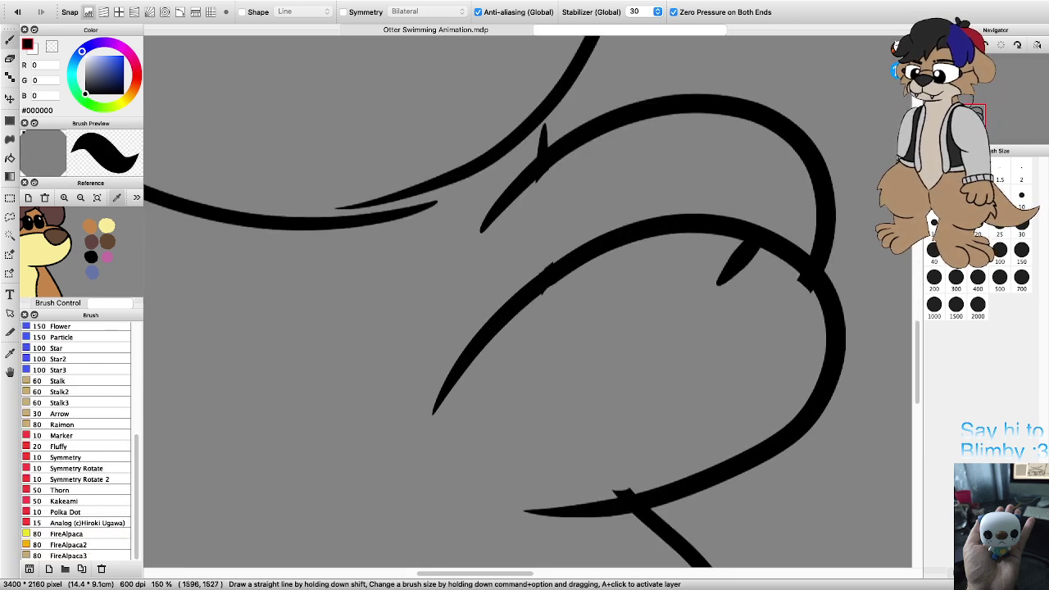
{"action": "left_click_drag", "start_coordinate": [810, 283], "coordinate": [773, 334]}
{"action": "scroll", "coordinate": [809, 486], "scroll_direction": "down", "scroll_amount": 1}
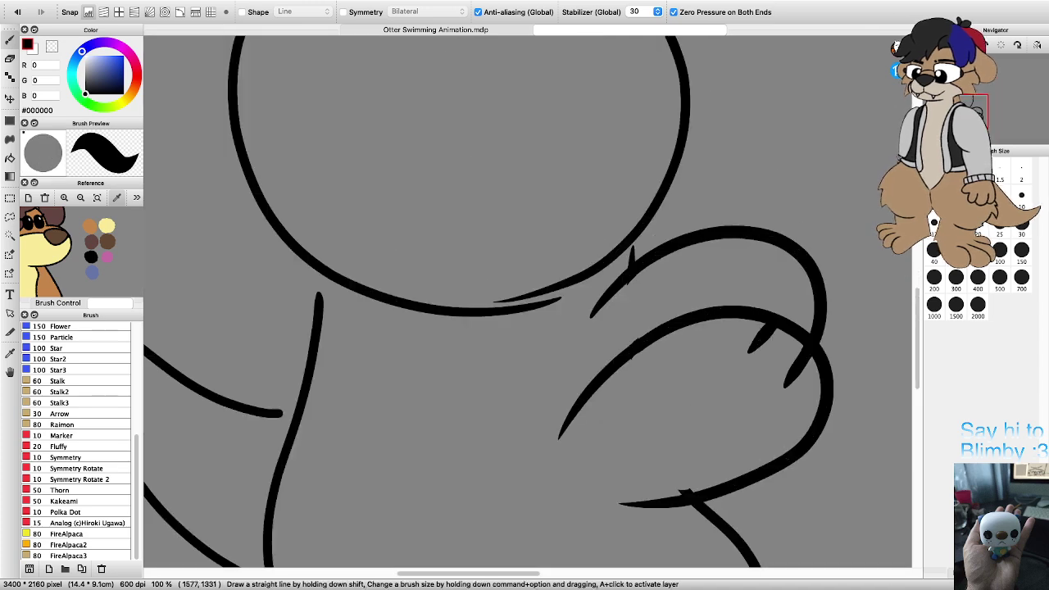
{"action": "mouse_move", "coordinate": [751, 239]}
{"action": "left_mouse_down"}
{"action": "mouse_move", "coordinate": [727, 271]}
{"action": "mouse_move", "coordinate": [770, 257]}
{"action": "mouse_move", "coordinate": [745, 287]}
{"action": "left_mouse_up"}
{"action": "scroll", "coordinate": [761, 282], "scroll_direction": "down", "scroll_amount": 5}
{"action": "scroll", "coordinate": [804, 283], "scroll_direction": "up", "scroll_amount": 5}
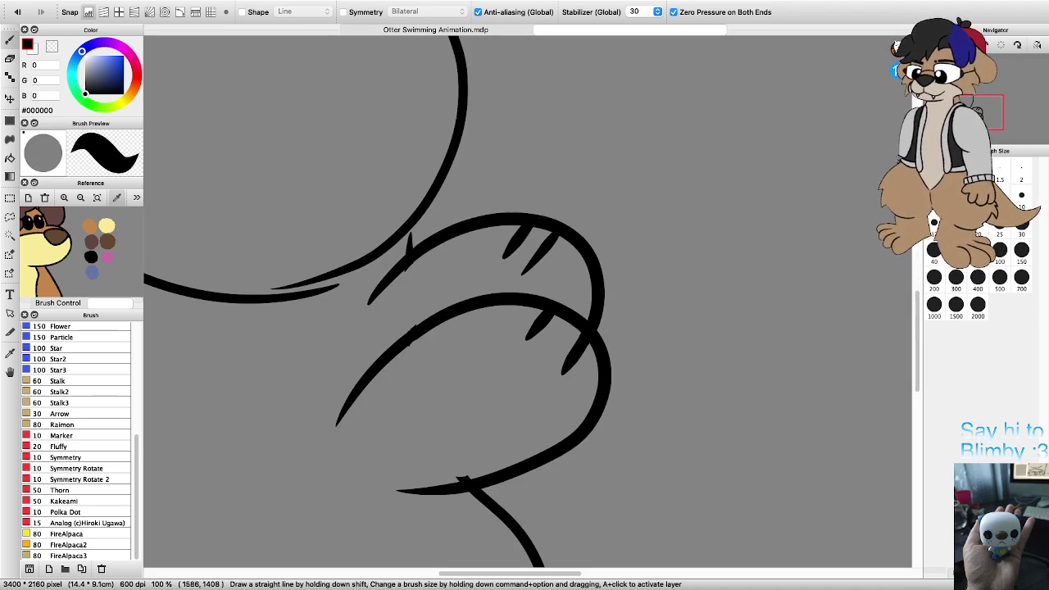
{"action": "key", "text": "super+z"}
{"action": "left_click_drag", "start_coordinate": [593, 280], "coordinate": [585, 282]}
{"action": "scroll", "coordinate": [527, 302], "scroll_direction": "down", "scroll_amount": 2}
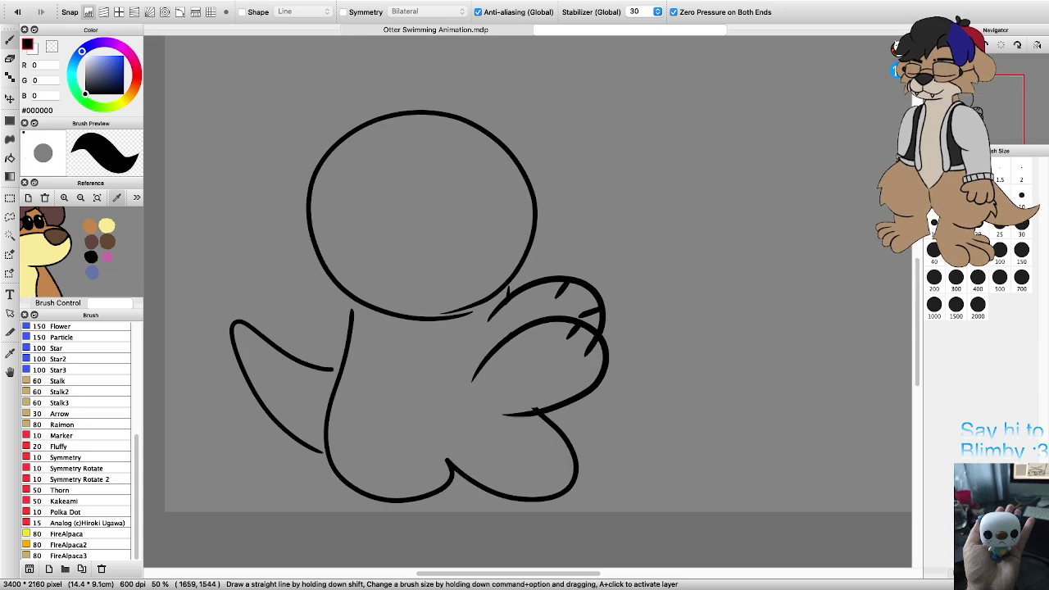
Step: Draw a tall black-outlined stick with wide caps at both ends beside the paws, and a curved fuse rising from its upper cap
{"action": "mouse_move", "coordinate": [610, 384]}
{"action": "left_mouse_down"}
{"action": "mouse_move", "coordinate": [610, 275]}
{"action": "mouse_move", "coordinate": [587, 256]}
{"action": "mouse_move", "coordinate": [676, 262]}
{"action": "mouse_move", "coordinate": [678, 234]}
{"action": "mouse_move", "coordinate": [594, 224]}
{"action": "mouse_move", "coordinate": [585, 256]}
{"action": "left_mouse_up"}
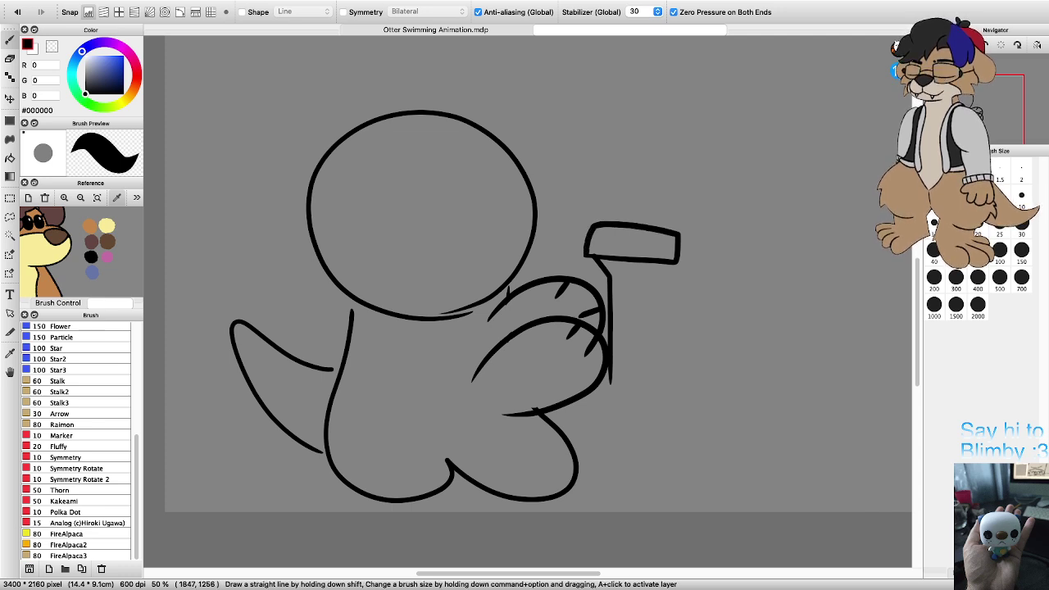
{"action": "left_click_drag", "start_coordinate": [663, 269], "coordinate": [653, 361]}
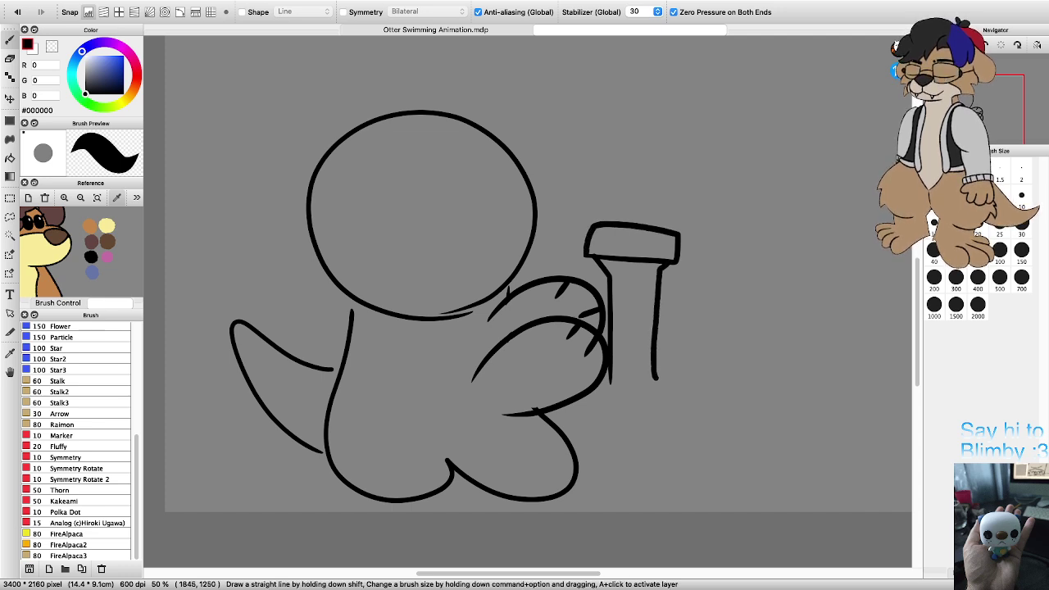
{"action": "mouse_move", "coordinate": [671, 396]}
{"action": "left_mouse_down"}
{"action": "mouse_move", "coordinate": [637, 392]}
{"action": "mouse_move", "coordinate": [677, 396]}
{"action": "mouse_move", "coordinate": [670, 428]}
{"action": "mouse_move", "coordinate": [639, 427]}
{"action": "mouse_move", "coordinate": [598, 418]}
{"action": "mouse_move", "coordinate": [604, 392]}
{"action": "mouse_move", "coordinate": [638, 392]}
{"action": "mouse_move", "coordinate": [608, 365]}
{"action": "mouse_move", "coordinate": [605, 396]}
{"action": "left_mouse_up"}
{"action": "scroll", "coordinate": [610, 395], "scroll_direction": "up", "scroll_amount": 4}
{"action": "scroll", "coordinate": [603, 369], "scroll_direction": "down", "scroll_amount": 6}
{"action": "scroll", "coordinate": [611, 283], "scroll_direction": "up", "scroll_amount": 4}
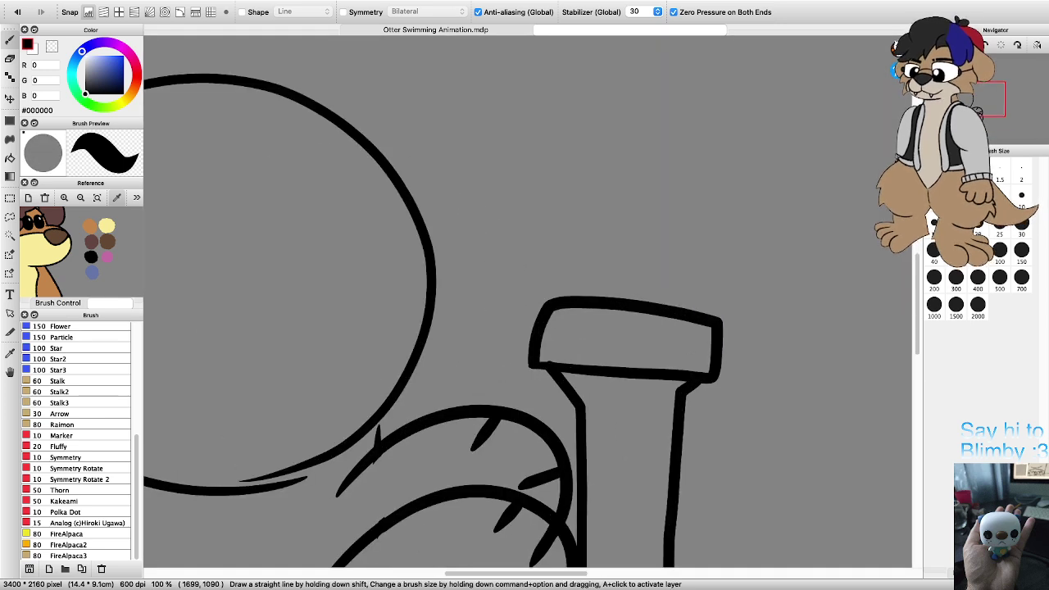
{"action": "left_click_drag", "start_coordinate": [634, 298], "coordinate": [600, 218]}
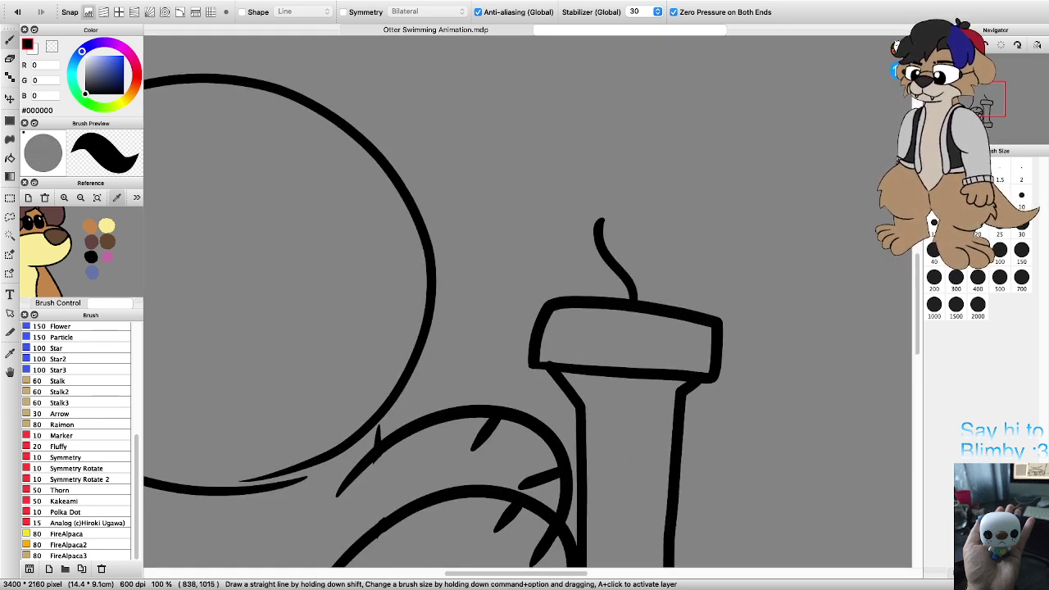
Step: Draw a three-pointed flame above the fuse in yellow #FFD800 and fill it with the same colour
{"action": "left_click", "coordinate": [107, 226]}
{"action": "left_click_drag", "start_coordinate": [119, 62], "coordinate": [123, 55]}
{"action": "mouse_move", "coordinate": [607, 108]}
{"action": "left_mouse_down"}
{"action": "mouse_move", "coordinate": [573, 149]}
{"action": "mouse_move", "coordinate": [576, 207]}
{"action": "left_mouse_up"}
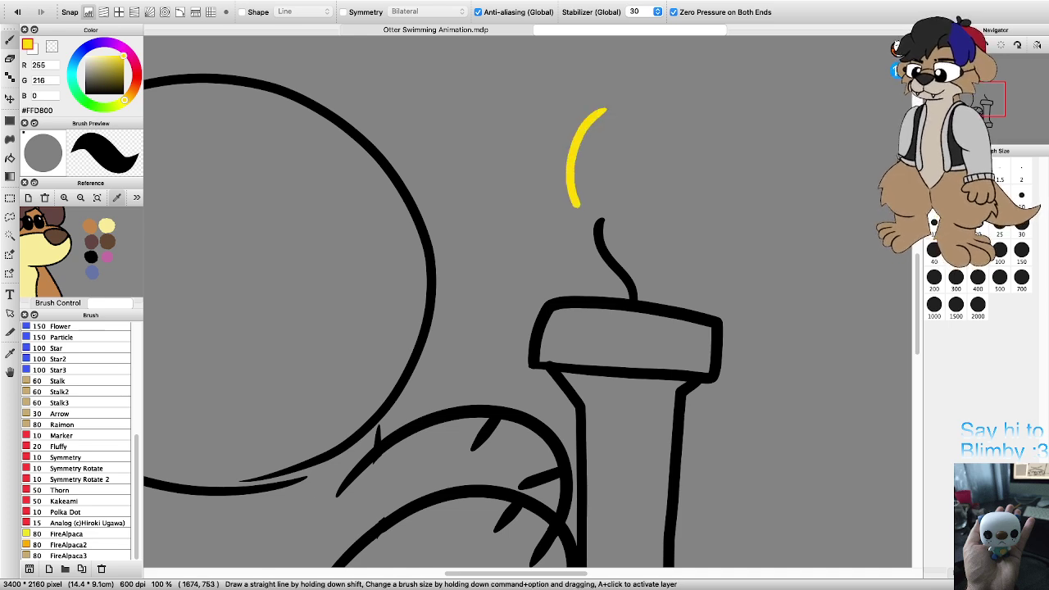
{"action": "key", "text": "super+z"}
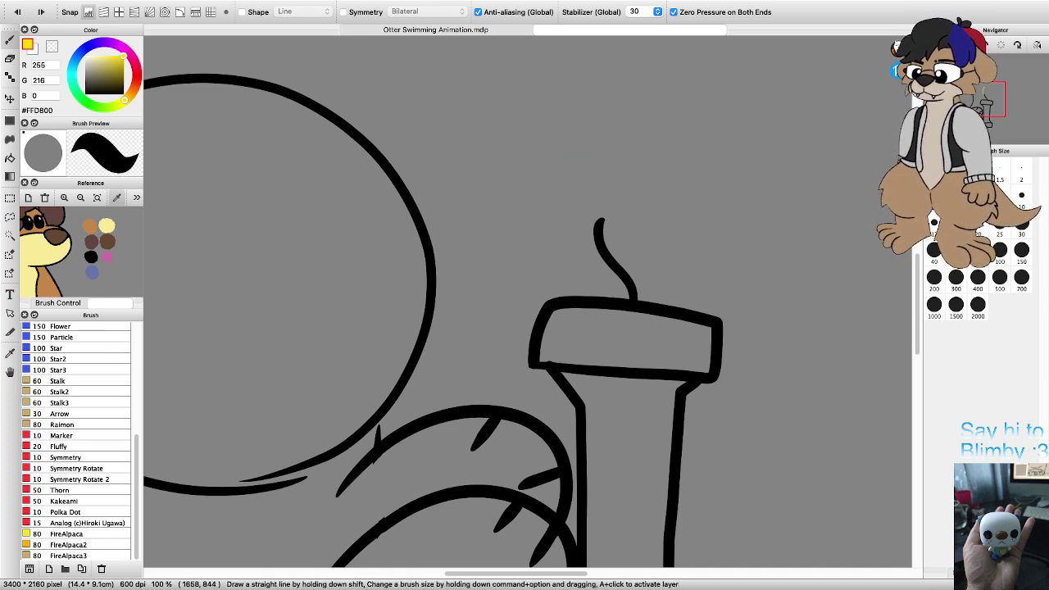
{"action": "mouse_move", "coordinate": [605, 219]}
{"action": "left_mouse_down"}
{"action": "mouse_move", "coordinate": [570, 169]}
{"action": "mouse_move", "coordinate": [600, 121]}
{"action": "mouse_move", "coordinate": [600, 154]}
{"action": "mouse_move", "coordinate": [625, 129]}
{"action": "mouse_move", "coordinate": [625, 158]}
{"action": "mouse_move", "coordinate": [656, 161]}
{"action": "left_mouse_up"}
{"action": "left_click_drag", "start_coordinate": [631, 209], "coordinate": [605, 223]}
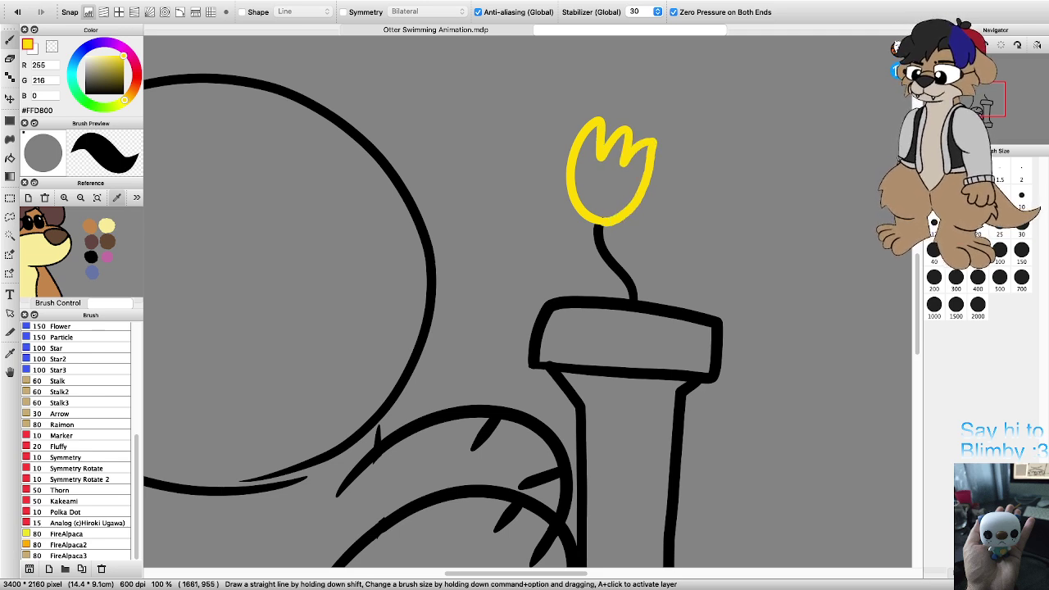
{"action": "key", "text": "g"}
{"action": "left_click", "coordinate": [605, 193]}
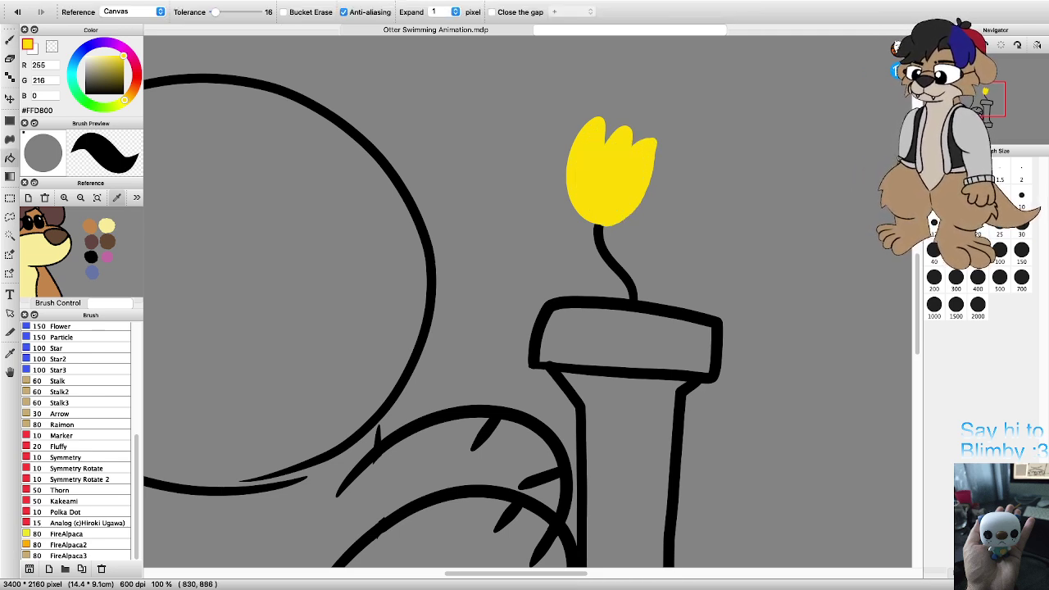
Step: Draw a smaller inner flame in orange #FF5A00 inside the yellow flame and fill it with the same colour
{"action": "left_click_drag", "start_coordinate": [124, 100], "coordinate": [135, 86]}
{"action": "key", "text": "b"}
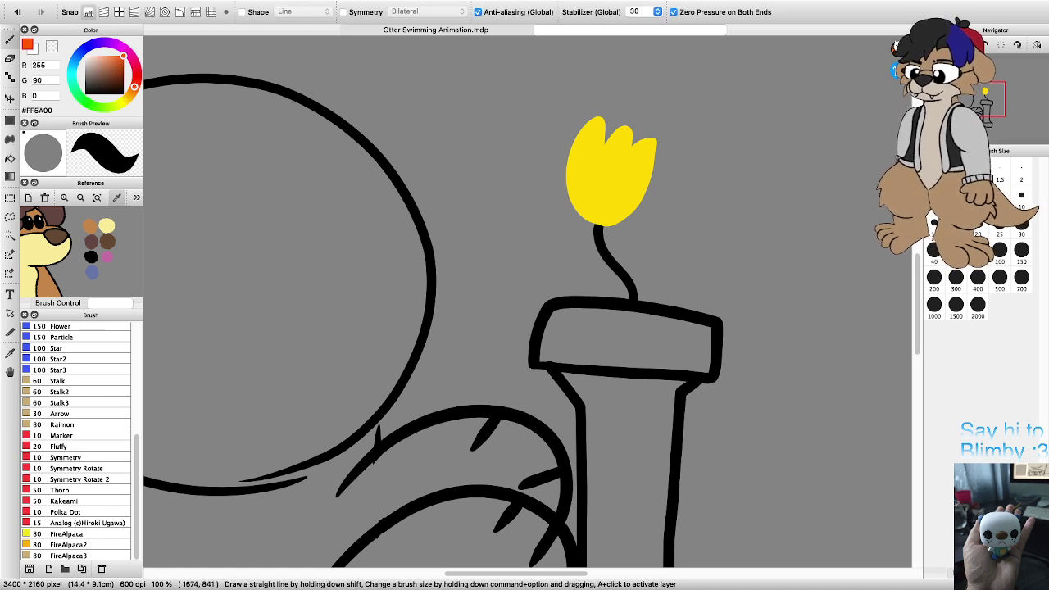
{"action": "mouse_move", "coordinate": [601, 211]}
{"action": "left_mouse_down"}
{"action": "mouse_move", "coordinate": [586, 170]}
{"action": "mouse_move", "coordinate": [603, 155]}
{"action": "mouse_move", "coordinate": [608, 172]}
{"action": "mouse_move", "coordinate": [620, 160]}
{"action": "mouse_move", "coordinate": [625, 175]}
{"action": "mouse_move", "coordinate": [636, 169]}
{"action": "mouse_move", "coordinate": [631, 200]}
{"action": "mouse_move", "coordinate": [606, 210]}
{"action": "left_mouse_up"}
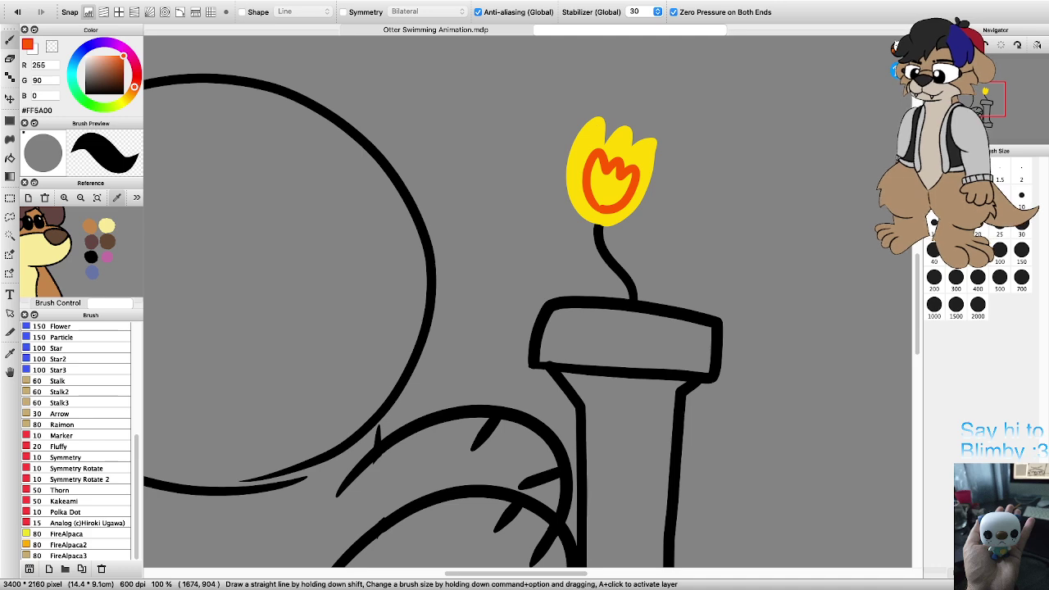
{"action": "key", "text": "g"}
{"action": "left_click", "coordinate": [613, 187]}
{"action": "scroll", "coordinate": [601, 264], "scroll_direction": "down", "scroll_amount": 4}
{"action": "scroll", "coordinate": [567, 369], "scroll_direction": "up", "scroll_amount": 2}
Step: Return to the black brush and draw a large oval nose in the head's lower right half
{"action": "key", "text": "b"}
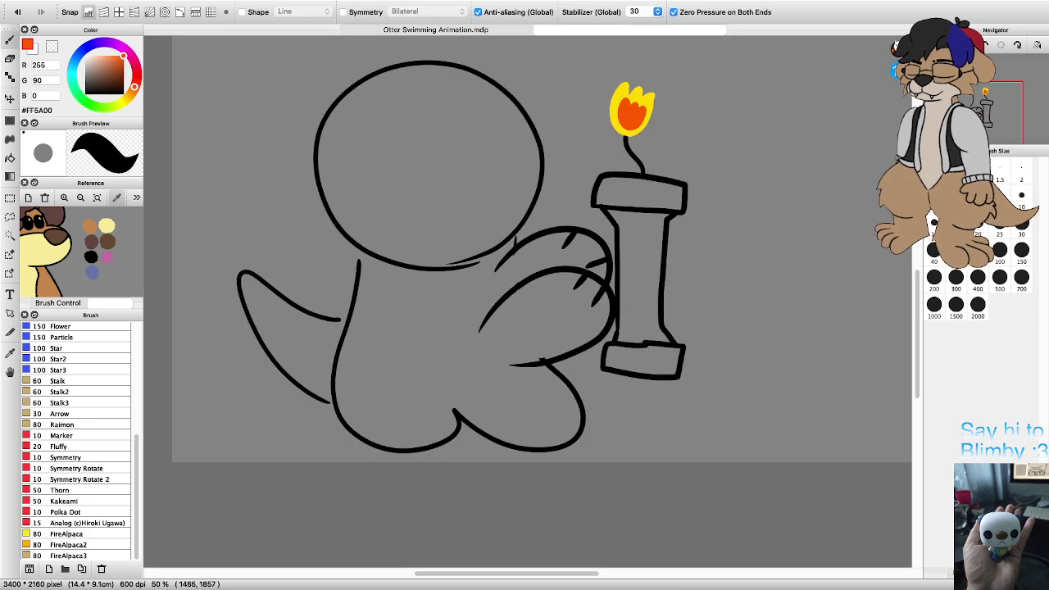
{"action": "scroll", "coordinate": [451, 270], "scroll_direction": "down", "scroll_amount": 2}
{"action": "scroll", "coordinate": [385, 212], "scroll_direction": "up", "scroll_amount": 2}
{"action": "left_click", "coordinate": [91, 257]}
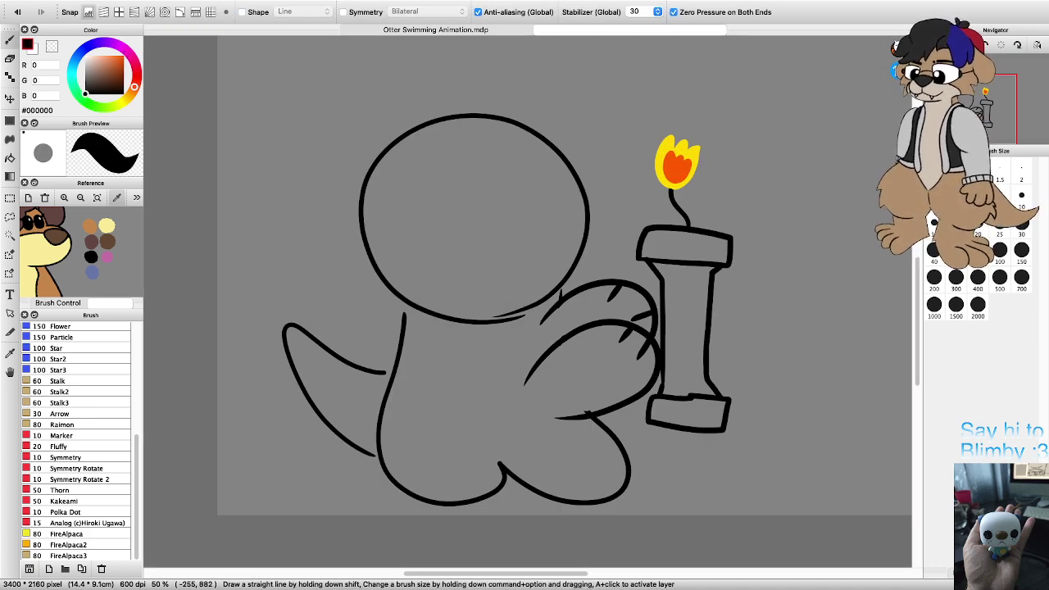
{"action": "scroll", "coordinate": [478, 237], "scroll_direction": "up", "scroll_amount": 1}
{"action": "mouse_move", "coordinate": [413, 219]}
{"action": "left_mouse_down"}
{"action": "mouse_move", "coordinate": [496, 188]}
{"action": "mouse_move", "coordinate": [554, 211]}
{"action": "mouse_move", "coordinate": [549, 244]}
{"action": "mouse_move", "coordinate": [523, 272]}
{"action": "mouse_move", "coordinate": [464, 261]}
{"action": "mouse_move", "coordinate": [457, 202]}
{"action": "mouse_move", "coordinate": [518, 186]}
{"action": "mouse_move", "coordinate": [567, 213]}
{"action": "mouse_move", "coordinate": [523, 281]}
{"action": "left_mouse_up"}
{"action": "key", "text": "super+z"}
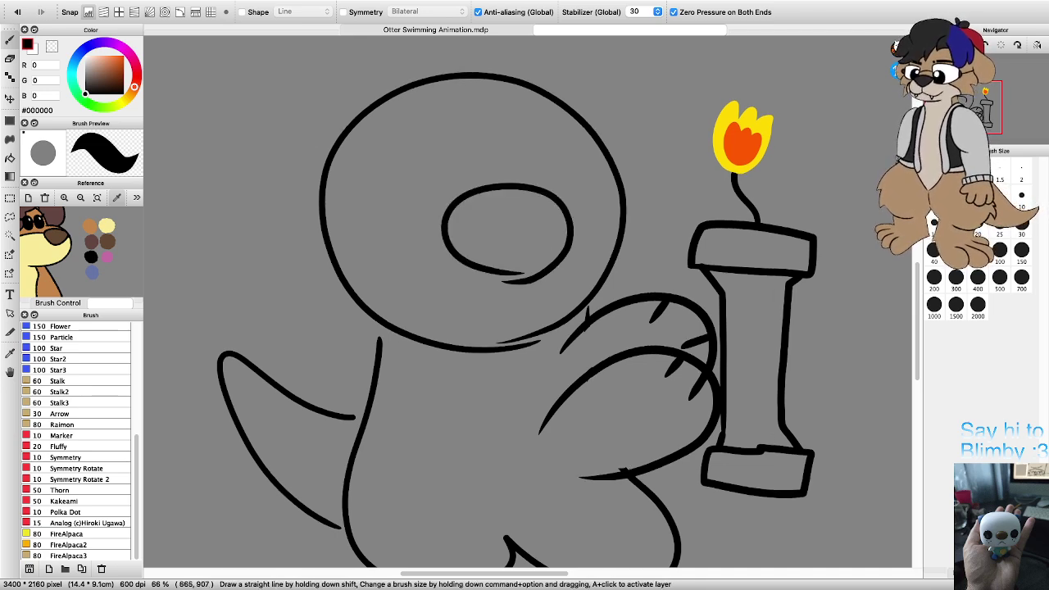
Step: Draw two square glasses lenses above the nose and add a solid black oval pupil inside each
{"action": "scroll", "coordinate": [343, 59], "scroll_direction": "up", "scroll_amount": 2}
{"action": "scroll", "coordinate": [389, 170], "scroll_direction": "down", "scroll_amount": 3}
{"action": "scroll", "coordinate": [373, 142], "scroll_direction": "up", "scroll_amount": 2}
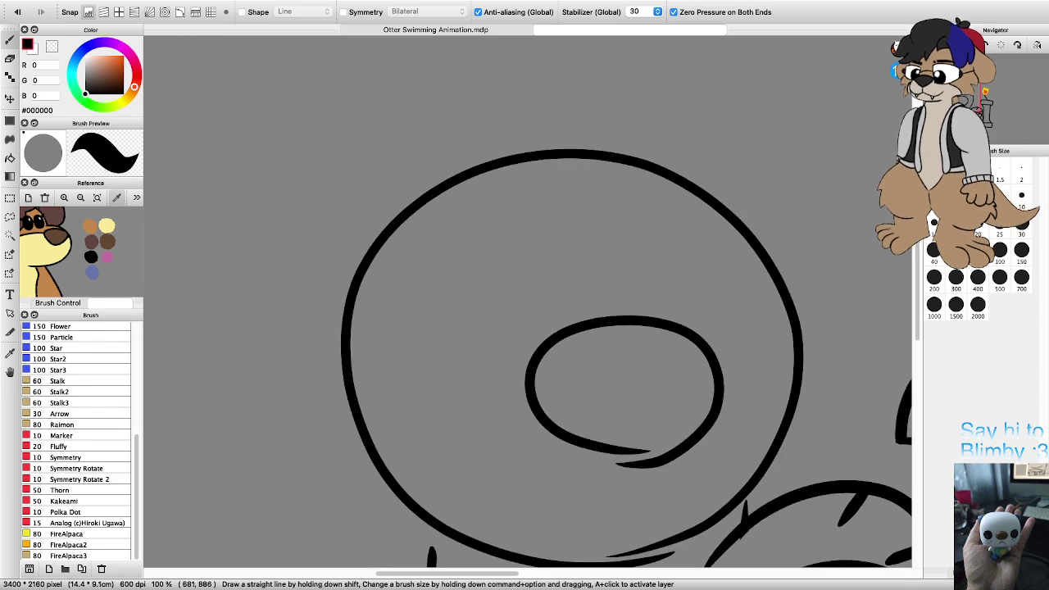
{"action": "mouse_move", "coordinate": [434, 335]}
{"action": "left_mouse_down"}
{"action": "mouse_move", "coordinate": [426, 294]}
{"action": "mouse_move", "coordinate": [466, 204]}
{"action": "mouse_move", "coordinate": [565, 202]}
{"action": "mouse_move", "coordinate": [587, 269]}
{"action": "mouse_move", "coordinate": [570, 320]}
{"action": "mouse_move", "coordinate": [426, 333]}
{"action": "left_mouse_up"}
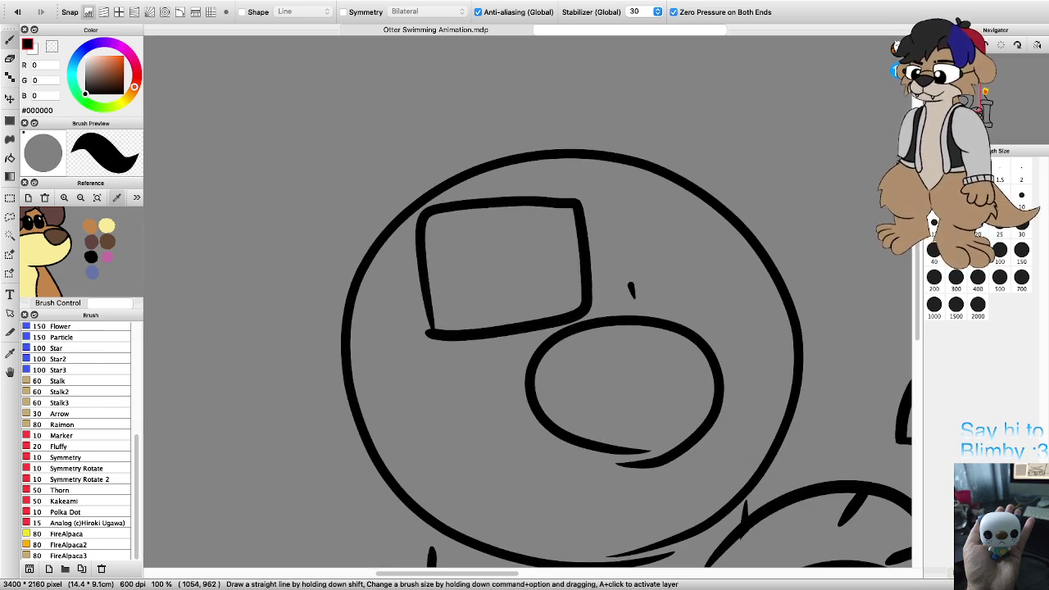
{"action": "mouse_move", "coordinate": [633, 297]}
{"action": "left_mouse_down"}
{"action": "mouse_move", "coordinate": [638, 193]}
{"action": "mouse_move", "coordinate": [723, 181]}
{"action": "mouse_move", "coordinate": [750, 190]}
{"action": "mouse_move", "coordinate": [767, 220]}
{"action": "mouse_move", "coordinate": [755, 289]}
{"action": "mouse_move", "coordinate": [636, 296]}
{"action": "left_mouse_up"}
{"action": "mouse_move", "coordinate": [687, 264]}
{"action": "left_mouse_down"}
{"action": "mouse_move", "coordinate": [681, 238]}
{"action": "mouse_move", "coordinate": [715, 244]}
{"action": "mouse_move", "coordinate": [690, 261]}
{"action": "mouse_move", "coordinate": [697, 230]}
{"action": "left_mouse_up"}
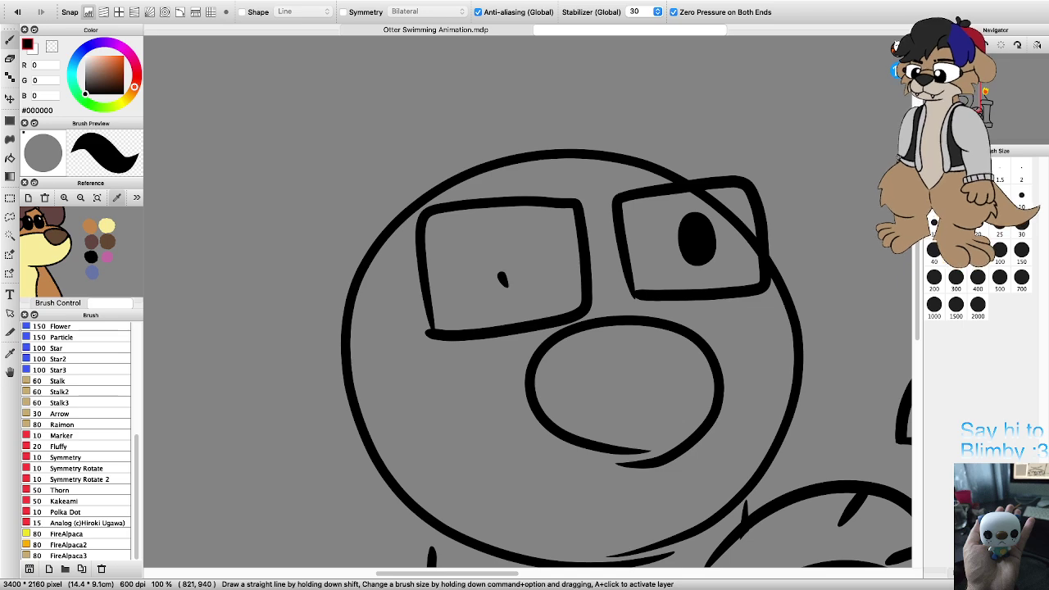
{"action": "mouse_move", "coordinate": [499, 274]}
{"action": "left_mouse_down"}
{"action": "mouse_move", "coordinate": [524, 246]}
{"action": "mouse_move", "coordinate": [514, 289]}
{"action": "mouse_move", "coordinate": [508, 250]}
{"action": "mouse_move", "coordinate": [518, 282]}
{"action": "mouse_move", "coordinate": [515, 257]}
{"action": "left_mouse_up"}
Step: Draw a curved, W-shaped mouth below the nose
{"action": "scroll", "coordinate": [522, 295], "scroll_direction": "down", "scroll_amount": 3}
{"action": "scroll", "coordinate": [551, 355], "scroll_direction": "up", "scroll_amount": 2}
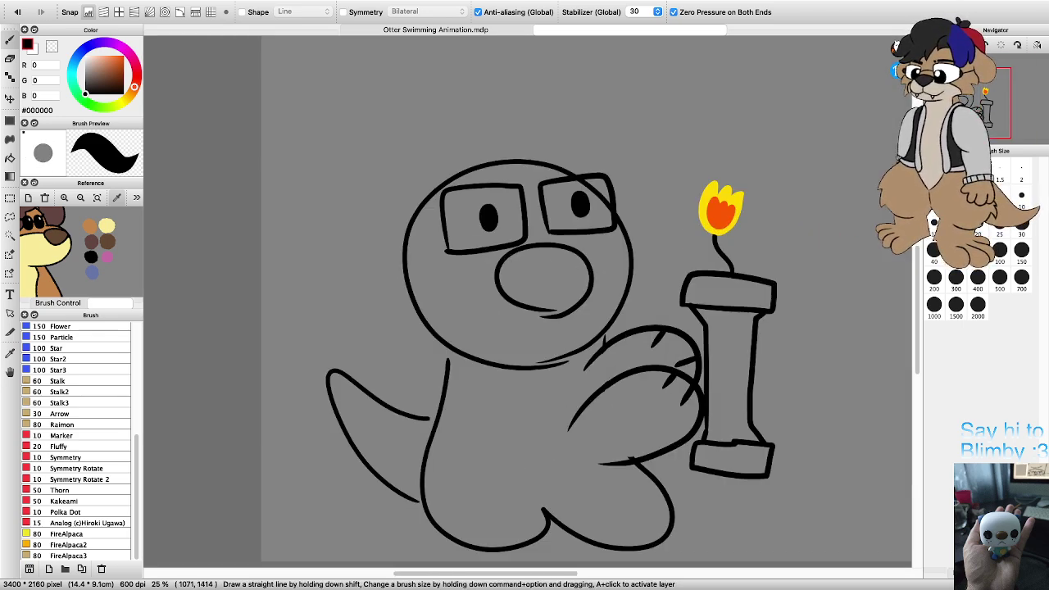
{"action": "left_click_drag", "start_coordinate": [491, 325], "coordinate": [530, 351]}
{"action": "mouse_move", "coordinate": [530, 351]}
{"action": "left_mouse_down"}
{"action": "mouse_move", "coordinate": [559, 342]}
{"action": "mouse_move", "coordinate": [506, 324]}
{"action": "mouse_move", "coordinate": [513, 348]}
{"action": "mouse_move", "coordinate": [591, 317]}
{"action": "left_mouse_up"}
{"action": "key", "text": "super+z"}
{"action": "key", "text": "super+z"}
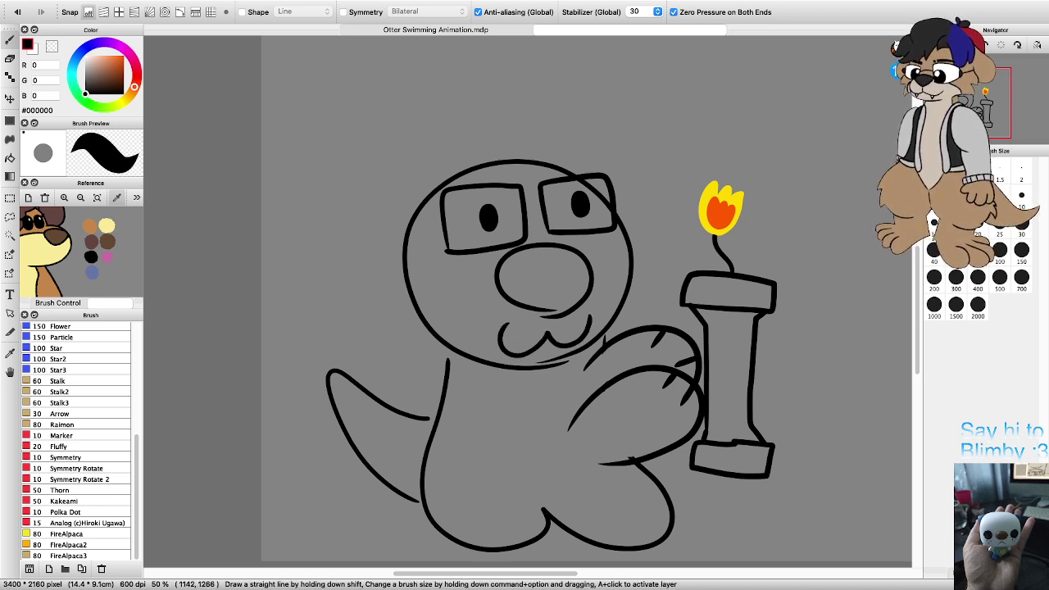
Step: Draw a rounded ear on each side of the head's upper outline, redrawing the right one
{"action": "mouse_move", "coordinate": [416, 239]}
{"action": "left_mouse_down"}
{"action": "mouse_move", "coordinate": [390, 221]}
{"action": "mouse_move", "coordinate": [417, 181]}
{"action": "mouse_move", "coordinate": [443, 177]}
{"action": "left_mouse_up"}
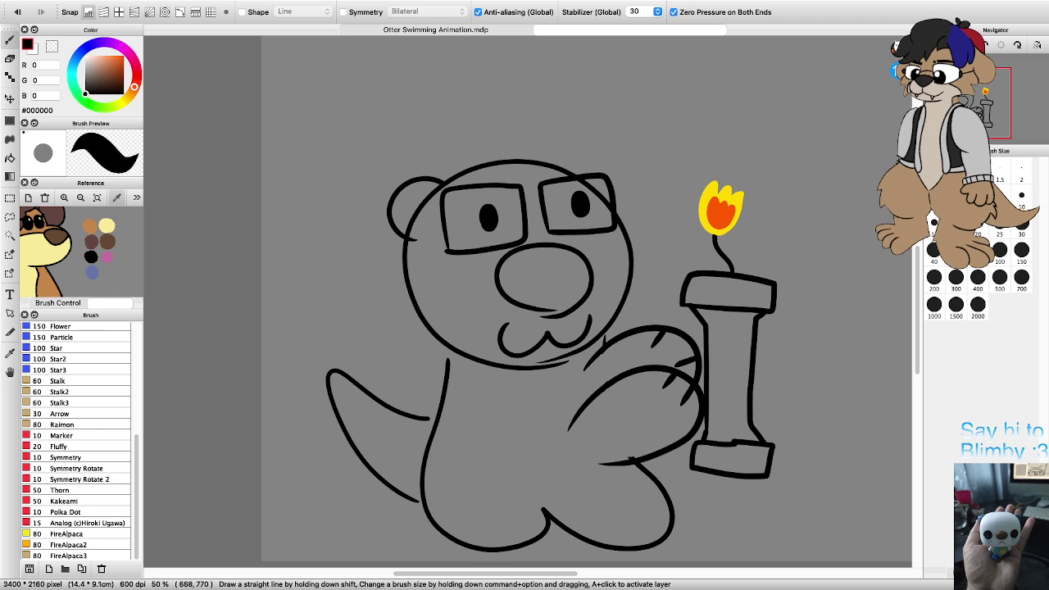
{"action": "mouse_move", "coordinate": [538, 170]}
{"action": "left_mouse_down"}
{"action": "mouse_move", "coordinate": [574, 150]}
{"action": "mouse_move", "coordinate": [594, 173]}
{"action": "left_mouse_up"}
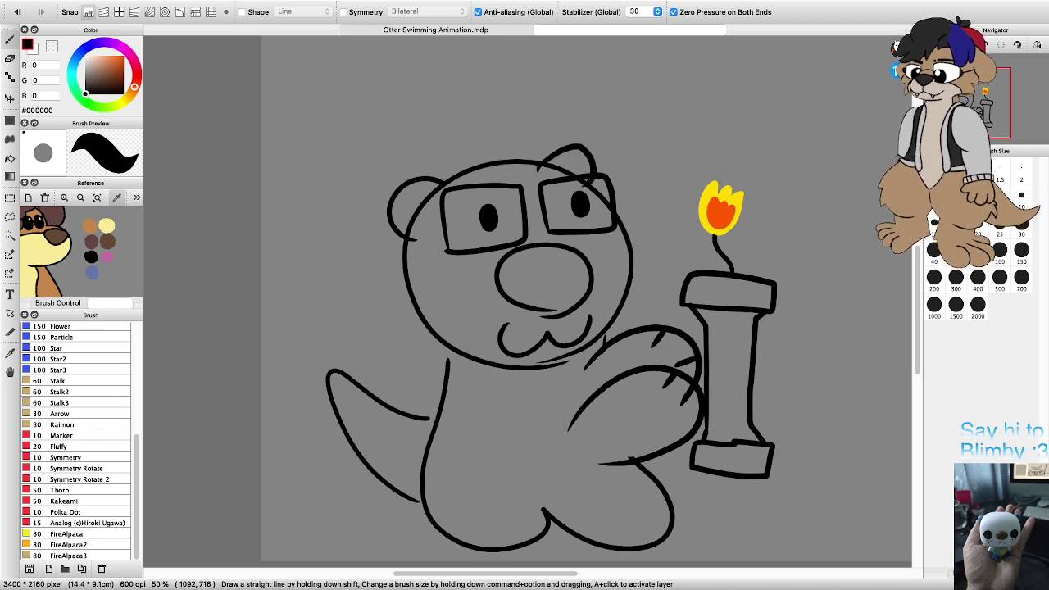
{"action": "key", "text": "super+z"}
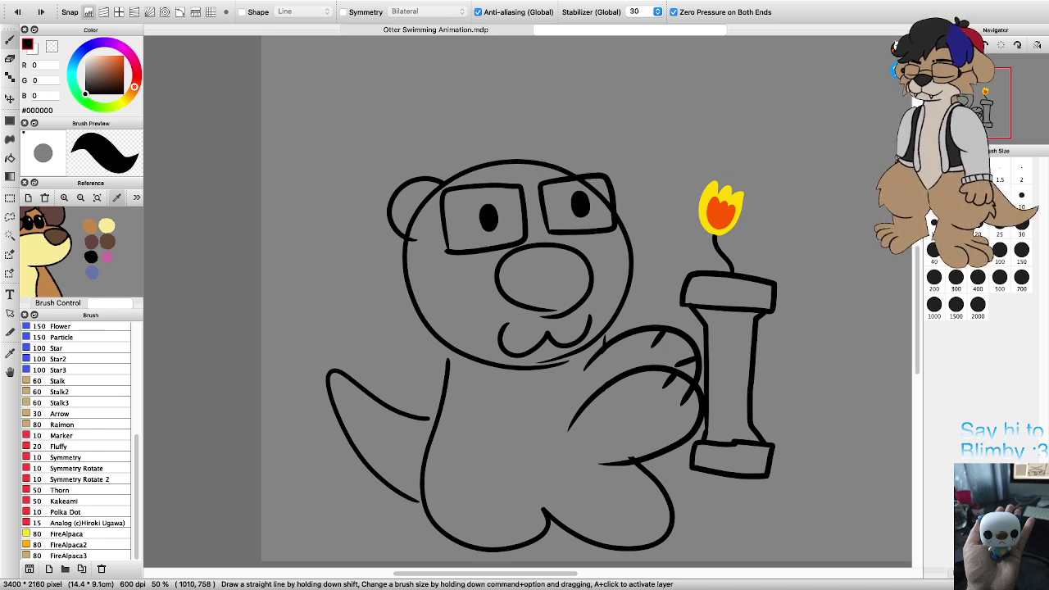
{"action": "mouse_move", "coordinate": [545, 174]}
{"action": "left_mouse_down"}
{"action": "mouse_move", "coordinate": [589, 152]}
{"action": "mouse_move", "coordinate": [610, 201]}
{"action": "left_mouse_up"}
Step: Add a new layer and place it between the line art layer Layer2 and the grey background Layer1
{"action": "scroll", "coordinate": [609, 211], "scroll_direction": "down", "scroll_amount": 4}
{"action": "scroll", "coordinate": [662, 211], "scroll_direction": "up", "scroll_amount": 3}
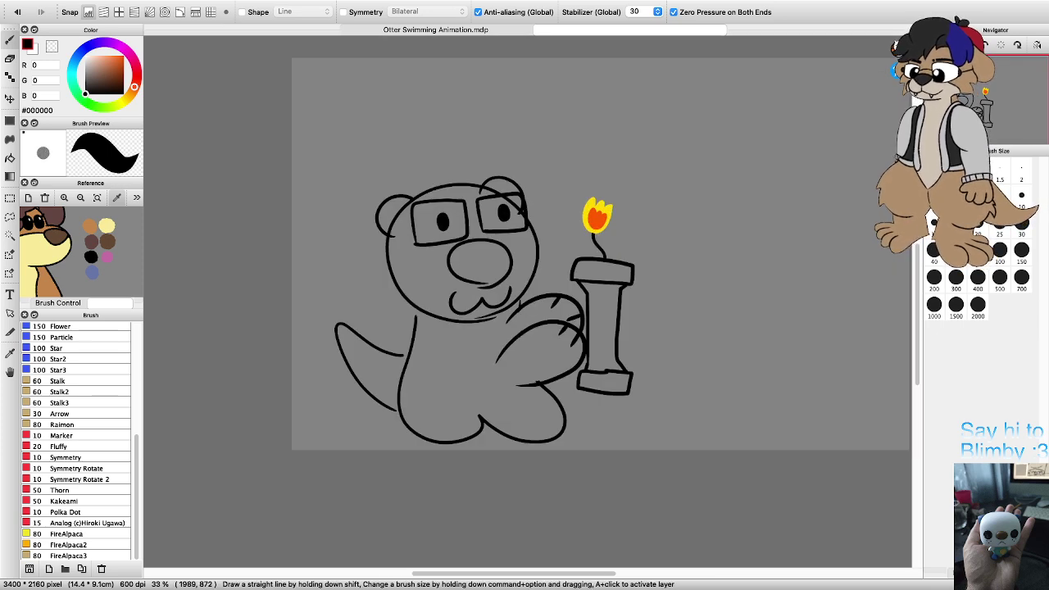
{"action": "scroll", "coordinate": [593, 208], "scroll_direction": "down", "scroll_amount": 4}
{"action": "scroll", "coordinate": [627, 210], "scroll_direction": "up", "scroll_amount": 2}
{"action": "scroll", "coordinate": [527, 301], "scroll_direction": "up", "scroll_amount": 8}
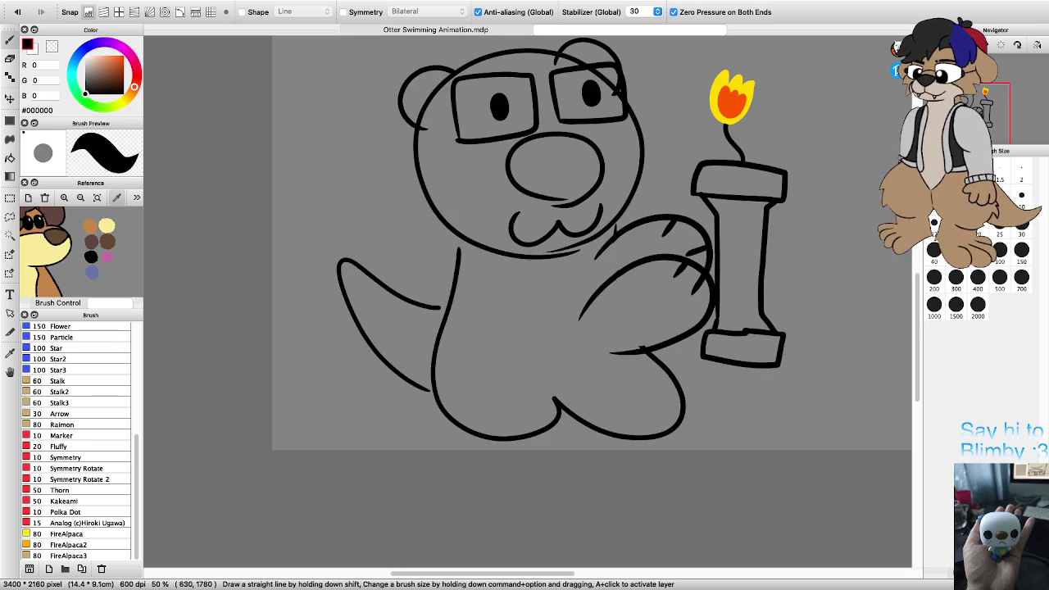
{"action": "left_click", "coordinate": [964, 574]}
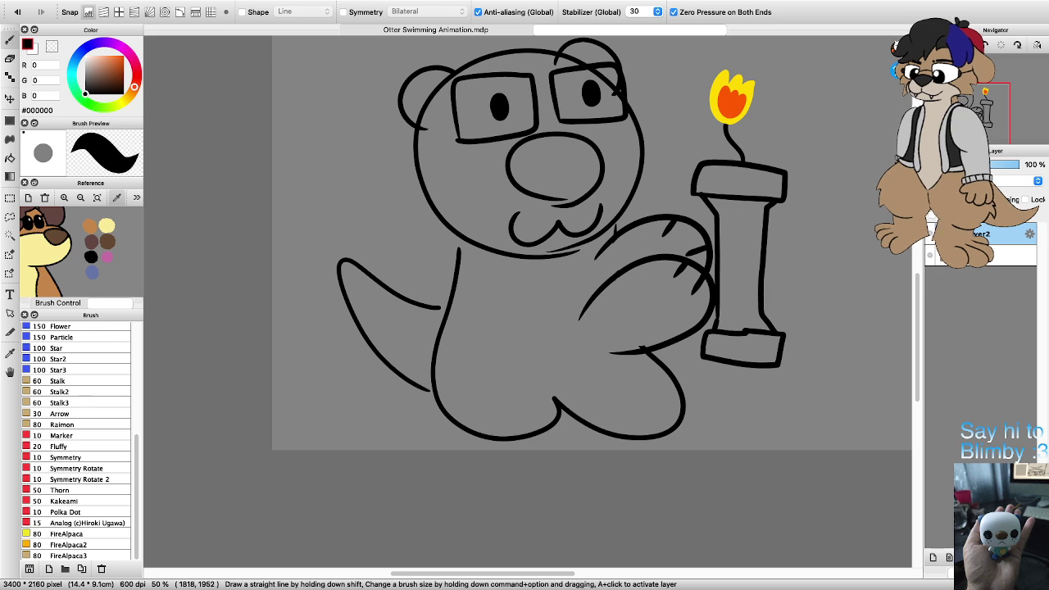
{"action": "scroll", "coordinate": [592, 243], "scroll_direction": "down", "scroll_amount": 5}
{"action": "scroll", "coordinate": [592, 243], "scroll_direction": "up", "scroll_amount": 3}
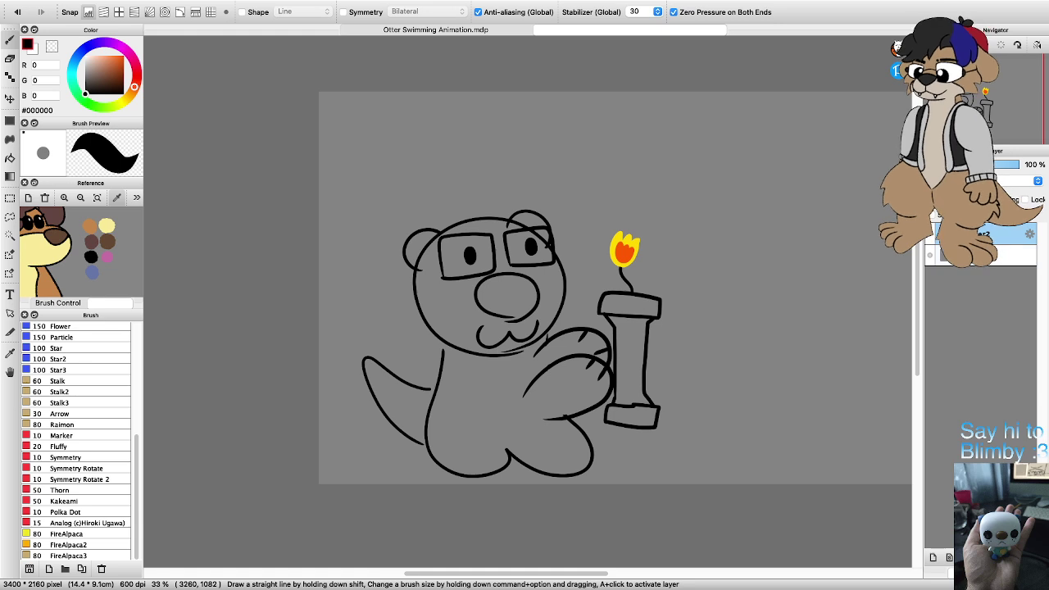
{"action": "left_click", "coordinate": [933, 558]}
{"action": "left_click_drag", "start_coordinate": [1004, 235], "coordinate": [1004, 265]}
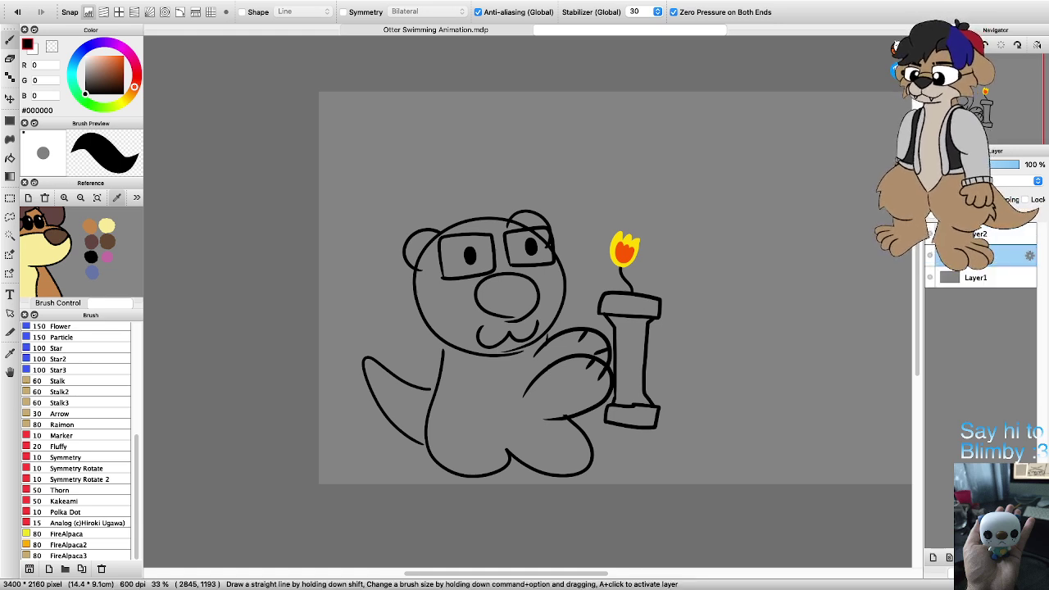
Step: Lasso-fill the otter's body, arms, legs and tail with the reference image's orange-brown #C48649
{"action": "left_click", "coordinate": [91, 225]}
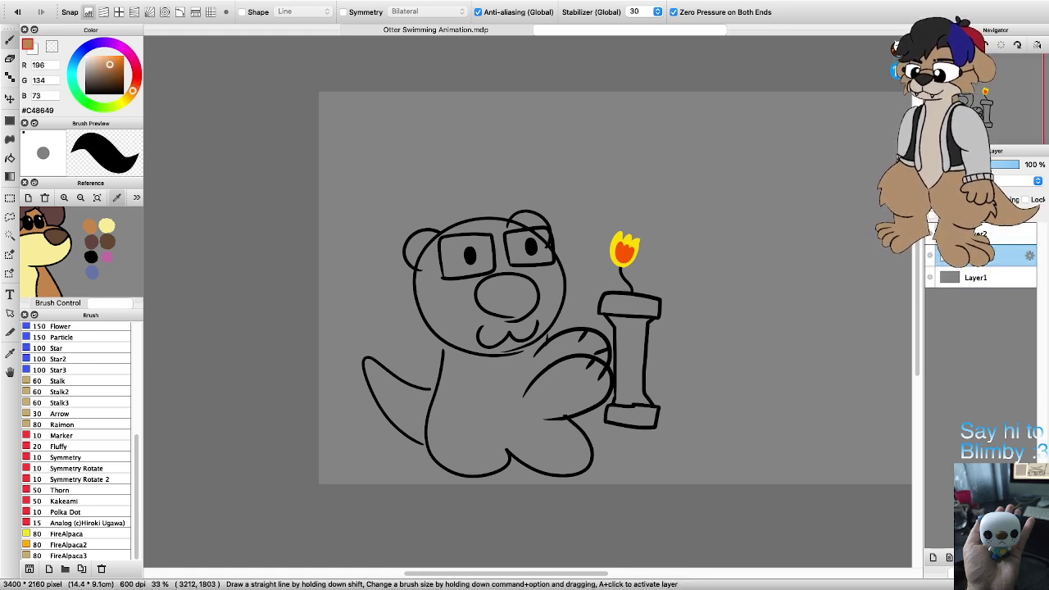
{"action": "left_click", "coordinate": [971, 573]}
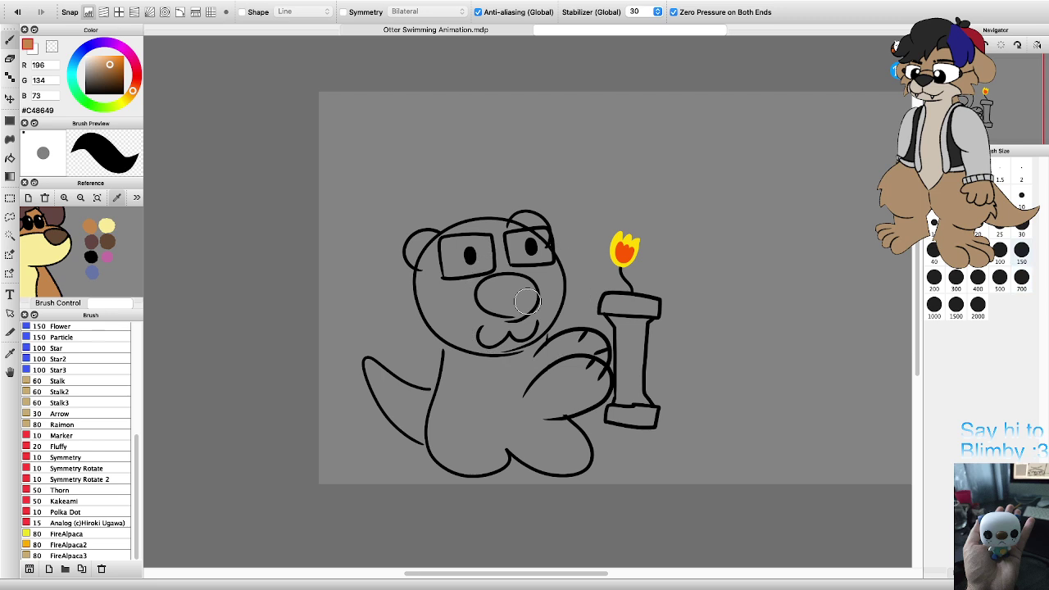
{"action": "left_click", "coordinate": [10, 139]}
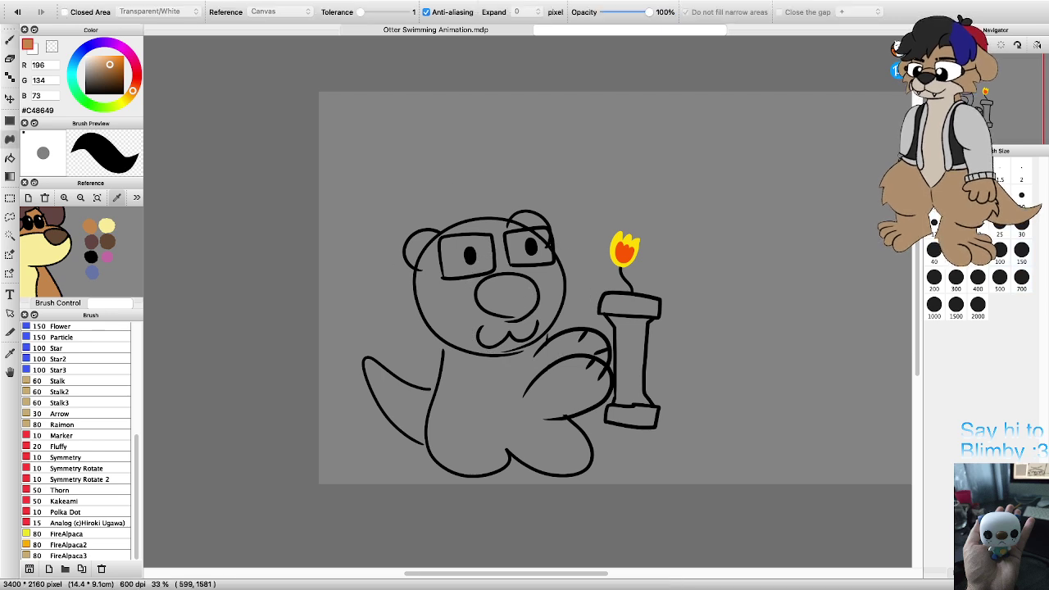
{"action": "scroll", "coordinate": [528, 456], "scroll_direction": "up", "scroll_amount": 1}
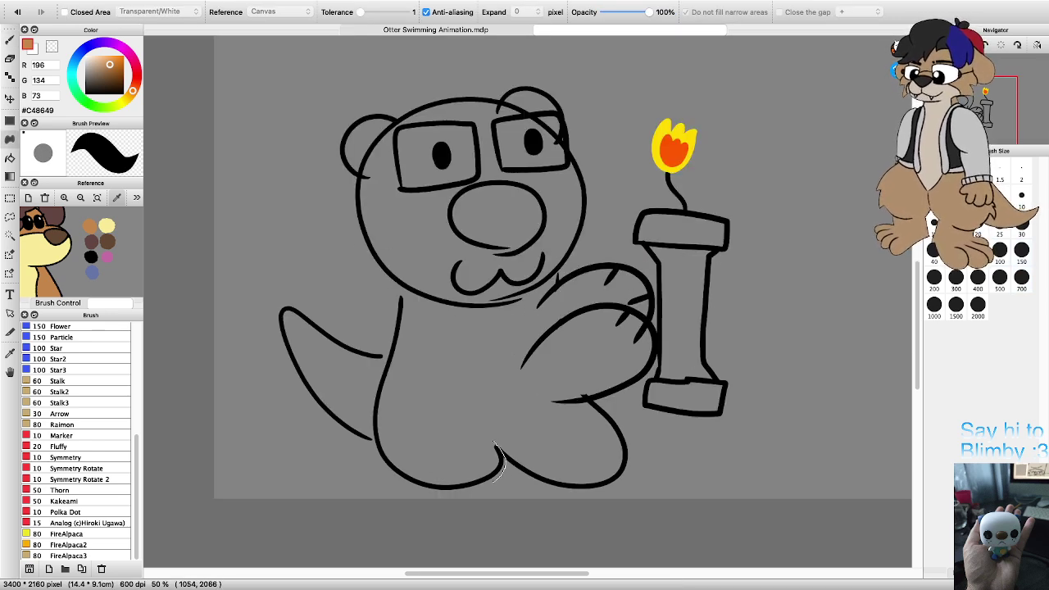
{"action": "mouse_move", "coordinate": [497, 481]}
{"action": "left_mouse_down"}
{"action": "mouse_move", "coordinate": [423, 491]}
{"action": "mouse_move", "coordinate": [391, 470]}
{"action": "mouse_move", "coordinate": [372, 424]}
{"action": "mouse_move", "coordinate": [374, 388]}
{"action": "mouse_move", "coordinate": [400, 291]}
{"action": "mouse_move", "coordinate": [533, 283]}
{"action": "left_mouse_up"}
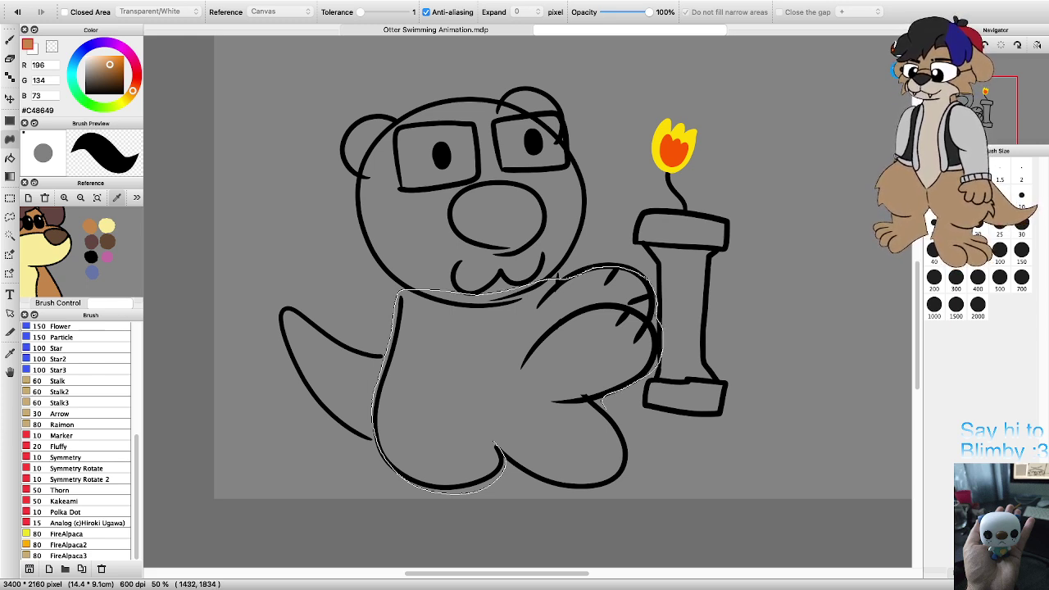
{"action": "left_click_drag", "start_coordinate": [499, 489], "coordinate": [498, 480]}
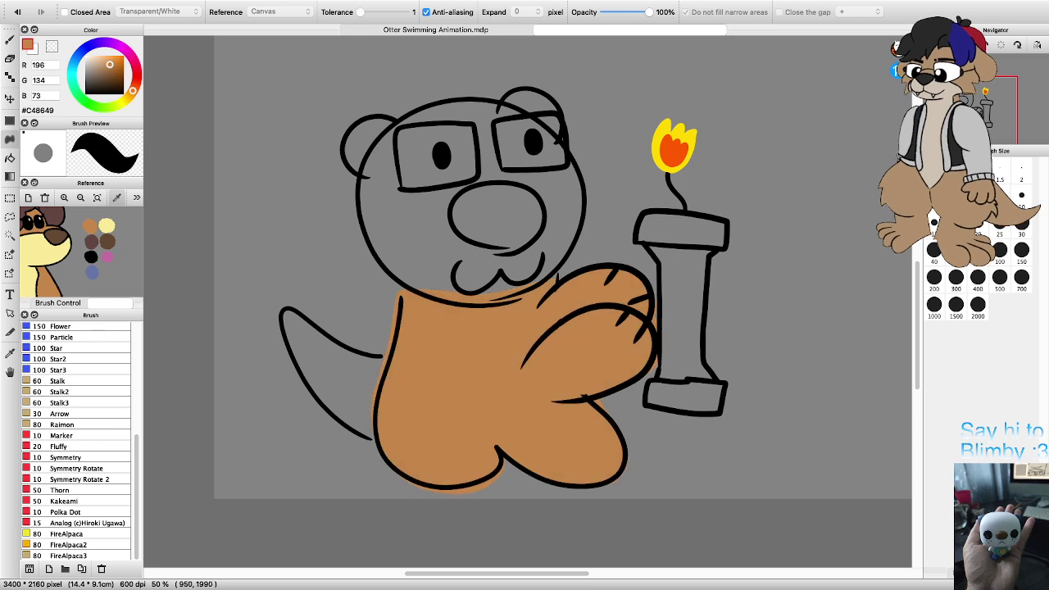
{"action": "mouse_move", "coordinate": [381, 443]}
{"action": "left_mouse_down"}
{"action": "mouse_move", "coordinate": [327, 415]}
{"action": "mouse_move", "coordinate": [294, 381]}
{"action": "mouse_move", "coordinate": [281, 312]}
{"action": "mouse_move", "coordinate": [307, 312]}
{"action": "mouse_move", "coordinate": [379, 353]}
{"action": "left_mouse_up"}
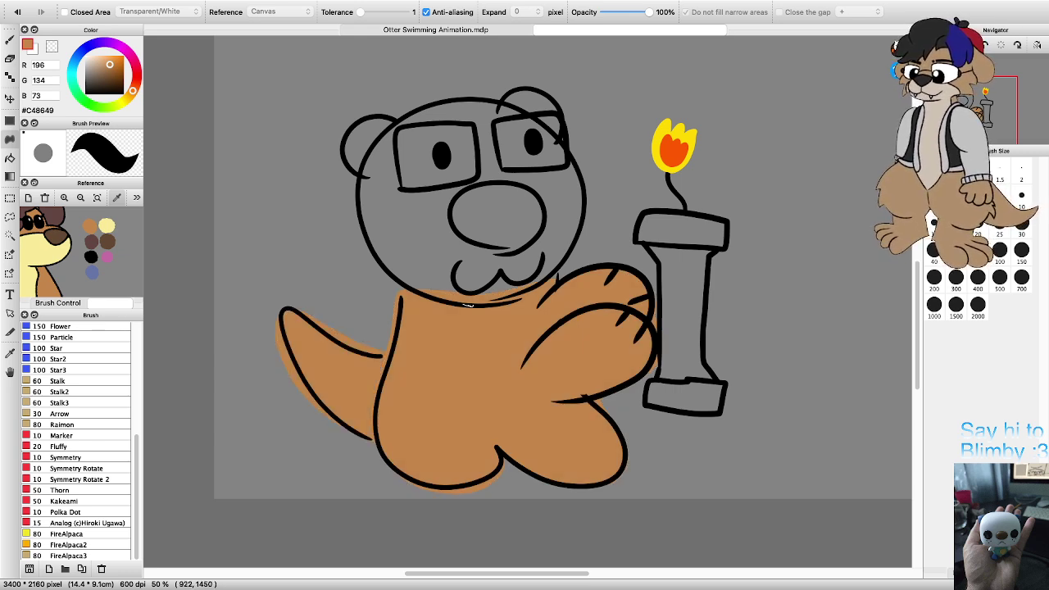
Step: Fill the otter's head and both ears with the same orange-brown
{"action": "mouse_move", "coordinate": [468, 305]}
{"action": "left_mouse_down"}
{"action": "mouse_move", "coordinate": [415, 291]}
{"action": "mouse_move", "coordinate": [365, 242]}
{"action": "mouse_move", "coordinate": [356, 188]}
{"action": "mouse_move", "coordinate": [379, 140]}
{"action": "left_mouse_up"}
{"action": "mouse_move", "coordinate": [439, 100]}
{"action": "left_mouse_down"}
{"action": "mouse_move", "coordinate": [526, 102]}
{"action": "mouse_move", "coordinate": [588, 182]}
{"action": "mouse_move", "coordinate": [574, 261]}
{"action": "mouse_move", "coordinate": [497, 305]}
{"action": "mouse_move", "coordinate": [469, 306]}
{"action": "left_mouse_up"}
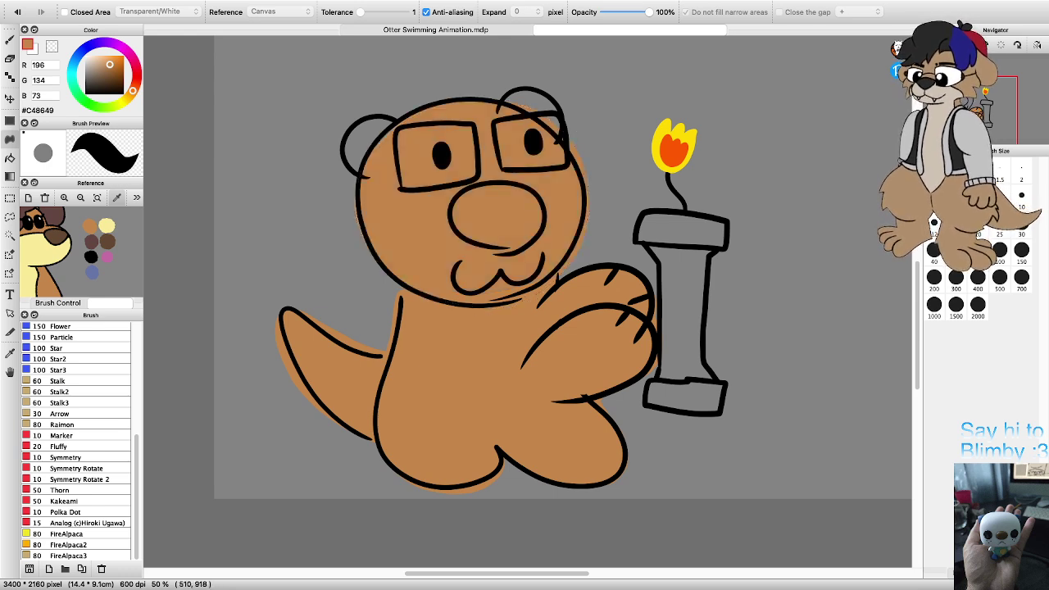
{"action": "mouse_move", "coordinate": [349, 164]}
{"action": "left_mouse_down"}
{"action": "mouse_move", "coordinate": [344, 136]}
{"action": "mouse_move", "coordinate": [398, 123]}
{"action": "left_mouse_up"}
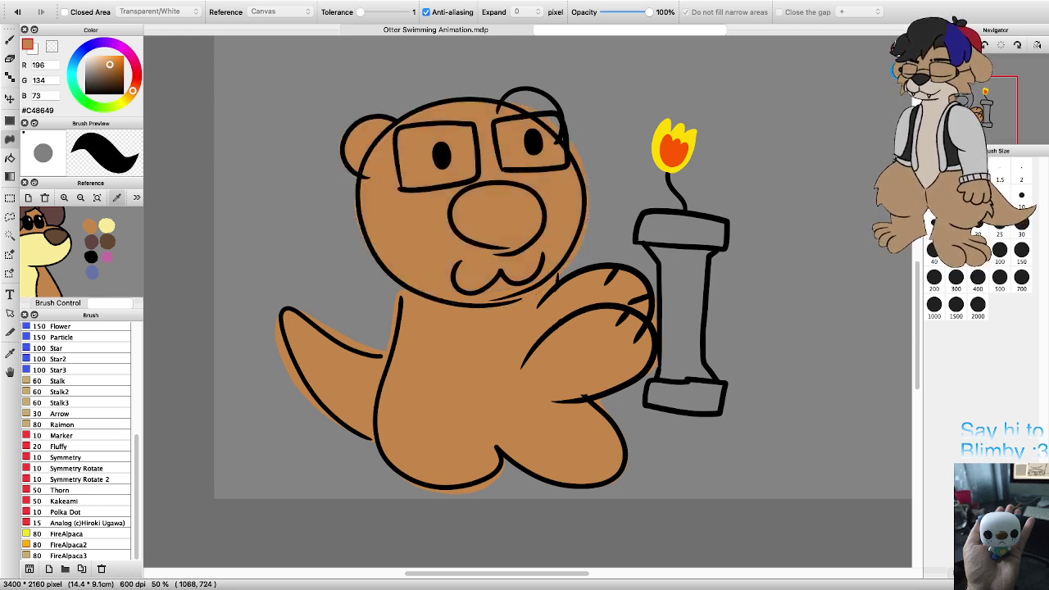
{"action": "mouse_move", "coordinate": [533, 86]}
{"action": "left_mouse_down"}
{"action": "mouse_move", "coordinate": [556, 106]}
{"action": "mouse_move", "coordinate": [562, 134]}
{"action": "left_mouse_up"}
{"action": "scroll", "coordinate": [497, 229], "scroll_direction": "down", "scroll_amount": 3}
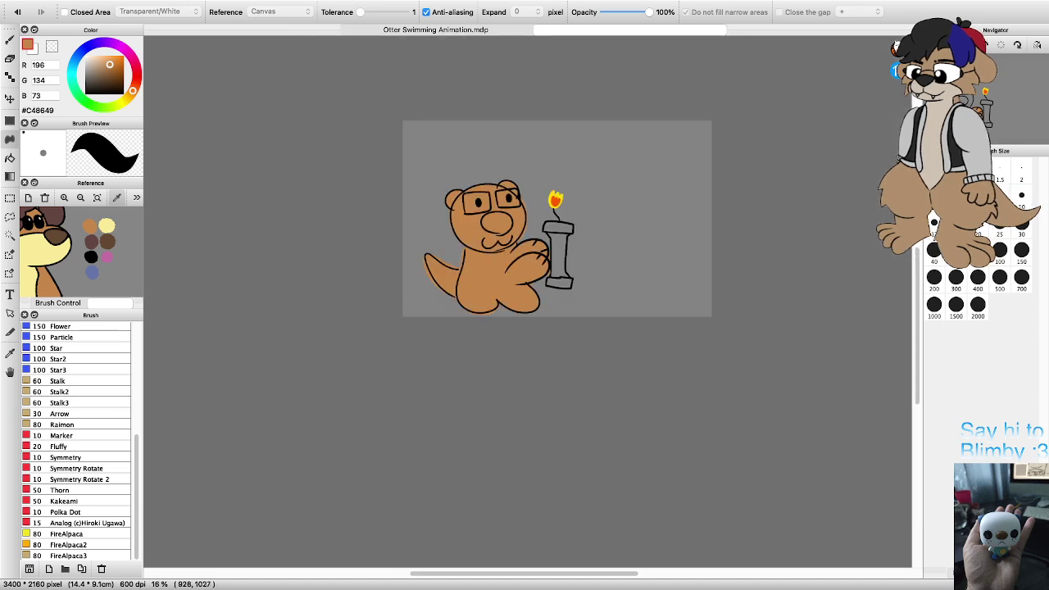
Step: Fill the otter's oval nose with the dark brown #644832 from the reference
{"action": "scroll", "coordinate": [472, 201], "scroll_direction": "up", "scroll_amount": 3}
{"action": "scroll", "coordinate": [528, 327], "scroll_direction": "up", "scroll_amount": 1}
{"action": "left_click", "coordinate": [108, 242]}
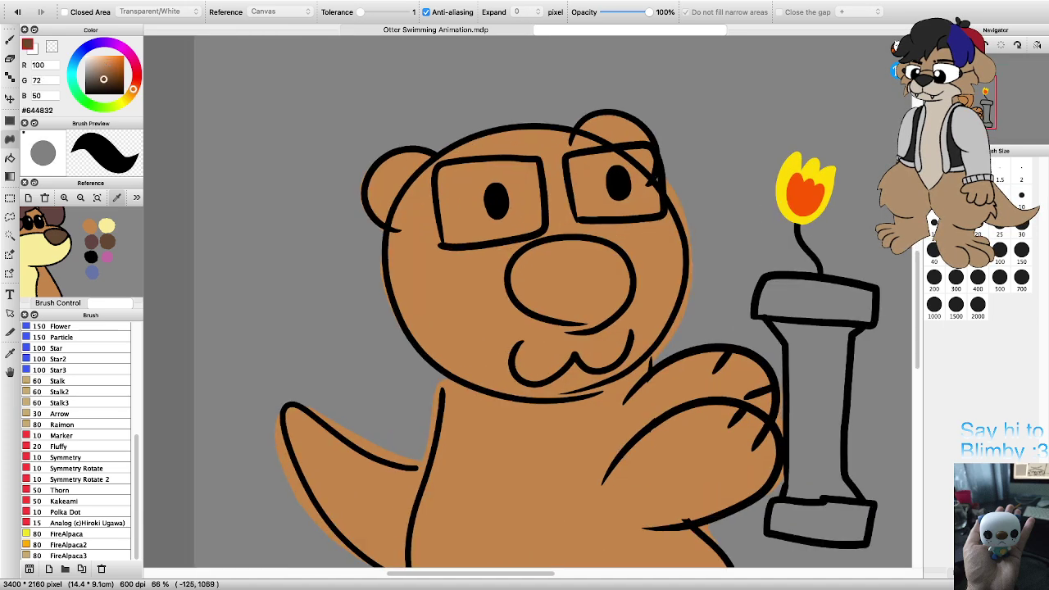
{"action": "mouse_move", "coordinate": [587, 326]}
{"action": "left_mouse_down"}
{"action": "mouse_move", "coordinate": [526, 315]}
{"action": "mouse_move", "coordinate": [535, 241]}
{"action": "mouse_move", "coordinate": [620, 249]}
{"action": "left_mouse_up"}
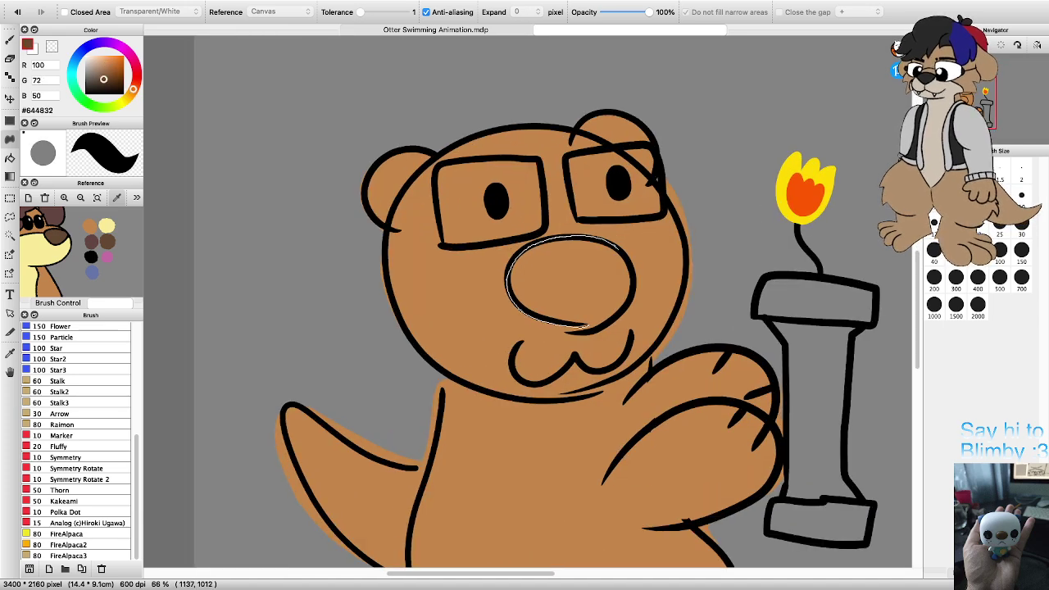
{"action": "left_click_drag", "start_coordinate": [618, 322], "coordinate": [582, 332]}
Step: Fill a curved muzzle area across the lower half of the face with the reference's cream colour #F9EA97
{"action": "left_click", "coordinate": [106, 226]}
{"action": "scroll", "coordinate": [407, 372], "scroll_direction": "down", "scroll_amount": 5}
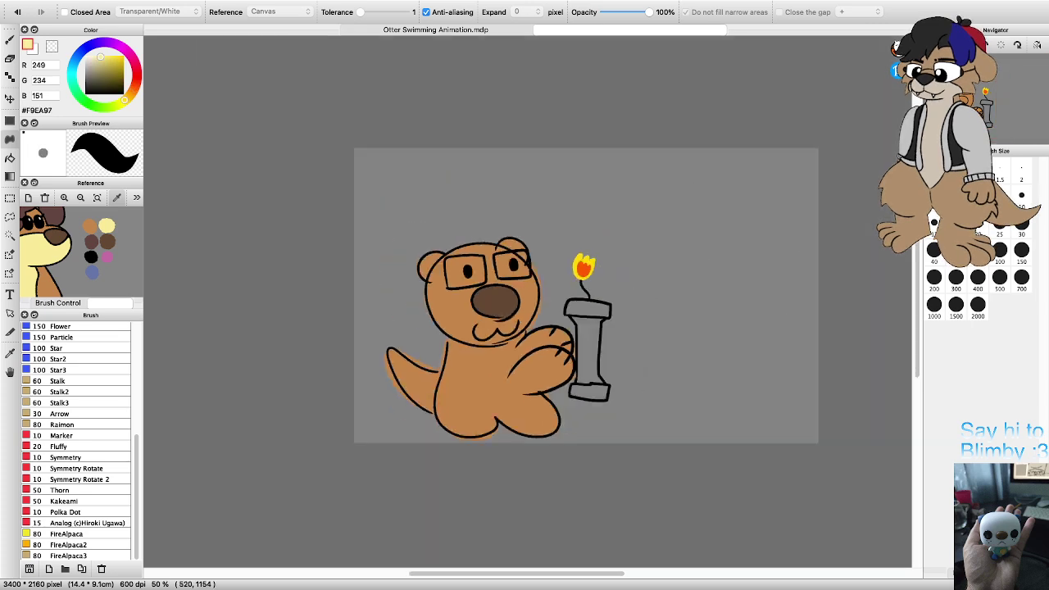
{"action": "scroll", "coordinate": [427, 410], "scroll_direction": "up", "scroll_amount": 3}
{"action": "left_click_drag", "start_coordinate": [491, 234], "coordinate": [543, 196]}
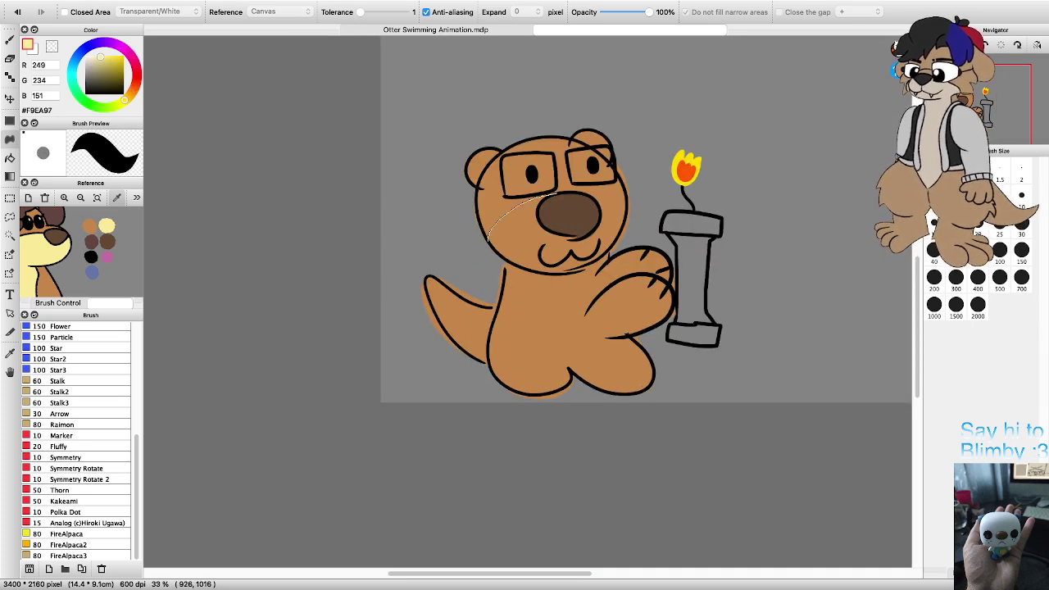
{"action": "mouse_move", "coordinate": [625, 239]}
{"action": "left_mouse_down"}
{"action": "mouse_move", "coordinate": [539, 269]}
{"action": "mouse_move", "coordinate": [490, 236]}
{"action": "left_mouse_up"}
{"action": "scroll", "coordinate": [558, 287], "scroll_direction": "up", "scroll_amount": 1}
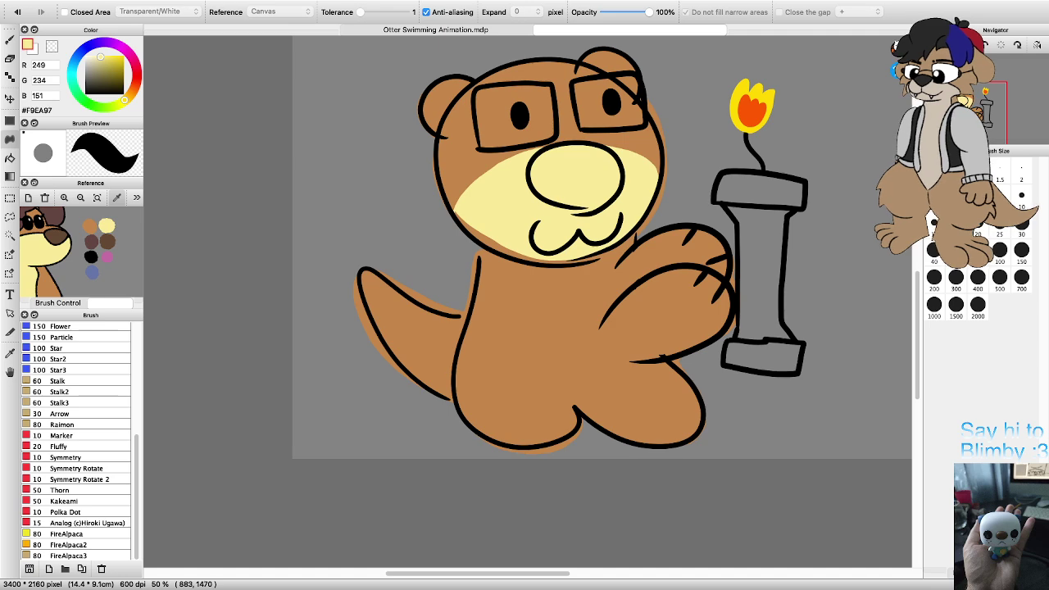
Step: Fill a long rounded cream belly patch running down from the chin
{"action": "mouse_move", "coordinate": [522, 258]}
{"action": "left_mouse_down"}
{"action": "mouse_move", "coordinate": [569, 384]}
{"action": "mouse_move", "coordinate": [596, 300]}
{"action": "mouse_move", "coordinate": [590, 265]}
{"action": "left_mouse_up"}
{"action": "scroll", "coordinate": [599, 299], "scroll_direction": "down", "scroll_amount": 1}
{"action": "scroll", "coordinate": [565, 318], "scroll_direction": "up", "scroll_amount": 1}
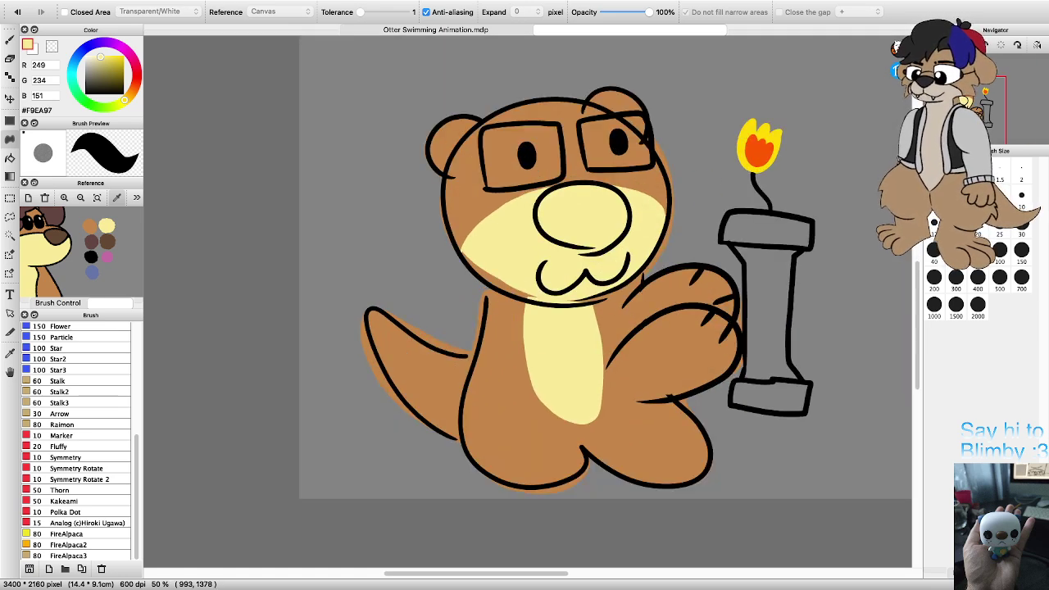
{"action": "scroll", "coordinate": [502, 338], "scroll_direction": "up", "scroll_amount": 1}
{"action": "scroll", "coordinate": [359, 332], "scroll_direction": "down", "scroll_amount": 1}
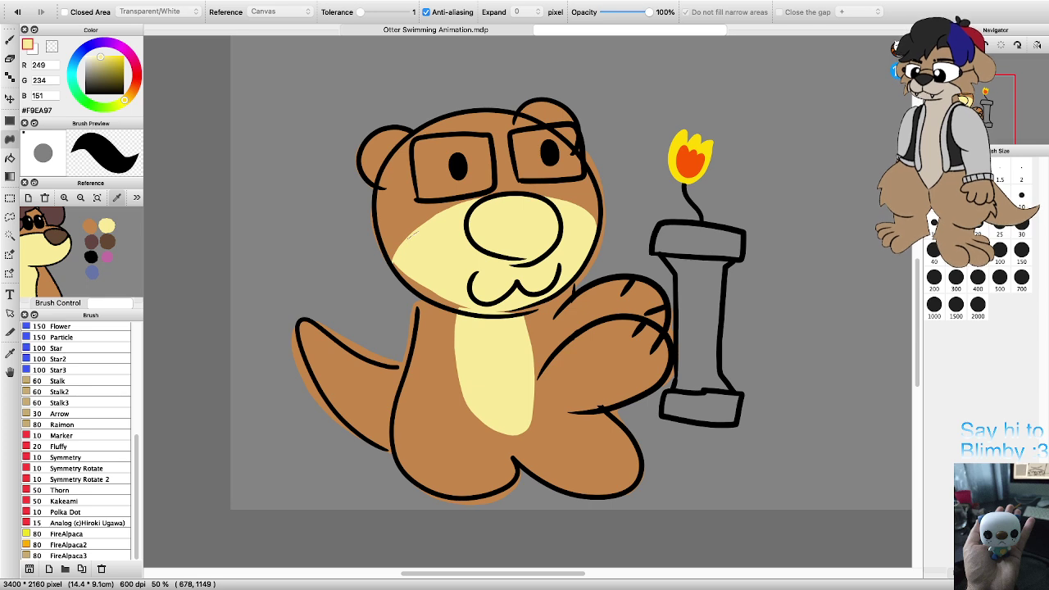
Step: Extend the cream muzzle fill out to the head's lower outline along the cheeks and chin
{"action": "left_click_drag", "start_coordinate": [393, 282], "coordinate": [442, 308]}
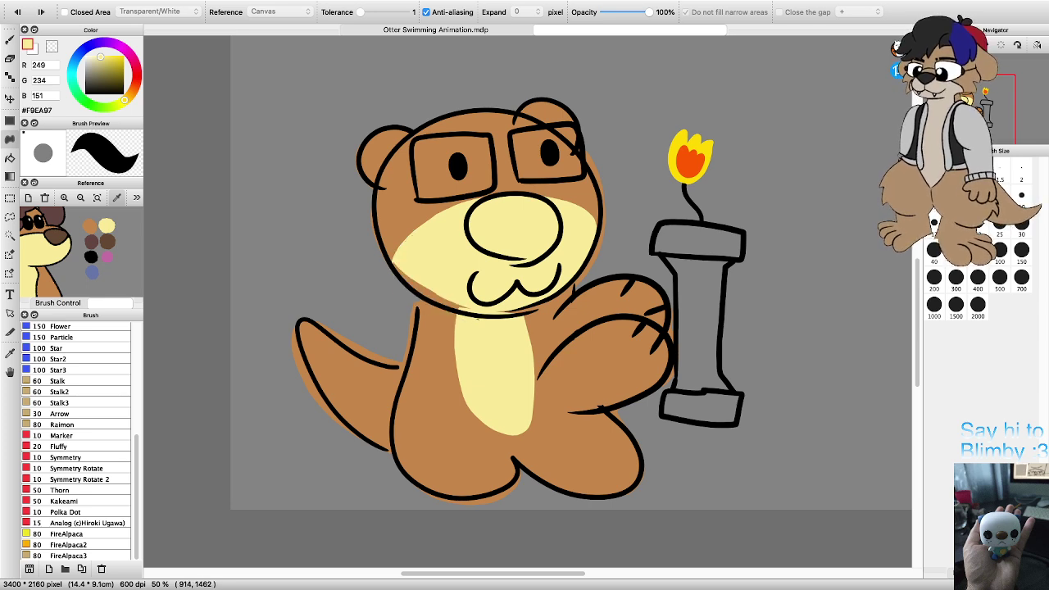
{"action": "left_click_drag", "start_coordinate": [414, 236], "coordinate": [487, 199]}
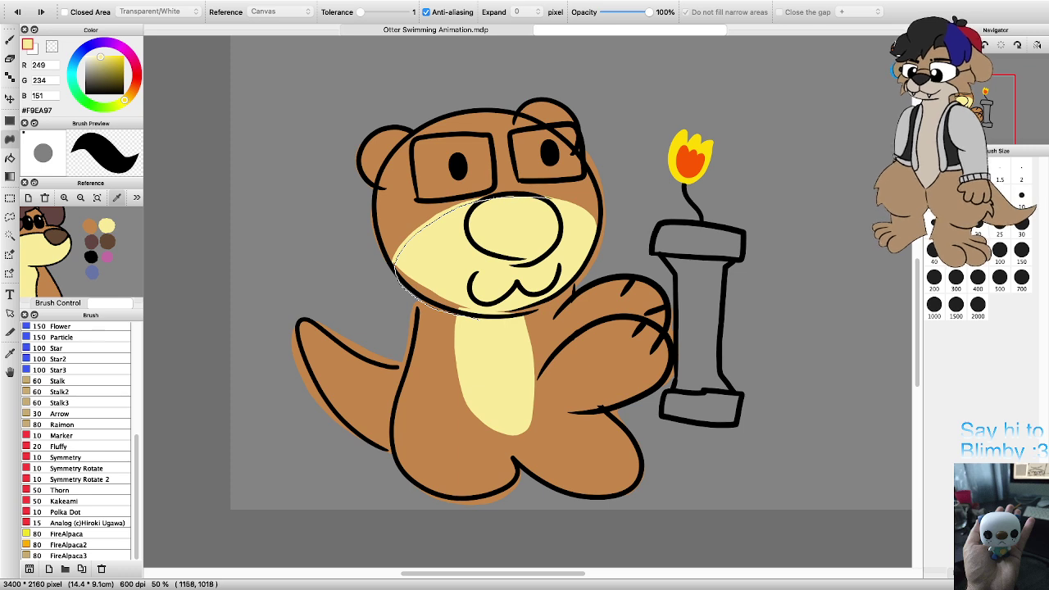
{"action": "mouse_move", "coordinate": [578, 285]}
{"action": "left_mouse_down"}
{"action": "mouse_move", "coordinate": [515, 318]}
{"action": "mouse_move", "coordinate": [395, 307]}
{"action": "left_mouse_up"}
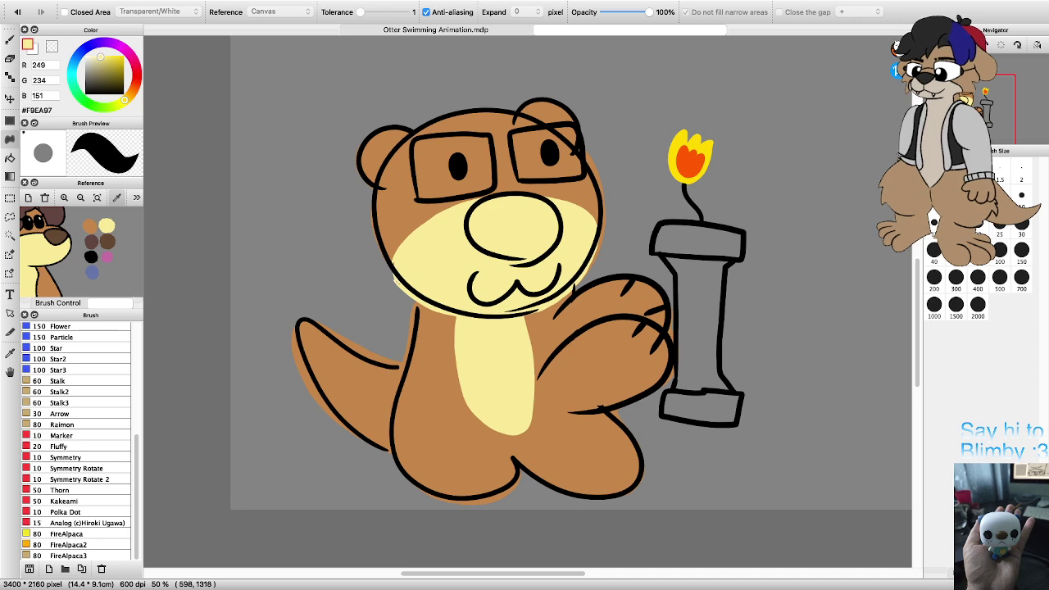
{"action": "scroll", "coordinate": [393, 280], "scroll_direction": "up", "scroll_amount": 2}
{"action": "left_click_drag", "start_coordinate": [387, 271], "coordinate": [394, 245]}
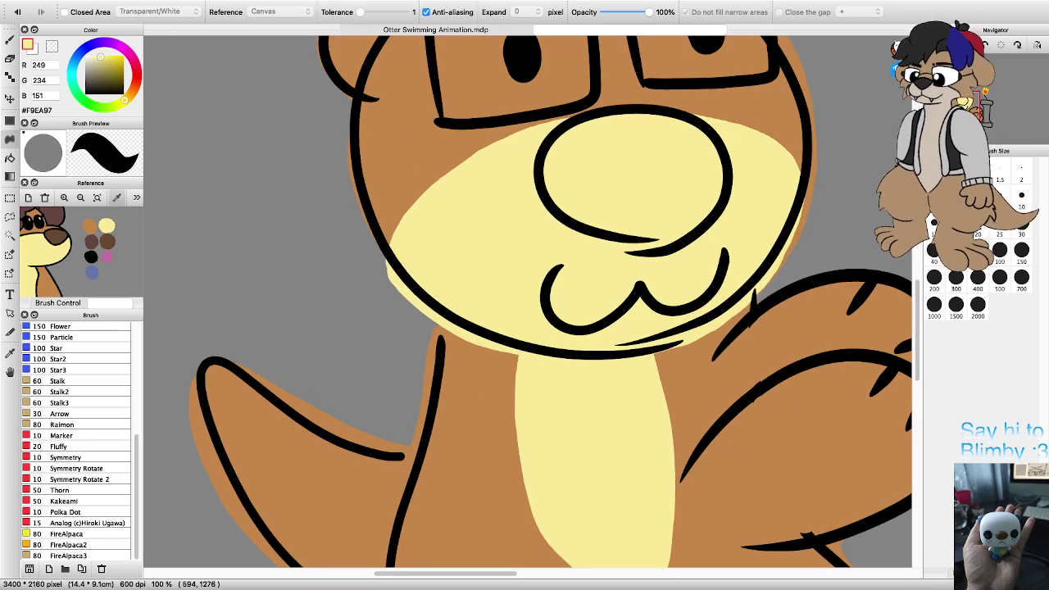
{"action": "scroll", "coordinate": [394, 277], "scroll_direction": "down", "scroll_amount": 3}
{"action": "scroll", "coordinate": [395, 277], "scroll_direction": "up", "scroll_amount": 2}
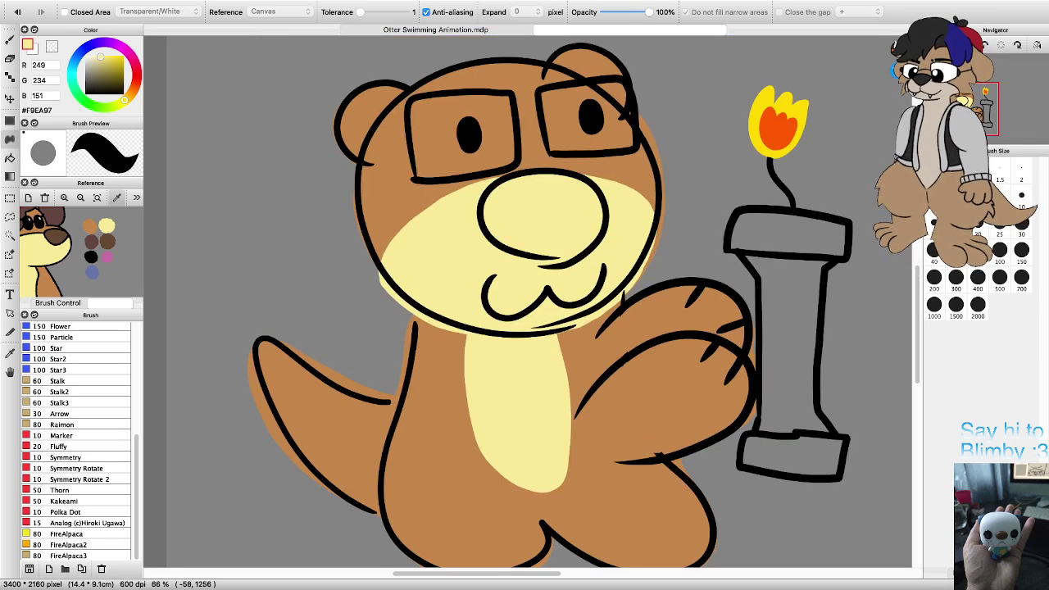
Step: Recolour the nose with dark brown #644832 on top of the cream muzzle
{"action": "left_click", "coordinate": [107, 241]}
{"action": "mouse_move", "coordinate": [571, 264]}
{"action": "left_mouse_down"}
{"action": "mouse_move", "coordinate": [509, 257]}
{"action": "mouse_move", "coordinate": [481, 197]}
{"action": "mouse_move", "coordinate": [548, 167]}
{"action": "left_mouse_up"}
{"action": "left_click_drag", "start_coordinate": [549, 261], "coordinate": [570, 264]}
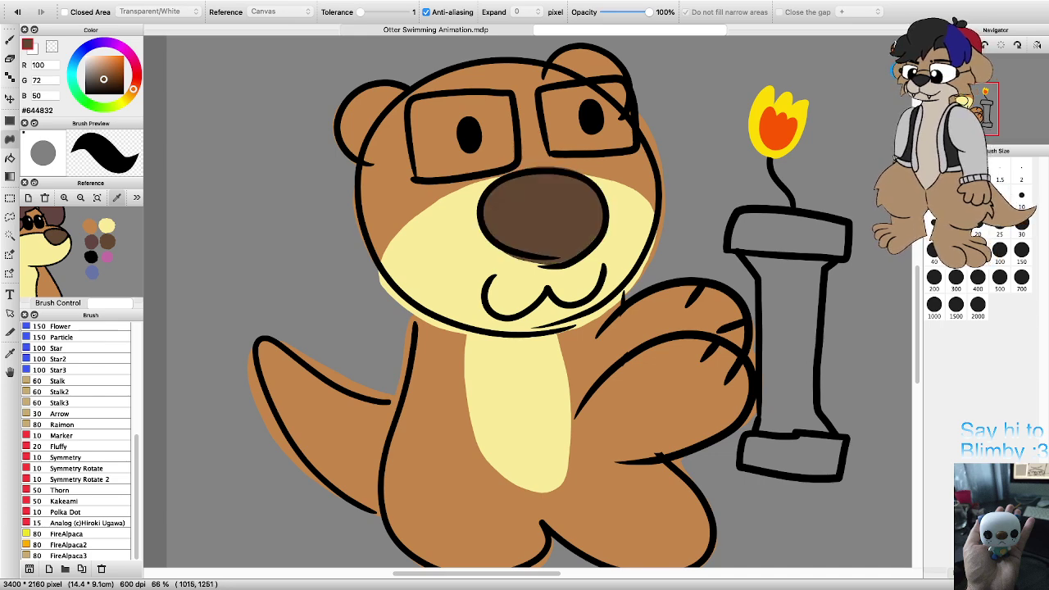
{"action": "scroll", "coordinate": [570, 264], "scroll_direction": "down", "scroll_amount": 3}
{"action": "scroll", "coordinate": [571, 264], "scroll_direction": "up", "scroll_amount": 1}
{"action": "scroll", "coordinate": [684, 270], "scroll_direction": "down", "scroll_amount": 4}
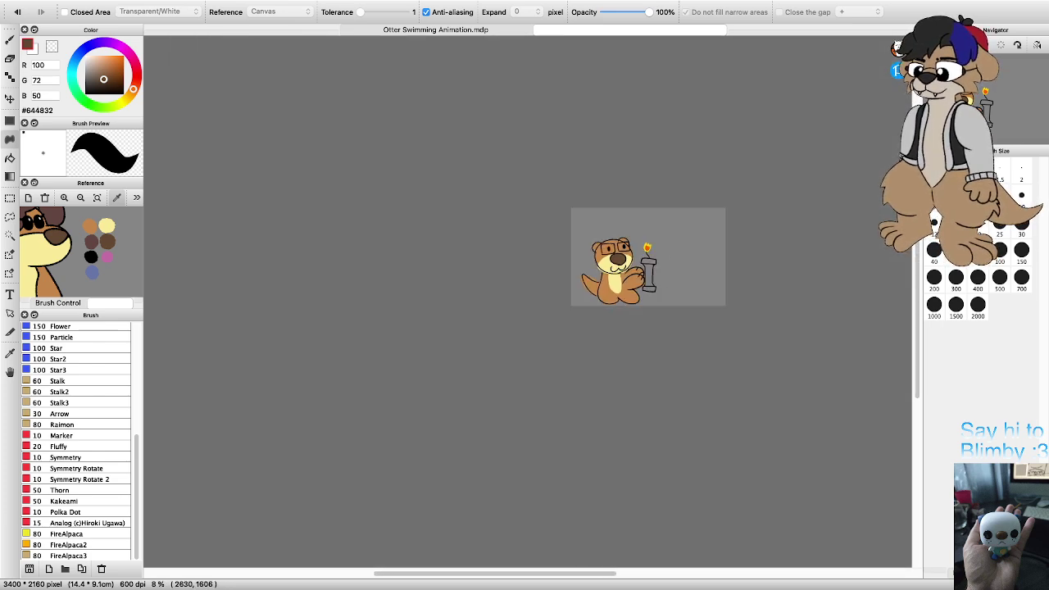
{"action": "scroll", "coordinate": [685, 275], "scroll_direction": "up", "scroll_amount": 5}
{"action": "scroll", "coordinate": [828, 293], "scroll_direction": "down", "scroll_amount": 1}
Step: Hide the background layer Layer1 and fill the lit stick with the reference's grey #868686
{"action": "left_click", "coordinate": [966, 573]}
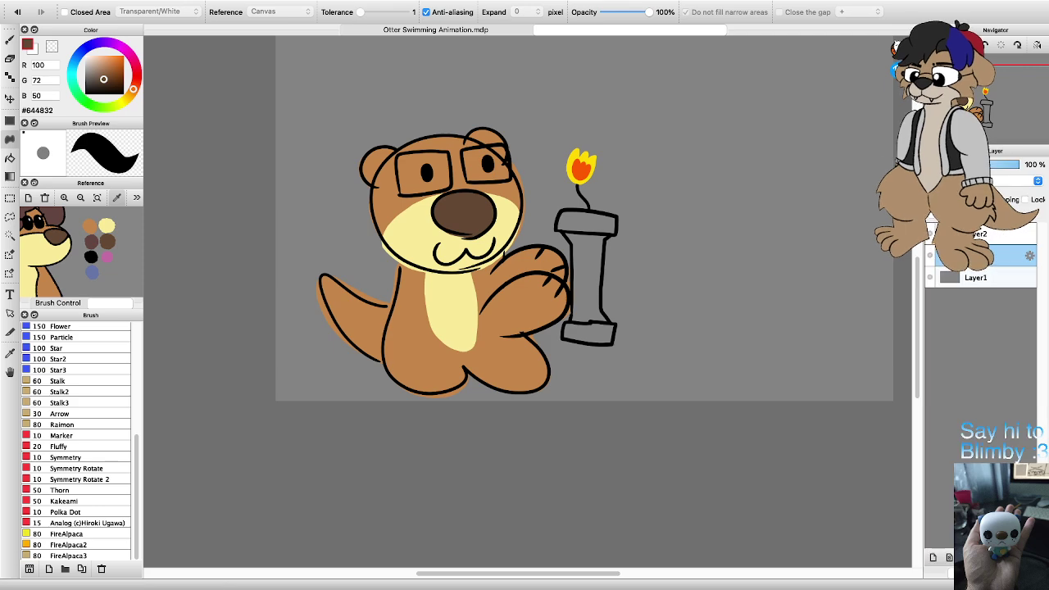
{"action": "left_click", "coordinate": [930, 277]}
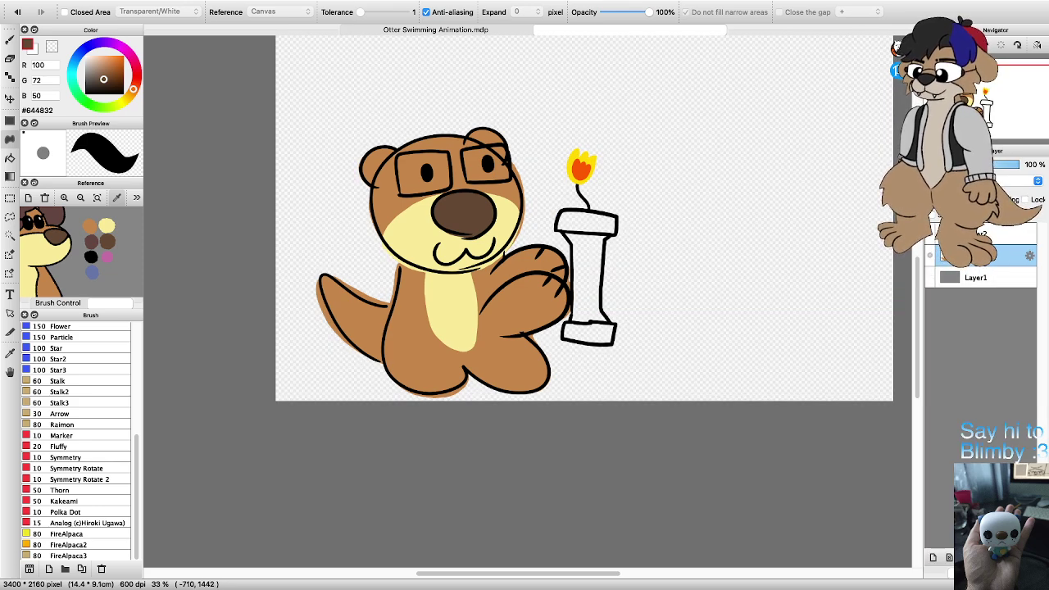
{"action": "left_click", "coordinate": [131, 270]}
{"action": "scroll", "coordinate": [568, 282], "scroll_direction": "up", "scroll_amount": 1}
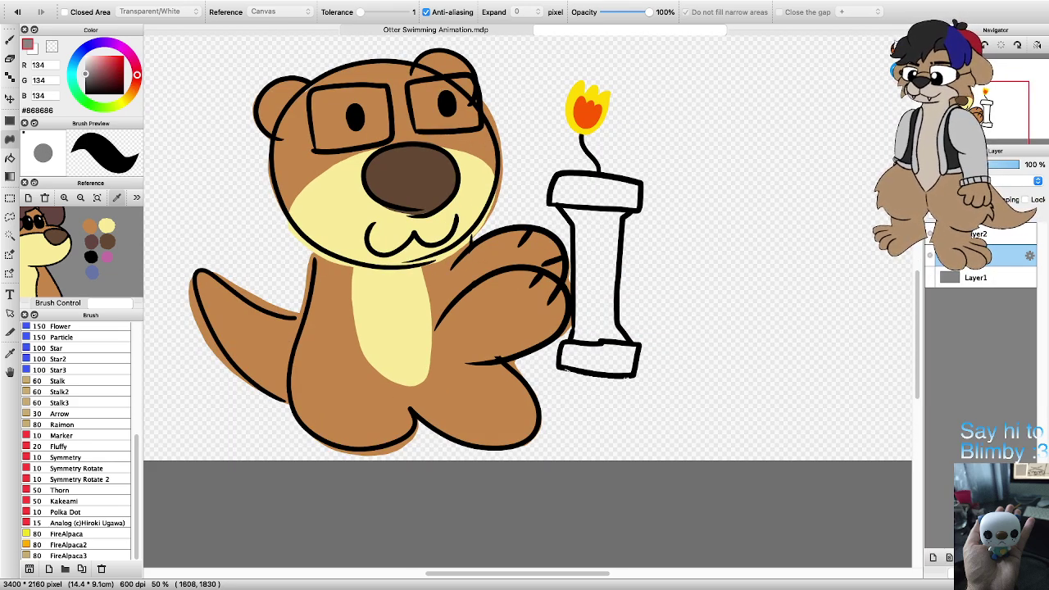
{"action": "mouse_move", "coordinate": [572, 264]}
{"action": "left_mouse_down"}
{"action": "mouse_move", "coordinate": [573, 226]}
{"action": "mouse_move", "coordinate": [552, 182]}
{"action": "left_mouse_up"}
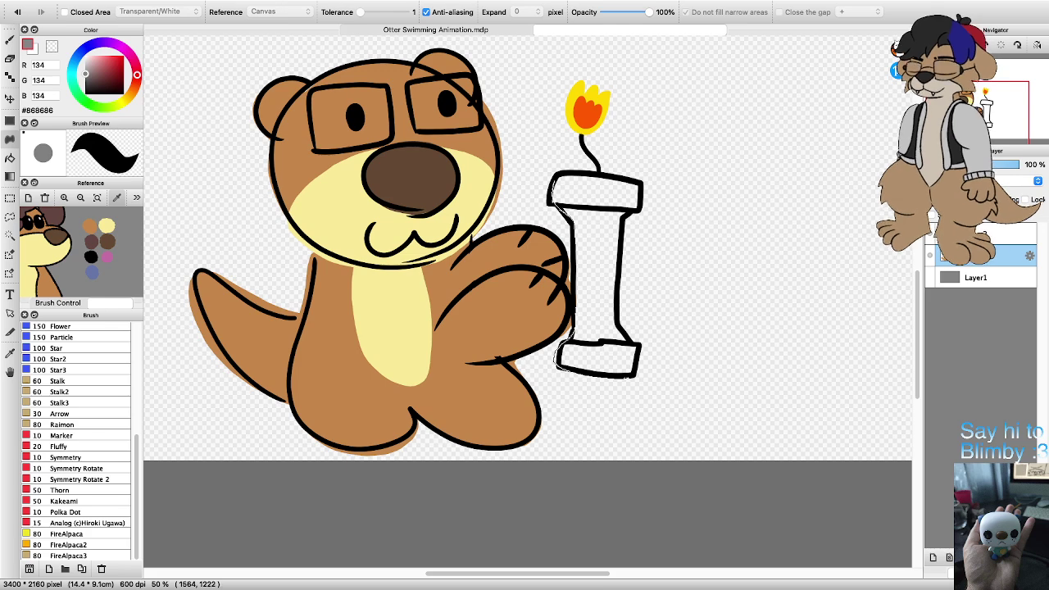
{"action": "mouse_move", "coordinate": [644, 187]}
{"action": "left_mouse_down"}
{"action": "mouse_move", "coordinate": [648, 209]}
{"action": "mouse_move", "coordinate": [625, 264]}
{"action": "left_mouse_up"}
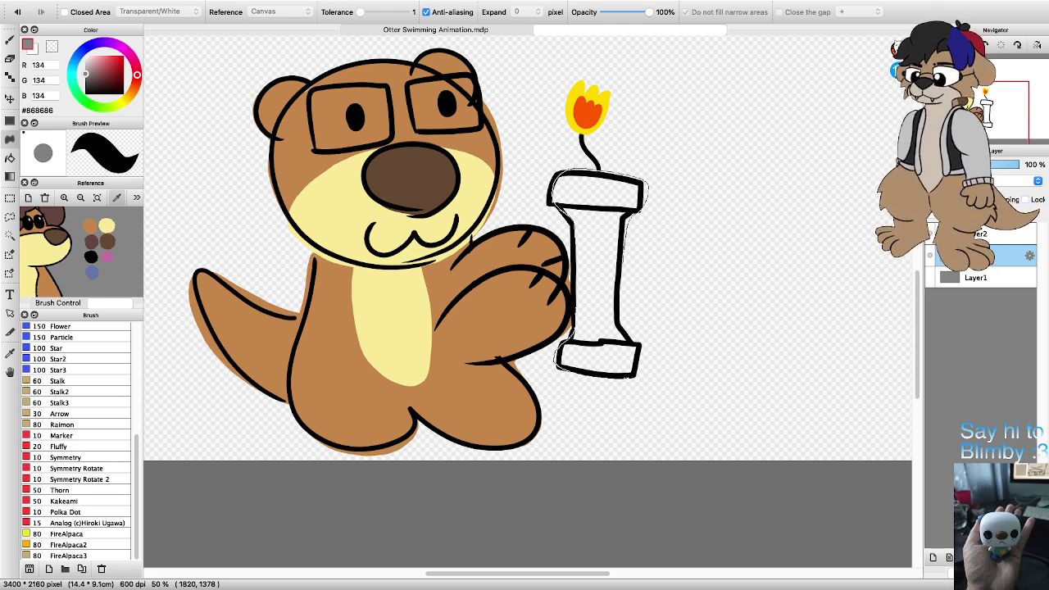
{"action": "left_click_drag", "start_coordinate": [612, 377], "coordinate": [562, 366]}
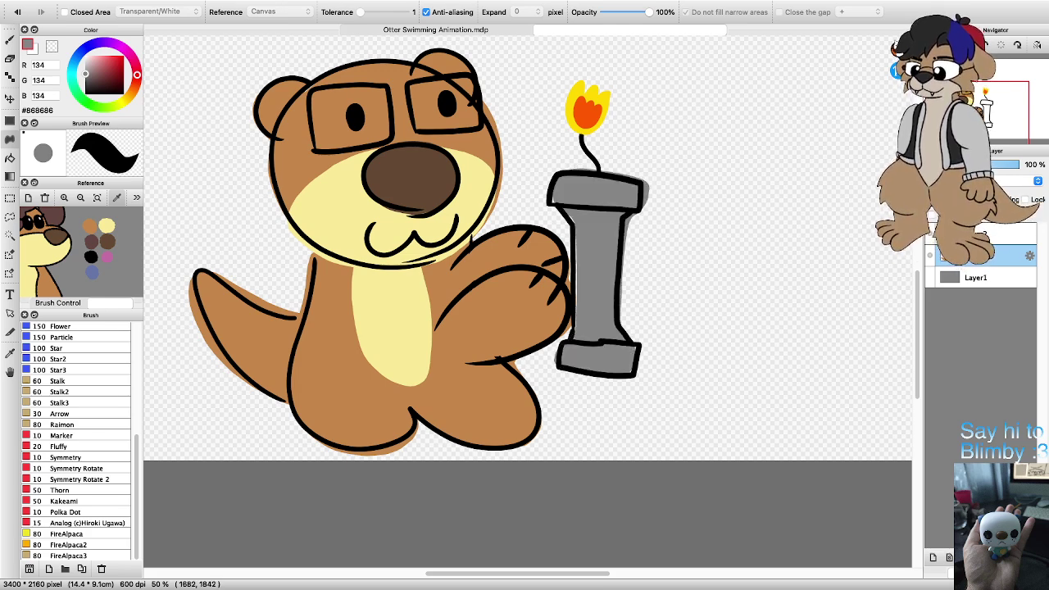
Step: Show the background layer Layer1 again, make the line art layer Layer2 active and switch to the Brush tool
{"action": "scroll", "coordinate": [614, 351], "scroll_direction": "down", "scroll_amount": 3}
{"action": "scroll", "coordinate": [552, 338], "scroll_direction": "up", "scroll_amount": 3}
{"action": "scroll", "coordinate": [583, 305], "scroll_direction": "down", "scroll_amount": 1}
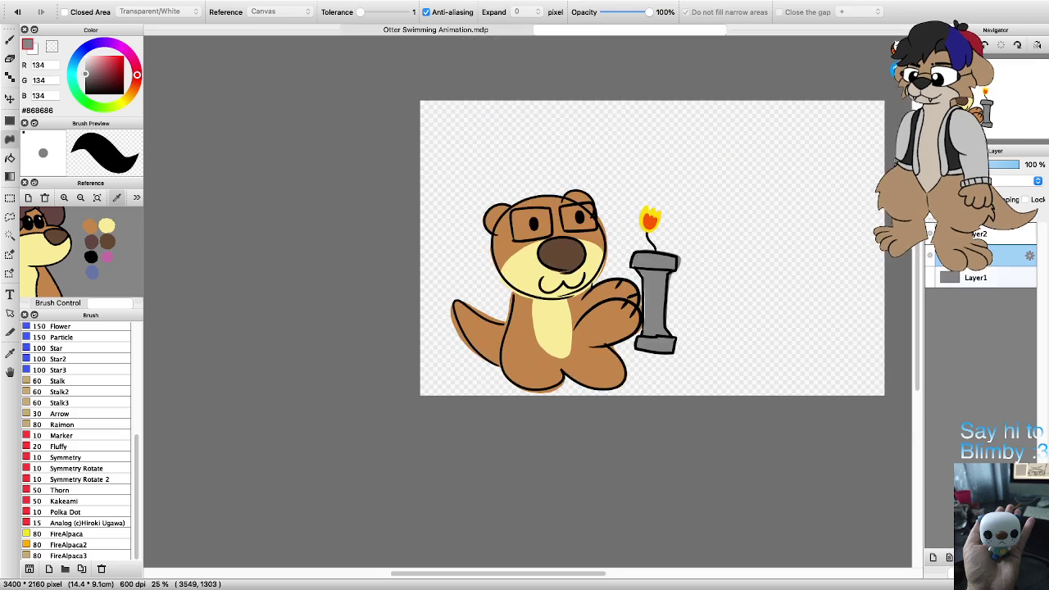
{"action": "scroll", "coordinate": [701, 318], "scroll_direction": "down", "scroll_amount": 2}
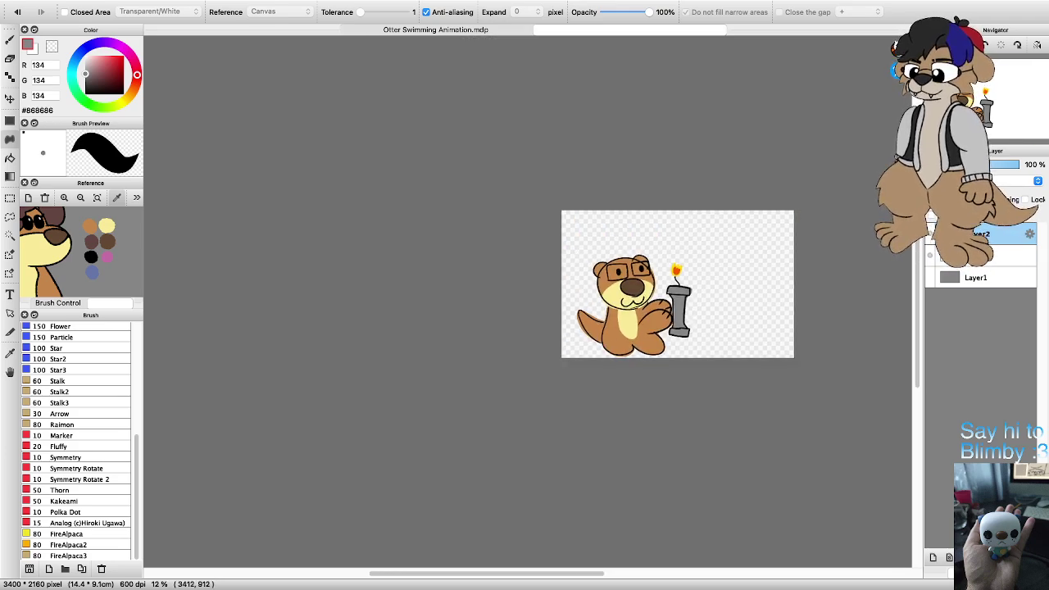
{"action": "scroll", "coordinate": [788, 269], "scroll_direction": "up", "scroll_amount": 3}
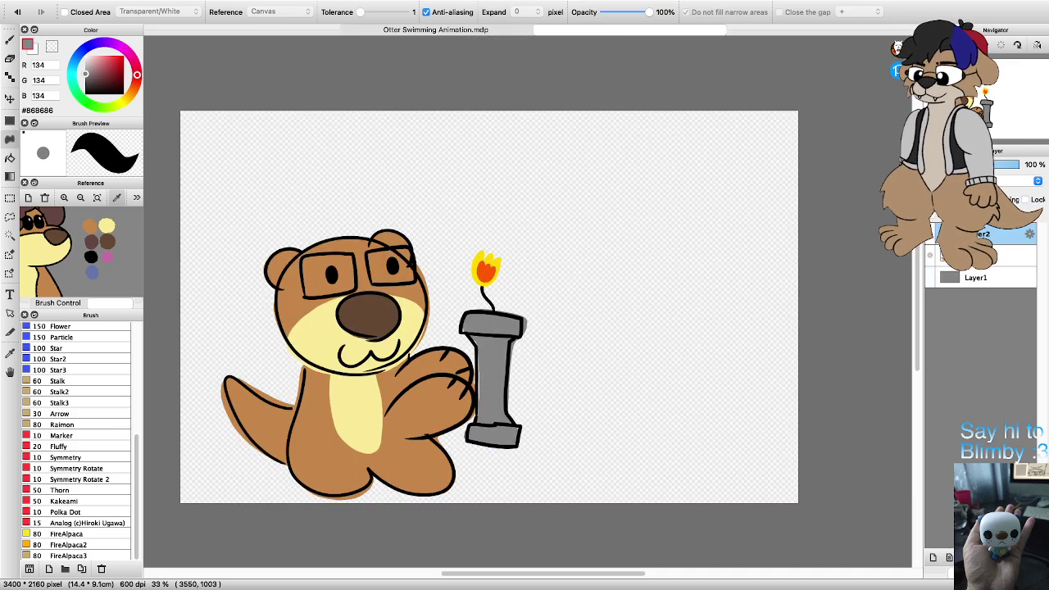
{"action": "scroll", "coordinate": [812, 287], "scroll_direction": "down", "scroll_amount": 2}
{"action": "scroll", "coordinate": [812, 287], "scroll_direction": "up", "scroll_amount": 3}
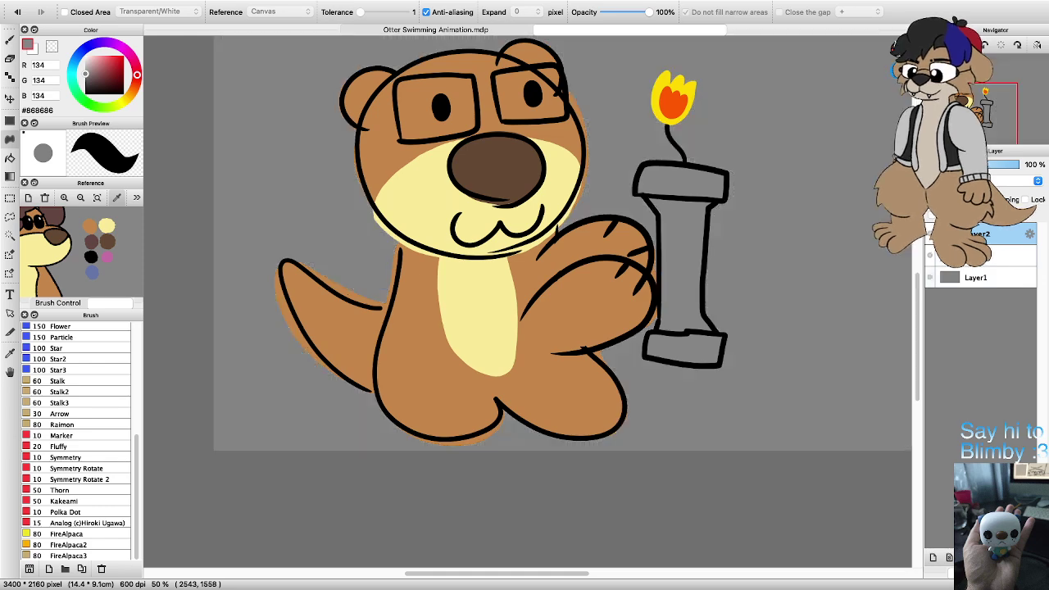
{"action": "scroll", "coordinate": [686, 312], "scroll_direction": "down", "scroll_amount": 4}
{"action": "scroll", "coordinate": [705, 267], "scroll_direction": "up", "scroll_amount": 2}
{"action": "key", "text": "b"}
{"action": "scroll", "coordinate": [711, 226], "scroll_direction": "up", "scroll_amount": 2}
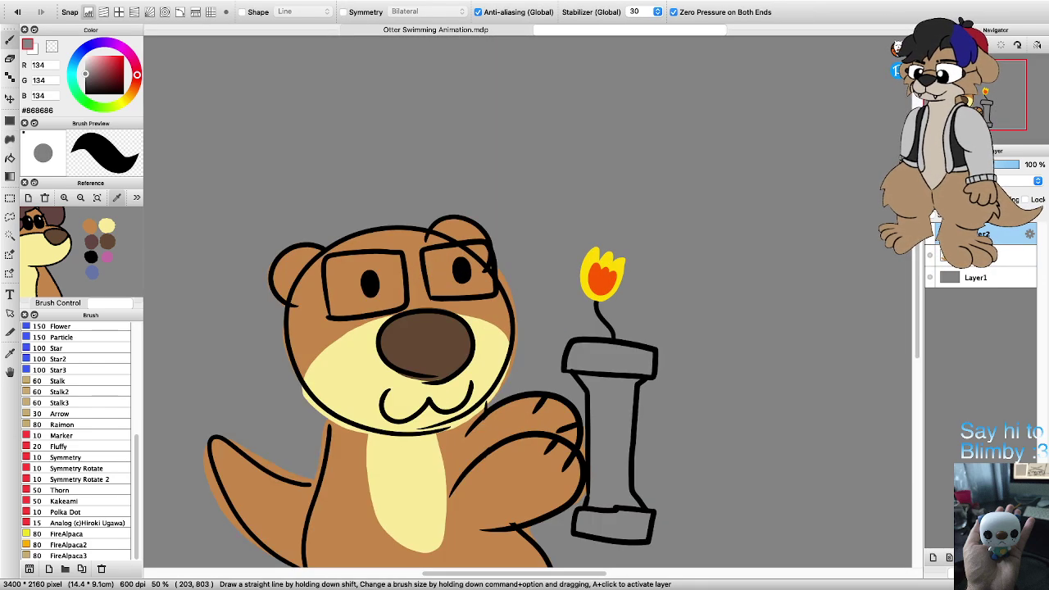
Step: Choose the Pen brush and set its size to 30
{"action": "scroll", "coordinate": [81, 442], "scroll_direction": "up", "scroll_amount": 8}
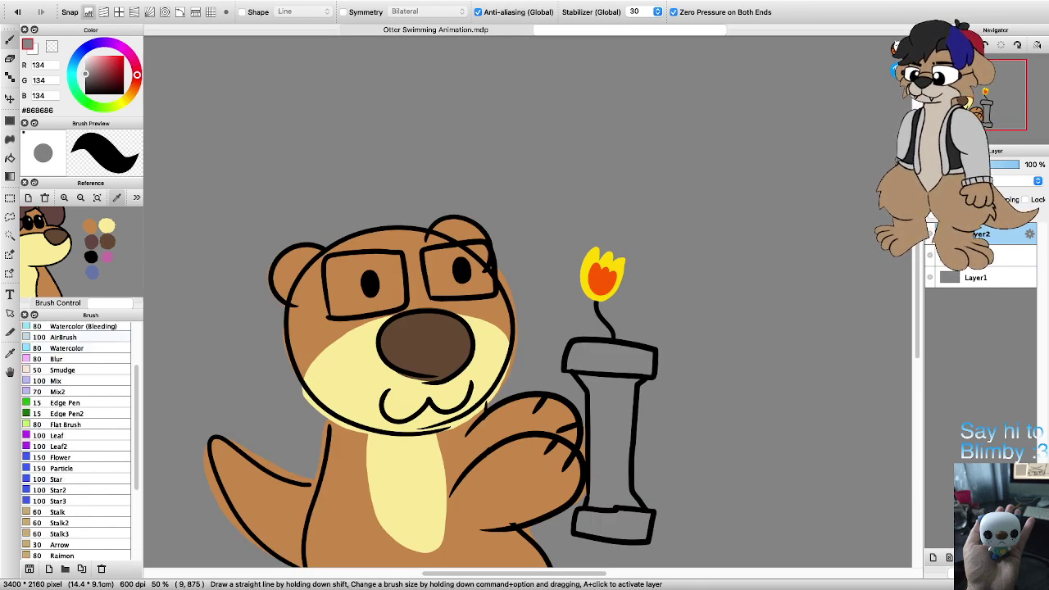
{"action": "scroll", "coordinate": [76, 337], "scroll_direction": "up", "scroll_amount": 3}
{"action": "left_click", "coordinate": [76, 329]}
{"action": "scroll", "coordinate": [82, 252], "scroll_direction": "down", "scroll_amount": 3}
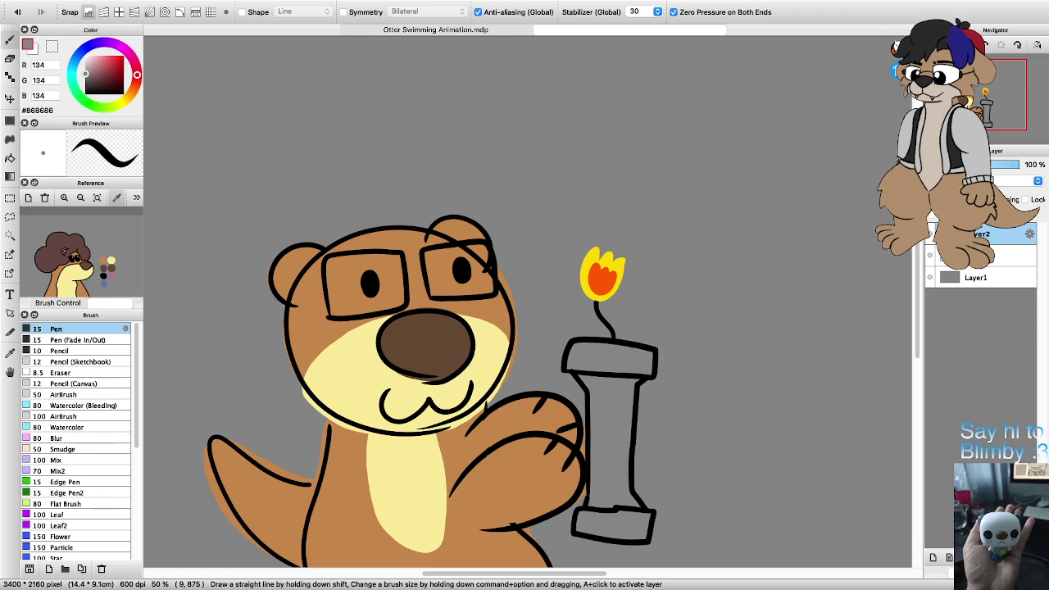
{"action": "scroll", "coordinate": [641, 287], "scroll_direction": "down", "scroll_amount": 1}
{"action": "left_click", "coordinate": [1002, 572]}
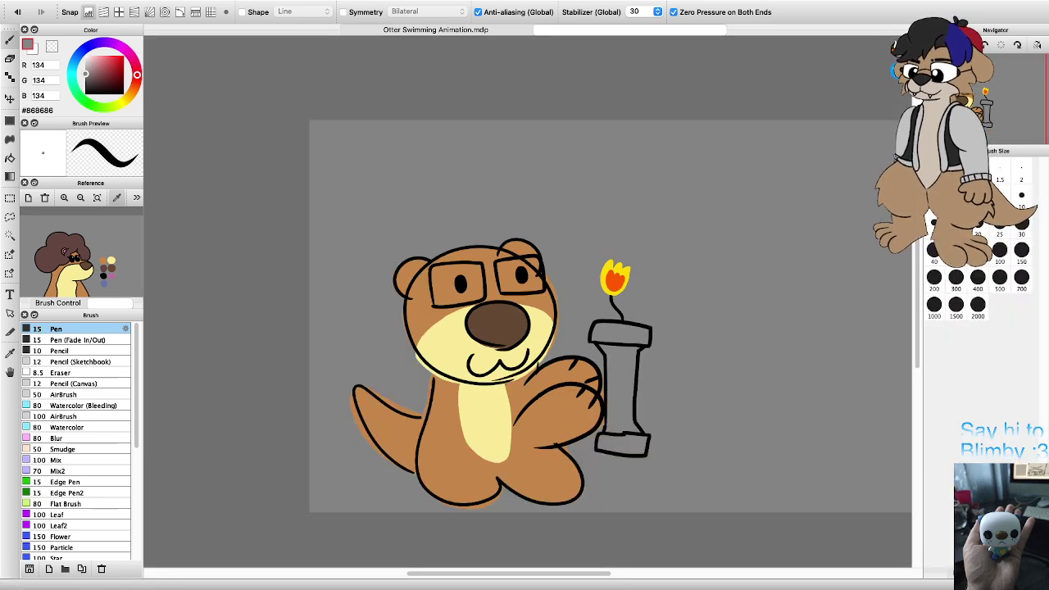
{"action": "left_click", "coordinate": [1022, 227]}
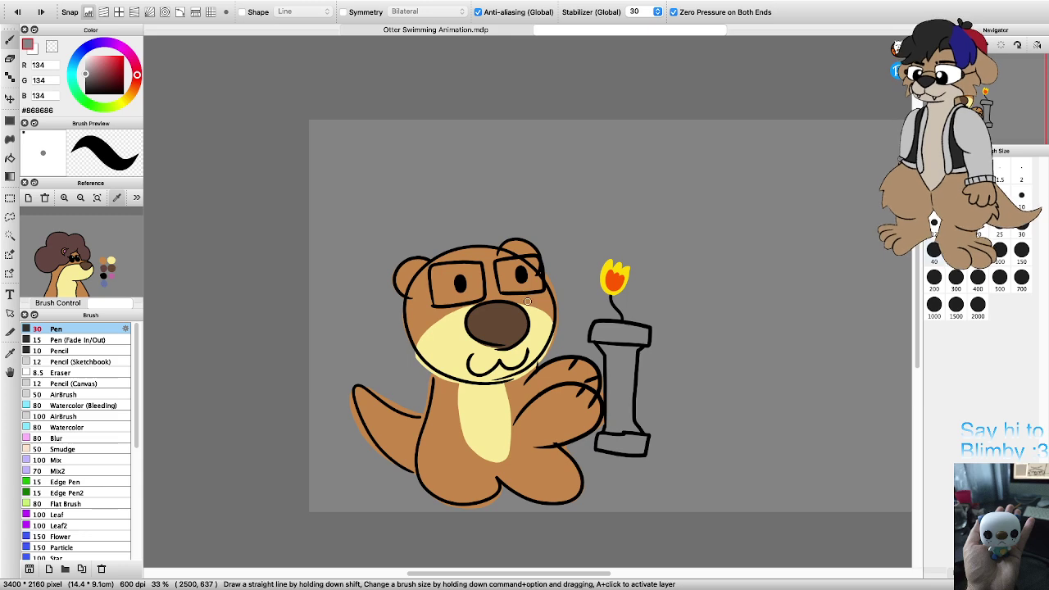
{"action": "scroll", "coordinate": [527, 302], "scroll_direction": "up", "scroll_amount": 2}
{"action": "left_click_drag", "start_coordinate": [519, 335], "coordinate": [564, 305]}
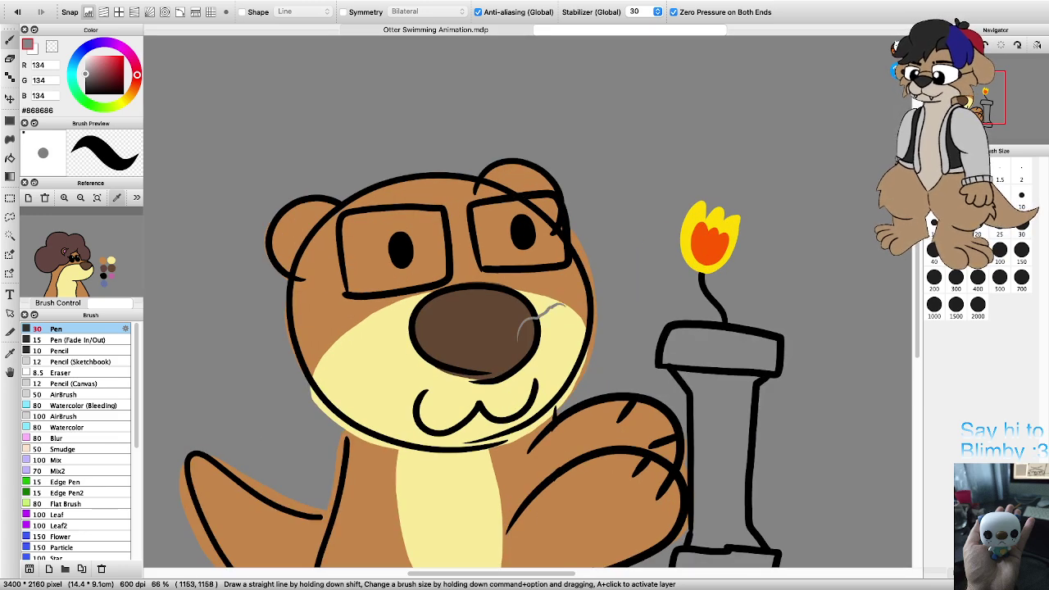
{"action": "key", "text": "super+z"}
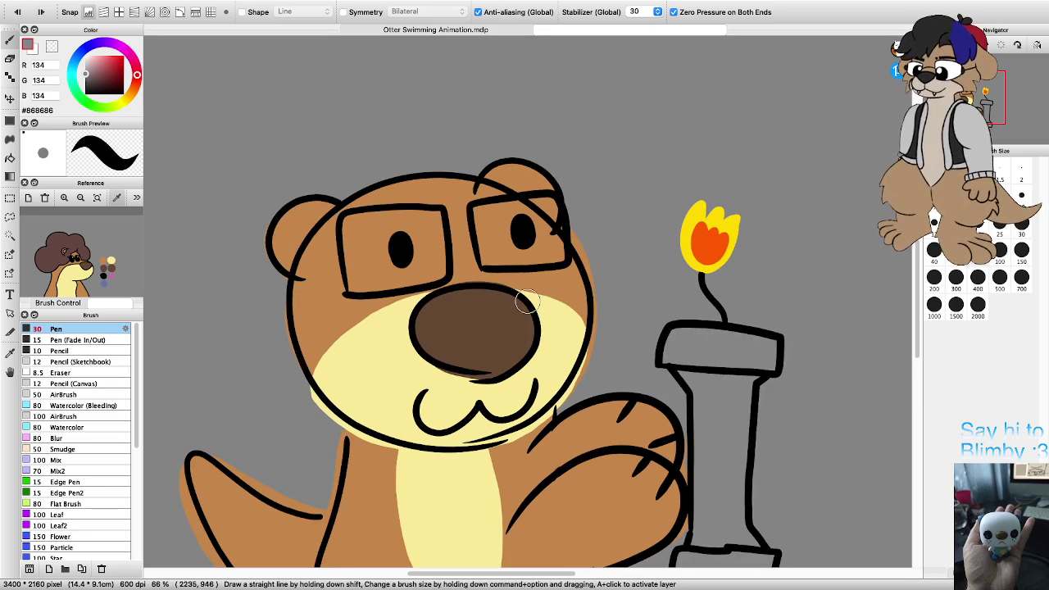
Step: Enlarge the Pen brush to size 50 and set the drawing colour to black #000000
{"action": "key", "text": "bracketright"}
{"action": "key", "text": "bracketright"}
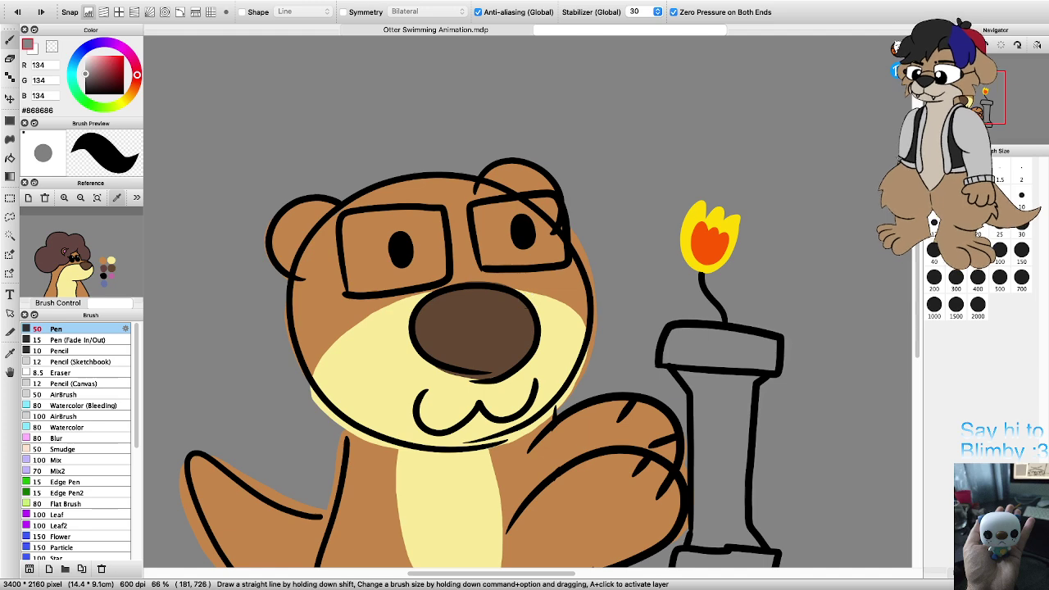
{"action": "left_click", "coordinate": [85, 94]}
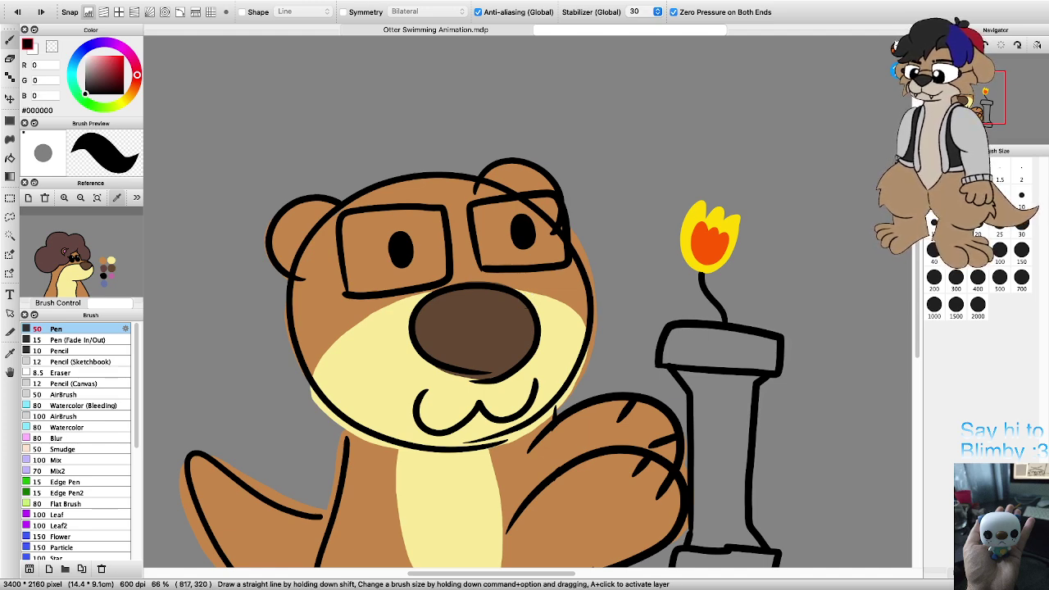
Step: Hand-letter "Look What I" in black above the lit stick with the size 50 Pen
{"action": "scroll", "coordinate": [619, 82], "scroll_direction": "down", "scroll_amount": 4}
{"action": "scroll", "coordinate": [619, 82], "scroll_direction": "up", "scroll_amount": 5}
{"action": "mouse_move", "coordinate": [484, 234]}
{"action": "left_mouse_down"}
{"action": "mouse_move", "coordinate": [484, 326]}
{"action": "mouse_move", "coordinate": [538, 317]}
{"action": "left_mouse_up"}
{"action": "key", "text": "super+minus"}
{"action": "mouse_move", "coordinate": [586, 277]}
{"action": "left_mouse_down"}
{"action": "mouse_move", "coordinate": [565, 310]}
{"action": "mouse_move", "coordinate": [583, 279]}
{"action": "left_mouse_up"}
{"action": "mouse_move", "coordinate": [625, 305]}
{"action": "left_mouse_down"}
{"action": "mouse_move", "coordinate": [616, 312]}
{"action": "mouse_move", "coordinate": [632, 283]}
{"action": "mouse_move", "coordinate": [646, 320]}
{"action": "left_mouse_up"}
{"action": "mouse_move", "coordinate": [672, 275]}
{"action": "left_mouse_down"}
{"action": "mouse_move", "coordinate": [676, 322]}
{"action": "mouse_move", "coordinate": [703, 309]}
{"action": "mouse_move", "coordinate": [722, 320]}
{"action": "mouse_move", "coordinate": [731, 270]}
{"action": "mouse_move", "coordinate": [753, 324]}
{"action": "mouse_move", "coordinate": [812, 323]}
{"action": "left_mouse_up"}
{"action": "left_click_drag", "start_coordinate": [815, 273], "coordinate": [822, 328]}
{"action": "left_click_drag", "start_coordinate": [805, 288], "coordinate": [841, 292]}
{"action": "scroll", "coordinate": [746, 308], "scroll_direction": "down", "scroll_amount": 4}
{"action": "scroll", "coordinate": [812, 326], "scroll_direction": "up", "scroll_amount": 3}
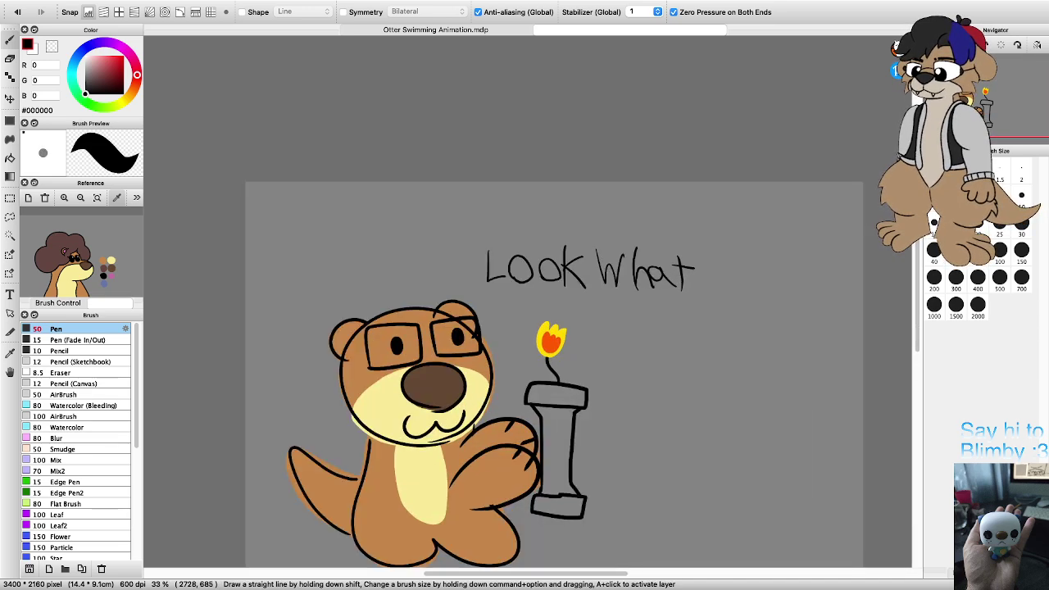
{"action": "left_click_drag", "start_coordinate": [712, 264], "coordinate": [713, 300]}
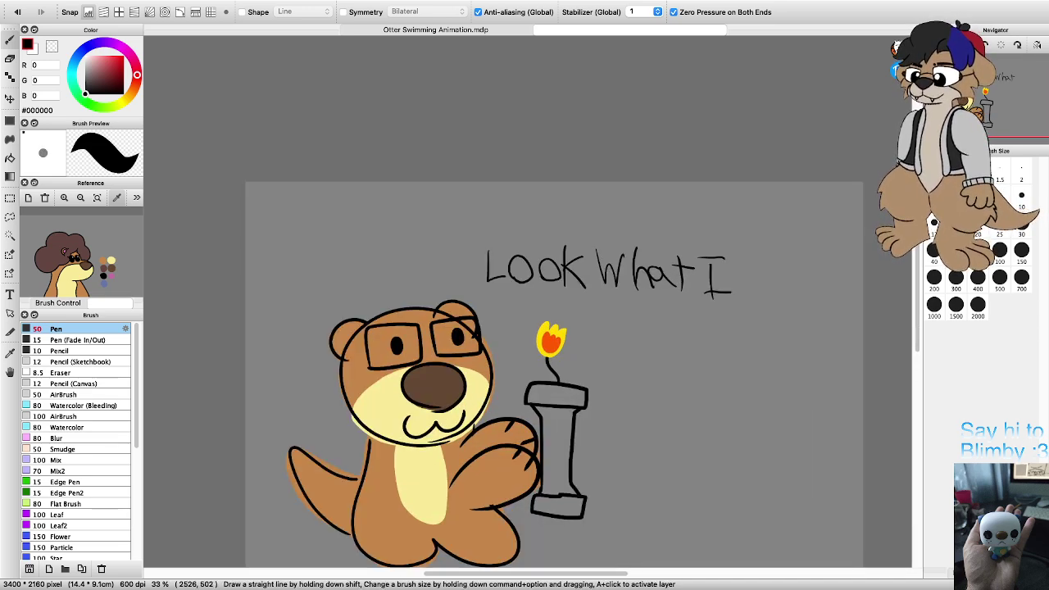
{"action": "scroll", "coordinate": [592, 348], "scroll_direction": "up", "scroll_amount": 2}
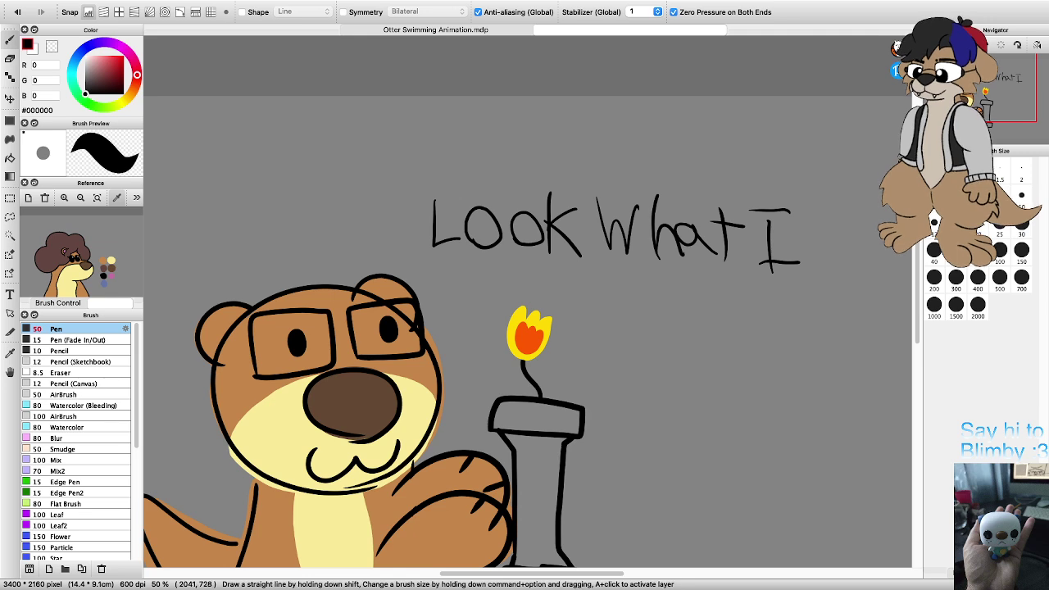
Step: Undo all the handwritten caption strokes above the lit stick
{"action": "key", "text": "super+z"}
{"action": "key", "text": "super+z"}
{"action": "key", "text": "super+z"}
{"action": "key", "text": "super+z"}
{"action": "key", "text": "super+z"}
{"action": "key", "text": "super+z"}
{"action": "key", "text": "super+z"}
{"action": "key", "text": "super+z"}
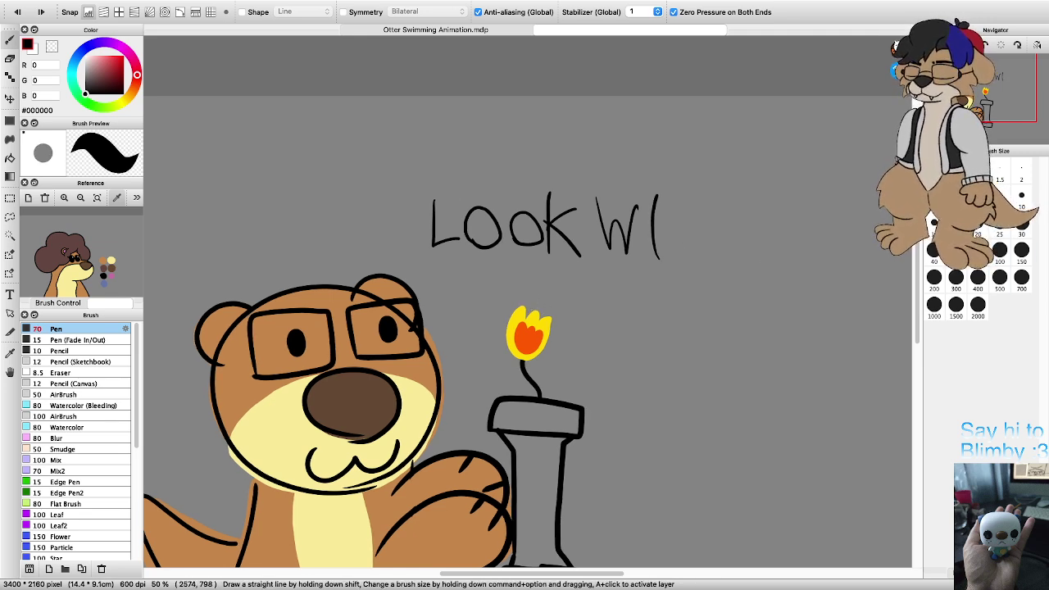
{"action": "key", "text": "super+z"}
{"action": "key", "text": "super+z"}
{"action": "key", "text": "super+z"}
{"action": "key", "text": "super+z"}
{"action": "key", "text": "super+z"}
{"action": "key", "text": "super+z"}
{"action": "key", "text": "super+z"}
{"action": "key", "text": "super+z"}
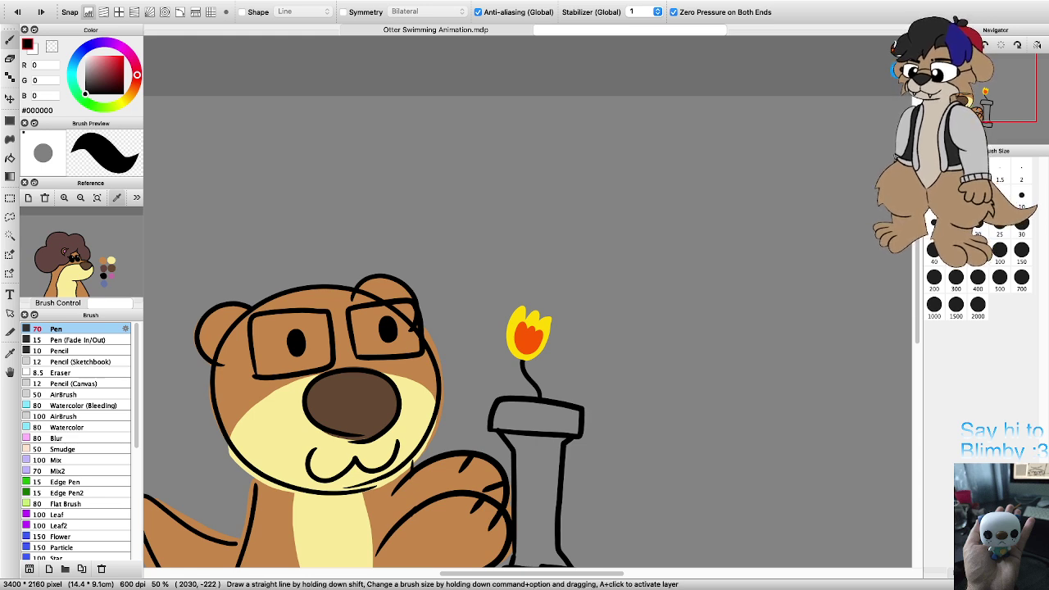
Step: Letter "Look What I" in black above the lit stick with the Pen at size 70 and the stabilizer at 7
{"action": "mouse_move", "coordinate": [461, 233]}
{"action": "left_mouse_down"}
{"action": "mouse_move", "coordinate": [502, 233]}
{"action": "mouse_move", "coordinate": [527, 210]}
{"action": "mouse_move", "coordinate": [576, 205]}
{"action": "mouse_move", "coordinate": [566, 232]}
{"action": "mouse_move", "coordinate": [569, 214]}
{"action": "mouse_move", "coordinate": [598, 251]}
{"action": "mouse_move", "coordinate": [618, 217]}
{"action": "mouse_move", "coordinate": [624, 253]}
{"action": "left_mouse_up"}
{"action": "key", "text": "ctrl+z"}
{"action": "left_click_drag", "start_coordinate": [651, 197], "coordinate": [655, 260]}
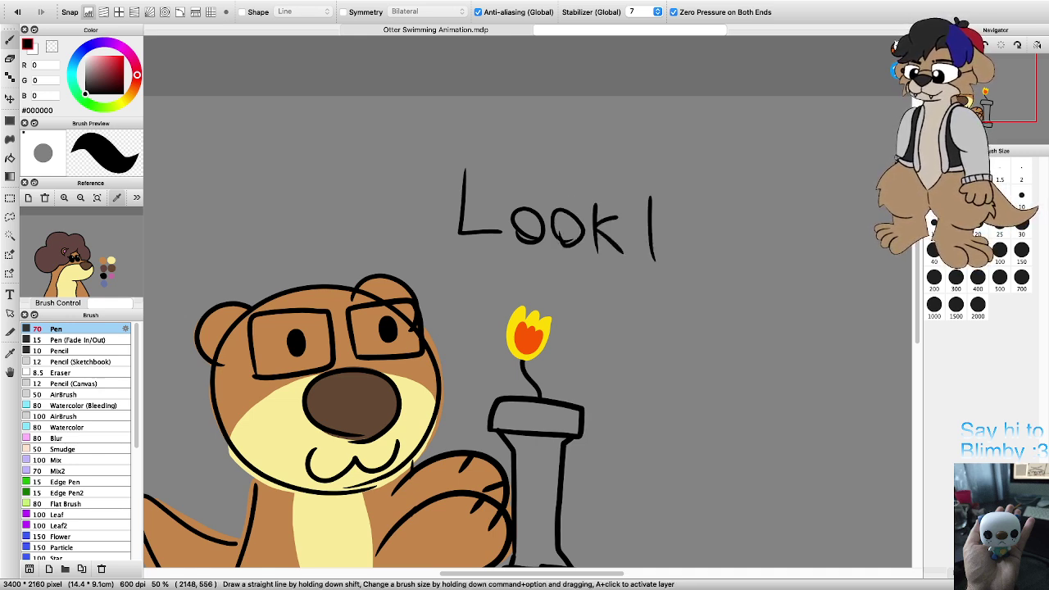
{"action": "key", "text": "ctrl+z"}
{"action": "mouse_move", "coordinate": [643, 202]}
{"action": "left_mouse_down"}
{"action": "mouse_move", "coordinate": [645, 217]}
{"action": "mouse_move", "coordinate": [675, 204]}
{"action": "mouse_move", "coordinate": [687, 262]}
{"action": "mouse_move", "coordinate": [754, 263]}
{"action": "left_mouse_up"}
{"action": "left_click_drag", "start_coordinate": [756, 213], "coordinate": [758, 269]}
{"action": "mouse_move", "coordinate": [737, 238]}
{"action": "left_mouse_down"}
{"action": "mouse_move", "coordinate": [789, 246]}
{"action": "mouse_move", "coordinate": [779, 250]}
{"action": "left_mouse_up"}
{"action": "scroll", "coordinate": [783, 247], "scroll_direction": "down", "scroll_amount": 2}
{"action": "scroll", "coordinate": [789, 253], "scroll_direction": "up", "scroll_amount": 1}
{"action": "left_click_drag", "start_coordinate": [769, 217], "coordinate": [793, 216]}
{"action": "scroll", "coordinate": [723, 268], "scroll_direction": "up", "scroll_amount": 1}
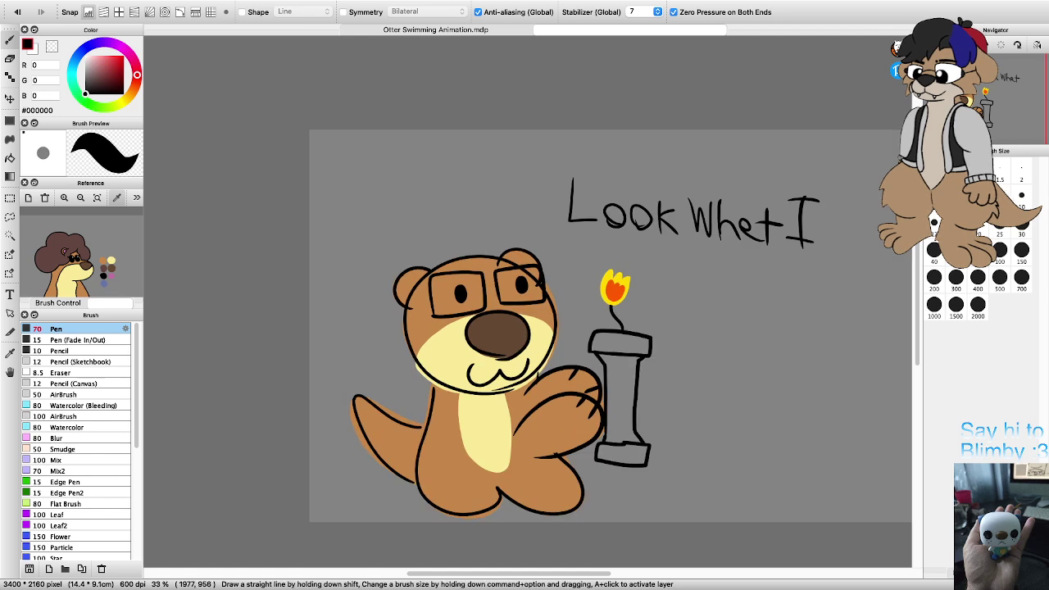
Step: Letter "found!" in black as the caption's second line, beside the flame
{"action": "mouse_move", "coordinate": [692, 258]}
{"action": "left_mouse_down"}
{"action": "mouse_move", "coordinate": [681, 293]}
{"action": "mouse_move", "coordinate": [691, 272]}
{"action": "mouse_move", "coordinate": [741, 303]}
{"action": "mouse_move", "coordinate": [761, 272]}
{"action": "mouse_move", "coordinate": [779, 297]}
{"action": "left_mouse_up"}
{"action": "left_click_drag", "start_coordinate": [792, 254], "coordinate": [792, 293]}
{"action": "mouse_move", "coordinate": [790, 277]}
{"action": "left_mouse_down"}
{"action": "mouse_move", "coordinate": [782, 281]}
{"action": "mouse_move", "coordinate": [807, 279]}
{"action": "left_mouse_up"}
{"action": "left_click", "coordinate": [805, 291]}
{"action": "scroll", "coordinate": [571, 263], "scroll_direction": "up", "scroll_amount": 1}
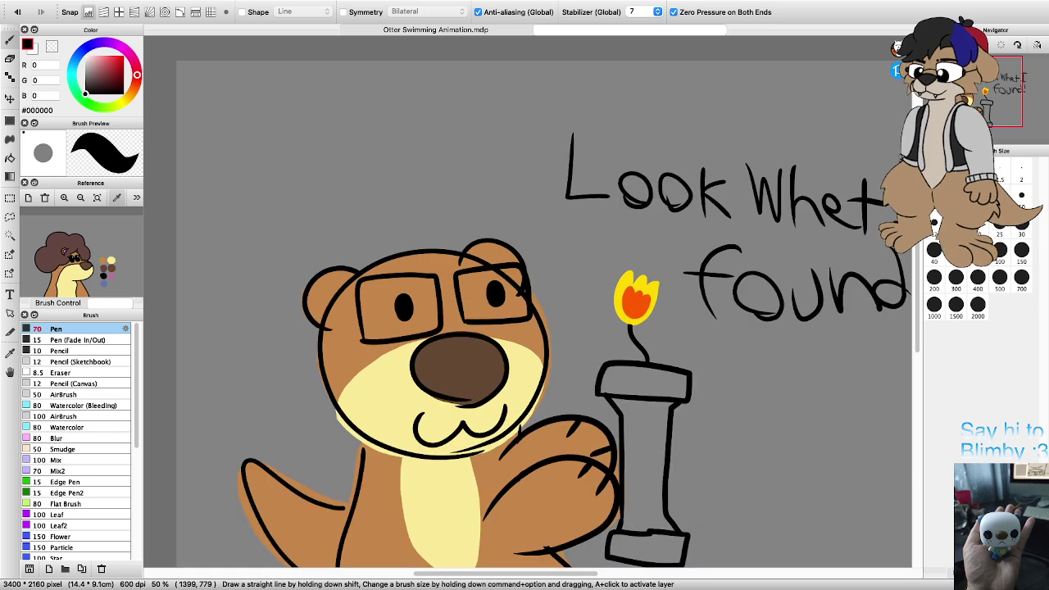
Step: Draw a short curved speech line between the otter's head and the caption
{"action": "left_click_drag", "start_coordinate": [543, 274], "coordinate": [597, 231]}
{"action": "scroll", "coordinate": [569, 310], "scroll_direction": "down", "scroll_amount": 3}
{"action": "scroll", "coordinate": [473, 415], "scroll_direction": "up", "scroll_amount": 2}
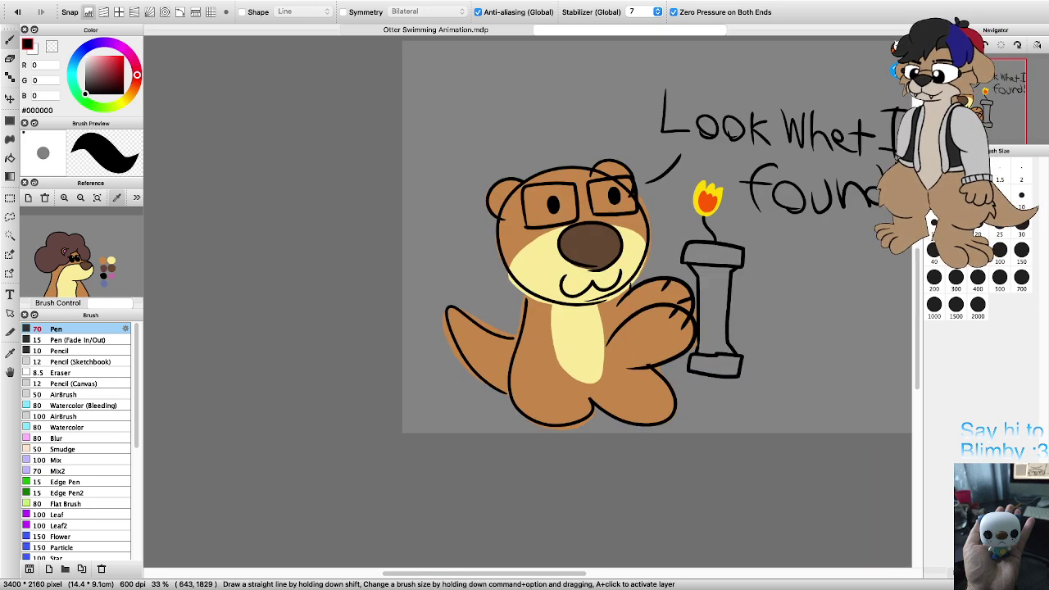
{"action": "scroll", "coordinate": [541, 275], "scroll_direction": "down", "scroll_amount": 1}
{"action": "scroll", "coordinate": [541, 274], "scroll_direction": "up", "scroll_amount": 3}
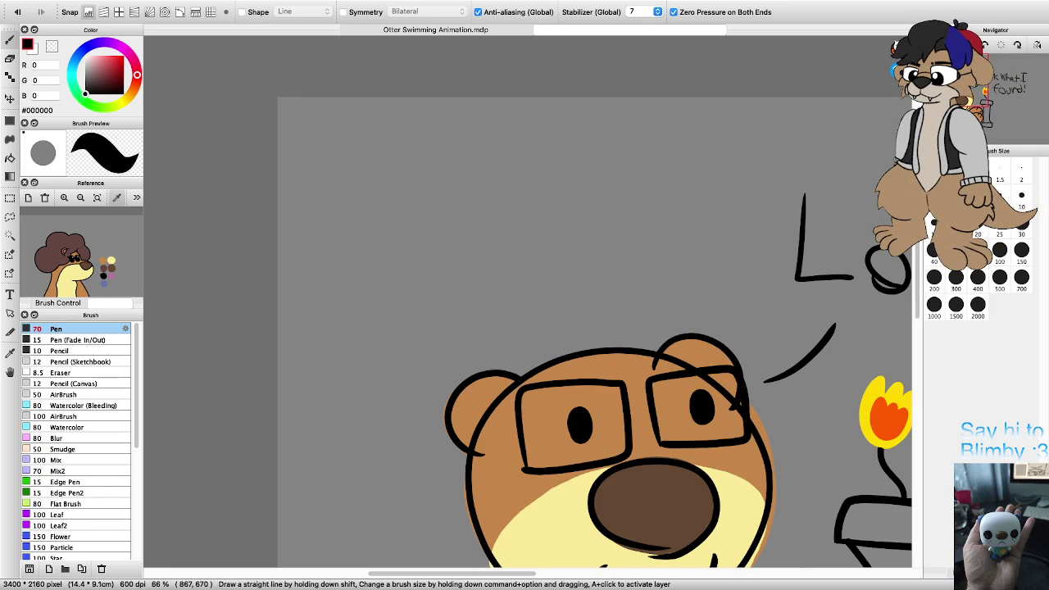
Step: Pick the fur colour #C48649 and outline two pointed hair tufts on top of the otter's head on the colour layer
{"action": "scroll", "coordinate": [591, 336], "scroll_direction": "down", "scroll_amount": 2}
{"action": "scroll", "coordinate": [600, 393], "scroll_direction": "up", "scroll_amount": 3}
{"action": "right_click", "coordinate": [573, 201]}
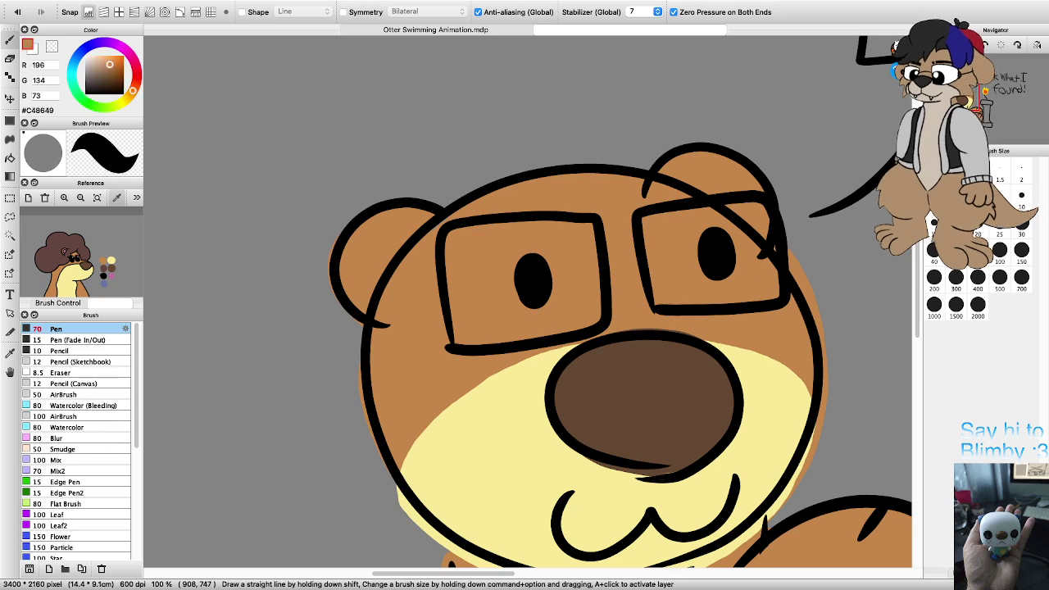
{"action": "scroll", "coordinate": [553, 215], "scroll_direction": "down", "scroll_amount": 3}
{"action": "scroll", "coordinate": [545, 178], "scroll_direction": "up", "scroll_amount": 4}
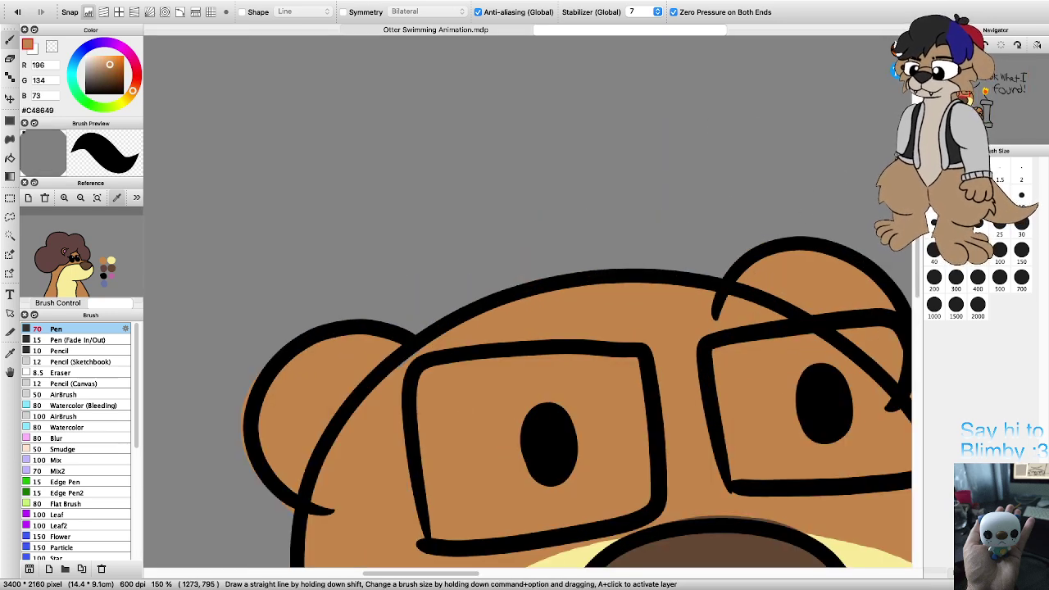
{"action": "left_click", "coordinate": [966, 573]}
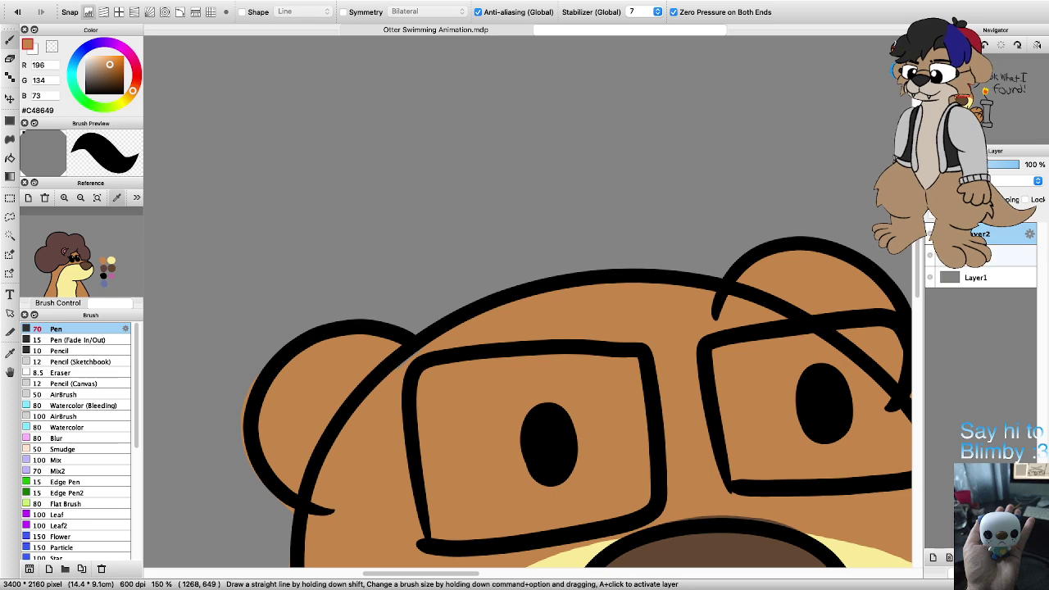
{"action": "left_click", "coordinate": [984, 255]}
{"action": "mouse_move", "coordinate": [459, 307]}
{"action": "left_mouse_down"}
{"action": "mouse_move", "coordinate": [578, 160]}
{"action": "mouse_move", "coordinate": [566, 271]}
{"action": "mouse_move", "coordinate": [681, 205]}
{"action": "mouse_move", "coordinate": [671, 266]}
{"action": "left_mouse_up"}
Step: Fill the inside of both hair tufts with the fur colour #C48649
{"action": "key", "text": "g"}
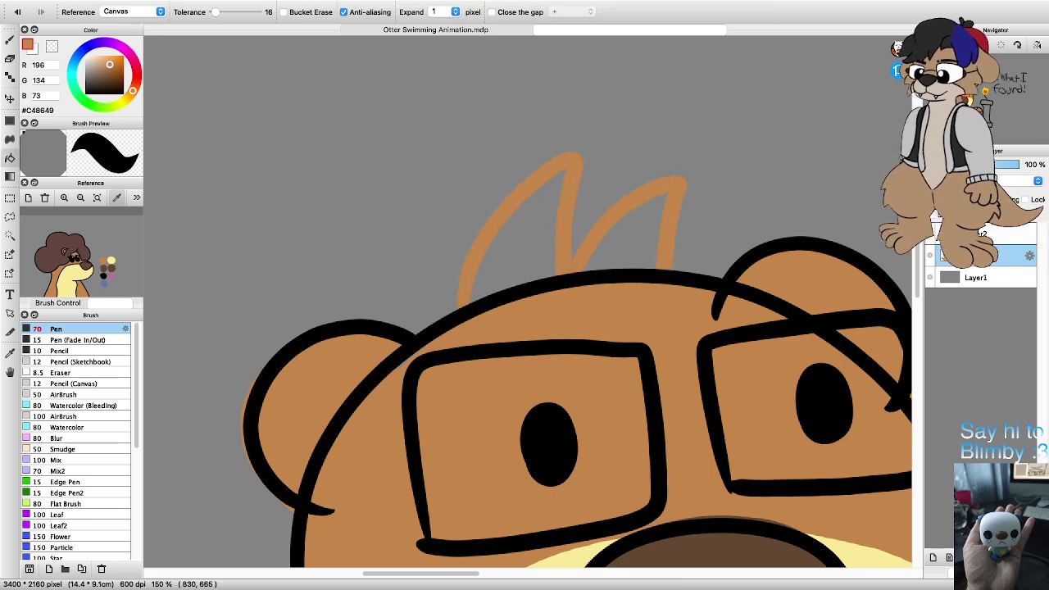
{"action": "left_click", "coordinate": [532, 264]}
{"action": "left_click", "coordinate": [608, 255]}
{"action": "scroll", "coordinate": [581, 293], "scroll_direction": "down", "scroll_amount": 7}
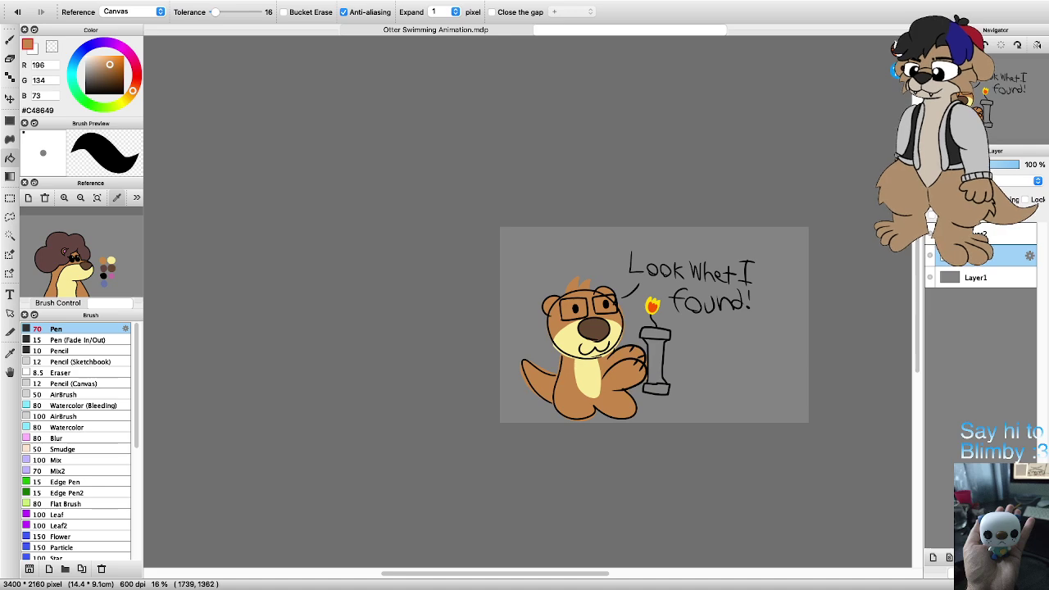
{"action": "scroll", "coordinate": [582, 293], "scroll_direction": "up", "scroll_amount": 6}
{"action": "scroll", "coordinate": [443, 119], "scroll_direction": "up", "scroll_amount": 3}
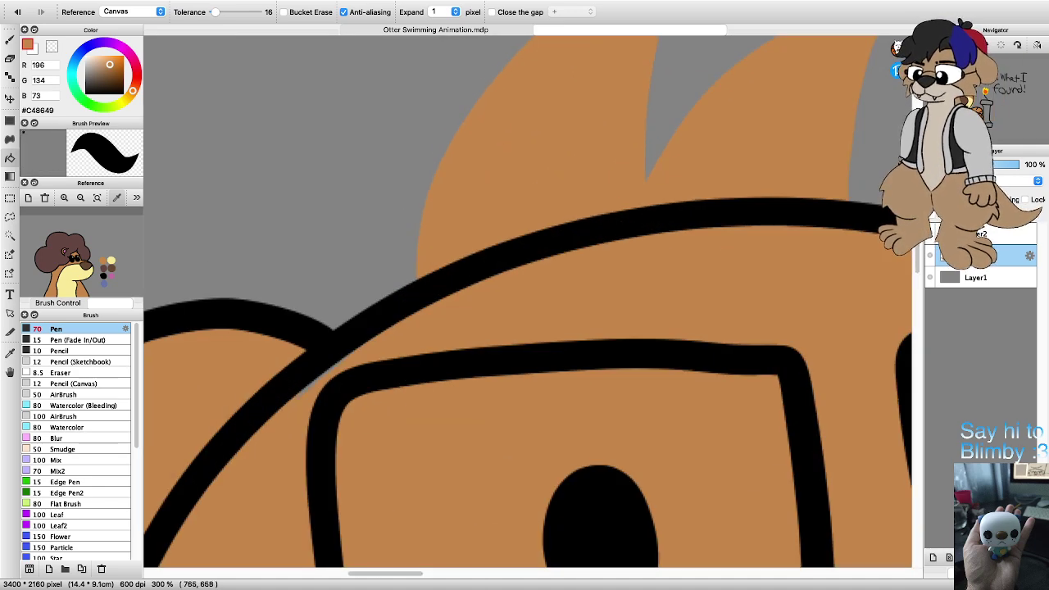
Step: Widen the base of the left hair tuft with a fur-coloured stroke along its outer edge
{"action": "key", "text": "b"}
{"action": "scroll", "coordinate": [76, 440], "scroll_direction": "down", "scroll_amount": 5}
{"action": "left_click_drag", "start_coordinate": [446, 148], "coordinate": [379, 297]}
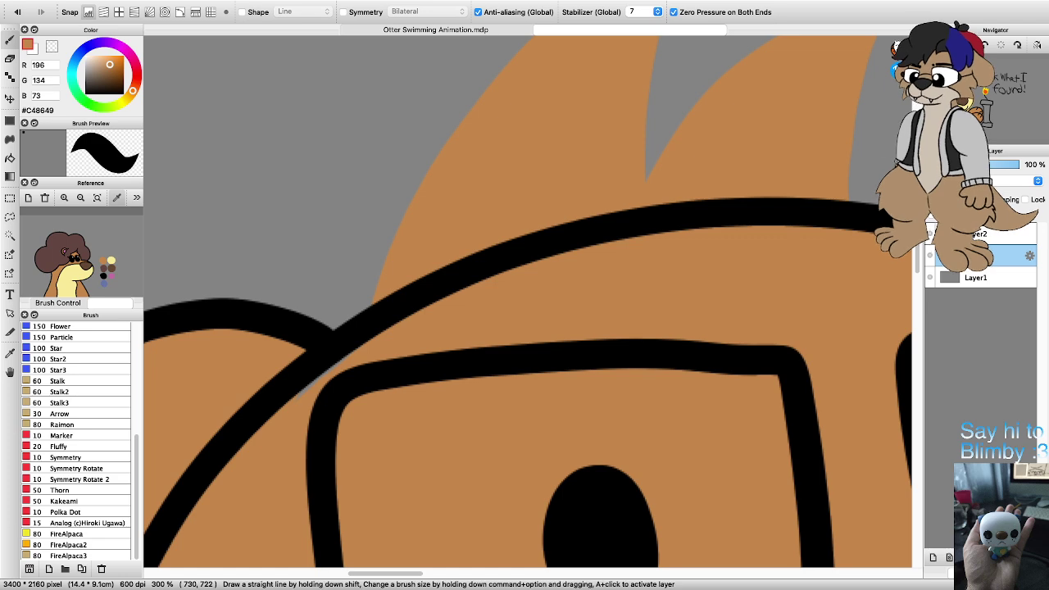
{"action": "scroll", "coordinate": [456, 317], "scroll_direction": "down", "scroll_amount": 6}
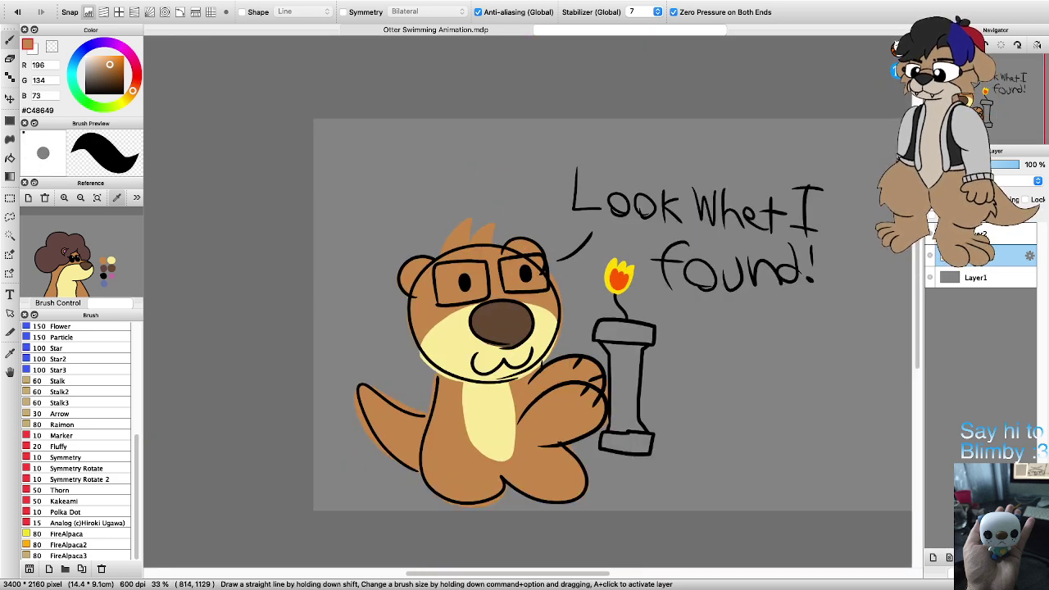
{"action": "scroll", "coordinate": [475, 366], "scroll_direction": "down", "scroll_amount": 4}
{"action": "scroll", "coordinate": [438, 408], "scroll_direction": "up", "scroll_amount": 4}
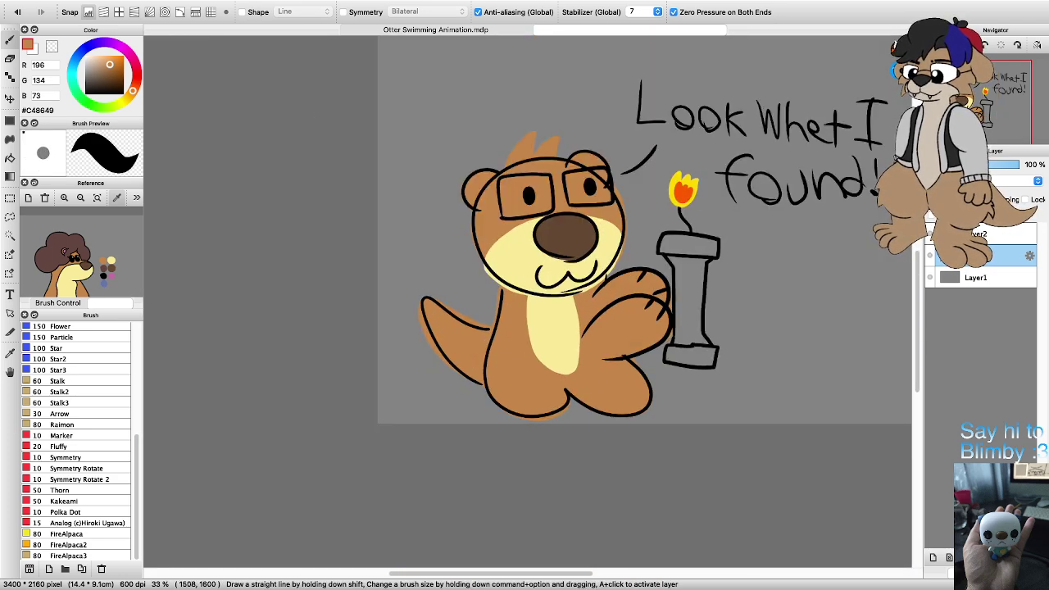
Step: Pick black from the eye and draw two short lines joining the glasses' frames on line art layer Layer2
{"action": "scroll", "coordinate": [614, 323], "scroll_direction": "down", "scroll_amount": 1}
{"action": "scroll", "coordinate": [528, 182], "scroll_direction": "up", "scroll_amount": 6}
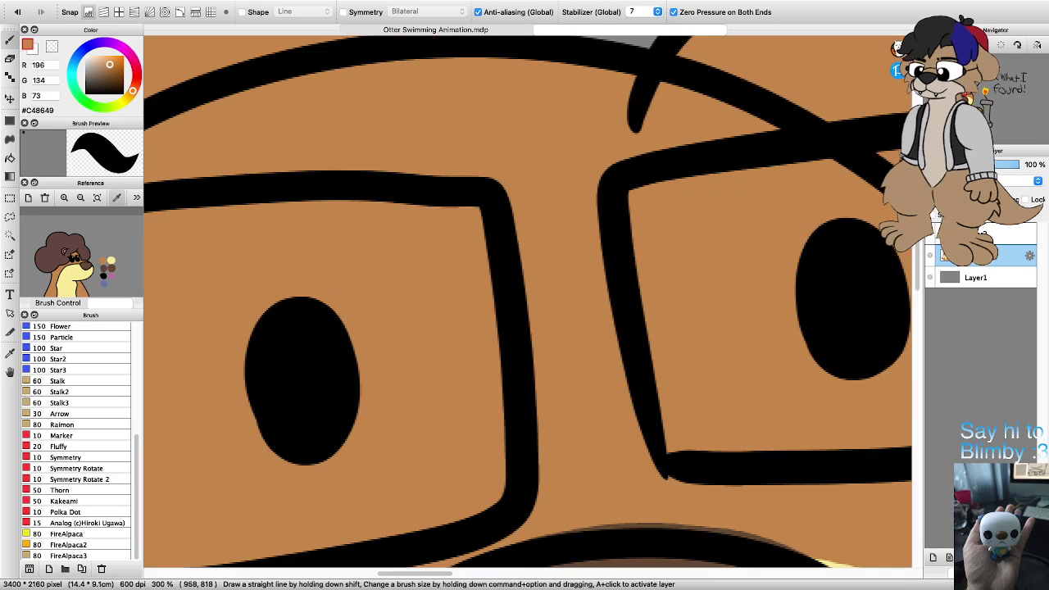
{"action": "right_click", "coordinate": [852, 344]}
{"action": "left_click", "coordinate": [984, 234]}
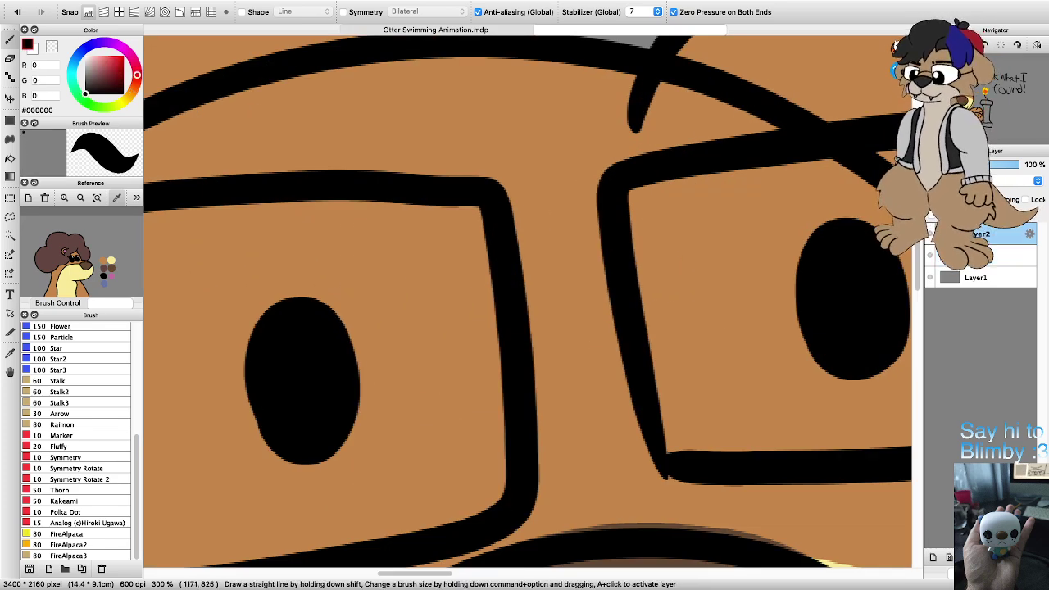
{"action": "left_click_drag", "start_coordinate": [524, 292], "coordinate": [609, 275]}
{"action": "left_click_drag", "start_coordinate": [538, 387], "coordinate": [656, 361]}
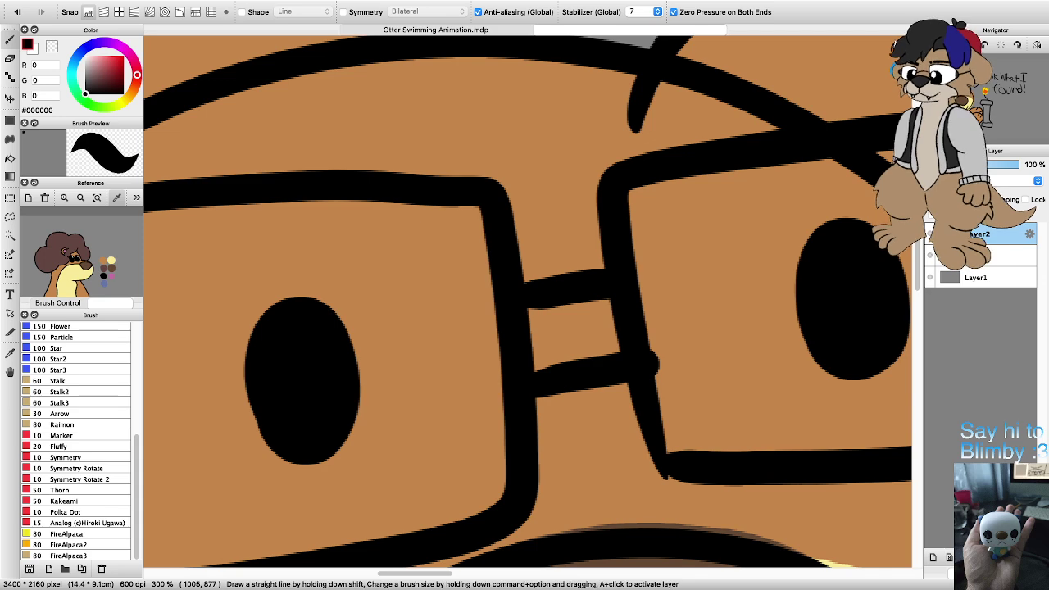
Step: Fill the glasses' bridge with solid black and return to the Brush tool
{"action": "key", "text": "g"}
{"action": "left_click", "coordinate": [584, 338]}
{"action": "scroll", "coordinate": [579, 338], "scroll_direction": "down", "scroll_amount": 6}
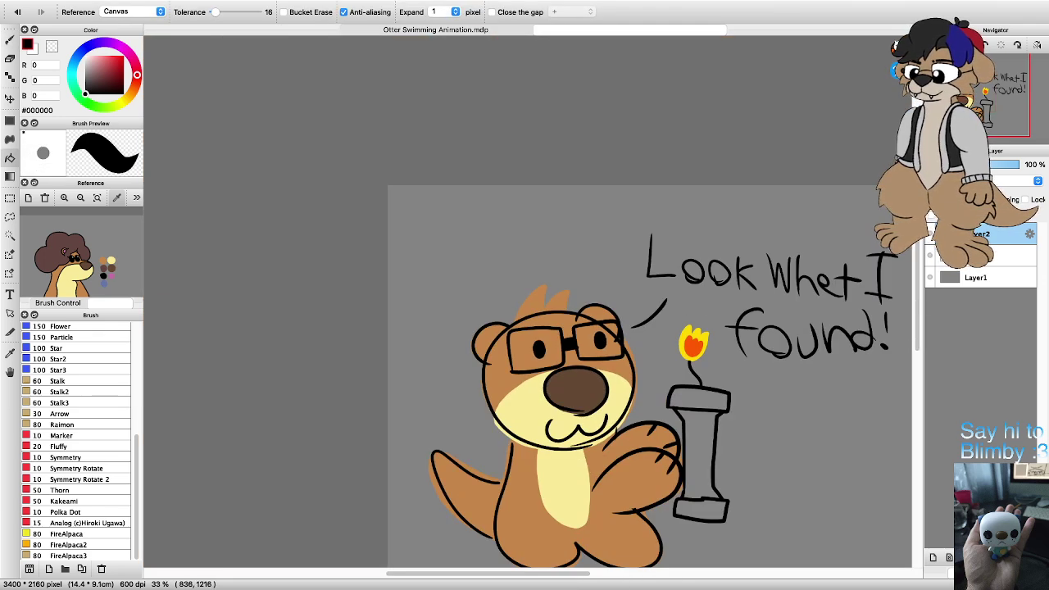
{"action": "key", "text": "b"}
{"action": "scroll", "coordinate": [623, 516], "scroll_direction": "down", "scroll_amount": 1}
{"action": "scroll", "coordinate": [623, 516], "scroll_direction": "up", "scroll_amount": 2}
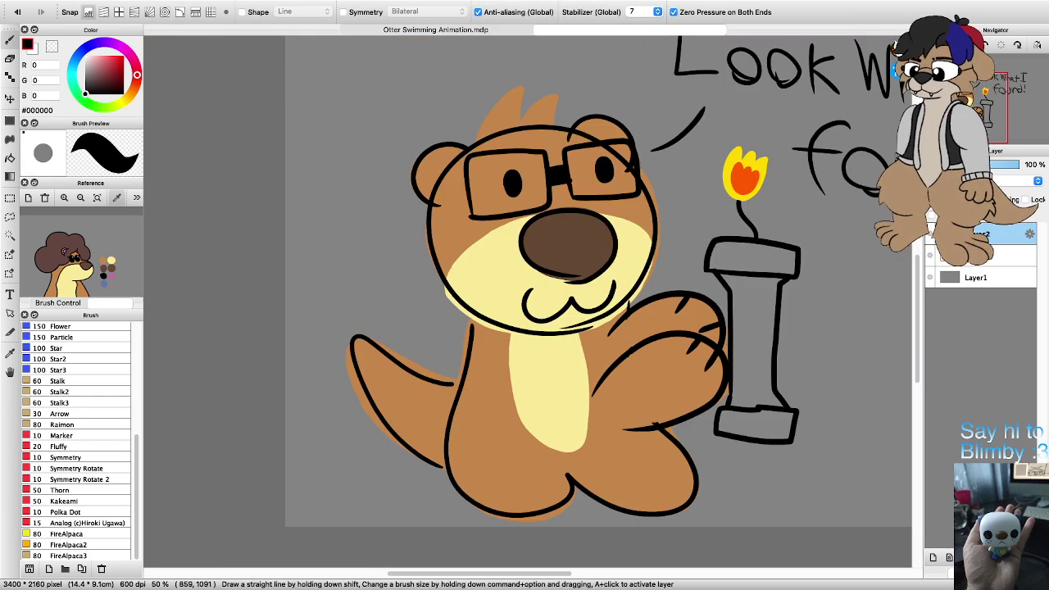
Step: Make the background layer Layer1 active and hide the colour and line art layers above it
{"action": "scroll", "coordinate": [623, 376], "scroll_direction": "down", "scroll_amount": 3}
{"action": "scroll", "coordinate": [721, 417], "scroll_direction": "up", "scroll_amount": 3}
{"action": "scroll", "coordinate": [594, 402], "scroll_direction": "down", "scroll_amount": 2}
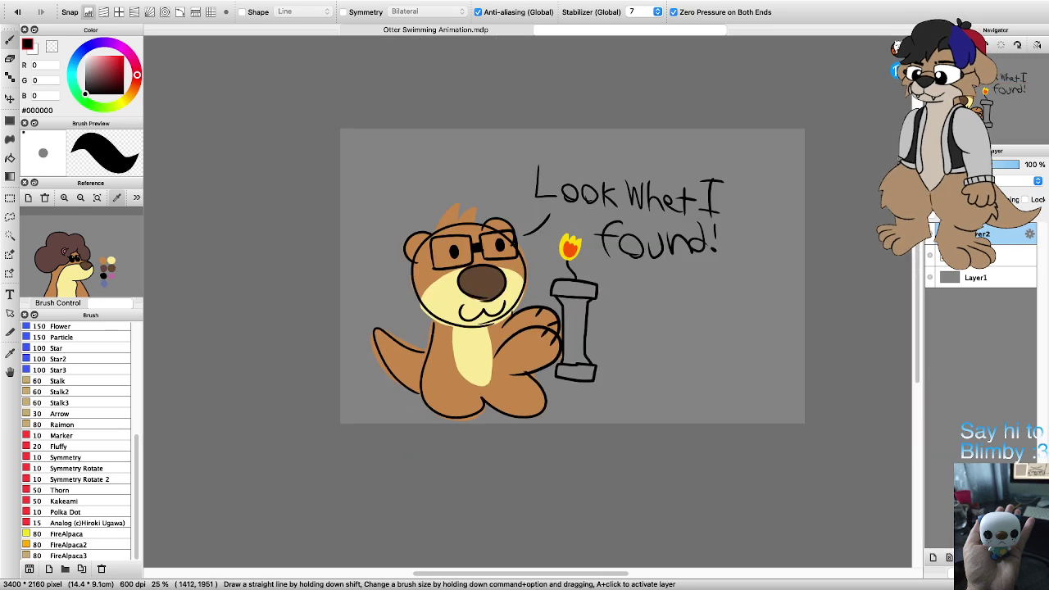
{"action": "scroll", "coordinate": [533, 395], "scroll_direction": "up", "scroll_amount": 2}
{"action": "left_click", "coordinate": [984, 277]}
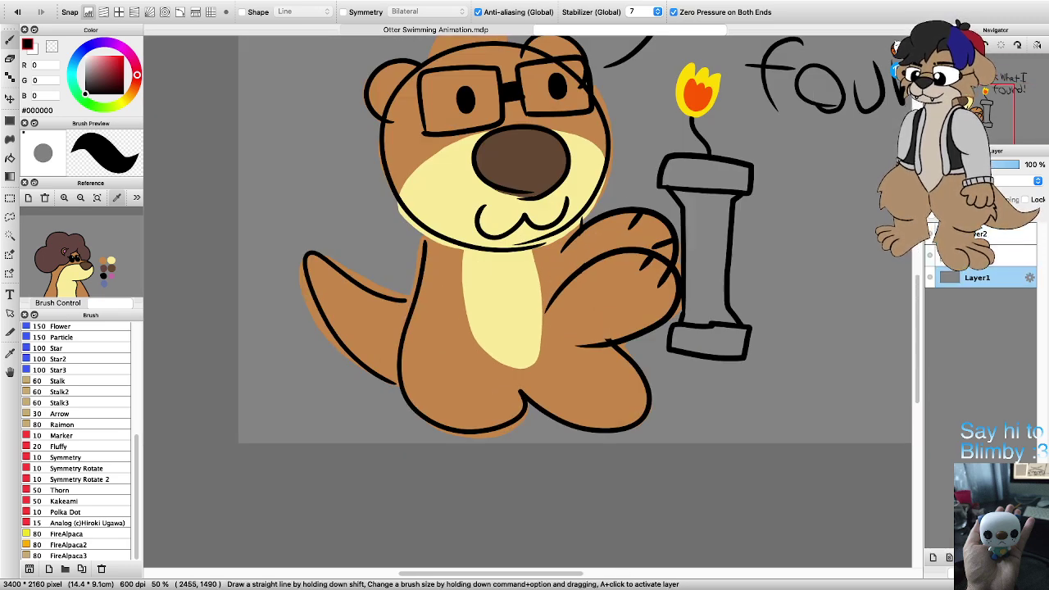
{"action": "left_click", "coordinate": [930, 255]}
{"action": "left_click", "coordinate": [930, 233]}
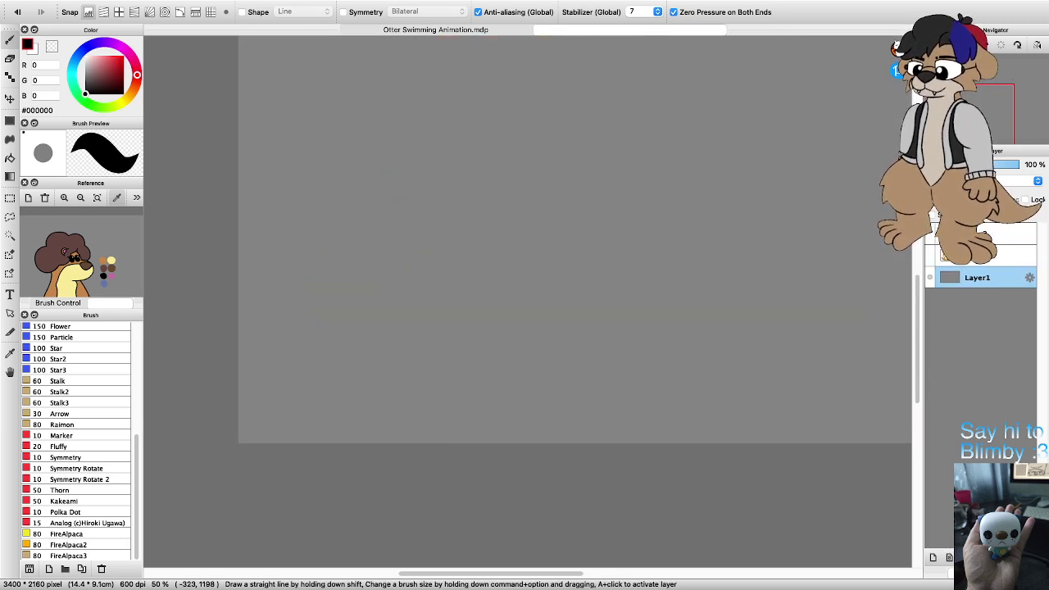
Step: Fill the background layer Layer1 with periwinkle blue #6A88D7
{"action": "left_click", "coordinate": [81, 52]}
{"action": "left_click_drag", "start_coordinate": [110, 64], "coordinate": [105, 61]}
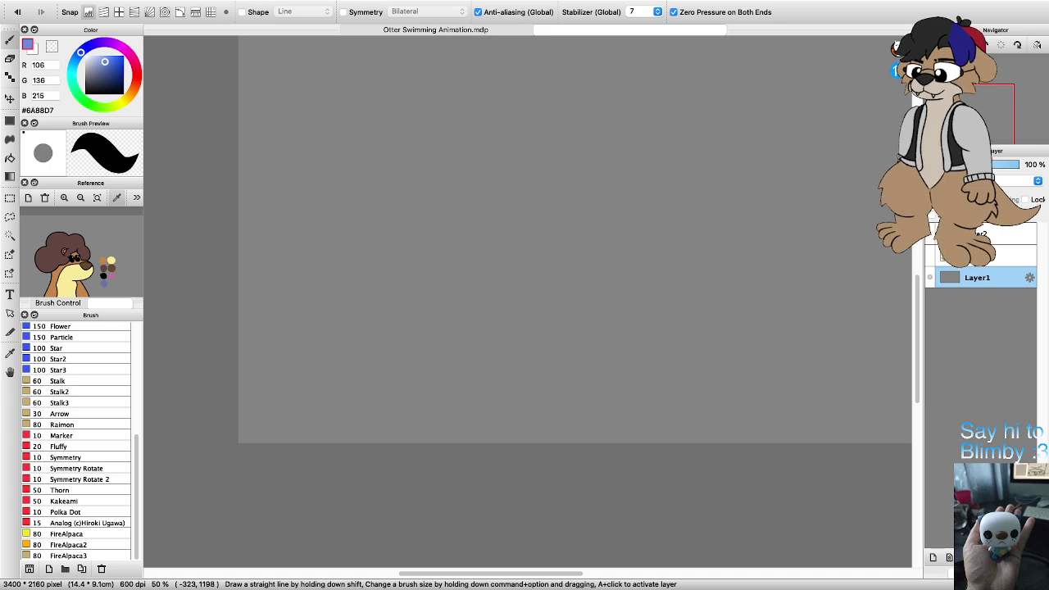
{"action": "key", "text": "g"}
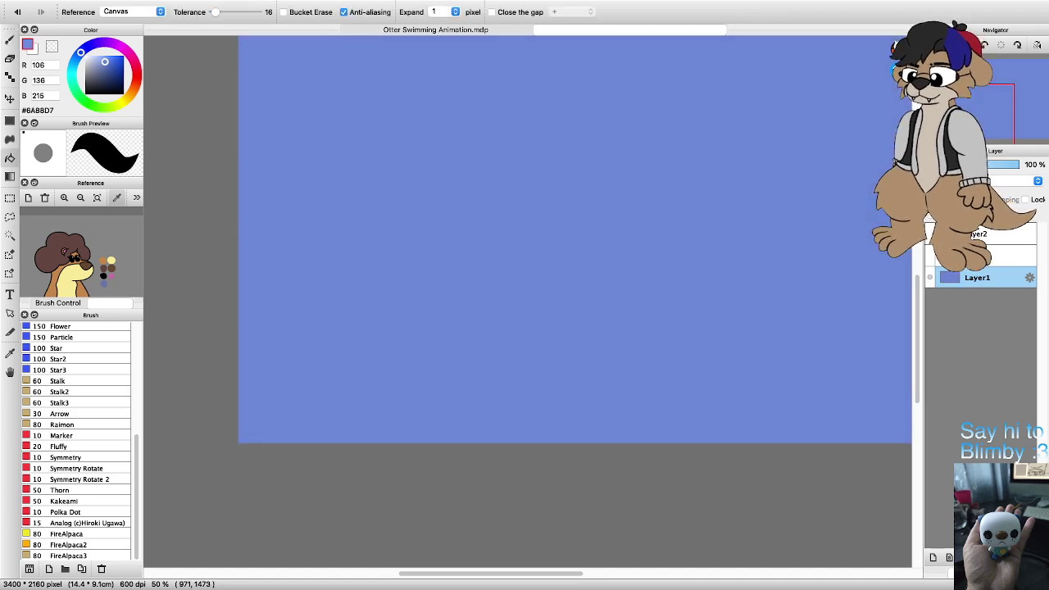
{"action": "scroll", "coordinate": [514, 270], "scroll_direction": "down", "scroll_amount": 3}
Step: Show the colour and line art layers above the background again and return to the Brush tool
{"action": "left_click", "coordinate": [930, 255]}
{"action": "left_click", "coordinate": [930, 234]}
{"action": "scroll", "coordinate": [535, 246], "scroll_direction": "up", "scroll_amount": 2}
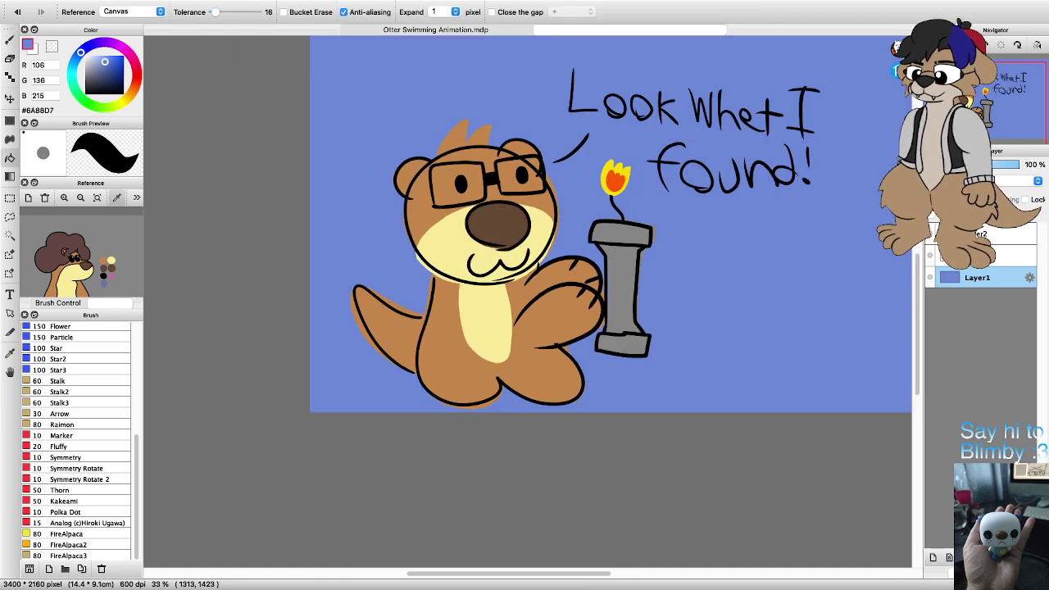
{"action": "key", "text": "b"}
{"action": "scroll", "coordinate": [595, 515], "scroll_direction": "down", "scroll_amount": 1}
{"action": "scroll", "coordinate": [518, 431], "scroll_direction": "up", "scroll_amount": 3}
{"action": "scroll", "coordinate": [531, 428], "scroll_direction": "down", "scroll_amount": 3}
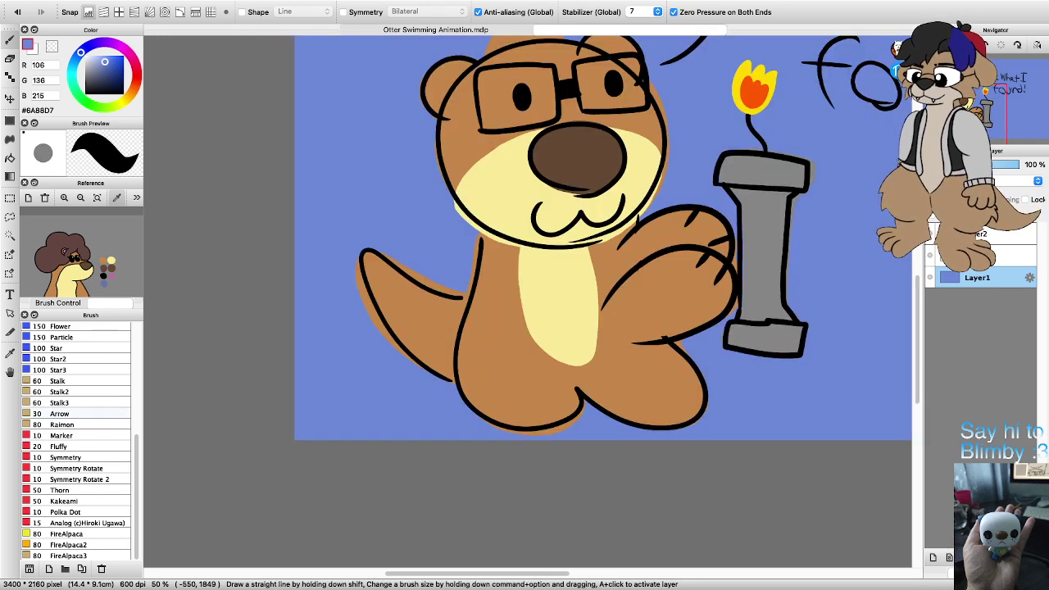
Step: Select the Pen brush at size 15 with the stabilizer at 1 and return to the Untitled otter drawing
{"action": "scroll", "coordinate": [81, 442], "scroll_direction": "up", "scroll_amount": 8}
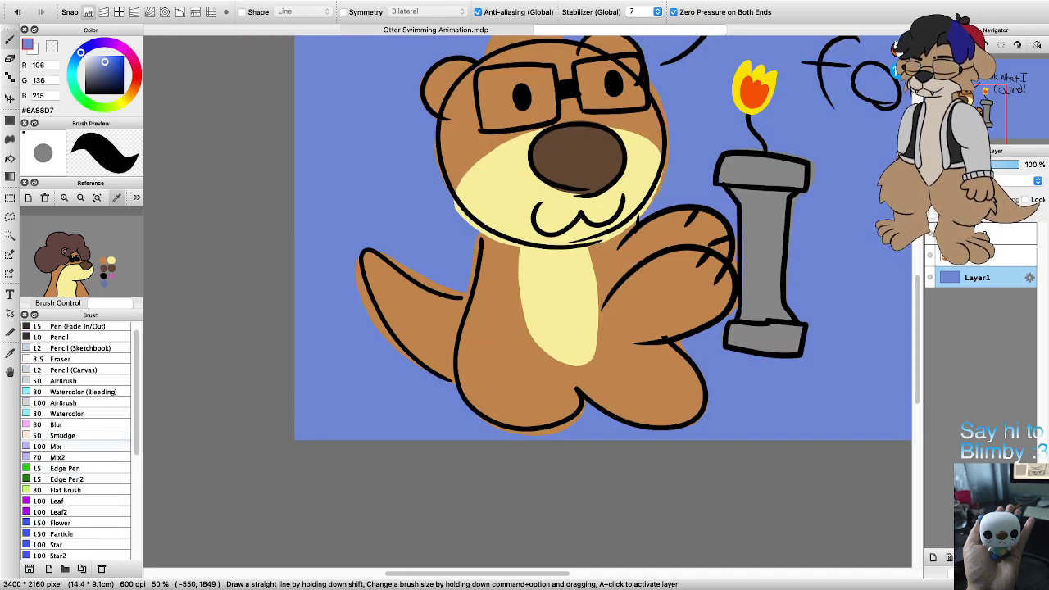
{"action": "scroll", "coordinate": [81, 441], "scroll_direction": "up", "scroll_amount": 1}
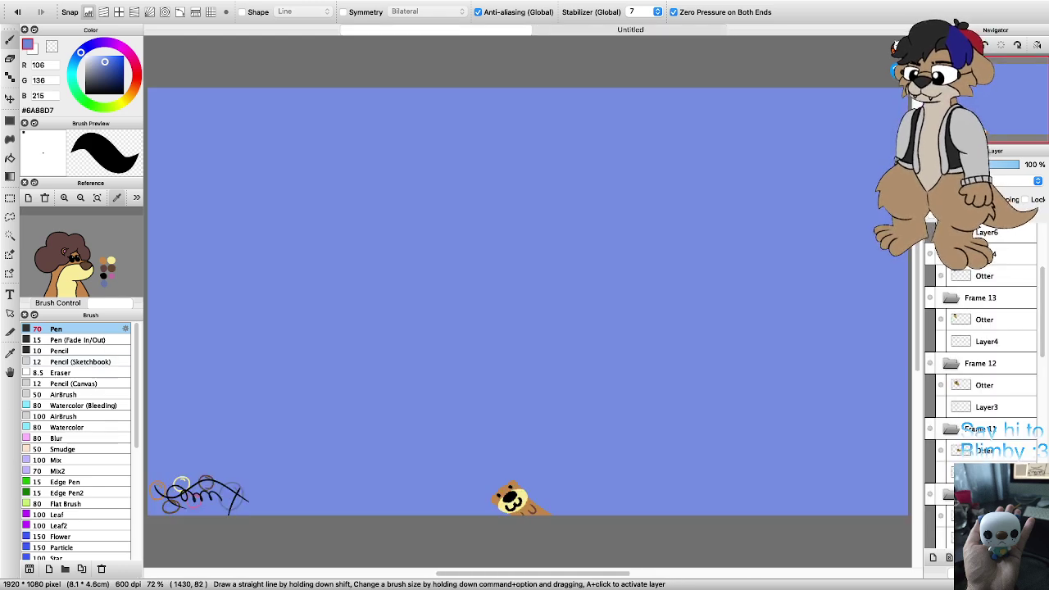
{"action": "left_click", "coordinate": [630, 30]}
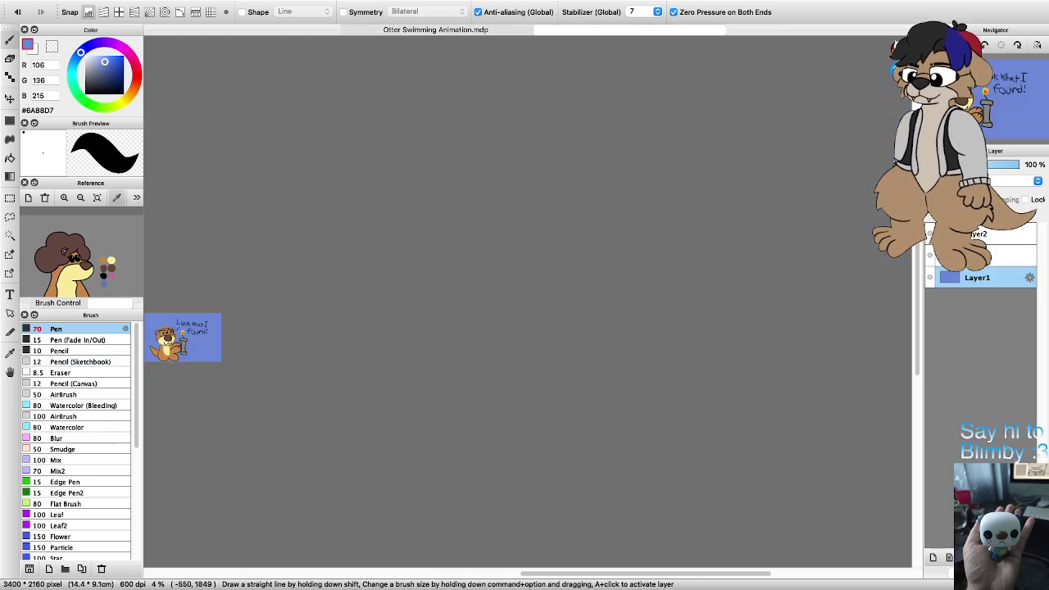
{"action": "left_click", "coordinate": [967, 45]}
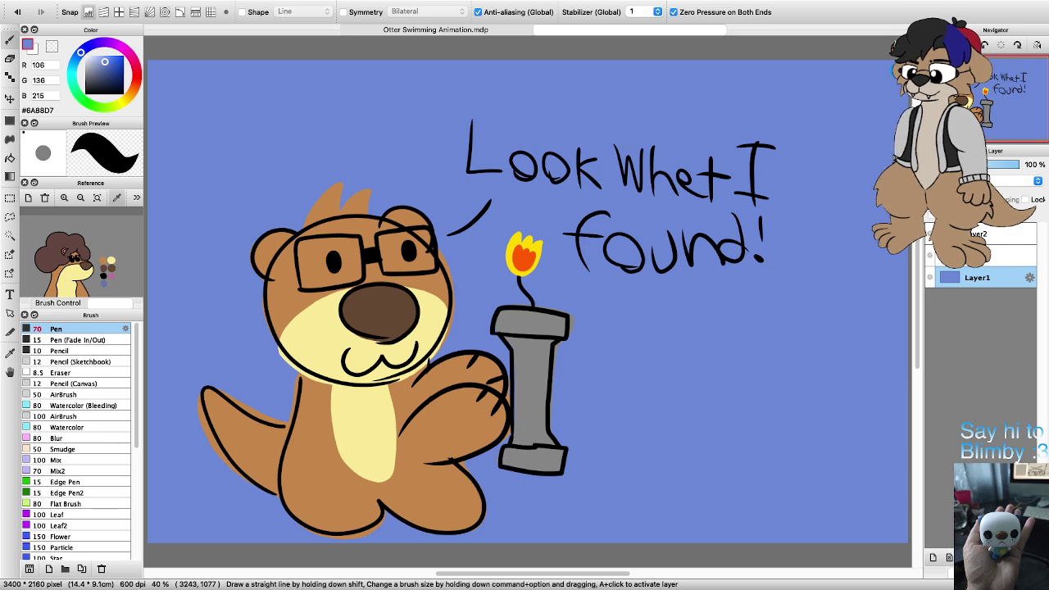
{"action": "scroll", "coordinate": [82, 252], "scroll_direction": "down", "scroll_amount": 2}
{"action": "scroll", "coordinate": [528, 302], "scroll_direction": "down", "scroll_amount": 2}
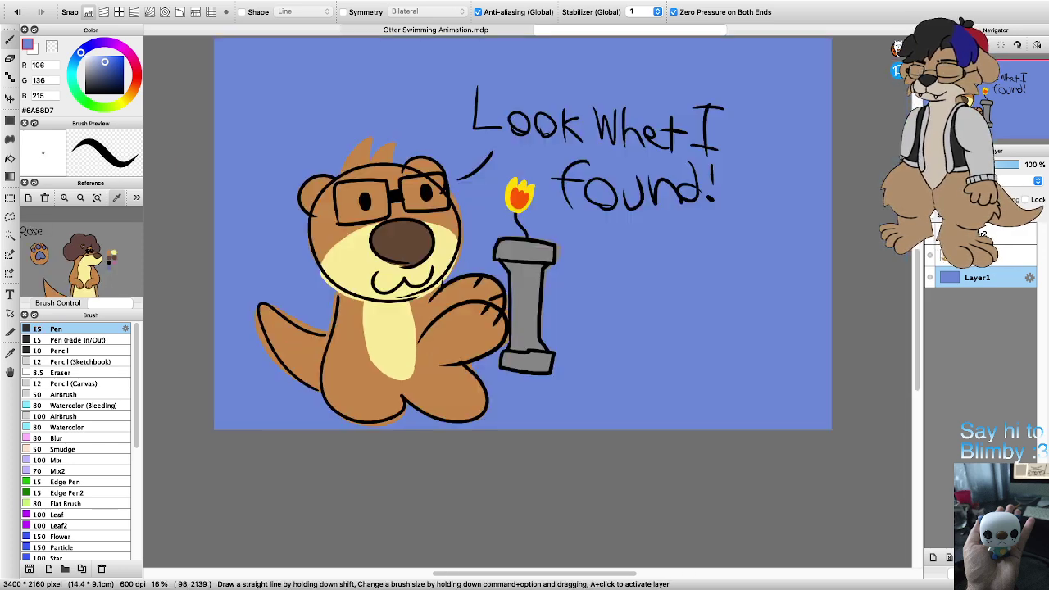
Step: Set the drawing colour to black and make the line art layer Layer2 active
{"action": "scroll", "coordinate": [229, 430], "scroll_direction": "up", "scroll_amount": 3}
{"action": "scroll", "coordinate": [477, 324], "scroll_direction": "down", "scroll_amount": 2}
{"action": "scroll", "coordinate": [481, 234], "scroll_direction": "up", "scroll_amount": 2}
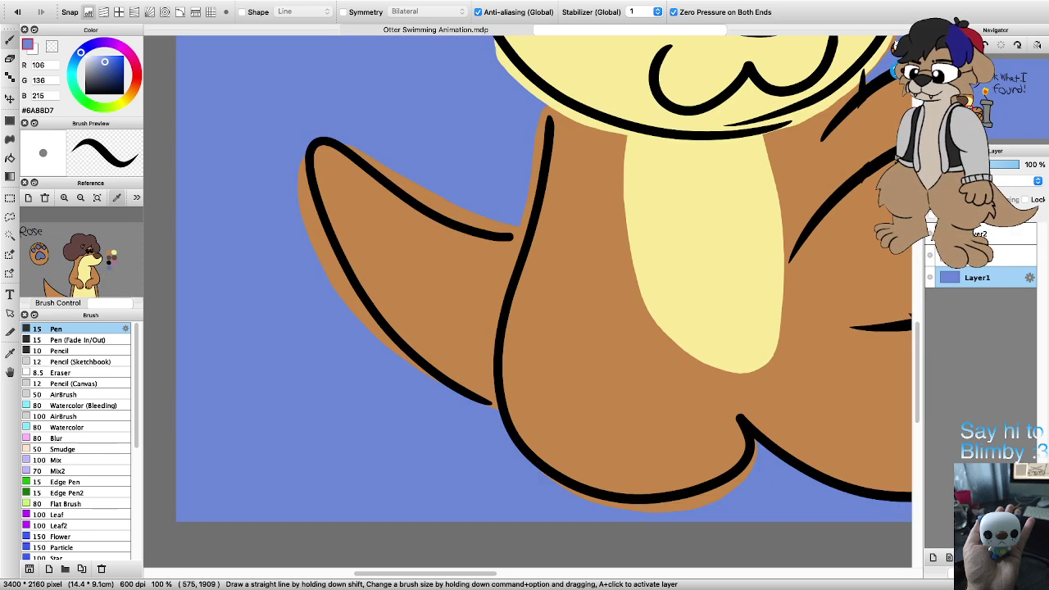
{"action": "scroll", "coordinate": [497, 392], "scroll_direction": "down", "scroll_amount": 2}
{"action": "scroll", "coordinate": [574, 455], "scroll_direction": "up", "scroll_amount": 3}
{"action": "scroll", "coordinate": [549, 434], "scroll_direction": "down", "scroll_amount": 2}
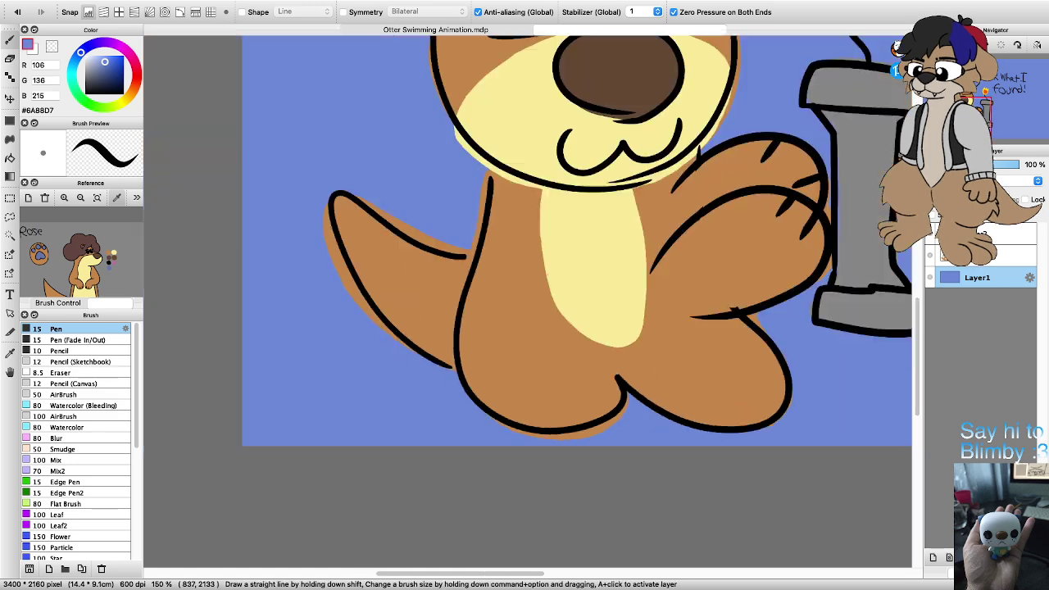
{"action": "scroll", "coordinate": [547, 434], "scroll_direction": "up", "scroll_amount": 2}
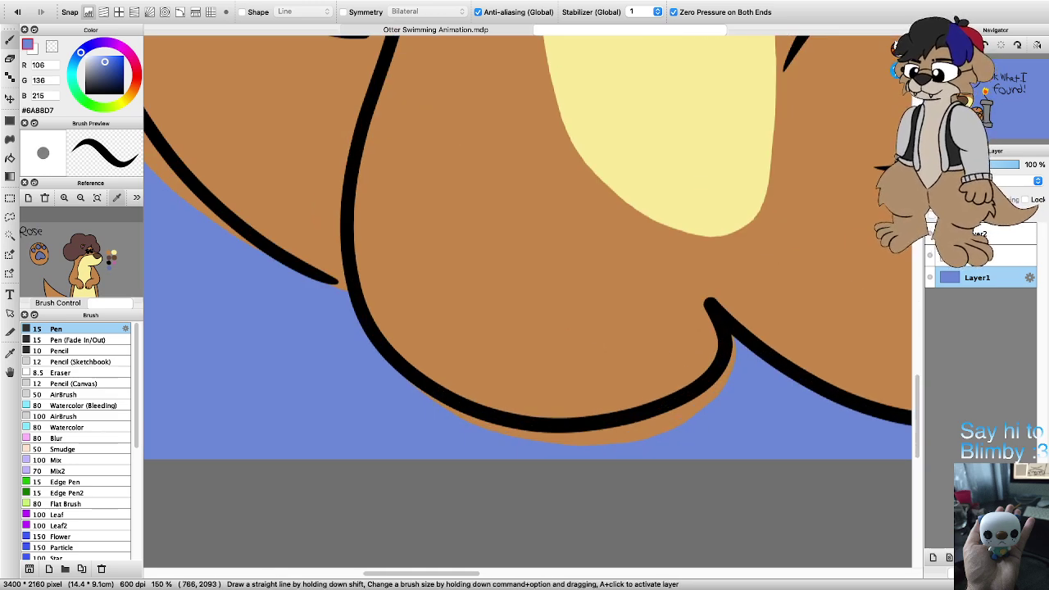
{"action": "left_click", "coordinate": [85, 93]}
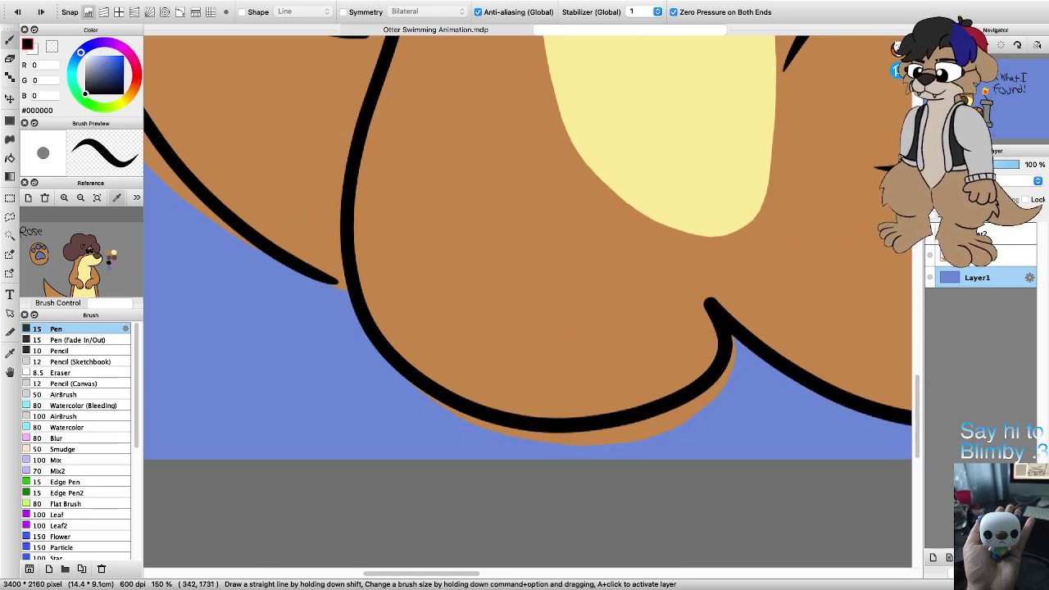
{"action": "left_click", "coordinate": [984, 234]}
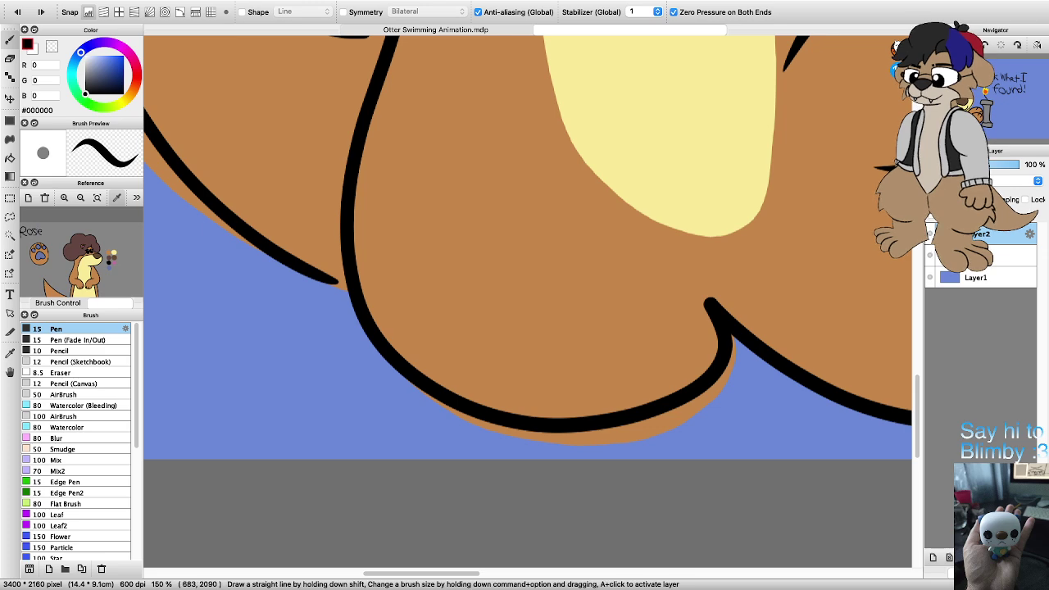
{"action": "mouse_move", "coordinate": [428, 418]}
{"action": "left_mouse_down"}
{"action": "mouse_move", "coordinate": [452, 379]}
{"action": "mouse_move", "coordinate": [474, 392]}
{"action": "left_mouse_up"}
{"action": "key", "text": "super+z"}
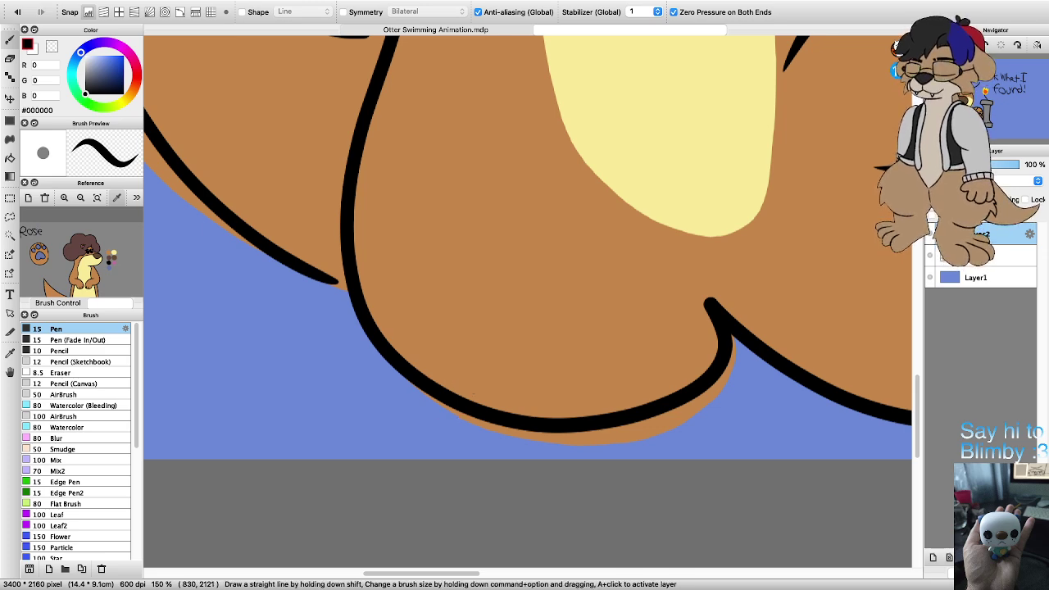
Step: Add a new layer above Layer2 and name it Signature
{"action": "scroll", "coordinate": [658, 408], "scroll_direction": "down", "scroll_amount": 4}
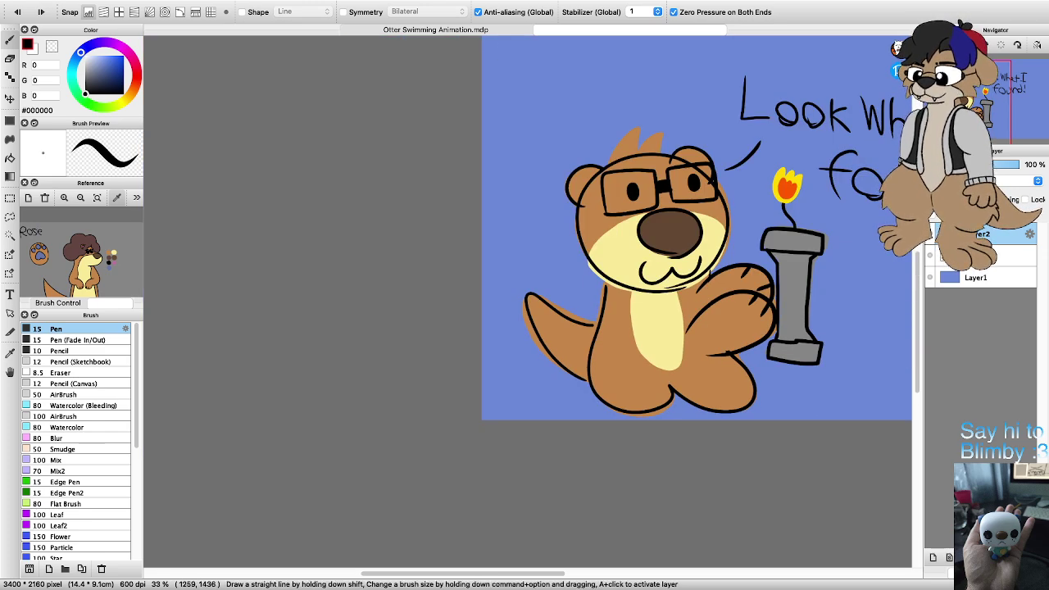
{"action": "scroll", "coordinate": [611, 356], "scroll_direction": "up", "scroll_amount": 6}
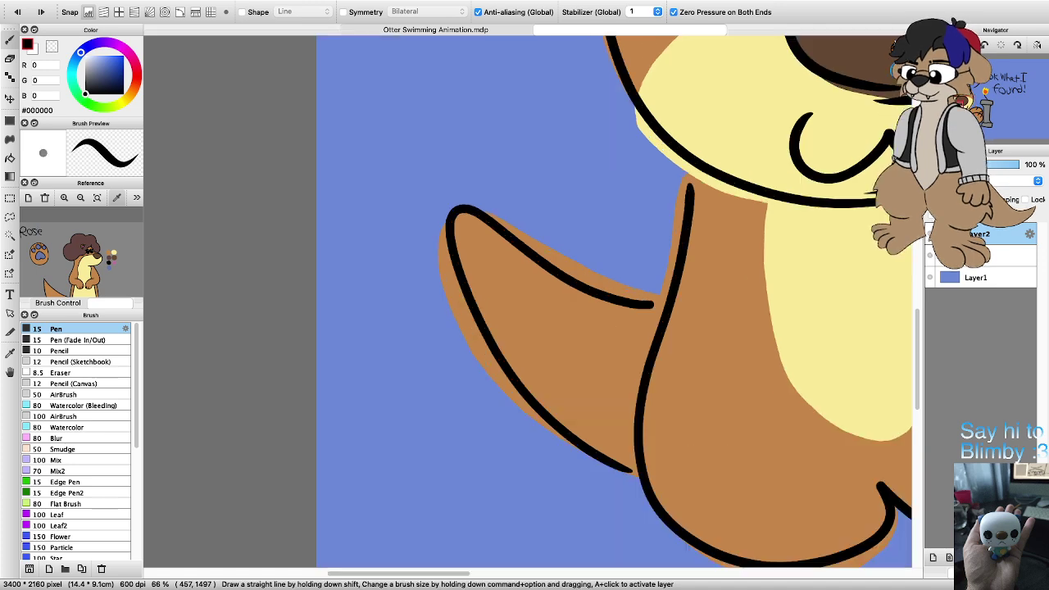
{"action": "scroll", "coordinate": [608, 277], "scroll_direction": "down", "scroll_amount": 3}
{"action": "scroll", "coordinate": [631, 244], "scroll_direction": "up", "scroll_amount": 2}
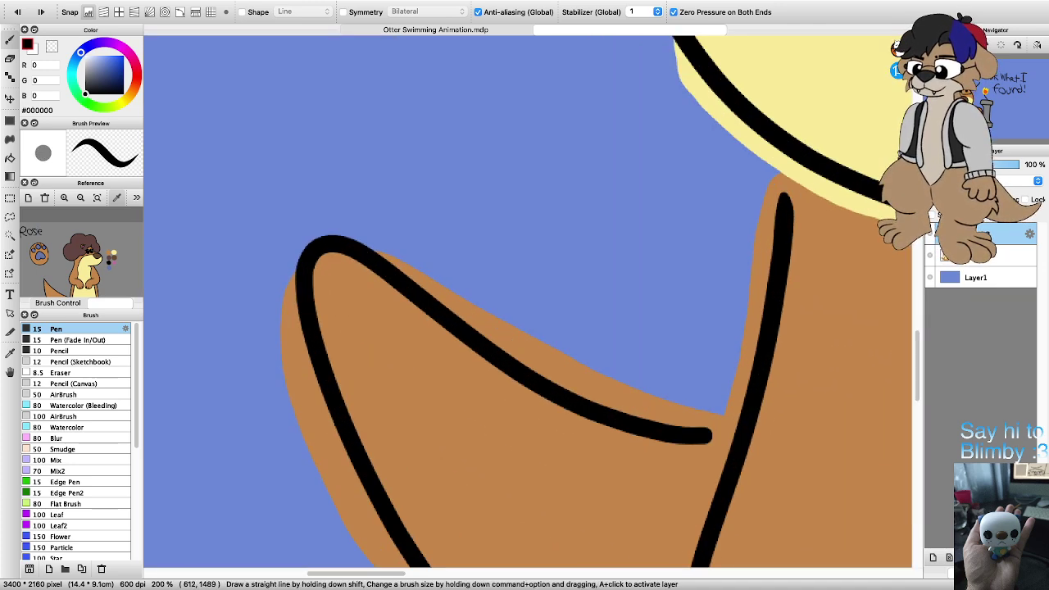
{"action": "left_click", "coordinate": [933, 557]}
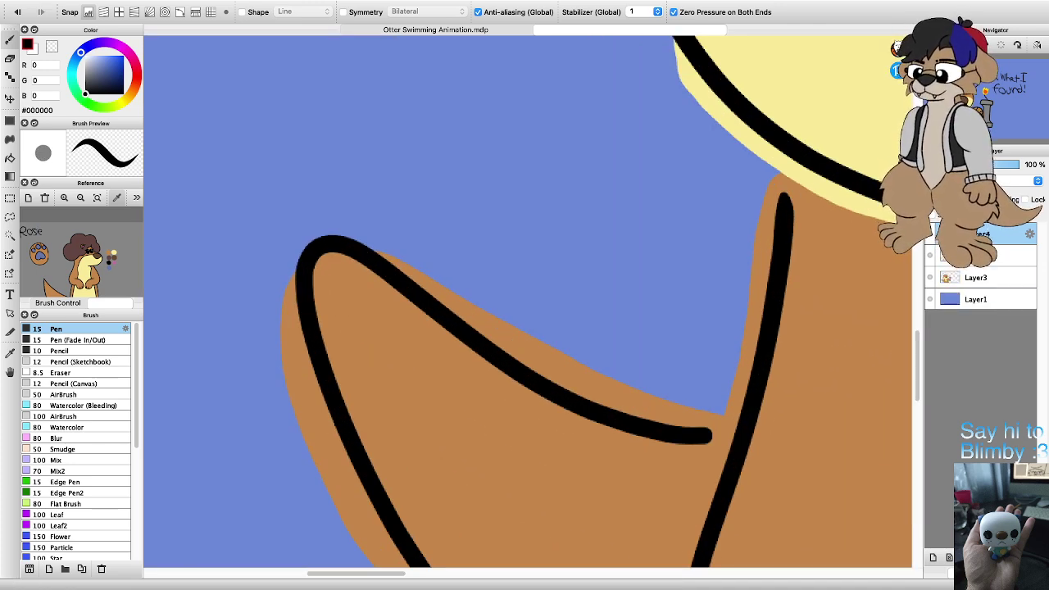
{"action": "key", "text": "super+n"}
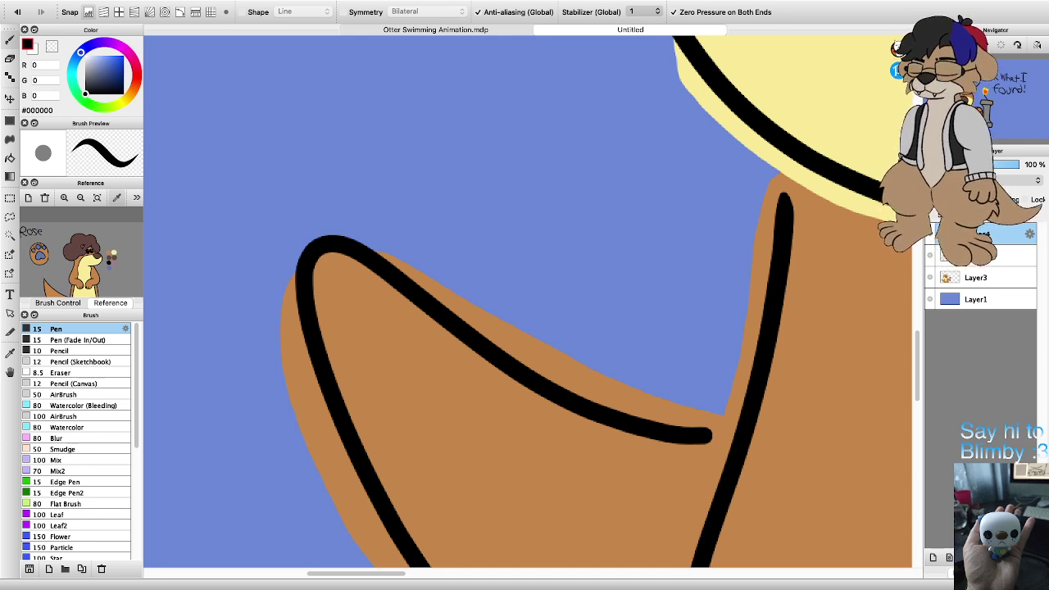
{"action": "key", "text": "Return"}
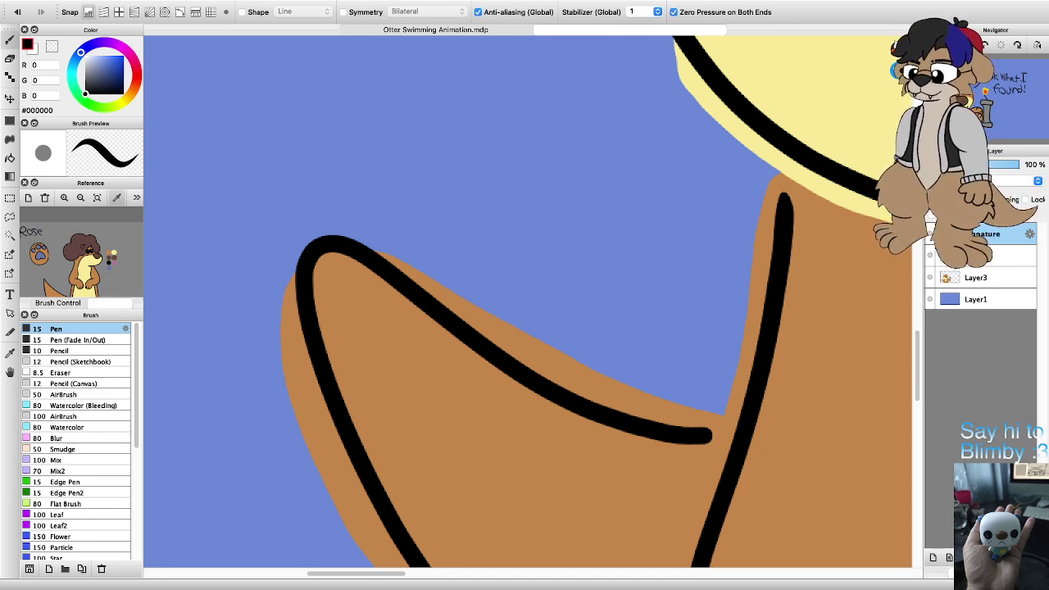
{"action": "key", "text": "Left"}
{"action": "key", "text": "Left"}
{"action": "key", "text": "super+plus"}
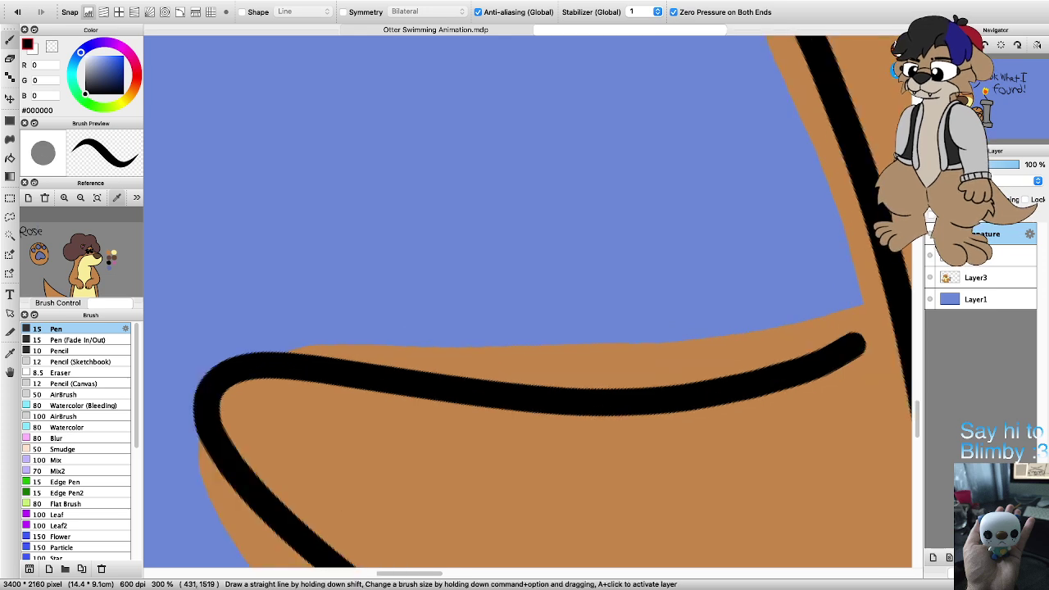
{"action": "mouse_move", "coordinate": [435, 362]}
{"action": "left_mouse_down"}
{"action": "mouse_move", "coordinate": [449, 363]}
{"action": "mouse_move", "coordinate": [472, 329]}
{"action": "mouse_move", "coordinate": [535, 371]}
{"action": "mouse_move", "coordinate": [510, 357]}
{"action": "left_mouse_up"}
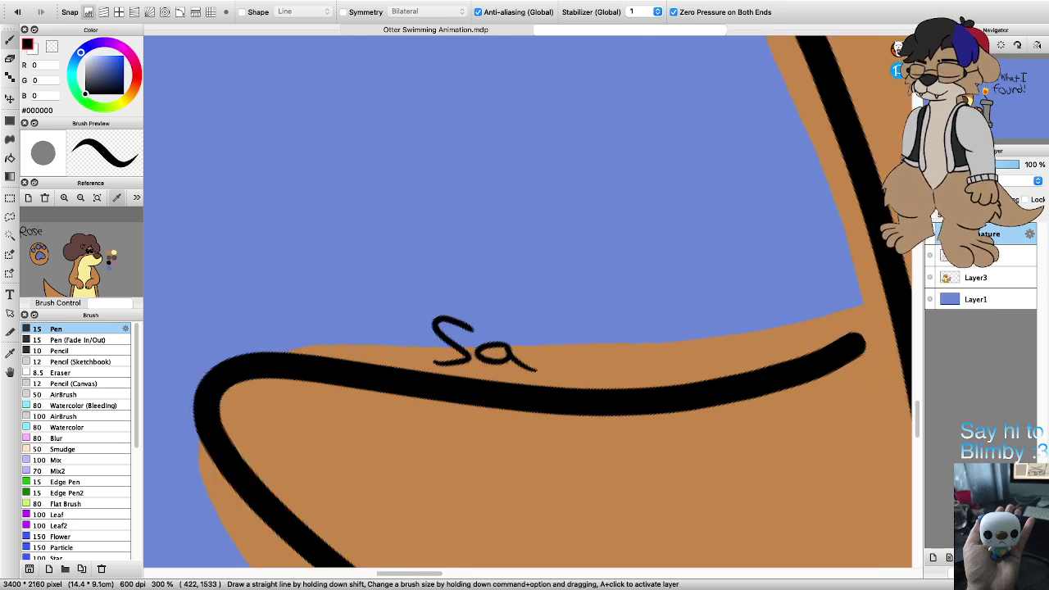
{"action": "key", "text": "super+z"}
{"action": "key", "text": "super+z"}
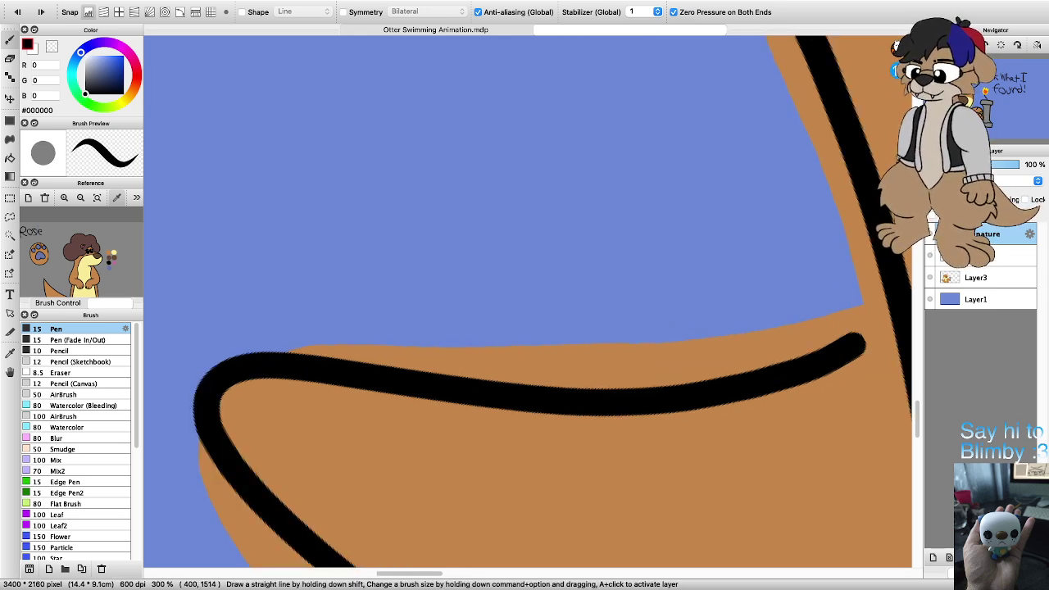
{"action": "mouse_move", "coordinate": [444, 357]}
{"action": "left_mouse_down"}
{"action": "mouse_move", "coordinate": [467, 325]}
{"action": "mouse_move", "coordinate": [518, 374]}
{"action": "mouse_move", "coordinate": [636, 378]}
{"action": "left_mouse_up"}
{"action": "mouse_move", "coordinate": [665, 332]}
{"action": "left_mouse_down"}
{"action": "mouse_move", "coordinate": [656, 383]}
{"action": "mouse_move", "coordinate": [656, 354]}
{"action": "left_mouse_up"}
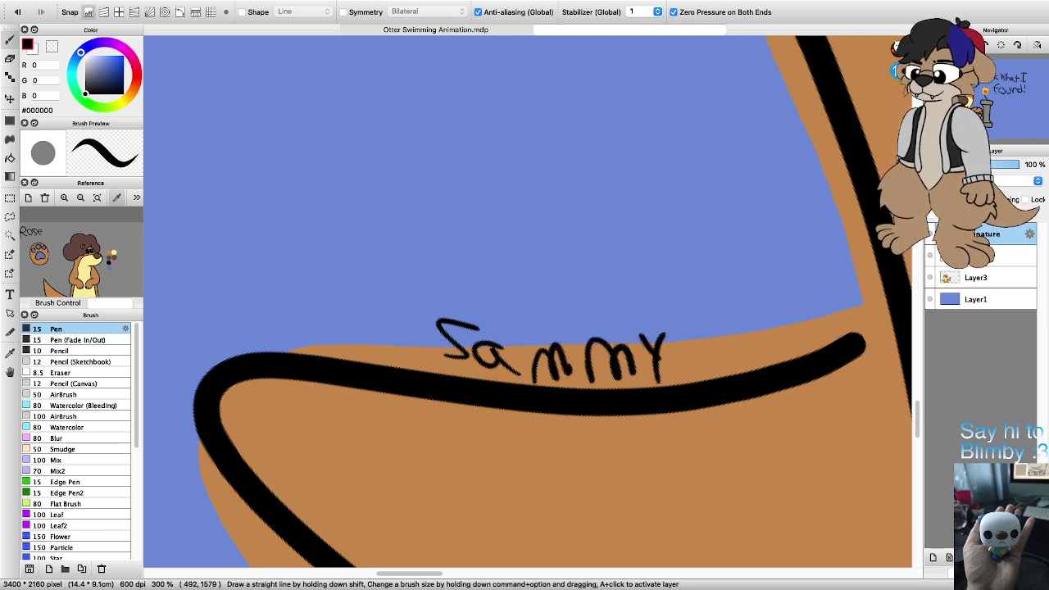
{"action": "key", "text": "super+z"}
{"action": "key", "text": "super+z"}
{"action": "key", "text": "super+z"}
{"action": "key", "text": "super+z"}
{"action": "key", "text": "super+z"}
{"action": "key", "text": "super+z"}
{"action": "key", "text": "super+z"}
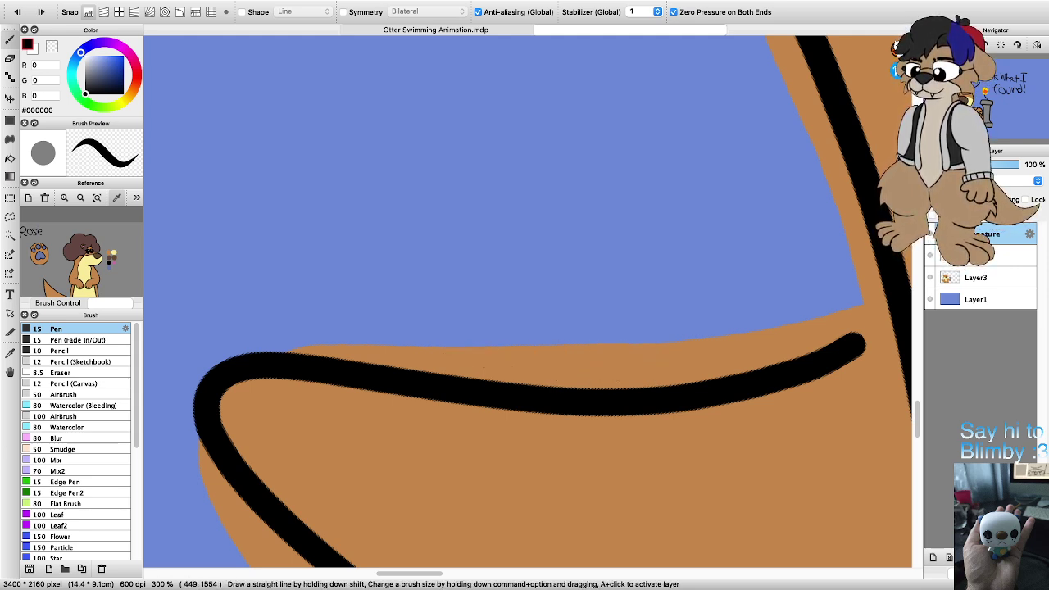
Step: Write a small black cursive signature along the upper edge of the otter's tail, ending with a looping stroke across it
{"action": "mouse_move", "coordinate": [522, 373]}
{"action": "left_mouse_down"}
{"action": "mouse_move", "coordinate": [490, 335]}
{"action": "mouse_move", "coordinate": [624, 367]}
{"action": "left_mouse_up"}
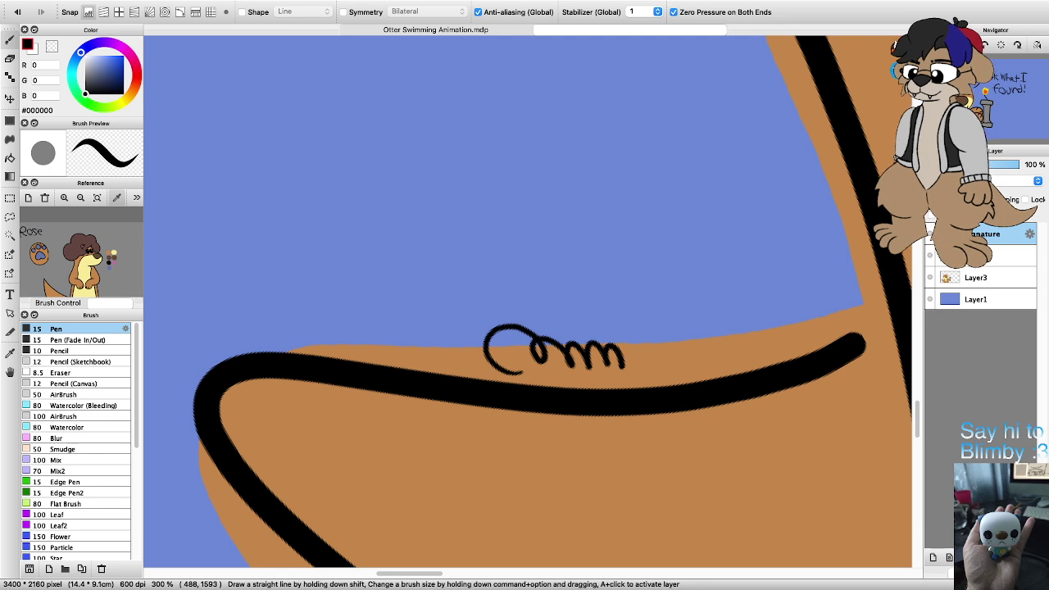
{"action": "mouse_move", "coordinate": [660, 323]}
{"action": "left_mouse_down"}
{"action": "mouse_move", "coordinate": [646, 381]}
{"action": "mouse_move", "coordinate": [586, 308]}
{"action": "mouse_move", "coordinate": [497, 307]}
{"action": "left_mouse_up"}
{"action": "key", "text": "super+z"}
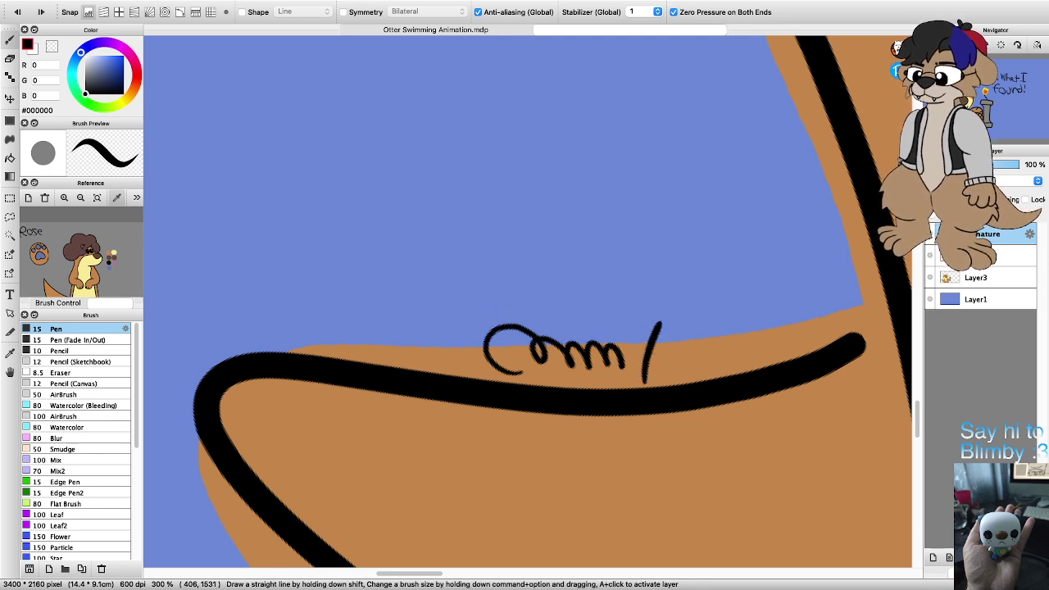
{"action": "left_click_drag", "start_coordinate": [448, 336], "coordinate": [660, 362]}
{"action": "key", "text": "super+z"}
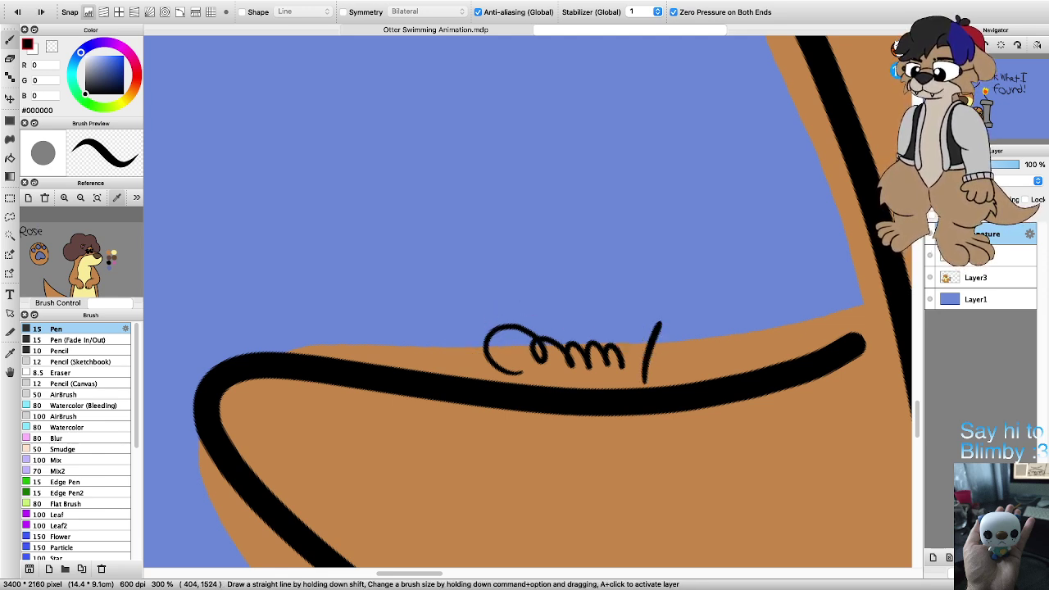
{"action": "mouse_move", "coordinate": [447, 336]}
{"action": "left_mouse_down"}
{"action": "mouse_move", "coordinate": [473, 354]}
{"action": "mouse_move", "coordinate": [591, 320]}
{"action": "mouse_move", "coordinate": [697, 361]}
{"action": "left_mouse_up"}
{"action": "key", "text": "super+z"}
{"action": "mouse_move", "coordinate": [446, 321]}
{"action": "left_mouse_down"}
{"action": "mouse_move", "coordinate": [488, 361]}
{"action": "mouse_move", "coordinate": [691, 369]}
{"action": "left_mouse_up"}
{"action": "scroll", "coordinate": [565, 301], "scroll_direction": "down", "scroll_amount": 2}
{"action": "scroll", "coordinate": [548, 293], "scroll_direction": "up", "scroll_amount": 2}
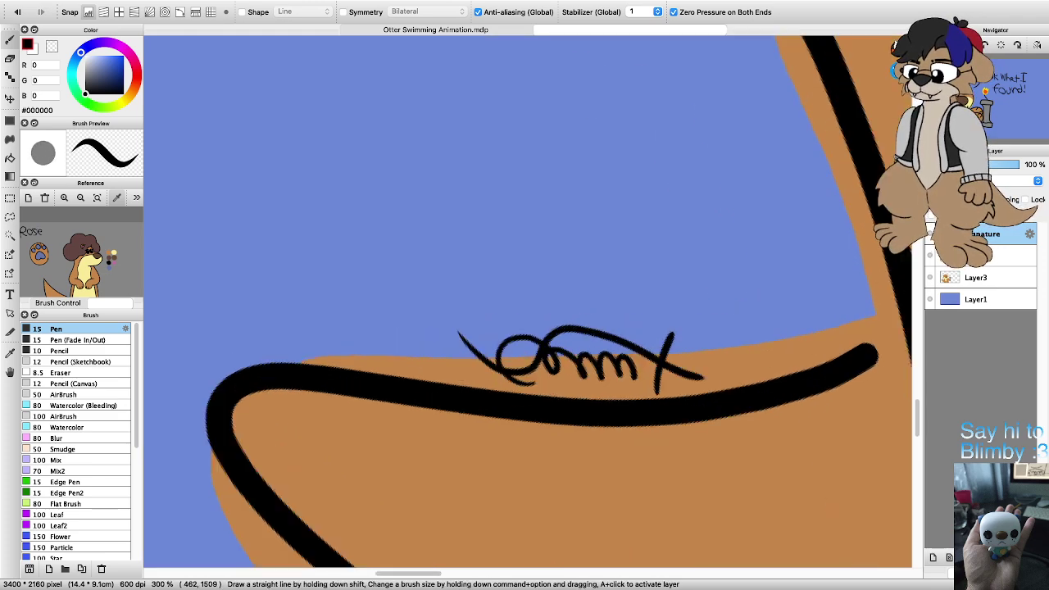
Step: Lower the Signature layer's opacity to 18%
{"action": "scroll", "coordinate": [611, 346], "scroll_direction": "down", "scroll_amount": 2}
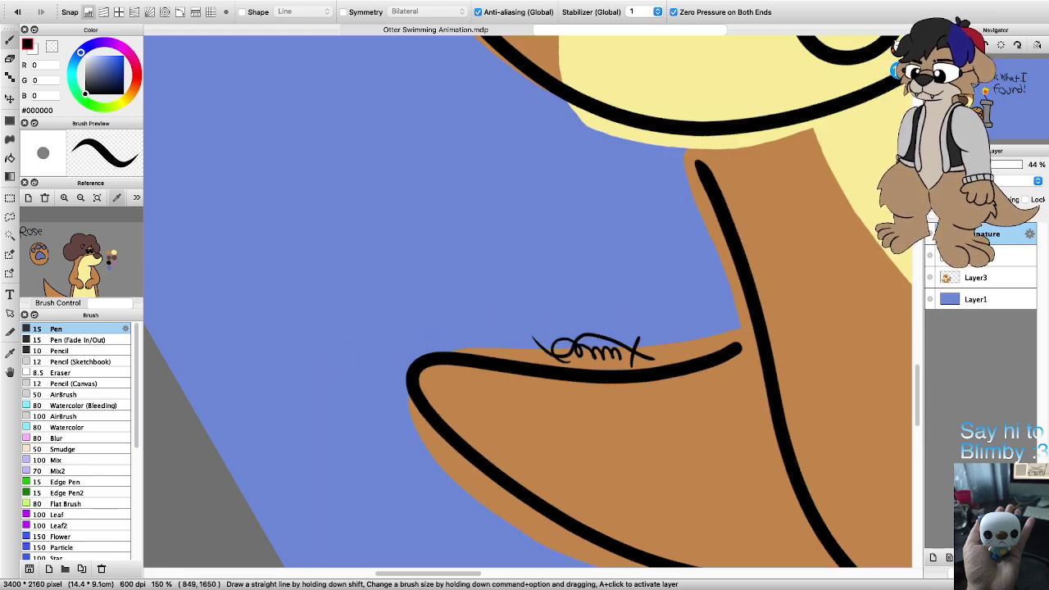
{"action": "left_click_drag", "start_coordinate": [988, 164], "coordinate": [972, 164]}
{"action": "scroll", "coordinate": [672, 373], "scroll_direction": "down", "scroll_amount": 5}
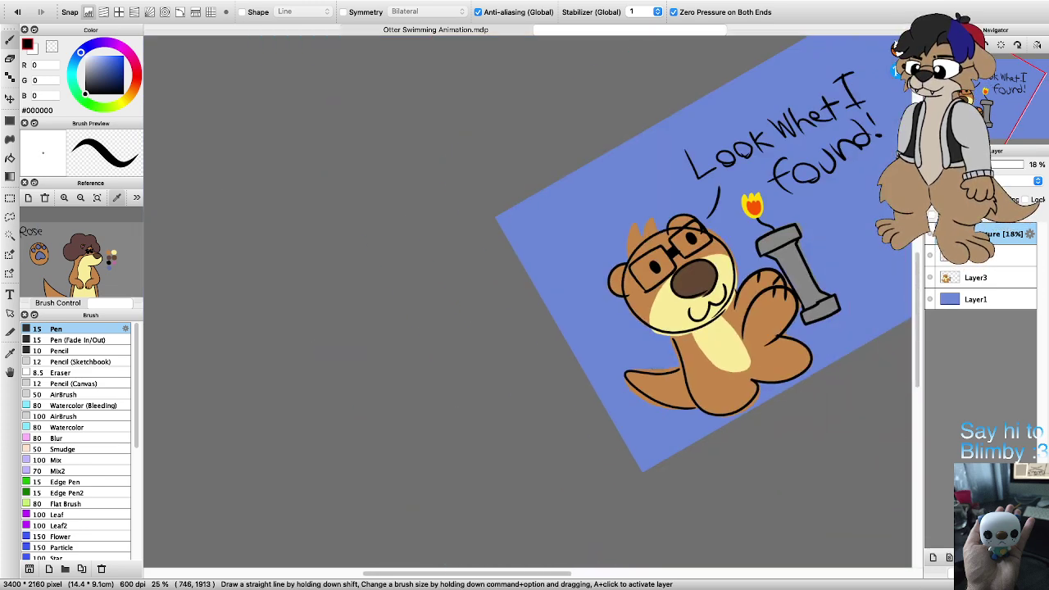
Step: Set the rotated canvas upright and look over the whole signed picture
{"action": "scroll", "coordinate": [742, 398], "scroll_direction": "up", "scroll_amount": 1}
{"action": "key", "text": "Right"}
{"action": "key", "text": "Right"}
{"action": "key", "text": "Left"}
{"action": "key", "text": "Left"}
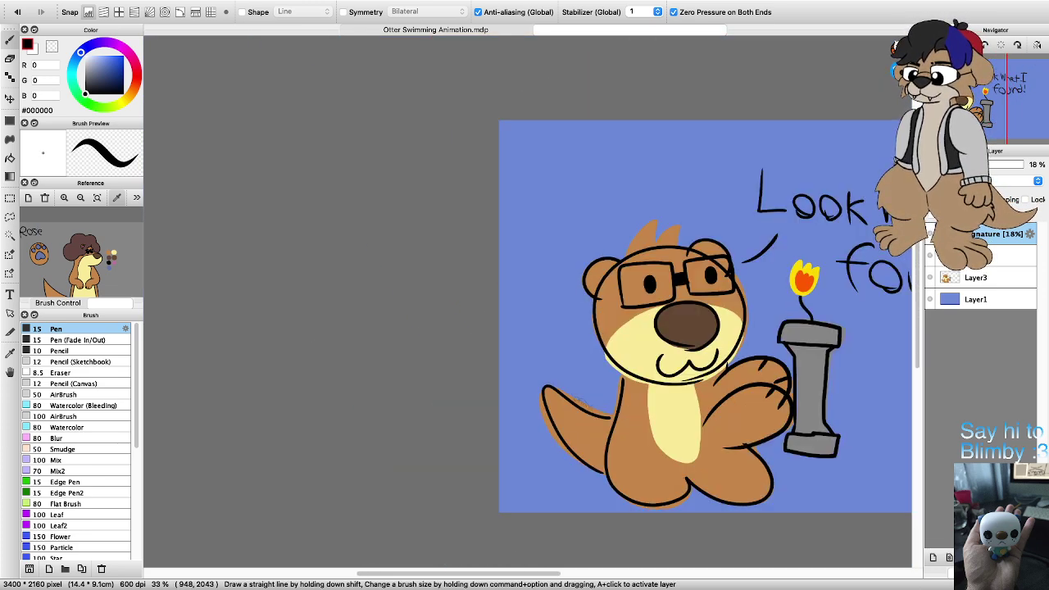
{"action": "scroll", "coordinate": [733, 386], "scroll_direction": "down", "scroll_amount": 6}
{"action": "scroll", "coordinate": [818, 403], "scroll_direction": "up", "scroll_amount": 6}
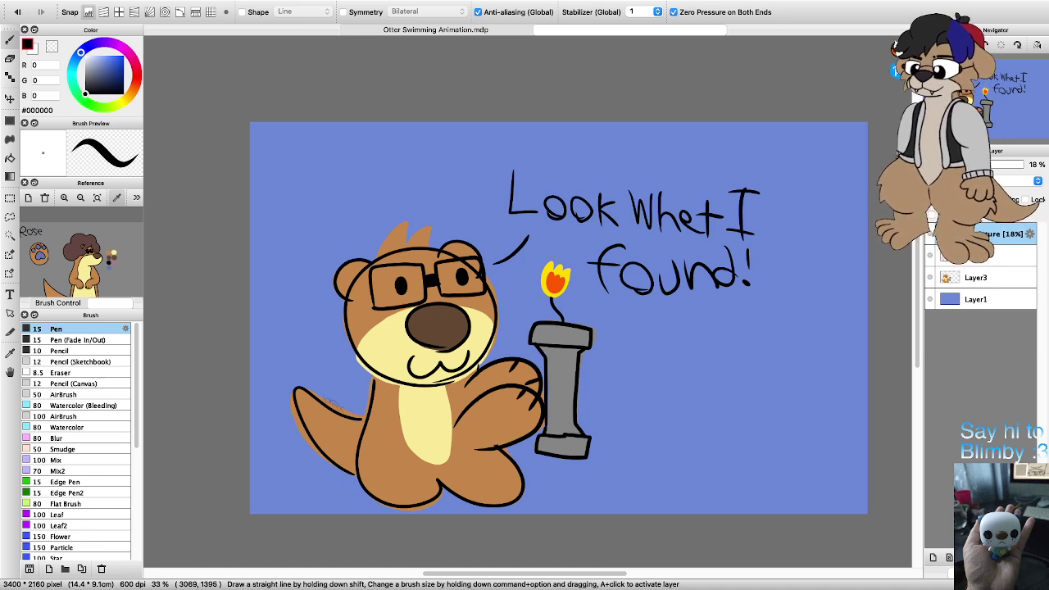
{"action": "key", "text": "super"}
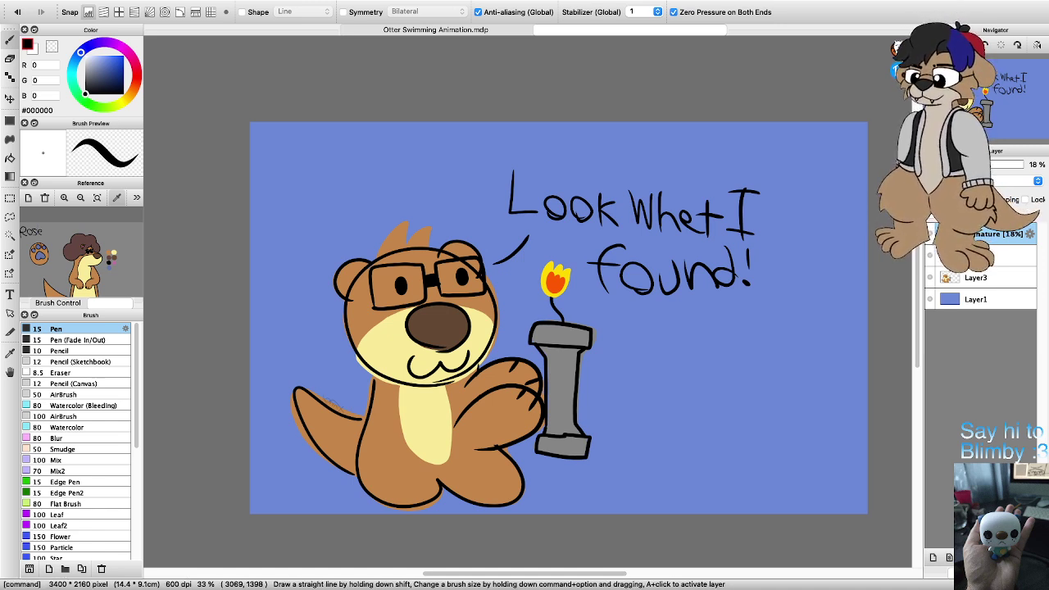